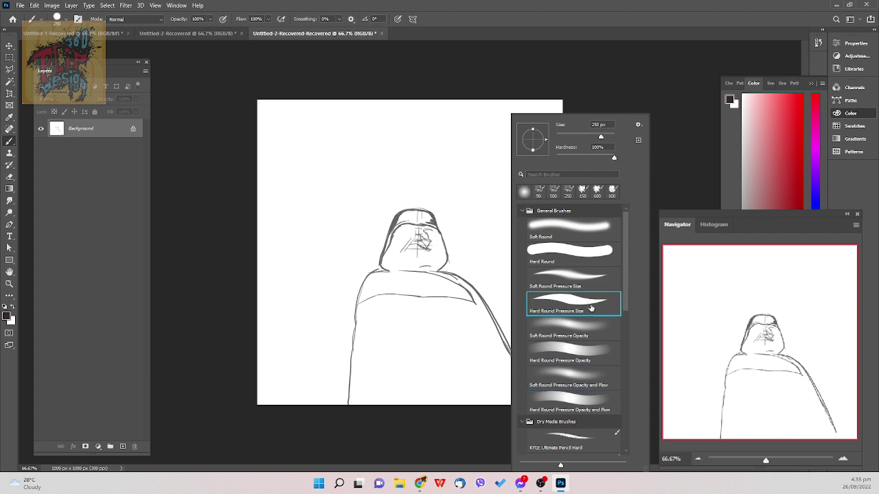
- Choose the Hard Round Pressure Size brush and reduce its size to 90 px
{"action": "double_click", "coordinate": [590, 307]}
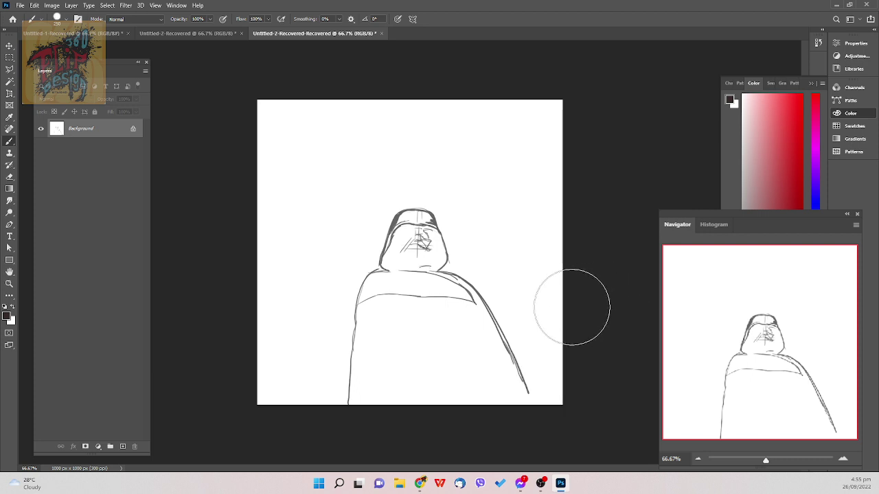
{"action": "key", "text": "bracketleft"}
{"action": "key", "text": "bracketleft"}
{"action": "key", "text": "bracketleft"}
{"action": "key", "text": "bracketleft"}
{"action": "key", "text": "bracketleft"}
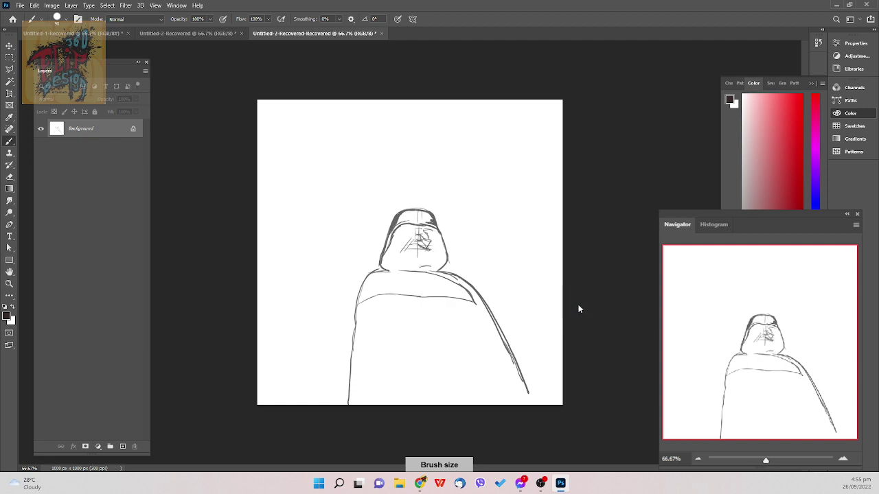
- Start saving the sketch and browse to the Data (D:) drive
{"action": "key", "text": "ctrl+s"}
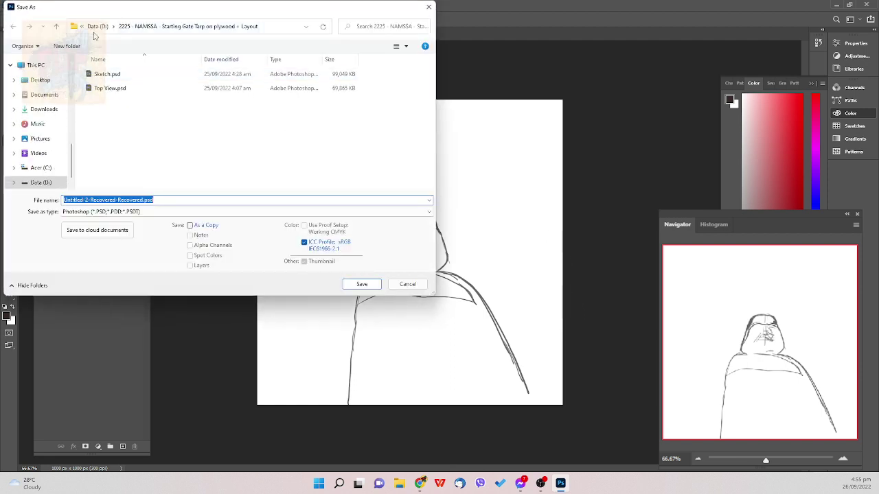
{"action": "left_click", "coordinate": [98, 26]}
{"action": "left_click", "coordinate": [87, 42]}
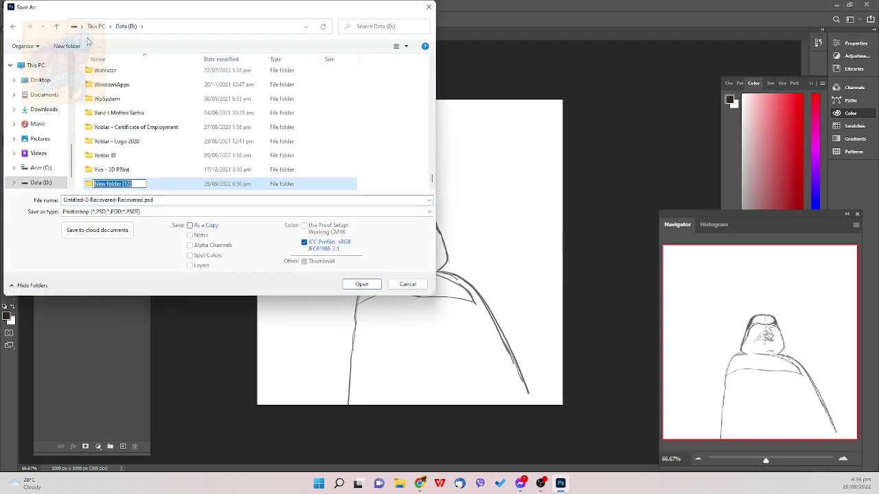
{"action": "key", "text": "Return"}
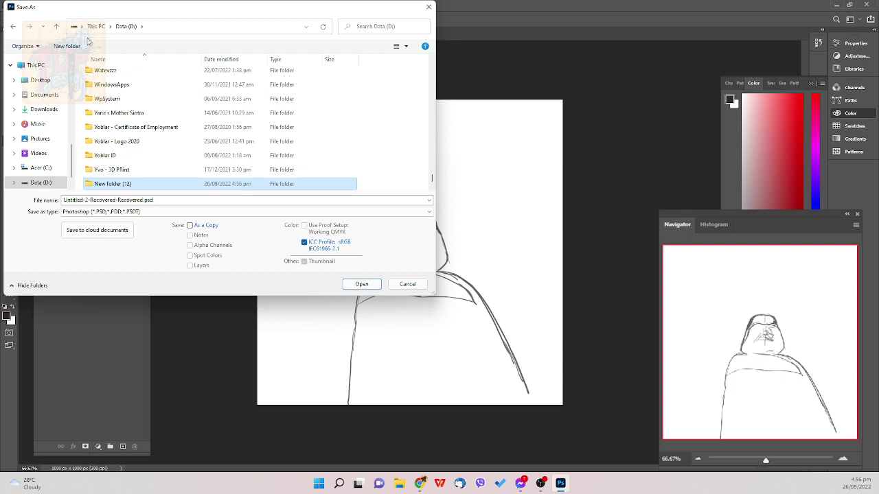
{"action": "key", "text": "Delete"}
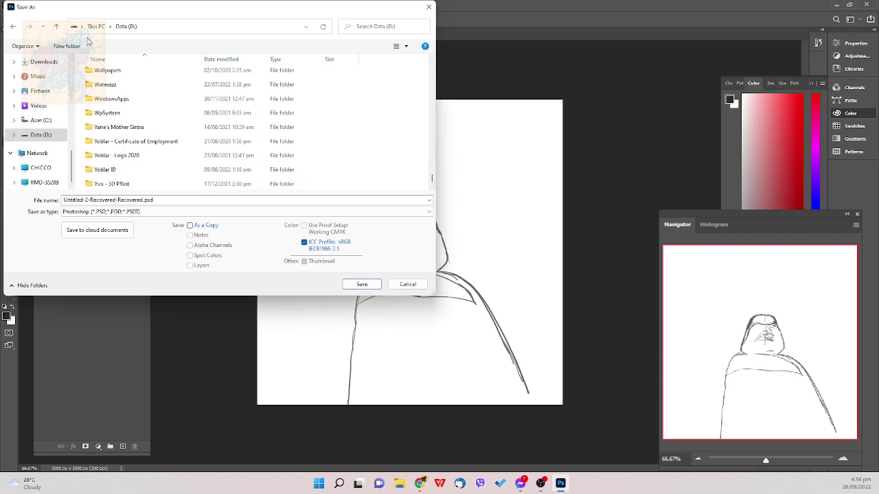
- Create a folder named Darth Vader inside Digital Paintings and leave the save dialog without saving
{"action": "type", "text": "di"}
{"action": "key", "text": "Return"}
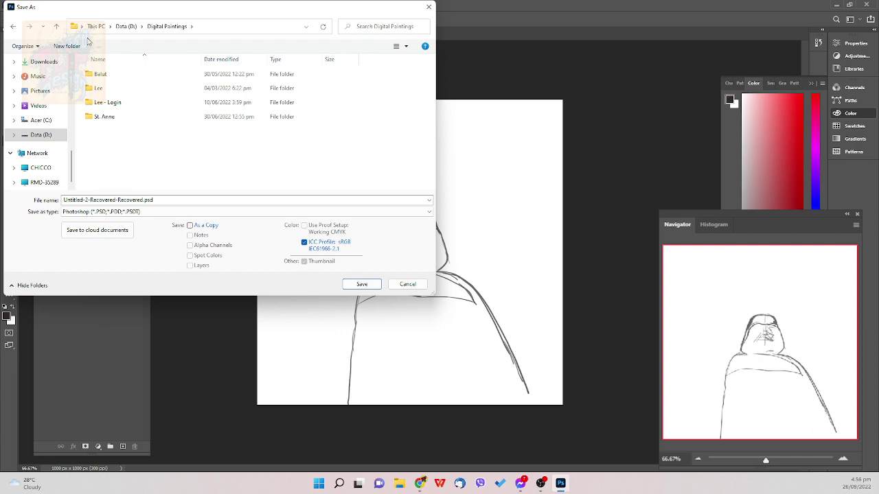
{"action": "key", "text": "ctrl+shift+n"}
{"action": "type", "text": "Darth Vade"}
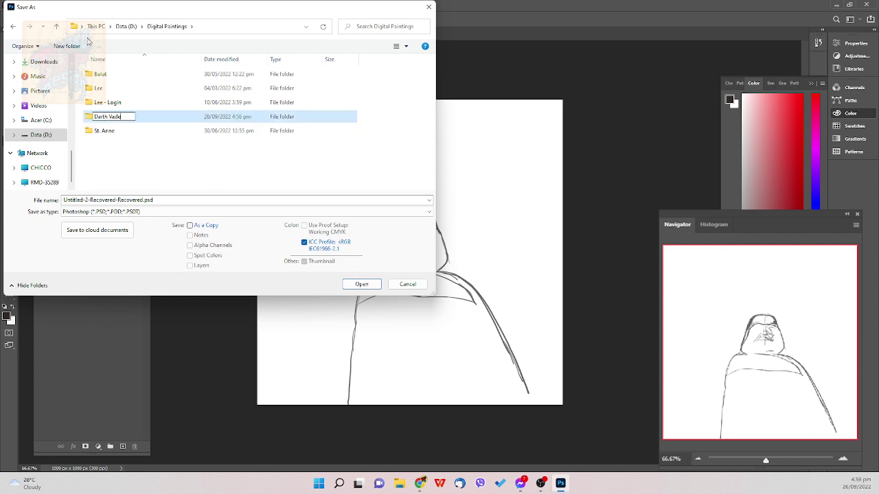
{"action": "key", "text": "Return"}
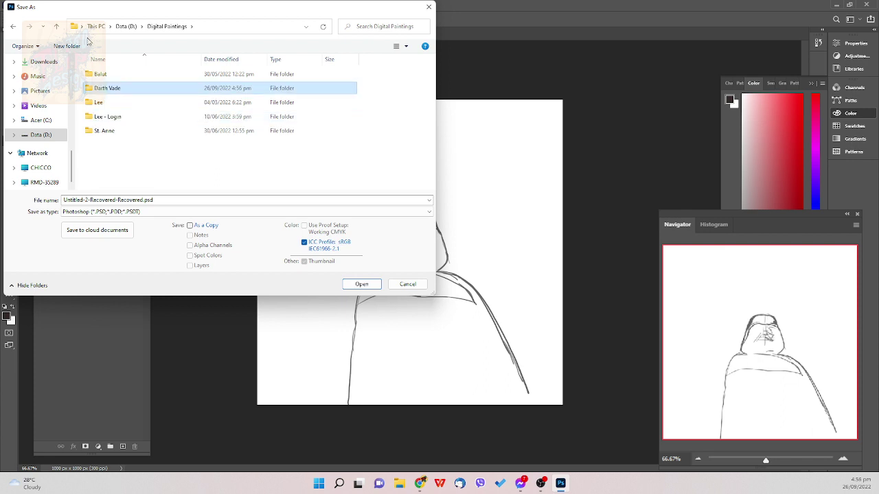
{"action": "left_click", "coordinate": [128, 88]}
{"action": "left_click", "coordinate": [128, 88]}
{"action": "type", "text": "r"}
{"action": "left_click", "coordinate": [138, 49]}
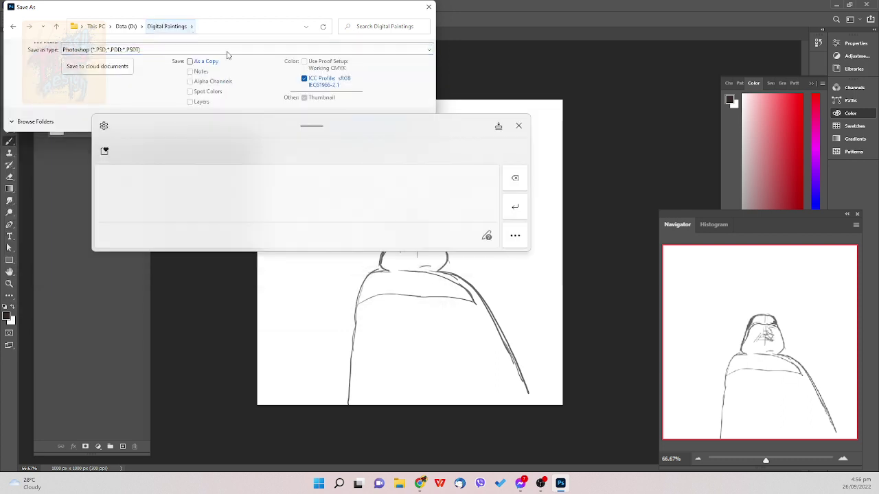
{"action": "left_click", "coordinate": [518, 126]}
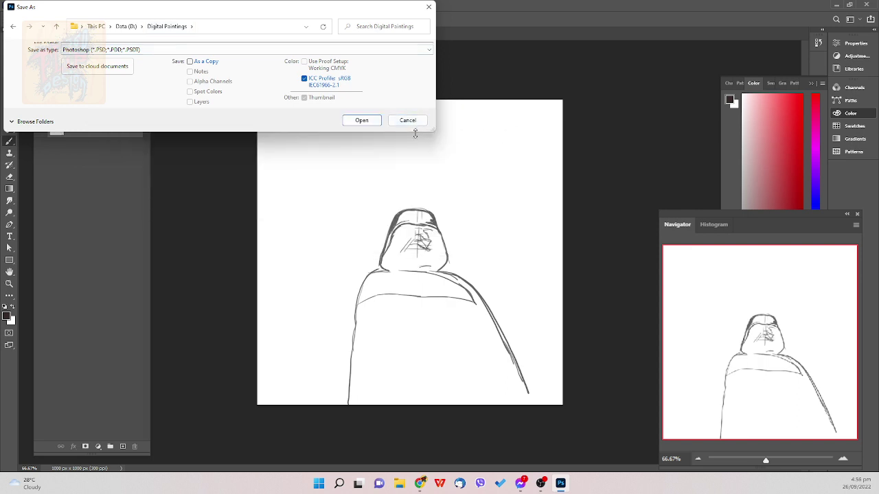
{"action": "left_click", "coordinate": [408, 121]}
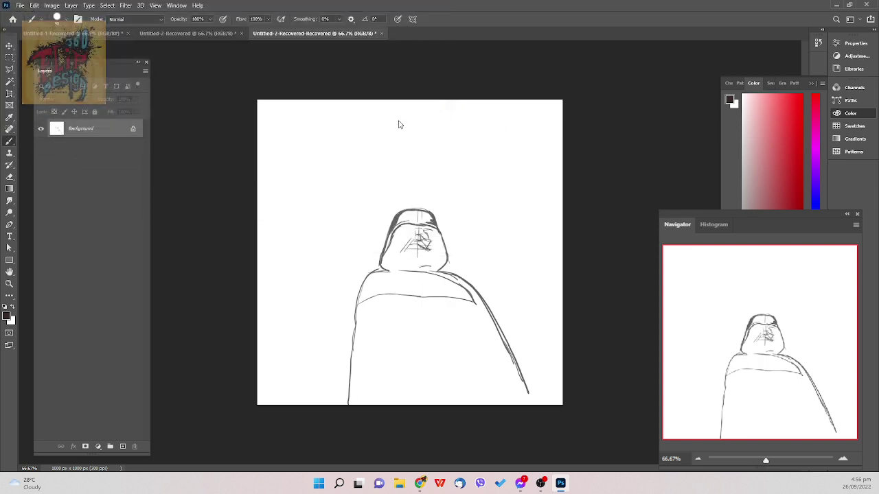
- Start saving the sketch under a new name and open the Darth Vader folder inside Digital Paintings on drive D
{"action": "key", "text": "ctrl+shift+s"}
{"action": "left_click", "coordinate": [97, 26]}
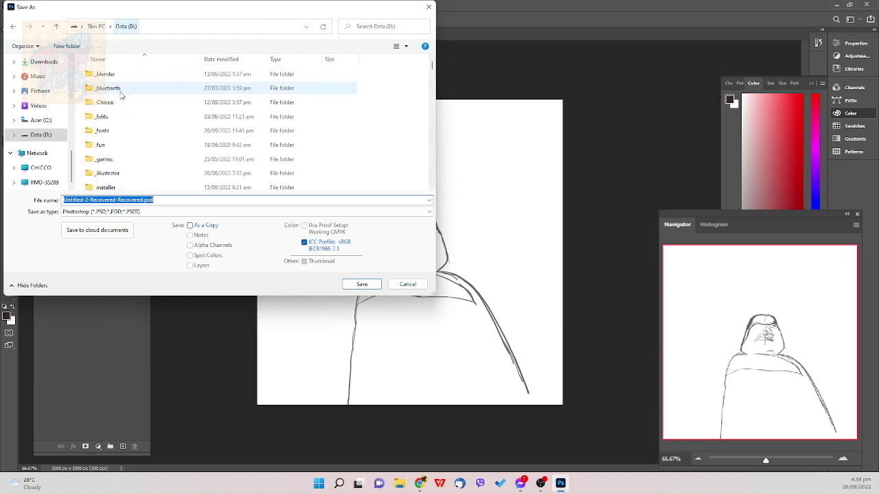
{"action": "left_click", "coordinate": [122, 73]}
{"action": "key", "text": "i"}
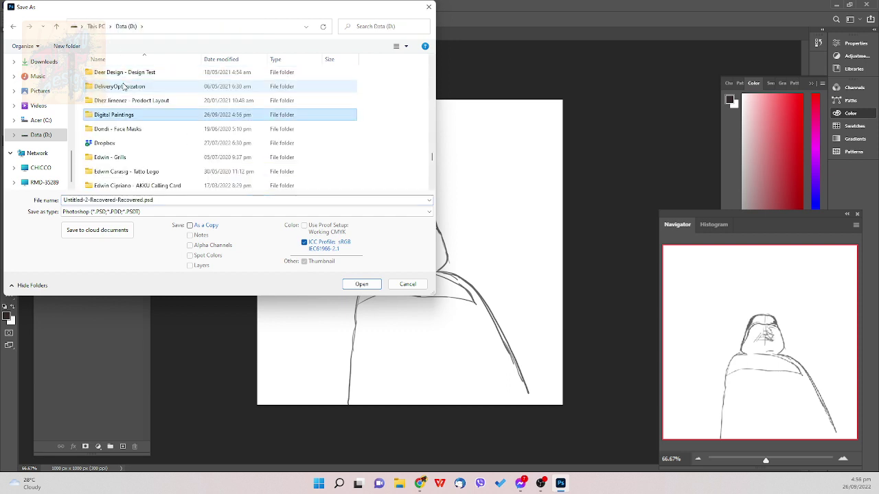
{"action": "key", "text": "Return"}
{"action": "double_click", "coordinate": [140, 92]}
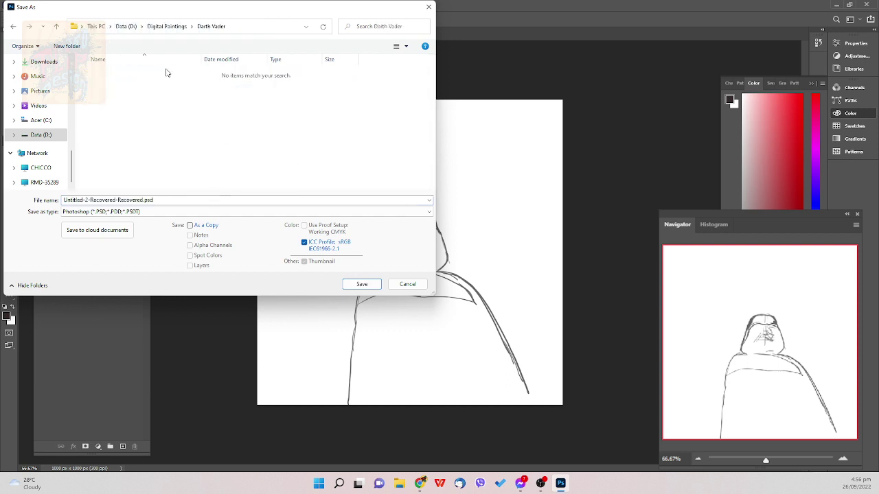
- Name the file Darth Vader and save it as a Photoshop document
{"action": "left_click", "coordinate": [259, 200]}
{"action": "key", "text": "ctrl+a"}
{"action": "type", "text": "Dart"}
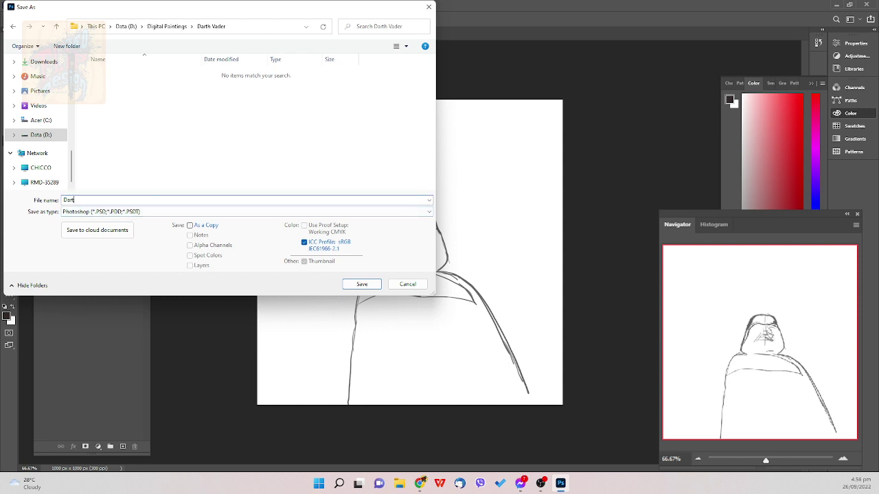
{"action": "type", "text": "h Vader"}
{"action": "key", "text": "Return"}
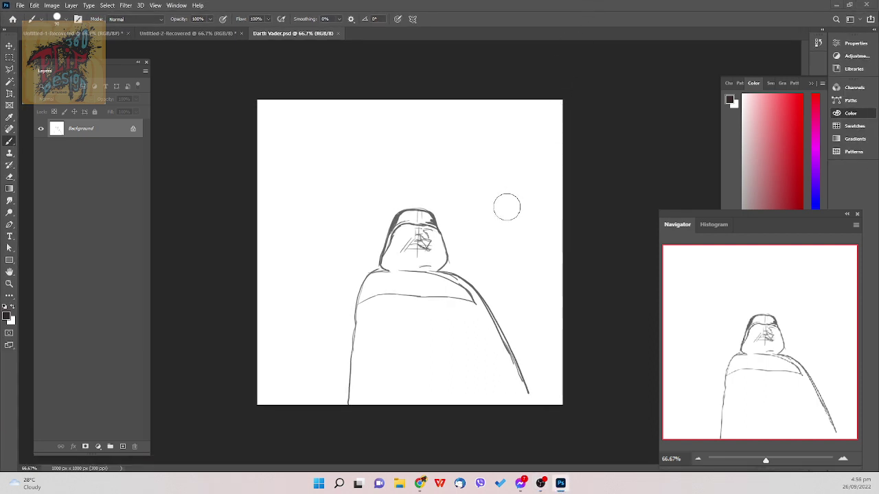
- Reduce the brush to a fine size for line work on the helmet and show the colour swatches
{"action": "key", "text": "bracketright"}
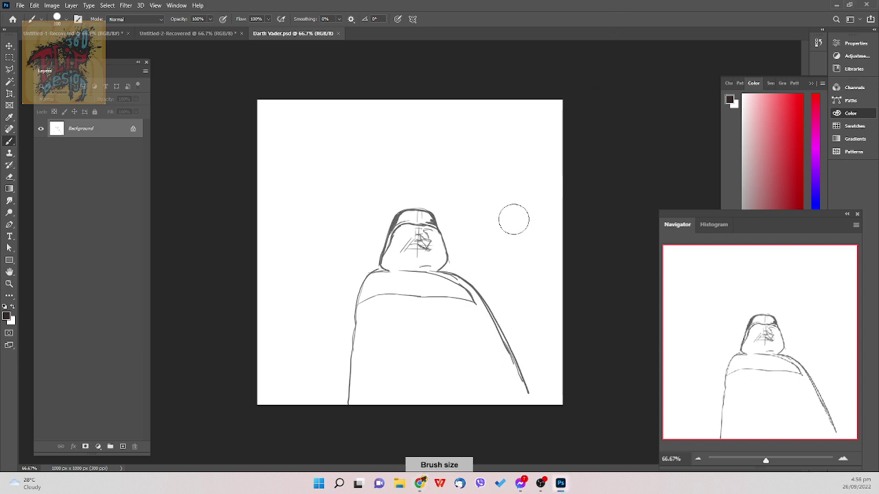
{"action": "key", "text": "bracketright"}
{"action": "key", "text": "ctrl+plus"}
{"action": "key", "text": "ctrl+plus"}
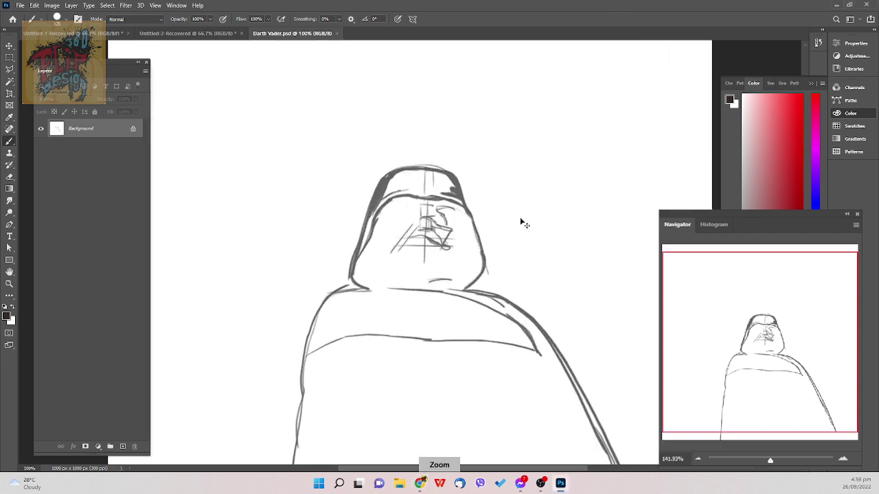
{"action": "key", "text": "ctrl+plus"}
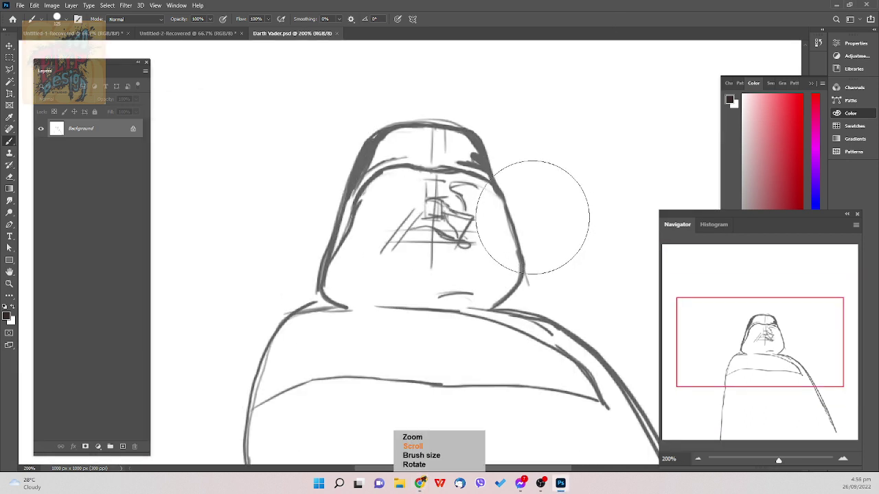
{"action": "key", "text": "bracketleft"}
{"action": "key", "text": "bracketleft"}
{"action": "key", "text": "bracketleft"}
{"action": "key", "text": "bracketleft"}
{"action": "key", "text": "bracketleft"}
{"action": "key", "text": "bracketleft"}
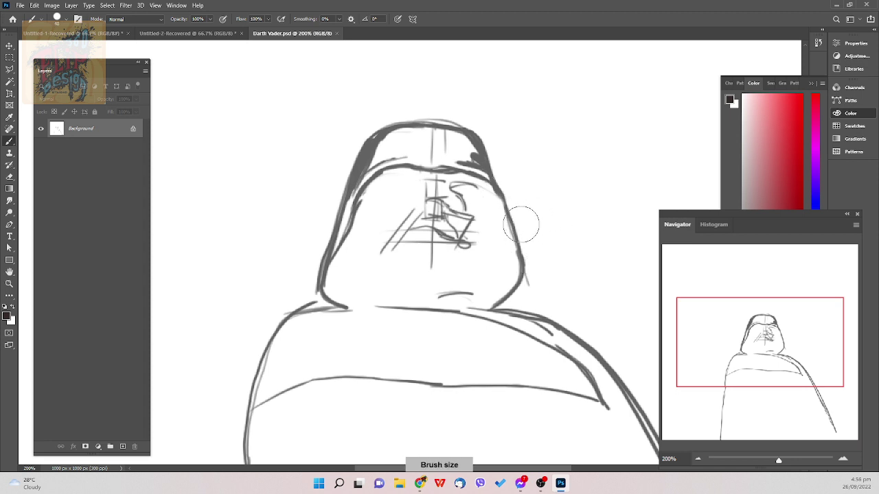
{"action": "key", "text": "bracketleft"}
{"action": "key", "text": "bracketleft"}
{"action": "key", "text": "bracketleft"}
{"action": "left_click", "coordinate": [771, 83]}
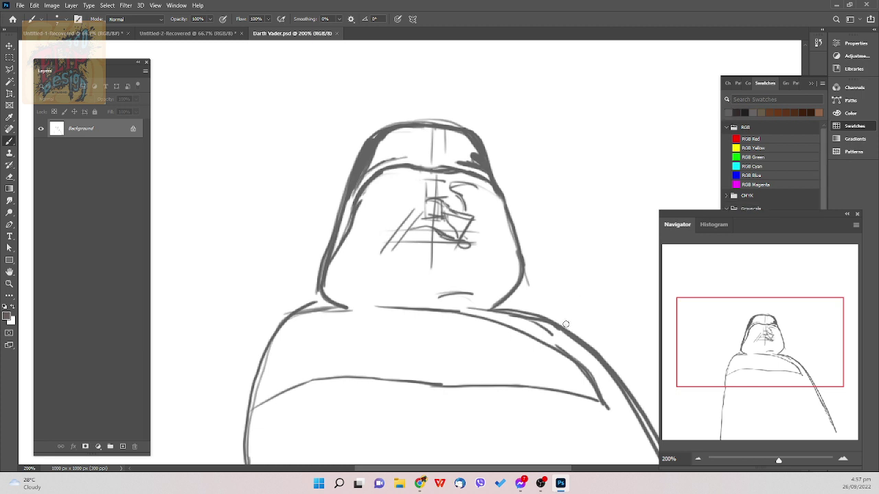
- Add a short stroke at the chin and draw a new right contour of the mask slightly inside the existing one
{"action": "left_click_drag", "start_coordinate": [565, 324], "coordinate": [611, 286]}
{"action": "key", "text": "ctrl+z"}
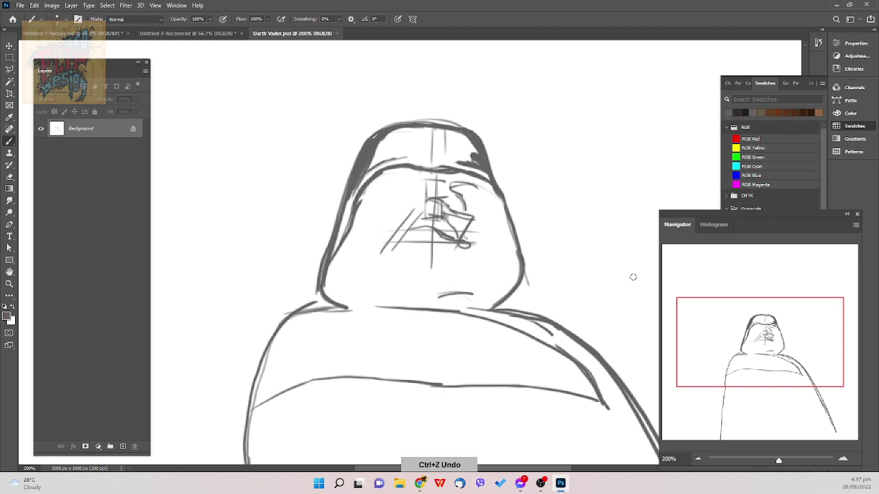
{"action": "left_click_drag", "start_coordinate": [441, 294], "coordinate": [447, 309]}
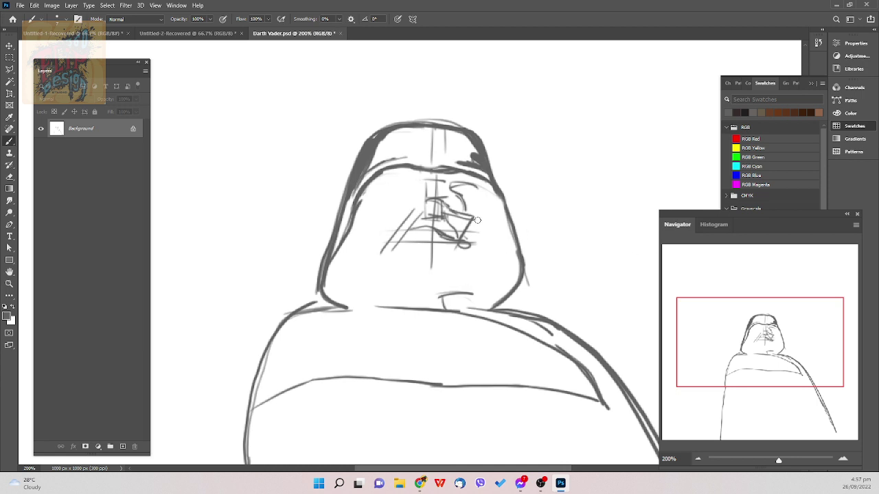
{"action": "left_click_drag", "start_coordinate": [484, 181], "coordinate": [504, 252]}
{"action": "left_click_drag", "start_coordinate": [503, 293], "coordinate": [503, 274]}
{"action": "key", "text": "ctrl+z"}
{"action": "key", "text": "ctrl+z"}
{"action": "key", "text": "ctrl+z"}
{"action": "mouse_move", "coordinate": [503, 258]}
{"action": "left_mouse_down"}
{"action": "mouse_move", "coordinate": [506, 284]}
{"action": "mouse_move", "coordinate": [485, 302]}
{"action": "left_mouse_up"}
- Erase the old outer contour along the right side of the mask
{"action": "key", "text": "e"}
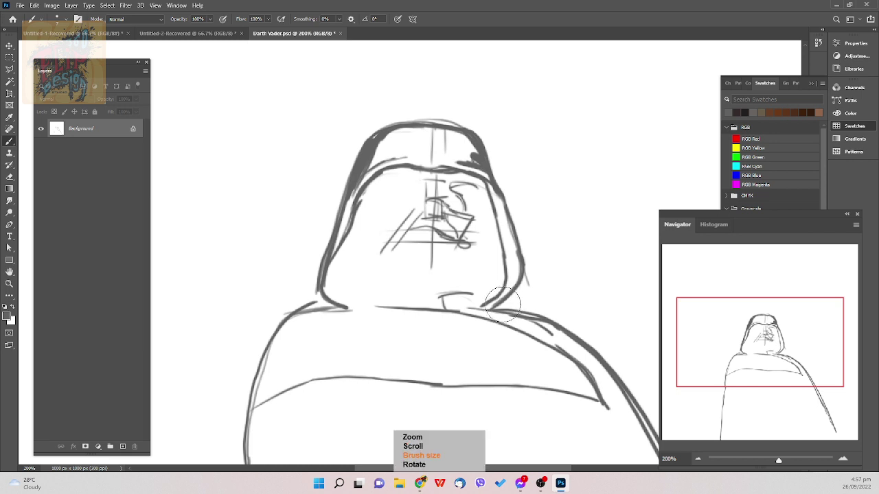
{"action": "key", "text": "bracketleft"}
{"action": "key", "text": "bracketleft"}
{"action": "key", "text": "bracketleft"}
{"action": "key", "text": "bracketleft"}
{"action": "mouse_move", "coordinate": [492, 307]}
{"action": "left_mouse_down"}
{"action": "mouse_move", "coordinate": [519, 289]}
{"action": "mouse_move", "coordinate": [521, 250]}
{"action": "mouse_move", "coordinate": [528, 287]}
{"action": "mouse_move", "coordinate": [526, 206]}
{"action": "mouse_move", "coordinate": [497, 180]}
{"action": "mouse_move", "coordinate": [520, 245]}
{"action": "left_mouse_up"}
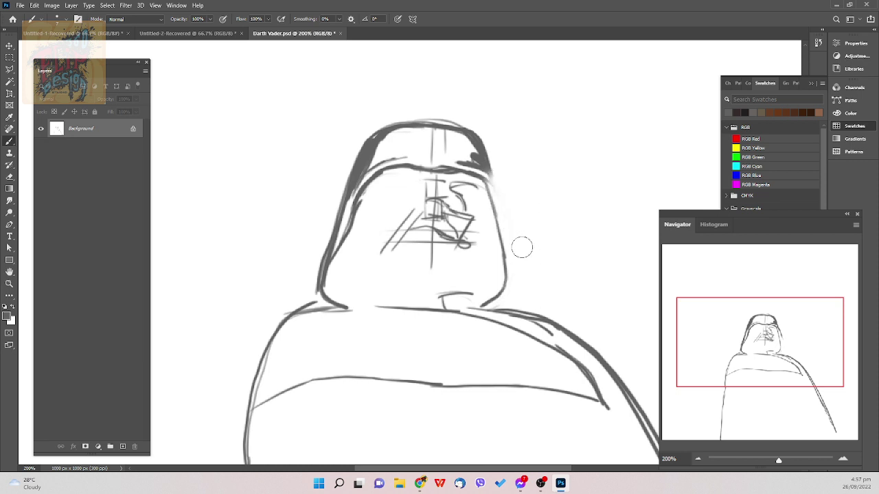
- Trim and redraw the right edge of the helmet dome and rework the dark shading at its lower right corner
{"action": "key", "text": "bracketleft"}
{"action": "key", "text": "bracketleft"}
{"action": "key", "text": "bracketleft"}
{"action": "left_click_drag", "start_coordinate": [473, 135], "coordinate": [490, 177]}
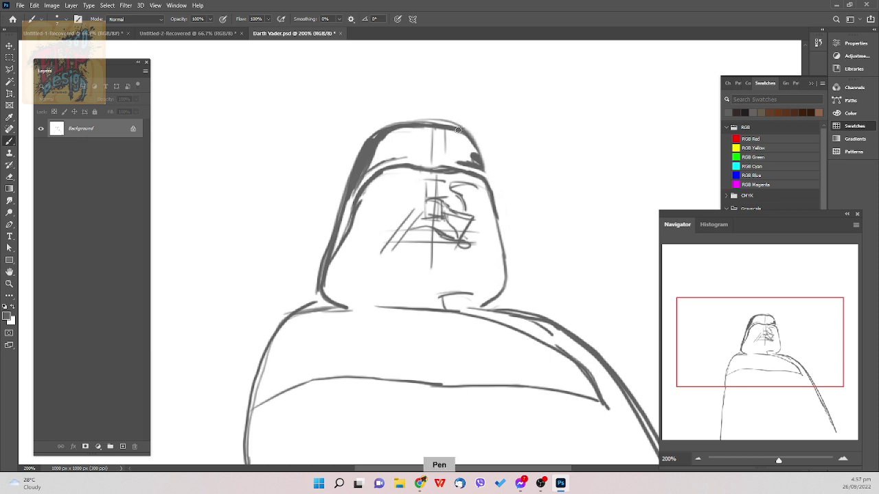
{"action": "left_click_drag", "start_coordinate": [469, 137], "coordinate": [479, 163]}
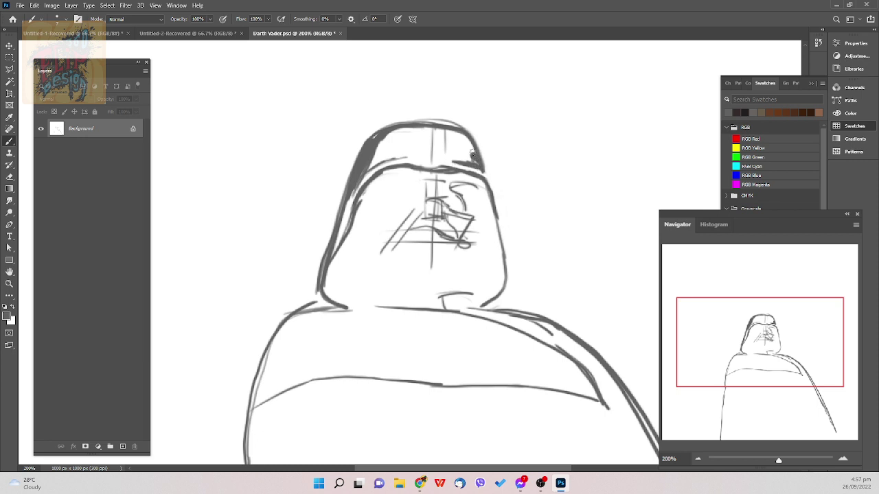
{"action": "left_click_drag", "start_coordinate": [472, 153], "coordinate": [476, 162]}
{"action": "left_click_drag", "start_coordinate": [446, 128], "coordinate": [481, 158]}
{"action": "mouse_move", "coordinate": [504, 144]}
{"action": "left_mouse_down"}
{"action": "mouse_move", "coordinate": [512, 182]}
{"action": "mouse_move", "coordinate": [520, 181]}
{"action": "left_mouse_up"}
{"action": "key", "text": "ctrl+z"}
- Sketch the left eye outline, strengthen the bottom edge of the mouth grille, and save the file
{"action": "mouse_move", "coordinate": [373, 222]}
{"action": "left_mouse_down"}
{"action": "mouse_move", "coordinate": [430, 219]}
{"action": "mouse_move", "coordinate": [382, 216]}
{"action": "mouse_move", "coordinate": [416, 208]}
{"action": "mouse_move", "coordinate": [384, 219]}
{"action": "mouse_move", "coordinate": [390, 193]}
{"action": "mouse_move", "coordinate": [382, 220]}
{"action": "mouse_move", "coordinate": [411, 199]}
{"action": "mouse_move", "coordinate": [387, 204]}
{"action": "left_mouse_up"}
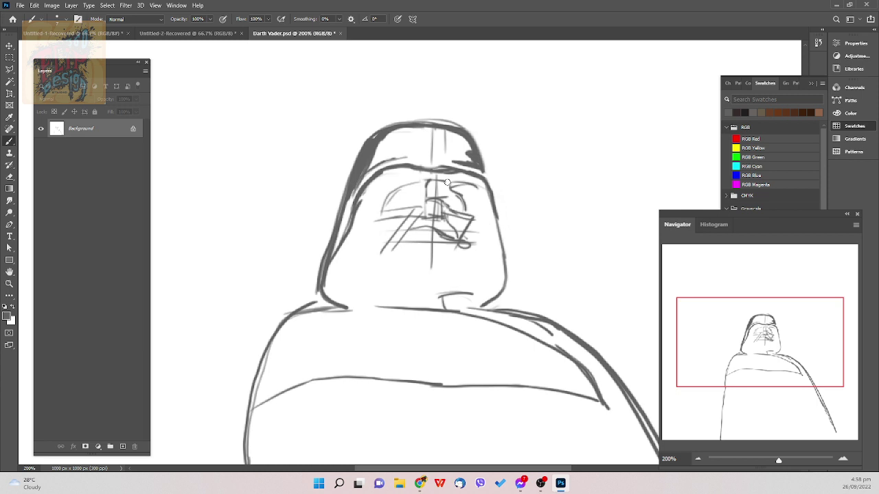
{"action": "mouse_move", "coordinate": [398, 241]}
{"action": "left_mouse_down"}
{"action": "mouse_move", "coordinate": [432, 238]}
{"action": "mouse_move", "coordinate": [393, 243]}
{"action": "mouse_move", "coordinate": [464, 243]}
{"action": "left_mouse_up"}
{"action": "key", "text": "ctrl+s"}
- Reinforce the collar line, and add a second line beneath it and a vertical line down the chest
{"action": "mouse_move", "coordinate": [375, 311]}
{"action": "left_mouse_down"}
{"action": "mouse_move", "coordinate": [448, 310]}
{"action": "mouse_move", "coordinate": [493, 326]}
{"action": "left_mouse_up"}
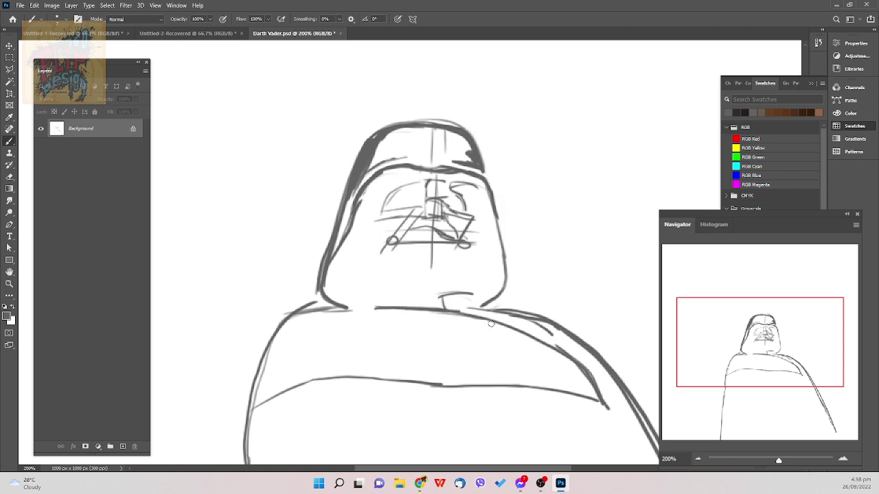
{"action": "key", "text": "space"}
{"action": "left_click_drag", "start_coordinate": [418, 343], "coordinate": [484, 187]}
{"action": "left_click_drag", "start_coordinate": [656, 223], "coordinate": [557, 300]}
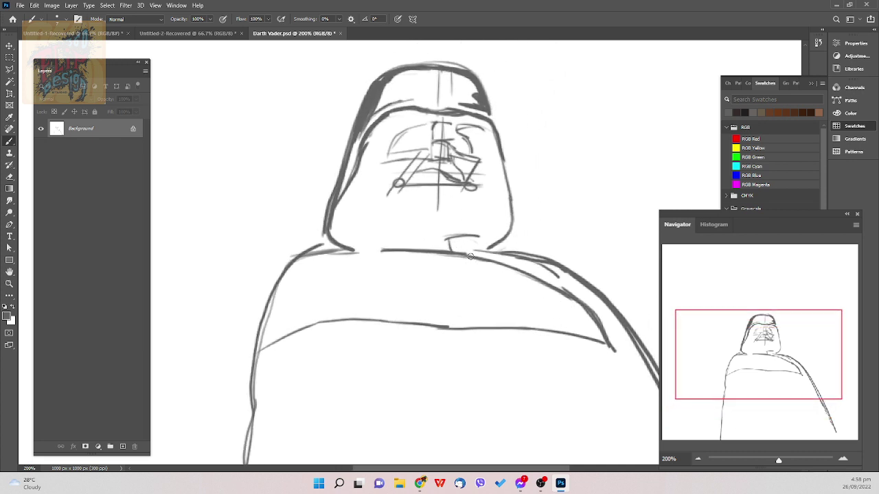
{"action": "left_click_drag", "start_coordinate": [474, 258], "coordinate": [475, 297]}
{"action": "left_click_drag", "start_coordinate": [473, 265], "coordinate": [479, 327]}
{"action": "left_click_drag", "start_coordinate": [381, 269], "coordinate": [456, 267]}
{"action": "mouse_move", "coordinate": [379, 269]}
{"action": "left_mouse_down"}
{"action": "mouse_move", "coordinate": [481, 274]}
{"action": "mouse_move", "coordinate": [570, 287]}
{"action": "left_mouse_up"}
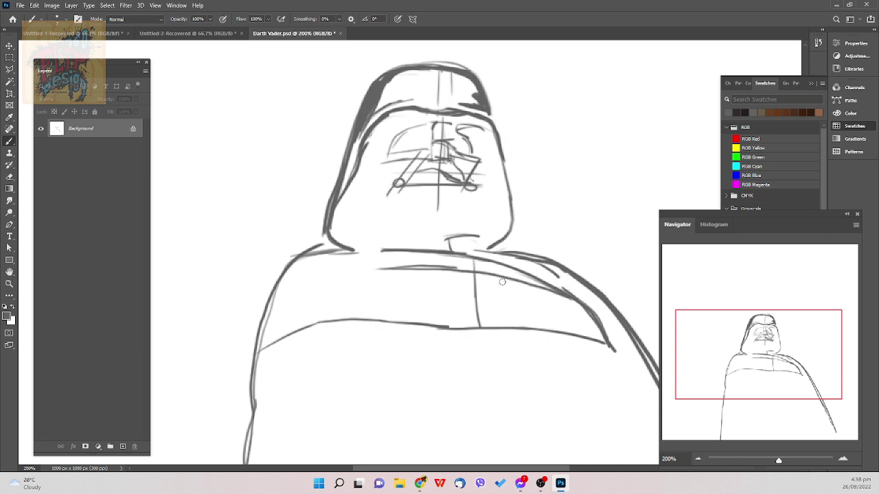
- Draw two more vertical lines beside the first one on the chest and erase the chest line beneath them
{"action": "left_click_drag", "start_coordinate": [502, 278], "coordinate": [508, 330]}
{"action": "key", "text": "ctrl+z"}
{"action": "left_click_drag", "start_coordinate": [496, 274], "coordinate": [507, 331]}
{"action": "key", "text": "ctrl+z"}
{"action": "left_click_drag", "start_coordinate": [502, 276], "coordinate": [506, 334]}
{"action": "left_click_drag", "start_coordinate": [514, 279], "coordinate": [520, 331]}
{"action": "mouse_move", "coordinate": [528, 330]}
{"action": "left_mouse_down"}
{"action": "mouse_move", "coordinate": [443, 331]}
{"action": "mouse_move", "coordinate": [526, 326]}
{"action": "left_mouse_up"}
{"action": "key", "text": "b"}
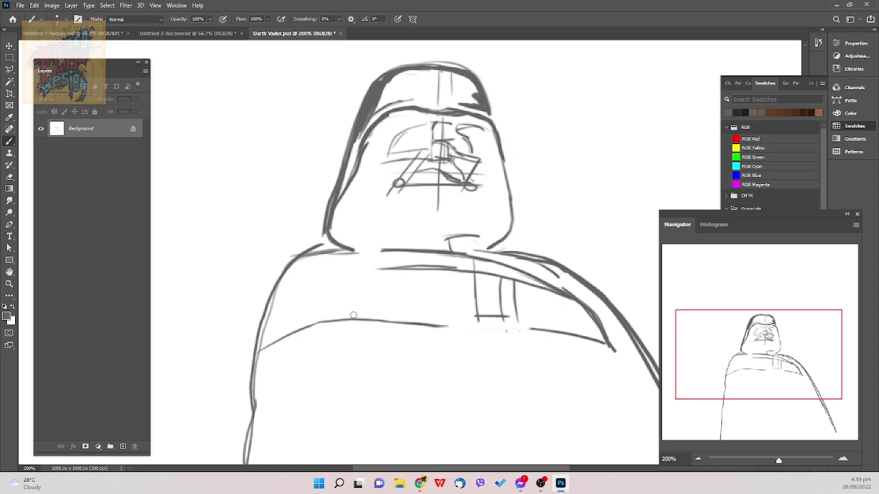
- Redraw the lower chest line slightly higher and slope it down to the left edge of the cape
{"action": "left_click_drag", "start_coordinate": [354, 315], "coordinate": [440, 316]}
{"action": "left_click_drag", "start_coordinate": [314, 312], "coordinate": [469, 316]}
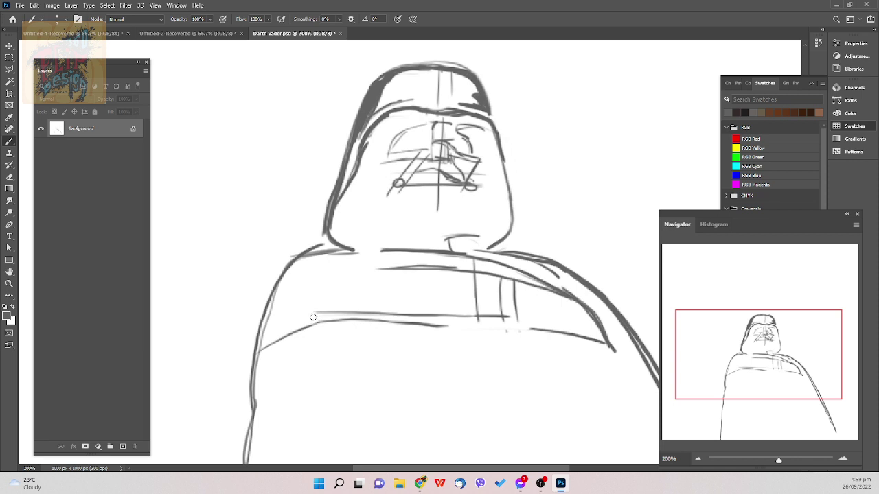
{"action": "left_click_drag", "start_coordinate": [311, 315], "coordinate": [248, 357]}
- Erase the remaining parts of the old lower chest line and return to the brush
{"action": "key", "text": "e"}
{"action": "mouse_move", "coordinate": [484, 322]}
{"action": "left_mouse_down"}
{"action": "mouse_move", "coordinate": [393, 322]}
{"action": "mouse_move", "coordinate": [403, 321]}
{"action": "left_mouse_up"}
{"action": "left_click_drag", "start_coordinate": [527, 330], "coordinate": [594, 341]}
{"action": "key", "text": "b"}
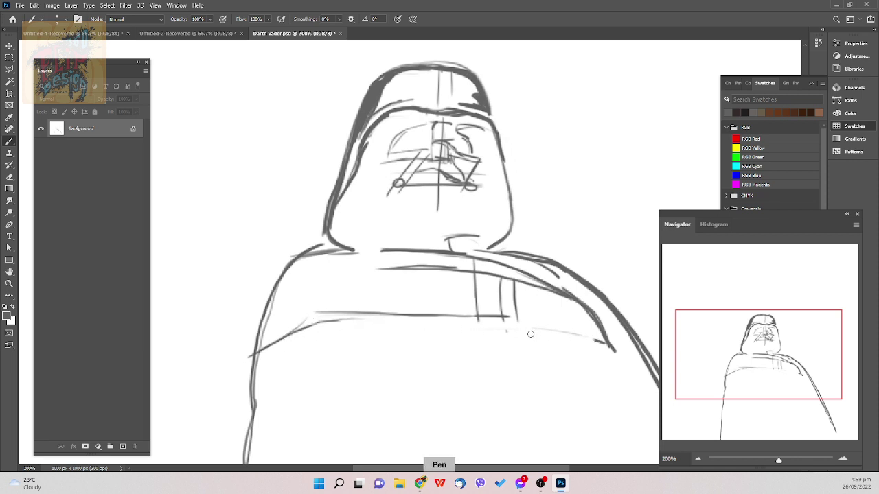
- Extend the lower chest line to the tip of the right shoulder and add a vertical line across the chest band there
{"action": "left_click_drag", "start_coordinate": [479, 318], "coordinate": [569, 328]}
{"action": "key", "text": "ctrl+z"}
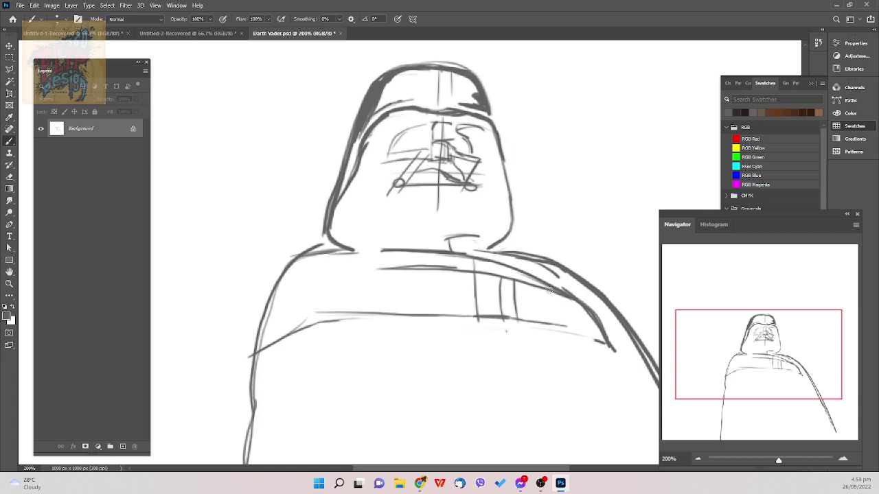
{"action": "left_click_drag", "start_coordinate": [550, 290], "coordinate": [552, 319]}
{"action": "left_click_drag", "start_coordinate": [516, 319], "coordinate": [557, 324]}
{"action": "mouse_move", "coordinate": [547, 320]}
{"action": "left_mouse_down"}
{"action": "mouse_move", "coordinate": [605, 331]}
{"action": "mouse_move", "coordinate": [564, 325]}
{"action": "mouse_move", "coordinate": [615, 343]}
{"action": "left_mouse_up"}
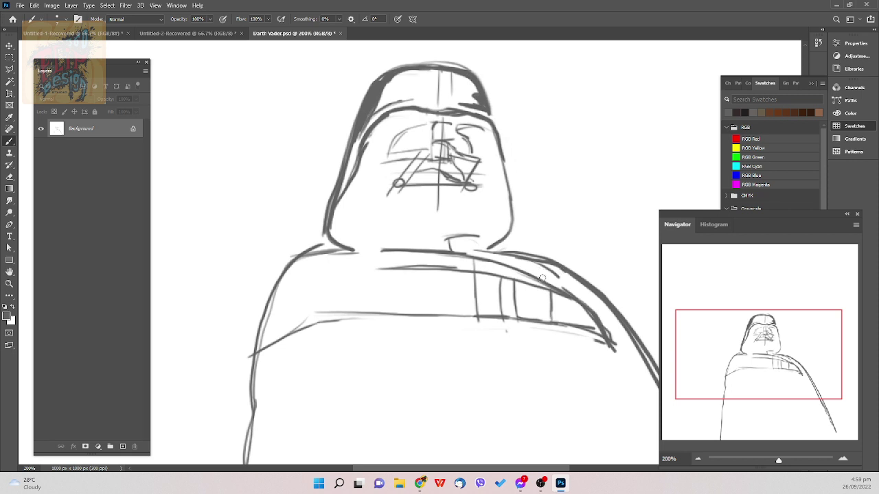
- Thicken the right end of the chest band and add strokes along the inner edge of the cape on the right shoulder
{"action": "mouse_move", "coordinate": [548, 288]}
{"action": "left_mouse_down"}
{"action": "mouse_move", "coordinate": [591, 311]}
{"action": "mouse_move", "coordinate": [611, 338]}
{"action": "left_mouse_up"}
{"action": "left_click_drag", "start_coordinate": [552, 323], "coordinate": [614, 341]}
{"action": "mouse_move", "coordinate": [560, 278]}
{"action": "left_mouse_down"}
{"action": "mouse_move", "coordinate": [599, 305]}
{"action": "mouse_move", "coordinate": [623, 340]}
{"action": "mouse_move", "coordinate": [607, 323]}
{"action": "mouse_move", "coordinate": [618, 356]}
{"action": "mouse_move", "coordinate": [616, 329]}
{"action": "left_mouse_up"}
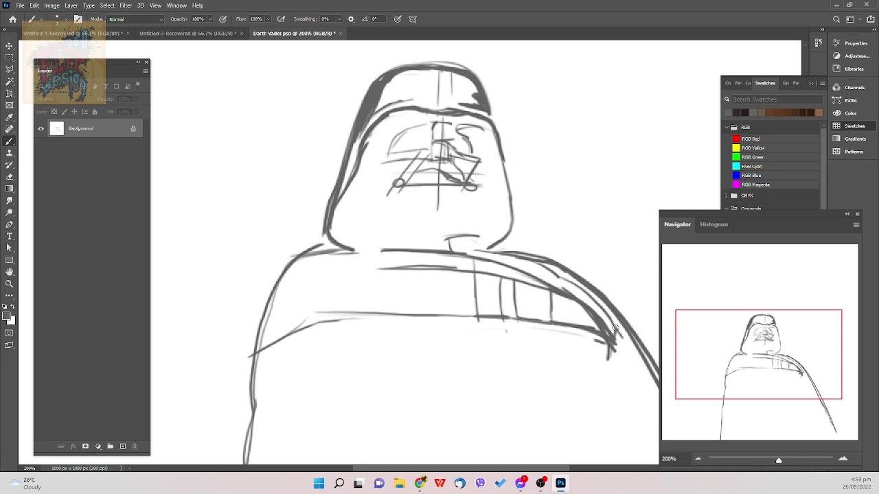
{"action": "left_click_drag", "start_coordinate": [581, 293], "coordinate": [604, 313]}
{"action": "left_click_drag", "start_coordinate": [527, 265], "coordinate": [533, 266]}
- Draw three more vertical lines across the middle of the chest band, spaced out toward its left side
{"action": "left_click_drag", "start_coordinate": [444, 269], "coordinate": [454, 321]}
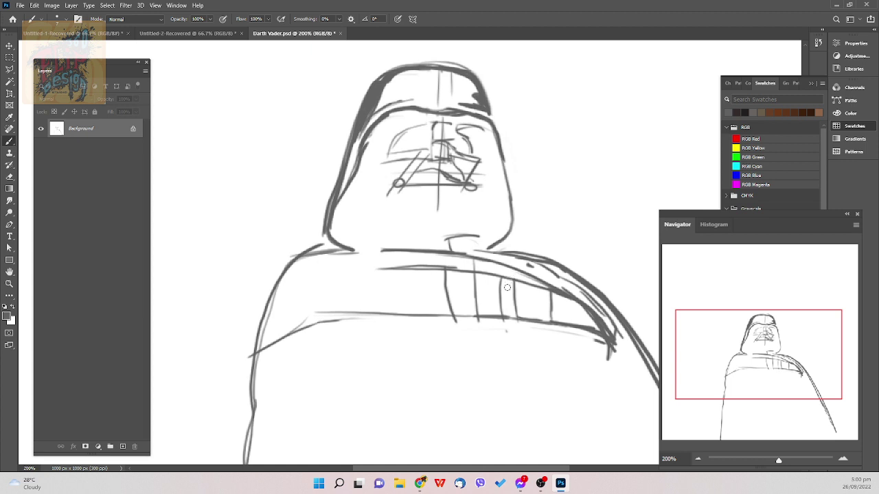
{"action": "key", "text": "ctrl+z"}
{"action": "left_click_drag", "start_coordinate": [430, 264], "coordinate": [432, 281]}
{"action": "key", "text": "ctrl+z"}
{"action": "left_click_drag", "start_coordinate": [433, 268], "coordinate": [445, 321]}
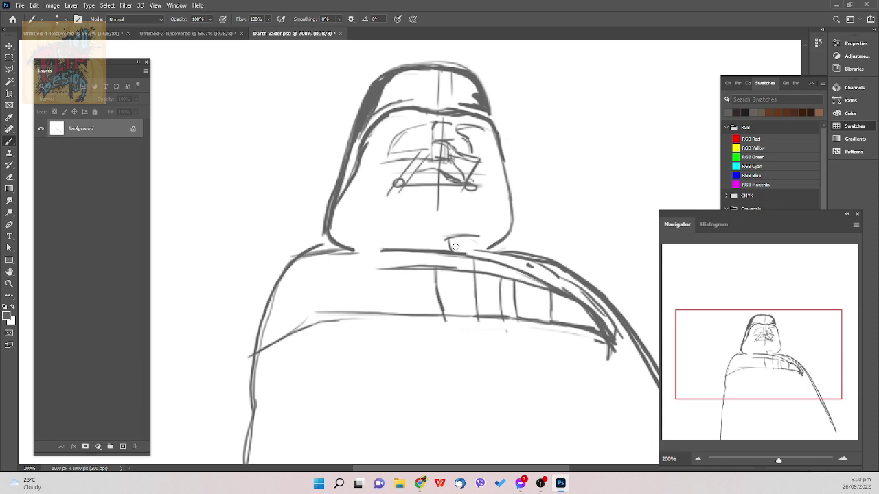
{"action": "left_click_drag", "start_coordinate": [472, 269], "coordinate": [475, 307]}
{"action": "left_click_drag", "start_coordinate": [413, 269], "coordinate": [414, 315]}
{"action": "left_click_drag", "start_coordinate": [412, 268], "coordinate": [416, 314]}
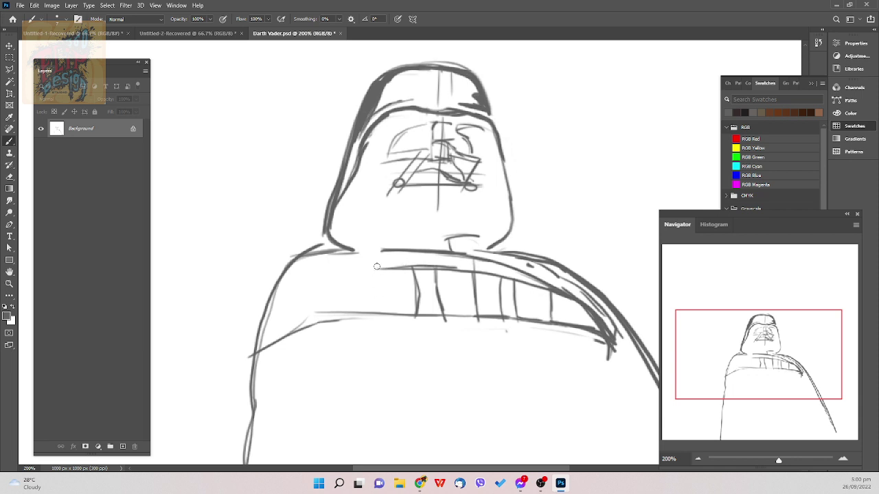
{"action": "left_click_drag", "start_coordinate": [374, 268], "coordinate": [384, 317]}
{"action": "left_click_drag", "start_coordinate": [342, 267], "coordinate": [364, 306]}
{"action": "key", "text": "ctrl+z"}
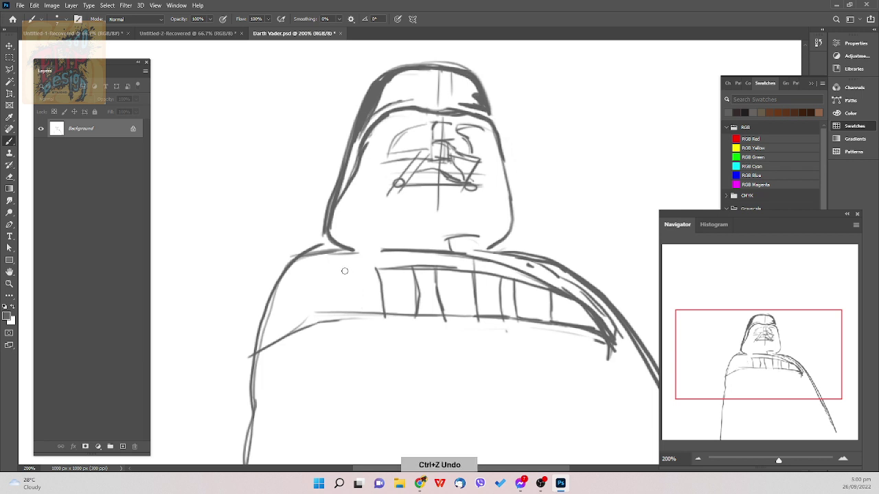
{"action": "left_click_drag", "start_coordinate": [340, 262], "coordinate": [364, 320]}
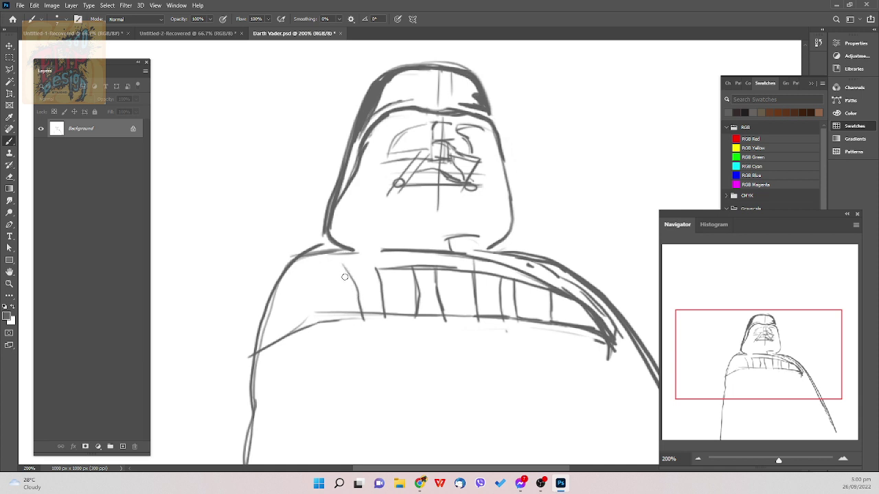
{"action": "key", "text": "ctrl+z"}
{"action": "key", "text": "ctrl+z"}
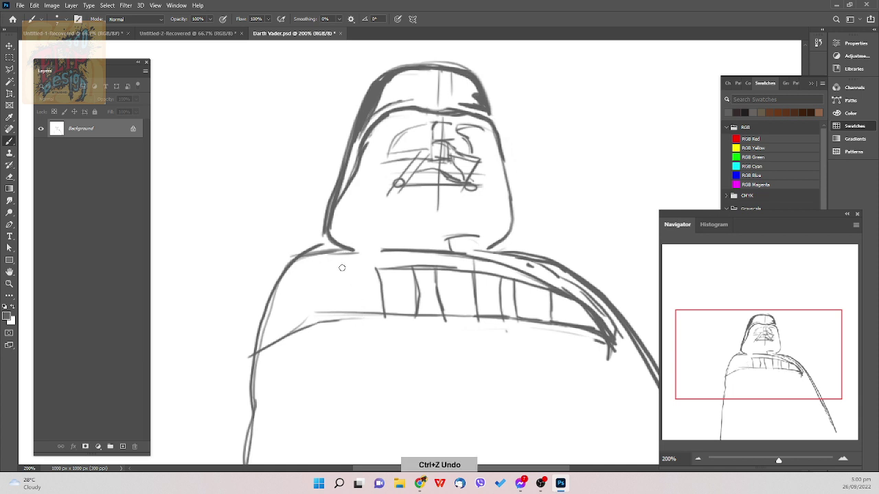
- Draw three curved vertical lines in the left part of the chest band and close off its upper edge and left corner
{"action": "mouse_move", "coordinate": [339, 265]}
{"action": "left_mouse_down"}
{"action": "mouse_move", "coordinate": [348, 272]}
{"action": "mouse_move", "coordinate": [355, 319]}
{"action": "left_mouse_up"}
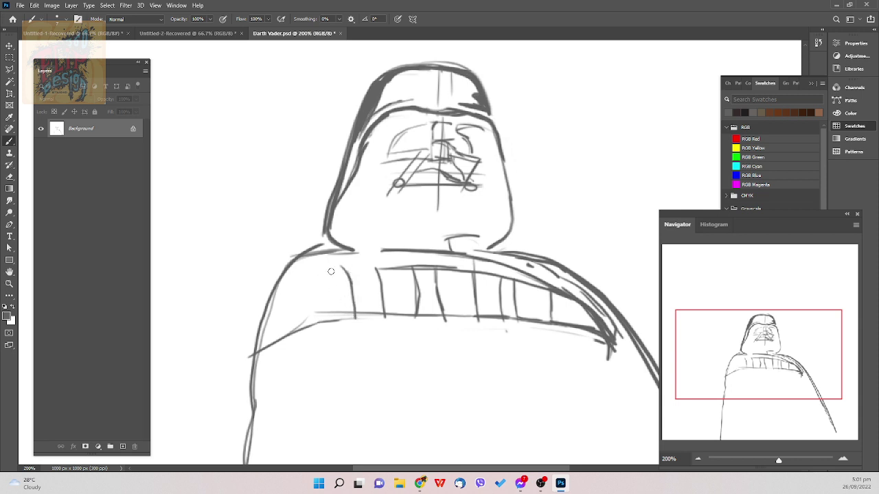
{"action": "left_click_drag", "start_coordinate": [326, 264], "coordinate": [344, 317]}
{"action": "mouse_move", "coordinate": [291, 265]}
{"action": "left_mouse_down"}
{"action": "mouse_move", "coordinate": [301, 271]}
{"action": "mouse_move", "coordinate": [309, 314]}
{"action": "mouse_move", "coordinate": [325, 313]}
{"action": "left_mouse_up"}
{"action": "left_click_drag", "start_coordinate": [302, 269], "coordinate": [339, 268]}
{"action": "mouse_move", "coordinate": [309, 317]}
{"action": "left_mouse_down"}
{"action": "mouse_move", "coordinate": [272, 344]}
{"action": "mouse_move", "coordinate": [260, 329]}
{"action": "mouse_move", "coordinate": [287, 323]}
{"action": "left_mouse_up"}
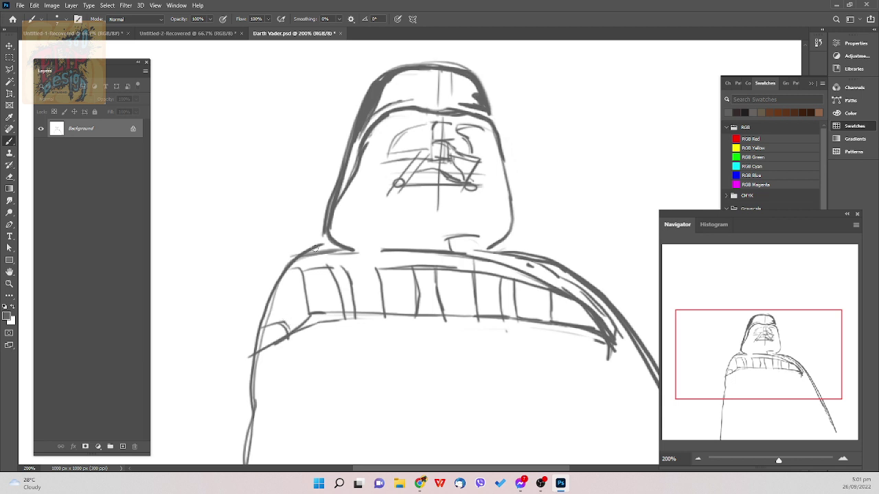
{"action": "left_click_drag", "start_coordinate": [302, 270], "coordinate": [287, 276]}
{"action": "mouse_move", "coordinate": [255, 334]}
{"action": "left_mouse_down"}
{"action": "mouse_move", "coordinate": [265, 302]}
{"action": "mouse_move", "coordinate": [296, 271]}
{"action": "mouse_move", "coordinate": [259, 315]}
{"action": "mouse_move", "coordinate": [253, 338]}
{"action": "left_mouse_up"}
- Sketch a second outer cape contour over the left shoulder and down the upper arm
{"action": "mouse_move", "coordinate": [294, 258]}
{"action": "left_mouse_down"}
{"action": "mouse_move", "coordinate": [252, 320]}
{"action": "mouse_move", "coordinate": [244, 403]}
{"action": "left_mouse_up"}
{"action": "left_click_drag", "start_coordinate": [256, 310], "coordinate": [240, 437]}
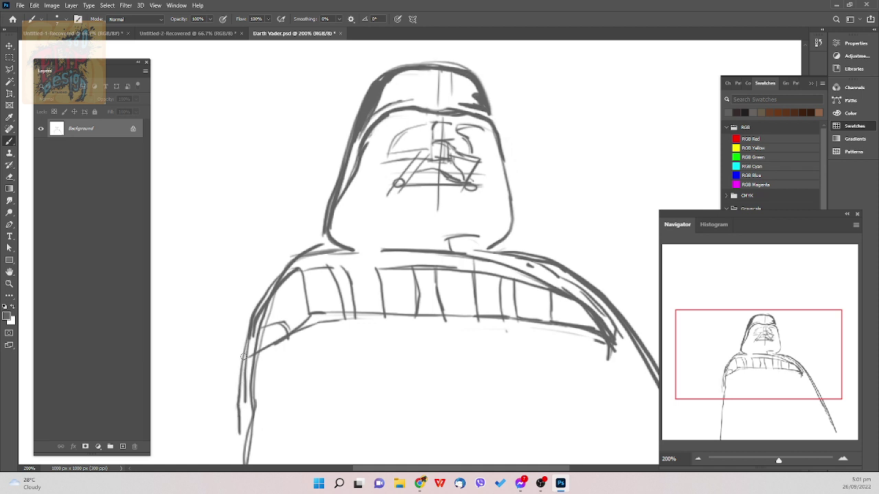
{"action": "mouse_move", "coordinate": [245, 350]}
{"action": "left_mouse_down"}
{"action": "mouse_move", "coordinate": [243, 442]}
{"action": "mouse_move", "coordinate": [244, 351]}
{"action": "left_mouse_up"}
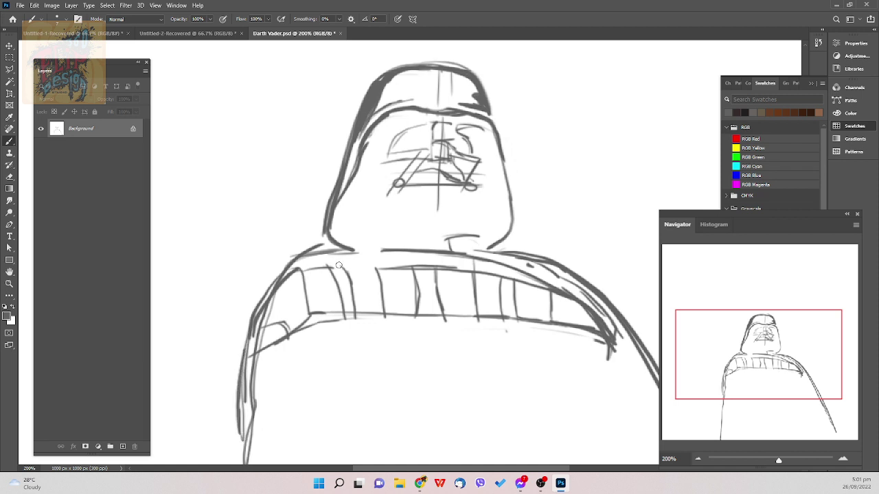
- Clean up the top of the left shoulder by erasing the stray contour line beside the neck
{"action": "mouse_move", "coordinate": [307, 255]}
{"action": "left_mouse_down"}
{"action": "mouse_move", "coordinate": [353, 251]}
{"action": "mouse_move", "coordinate": [283, 267]}
{"action": "left_mouse_up"}
{"action": "key", "text": "e"}
{"action": "mouse_move", "coordinate": [322, 246]}
{"action": "left_mouse_down"}
{"action": "mouse_move", "coordinate": [270, 278]}
{"action": "mouse_move", "coordinate": [291, 255]}
{"action": "left_mouse_up"}
{"action": "right_click", "coordinate": [283, 265]}
{"action": "key", "text": "ctrl+z"}
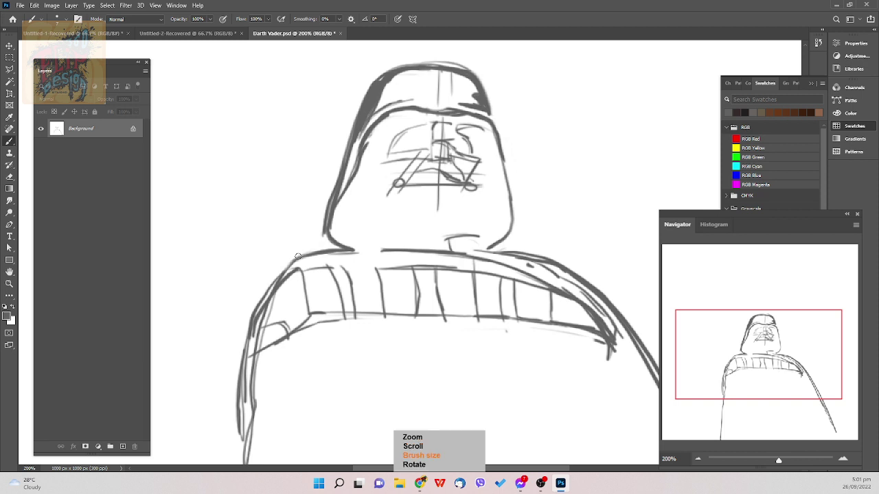
- Reduce the brush size, reinforce the lower edge of the mask's left eye, and save the file
{"action": "key", "text": "["}
{"action": "key", "text": "["}
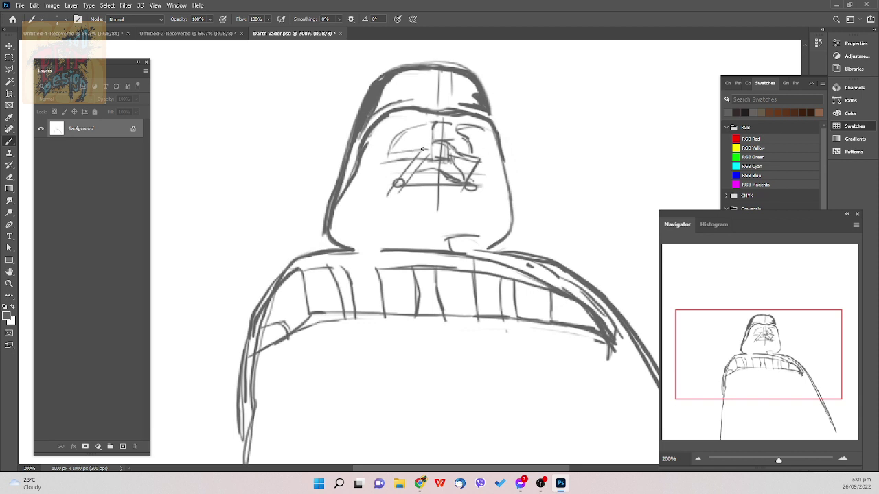
{"action": "left_click_drag", "start_coordinate": [388, 155], "coordinate": [410, 150]}
{"action": "left_click_drag", "start_coordinate": [386, 156], "coordinate": [433, 143]}
{"action": "left_click_drag", "start_coordinate": [551, 346], "coordinate": [562, 202]}
{"action": "key", "text": "ctrl+s"}
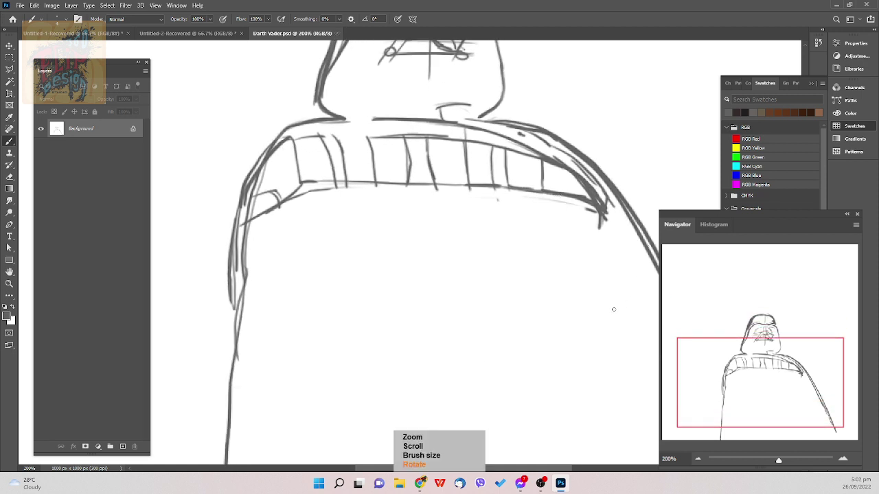
- Enlarge the brush and draw another long line down the inside of the cape's right edge
{"action": "key", "text": "ctrl+minus"}
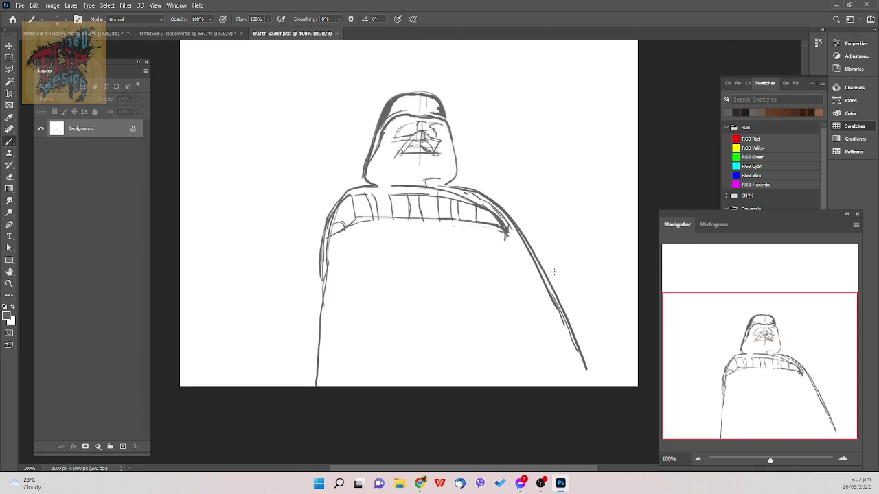
{"action": "scroll", "coordinate": [551, 274], "scroll_direction": "down", "scroll_amount": 3}
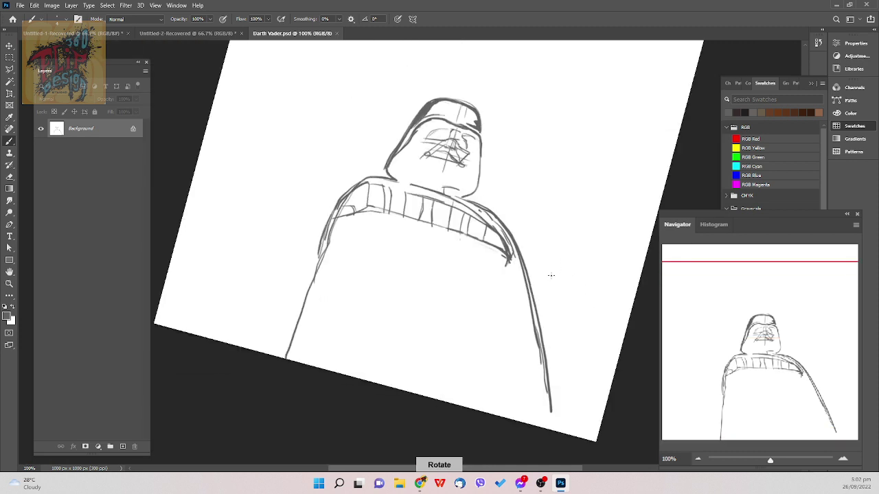
{"action": "scroll", "coordinate": [551, 273], "scroll_direction": "up", "scroll_amount": 3}
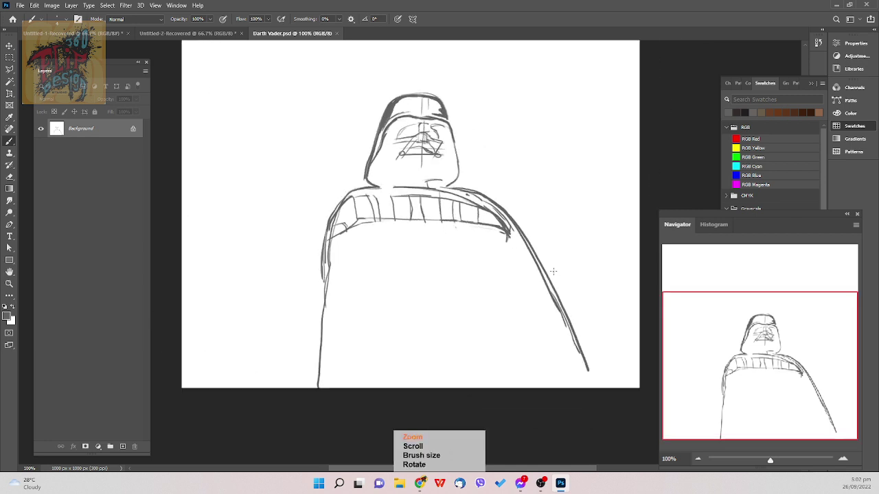
{"action": "key", "text": "bracketright"}
{"action": "key", "text": "bracketright"}
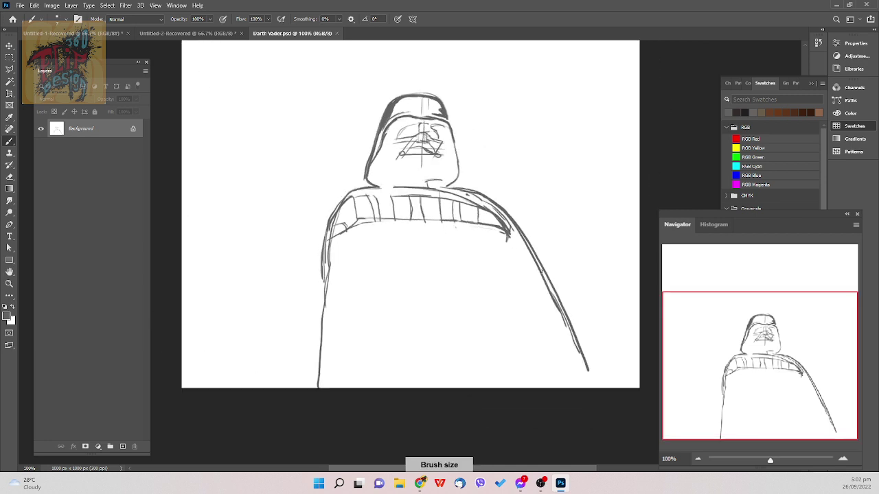
{"action": "mouse_move", "coordinate": [503, 218]}
{"action": "left_mouse_down"}
{"action": "mouse_move", "coordinate": [540, 272]}
{"action": "mouse_move", "coordinate": [565, 339]}
{"action": "left_mouse_up"}
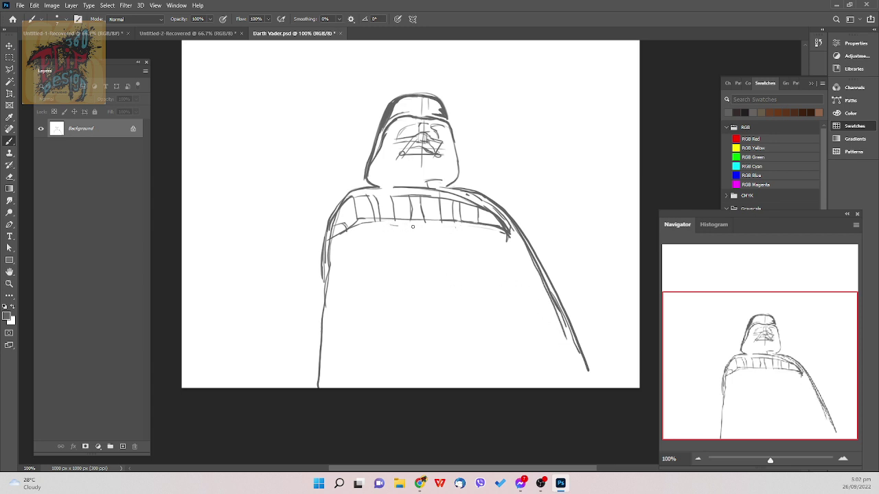
- Draw the top edge and both sides of a rectangular control panel below the chest band, doubling the right side
{"action": "left_click_drag", "start_coordinate": [412, 227], "coordinate": [460, 228]}
{"action": "left_click_drag", "start_coordinate": [383, 226], "coordinate": [456, 226]}
{"action": "left_click_drag", "start_coordinate": [449, 224], "coordinate": [457, 283]}
{"action": "left_click_drag", "start_coordinate": [389, 224], "coordinate": [392, 254]}
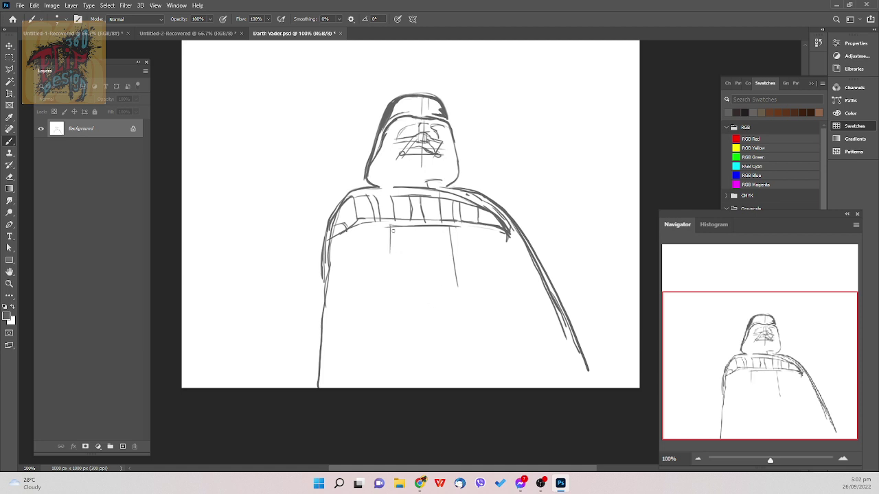
{"action": "left_click_drag", "start_coordinate": [390, 227], "coordinate": [394, 278]}
{"action": "left_click_drag", "start_coordinate": [450, 225], "coordinate": [451, 296]}
{"action": "mouse_move", "coordinate": [380, 228]}
{"action": "left_mouse_down"}
{"action": "mouse_move", "coordinate": [446, 229]}
{"action": "mouse_move", "coordinate": [448, 289]}
{"action": "left_mouse_up"}
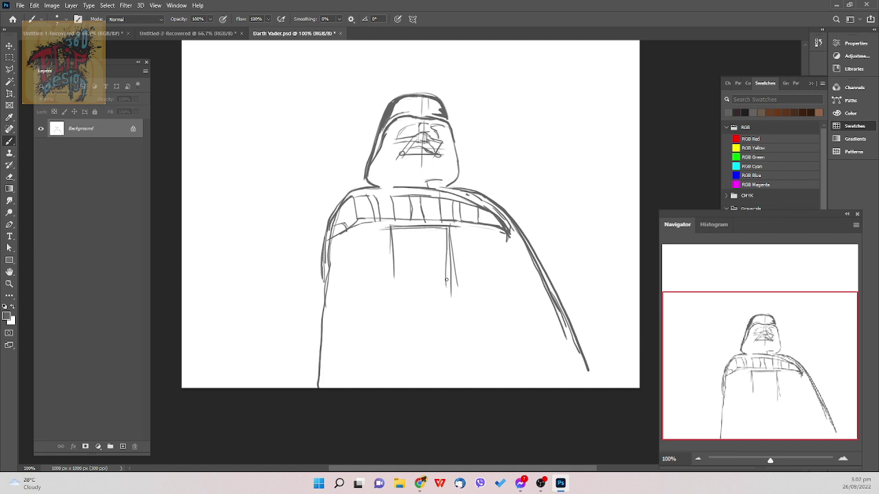
{"action": "left_click_drag", "start_coordinate": [447, 228], "coordinate": [454, 293]}
- Sketch the details inside the chest panel: an inner left border, a block of short horizontal bars and narrow vertical slots
{"action": "mouse_move", "coordinate": [400, 234]}
{"action": "left_mouse_down"}
{"action": "mouse_move", "coordinate": [418, 237]}
{"action": "mouse_move", "coordinate": [398, 262]}
{"action": "mouse_move", "coordinate": [400, 280]}
{"action": "left_mouse_up"}
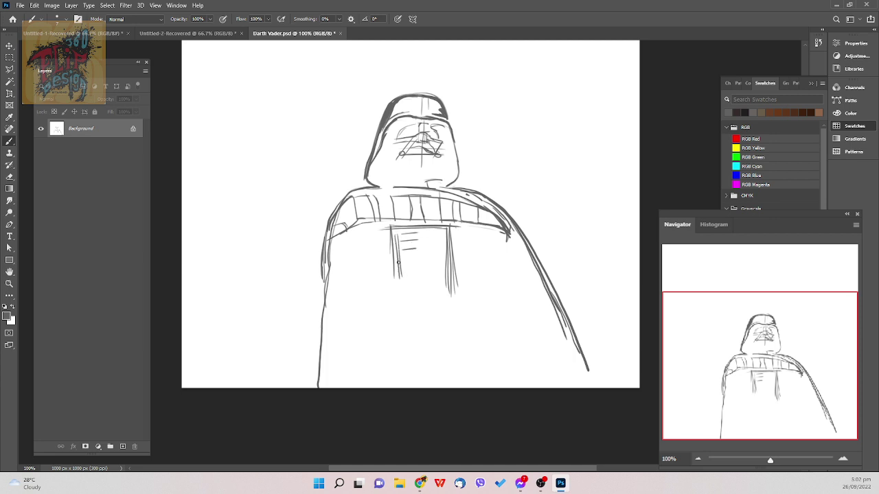
{"action": "left_click_drag", "start_coordinate": [397, 235], "coordinate": [399, 262]}
{"action": "left_click_drag", "start_coordinate": [399, 233], "coordinate": [401, 255]}
{"action": "left_click_drag", "start_coordinate": [420, 233], "coordinate": [421, 255]}
{"action": "left_click_drag", "start_coordinate": [429, 233], "coordinate": [430, 253]}
{"action": "right_click", "coordinate": [436, 249]}
{"action": "mouse_move", "coordinate": [410, 261]}
{"action": "left_mouse_down"}
{"action": "mouse_move", "coordinate": [402, 262]}
{"action": "mouse_move", "coordinate": [437, 255]}
{"action": "left_mouse_up"}
{"action": "mouse_move", "coordinate": [433, 231]}
{"action": "left_mouse_down"}
{"action": "mouse_move", "coordinate": [435, 254]}
{"action": "mouse_move", "coordinate": [425, 233]}
{"action": "mouse_move", "coordinate": [424, 257]}
{"action": "left_mouse_up"}
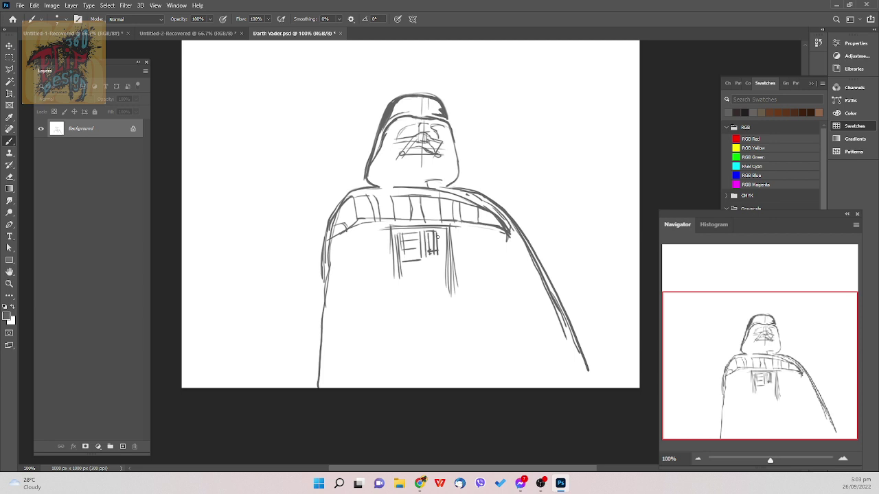
- Add vertical lines inside the chest panel's right edge and close its base with a striped band and a thick bottom line
{"action": "key", "text": "e"}
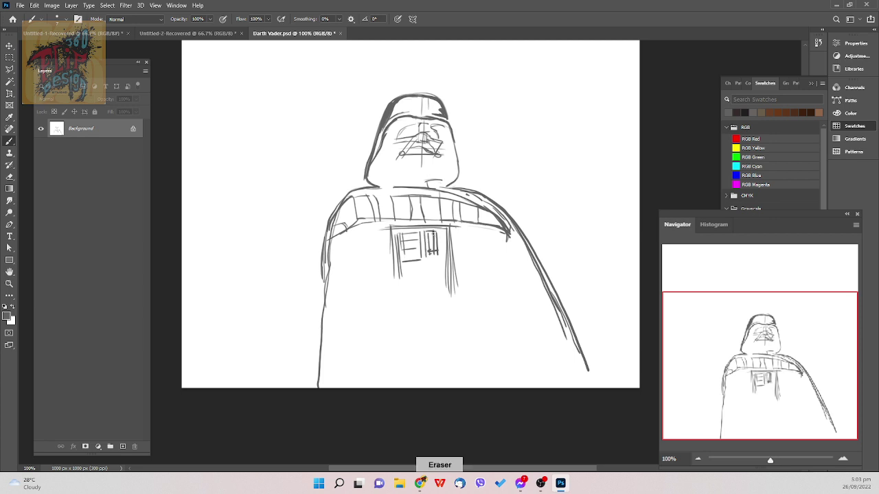
{"action": "mouse_move", "coordinate": [436, 232]}
{"action": "left_mouse_down"}
{"action": "mouse_move", "coordinate": [440, 278]}
{"action": "mouse_move", "coordinate": [444, 232]}
{"action": "mouse_move", "coordinate": [428, 231]}
{"action": "mouse_move", "coordinate": [447, 230]}
{"action": "mouse_move", "coordinate": [445, 280]}
{"action": "left_mouse_up"}
{"action": "key", "text": "b"}
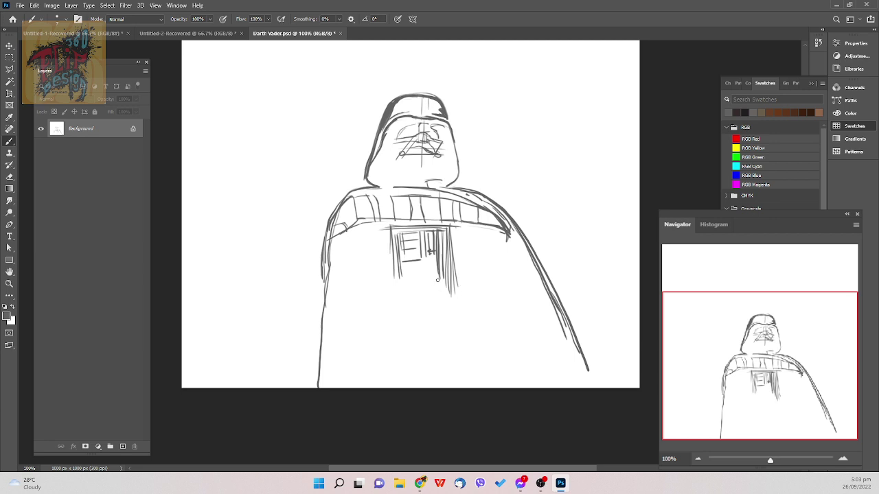
{"action": "left_click_drag", "start_coordinate": [396, 281], "coordinate": [451, 267]}
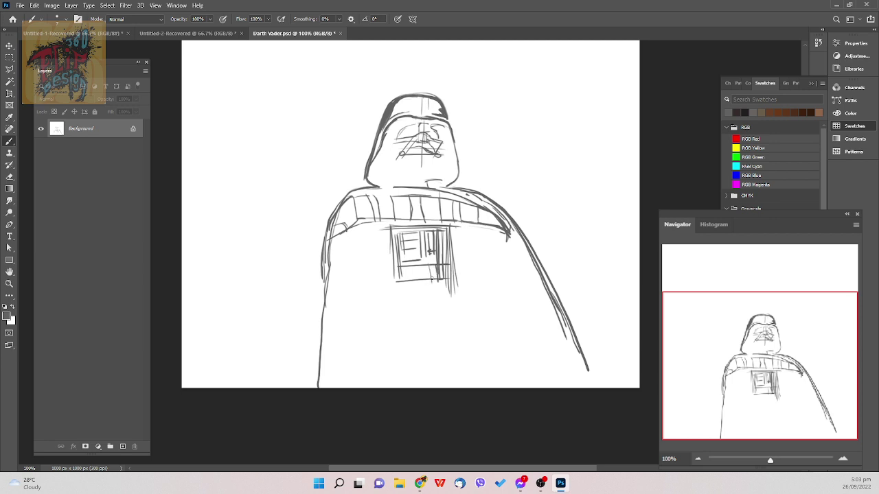
{"action": "mouse_move", "coordinate": [427, 263]}
{"action": "left_mouse_down"}
{"action": "mouse_move", "coordinate": [428, 278]}
{"action": "mouse_move", "coordinate": [400, 284]}
{"action": "mouse_move", "coordinate": [449, 281]}
{"action": "left_mouse_up"}
{"action": "left_click_drag", "start_coordinate": [390, 283], "coordinate": [438, 283]}
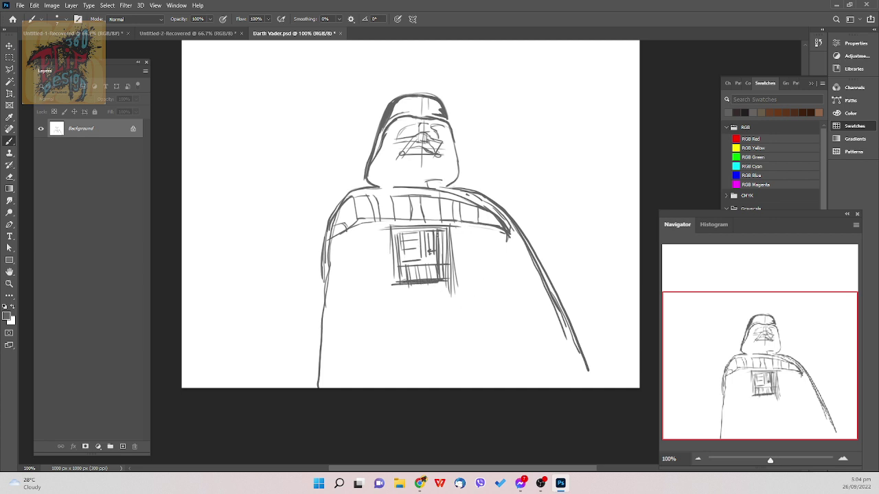
- Darken the right side of the chest panel and add a short curved line at the left of the neck
{"action": "left_click_drag", "start_coordinate": [444, 226], "coordinate": [451, 290]}
{"action": "left_click_drag", "start_coordinate": [450, 225], "coordinate": [453, 281]}
{"action": "left_click_drag", "start_coordinate": [451, 245], "coordinate": [455, 295]}
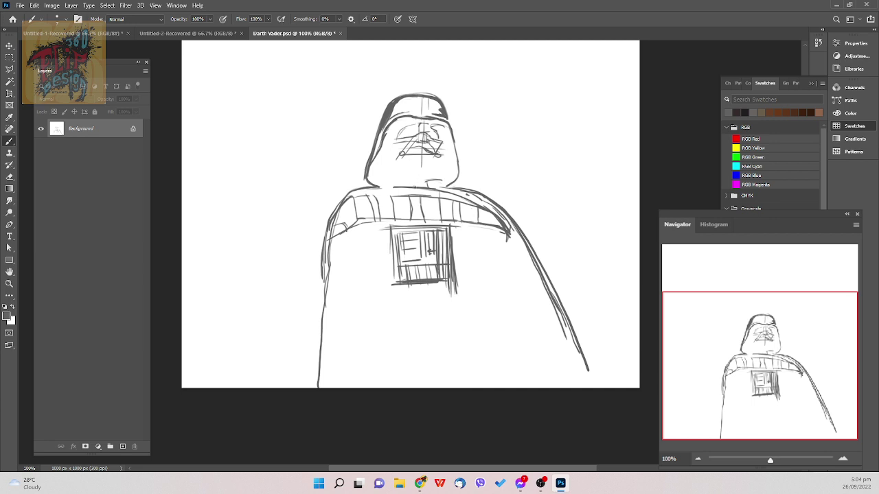
{"action": "left_click_drag", "start_coordinate": [394, 187], "coordinate": [413, 184]}
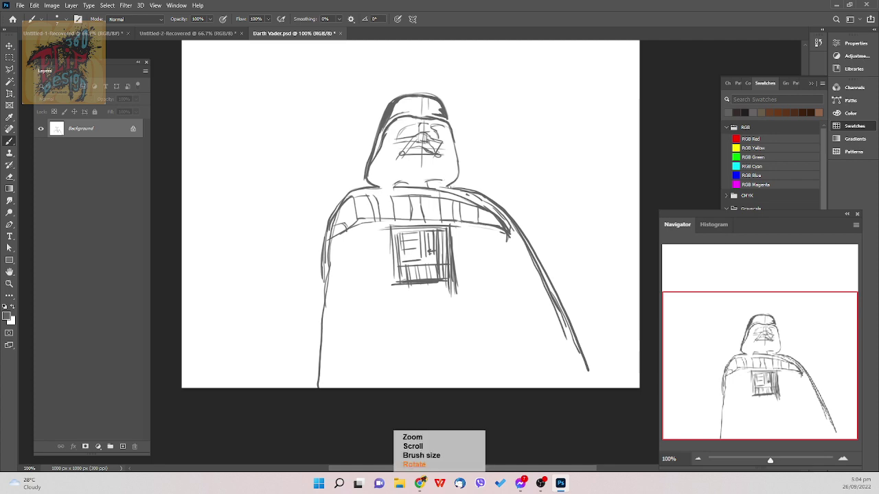
{"action": "scroll", "coordinate": [494, 165], "scroll_direction": "up", "scroll_amount": 2}
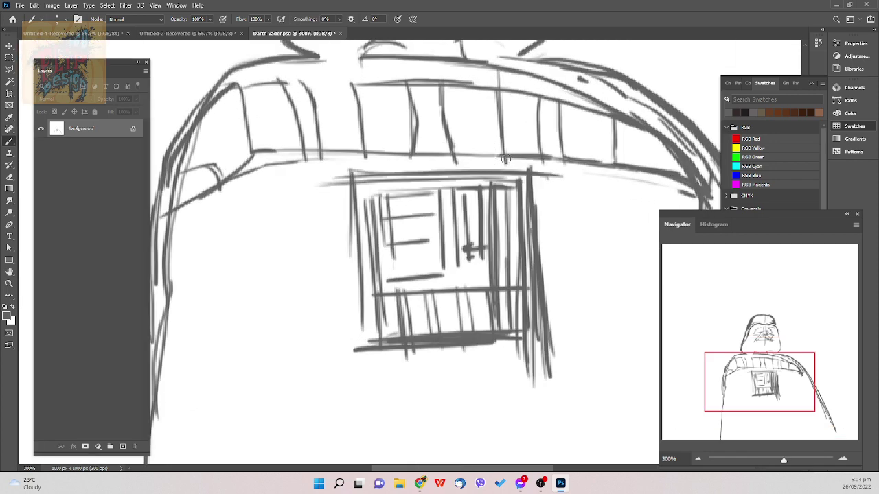
{"action": "scroll", "coordinate": [494, 166], "scroll_direction": "down", "scroll_amount": 2}
{"action": "scroll", "coordinate": [472, 214], "scroll_direction": "up", "scroll_amount": 2}
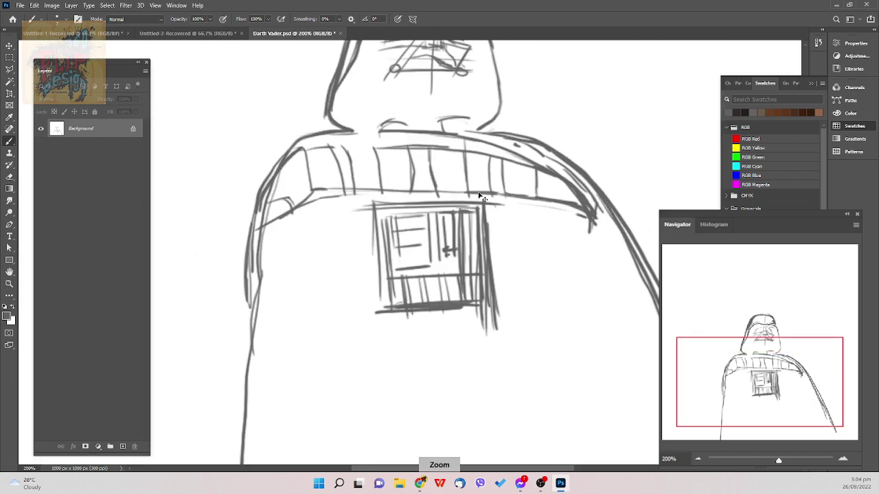
{"action": "scroll", "coordinate": [464, 203], "scroll_direction": "down", "scroll_amount": 3}
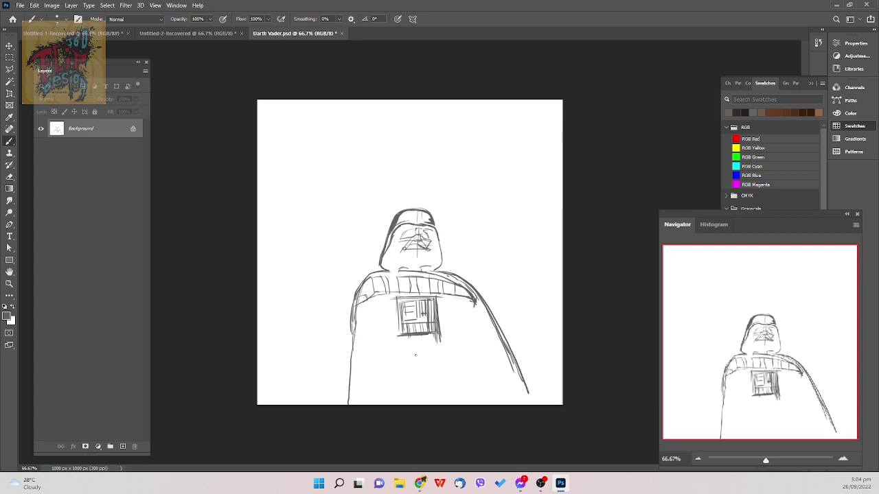
{"action": "key", "text": "ctrl+plus"}
{"action": "key", "text": "ctrl+plus"}
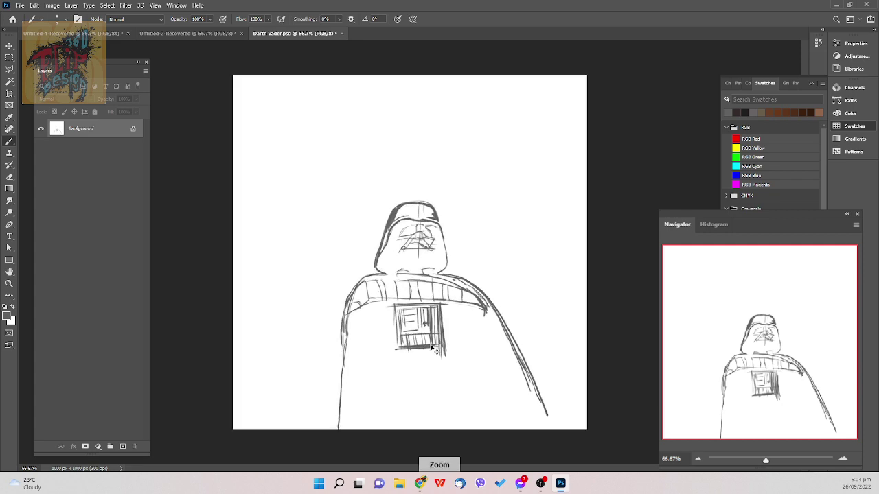
- Draw a second outer line for the cape's left edge from the shoulder down to the canvas bottom and thicken it
{"action": "key", "text": "ctrl+minus"}
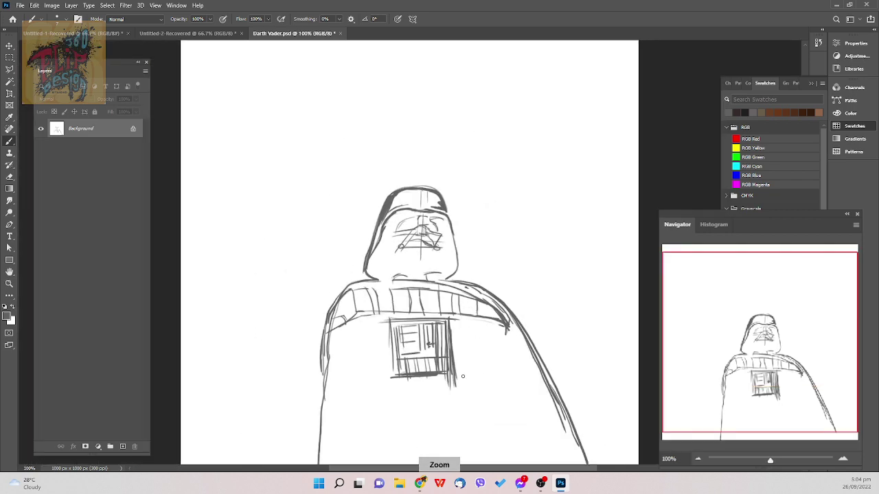
{"action": "key", "text": "ctrl+minus"}
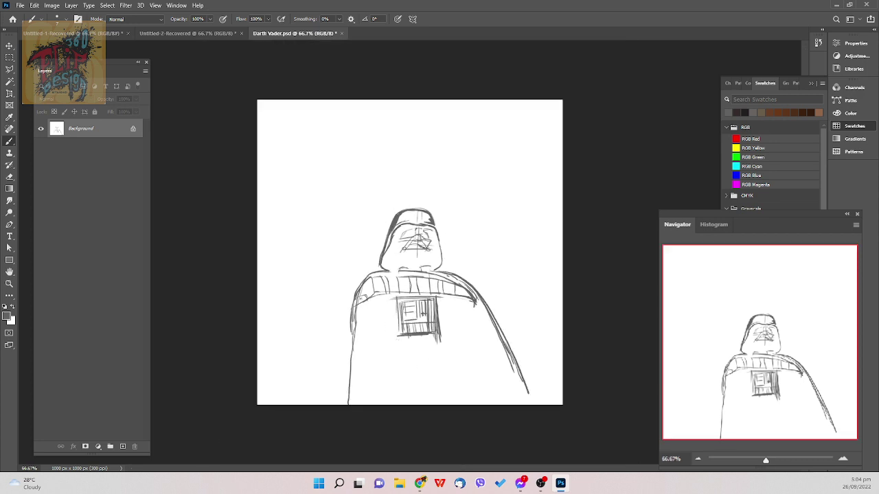
{"action": "left_click_drag", "start_coordinate": [350, 309], "coordinate": [348, 335]}
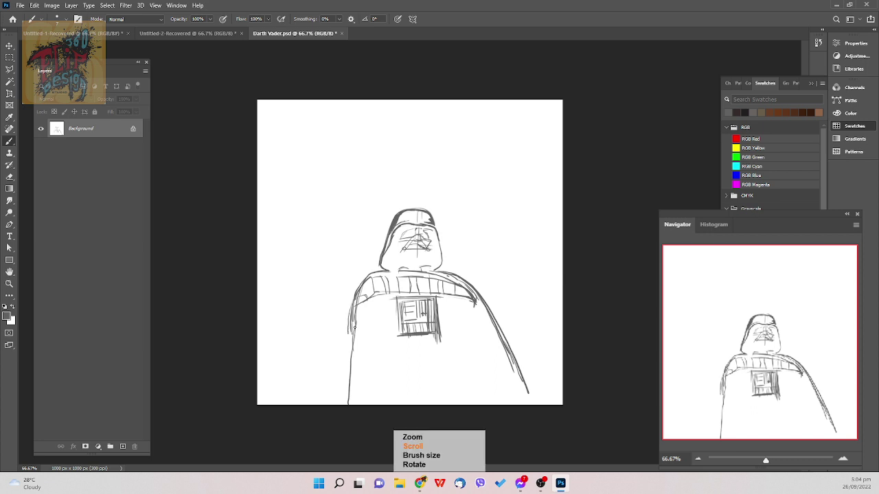
{"action": "left_click_drag", "start_coordinate": [354, 298], "coordinate": [336, 397]}
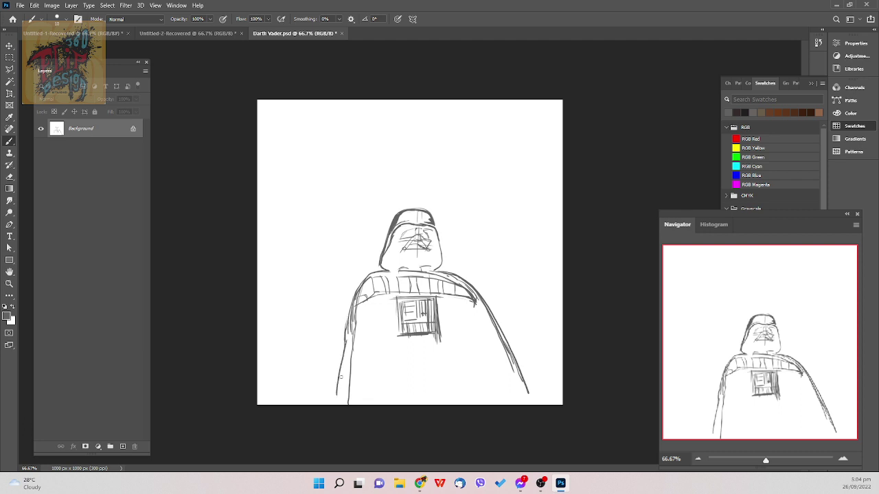
{"action": "left_click_drag", "start_coordinate": [345, 341], "coordinate": [337, 406]}
- Add long vertical fold lines inside the cape and along the left side of the torso
{"action": "left_click_drag", "start_coordinate": [375, 313], "coordinate": [369, 382]}
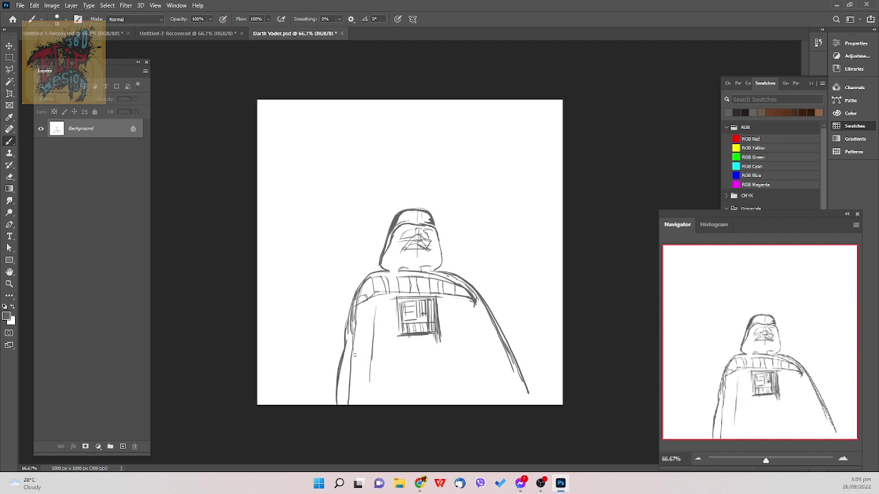
{"action": "left_click_drag", "start_coordinate": [358, 324], "coordinate": [351, 384]}
{"action": "left_click_drag", "start_coordinate": [357, 342], "coordinate": [356, 395]}
{"action": "left_click_drag", "start_coordinate": [377, 319], "coordinate": [373, 389]}
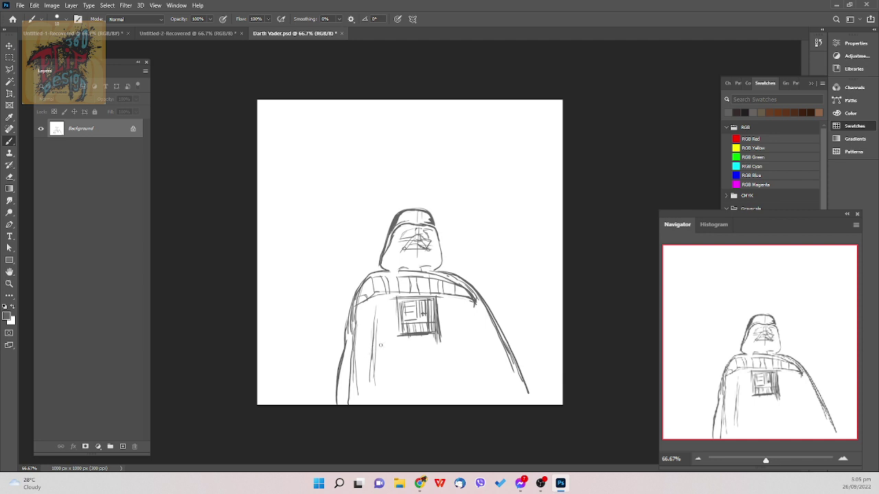
- Sketch the belt below the chest panel with a left band section, a rectangular central buckle and boxes to its right
{"action": "mouse_move", "coordinate": [370, 347]}
{"action": "left_mouse_down"}
{"action": "mouse_move", "coordinate": [395, 342]}
{"action": "mouse_move", "coordinate": [397, 389]}
{"action": "left_mouse_up"}
{"action": "key", "text": "ctrl+z"}
{"action": "left_click_drag", "start_coordinate": [396, 342], "coordinate": [396, 365]}
{"action": "mouse_move", "coordinate": [369, 363]}
{"action": "left_mouse_down"}
{"action": "mouse_move", "coordinate": [400, 354]}
{"action": "mouse_move", "coordinate": [410, 336]}
{"action": "mouse_move", "coordinate": [400, 360]}
{"action": "left_mouse_up"}
{"action": "left_click_drag", "start_coordinate": [406, 344], "coordinate": [434, 342]}
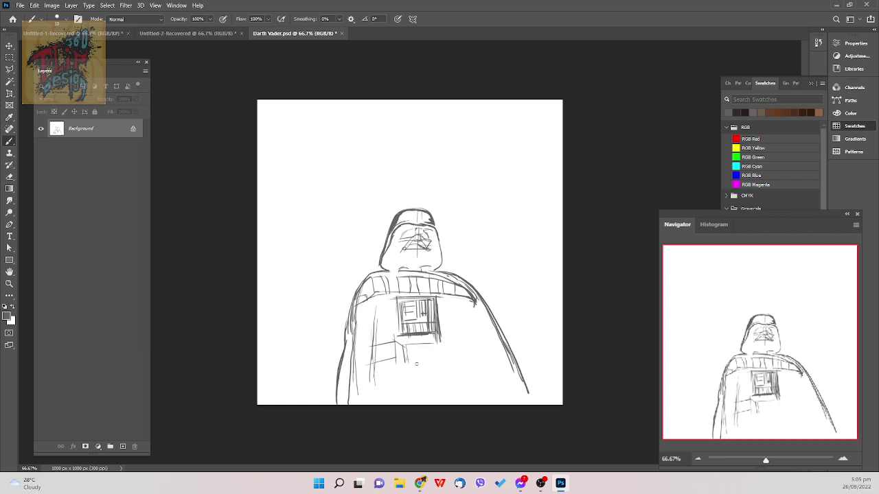
{"action": "mouse_move", "coordinate": [406, 361]}
{"action": "left_mouse_down"}
{"action": "mouse_move", "coordinate": [445, 350]}
{"action": "mouse_move", "coordinate": [436, 344]}
{"action": "mouse_move", "coordinate": [437, 363]}
{"action": "mouse_move", "coordinate": [431, 341]}
{"action": "mouse_move", "coordinate": [448, 351]}
{"action": "mouse_move", "coordinate": [443, 368]}
{"action": "mouse_move", "coordinate": [464, 342]}
{"action": "mouse_move", "coordinate": [454, 343]}
{"action": "mouse_move", "coordinate": [486, 348]}
{"action": "left_mouse_up"}
{"action": "left_click_drag", "start_coordinate": [453, 343], "coordinate": [454, 374]}
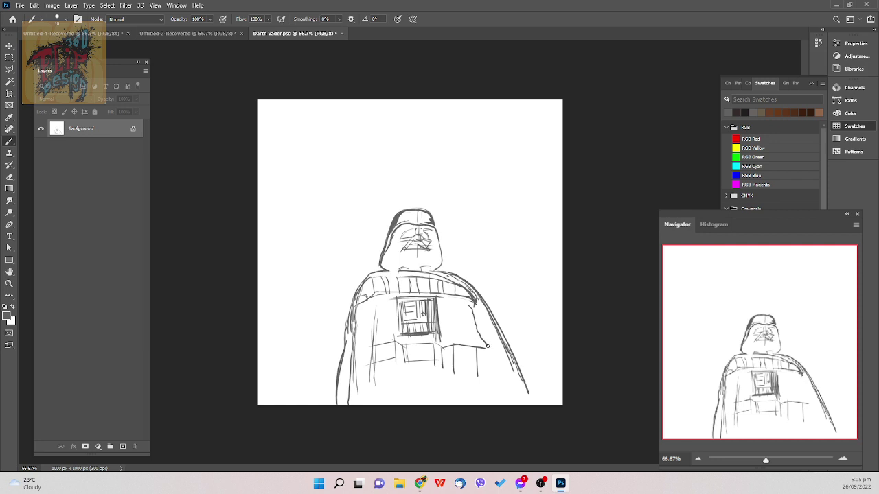
- Extend the torso's right contour downward and replace the right side line of the belt box with one closer in
{"action": "left_click_drag", "start_coordinate": [493, 372], "coordinate": [496, 381]}
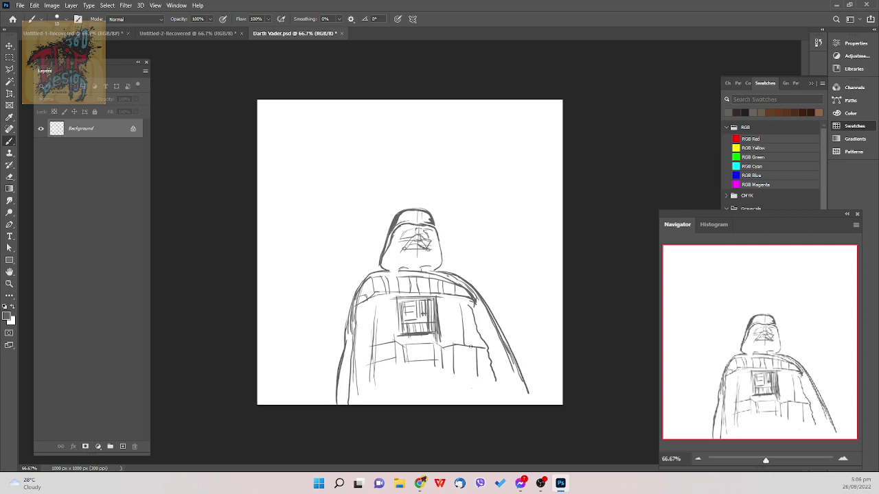
{"action": "left_click_drag", "start_coordinate": [470, 358], "coordinate": [470, 376]}
{"action": "key", "text": "e"}
{"action": "left_click_drag", "start_coordinate": [475, 361], "coordinate": [477, 349]}
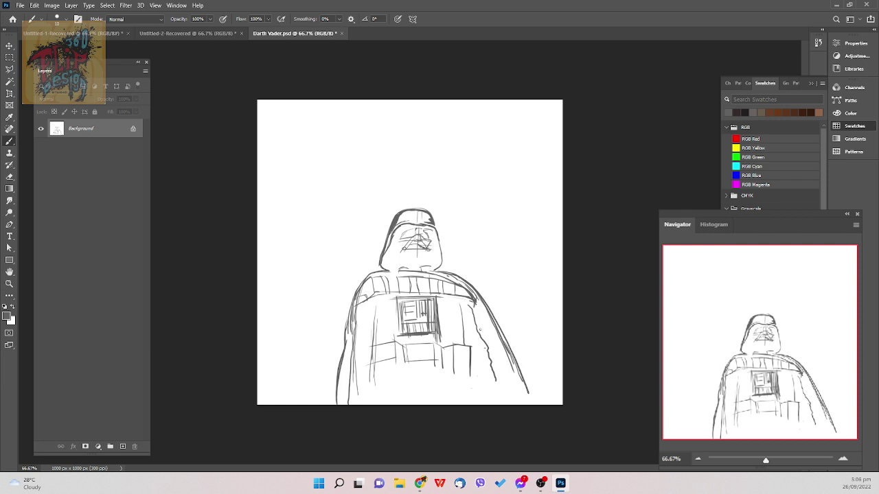
{"action": "key", "text": "b"}
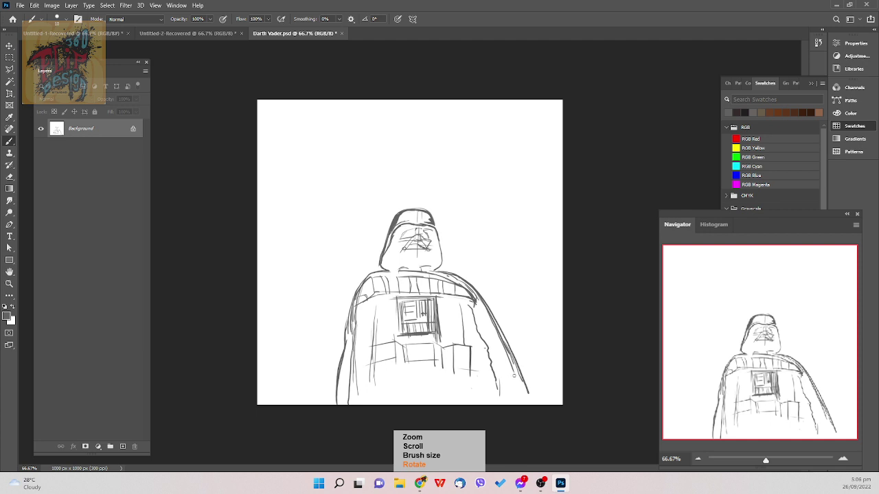
- Enlarge the brush and fill the right side of the cape with a thick dark band along its outer edge
{"action": "key", "text": "bracketright"}
{"action": "key", "text": "bracketright"}
{"action": "key", "text": "bracketright"}
{"action": "key", "text": "bracketright"}
{"action": "key", "text": "bracketright"}
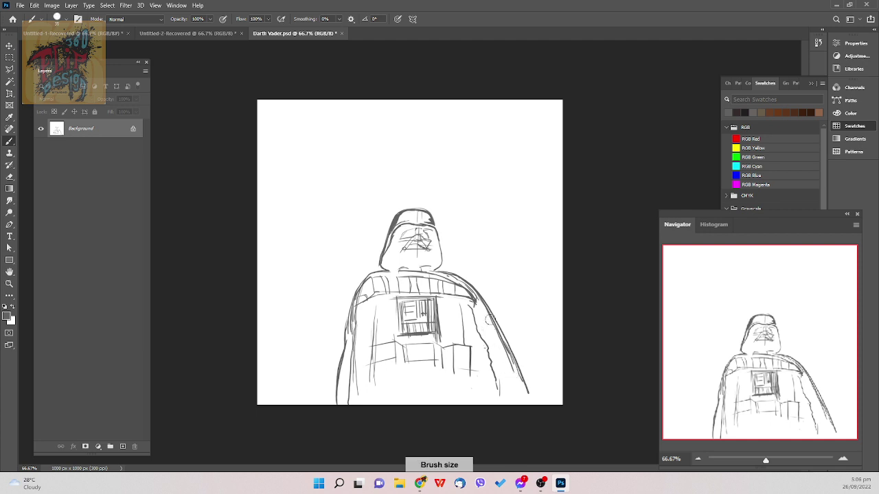
{"action": "left_click_drag", "start_coordinate": [480, 306], "coordinate": [522, 381]}
{"action": "left_click_drag", "start_coordinate": [493, 321], "coordinate": [527, 391]}
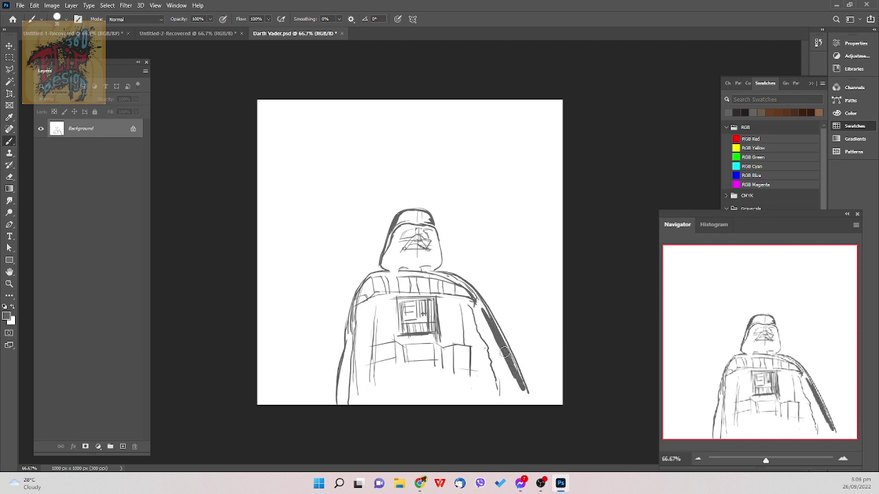
{"action": "left_click_drag", "start_coordinate": [492, 319], "coordinate": [527, 395]}
- Erase the outer lower edge of the dark cape band and repaint its end with a steeper downward curve
{"action": "key", "text": "e"}
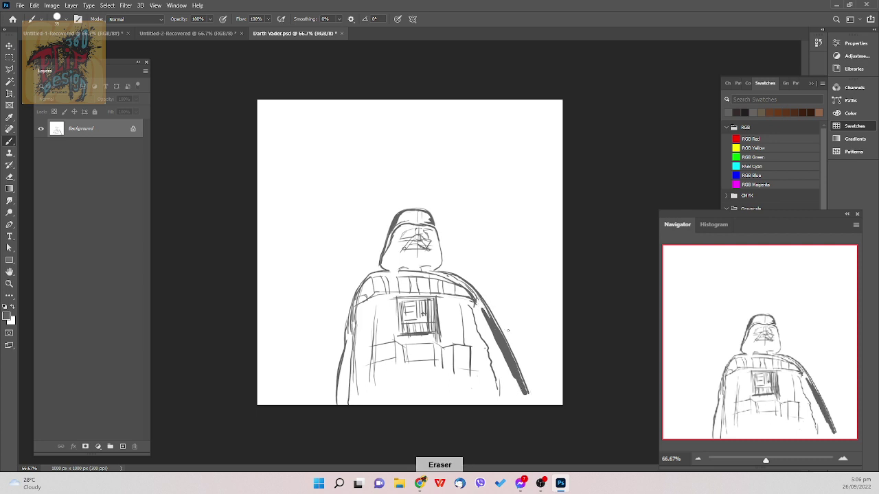
{"action": "key", "text": "bracketright"}
{"action": "key", "text": "bracketright"}
{"action": "mouse_move", "coordinate": [509, 334]}
{"action": "left_mouse_down"}
{"action": "mouse_move", "coordinate": [526, 389]}
{"action": "mouse_move", "coordinate": [508, 332]}
{"action": "mouse_move", "coordinate": [527, 397]}
{"action": "left_mouse_up"}
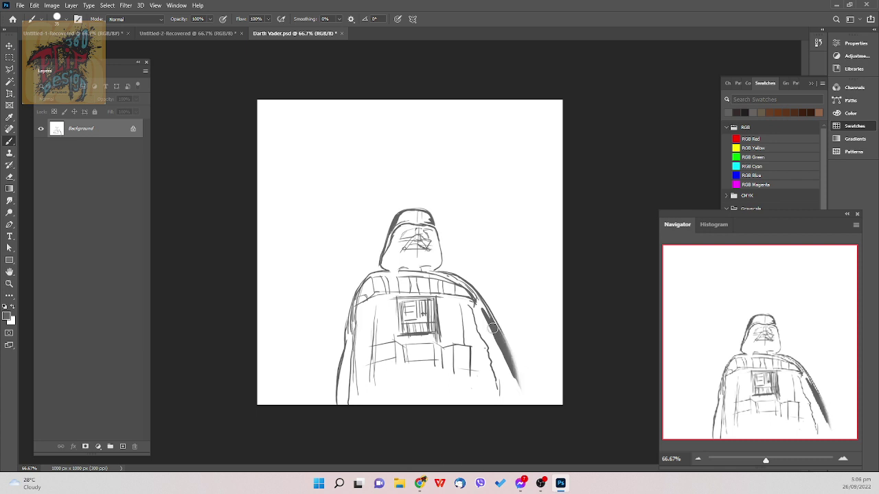
{"action": "left_click_drag", "start_coordinate": [494, 329], "coordinate": [516, 396]}
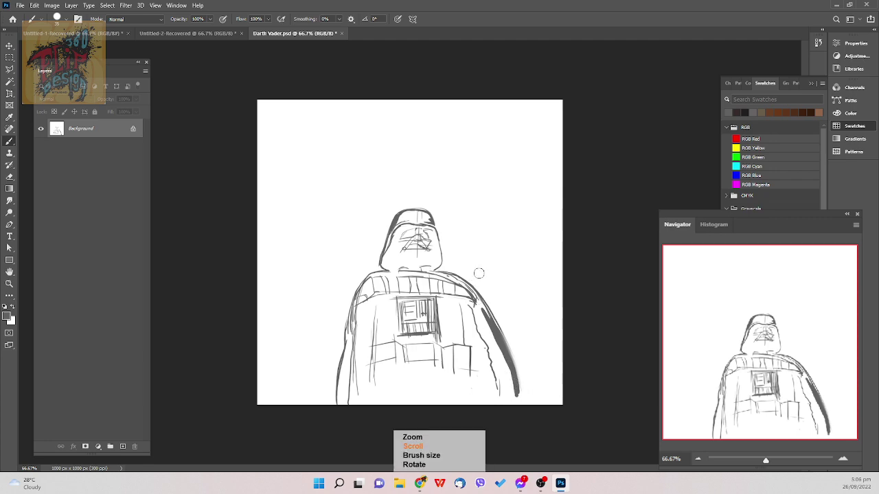
- Save the Darth Vader drawing
{"action": "scroll", "coordinate": [478, 273], "scroll_direction": "up", "scroll_amount": 5}
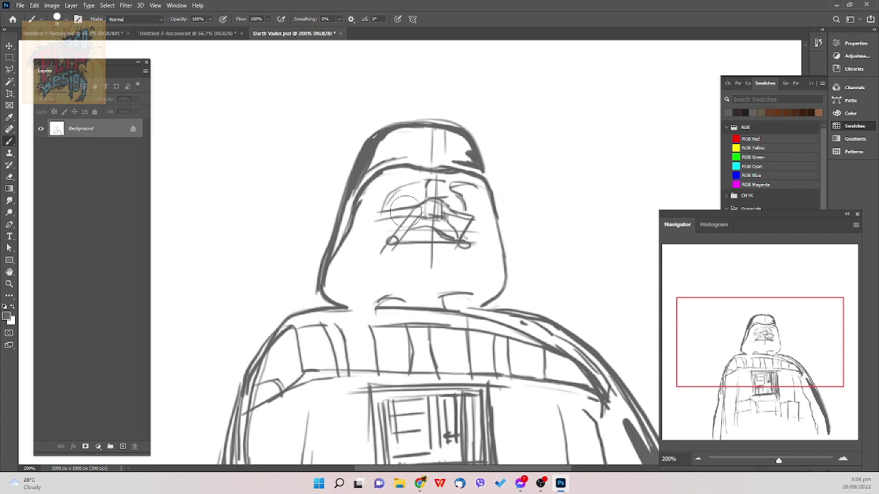
{"action": "key", "text": "e"}
{"action": "key", "text": "b"}
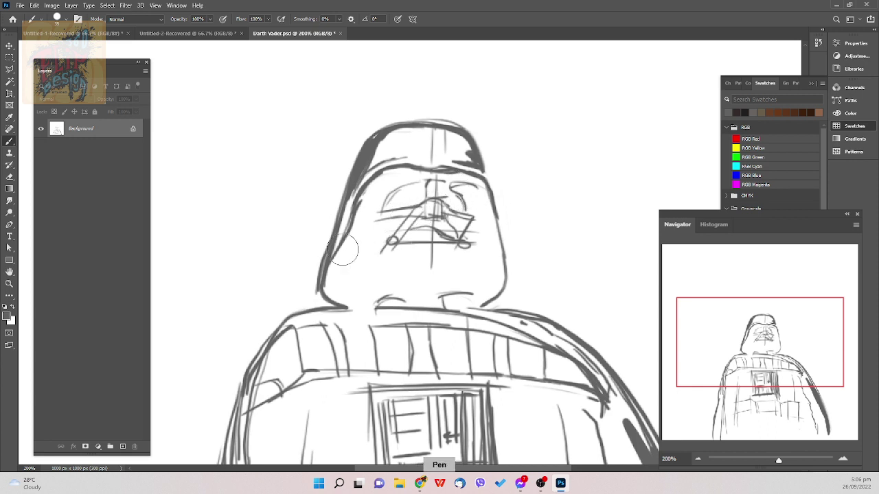
{"action": "key", "text": "ctrl+s"}
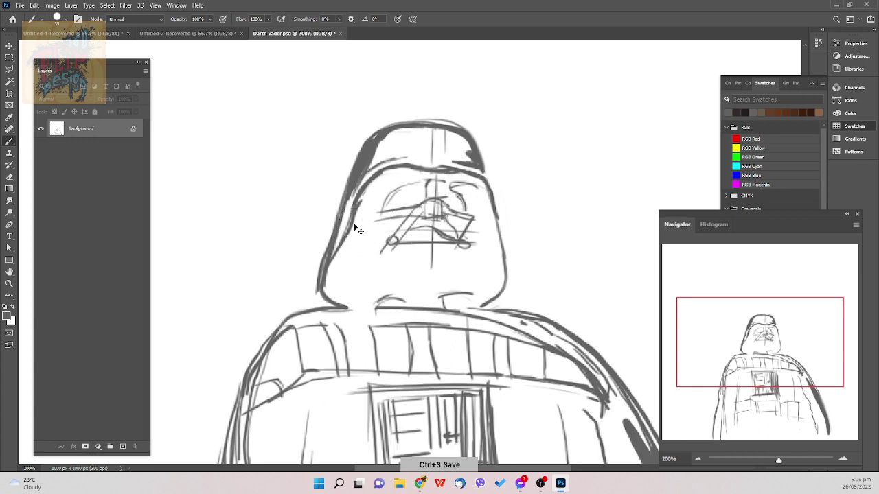
- Reduce the brush size and thicken the helmet's left outline from the lower flare up to the dome
{"action": "key", "text": "bracketleft"}
{"action": "key", "text": "bracketleft"}
{"action": "key", "text": "bracketleft"}
{"action": "key", "text": "bracketleft"}
{"action": "key", "text": "bracketleft"}
{"action": "key", "text": "bracketleft"}
{"action": "key", "text": "bracketleft"}
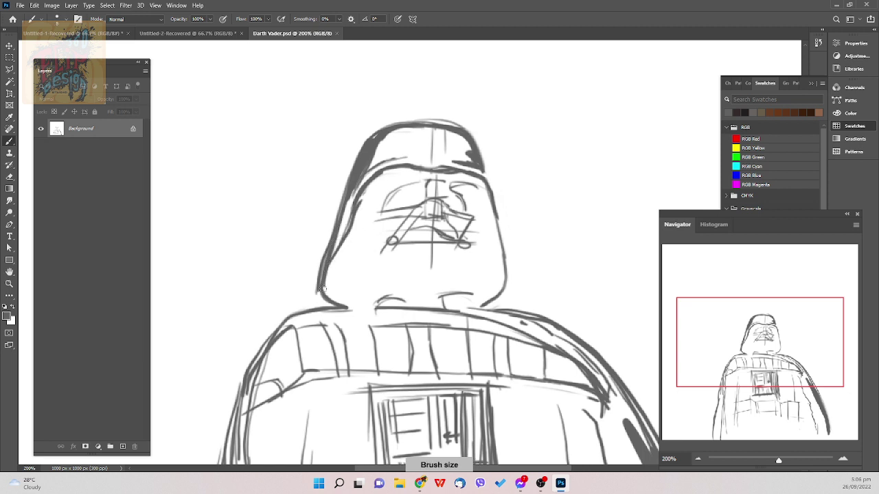
{"action": "mouse_move", "coordinate": [319, 284]}
{"action": "left_mouse_down"}
{"action": "mouse_move", "coordinate": [318, 290]}
{"action": "mouse_move", "coordinate": [319, 266]}
{"action": "left_mouse_up"}
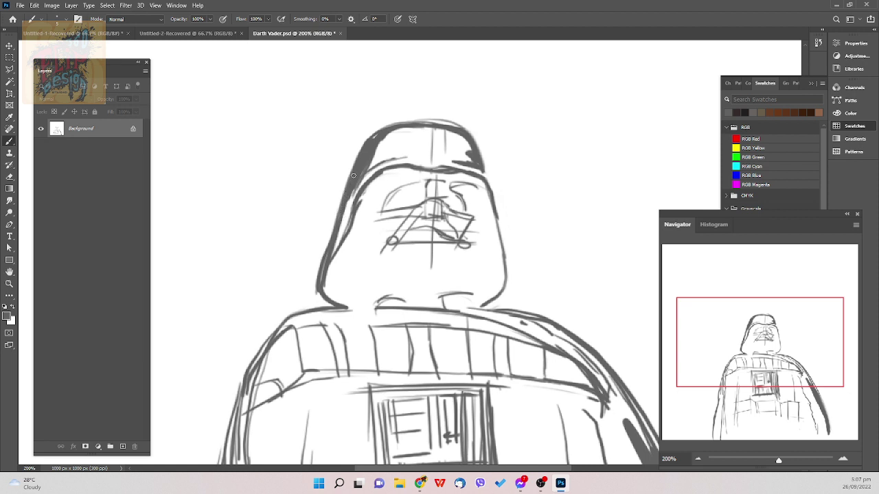
{"action": "left_click_drag", "start_coordinate": [365, 152], "coordinate": [393, 129]}
- Clean up the outer edge of the helmet dome's upper left curve with a smaller eraser
{"action": "key", "text": "e"}
{"action": "right_click", "coordinate": [372, 130]}
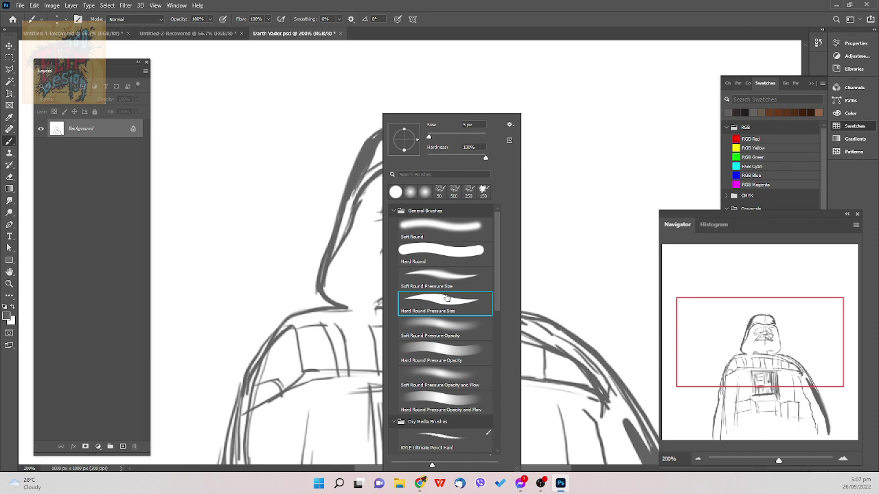
{"action": "left_click", "coordinate": [459, 92]}
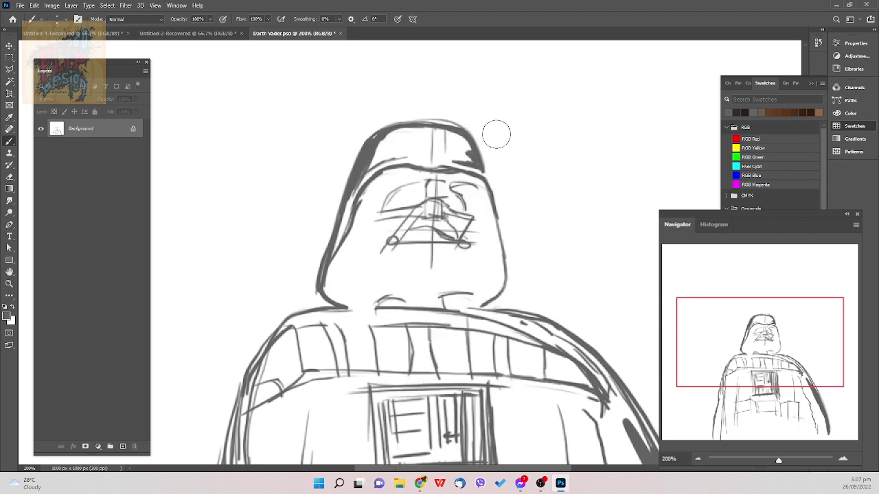
{"action": "key", "text": "b"}
{"action": "key", "text": "e"}
{"action": "key", "text": "["}
{"action": "key", "text": "["}
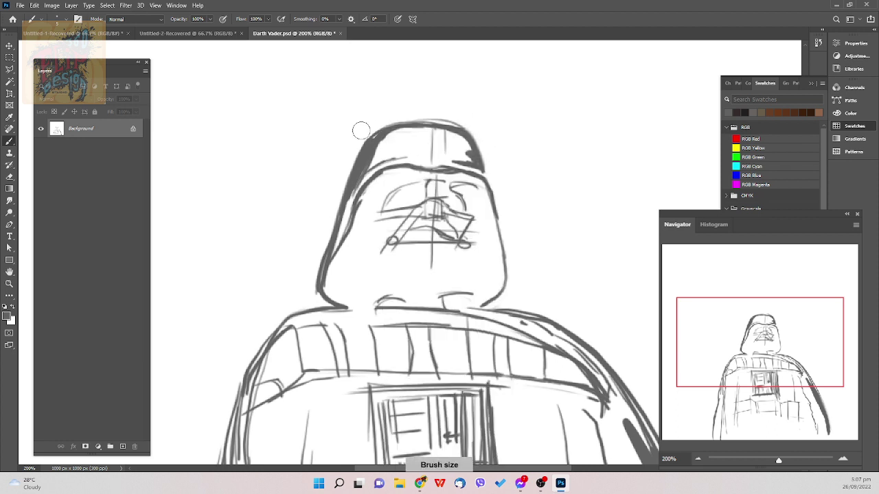
{"action": "key", "text": "bracketleft"}
{"action": "key", "text": "bracketleft"}
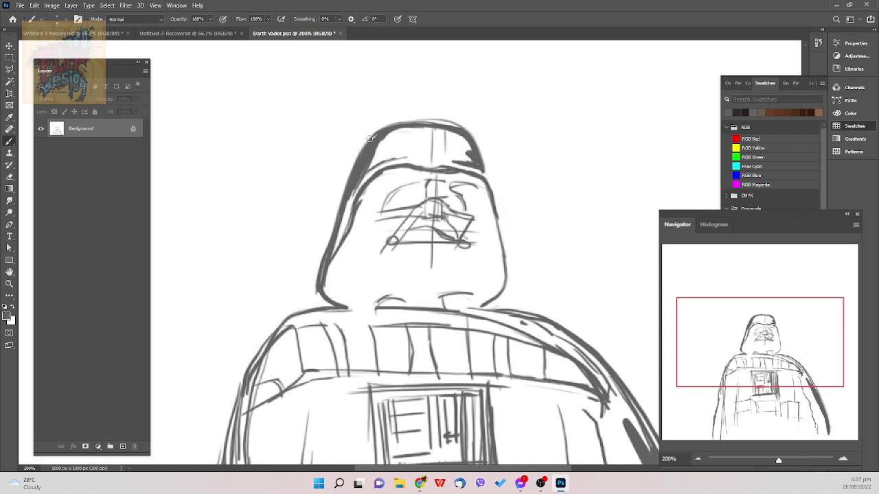
- Darken the dome's upper left edge, redraw its two central ridge lines and strengthen the line under the left eye
{"action": "key", "text": "b"}
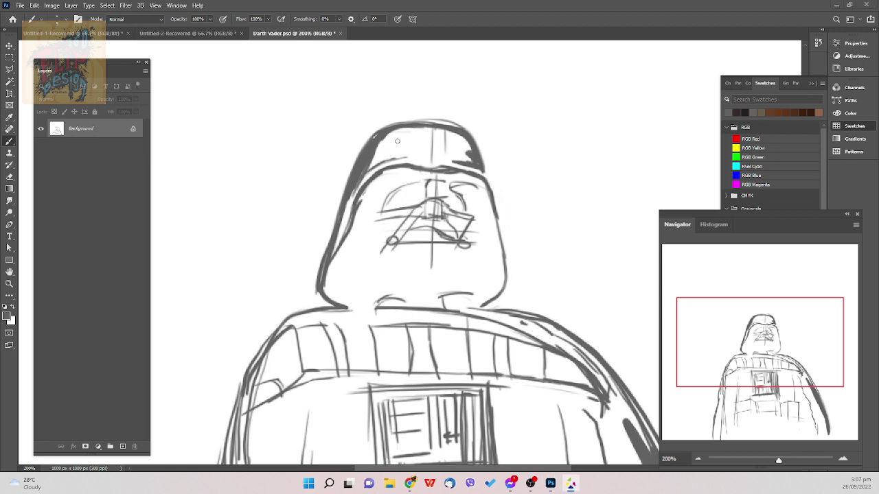
{"action": "mouse_move", "coordinate": [570, 482]}
{"action": "left_click", "coordinate": [603, 405]}
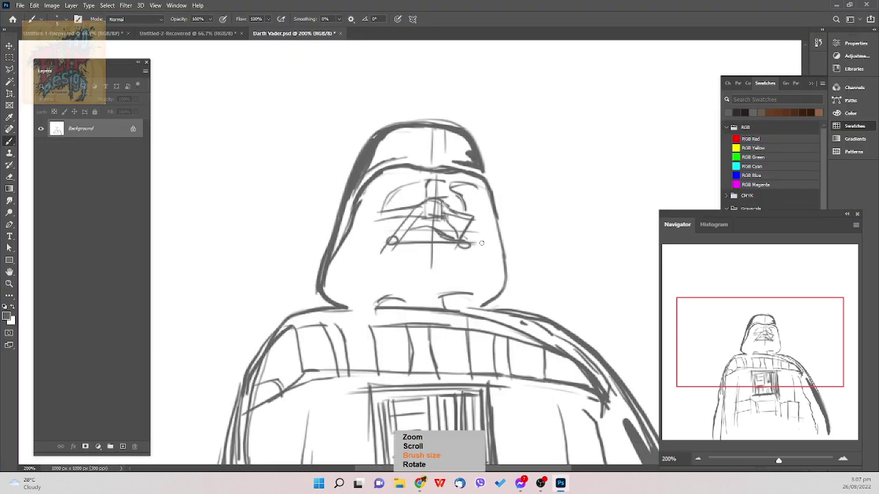
{"action": "key", "text": "]"}
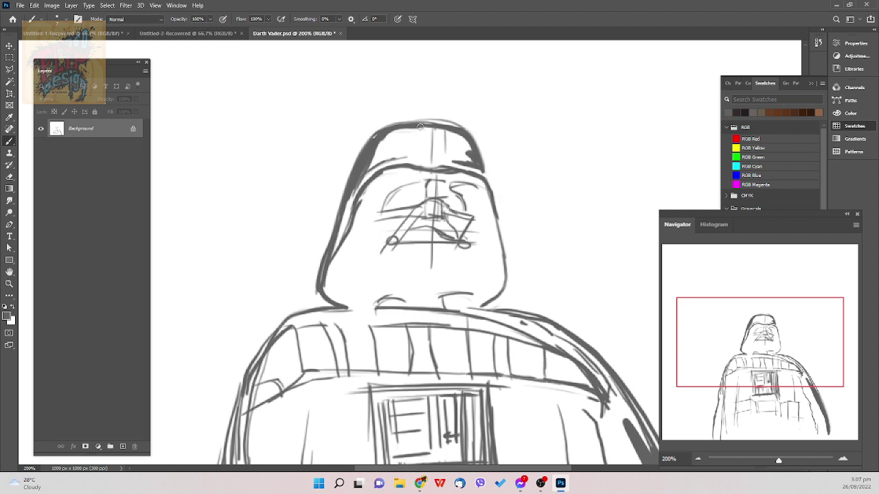
{"action": "left_click_drag", "start_coordinate": [393, 128], "coordinate": [370, 156]}
{"action": "left_click_drag", "start_coordinate": [431, 129], "coordinate": [432, 161]}
{"action": "mouse_move", "coordinate": [446, 128]}
{"action": "left_mouse_down"}
{"action": "mouse_move", "coordinate": [445, 167]}
{"action": "mouse_move", "coordinate": [426, 199]}
{"action": "left_mouse_up"}
{"action": "left_click_drag", "start_coordinate": [376, 211], "coordinate": [412, 208]}
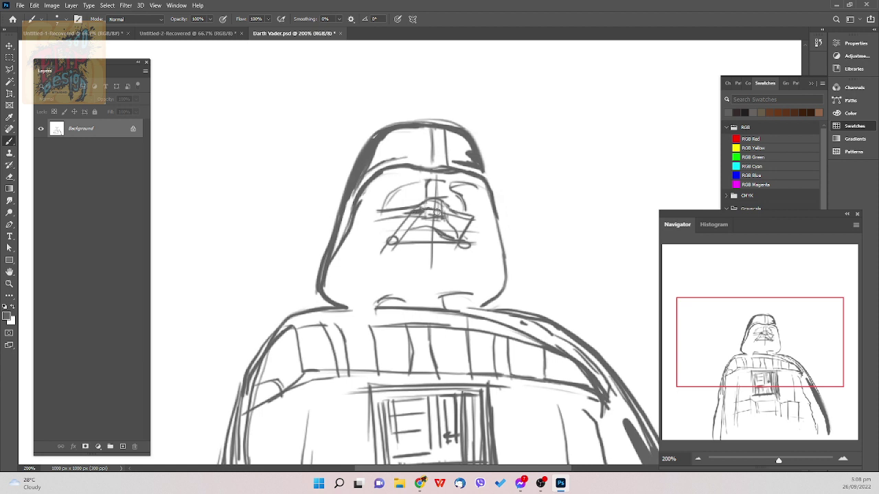
- Darken the nose bridge and shade the mask's right eye socket around a small light highlight
{"action": "left_click_drag", "start_coordinate": [437, 212], "coordinate": [467, 217]}
{"action": "mouse_move", "coordinate": [436, 200]}
{"action": "left_mouse_down"}
{"action": "mouse_move", "coordinate": [426, 208]}
{"action": "mouse_move", "coordinate": [443, 207]}
{"action": "left_mouse_up"}
{"action": "left_click_drag", "start_coordinate": [445, 181], "coordinate": [444, 199]}
{"action": "mouse_move", "coordinate": [446, 194]}
{"action": "left_mouse_down"}
{"action": "mouse_move", "coordinate": [470, 215]}
{"action": "mouse_move", "coordinate": [452, 185]}
{"action": "mouse_move", "coordinate": [469, 209]}
{"action": "left_mouse_up"}
{"action": "left_click_drag", "start_coordinate": [446, 180], "coordinate": [477, 184]}
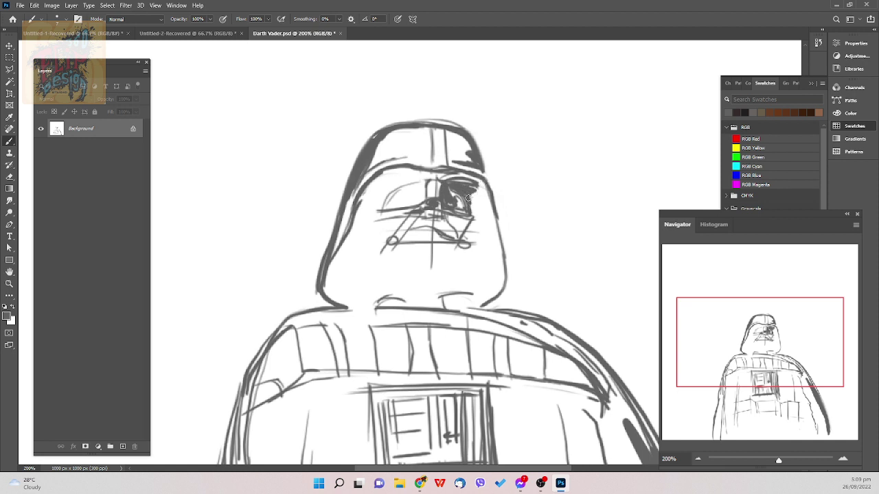
{"action": "left_click_drag", "start_coordinate": [467, 198], "coordinate": [475, 205]}
{"action": "left_click_drag", "start_coordinate": [473, 208], "coordinate": [475, 212]}
- Thicken the helmet's right outline down to the neck and shade the mask's right cheek
{"action": "left_click_drag", "start_coordinate": [478, 180], "coordinate": [489, 201]}
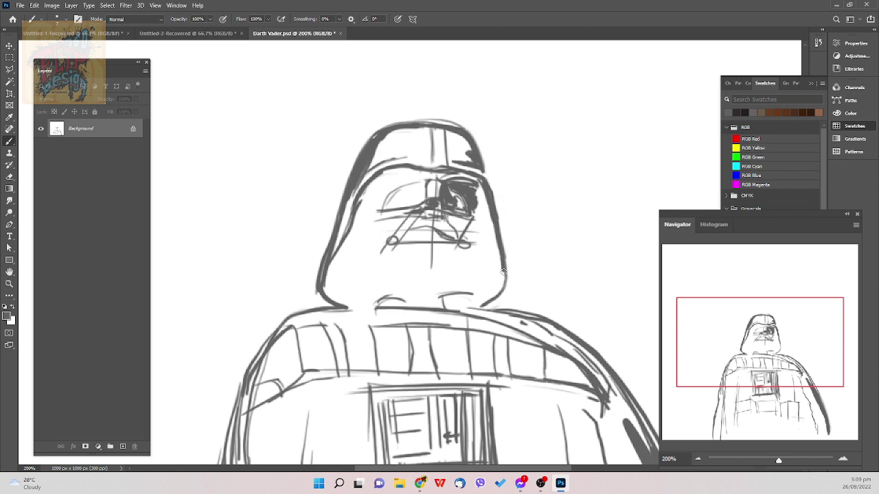
{"action": "mouse_move", "coordinate": [467, 308]}
{"action": "left_mouse_down"}
{"action": "mouse_move", "coordinate": [502, 289]}
{"action": "mouse_move", "coordinate": [506, 253]}
{"action": "left_mouse_up"}
{"action": "mouse_move", "coordinate": [462, 237]}
{"action": "left_mouse_down"}
{"action": "mouse_move", "coordinate": [472, 219]}
{"action": "mouse_move", "coordinate": [466, 237]}
{"action": "mouse_move", "coordinate": [475, 231]}
{"action": "left_mouse_up"}
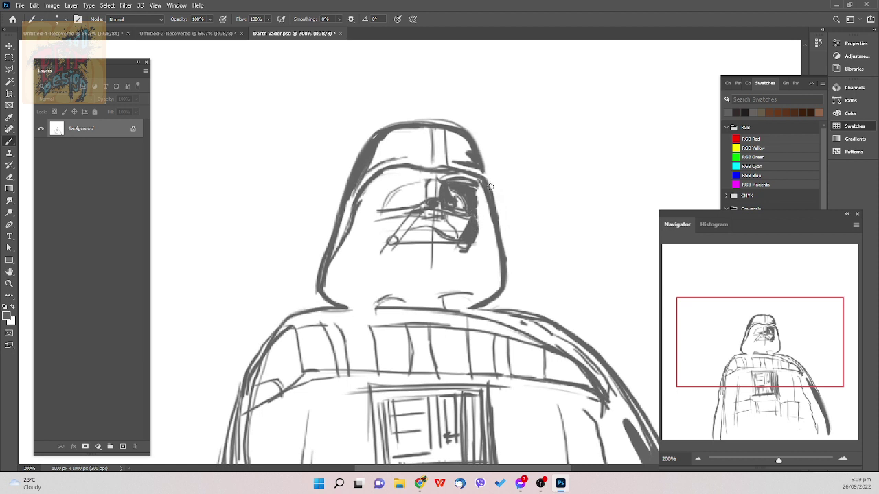
{"action": "mouse_move", "coordinate": [476, 188]}
{"action": "left_mouse_down"}
{"action": "mouse_move", "coordinate": [463, 169]}
{"action": "mouse_move", "coordinate": [442, 177]}
{"action": "mouse_move", "coordinate": [480, 179]}
{"action": "mouse_move", "coordinate": [450, 175]}
{"action": "mouse_move", "coordinate": [484, 182]}
{"action": "left_mouse_up"}
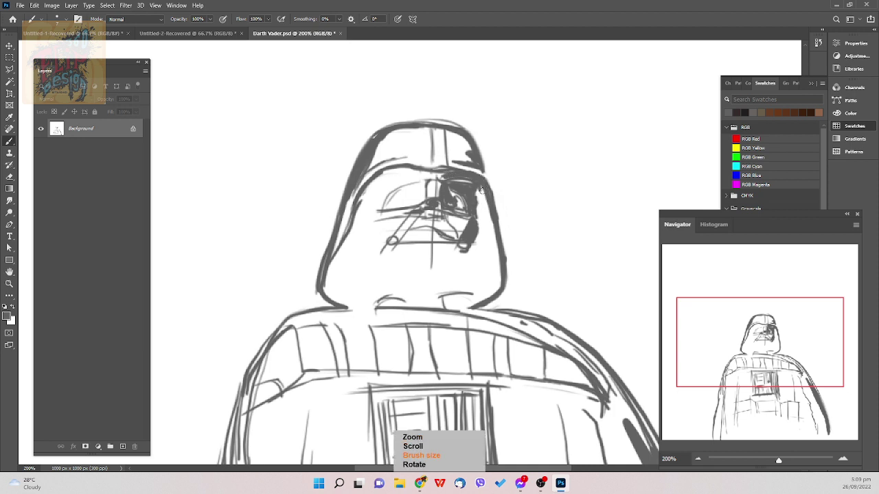
- Shade the strip between the right eye socket and the helmet's right outline with a larger brush
{"action": "key", "text": "]"}
{"action": "key", "text": "]"}
{"action": "key", "text": "]"}
{"action": "left_click_drag", "start_coordinate": [478, 187], "coordinate": [480, 219]}
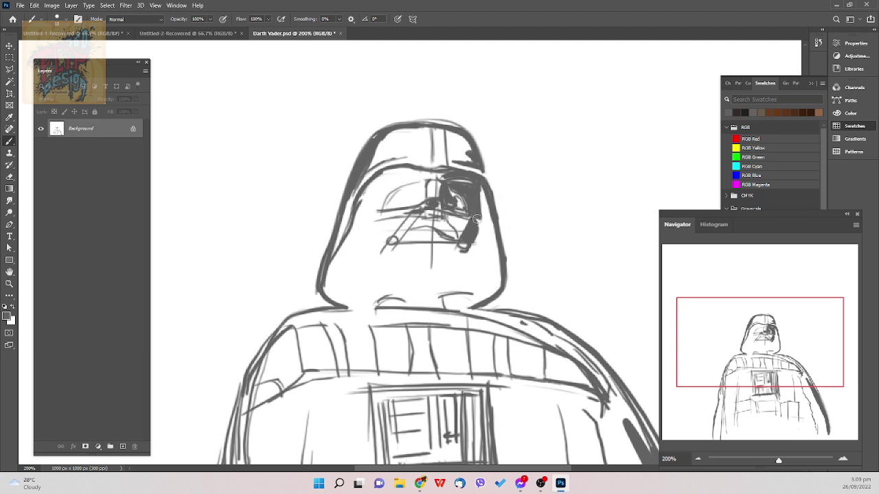
{"action": "mouse_move", "coordinate": [480, 184]}
{"action": "left_mouse_down"}
{"action": "mouse_move", "coordinate": [489, 230]}
{"action": "mouse_move", "coordinate": [482, 185]}
{"action": "mouse_move", "coordinate": [492, 246]}
{"action": "left_mouse_up"}
{"action": "left_click_drag", "start_coordinate": [483, 199], "coordinate": [498, 261]}
{"action": "left_click_drag", "start_coordinate": [479, 185], "coordinate": [499, 282]}
- Fill the mask's right cheek with dark shading down to the neck and save the drawing
{"action": "key", "text": "bracketright"}
{"action": "key", "text": "bracketright"}
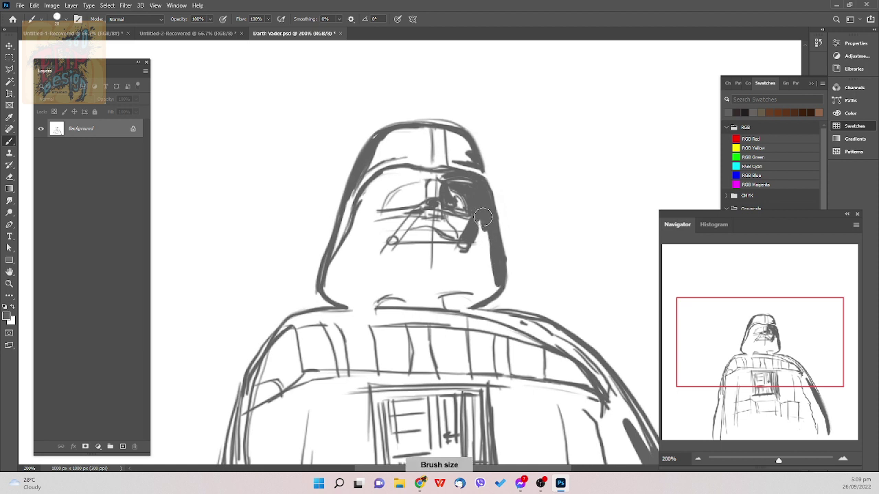
{"action": "mouse_move", "coordinate": [483, 218]}
{"action": "left_mouse_down"}
{"action": "mouse_move", "coordinate": [480, 255]}
{"action": "mouse_move", "coordinate": [480, 225]}
{"action": "mouse_move", "coordinate": [481, 254]}
{"action": "mouse_move", "coordinate": [494, 278]}
{"action": "mouse_move", "coordinate": [488, 290]}
{"action": "mouse_move", "coordinate": [500, 288]}
{"action": "mouse_move", "coordinate": [475, 304]}
{"action": "left_mouse_up"}
{"action": "key", "text": "bracketleft"}
{"action": "key", "text": "bracketleft"}
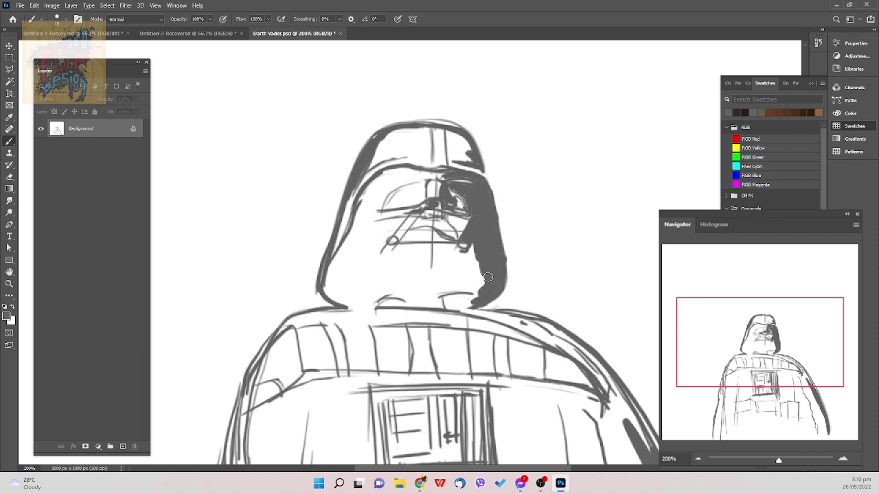
{"action": "key", "text": "ctrl+s"}
- Redraw the small round knobs at both lower corners of the mouth triangle with a fine brush
{"action": "key", "text": "bracketleft"}
{"action": "key", "text": "bracketleft"}
{"action": "key", "text": "bracketleft"}
{"action": "key", "text": "bracketleft"}
{"action": "key", "text": "bracketleft"}
{"action": "left_click", "coordinate": [391, 240]}
{"action": "left_click_drag", "start_coordinate": [399, 241], "coordinate": [394, 238]}
{"action": "left_click_drag", "start_coordinate": [397, 244], "coordinate": [452, 245]}
{"action": "right_click", "coordinate": [465, 245]}
- Erase the old line between the two mouth knobs and replace it with a thicker line just beneath them
{"action": "key", "text": "bracketleft"}
{"action": "key", "text": "e"}
{"action": "mouse_move", "coordinate": [447, 247]}
{"action": "left_mouse_down"}
{"action": "mouse_move", "coordinate": [396, 244]}
{"action": "mouse_move", "coordinate": [407, 244]}
{"action": "left_mouse_up"}
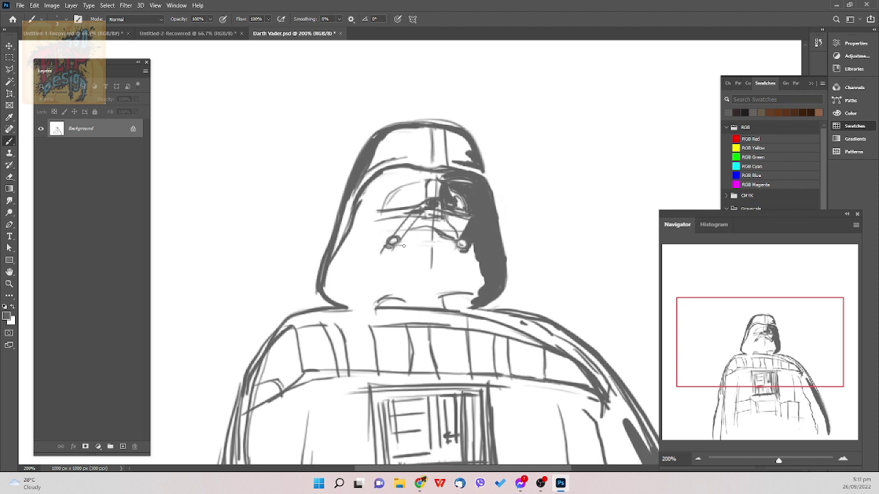
{"action": "left_click_drag", "start_coordinate": [395, 244], "coordinate": [413, 245]}
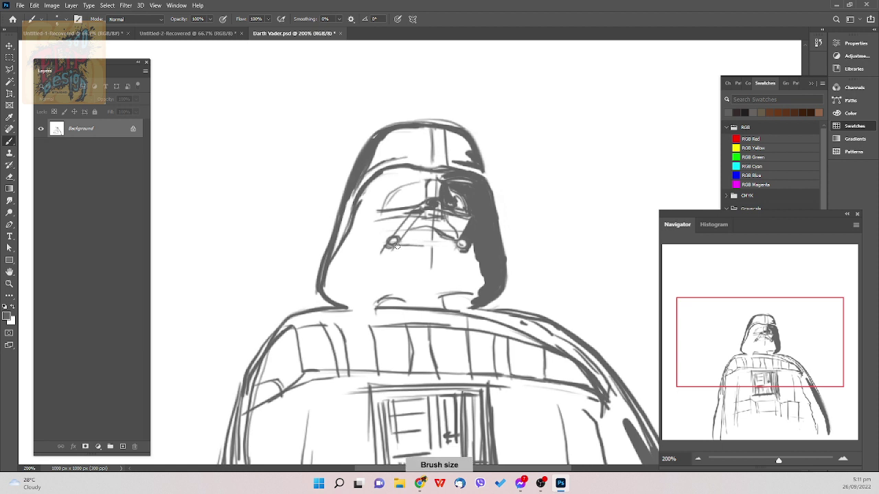
{"action": "left_click_drag", "start_coordinate": [395, 245], "coordinate": [455, 244]}
{"action": "key", "text": "ctrl+z"}
{"action": "left_click_drag", "start_coordinate": [395, 245], "coordinate": [458, 248]}
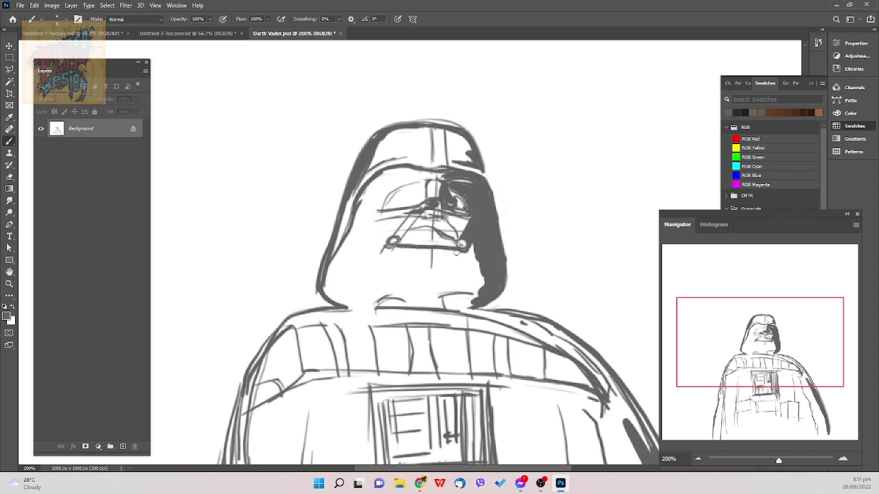
{"action": "left_click_drag", "start_coordinate": [463, 252], "coordinate": [380, 248]}
- Paint a dark horizontal band directly below the mouth line with a larger brush
{"action": "key", "text": "bracketright"}
{"action": "key", "text": "bracketright"}
{"action": "key", "text": "bracketright"}
{"action": "key", "text": "bracketright"}
{"action": "key", "text": "bracketright"}
{"action": "key", "text": "bracketright"}
{"action": "key", "text": "bracketright"}
{"action": "key", "text": "bracketleft"}
{"action": "key", "text": "bracketleft"}
{"action": "key", "text": "bracketleft"}
{"action": "key", "text": "bracketleft"}
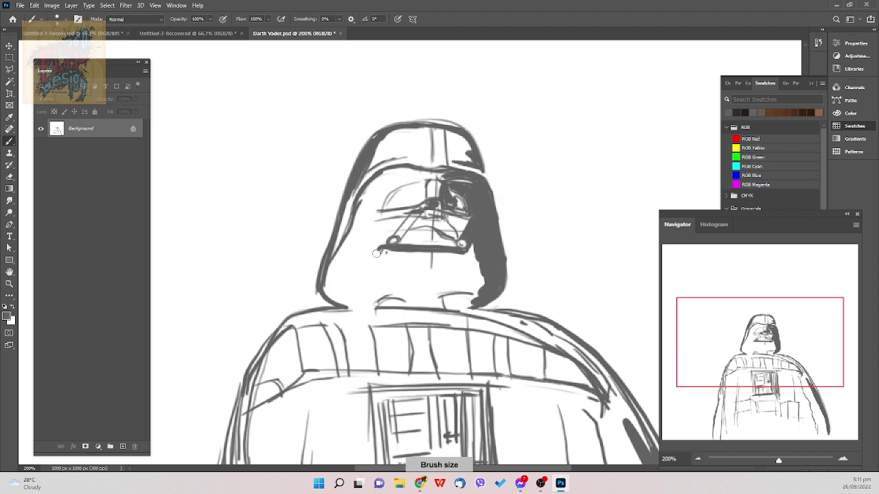
{"action": "key", "text": "bracketright"}
{"action": "mouse_move", "coordinate": [374, 252]}
{"action": "left_mouse_down"}
{"action": "mouse_move", "coordinate": [463, 255]}
{"action": "mouse_move", "coordinate": [371, 256]}
{"action": "left_mouse_up"}
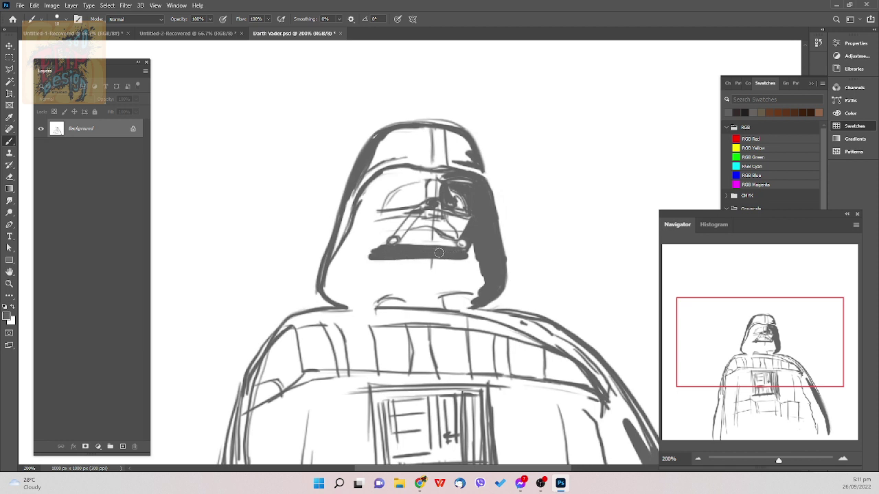
{"action": "left_click_drag", "start_coordinate": [438, 253], "coordinate": [473, 258]}
- Extend the dark band under the mouth downward and across the full width of the mask
{"action": "key", "text": "bracketright"}
{"action": "key", "text": "bracketright"}
{"action": "key", "text": "bracketright"}
{"action": "mouse_move", "coordinate": [364, 262]}
{"action": "left_mouse_down"}
{"action": "mouse_move", "coordinate": [342, 265]}
{"action": "mouse_move", "coordinate": [484, 266]}
{"action": "mouse_move", "coordinate": [343, 274]}
{"action": "mouse_move", "coordinate": [484, 271]}
{"action": "left_mouse_up"}
{"action": "key", "text": "bracketleft"}
{"action": "key", "text": "bracketleft"}
{"action": "key", "text": "bracketleft"}
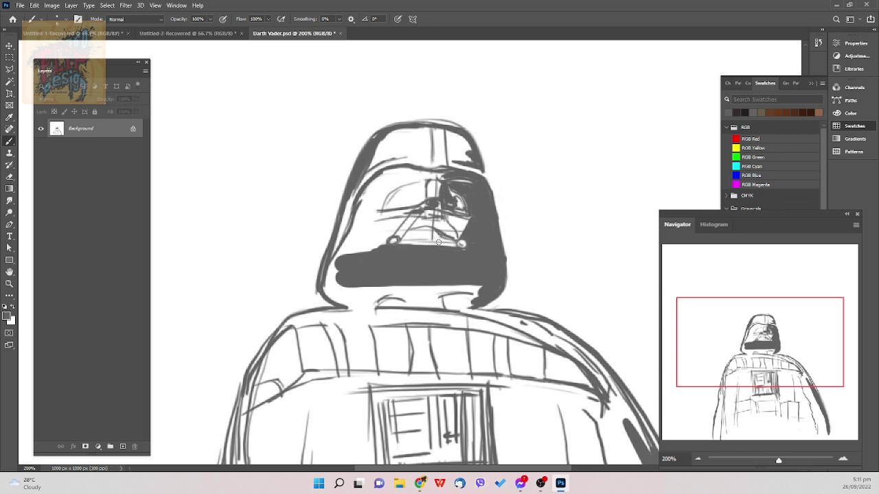
- Retrace the mouth triangle's edges with a fine brush and erase the stray lines under the left eye
{"action": "left_click_drag", "start_coordinate": [394, 240], "coordinate": [461, 243]}
{"action": "key", "text": "["}
{"action": "key", "text": "bracketleft"}
{"action": "key", "text": "e"}
{"action": "mouse_move", "coordinate": [414, 212]}
{"action": "left_mouse_down"}
{"action": "mouse_move", "coordinate": [394, 219]}
{"action": "mouse_move", "coordinate": [398, 210]}
{"action": "mouse_move", "coordinate": [372, 216]}
{"action": "mouse_move", "coordinate": [411, 209]}
{"action": "left_mouse_up"}
{"action": "key", "text": "b"}
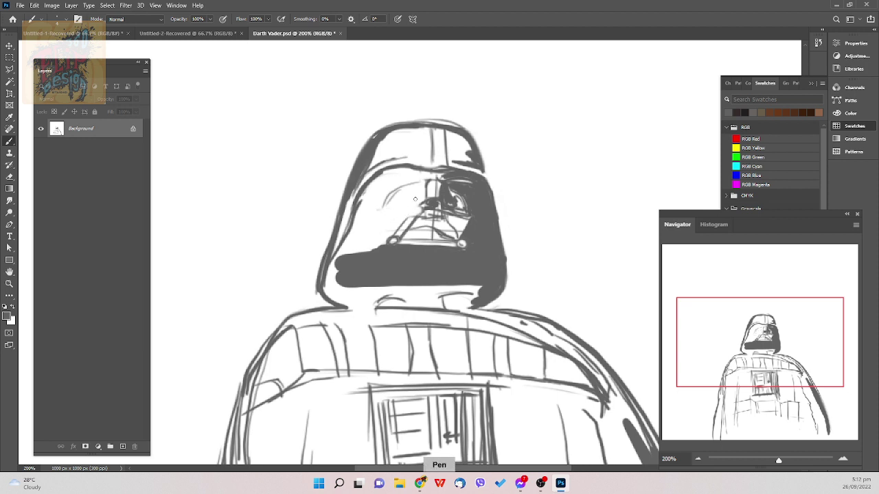
{"action": "left_click_drag", "start_coordinate": [413, 211], "coordinate": [399, 231]}
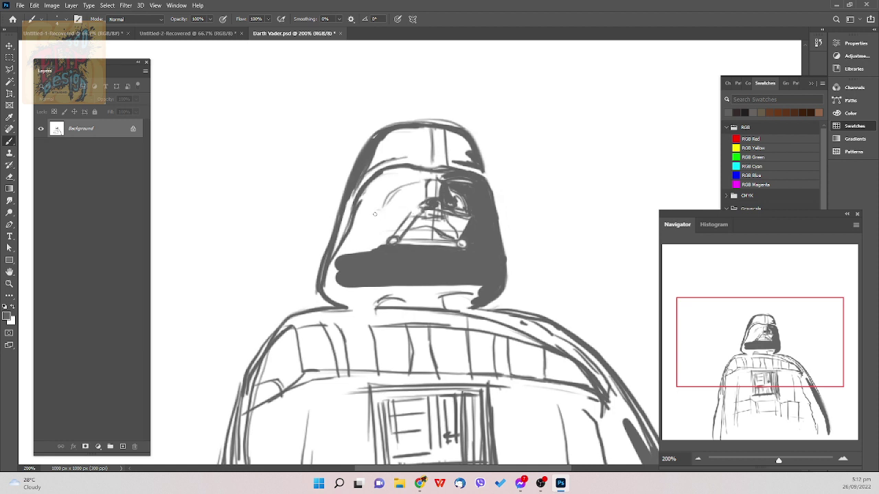
- Redraw the left eye's lower edge and add dark strokes across the upper cheek beneath it
{"action": "left_click_drag", "start_coordinate": [366, 216], "coordinate": [389, 210]}
{"action": "left_click_drag", "start_coordinate": [383, 210], "coordinate": [380, 212]}
{"action": "key", "text": "ctrl+z"}
{"action": "mouse_move", "coordinate": [403, 217]}
{"action": "left_mouse_down"}
{"action": "mouse_move", "coordinate": [410, 212]}
{"action": "mouse_move", "coordinate": [370, 215]}
{"action": "mouse_move", "coordinate": [408, 212]}
{"action": "left_mouse_up"}
{"action": "left_click_drag", "start_coordinate": [397, 204], "coordinate": [418, 203]}
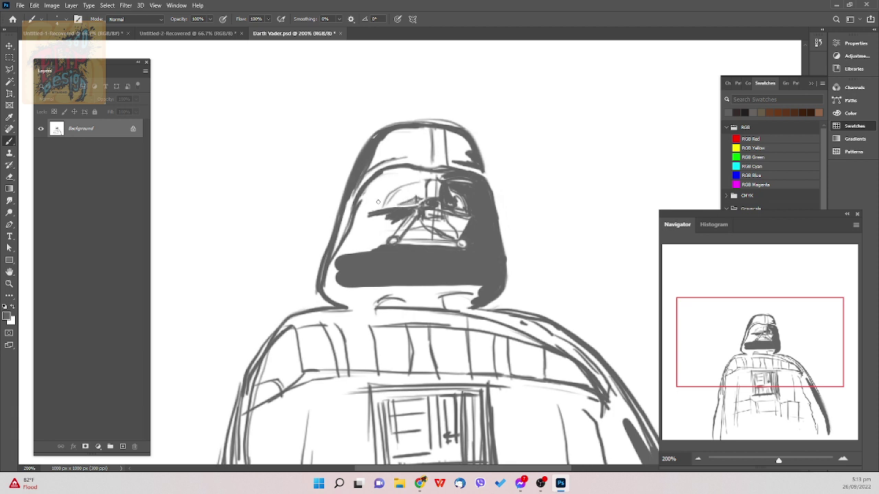
{"action": "mouse_move", "coordinate": [377, 204]}
{"action": "left_mouse_down"}
{"action": "mouse_move", "coordinate": [416, 196]}
{"action": "mouse_move", "coordinate": [398, 203]}
{"action": "left_mouse_up"}
{"action": "left_click_drag", "start_coordinate": [369, 212], "coordinate": [383, 203]}
- Draw a thin vertical guide line down through the left eye and sketch a small oval inside the eye
{"action": "left_click_drag", "start_coordinate": [393, 173], "coordinate": [394, 198]}
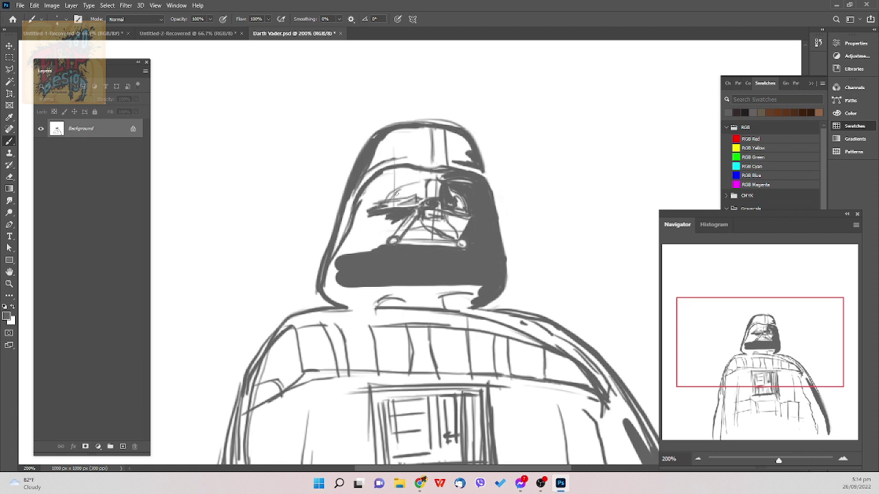
{"action": "left_click_drag", "start_coordinate": [395, 195], "coordinate": [400, 185]}
{"action": "key", "text": "ctrl+z"}
- Select the small oval in the left eye with the lasso, move it slightly and deselect it
{"action": "key", "text": "l"}
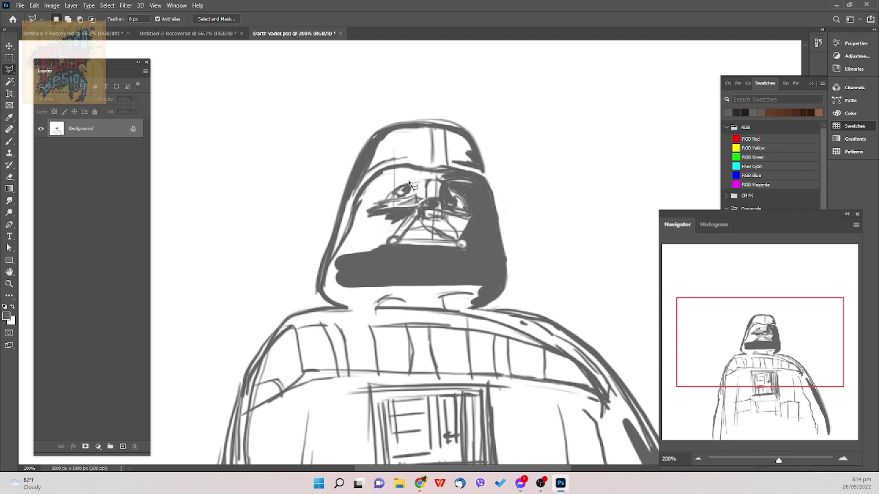
{"action": "left_click", "coordinate": [390, 193]}
{"action": "left_click", "coordinate": [393, 199]}
{"action": "left_click", "coordinate": [403, 198]}
{"action": "left_click", "coordinate": [413, 189]}
{"action": "left_click", "coordinate": [416, 186]}
{"action": "key", "text": "v"}
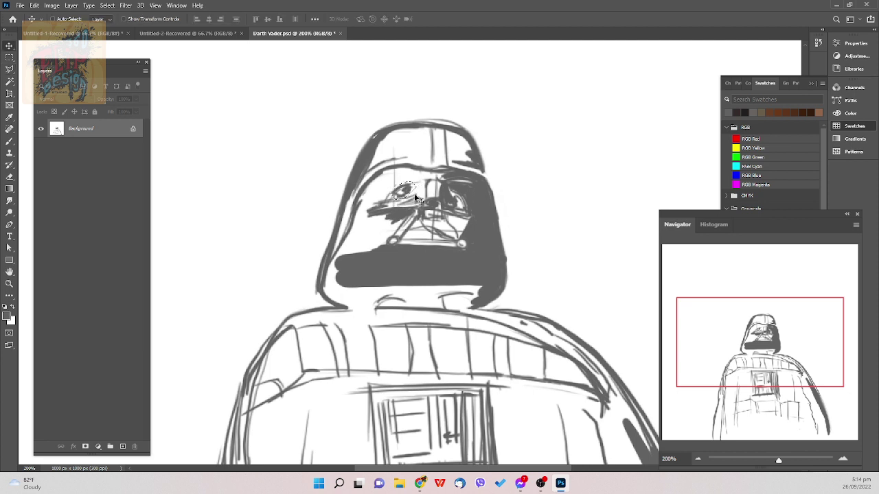
{"action": "left_click_drag", "start_coordinate": [404, 195], "coordinate": [406, 197]}
{"action": "key", "text": "ctrl+d"}
{"action": "key", "text": "b"}
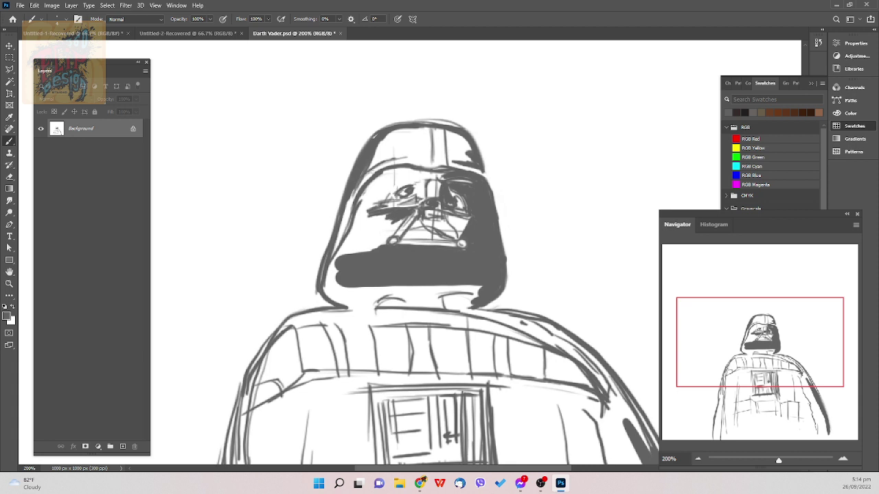
{"action": "left_click_drag", "start_coordinate": [374, 171], "coordinate": [414, 158]}
{"action": "key", "text": "["}
{"action": "key", "text": "ctrl+z"}
{"action": "key", "text": "space"}
{"action": "key", "text": "["}
{"action": "key", "text": "["}
{"action": "key", "text": "ctrl+z"}
- Add a second vertical guide above the left eye, remove the oval and redraw the eye's upper curve
{"action": "scroll", "coordinate": [437, 196], "scroll_direction": "up", "scroll_amount": 2}
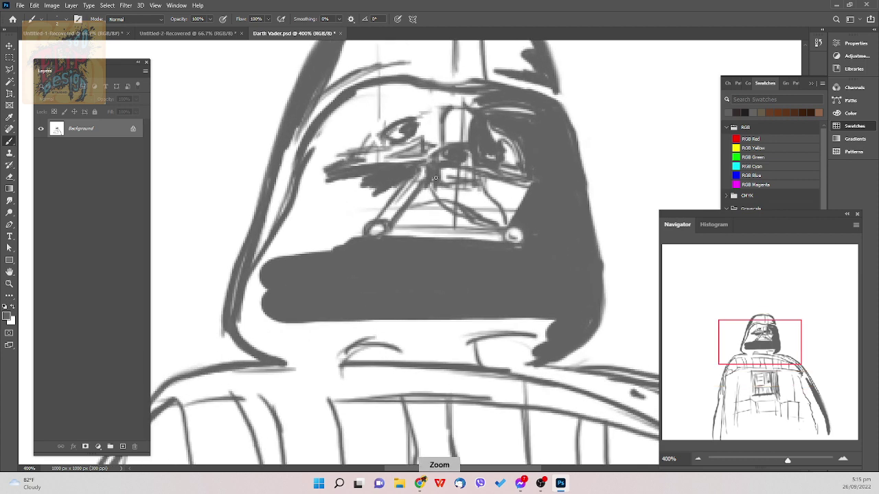
{"action": "scroll", "coordinate": [436, 177], "scroll_direction": "down", "scroll_amount": 1}
{"action": "left_click_drag", "start_coordinate": [435, 180], "coordinate": [439, 267]}
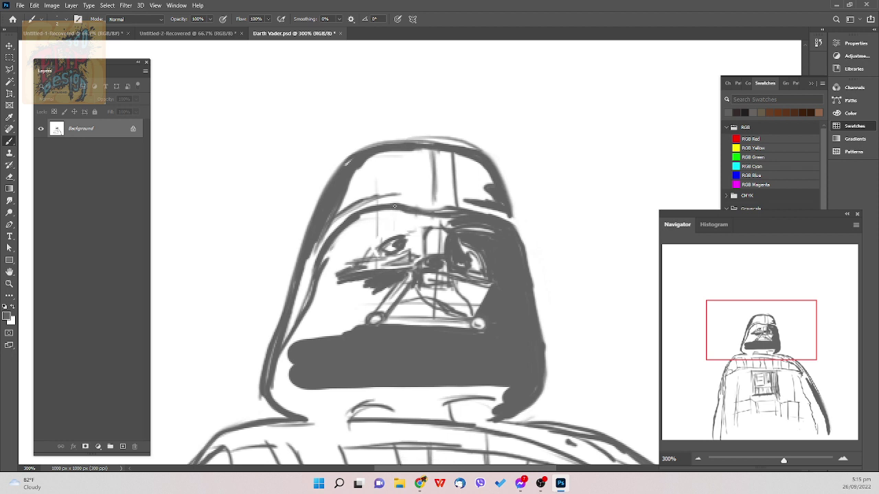
{"action": "left_click_drag", "start_coordinate": [394, 211], "coordinate": [395, 238]}
{"action": "left_click_drag", "start_coordinate": [399, 232], "coordinate": [377, 247]}
{"action": "mouse_move", "coordinate": [396, 239]}
{"action": "left_mouse_down"}
{"action": "mouse_move", "coordinate": [388, 254]}
{"action": "mouse_move", "coordinate": [396, 249]}
{"action": "left_mouse_up"}
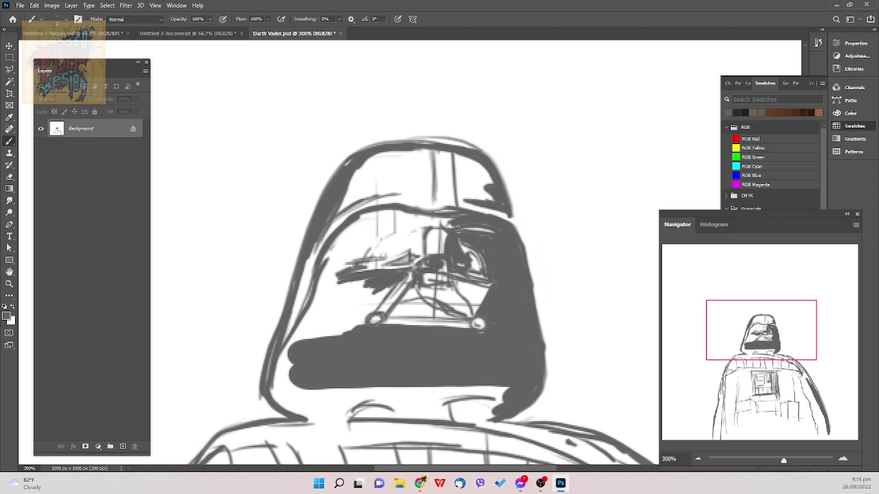
{"action": "key", "text": "e"}
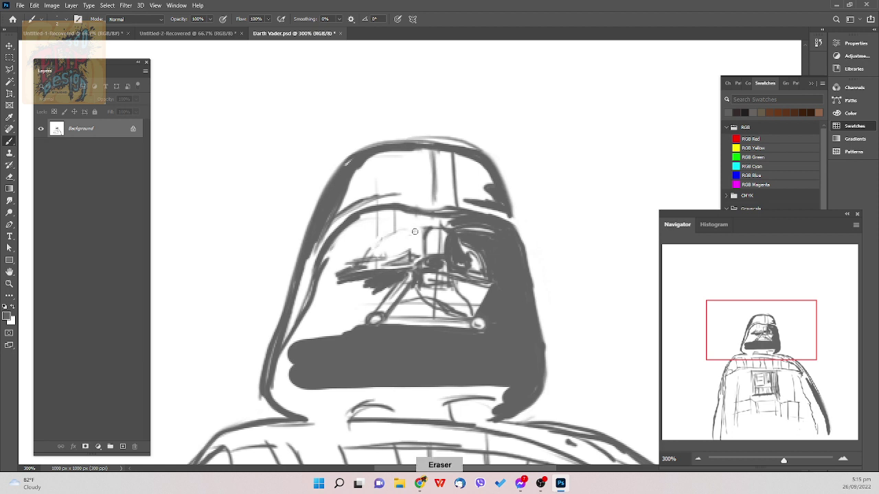
{"action": "key", "text": "p"}
{"action": "left_click_drag", "start_coordinate": [376, 241], "coordinate": [423, 229]}
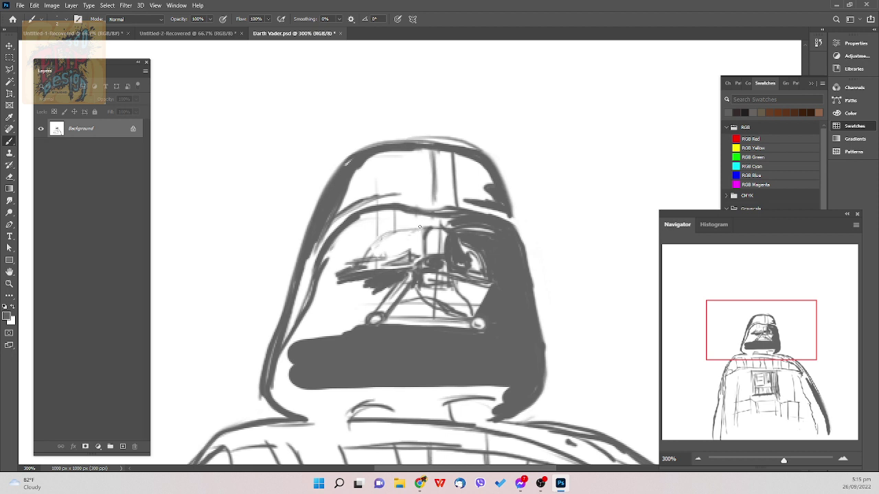
- Choose the Hard Round Pressure Size brush, refine the left eye's upper curve and draw a small crescent inside it
{"action": "right_click", "coordinate": [419, 227]}
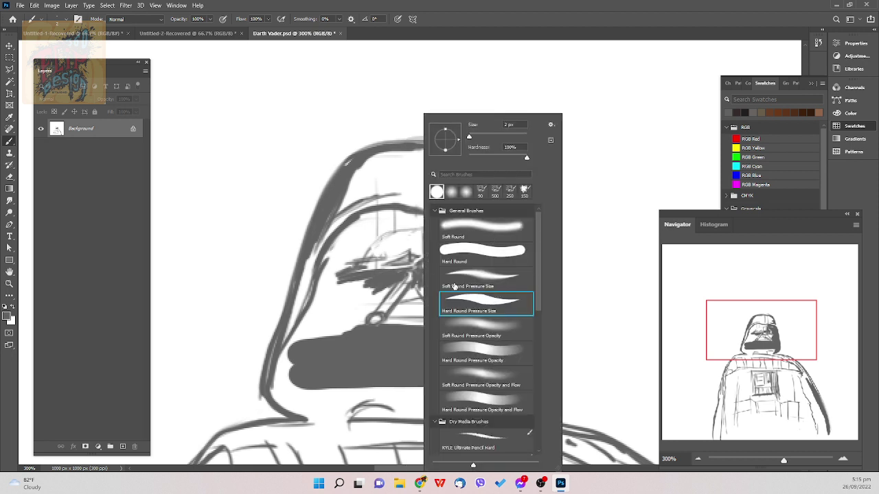
{"action": "double_click", "coordinate": [490, 302]}
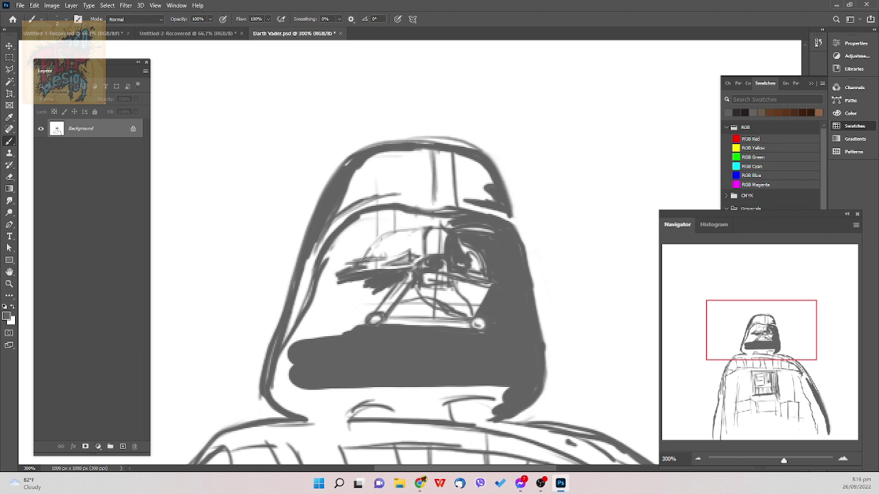
{"action": "left_click_drag", "start_coordinate": [366, 253], "coordinate": [405, 229]}
{"action": "mouse_move", "coordinate": [377, 248]}
{"action": "left_mouse_down"}
{"action": "mouse_move", "coordinate": [396, 249]}
{"action": "mouse_move", "coordinate": [370, 249]}
{"action": "mouse_move", "coordinate": [381, 248]}
{"action": "left_mouse_up"}
{"action": "mouse_move", "coordinate": [372, 247]}
{"action": "left_mouse_down"}
{"action": "mouse_move", "coordinate": [397, 247]}
{"action": "mouse_move", "coordinate": [383, 235]}
{"action": "mouse_move", "coordinate": [398, 231]}
{"action": "left_mouse_up"}
{"action": "left_click_drag", "start_coordinate": [394, 242], "coordinate": [399, 244]}
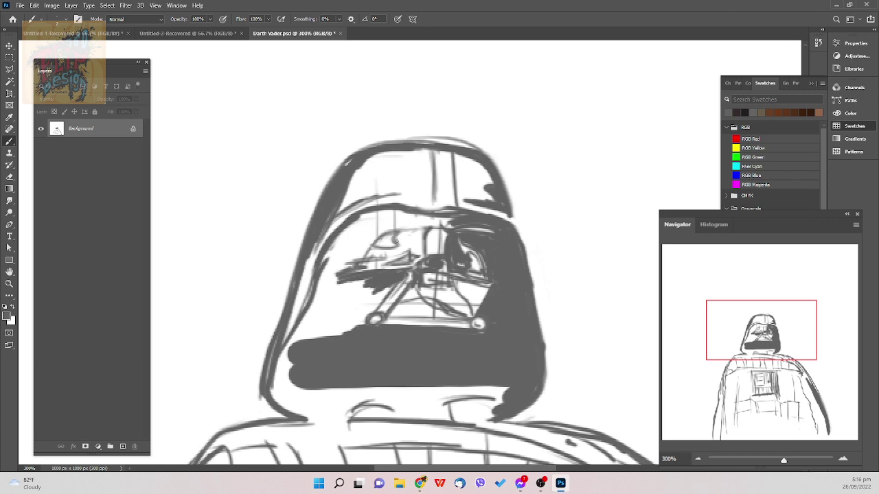
- Thicken the left eye's upper curve and shade the area under the helmet brim above the eye with larger brushes
{"action": "scroll", "coordinate": [406, 238], "scroll_direction": "up", "scroll_amount": 5}
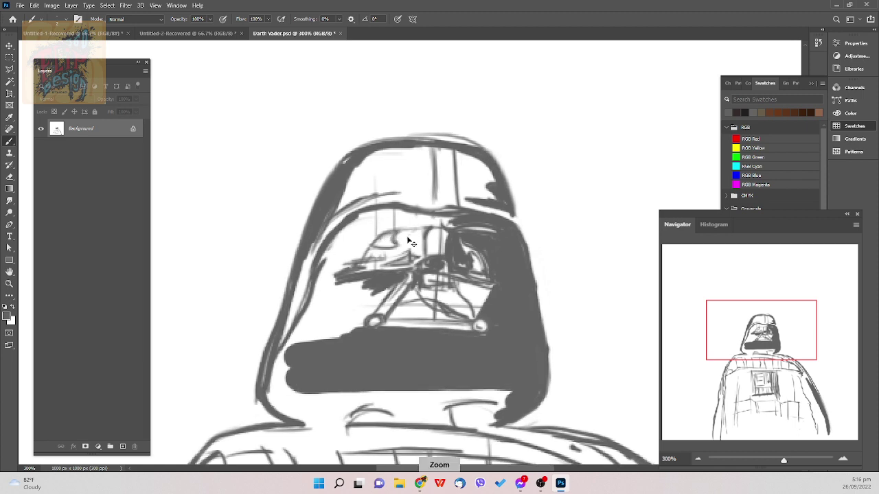
{"action": "scroll", "coordinate": [405, 239], "scroll_direction": "down", "scroll_amount": 5}
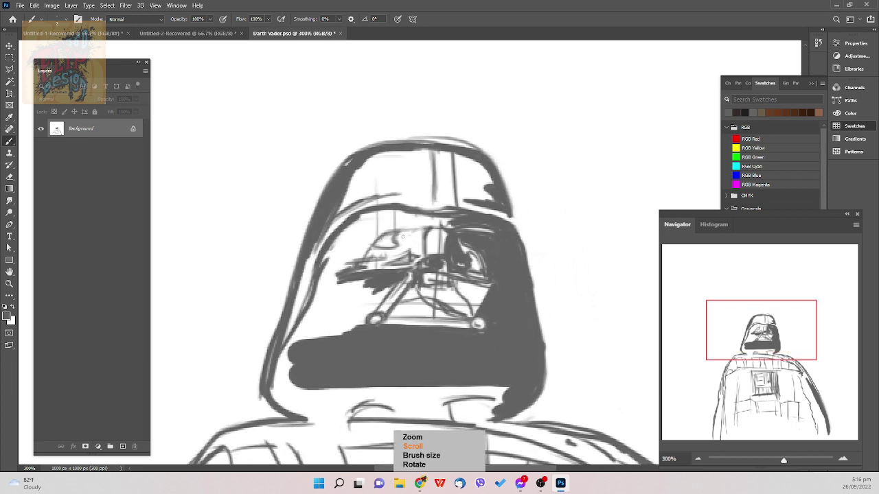
{"action": "key", "text": "bracketright"}
{"action": "key", "text": "bracketright"}
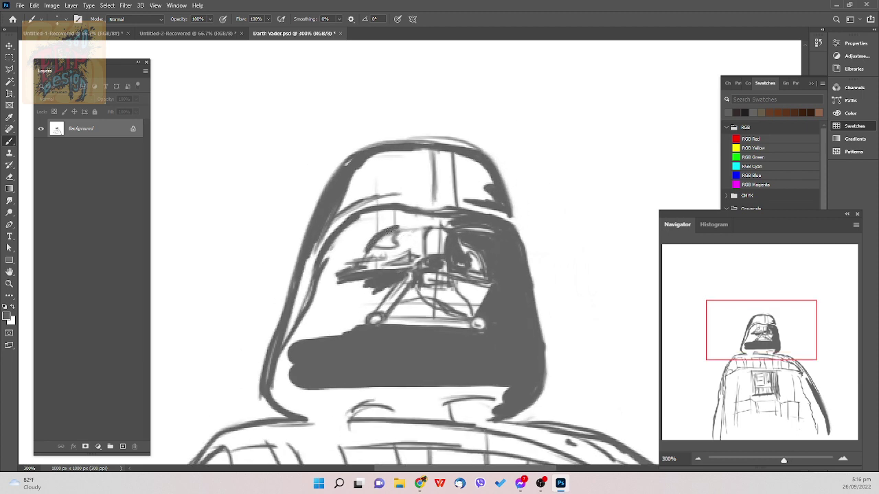
{"action": "mouse_move", "coordinate": [371, 240]}
{"action": "left_mouse_down"}
{"action": "mouse_move", "coordinate": [407, 225]}
{"action": "mouse_move", "coordinate": [369, 230]}
{"action": "mouse_move", "coordinate": [415, 223]}
{"action": "mouse_move", "coordinate": [374, 224]}
{"action": "mouse_move", "coordinate": [404, 216]}
{"action": "mouse_move", "coordinate": [350, 231]}
{"action": "mouse_move", "coordinate": [429, 209]}
{"action": "left_mouse_up"}
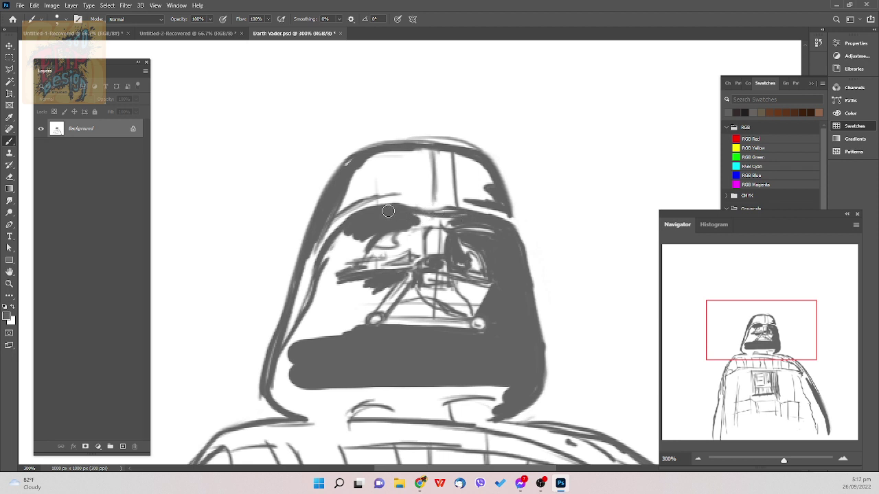
{"action": "left_click_drag", "start_coordinate": [391, 212], "coordinate": [481, 218]}
- Shade the left eye's inner corner beside the nose bridge and touch up the right eye socket
{"action": "left_click_drag", "start_coordinate": [400, 241], "coordinate": [405, 241]}
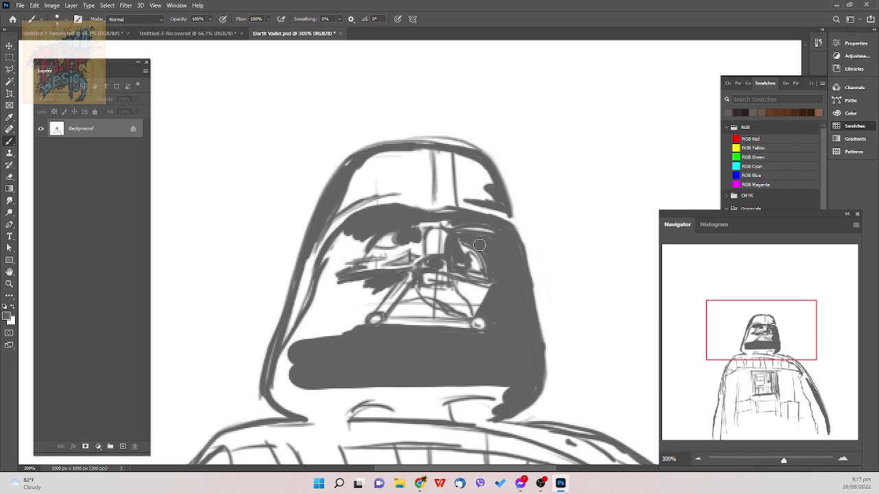
{"action": "left_click_drag", "start_coordinate": [477, 245], "coordinate": [464, 255]}
{"action": "left_click_drag", "start_coordinate": [420, 239], "coordinate": [420, 249]}
- Darken the left eye's lower edge and add thin strokes beneath it with a progressively smaller brush
{"action": "key", "text": "bracketleft"}
{"action": "key", "text": "bracketleft"}
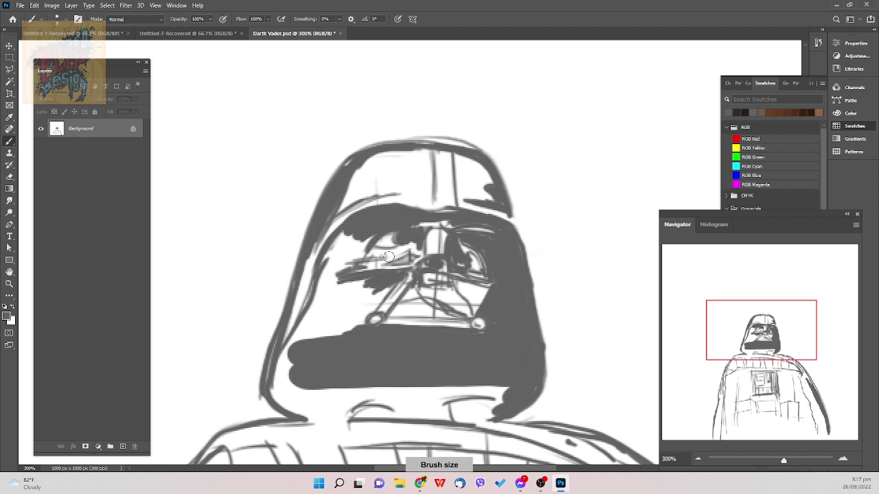
{"action": "mouse_move", "coordinate": [381, 256]}
{"action": "left_mouse_down"}
{"action": "mouse_move", "coordinate": [369, 257]}
{"action": "mouse_move", "coordinate": [383, 254]}
{"action": "left_mouse_up"}
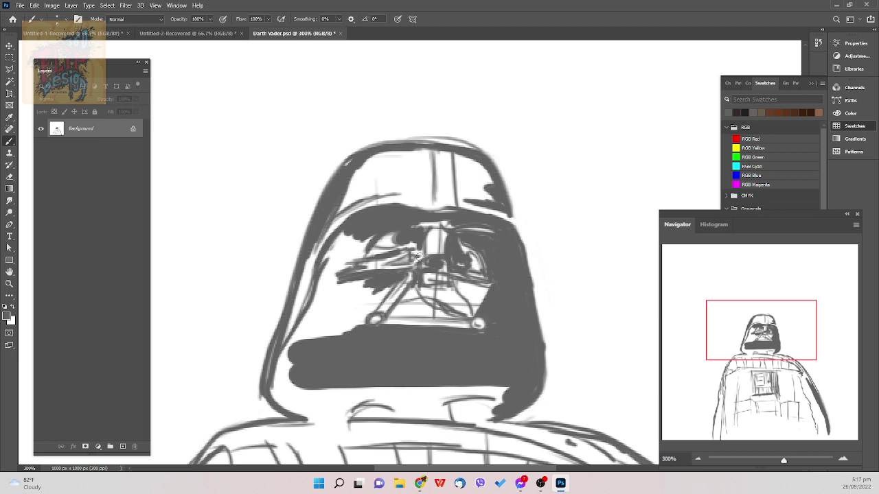
{"action": "key", "text": "bracketleft"}
{"action": "key", "text": "bracketleft"}
{"action": "key", "text": "bracketleft"}
{"action": "key", "text": "e"}
{"action": "key", "text": "p"}
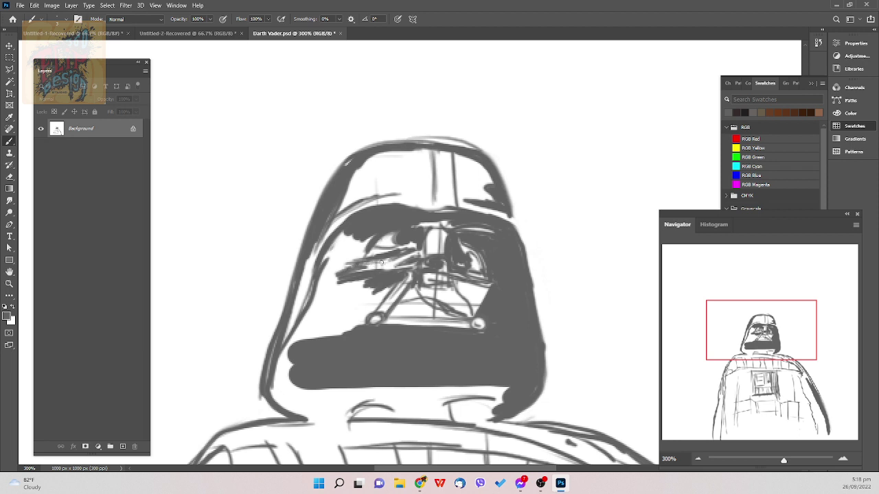
{"action": "left_click_drag", "start_coordinate": [351, 267], "coordinate": [399, 256]}
- Shade the outer lower part of the left eye with a thicker brush
{"action": "key", "text": "]"}
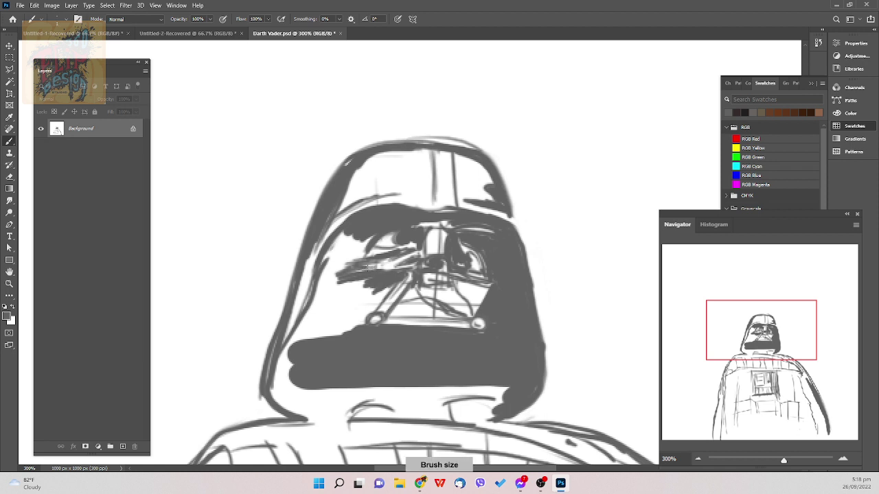
{"action": "key", "text": "]"}
{"action": "key", "text": "]"}
{"action": "key", "text": "]"}
{"action": "key", "text": "]"}
{"action": "mouse_move", "coordinate": [376, 251]}
{"action": "left_mouse_down"}
{"action": "mouse_move", "coordinate": [360, 257]}
{"action": "mouse_move", "coordinate": [397, 249]}
{"action": "left_mouse_up"}
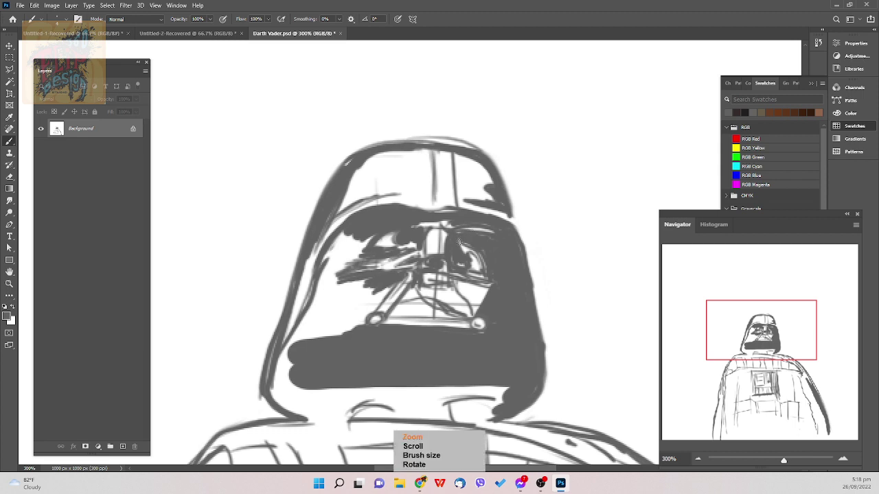
{"action": "scroll", "coordinate": [461, 240], "scroll_direction": "down", "scroll_amount": 2}
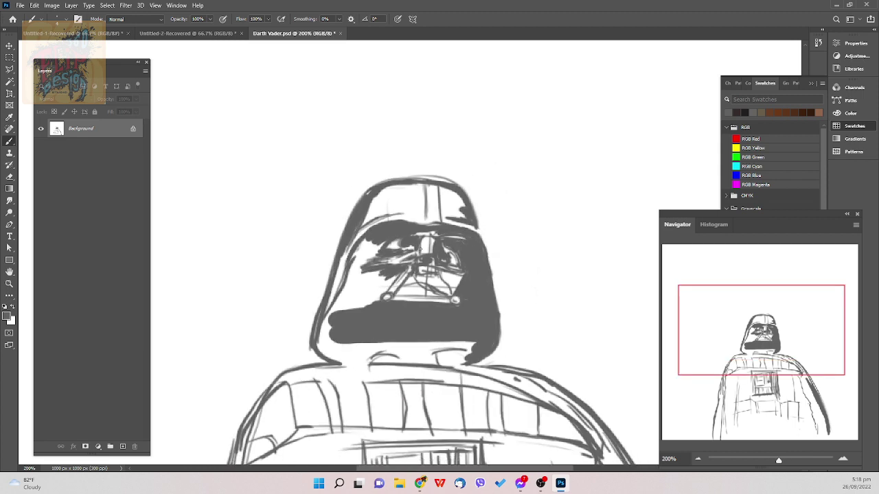
- Touch up the shading around the left eye and beside the nose bridge with a slightly larger brush
{"action": "key", "text": "ctrl+plus"}
{"action": "key", "text": "ctrl+minus"}
{"action": "key", "text": "]"}
{"action": "key", "text": "]"}
{"action": "key", "text": "e"}
{"action": "key", "text": "bracketright"}
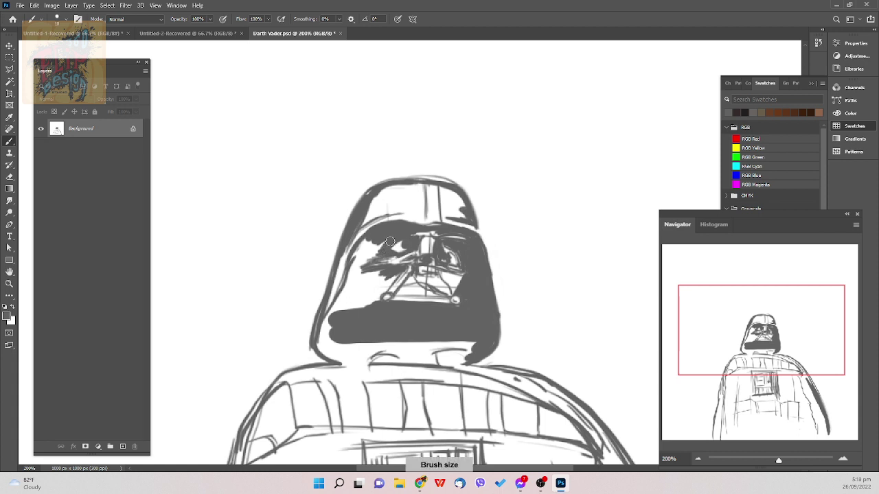
{"action": "key", "text": "bracketright"}
{"action": "mouse_move", "coordinate": [387, 243]}
{"action": "left_mouse_down"}
{"action": "mouse_move", "coordinate": [364, 273]}
{"action": "mouse_move", "coordinate": [382, 237]}
{"action": "mouse_move", "coordinate": [351, 287]}
{"action": "mouse_move", "coordinate": [376, 238]}
{"action": "mouse_move", "coordinate": [353, 281]}
{"action": "mouse_move", "coordinate": [369, 238]}
{"action": "mouse_move", "coordinate": [421, 228]}
{"action": "mouse_move", "coordinate": [400, 246]}
{"action": "left_mouse_up"}
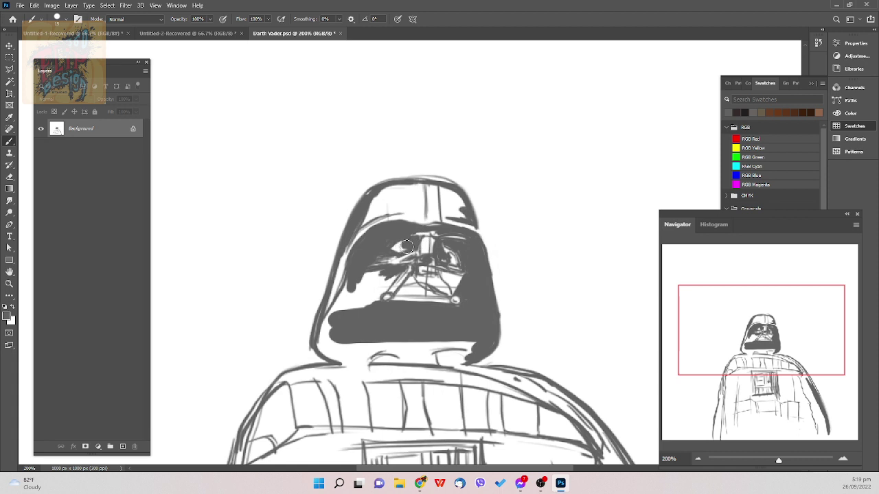
{"action": "key", "text": "ctrl+z"}
{"action": "key", "text": "ctrl+z"}
{"action": "key", "text": "ctrl+z"}
{"action": "key", "text": "ctrl+z"}
{"action": "key", "text": "ctrl+z"}
{"action": "key", "text": "ctrl+z"}
{"action": "key", "text": "ctrl+z"}
{"action": "key", "text": "ctrl+z"}
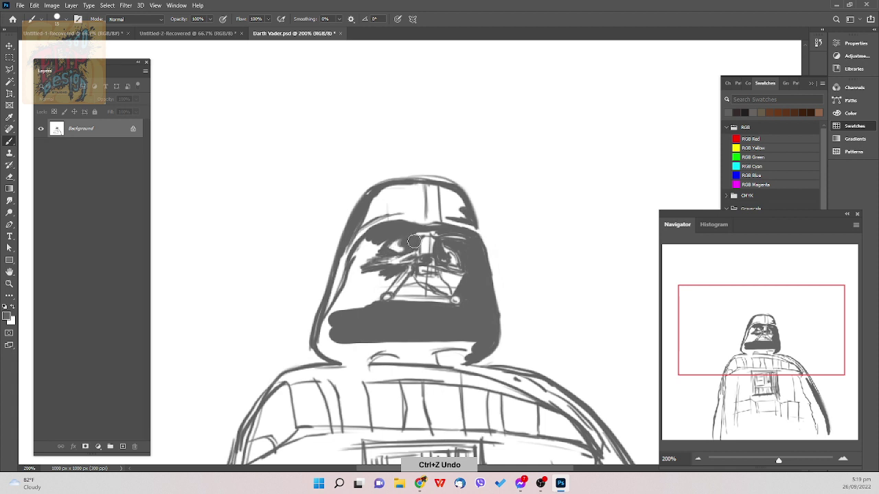
- Shade the area around the left eye's outer side under the brim and erase a light patch inside the eye
{"action": "mouse_move", "coordinate": [414, 242]}
{"action": "left_mouse_down"}
{"action": "mouse_move", "coordinate": [379, 246]}
{"action": "mouse_move", "coordinate": [384, 239]}
{"action": "mouse_move", "coordinate": [368, 259]}
{"action": "mouse_move", "coordinate": [382, 238]}
{"action": "mouse_move", "coordinate": [358, 273]}
{"action": "mouse_move", "coordinate": [364, 249]}
{"action": "mouse_move", "coordinate": [348, 286]}
{"action": "mouse_move", "coordinate": [370, 240]}
{"action": "left_mouse_up"}
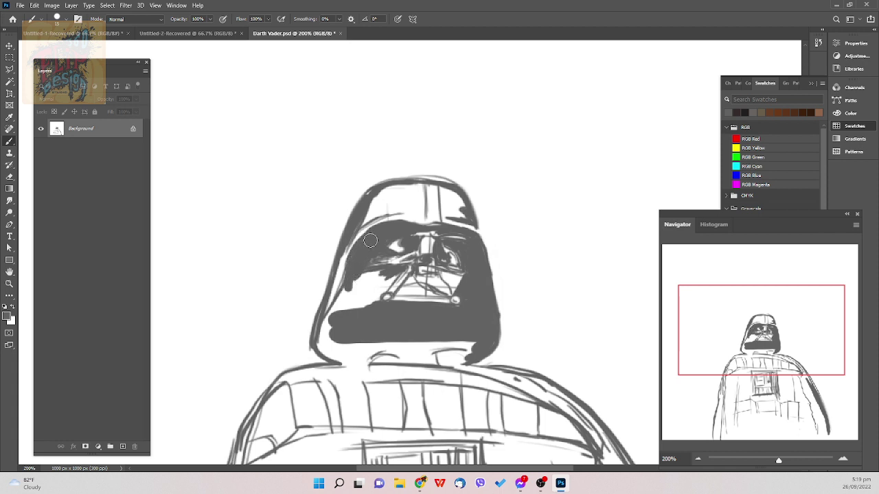
{"action": "key", "text": "e"}
{"action": "key", "text": "bracketright"}
{"action": "left_click_drag", "start_coordinate": [384, 251], "coordinate": [396, 245]}
- Trim the left eye's light patch into a small highlight and darken the area above it towards the nose bridge
{"action": "key", "text": "b"}
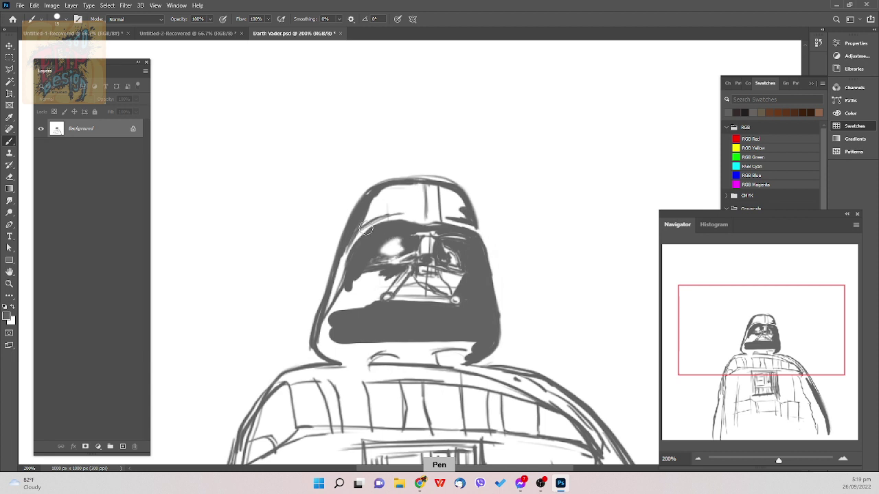
{"action": "key", "text": "bracketleft"}
{"action": "key", "text": "bracketleft"}
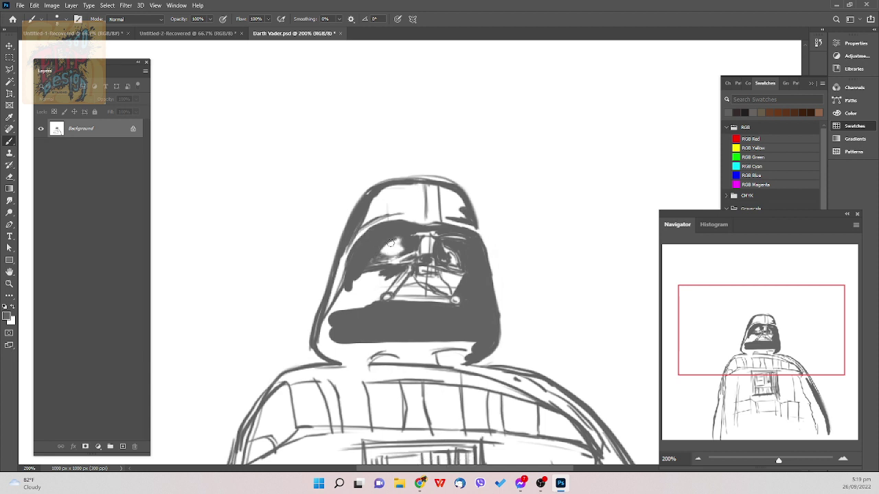
{"action": "left_click_drag", "start_coordinate": [404, 238], "coordinate": [379, 255]}
{"action": "key", "text": "bracketright"}
{"action": "key", "text": "bracketright"}
{"action": "key", "text": "bracketright"}
{"action": "left_click_drag", "start_coordinate": [402, 245], "coordinate": [391, 248]}
{"action": "mouse_move", "coordinate": [402, 239]}
{"action": "left_mouse_down"}
{"action": "mouse_move", "coordinate": [385, 237]}
{"action": "mouse_move", "coordinate": [431, 219]}
{"action": "left_mouse_up"}
- Clean up the nose bridge between the eyes and detail it with short cross lines using a smaller brush
{"action": "key", "text": "bracketleft"}
{"action": "key", "text": "e"}
{"action": "left_click_drag", "start_coordinate": [417, 237], "coordinate": [427, 235]}
{"action": "left_click_drag", "start_coordinate": [439, 234], "coordinate": [434, 230]}
{"action": "key", "text": "e"}
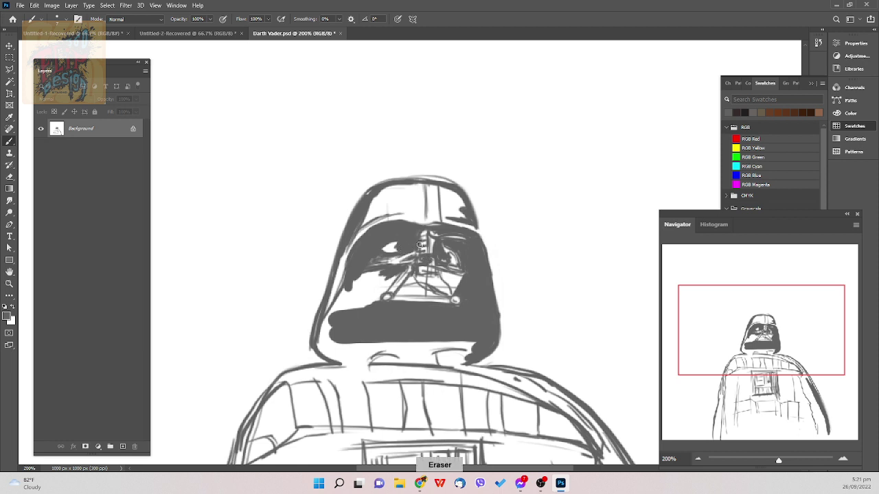
{"action": "key", "text": "bracketleft"}
{"action": "key", "text": "p"}
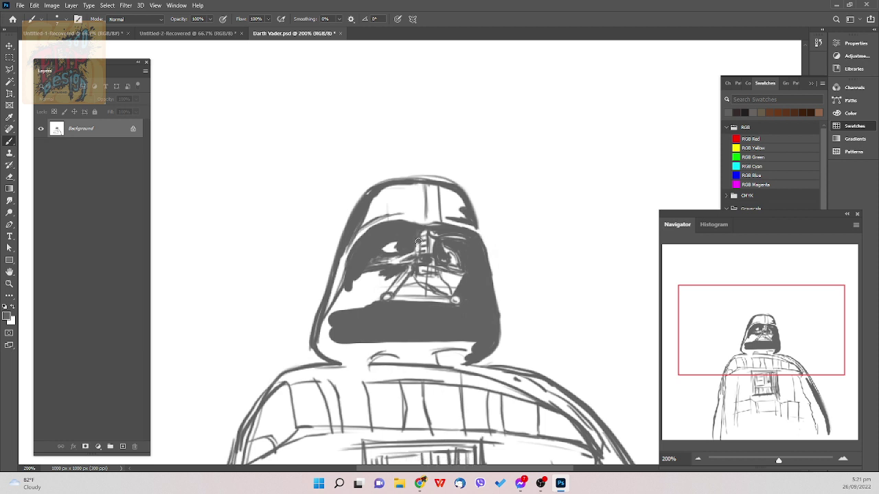
{"action": "key", "text": "e"}
{"action": "key", "text": "ctrl+z"}
- Draw a thick curved line under the nose bridge across the right cheek and refine the nose piece above the mouth
{"action": "key", "text": "b"}
{"action": "key", "text": "["}
{"action": "left_click_drag", "start_coordinate": [457, 273], "coordinate": [451, 273]}
{"action": "left_click_drag", "start_coordinate": [433, 265], "coordinate": [465, 272]}
{"action": "left_click_drag", "start_coordinate": [415, 264], "coordinate": [429, 261]}
{"action": "mouse_move", "coordinate": [424, 259]}
{"action": "left_mouse_down"}
{"action": "mouse_move", "coordinate": [464, 273]}
{"action": "mouse_move", "coordinate": [457, 269]}
{"action": "left_mouse_up"}
{"action": "left_click_drag", "start_coordinate": [426, 266], "coordinate": [447, 271]}
{"action": "left_click_drag", "start_coordinate": [436, 264], "coordinate": [461, 276]}
{"action": "key", "text": "e"}
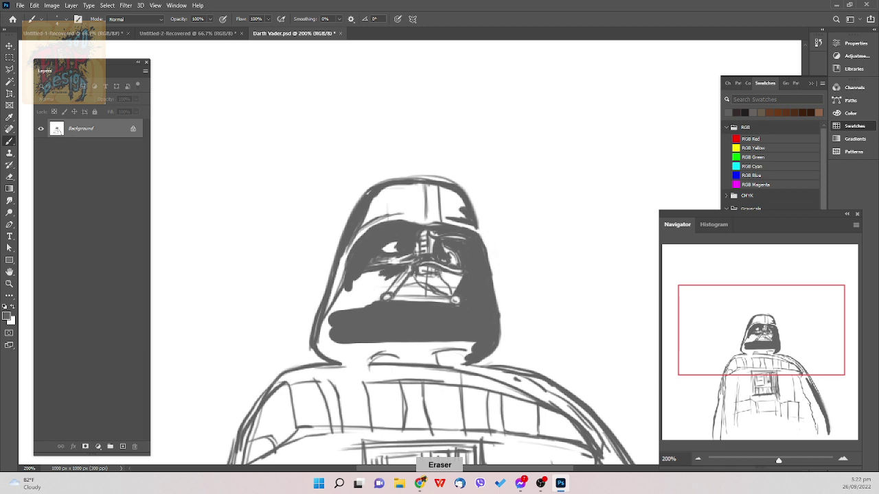
{"action": "key", "text": "b"}
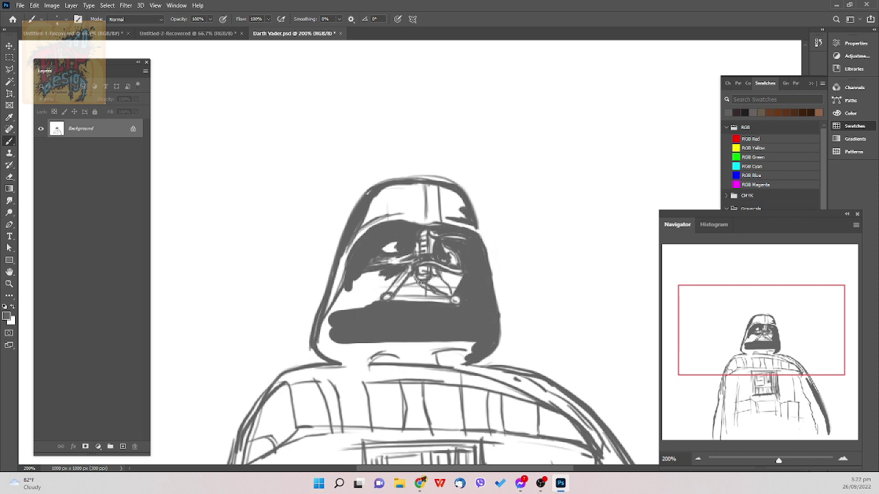
- Fill the mask's left cheek beside the mouth triangle with solid dark shading using a larger brush
{"action": "key", "text": "e"}
{"action": "key", "text": "]"}
{"action": "mouse_move", "coordinate": [398, 275]}
{"action": "left_mouse_down"}
{"action": "mouse_move", "coordinate": [376, 299]}
{"action": "mouse_move", "coordinate": [394, 274]}
{"action": "mouse_move", "coordinate": [360, 307]}
{"action": "mouse_move", "coordinate": [384, 276]}
{"action": "mouse_move", "coordinate": [362, 295]}
{"action": "mouse_move", "coordinate": [382, 275]}
{"action": "mouse_move", "coordinate": [361, 280]}
{"action": "mouse_move", "coordinate": [337, 316]}
{"action": "mouse_move", "coordinate": [348, 287]}
{"action": "mouse_move", "coordinate": [327, 322]}
{"action": "mouse_move", "coordinate": [349, 282]}
{"action": "mouse_move", "coordinate": [346, 309]}
{"action": "mouse_move", "coordinate": [390, 268]}
{"action": "mouse_move", "coordinate": [327, 329]}
{"action": "left_mouse_up"}
{"action": "key", "text": "bracketright"}
{"action": "key", "text": "bracketright"}
{"action": "key", "text": "bracketright"}
{"action": "key", "text": "bracketright"}
{"action": "key", "text": "bracketright"}
{"action": "key", "text": "bracketright"}
{"action": "key", "text": "bracketright"}
{"action": "key", "text": "bracketleft"}
{"action": "key", "text": "bracketleft"}
{"action": "key", "text": "bracketleft"}
{"action": "key", "text": "bracketleft"}
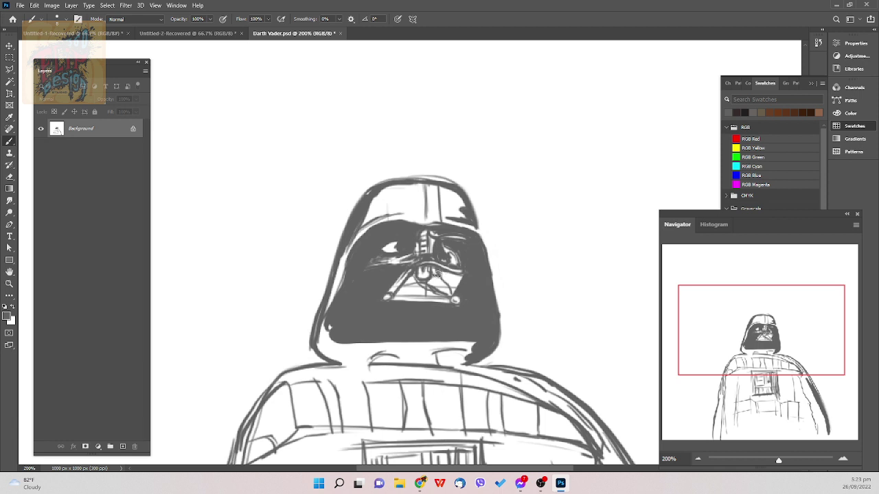
- Darken the right slope of the mouth triangle and draw the vertical grille bars inside it with a small brush
{"action": "key", "text": "["}
{"action": "key", "text": "["}
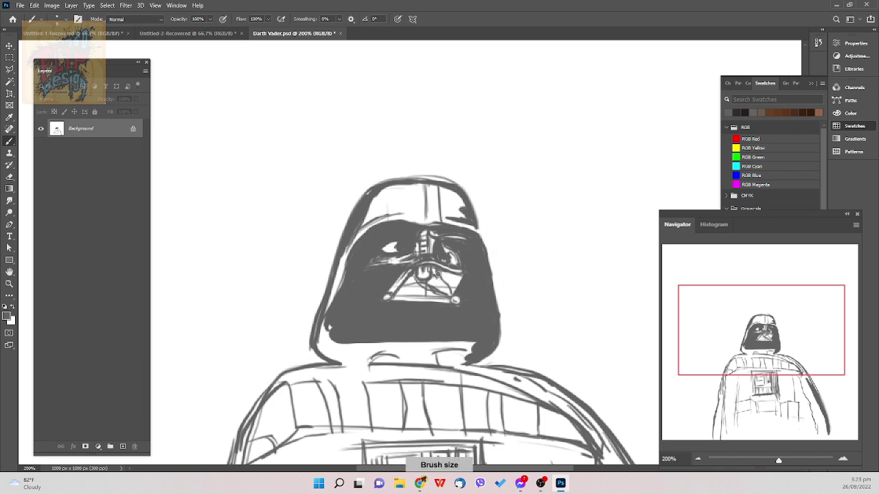
{"action": "left_click_drag", "start_coordinate": [438, 275], "coordinate": [452, 294]}
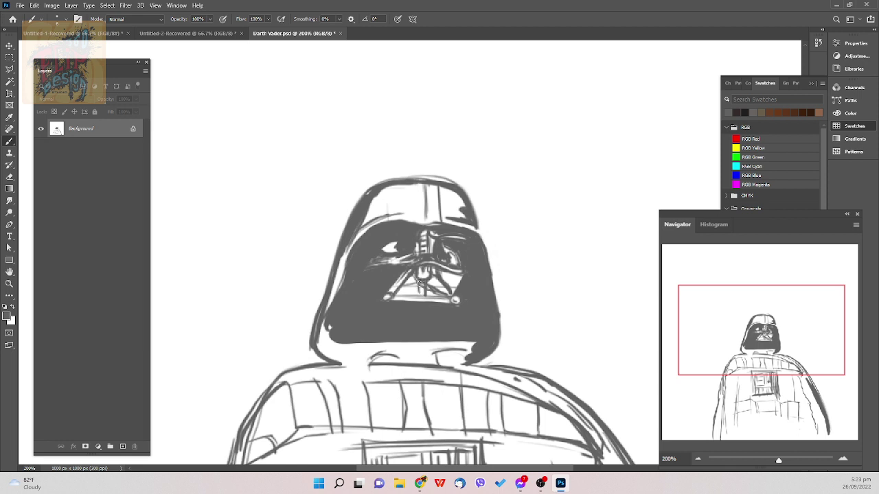
{"action": "left_click_drag", "start_coordinate": [421, 282], "coordinate": [420, 295]}
{"action": "left_click_drag", "start_coordinate": [409, 284], "coordinate": [409, 293]}
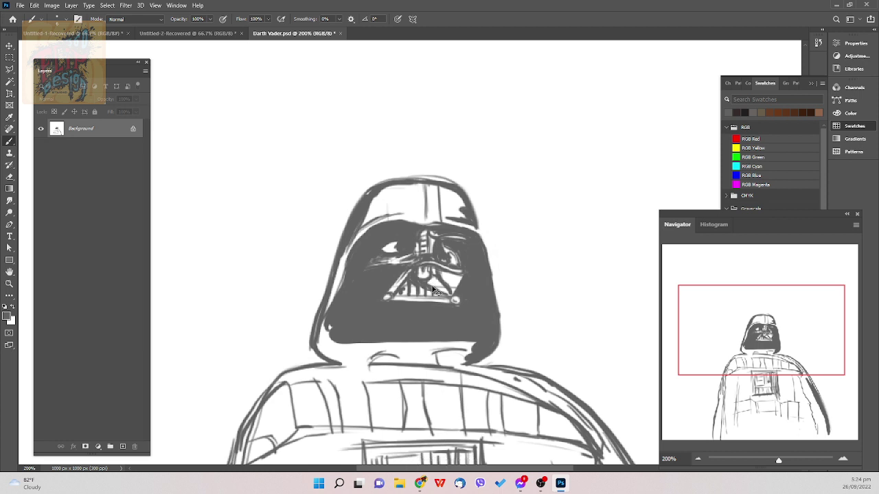
- Shade the triangular cheek panel on the right side of the mouth and undo the unwanted strokes
{"action": "key", "text": "ctrl+z"}
{"action": "left_click_drag", "start_coordinate": [461, 276], "coordinate": [453, 291]}
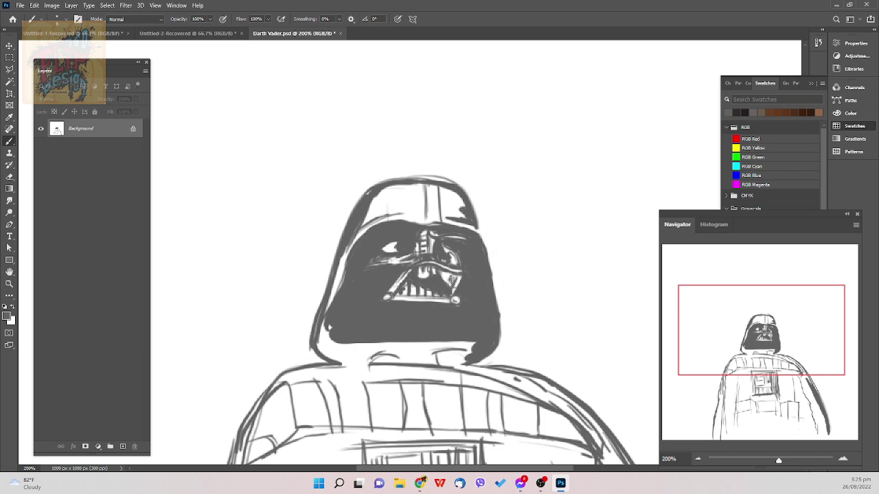
{"action": "left_click_drag", "start_coordinate": [443, 270], "coordinate": [451, 279]}
{"action": "key", "text": "ctrl+z"}
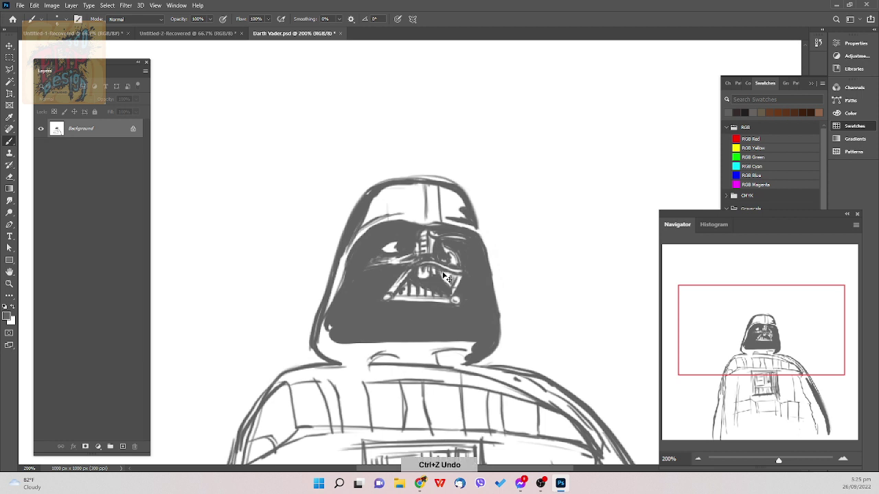
{"action": "key", "text": "ctrl+z"}
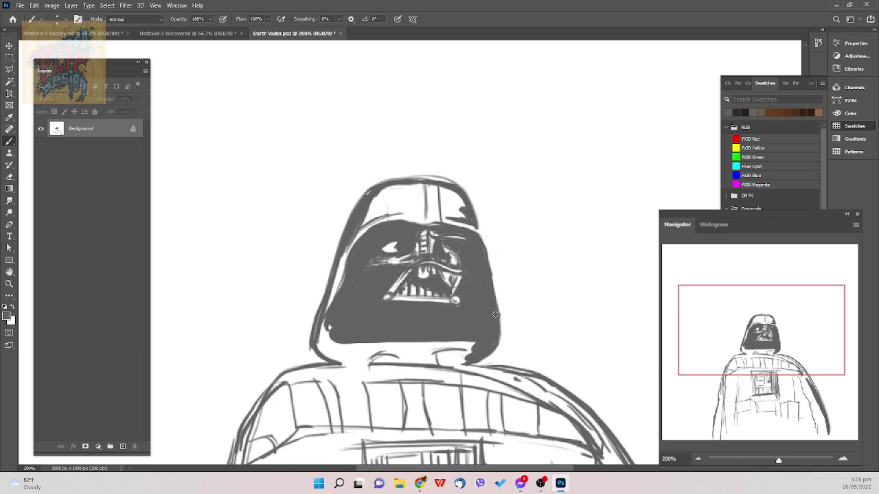
- Shade the helmet's lower right corner and the neck area beside it, and save the document
{"action": "left_click_drag", "start_coordinate": [476, 341], "coordinate": [474, 349]}
{"action": "mouse_move", "coordinate": [425, 364]}
{"action": "left_mouse_down"}
{"action": "mouse_move", "coordinate": [461, 352]}
{"action": "mouse_move", "coordinate": [466, 367]}
{"action": "left_mouse_up"}
{"action": "mouse_move", "coordinate": [450, 350]}
{"action": "left_mouse_down"}
{"action": "mouse_move", "coordinate": [461, 364]}
{"action": "mouse_move", "coordinate": [469, 351]}
{"action": "mouse_move", "coordinate": [449, 350]}
{"action": "mouse_move", "coordinate": [470, 348]}
{"action": "mouse_move", "coordinate": [424, 355]}
{"action": "mouse_move", "coordinate": [469, 337]}
{"action": "left_mouse_up"}
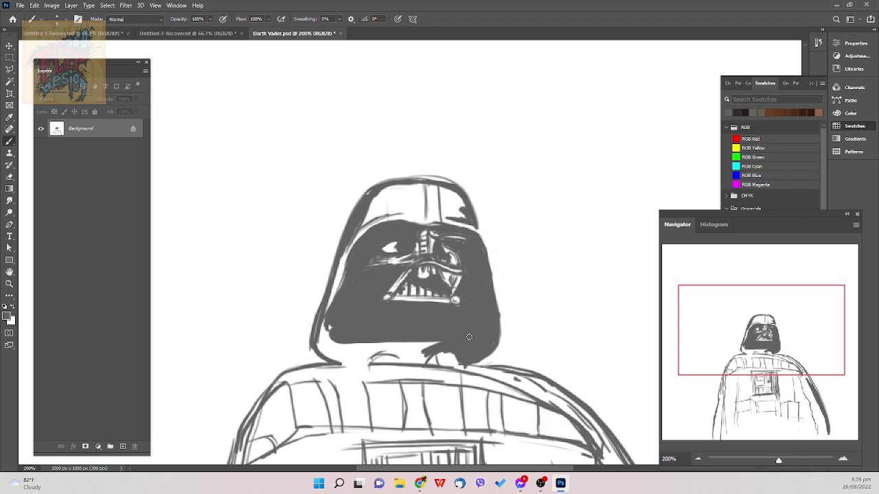
{"action": "key", "text": "e"}
{"action": "key", "text": "ctrl+s"}
- Refine the light band along the mask's left edge and brow, and erase the stray sketch marks above the brow
{"action": "left_click_drag", "start_coordinate": [346, 274], "coordinate": [334, 301]}
{"action": "left_click_drag", "start_coordinate": [348, 249], "coordinate": [382, 219]}
{"action": "left_click_drag", "start_coordinate": [348, 247], "coordinate": [401, 214]}
{"action": "key", "text": "e"}
{"action": "mouse_move", "coordinate": [392, 218]}
{"action": "left_mouse_down"}
{"action": "mouse_move", "coordinate": [366, 225]}
{"action": "mouse_move", "coordinate": [400, 210]}
{"action": "left_mouse_up"}
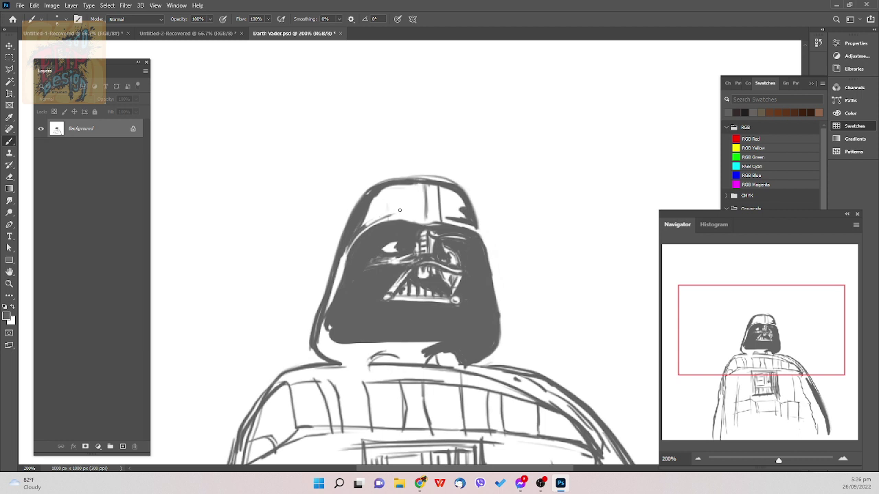
{"action": "right_click", "coordinate": [363, 228]}
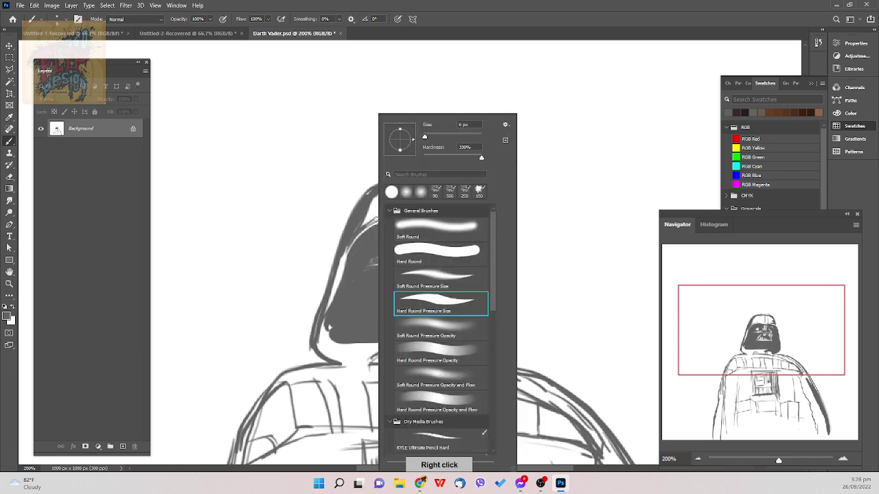
{"action": "left_click", "coordinate": [375, 218]}
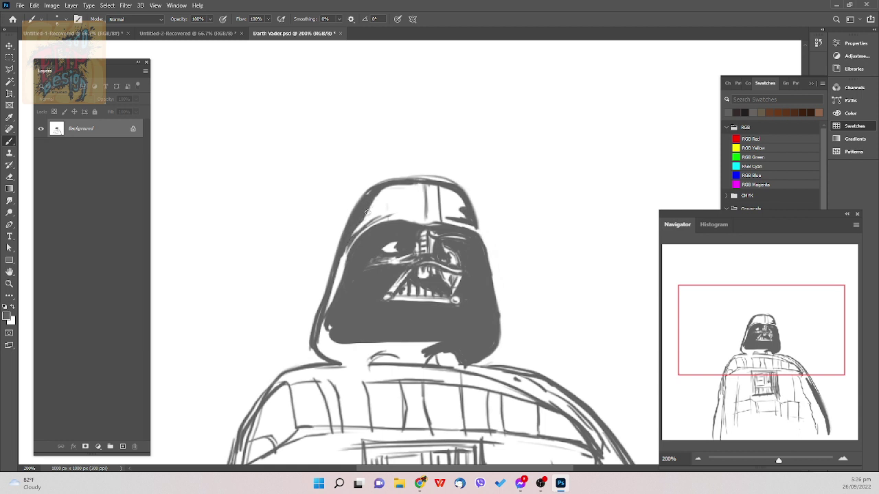
- Reshape the inner edge of the dark shading along the left side of the helmet dome
{"action": "key", "text": "e"}
{"action": "left_click_drag", "start_coordinate": [390, 187], "coordinate": [364, 219]}
{"action": "key", "text": "b"}
{"action": "key", "text": "ctrl+z"}
{"action": "mouse_move", "coordinate": [361, 220]}
{"action": "left_mouse_down"}
{"action": "mouse_move", "coordinate": [380, 189]}
{"action": "mouse_move", "coordinate": [420, 185]}
{"action": "left_mouse_up"}
{"action": "key", "text": "e"}
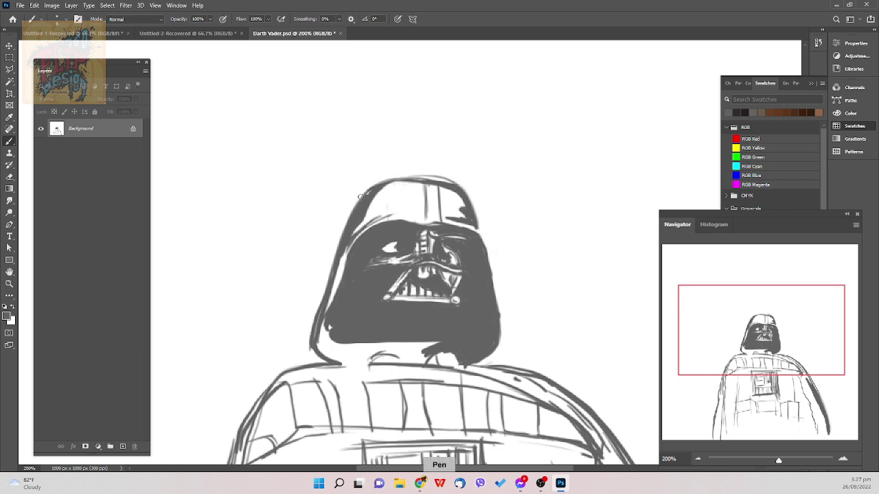
- Trim the dome's left outer contour so a notch separates it from the helmet's lower flare
{"action": "key", "text": "e"}
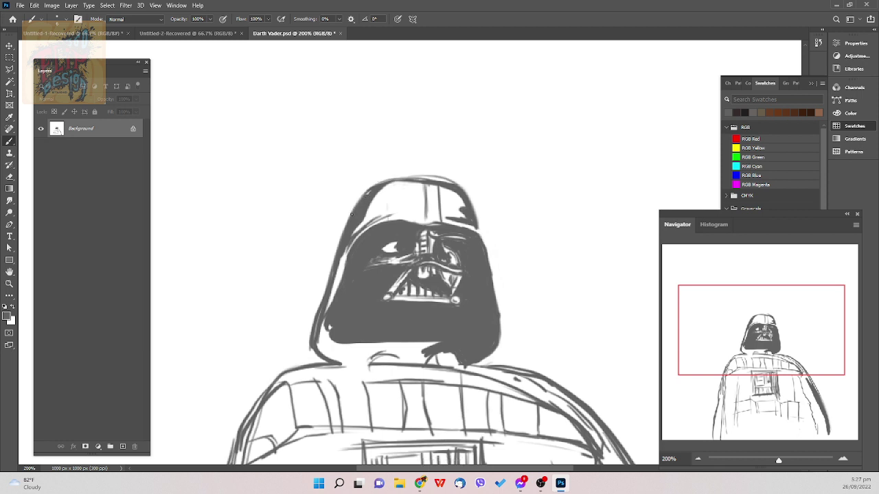
{"action": "left_click_drag", "start_coordinate": [349, 214], "coordinate": [395, 178]}
{"action": "left_click_drag", "start_coordinate": [356, 207], "coordinate": [337, 239]}
{"action": "key", "text": "ctrl+z"}
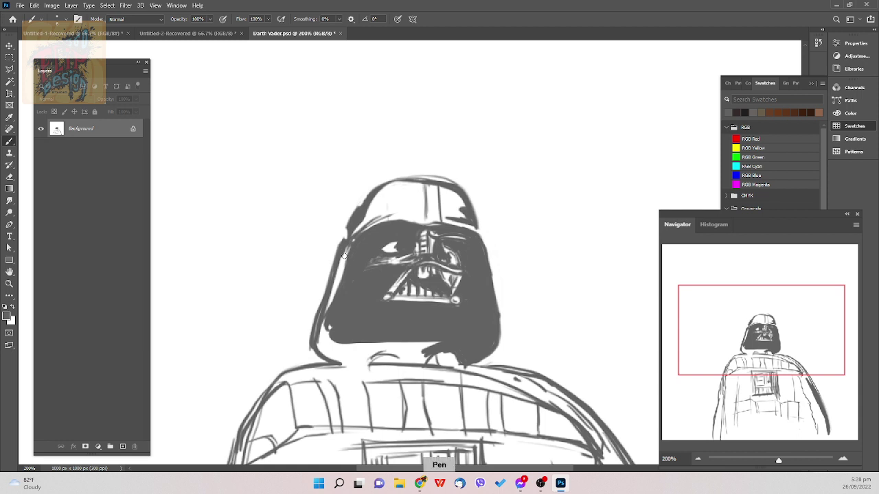
- Fill the light gap between the mask and the helmet's left outer edge with dark shading
{"action": "left_click_drag", "start_coordinate": [347, 253], "coordinate": [342, 271]}
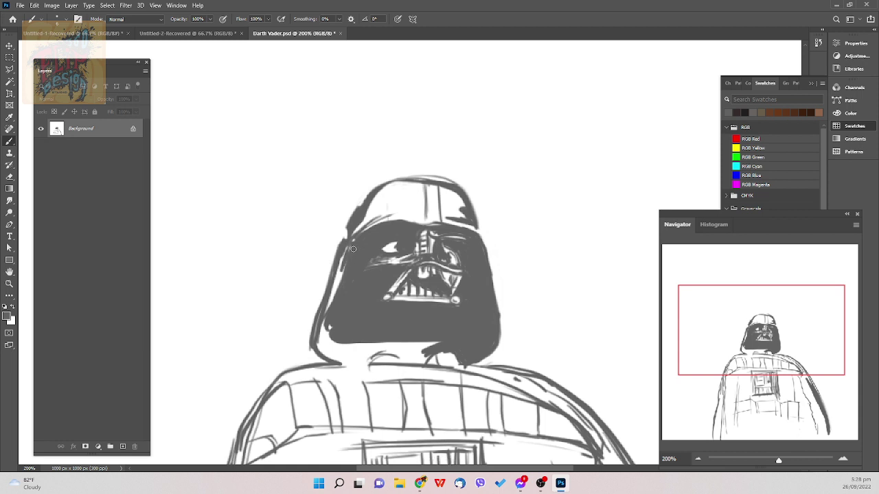
{"action": "right_click", "coordinate": [341, 262]}
{"action": "mouse_move", "coordinate": [341, 261]}
{"action": "left_mouse_down"}
{"action": "mouse_move", "coordinate": [336, 288]}
{"action": "mouse_move", "coordinate": [349, 262]}
{"action": "mouse_move", "coordinate": [325, 317]}
{"action": "left_mouse_up"}
{"action": "right_click", "coordinate": [336, 272]}
- Erase small highlights into the dark shading along the helmet's upper left edge with a progressively smaller eraser
{"action": "key", "text": "e"}
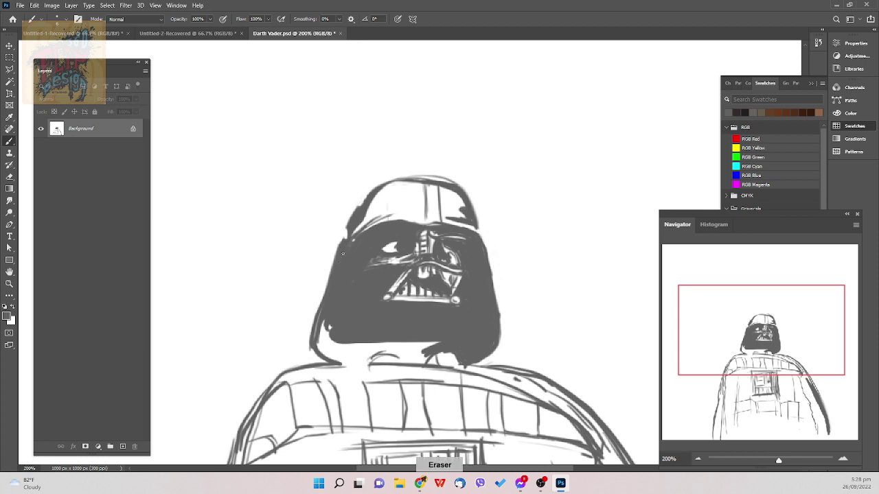
{"action": "key", "text": "bracketright"}
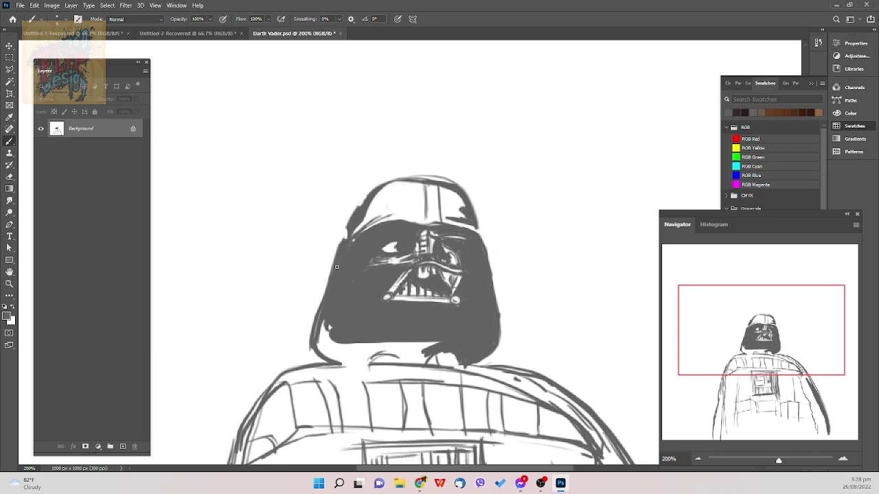
{"action": "key", "text": "bracketleft"}
{"action": "key", "text": "ctrl+z"}
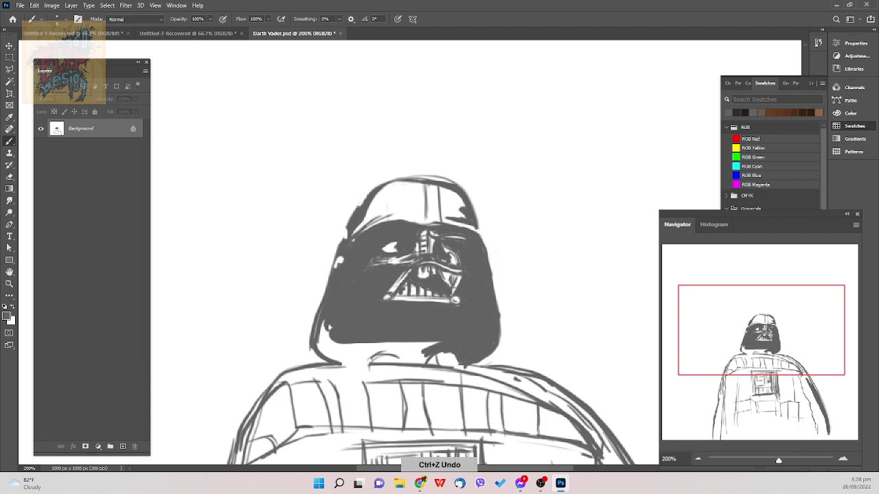
{"action": "key", "text": "bracketleft"}
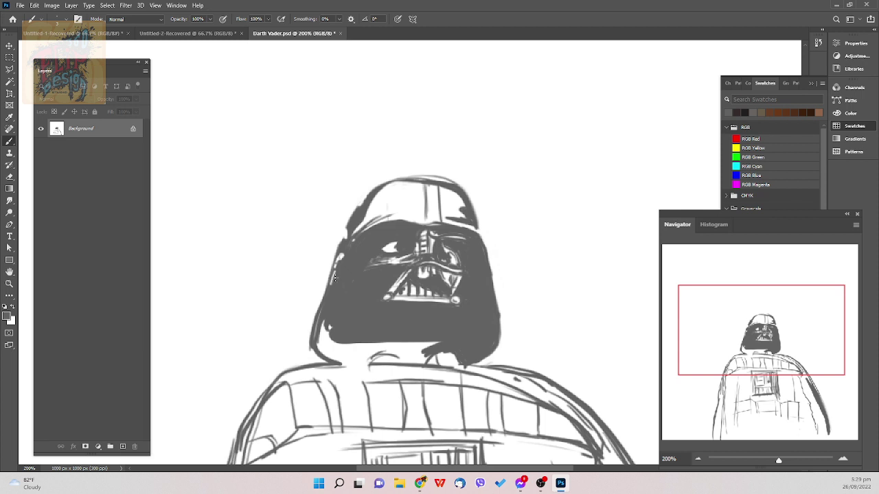
{"action": "key", "text": "ctrl+z"}
- Refine the helmet's lower left outer contour with thin strokes and save the document
{"action": "key", "text": "b"}
{"action": "left_click_drag", "start_coordinate": [323, 293], "coordinate": [320, 309]}
{"action": "left_click_drag", "start_coordinate": [322, 298], "coordinate": [319, 306]}
{"action": "left_click_drag", "start_coordinate": [309, 342], "coordinate": [311, 330]}
{"action": "left_click_drag", "start_coordinate": [321, 312], "coordinate": [315, 344]}
{"action": "left_click_drag", "start_coordinate": [316, 303], "coordinate": [307, 340]}
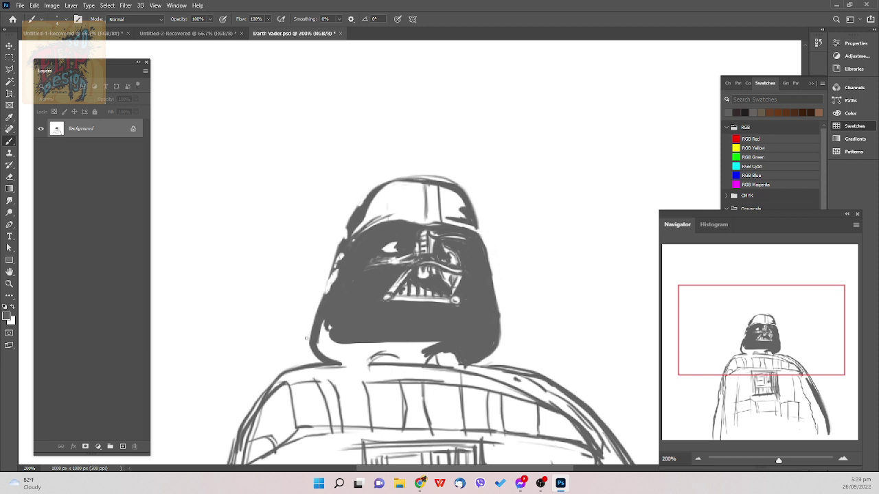
{"action": "left_click_drag", "start_coordinate": [320, 295], "coordinate": [311, 321]}
{"action": "key", "text": "ctrl+s"}
- Darken the curved neck detail under the chin and fill the helmet's lower left interior and neck with a larger brush
{"action": "mouse_move", "coordinate": [393, 355]}
{"action": "left_mouse_down"}
{"action": "mouse_move", "coordinate": [367, 361]}
{"action": "mouse_move", "coordinate": [397, 365]}
{"action": "mouse_move", "coordinate": [368, 363]}
{"action": "left_mouse_up"}
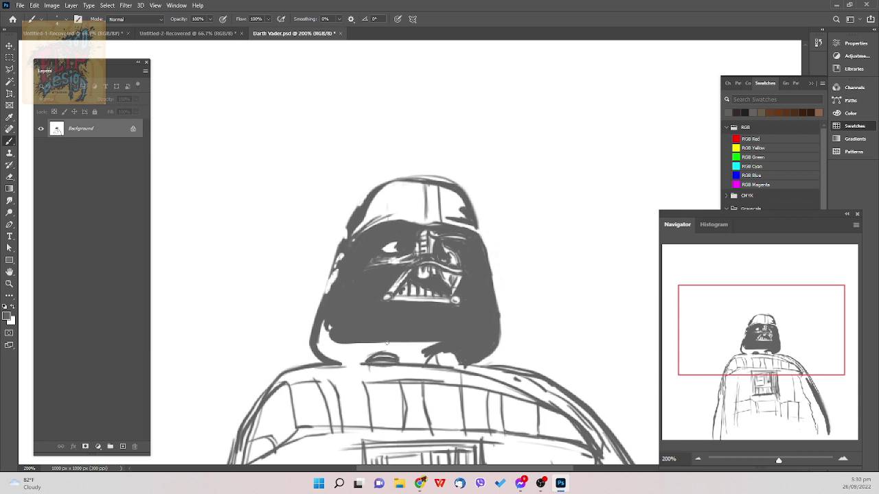
{"action": "key", "text": "bracketright"}
{"action": "key", "text": "bracketright"}
{"action": "key", "text": "bracketright"}
{"action": "key", "text": "bracketright"}
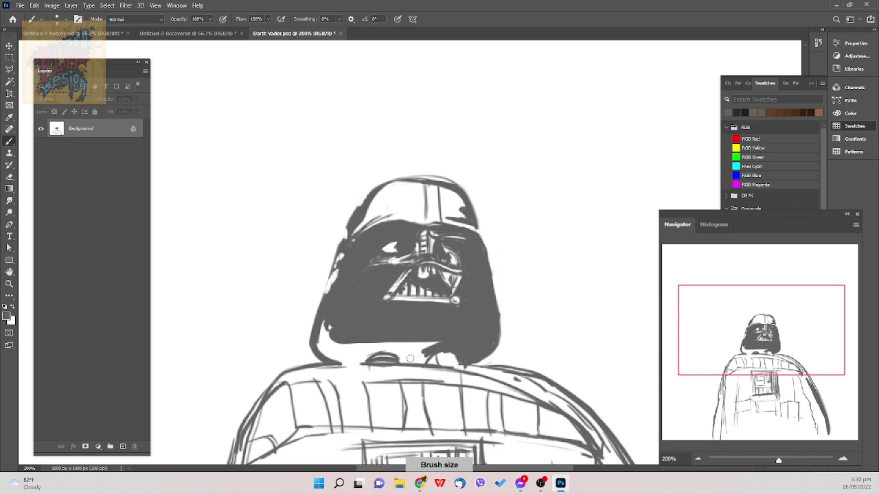
{"action": "mouse_move", "coordinate": [402, 360]}
{"action": "left_mouse_down"}
{"action": "mouse_move", "coordinate": [364, 357]}
{"action": "mouse_move", "coordinate": [405, 354]}
{"action": "mouse_move", "coordinate": [378, 348]}
{"action": "mouse_move", "coordinate": [401, 345]}
{"action": "mouse_move", "coordinate": [366, 352]}
{"action": "mouse_move", "coordinate": [401, 337]}
{"action": "mouse_move", "coordinate": [361, 365]}
{"action": "mouse_move", "coordinate": [327, 363]}
{"action": "mouse_move", "coordinate": [358, 368]}
{"action": "mouse_move", "coordinate": [360, 343]}
{"action": "mouse_move", "coordinate": [323, 320]}
{"action": "mouse_move", "coordinate": [320, 351]}
{"action": "mouse_move", "coordinate": [327, 357]}
{"action": "mouse_move", "coordinate": [336, 336]}
{"action": "mouse_move", "coordinate": [332, 355]}
{"action": "mouse_move", "coordinate": [349, 354]}
{"action": "mouse_move", "coordinate": [341, 347]}
{"action": "mouse_move", "coordinate": [336, 364]}
{"action": "mouse_move", "coordinate": [352, 337]}
{"action": "mouse_move", "coordinate": [333, 360]}
{"action": "mouse_move", "coordinate": [356, 346]}
{"action": "mouse_move", "coordinate": [345, 365]}
{"action": "mouse_move", "coordinate": [375, 344]}
{"action": "mouse_move", "coordinate": [353, 360]}
{"action": "left_mouse_up"}
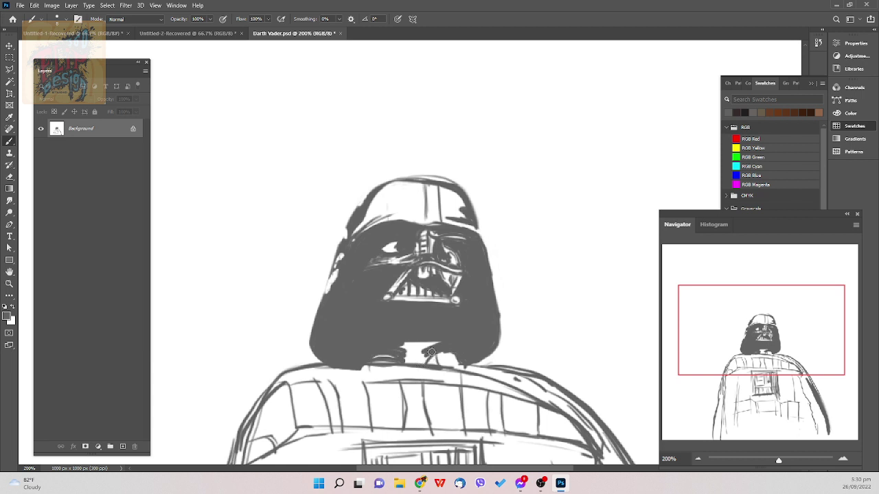
{"action": "mouse_move", "coordinate": [419, 366]}
{"action": "left_mouse_down"}
{"action": "mouse_move", "coordinate": [437, 344]}
{"action": "mouse_move", "coordinate": [407, 363]}
{"action": "mouse_move", "coordinate": [401, 346]}
{"action": "mouse_move", "coordinate": [429, 342]}
{"action": "mouse_move", "coordinate": [396, 344]}
{"action": "mouse_move", "coordinate": [438, 330]}
{"action": "left_mouse_up"}
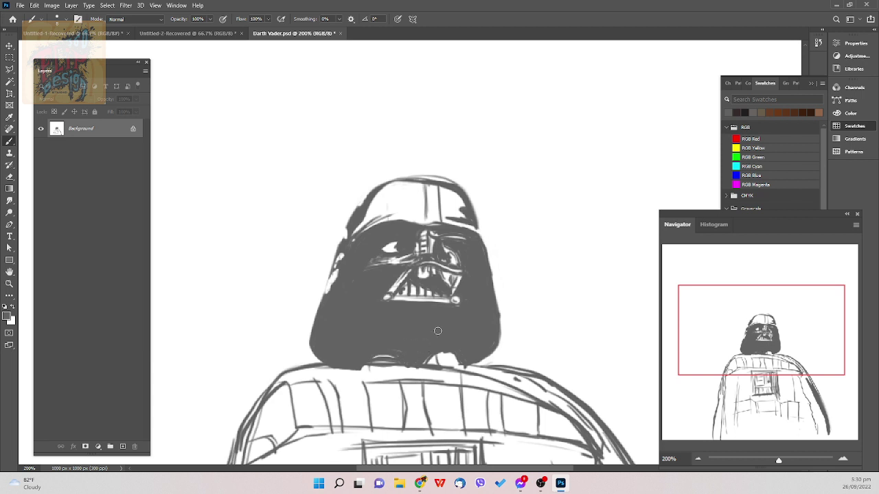
- Smooth the helmet's right outer edge from eye level down to its lower corner with the Eraser
{"action": "key", "text": "e"}
{"action": "key", "text": "ctrl+z"}
{"action": "left_click_drag", "start_coordinate": [488, 251], "coordinate": [503, 344]}
{"action": "left_click_drag", "start_coordinate": [490, 260], "coordinate": [501, 345]}
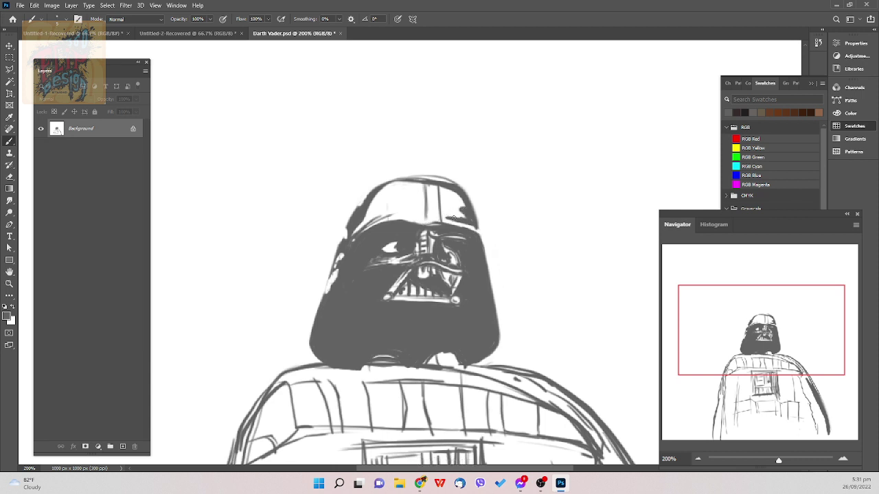
- Extend the brow line at the right side of Darth Vader's helmet and thin the right line of the dome's central ridge
{"action": "left_click_drag", "start_coordinate": [455, 218], "coordinate": [464, 223]}
{"action": "left_click_drag", "start_coordinate": [454, 219], "coordinate": [463, 224]}
{"action": "right_click", "coordinate": [463, 217]}
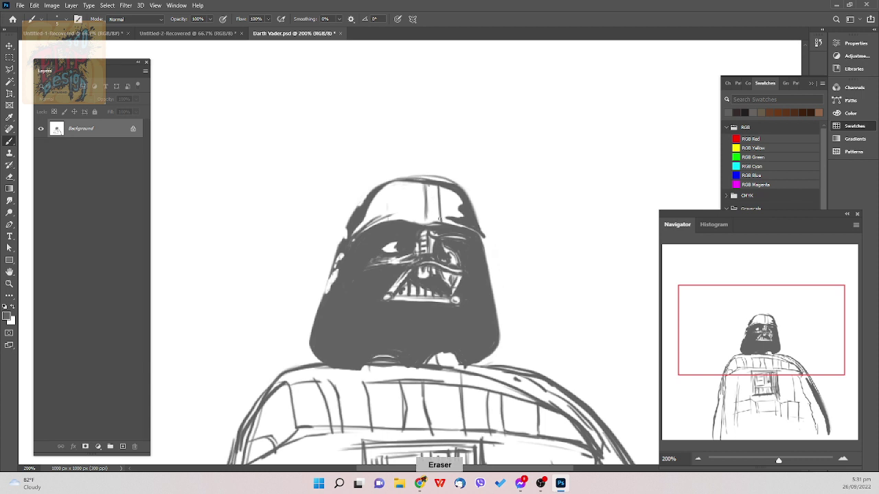
{"action": "left_click_drag", "start_coordinate": [441, 211], "coordinate": [436, 191]}
{"action": "key", "text": "["}
{"action": "key", "text": "["}
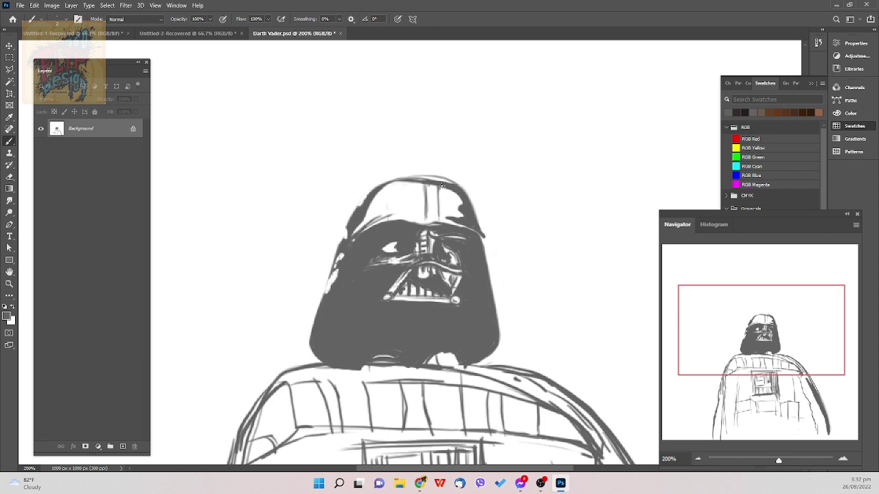
- Erase the left line of the helmet dome's central ridge and redraw it as a thinner vertical stroke
{"action": "key", "text": "e"}
{"action": "key", "text": "p"}
{"action": "key", "text": "e"}
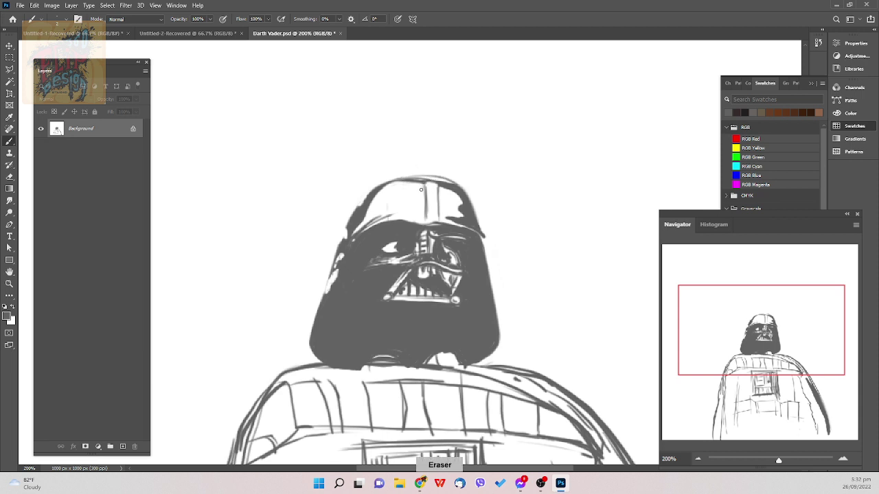
{"action": "left_click_drag", "start_coordinate": [424, 198], "coordinate": [425, 219]}
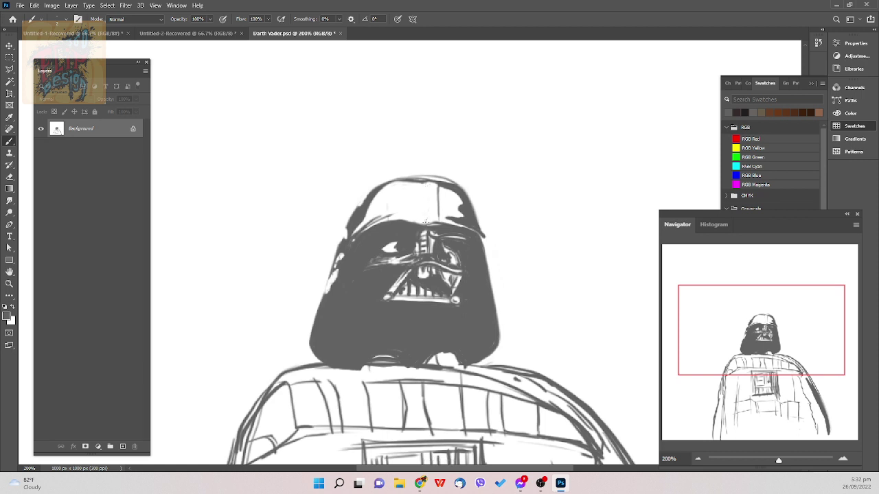
{"action": "left_click_drag", "start_coordinate": [425, 192], "coordinate": [424, 214]}
{"action": "key", "text": "ctrl+z"}
{"action": "key", "text": "ctrl+z"}
{"action": "left_click_drag", "start_coordinate": [424, 191], "coordinate": [424, 214]}
{"action": "key", "text": "e"}
{"action": "key", "text": "p"}
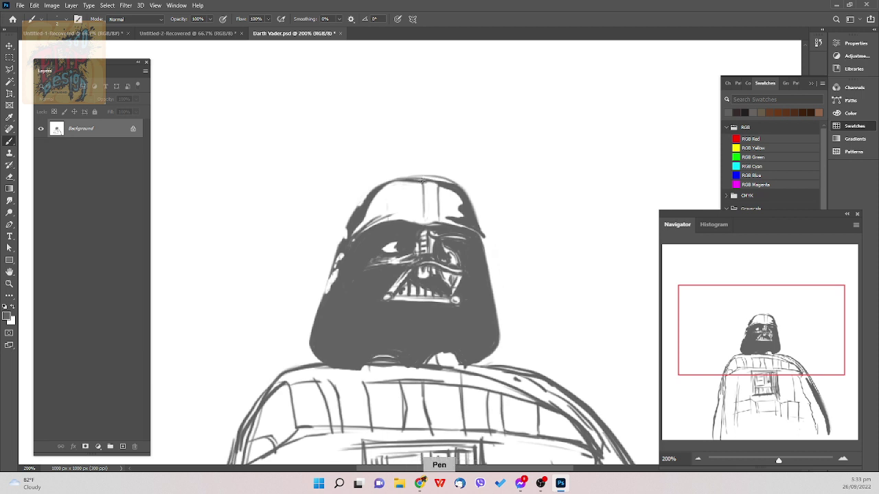
- Thicken the top contour of the helmet dome from its upper left side to the centre ridge and save the document
{"action": "key", "text": "bracketright"}
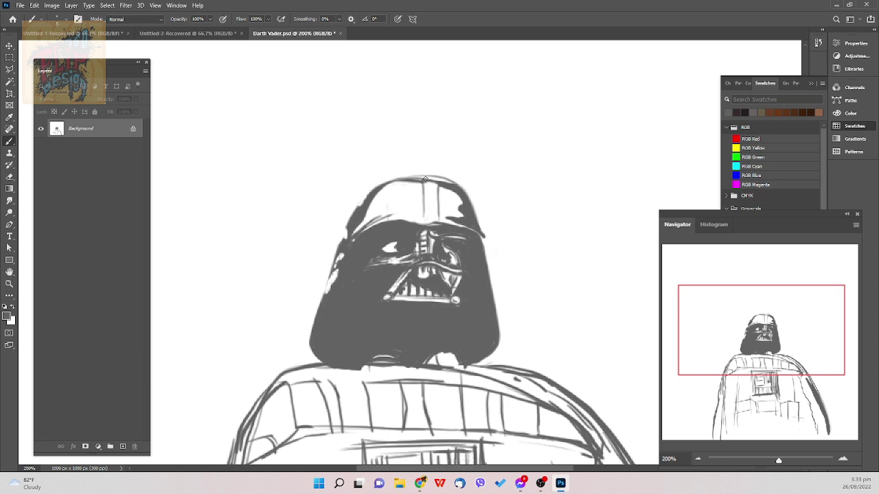
{"action": "key", "text": "bracketleft"}
{"action": "left_click_drag", "start_coordinate": [380, 190], "coordinate": [416, 178]}
{"action": "mouse_move", "coordinate": [370, 199]}
{"action": "left_mouse_down"}
{"action": "mouse_move", "coordinate": [394, 180]}
{"action": "mouse_move", "coordinate": [423, 180]}
{"action": "left_mouse_up"}
{"action": "key", "text": "ctrl+s"}
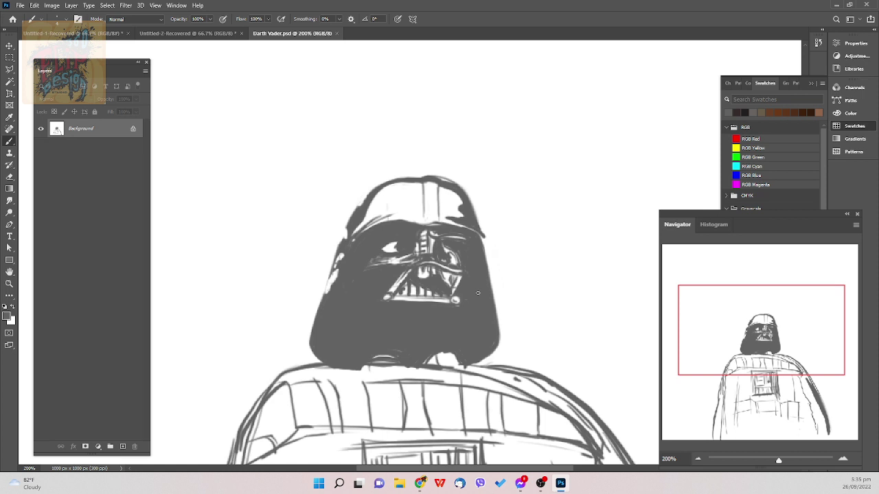
- Darken the collar fold line and the left shoulder's outer cape contour with brush strokes, and save the document
{"action": "left_click_drag", "start_coordinate": [398, 352], "coordinate": [403, 350]}
{"action": "left_click_drag", "start_coordinate": [357, 372], "coordinate": [372, 407]}
{"action": "mouse_move", "coordinate": [283, 378]}
{"action": "left_mouse_down"}
{"action": "mouse_move", "coordinate": [324, 368]}
{"action": "mouse_move", "coordinate": [292, 374]}
{"action": "mouse_move", "coordinate": [324, 366]}
{"action": "mouse_move", "coordinate": [269, 391]}
{"action": "left_mouse_up"}
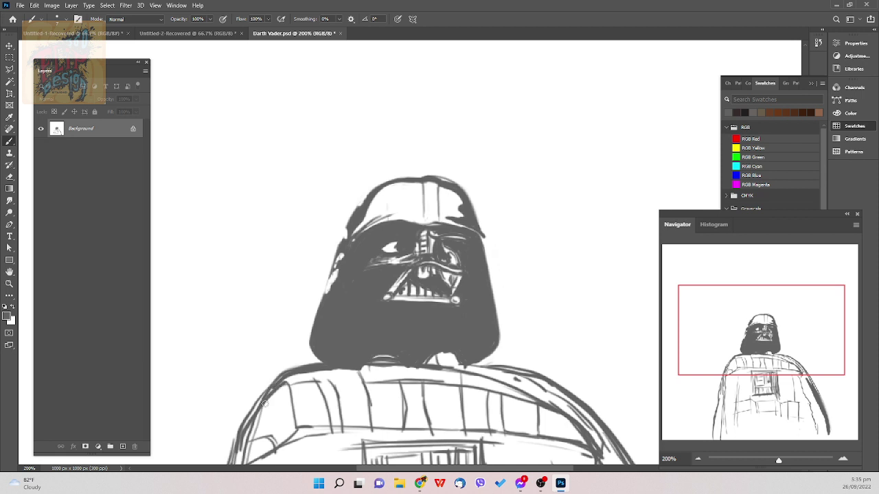
{"action": "left_click_drag", "start_coordinate": [243, 431], "coordinate": [287, 378]}
{"action": "key", "text": "space"}
{"action": "left_click_drag", "start_coordinate": [418, 389], "coordinate": [442, 249]}
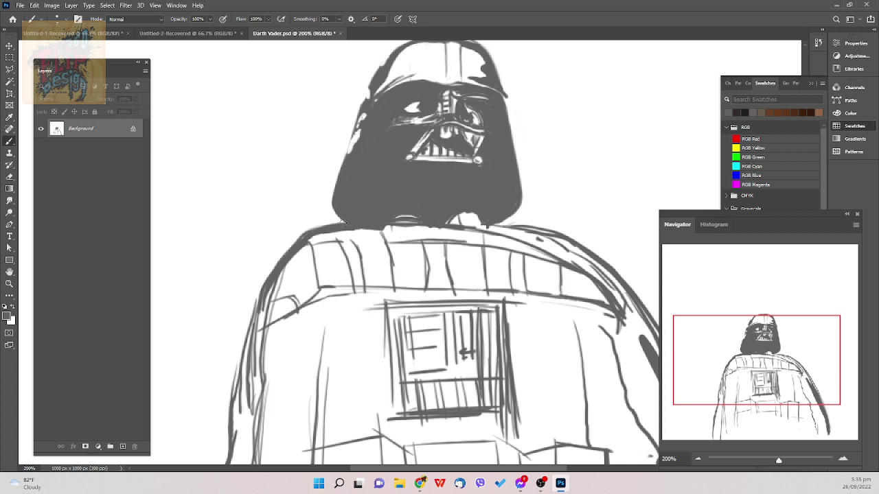
{"action": "key", "text": "e"}
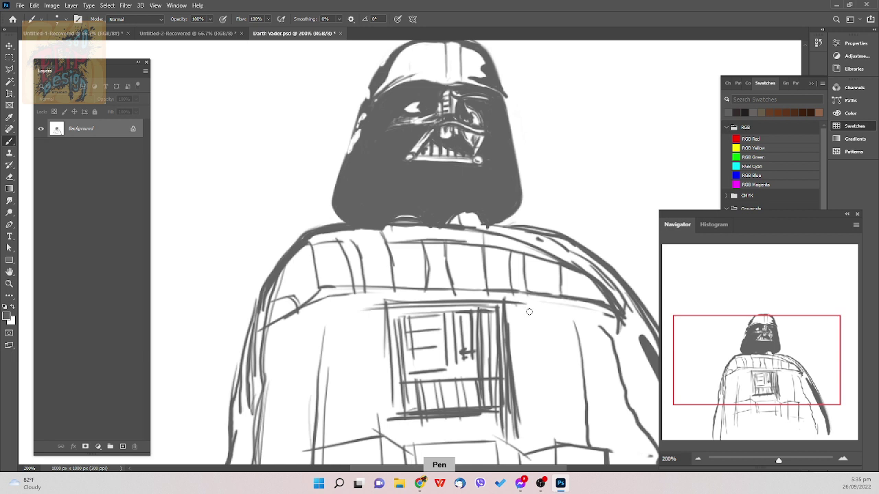
{"action": "key", "text": "ctrl+s"}
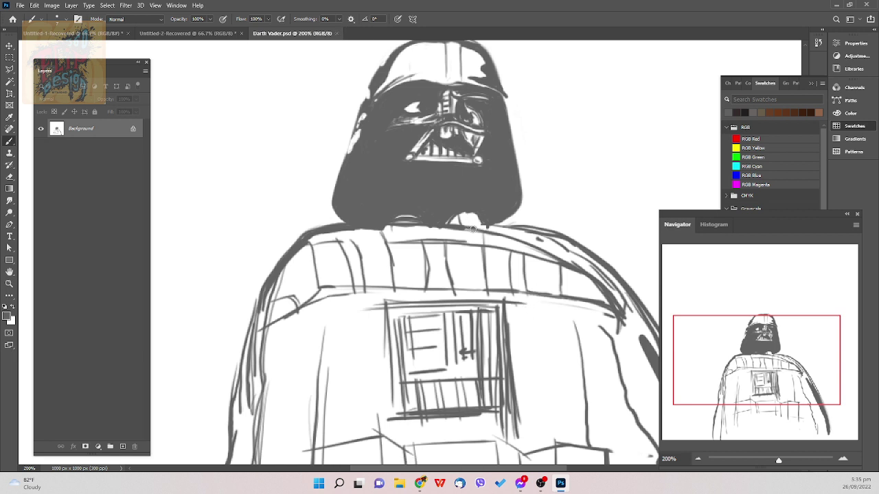
- Add shading inside the white neck gap under the helmet's lower right edge, alternating brush and eraser at small sizes
{"action": "key", "text": "bracketright"}
{"action": "left_click", "coordinate": [476, 224]}
{"action": "key", "text": "bracketleft"}
{"action": "key", "text": "e"}
{"action": "key", "text": "]"}
{"action": "key", "text": "e"}
{"action": "key", "text": "b"}
{"action": "key", "text": "e"}
{"action": "key", "text": "bracketright"}
{"action": "key", "text": "bracketright"}
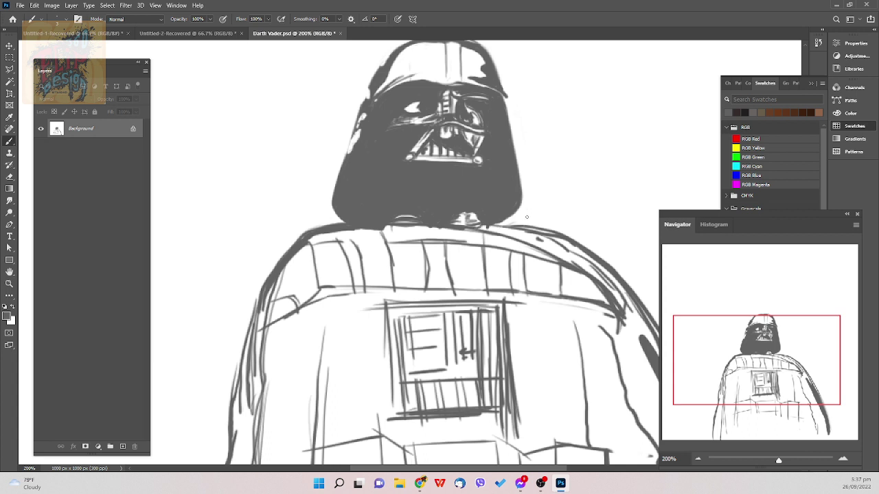
- Refine the junction between the helmet's lower right corner and the cape with short strokes, and save the document
{"action": "mouse_move", "coordinate": [484, 222]}
{"action": "left_mouse_down"}
{"action": "mouse_move", "coordinate": [526, 229]}
{"action": "mouse_move", "coordinate": [515, 225]}
{"action": "left_mouse_up"}
{"action": "key", "text": "bracketleft"}
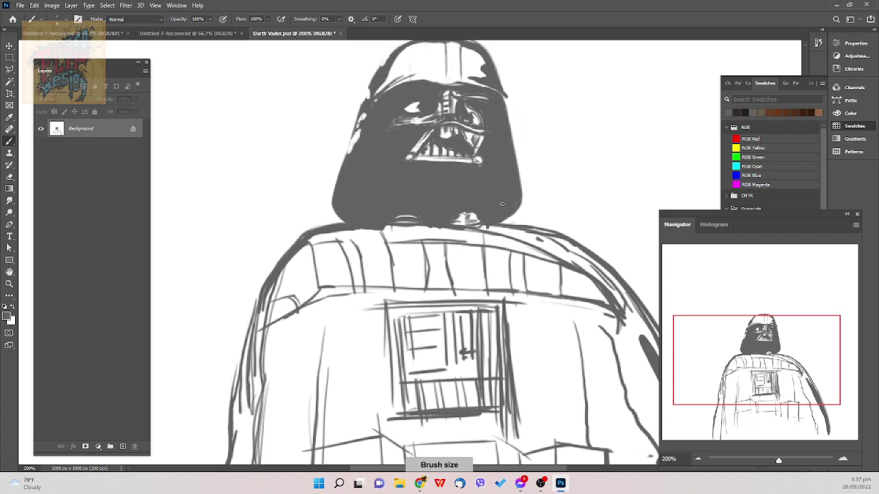
{"action": "key", "text": "e"}
{"action": "left_click_drag", "start_coordinate": [486, 229], "coordinate": [494, 229]}
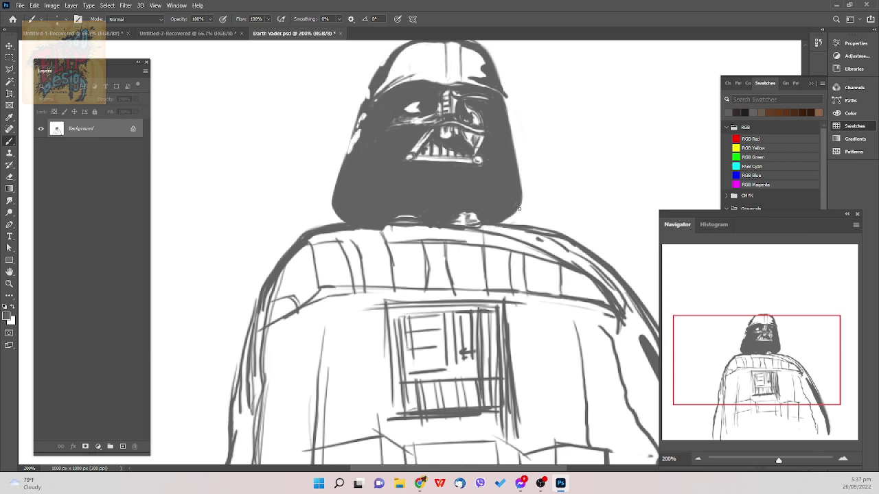
{"action": "key", "text": "ctrl+s"}
{"action": "left_click_drag", "start_coordinate": [494, 224], "coordinate": [513, 226]}
{"action": "key", "text": "]"}
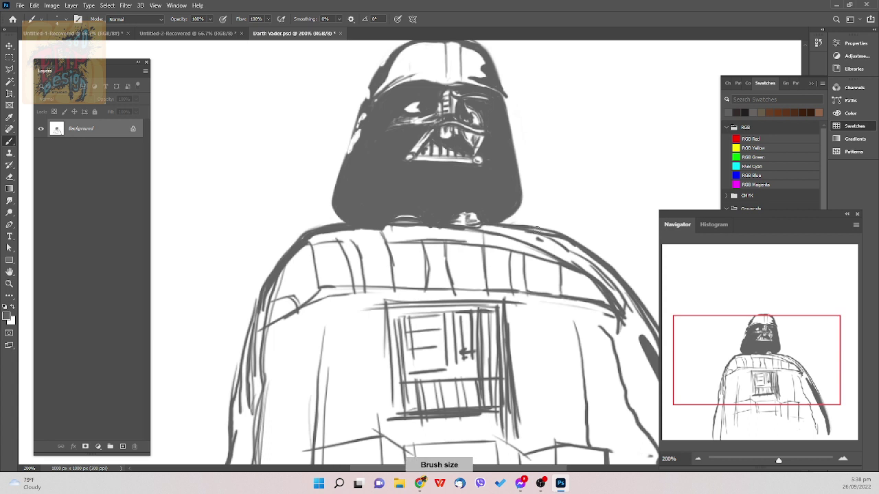
- Trim the upper edge of the right shoulder's cape outline with a larger eraser
{"action": "left_click_drag", "start_coordinate": [517, 223], "coordinate": [570, 234]}
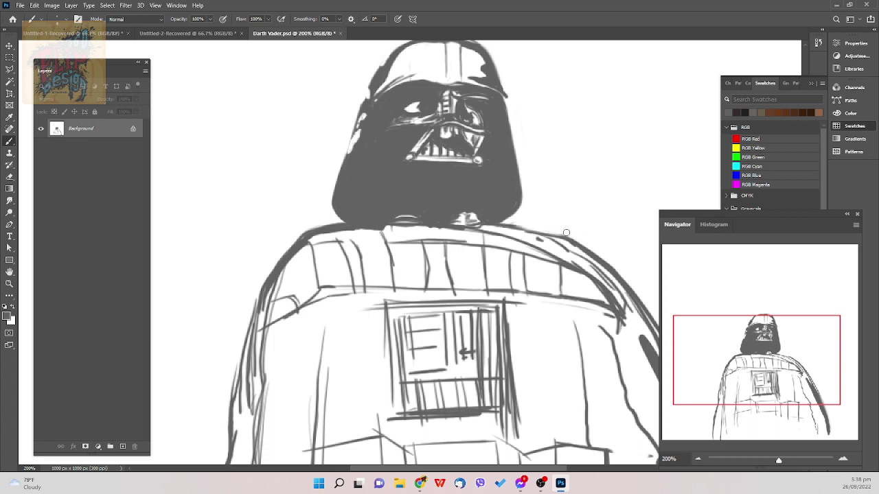
{"action": "key", "text": "b"}
{"action": "key", "text": "ctrl+z"}
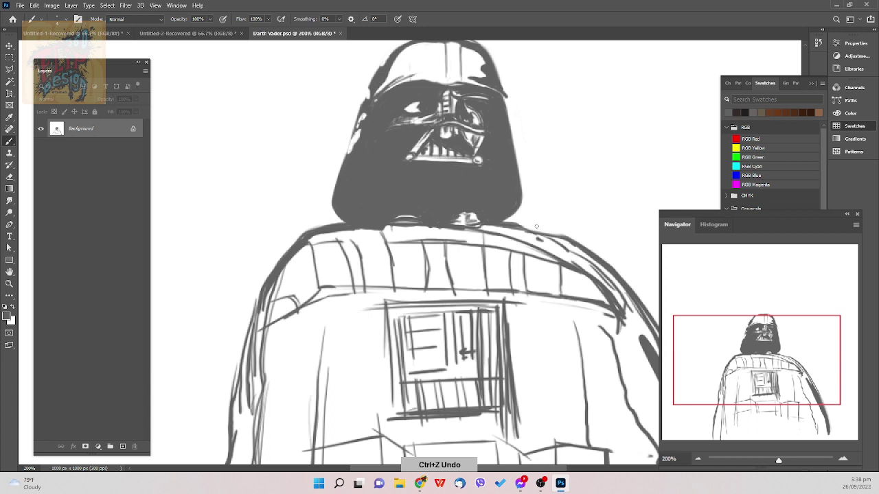
{"action": "key", "text": "e"}
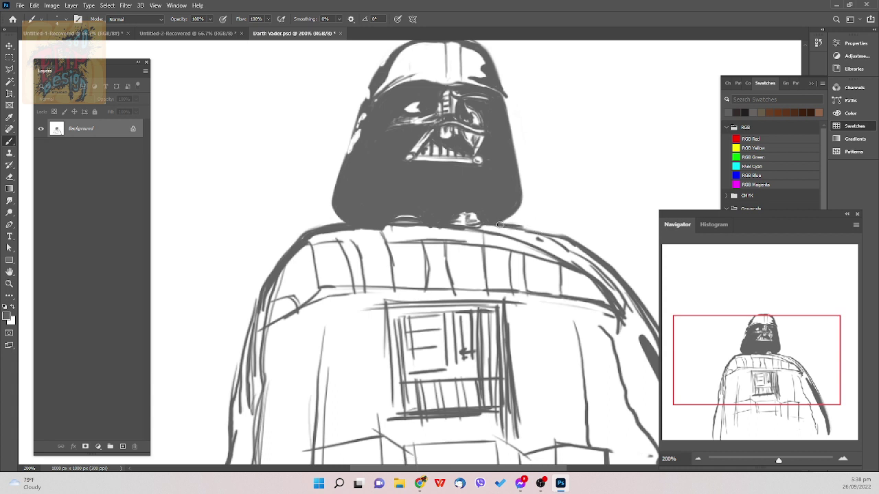
{"action": "left_click_drag", "start_coordinate": [499, 224], "coordinate": [511, 226]}
{"action": "key", "text": "ctrl+z"}
- Darken the cape edge beside the helmet's lower right corner and thicken the inner cape line across the right shoulder
{"action": "key", "text": "p"}
{"action": "key", "text": "e"}
{"action": "key", "text": "b"}
{"action": "left_click_drag", "start_coordinate": [497, 229], "coordinate": [508, 232]}
{"action": "key", "text": "e"}
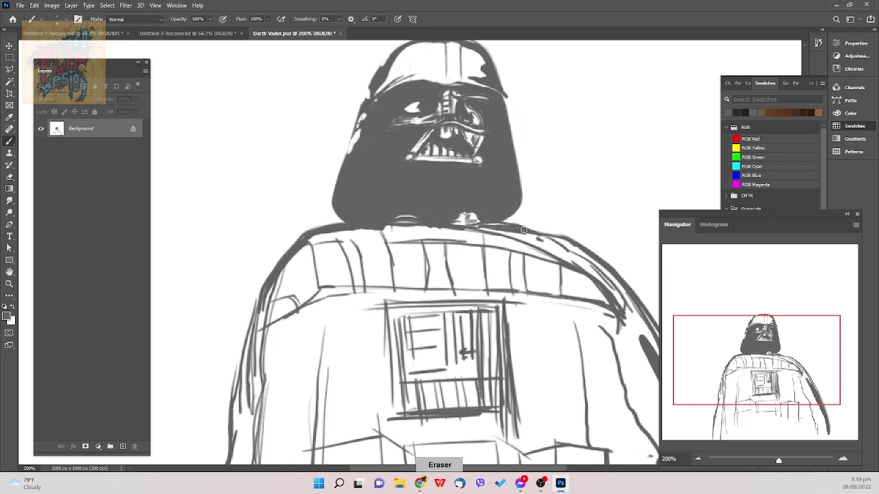
{"action": "key", "text": "bracketleft"}
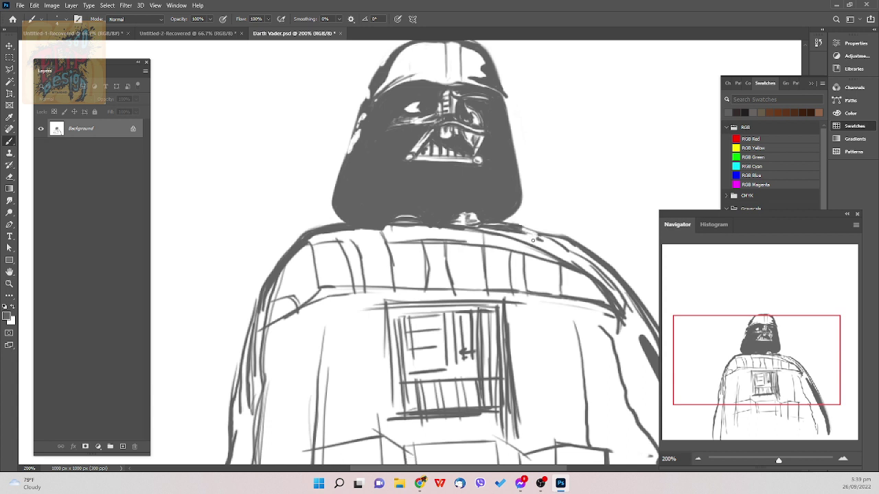
{"action": "key", "text": "p"}
{"action": "left_click_drag", "start_coordinate": [519, 239], "coordinate": [564, 259]}
{"action": "left_click_drag", "start_coordinate": [519, 236], "coordinate": [590, 264]}
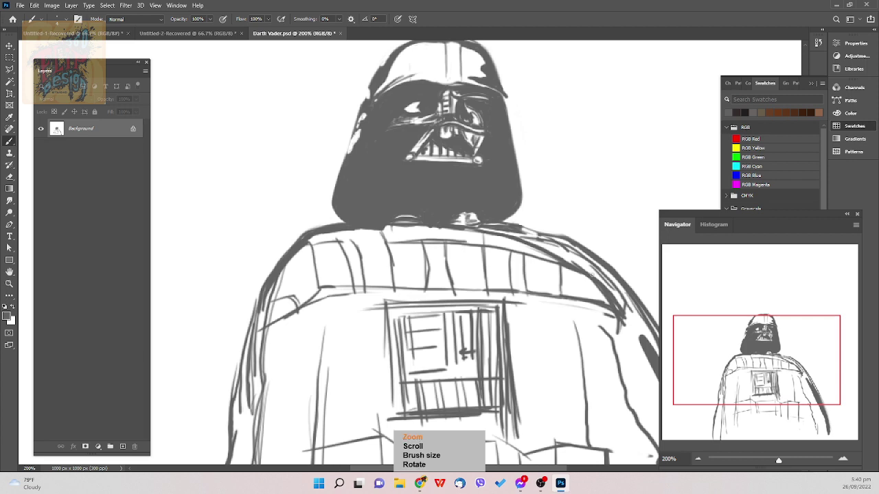
- Rotate the canvas, thicken the right shoulder's cape border with long overlapping strokes, and save the document
{"action": "scroll", "coordinate": [587, 285], "scroll_direction": "up", "scroll_amount": 10}
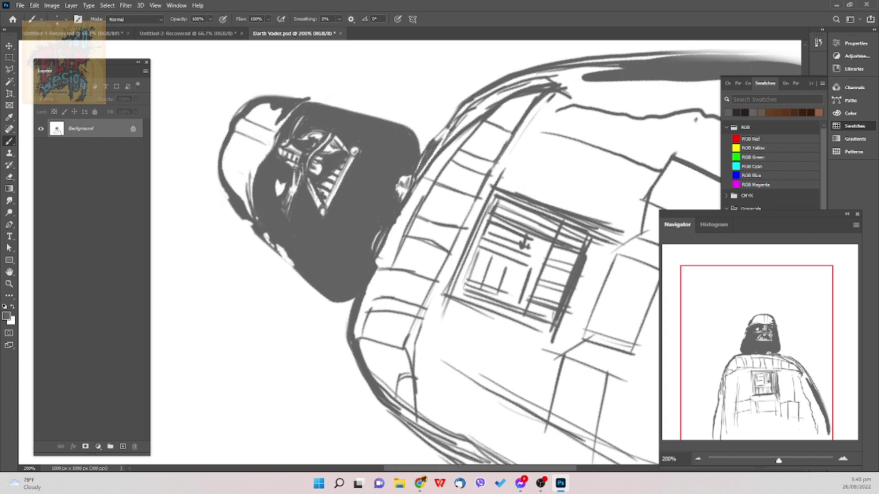
{"action": "mouse_move", "coordinate": [450, 129]}
{"action": "left_mouse_down"}
{"action": "mouse_move", "coordinate": [479, 101]}
{"action": "mouse_move", "coordinate": [549, 76]}
{"action": "left_mouse_up"}
{"action": "left_click_drag", "start_coordinate": [446, 137], "coordinate": [513, 86]}
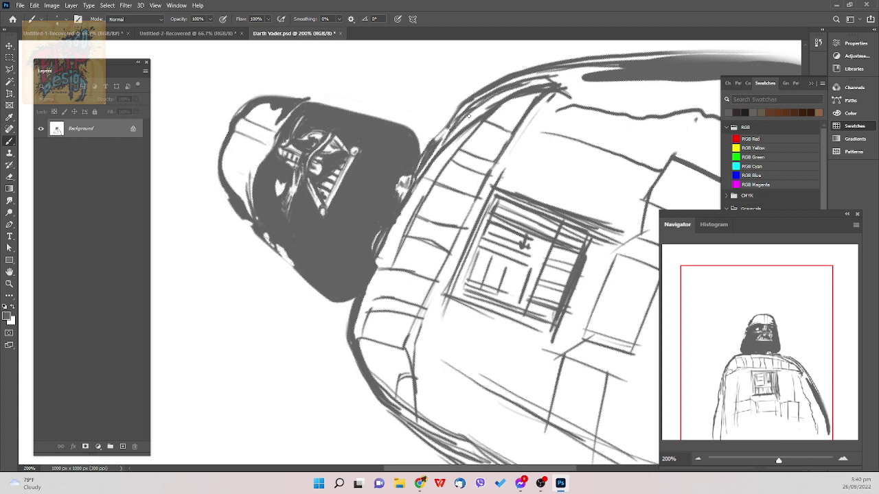
{"action": "mouse_move", "coordinate": [459, 123]}
{"action": "left_mouse_down"}
{"action": "mouse_move", "coordinate": [511, 89]}
{"action": "mouse_move", "coordinate": [571, 76]}
{"action": "left_mouse_up"}
{"action": "left_click_drag", "start_coordinate": [513, 88], "coordinate": [591, 72]}
{"action": "left_click_drag", "start_coordinate": [527, 83], "coordinate": [585, 74]}
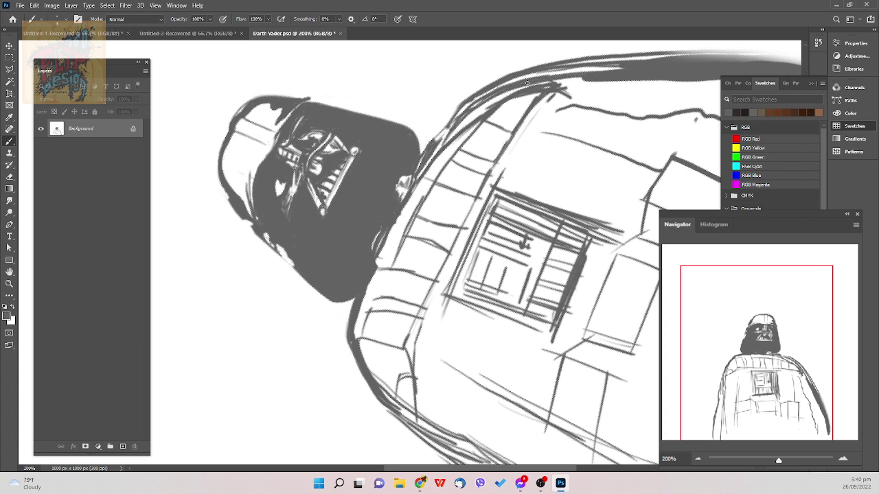
{"action": "left_click_drag", "start_coordinate": [505, 89], "coordinate": [473, 107]}
{"action": "left_click_drag", "start_coordinate": [541, 81], "coordinate": [591, 73]}
{"action": "mouse_move", "coordinate": [511, 77]}
{"action": "left_mouse_down"}
{"action": "mouse_move", "coordinate": [584, 68]}
{"action": "mouse_move", "coordinate": [574, 67]}
{"action": "left_mouse_up"}
{"action": "key", "text": "ctrl+s"}
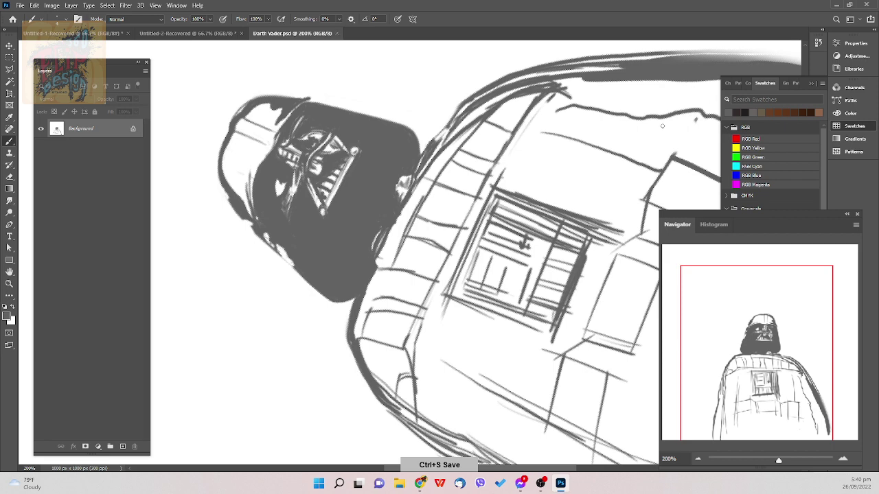
- Draw the outer contour of the cape's right edge down toward its lower end and darken the band inside it
{"action": "left_click_drag", "start_coordinate": [636, 138], "coordinate": [523, 147]}
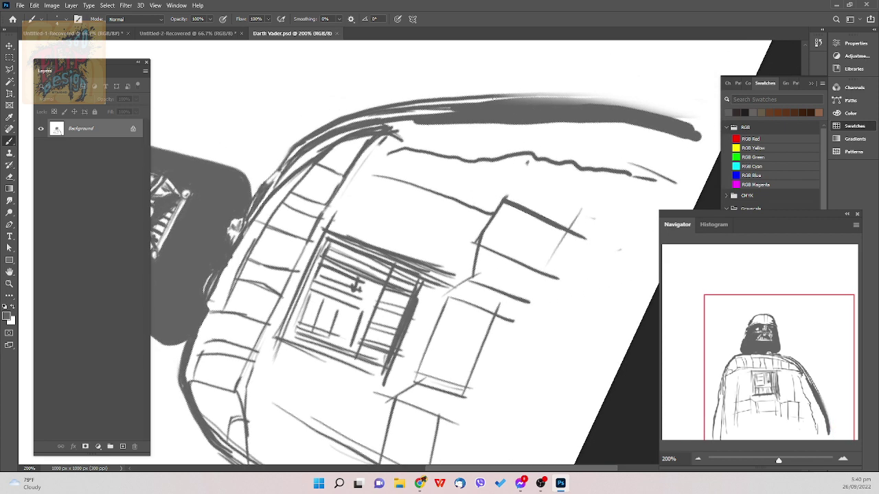
{"action": "mouse_move", "coordinate": [495, 98]}
{"action": "left_mouse_down"}
{"action": "mouse_move", "coordinate": [570, 95]}
{"action": "mouse_move", "coordinate": [538, 97]}
{"action": "mouse_move", "coordinate": [655, 114]}
{"action": "left_mouse_up"}
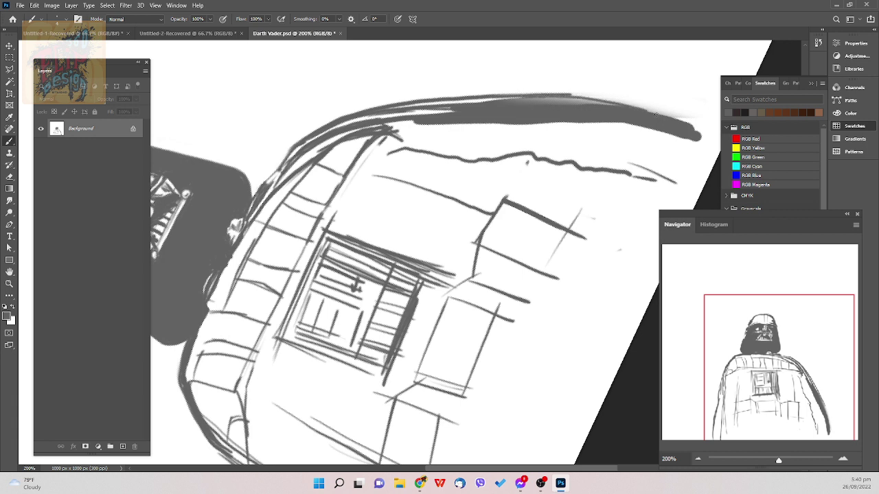
{"action": "mouse_move", "coordinate": [567, 96]}
{"action": "left_mouse_down"}
{"action": "mouse_move", "coordinate": [662, 115]}
{"action": "mouse_move", "coordinate": [568, 98]}
{"action": "mouse_move", "coordinate": [617, 103]}
{"action": "mouse_move", "coordinate": [616, 115]}
{"action": "left_mouse_up"}
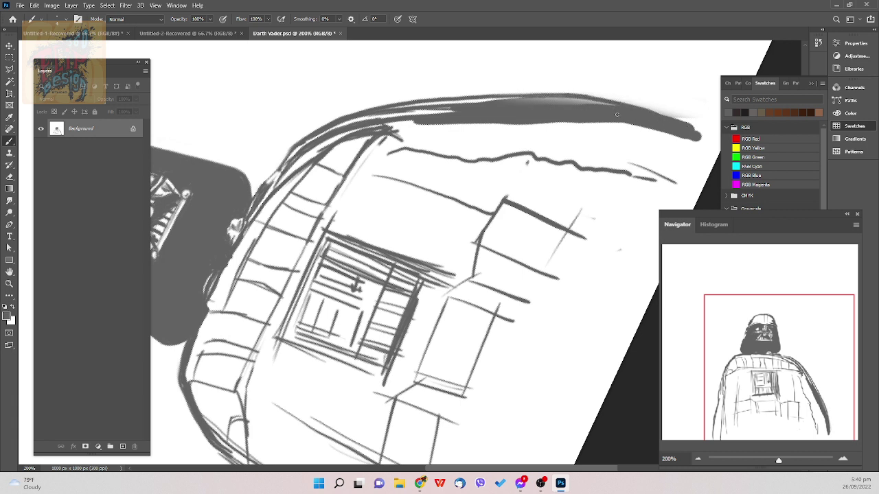
- Erase the rough overlapping lines at the collar's right tip below the cape border with a larger eraser
{"action": "key", "text": "bracketright"}
{"action": "key", "text": "bracketright"}
{"action": "key", "text": "bracketright"}
{"action": "key", "text": "bracketright"}
{"action": "key", "text": "e"}
{"action": "key", "text": "["}
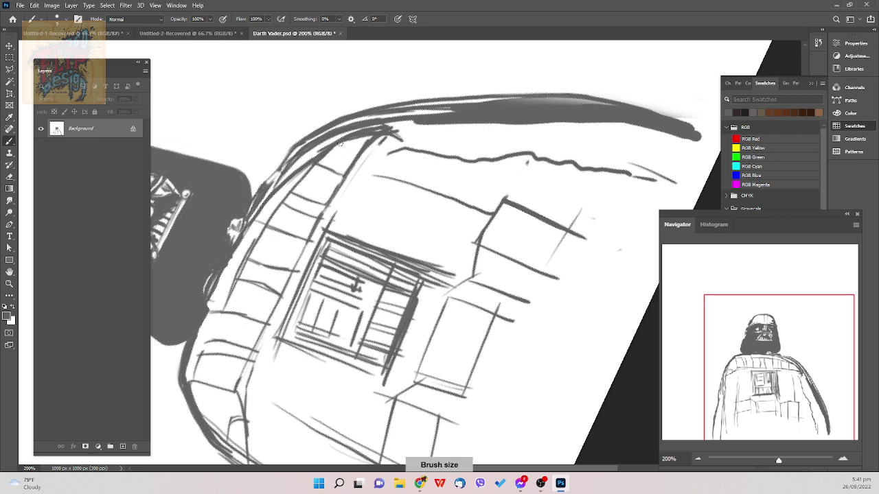
{"action": "mouse_move", "coordinate": [317, 151]}
{"action": "left_mouse_down"}
{"action": "mouse_move", "coordinate": [399, 127]}
{"action": "mouse_move", "coordinate": [366, 133]}
{"action": "mouse_move", "coordinate": [408, 137]}
{"action": "mouse_move", "coordinate": [382, 145]}
{"action": "left_mouse_up"}
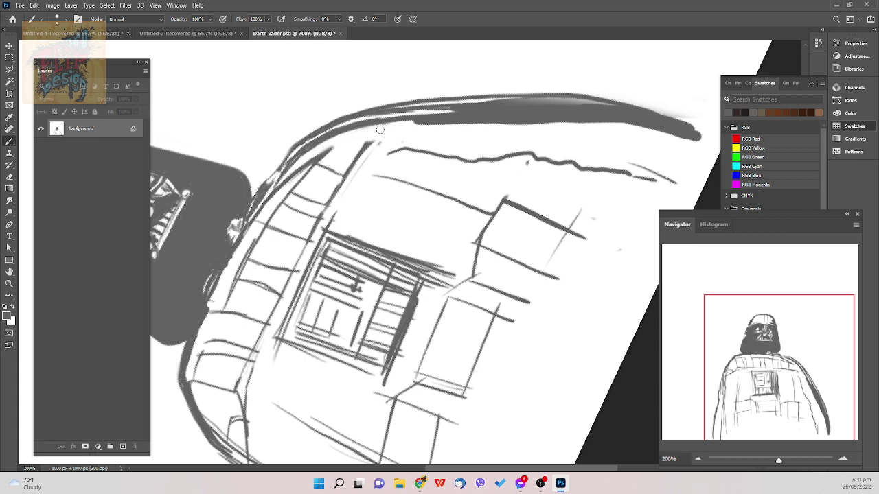
- Redraw the collar's outer curve along the right shoulder and close its tip with a short stroke
{"action": "key", "text": "bracketleft"}
{"action": "mouse_move", "coordinate": [272, 194]}
{"action": "left_mouse_down"}
{"action": "mouse_move", "coordinate": [352, 144]}
{"action": "mouse_move", "coordinate": [329, 151]}
{"action": "mouse_move", "coordinate": [388, 139]}
{"action": "left_mouse_up"}
{"action": "key", "text": "e"}
{"action": "key", "text": "b"}
{"action": "mouse_move", "coordinate": [380, 145]}
{"action": "left_mouse_down"}
{"action": "mouse_move", "coordinate": [313, 144]}
{"action": "mouse_move", "coordinate": [398, 131]}
{"action": "left_mouse_up"}
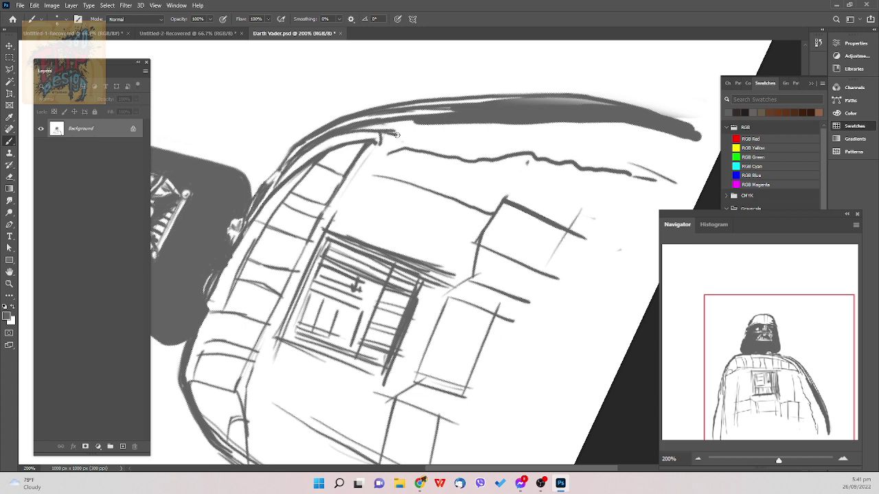
- Thicken the inner side of the cape border above the collar's right tip with overlapping strokes
{"action": "left_click_drag", "start_coordinate": [304, 155], "coordinate": [334, 138]}
{"action": "mouse_move", "coordinate": [293, 164]}
{"action": "left_mouse_down"}
{"action": "mouse_move", "coordinate": [351, 132]}
{"action": "mouse_move", "coordinate": [412, 126]}
{"action": "left_mouse_up"}
{"action": "mouse_move", "coordinate": [354, 130]}
{"action": "left_mouse_down"}
{"action": "mouse_move", "coordinate": [428, 129]}
{"action": "mouse_move", "coordinate": [416, 128]}
{"action": "left_mouse_up"}
{"action": "left_click_drag", "start_coordinate": [392, 128], "coordinate": [426, 127]}
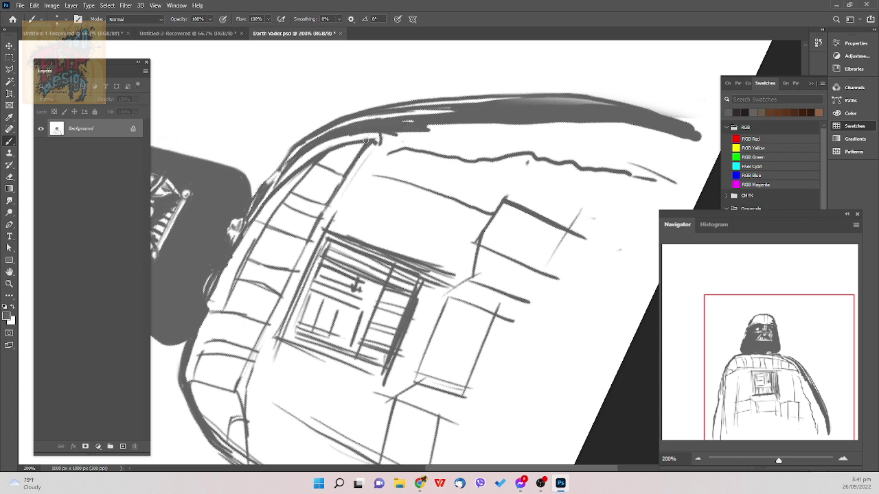
- Fill the narrow gaps between the cape border lines near the helmet using a progressively smaller brush
{"action": "key", "text": "bracketleft"}
{"action": "key", "text": "bracketleft"}
{"action": "key", "text": "bracketleft"}
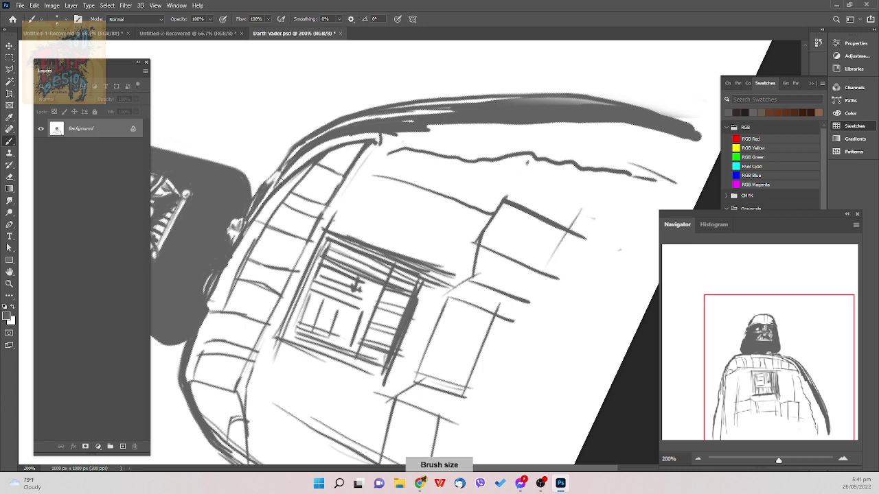
{"action": "mouse_move", "coordinate": [282, 178]}
{"action": "left_mouse_down"}
{"action": "mouse_move", "coordinate": [334, 142]}
{"action": "mouse_move", "coordinate": [288, 175]}
{"action": "mouse_move", "coordinate": [293, 167]}
{"action": "mouse_move", "coordinate": [282, 180]}
{"action": "mouse_move", "coordinate": [326, 153]}
{"action": "mouse_move", "coordinate": [271, 196]}
{"action": "mouse_move", "coordinate": [276, 178]}
{"action": "mouse_move", "coordinate": [283, 183]}
{"action": "left_mouse_up"}
{"action": "key", "text": "bracketleft"}
{"action": "key", "text": "bracketleft"}
{"action": "key", "text": "bracketleft"}
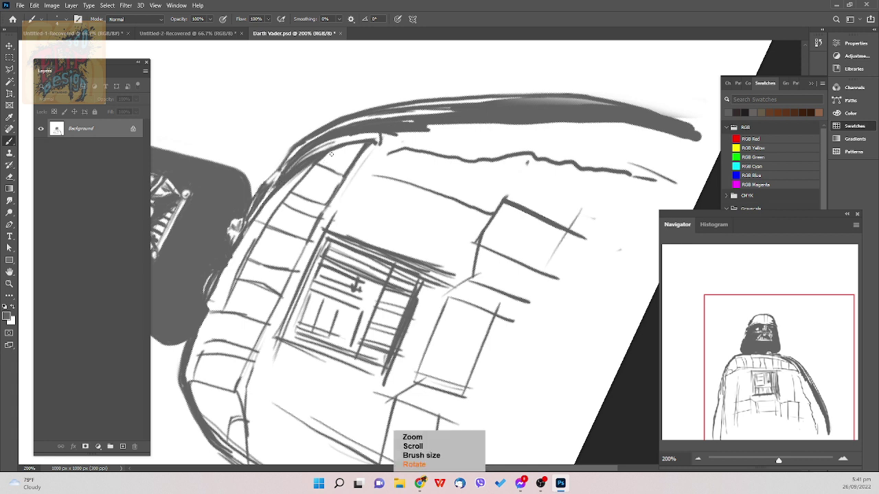
{"action": "scroll", "coordinate": [337, 150], "scroll_direction": "down", "scroll_amount": 10}
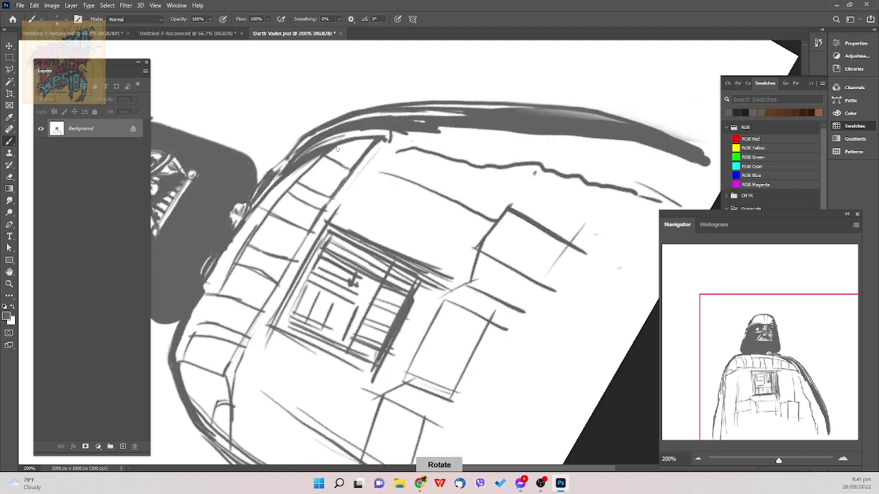
- Save the Darth Vader drawing with its latest cape border strokes
{"action": "scroll", "coordinate": [337, 149], "scroll_direction": "down", "scroll_amount": 1}
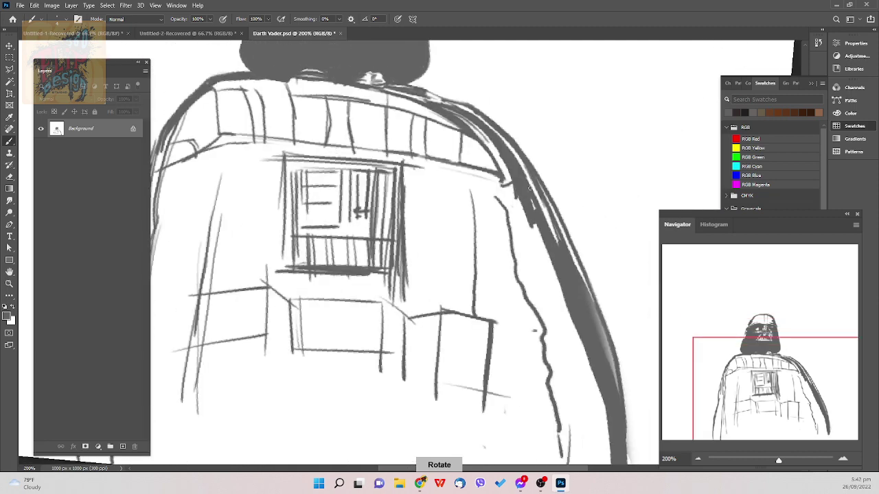
{"action": "mouse_move", "coordinate": [513, 168]}
{"action": "left_mouse_down"}
{"action": "mouse_move", "coordinate": [496, 189]}
{"action": "mouse_move", "coordinate": [519, 282]}
{"action": "mouse_move", "coordinate": [553, 288]}
{"action": "left_mouse_up"}
{"action": "scroll", "coordinate": [553, 287], "scroll_direction": "down", "scroll_amount": 2}
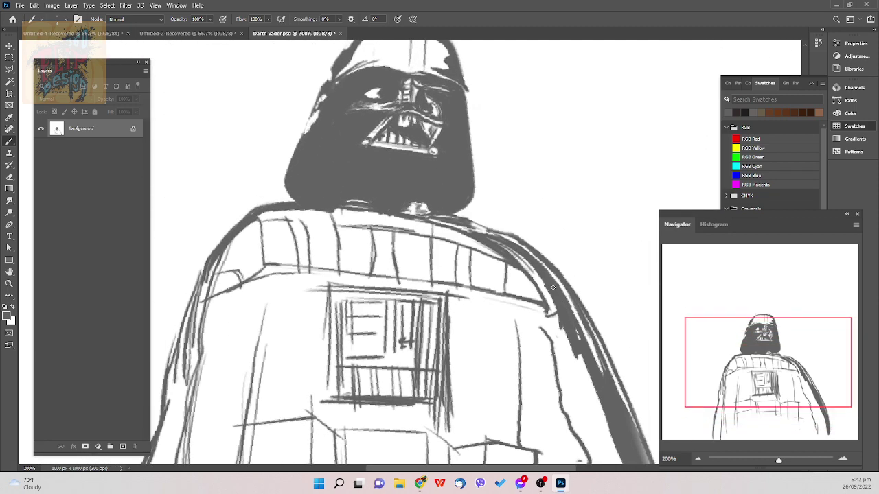
{"action": "key", "text": "ctrl+s"}
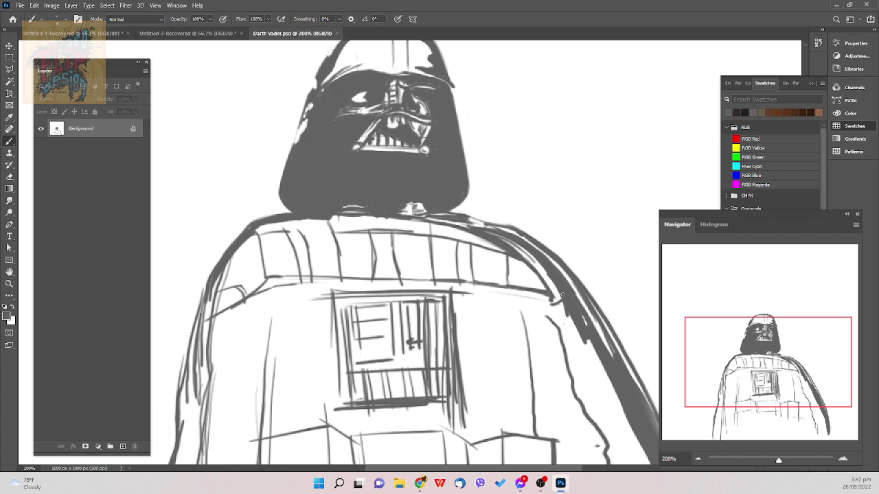
- Darken the collar's right tip where it meets the cape border with short strokes and save the drawing
{"action": "left_click", "coordinate": [562, 296]}
{"action": "left_click_drag", "start_coordinate": [559, 296], "coordinate": [558, 306]}
{"action": "right_click", "coordinate": [197, 298]}
{"action": "left_click", "coordinate": [170, 298]}
{"action": "key", "text": "ctrl+z"}
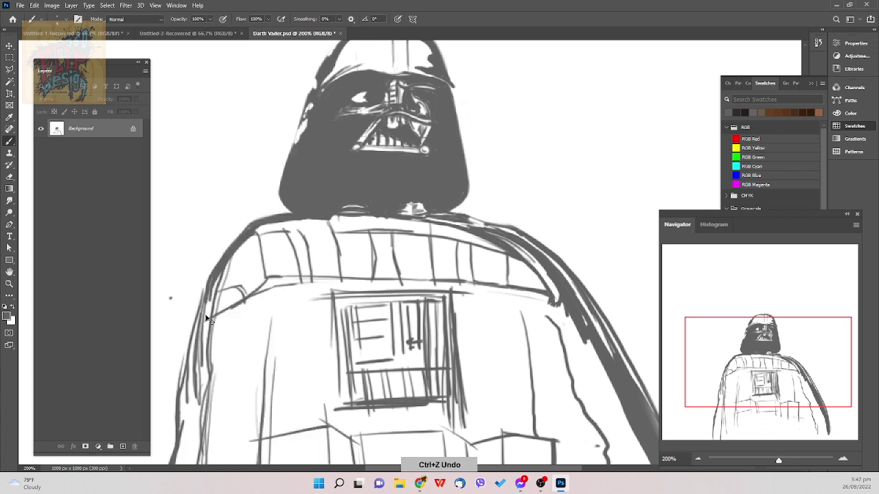
{"action": "left_click_drag", "start_coordinate": [232, 263], "coordinate": [288, 182]}
{"action": "key", "text": "ctrl+s"}
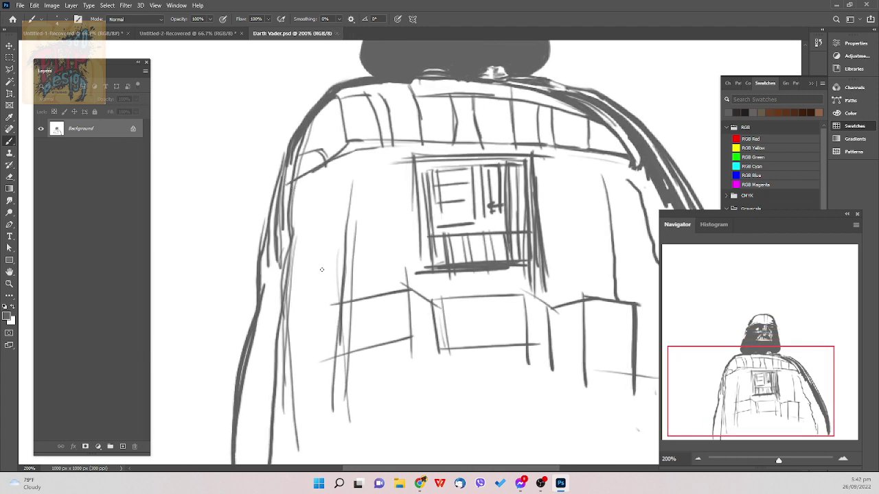
- Thicken the cape's left outer outline from the shoulder down to the lower arm with a larger brush
{"action": "key", "text": "r"}
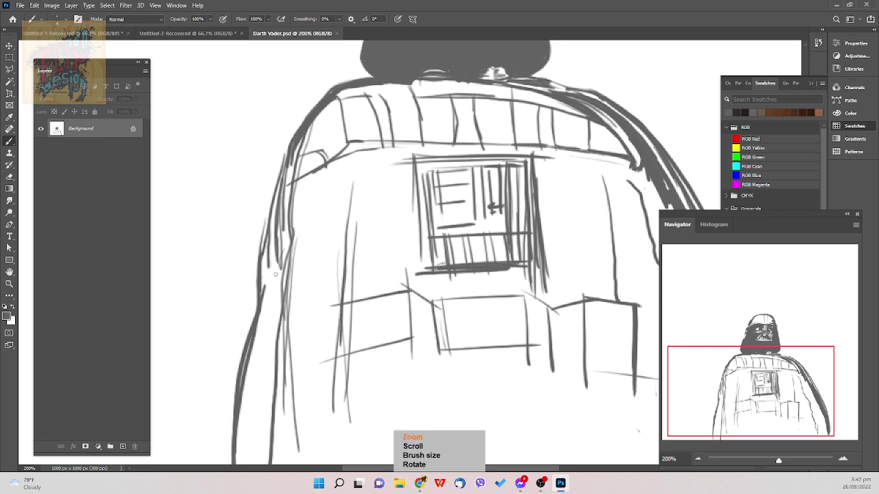
{"action": "key", "text": "]"}
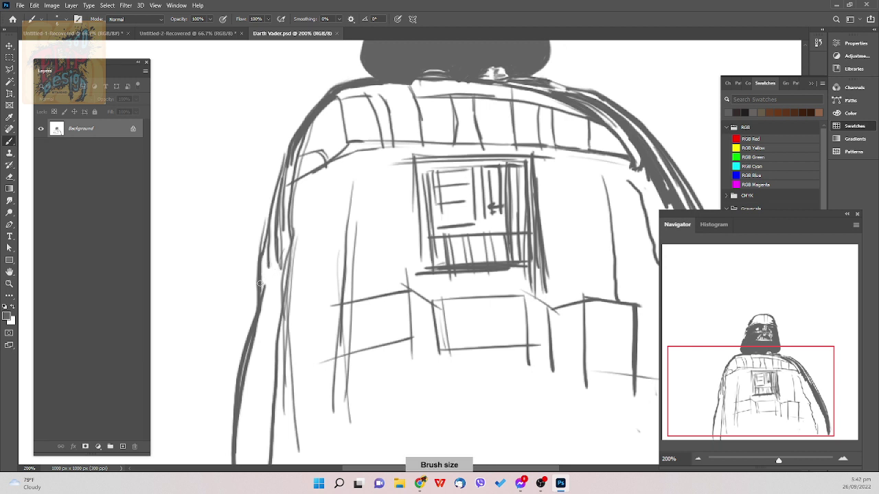
{"action": "left_click_drag", "start_coordinate": [261, 307], "coordinate": [263, 244]}
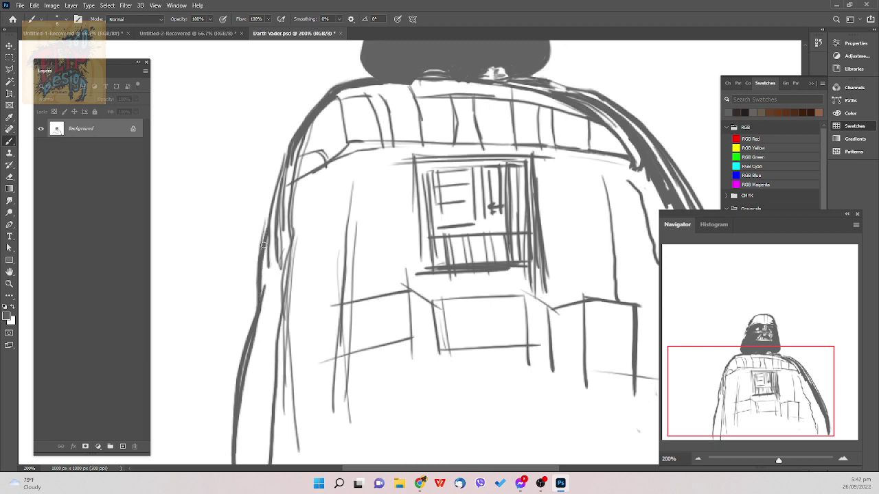
{"action": "mouse_move", "coordinate": [259, 301]}
{"action": "left_mouse_down"}
{"action": "mouse_move", "coordinate": [269, 205]}
{"action": "mouse_move", "coordinate": [296, 138]}
{"action": "left_mouse_up"}
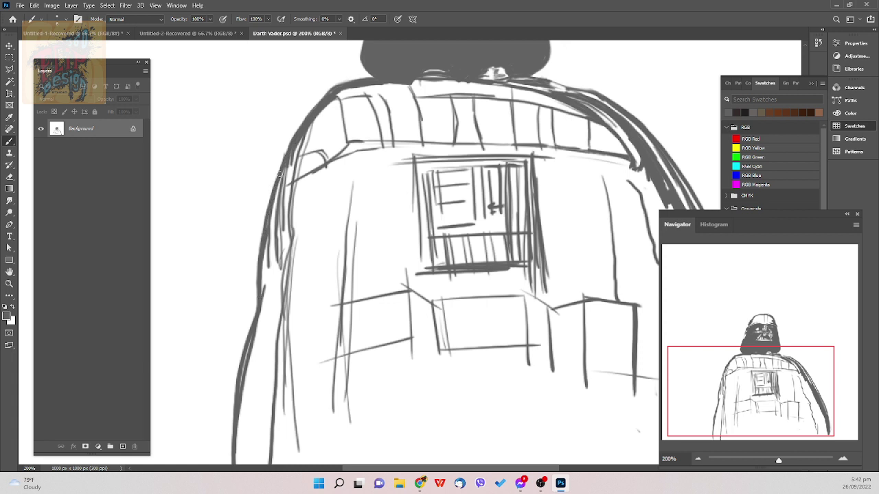
{"action": "mouse_move", "coordinate": [279, 174]}
{"action": "left_mouse_down"}
{"action": "mouse_move", "coordinate": [298, 132]}
{"action": "mouse_move", "coordinate": [266, 224]}
{"action": "mouse_move", "coordinate": [261, 303]}
{"action": "left_mouse_up"}
{"action": "left_click_drag", "start_coordinate": [257, 317], "coordinate": [237, 401]}
{"action": "left_click_drag", "start_coordinate": [249, 341], "coordinate": [239, 420]}
{"action": "left_click_drag", "start_coordinate": [243, 374], "coordinate": [240, 420]}
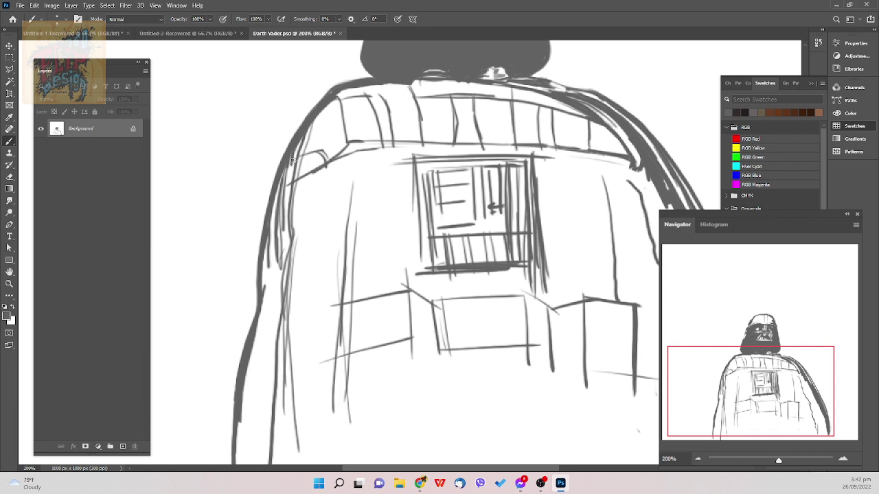
- Shorten the small curved shape at the collar's left tip and fill it solid
{"action": "key", "text": "e"}
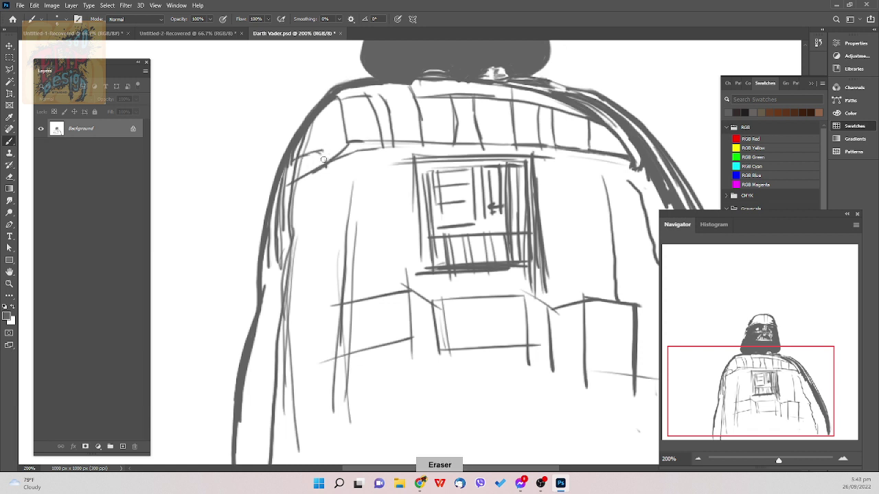
{"action": "left_click_drag", "start_coordinate": [323, 159], "coordinate": [306, 154]}
{"action": "key", "text": "b"}
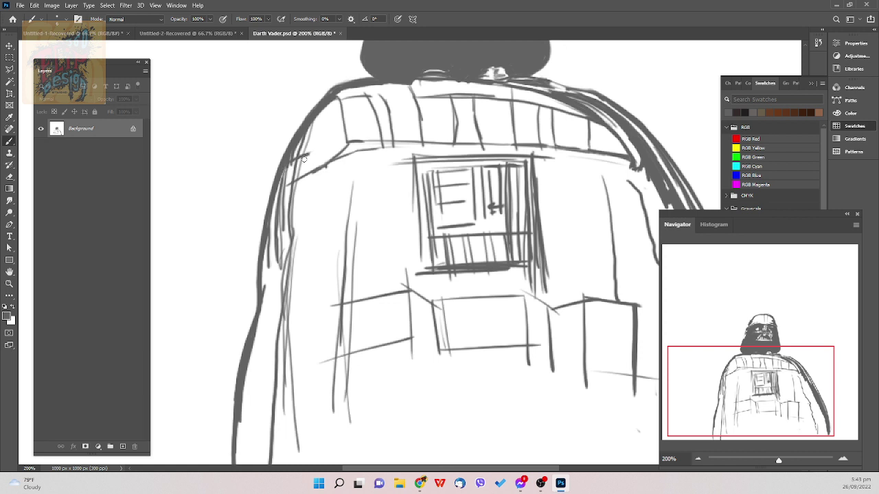
{"action": "key", "text": "e"}
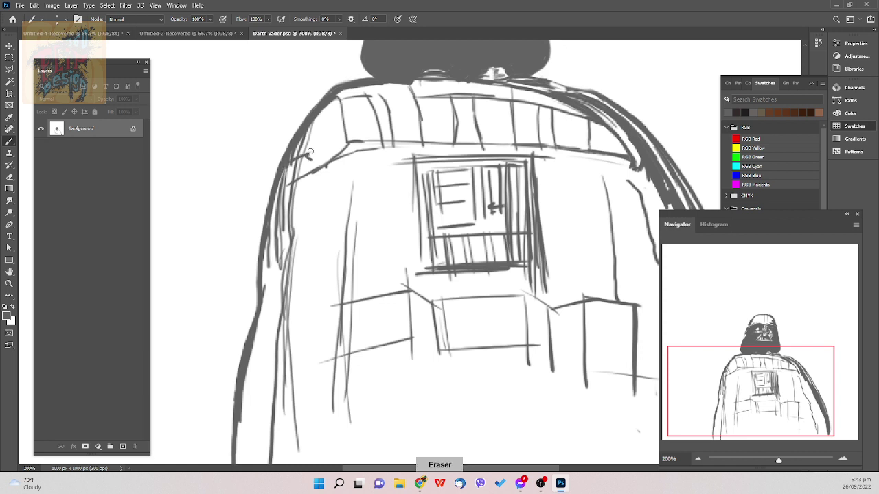
{"action": "key", "text": "p"}
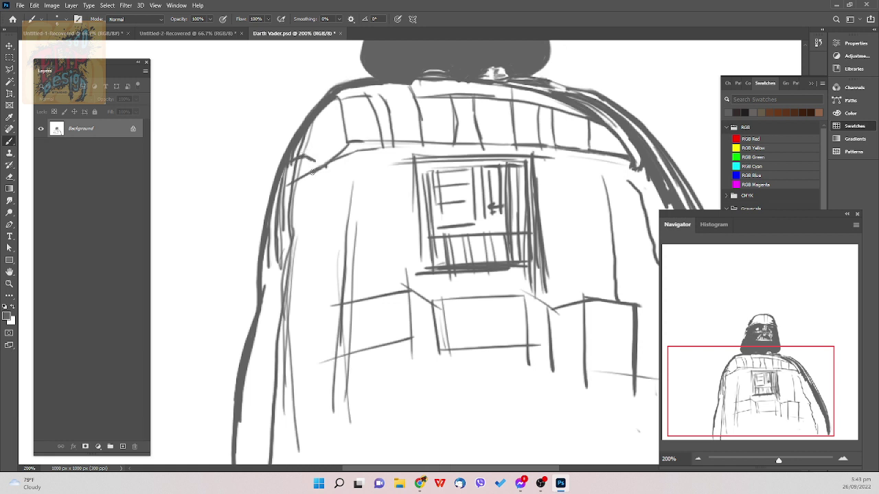
{"action": "mouse_move", "coordinate": [284, 186]}
{"action": "left_mouse_down"}
{"action": "mouse_move", "coordinate": [310, 167]}
{"action": "mouse_move", "coordinate": [297, 173]}
{"action": "left_mouse_up"}
{"action": "mouse_move", "coordinate": [311, 163]}
{"action": "left_mouse_down"}
{"action": "mouse_move", "coordinate": [283, 182]}
{"action": "mouse_move", "coordinate": [300, 167]}
{"action": "left_mouse_up"}
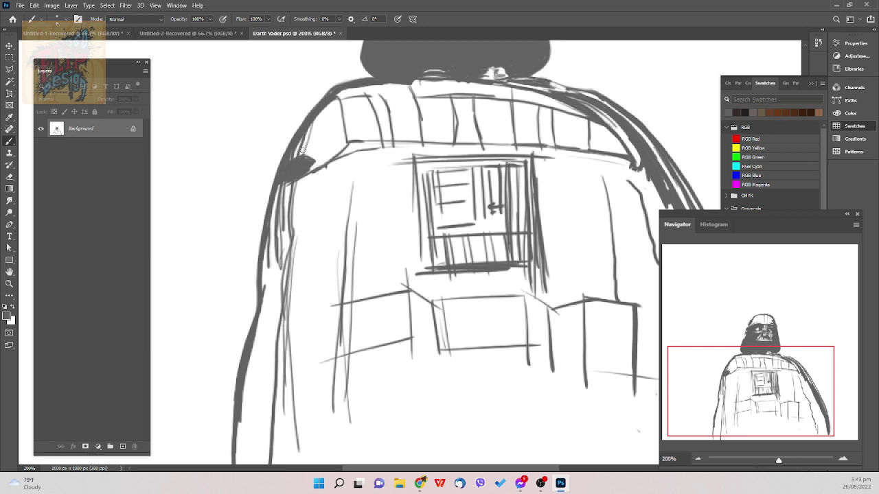
- Erase the rough inner line of the cape border above the filled left collar tip
{"action": "key", "text": "e"}
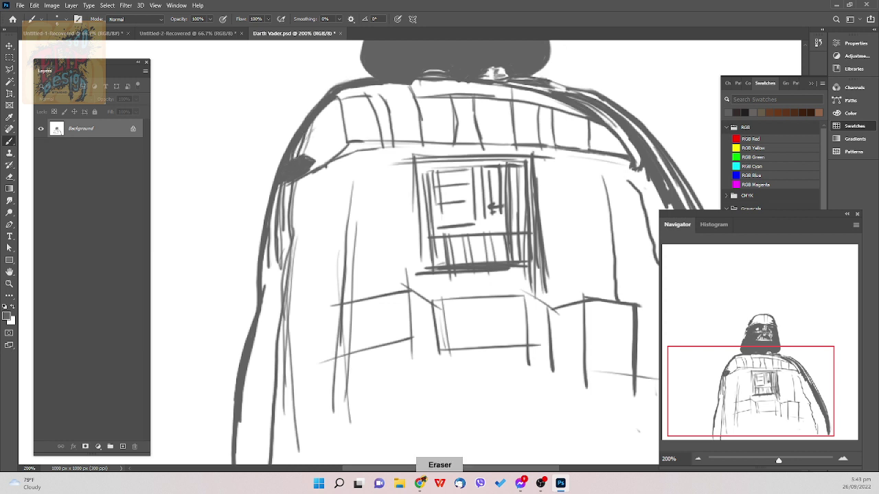
{"action": "left_click_drag", "start_coordinate": [299, 152], "coordinate": [319, 124]}
{"action": "key", "text": "b"}
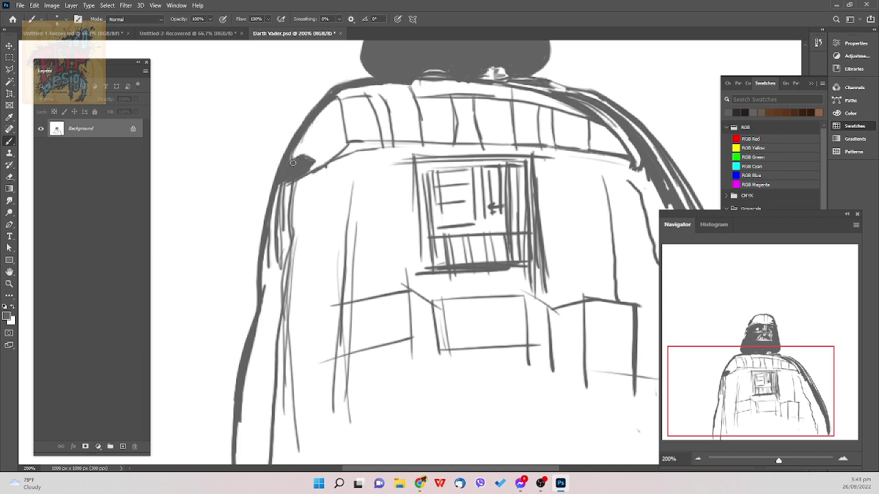
- Thicken the cape border from the left collar tip over the shoulder and along the top toward the helmet
{"action": "left_click_drag", "start_coordinate": [293, 163], "coordinate": [313, 127]}
{"action": "mouse_move", "coordinate": [310, 128]}
{"action": "left_mouse_down"}
{"action": "mouse_move", "coordinate": [343, 101]}
{"action": "mouse_move", "coordinate": [316, 119]}
{"action": "mouse_move", "coordinate": [295, 152]}
{"action": "mouse_move", "coordinate": [302, 133]}
{"action": "mouse_move", "coordinate": [300, 146]}
{"action": "mouse_move", "coordinate": [342, 99]}
{"action": "left_mouse_up"}
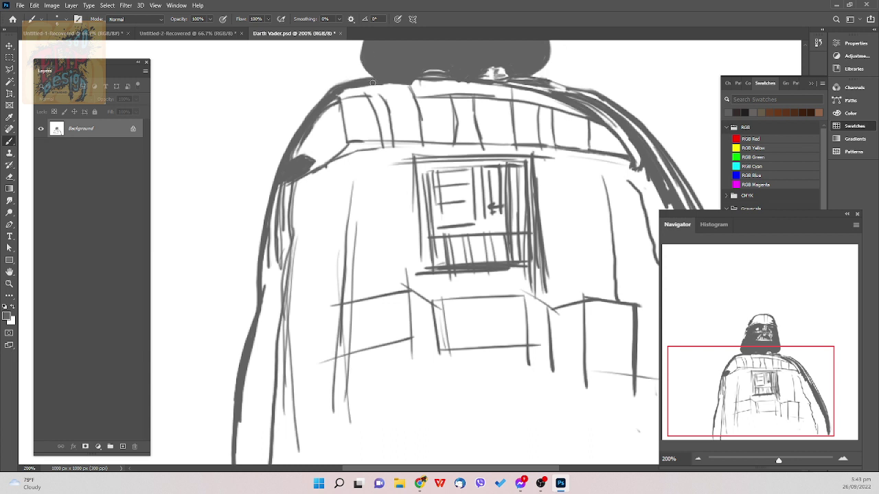
{"action": "mouse_move", "coordinate": [337, 100]}
{"action": "left_mouse_down"}
{"action": "mouse_move", "coordinate": [391, 98]}
{"action": "mouse_move", "coordinate": [346, 98]}
{"action": "mouse_move", "coordinate": [356, 89]}
{"action": "mouse_move", "coordinate": [334, 96]}
{"action": "mouse_move", "coordinate": [360, 87]}
{"action": "mouse_move", "coordinate": [337, 95]}
{"action": "mouse_move", "coordinate": [408, 89]}
{"action": "mouse_move", "coordinate": [342, 94]}
{"action": "mouse_move", "coordinate": [406, 89]}
{"action": "left_mouse_up"}
{"action": "key", "text": "e"}
{"action": "key", "text": "b"}
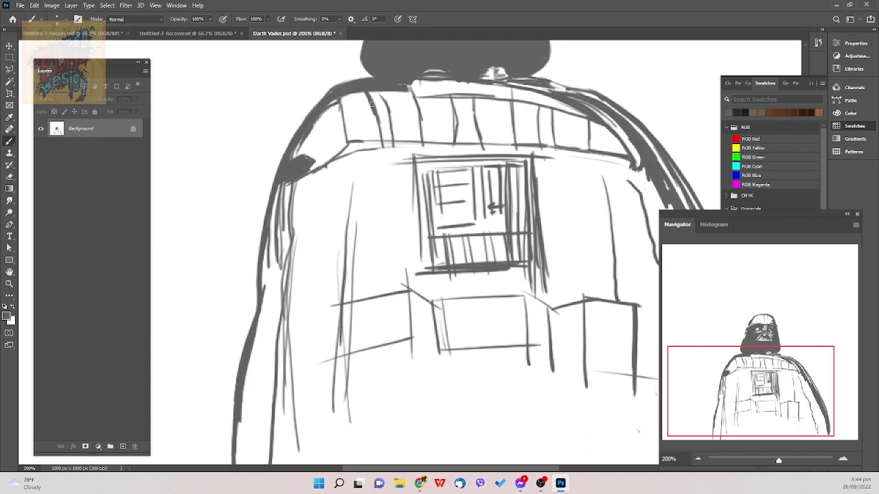
- Lighten and redraw the collar's second divider from the left, and thicken the lower collar edge beneath it
{"action": "key", "text": "e"}
{"action": "left_click_drag", "start_coordinate": [371, 98], "coordinate": [381, 137]}
{"action": "key", "text": "b"}
{"action": "left_click_drag", "start_coordinate": [372, 102], "coordinate": [379, 139]}
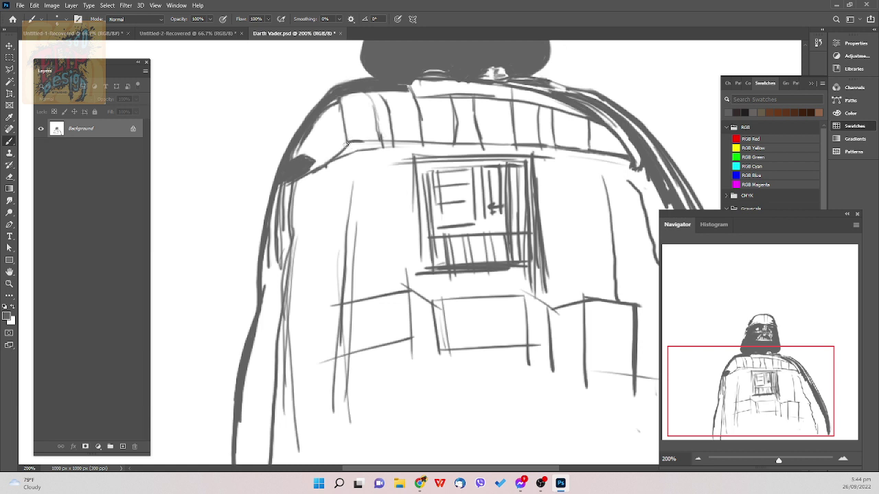
{"action": "left_click_drag", "start_coordinate": [349, 141], "coordinate": [392, 142]}
{"action": "left_click_drag", "start_coordinate": [380, 140], "coordinate": [392, 142]}
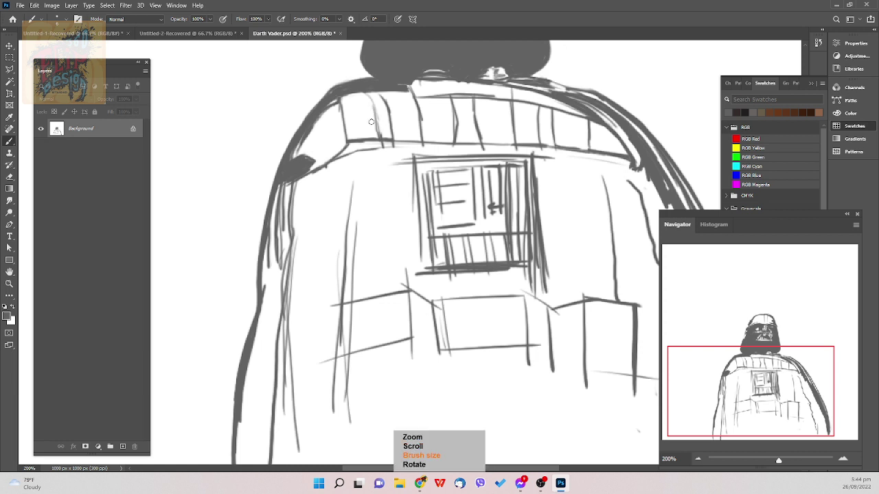
- Darken the upper end of the second collar divider where it meets the top border, adjusting the brush size
{"action": "key", "text": "["}
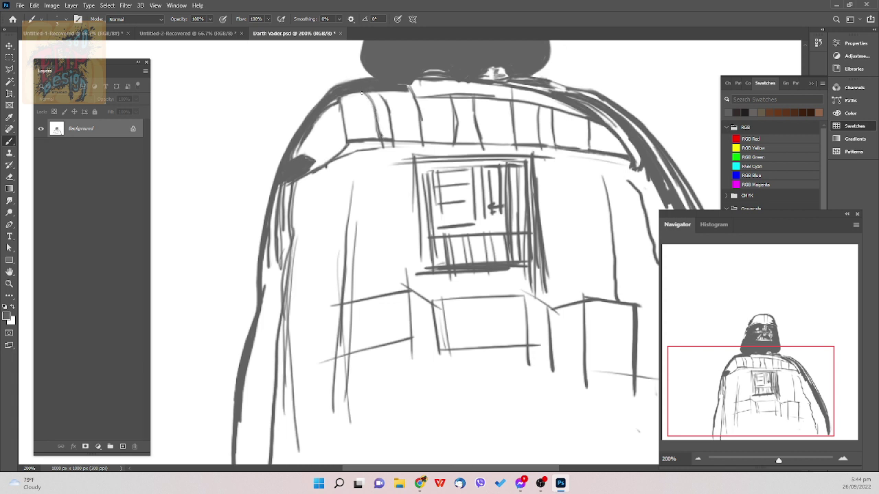
{"action": "left_click_drag", "start_coordinate": [364, 90], "coordinate": [369, 99]}
{"action": "key", "text": "]"}
{"action": "left_click_drag", "start_coordinate": [361, 94], "coordinate": [369, 105]}
- Draw a thin curved fold line across the collar panel between the first two left dividers, replacing the first attempt
{"action": "left_click_drag", "start_coordinate": [341, 109], "coordinate": [381, 137]}
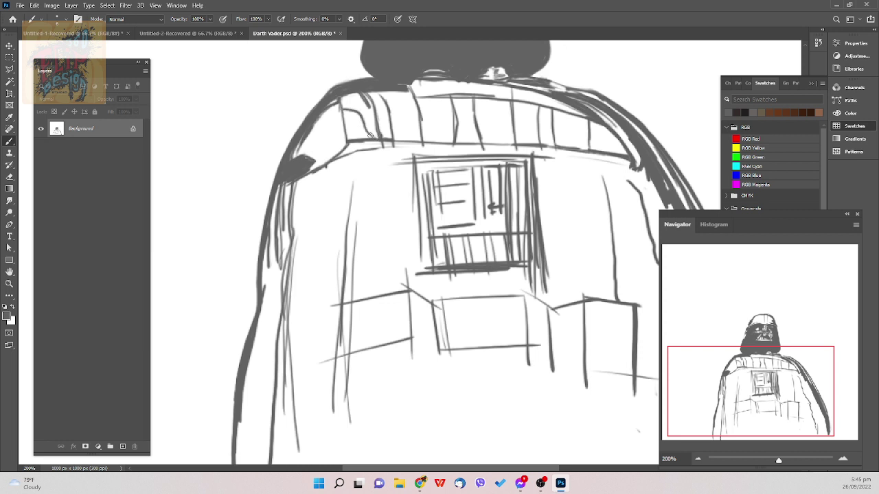
{"action": "key", "text": "ctrl+z"}
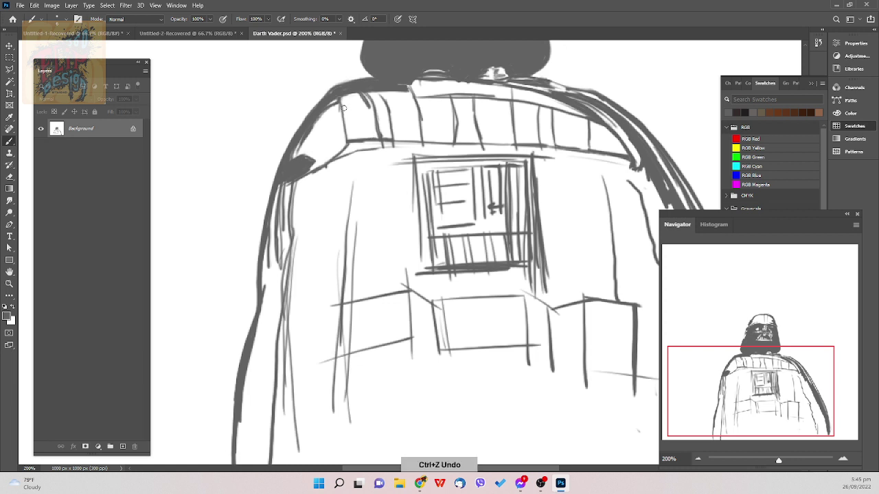
{"action": "mouse_move", "coordinate": [343, 108]}
{"action": "left_mouse_down"}
{"action": "mouse_move", "coordinate": [381, 134]}
{"action": "mouse_move", "coordinate": [372, 134]}
{"action": "left_mouse_up"}
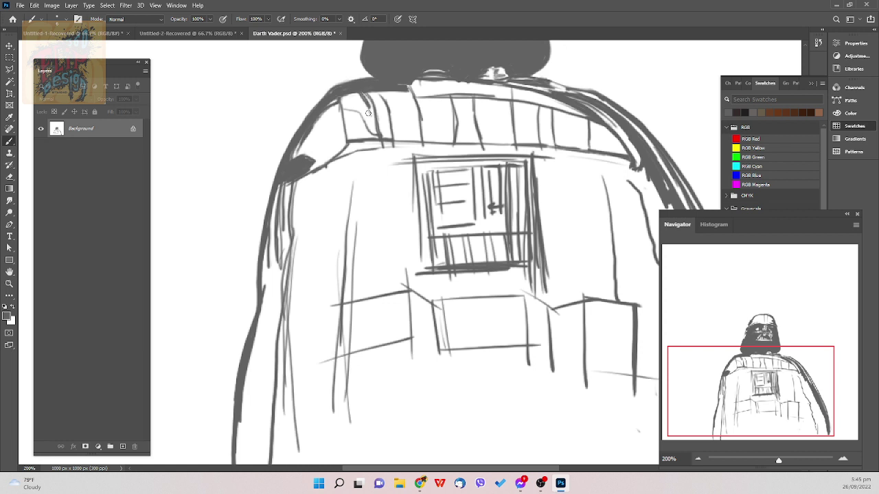
- Darken the collar's first left divider from the cape border down toward the lower edge, adjusting the brush size
{"action": "key", "text": "bracketright"}
{"action": "key", "text": "bracketright"}
{"action": "left_click_drag", "start_coordinate": [340, 99], "coordinate": [342, 110]}
{"action": "key", "text": "bracketleft"}
{"action": "key", "text": "bracketleft"}
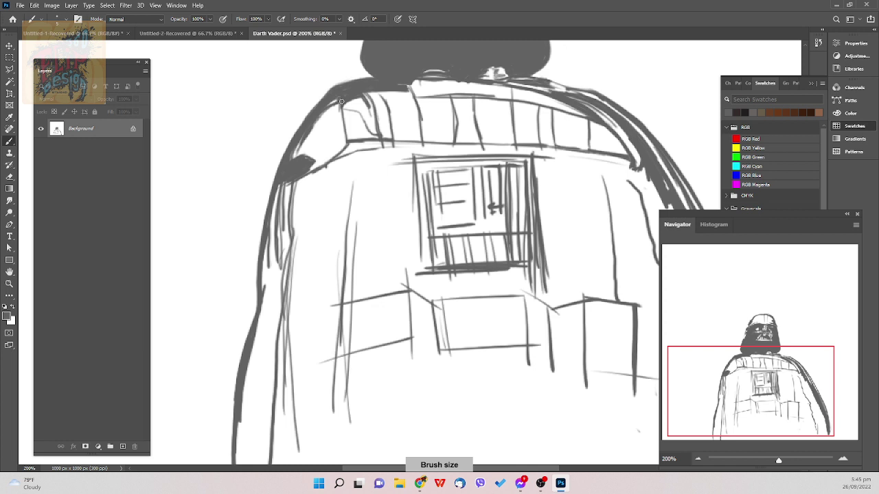
{"action": "key", "text": "bracketright"}
{"action": "key", "text": "bracketright"}
{"action": "left_click_drag", "start_coordinate": [342, 101], "coordinate": [347, 131]}
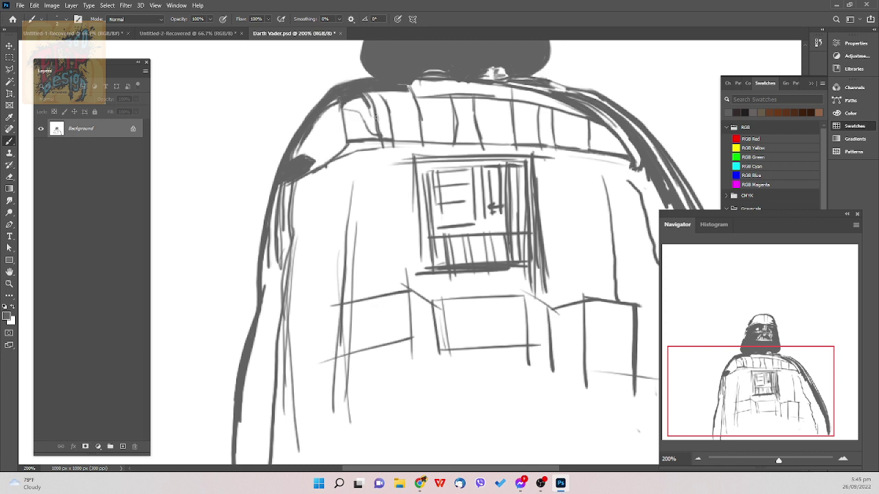
- Try to fill the narrow gap between the second and third collar dividers with a larger brush
{"action": "key", "text": "bracketright"}
{"action": "key", "text": "bracketright"}
{"action": "key", "text": "bracketright"}
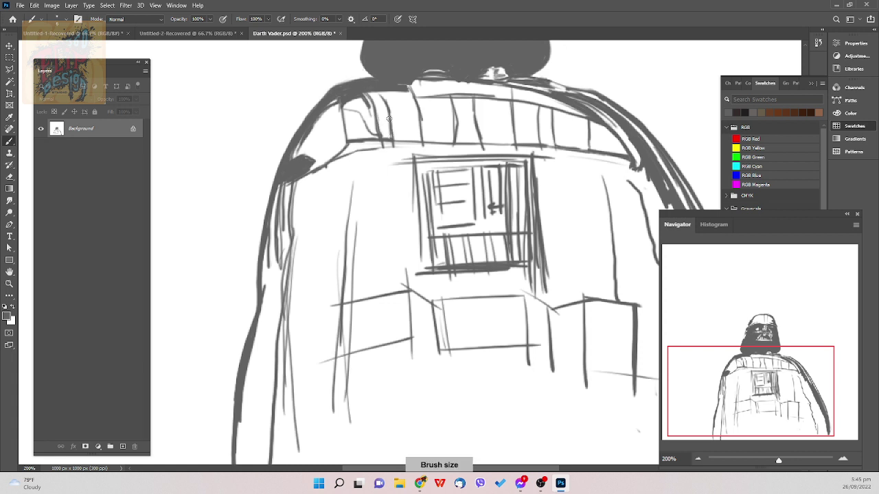
{"action": "mouse_move", "coordinate": [388, 118]}
{"action": "left_mouse_down"}
{"action": "mouse_move", "coordinate": [391, 138]}
{"action": "mouse_move", "coordinate": [382, 136]}
{"action": "mouse_move", "coordinate": [387, 128]}
{"action": "left_mouse_up"}
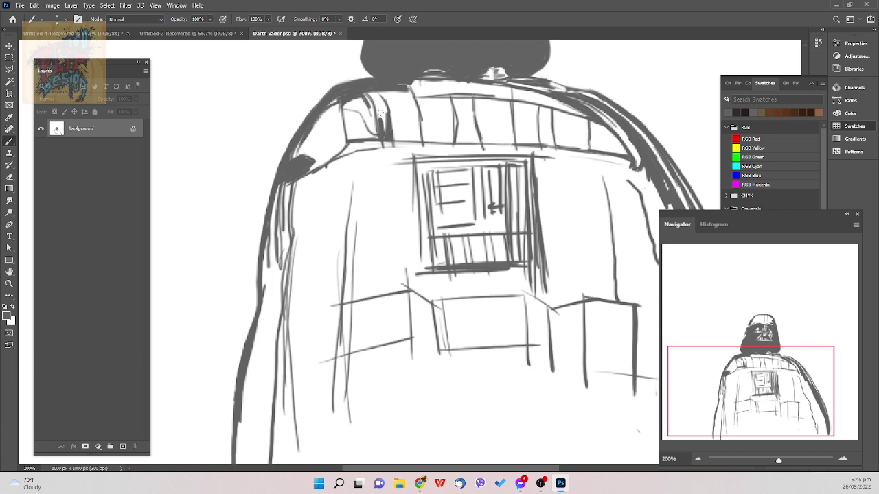
{"action": "key", "text": "ctrl+z"}
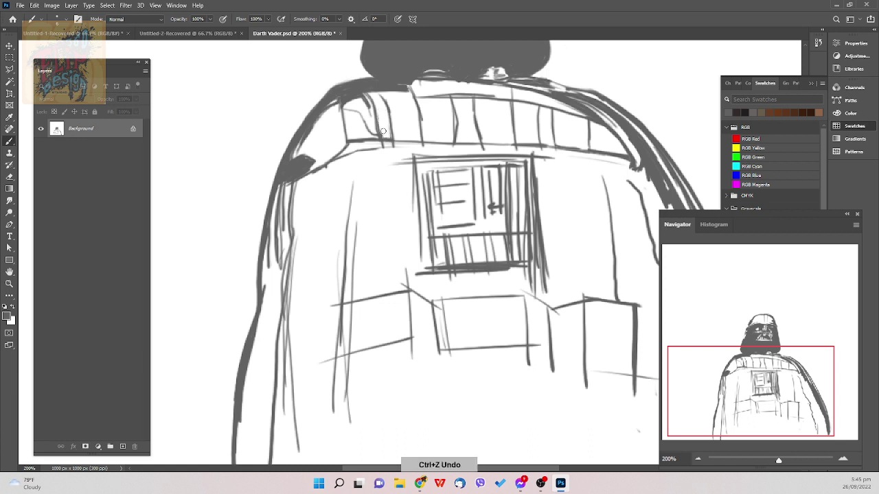
- Clean up and thicken the lower collar edge from the first left divider to the third one
{"action": "key", "text": "e"}
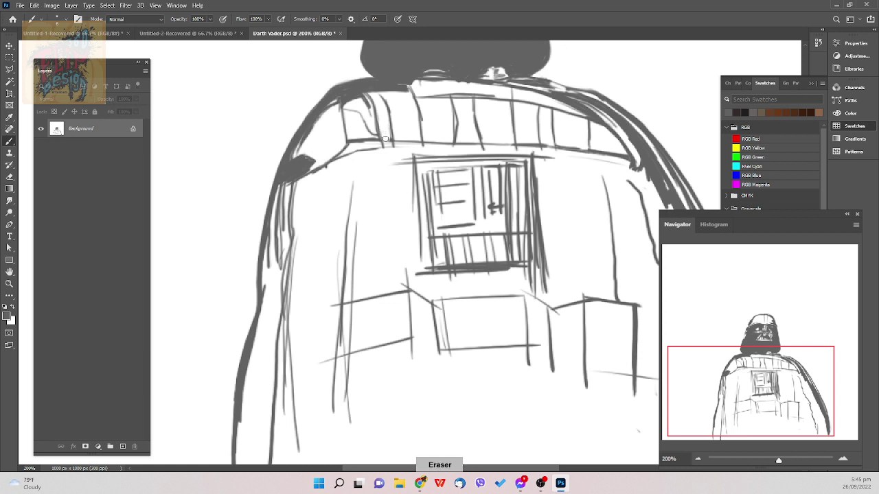
{"action": "key", "text": "b"}
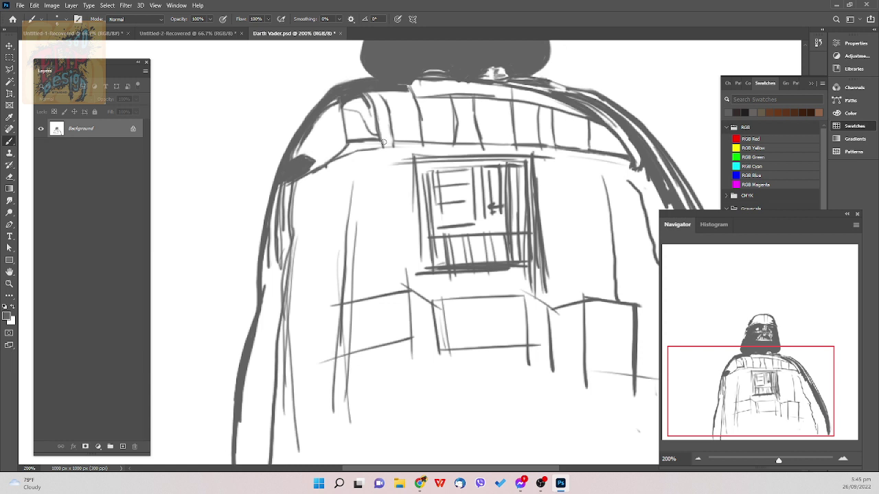
{"action": "key", "text": "bracketleft"}
{"action": "key", "text": "bracketleft"}
{"action": "key", "text": "bracketleft"}
{"action": "key", "text": "]"}
{"action": "key", "text": "]"}
{"action": "left_click_drag", "start_coordinate": [350, 145], "coordinate": [379, 145]}
{"action": "left_click", "coordinate": [387, 141]}
- Fill the narrow gap between the second and third collar dividers solid dark up into the cape border, and save the drawing
{"action": "mouse_move", "coordinate": [374, 90]}
{"action": "left_mouse_down"}
{"action": "mouse_move", "coordinate": [389, 128]}
{"action": "mouse_move", "coordinate": [377, 97]}
{"action": "left_mouse_up"}
{"action": "left_click_drag", "start_coordinate": [366, 89], "coordinate": [379, 111]}
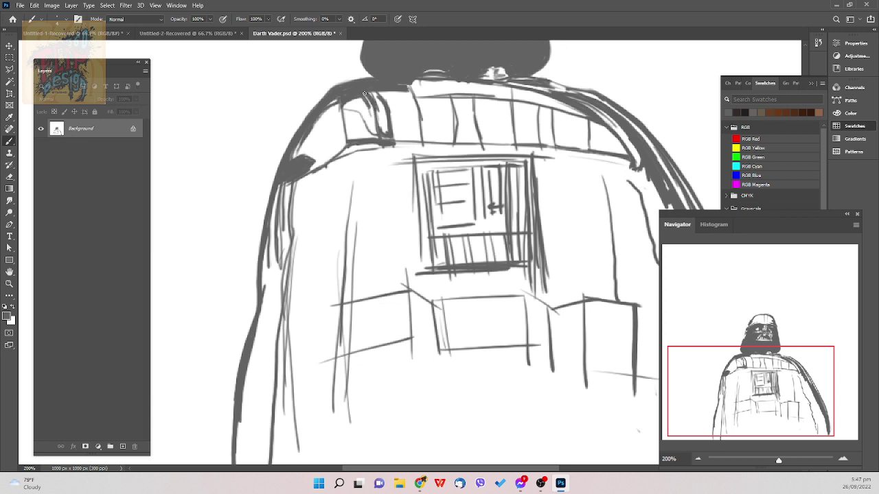
{"action": "left_click_drag", "start_coordinate": [364, 92], "coordinate": [382, 127]}
{"action": "key", "text": "]"}
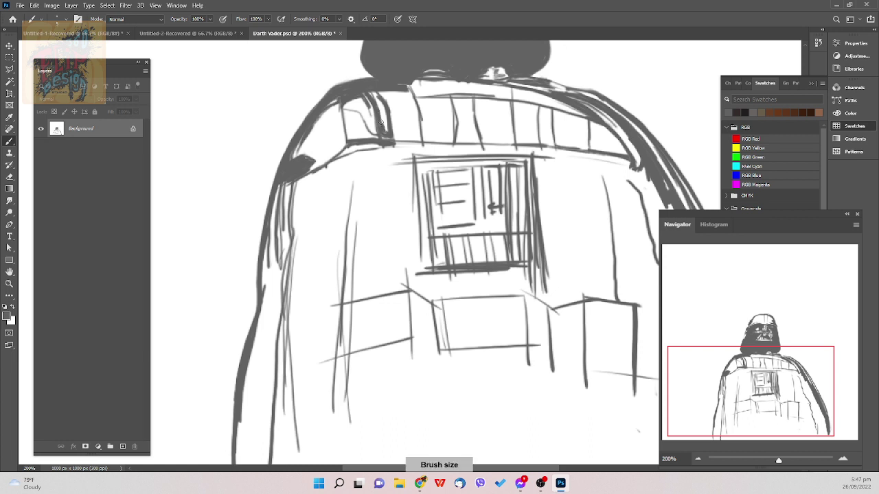
{"action": "key", "text": "bracketright"}
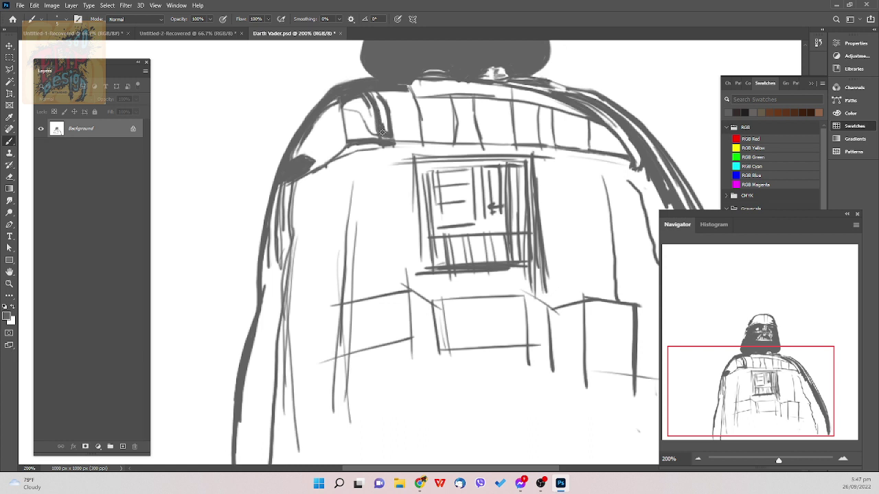
{"action": "mouse_move", "coordinate": [382, 132]}
{"action": "left_mouse_down"}
{"action": "mouse_move", "coordinate": [380, 107]}
{"action": "mouse_move", "coordinate": [385, 118]}
{"action": "mouse_move", "coordinate": [370, 93]}
{"action": "mouse_move", "coordinate": [375, 99]}
{"action": "left_mouse_up"}
{"action": "left_click_drag", "start_coordinate": [341, 94], "coordinate": [378, 82]}
{"action": "key", "text": "ctrl+s"}
- Thicken the collar's fourth divider from the cape border down toward the lower collar edge, replacing the first misplaced stroke
{"action": "left_click_drag", "start_coordinate": [402, 107], "coordinate": [412, 141]}
{"action": "key", "text": "ctrl+z"}
{"action": "left_click", "coordinate": [409, 91]}
{"action": "left_click_drag", "start_coordinate": [410, 90], "coordinate": [422, 142]}
- Darken the lower collar edge between the fourth and fifth dividers and thicken the fifth divider with a smaller brush
{"action": "key", "text": "bracketleft"}
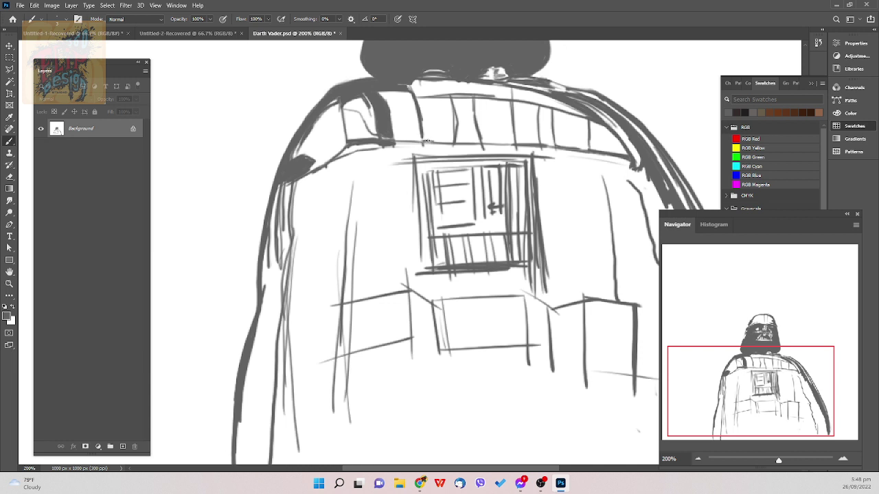
{"action": "mouse_move", "coordinate": [436, 141]}
{"action": "left_mouse_down"}
{"action": "mouse_move", "coordinate": [445, 142]}
{"action": "mouse_move", "coordinate": [435, 142]}
{"action": "left_mouse_up"}
{"action": "mouse_move", "coordinate": [447, 139]}
{"action": "left_mouse_down"}
{"action": "mouse_move", "coordinate": [427, 137]}
{"action": "mouse_move", "coordinate": [438, 140]}
{"action": "left_mouse_up"}
{"action": "mouse_move", "coordinate": [447, 95]}
{"action": "left_mouse_down"}
{"action": "mouse_move", "coordinate": [452, 138]}
{"action": "mouse_move", "coordinate": [451, 117]}
{"action": "left_mouse_up"}
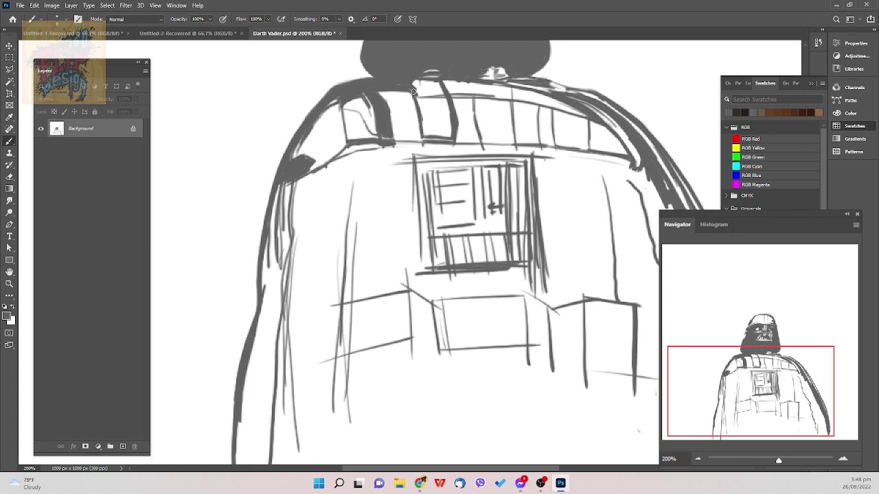
- Fill the collar panel between the fourth and fifth dividers solid dark up to the cape border
{"action": "mouse_move", "coordinate": [413, 88]}
{"action": "left_mouse_down"}
{"action": "mouse_move", "coordinate": [426, 136]}
{"action": "mouse_move", "coordinate": [429, 127]}
{"action": "mouse_move", "coordinate": [425, 135]}
{"action": "mouse_move", "coordinate": [455, 134]}
{"action": "mouse_move", "coordinate": [425, 135]}
{"action": "mouse_move", "coordinate": [446, 132]}
{"action": "mouse_move", "coordinate": [443, 115]}
{"action": "mouse_move", "coordinate": [429, 132]}
{"action": "left_mouse_up"}
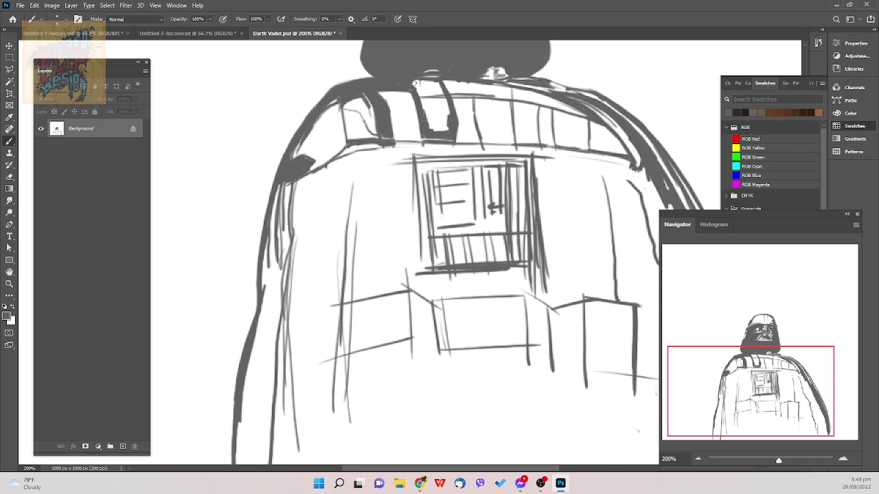
{"action": "left_click_drag", "start_coordinate": [413, 83], "coordinate": [417, 83]}
{"action": "mouse_move", "coordinate": [415, 91]}
{"action": "left_mouse_down"}
{"action": "mouse_move", "coordinate": [422, 104]}
{"action": "mouse_move", "coordinate": [428, 82]}
{"action": "mouse_move", "coordinate": [418, 91]}
{"action": "mouse_move", "coordinate": [437, 82]}
{"action": "left_mouse_up"}
{"action": "mouse_move", "coordinate": [439, 85]}
{"action": "left_mouse_down"}
{"action": "mouse_move", "coordinate": [442, 133]}
{"action": "mouse_move", "coordinate": [449, 125]}
{"action": "mouse_move", "coordinate": [431, 131]}
{"action": "mouse_move", "coordinate": [443, 103]}
{"action": "mouse_move", "coordinate": [439, 127]}
{"action": "mouse_move", "coordinate": [437, 98]}
{"action": "mouse_move", "coordinate": [431, 124]}
{"action": "mouse_move", "coordinate": [434, 96]}
{"action": "mouse_move", "coordinate": [433, 109]}
{"action": "mouse_move", "coordinate": [425, 90]}
{"action": "mouse_move", "coordinate": [430, 112]}
{"action": "mouse_move", "coordinate": [434, 84]}
{"action": "mouse_move", "coordinate": [436, 98]}
{"action": "mouse_move", "coordinate": [426, 104]}
{"action": "mouse_move", "coordinate": [439, 94]}
{"action": "mouse_move", "coordinate": [444, 102]}
{"action": "left_mouse_up"}
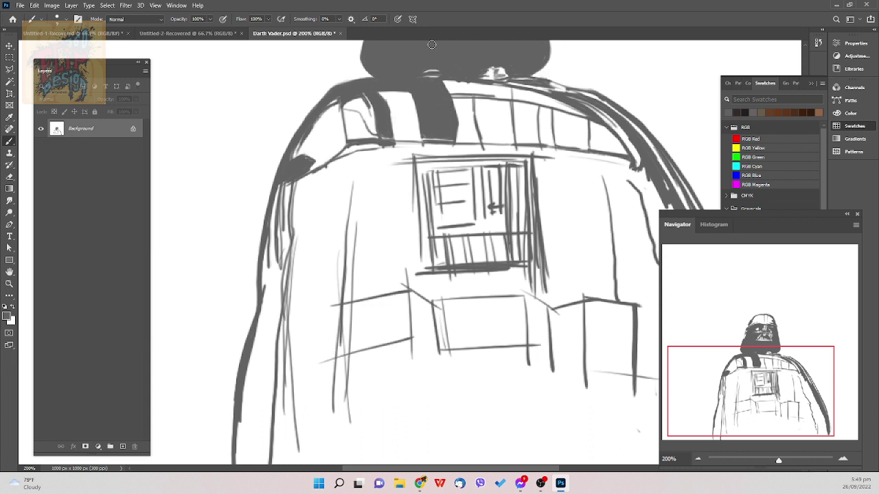
- Erase a small highlight near the top of the newly darkened collar panel and save the drawing
{"action": "key", "text": "e"}
{"action": "key", "text": "b"}
{"action": "key", "text": "bracketleft"}
{"action": "key", "text": "bracketleft"}
{"action": "key", "text": "bracketleft"}
{"action": "key", "text": "ctrl+s"}
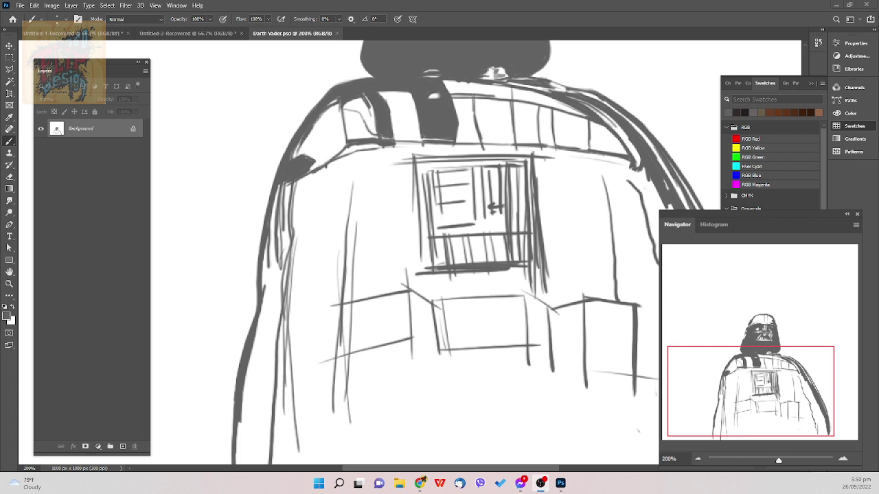
- Examine the whole figure's size and placement on the canvas
{"action": "key", "text": "alt+Tab"}
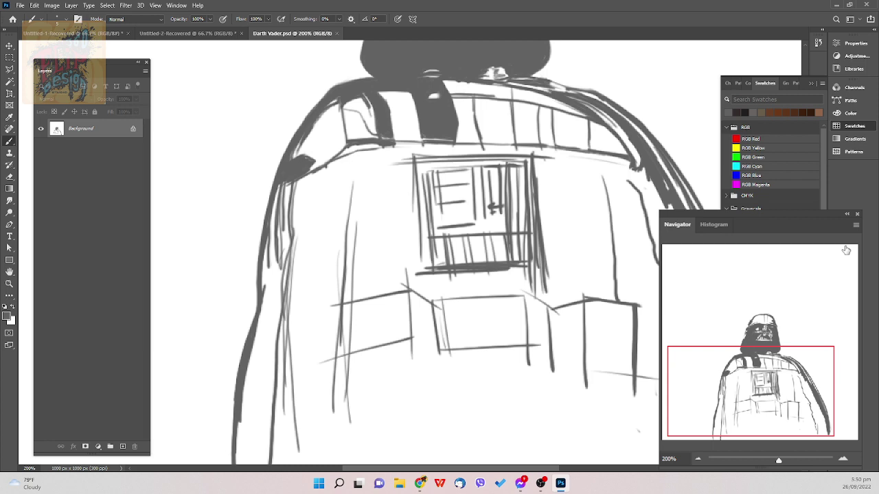
{"action": "left_click_drag", "start_coordinate": [526, 204], "coordinate": [517, 308]}
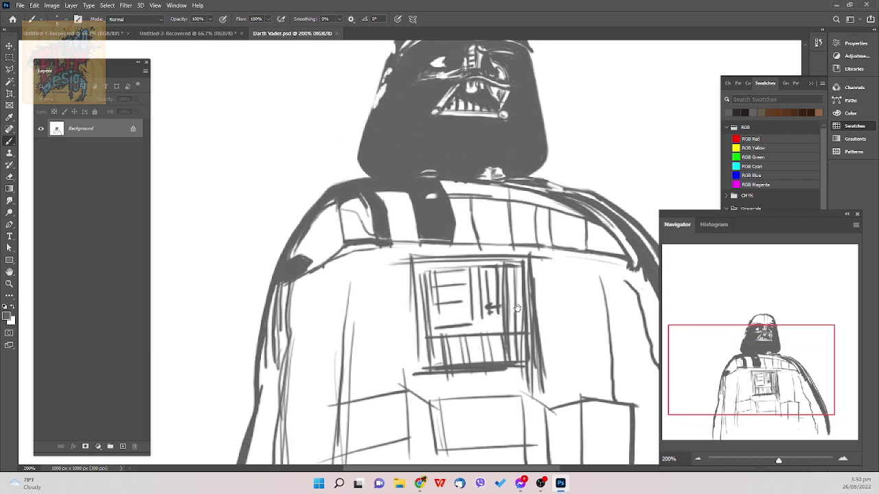
{"action": "key", "text": "["}
{"action": "key", "text": "["}
{"action": "key", "text": "]"}
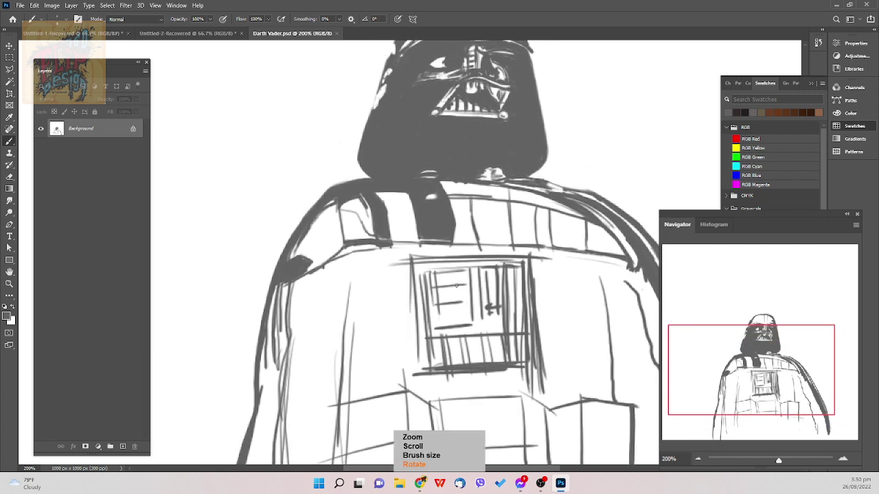
{"action": "key", "text": "ctrl+minus"}
{"action": "key", "text": "ctrl+minus"}
{"action": "key", "text": "ctrl+minus"}
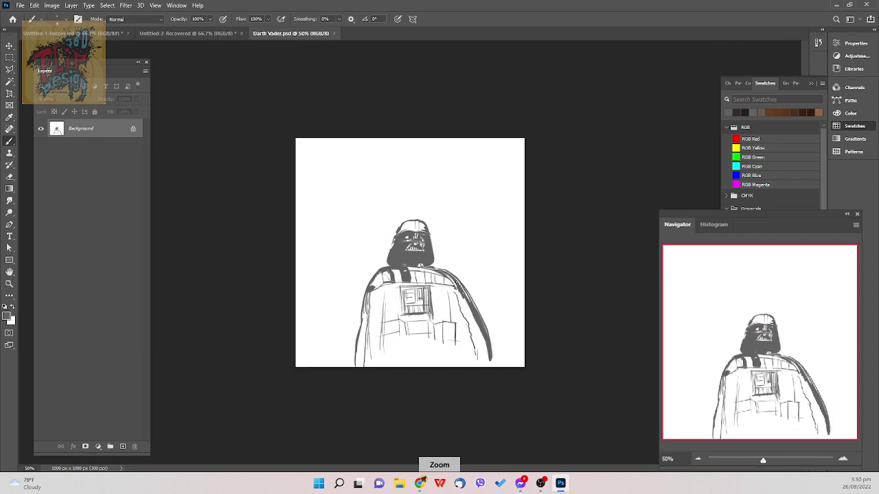
{"action": "key", "text": "ctrl+plus"}
{"action": "key", "text": "ctrl+plus"}
{"action": "key", "text": "ctrl+plus"}
{"action": "key", "text": "ctrl+plus"}
{"action": "key", "text": "ctrl+minus"}
{"action": "key", "text": "ctrl+minus"}
{"action": "key", "text": "ctrl+minus"}
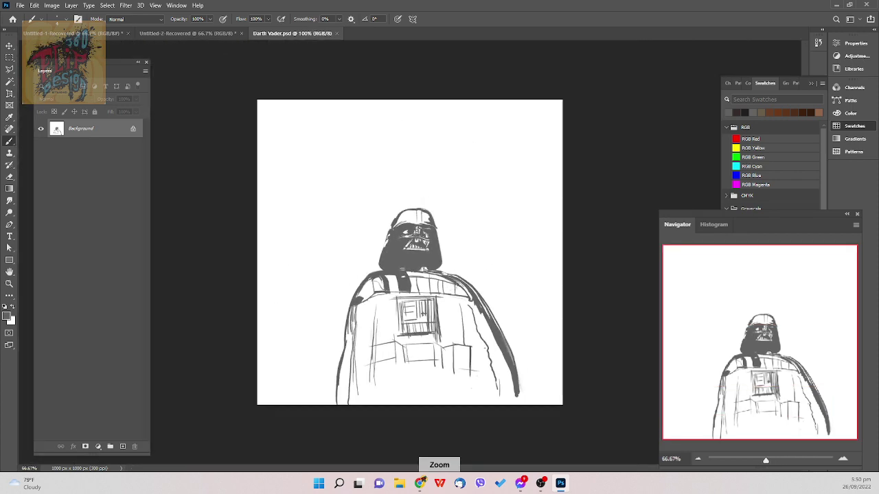
- Try to scale the whole drawing up to about 132.5% and shift it horizontally to centre the figure on the canvas
{"action": "key", "text": "ctrl+a"}
{"action": "key", "text": "ctrl+t"}
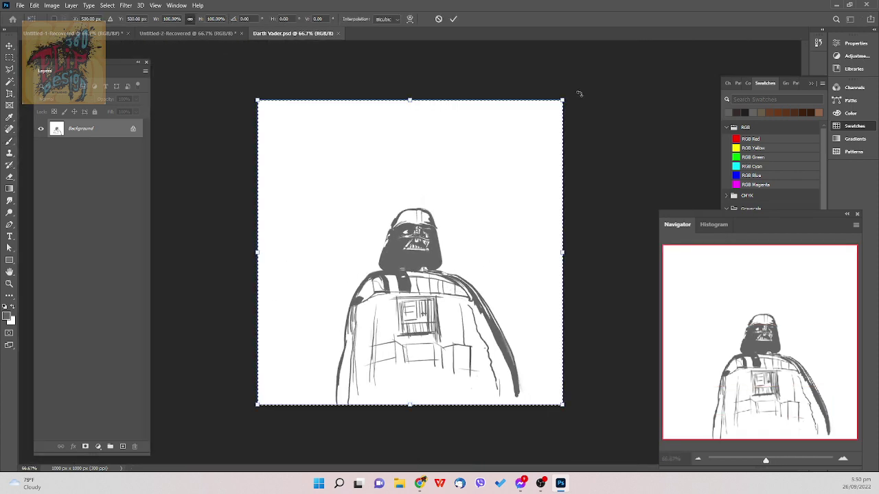
{"action": "mouse_move", "coordinate": [563, 100]}
{"action": "left_mouse_down"}
{"action": "mouse_move", "coordinate": [584, 75]}
{"action": "mouse_move", "coordinate": [650, 48]}
{"action": "mouse_move", "coordinate": [687, 7]}
{"action": "mouse_move", "coordinate": [661, 11]}
{"action": "left_mouse_up"}
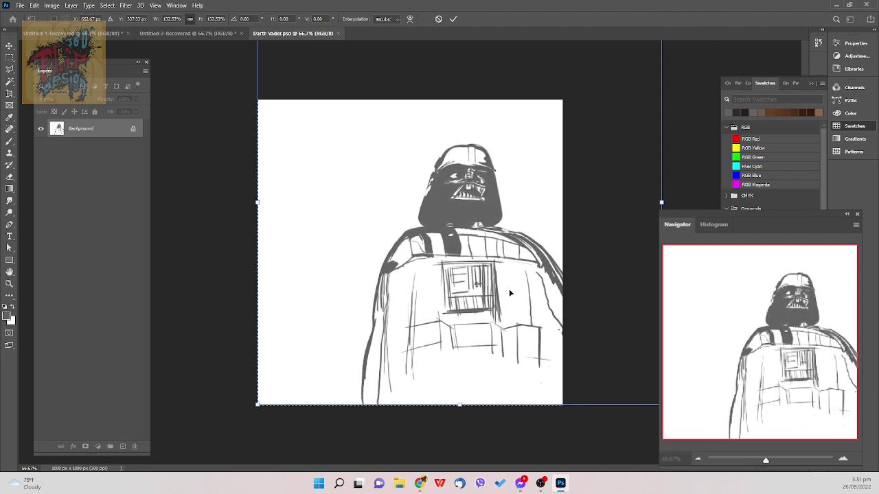
{"action": "left_click_drag", "start_coordinate": [510, 293], "coordinate": [451, 294]}
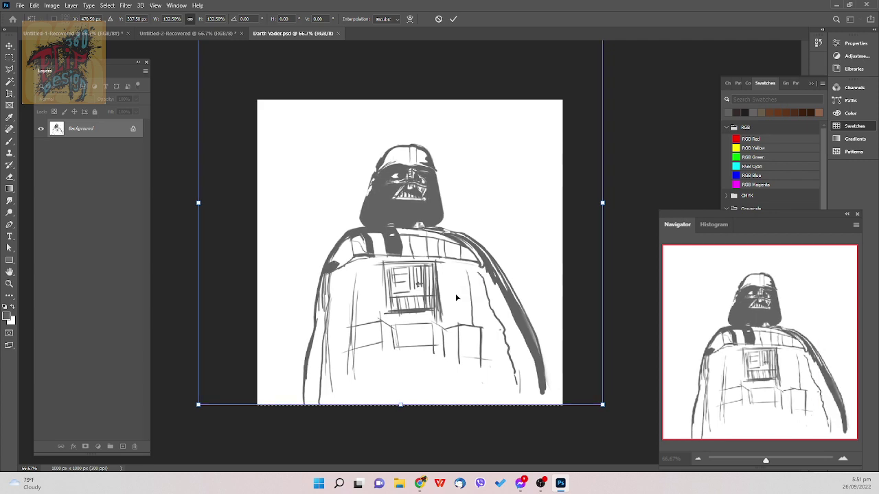
{"action": "key", "text": "Return"}
{"action": "key", "text": "b"}
{"action": "scroll", "coordinate": [455, 293], "scroll_direction": "up", "scroll_amount": 4}
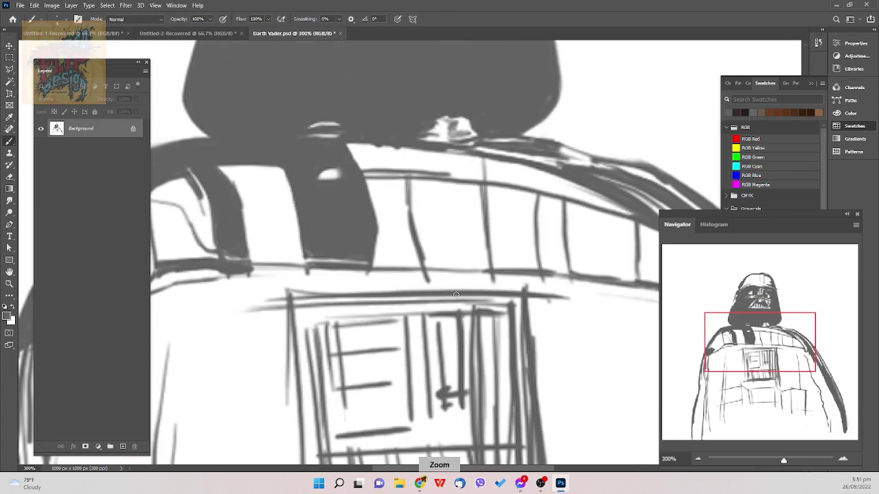
{"action": "scroll", "coordinate": [455, 295], "scroll_direction": "down", "scroll_amount": 4}
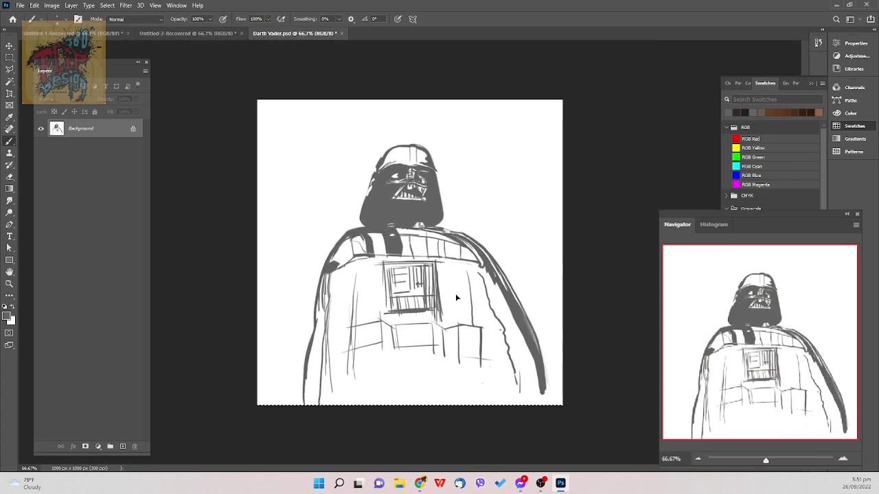
{"action": "scroll", "coordinate": [455, 293], "scroll_direction": "up", "scroll_amount": 5}
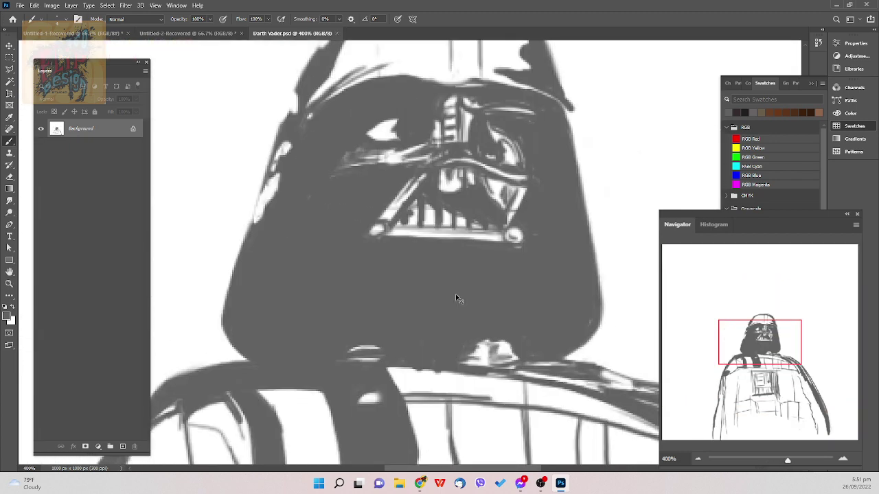
{"action": "scroll", "coordinate": [455, 294], "scroll_direction": "down", "scroll_amount": 5}
{"action": "scroll", "coordinate": [455, 295], "scroll_direction": "up", "scroll_amount": 2}
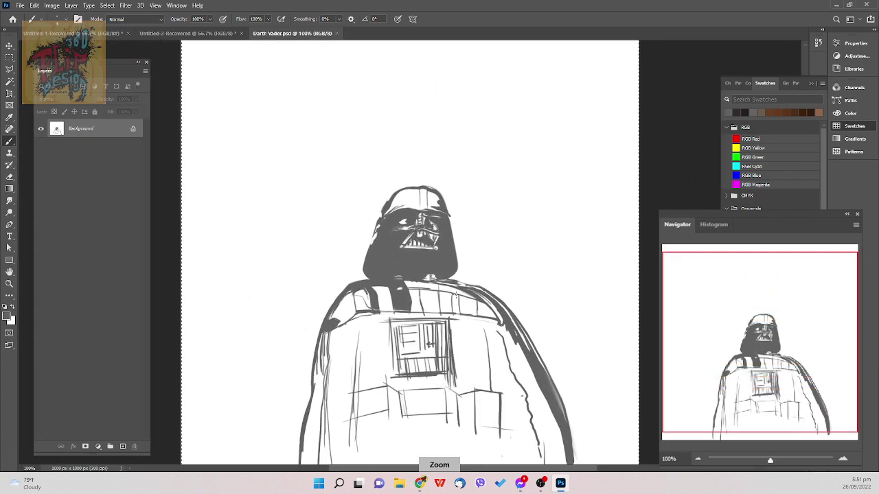
{"action": "scroll", "coordinate": [456, 295], "scroll_direction": "up", "scroll_amount": 2}
{"action": "scroll", "coordinate": [455, 295], "scroll_direction": "down", "scroll_amount": 3}
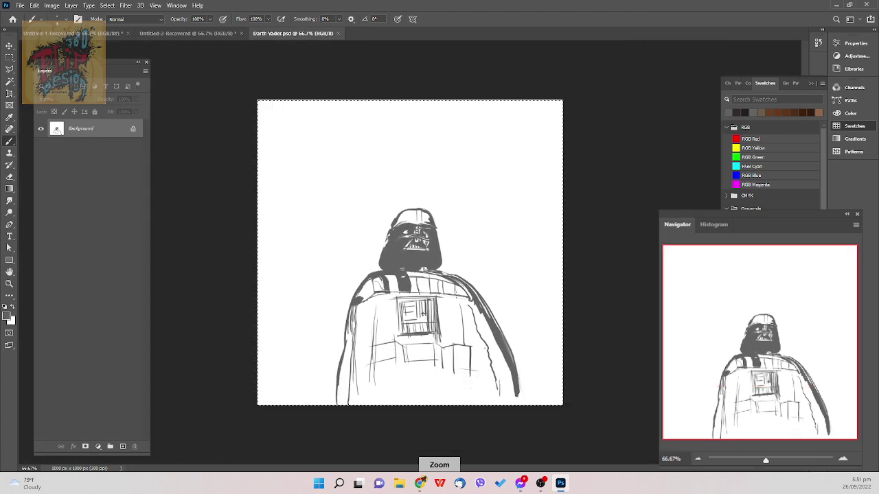
{"action": "scroll", "coordinate": [455, 295], "scroll_direction": "up", "scroll_amount": 1}
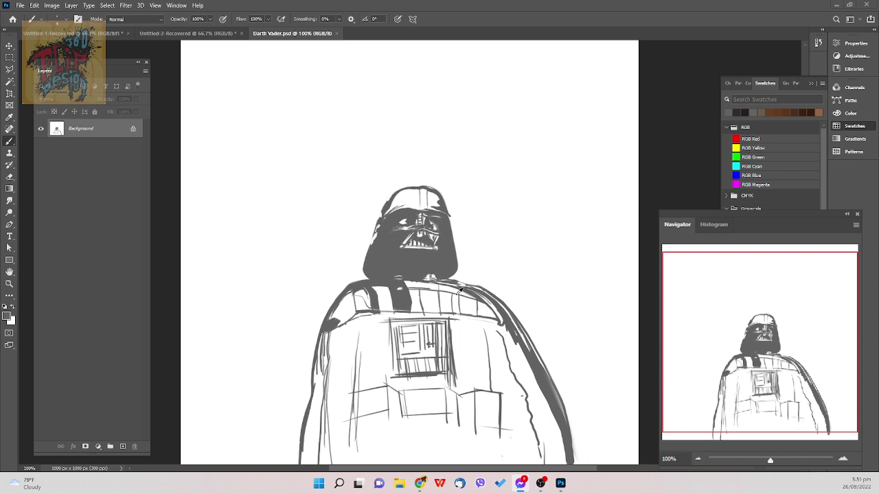
{"action": "key", "text": "alt+Tab"}
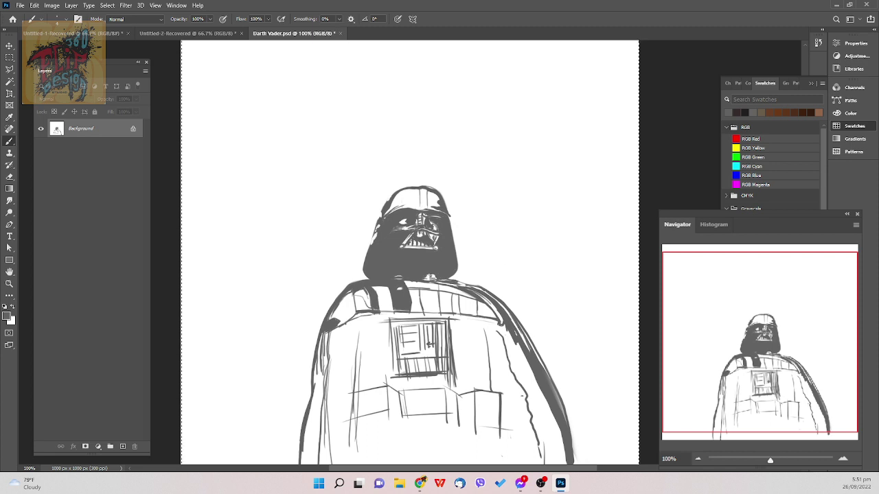
{"action": "key", "text": "alt+Tab"}
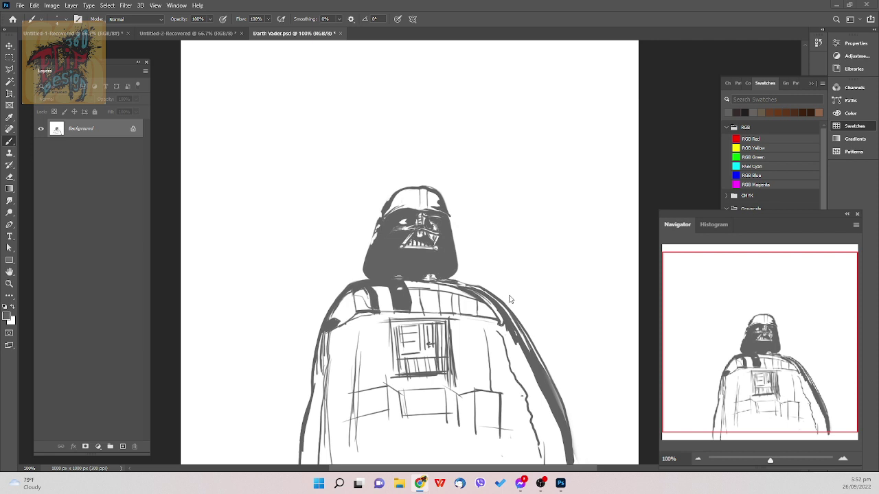
{"action": "key", "text": "ctrl+a"}
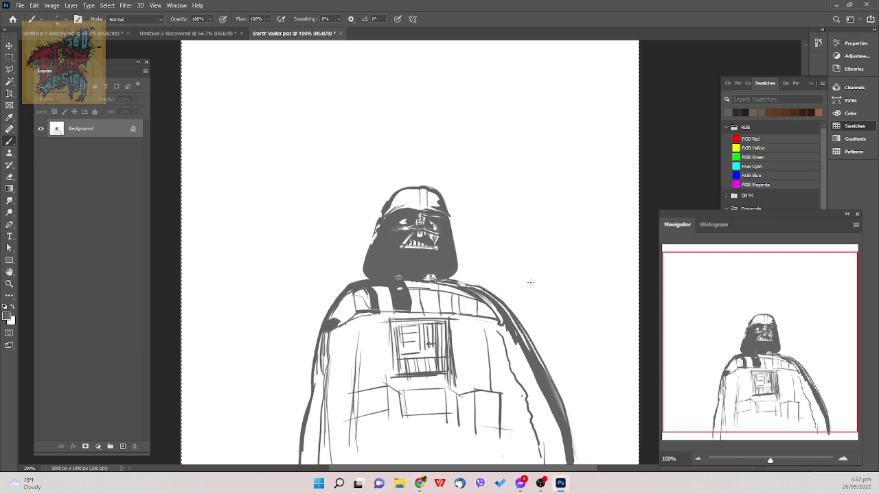
{"action": "key", "text": "ctrl+plus"}
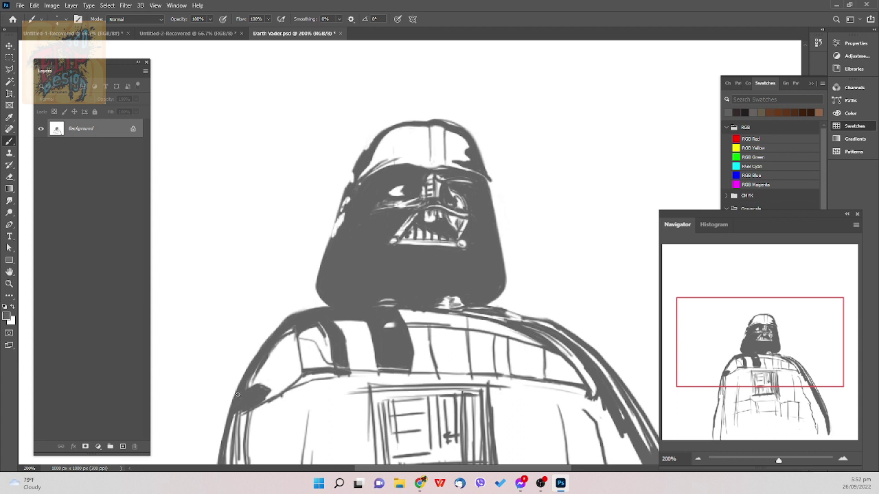
{"action": "key", "text": "h"}
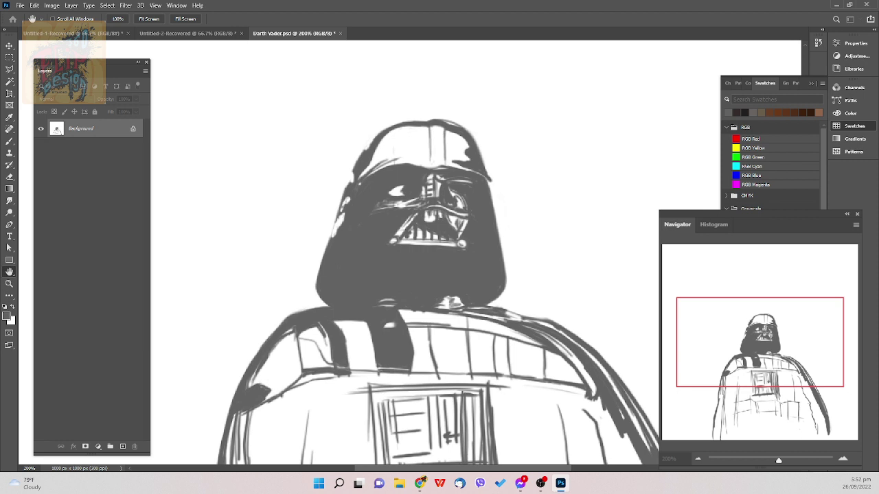
{"action": "key", "text": "ctrl+minus"}
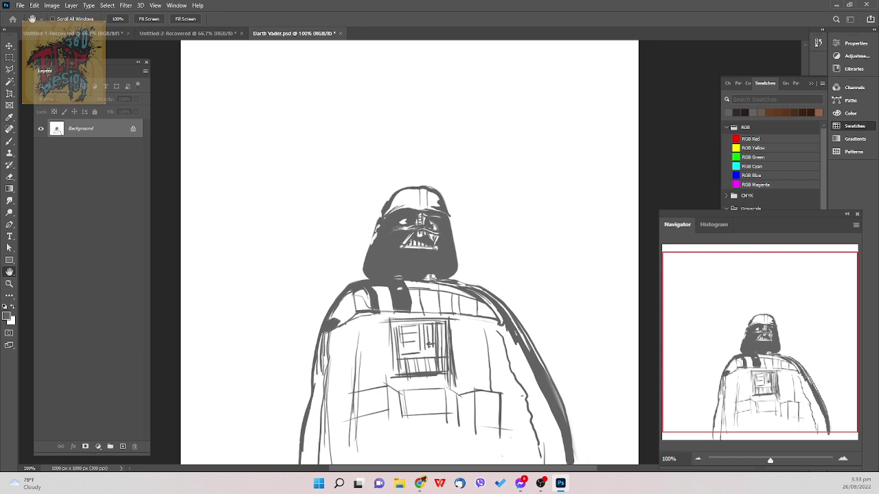
{"action": "key", "text": "b"}
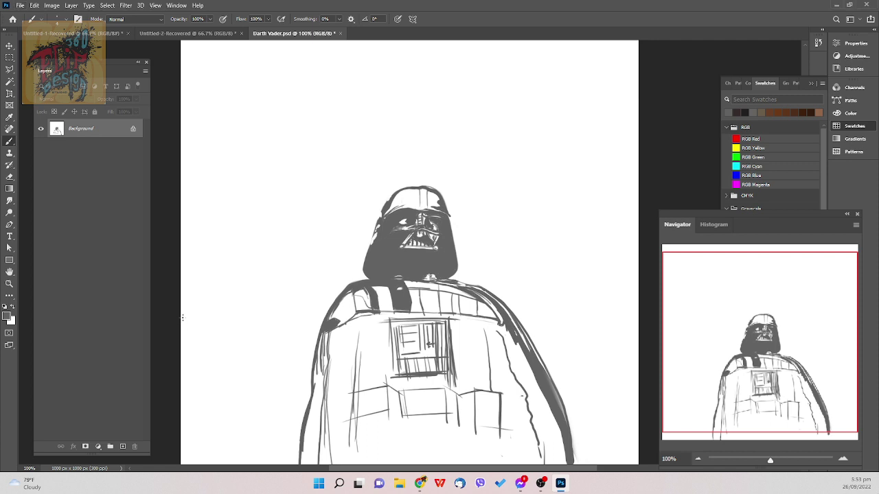
{"action": "key", "text": "ctrl+minus"}
{"action": "key", "text": "ctrl+minus"}
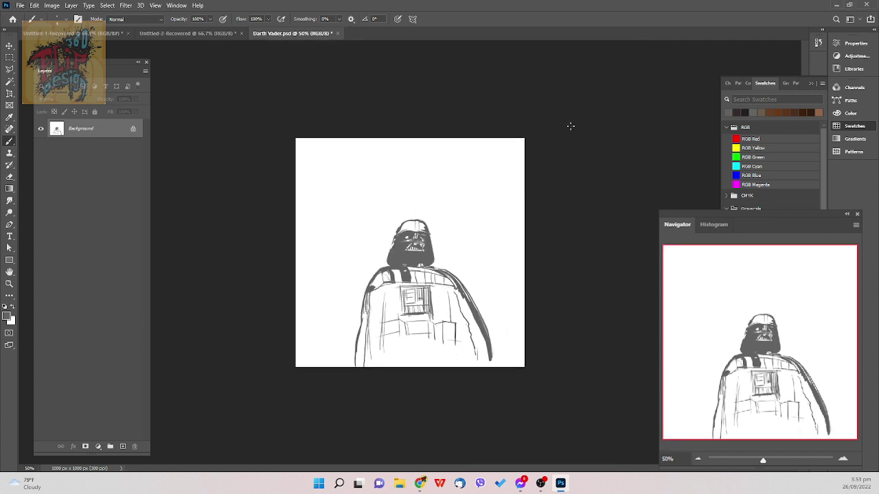
- Scale the whole drawing up to about 134% and shift it horizontally to centre the figure on the canvas, clearing the selection
{"action": "key", "text": "v"}
{"action": "key", "text": "ctrl+a"}
{"action": "key", "text": "ctrl+t"}
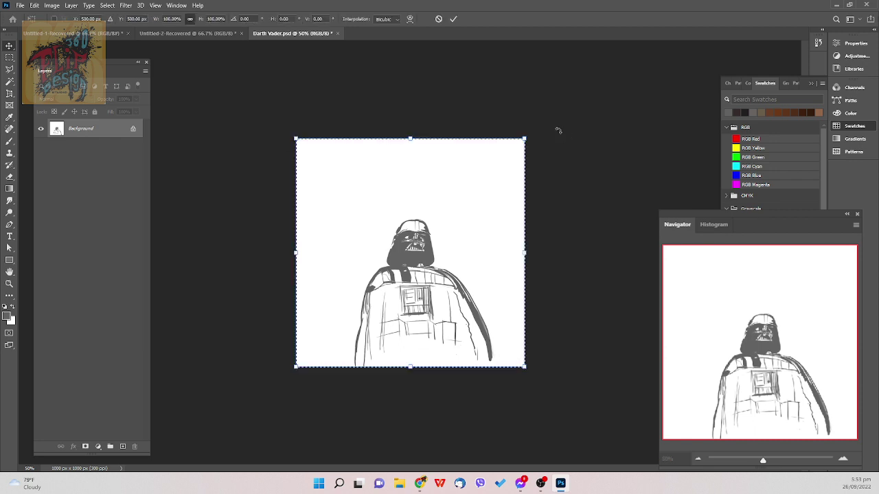
{"action": "left_click_drag", "start_coordinate": [525, 139], "coordinate": [598, 59]}
{"action": "left_click_drag", "start_coordinate": [494, 280], "coordinate": [451, 281]}
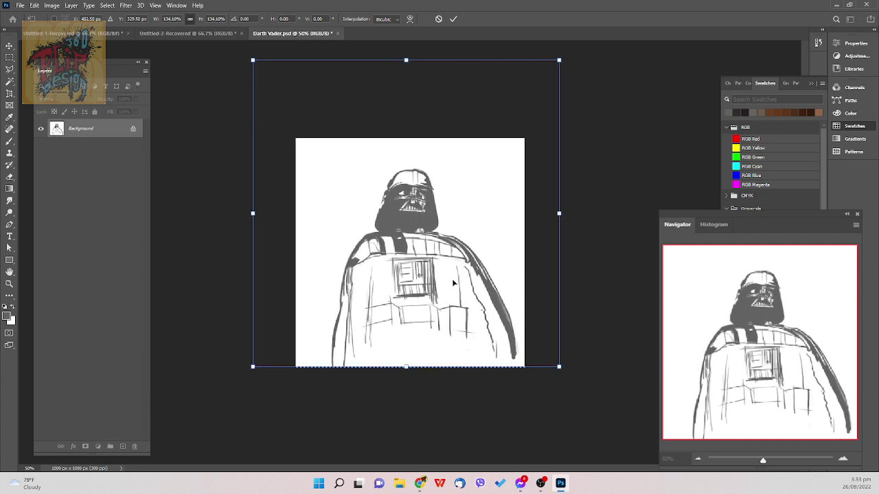
{"action": "key", "text": "Return"}
{"action": "key", "text": "ctrl"}
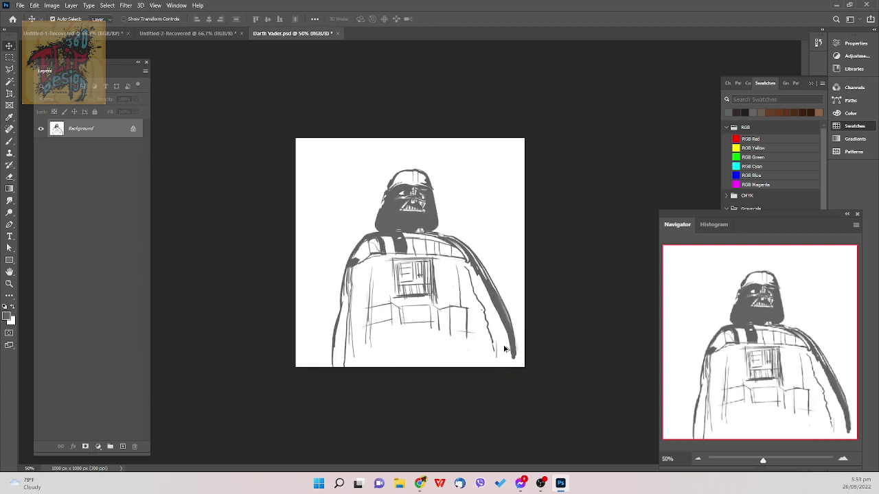
- Resize the image to 3000 × 3000 px at 300 ppi
{"action": "key", "text": "space"}
{"action": "key", "text": "ctrl+plus"}
{"action": "key", "text": "ctrl+plus"}
{"action": "key", "text": "ctrl+plus"}
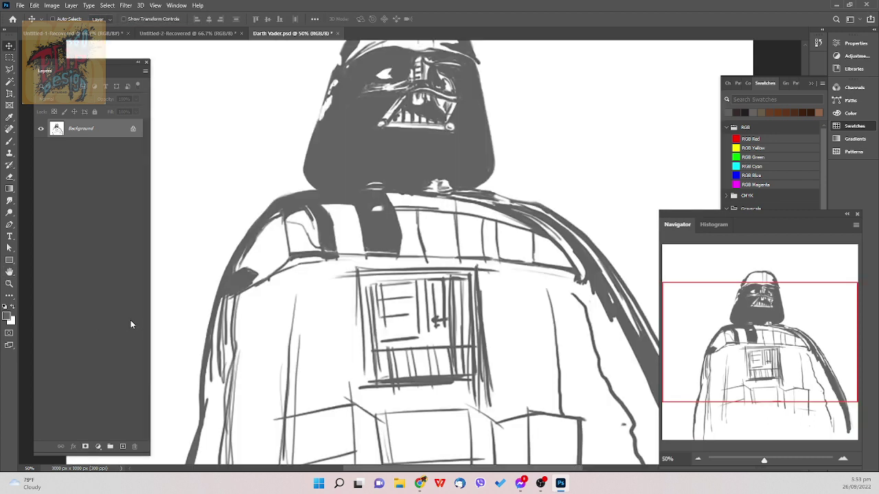
{"action": "key", "text": "ctrl+plus"}
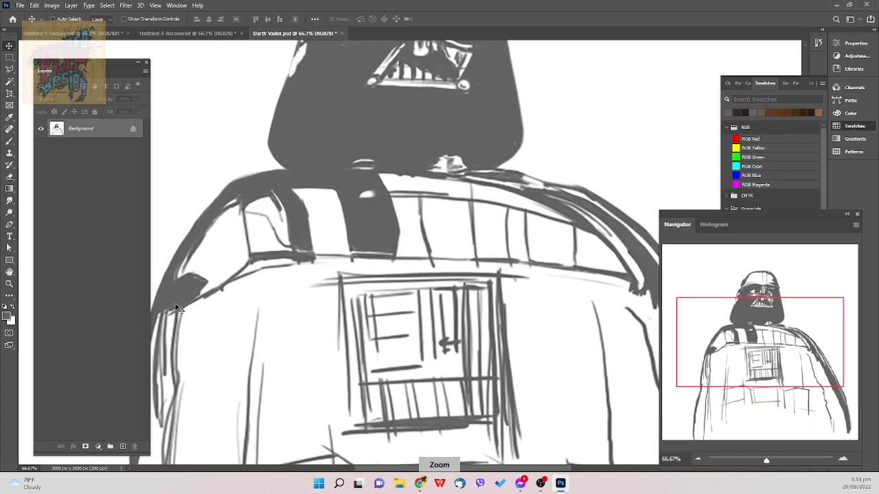
- Check the whole figure on the resized canvas and save the drawing
{"action": "key", "text": "ctrl+minus"}
{"action": "key", "text": "ctrl+minus"}
{"action": "key", "text": "ctrl+minus"}
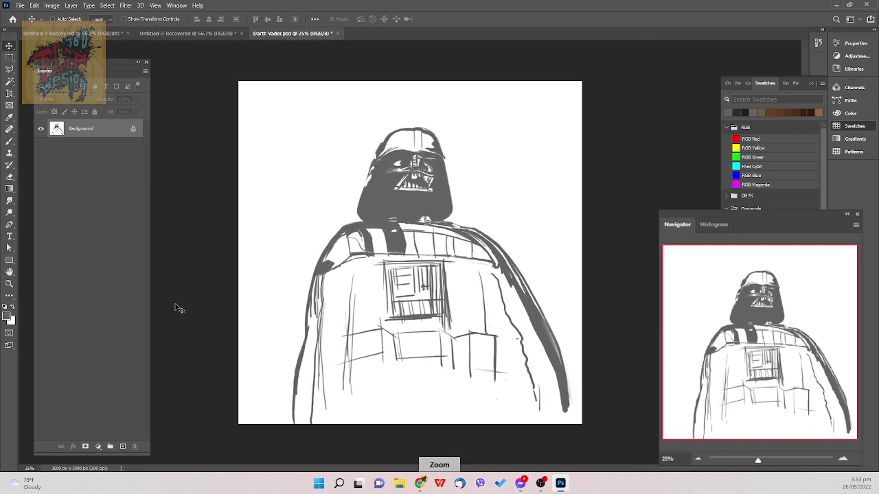
{"action": "key", "text": "ctrl+plus"}
{"action": "key", "text": "ctrl+plus"}
{"action": "key", "text": "ctrl+plus"}
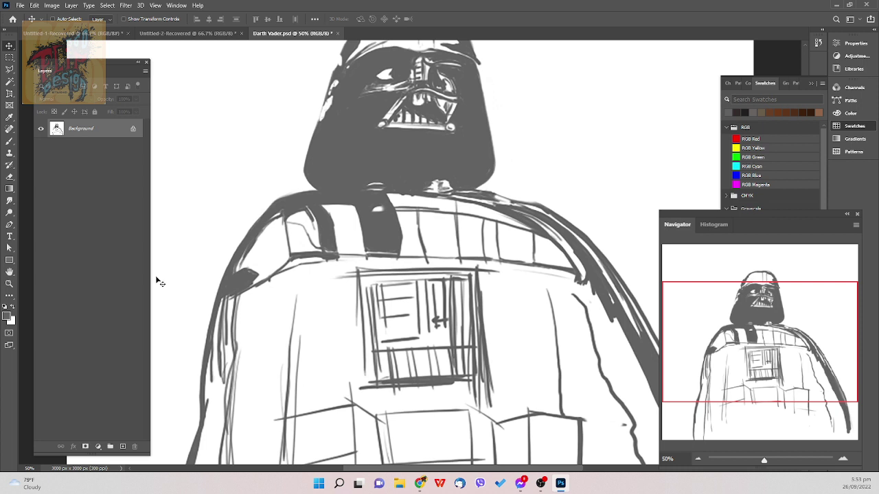
{"action": "key", "text": "ctrl"}
{"action": "key", "text": "ctrl+s"}
- Add a short brush line along the collar's upper edge beside the dark central stripe and erase the stray line beneath it
{"action": "key", "text": "b"}
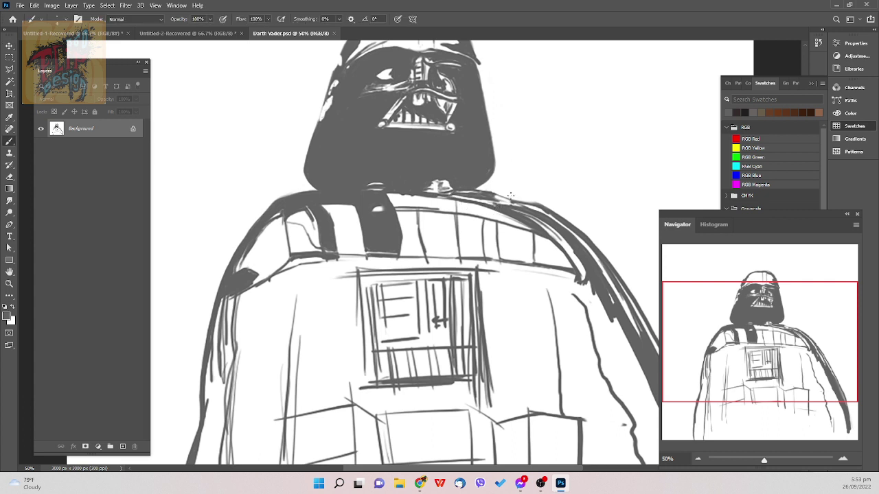
{"action": "key", "text": "bracketright"}
{"action": "key", "text": "bracketright"}
{"action": "key", "text": "bracketright"}
{"action": "key", "text": "bracketright"}
{"action": "key", "text": "bracketright"}
{"action": "key", "text": "bracketright"}
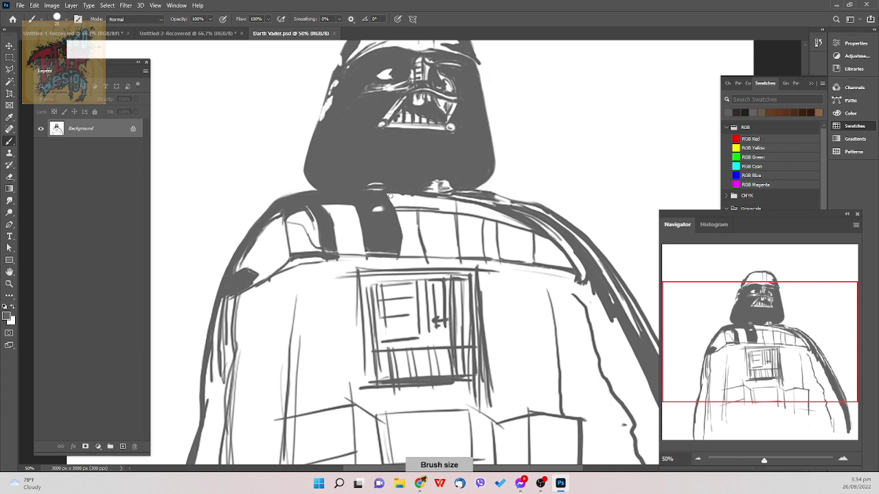
{"action": "left_click_drag", "start_coordinate": [384, 195], "coordinate": [427, 203]}
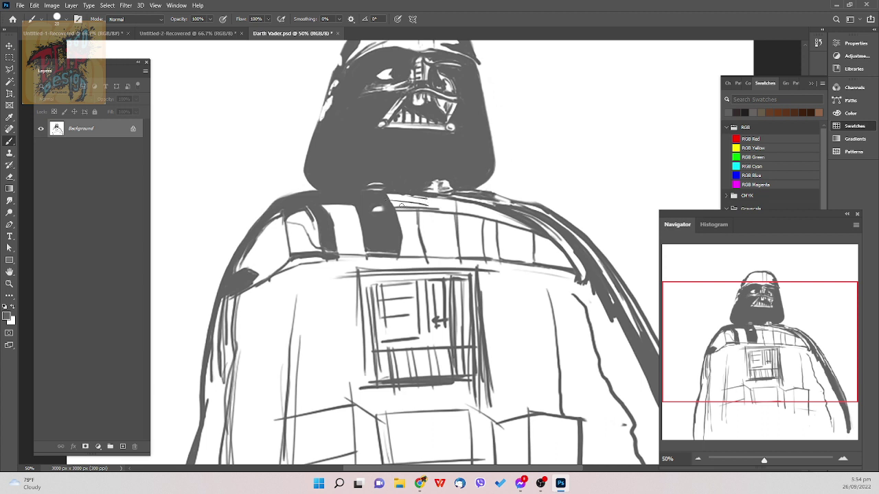
{"action": "key", "text": "e"}
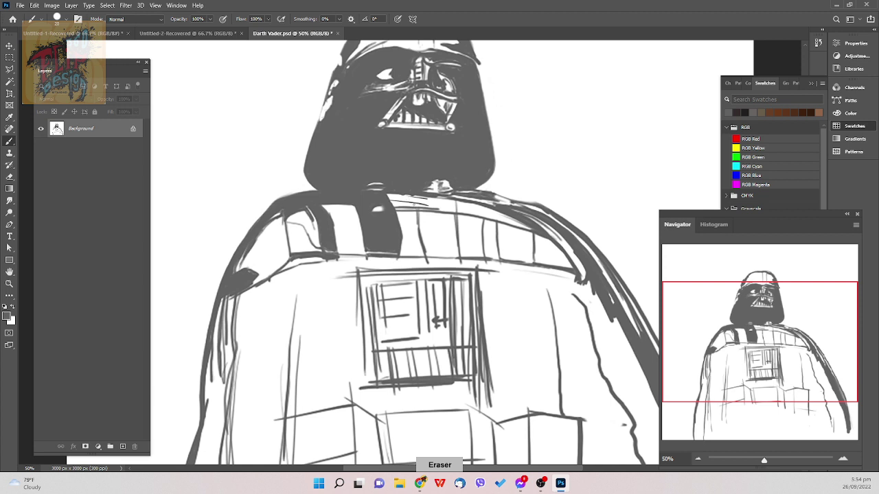
{"action": "key", "text": "]"}
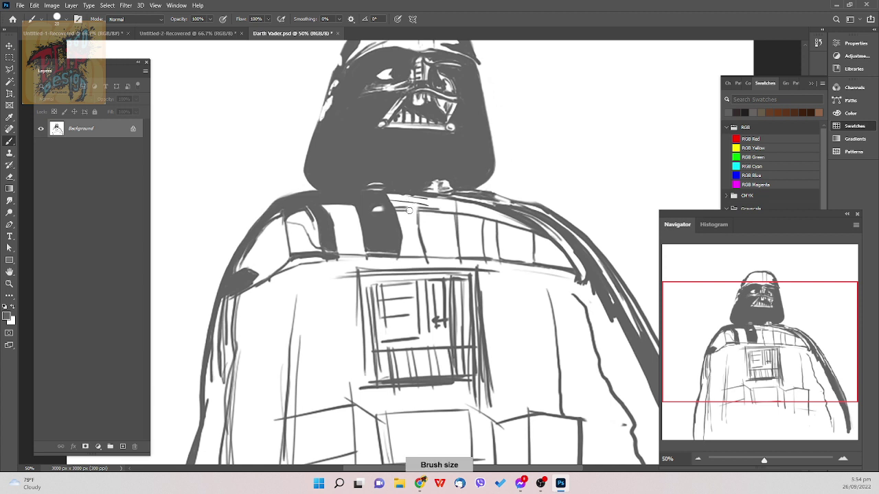
{"action": "key", "text": "b"}
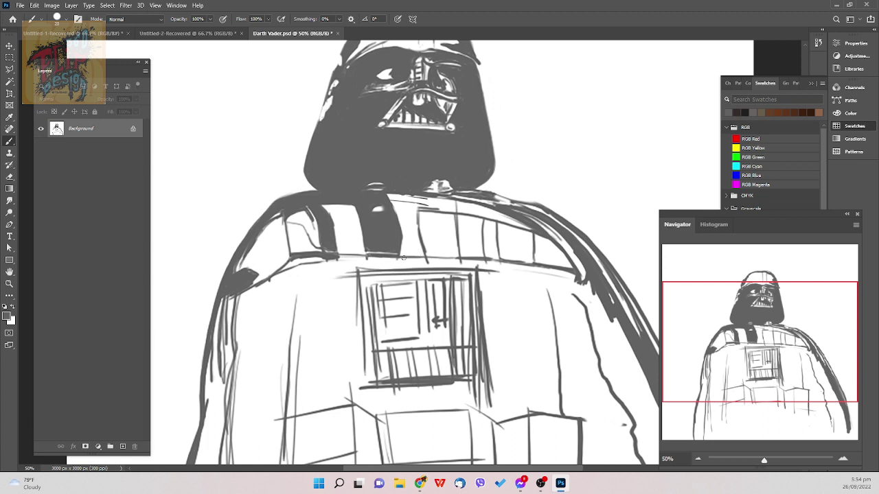
- Darken the lower edge of the white collar gap beside the central stripe and the upper part of its vertical divider
{"action": "key", "text": "bracketleft"}
{"action": "left_click_drag", "start_coordinate": [399, 257], "coordinate": [412, 254]}
{"action": "left_click_drag", "start_coordinate": [398, 256], "coordinate": [424, 256]}
{"action": "left_click_drag", "start_coordinate": [419, 205], "coordinate": [419, 232]}
- Paint a jagged dark shadow across the top of the white collar gap beside the central stripe, redoing the first stroke
{"action": "key", "text": "bracketright"}
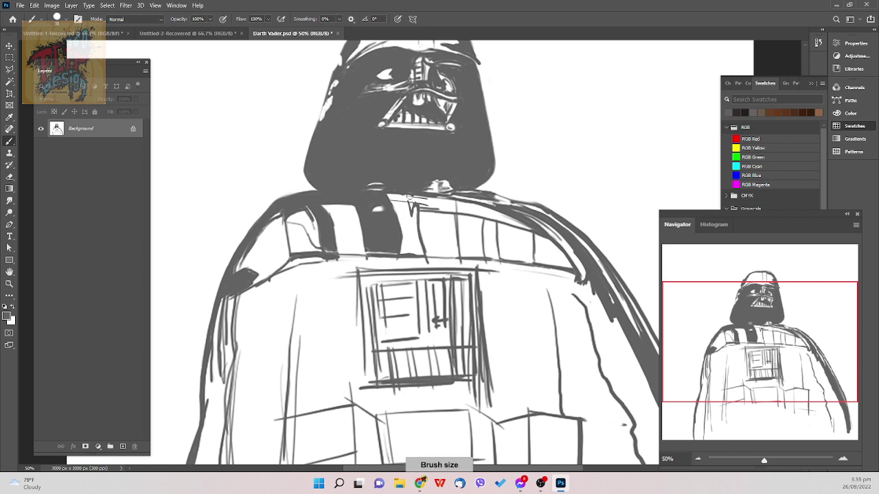
{"action": "left_click_drag", "start_coordinate": [403, 195], "coordinate": [406, 214]}
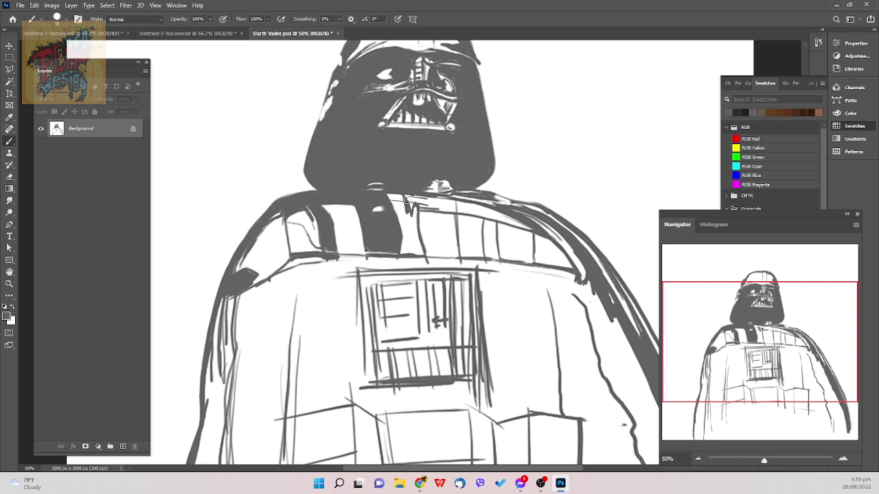
{"action": "key", "text": "ctrl+z"}
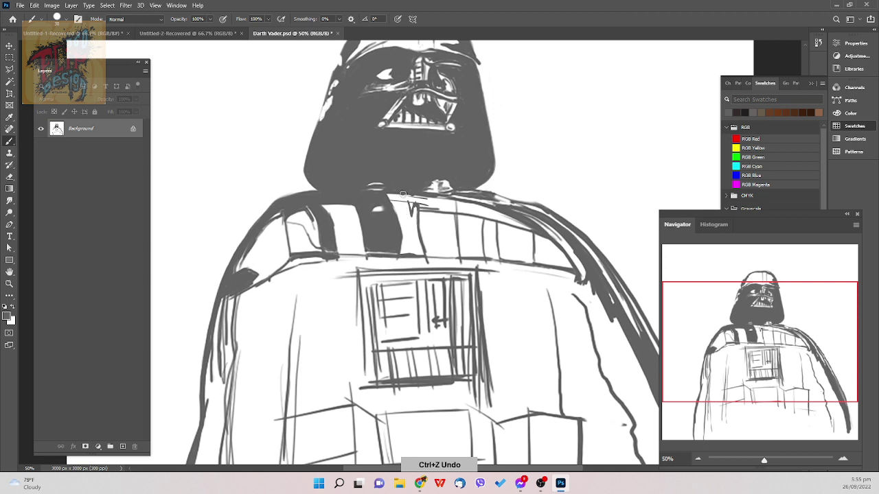
{"action": "mouse_move", "coordinate": [405, 197]}
{"action": "left_mouse_down"}
{"action": "mouse_move", "coordinate": [390, 196]}
{"action": "mouse_move", "coordinate": [405, 191]}
{"action": "mouse_move", "coordinate": [422, 200]}
{"action": "mouse_move", "coordinate": [423, 241]}
{"action": "left_mouse_up"}
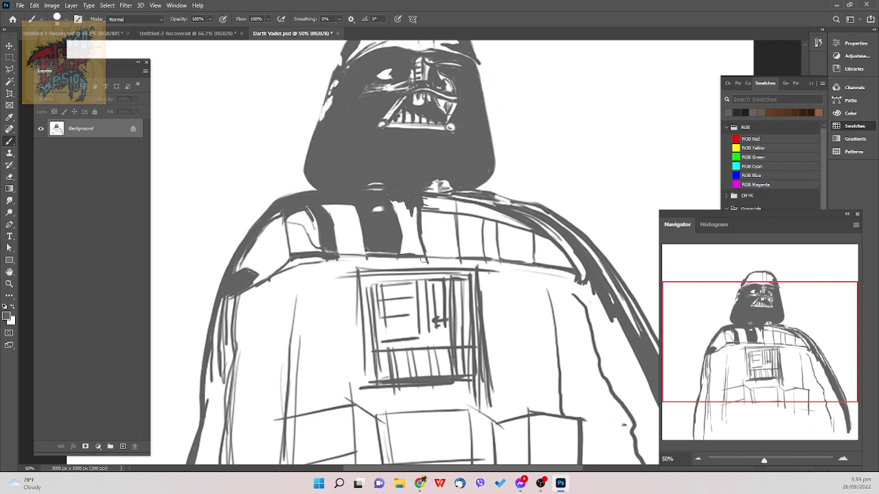
- Thicken the lower edge and both side lines of the collar panel beyond the white gap
{"action": "mouse_move", "coordinate": [424, 260]}
{"action": "left_mouse_down"}
{"action": "mouse_move", "coordinate": [416, 260]}
{"action": "mouse_move", "coordinate": [458, 261]}
{"action": "left_mouse_up"}
{"action": "key", "text": "["}
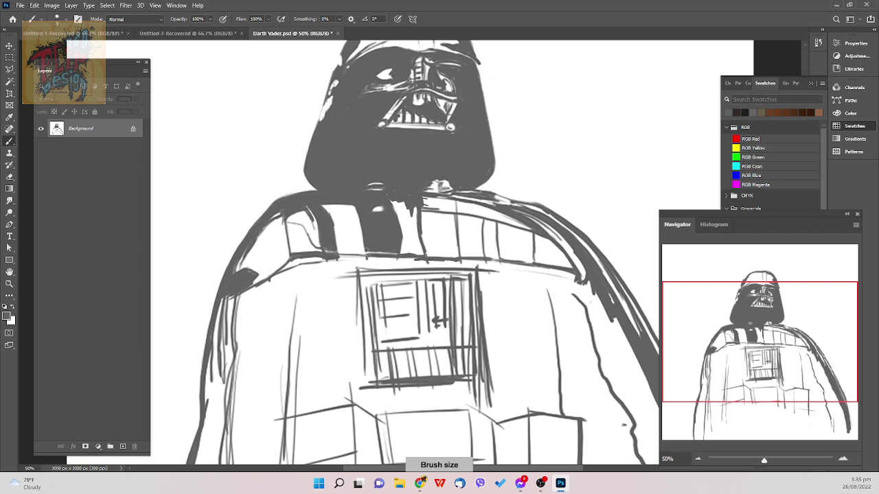
{"action": "left_click_drag", "start_coordinate": [426, 255], "coordinate": [439, 256]}
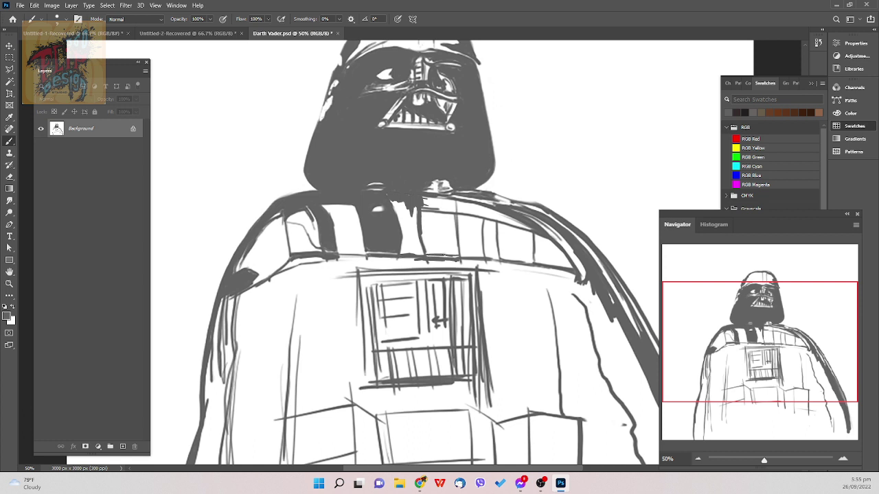
{"action": "left_click_drag", "start_coordinate": [444, 254], "coordinate": [456, 257]}
{"action": "key", "text": "bracketright"}
{"action": "mouse_move", "coordinate": [419, 227]}
{"action": "left_mouse_down"}
{"action": "mouse_move", "coordinate": [428, 254]}
{"action": "mouse_move", "coordinate": [422, 223]}
{"action": "left_mouse_up"}
{"action": "left_click_drag", "start_coordinate": [457, 200], "coordinate": [456, 214]}
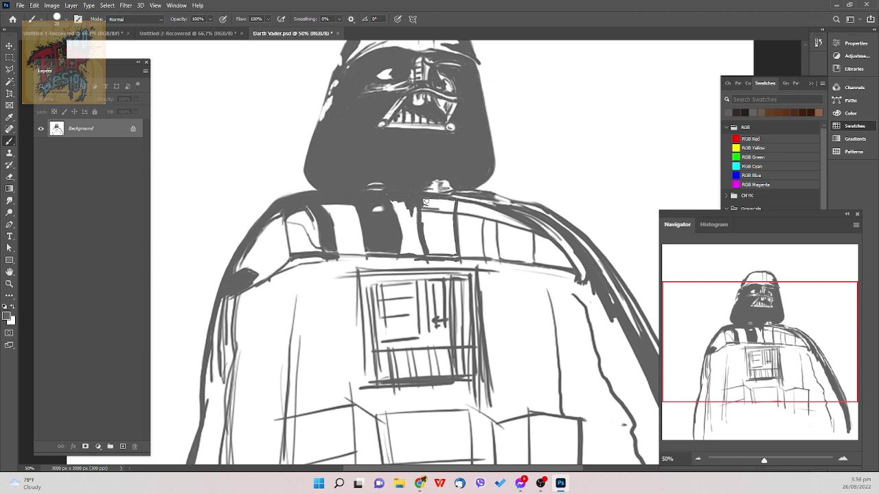
- Fill the outlined collar panel with solid dark grey to form a second central stripe, and save the drawing
{"action": "left_click_drag", "start_coordinate": [419, 205], "coordinate": [414, 210]}
{"action": "mouse_move", "coordinate": [426, 252]}
{"action": "left_mouse_down"}
{"action": "mouse_move", "coordinate": [457, 251]}
{"action": "mouse_move", "coordinate": [451, 201]}
{"action": "mouse_move", "coordinate": [453, 252]}
{"action": "left_mouse_up"}
{"action": "mouse_move", "coordinate": [423, 215]}
{"action": "left_mouse_down"}
{"action": "mouse_move", "coordinate": [425, 203]}
{"action": "mouse_move", "coordinate": [447, 202]}
{"action": "mouse_move", "coordinate": [451, 254]}
{"action": "mouse_move", "coordinate": [426, 248]}
{"action": "mouse_move", "coordinate": [443, 254]}
{"action": "mouse_move", "coordinate": [450, 229]}
{"action": "mouse_move", "coordinate": [446, 202]}
{"action": "mouse_move", "coordinate": [424, 201]}
{"action": "mouse_move", "coordinate": [427, 236]}
{"action": "mouse_move", "coordinate": [447, 247]}
{"action": "mouse_move", "coordinate": [443, 202]}
{"action": "mouse_move", "coordinate": [427, 204]}
{"action": "mouse_move", "coordinate": [438, 240]}
{"action": "mouse_move", "coordinate": [439, 206]}
{"action": "mouse_move", "coordinate": [432, 229]}
{"action": "mouse_move", "coordinate": [434, 206]}
{"action": "mouse_move", "coordinate": [435, 213]}
{"action": "left_mouse_up"}
{"action": "key", "text": "bracketright"}
{"action": "key", "text": "bracketright"}
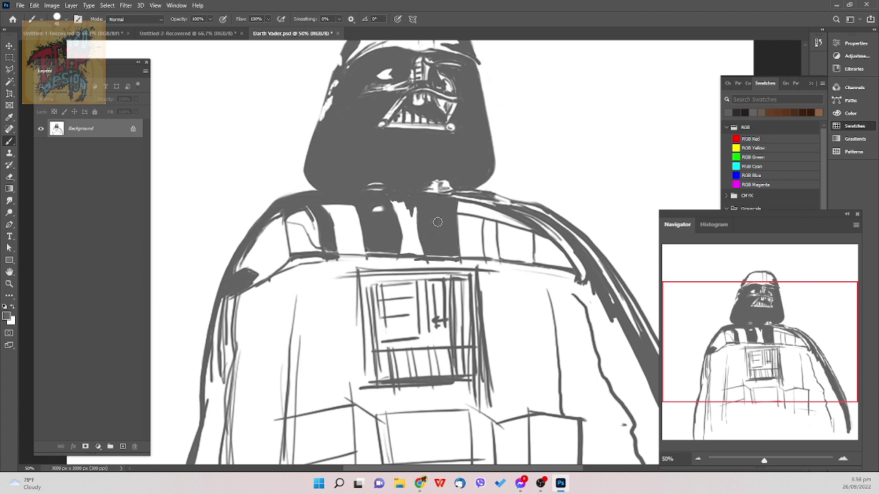
{"action": "key", "text": "ctrl+s"}
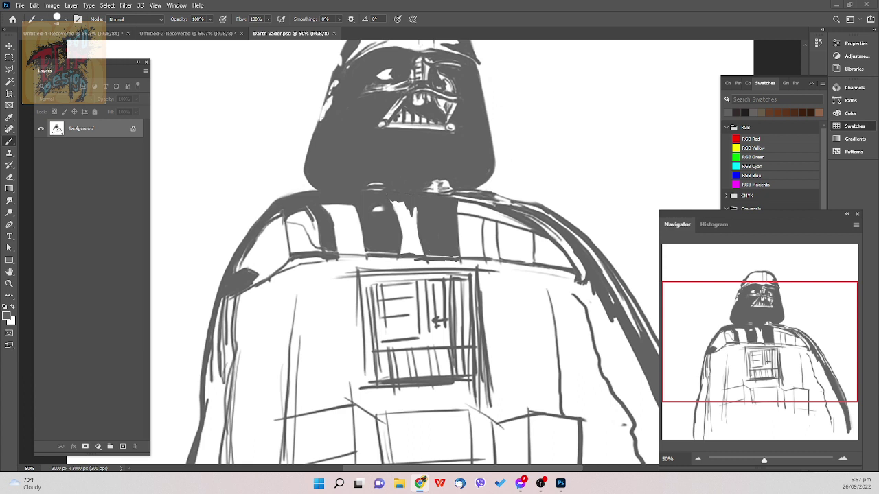
- Erase a small round highlight dot in the upper part of the newly filled collar stripe, redoing it with a smaller eraser
{"action": "key", "text": "e"}
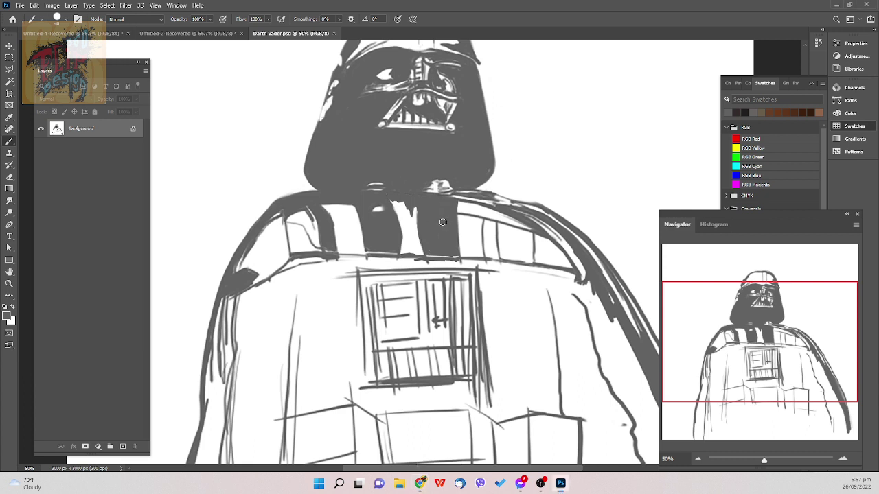
{"action": "left_click", "coordinate": [431, 217]}
{"action": "key", "text": "ctrl+z"}
{"action": "key", "text": "bracketleft"}
{"action": "key", "text": "bracketleft"}
{"action": "key", "text": "bracketleft"}
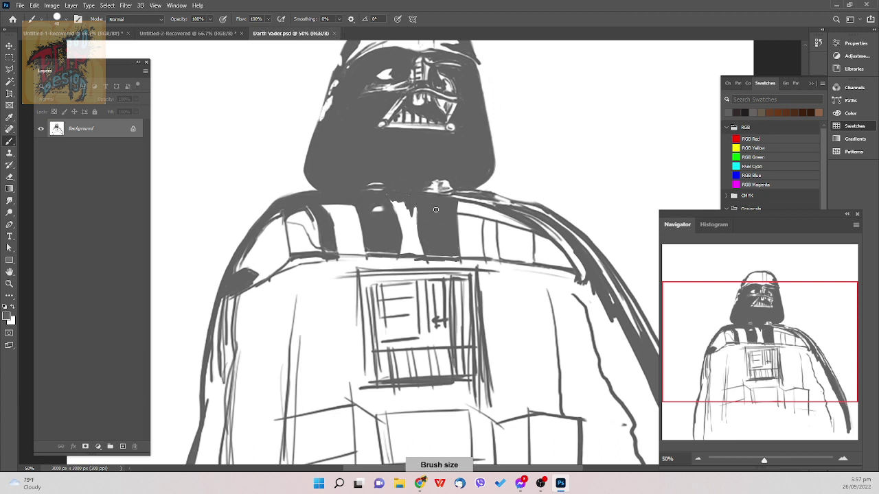
{"action": "left_click", "coordinate": [430, 215]}
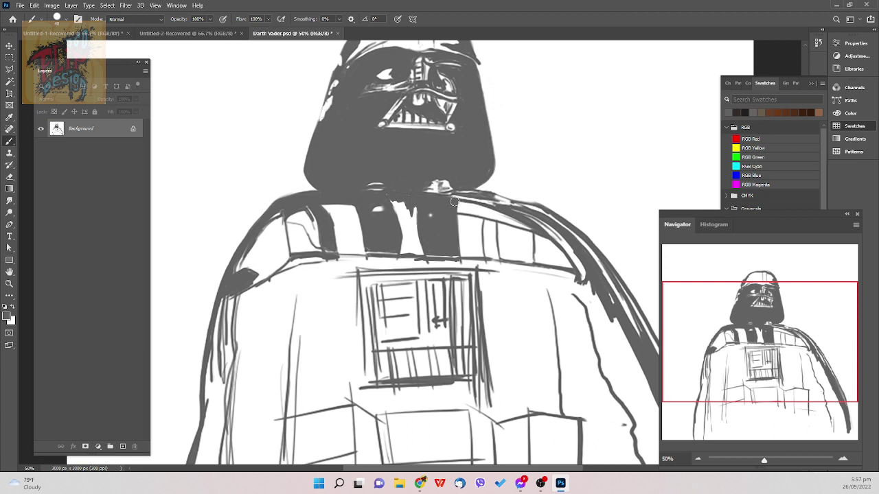
- Fill the collar's upper band beside the new stripe with dark grey, using a soft round brush with 0% hardness, and clean its lower edge
{"action": "left_click_drag", "start_coordinate": [454, 202], "coordinate": [493, 209]}
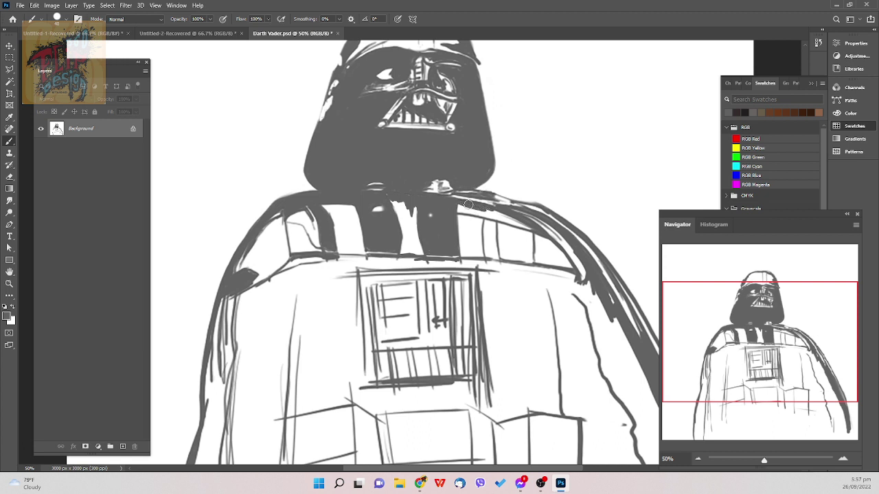
{"action": "right_click", "coordinate": [613, 251]}
{"action": "left_click", "coordinate": [647, 279]}
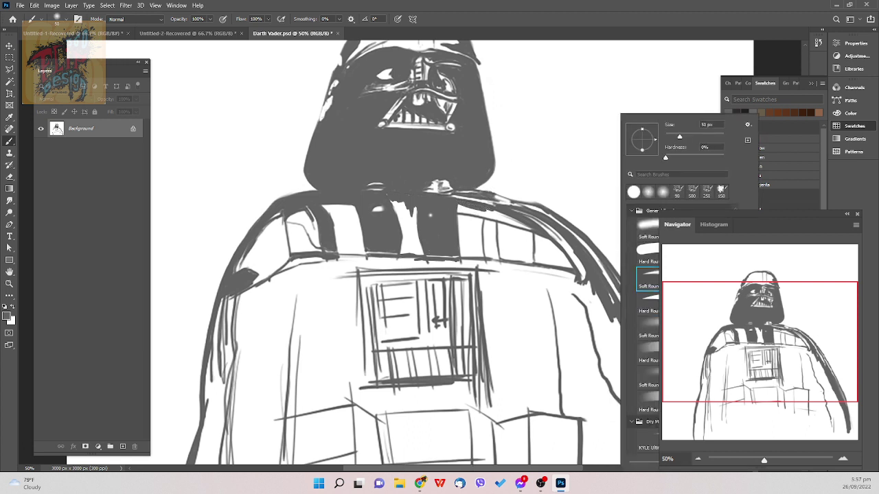
{"action": "left_click", "coordinate": [489, 210]}
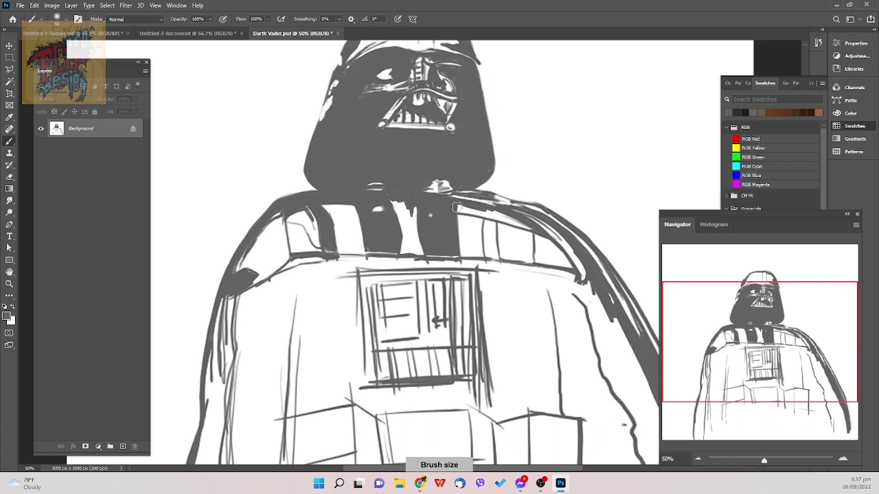
{"action": "key", "text": "bracketright"}
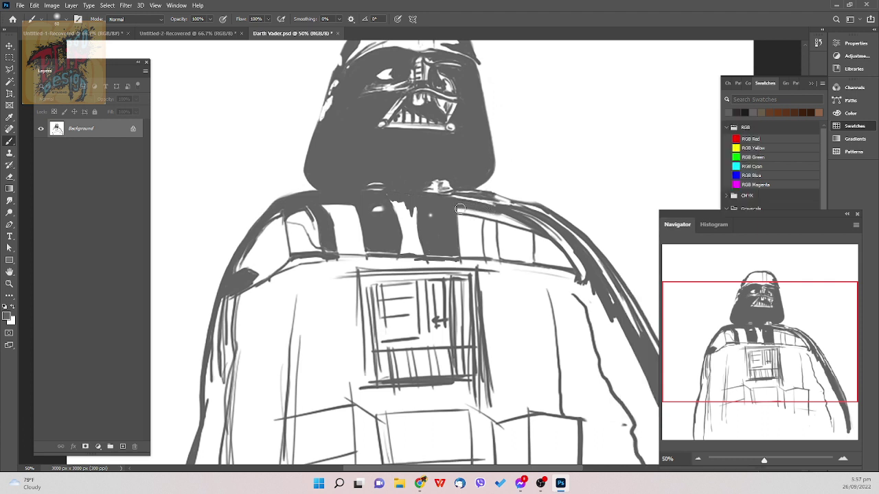
{"action": "left_click_drag", "start_coordinate": [470, 210], "coordinate": [457, 210]}
{"action": "key", "text": "e"}
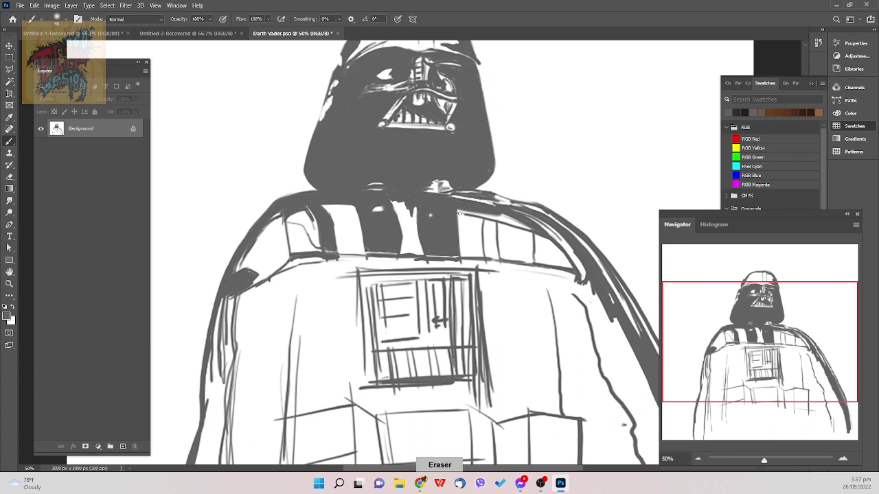
{"action": "key", "text": "b"}
{"action": "left_click_drag", "start_coordinate": [455, 215], "coordinate": [455, 225]}
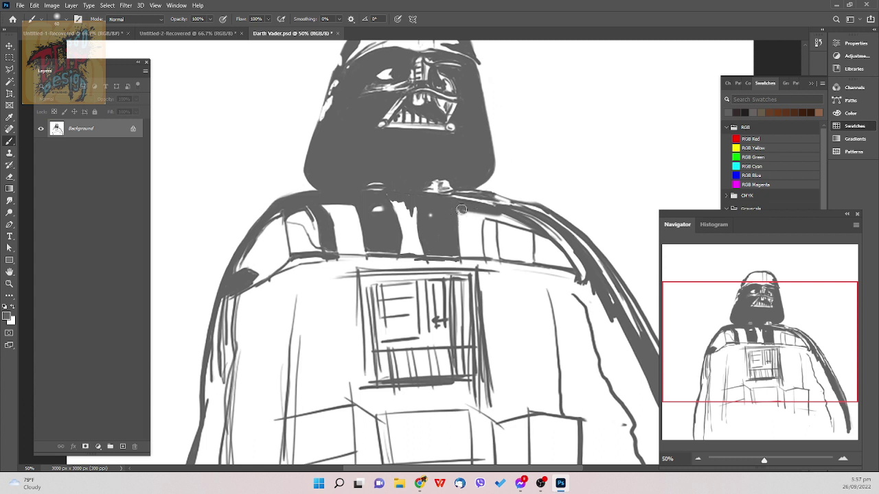
- Try several test strokes with an enlarged soft brush on the blank canvas beside the helmet and undo them
{"action": "key", "text": "bracketright"}
{"action": "key", "text": "bracketright"}
{"action": "key", "text": "bracketright"}
{"action": "key", "text": "bracketright"}
{"action": "left_click_drag", "start_coordinate": [544, 154], "coordinate": [633, 107]}
{"action": "left_click_drag", "start_coordinate": [560, 158], "coordinate": [633, 127]}
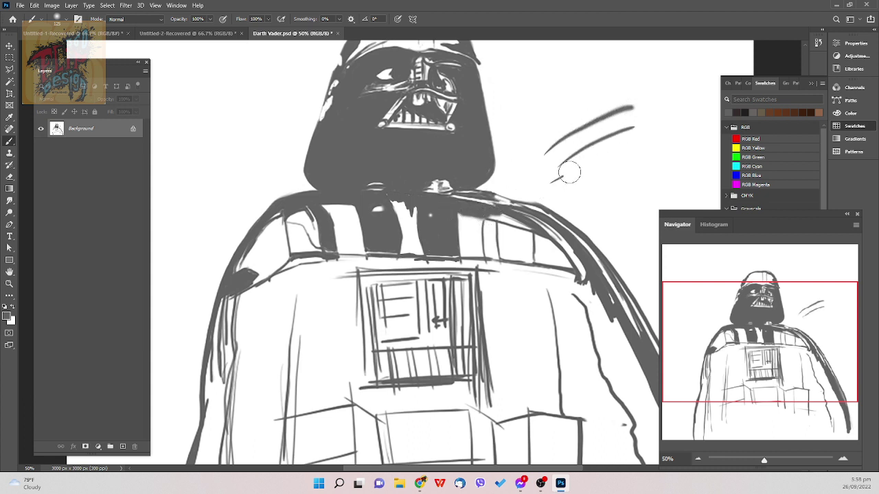
{"action": "left_click_drag", "start_coordinate": [560, 163], "coordinate": [613, 149]}
{"action": "left_click_drag", "start_coordinate": [546, 194], "coordinate": [655, 131]}
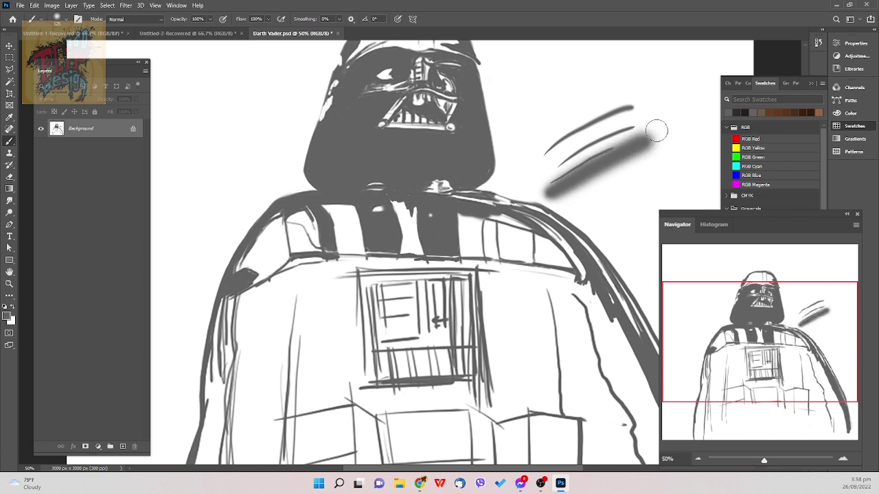
{"action": "key", "text": "ctrl+z"}
{"action": "key", "text": "ctrl+z"}
{"action": "key", "text": "ctrl+z"}
{"action": "key", "text": "ctrl+z"}
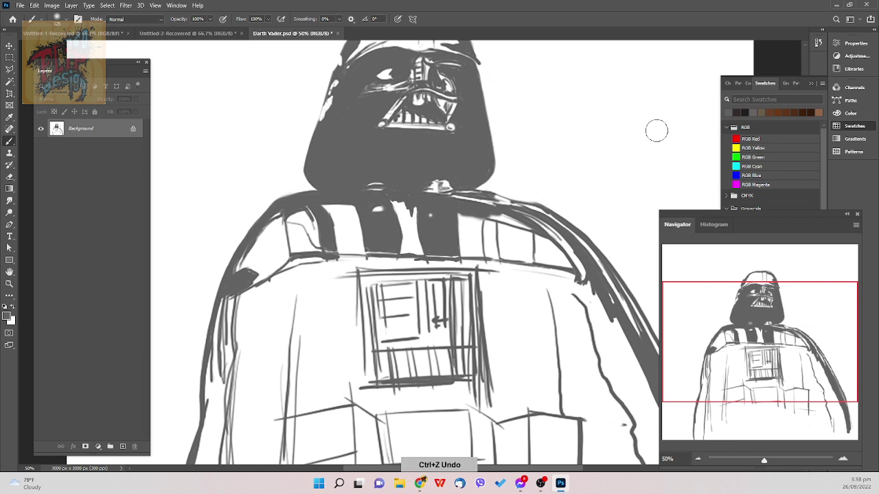
- Add a soft shadow beneath the collar's upper band and thicken the first divider line of the next narrow panel
{"action": "key", "text": "bracketleft"}
{"action": "key", "text": "bracketleft"}
{"action": "key", "text": "bracketleft"}
{"action": "mouse_move", "coordinate": [482, 213]}
{"action": "left_mouse_down"}
{"action": "mouse_move", "coordinate": [457, 206]}
{"action": "mouse_move", "coordinate": [490, 200]}
{"action": "left_mouse_up"}
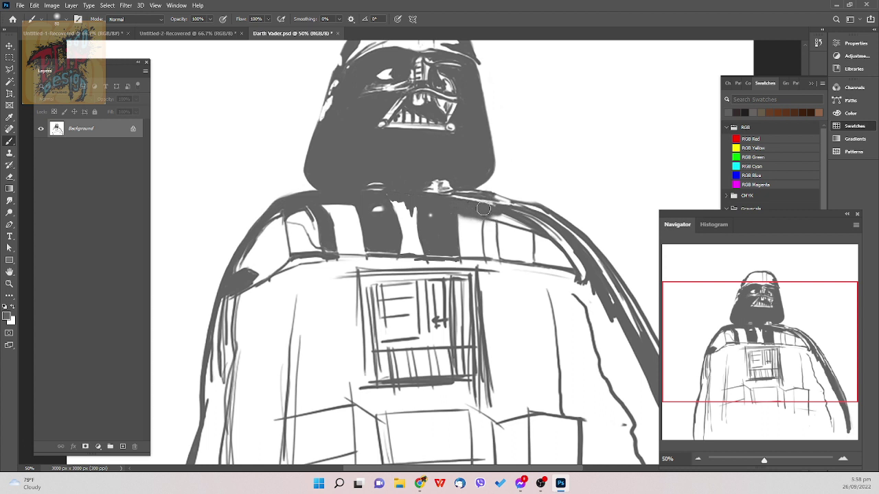
{"action": "key", "text": "bracketleft"}
{"action": "key", "text": "bracketleft"}
{"action": "key", "text": "bracketleft"}
{"action": "key", "text": "bracketleft"}
{"action": "key", "text": "bracketleft"}
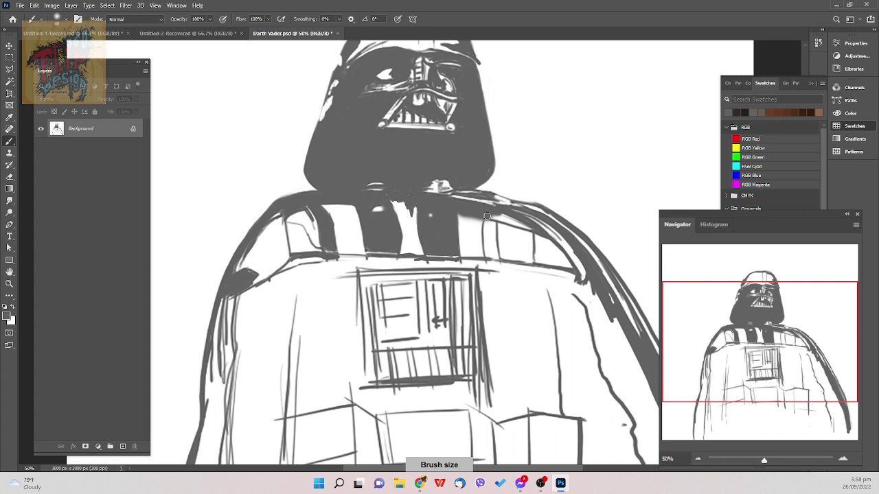
{"action": "left_click_drag", "start_coordinate": [487, 216], "coordinate": [485, 233]}
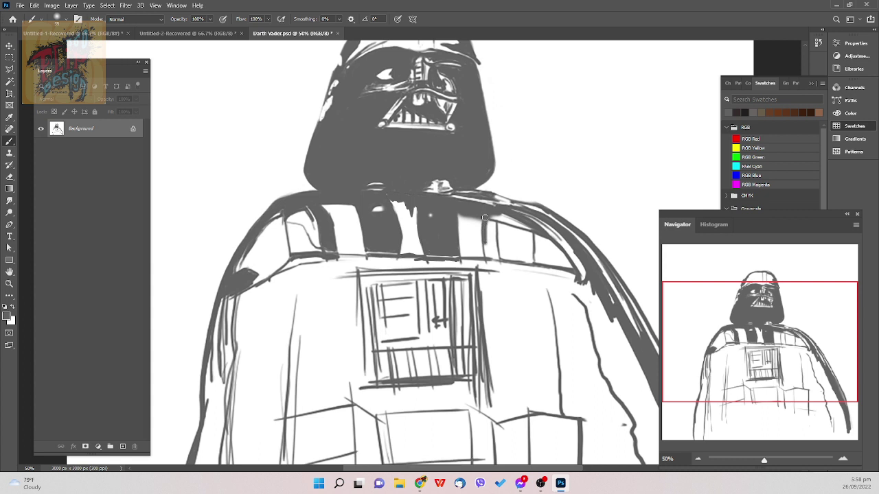
- Shade the lower part of the collar's narrow panel dark grey between its divider lines, using a soft round brush with 0% hardness
{"action": "key", "text": "bracketleft"}
{"action": "key", "text": "bracketright"}
{"action": "key", "text": "bracketright"}
{"action": "key", "text": "e"}
{"action": "right_click", "coordinate": [649, 199]}
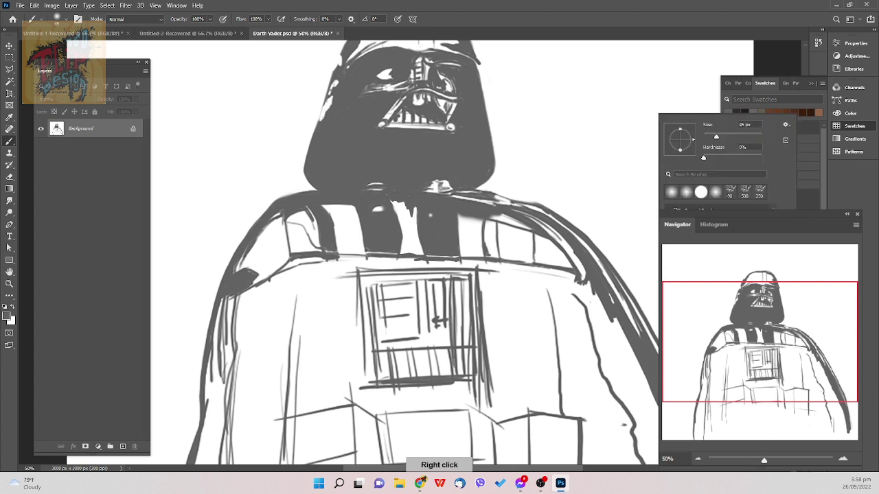
{"action": "left_click", "coordinate": [488, 252]}
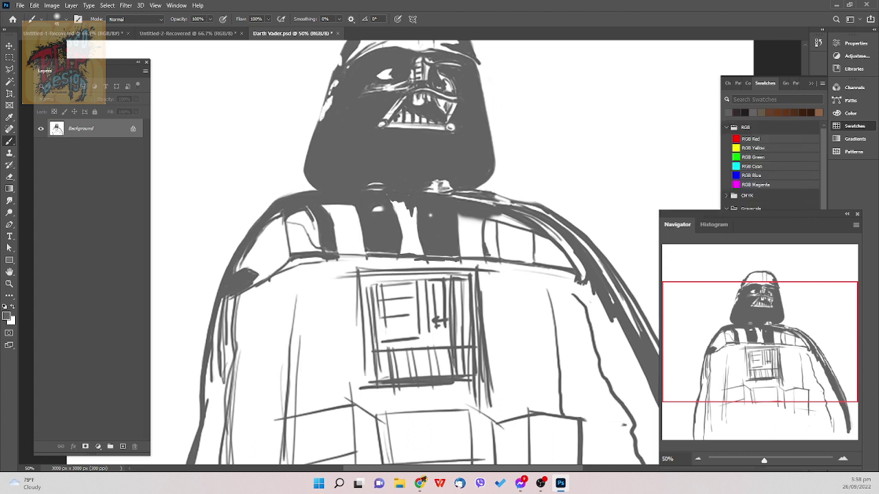
{"action": "key", "text": "bracketright"}
{"action": "left_click_drag", "start_coordinate": [487, 252], "coordinate": [497, 254]}
- Darken the upper part of the narrow collar panel with resized brushes and save the drawing
{"action": "key", "text": "bracketleft"}
{"action": "key", "text": "bracketleft"}
{"action": "key", "text": "]"}
{"action": "key", "text": "]"}
{"action": "key", "text": "bracketright"}
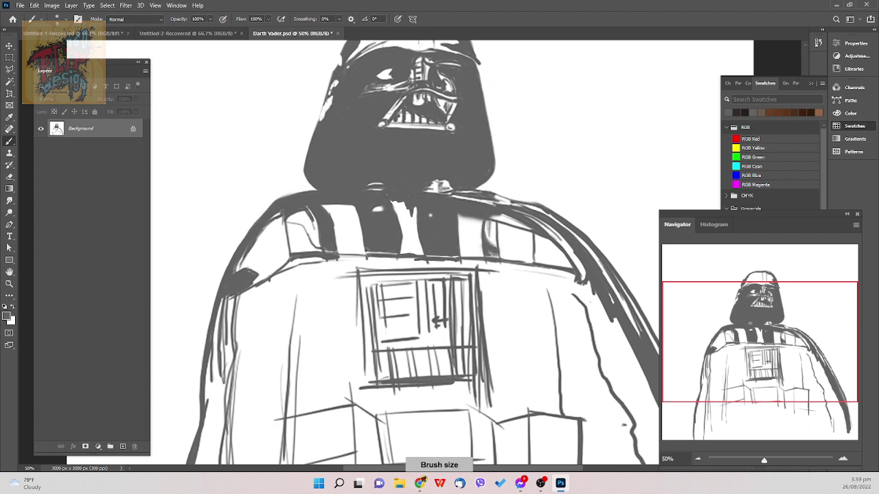
{"action": "key", "text": "bracketright"}
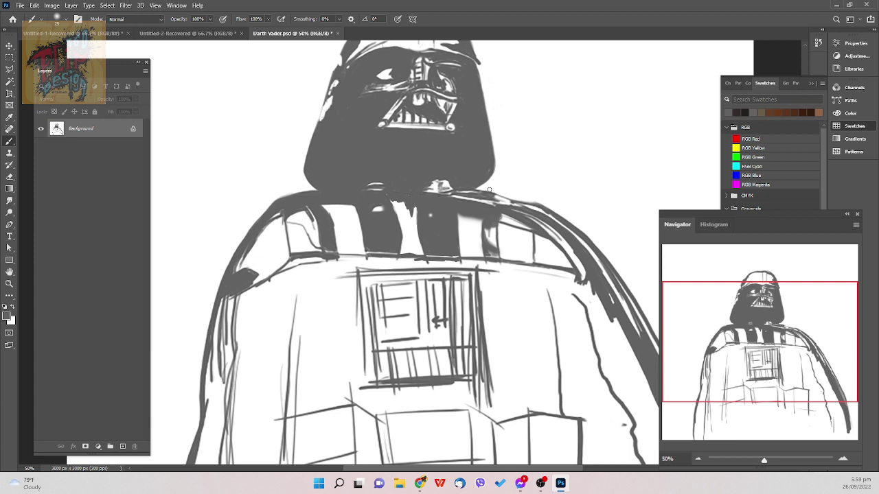
{"action": "key", "text": "e"}
{"action": "key", "text": "ctrl+s"}
- Add a soft shadow beneath the collar's upper band, across the top of the panel beside the narrow one
{"action": "key", "text": "b"}
{"action": "key", "text": "]"}
{"action": "key", "text": "["}
{"action": "left_click_drag", "start_coordinate": [501, 215], "coordinate": [535, 231]}
{"action": "key", "text": "e"}
{"action": "key", "text": "]"}
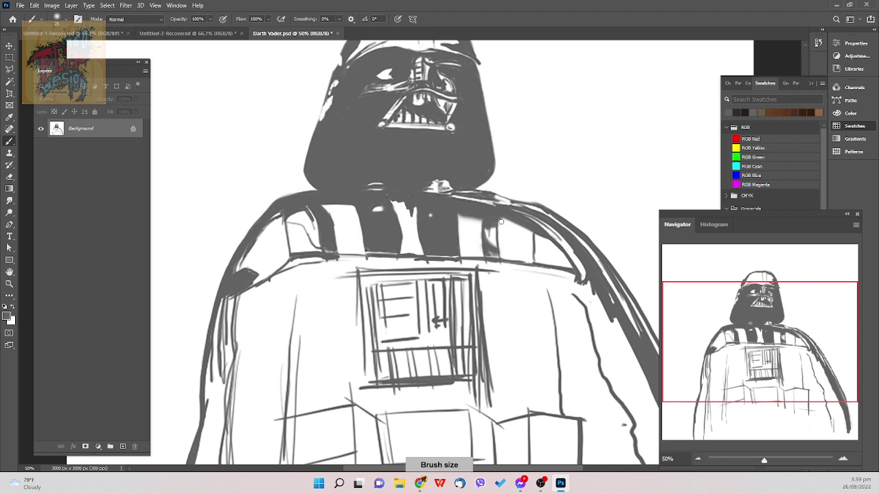
{"action": "key", "text": "b"}
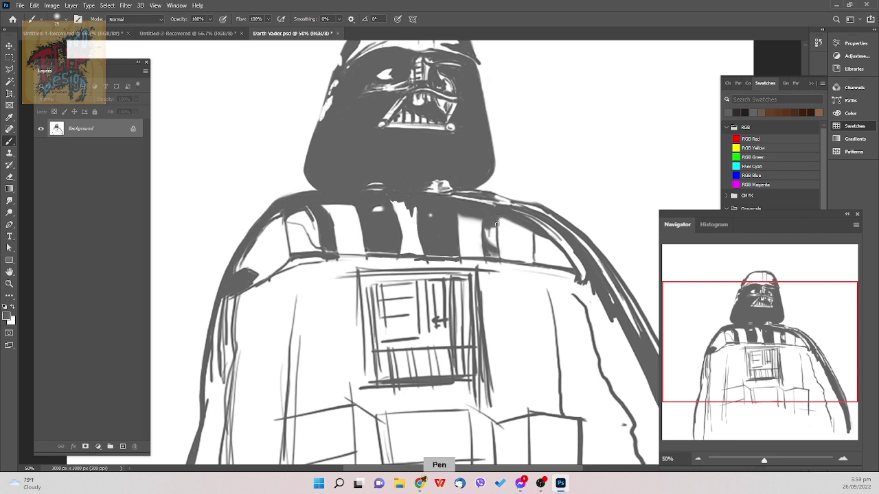
{"action": "key", "text": "bracketright"}
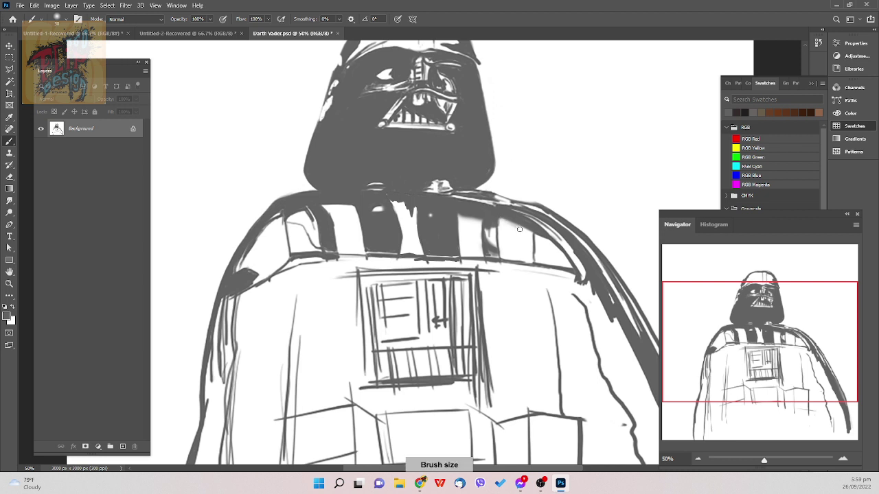
- Shade the top of that panel with light grey strokes, undoing unwanted ones and varying the brush size
{"action": "mouse_move", "coordinate": [498, 231]}
{"action": "left_mouse_down"}
{"action": "mouse_move", "coordinate": [509, 229]}
{"action": "mouse_move", "coordinate": [502, 232]}
{"action": "left_mouse_up"}
{"action": "key", "text": "["}
{"action": "key", "text": "["}
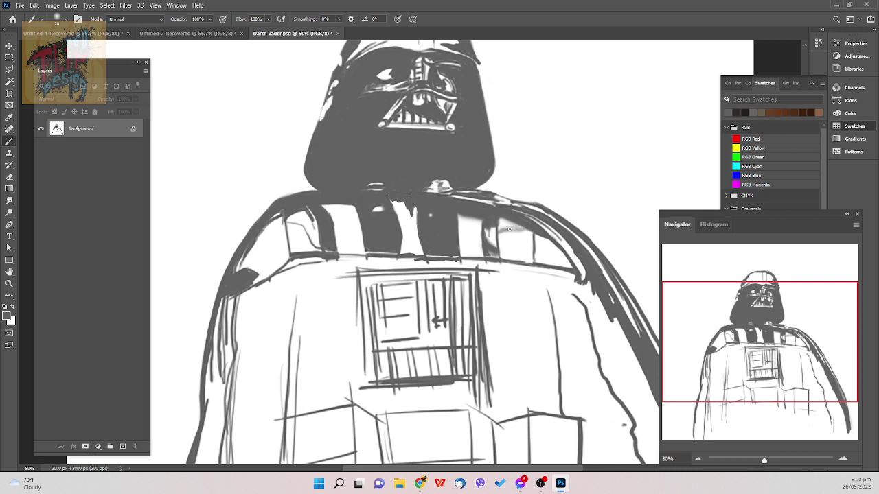
{"action": "key", "text": "bracketright"}
{"action": "key", "text": "ctrl+z"}
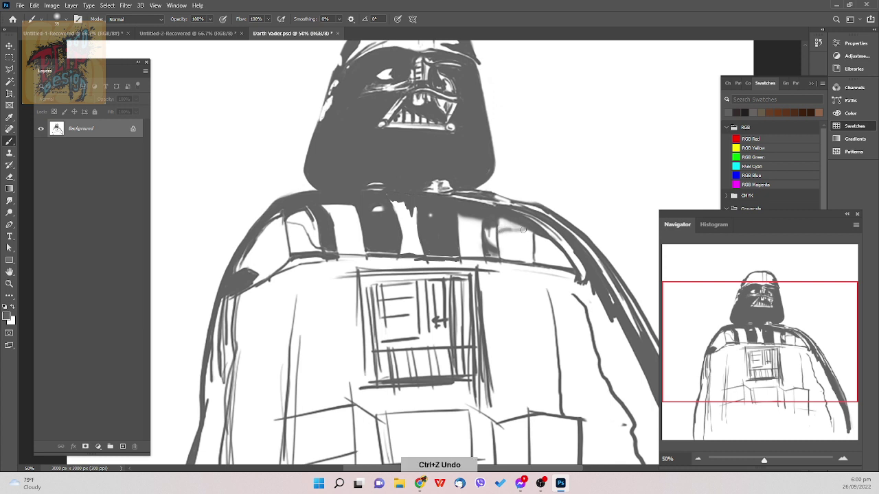
{"action": "key", "text": "ctrl+z"}
{"action": "key", "text": "bracketleft"}
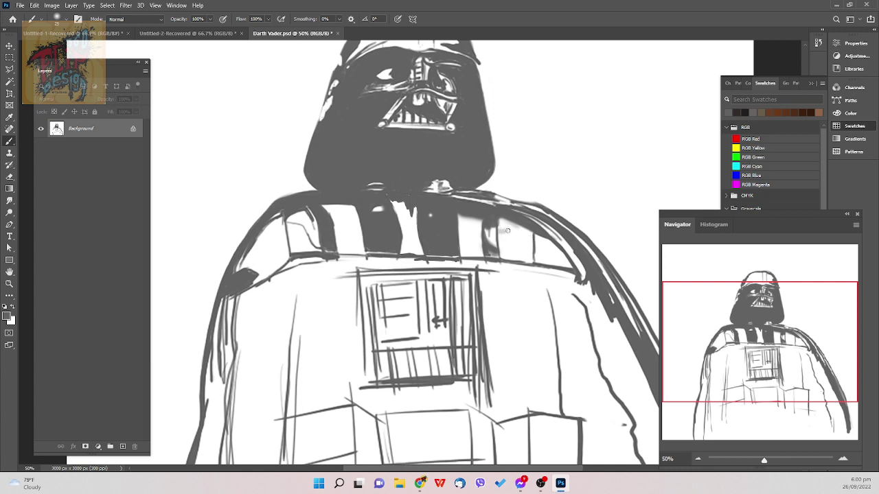
{"action": "key", "text": "bracketleft"}
{"action": "key", "text": "ctrl+z"}
{"action": "key", "text": "bracketleft"}
{"action": "key", "text": "ctrl+z"}
- Shade the panel's lower outer corner, erase the divider beside it and redraw the divider with a smaller brush
{"action": "left_click_drag", "start_coordinate": [529, 258], "coordinate": [528, 252]}
{"action": "key", "text": "e"}
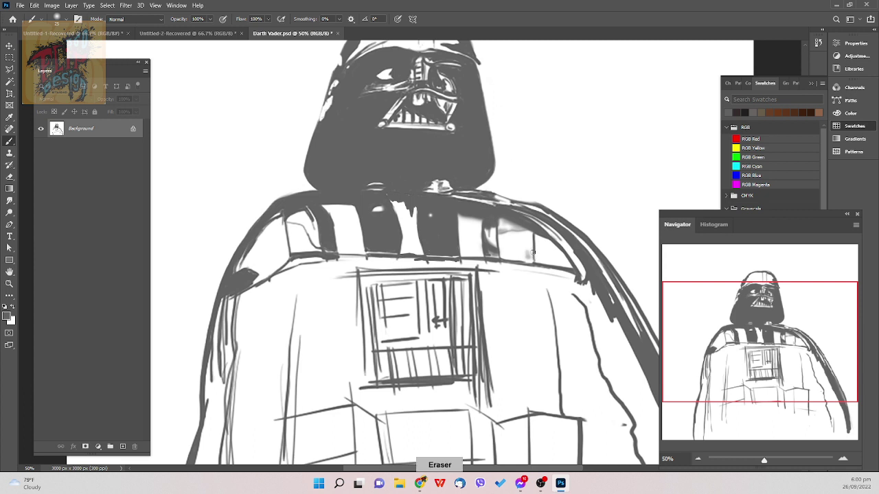
{"action": "mouse_move", "coordinate": [535, 258]}
{"action": "left_mouse_down"}
{"action": "mouse_move", "coordinate": [532, 235]}
{"action": "mouse_move", "coordinate": [533, 259]}
{"action": "left_mouse_up"}
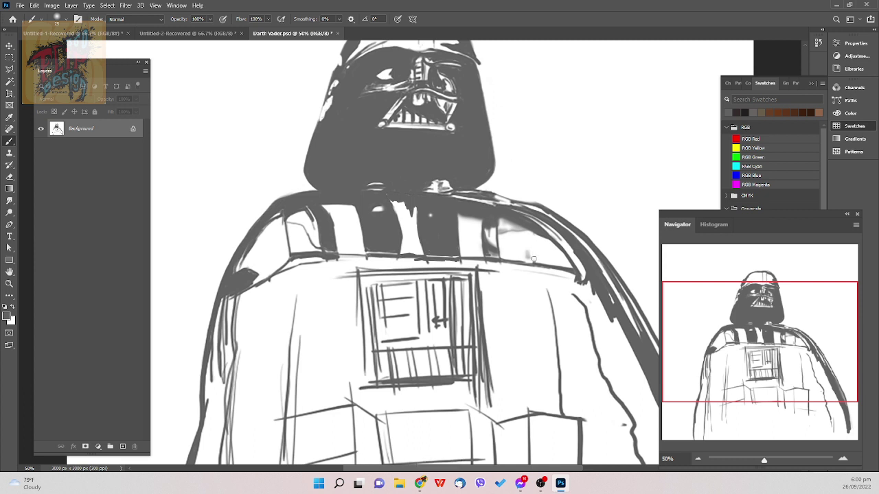
{"action": "key", "text": "["}
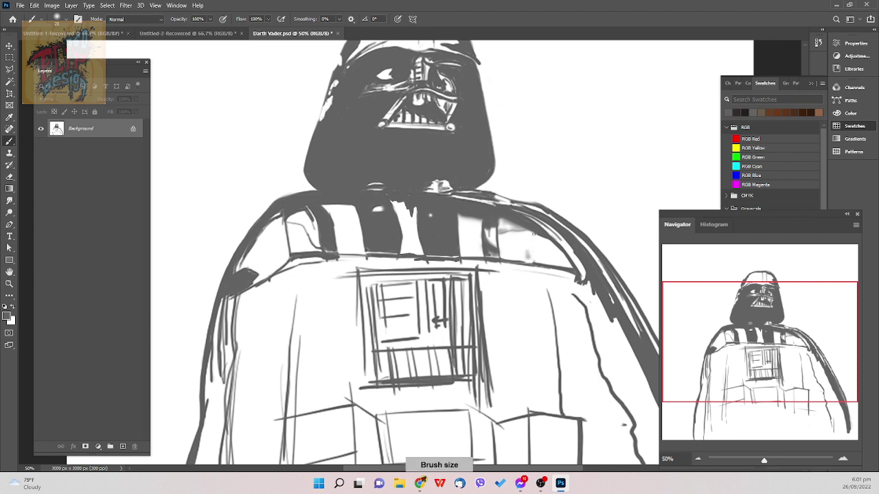
{"action": "key", "text": "["}
{"action": "key", "text": "["}
{"action": "key", "text": "["}
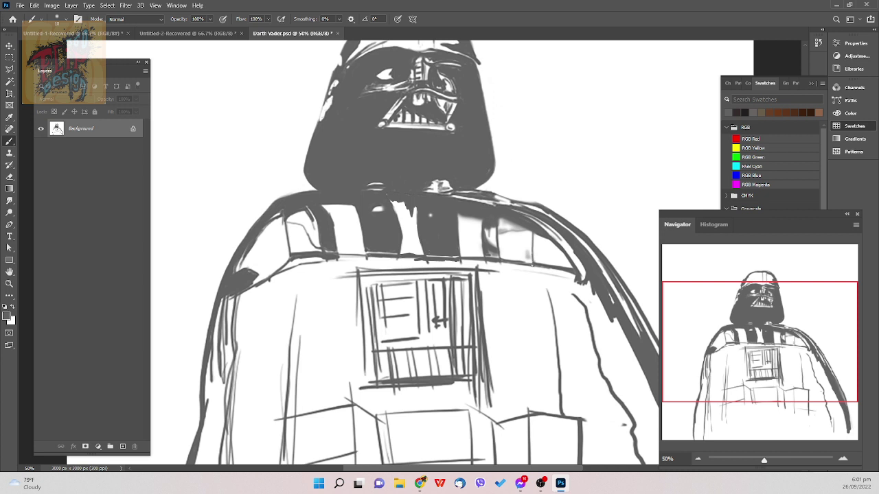
{"action": "key", "text": "bracketleft"}
{"action": "key", "text": "bracketleft"}
{"action": "key", "text": "bracketleft"}
{"action": "key", "text": "bracketleft"}
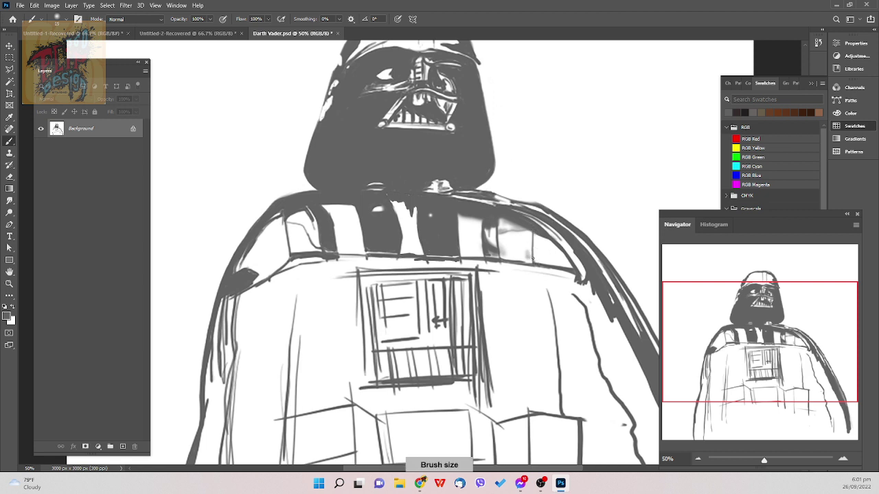
- Darken the lower edge of the outermost collar panel, save the drawing and undo a stray stroke below the collar
{"action": "left_click_drag", "start_coordinate": [530, 257], "coordinate": [558, 265]}
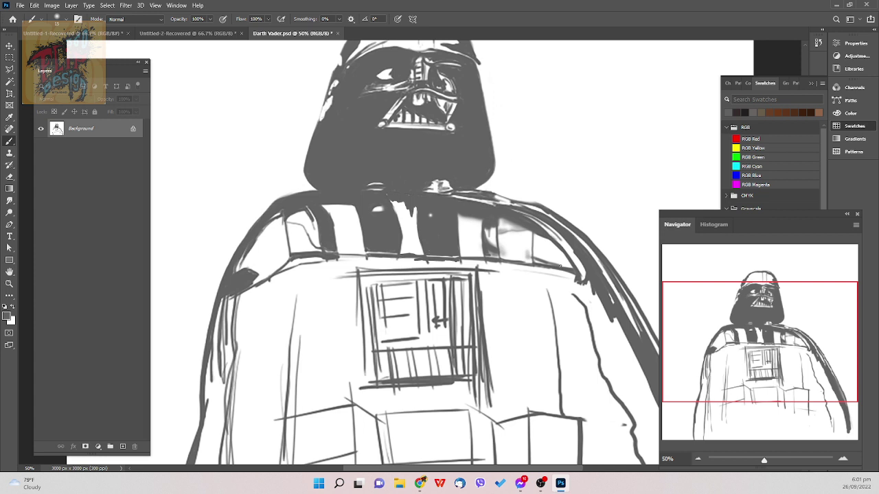
{"action": "left_click_drag", "start_coordinate": [572, 270], "coordinate": [535, 260]}
{"action": "key", "text": "ctrl+s"}
{"action": "left_click_drag", "start_coordinate": [510, 293], "coordinate": [569, 277]}
{"action": "key", "text": "ctrl+z"}
- Erase the outline at the outermost panel's lower tip and try redrawing it with the Soft Round Pressure Size brush
{"action": "key", "text": "e"}
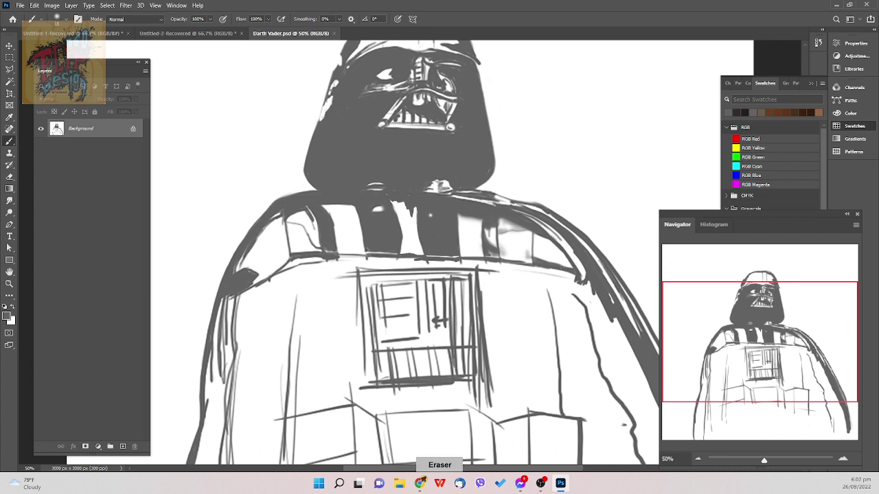
{"action": "mouse_move", "coordinate": [570, 266]}
{"action": "left_mouse_down"}
{"action": "mouse_move", "coordinate": [558, 269]}
{"action": "mouse_move", "coordinate": [574, 273]}
{"action": "left_mouse_up"}
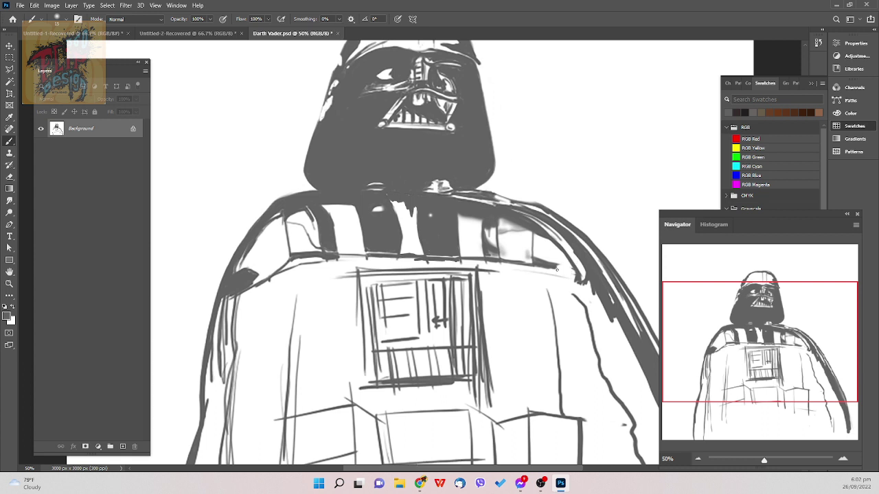
{"action": "key", "text": "b"}
{"action": "right_click", "coordinate": [551, 276]}
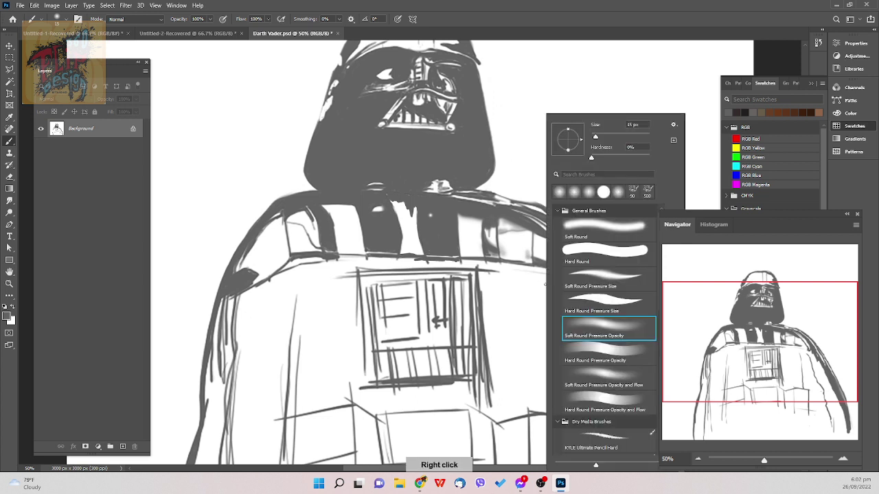
{"action": "double_click", "coordinate": [598, 278]}
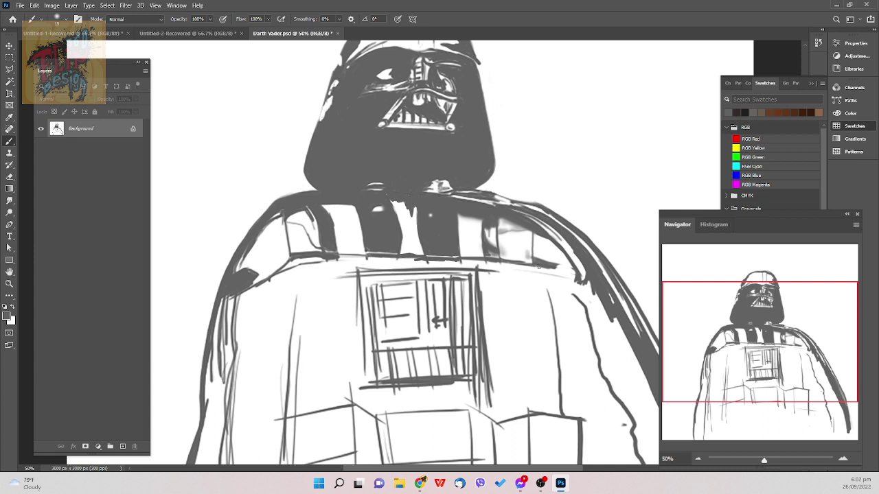
{"action": "left_click_drag", "start_coordinate": [538, 268], "coordinate": [567, 275]}
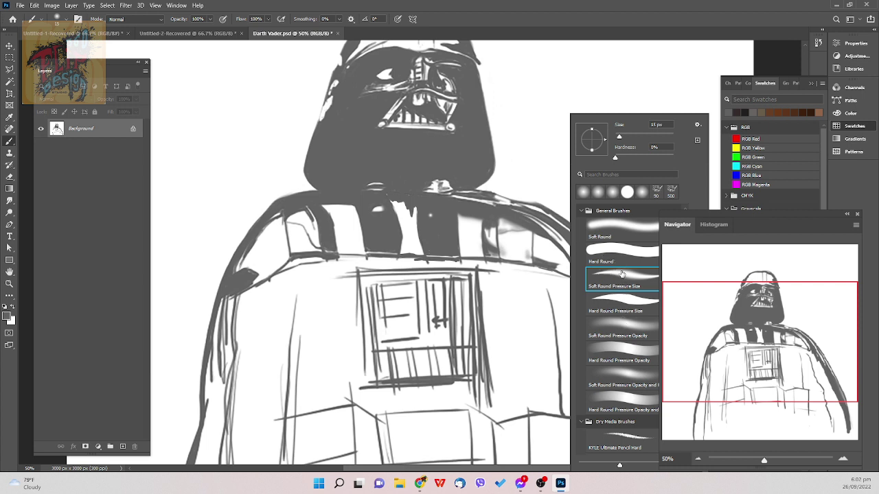
- Redraw the outline at the outermost panel's tip with the Hard Round Pressure Size brush at 15 px and 100% hardness
{"action": "left_click", "coordinate": [637, 304]}
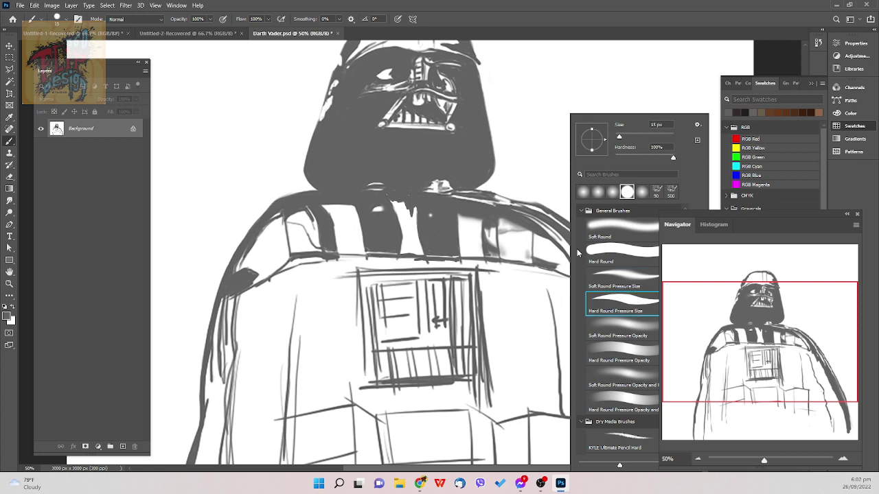
{"action": "double_click", "coordinate": [612, 299]}
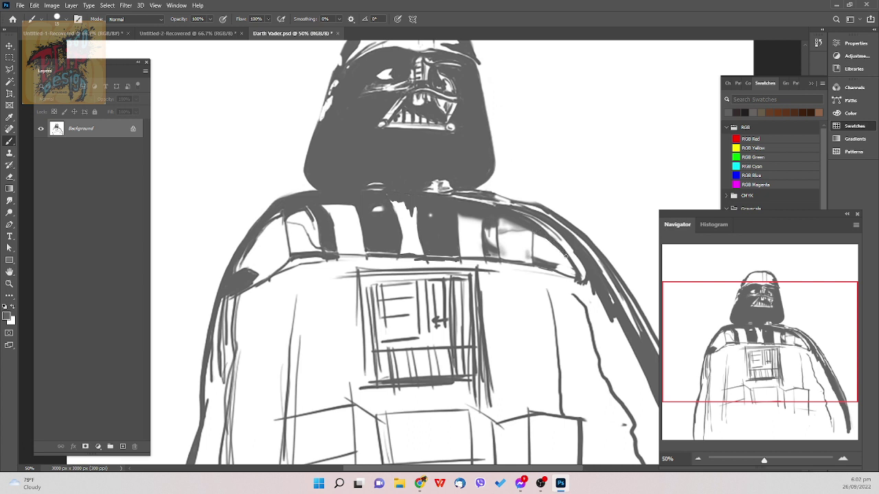
{"action": "left_click_drag", "start_coordinate": [566, 258], "coordinate": [577, 272]}
- Return to a soft brush and shade along the outermost panel's curved upper edge, undoing one stroke
{"action": "right_click", "coordinate": [617, 170]}
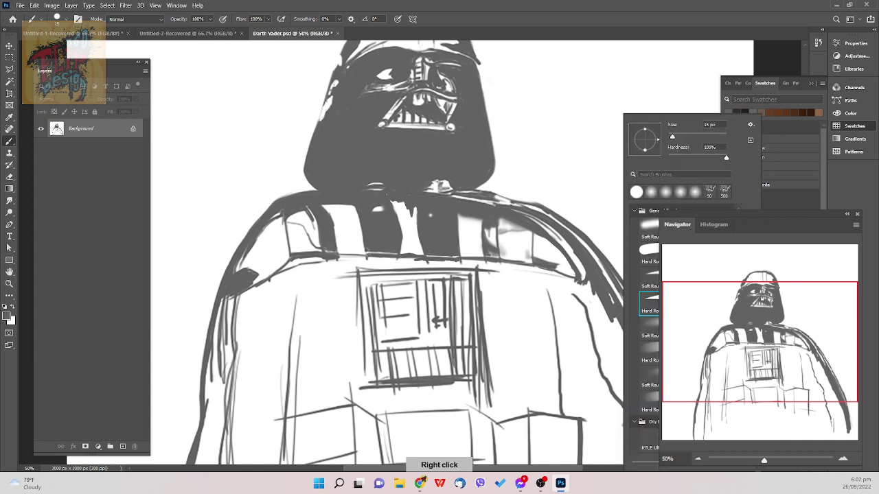
{"action": "key", "text": "Escape"}
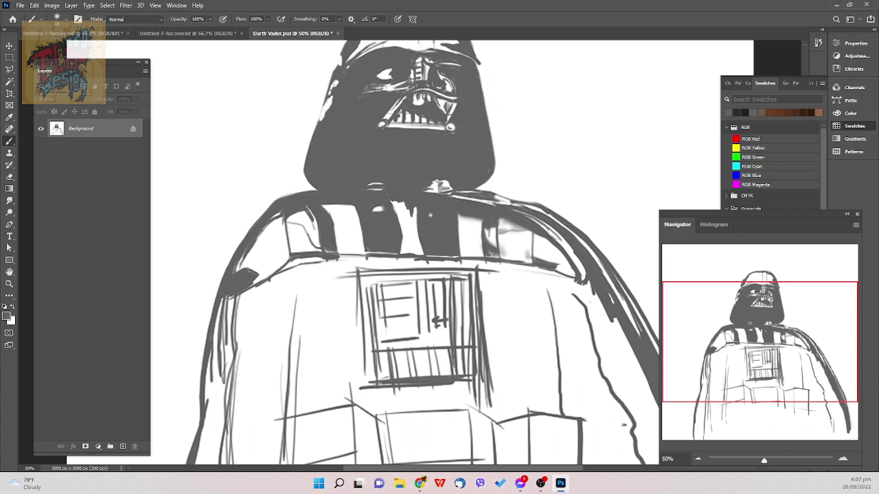
{"action": "key", "text": "bracketright"}
{"action": "key", "text": "bracketright"}
{"action": "left_click_drag", "start_coordinate": [555, 265], "coordinate": [572, 270]}
{"action": "key", "text": "ctrl+z"}
{"action": "key", "text": "]"}
{"action": "key", "text": "bracketleft"}
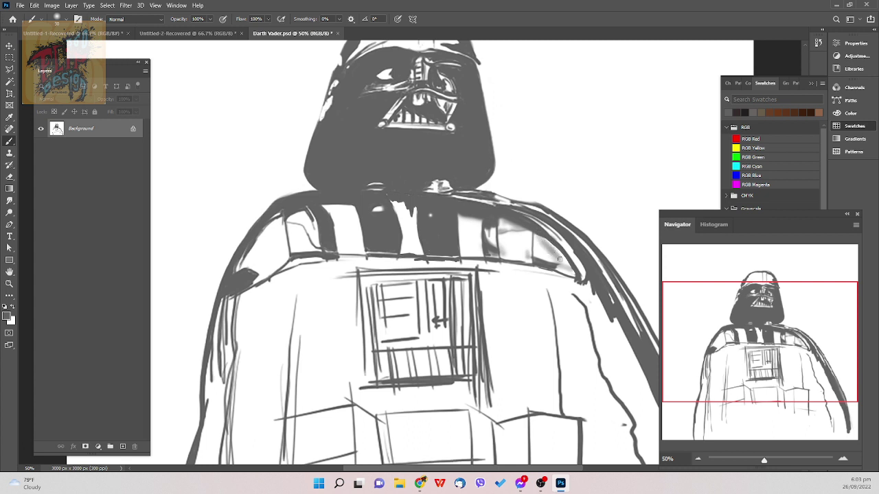
- Darken the outermost panel's lower edge towards its tip and blend soft grey across its middle
{"action": "left_click_drag", "start_coordinate": [561, 263], "coordinate": [578, 269]}
{"action": "key", "text": "bracketleft"}
{"action": "key", "text": "bracketleft"}
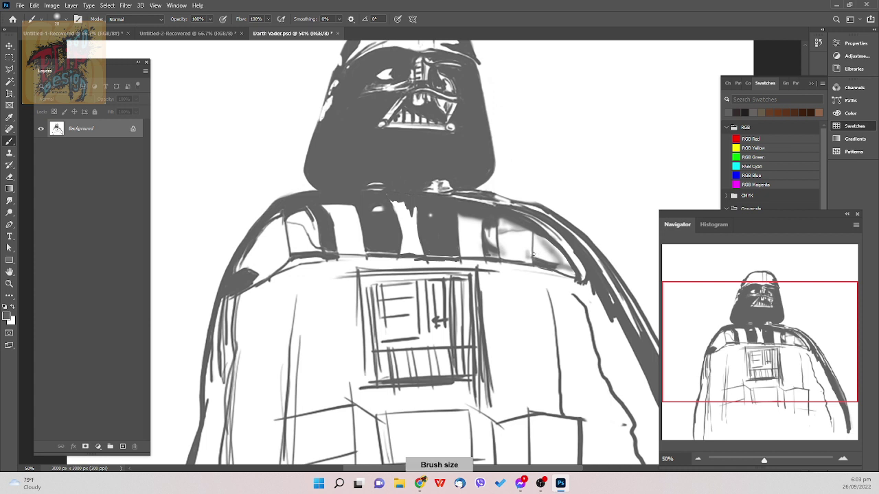
{"action": "left_click_drag", "start_coordinate": [534, 256], "coordinate": [580, 273]}
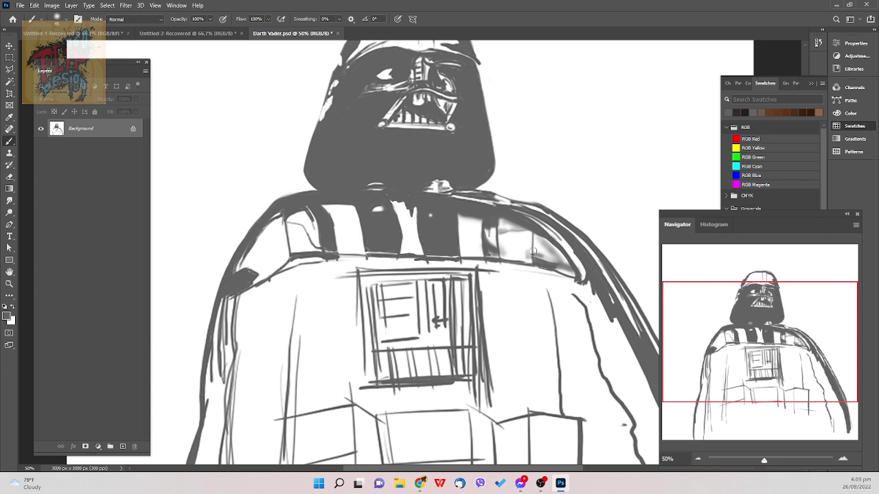
{"action": "mouse_move", "coordinate": [532, 253]}
{"action": "left_mouse_down"}
{"action": "mouse_move", "coordinate": [580, 271]}
{"action": "mouse_move", "coordinate": [558, 253]}
{"action": "left_mouse_up"}
{"action": "mouse_move", "coordinate": [557, 251]}
{"action": "left_mouse_down"}
{"action": "mouse_move", "coordinate": [538, 243]}
{"action": "mouse_move", "coordinate": [558, 245]}
{"action": "left_mouse_up"}
- Shade the white panels on both sides of the narrow dark stripe with soft grey, varying the brush size
{"action": "mouse_move", "coordinate": [501, 230]}
{"action": "left_mouse_down"}
{"action": "mouse_move", "coordinate": [524, 227]}
{"action": "mouse_move", "coordinate": [509, 218]}
{"action": "mouse_move", "coordinate": [531, 226]}
{"action": "left_mouse_up"}
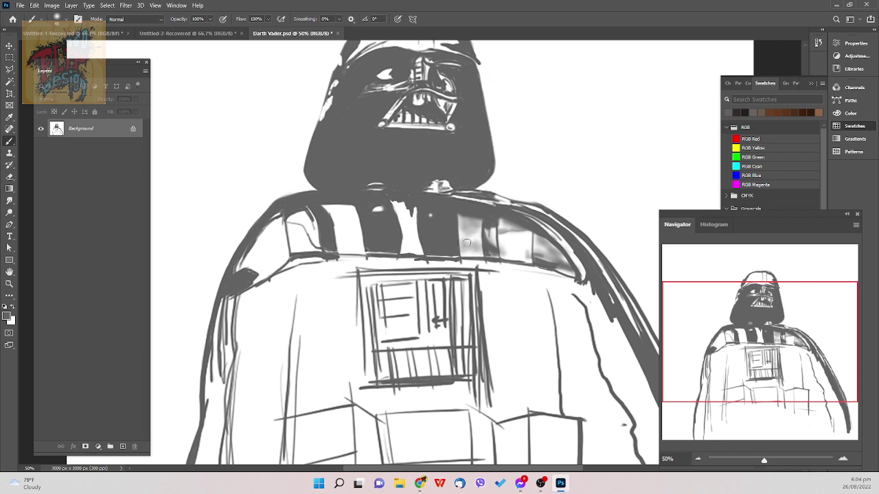
{"action": "key", "text": "["}
{"action": "key", "text": "["}
{"action": "key", "text": "["}
{"action": "key", "text": "["}
{"action": "key", "text": "]"}
{"action": "key", "text": "]"}
{"action": "key", "text": "]"}
{"action": "key", "text": "bracketleft"}
{"action": "left_click_drag", "start_coordinate": [529, 233], "coordinate": [528, 256]}
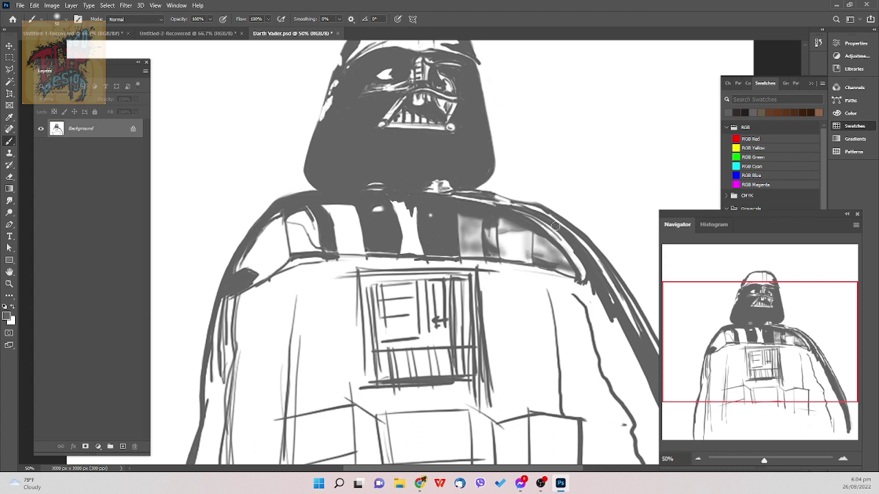
- Touch up the grey shading on the collar panels with different brush sizes and save the drawing
{"action": "key", "text": "e"}
{"action": "key", "text": "b"}
{"action": "key", "text": "["}
{"action": "key", "text": "["}
{"action": "key", "text": "["}
{"action": "key", "text": "bracketright"}
{"action": "key", "text": "bracketright"}
{"action": "key", "text": "bracketright"}
{"action": "key", "text": "bracketright"}
{"action": "key", "text": "bracketright"}
{"action": "key", "text": "ctrl+s"}
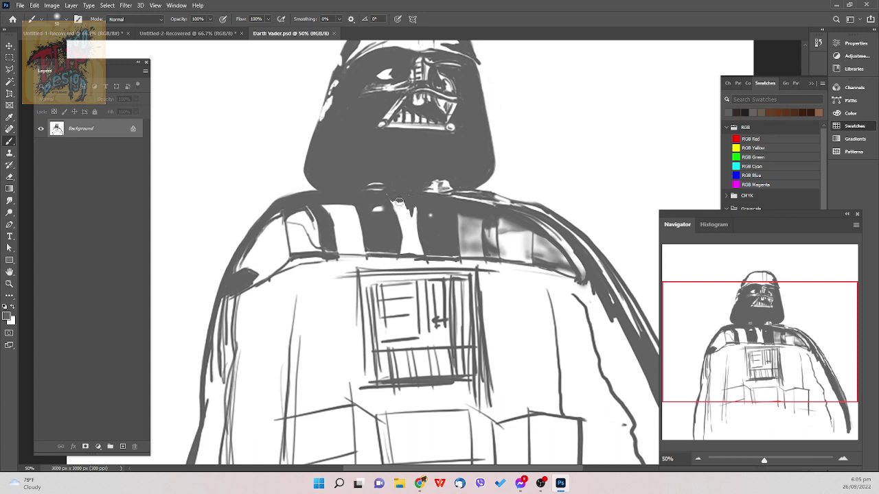
- Touch up the upper tip of the collar's central white stripe with a smaller dark brush, undoing the first stroke
{"action": "key", "text": "bracketleft"}
{"action": "left_click_drag", "start_coordinate": [397, 198], "coordinate": [398, 207]}
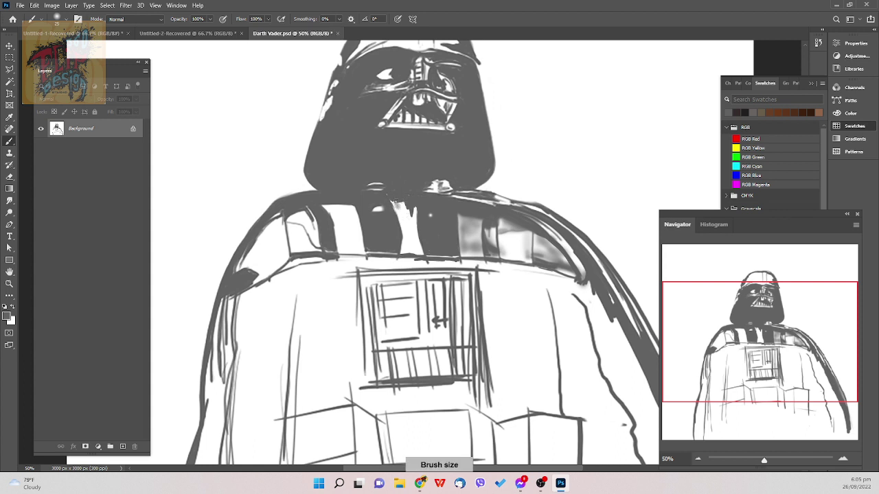
{"action": "key", "text": "ctrl+z"}
{"action": "key", "text": "bracketleft"}
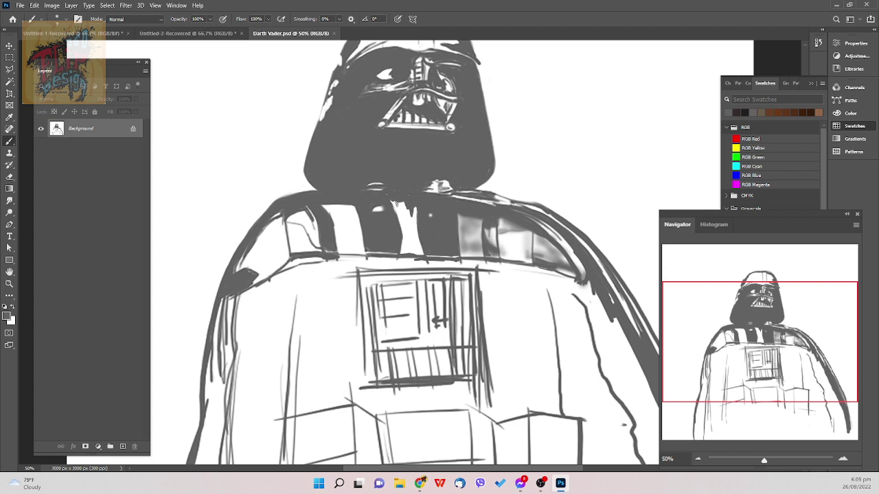
{"action": "left_click", "coordinate": [397, 203]}
- Cover the collar's central white stripe from top to base in soft grey with a larger brush
{"action": "key", "text": "bracketright"}
{"action": "key", "text": "bracketright"}
{"action": "key", "text": "bracketright"}
{"action": "key", "text": "bracketright"}
{"action": "key", "text": "bracketright"}
{"action": "key", "text": "bracketright"}
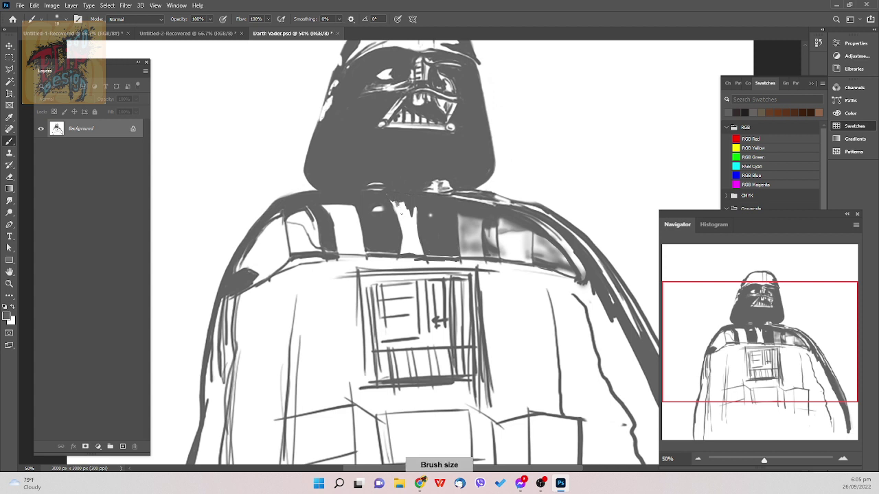
{"action": "left_click_drag", "start_coordinate": [399, 212], "coordinate": [395, 202]}
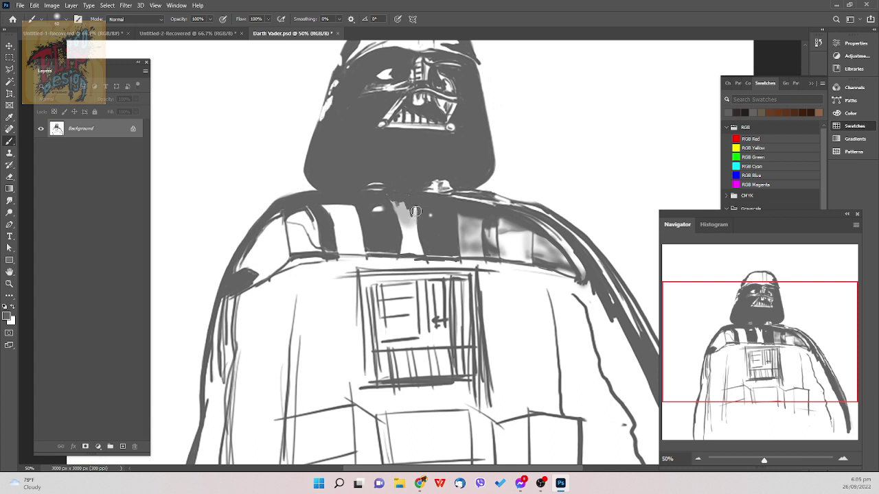
{"action": "mouse_move", "coordinate": [416, 210]}
{"action": "left_mouse_down"}
{"action": "mouse_move", "coordinate": [404, 251]}
{"action": "mouse_move", "coordinate": [412, 229]}
{"action": "mouse_move", "coordinate": [418, 250]}
{"action": "left_mouse_up"}
{"action": "left_click_drag", "start_coordinate": [392, 200], "coordinate": [405, 219]}
{"action": "mouse_move", "coordinate": [410, 222]}
{"action": "left_mouse_down"}
{"action": "mouse_move", "coordinate": [419, 218]}
{"action": "mouse_move", "coordinate": [420, 231]}
{"action": "mouse_move", "coordinate": [420, 223]}
{"action": "left_mouse_up"}
- Darken the upper part of the central collar stripe with a second layer of grey, varying the brush size
{"action": "key", "text": "bracketleft"}
{"action": "key", "text": "bracketleft"}
{"action": "key", "text": "bracketleft"}
{"action": "key", "text": "bracketleft"}
{"action": "key", "text": "bracketleft"}
{"action": "key", "text": "bracketleft"}
{"action": "key", "text": "bracketleft"}
{"action": "key", "text": "bracketleft"}
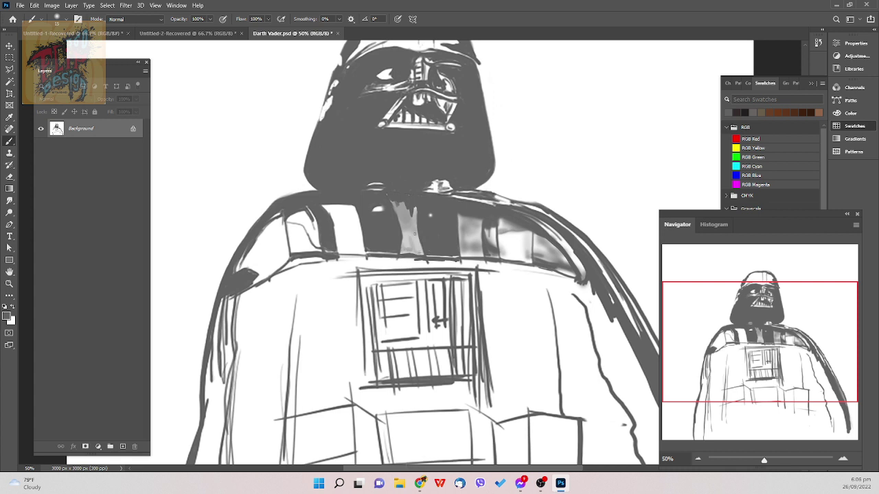
{"action": "key", "text": "bracketright"}
{"action": "key", "text": "bracketright"}
{"action": "key", "text": "bracketright"}
{"action": "key", "text": "bracketright"}
{"action": "key", "text": "bracketright"}
{"action": "key", "text": "bracketright"}
{"action": "mouse_move", "coordinate": [408, 208]}
{"action": "left_mouse_down"}
{"action": "mouse_move", "coordinate": [407, 227]}
{"action": "mouse_move", "coordinate": [393, 203]}
{"action": "left_mouse_up"}
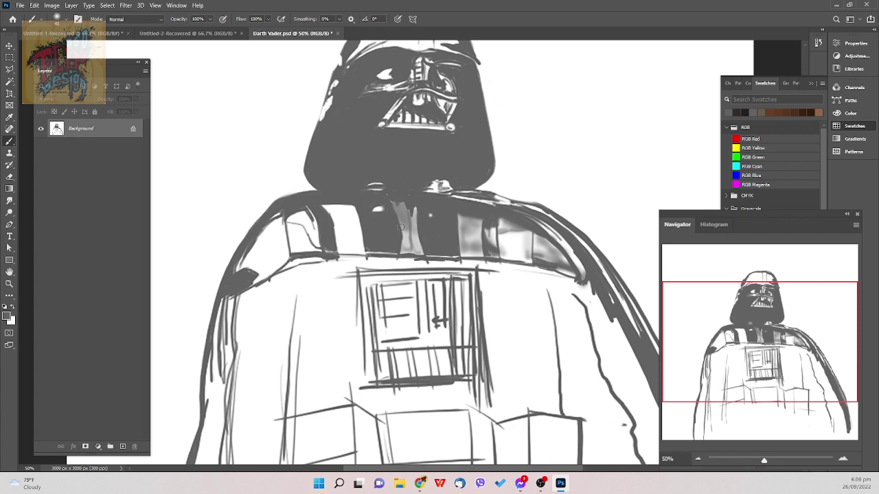
- Blend darker grey down the middle of the central collar stripe, adjusting the brush size between strokes
{"action": "key", "text": "bracketleft"}
{"action": "key", "text": "bracketright"}
{"action": "key", "text": "bracketright"}
{"action": "key", "text": "bracketright"}
{"action": "key", "text": "bracketleft"}
{"action": "key", "text": "bracketright"}
{"action": "key", "text": "bracketright"}
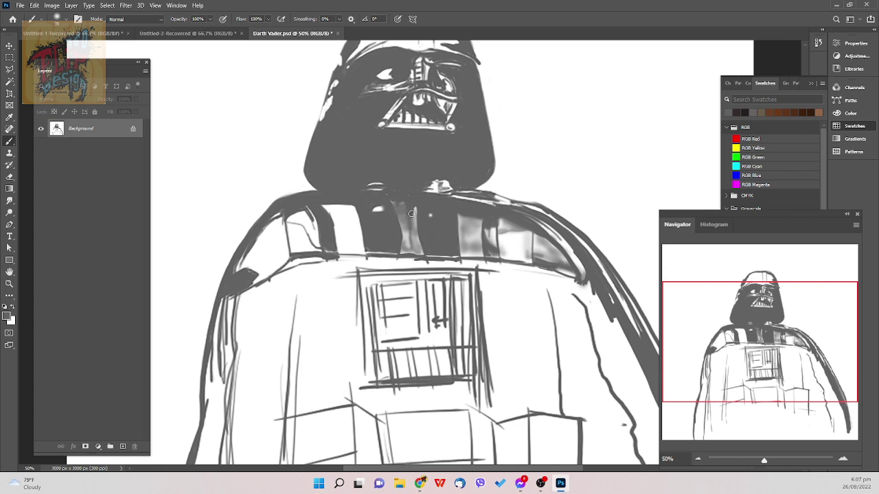
{"action": "left_click_drag", "start_coordinate": [411, 214], "coordinate": [412, 247]}
{"action": "key", "text": "bracketleft"}
{"action": "key", "text": "bracketleft"}
{"action": "key", "text": "bracketleft"}
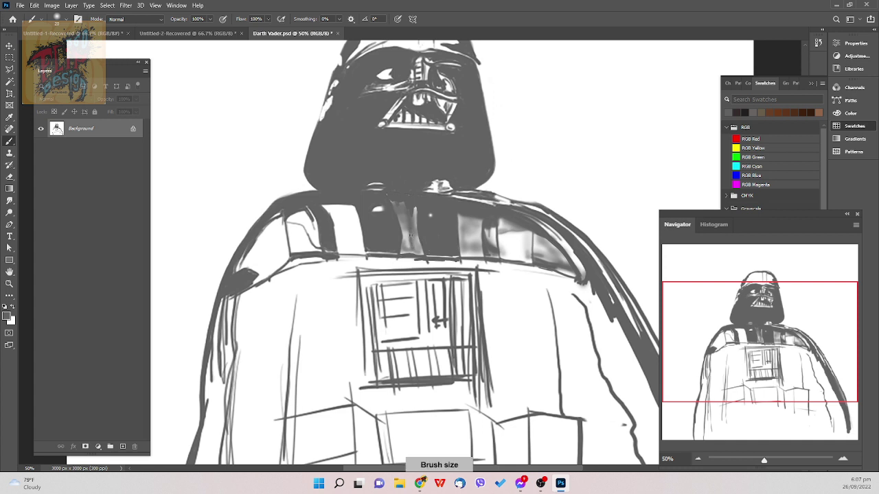
- Deepen the grey along the side edges and base of the central collar stripe with different brush sizes
{"action": "key", "text": "bracketright"}
{"action": "key", "text": "bracketright"}
{"action": "key", "text": "bracketleft"}
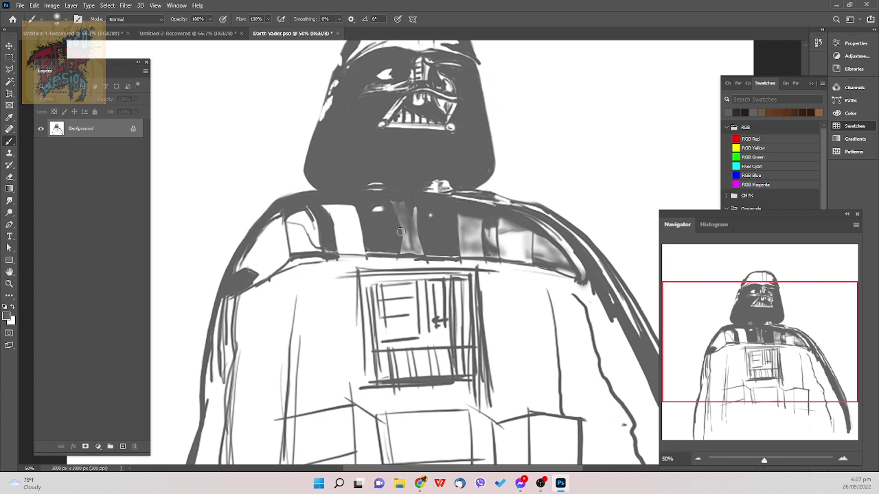
{"action": "key", "text": "bracketleft"}
{"action": "key", "text": "bracketright"}
{"action": "key", "text": "bracketright"}
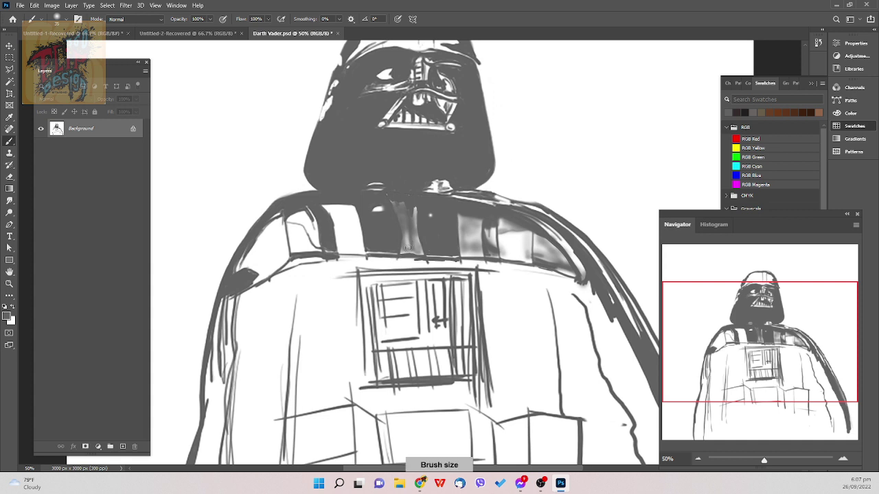
{"action": "key", "text": "bracketleft"}
{"action": "key", "text": "bracketleft"}
{"action": "key", "text": "bracketleft"}
{"action": "key", "text": "bracketleft"}
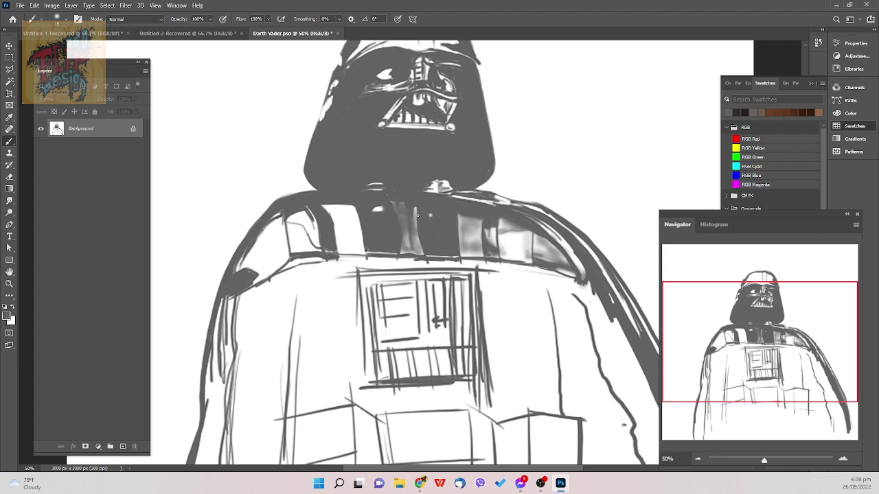
- Alternate between Eraser and Brush to shape a thin V-shaped highlight near the top of the central collar stripe
{"action": "key", "text": "]"}
{"action": "key", "text": "e"}
{"action": "key", "text": "bracketleft"}
{"action": "key", "text": "b"}
{"action": "key", "text": "e"}
{"action": "key", "text": "b"}
{"action": "key", "text": "e"}
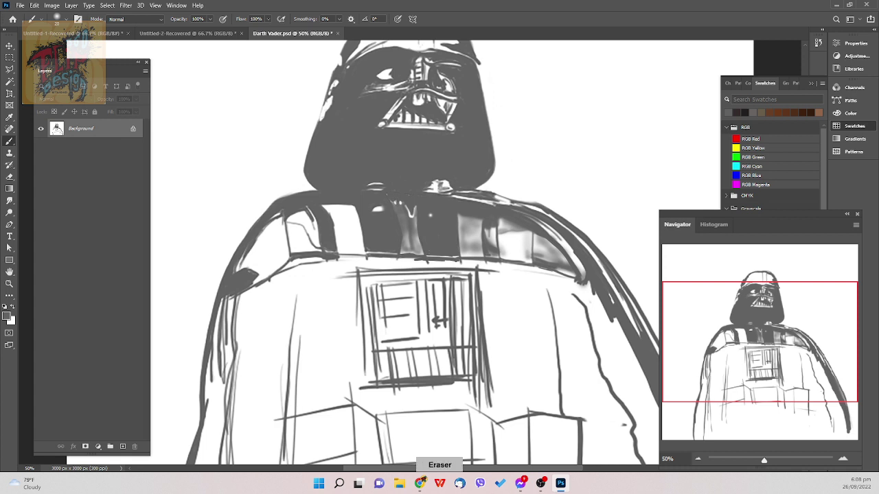
{"action": "key", "text": "b"}
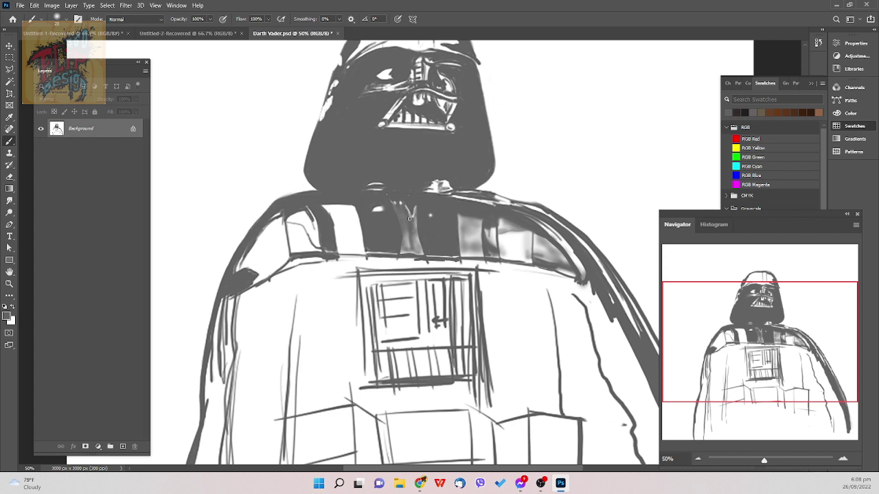
- Refine the V-shaped highlight by erasing and blending soft grey around it, and save the drawing
{"action": "key", "text": "e"}
{"action": "key", "text": "b"}
{"action": "key", "text": "bracketright"}
{"action": "key", "text": "bracketright"}
{"action": "key", "text": "bracketright"}
{"action": "key", "text": "["}
{"action": "key", "text": "]"}
{"action": "key", "text": "bracketleft"}
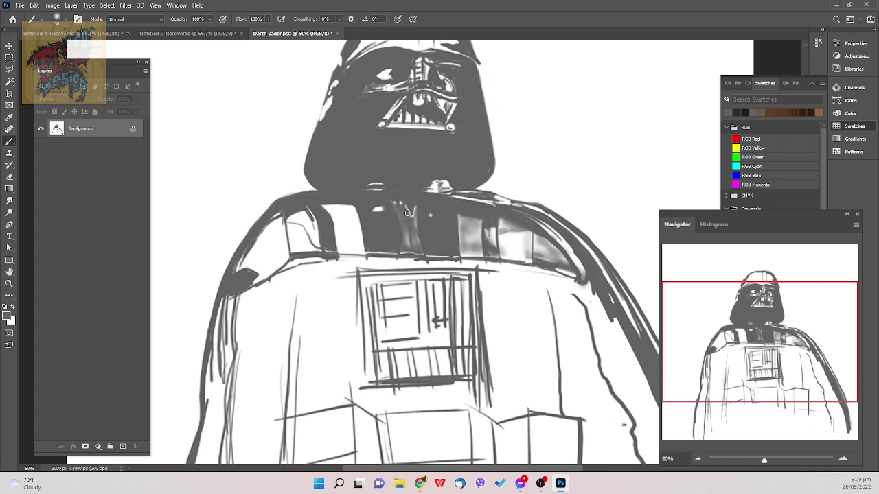
{"action": "key", "text": "ctrl+s"}
{"action": "key", "text": "e"}
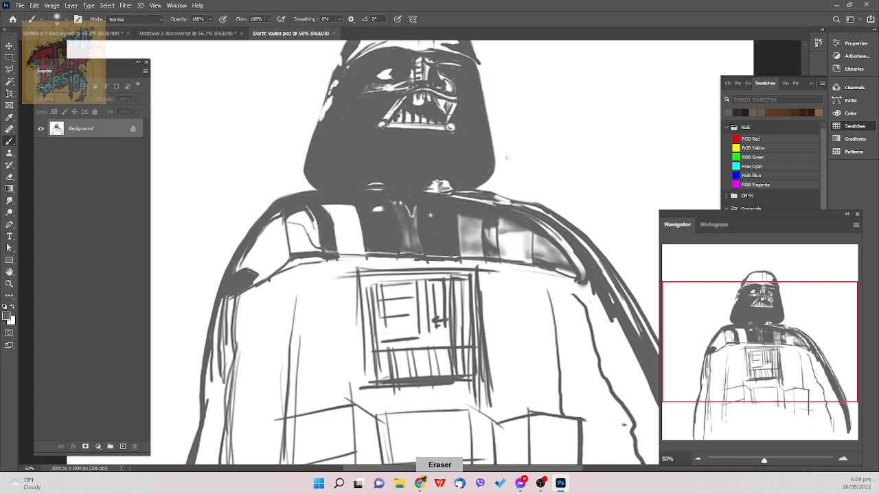
- Refine the small highlight details on the collar directly under the right side of the helmet with a small brush
{"action": "left_click", "coordinate": [441, 187]}
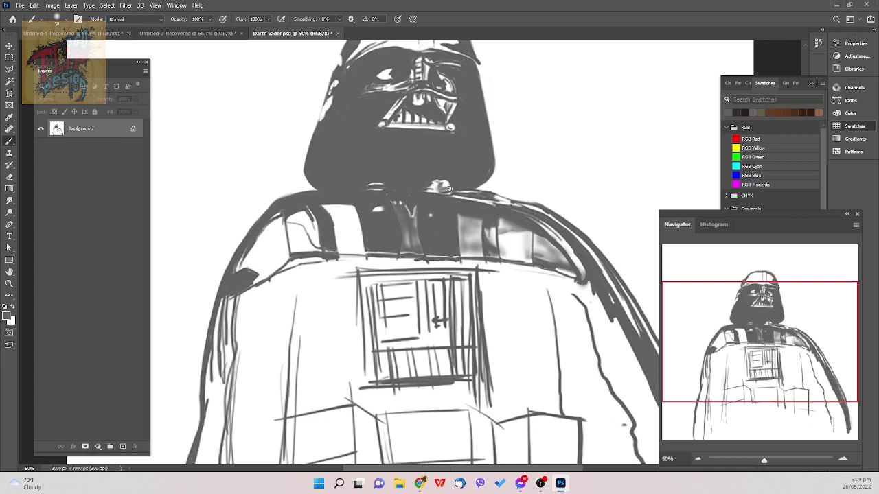
{"action": "key", "text": "bracketleft"}
{"action": "key", "text": "bracketleft"}
{"action": "key", "text": "bracketleft"}
{"action": "key", "text": "bracketleft"}
{"action": "key", "text": "bracketright"}
{"action": "key", "text": "bracketleft"}
{"action": "key", "text": "bracketleft"}
{"action": "left_click_drag", "start_coordinate": [443, 180], "coordinate": [432, 184]}
- Touch up the line work along the top of the right shoulder with a finer brush and save the drawing
{"action": "key", "text": "bracketright"}
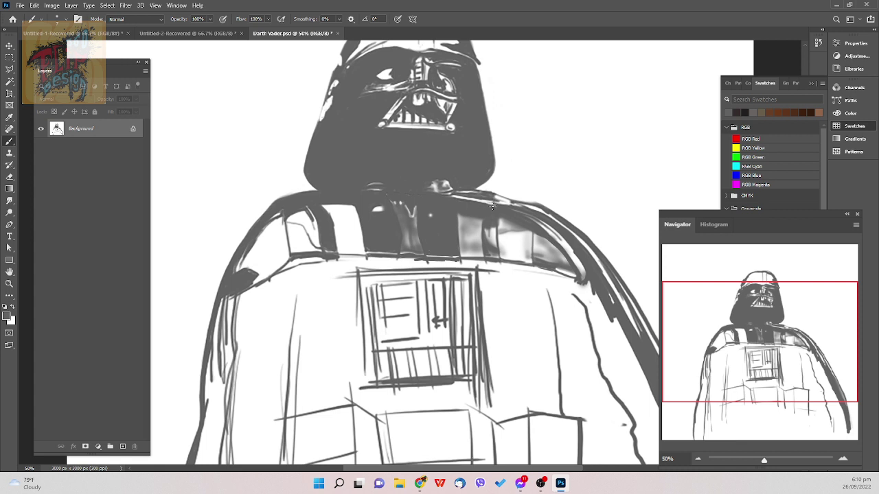
{"action": "key", "text": "bracketleft"}
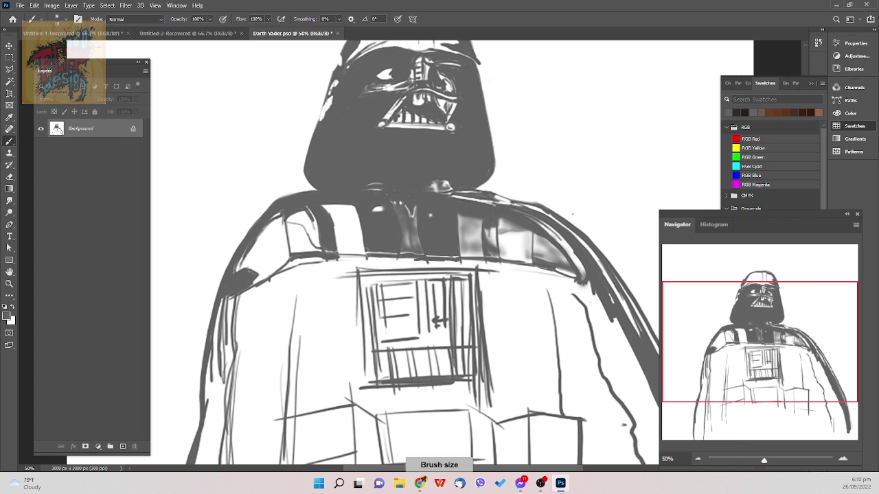
{"action": "key", "text": "bracketleft"}
{"action": "key", "text": "ctrl+s"}
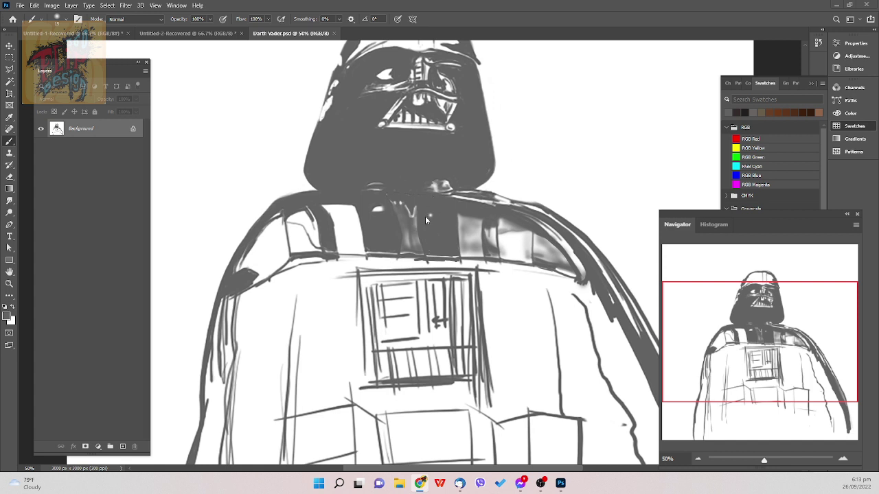
- Touch up the center chest strip and shade the white stripe left of it with soft gray, darkest at its upper end
{"action": "left_click_drag", "start_coordinate": [409, 218], "coordinate": [412, 234]}
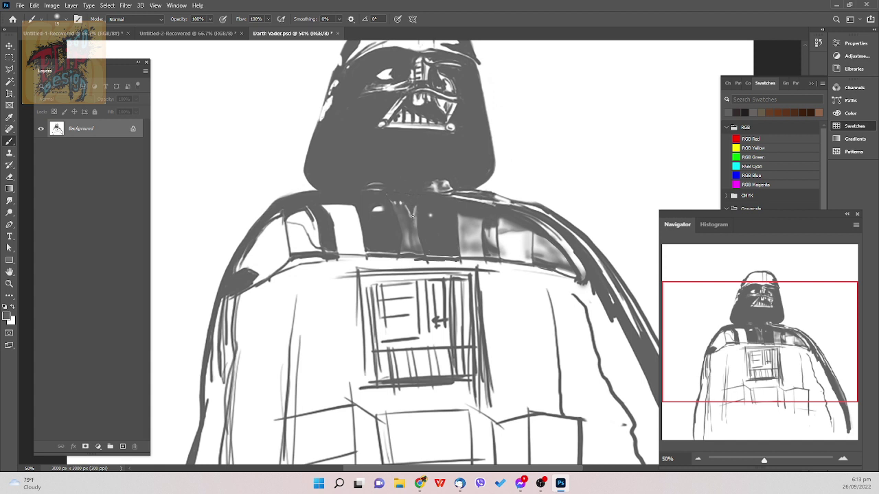
{"action": "key", "text": "bracketright"}
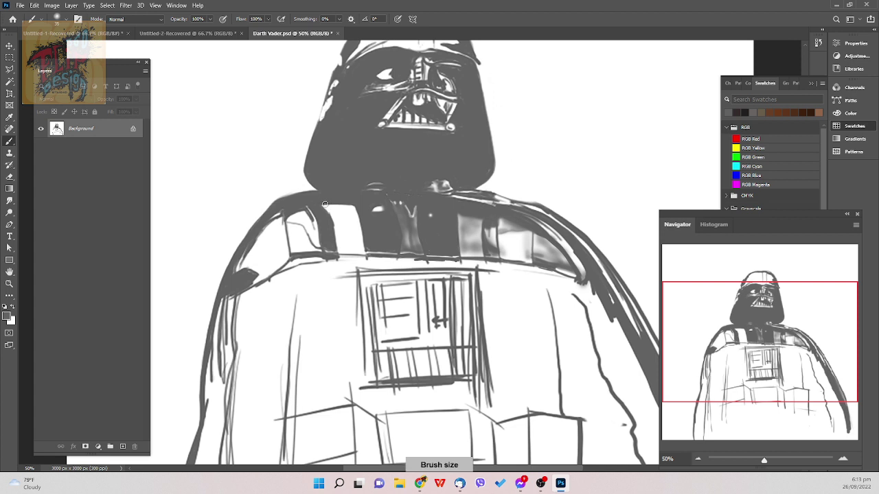
{"action": "mouse_move", "coordinate": [323, 203]}
{"action": "left_mouse_down"}
{"action": "mouse_move", "coordinate": [343, 247]}
{"action": "mouse_move", "coordinate": [360, 250]}
{"action": "mouse_move", "coordinate": [352, 208]}
{"action": "mouse_move", "coordinate": [360, 243]}
{"action": "mouse_move", "coordinate": [349, 209]}
{"action": "mouse_move", "coordinate": [354, 239]}
{"action": "mouse_move", "coordinate": [341, 209]}
{"action": "mouse_move", "coordinate": [358, 243]}
{"action": "mouse_move", "coordinate": [339, 226]}
{"action": "mouse_move", "coordinate": [356, 244]}
{"action": "mouse_move", "coordinate": [340, 219]}
{"action": "mouse_move", "coordinate": [347, 209]}
{"action": "mouse_move", "coordinate": [326, 193]}
{"action": "mouse_move", "coordinate": [337, 240]}
{"action": "mouse_move", "coordinate": [350, 245]}
{"action": "mouse_move", "coordinate": [349, 231]}
{"action": "mouse_move", "coordinate": [358, 244]}
{"action": "mouse_move", "coordinate": [324, 197]}
{"action": "mouse_move", "coordinate": [336, 224]}
{"action": "mouse_move", "coordinate": [330, 202]}
{"action": "mouse_move", "coordinate": [356, 232]}
{"action": "mouse_move", "coordinate": [340, 211]}
{"action": "left_mouse_up"}
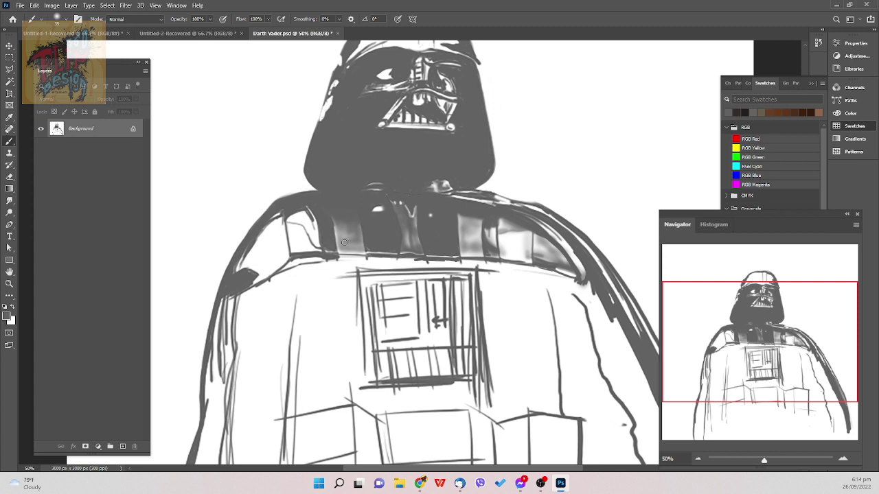
{"action": "key", "text": "bracketleft"}
{"action": "key", "text": "bracketleft"}
{"action": "key", "text": "]"}
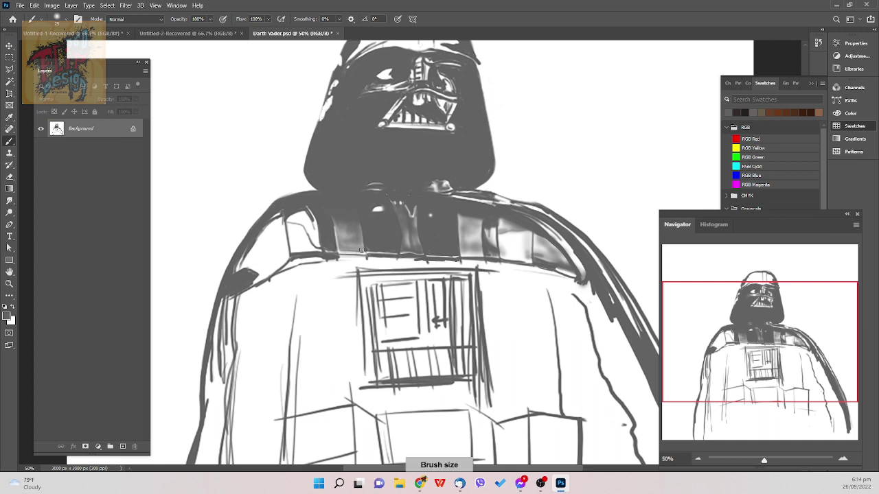
{"action": "left_click_drag", "start_coordinate": [342, 235], "coordinate": [342, 249]}
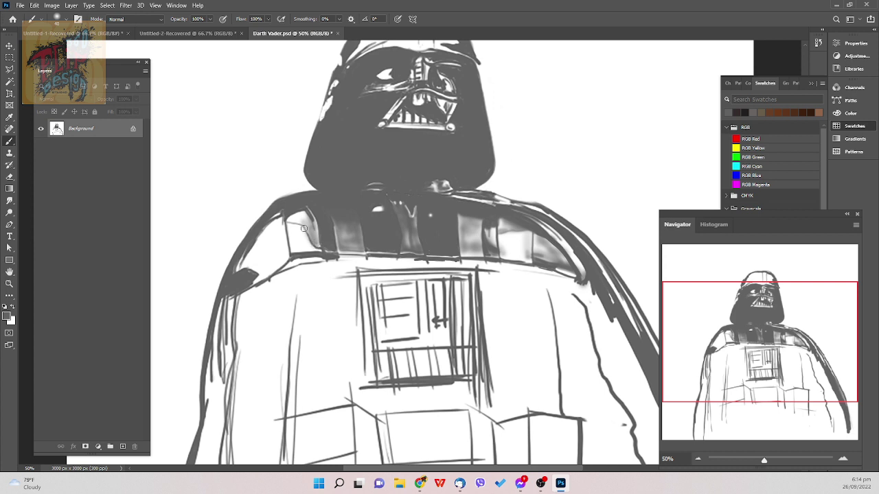
- Undo the shading on the second shoulder panel from the left and remove the curved sketch line inside it
{"action": "key", "text": "e"}
{"action": "key", "text": "ctrl+z"}
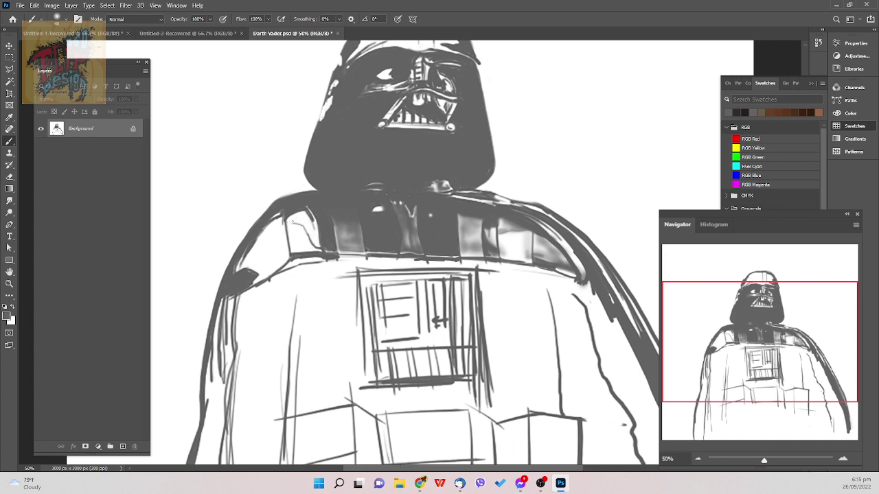
{"action": "key", "text": "bracketleft"}
{"action": "key", "text": "b"}
{"action": "mouse_move", "coordinate": [286, 215]}
{"action": "left_mouse_down"}
{"action": "mouse_move", "coordinate": [293, 251]}
{"action": "mouse_move", "coordinate": [298, 240]}
{"action": "left_mouse_up"}
{"action": "key", "text": "ctrl+z"}
{"action": "key", "text": "ctrl+z"}
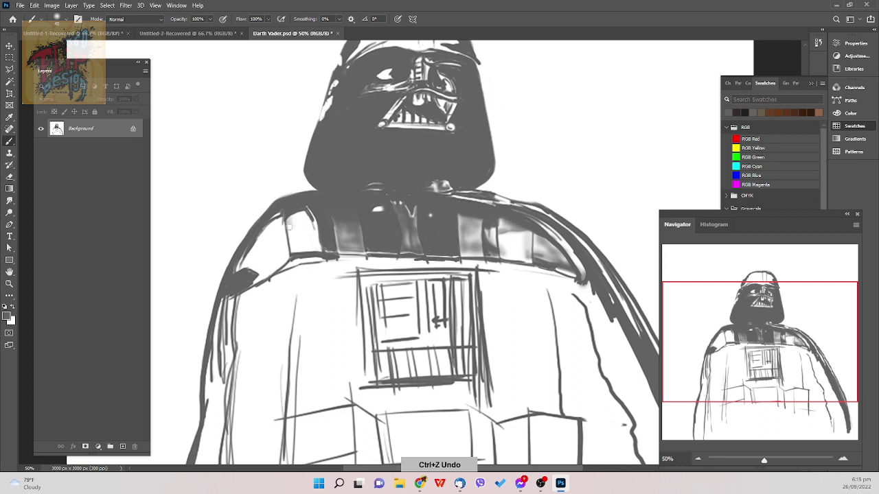
- Fill the second shoulder panel from the left with an even light gray using a larger soft brush
{"action": "left_click_drag", "start_coordinate": [288, 226], "coordinate": [295, 244]}
{"action": "key", "text": "bracketright"}
{"action": "key", "text": "bracketright"}
{"action": "key", "text": "bracketright"}
{"action": "key", "text": "bracketright"}
{"action": "key", "text": "bracketright"}
{"action": "key", "text": "bracketright"}
{"action": "key", "text": "bracketright"}
{"action": "key", "text": "bracketright"}
{"action": "mouse_move", "coordinate": [290, 209]}
{"action": "left_mouse_down"}
{"action": "mouse_move", "coordinate": [297, 245]}
{"action": "mouse_move", "coordinate": [301, 212]}
{"action": "mouse_move", "coordinate": [315, 248]}
{"action": "mouse_move", "coordinate": [303, 220]}
{"action": "left_mouse_up"}
{"action": "key", "text": "bracketleft"}
{"action": "key", "text": "bracketleft"}
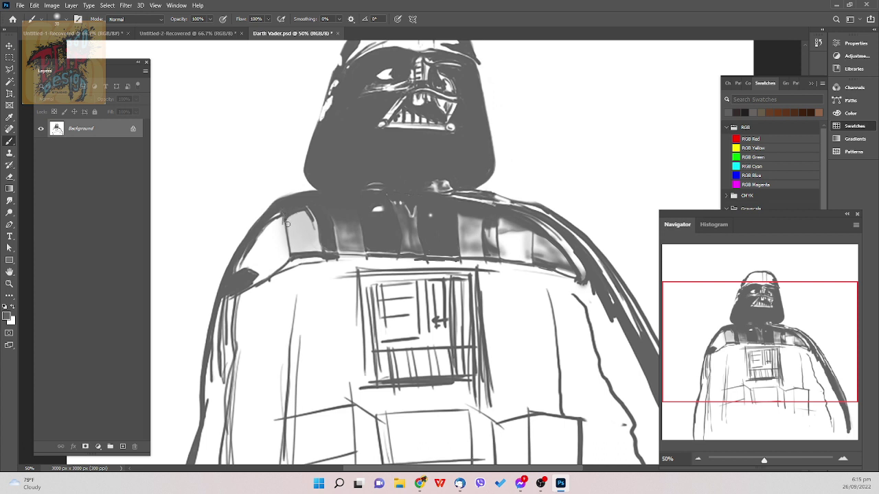
- Try to darken the upper and right edges of the light gray shoulder panel with freehand soft brush strokes
{"action": "left_click_drag", "start_coordinate": [307, 231], "coordinate": [324, 250]}
{"action": "key", "text": "bracketleft"}
{"action": "key", "text": "bracketright"}
{"action": "key", "text": "bracketright"}
{"action": "key", "text": "bracketright"}
{"action": "key", "text": "bracketright"}
{"action": "key", "text": "bracketright"}
{"action": "key", "text": "bracketright"}
{"action": "key", "text": "bracketright"}
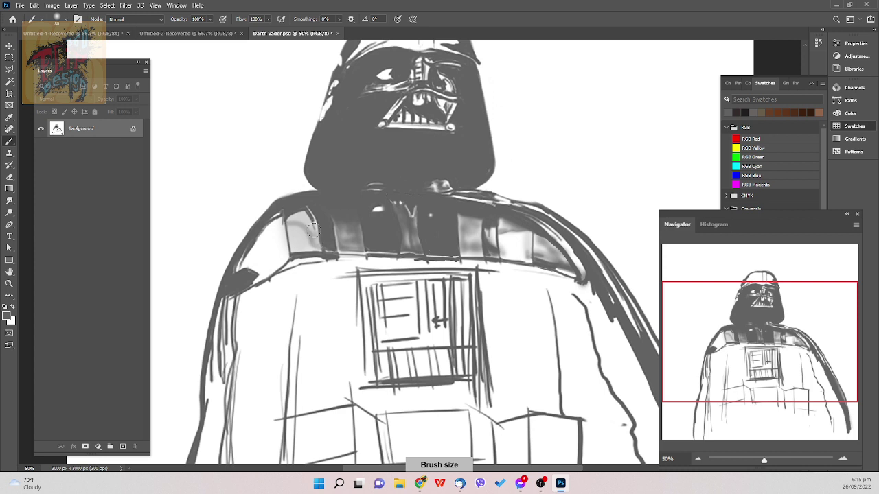
{"action": "mouse_move", "coordinate": [318, 238]}
{"action": "left_mouse_down"}
{"action": "mouse_move", "coordinate": [309, 217]}
{"action": "mouse_move", "coordinate": [312, 233]}
{"action": "mouse_move", "coordinate": [296, 212]}
{"action": "mouse_move", "coordinate": [288, 216]}
{"action": "mouse_move", "coordinate": [311, 231]}
{"action": "mouse_move", "coordinate": [310, 210]}
{"action": "mouse_move", "coordinate": [315, 241]}
{"action": "mouse_move", "coordinate": [312, 206]}
{"action": "mouse_move", "coordinate": [301, 199]}
{"action": "mouse_move", "coordinate": [316, 205]}
{"action": "mouse_move", "coordinate": [317, 187]}
{"action": "mouse_move", "coordinate": [283, 192]}
{"action": "mouse_move", "coordinate": [306, 215]}
{"action": "left_mouse_up"}
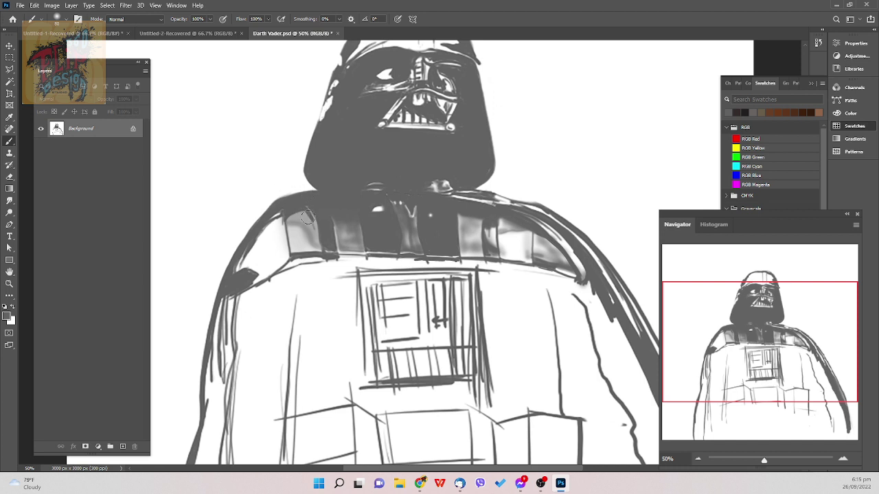
{"action": "key", "text": "ctrl+z"}
- Lasso a curved area over the top and right side of the light gray shoulder panel and feather the selection by 5.1 pixels
{"action": "key", "text": "l"}
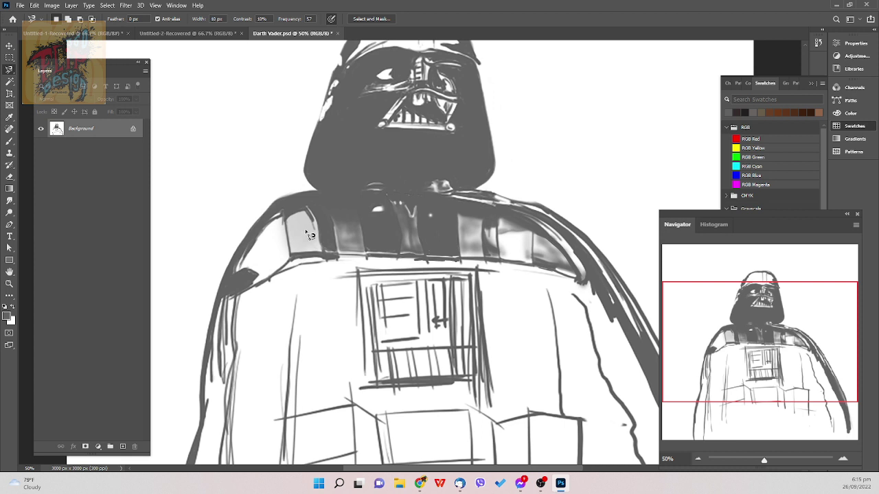
{"action": "key", "text": "shift+l"}
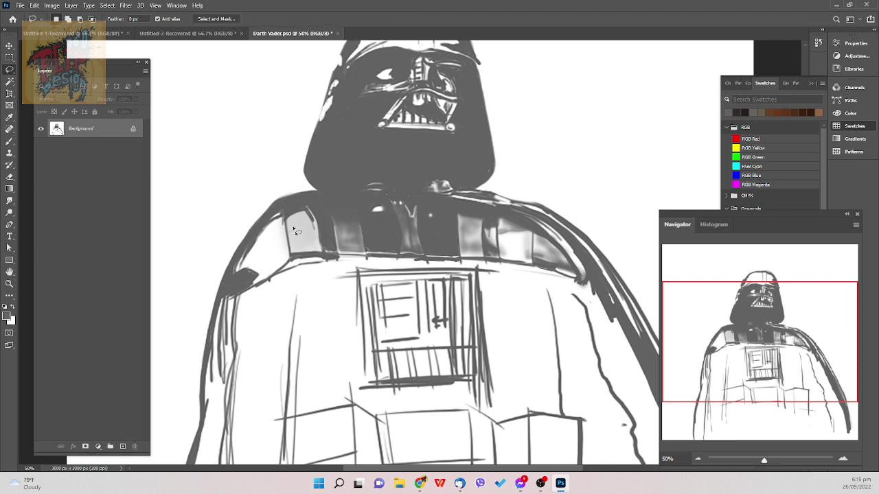
{"action": "mouse_move", "coordinate": [282, 227]}
{"action": "left_mouse_down"}
{"action": "mouse_move", "coordinate": [324, 252]}
{"action": "mouse_move", "coordinate": [318, 206]}
{"action": "mouse_move", "coordinate": [299, 198]}
{"action": "mouse_move", "coordinate": [282, 219]}
{"action": "left_mouse_up"}
{"action": "key", "text": "b"}
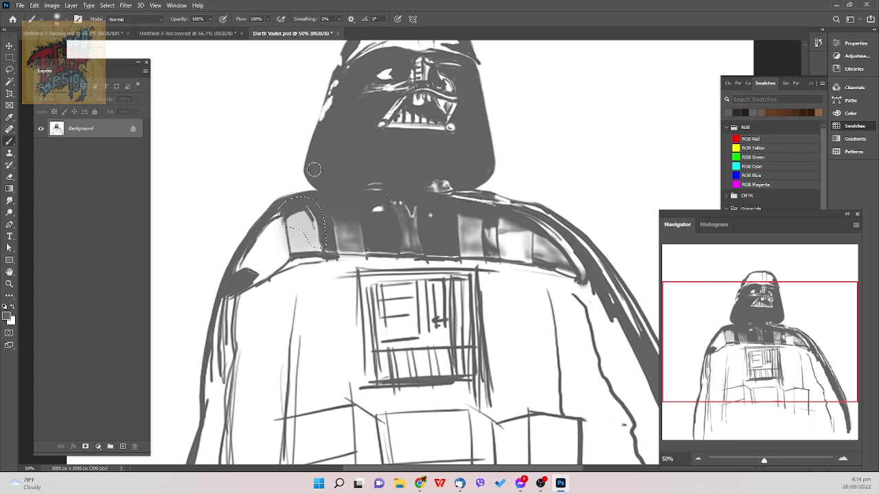
{"action": "left_click", "coordinate": [125, 6]}
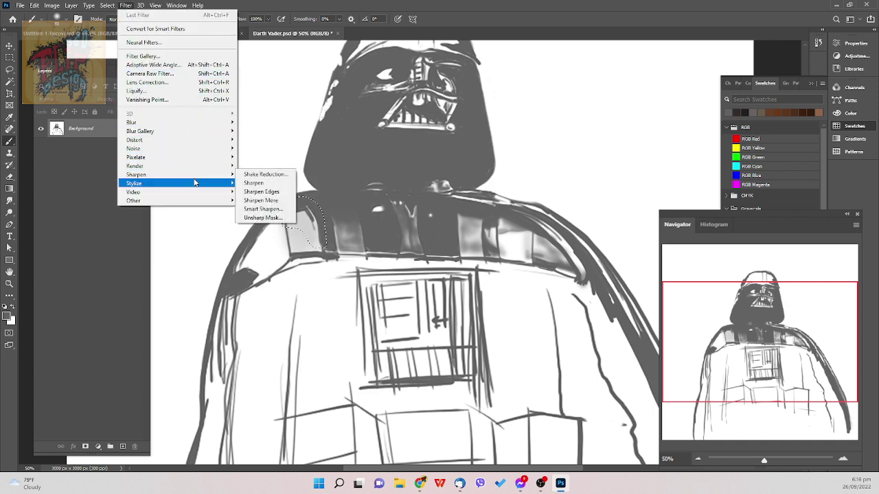
{"action": "mouse_move", "coordinate": [107, 5]}
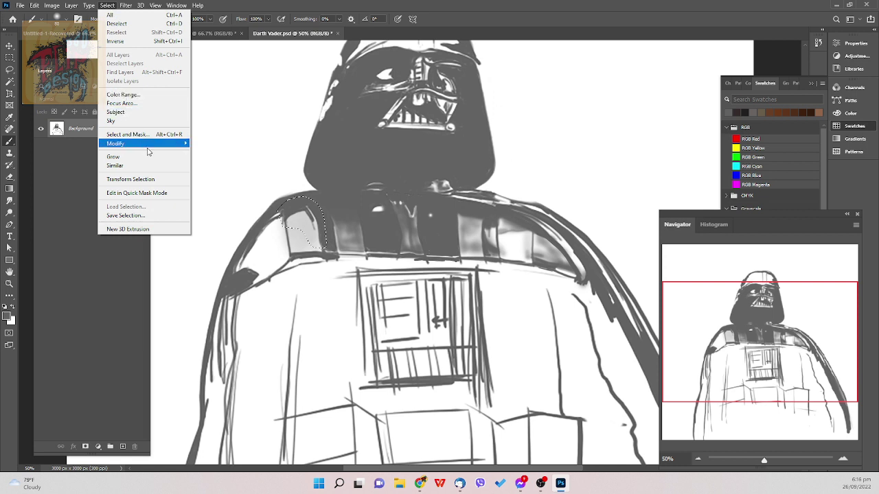
{"action": "mouse_move", "coordinate": [165, 144]}
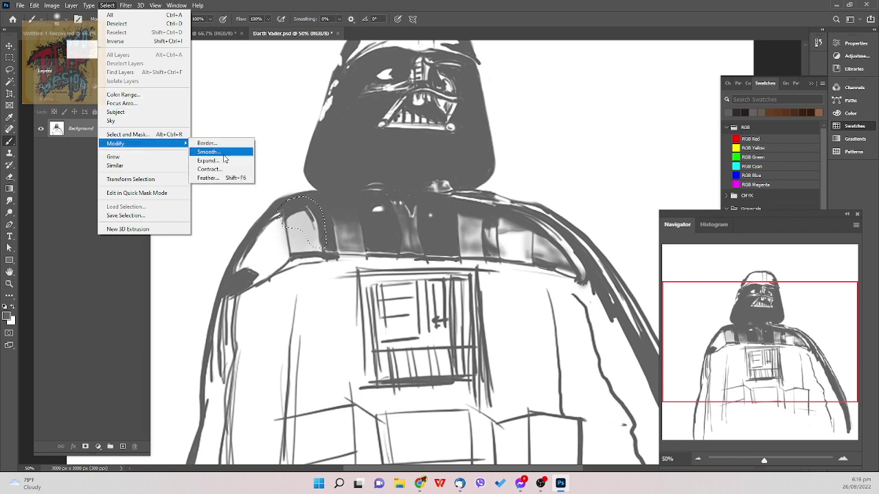
{"action": "left_click", "coordinate": [226, 177]}
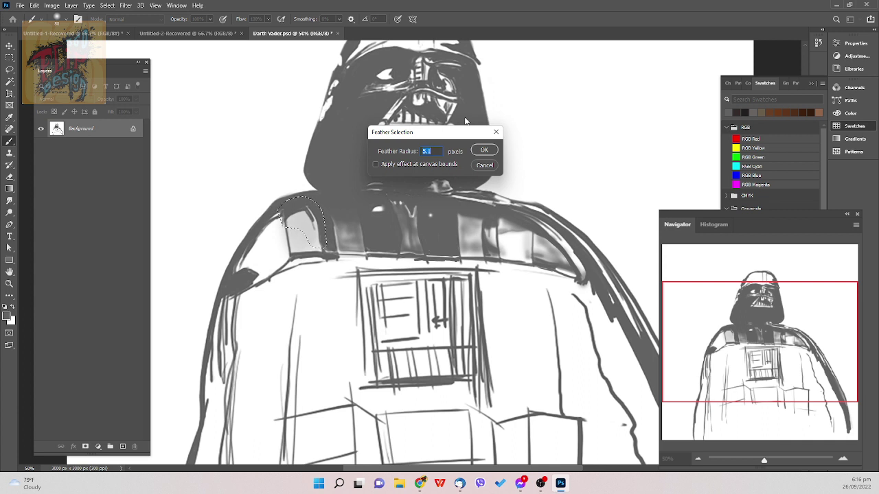
{"action": "left_click", "coordinate": [484, 150]}
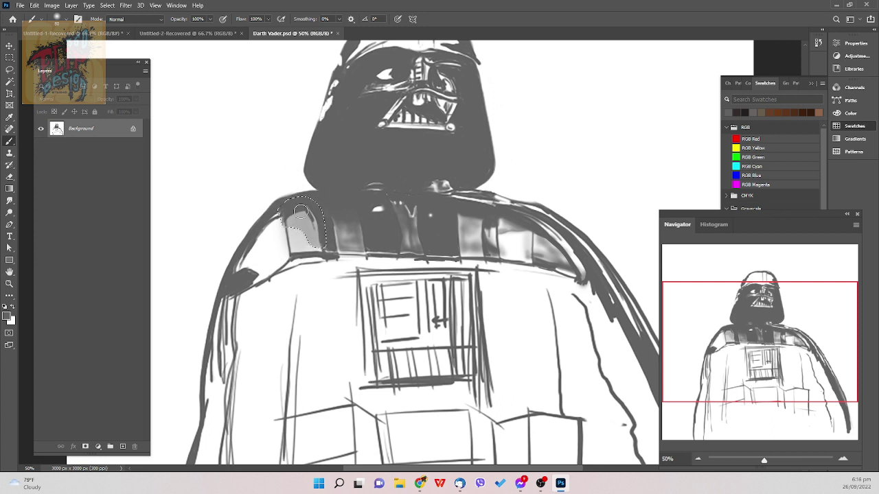
- Shade the feathered selection on the shoulder panel with dark gray along its top and right edge, varying the brush size
{"action": "key", "text": "bracketleft"}
{"action": "key", "text": "bracketleft"}
{"action": "key", "text": "bracketright"}
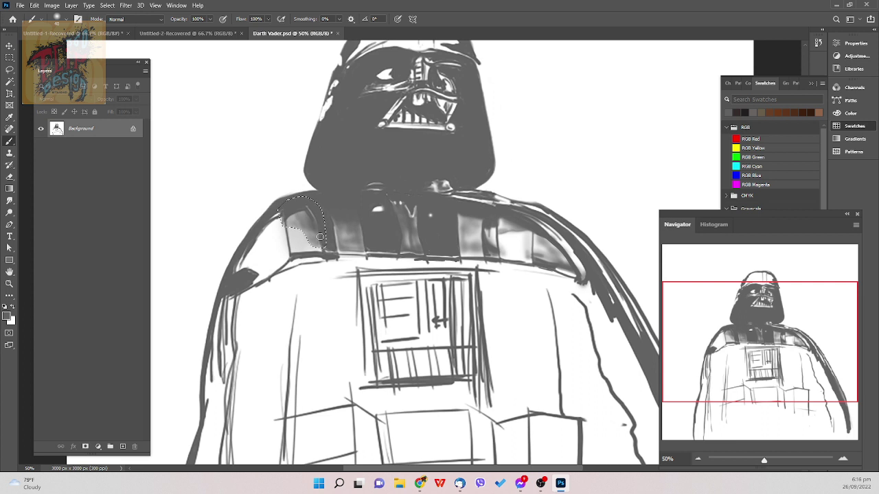
{"action": "key", "text": "bracketleft"}
{"action": "key", "text": "bracketleft"}
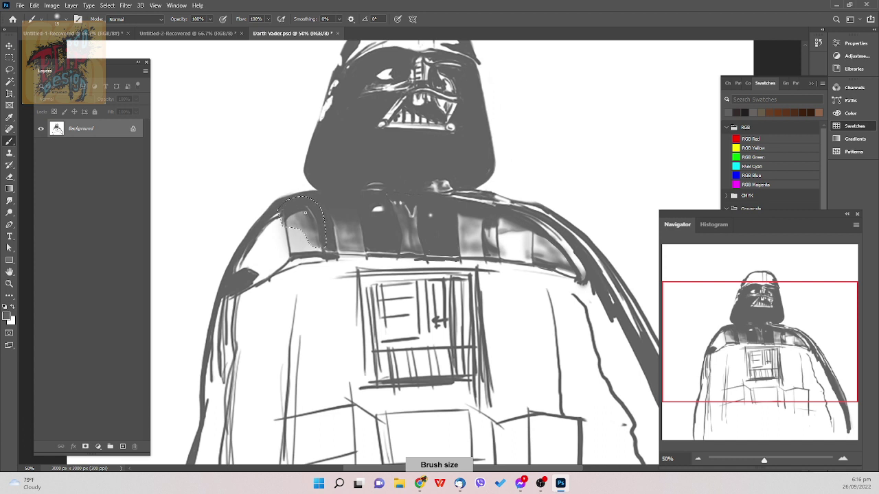
{"action": "key", "text": "bracketright"}
{"action": "key", "text": "bracketright"}
{"action": "key", "text": "bracketright"}
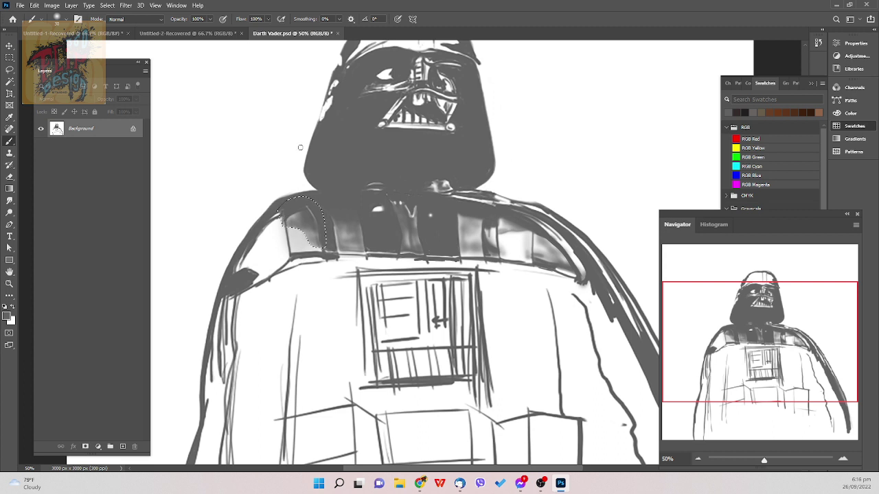
- Blend the dark shading on the right side of the selected panel area with small brush strokes and deselect
{"action": "key", "text": "bracketleft"}
{"action": "key", "text": "bracketleft"}
{"action": "key", "text": "]"}
{"action": "key", "text": "]"}
{"action": "key", "text": "]"}
{"action": "key", "text": "["}
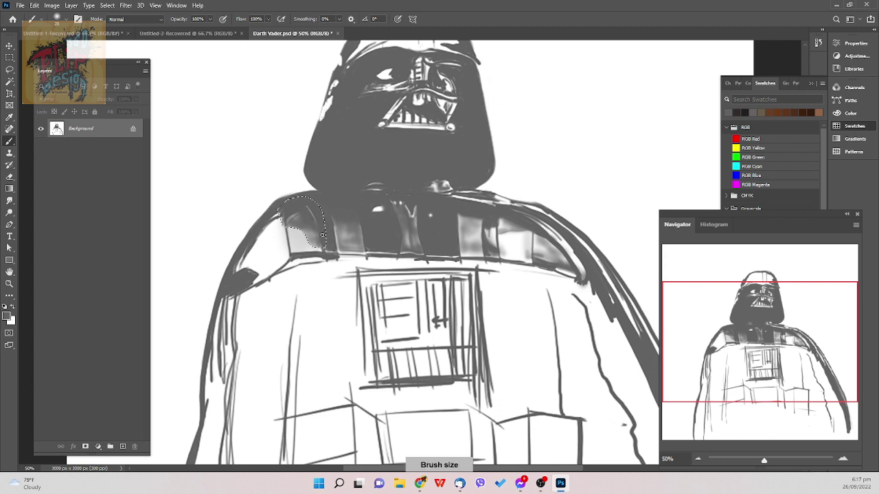
{"action": "key", "text": "]"}
{"action": "key", "text": "]"}
{"action": "key", "text": "]"}
{"action": "key", "text": "]"}
{"action": "key", "text": "ctrl+d"}
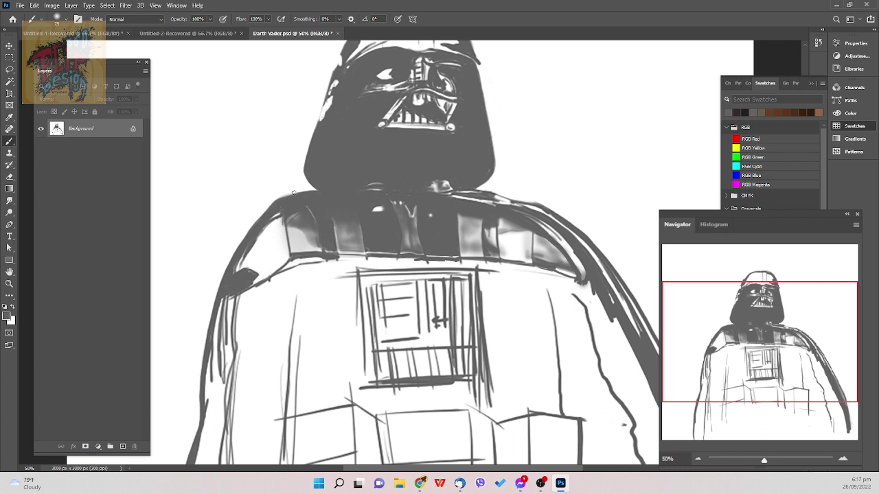
- Fill the white outermost left shoulder panel with light gray using a large soft brush
{"action": "key", "text": "bracketright"}
{"action": "key", "text": "bracketright"}
{"action": "key", "text": "bracketright"}
{"action": "key", "text": "bracketright"}
{"action": "key", "text": "bracketright"}
{"action": "key", "text": "bracketright"}
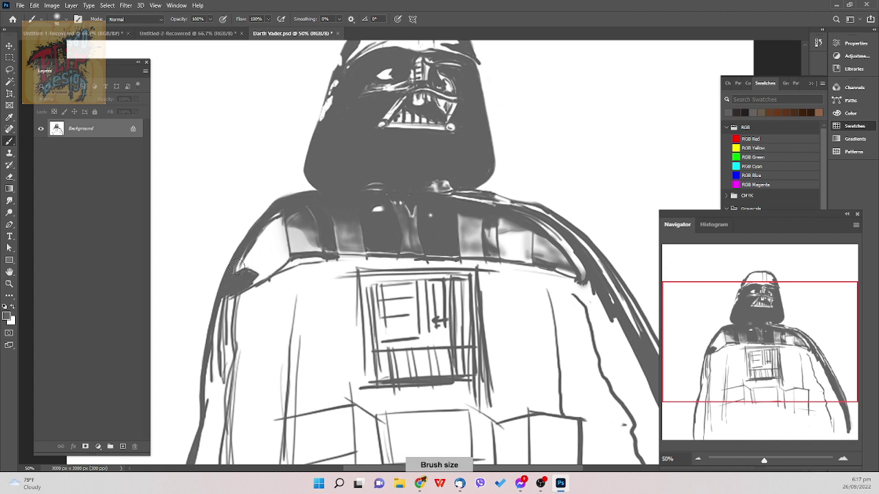
{"action": "mouse_move", "coordinate": [239, 263]}
{"action": "left_mouse_down"}
{"action": "mouse_move", "coordinate": [255, 271]}
{"action": "mouse_move", "coordinate": [273, 251]}
{"action": "mouse_move", "coordinate": [273, 220]}
{"action": "left_mouse_up"}
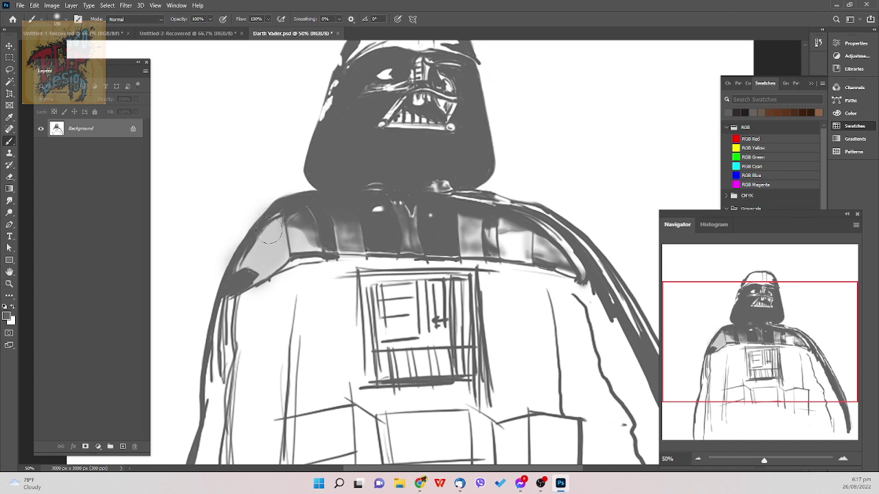
- Try a soft brush stroke from the dark corner patch across the outermost left shoulder panel and undo it
{"action": "key", "text": "bracketleft"}
{"action": "key", "text": "bracketleft"}
{"action": "key", "text": "bracketleft"}
{"action": "key", "text": "bracketleft"}
{"action": "key", "text": "bracketleft"}
{"action": "key", "text": "bracketleft"}
{"action": "key", "text": "bracketleft"}
{"action": "key", "text": "bracketleft"}
{"action": "key", "text": "bracketright"}
{"action": "key", "text": "bracketright"}
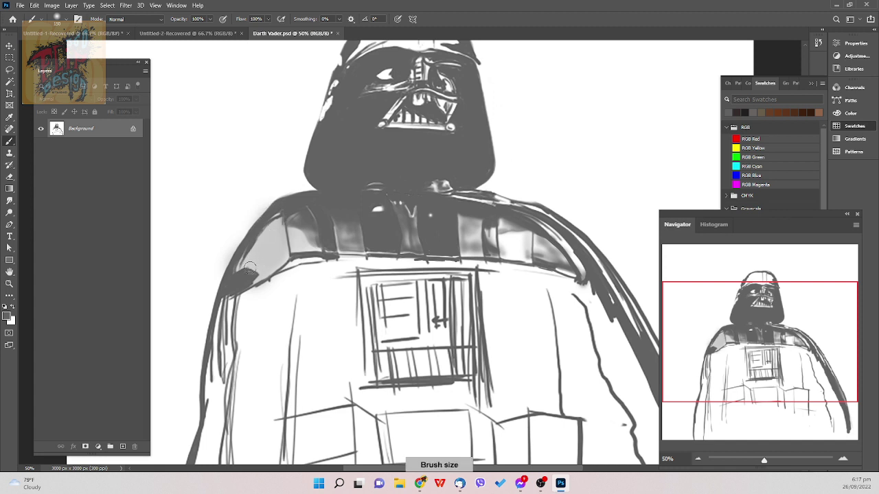
{"action": "key", "text": "bracketright"}
{"action": "left_click_drag", "start_coordinate": [239, 278], "coordinate": [278, 248]}
{"action": "key", "text": "ctrl+z"}
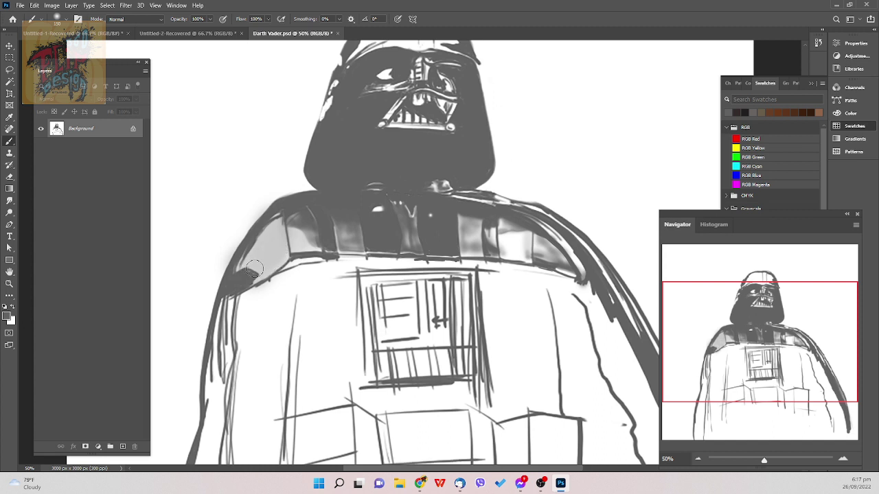
- Paint a soft white highlight across the outermost left shoulder panel and undo the stroke over its dark corner patch
{"action": "left_click_drag", "start_coordinate": [251, 272], "coordinate": [273, 249]}
{"action": "key", "text": "bracketleft"}
{"action": "key", "text": "bracketleft"}
{"action": "key", "text": "bracketleft"}
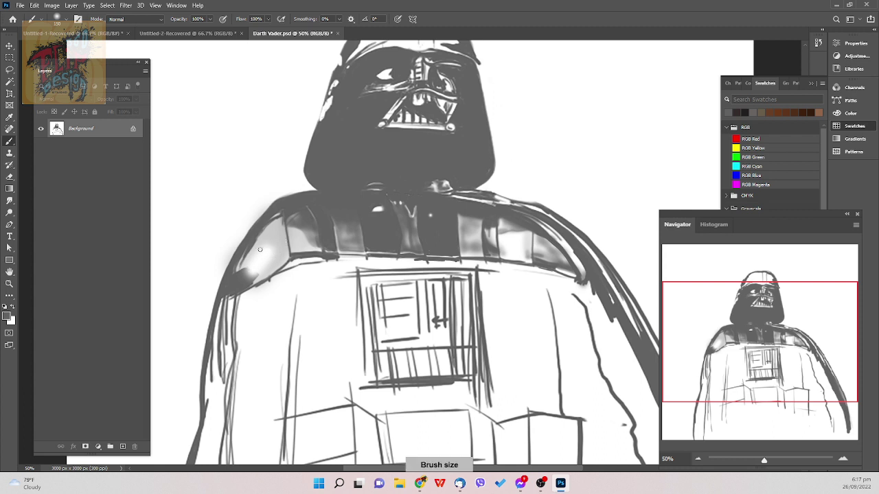
{"action": "key", "text": "ctrl+z"}
{"action": "key", "text": "bracketright"}
{"action": "key", "text": "bracketright"}
{"action": "key", "text": "bracketleft"}
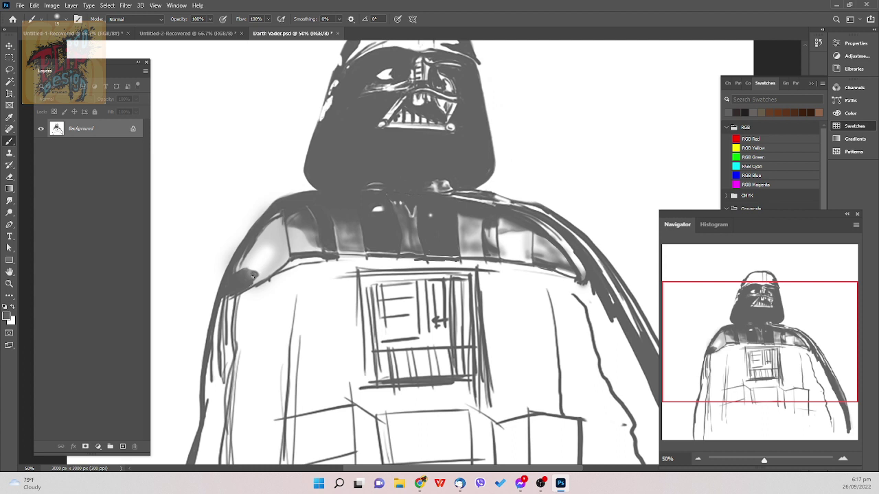
- Darken the outer edge of the outermost left shoulder panel with a small soft brush stroke from the dark corner patch upward
{"action": "key", "text": "bracketright"}
{"action": "key", "text": "bracketright"}
{"action": "key", "text": "bracketright"}
{"action": "key", "text": "bracketright"}
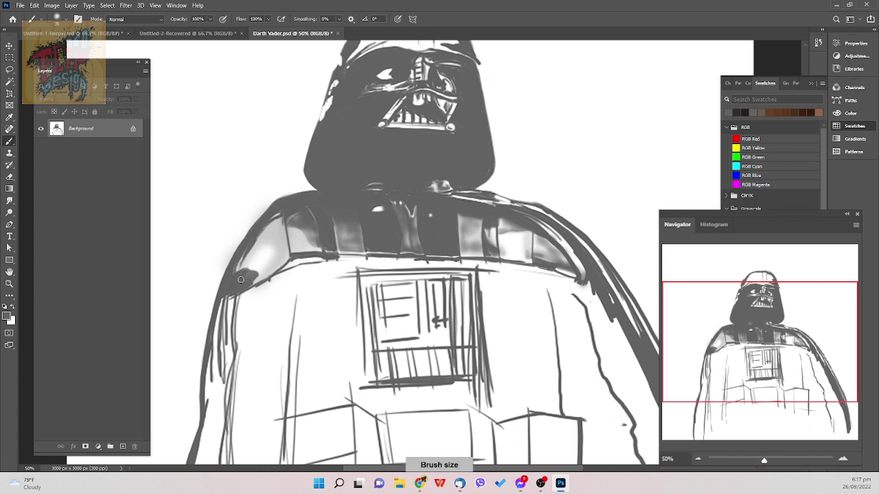
{"action": "left_click_drag", "start_coordinate": [241, 280], "coordinate": [283, 228]}
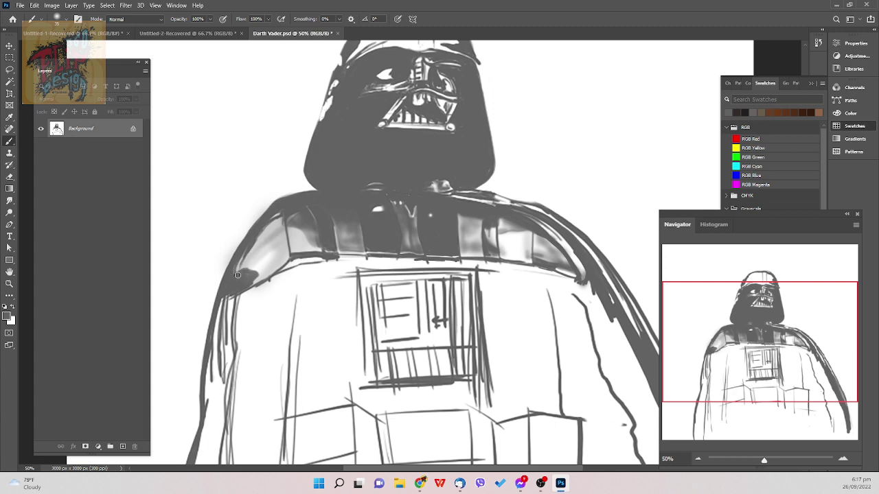
- Shade the outer and lower edges of the outermost left shoulder panel with soft gray brush strokes
{"action": "left_click_drag", "start_coordinate": [248, 258], "coordinate": [283, 222]}
{"action": "mouse_move", "coordinate": [244, 260]}
{"action": "left_mouse_down"}
{"action": "mouse_move", "coordinate": [279, 221]}
{"action": "mouse_move", "coordinate": [270, 218]}
{"action": "left_mouse_up"}
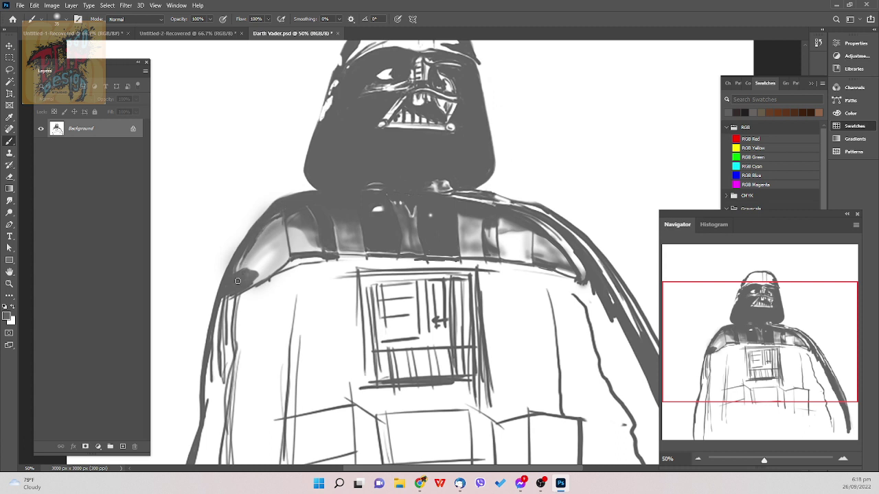
{"action": "key", "text": "bracketright"}
{"action": "key", "text": "bracketright"}
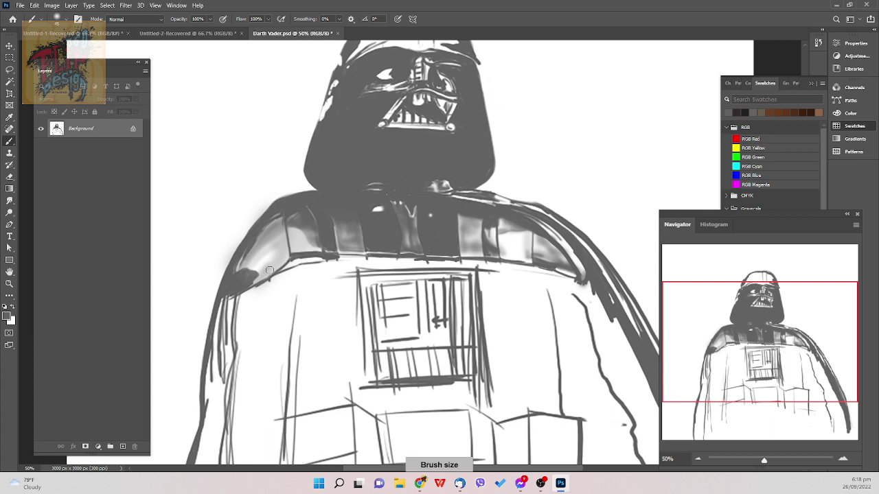
{"action": "mouse_move", "coordinate": [253, 282]}
{"action": "left_mouse_down"}
{"action": "mouse_move", "coordinate": [286, 259]}
{"action": "mouse_move", "coordinate": [266, 283]}
{"action": "mouse_move", "coordinate": [286, 265]}
{"action": "mouse_move", "coordinate": [276, 277]}
{"action": "mouse_move", "coordinate": [288, 259]}
{"action": "mouse_move", "coordinate": [267, 282]}
{"action": "mouse_move", "coordinate": [290, 256]}
{"action": "mouse_move", "coordinate": [269, 280]}
{"action": "left_mouse_up"}
- Try a small soft stroke along the inner lower corner of the outermost left shoulder panel and undo it
{"action": "key", "text": "bracketleft"}
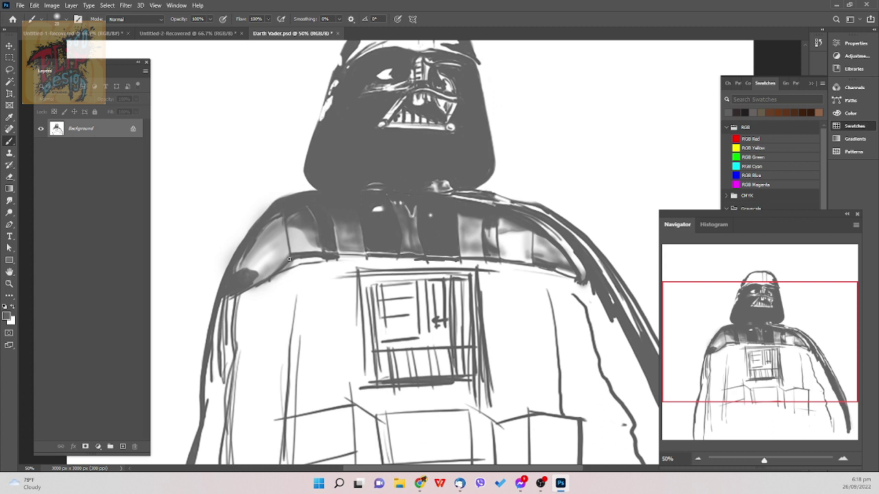
{"action": "left_click_drag", "start_coordinate": [280, 270], "coordinate": [288, 261]}
{"action": "key", "text": "]"}
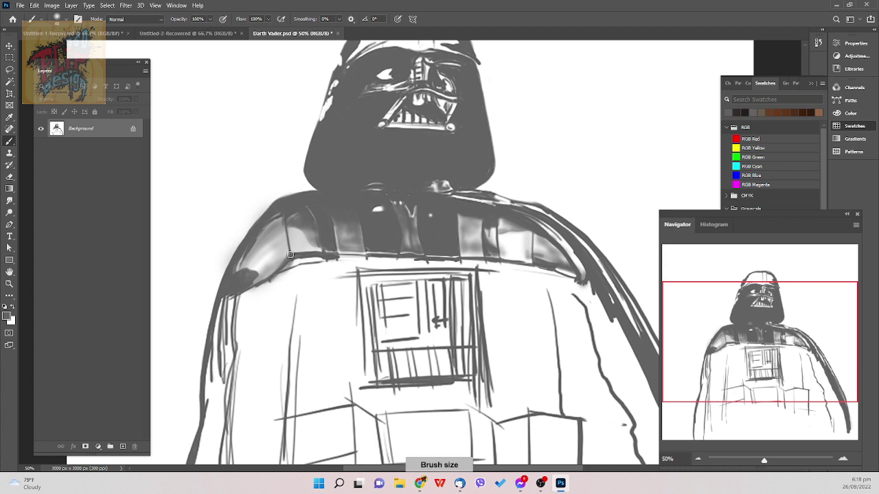
{"action": "key", "text": "ctrl+z"}
{"action": "key", "text": "bracketleft"}
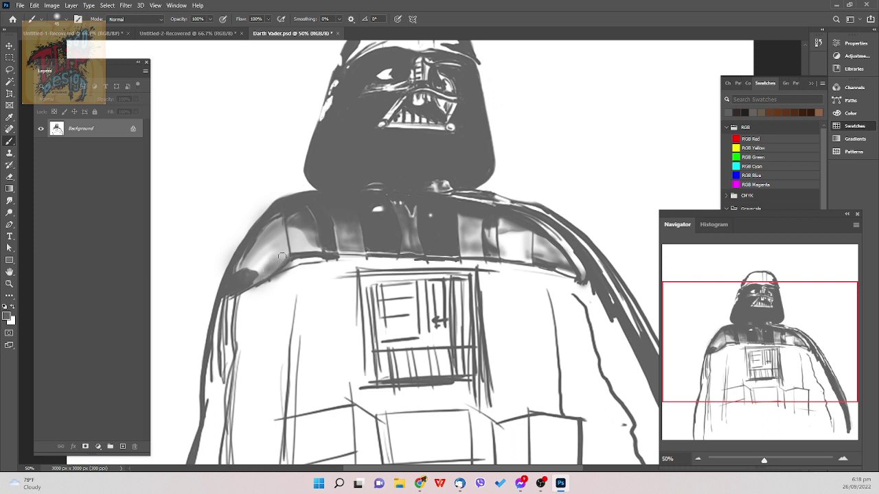
- Try a soft gray stroke from the dark corner patch up into the outermost left shoulder panel and undo it
{"action": "key", "text": "["}
{"action": "key", "text": "["}
{"action": "key", "text": "["}
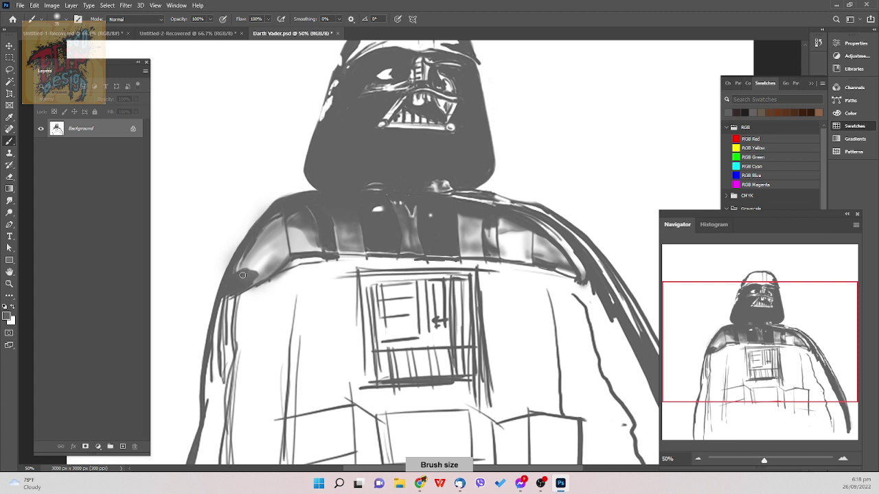
{"action": "left_click_drag", "start_coordinate": [244, 273], "coordinate": [275, 245]}
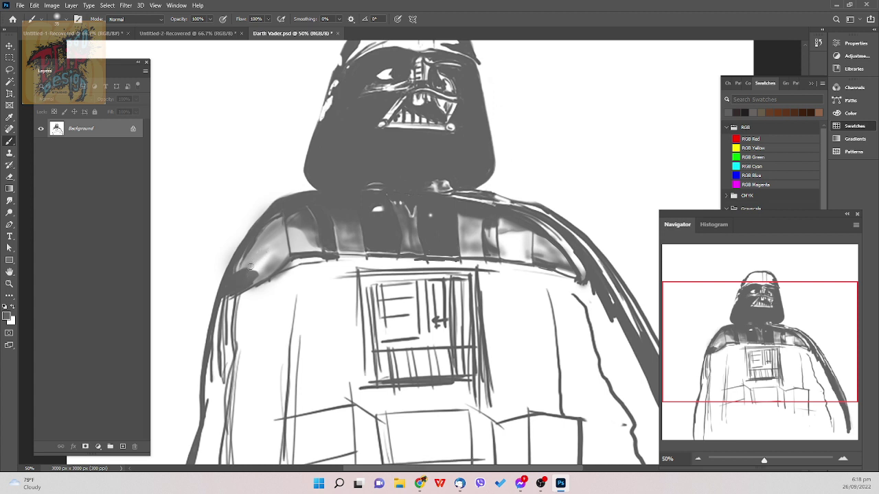
{"action": "key", "text": "ctrl+z"}
- Darken the top of the divider between the two outermost left shoulder panels with a small soft brush
{"action": "key", "text": "bracketleft"}
{"action": "key", "text": "bracketleft"}
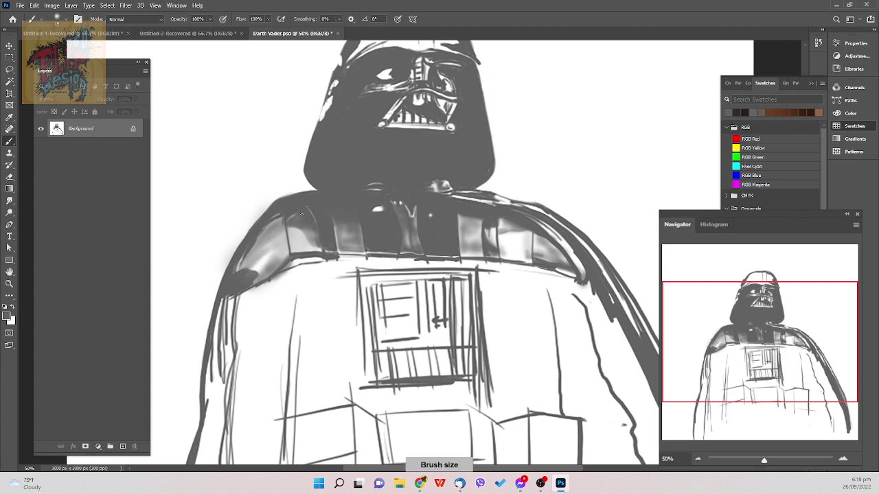
{"action": "key", "text": "bracketright"}
{"action": "key", "text": "bracketright"}
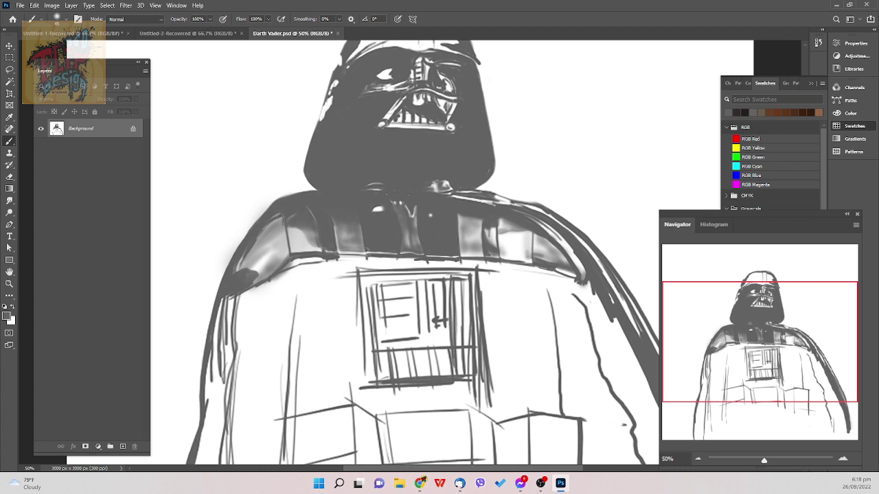
{"action": "key", "text": "bracketleft"}
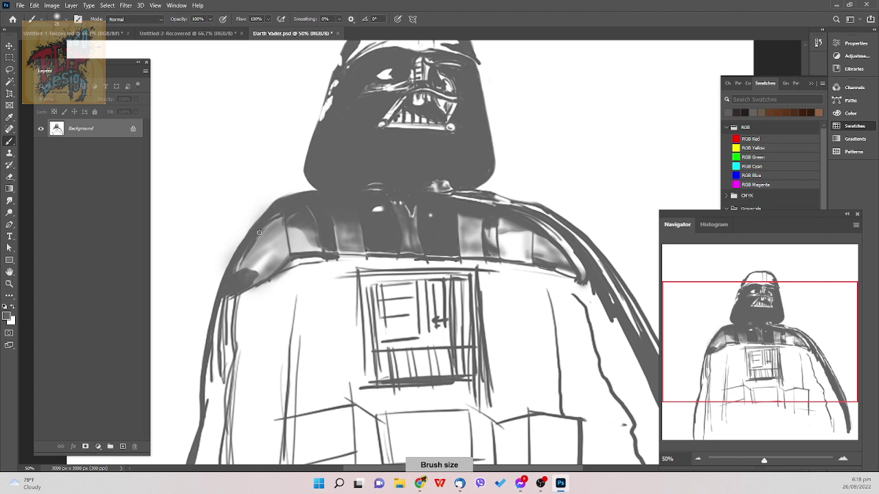
- Choose the Soft Round Pressure Size brush and thicken the dark lower edge of the two outermost left shoulder panels at 40 px
{"action": "right_click", "coordinate": [257, 236]}
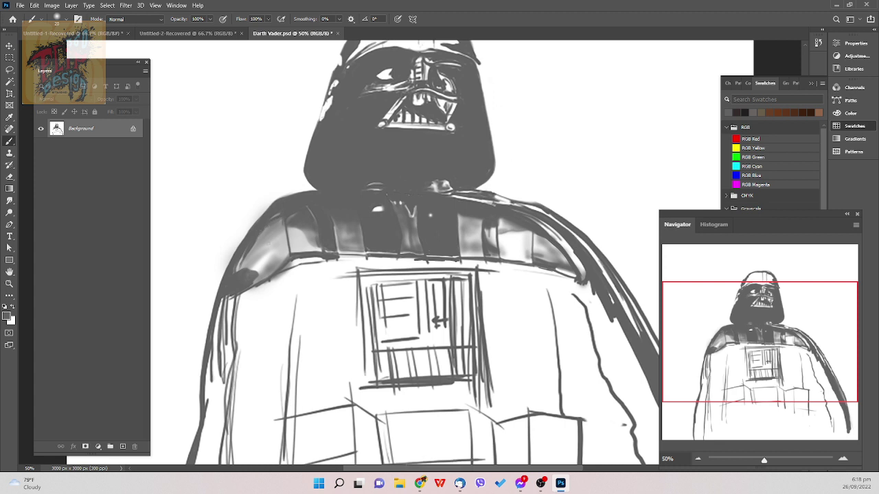
{"action": "right_click", "coordinate": [392, 287]}
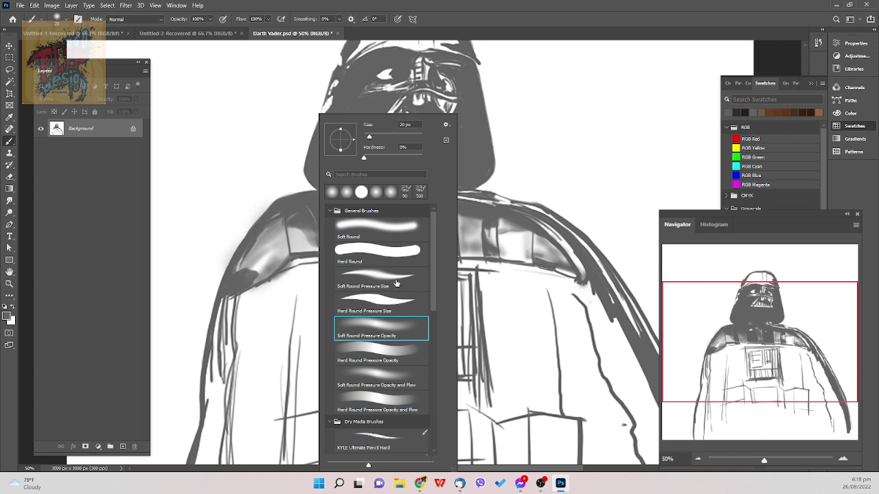
{"action": "left_click", "coordinate": [396, 282]}
{"action": "key", "text": "Return"}
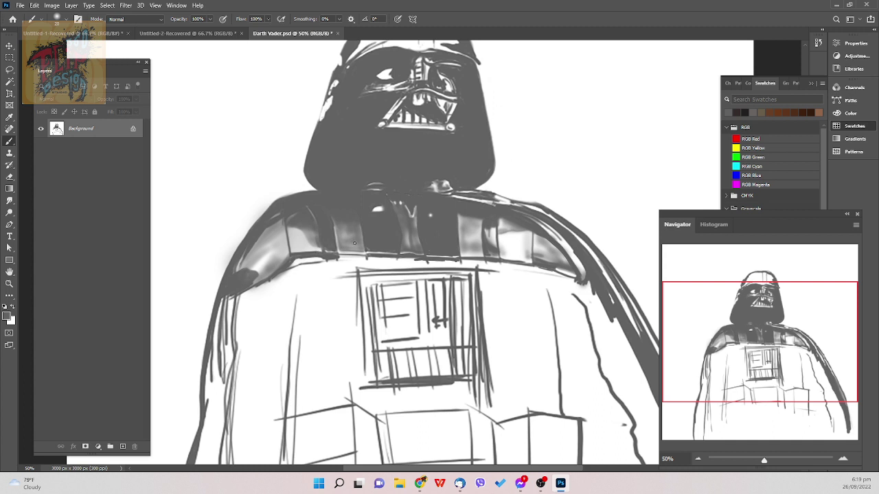
{"action": "key", "text": "bracketright"}
{"action": "key", "text": "bracketright"}
{"action": "mouse_move", "coordinate": [300, 261]}
{"action": "left_mouse_down"}
{"action": "mouse_move", "coordinate": [289, 265]}
{"action": "mouse_move", "coordinate": [332, 261]}
{"action": "left_mouse_up"}
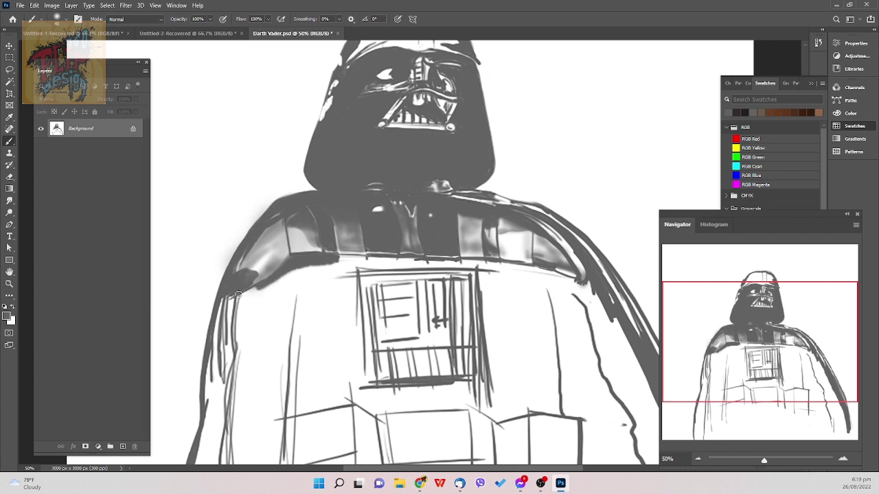
{"action": "left_click_drag", "start_coordinate": [240, 295], "coordinate": [287, 277]}
- Choose the Soft Round Pressure Opacity brush and shade the white second-to-last right shoulder panel light gray with a larger brush size
{"action": "right_click", "coordinate": [289, 234]}
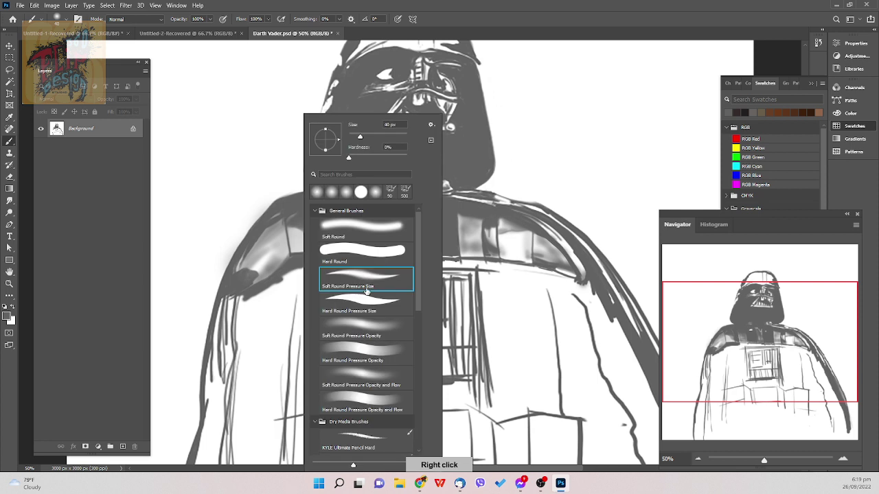
{"action": "double_click", "coordinate": [367, 324]}
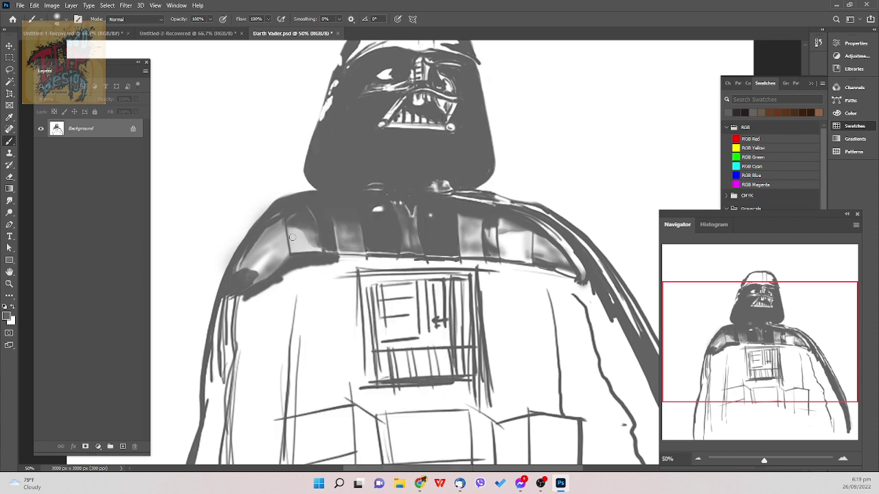
{"action": "key", "text": "bracketright"}
{"action": "key", "text": "bracketright"}
{"action": "key", "text": "bracketright"}
{"action": "key", "text": "bracketright"}
{"action": "key", "text": "bracketright"}
{"action": "mouse_move", "coordinate": [505, 256]}
{"action": "left_mouse_down"}
{"action": "mouse_move", "coordinate": [530, 239]}
{"action": "mouse_move", "coordinate": [511, 230]}
{"action": "left_mouse_up"}
- Darken the lower edge of the light armor panel just right of the collar's dark center using a small soft brush
{"action": "key", "text": "bracketleft"}
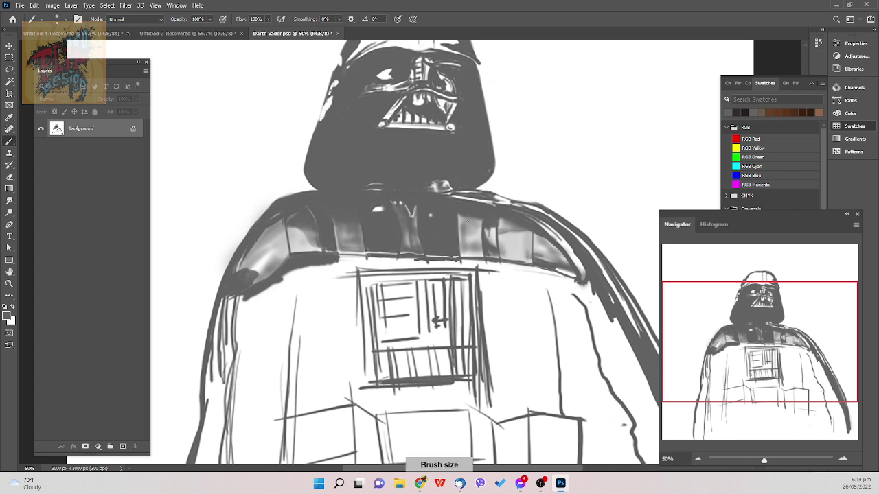
{"action": "key", "text": "bracketright"}
{"action": "key", "text": "bracketright"}
{"action": "key", "text": "bracketright"}
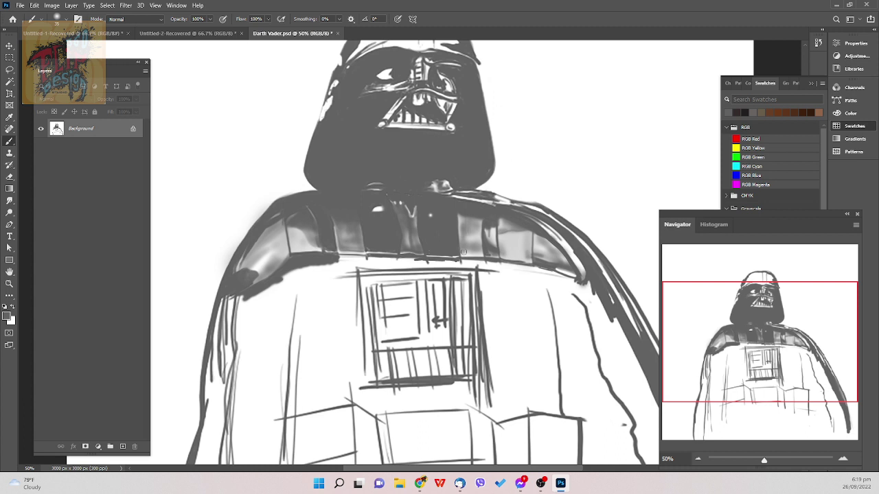
{"action": "key", "text": "bracketleft"}
{"action": "key", "text": "bracketright"}
{"action": "key", "text": "bracketright"}
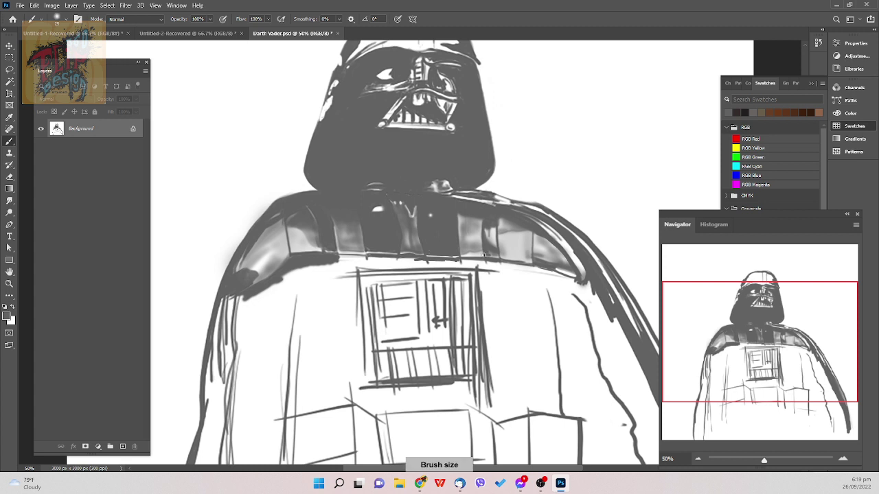
{"action": "key", "text": "bracketleft"}
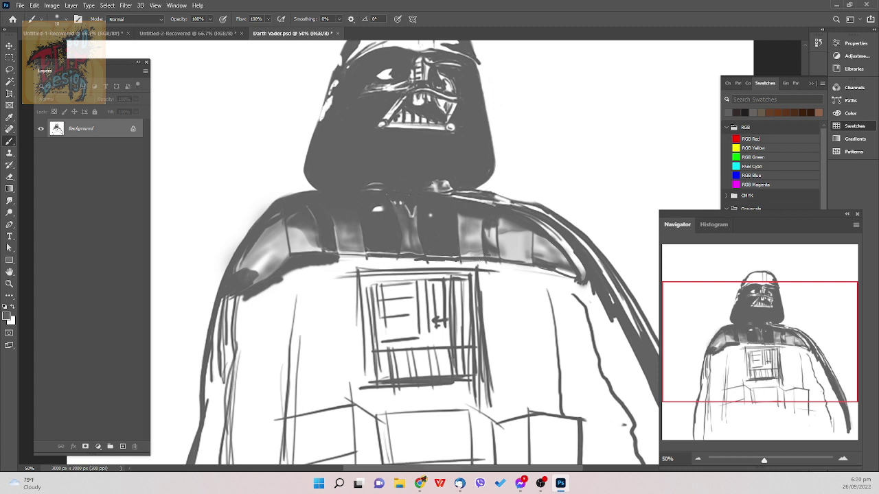
{"action": "key", "text": "bracketleft"}
{"action": "left_click_drag", "start_coordinate": [477, 262], "coordinate": [461, 265]}
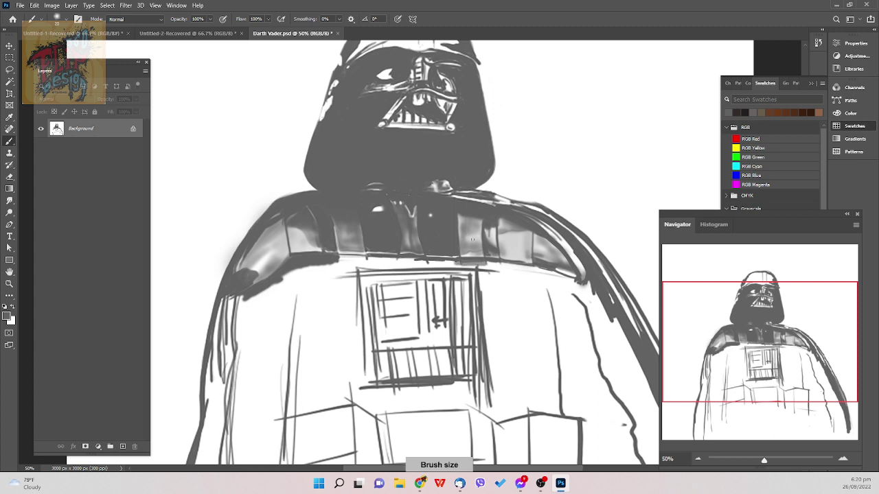
- Shade the upper part of the light panel right of center and its neighboring dark strip with a larger soft brush
{"action": "key", "text": "bracketright"}
{"action": "key", "text": "bracketright"}
{"action": "key", "text": "bracketright"}
{"action": "key", "text": "bracketright"}
{"action": "key", "text": "bracketright"}
{"action": "key", "text": "bracketright"}
{"action": "key", "text": "bracketright"}
{"action": "key", "text": "bracketright"}
{"action": "mouse_move", "coordinate": [460, 218]}
{"action": "left_mouse_down"}
{"action": "mouse_move", "coordinate": [480, 221]}
{"action": "mouse_move", "coordinate": [473, 246]}
{"action": "mouse_move", "coordinate": [472, 228]}
{"action": "left_mouse_up"}
{"action": "key", "text": "bracketleft"}
{"action": "key", "text": "bracketright"}
{"action": "key", "text": "bracketright"}
{"action": "key", "text": "bracketright"}
{"action": "key", "text": "bracketright"}
{"action": "key", "text": "bracketright"}
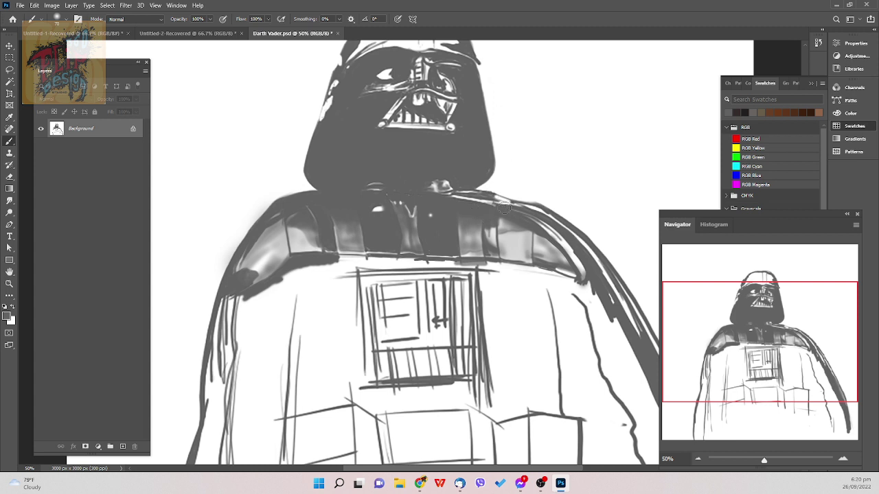
- Try a soft brush stroke over the dark strip beside the light panel right of center and undo it
{"action": "key", "text": "bracketleft"}
{"action": "key", "text": "bracketleft"}
{"action": "key", "text": "bracketright"}
{"action": "key", "text": "bracketright"}
{"action": "right_click", "coordinate": [492, 227]}
{"action": "key", "text": "bracketleft"}
{"action": "key", "text": "ctrl+z"}
{"action": "key", "text": "bracketleft"}
{"action": "key", "text": "bracketleft"}
{"action": "key", "text": "e"}
{"action": "key", "text": "p"}
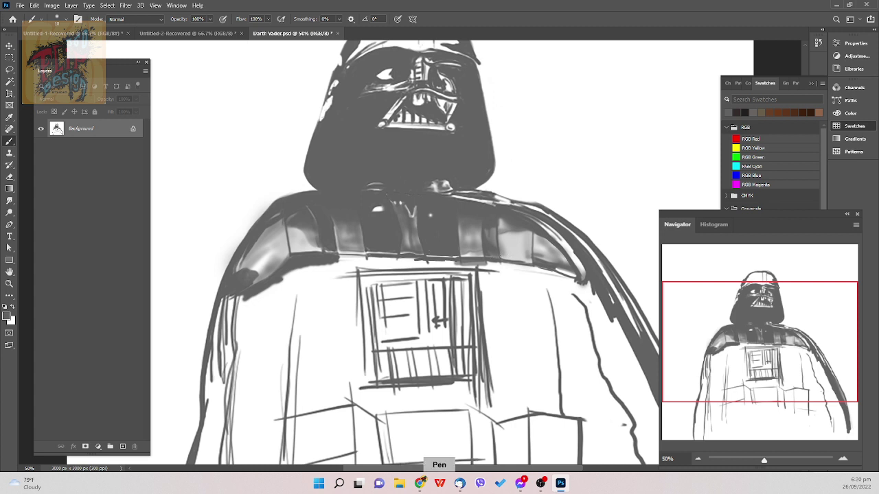
- Deepen the soft shading across the second-to-last right shoulder panel and its dividing edges, and save the document
{"action": "key", "text": "bracketright"}
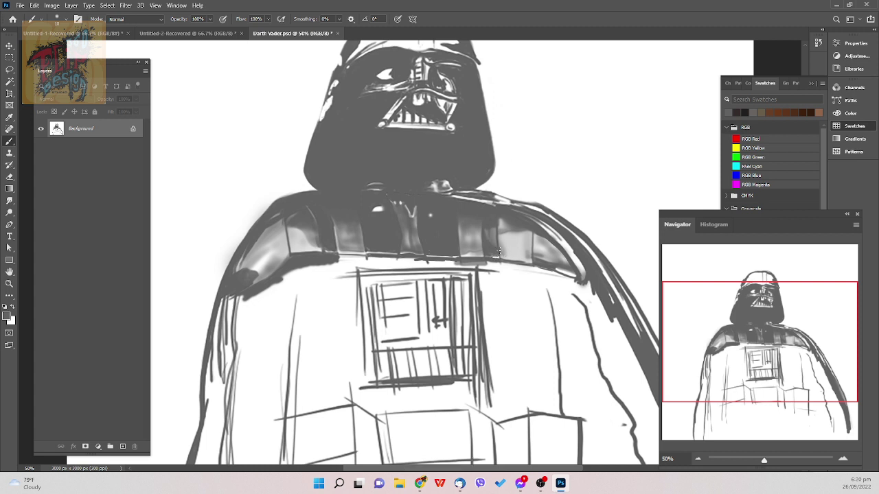
{"action": "key", "text": "bracketright"}
{"action": "key", "text": "bracketright"}
{"action": "key", "text": "bracketright"}
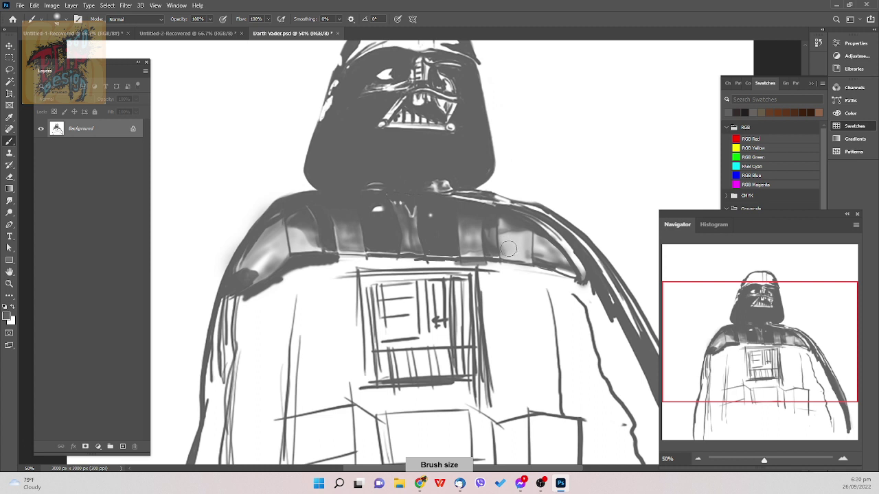
{"action": "left_click_drag", "start_coordinate": [515, 248], "coordinate": [525, 252]}
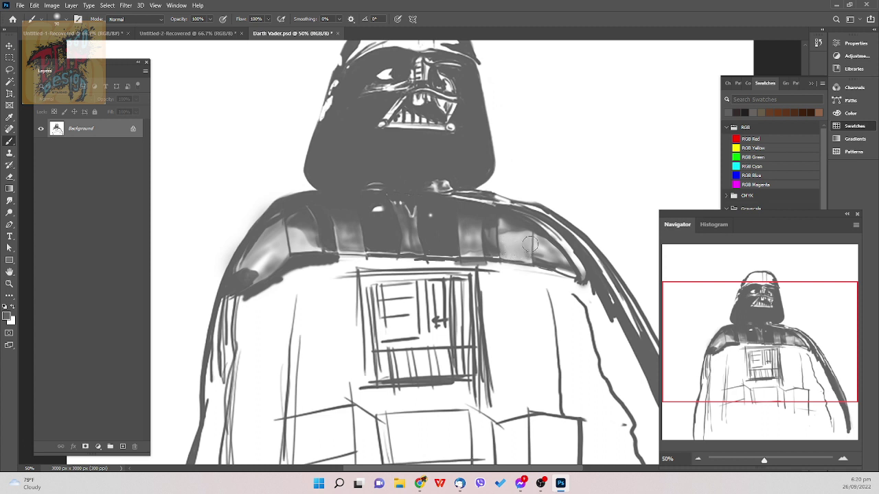
{"action": "key", "text": "bracketleft"}
{"action": "key", "text": "bracketright"}
{"action": "key", "text": "ctrl+s"}
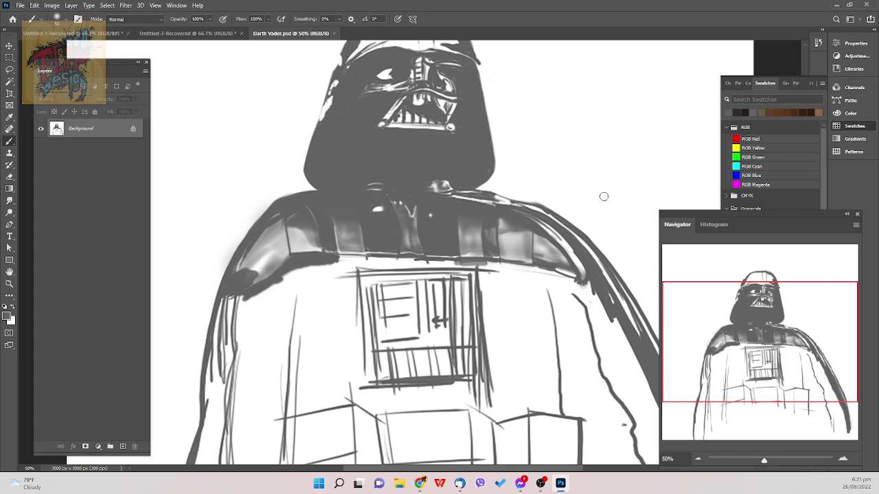
{"action": "double_click", "coordinate": [813, 212]}
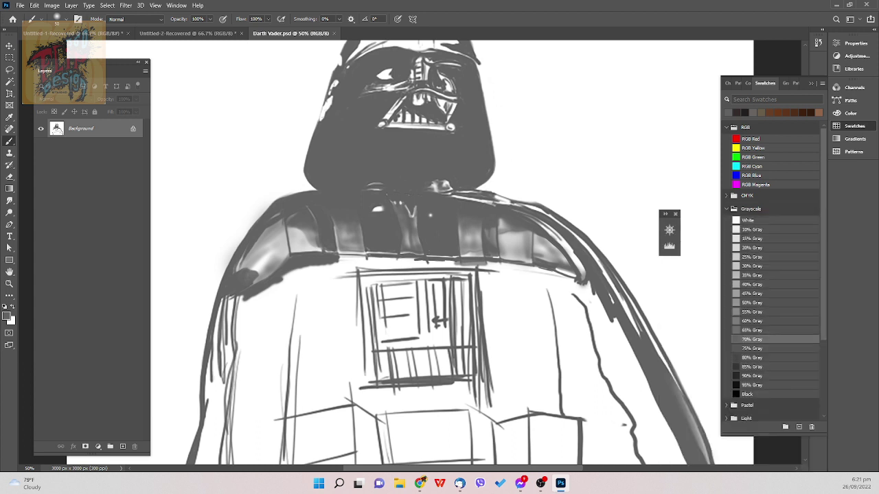
{"action": "left_click", "coordinate": [669, 230]}
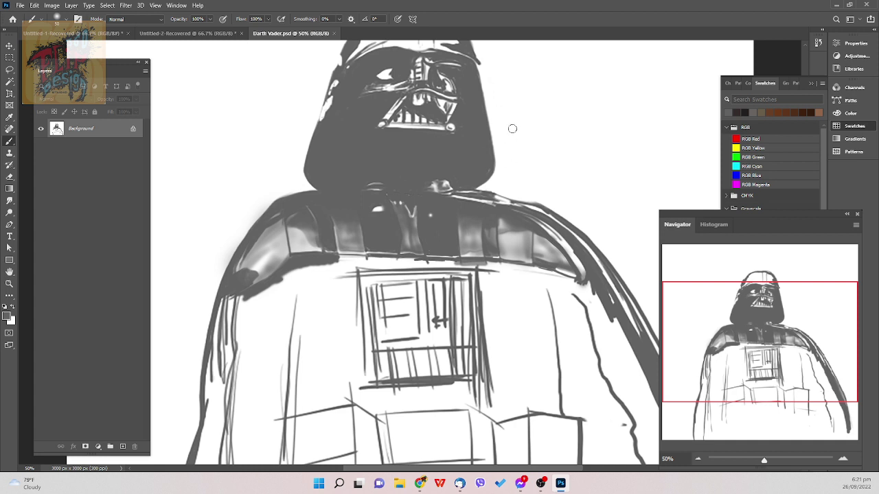
{"action": "key", "text": "bracketright"}
{"action": "key", "text": "bracketright"}
{"action": "key", "text": "bracketleft"}
{"action": "key", "text": "bracketleft"}
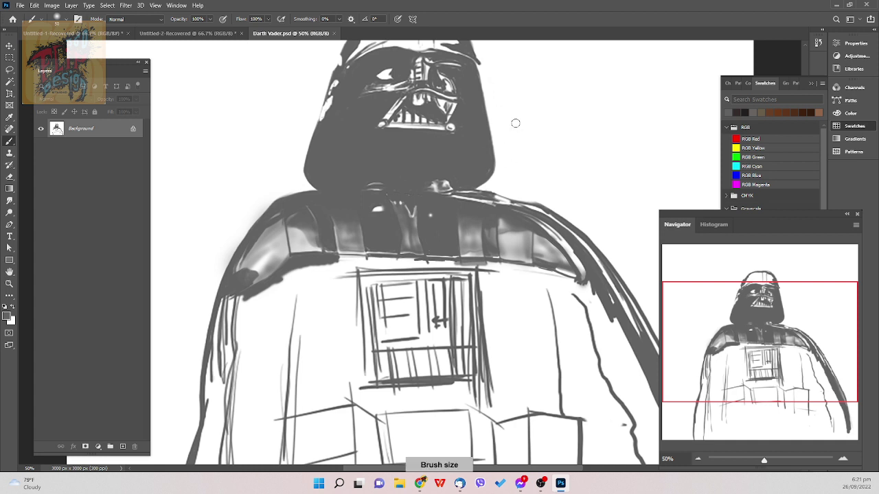
- Brighten the round stud at the lower-left corner of the mask's mouth grille with a soft white spot
{"action": "key", "text": "space"}
{"action": "left_click_drag", "start_coordinate": [510, 114], "coordinate": [512, 212]}
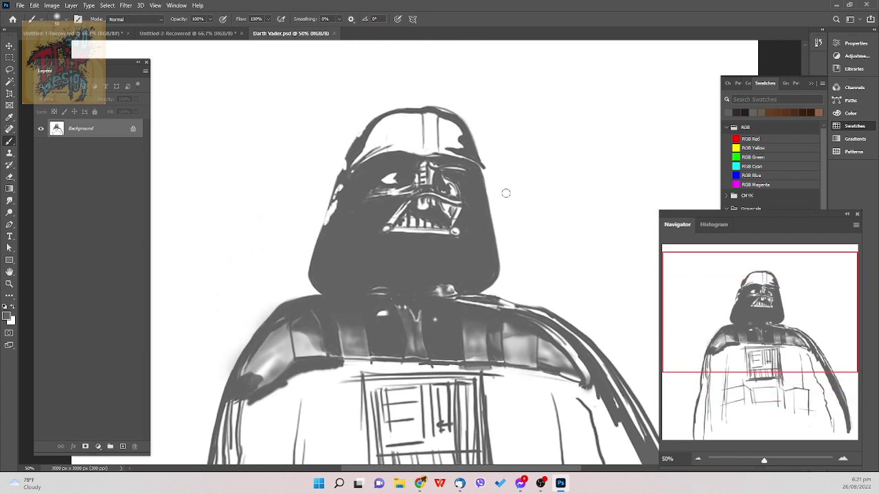
{"action": "key", "text": "ctrl+plus"}
{"action": "key", "text": "ctrl+plus"}
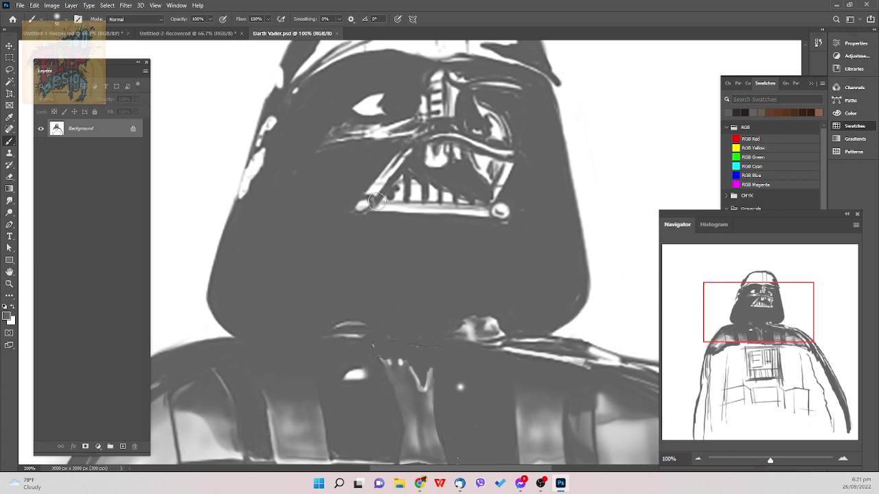
{"action": "key", "text": "bracketleft"}
{"action": "key", "text": "bracketleft"}
{"action": "key", "text": "bracketleft"}
{"action": "key", "text": "bracketleft"}
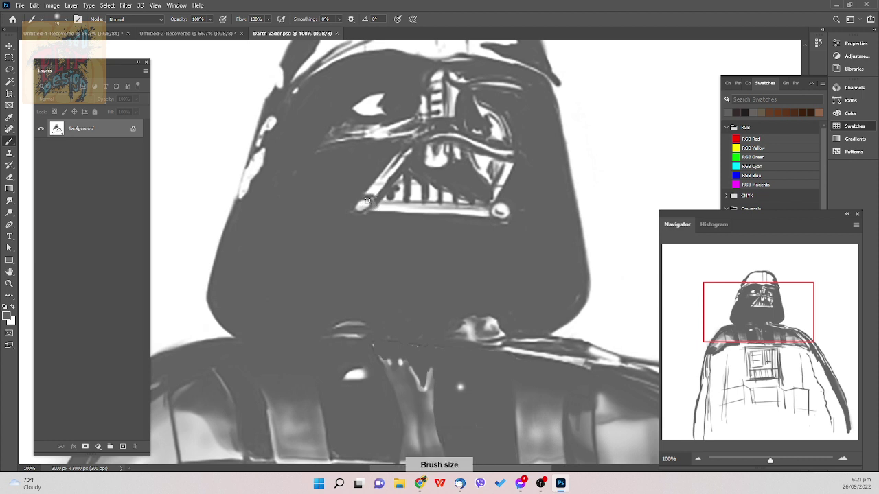
{"action": "key", "text": "e"}
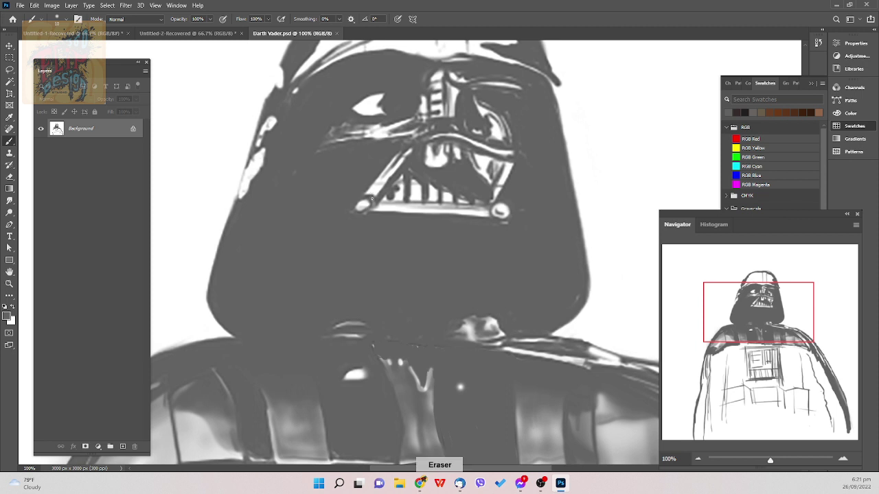
{"action": "key", "text": "bracketright"}
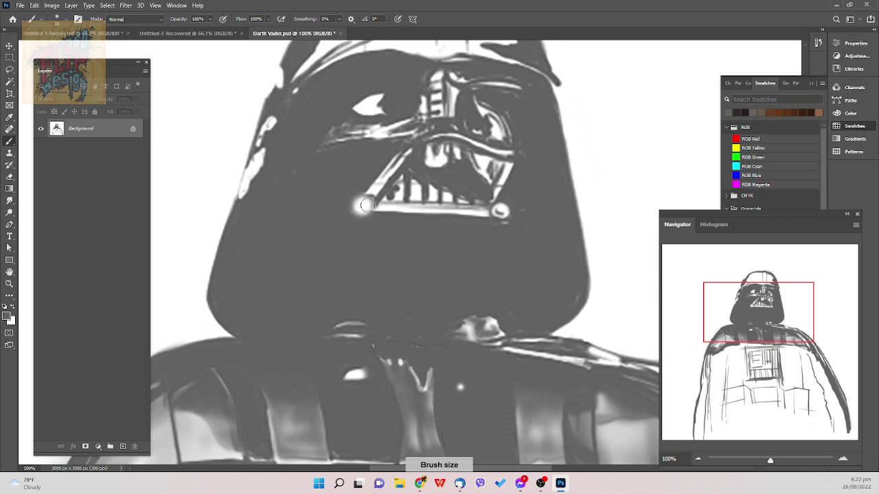
- Trim the outer edge of the stud at the mouth grille's lower-left corner with a soft gray brush
{"action": "key", "text": "p"}
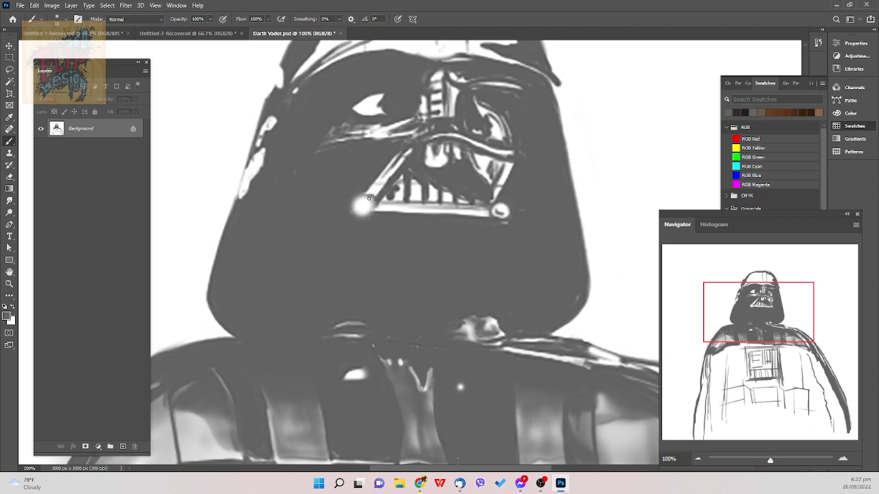
{"action": "key", "text": "bracketleft"}
{"action": "right_click", "coordinate": [364, 195]}
{"action": "double_click", "coordinate": [435, 294]}
{"action": "right_click", "coordinate": [436, 236]}
{"action": "double_click", "coordinate": [489, 275]}
{"action": "key", "text": "bracketright"}
{"action": "key", "text": "bracketright"}
{"action": "key", "text": "bracketright"}
{"action": "key", "text": "bracketright"}
{"action": "key", "text": "bracketright"}
{"action": "key", "text": "bracketright"}
{"action": "key", "text": "bracketright"}
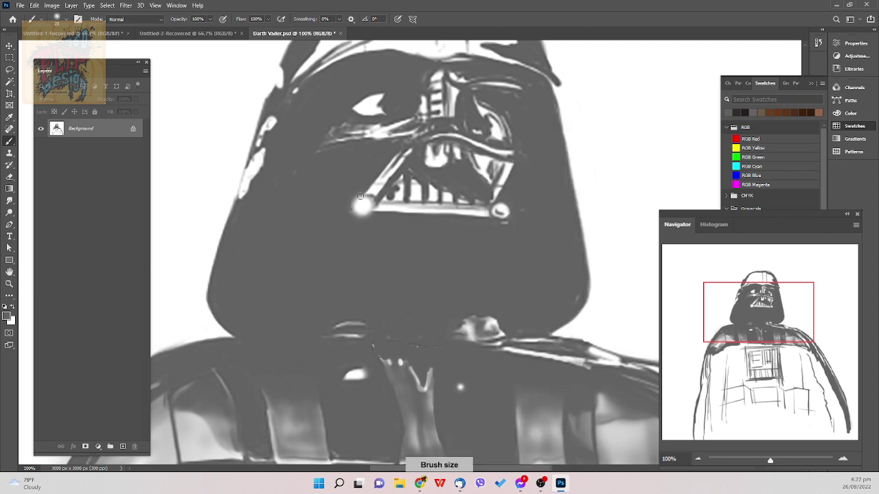
{"action": "mouse_move", "coordinate": [362, 194]}
{"action": "left_mouse_down"}
{"action": "mouse_move", "coordinate": [351, 212]}
{"action": "mouse_move", "coordinate": [359, 218]}
{"action": "left_mouse_up"}
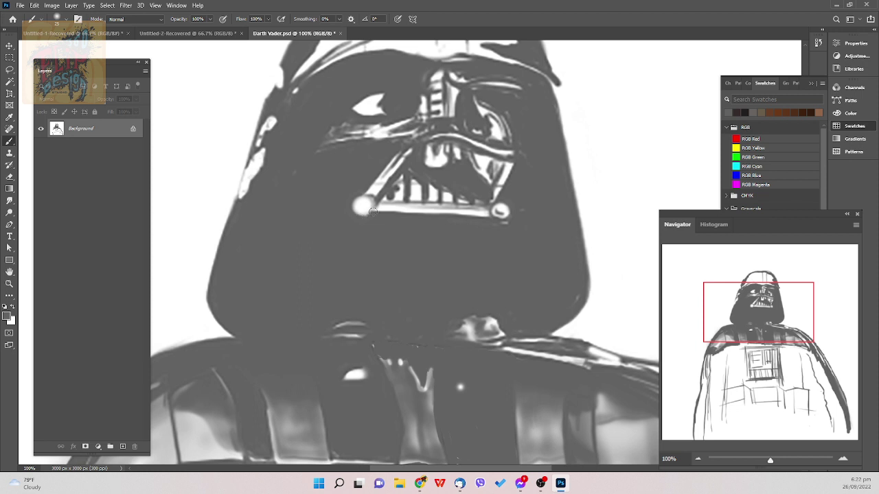
- Darken the gaps where the lower-left stud meets the grille's bottom bar and diagonal bar with a small soft brush
{"action": "key", "text": "bracketleft"}
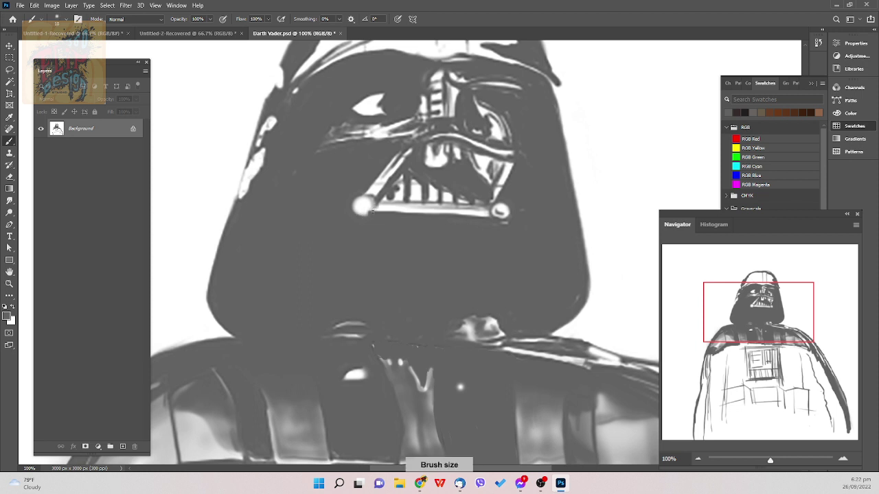
{"action": "key", "text": "bracketright"}
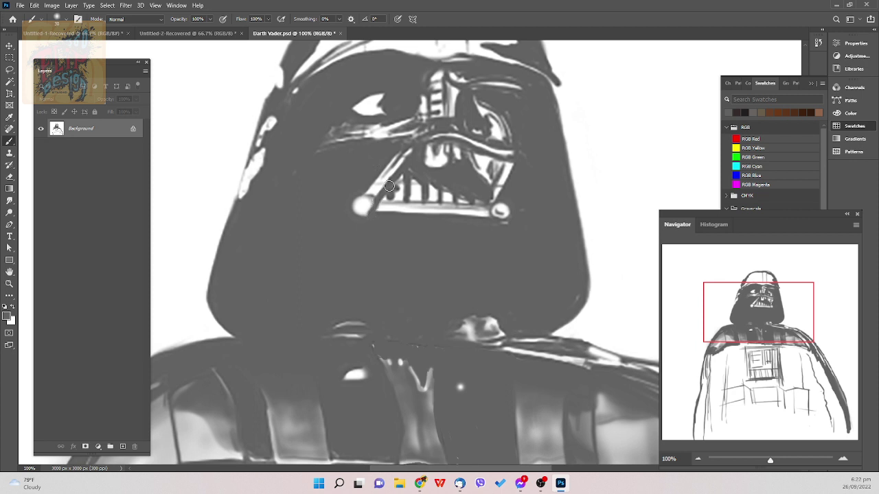
{"action": "key", "text": "bracketleft"}
{"action": "key", "text": "bracketleft"}
{"action": "key", "text": "bracketleft"}
{"action": "key", "text": "bracketleft"}
{"action": "key", "text": "bracketright"}
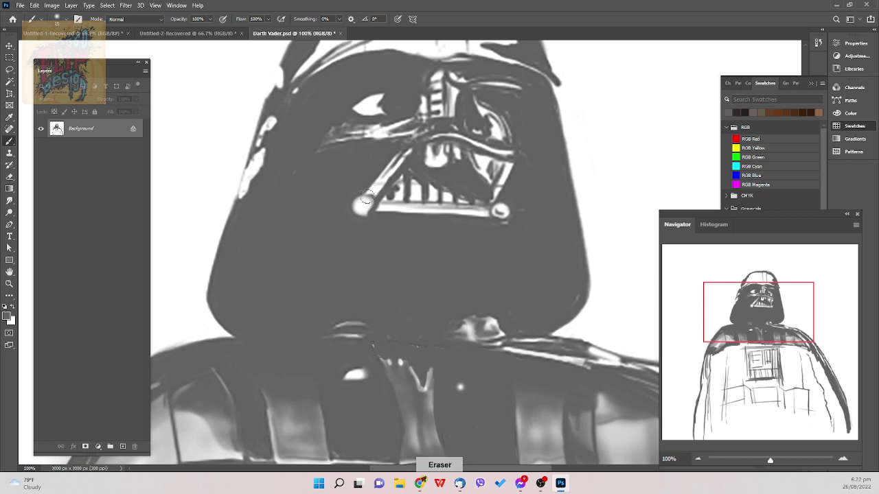
{"action": "left_click_drag", "start_coordinate": [370, 194], "coordinate": [364, 204]}
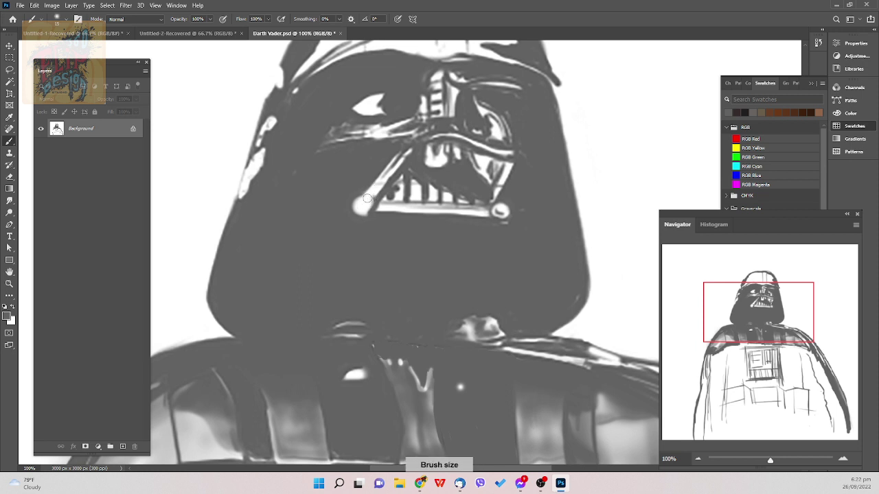
- Refine the lower-left rim of the stud with a smaller brush, undoing the stray strokes
{"action": "key", "text": "b"}
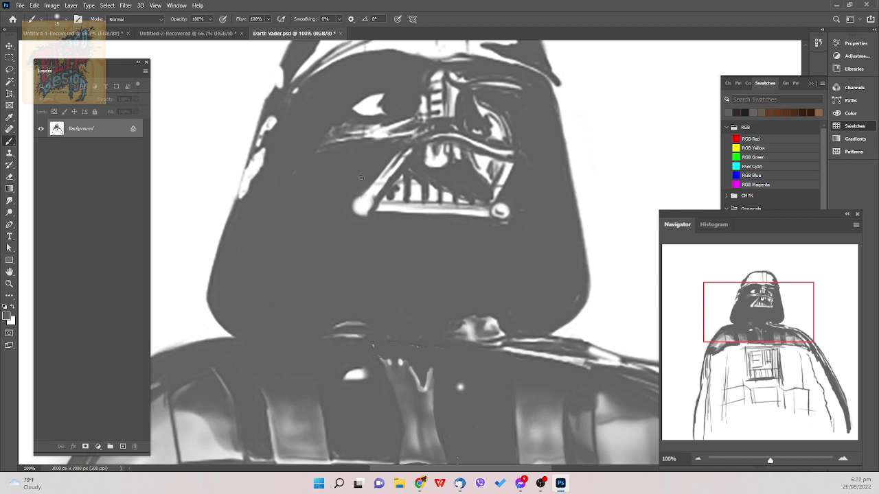
{"action": "key", "text": "bracketleft"}
{"action": "key", "text": "ctrl+z"}
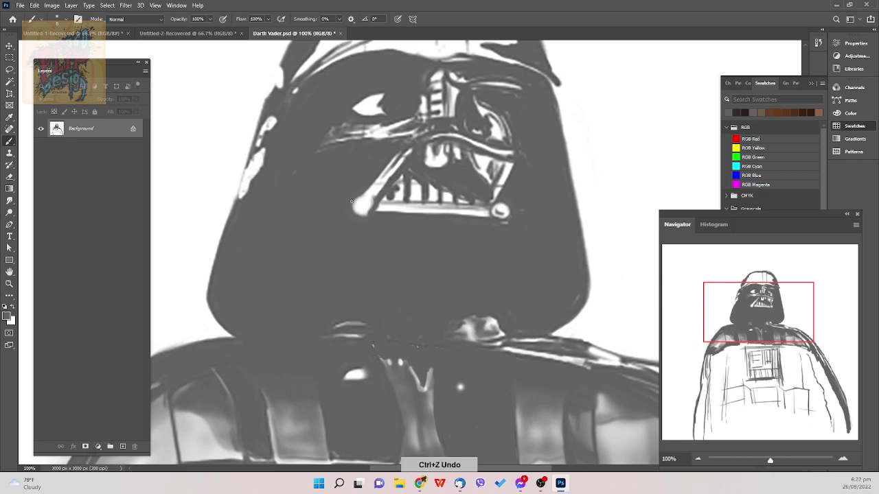
{"action": "left_click_drag", "start_coordinate": [350, 201], "coordinate": [368, 213]}
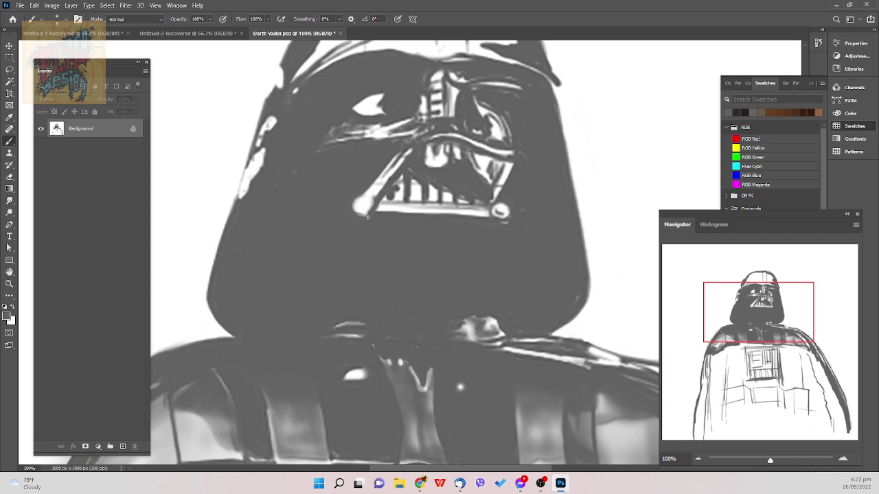
{"action": "key", "text": "ctrl+z"}
{"action": "right_click", "coordinate": [388, 171]}
{"action": "left_click", "coordinate": [376, 174]}
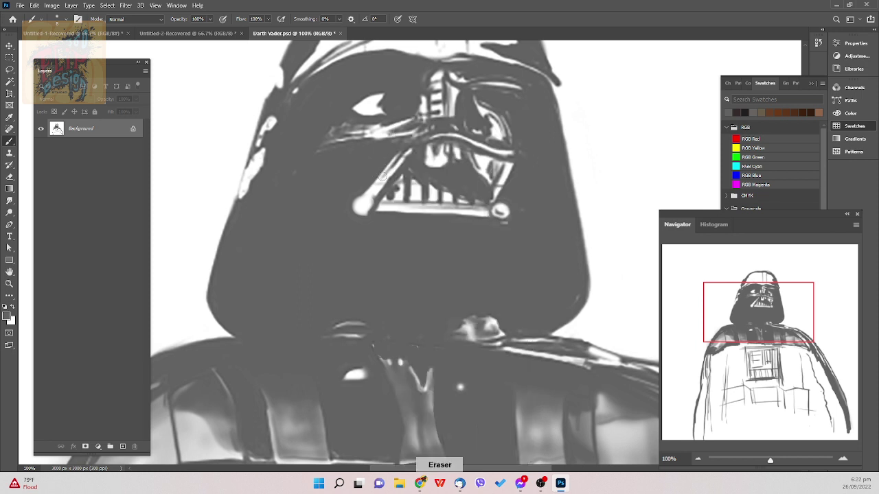
- Straighten the outer edge of the grille's left diagonal bar with thin gray strokes, undoing the misplaced one
{"action": "left_click_drag", "start_coordinate": [381, 179], "coordinate": [402, 155]}
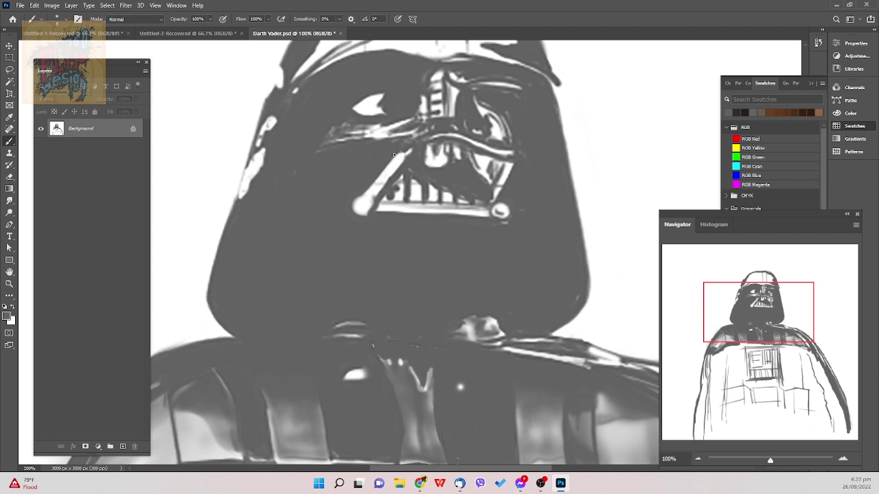
{"action": "key", "text": "b"}
{"action": "key", "text": "]"}
{"action": "key", "text": "ctrl+z"}
{"action": "key", "text": "e"}
{"action": "key", "text": "bracketright"}
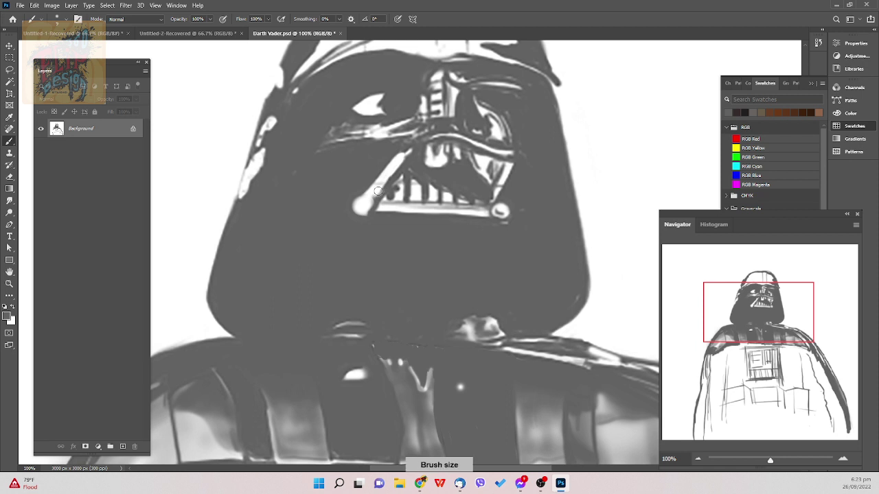
{"action": "key", "text": "bracketleft"}
{"action": "key", "text": "bracketleft"}
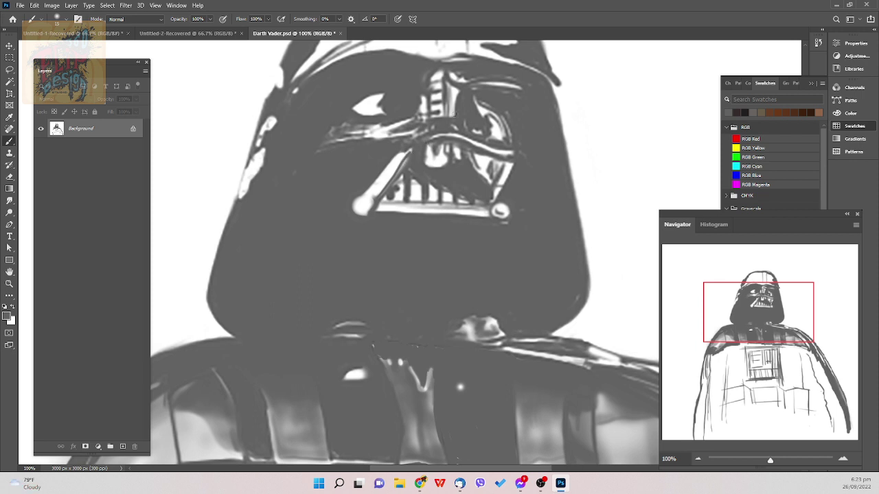
- Redraw the left diagonal bar's edge from the stud up to the nose ridge with a thin brush
{"action": "key", "text": "ctrl+z"}
{"action": "key", "text": "e"}
{"action": "key", "text": "ctrl+z"}
{"action": "left_click_drag", "start_coordinate": [377, 198], "coordinate": [424, 146]}
{"action": "key", "text": "bracketleft"}
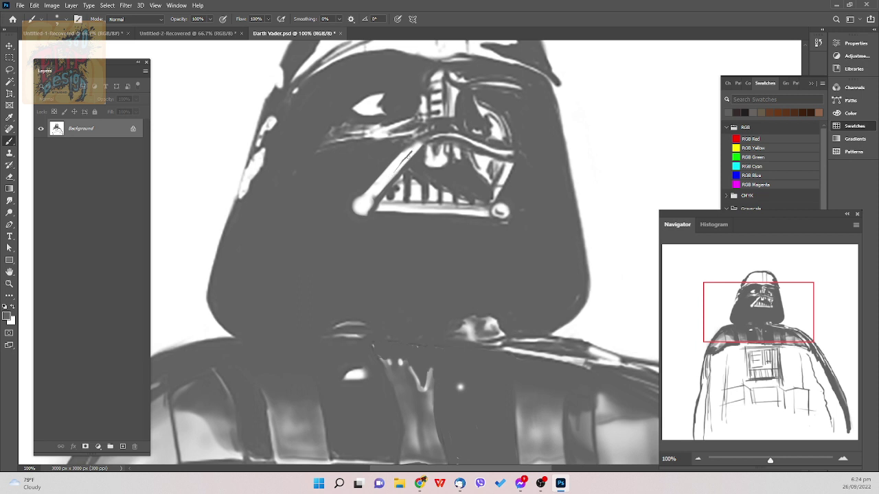
- Draw a thin dark line along the upper half of the left diagonal bar, undoing the strokes that miss
{"action": "key", "text": "ctrl+z"}
{"action": "left_click_drag", "start_coordinate": [411, 153], "coordinate": [419, 146]}
{"action": "mouse_move", "coordinate": [404, 167]}
{"action": "left_mouse_down"}
{"action": "mouse_move", "coordinate": [422, 147]}
{"action": "mouse_move", "coordinate": [399, 173]}
{"action": "mouse_move", "coordinate": [421, 142]}
{"action": "left_mouse_up"}
{"action": "key", "text": "ctrl+z"}
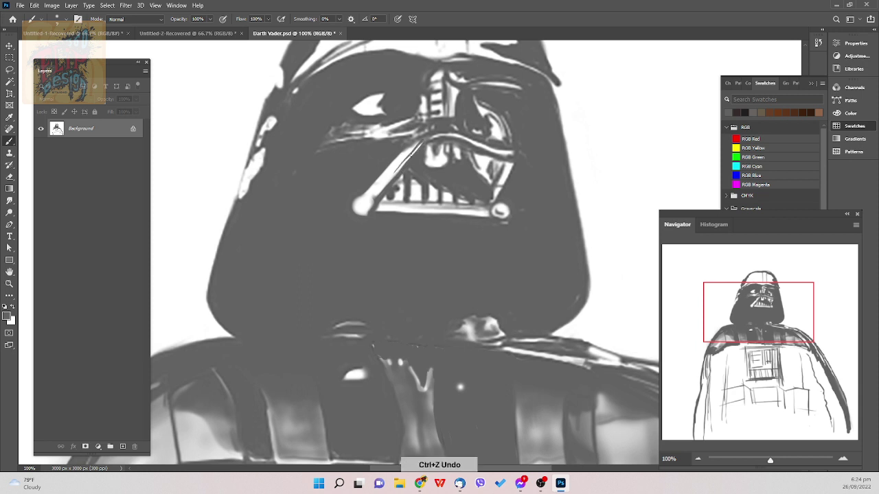
{"action": "left_click_drag", "start_coordinate": [397, 169], "coordinate": [420, 141]}
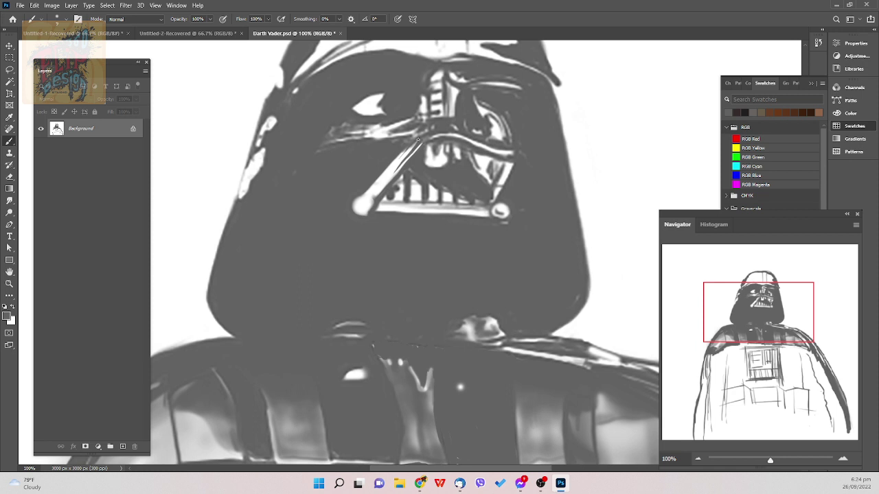
- Shade the upper end of the left diagonal bar, trying the Soft Round Pressure Opacity and Soft Round Pressure Size brushes, and undo the last stroke
{"action": "right_click", "coordinate": [415, 148]}
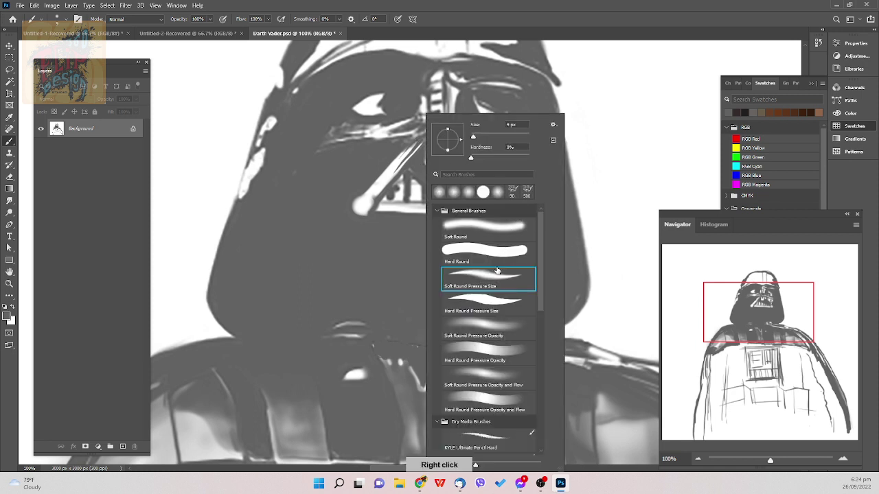
{"action": "left_click", "coordinate": [490, 327]}
{"action": "double_click", "coordinate": [491, 328]}
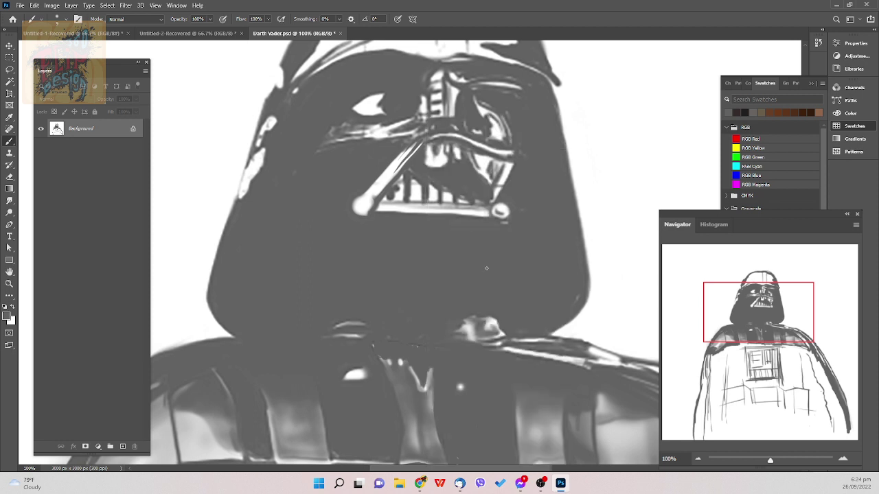
{"action": "key", "text": "bracketright"}
{"action": "key", "text": "bracketright"}
{"action": "right_click", "coordinate": [425, 231]}
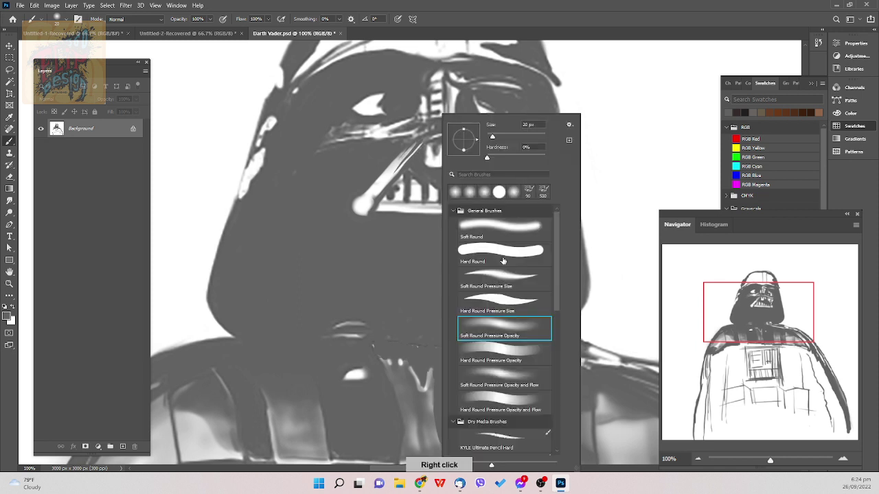
{"action": "double_click", "coordinate": [518, 278]}
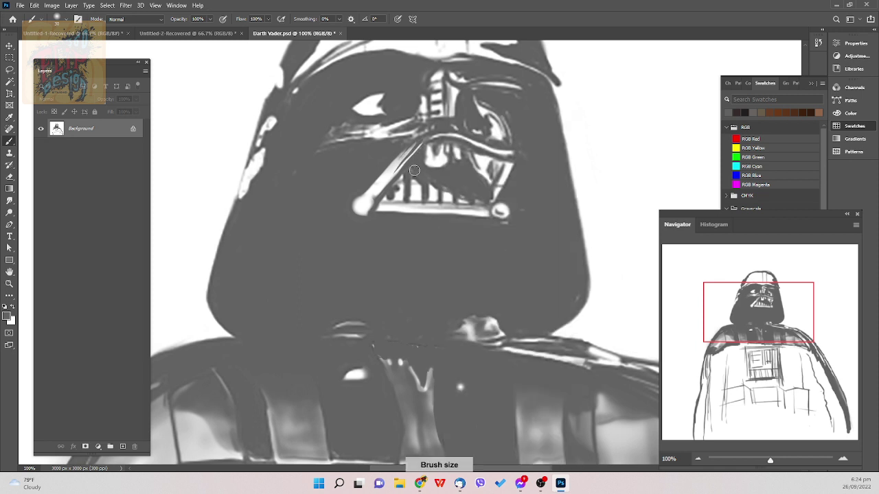
{"action": "key", "text": "bracketleft"}
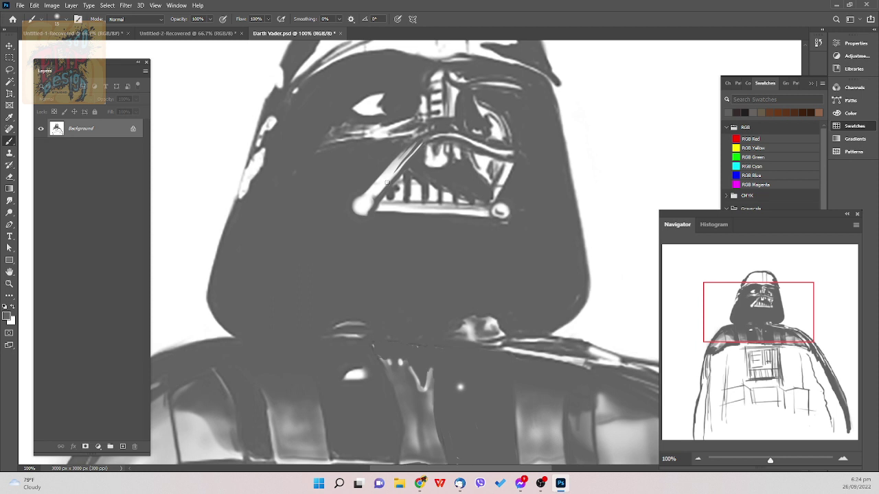
{"action": "key", "text": "bracketright"}
{"action": "key", "text": "bracketleft"}
{"action": "key", "text": "ctrl+z"}
- Shade the lower half of the left diagonal bar in soft gray with the Soft Round Pressure Opacity brush
{"action": "right_click", "coordinate": [433, 186]}
{"action": "left_click", "coordinate": [501, 325]}
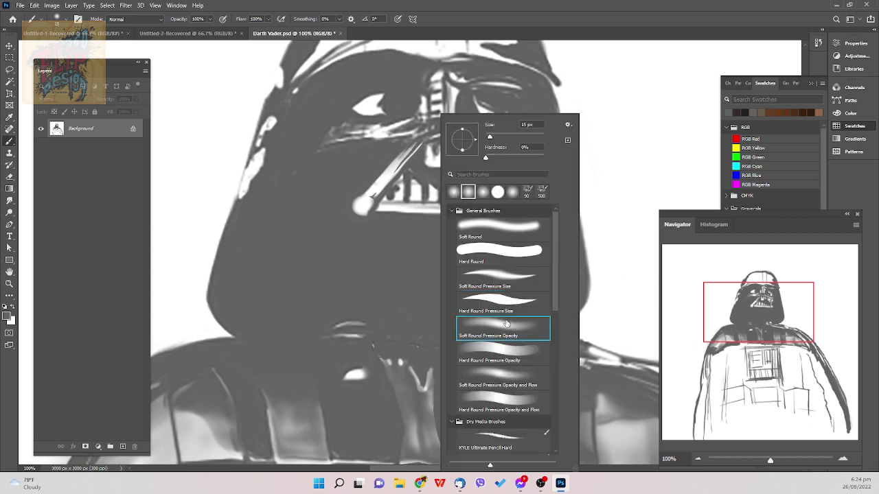
{"action": "key", "text": "Return"}
{"action": "key", "text": "bracketright"}
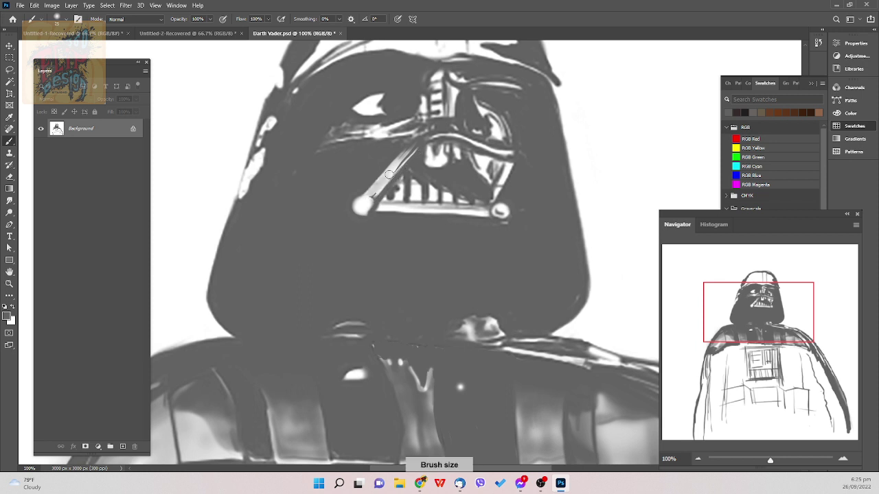
{"action": "key", "text": "bracketleft"}
{"action": "left_click_drag", "start_coordinate": [372, 195], "coordinate": [389, 174]}
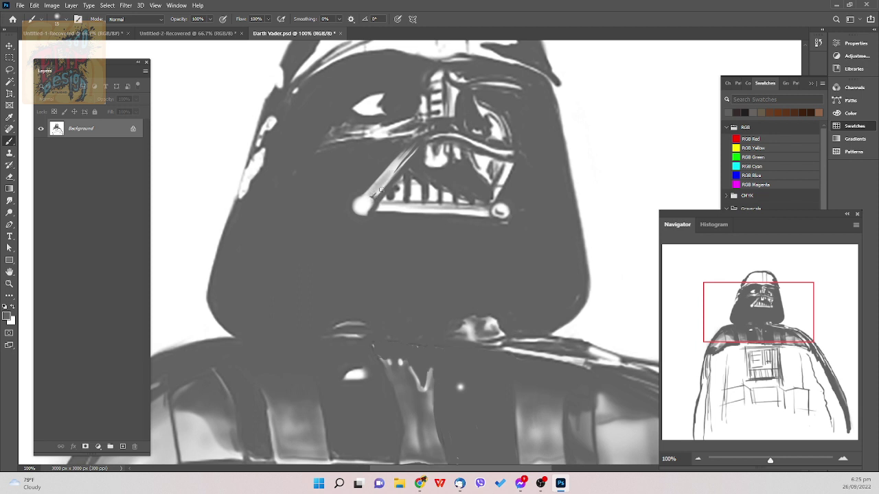
{"action": "key", "text": "bracketleft"}
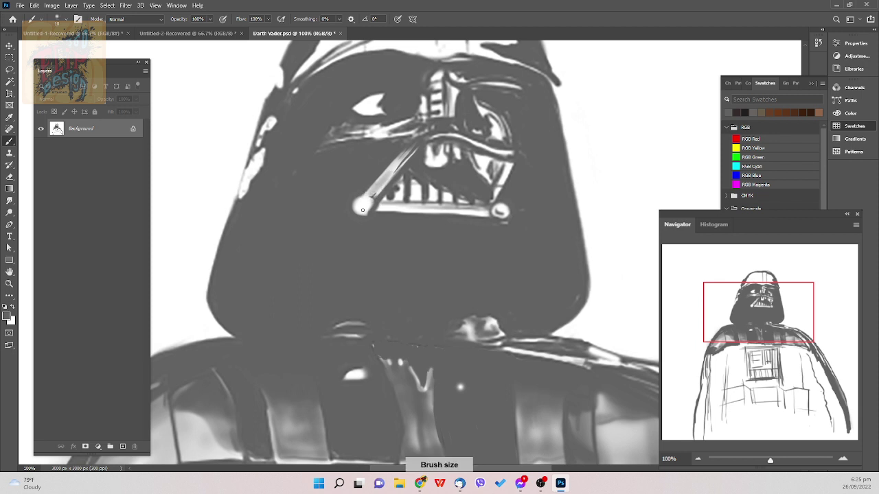
- Add soft gray shading inside the lower-left stud to give it a rounded look, varying the brush size
{"action": "key", "text": "bracketright"}
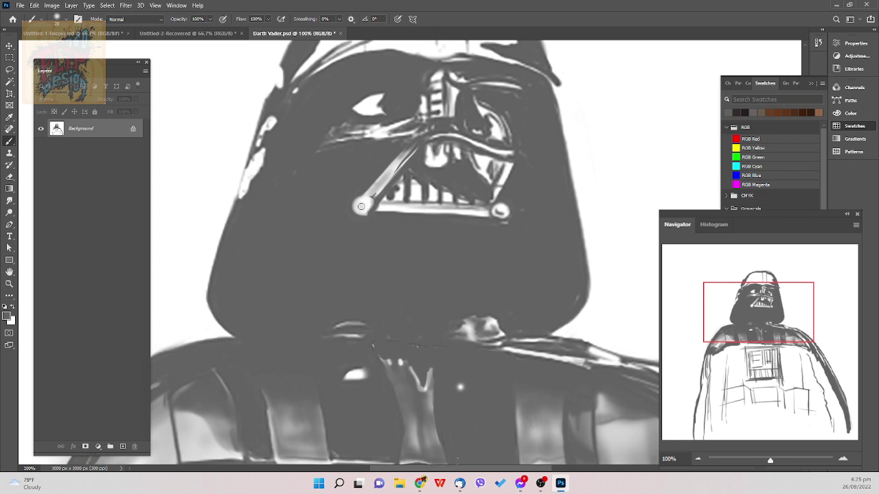
{"action": "key", "text": "bracketleft"}
{"action": "key", "text": "bracketleft"}
{"action": "key", "text": "bracketright"}
{"action": "key", "text": "bracketleft"}
{"action": "key", "text": "bracketleft"}
{"action": "key", "text": "bracketleft"}
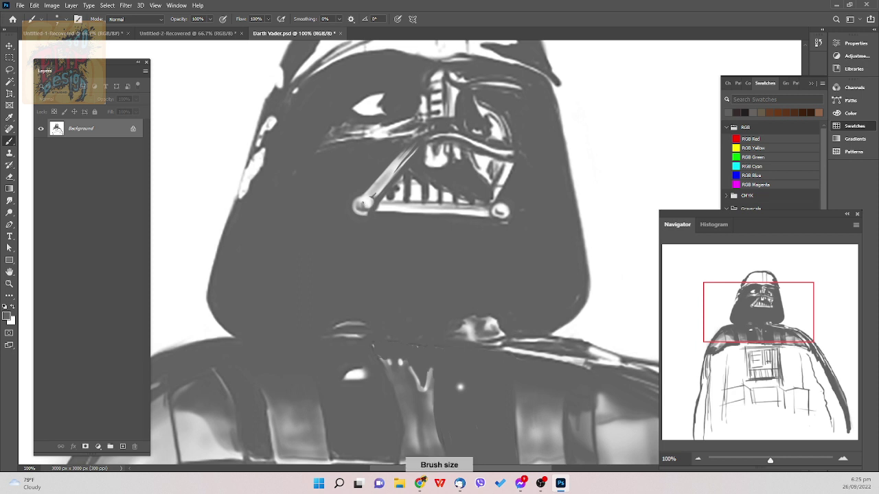
{"action": "key", "text": "bracketleft"}
{"action": "key", "text": "bracketright"}
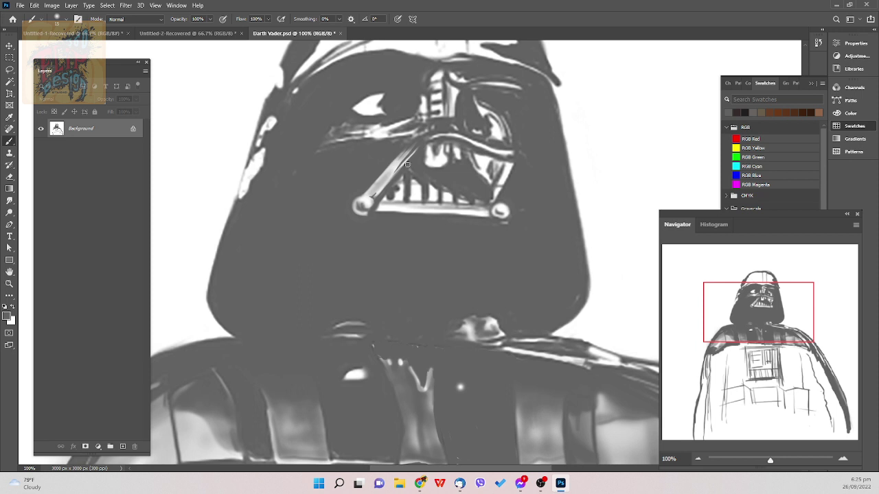
- Tidy the shading on the left diagonal bar and the lower-left stud with small soft dark strokes
{"action": "key", "text": "bracketleft"}
{"action": "key", "text": "bracketright"}
{"action": "key", "text": "bracketleft"}
{"action": "key", "text": "bracketright"}
{"action": "key", "text": "bracketright"}
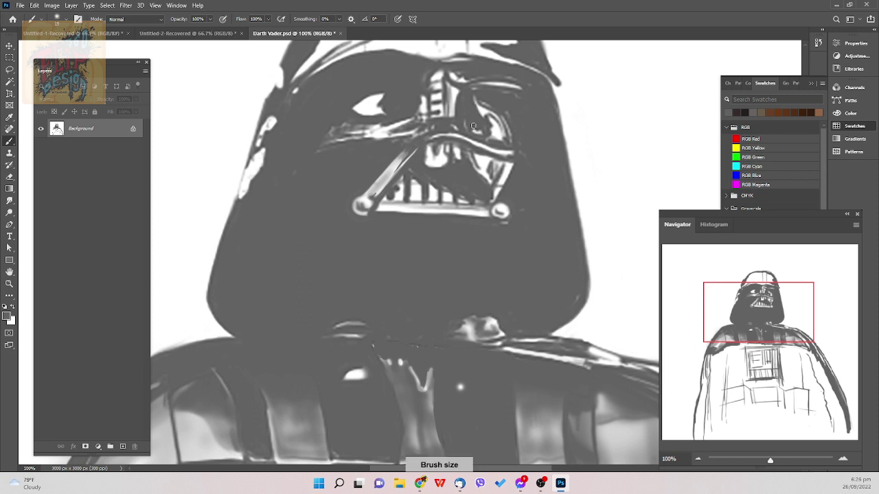
{"action": "key", "text": "bracketright"}
{"action": "key", "text": "bracketleft"}
- Darken the junction of the diagonal bar's upper end and the curved nose ridge with the Soft Round Pressure Size brush
{"action": "right_click", "coordinate": [451, 184]}
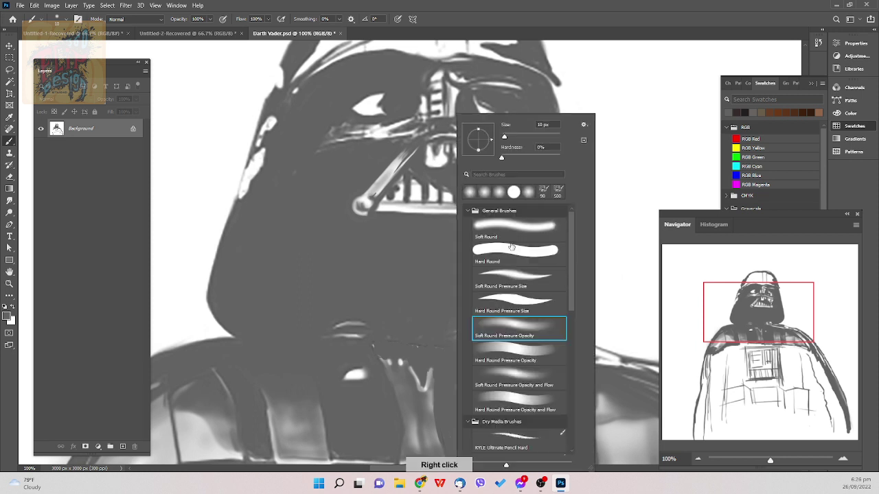
{"action": "left_click", "coordinate": [526, 278]}
{"action": "left_click", "coordinate": [526, 278]}
{"action": "key", "text": "bracketright"}
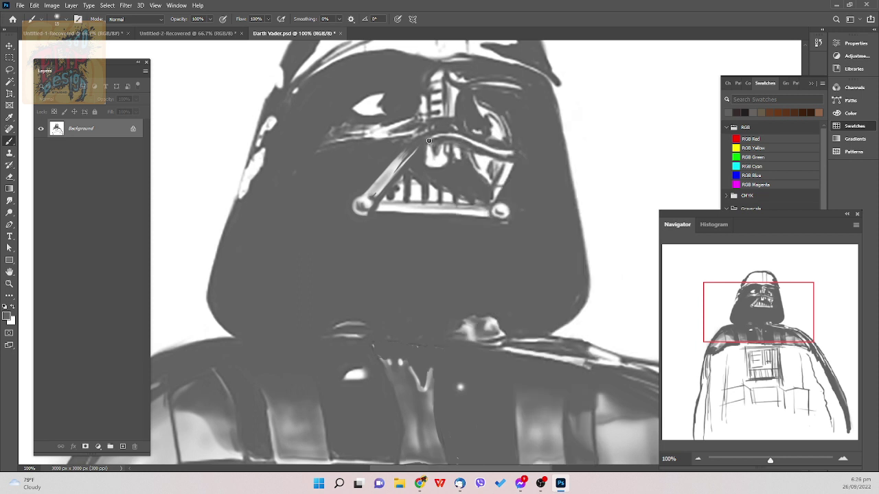
{"action": "key", "text": "bracketright"}
- Try darkening the drawing with Levels at a black input level of 66, and cancel the adjustment
{"action": "key", "text": "ctrl+l"}
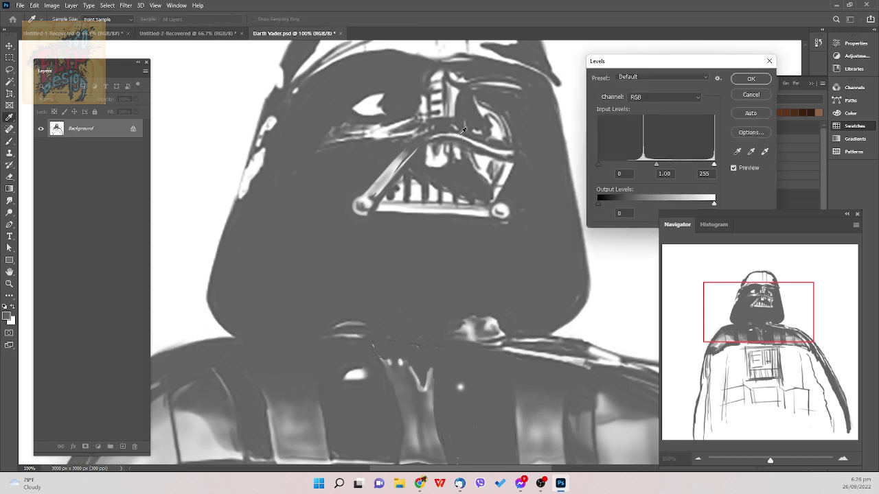
{"action": "left_click_drag", "start_coordinate": [597, 164], "coordinate": [627, 165]}
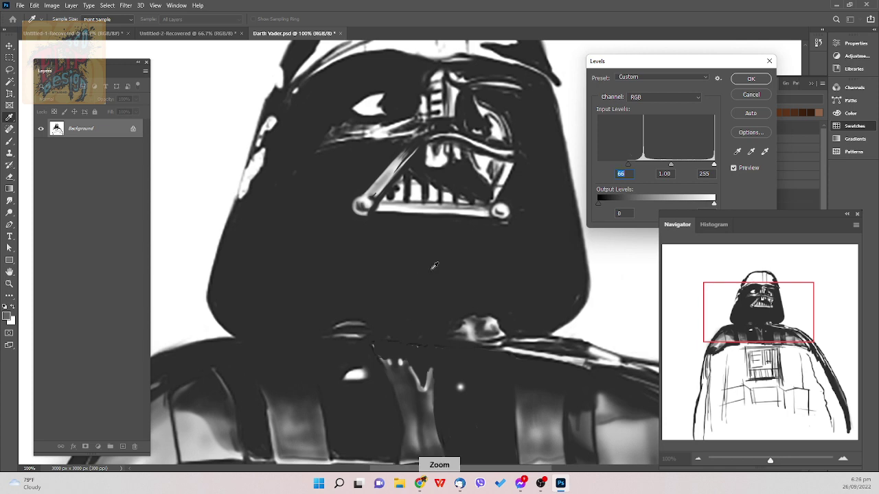
{"action": "key", "text": "Escape"}
{"action": "scroll", "coordinate": [432, 270], "scroll_direction": "down", "scroll_amount": 5}
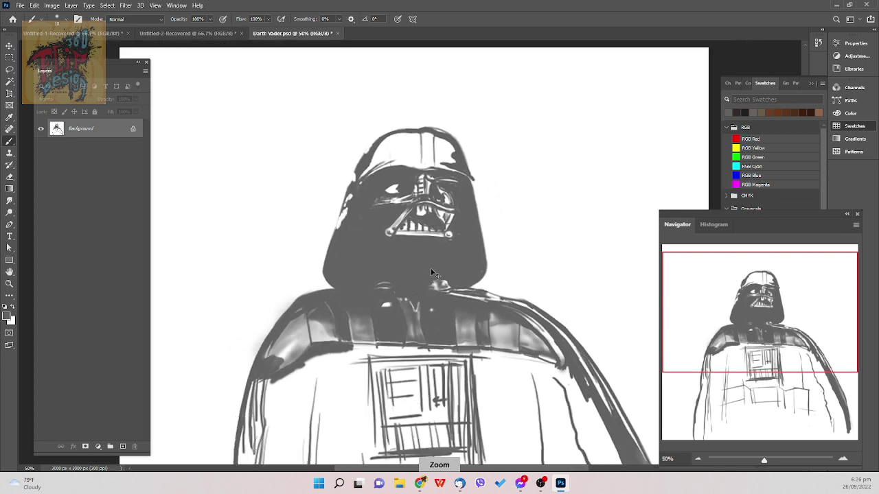
- Darken the drawing's blacks with a Levels adjustment, setting the black input level to 107
{"action": "scroll", "coordinate": [432, 273], "scroll_direction": "down", "scroll_amount": 2}
{"action": "key", "text": "ctrl+l"}
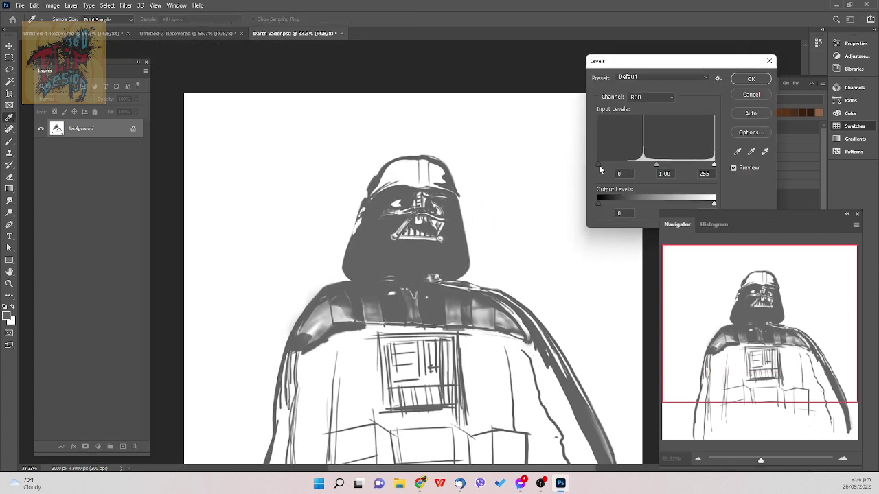
{"action": "left_click_drag", "start_coordinate": [599, 166], "coordinate": [646, 168]}
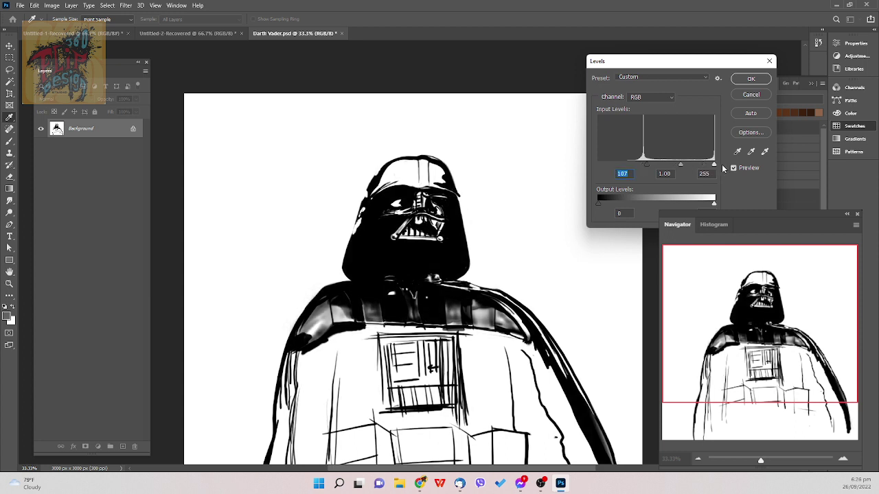
{"action": "left_click", "coordinate": [714, 167]}
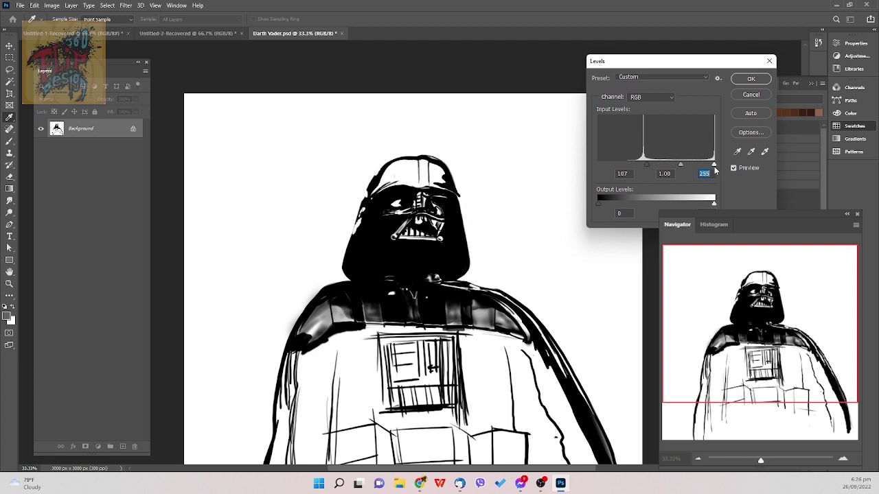
{"action": "left_click", "coordinate": [755, 80]}
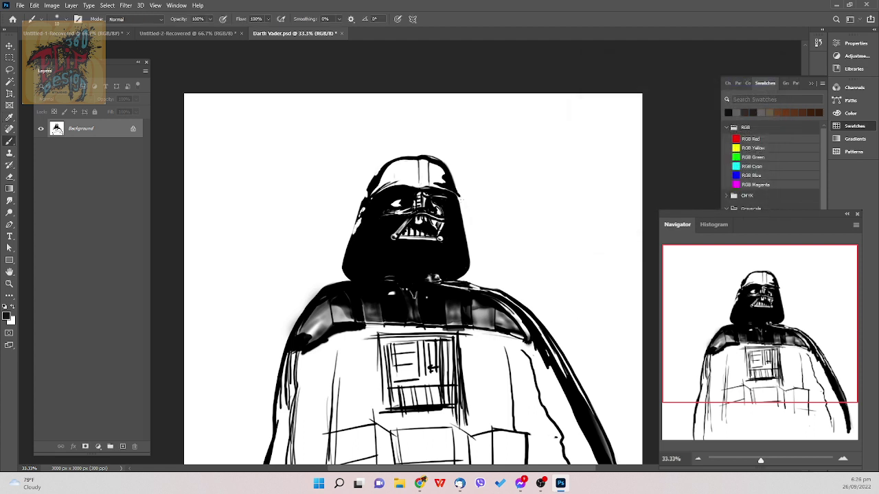
- Clean up the mouth grille's slots and whiten its lower bar with fine strokes, adjusting the brush size
{"action": "scroll", "coordinate": [455, 191], "scroll_direction": "up", "scroll_amount": 5}
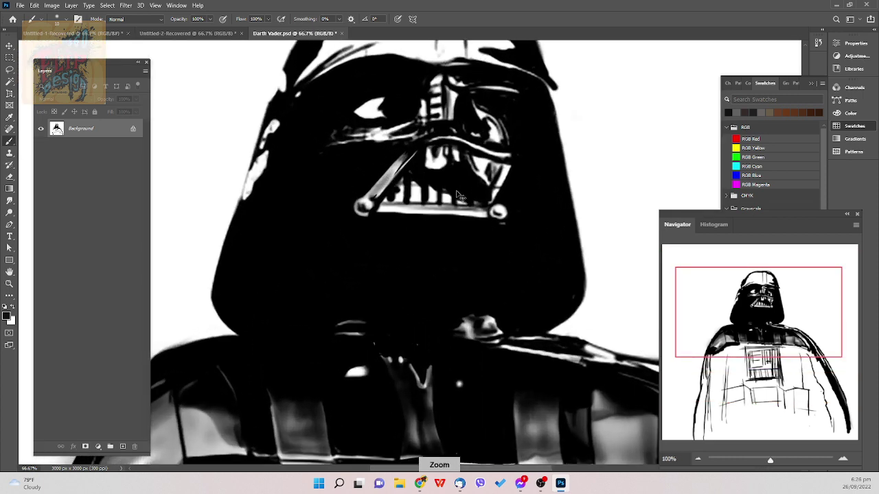
{"action": "scroll", "coordinate": [456, 190], "scroll_direction": "down", "scroll_amount": 2}
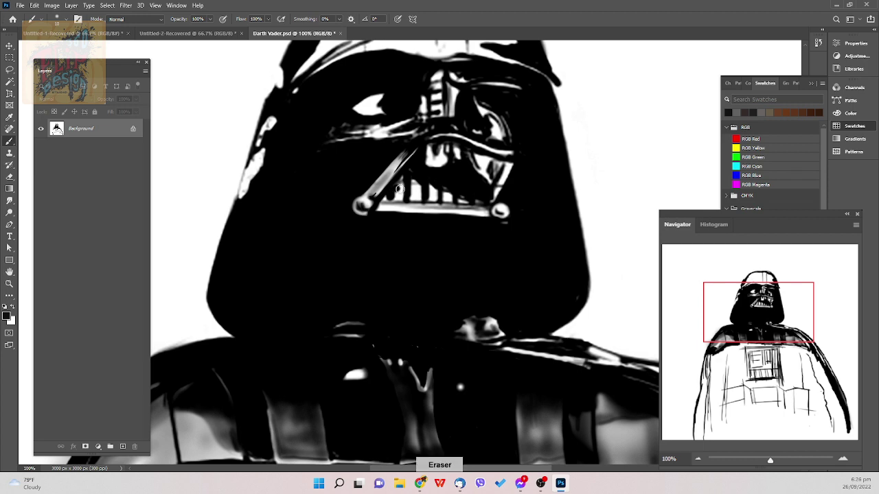
{"action": "scroll", "coordinate": [400, 192], "scroll_direction": "down", "scroll_amount": 1}
{"action": "scroll", "coordinate": [402, 192], "scroll_direction": "down", "scroll_amount": 2}
{"action": "scroll", "coordinate": [402, 192], "scroll_direction": "up", "scroll_amount": 2}
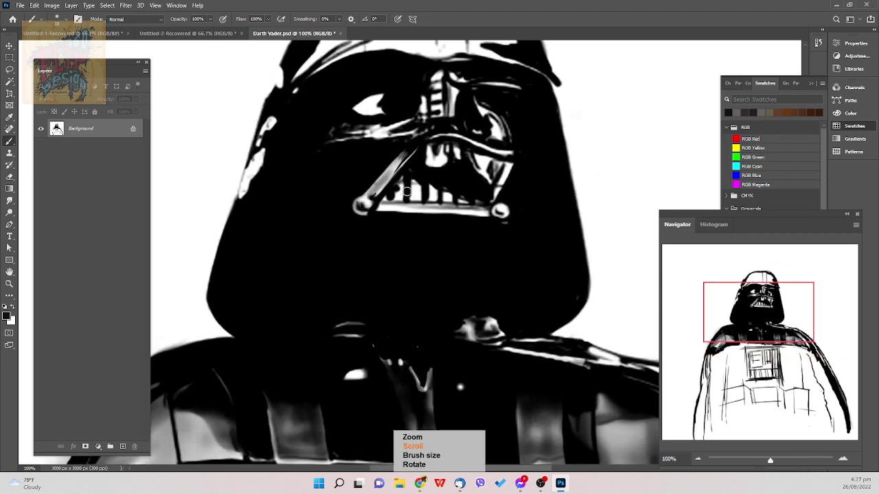
{"action": "key", "text": "bracketleft"}
{"action": "key", "text": "bracketleft"}
{"action": "key", "text": "bracketleft"}
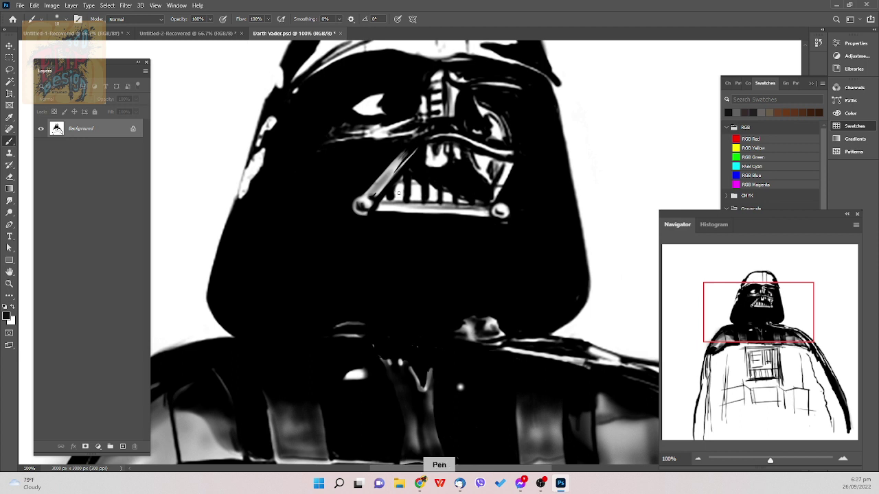
{"action": "key", "text": "bracketleft"}
{"action": "key", "text": "bracketleft"}
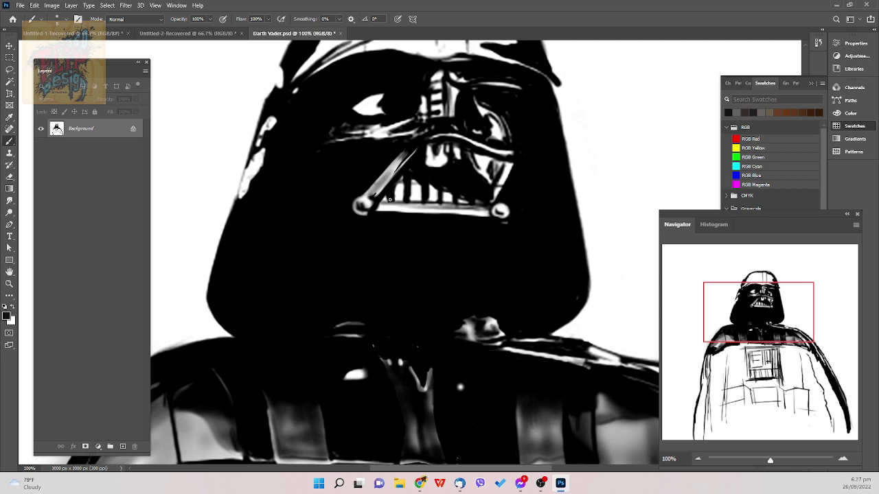
{"action": "key", "text": "bracketright"}
{"action": "key", "text": "bracketright"}
{"action": "key", "text": "bracketleft"}
{"action": "key", "text": "e"}
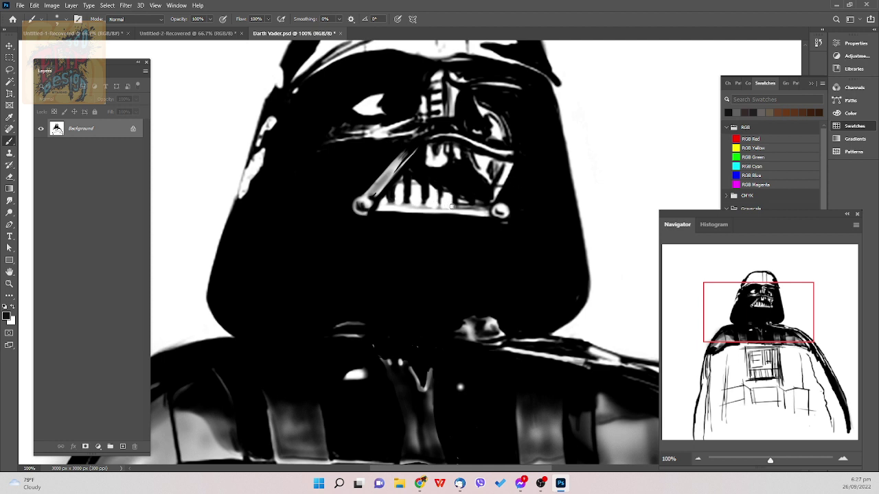
{"action": "left_click_drag", "start_coordinate": [402, 206], "coordinate": [484, 212]}
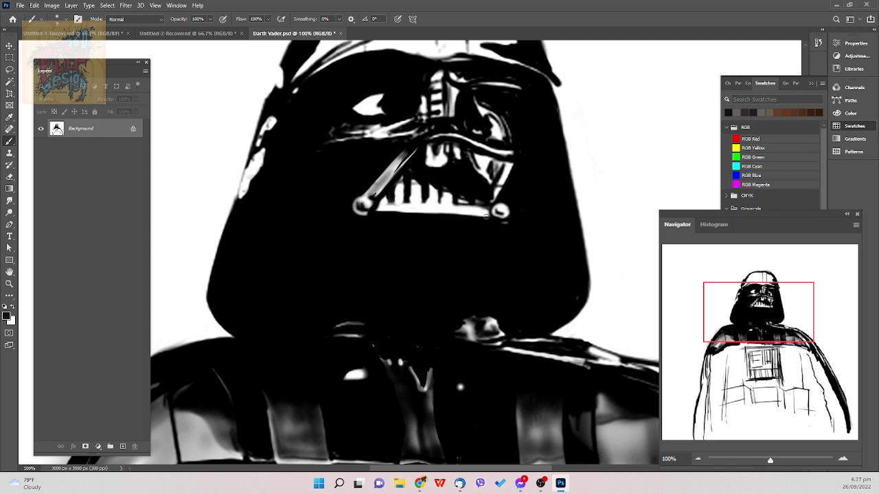
- Try a larger soft dark stroke along the middle of the grille's lower bar, and undo it
{"action": "key", "text": "bracketright"}
{"action": "left_click_drag", "start_coordinate": [379, 210], "coordinate": [489, 213]}
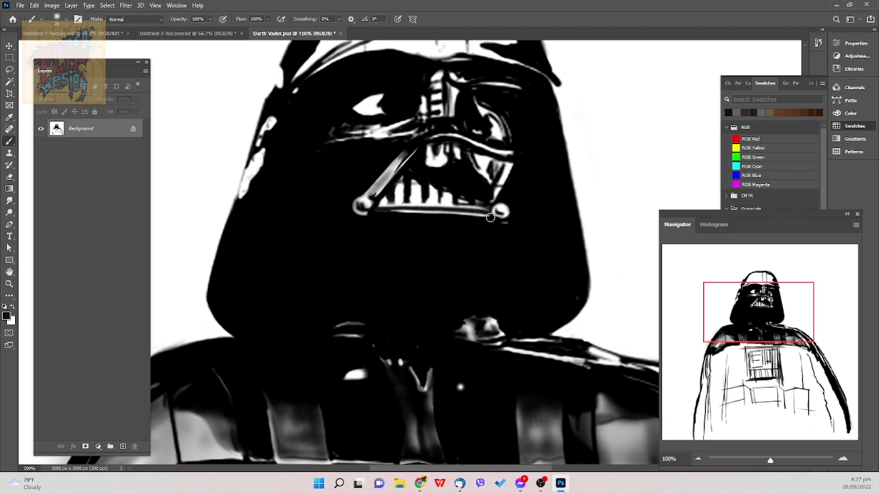
{"action": "key", "text": "ctrl+z"}
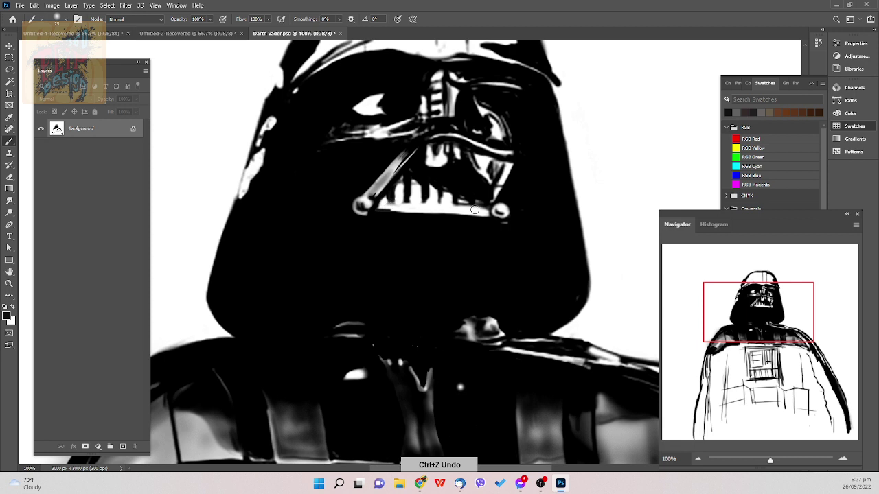
- Touch up the grille's slots near the right stud and darken the lower edge of the bottom bar with soft strokes
{"action": "key", "text": "e"}
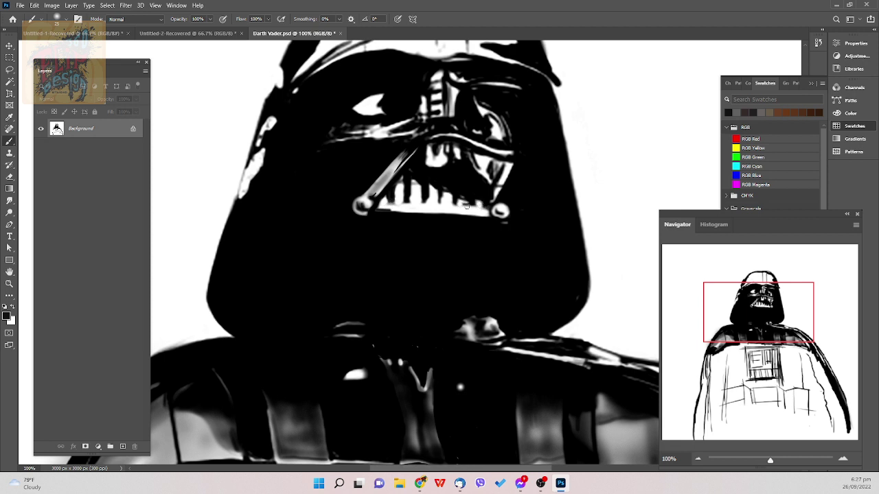
{"action": "key", "text": "b"}
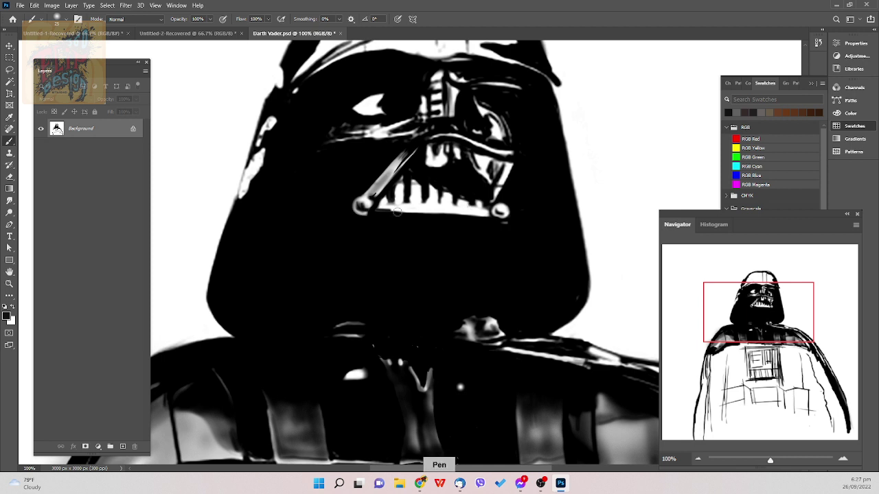
{"action": "left_click_drag", "start_coordinate": [377, 213], "coordinate": [489, 218]}
{"action": "left_click_drag", "start_coordinate": [374, 211], "coordinate": [470, 217]}
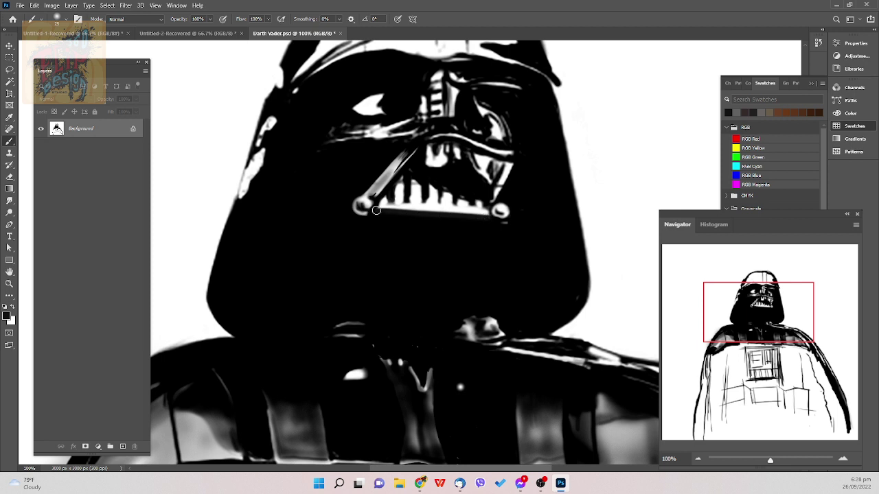
- Paint small black strokes over the right-hand grille slots down to the bottom bar, using a reduced brush size
{"action": "key", "text": "e"}
{"action": "key", "text": "ctrl+z"}
{"action": "key", "text": "bracketleft"}
{"action": "key", "text": "bracketleft"}
{"action": "key", "text": "ctrl+z"}
{"action": "mouse_move", "coordinate": [449, 199]}
{"action": "left_mouse_down"}
{"action": "mouse_move", "coordinate": [477, 202]}
{"action": "mouse_move", "coordinate": [456, 207]}
{"action": "mouse_move", "coordinate": [463, 201]}
{"action": "left_mouse_up"}
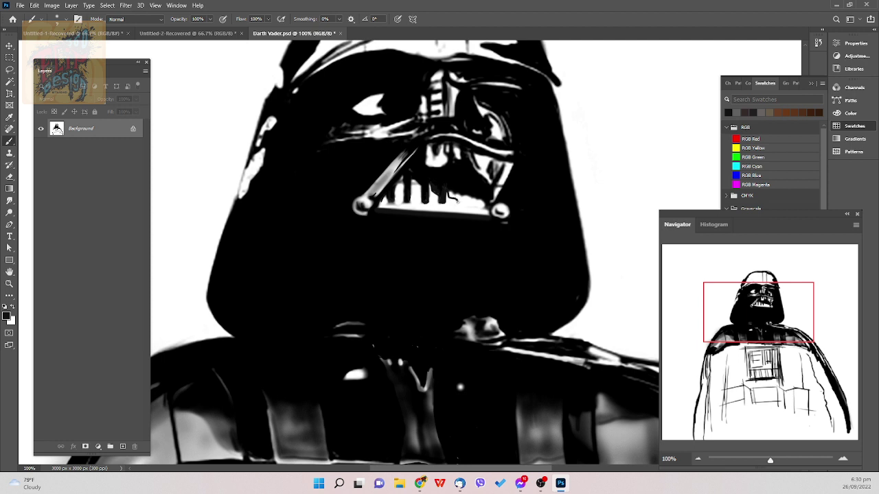
{"action": "left_click", "coordinate": [453, 196]}
{"action": "left_click", "coordinate": [465, 204]}
{"action": "left_click_drag", "start_coordinate": [457, 201], "coordinate": [488, 211]}
{"action": "left_click_drag", "start_coordinate": [376, 209], "coordinate": [397, 211]}
- Thin the grille's bottom bar by darkening its lower edge with the Soft Round Pressure Size brush
{"action": "key", "text": "bracketright"}
{"action": "key", "text": "bracketright"}
{"action": "key", "text": "bracketright"}
{"action": "key", "text": "bracketright"}
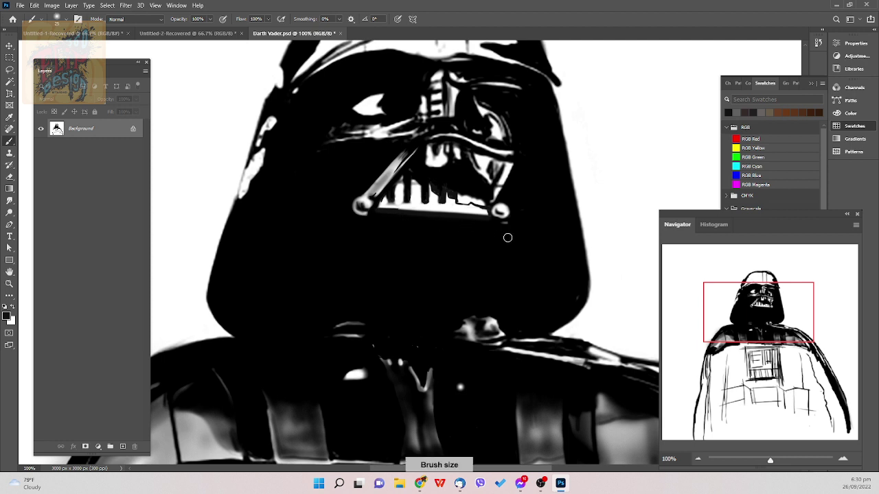
{"action": "right_click", "coordinate": [530, 282]}
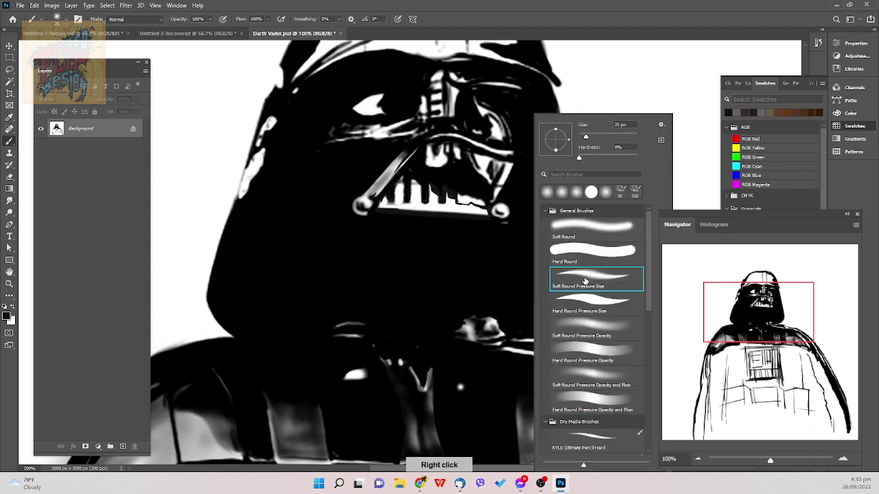
{"action": "left_click", "coordinate": [586, 281]}
{"action": "left_click_drag", "start_coordinate": [379, 211], "coordinate": [394, 211]}
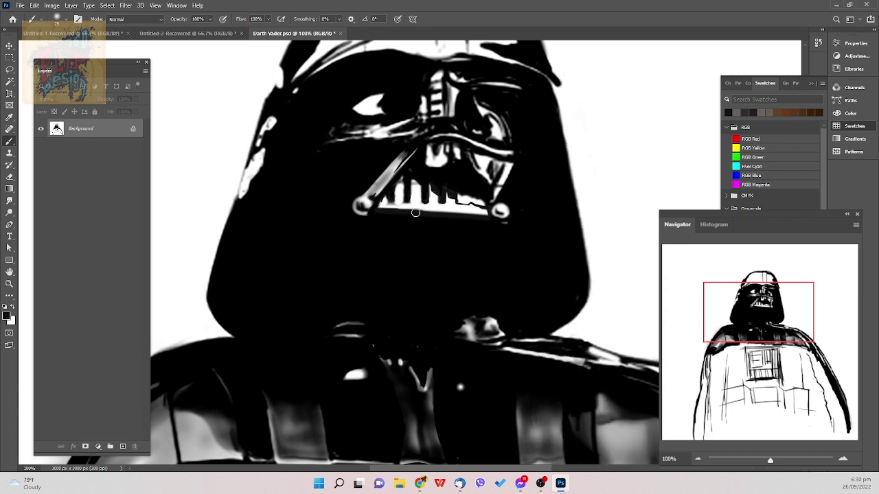
{"action": "key", "text": "bracketleft"}
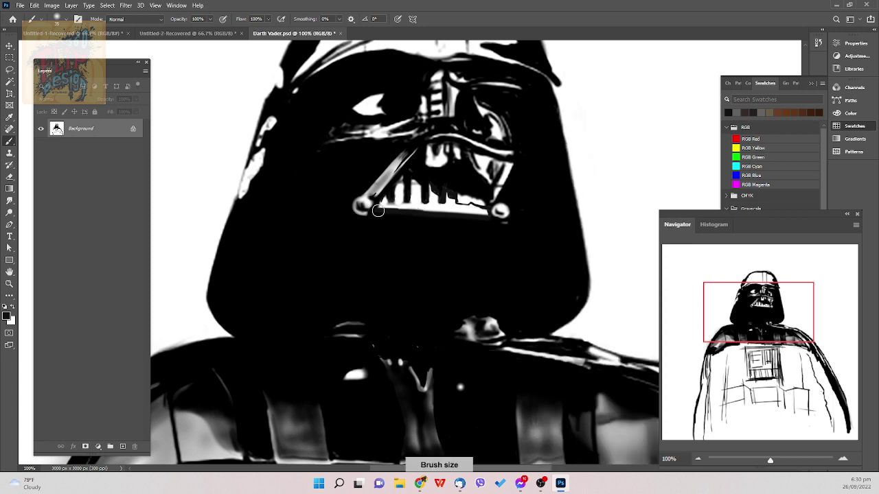
{"action": "left_click_drag", "start_coordinate": [391, 208], "coordinate": [483, 212]}
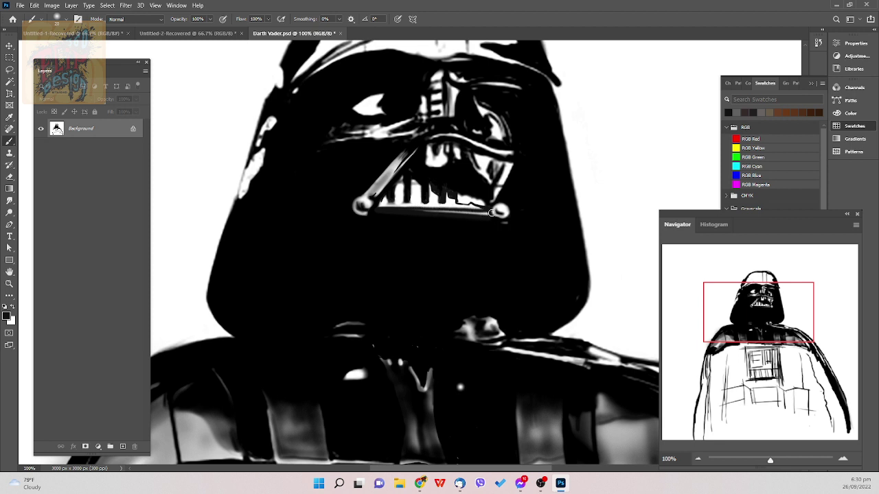
{"action": "key", "text": "ctrl+z"}
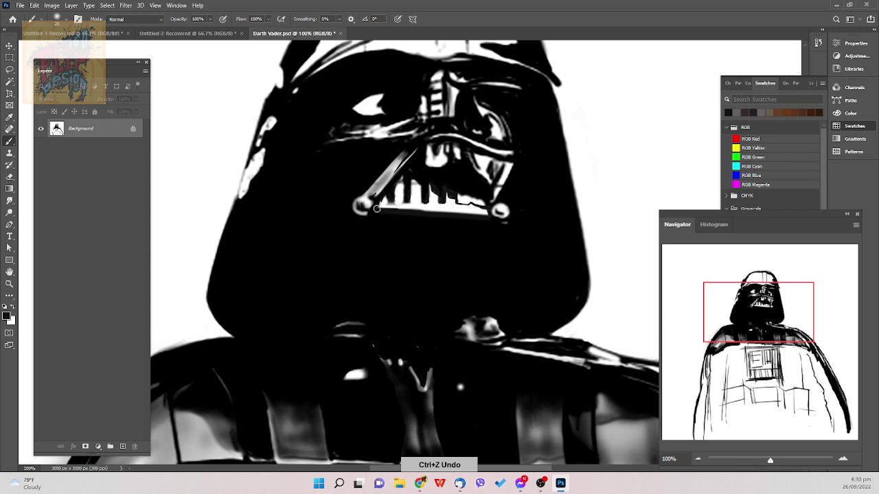
{"action": "mouse_move", "coordinate": [378, 208]}
{"action": "left_mouse_down"}
{"action": "mouse_move", "coordinate": [490, 214]}
{"action": "mouse_move", "coordinate": [420, 213]}
{"action": "mouse_move", "coordinate": [480, 217]}
{"action": "mouse_move", "coordinate": [451, 212]}
{"action": "left_mouse_up"}
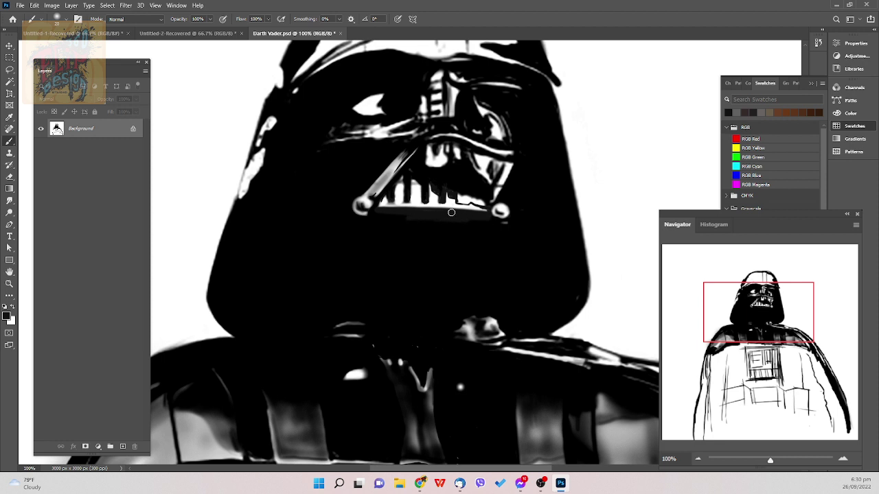
- Fill the remaining white gaps of the right-hand grille slots with small black strokes
{"action": "key", "text": "bracketleft"}
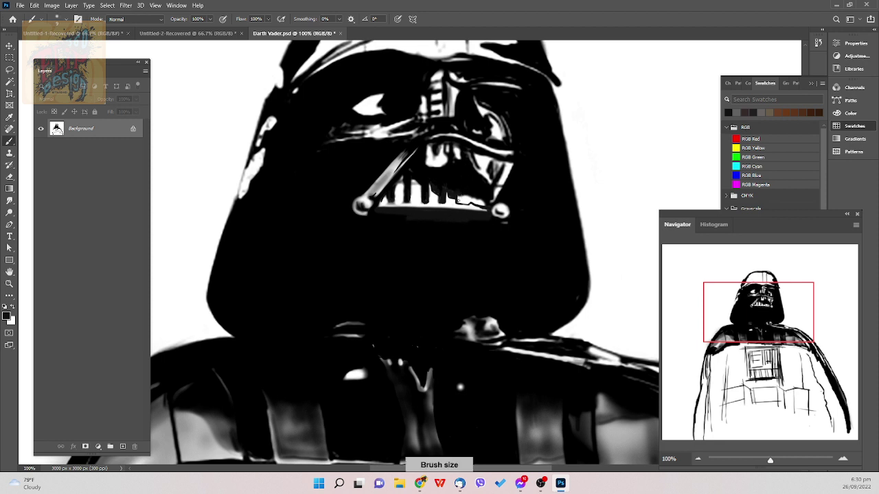
{"action": "left_click_drag", "start_coordinate": [458, 200], "coordinate": [460, 202]}
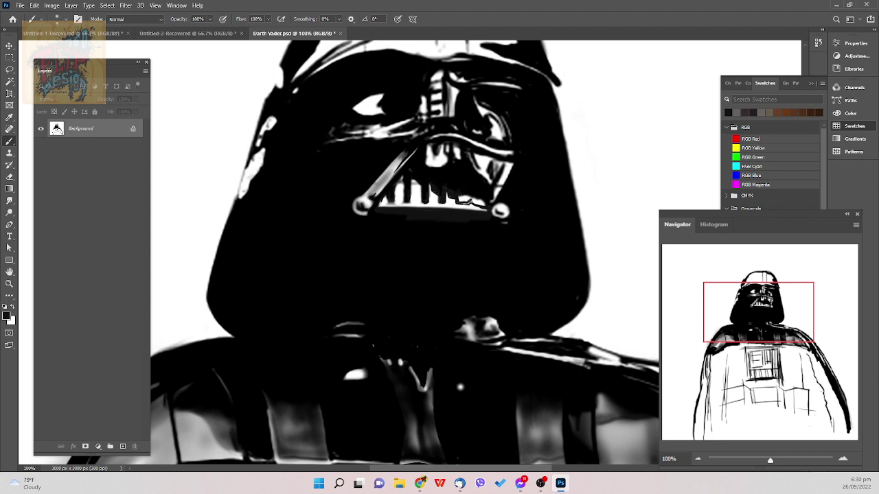
{"action": "mouse_move", "coordinate": [472, 203]}
{"action": "left_mouse_down"}
{"action": "mouse_move", "coordinate": [485, 204]}
{"action": "mouse_move", "coordinate": [464, 202]}
{"action": "left_mouse_up"}
{"action": "key", "text": "bracketright"}
{"action": "key", "text": "e"}
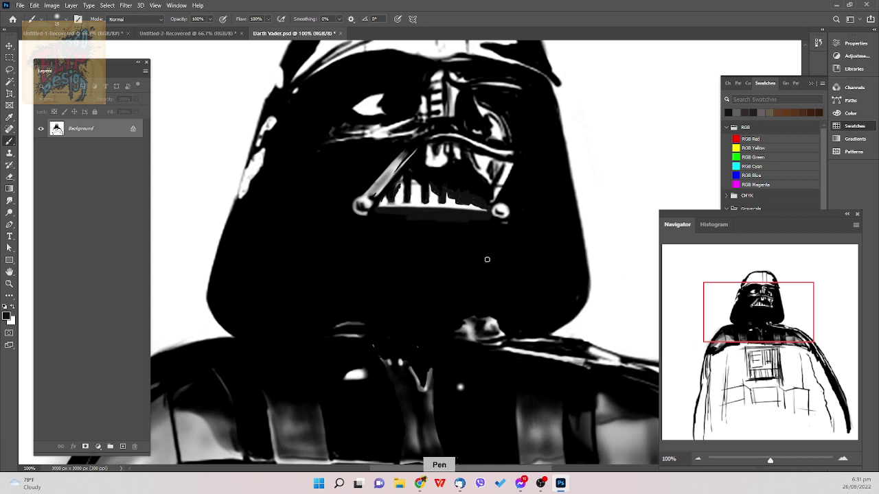
{"action": "right_click", "coordinate": [487, 259]}
{"action": "key", "text": "Escape"}
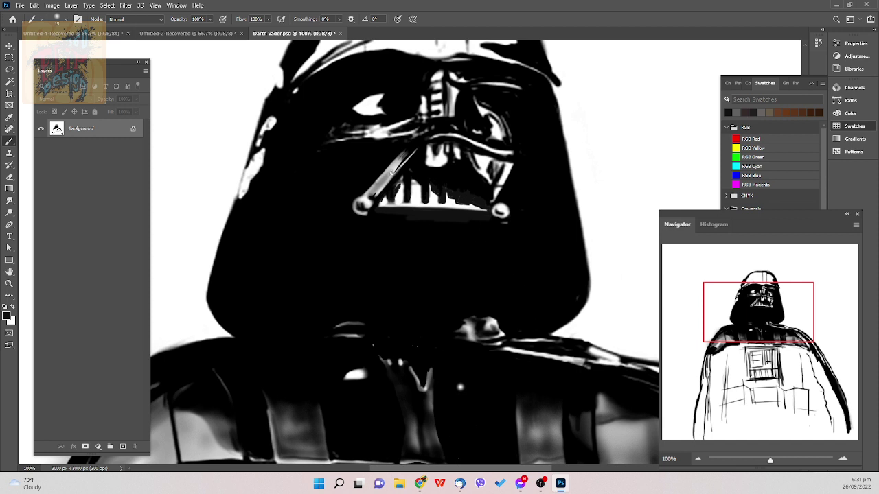
- Refine the grille's right end above the bottom bar with a finer brush
{"action": "key", "text": "bracketleft"}
{"action": "key", "text": "bracketleft"}
{"action": "key", "text": "e"}
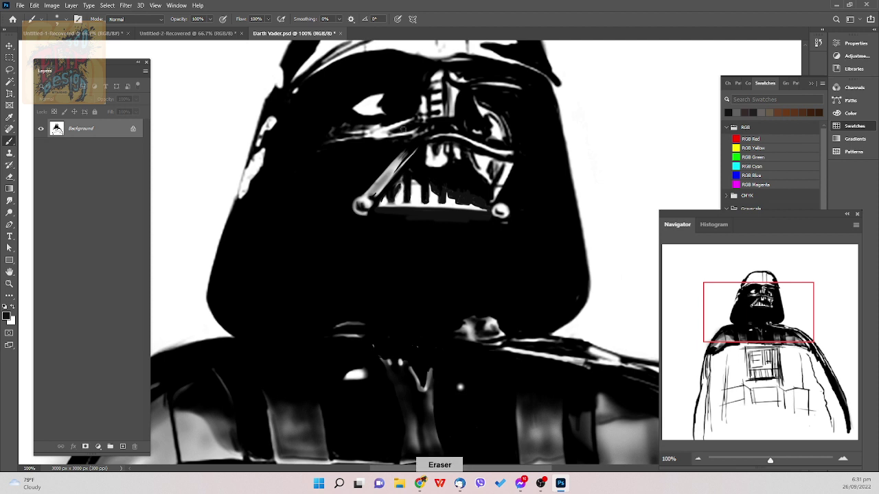
{"action": "key", "text": "b"}
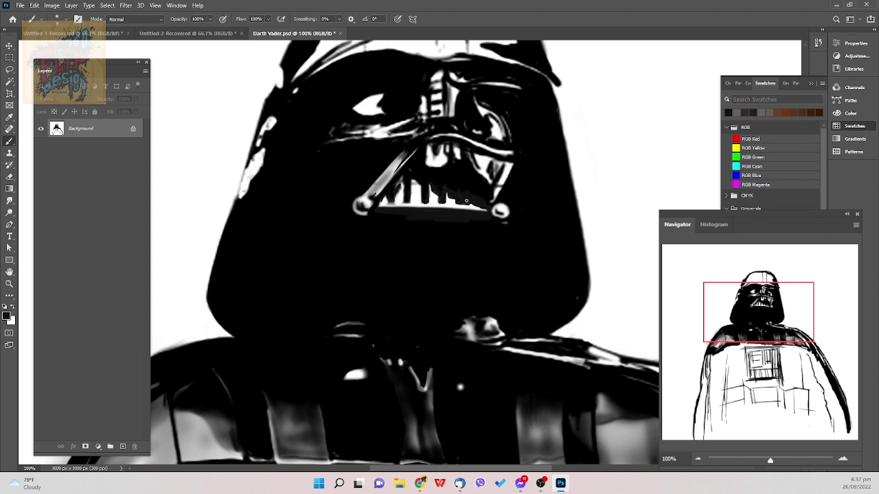
{"action": "left_click_drag", "start_coordinate": [470, 203], "coordinate": [476, 206]}
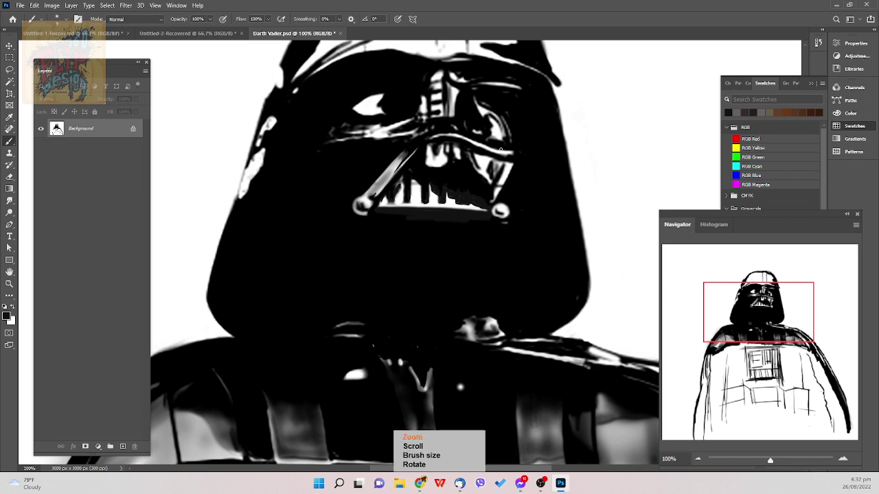
- Save the Darth Vader drawing
{"action": "key", "text": "ctrl+minus"}
{"action": "key", "text": "ctrl+minus"}
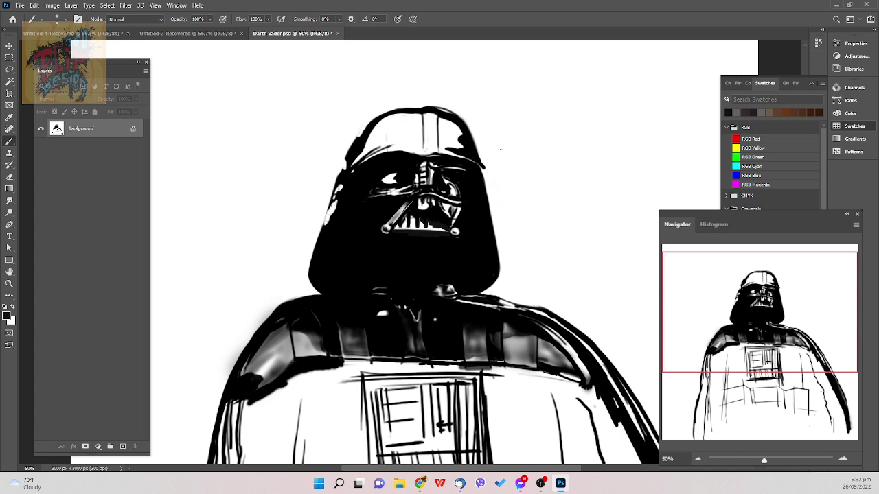
{"action": "key", "text": "ctrl+s"}
{"action": "key", "text": "alt+Tab"}
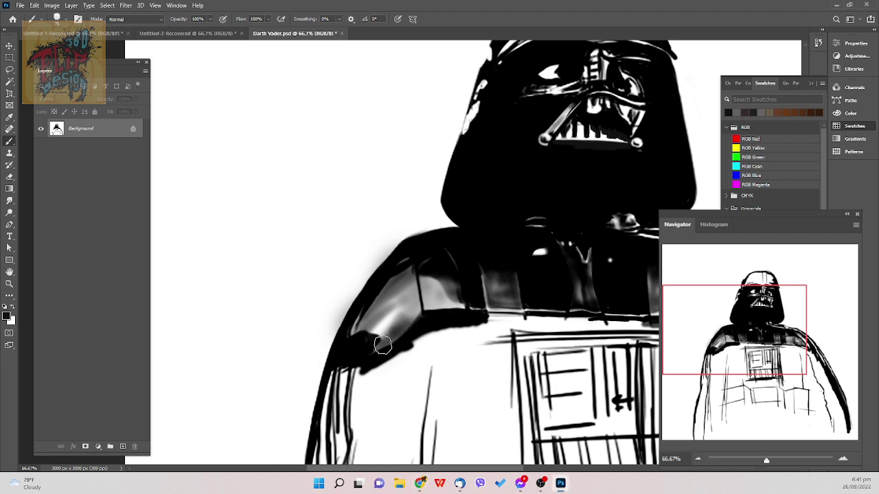
{"action": "key", "text": "ctrl+plus"}
{"action": "key", "text": "ctrl+plus"}
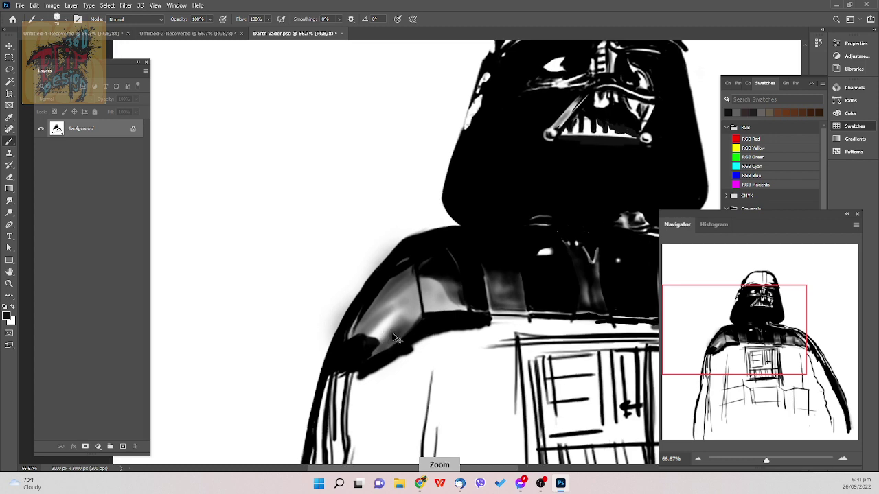
{"action": "key", "text": "ctrl+minus"}
{"action": "key", "text": "ctrl+minus"}
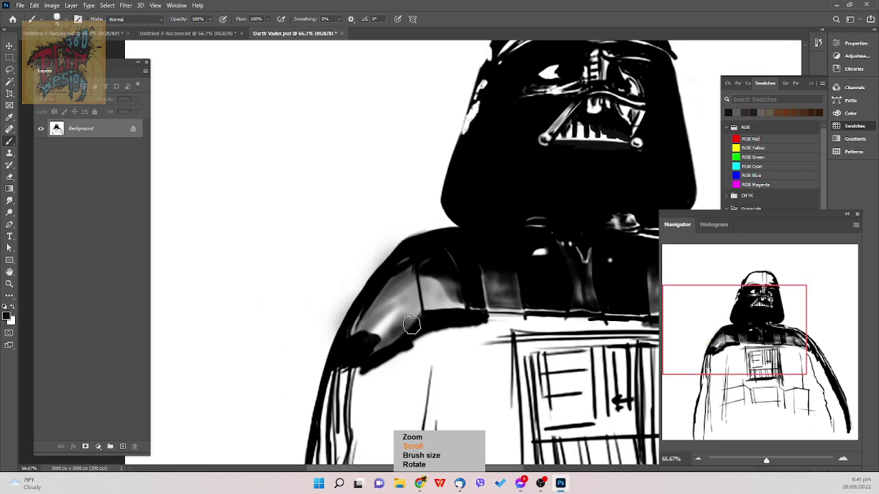
- Try to shade the left-hand shoulder plate with the Kyle's Drawing Box - Happy HB brush at two sizes
{"action": "key", "text": "bracketright"}
{"action": "key", "text": "bracketright"}
{"action": "key", "text": "bracketright"}
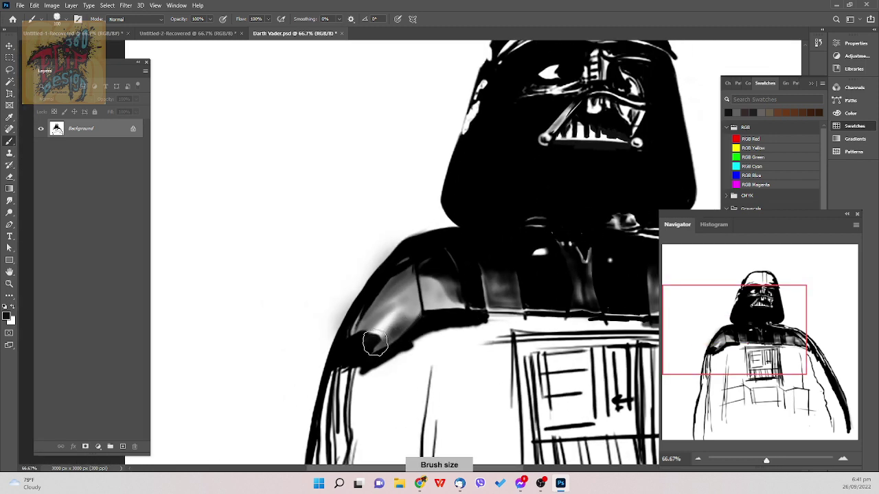
{"action": "mouse_move", "coordinate": [379, 342]}
{"action": "left_mouse_down"}
{"action": "mouse_move", "coordinate": [412, 309]}
{"action": "mouse_move", "coordinate": [371, 348]}
{"action": "mouse_move", "coordinate": [407, 310]}
{"action": "mouse_move", "coordinate": [418, 319]}
{"action": "mouse_move", "coordinate": [405, 312]}
{"action": "mouse_move", "coordinate": [413, 301]}
{"action": "mouse_move", "coordinate": [387, 344]}
{"action": "left_mouse_up"}
{"action": "key", "text": "ctrl+z"}
{"action": "key", "text": "ctrl+z"}
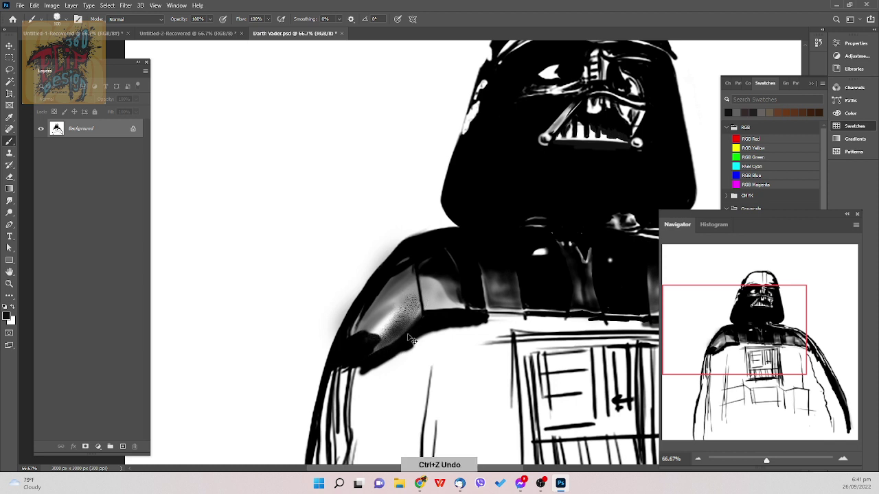
{"action": "key", "text": "bracketleft"}
{"action": "key", "text": "bracketleft"}
{"action": "mouse_move", "coordinate": [412, 317]}
{"action": "left_mouse_down"}
{"action": "mouse_move", "coordinate": [358, 337]}
{"action": "mouse_move", "coordinate": [413, 293]}
{"action": "mouse_move", "coordinate": [374, 322]}
{"action": "mouse_move", "coordinate": [409, 294]}
{"action": "left_mouse_up"}
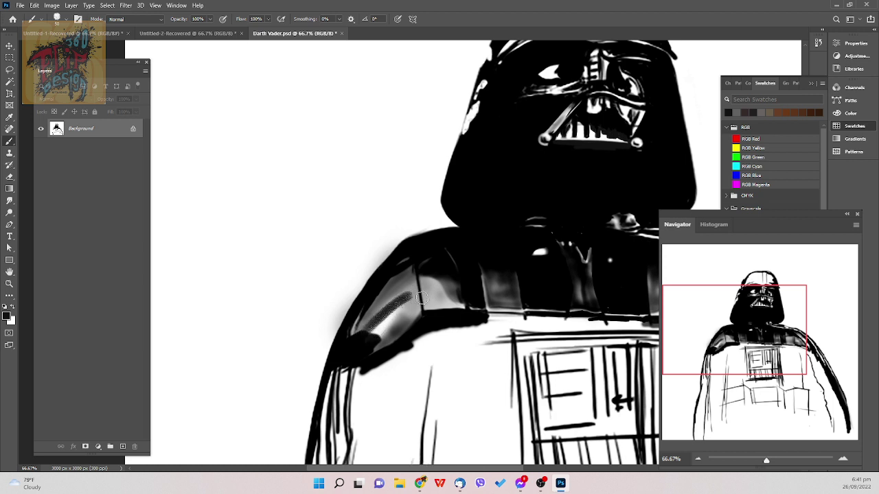
{"action": "key", "text": "ctrl+z"}
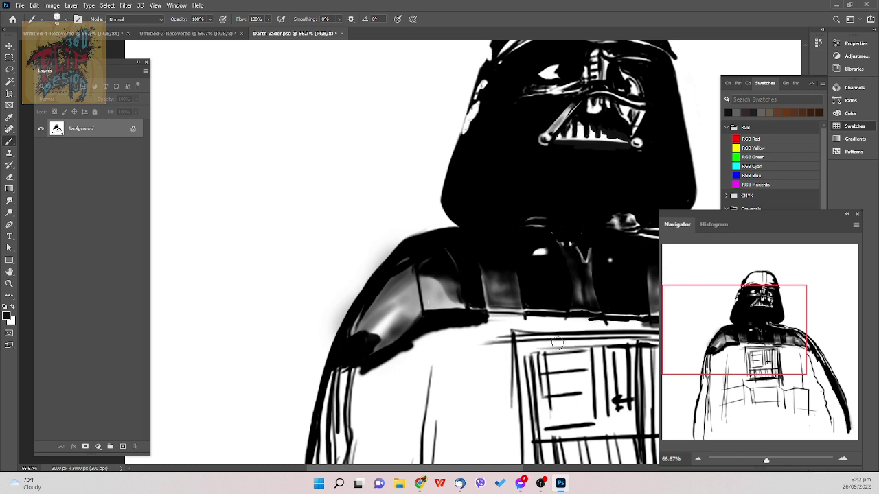
- Try the Soft Round Pressure Opacity and Soft Round Pressure Opacity and Flow brushes with a test stroke beside the helmet
{"action": "key", "text": "space"}
{"action": "left_click_drag", "start_coordinate": [557, 343], "coordinate": [450, 328]}
{"action": "key", "text": "space"}
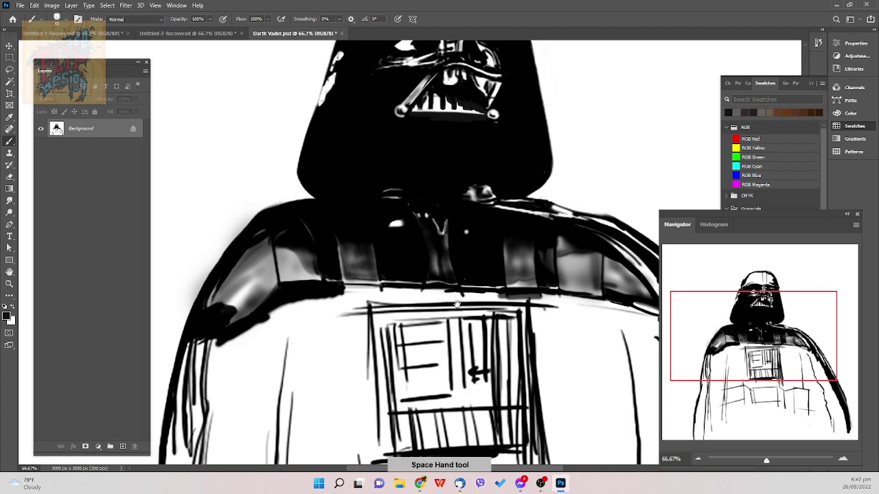
{"action": "left_click_drag", "start_coordinate": [473, 137], "coordinate": [450, 313]}
{"action": "right_click", "coordinate": [461, 311]}
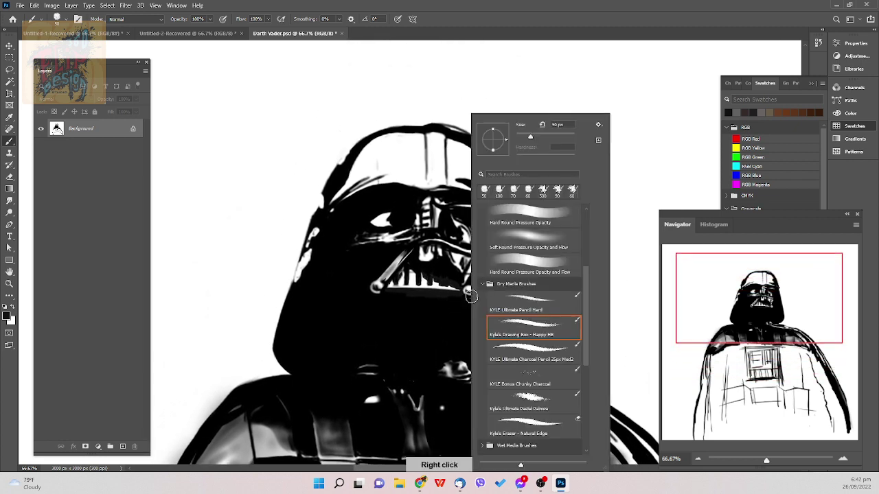
{"action": "scroll", "coordinate": [588, 272], "scroll_direction": "up", "scroll_amount": 2}
{"action": "scroll", "coordinate": [588, 272], "scroll_direction": "up", "scroll_amount": 4}
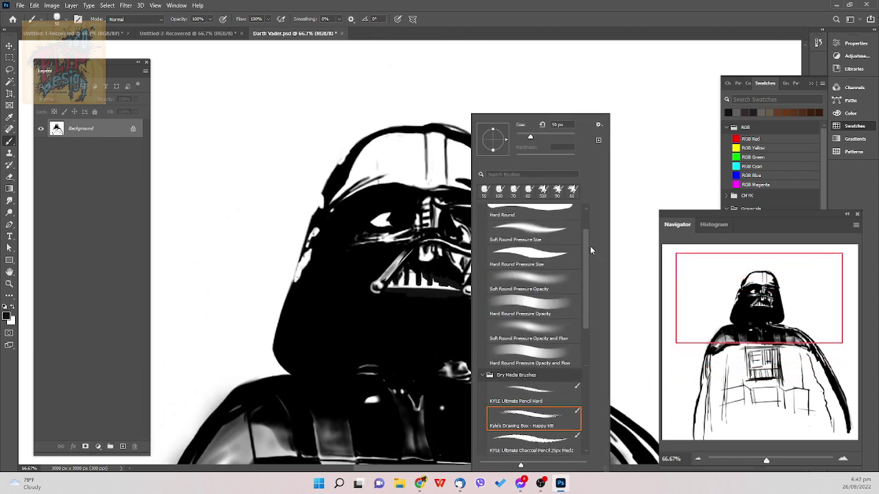
{"action": "double_click", "coordinate": [538, 319]}
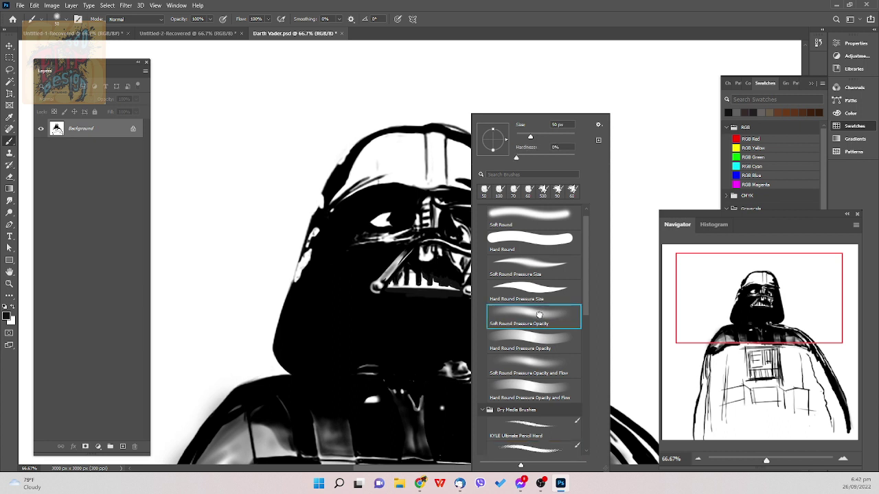
{"action": "right_click", "coordinate": [550, 293]}
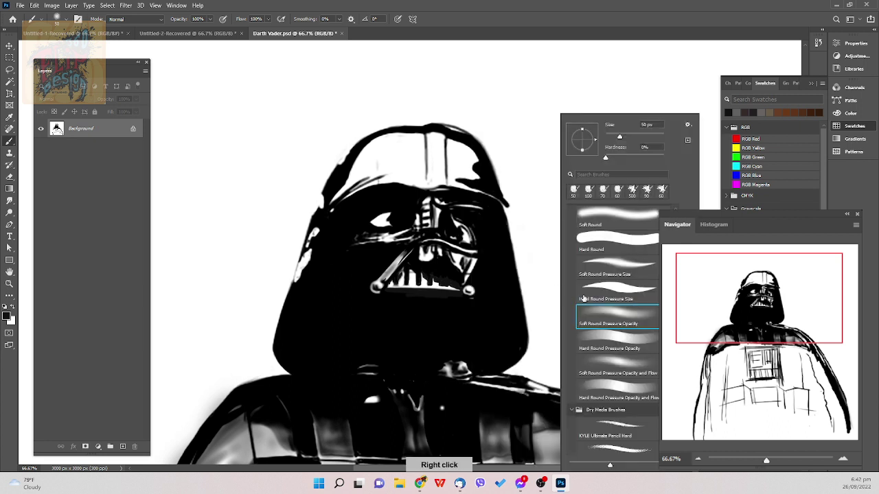
{"action": "left_click", "coordinate": [642, 365]}
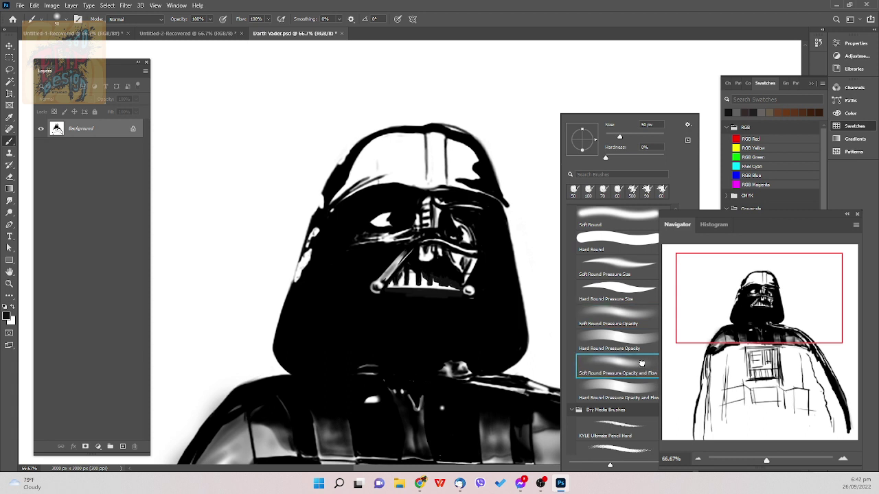
{"action": "double_click", "coordinate": [642, 364]}
{"action": "mouse_move", "coordinate": [572, 330]}
{"action": "left_mouse_down"}
{"action": "mouse_move", "coordinate": [612, 293]}
{"action": "mouse_move", "coordinate": [639, 287]}
{"action": "mouse_move", "coordinate": [656, 304]}
{"action": "mouse_move", "coordinate": [631, 339]}
{"action": "mouse_move", "coordinate": [633, 358]}
{"action": "mouse_move", "coordinate": [656, 357]}
{"action": "left_mouse_up"}
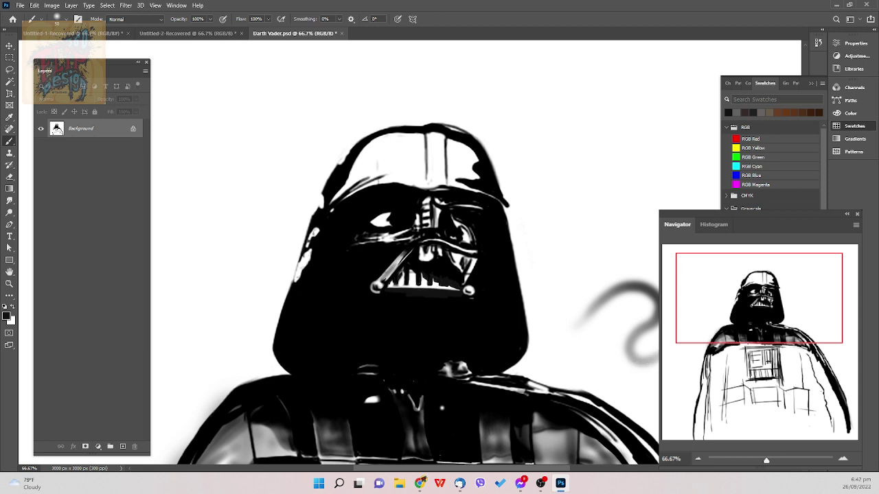
{"action": "key", "text": "ctrl+z"}
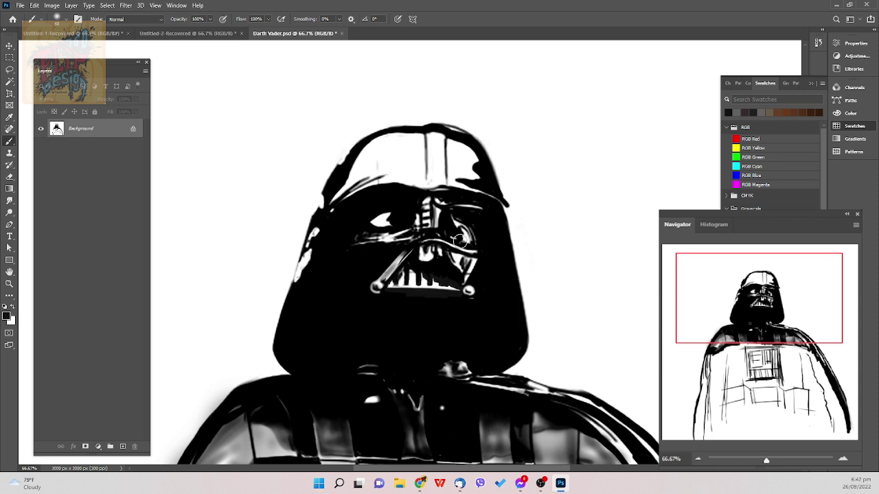
- Switch to the Soft Round Pressure Size brush and reduce it to 25 px
{"action": "right_click", "coordinate": [542, 251]}
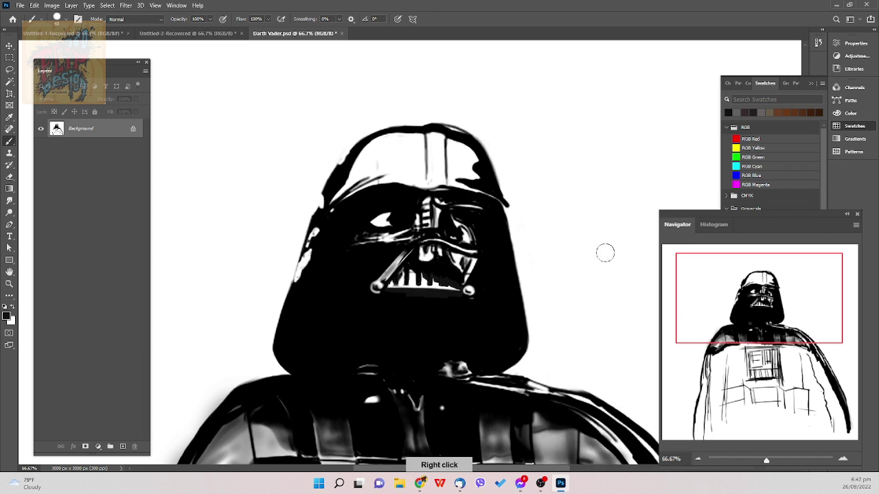
{"action": "right_click", "coordinate": [611, 257]}
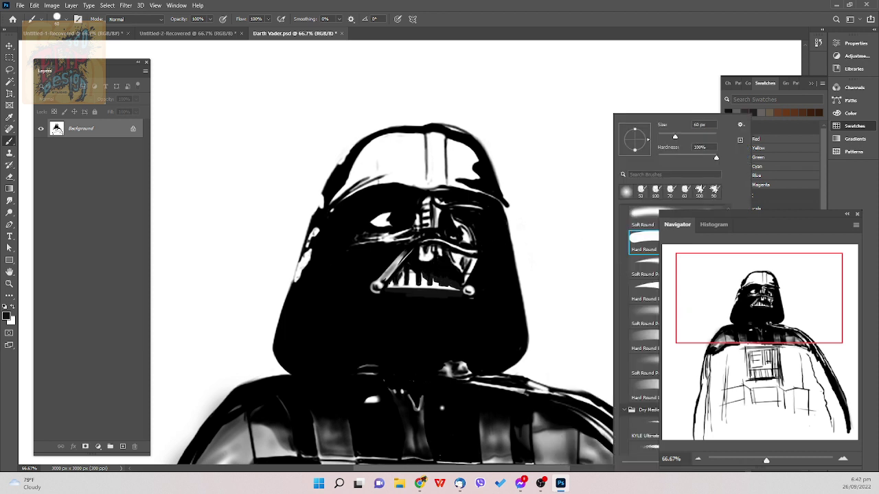
{"action": "double_click", "coordinate": [649, 269]}
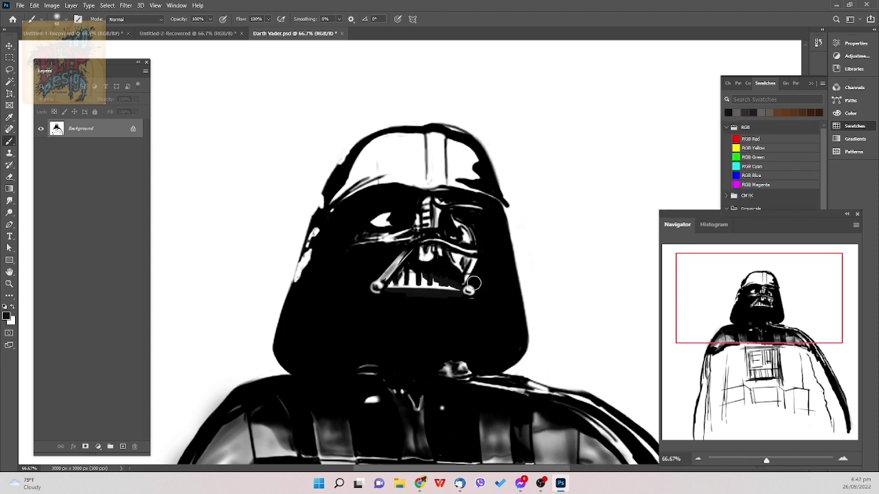
{"action": "key", "text": "bracketleft"}
{"action": "key", "text": "bracketleft"}
{"action": "key", "text": "bracketleft"}
{"action": "key", "text": "bracketleft"}
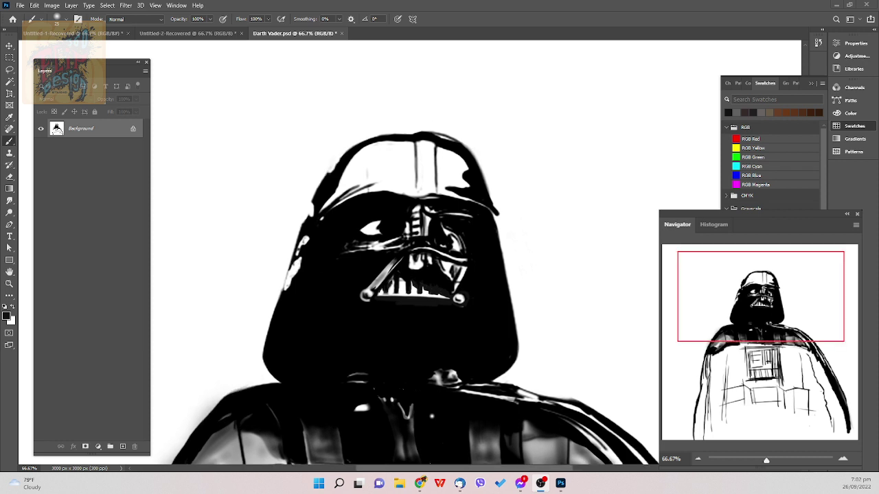
{"action": "left_click", "coordinate": [570, 244]}
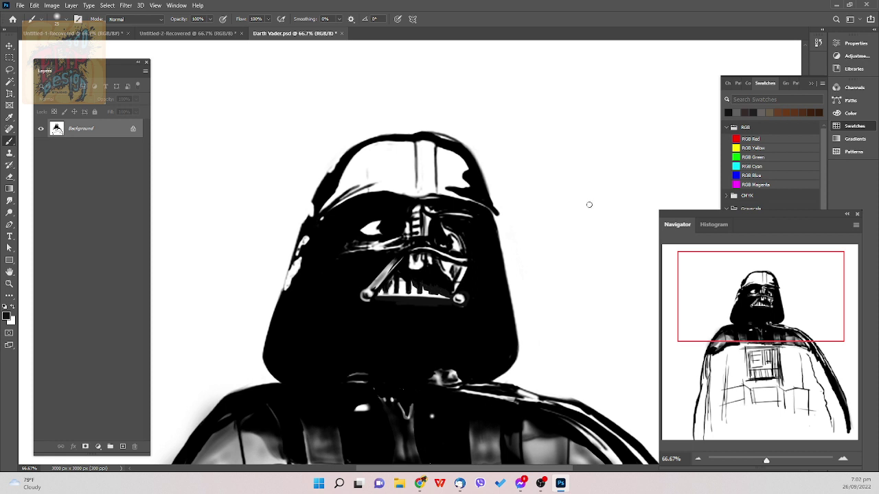
{"action": "right_click", "coordinate": [581, 227]}
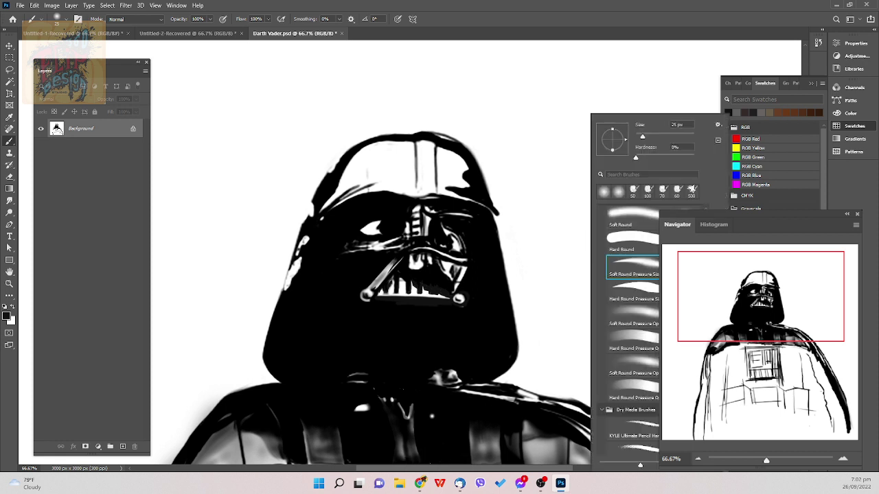
{"action": "left_click", "coordinate": [603, 191]}
{"action": "left_click", "coordinate": [471, 289]}
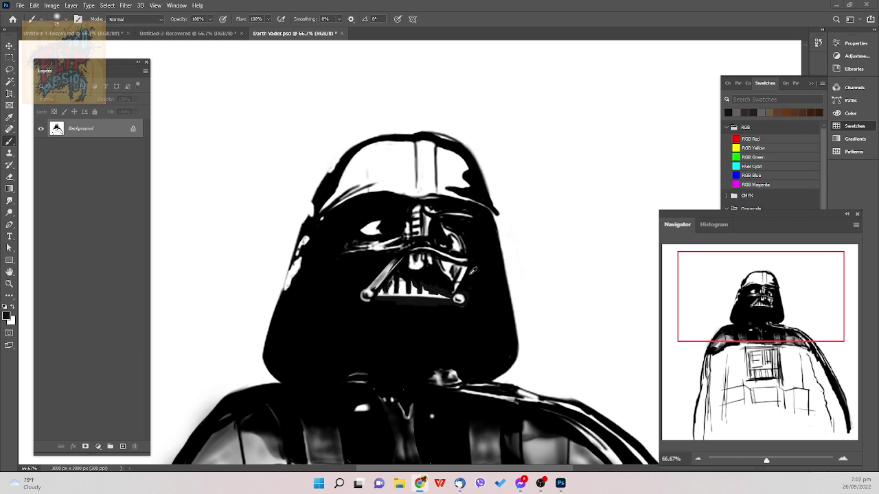
- Repaint the cheek panel at the right of the mouth grille in white with a softened inner edge
{"action": "key", "text": "e"}
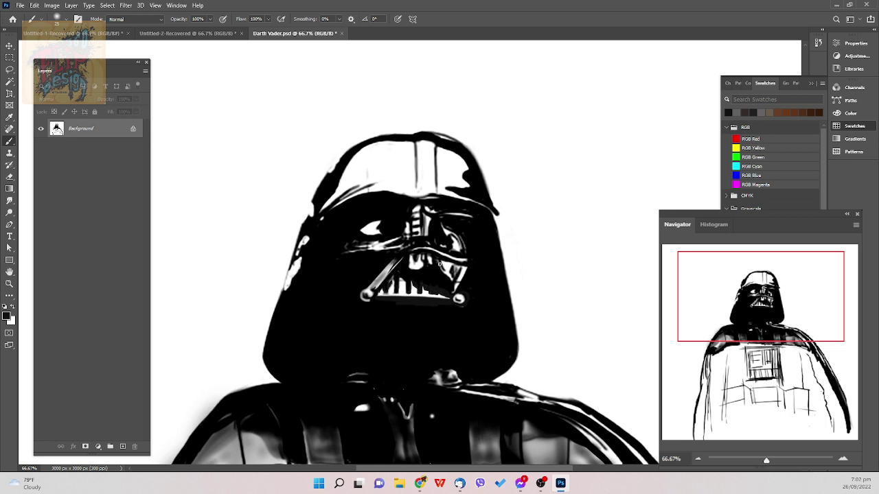
{"action": "key", "text": "bracketright"}
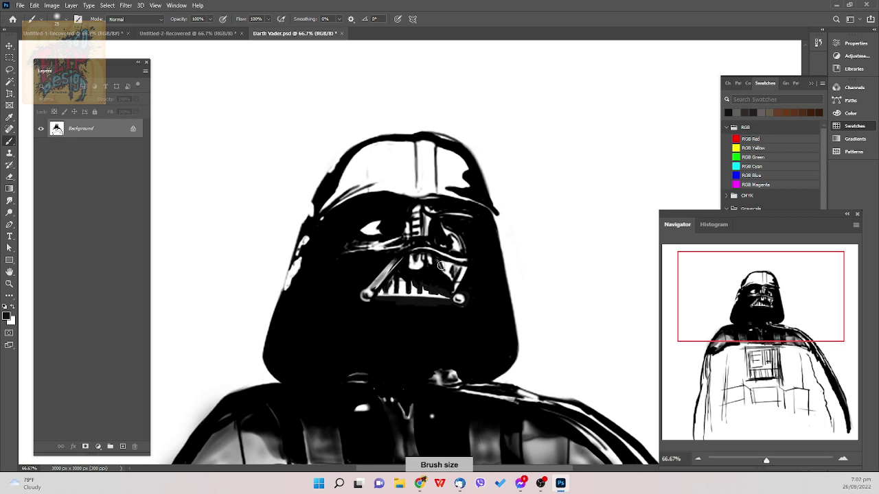
{"action": "key", "text": "r"}
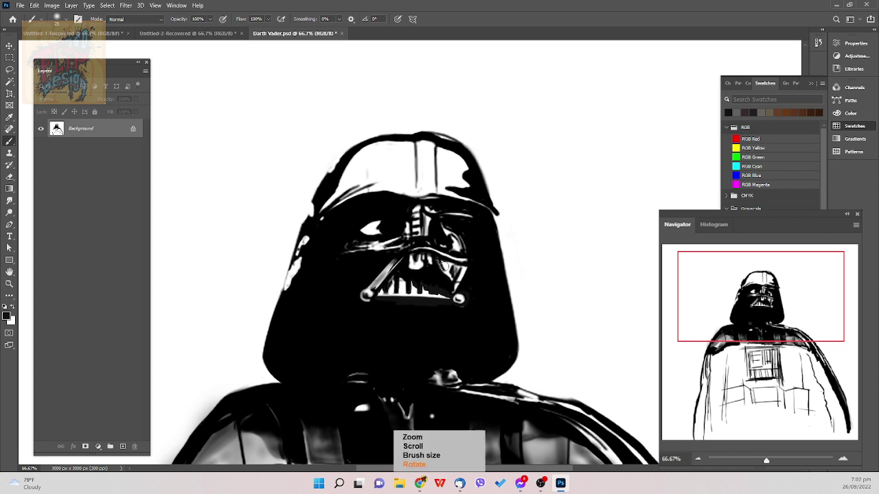
{"action": "key", "text": "z"}
{"action": "left_click", "coordinate": [445, 267]}
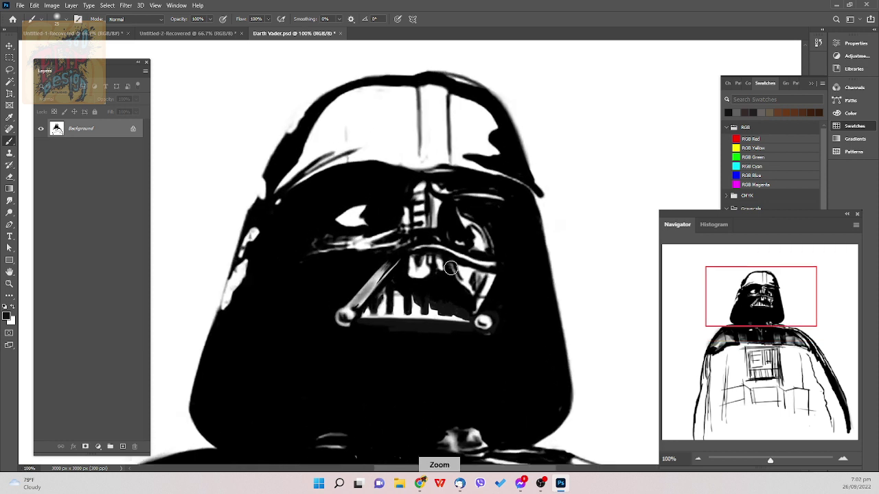
{"action": "key", "text": "ctrl+minus"}
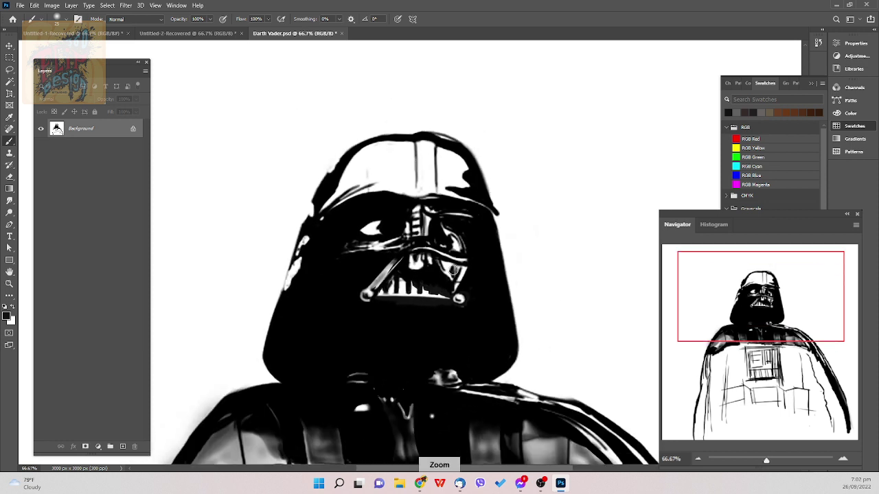
{"action": "key", "text": "ctrl+plus"}
{"action": "scroll", "coordinate": [454, 271], "scroll_direction": "down", "scroll_amount": 1}
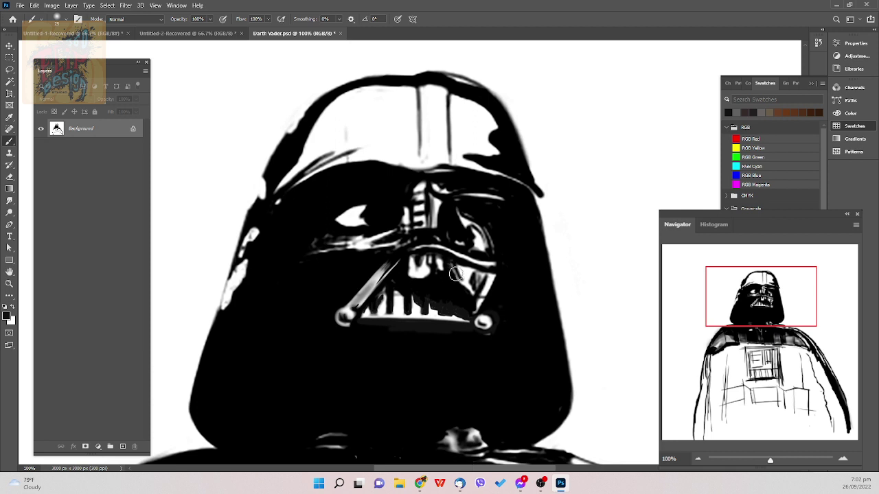
{"action": "mouse_move", "coordinate": [456, 275]}
{"action": "left_mouse_down"}
{"action": "mouse_move", "coordinate": [471, 288]}
{"action": "mouse_move", "coordinate": [467, 296]}
{"action": "mouse_move", "coordinate": [442, 251]}
{"action": "left_mouse_up"}
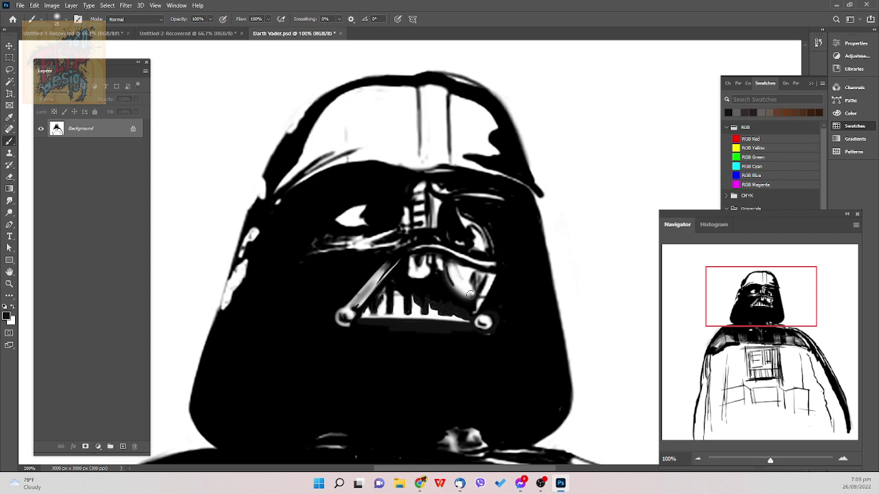
{"action": "mouse_move", "coordinate": [469, 295]}
{"action": "left_mouse_down"}
{"action": "mouse_move", "coordinate": [479, 316]}
{"action": "mouse_move", "coordinate": [469, 315]}
{"action": "mouse_move", "coordinate": [471, 297]}
{"action": "mouse_move", "coordinate": [484, 275]}
{"action": "mouse_move", "coordinate": [474, 276]}
{"action": "mouse_move", "coordinate": [471, 305]}
{"action": "mouse_move", "coordinate": [460, 267]}
{"action": "mouse_move", "coordinate": [446, 273]}
{"action": "left_mouse_up"}
{"action": "left_click_drag", "start_coordinate": [440, 257], "coordinate": [441, 264]}
- Redefine the right-hand cheek panel's edges in black with the Soft Round Pressure Size brush
{"action": "right_click", "coordinate": [610, 242]}
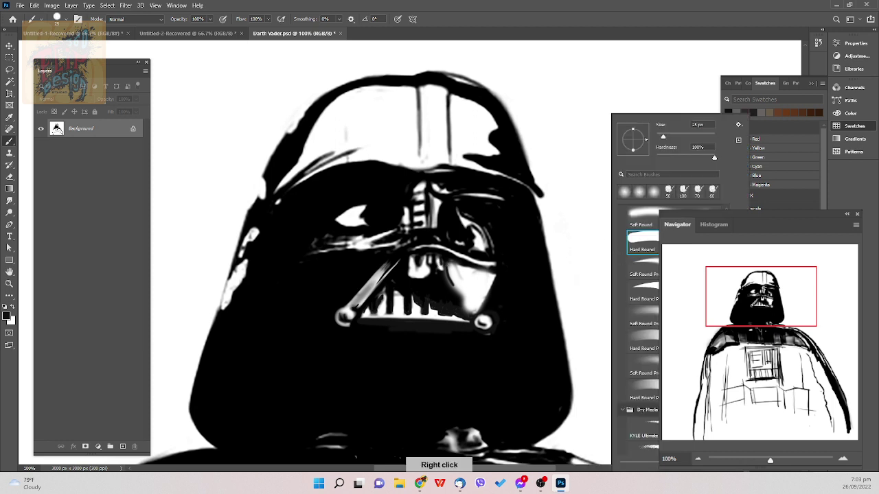
{"action": "double_click", "coordinate": [642, 267]}
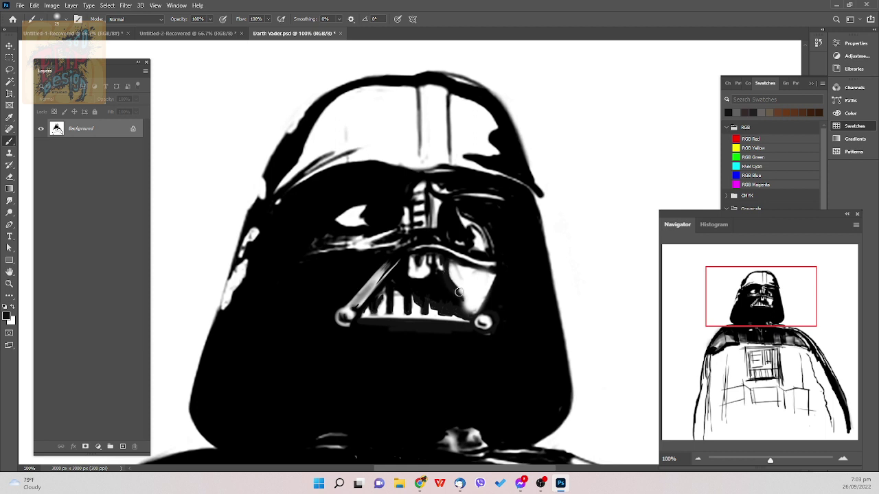
{"action": "right_click", "coordinate": [575, 269]}
{"action": "left_click", "coordinate": [482, 293]}
{"action": "right_click", "coordinate": [569, 270]}
{"action": "left_click", "coordinate": [599, 282]}
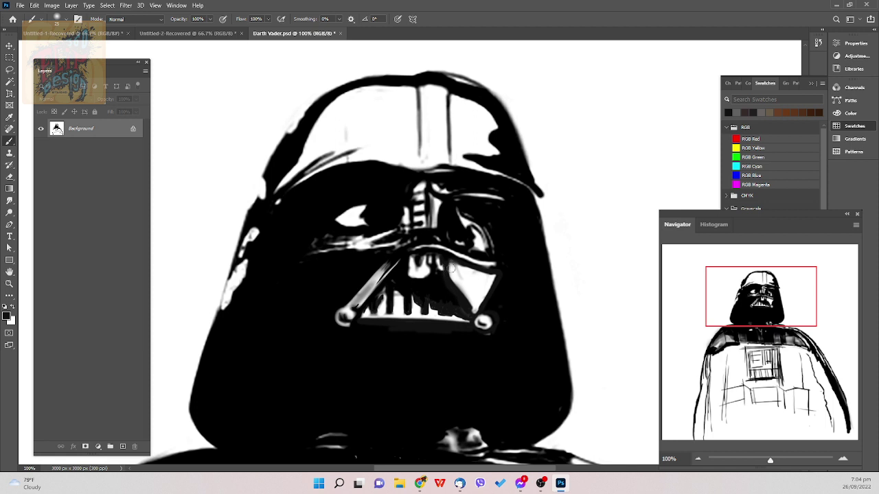
- Clean up the cheek panel's upper inner corner and shade its inner edge gray with the Soft Round Pressure Opacity brush
{"action": "key", "text": "e"}
{"action": "mouse_move", "coordinate": [453, 267]}
{"action": "left_mouse_down"}
{"action": "mouse_move", "coordinate": [449, 257]}
{"action": "mouse_move", "coordinate": [462, 264]}
{"action": "mouse_move", "coordinate": [446, 258]}
{"action": "left_mouse_up"}
{"action": "key", "text": "b"}
{"action": "right_click", "coordinate": [583, 209]}
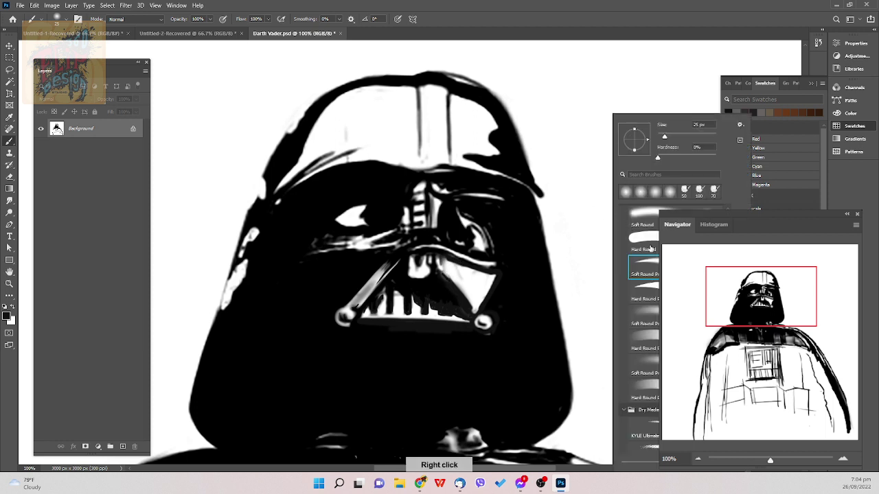
{"action": "double_click", "coordinate": [643, 315]}
{"action": "mouse_move", "coordinate": [444, 276]}
{"action": "left_mouse_down"}
{"action": "mouse_move", "coordinate": [438, 276]}
{"action": "mouse_move", "coordinate": [462, 303]}
{"action": "left_mouse_up"}
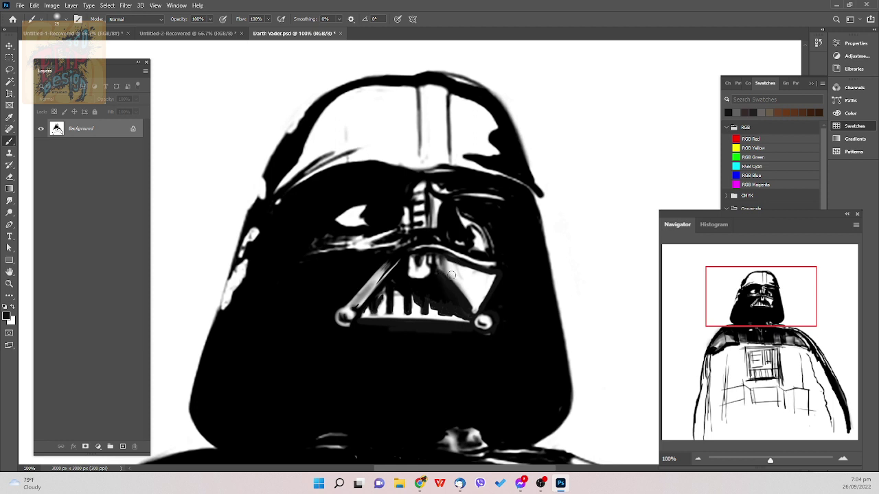
- Lighten the shading along the cheek panel's inner edge with the eraser and undo the last stroke
{"action": "key", "text": "e"}
{"action": "left_click_drag", "start_coordinate": [451, 278], "coordinate": [475, 303]}
{"action": "key", "text": "b"}
{"action": "key", "text": "e"}
{"action": "key", "text": "bracketleft"}
{"action": "right_click", "coordinate": [468, 293]}
{"action": "key", "text": "Escape"}
{"action": "right_click", "coordinate": [609, 274]}
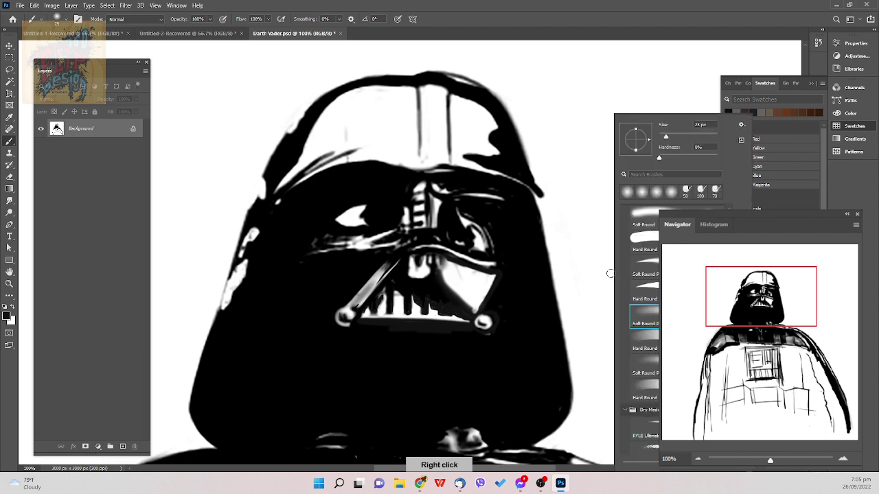
{"action": "key", "text": "Escape"}
{"action": "key", "text": "ctrl+z"}
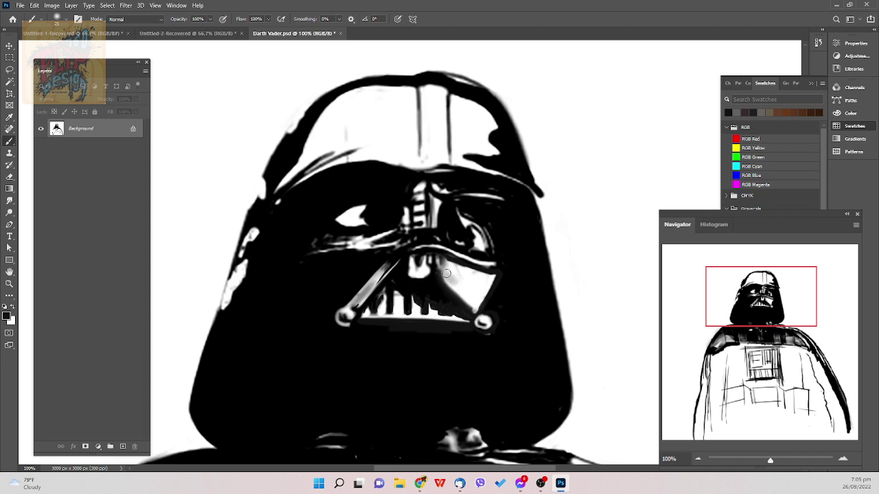
- Deepen the gray shading along the inner edge of the right-hand cheek panel with a small soft brush
{"action": "key", "text": "bracketleft"}
{"action": "key", "text": "bracketleft"}
{"action": "key", "text": "bracketleft"}
{"action": "key", "text": "bracketright"}
{"action": "key", "text": "bracketright"}
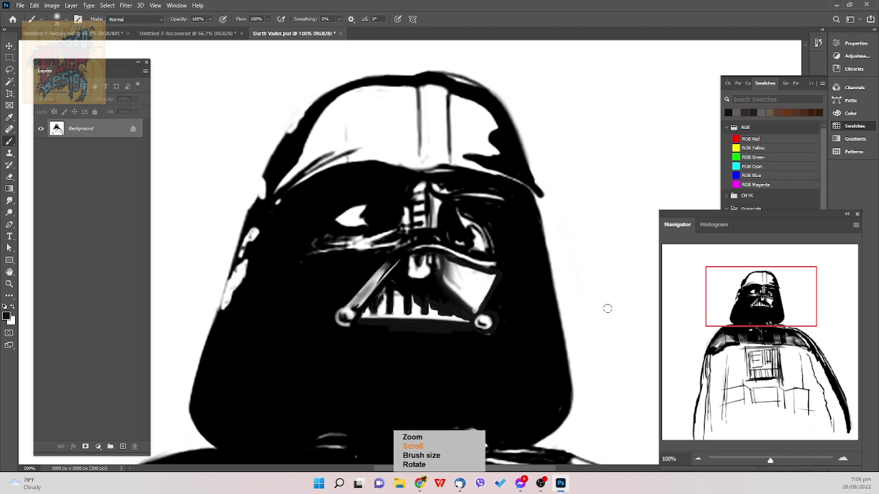
- Rotate the canvas and paint a thin gray line just inside the cheek panel's upper edge
{"action": "scroll", "coordinate": [607, 308], "scroll_direction": "up", "scroll_amount": 14}
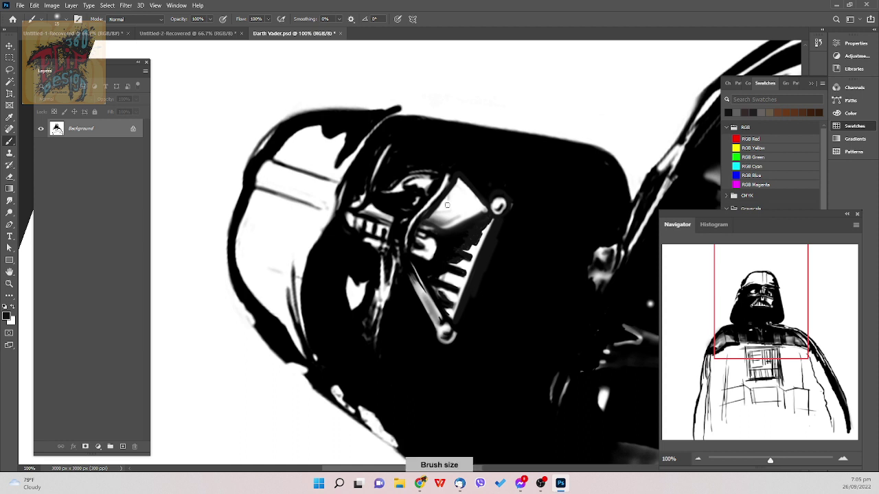
{"action": "key", "text": "bracketleft"}
{"action": "key", "text": "bracketleft"}
{"action": "key", "text": "bracketleft"}
{"action": "key", "text": "bracketleft"}
{"action": "key", "text": "bracketleft"}
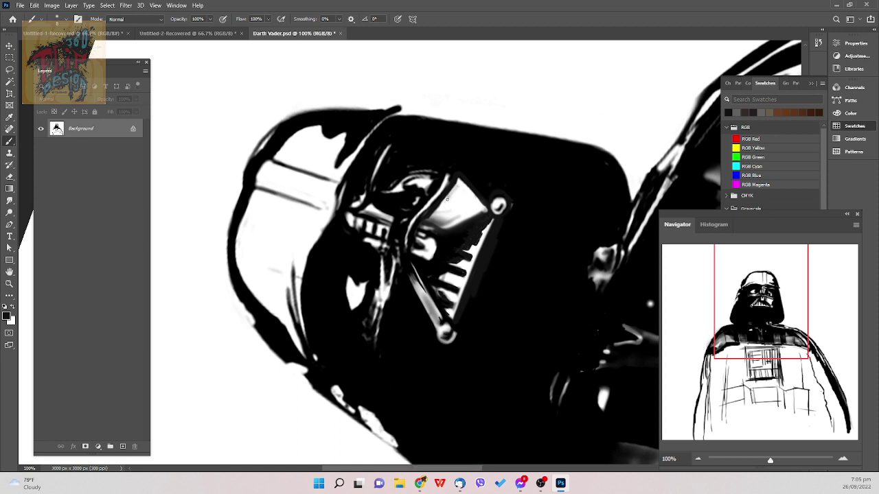
{"action": "left_click_drag", "start_coordinate": [443, 205], "coordinate": [458, 185]}
{"action": "key", "text": "]"}
{"action": "scroll", "coordinate": [467, 186], "scroll_direction": "down", "scroll_amount": 6}
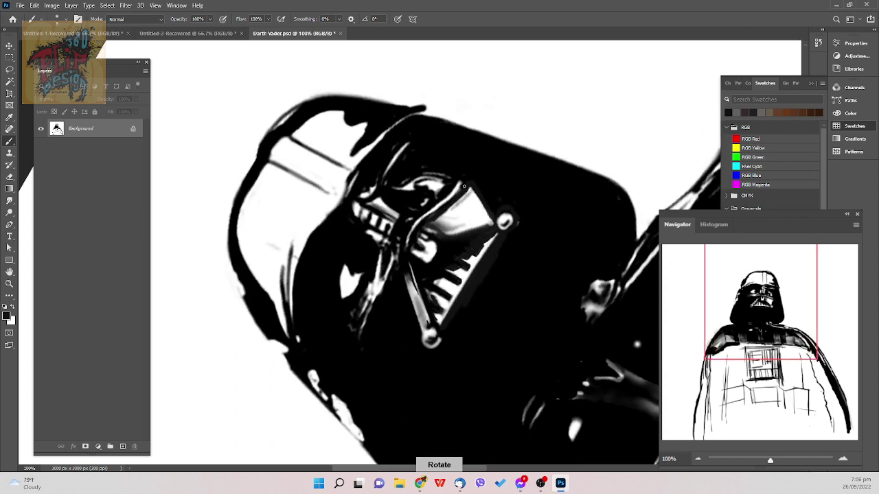
- Draw a thin gray line just inside the cheek panel's outer edge, undoing and redrawing the first stroke
{"action": "left_click_drag", "start_coordinate": [488, 213], "coordinate": [492, 234]}
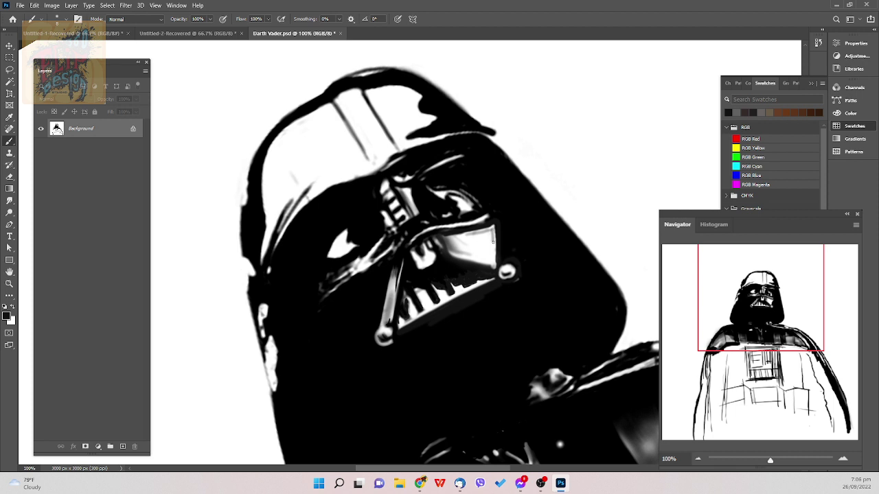
{"action": "key", "text": "ctrl+z"}
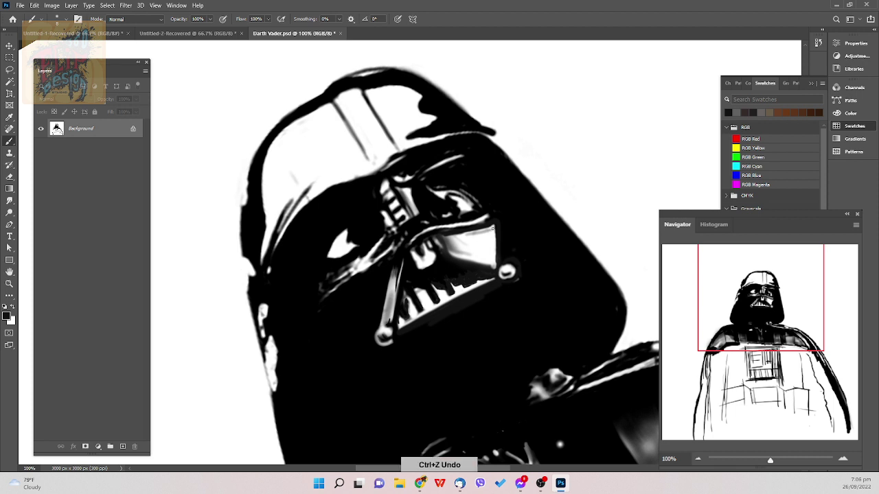
{"action": "left_click_drag", "start_coordinate": [492, 228], "coordinate": [491, 259]}
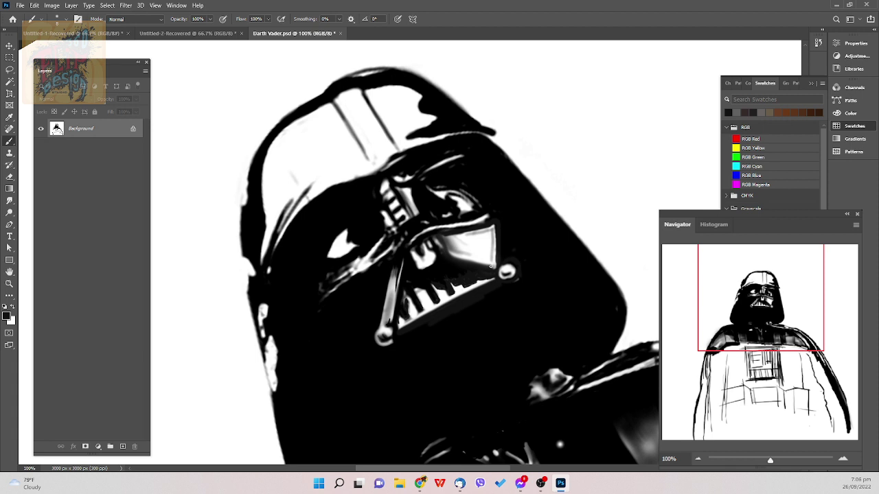
{"action": "scroll", "coordinate": [490, 264], "scroll_direction": "down", "scroll_amount": 3}
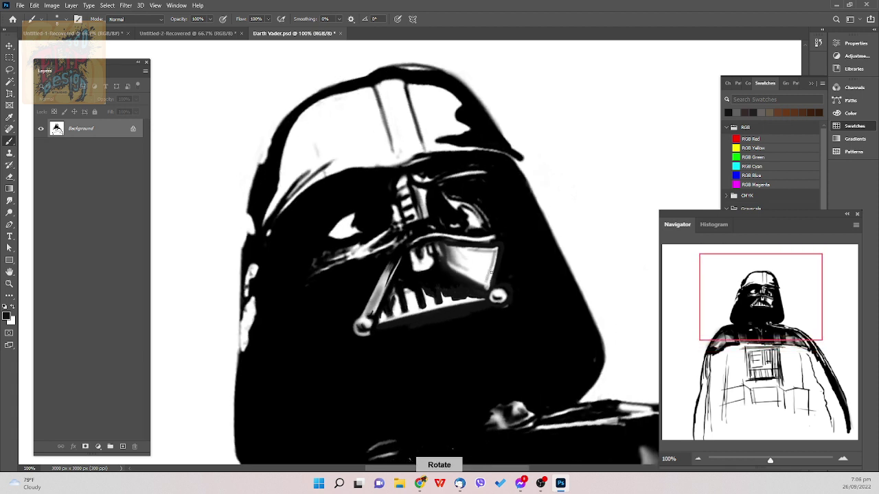
- Shade the outer half of the cheek panel in soft gray, leaving a light rim along its outer edge
{"action": "key", "text": "]"}
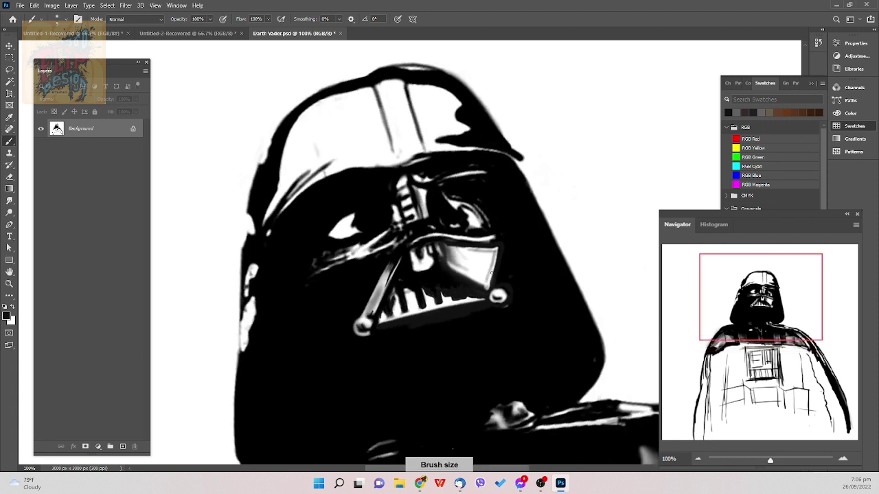
{"action": "mouse_move", "coordinate": [490, 272]}
{"action": "left_mouse_down"}
{"action": "mouse_move", "coordinate": [486, 283]}
{"action": "mouse_move", "coordinate": [493, 253]}
{"action": "mouse_move", "coordinate": [487, 276]}
{"action": "mouse_move", "coordinate": [473, 253]}
{"action": "mouse_move", "coordinate": [471, 261]}
{"action": "mouse_move", "coordinate": [474, 268]}
{"action": "mouse_move", "coordinate": [482, 252]}
{"action": "mouse_move", "coordinate": [478, 273]}
{"action": "mouse_move", "coordinate": [493, 251]}
{"action": "left_mouse_up"}
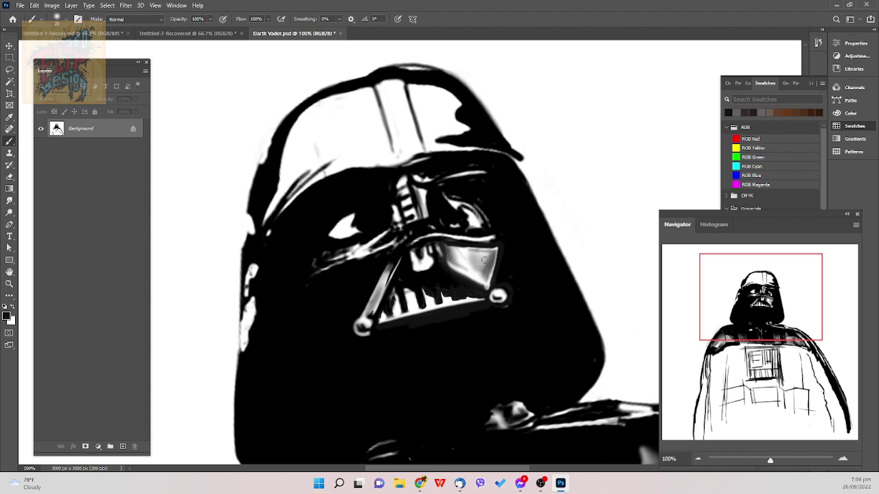
{"action": "left_click_drag", "start_coordinate": [485, 260], "coordinate": [488, 253]}
{"action": "key", "text": "bracketleft"}
{"action": "key", "text": "bracketright"}
{"action": "left_click_drag", "start_coordinate": [486, 261], "coordinate": [486, 265]}
{"action": "key", "text": "bracketleft"}
{"action": "left_click_drag", "start_coordinate": [487, 272], "coordinate": [487, 277]}
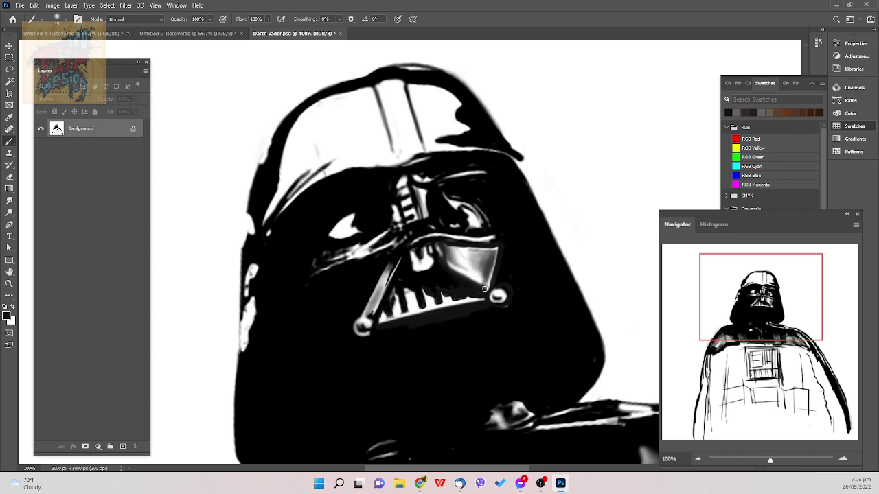
- Blend the gray shading across the cheek panel's lower corner and inner half with a larger soft brush
{"action": "key", "text": "bracketright"}
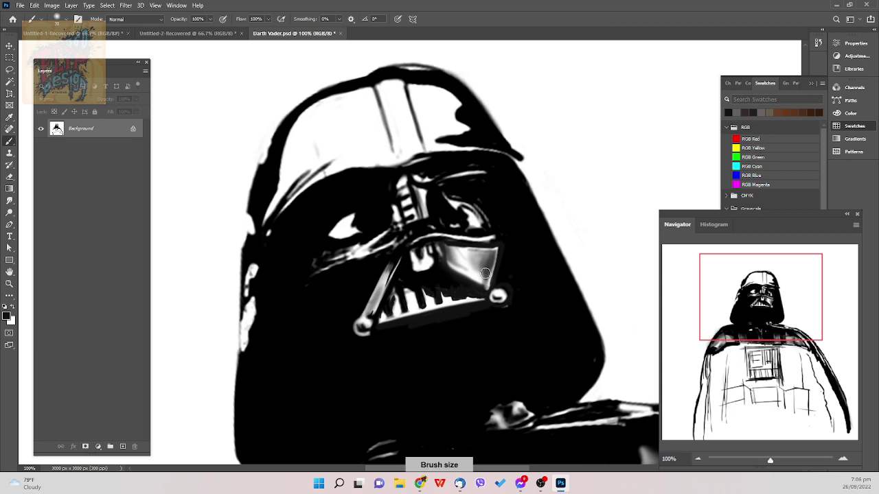
{"action": "key", "text": "bracketleft"}
{"action": "key", "text": "bracketright"}
{"action": "key", "text": "bracketright"}
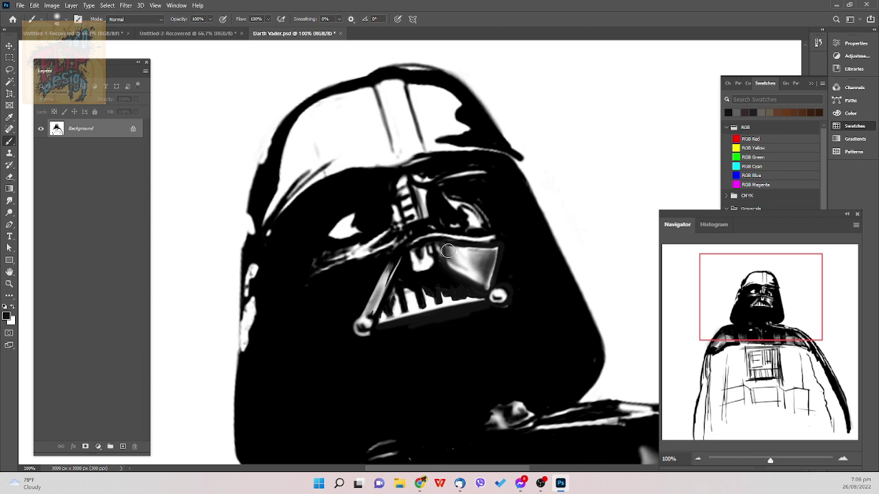
- Try detailing the cheek panel's upper inner corner with a fine brush and undo the last two strokes
{"action": "key", "text": "bracketleft"}
{"action": "key", "text": "bracketleft"}
{"action": "key", "text": "bracketleft"}
{"action": "key", "text": "bracketright"}
{"action": "key", "text": "bracketright"}
{"action": "key", "text": "bracketleft"}
{"action": "key", "text": "bracketleft"}
{"action": "key", "text": "bracketleft"}
{"action": "key", "text": "ctrl+z"}
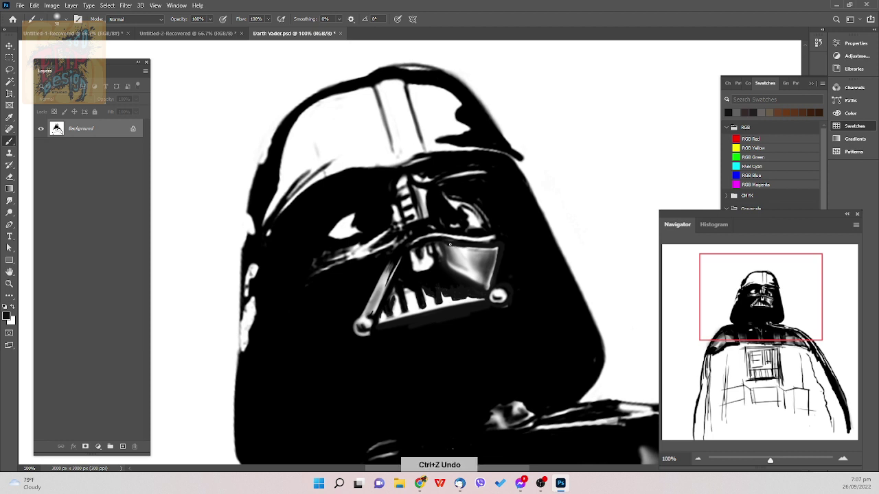
{"action": "key", "text": "ctrl+z"}
- Soften the thin white highlight along the cheek panel's upper inner edge with gray shading
{"action": "key", "text": "bracketleft"}
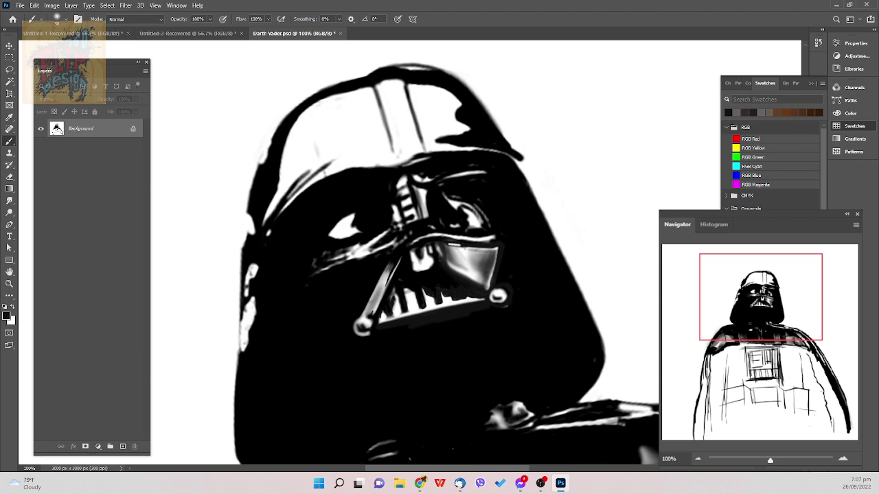
{"action": "key", "text": "bracketleft"}
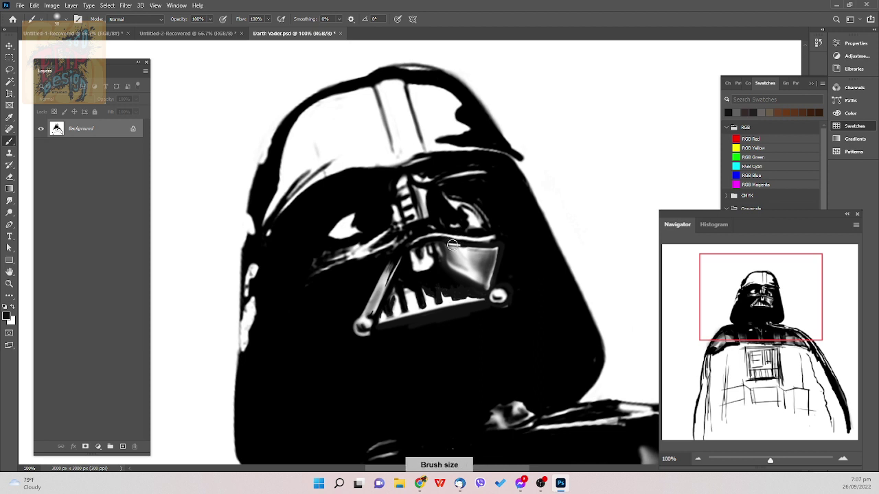
{"action": "key", "text": "bracketleft"}
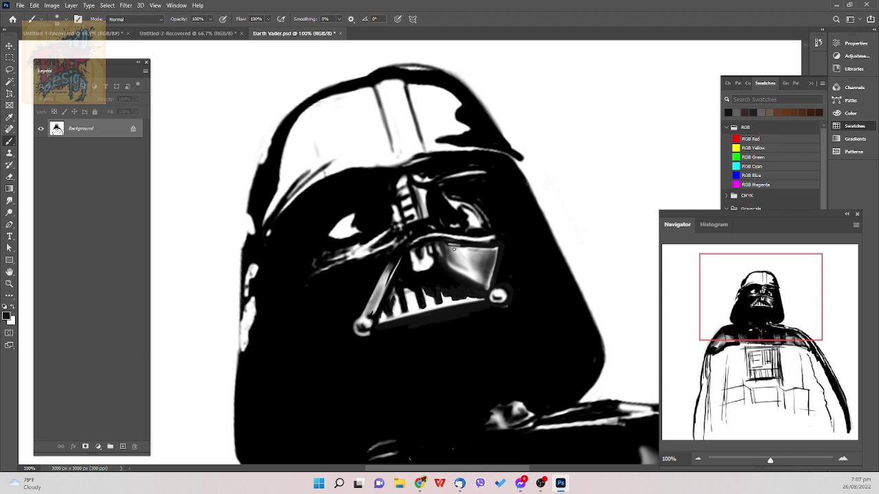
{"action": "key", "text": "bracketleft"}
{"action": "left_click_drag", "start_coordinate": [464, 248], "coordinate": [467, 250]}
{"action": "key", "text": "bracketleft"}
{"action": "key", "text": "bracketright"}
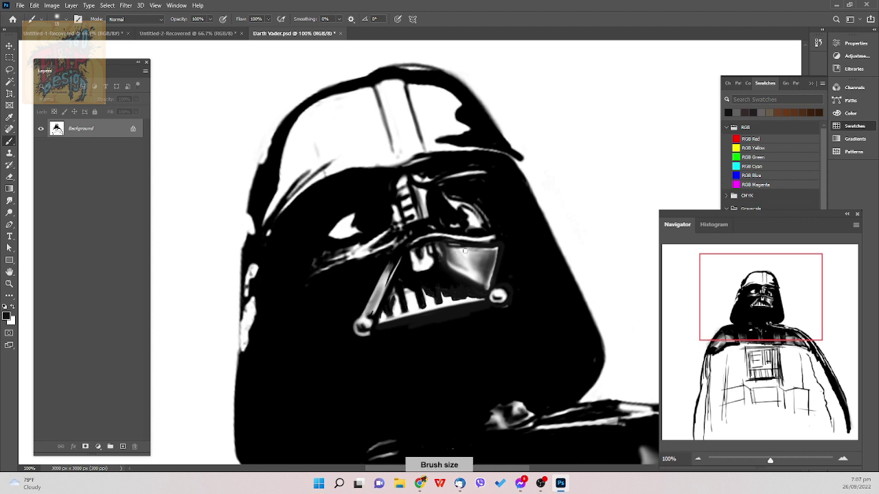
- Try touching up the small block above the mouth grille and undo the last two strokes
{"action": "scroll", "coordinate": [474, 249], "scroll_direction": "down", "scroll_amount": 1}
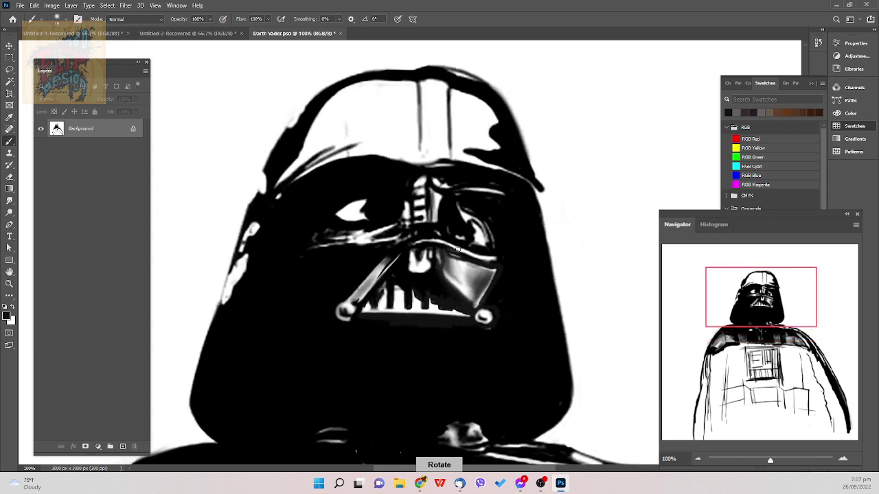
{"action": "key", "text": "r"}
{"action": "left_click_drag", "start_coordinate": [441, 252], "coordinate": [442, 248]}
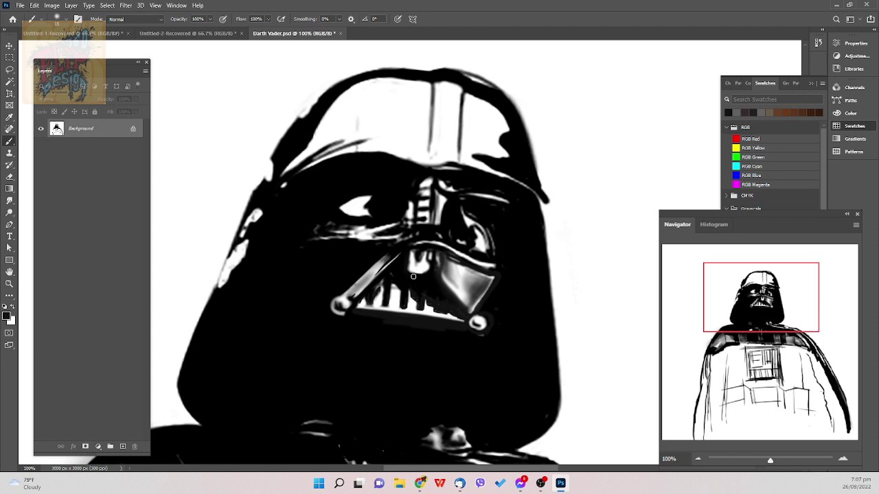
{"action": "key", "text": "e"}
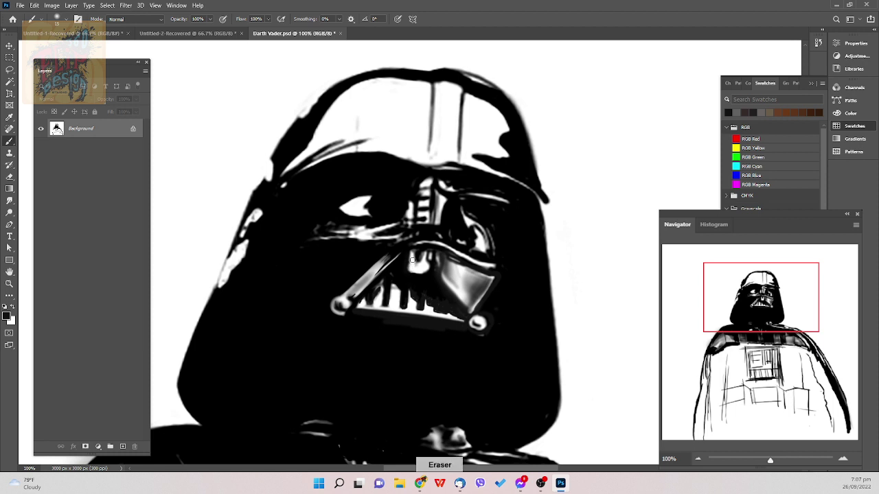
{"action": "key", "text": "r"}
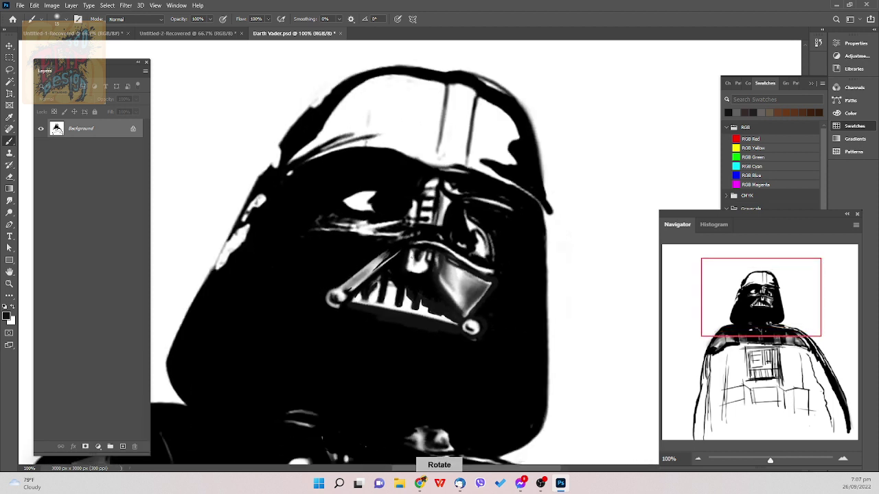
{"action": "left_click_drag", "start_coordinate": [407, 253], "coordinate": [411, 259]}
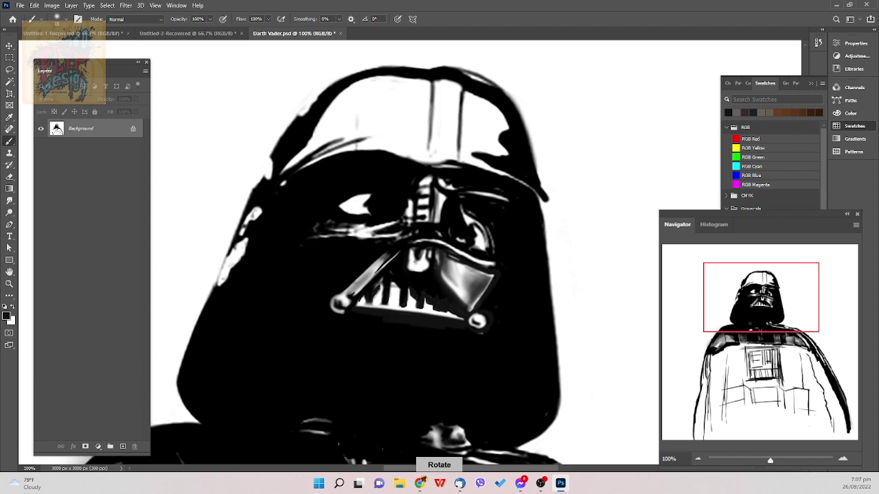
{"action": "scroll", "coordinate": [414, 262], "scroll_direction": "up", "scroll_amount": 2}
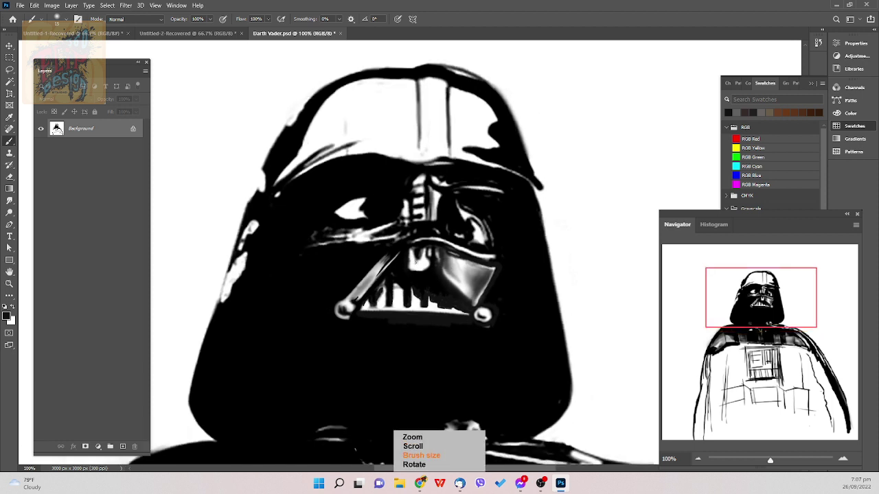
{"action": "right_click", "coordinate": [411, 257]}
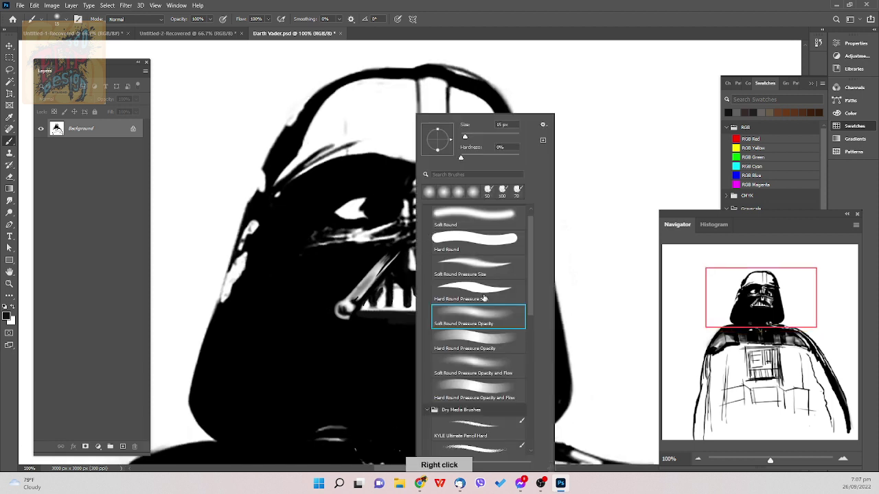
{"action": "left_click", "coordinate": [403, 269]}
{"action": "key", "text": "ctrl+z"}
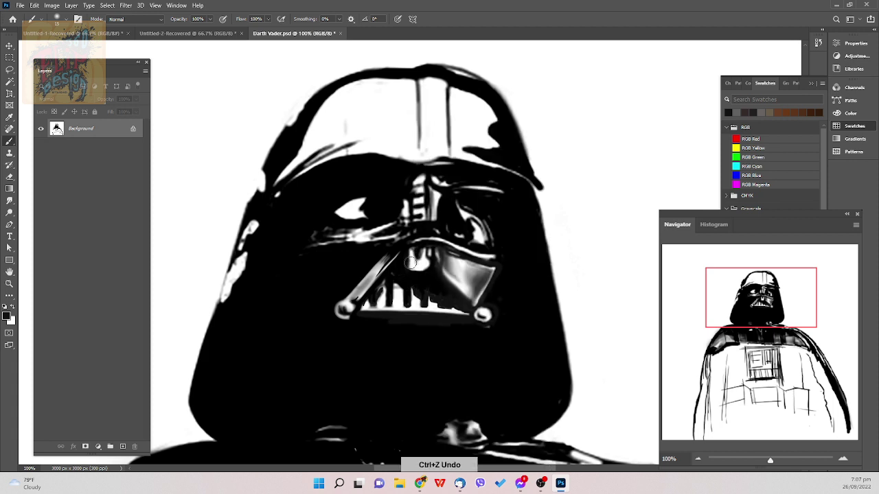
{"action": "key", "text": "ctrl+z"}
- Fill the small block above the mouth grille with white, squaring off its outline
{"action": "key", "text": "bracketleft"}
{"action": "key", "text": "bracketleft"}
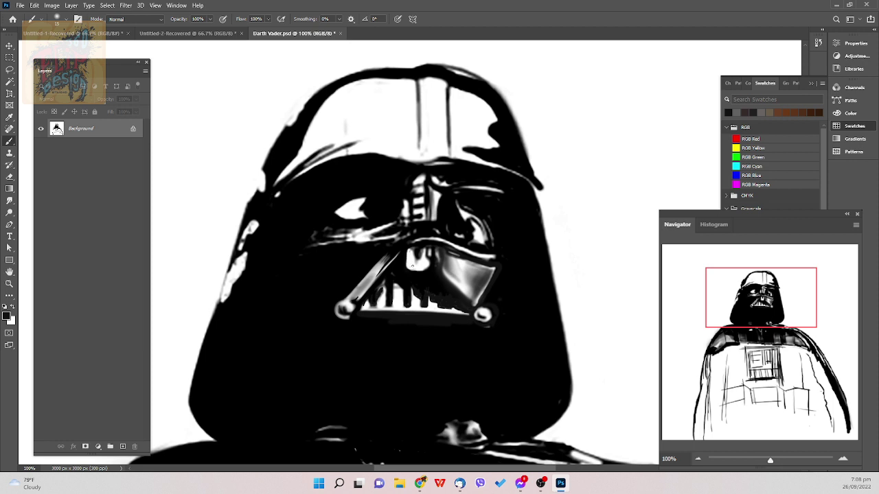
{"action": "key", "text": "bracketright"}
{"action": "left_click_drag", "start_coordinate": [425, 263], "coordinate": [422, 260]}
{"action": "key", "text": "bracketright"}
{"action": "key", "text": "p"}
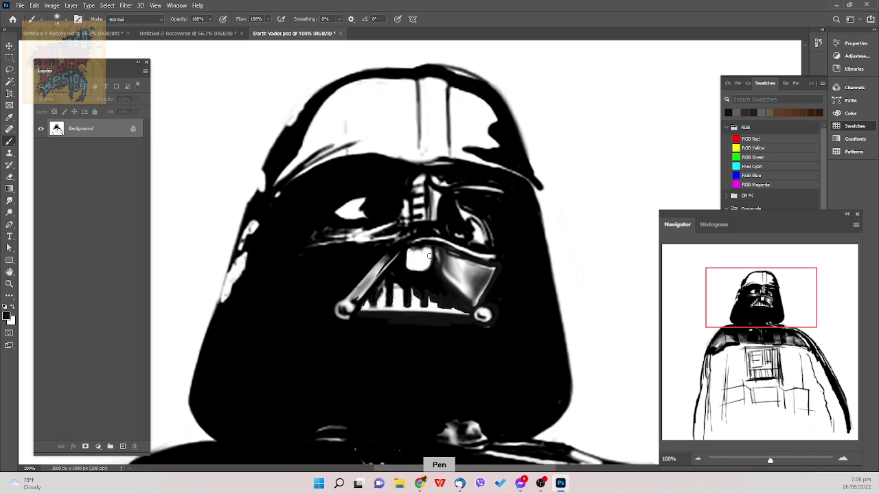
- Shade the white block above the mouth grille in light gray with a soft pressure-opacity brush
{"action": "key", "text": "bracketleft"}
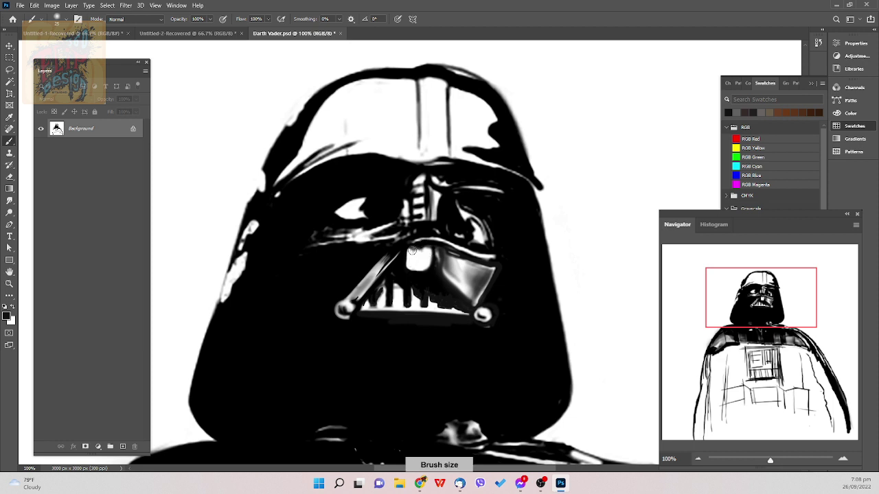
{"action": "mouse_move", "coordinate": [410, 251]}
{"action": "left_mouse_down"}
{"action": "mouse_move", "coordinate": [414, 264]}
{"action": "mouse_move", "coordinate": [423, 255]}
{"action": "left_mouse_up"}
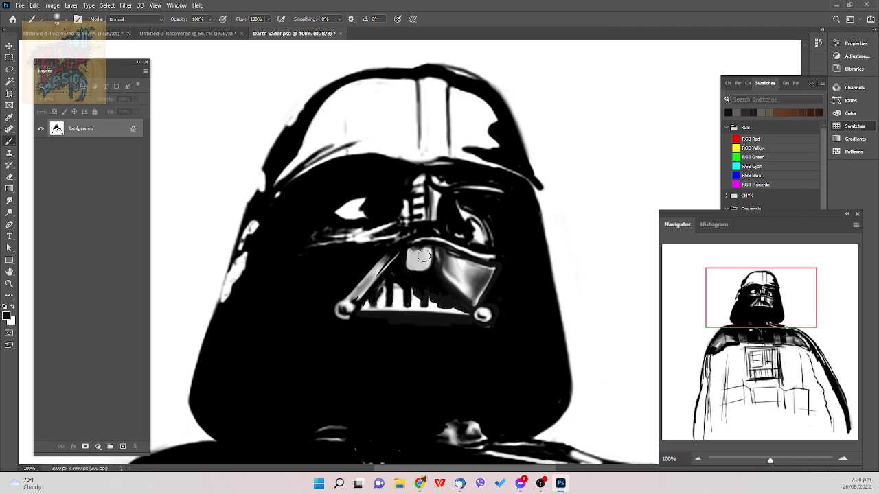
{"action": "key", "text": "bracketleft"}
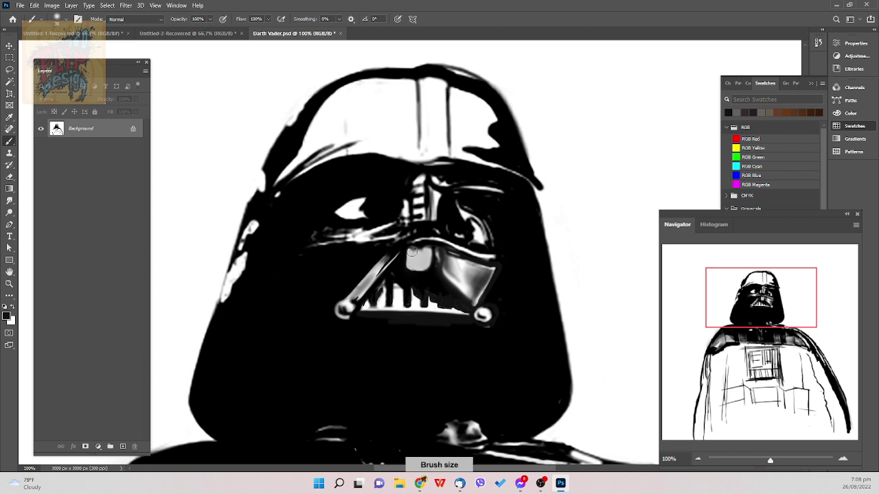
{"action": "key", "text": "bracketleft"}
{"action": "left_click_drag", "start_coordinate": [411, 248], "coordinate": [412, 266]}
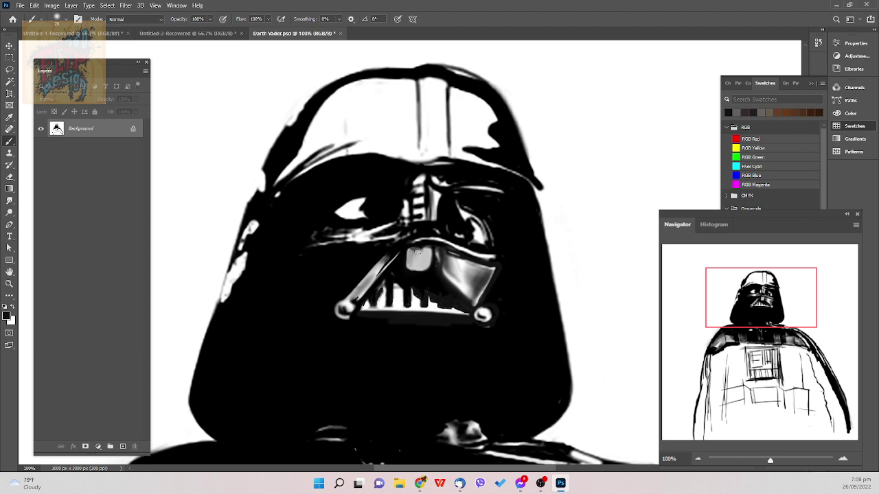
- Darken the upper edge of the gray block above the mouth grille
{"action": "left_click_drag", "start_coordinate": [418, 250], "coordinate": [420, 248]}
{"action": "key", "text": "bracketleft"}
{"action": "key", "text": "bracketleft"}
{"action": "key", "text": "bracketright"}
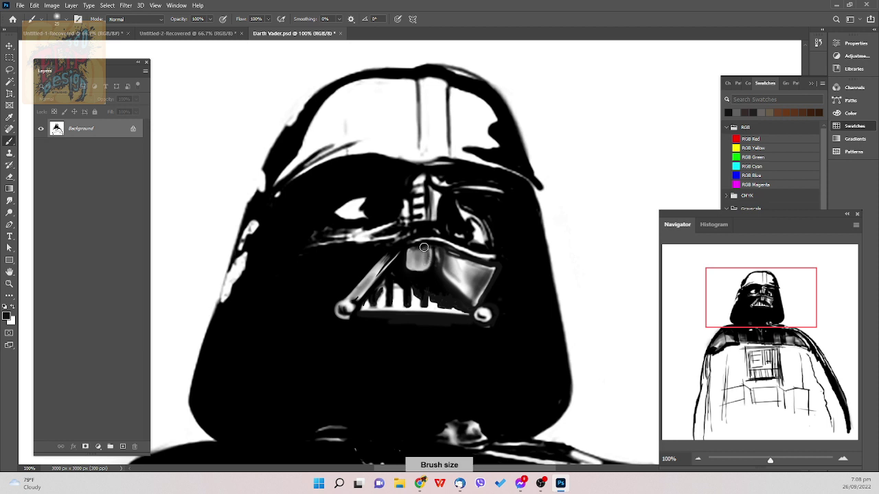
{"action": "key", "text": "bracketleft"}
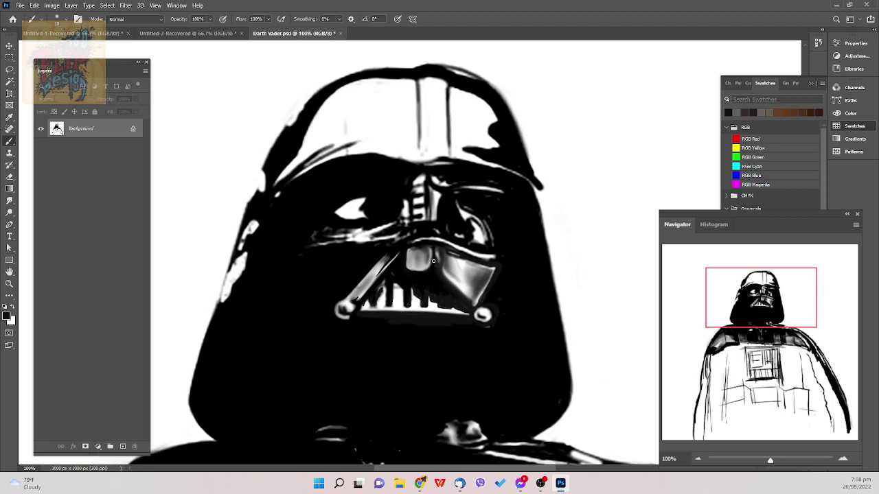
- Refine the gap between the block and the cheek panel and deepen the block's gray shading
{"action": "key", "text": "bracketleft"}
{"action": "key", "text": "bracketright"}
{"action": "key", "text": "bracketleft"}
{"action": "key", "text": "bracketleft"}
{"action": "key", "text": "bracketright"}
{"action": "key", "text": "bracketright"}
{"action": "key", "text": "bracketright"}
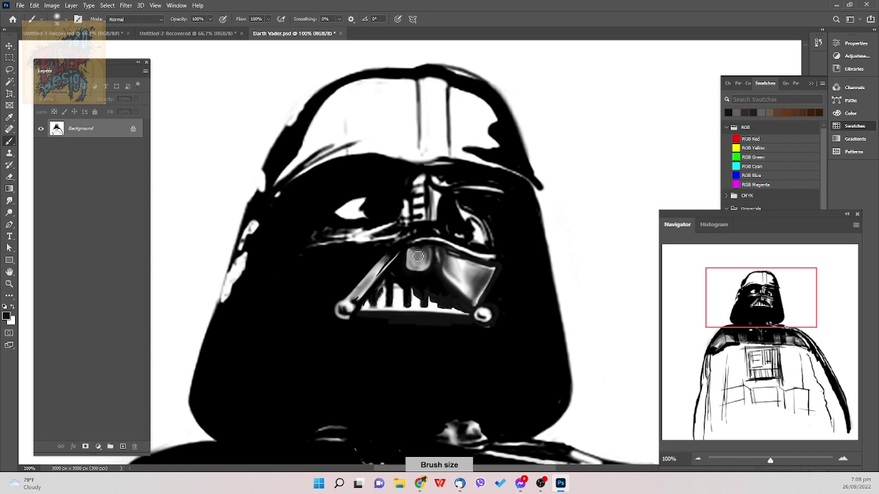
- Refine the upper edge of the gray block above the mouth grille with a progressively smaller soft brush
{"action": "key", "text": "bracketleft"}
{"action": "key", "text": "bracketleft"}
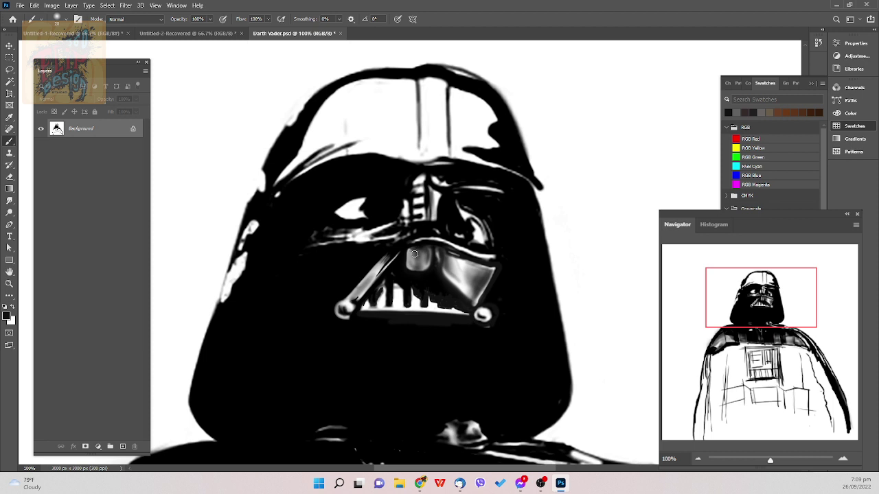
{"action": "key", "text": "bracketleft"}
{"action": "key", "text": "bracketleft"}
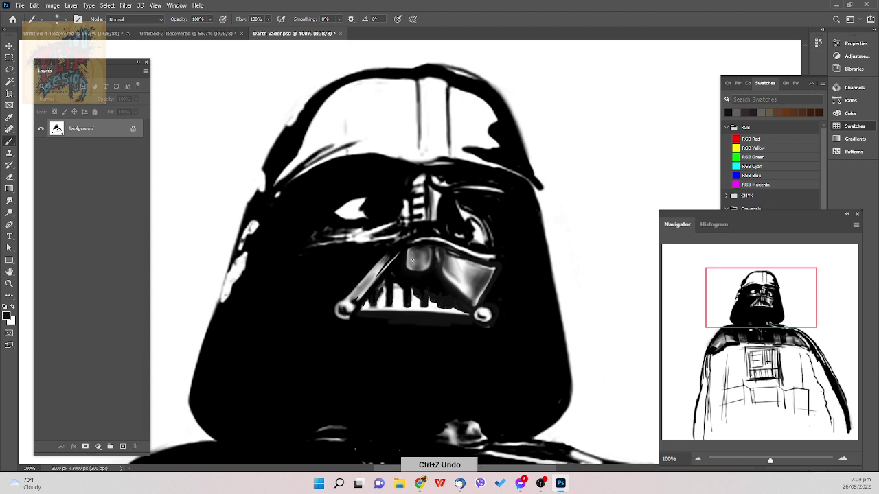
{"action": "left_click_drag", "start_coordinate": [412, 246], "coordinate": [417, 251]}
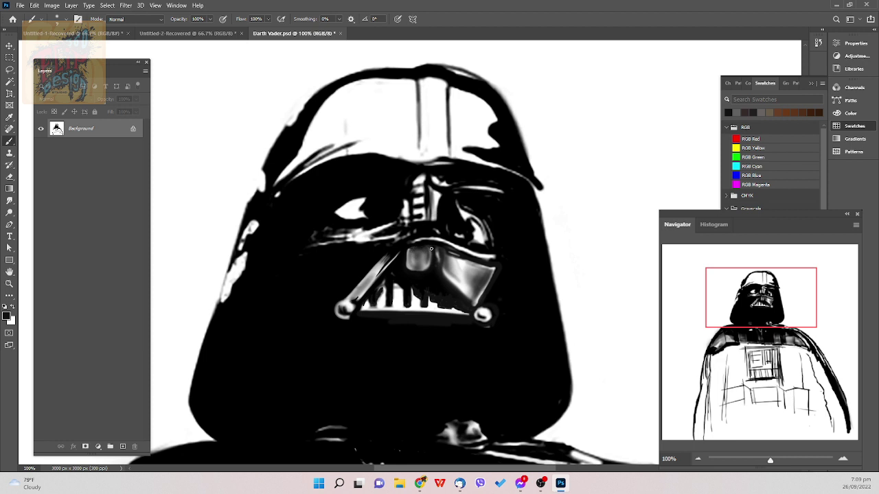
{"action": "key", "text": "bracketleft"}
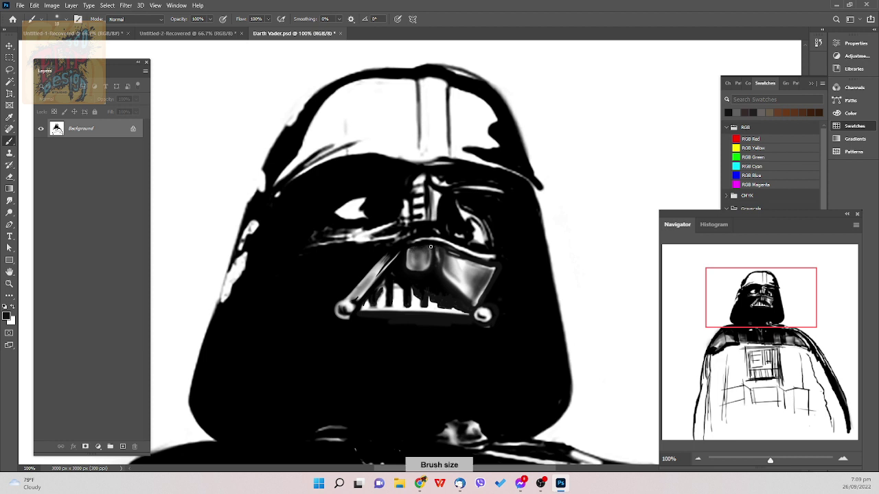
{"action": "key", "text": "bracketleft"}
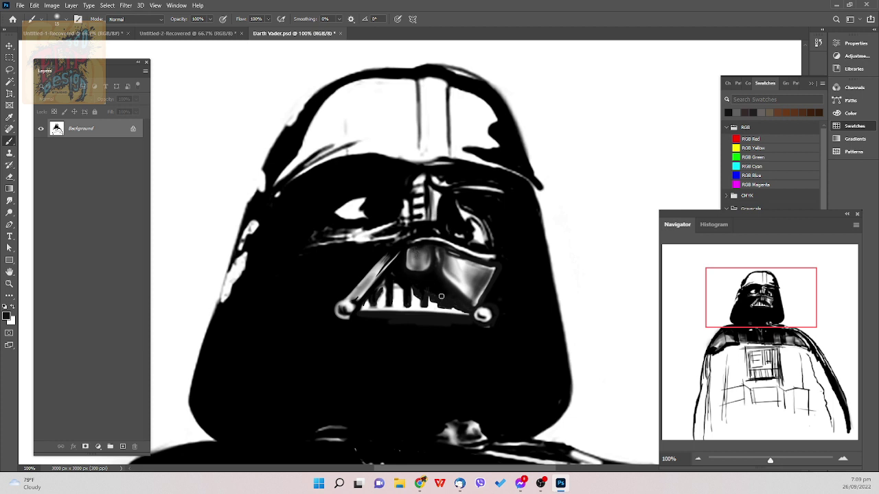
- Darken and thin the white streak below the brow above the right-hand eye
{"action": "key", "text": "bracketright"}
{"action": "key", "text": "bracketleft"}
{"action": "key", "text": "bracketleft"}
{"action": "key", "text": "bracketleft"}
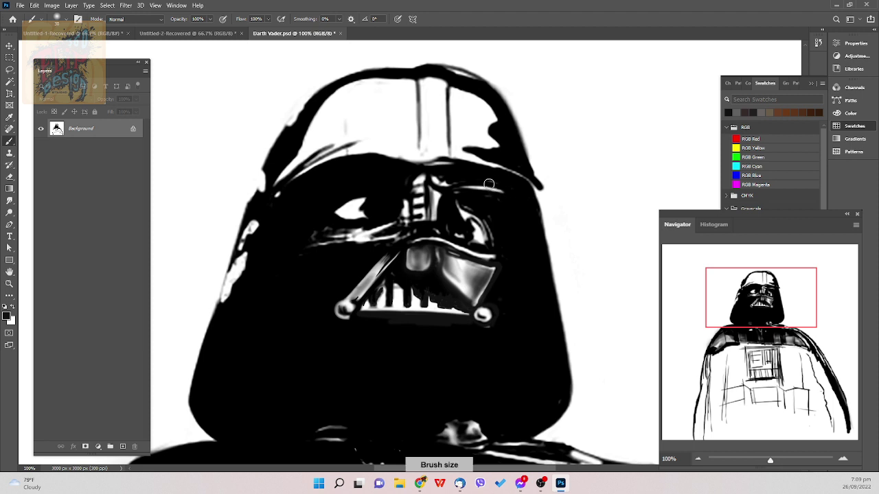
{"action": "key", "text": "bracketleft"}
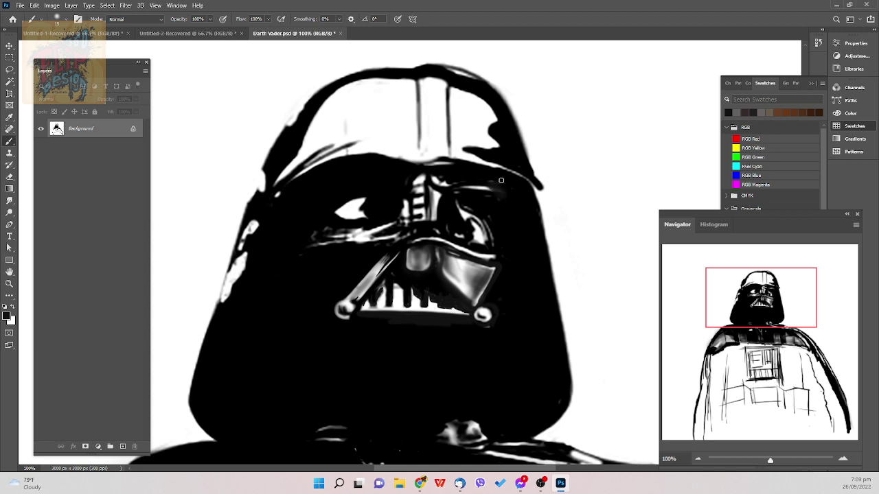
{"action": "mouse_move", "coordinate": [468, 193]}
{"action": "left_mouse_down"}
{"action": "mouse_move", "coordinate": [492, 190]}
{"action": "mouse_move", "coordinate": [465, 187]}
{"action": "left_mouse_up"}
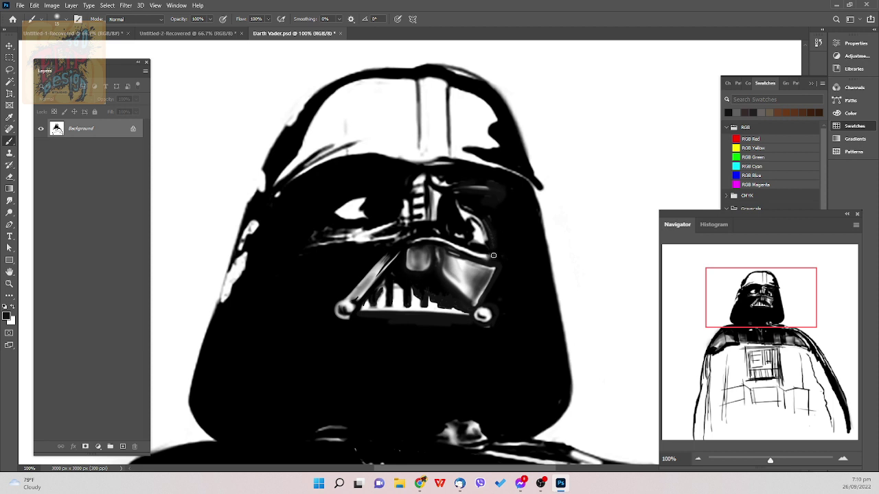
- Trim the outer rim of the right-hand eye's highlight and the end of the white ridge below it with black
{"action": "right_click", "coordinate": [513, 195]}
{"action": "key", "text": "Escape"}
{"action": "key", "text": "bracketleft"}
{"action": "key", "text": "bracketright"}
{"action": "key", "text": "b"}
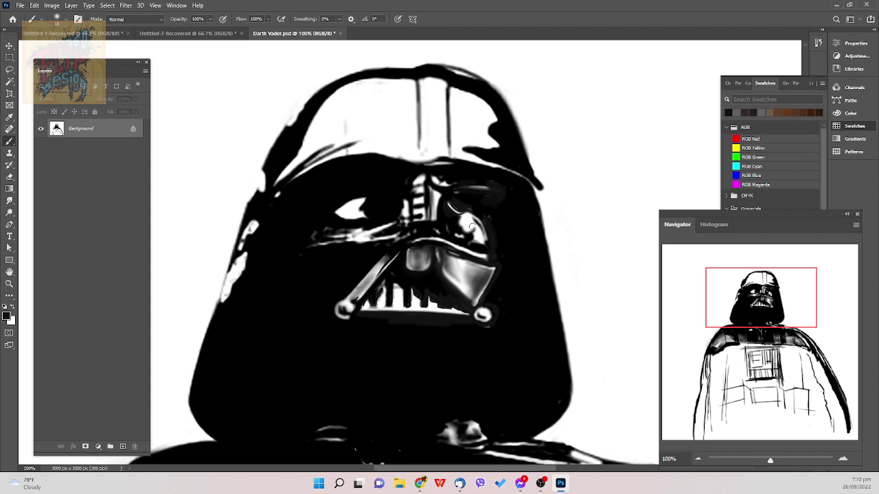
{"action": "left_click_drag", "start_coordinate": [468, 232], "coordinate": [476, 239]}
{"action": "right_click", "coordinate": [470, 247]}
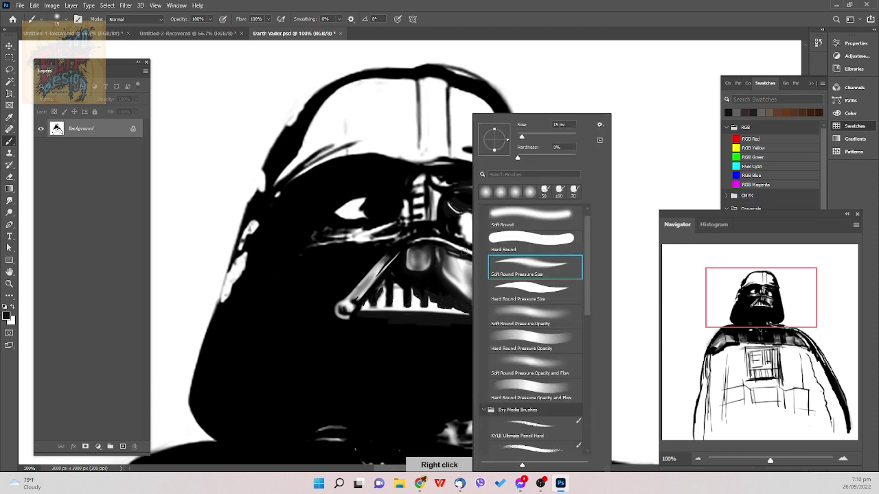
{"action": "left_click", "coordinate": [459, 251]}
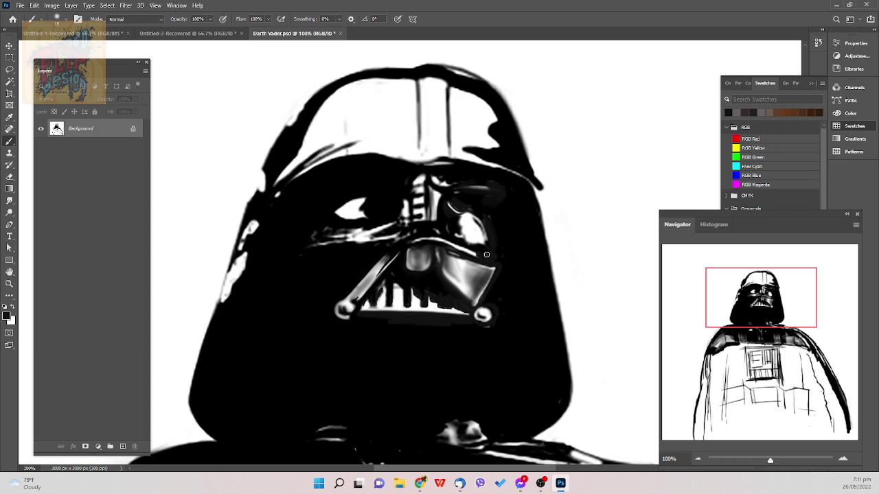
- Paint out the remaining highlights of the right-hand eye in black with a 45 px Soft Round Pressure Size brush
{"action": "key", "text": "bracketright"}
{"action": "right_click", "coordinate": [483, 237]}
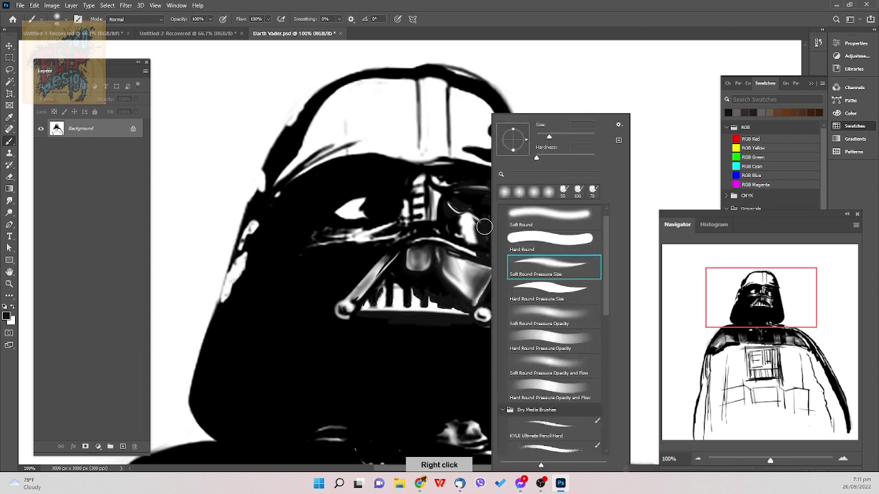
{"action": "right_click", "coordinate": [480, 233]}
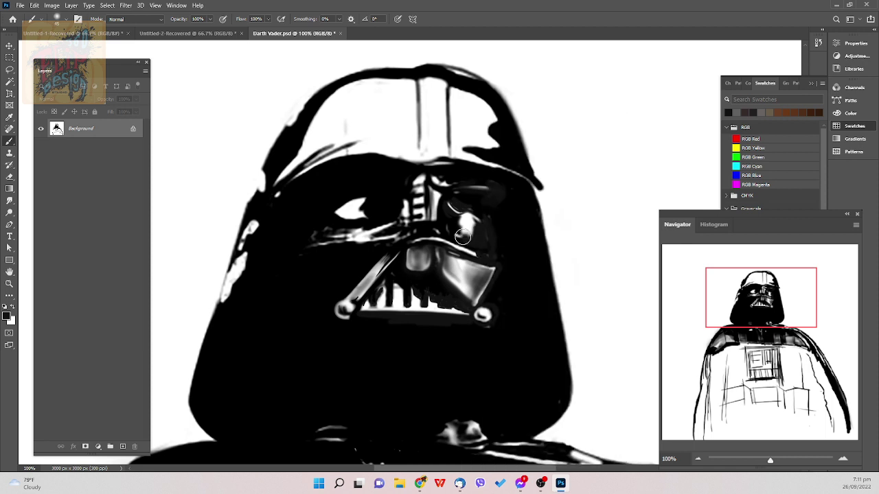
{"action": "mouse_move", "coordinate": [458, 237]}
{"action": "left_mouse_down"}
{"action": "mouse_move", "coordinate": [466, 216]}
{"action": "mouse_move", "coordinate": [474, 234]}
{"action": "mouse_move", "coordinate": [479, 229]}
{"action": "mouse_move", "coordinate": [464, 236]}
{"action": "mouse_move", "coordinate": [463, 216]}
{"action": "mouse_move", "coordinate": [451, 209]}
{"action": "mouse_move", "coordinate": [467, 217]}
{"action": "mouse_move", "coordinate": [453, 213]}
{"action": "mouse_move", "coordinate": [454, 198]}
{"action": "mouse_move", "coordinate": [448, 225]}
{"action": "mouse_move", "coordinate": [457, 234]}
{"action": "mouse_move", "coordinate": [483, 217]}
{"action": "mouse_move", "coordinate": [488, 255]}
{"action": "mouse_move", "coordinate": [498, 255]}
{"action": "mouse_move", "coordinate": [463, 207]}
{"action": "mouse_move", "coordinate": [475, 224]}
{"action": "mouse_move", "coordinate": [487, 220]}
{"action": "mouse_move", "coordinate": [473, 247]}
{"action": "left_mouse_up"}
{"action": "right_click", "coordinate": [474, 248]}
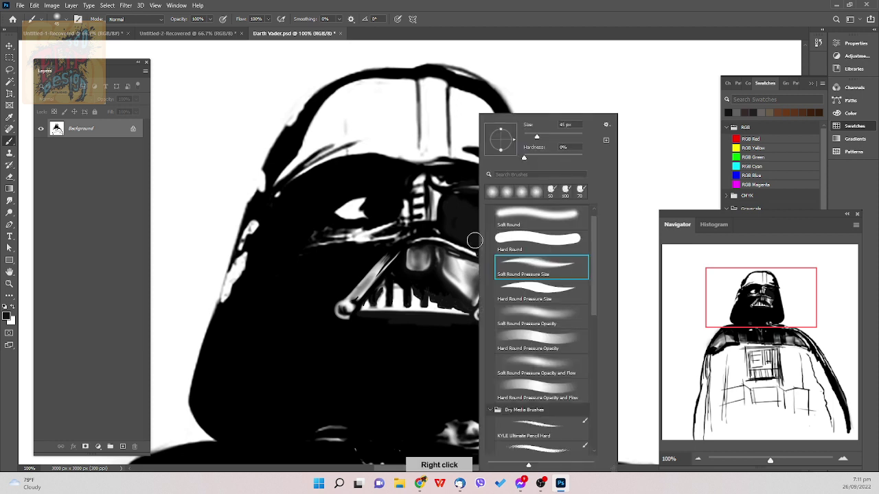
{"action": "left_click", "coordinate": [467, 233]}
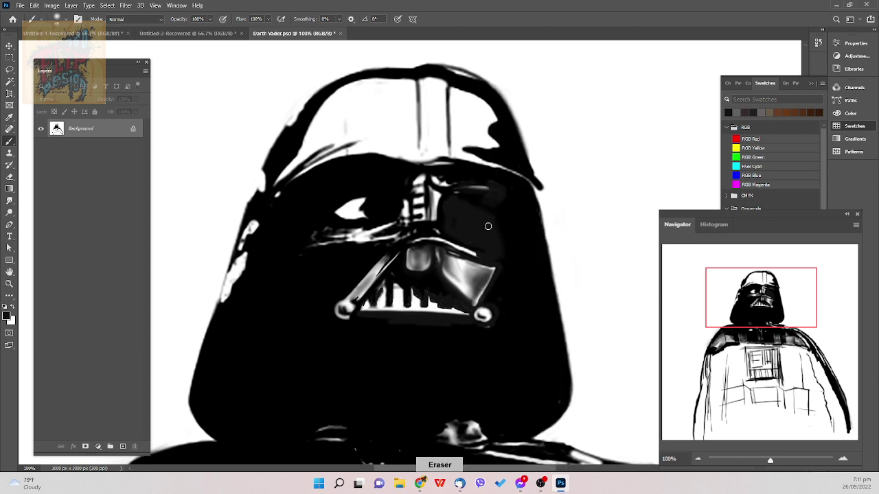
- Soften and taper the white ridge above the cheek panel with a Soft Round Pressure Opacity brush, ending at 25 px
{"action": "right_click", "coordinate": [498, 243]}
{"action": "double_click", "coordinate": [565, 311]}
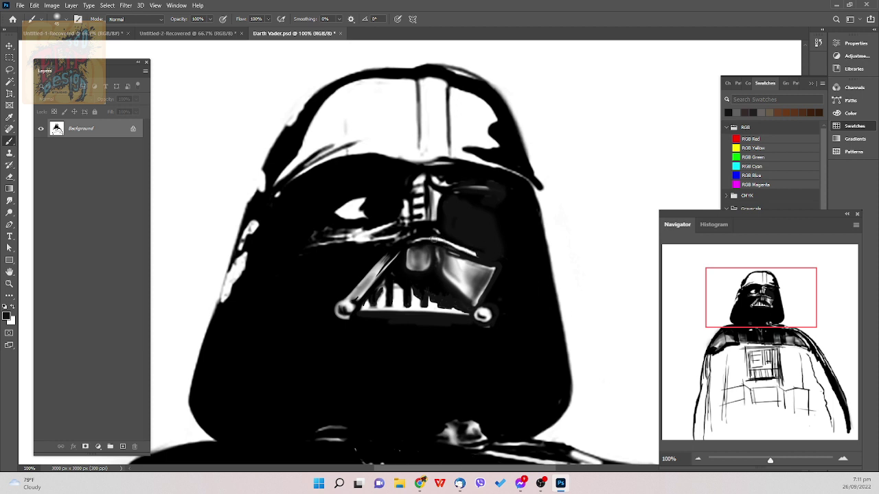
{"action": "left_click_drag", "start_coordinate": [426, 238], "coordinate": [444, 241]}
{"action": "key", "text": "bracketright"}
{"action": "key", "text": "bracketleft"}
{"action": "left_click_drag", "start_coordinate": [455, 243], "coordinate": [476, 252]}
{"action": "key", "text": "bracketright"}
{"action": "key", "text": "bracketright"}
{"action": "key", "text": "bracketright"}
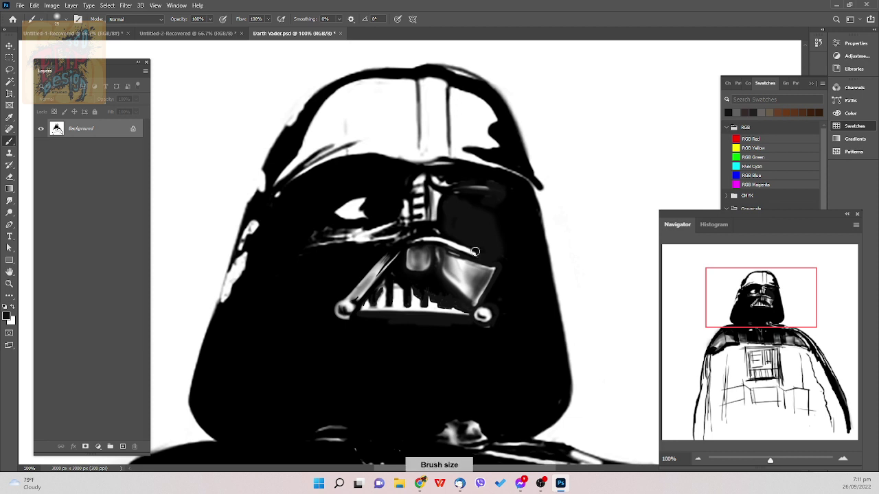
{"action": "right_click", "coordinate": [482, 251]}
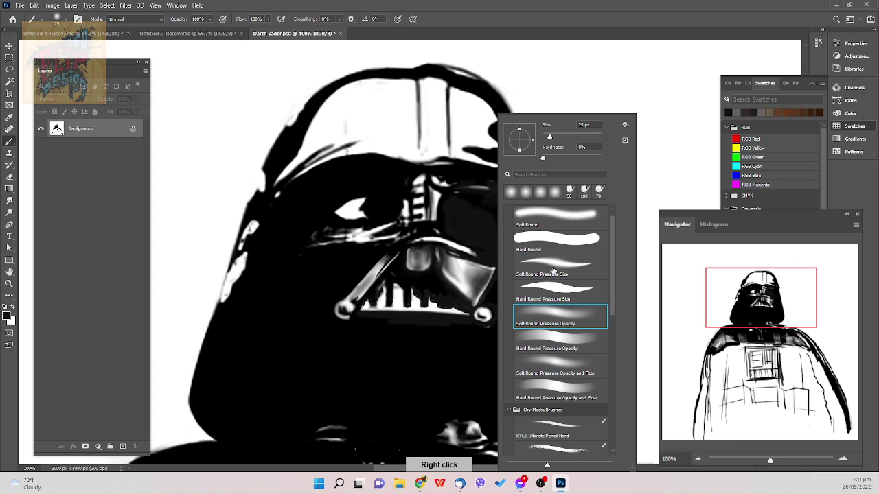
{"action": "double_click", "coordinate": [515, 261]}
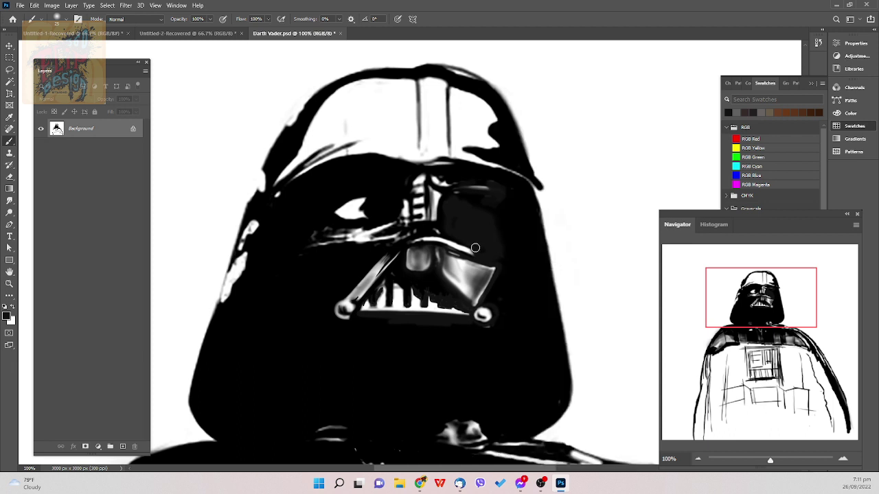
- Erase two soft white highlights into the blackened right-hand eye area and save the file
{"action": "key", "text": "e"}
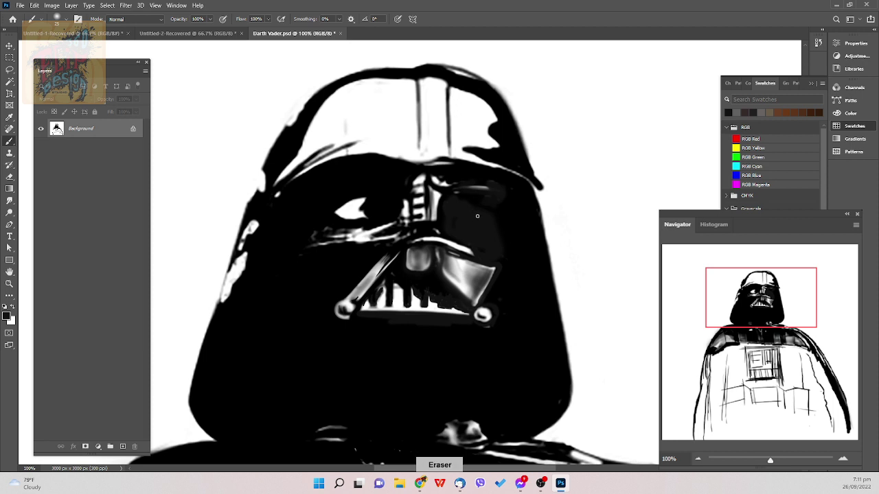
{"action": "key", "text": "bracketright"}
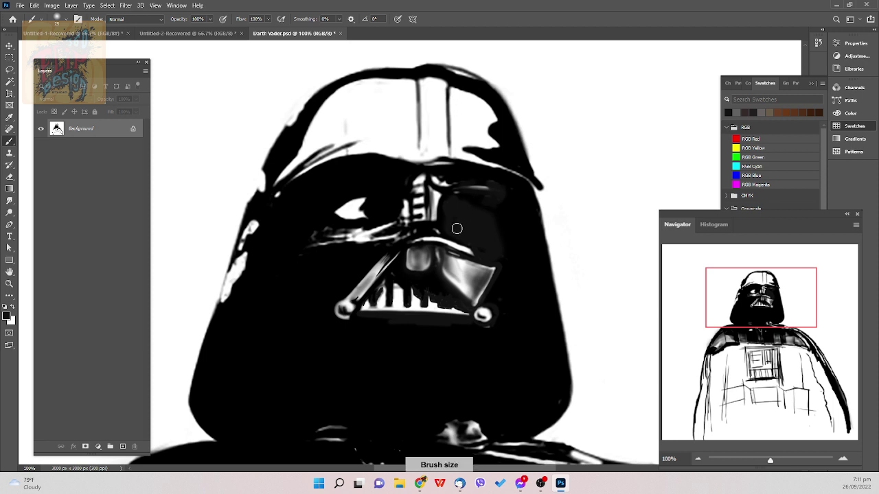
{"action": "mouse_move", "coordinate": [456, 229]}
{"action": "left_mouse_down"}
{"action": "mouse_move", "coordinate": [464, 239]}
{"action": "mouse_move", "coordinate": [449, 211]}
{"action": "left_mouse_up"}
{"action": "key", "text": "bracketleft"}
{"action": "left_click_drag", "start_coordinate": [445, 209], "coordinate": [466, 228]}
{"action": "key", "text": "ctrl+s"}
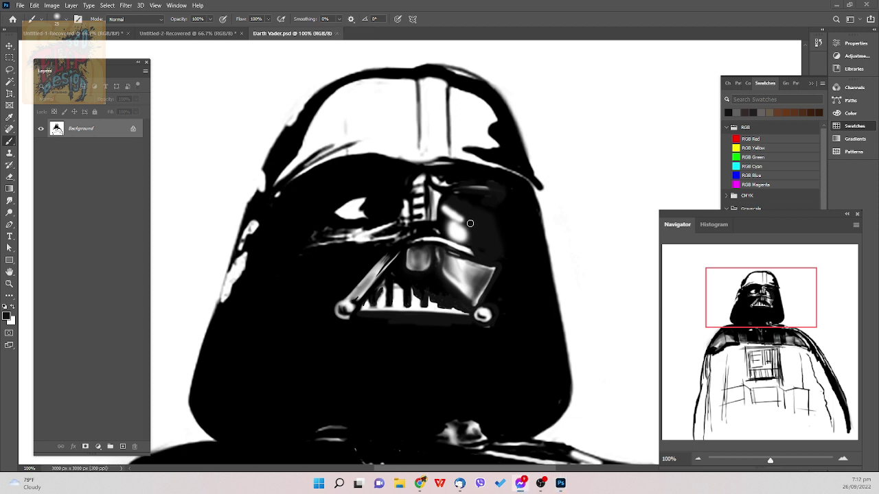
- Darken the upper end of the nose bridge and the white corner beside it with the 25 px soft brush
{"action": "left_click", "coordinate": [471, 210]}
{"action": "right_click", "coordinate": [463, 209]}
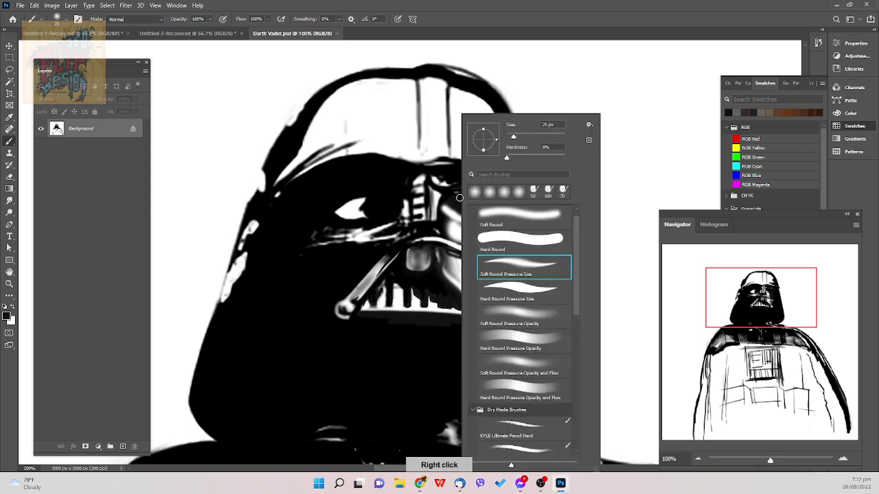
{"action": "left_click", "coordinate": [528, 78]}
{"action": "left_click_drag", "start_coordinate": [470, 203], "coordinate": [475, 209]}
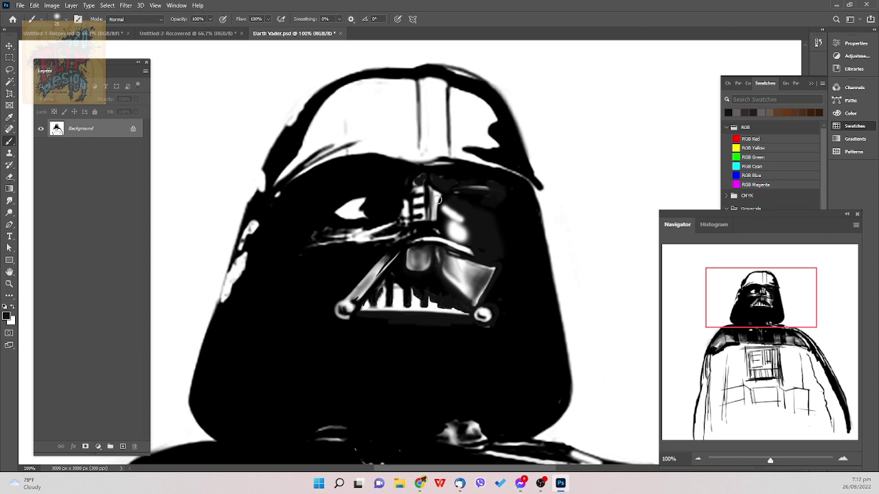
- Erase the ridged nose bridge and the adjoining eye highlights to a single white patch
{"action": "key", "text": "e"}
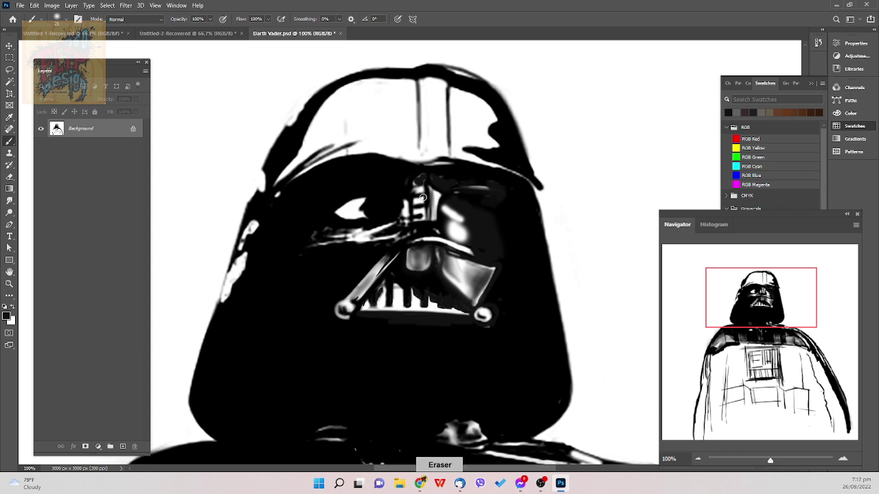
{"action": "key", "text": "bracketright"}
{"action": "mouse_move", "coordinate": [416, 184]}
{"action": "left_mouse_down"}
{"action": "mouse_move", "coordinate": [424, 224]}
{"action": "mouse_move", "coordinate": [420, 186]}
{"action": "mouse_move", "coordinate": [420, 209]}
{"action": "mouse_move", "coordinate": [415, 191]}
{"action": "mouse_move", "coordinate": [414, 206]}
{"action": "mouse_move", "coordinate": [411, 196]}
{"action": "mouse_move", "coordinate": [427, 203]}
{"action": "mouse_move", "coordinate": [411, 201]}
{"action": "mouse_move", "coordinate": [414, 226]}
{"action": "mouse_move", "coordinate": [430, 226]}
{"action": "mouse_move", "coordinate": [446, 179]}
{"action": "mouse_move", "coordinate": [436, 199]}
{"action": "mouse_move", "coordinate": [445, 214]}
{"action": "left_mouse_up"}
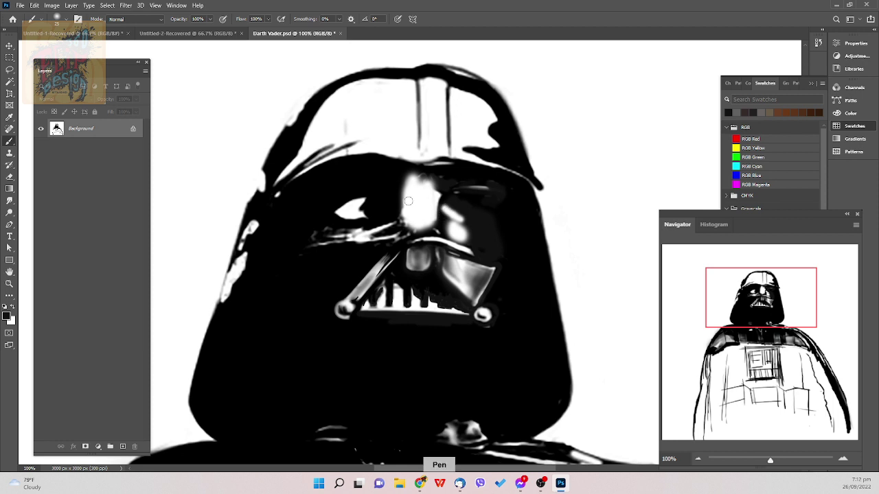
- Draw a thin dark vertical center line down the white nose bridge with a reduced brush size
{"action": "mouse_move", "coordinate": [437, 185]}
{"action": "left_mouse_down"}
{"action": "mouse_move", "coordinate": [446, 229]}
{"action": "mouse_move", "coordinate": [453, 206]}
{"action": "mouse_move", "coordinate": [451, 215]}
{"action": "mouse_move", "coordinate": [470, 221]}
{"action": "mouse_move", "coordinate": [465, 232]}
{"action": "mouse_move", "coordinate": [451, 199]}
{"action": "mouse_move", "coordinate": [438, 197]}
{"action": "mouse_move", "coordinate": [452, 185]}
{"action": "mouse_move", "coordinate": [435, 171]}
{"action": "mouse_move", "coordinate": [433, 211]}
{"action": "left_mouse_up"}
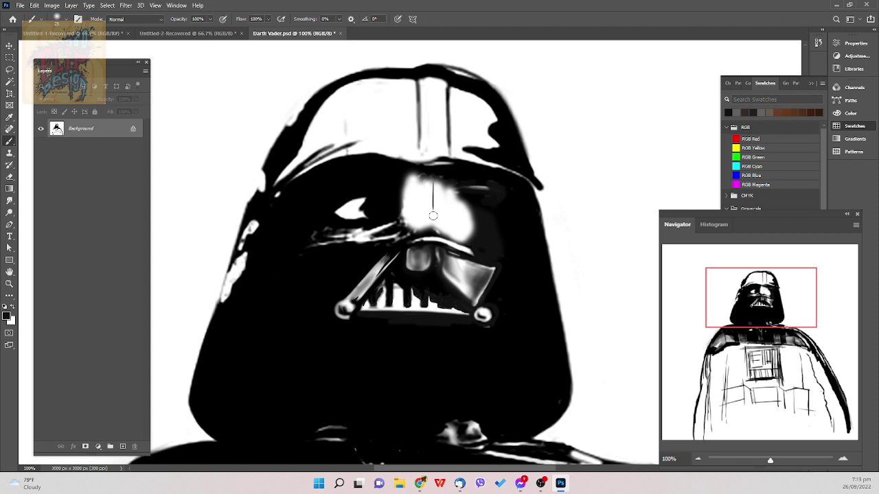
{"action": "right_click", "coordinate": [447, 195]}
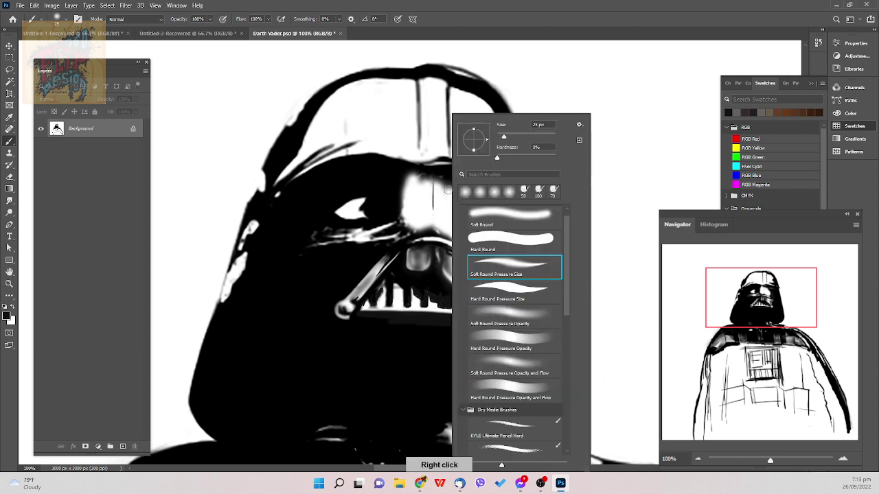
{"action": "left_click", "coordinate": [524, 305]}
{"action": "key", "text": "Return"}
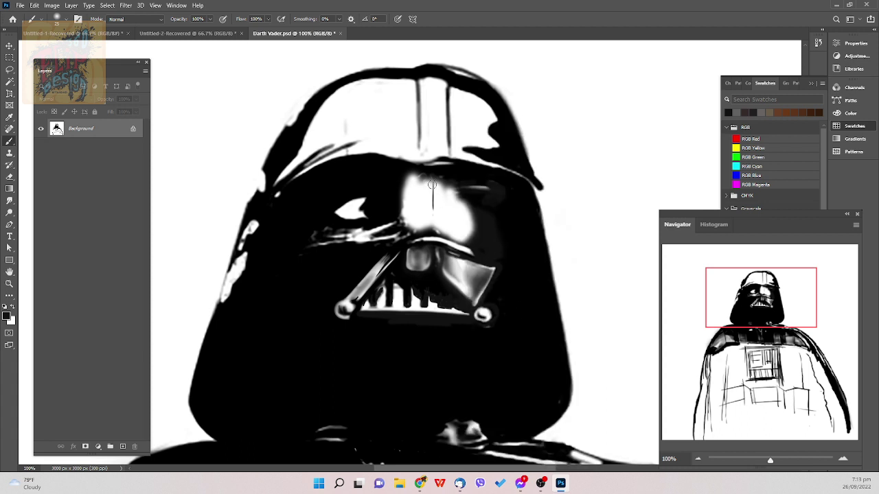
{"action": "key", "text": "bracketleft"}
{"action": "key", "text": "bracketleft"}
{"action": "key", "text": "bracketleft"}
{"action": "key", "text": "bracketleft"}
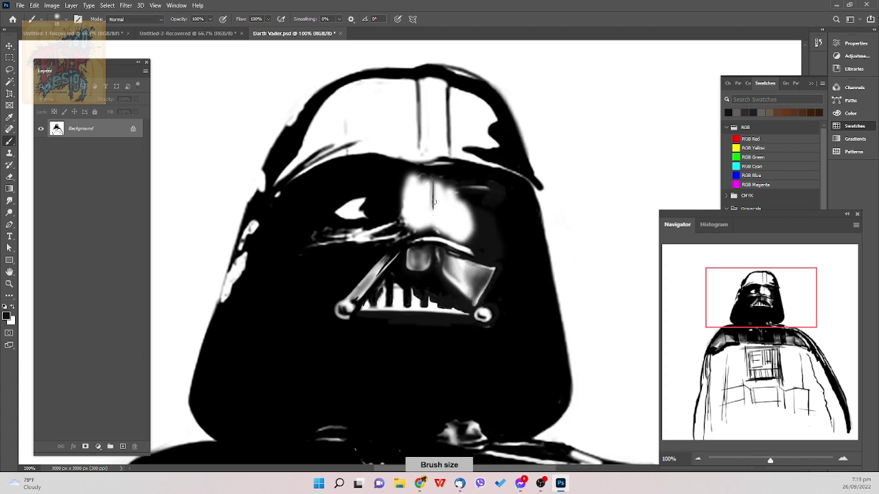
{"action": "left_click_drag", "start_coordinate": [433, 181], "coordinate": [432, 214]}
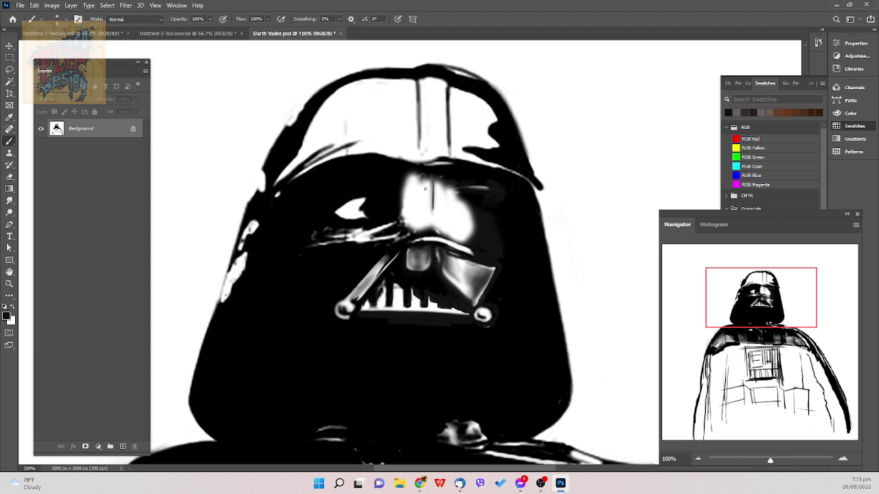
- Try sketching the nose bridge's side edges and horizontal ridges, and erase the sketch back to white
{"action": "left_click_drag", "start_coordinate": [420, 176], "coordinate": [421, 218]}
{"action": "left_click_drag", "start_coordinate": [442, 201], "coordinate": [442, 217]}
{"action": "left_click_drag", "start_coordinate": [446, 189], "coordinate": [441, 209]}
{"action": "key", "text": "ctrl+z"}
{"action": "key", "text": "bracketright"}
{"action": "right_click", "coordinate": [432, 202]}
{"action": "right_click", "coordinate": [432, 201]}
{"action": "key", "text": "e"}
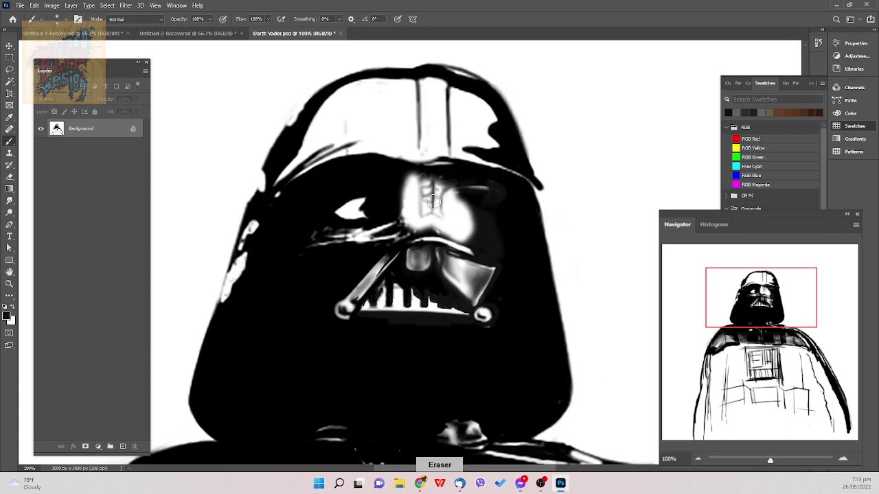
{"action": "key", "text": "p"}
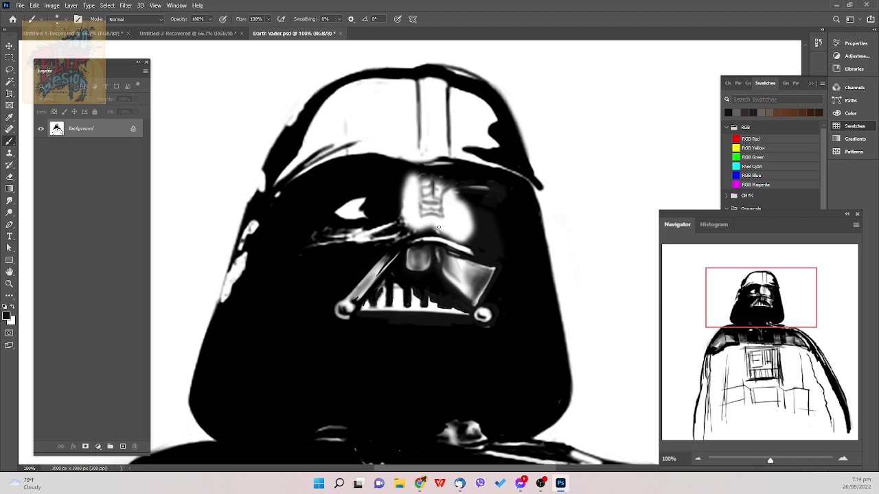
{"action": "key", "text": "e"}
{"action": "mouse_move", "coordinate": [436, 203]}
{"action": "left_mouse_down"}
{"action": "mouse_move", "coordinate": [424, 206]}
{"action": "mouse_move", "coordinate": [443, 191]}
{"action": "mouse_move", "coordinate": [421, 199]}
{"action": "mouse_move", "coordinate": [442, 205]}
{"action": "left_mouse_up"}
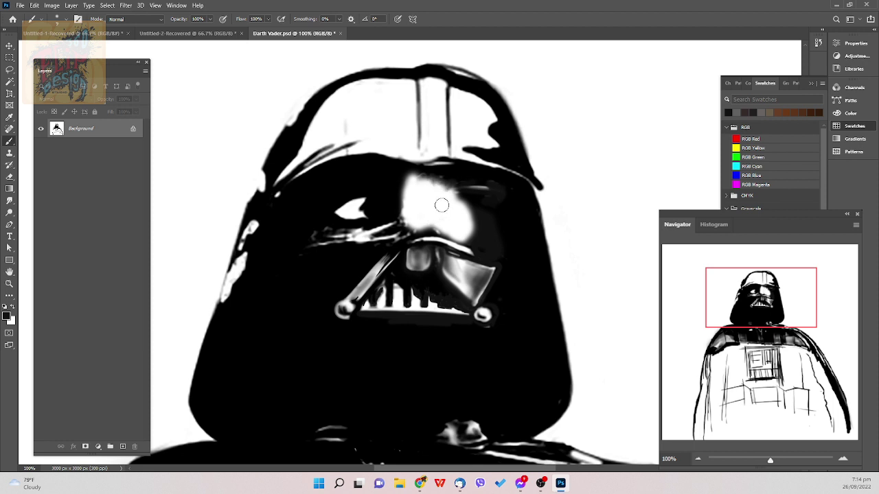
- Sketch a thin vertical center line and a small arch at the base of the white nose-bridge patch
{"action": "key", "text": "p"}
{"action": "left_click_drag", "start_coordinate": [433, 181], "coordinate": [433, 214]}
{"action": "key", "text": "e"}
{"action": "key", "text": "]"}
{"action": "key", "text": "b"}
{"action": "left_click_drag", "start_coordinate": [426, 216], "coordinate": [430, 216]}
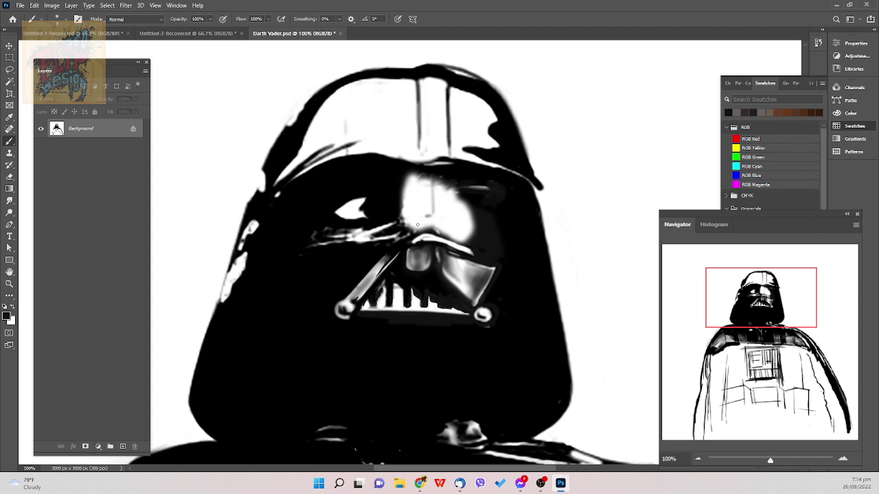
{"action": "mouse_move", "coordinate": [416, 223]}
{"action": "left_mouse_down"}
{"action": "mouse_move", "coordinate": [440, 226]}
{"action": "mouse_move", "coordinate": [416, 230]}
{"action": "left_mouse_up"}
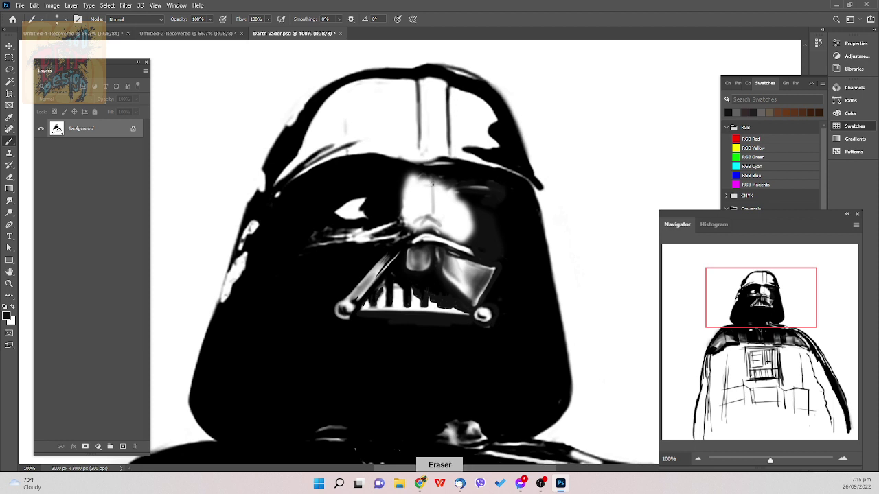
{"action": "left_click_drag", "start_coordinate": [432, 184], "coordinate": [433, 208]}
{"action": "left_click_drag", "start_coordinate": [432, 181], "coordinate": [431, 215]}
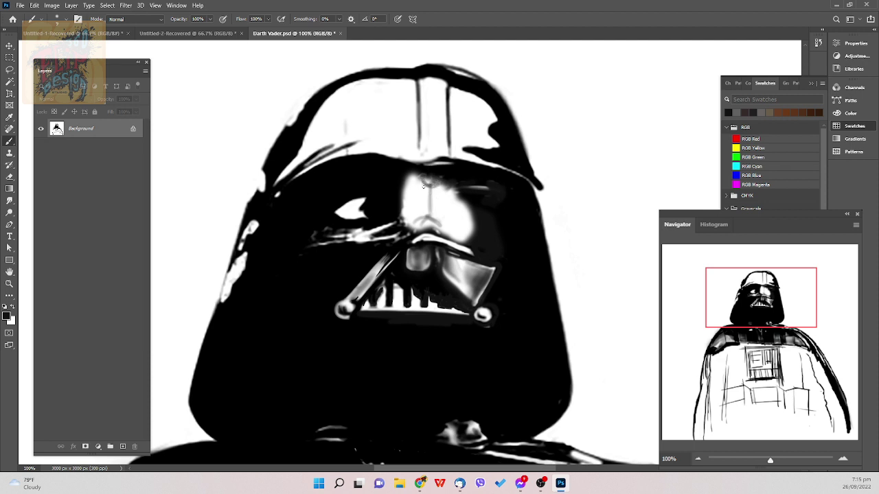
- Draw the nose bridge's curved side edges and horizontal ridges over the white patch
{"action": "left_click_drag", "start_coordinate": [418, 182], "coordinate": [421, 219]}
{"action": "mouse_move", "coordinate": [423, 182]}
{"action": "left_mouse_down"}
{"action": "mouse_move", "coordinate": [445, 189]}
{"action": "mouse_move", "coordinate": [437, 213]}
{"action": "mouse_move", "coordinate": [445, 191]}
{"action": "left_mouse_up"}
{"action": "left_click_drag", "start_coordinate": [436, 211], "coordinate": [441, 223]}
{"action": "key", "text": "ctrl+z"}
{"action": "key", "text": "e"}
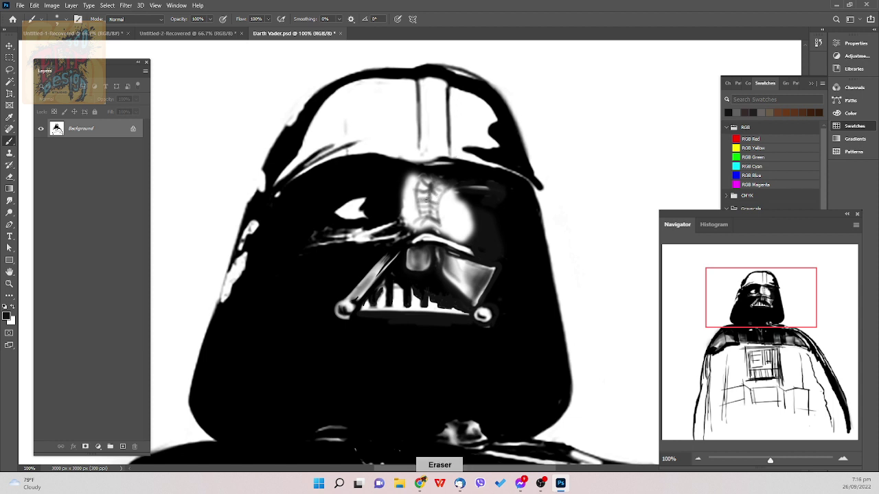
- Erase part of the lines between the nose bridge's ridges and shade the bridge's base gray
{"action": "key", "text": "bracketright"}
{"action": "left_click_drag", "start_coordinate": [420, 200], "coordinate": [432, 196]}
{"action": "key", "text": "p"}
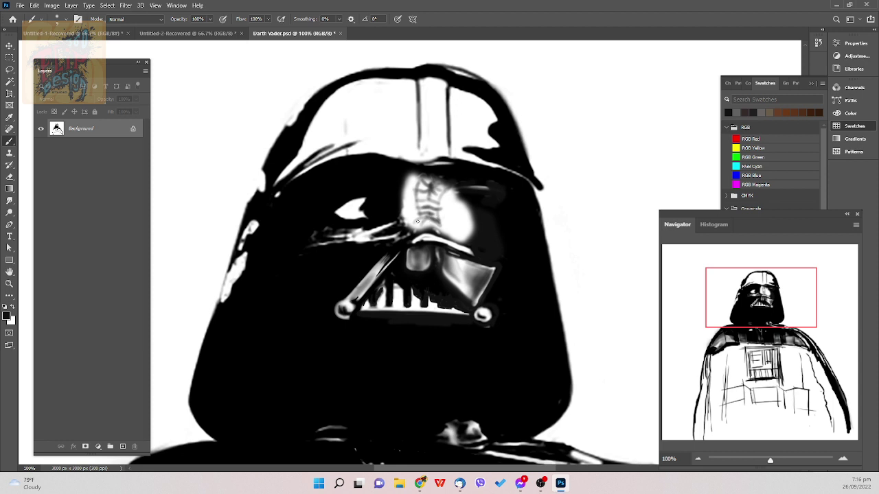
{"action": "left_click_drag", "start_coordinate": [423, 221], "coordinate": [441, 231]}
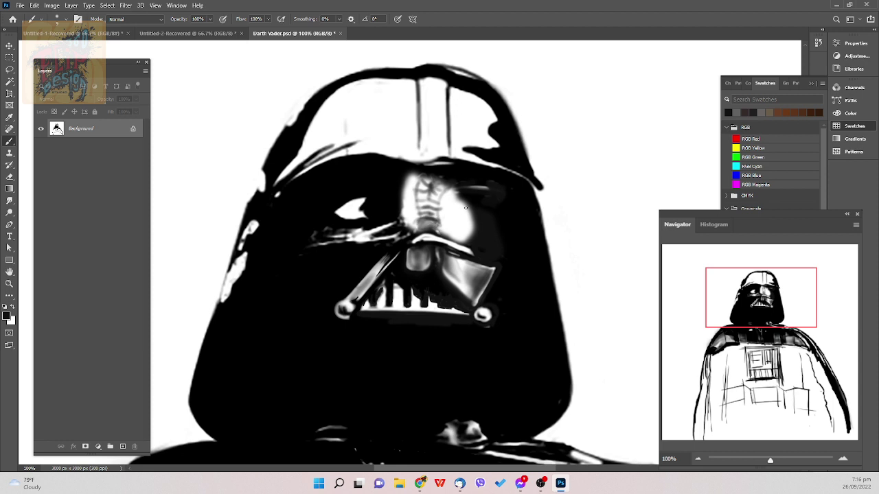
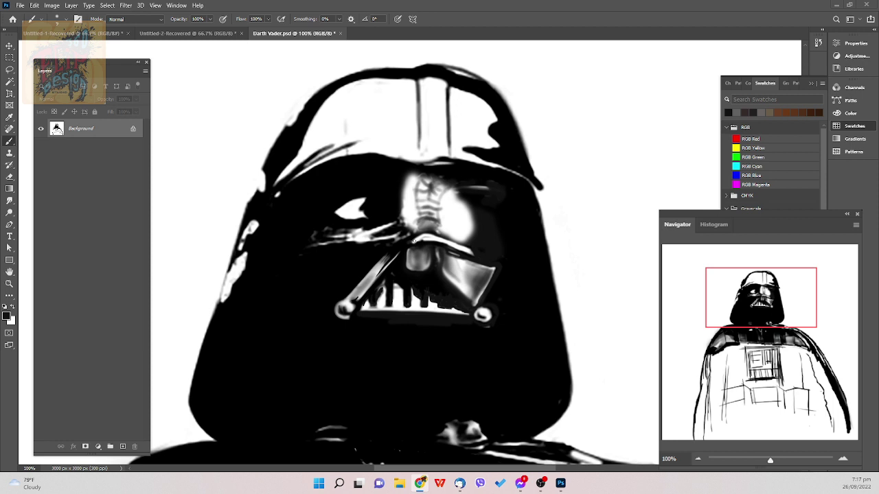
- Strengthen the nose bridge's side edges and middle ridges with short dark strokes
{"action": "left_click", "coordinate": [426, 220]}
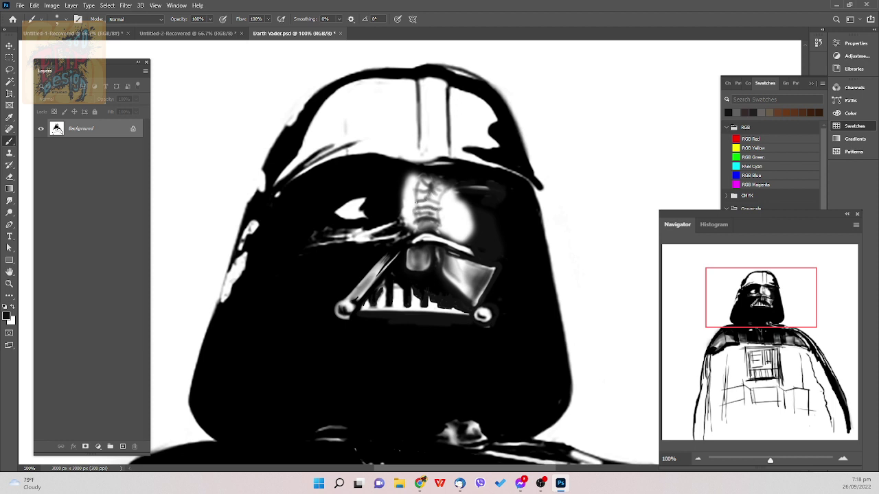
{"action": "left_click_drag", "start_coordinate": [416, 209], "coordinate": [416, 201]}
{"action": "mouse_move", "coordinate": [438, 200]}
{"action": "left_mouse_down"}
{"action": "mouse_move", "coordinate": [437, 214]}
{"action": "mouse_move", "coordinate": [445, 190]}
{"action": "mouse_move", "coordinate": [437, 223]}
{"action": "mouse_move", "coordinate": [441, 202]}
{"action": "left_mouse_up"}
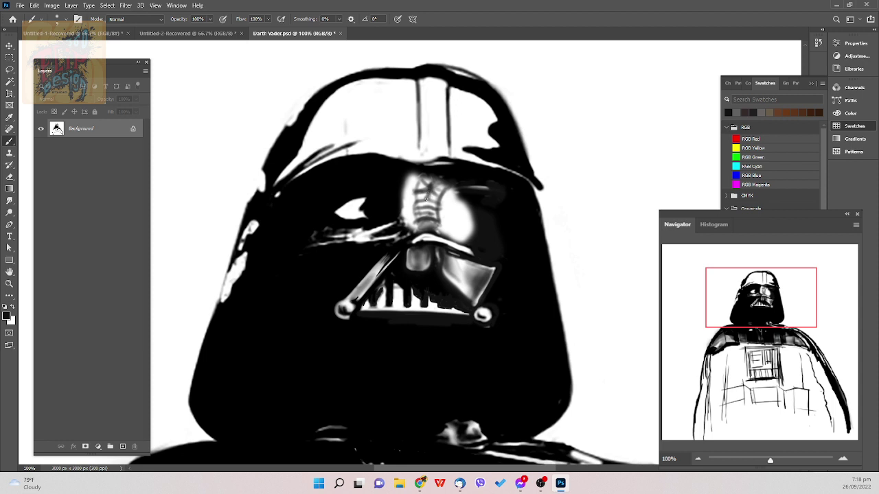
{"action": "left_click_drag", "start_coordinate": [425, 200], "coordinate": [433, 203]}
{"action": "key", "text": "alt+Tab"}
{"action": "key", "text": "e"}
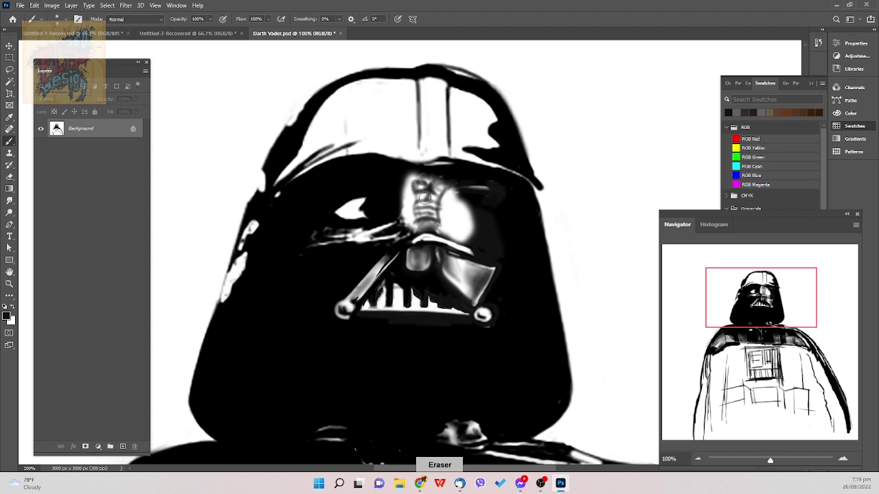
- Lighten spots between the nose bridge's ridges with the eraser and darken the ridge lines using varied brush sizes
{"action": "key", "text": "bracketright"}
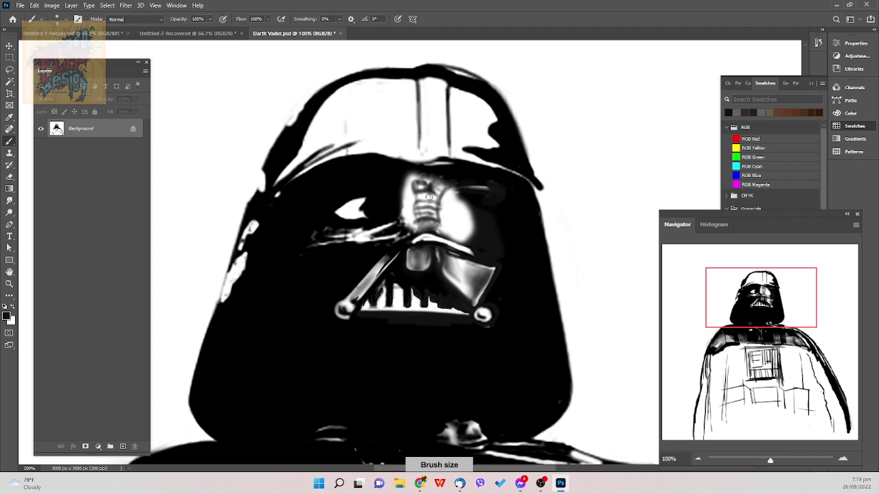
{"action": "key", "text": "b"}
{"action": "key", "text": "bracketleft"}
{"action": "key", "text": "bracketleft"}
{"action": "key", "text": "bracketright"}
{"action": "key", "text": "bracketright"}
{"action": "key", "text": "bracketright"}
{"action": "key", "text": "bracketright"}
{"action": "key", "text": "bracketleft"}
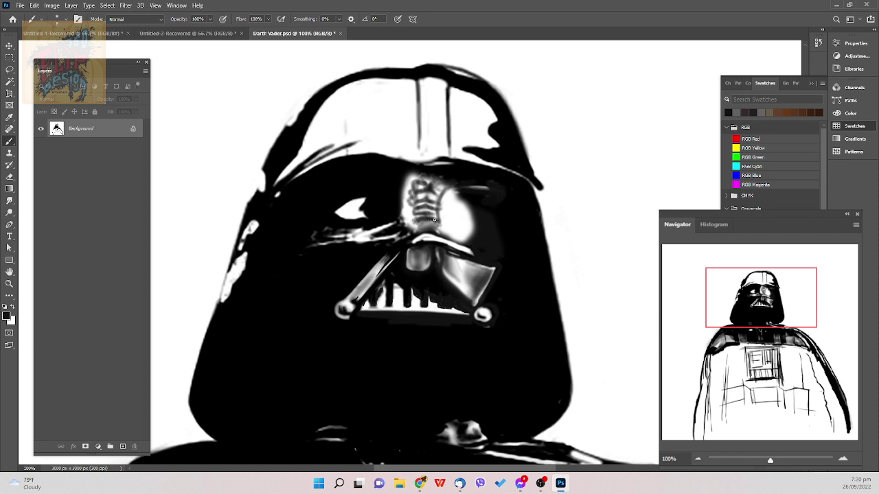
- Darken the white area around the nose bridge's upper end with a brush of up to 25 px
{"action": "key", "text": "bracketright"}
{"action": "key", "text": "bracketleft"}
{"action": "mouse_move", "coordinate": [444, 186]}
{"action": "left_mouse_down"}
{"action": "mouse_move", "coordinate": [417, 175]}
{"action": "mouse_move", "coordinate": [409, 187]}
{"action": "mouse_move", "coordinate": [414, 175]}
{"action": "left_mouse_up"}
{"action": "key", "text": "]"}
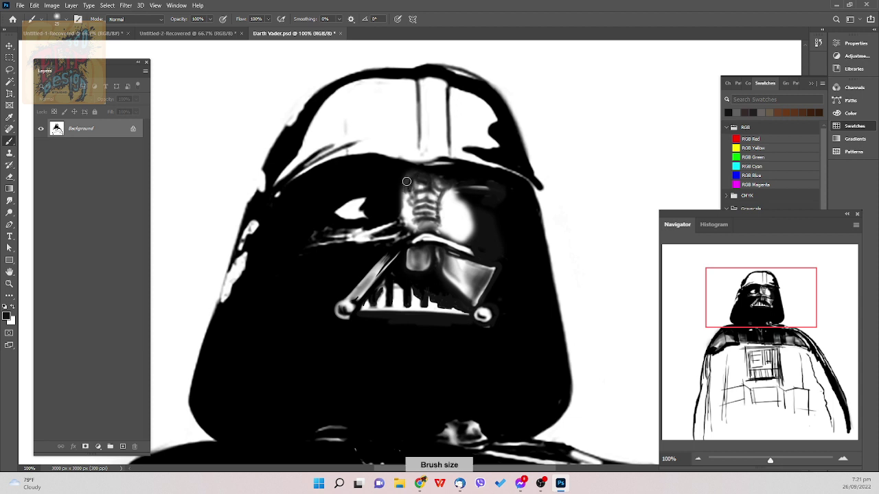
{"action": "key", "text": "["}
{"action": "key", "text": "]"}
{"action": "key", "text": "bracketright"}
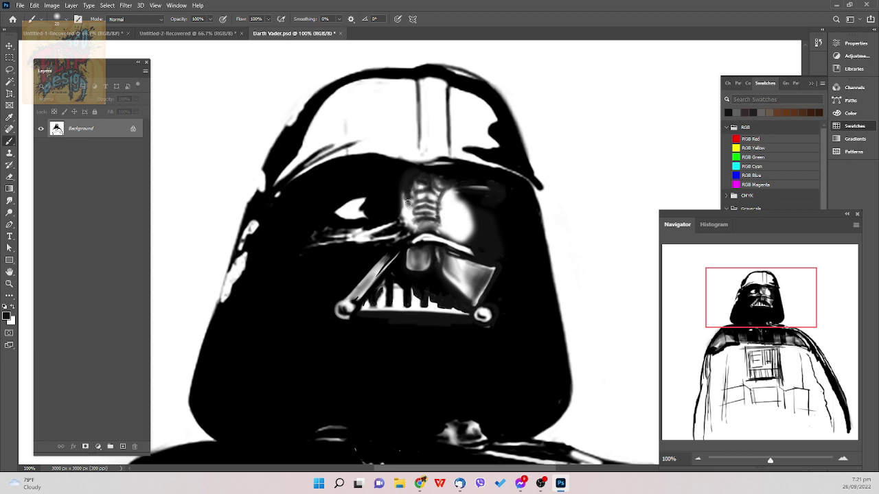
- Darken the white strip along the nose bridge's left edge down to its base with a smaller brush
{"action": "key", "text": "bracketleft"}
{"action": "key", "text": "bracketleft"}
{"action": "left_click_drag", "start_coordinate": [410, 219], "coordinate": [414, 221]}
{"action": "key", "text": "bracketright"}
{"action": "key", "text": "bracketright"}
{"action": "key", "text": "bracketleft"}
{"action": "key", "text": "bracketleft"}
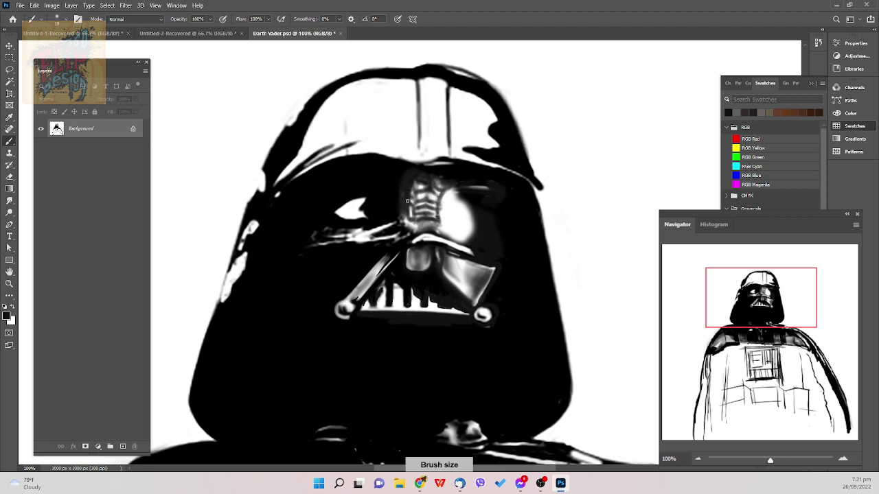
{"action": "key", "text": "bracketright"}
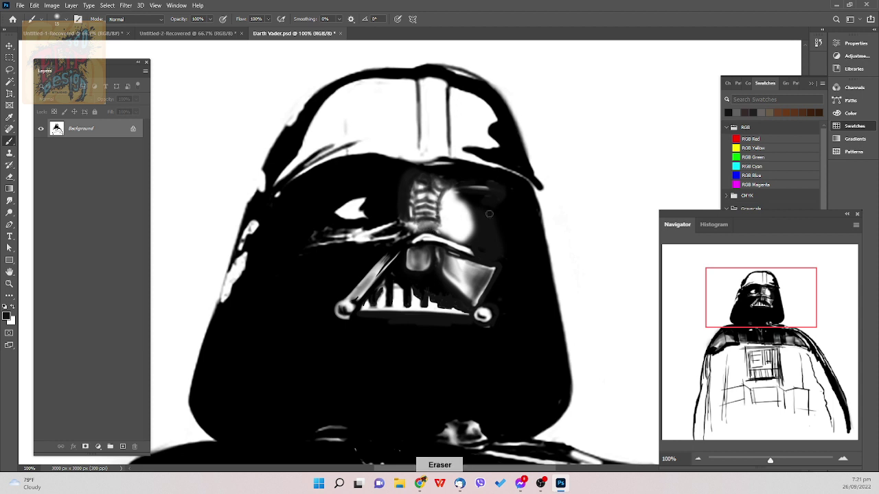
- Refine the curved highlight above the mouth with the Soft Round Pressure Size brush and the eraser
{"action": "right_click", "coordinate": [520, 219]}
{"action": "double_click", "coordinate": [584, 267]}
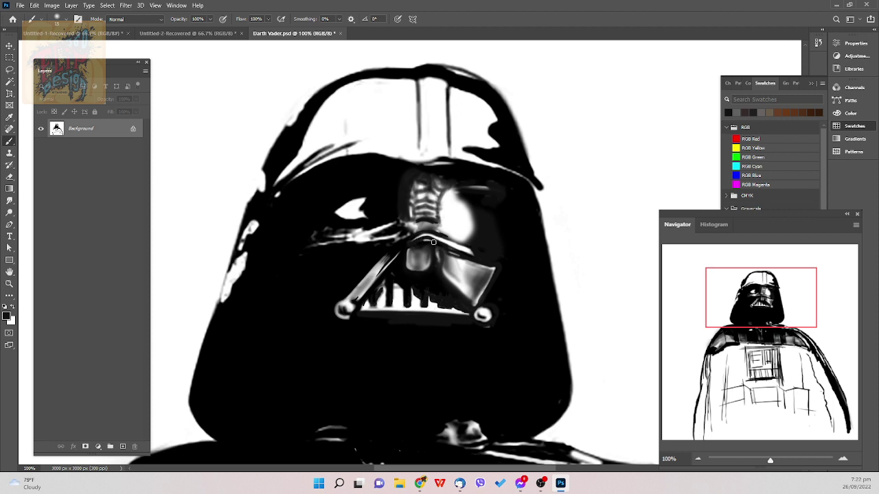
{"action": "left_click_drag", "start_coordinate": [427, 238], "coordinate": [480, 258]}
{"action": "left_click_drag", "start_coordinate": [431, 244], "coordinate": [418, 243]}
{"action": "key", "text": "e"}
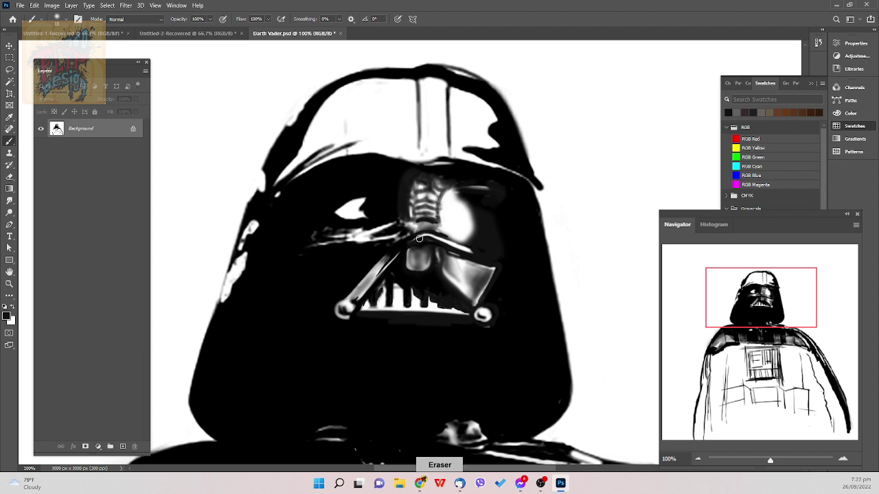
{"action": "key", "text": "bracketleft"}
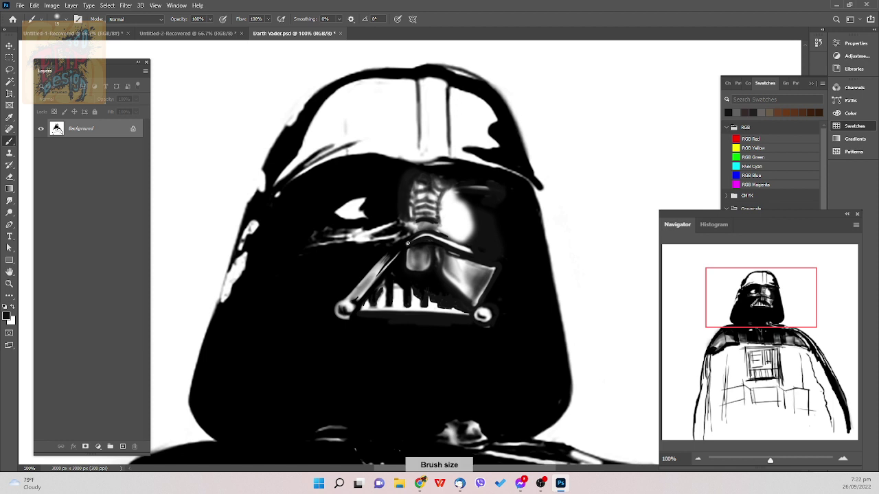
{"action": "key", "text": "b"}
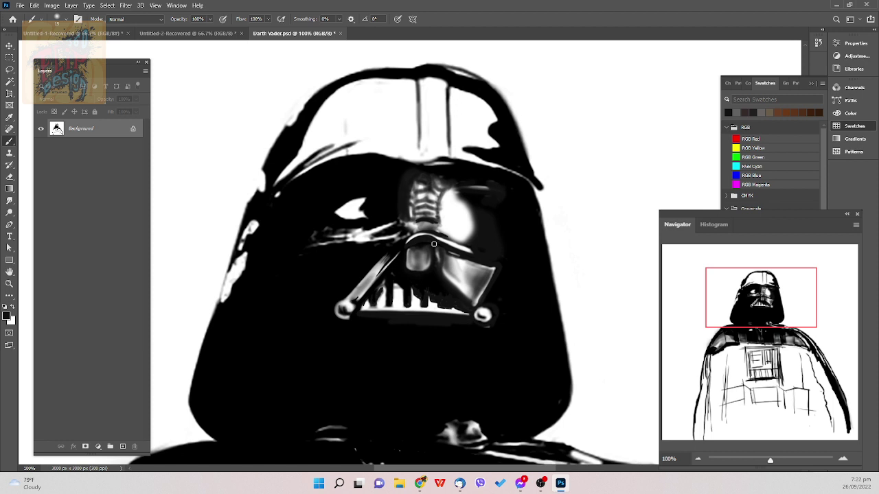
- Undo the last stroke and darken the gap between the nose bridge's base and the curved highlight above the mouth
{"action": "key", "text": "ctrl+z"}
{"action": "left_click_drag", "start_coordinate": [423, 231], "coordinate": [404, 243]}
{"action": "key", "text": "bracketright"}
- Shade the light spot beside the nose bridge's lower left with the Soft Round Pressure Opacity brush, reducing it to 8 px
{"action": "right_click", "coordinate": [500, 200]}
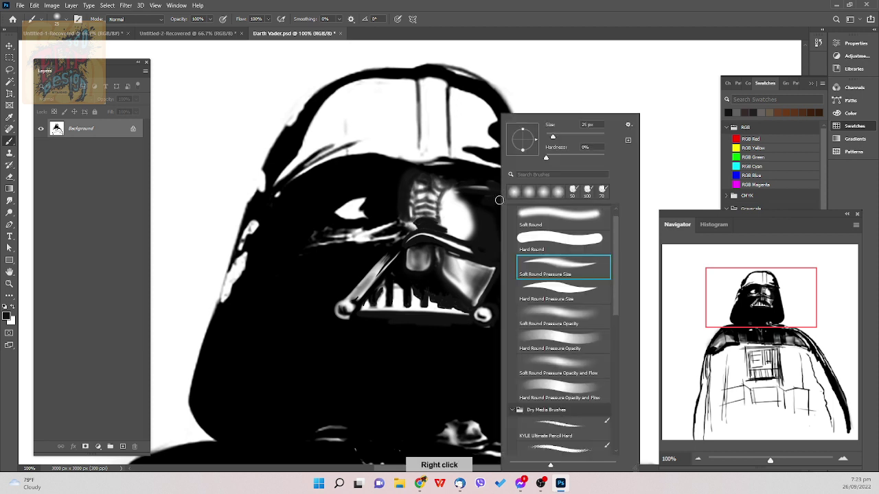
{"action": "double_click", "coordinate": [547, 315]}
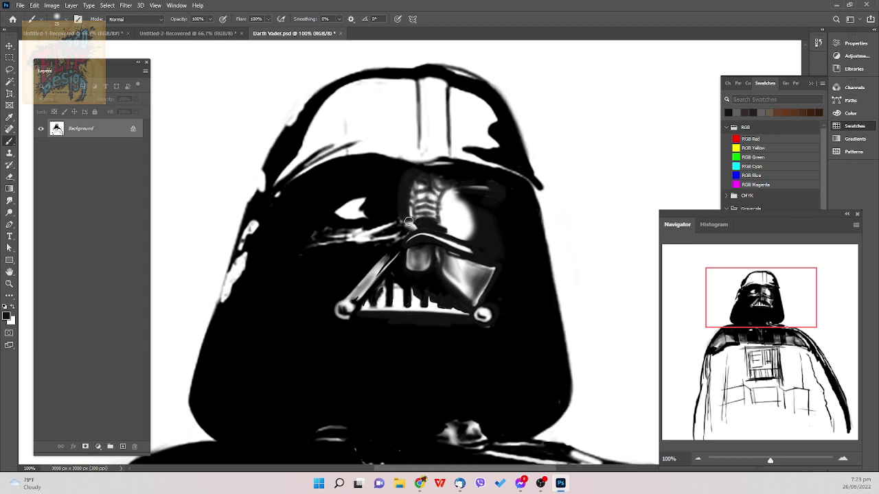
{"action": "key", "text": "bracketleft"}
{"action": "key", "text": "bracketleft"}
{"action": "key", "text": "bracketleft"}
- Darken the nose bridge's lower ridges and side edges with the Soft Round Pressure Size brush at varied sizes
{"action": "right_click", "coordinate": [456, 210]}
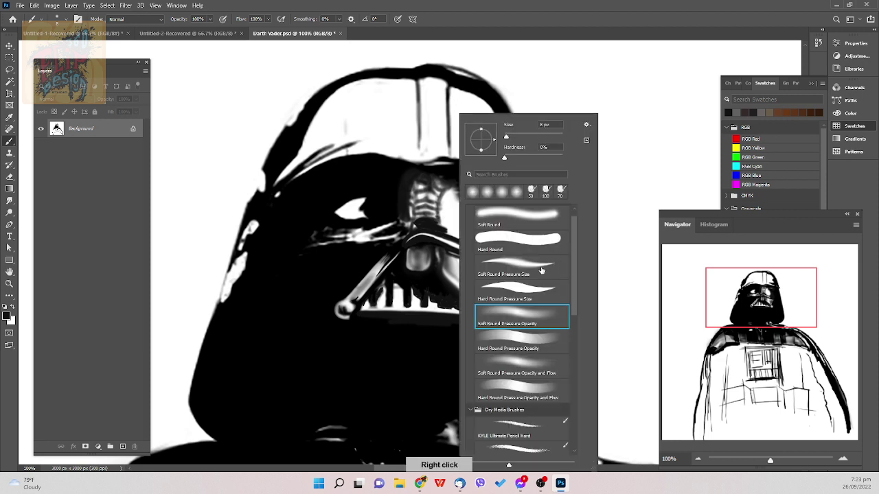
{"action": "double_click", "coordinate": [542, 269]}
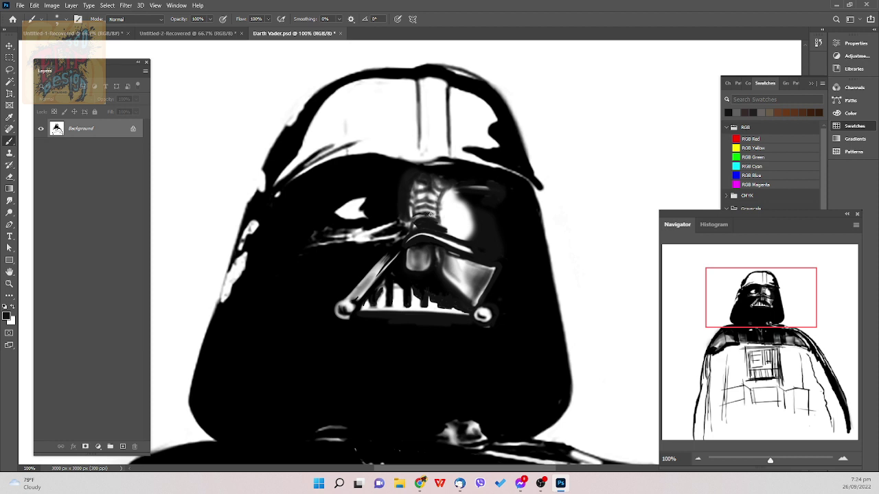
{"action": "key", "text": "bracketright"}
{"action": "key", "text": "bracketleft"}
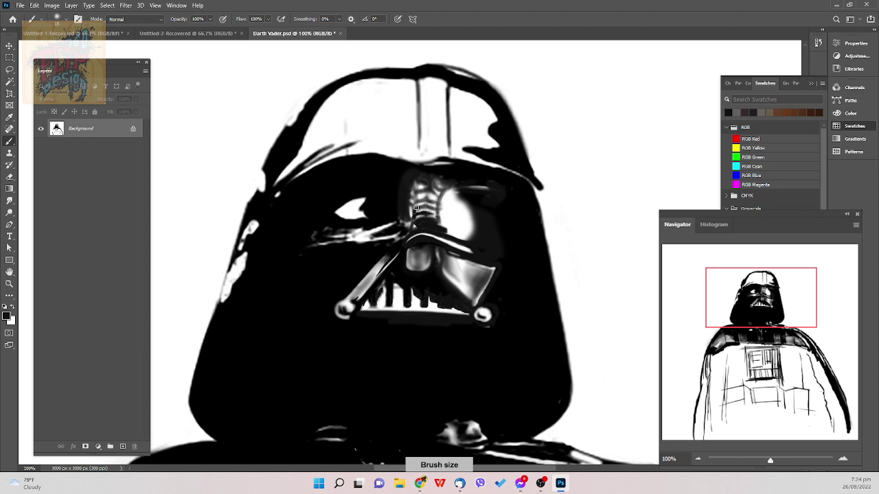
{"action": "key", "text": "bracketleft"}
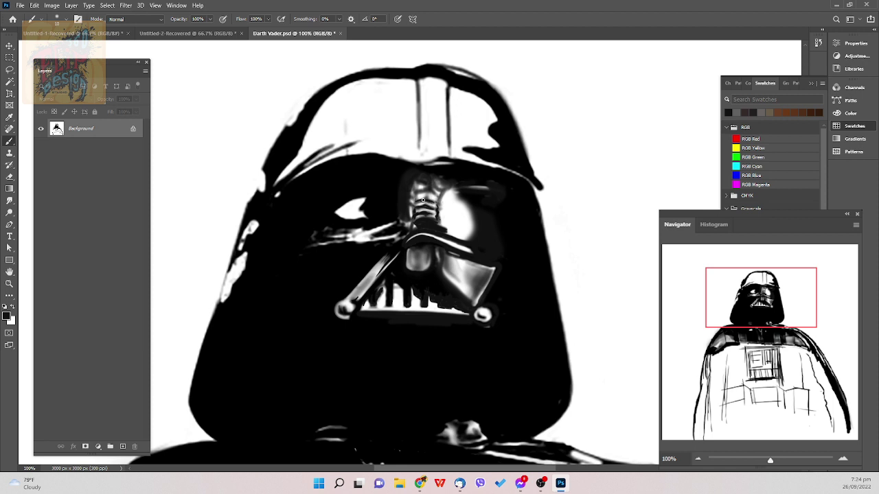
{"action": "key", "text": "bracketright"}
- Try shading the nose bridge's middle ridges with the 20 px Soft Round Pressure Opacity brush, and undo the stroke
{"action": "right_click", "coordinate": [472, 193]}
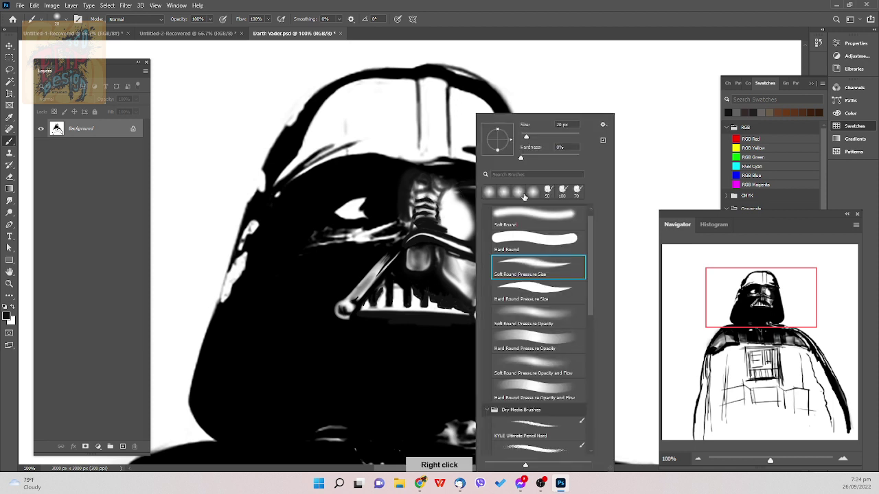
{"action": "left_click", "coordinate": [519, 315]}
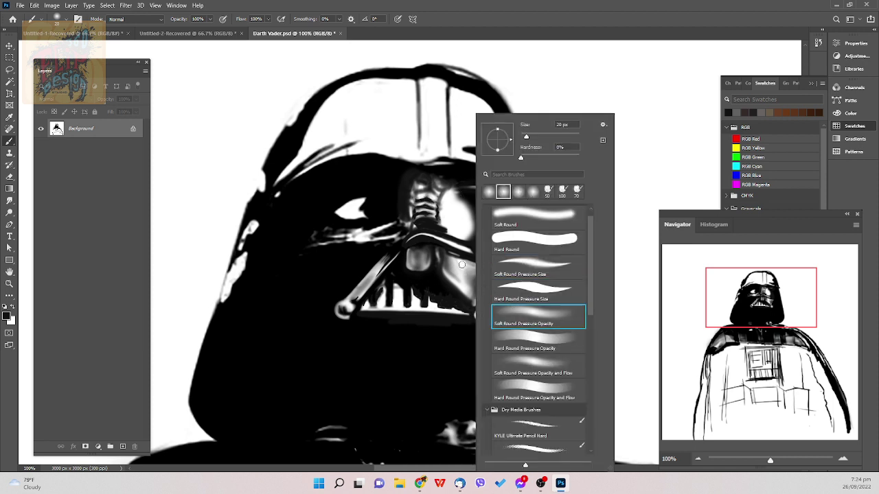
{"action": "left_click", "coordinate": [462, 240]}
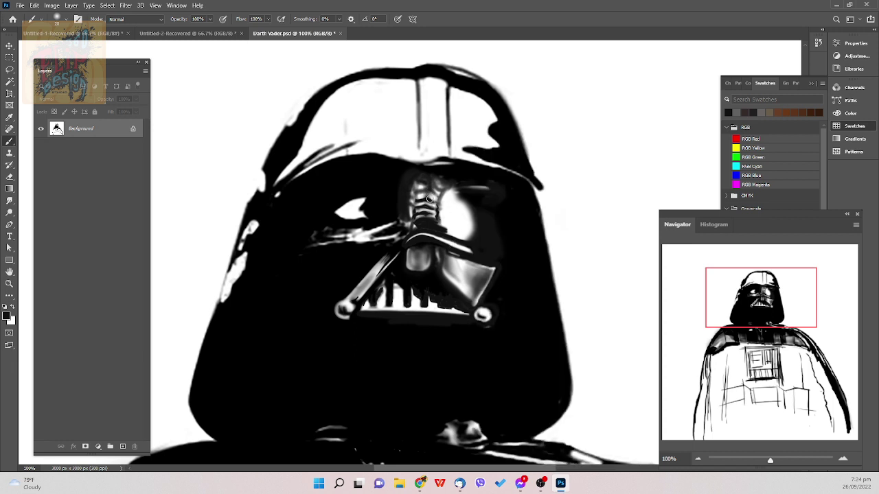
{"action": "key", "text": "ctrl+z"}
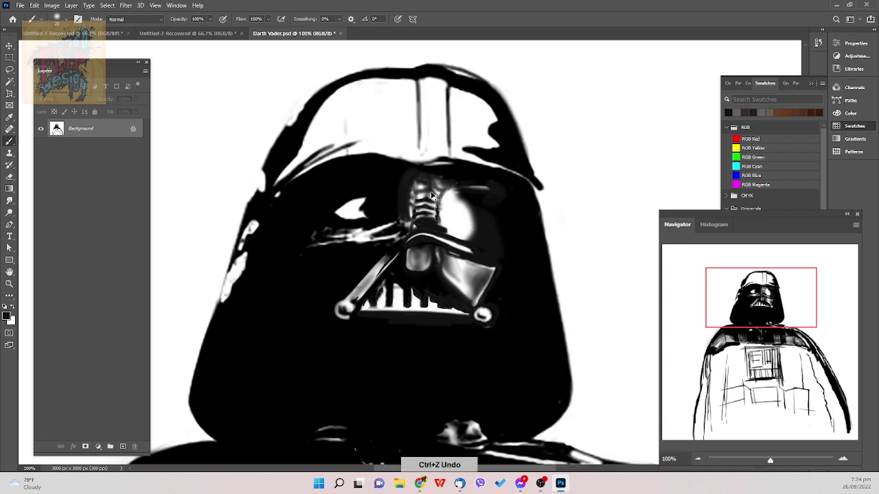
- Darken the nose bridge's upper right ridges with the Soft Round Pressure Size brush at 15 px
{"action": "key", "text": "bracketleft"}
{"action": "key", "text": "bracketleft"}
{"action": "key", "text": "bracketleft"}
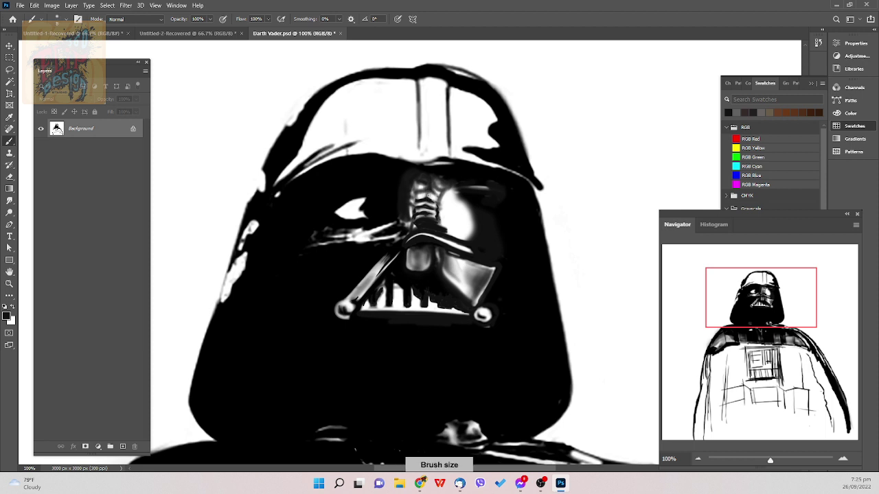
{"action": "key", "text": "bracketright"}
{"action": "key", "text": "bracketright"}
{"action": "key", "text": "bracketright"}
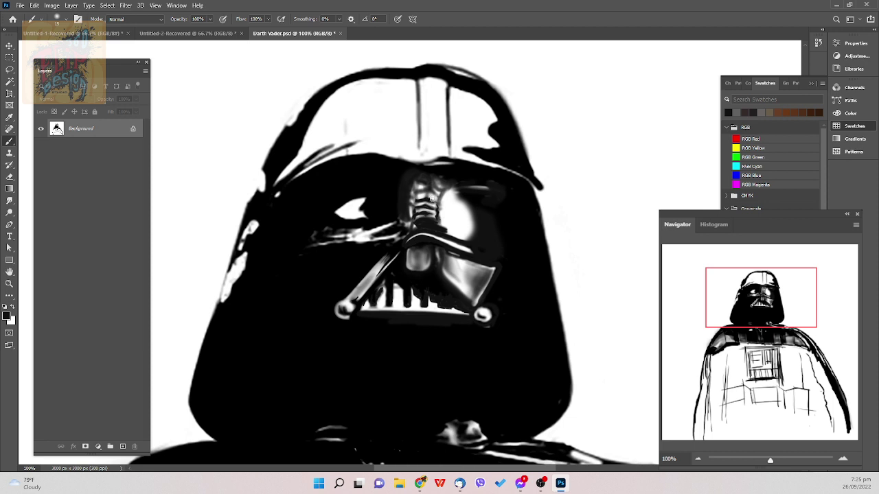
{"action": "right_click", "coordinate": [431, 198]}
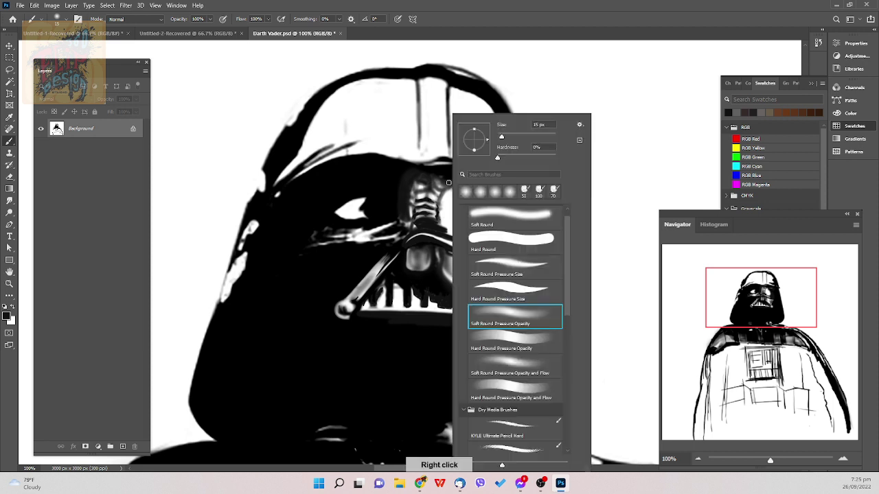
{"action": "double_click", "coordinate": [527, 274]}
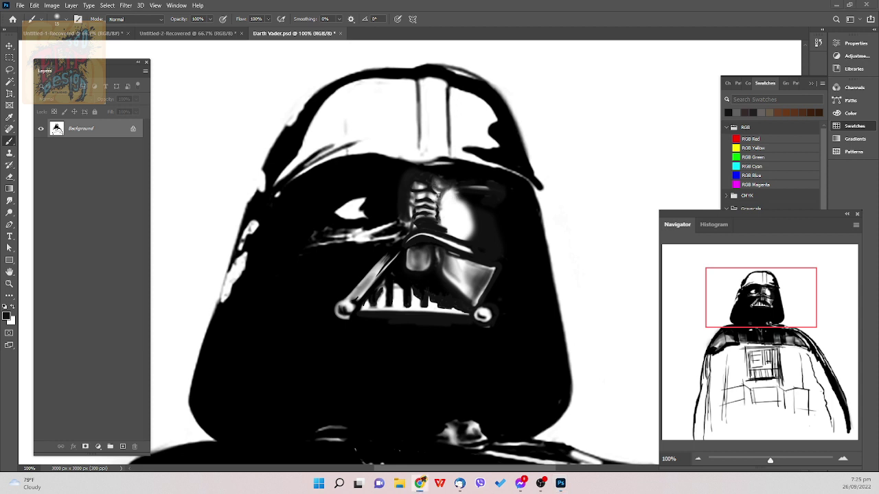
- Erase small highlights into the nose bridge's upper right corner, just below the helmet's brow
{"action": "right_click", "coordinate": [442, 193]}
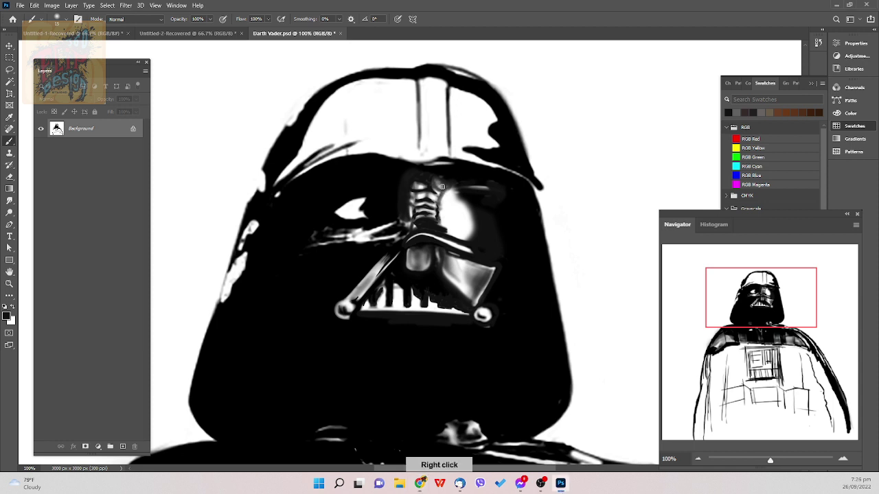
{"action": "key", "text": "e"}
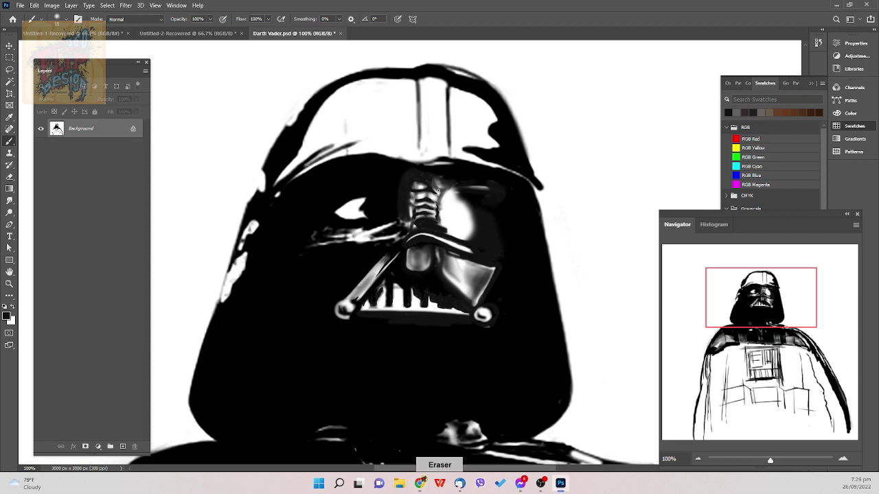
{"action": "key", "text": "b"}
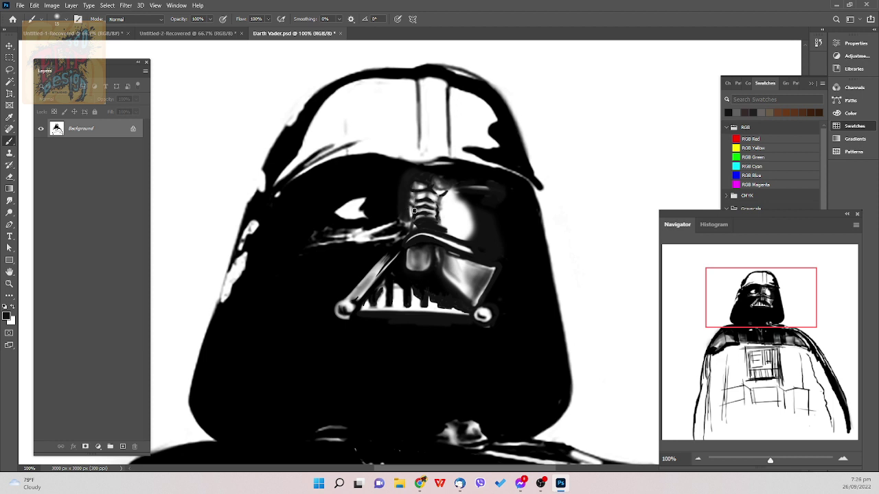
{"action": "right_click", "coordinate": [444, 170]}
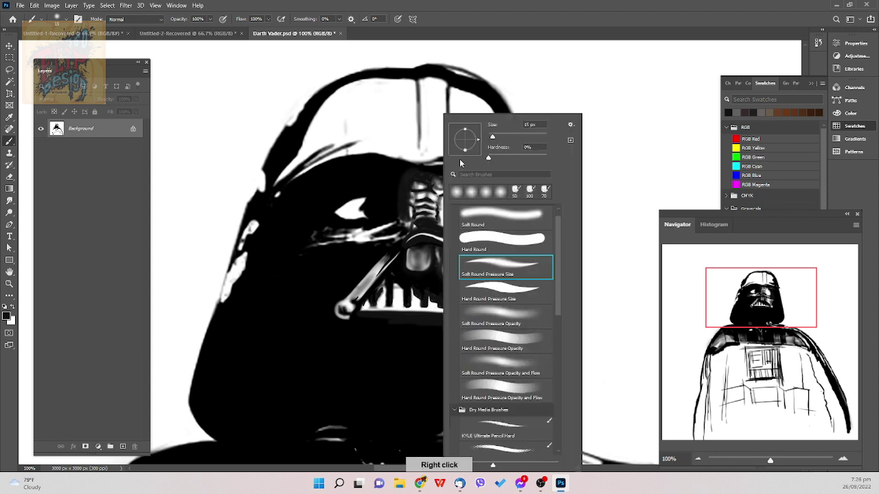
{"action": "double_click", "coordinate": [496, 294]}
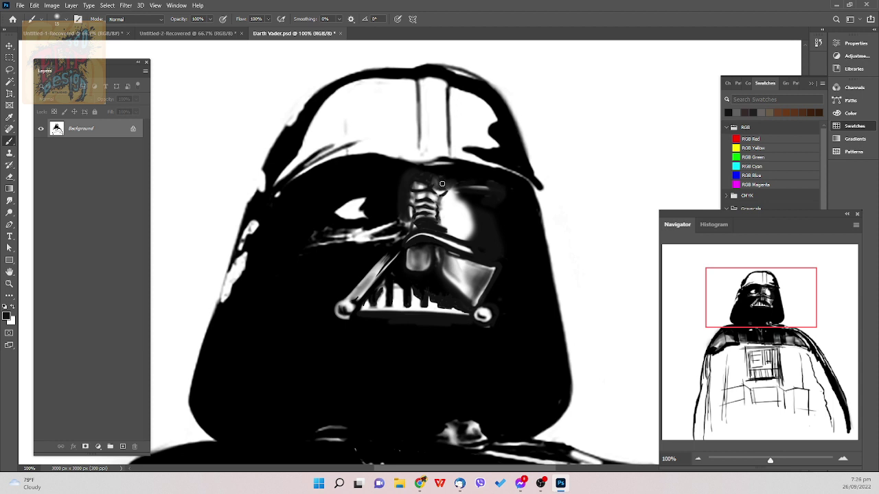
{"action": "key", "text": "e"}
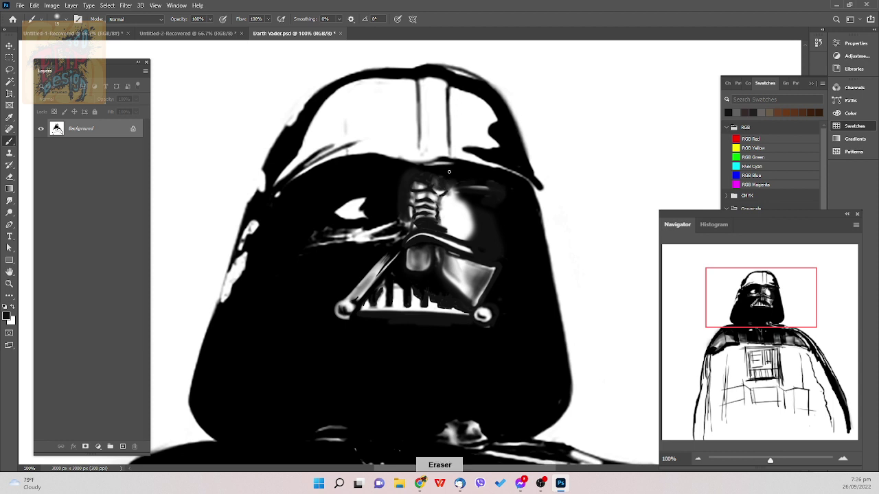
{"action": "key", "text": "bracketright"}
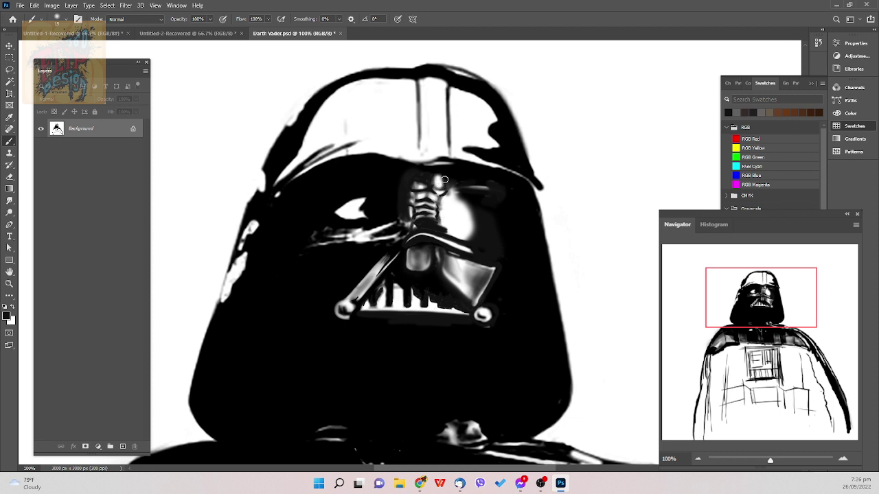
- Shade and narrow the highlight at the nose bridge's upper right corner, varying the brush size
{"action": "key", "text": "bracketleft"}
{"action": "key", "text": "bracketright"}
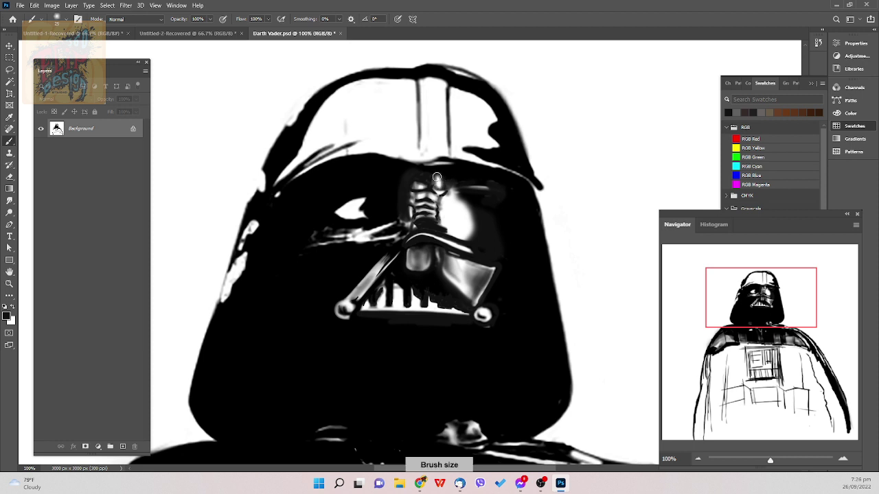
{"action": "key", "text": "bracketleft"}
{"action": "key", "text": "bracketleft"}
{"action": "key", "text": "bracketleft"}
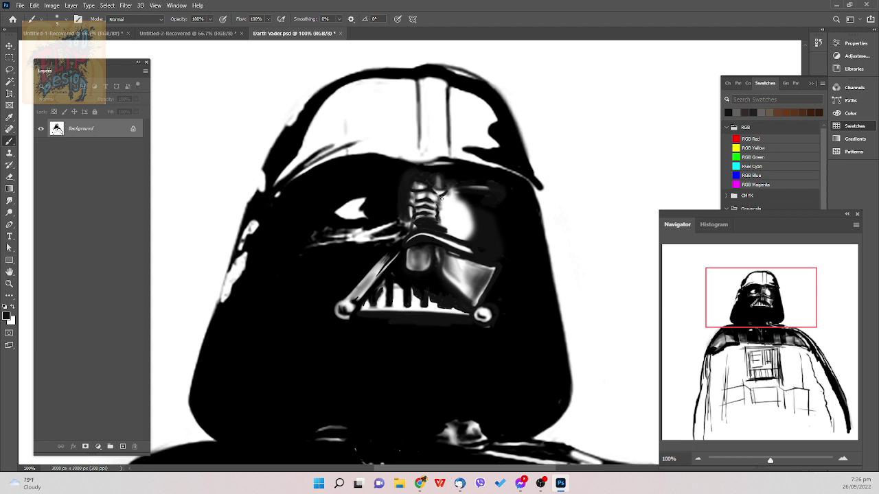
- Darken the nose bridge's right edge alongside the eye highlight with strokes of varied brush size
{"action": "key", "text": "bracketright"}
{"action": "key", "text": "bracketright"}
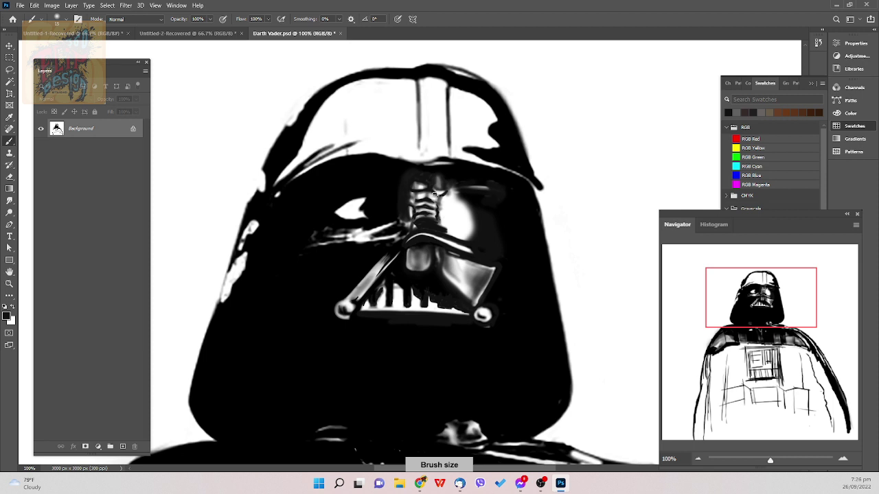
{"action": "key", "text": "bracketright"}
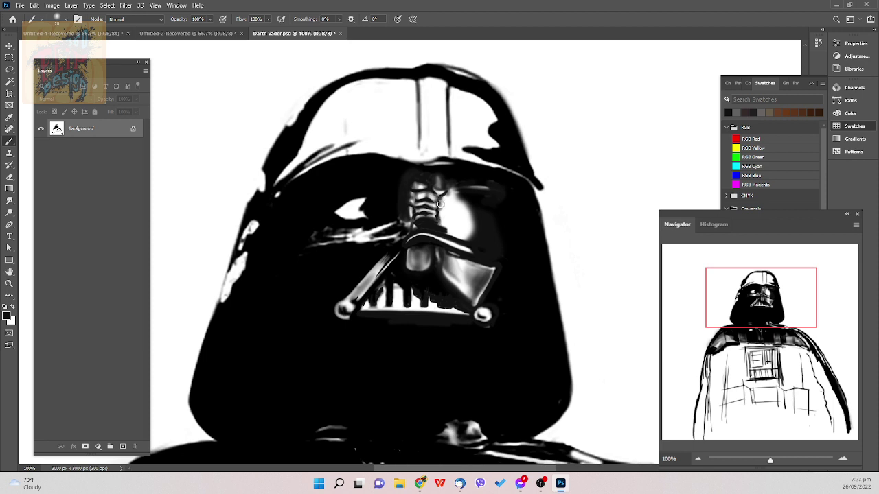
{"action": "key", "text": "bracketleft"}
{"action": "key", "text": "bracketleft"}
{"action": "left_click_drag", "start_coordinate": [436, 197], "coordinate": [440, 208]}
{"action": "key", "text": "bracketright"}
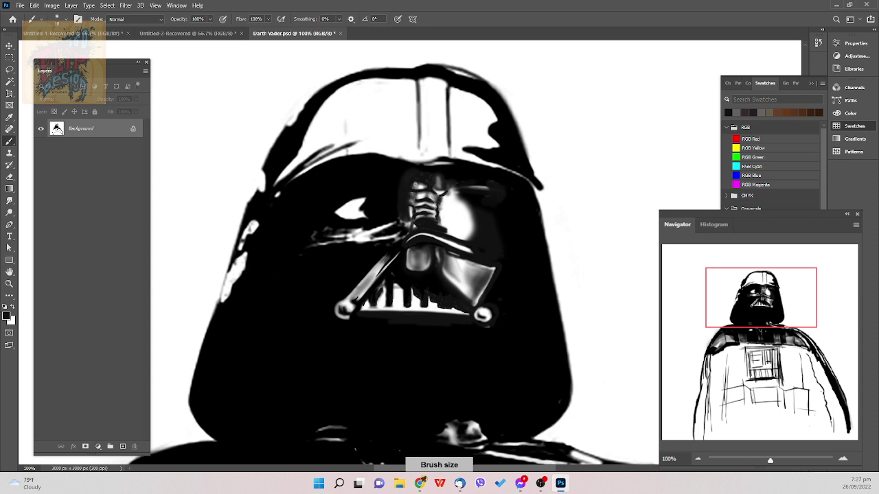
- Shade the nose bridge's left edge and ridges with varied brush sizes, ending at 10 px
{"action": "key", "text": "bracketright"}
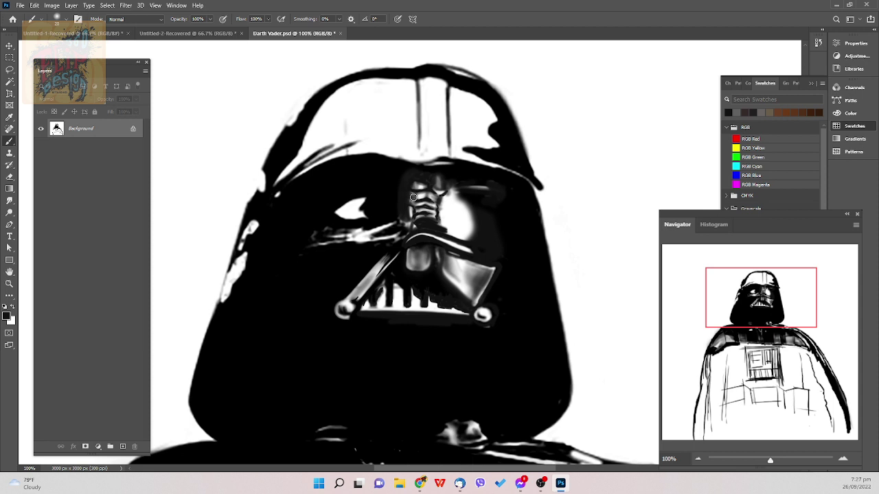
{"action": "key", "text": "bracketleft"}
{"action": "key", "text": "bracketleft"}
{"action": "key", "text": "bracketright"}
{"action": "key", "text": "bracketright"}
{"action": "key", "text": "bracketleft"}
{"action": "key", "text": "bracketleft"}
- Erase a curved highlight along the brow above the right-hand eye with a small eraser
{"action": "key", "text": "e"}
{"action": "key", "text": "bracketleft"}
{"action": "left_click_drag", "start_coordinate": [460, 183], "coordinate": [505, 189]}
- Thin the curved highlight above the right-hand eye with the Soft Round Pressure Size brush, enlarging it to 25 px
{"action": "right_click", "coordinate": [489, 187]}
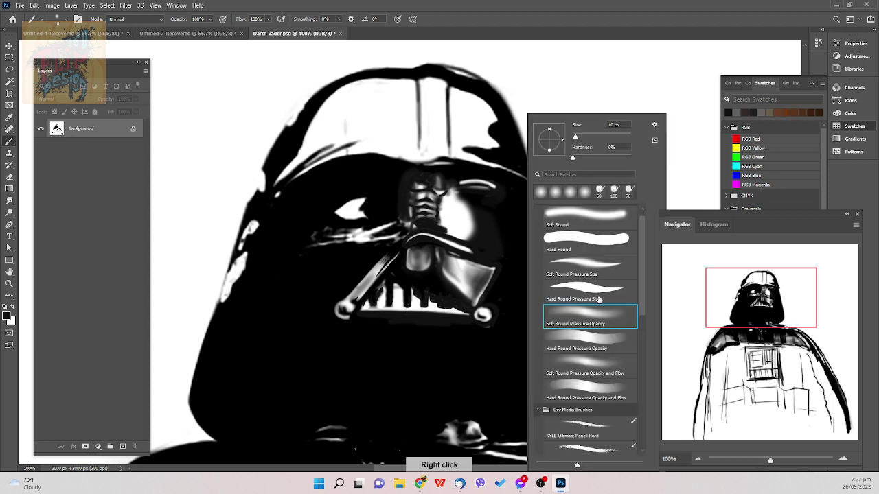
{"action": "left_click", "coordinate": [586, 271]}
{"action": "key", "text": "Return"}
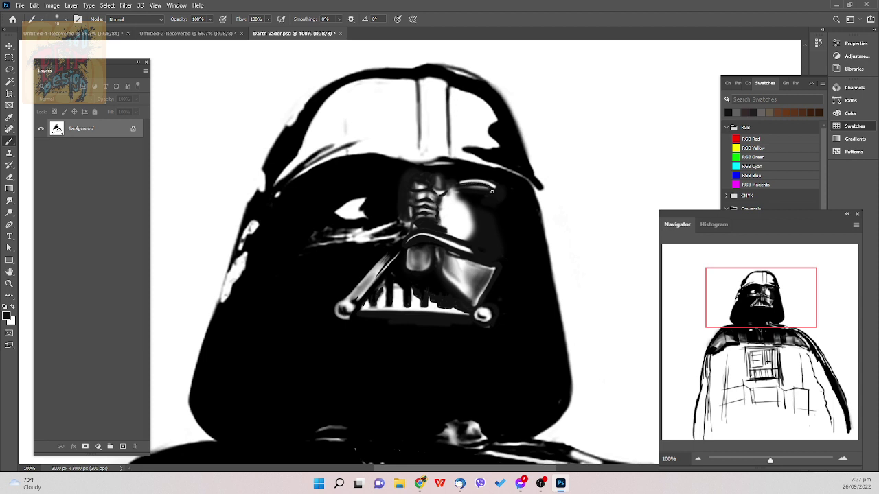
{"action": "key", "text": "bracketright"}
{"action": "key", "text": "bracketright"}
{"action": "key", "text": "bracketright"}
{"action": "mouse_move", "coordinate": [482, 191]}
{"action": "left_mouse_down"}
{"action": "mouse_move", "coordinate": [460, 187]}
{"action": "mouse_move", "coordinate": [490, 191]}
{"action": "left_mouse_up"}
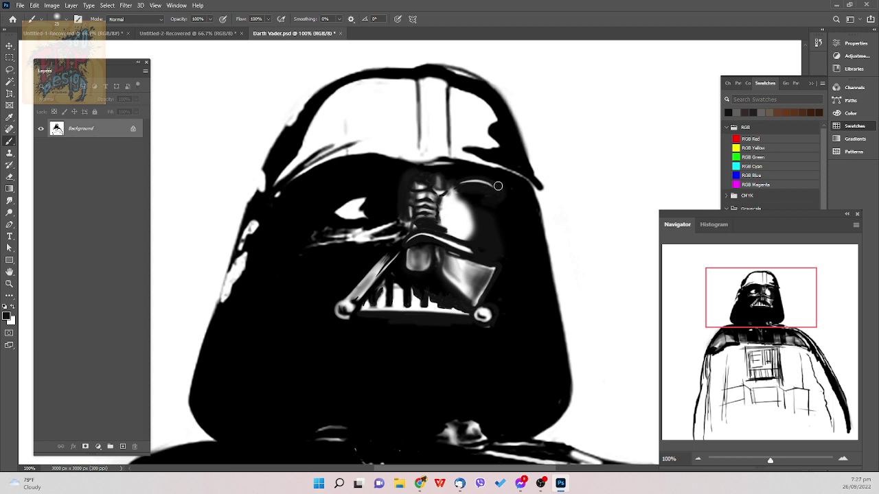
- Soften the brow highlight's outer end and shade the upper part of the right-hand eye's highlight with a soft brush
{"action": "right_click", "coordinate": [508, 235]}
{"action": "double_click", "coordinate": [567, 312]}
{"action": "mouse_move", "coordinate": [495, 186]}
{"action": "left_mouse_down"}
{"action": "mouse_move", "coordinate": [453, 186]}
{"action": "mouse_move", "coordinate": [493, 180]}
{"action": "mouse_move", "coordinate": [468, 210]}
{"action": "left_mouse_up"}
{"action": "key", "text": "bracketleft"}
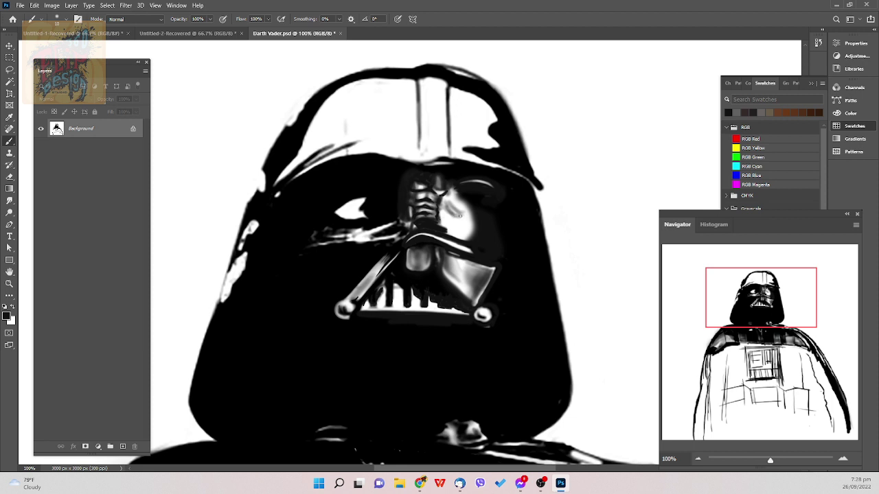
- Shade the middle, lower and outer parts of the right-hand eye's large highlight with varied brush sizes
{"action": "mouse_move", "coordinate": [452, 221]}
{"action": "left_mouse_down"}
{"action": "mouse_move", "coordinate": [459, 242]}
{"action": "mouse_move", "coordinate": [460, 218]}
{"action": "left_mouse_up"}
{"action": "mouse_move", "coordinate": [462, 220]}
{"action": "left_mouse_down"}
{"action": "mouse_move", "coordinate": [473, 242]}
{"action": "mouse_move", "coordinate": [471, 215]}
{"action": "mouse_move", "coordinate": [471, 223]}
{"action": "mouse_move", "coordinate": [455, 199]}
{"action": "mouse_move", "coordinate": [467, 206]}
{"action": "mouse_move", "coordinate": [452, 200]}
{"action": "mouse_move", "coordinate": [463, 211]}
{"action": "mouse_move", "coordinate": [449, 239]}
{"action": "left_mouse_up"}
{"action": "key", "text": "bracketright"}
{"action": "key", "text": "bracketright"}
{"action": "key", "text": "bracketright"}
{"action": "key", "text": "bracketleft"}
{"action": "key", "text": "bracketleft"}
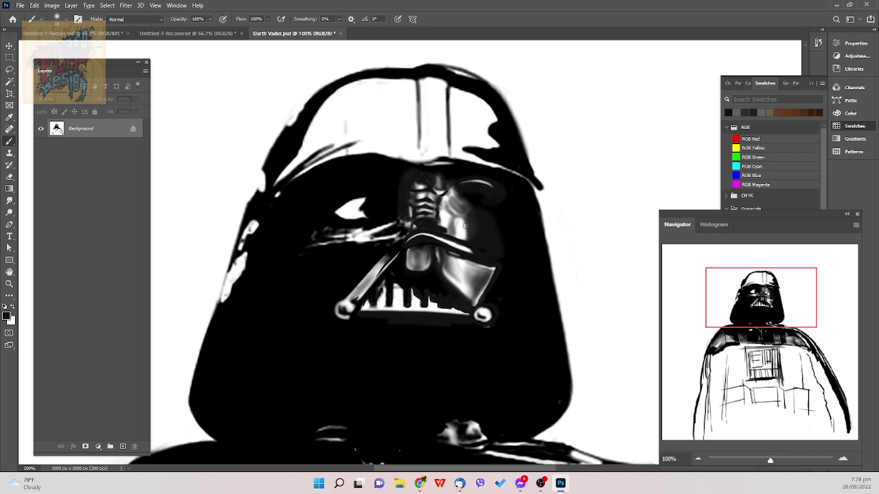
{"action": "key", "text": "bracketright"}
{"action": "key", "text": "bracketleft"}
- Darken the right-hand eye around its small lower highlight with the Soft Round Pressure Size brush, enlarging it from 10 to 30 px
{"action": "right_click", "coordinate": [466, 200]}
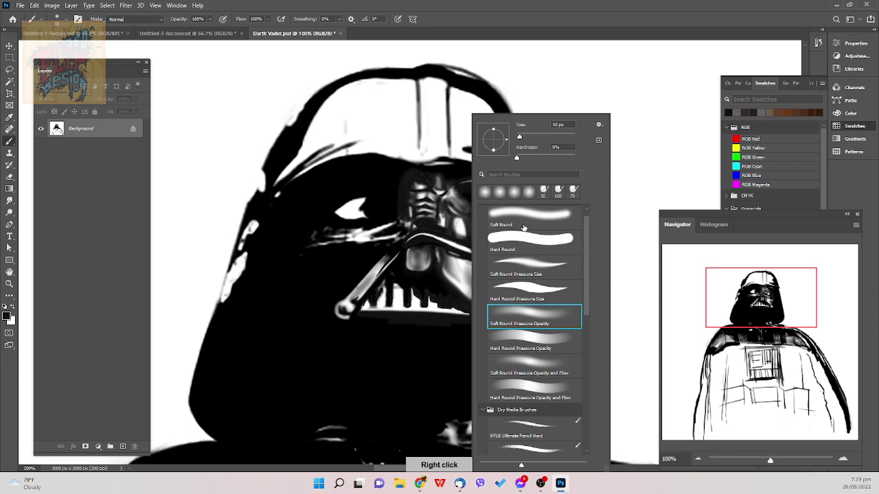
{"action": "left_click", "coordinate": [537, 272]}
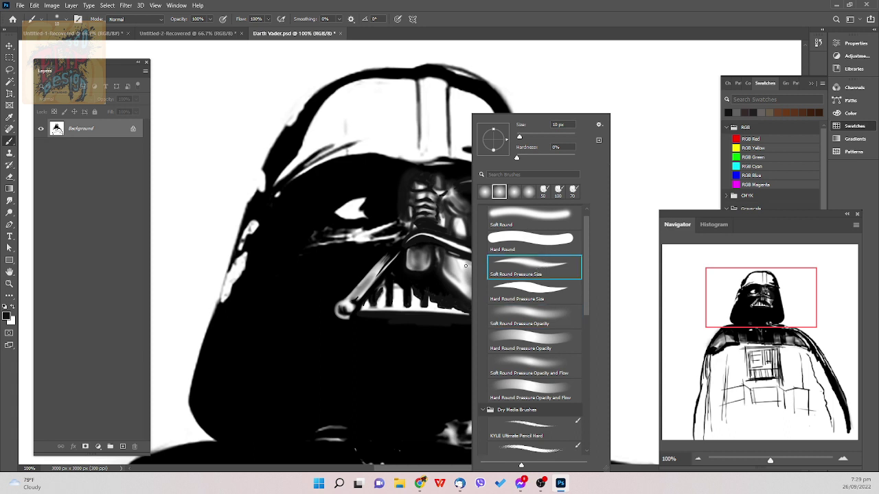
{"action": "left_click", "coordinate": [449, 234]}
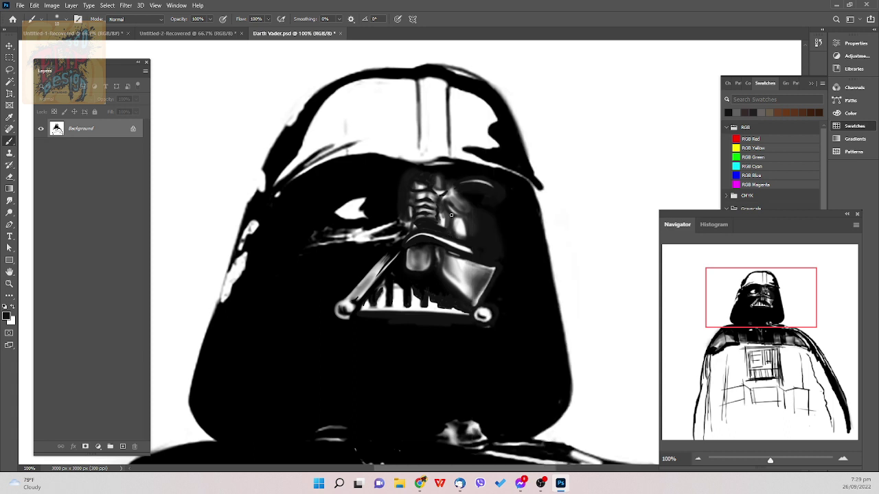
{"action": "key", "text": "bracketright"}
{"action": "key", "text": "bracketright"}
{"action": "key", "text": "bracketright"}
{"action": "left_click_drag", "start_coordinate": [442, 206], "coordinate": [447, 197]}
{"action": "key", "text": "bracketright"}
{"action": "key", "text": "bracketright"}
{"action": "mouse_move", "coordinate": [465, 201]}
{"action": "left_mouse_down"}
{"action": "mouse_move", "coordinate": [456, 197]}
{"action": "mouse_move", "coordinate": [474, 209]}
{"action": "mouse_move", "coordinate": [455, 190]}
{"action": "mouse_move", "coordinate": [474, 222]}
{"action": "mouse_move", "coordinate": [462, 194]}
{"action": "left_mouse_up"}
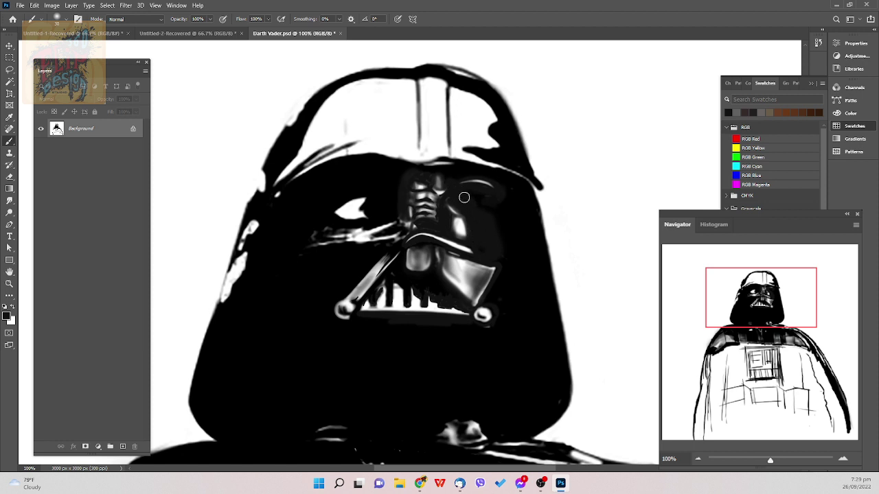
{"action": "mouse_move", "coordinate": [464, 198]}
{"action": "left_mouse_down"}
{"action": "mouse_move", "coordinate": [446, 226]}
{"action": "mouse_move", "coordinate": [442, 213]}
{"action": "mouse_move", "coordinate": [438, 231]}
{"action": "mouse_move", "coordinate": [424, 228]}
{"action": "mouse_move", "coordinate": [450, 230]}
{"action": "left_mouse_up"}
- Blend the shadow around the right-hand eye's small highlight with the 30 px Soft Round Pressure Opacity brush
{"action": "right_click", "coordinate": [480, 226]}
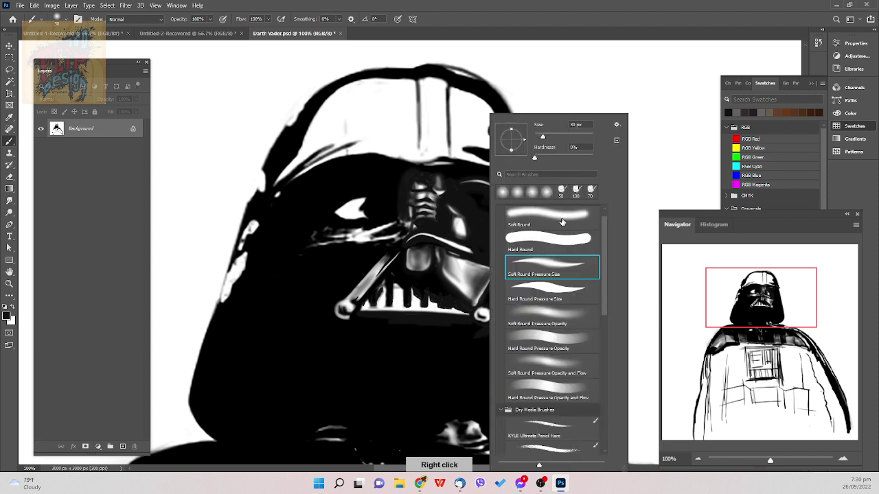
{"action": "left_click", "coordinate": [557, 295]}
{"action": "double_click", "coordinate": [568, 317]}
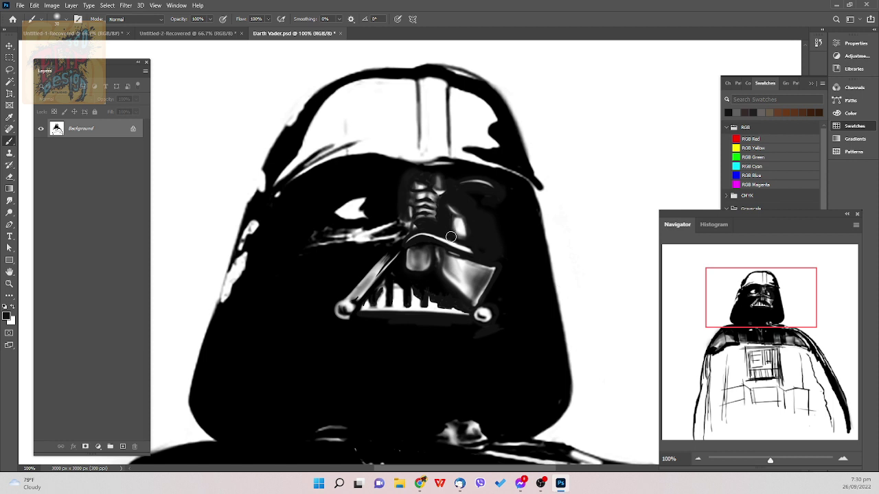
- Touch up the small eye highlight and widen the right end of the curved highlight above the mouth with the Eraser
{"action": "right_click", "coordinate": [496, 231]}
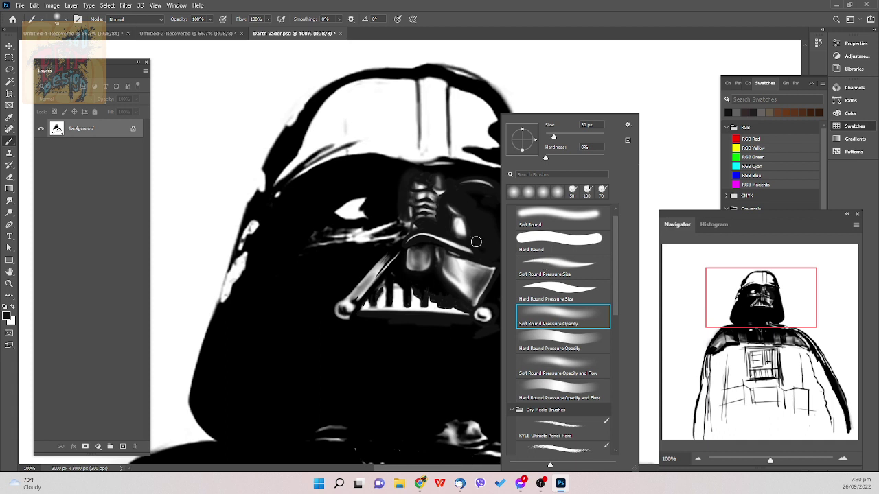
{"action": "key", "text": "e"}
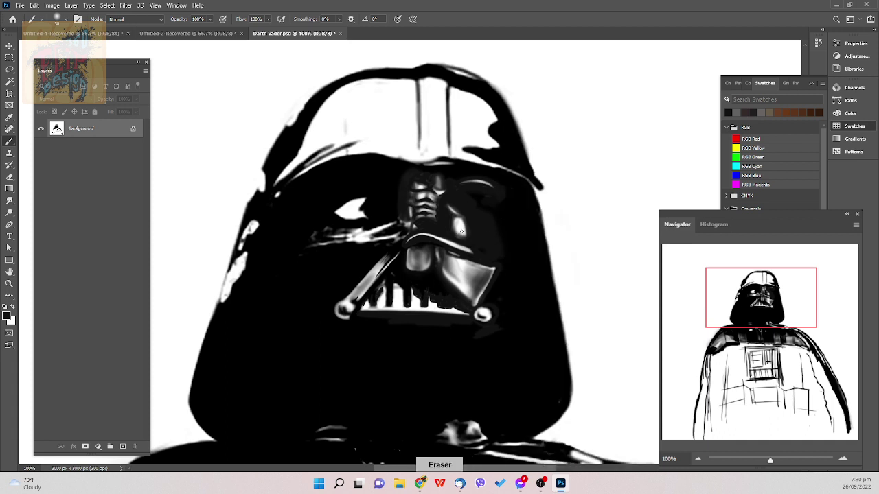
{"action": "key", "text": "]"}
{"action": "key", "text": "]"}
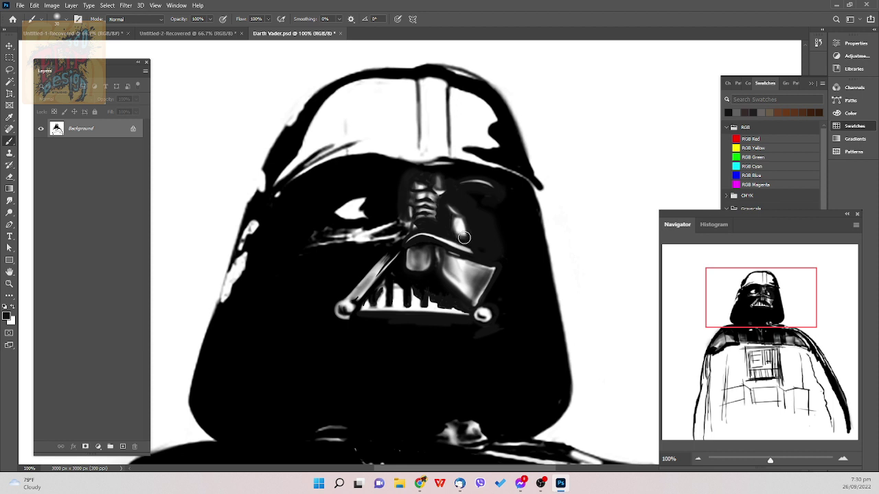
{"action": "key", "text": "bracketleft"}
{"action": "key", "text": "bracketleft"}
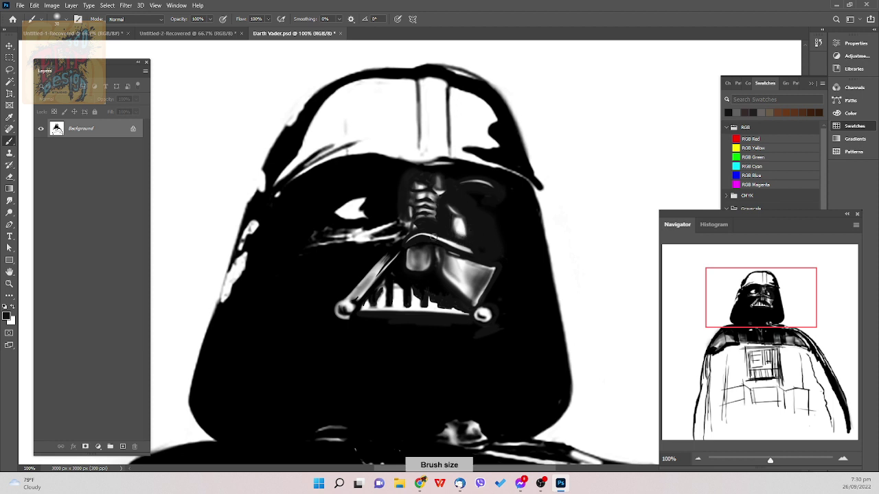
{"action": "key", "text": "bracketleft"}
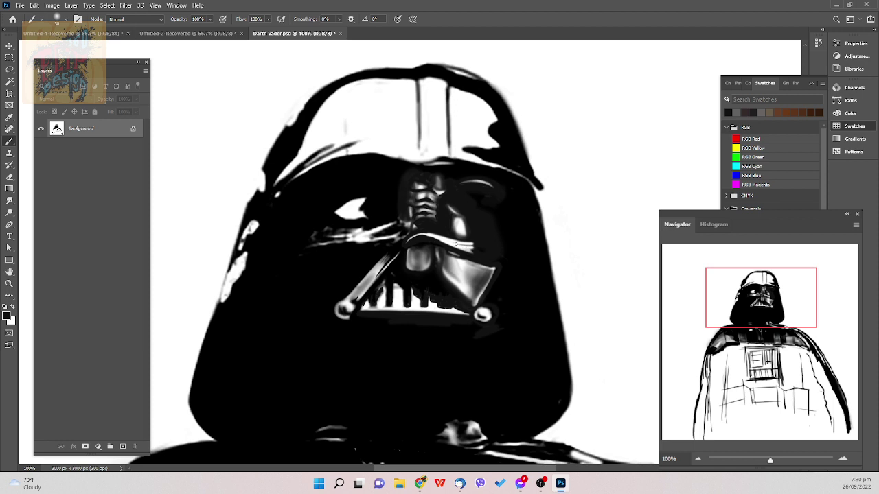
- Shade the lower edge of the right half of the curved highlight above the mouth, reducing the brush to 10 px
{"action": "right_click", "coordinate": [472, 252]}
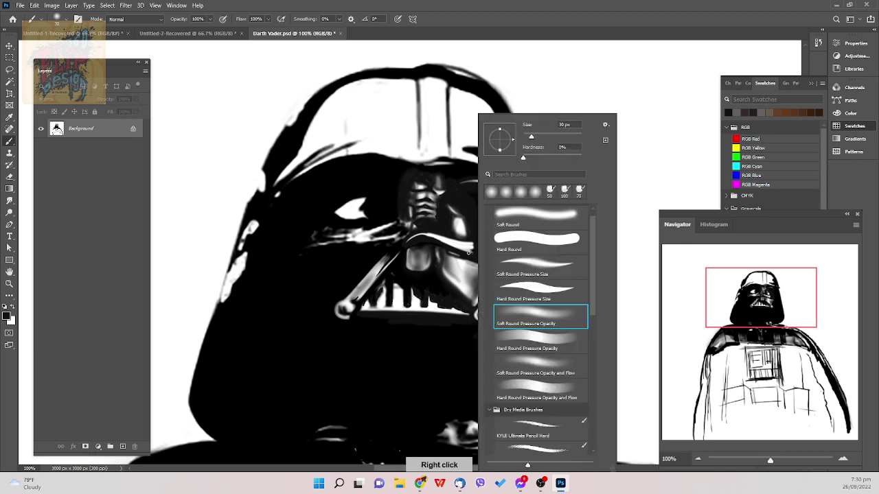
{"action": "left_click", "coordinate": [469, 252]}
{"action": "key", "text": "bracketleft"}
{"action": "key", "text": "bracketleft"}
{"action": "key", "text": "bracketleft"}
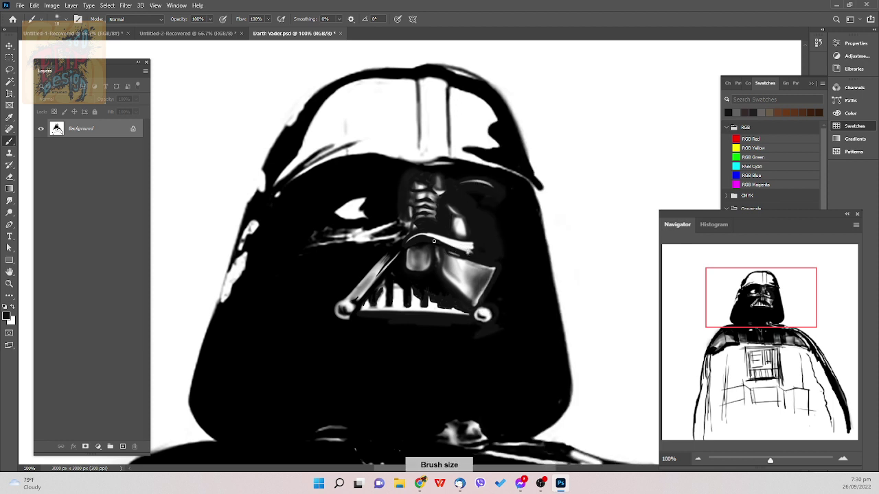
{"action": "left_click_drag", "start_coordinate": [455, 248], "coordinate": [476, 252]}
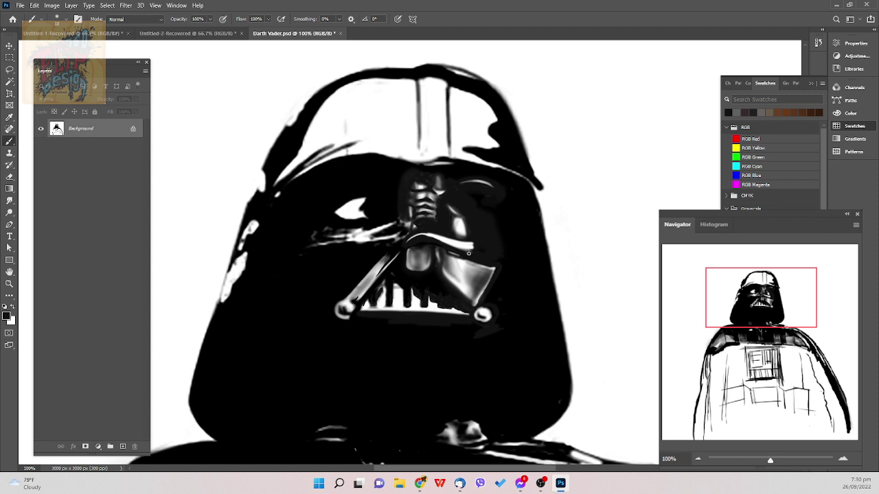
- Trim the curved highlight above the mouth toward its right end with the Soft Round Pressure Size brush, enlarging it to 15 px
{"action": "right_click", "coordinate": [472, 249]}
{"action": "left_click", "coordinate": [557, 267]}
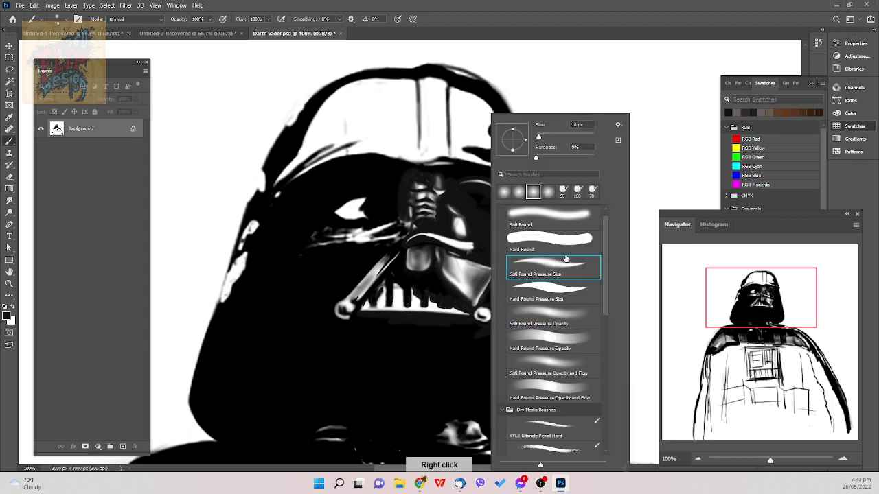
{"action": "left_click", "coordinate": [445, 247]}
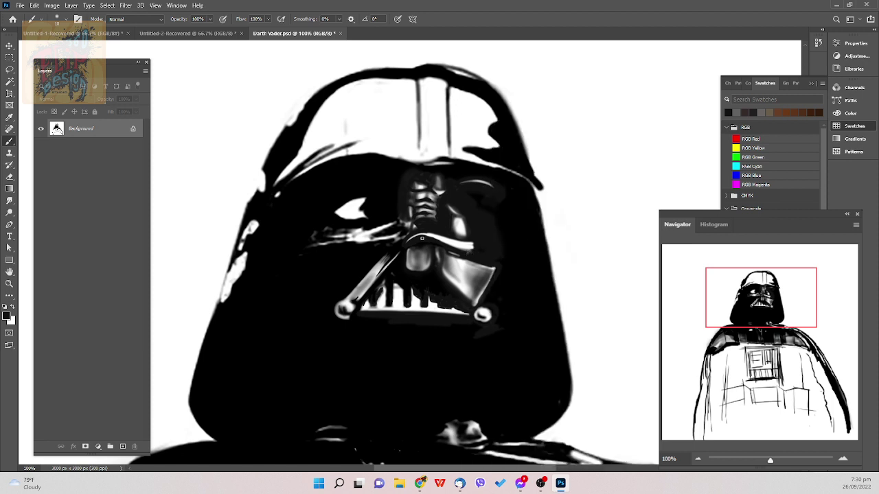
{"action": "key", "text": "bracketright"}
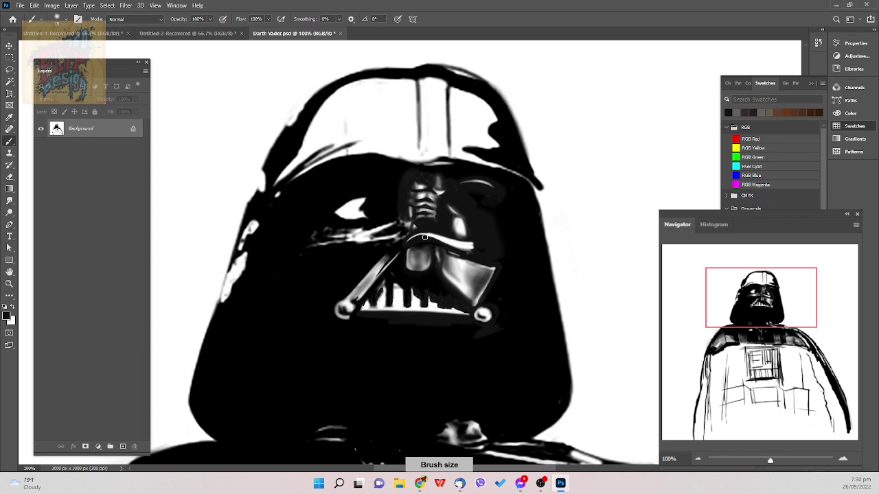
{"action": "left_click_drag", "start_coordinate": [444, 244], "coordinate": [473, 255]}
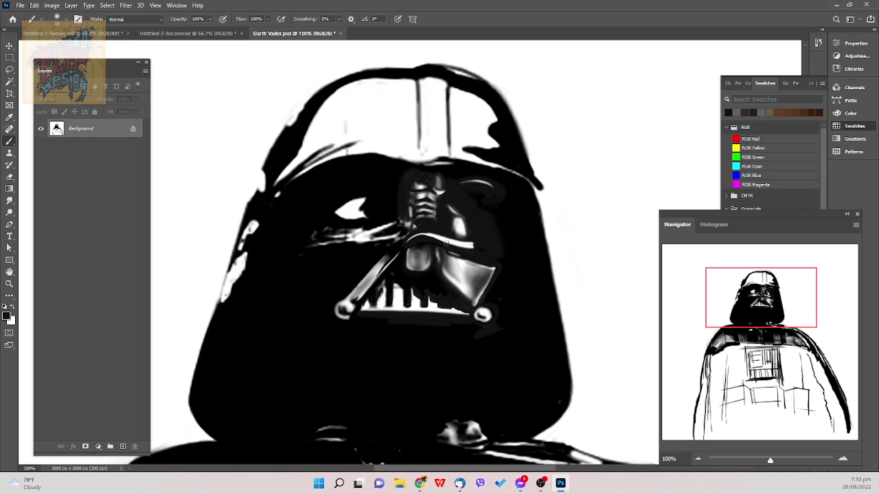
- Soften the right tip of the curved highlight with the Soft Round Pressure Opacity brush at 25 px, and switch back to Soft Round Pressure Size
{"action": "right_click", "coordinate": [488, 234]}
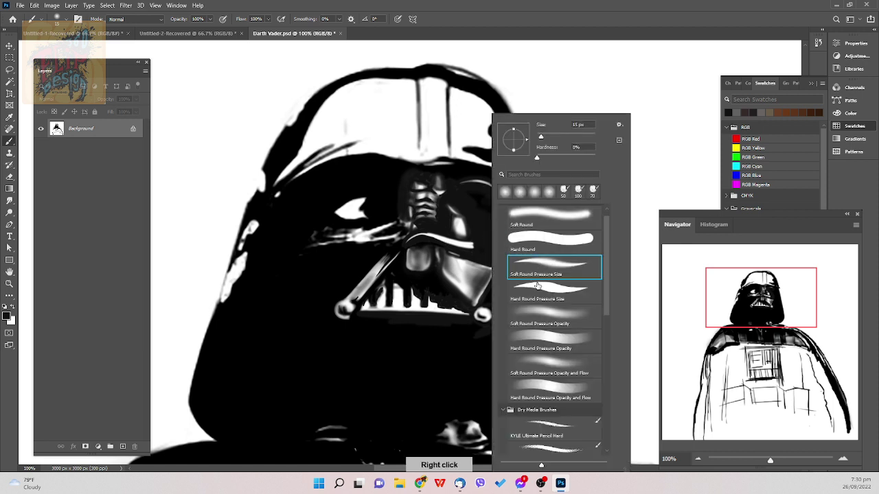
{"action": "left_click", "coordinate": [479, 241]}
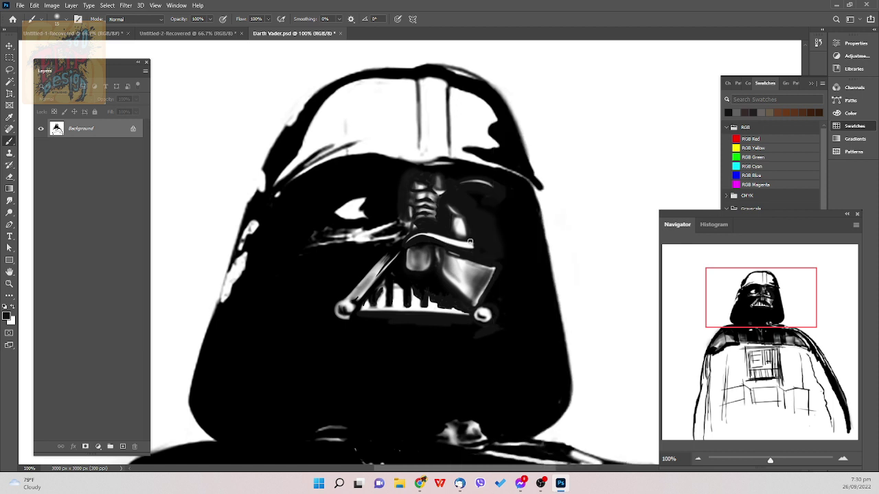
{"action": "key", "text": "]"}
{"action": "key", "text": "]"}
{"action": "key", "text": "]"}
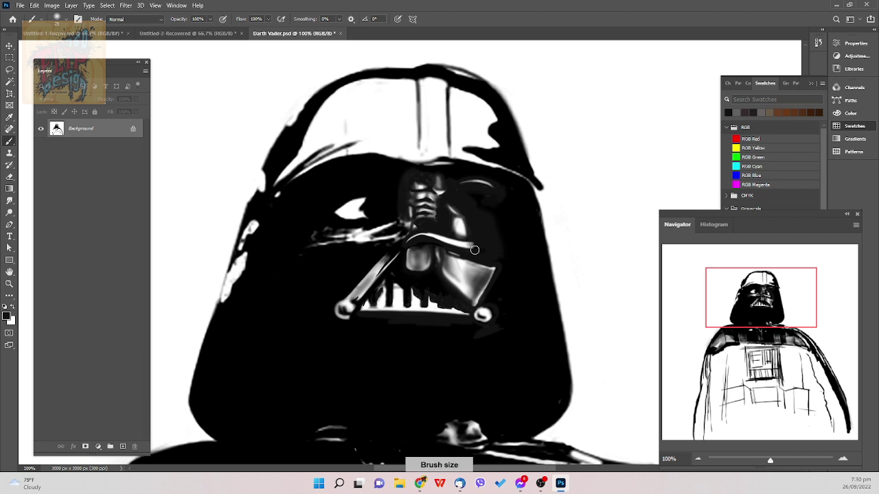
{"action": "right_click", "coordinate": [478, 241]}
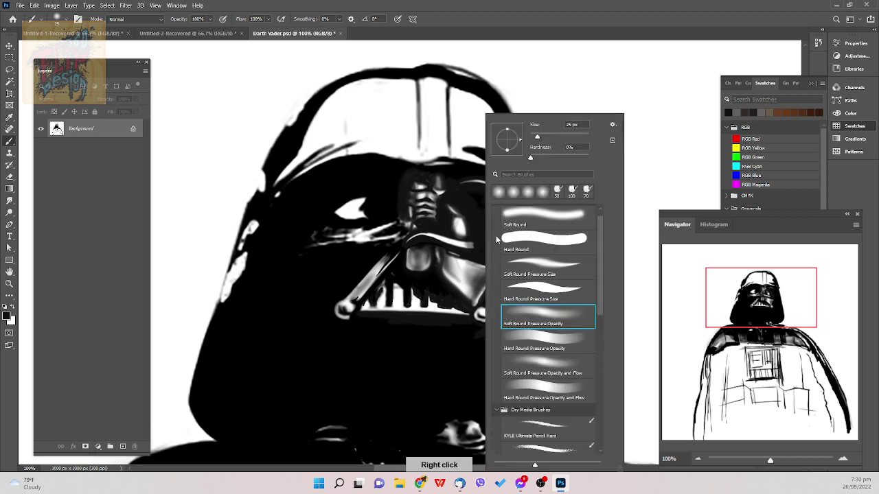
{"action": "double_click", "coordinate": [548, 268]}
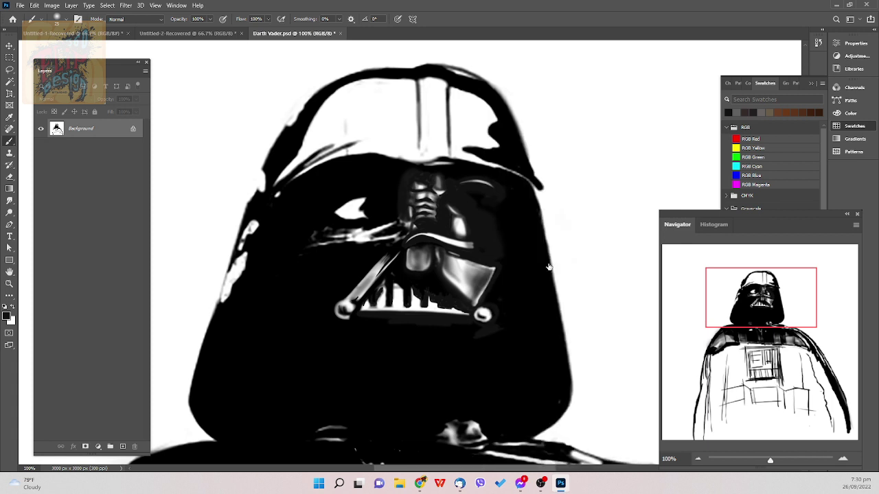
- Shade the right half of the curved highlight above the mouth into gray with varied brush sizes
{"action": "right_click", "coordinate": [480, 240]}
{"action": "left_click", "coordinate": [478, 254]}
{"action": "key", "text": "bracketleft"}
{"action": "key", "text": "bracketleft"}
{"action": "key", "text": "bracketleft"}
{"action": "key", "text": "bracketleft"}
{"action": "key", "text": "bracketleft"}
{"action": "key", "text": "bracketright"}
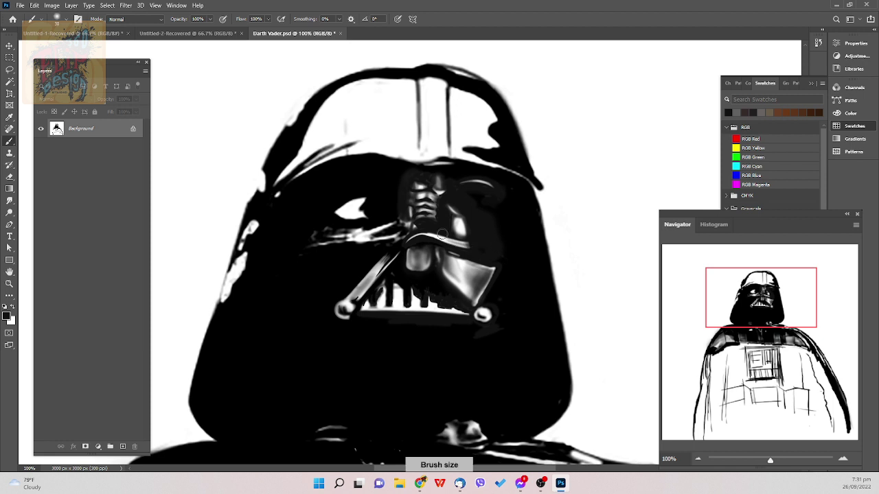
- Fade the middle and left parts of the curved highlight above the mouth, varying the brush size
{"action": "key", "text": "bracketleft"}
{"action": "key", "text": "bracketleft"}
{"action": "key", "text": "bracketleft"}
{"action": "key", "text": "bracketright"}
{"action": "key", "text": "bracketright"}
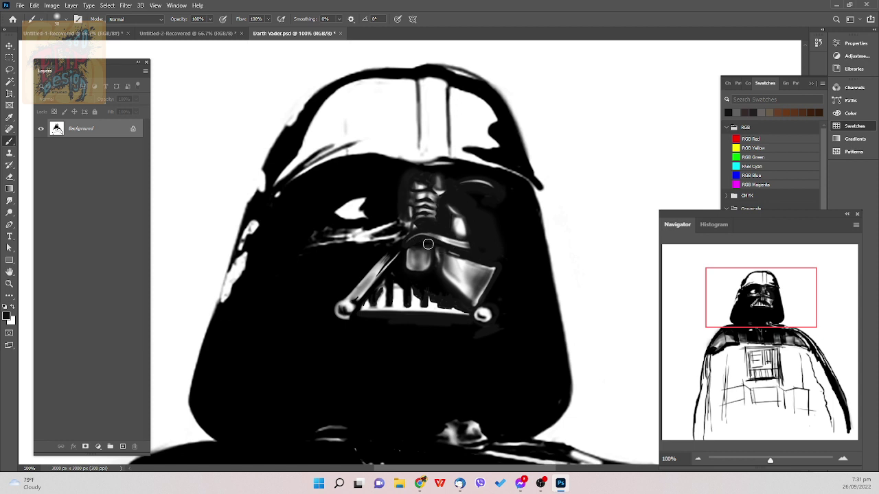
{"action": "key", "text": "bracketleft"}
- Clean up the curved highlight's lower edge and left end with the Soft Round Pressure Size brush, reducing it from 25 to 10 px
{"action": "right_click", "coordinate": [544, 261]}
{"action": "left_click", "coordinate": [593, 278]}
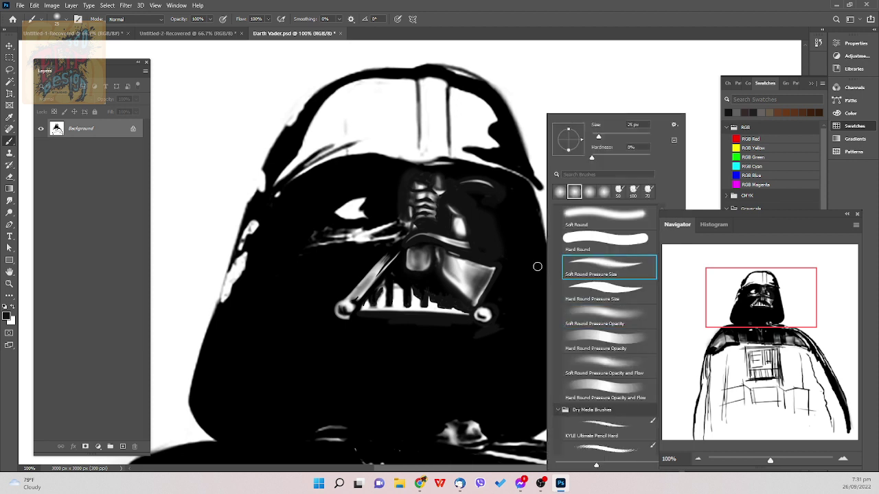
{"action": "left_click_drag", "start_coordinate": [466, 248], "coordinate": [413, 244]}
{"action": "key", "text": "bracketleft"}
{"action": "key", "text": "bracketleft"}
{"action": "key", "text": "bracketleft"}
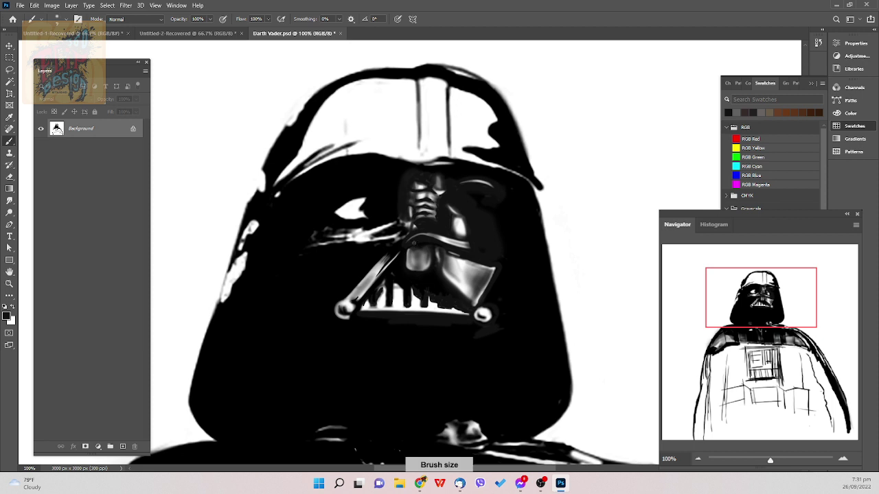
{"action": "key", "text": "bracketleft"}
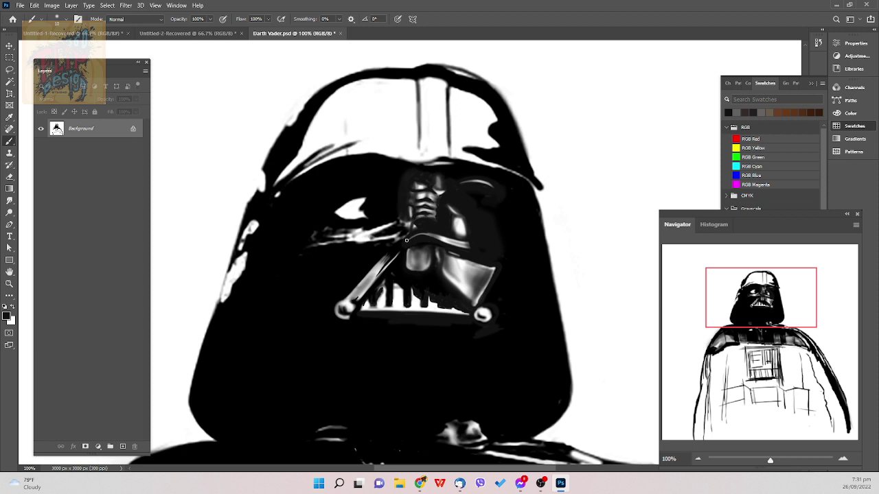
- Paint over the white highlight in the left-hand eye with the Soft Round Pressure Size brush enlarged to 35 px
{"action": "right_click", "coordinate": [445, 259]}
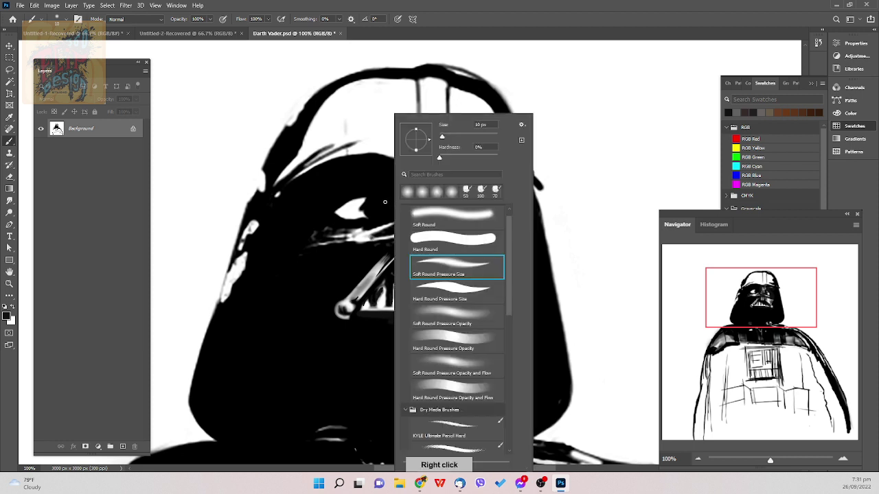
{"action": "key", "text": "]"}
{"action": "key", "text": "]"}
{"action": "key", "text": "]"}
{"action": "key", "text": "]"}
{"action": "key", "text": "]"}
{"action": "mouse_move", "coordinate": [364, 205]}
{"action": "left_mouse_down"}
{"action": "mouse_move", "coordinate": [340, 214]}
{"action": "mouse_move", "coordinate": [368, 208]}
{"action": "mouse_move", "coordinate": [360, 217]}
{"action": "mouse_move", "coordinate": [367, 204]}
{"action": "mouse_move", "coordinate": [336, 218]}
{"action": "mouse_move", "coordinate": [383, 205]}
{"action": "mouse_move", "coordinate": [381, 184]}
{"action": "left_mouse_up"}
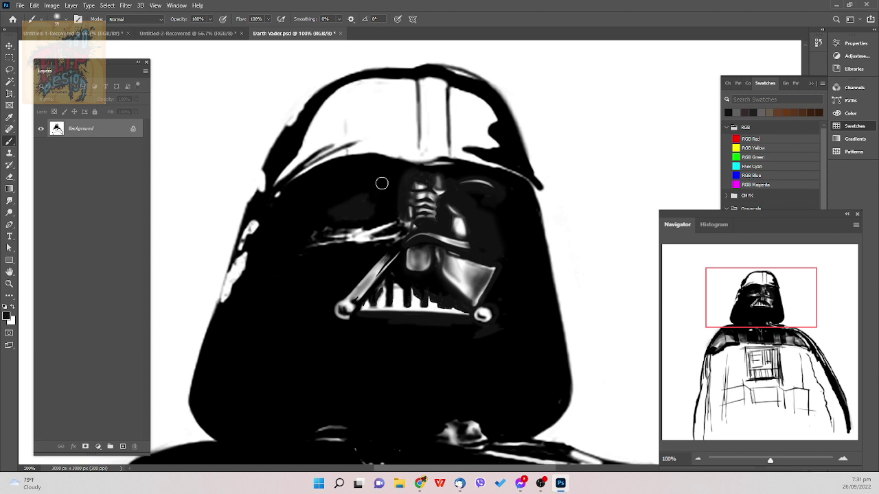
- Try to add a small oval highlight in the left-hand eye with the Eraser
{"action": "key", "text": "e"}
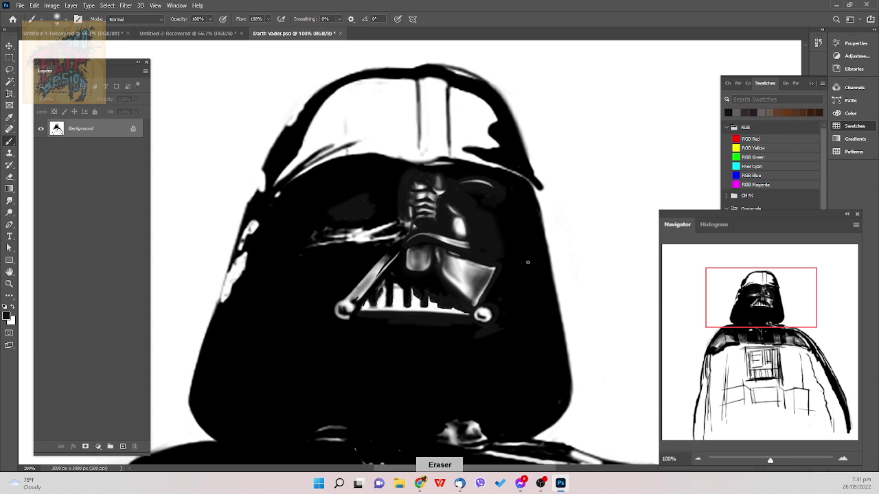
{"action": "key", "text": "bracketleft"}
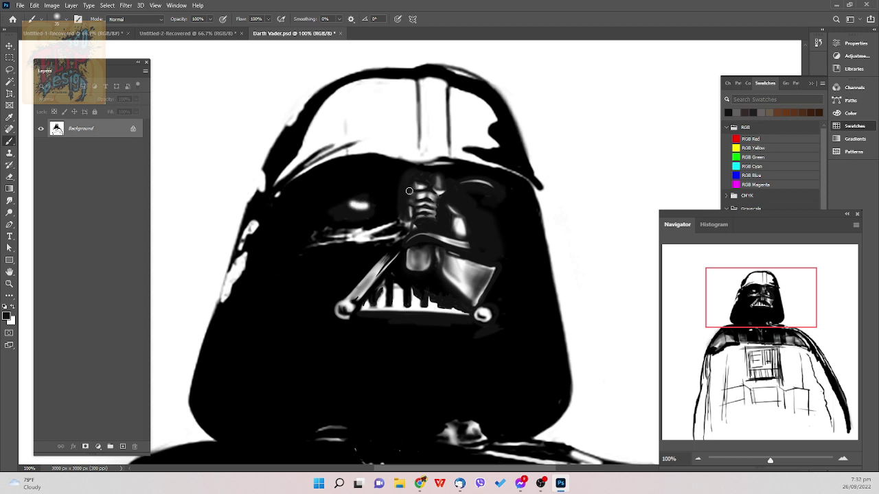
{"action": "right_click", "coordinate": [536, 231]}
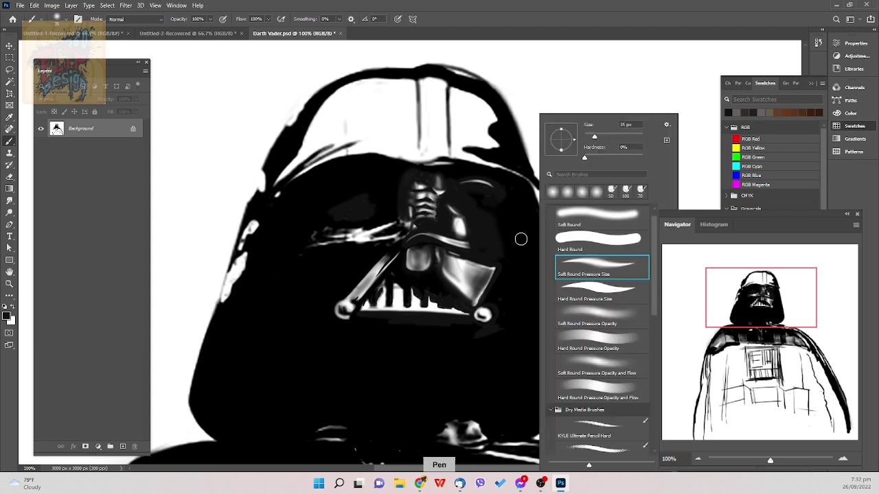
- Add a small highlight dot below the outer side of the right-hand eye with the Eraser, undoing the stray stroke
{"action": "key", "text": "e"}
{"action": "mouse_move", "coordinate": [374, 218]}
{"action": "left_mouse_down"}
{"action": "mouse_move", "coordinate": [350, 218]}
{"action": "mouse_move", "coordinate": [382, 212]}
{"action": "left_mouse_up"}
{"action": "key", "text": "ctrl+z"}
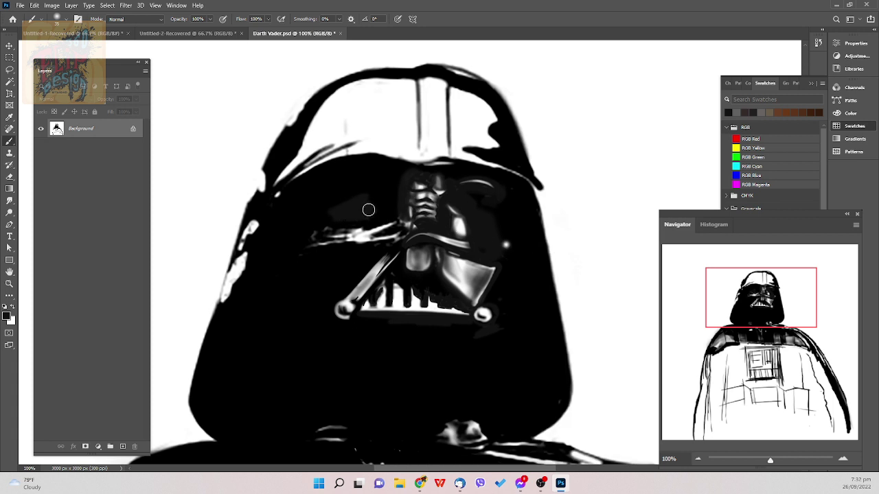
- Darken the left-hand eye area up to the nose bridge to black with the 35 px Soft Round Pressure Size brush
{"action": "right_click", "coordinate": [506, 265]}
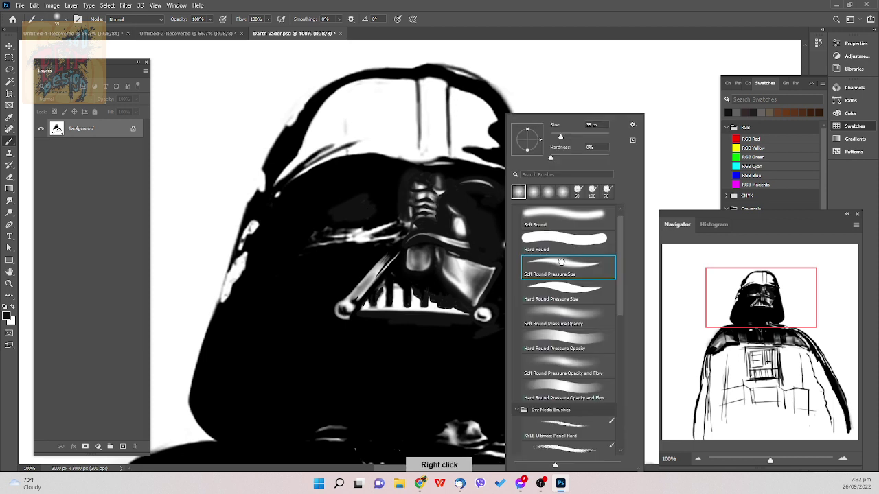
{"action": "left_click", "coordinate": [375, 211]}
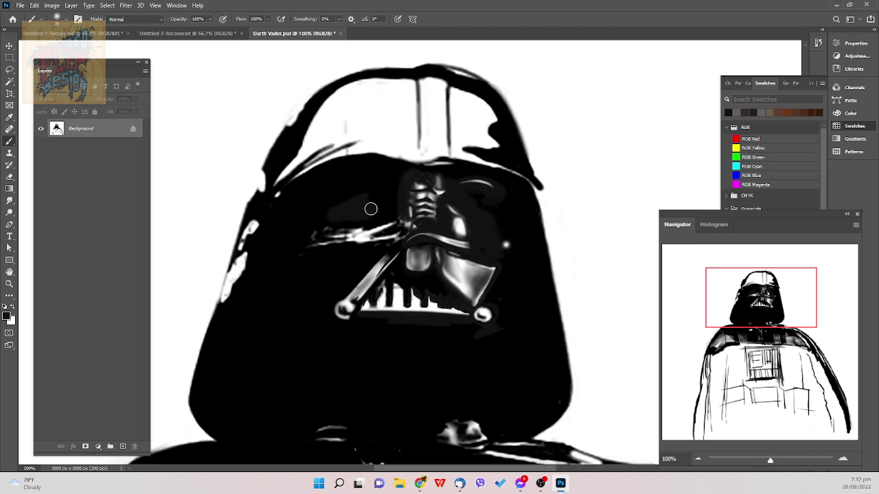
{"action": "mouse_move", "coordinate": [370, 206]}
{"action": "left_mouse_down"}
{"action": "mouse_move", "coordinate": [389, 199]}
{"action": "mouse_move", "coordinate": [378, 208]}
{"action": "mouse_move", "coordinate": [334, 202]}
{"action": "mouse_move", "coordinate": [414, 182]}
{"action": "left_mouse_up"}
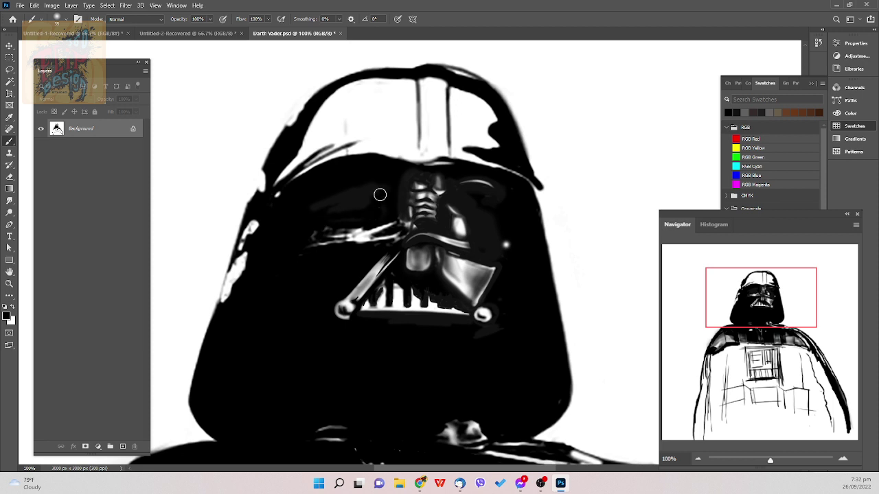
{"action": "mouse_move", "coordinate": [379, 192]}
{"action": "left_mouse_down"}
{"action": "mouse_move", "coordinate": [336, 211]}
{"action": "mouse_move", "coordinate": [358, 216]}
{"action": "mouse_move", "coordinate": [351, 218]}
{"action": "mouse_move", "coordinate": [388, 207]}
{"action": "mouse_move", "coordinate": [344, 198]}
{"action": "mouse_move", "coordinate": [352, 193]}
{"action": "mouse_move", "coordinate": [334, 200]}
{"action": "mouse_move", "coordinate": [416, 180]}
{"action": "mouse_move", "coordinate": [409, 175]}
{"action": "mouse_move", "coordinate": [399, 207]}
{"action": "left_mouse_up"}
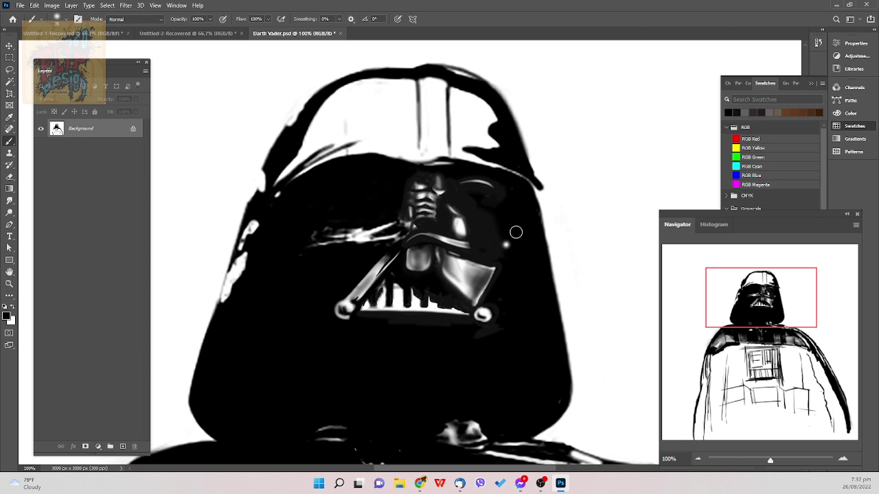
- Blacken the gray area around the right-hand eye and deepen the shadow along the curved highlight with a smaller brush
{"action": "left_click_drag", "start_coordinate": [501, 261], "coordinate": [487, 245]}
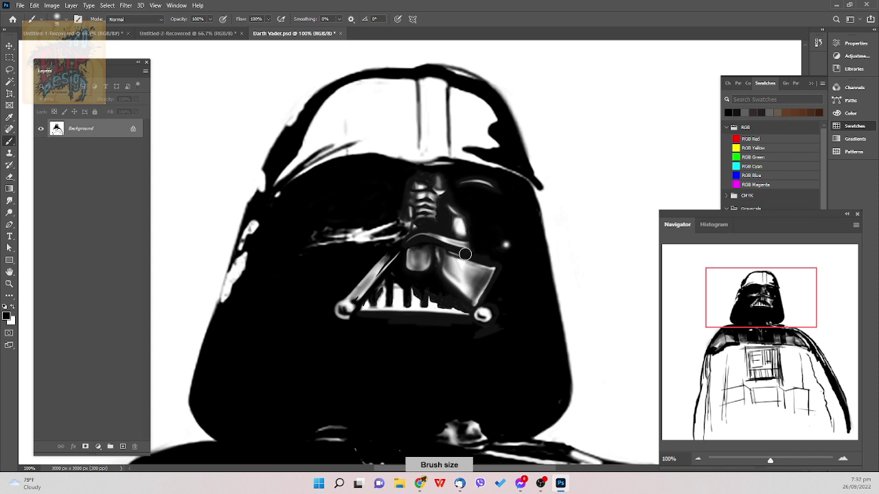
{"action": "key", "text": "bracketleft"}
{"action": "key", "text": "bracketleft"}
{"action": "mouse_move", "coordinate": [417, 239]}
{"action": "left_mouse_down"}
{"action": "mouse_move", "coordinate": [528, 259]}
{"action": "mouse_move", "coordinate": [478, 258]}
{"action": "mouse_move", "coordinate": [504, 264]}
{"action": "left_mouse_up"}
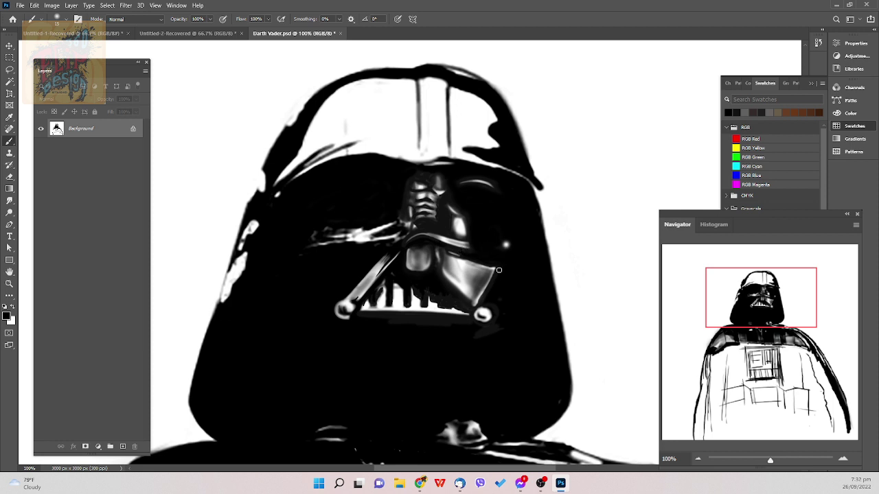
- Blacken the gray patches beside and below the mouth grille with a larger brush, and save the drawing
{"action": "key", "text": "bracketright"}
{"action": "key", "text": "bracketright"}
{"action": "key", "text": "bracketright"}
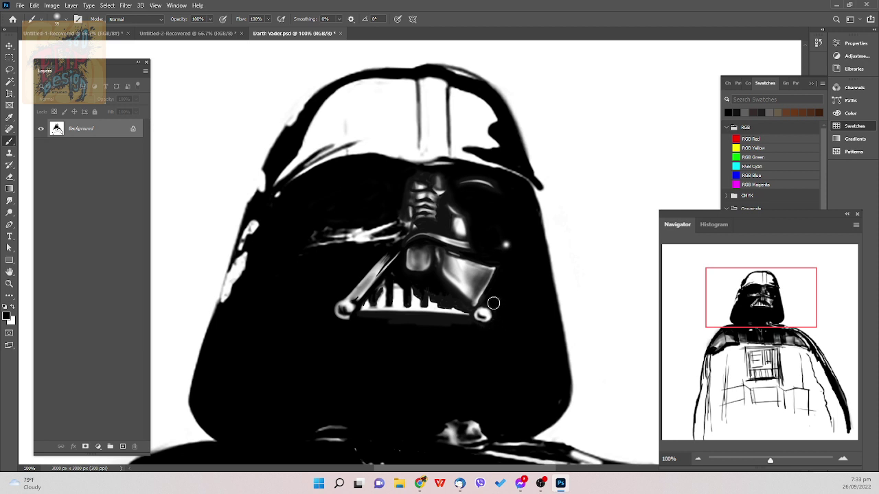
{"action": "mouse_move", "coordinate": [471, 331]}
{"action": "left_mouse_down"}
{"action": "mouse_move", "coordinate": [372, 331]}
{"action": "mouse_move", "coordinate": [451, 330]}
{"action": "mouse_move", "coordinate": [362, 318]}
{"action": "mouse_move", "coordinate": [471, 326]}
{"action": "mouse_move", "coordinate": [513, 283]}
{"action": "left_mouse_up"}
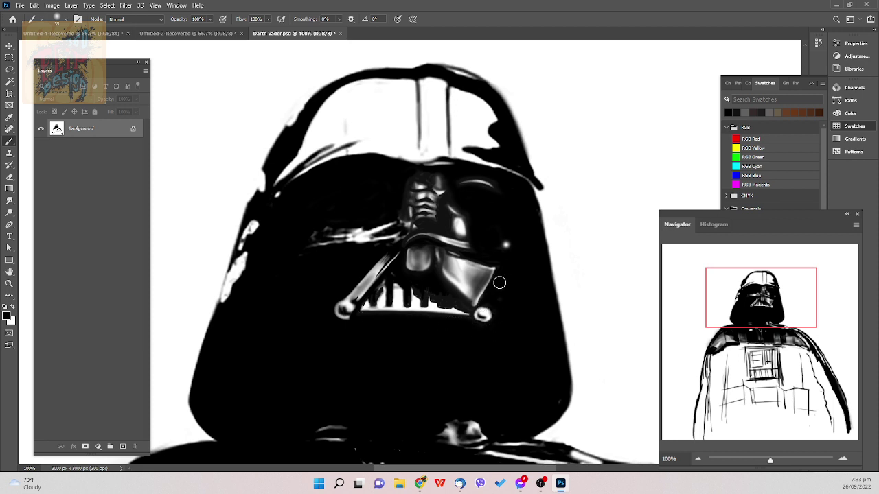
{"action": "key", "text": "bracketright"}
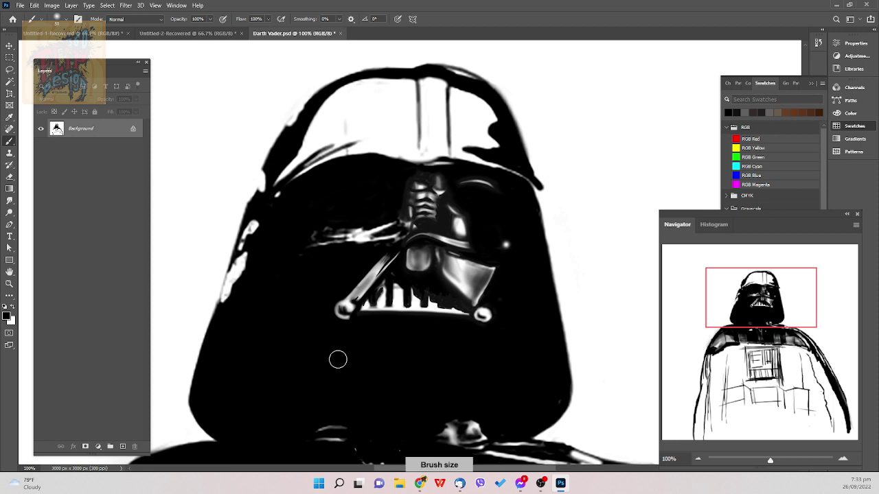
{"action": "key", "text": "space"}
{"action": "mouse_move", "coordinate": [524, 324]}
{"action": "left_mouse_down"}
{"action": "mouse_move", "coordinate": [529, 258]}
{"action": "mouse_move", "coordinate": [590, 405]}
{"action": "mouse_move", "coordinate": [588, 382]}
{"action": "left_mouse_up"}
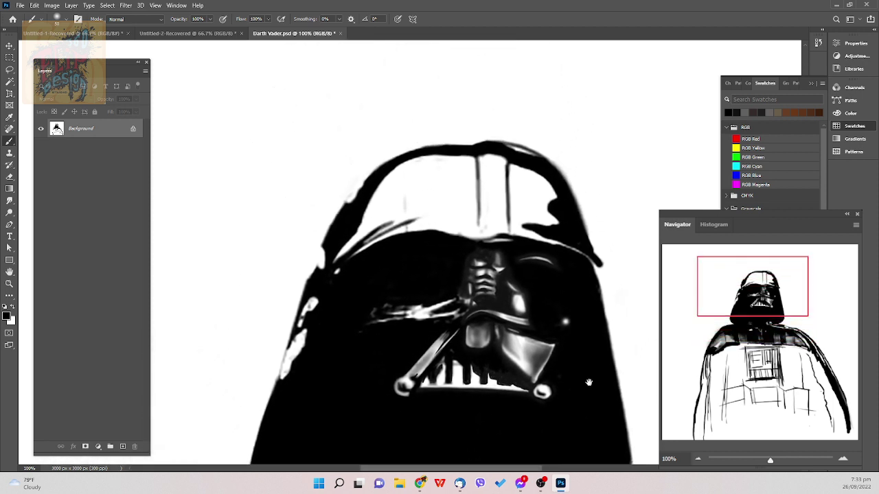
{"action": "key", "text": "ctrl+s"}
- Carve a new white highlight into the left-hand eye with the Eraser, undoing the unwanted strokes
{"action": "left_click", "coordinate": [503, 273]}
{"action": "key", "text": "e"}
{"action": "key", "text": "ctrl+z"}
{"action": "left_click_drag", "start_coordinate": [409, 282], "coordinate": [422, 273]}
{"action": "key", "text": "bracketright"}
{"action": "left_click_drag", "start_coordinate": [403, 283], "coordinate": [414, 287]}
{"action": "key", "text": "ctrl+z"}
- Shade the left-hand eye's white highlight into a softer crescent with the Soft Round Pressure Opacity brush at varying sizes
{"action": "right_click", "coordinate": [574, 291]}
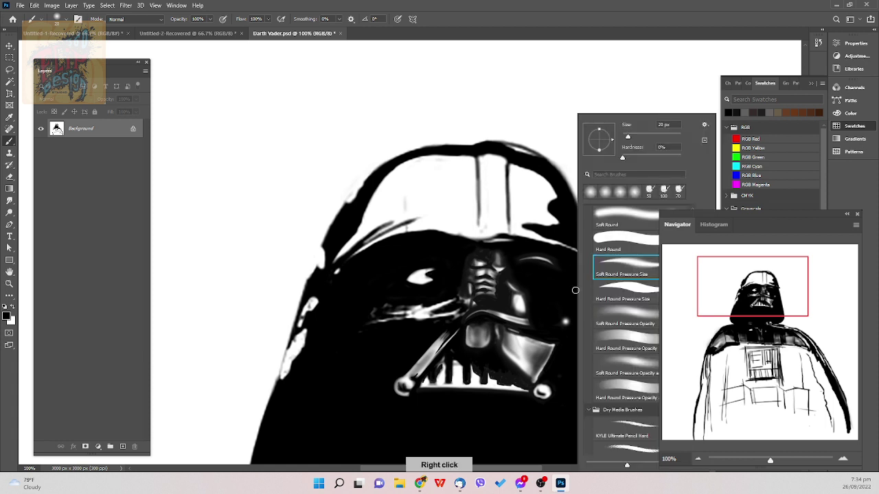
{"action": "double_click", "coordinate": [647, 321]}
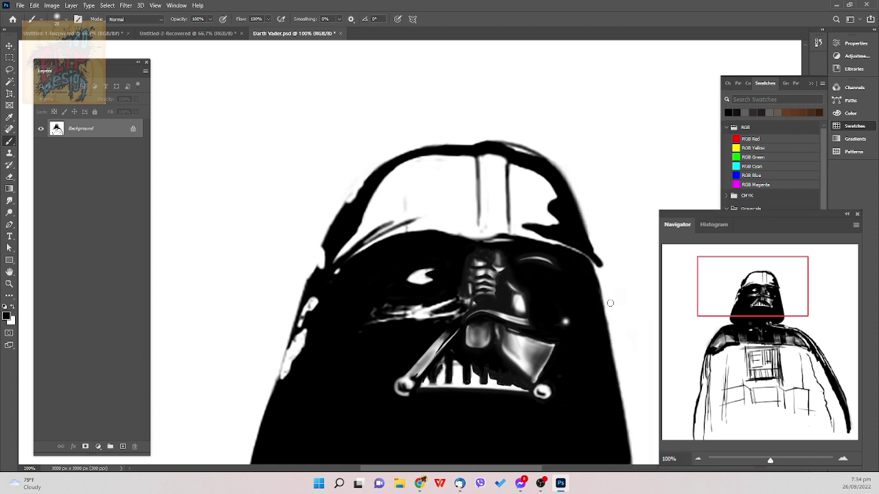
{"action": "key", "text": "bracketright"}
{"action": "key", "text": "bracketright"}
{"action": "key", "text": "bracketright"}
{"action": "key", "text": "bracketright"}
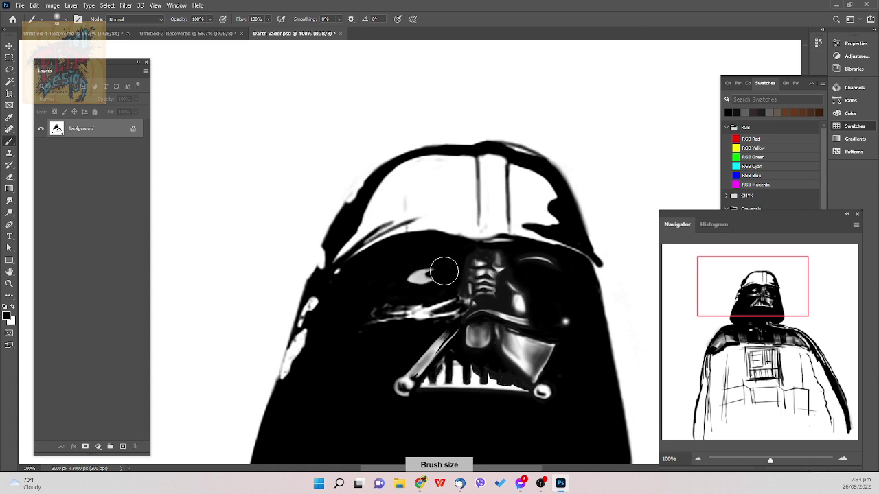
{"action": "key", "text": "bracketleft"}
{"action": "key", "text": "bracketleft"}
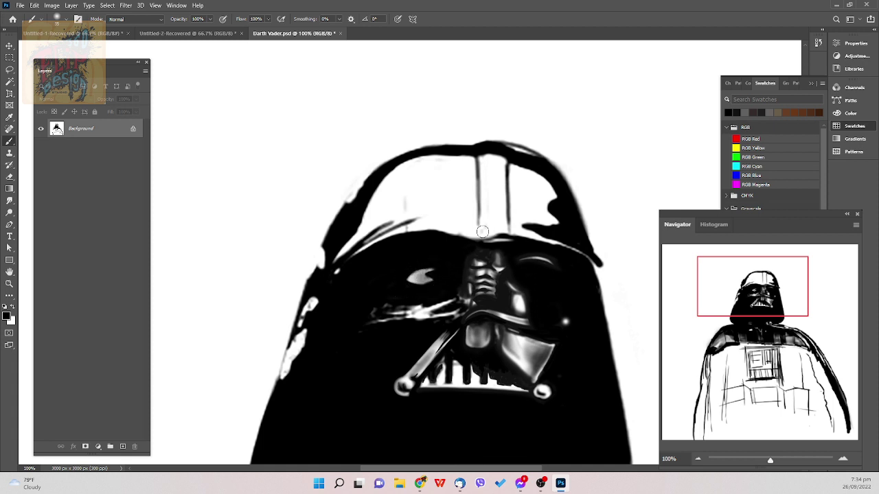
- Touch up the mask's fine shading with a 9 px brush, and save the drawing
{"action": "key", "text": "bracketleft"}
{"action": "key", "text": "bracketleft"}
{"action": "key", "text": "bracketleft"}
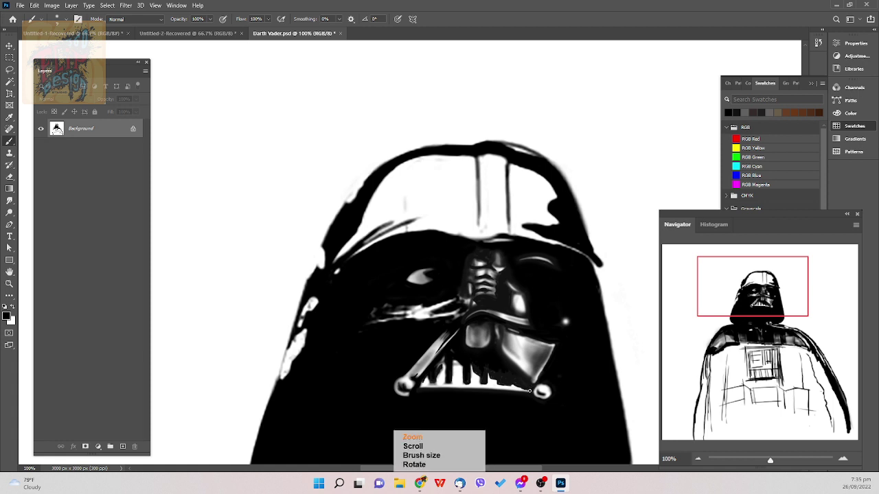
{"action": "key", "text": "ctrl+minus"}
{"action": "key", "text": "ctrl+minus"}
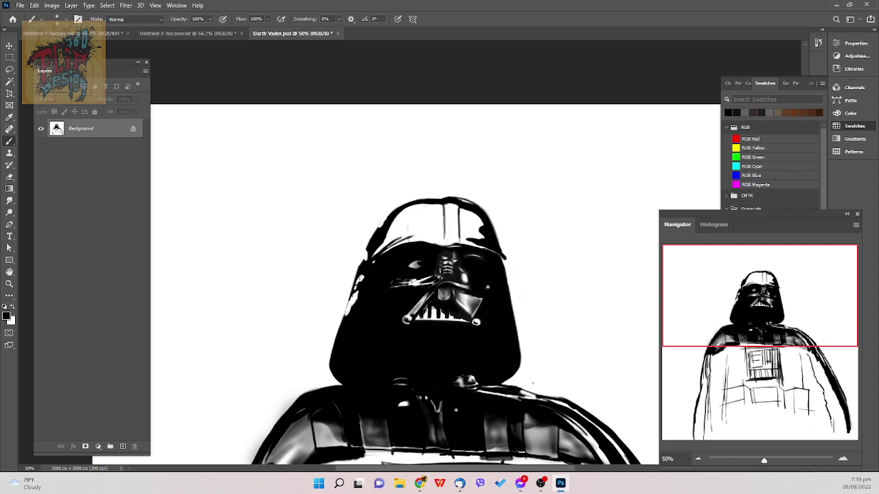
{"action": "key", "text": "ctrl+s"}
- Blacken the small white spot on the cheek below the right-hand eye with a larger soft brush
{"action": "left_click", "coordinate": [488, 286]}
{"action": "key", "text": "ctrl+plus"}
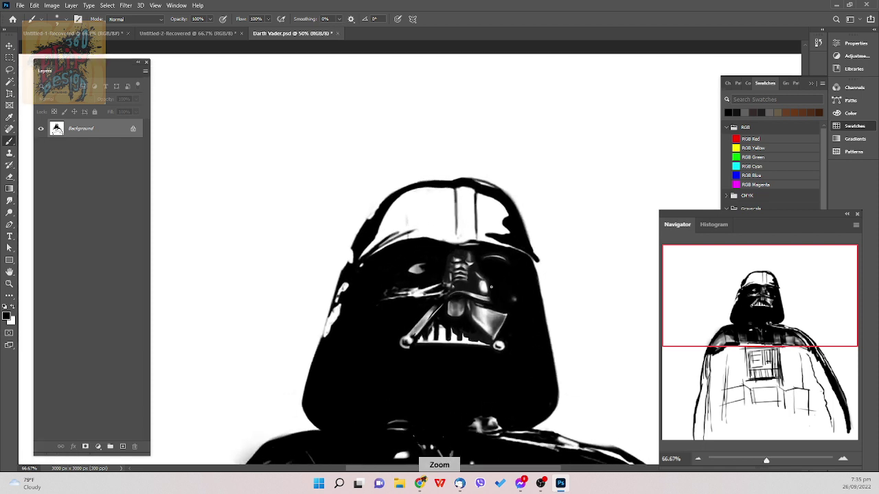
{"action": "right_click", "coordinate": [589, 323]}
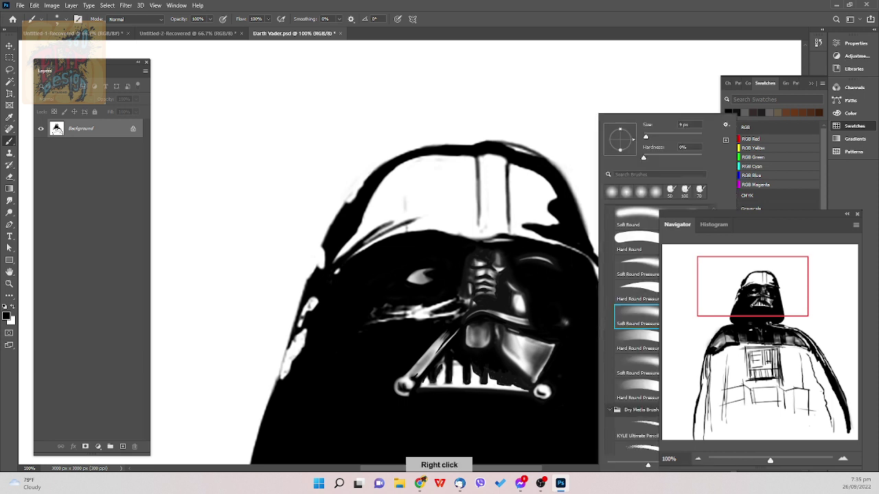
{"action": "key", "text": "Escape"}
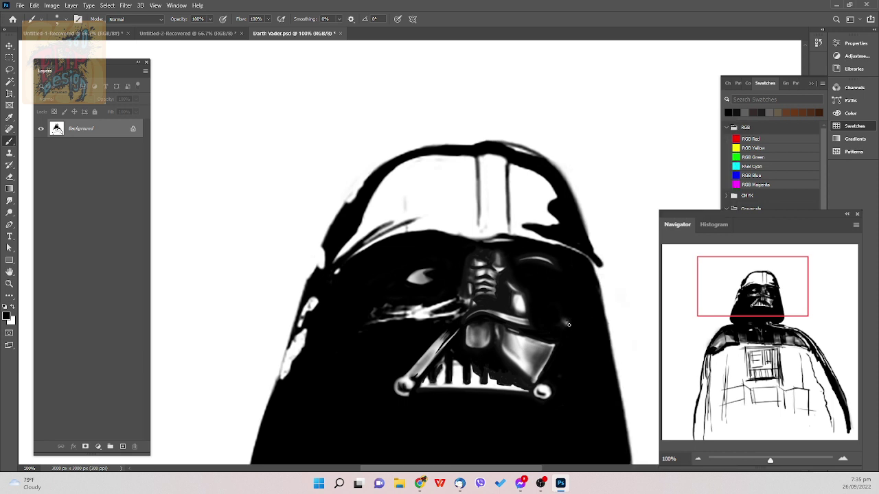
{"action": "key", "text": "ctrl+plus"}
{"action": "key", "text": "ctrl+minus"}
{"action": "scroll", "coordinate": [579, 322], "scroll_direction": "up", "scroll_amount": 2}
{"action": "scroll", "coordinate": [572, 326], "scroll_direction": "down", "scroll_amount": 2}
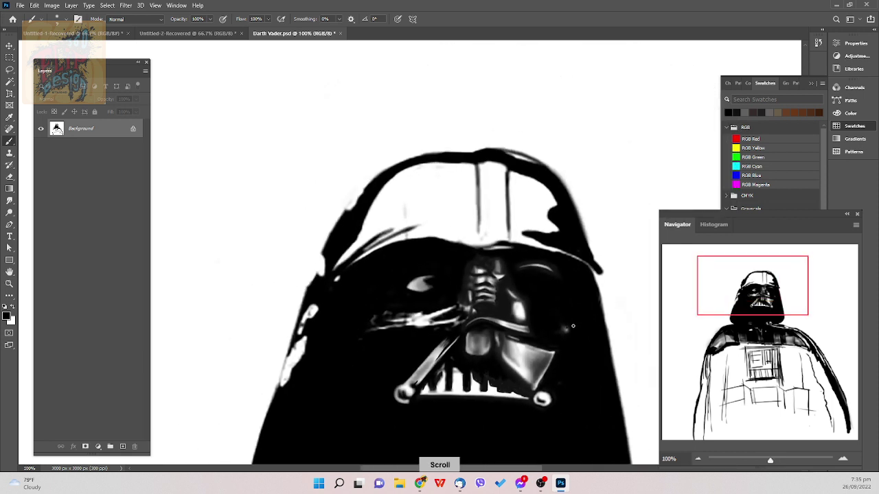
{"action": "key", "text": "]"}
{"action": "key", "text": "]"}
{"action": "key", "text": "]"}
{"action": "key", "text": "]"}
{"action": "key", "text": "]"}
{"action": "key", "text": "]"}
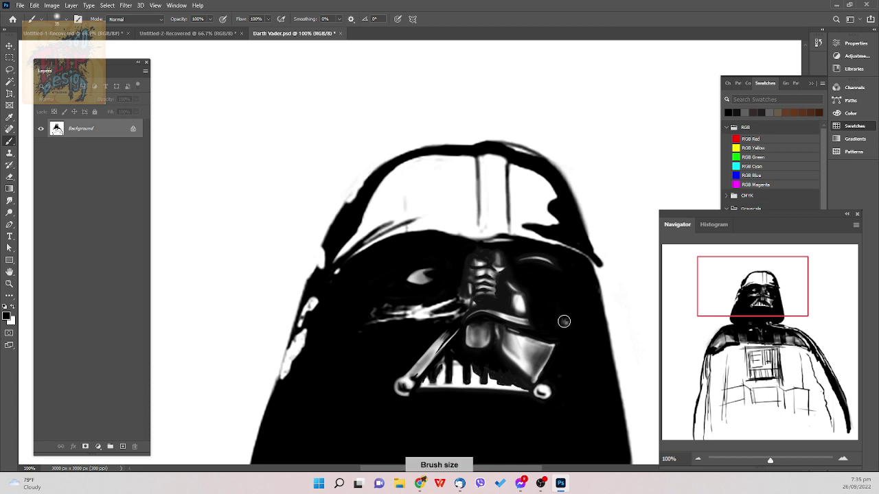
{"action": "left_click_drag", "start_coordinate": [563, 319], "coordinate": [570, 323]}
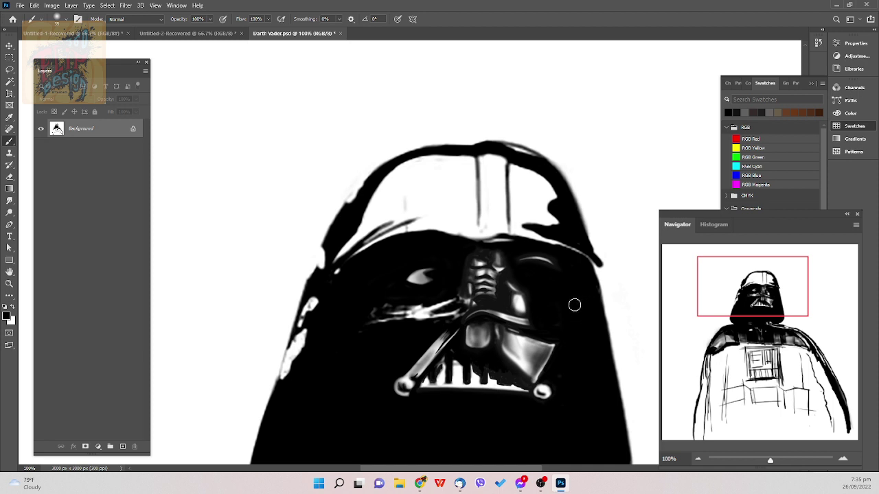
- Erase the right-hand vertical line on the helmet dome, undoing the first stroke along it
{"action": "key", "text": "e"}
{"action": "key", "text": "bracketleft"}
{"action": "key", "text": "bracketleft"}
{"action": "key", "text": "bracketleft"}
{"action": "key", "text": "bracketleft"}
{"action": "left_click_drag", "start_coordinate": [507, 175], "coordinate": [509, 208]}
{"action": "key", "text": "ctrl+z"}
{"action": "key", "text": "e"}
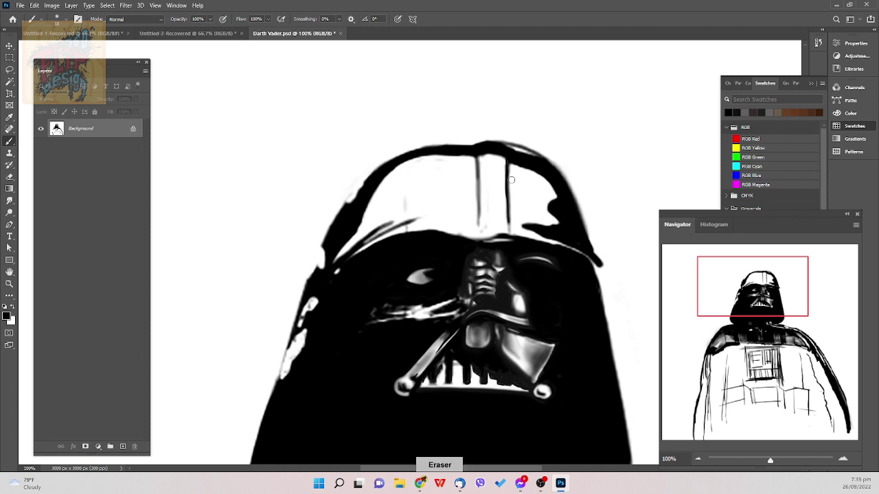
{"action": "key", "text": "bracketright"}
{"action": "left_click_drag", "start_coordinate": [508, 161], "coordinate": [510, 232]}
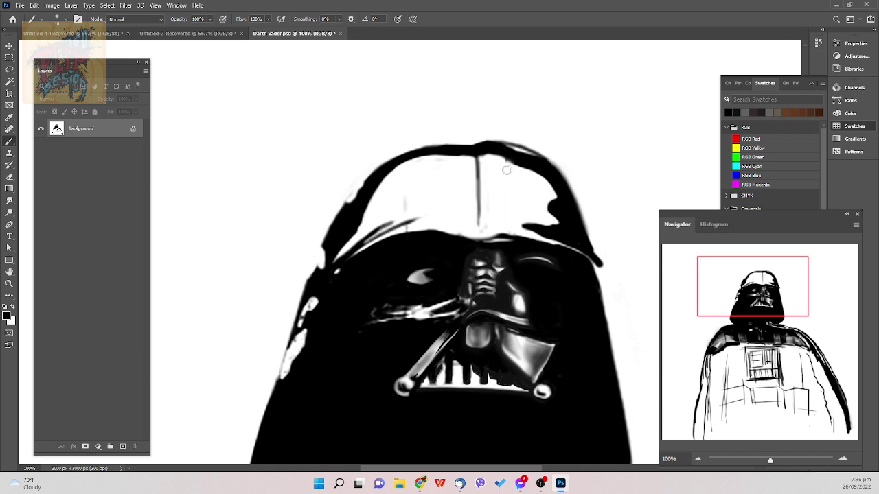
- Redraw the right-hand vertical line on the helmet dome as a thin straight black line down to the brow, undoing the first attempt
{"action": "key", "text": "bracketleft"}
{"action": "left_click_drag", "start_coordinate": [506, 158], "coordinate": [506, 189]}
{"action": "key", "text": "ctrl+z"}
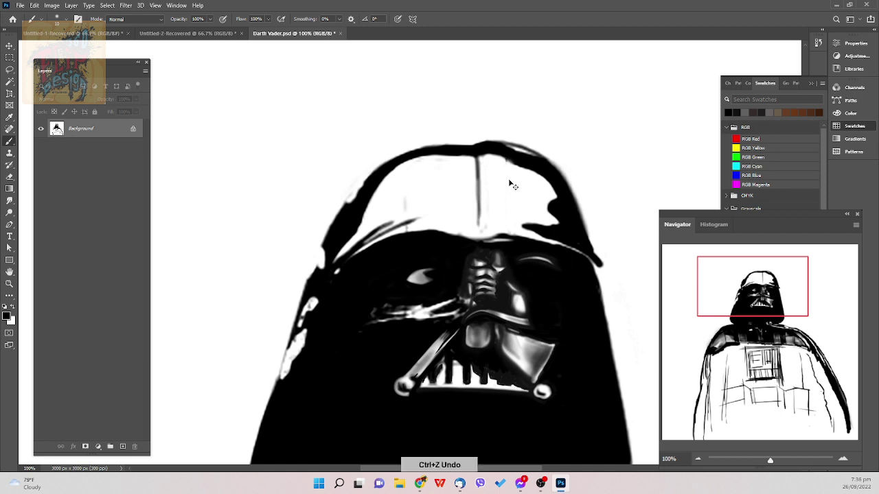
{"action": "left_click_drag", "start_coordinate": [505, 156], "coordinate": [506, 242]}
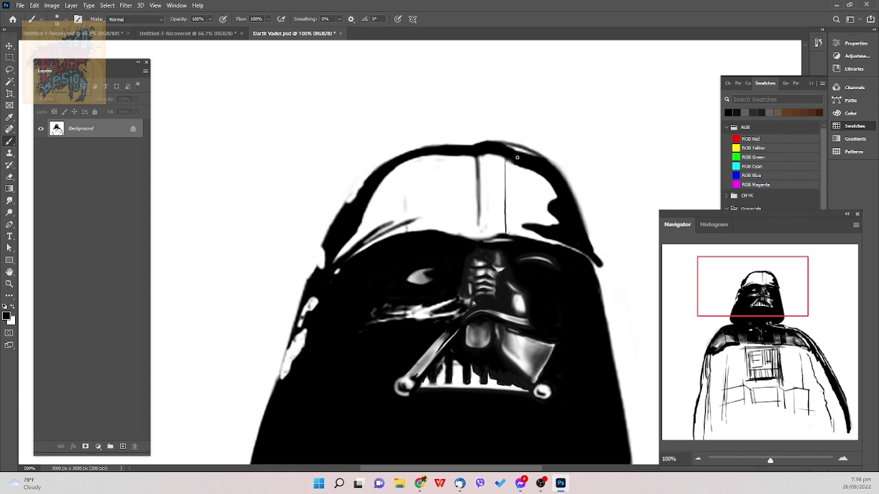
- Erase the dark fringe along the helmet's front brim just below the crest lines
{"action": "key", "text": "e"}
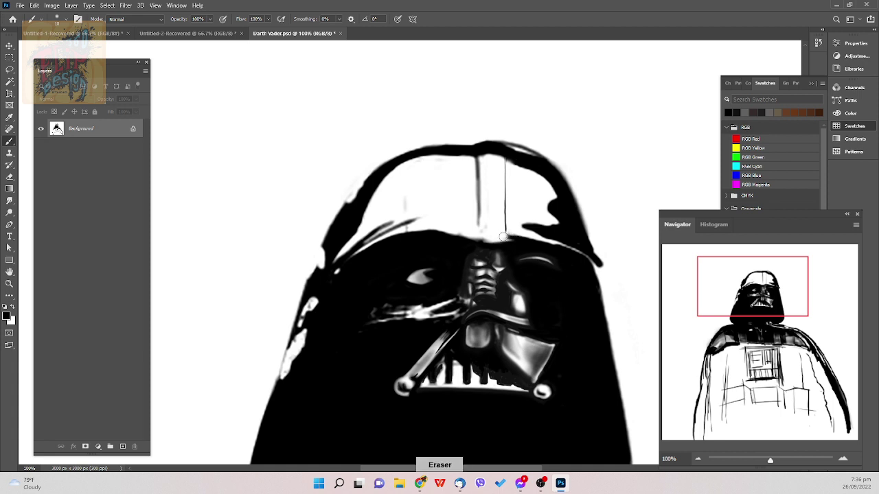
{"action": "mouse_move", "coordinate": [503, 237]}
{"action": "left_mouse_down"}
{"action": "mouse_move", "coordinate": [484, 240]}
{"action": "mouse_move", "coordinate": [508, 237]}
{"action": "left_mouse_up"}
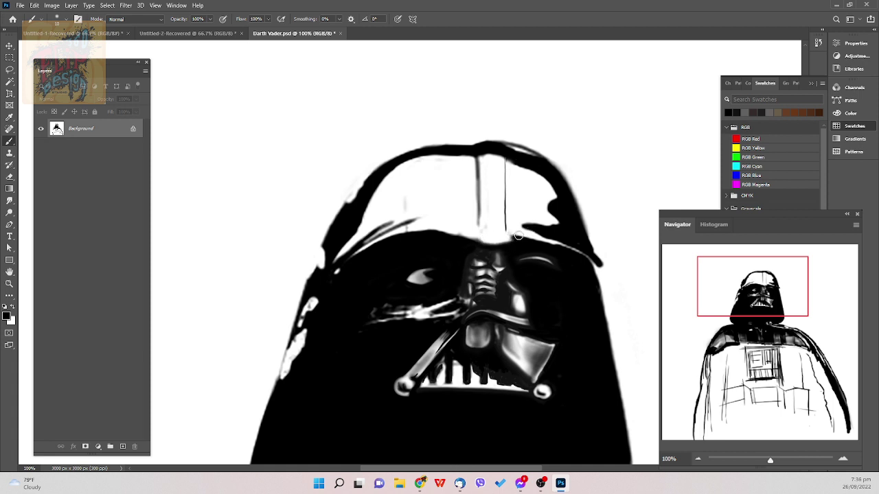
{"action": "key", "text": "p"}
{"action": "key", "text": "ctrl+z"}
{"action": "key", "text": "e"}
{"action": "mouse_move", "coordinate": [524, 242]}
{"action": "left_mouse_down"}
{"action": "mouse_move", "coordinate": [506, 244]}
{"action": "mouse_move", "coordinate": [548, 244]}
{"action": "mouse_move", "coordinate": [517, 244]}
{"action": "left_mouse_up"}
- Darken the helmet's right-hand crest line from dome to brim with a small Soft Round Pressure Opacity brush
{"action": "key", "text": "b"}
{"action": "right_click", "coordinate": [519, 152]}
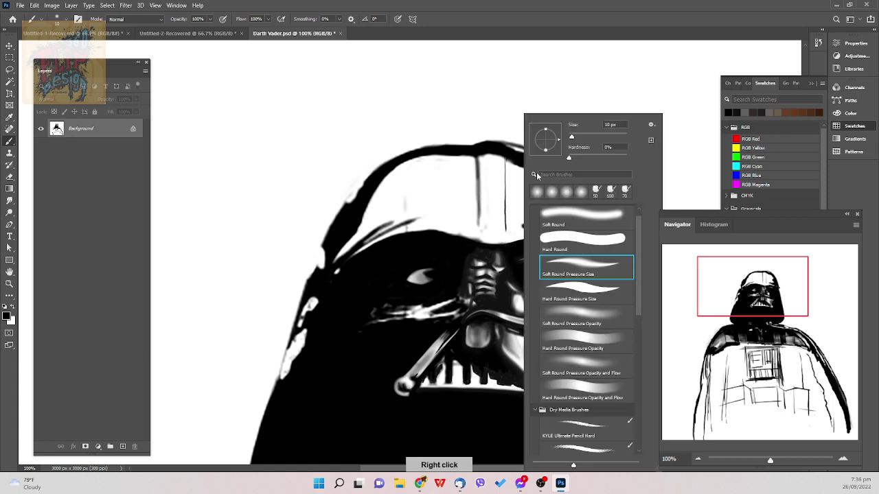
{"action": "left_click", "coordinate": [587, 317]}
{"action": "left_click", "coordinate": [502, 171]}
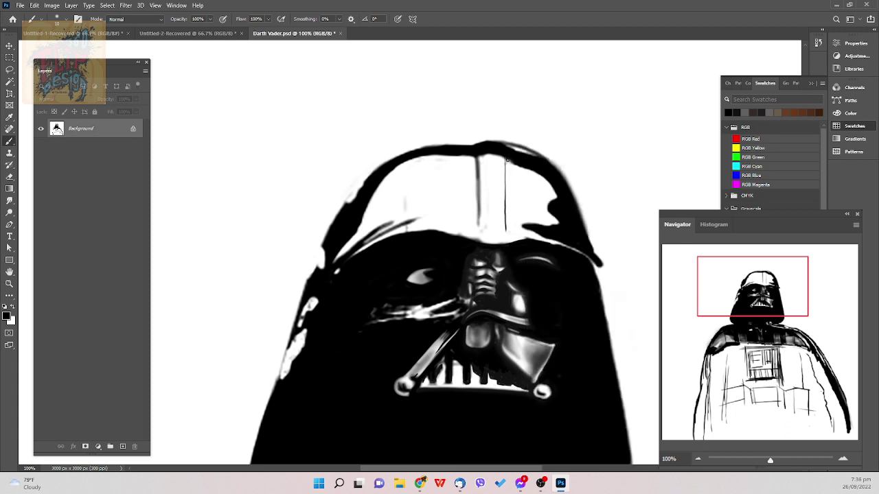
{"action": "key", "text": "bracketright"}
{"action": "mouse_move", "coordinate": [506, 158]}
{"action": "left_mouse_down"}
{"action": "mouse_move", "coordinate": [504, 191]}
{"action": "mouse_move", "coordinate": [504, 154]}
{"action": "mouse_move", "coordinate": [505, 221]}
{"action": "left_mouse_up"}
{"action": "key", "text": "ctrl+z"}
{"action": "key", "text": "bracketleft"}
{"action": "key", "text": "bracketleft"}
{"action": "key", "text": "bracketleft"}
{"action": "left_click_drag", "start_coordinate": [506, 155], "coordinate": [506, 230]}
{"action": "left_click_drag", "start_coordinate": [508, 156], "coordinate": [506, 210]}
- Paint a black stroke joining the upper ends of the two crest lines with the Soft Round Pressure Size brush
{"action": "right_click", "coordinate": [497, 150]}
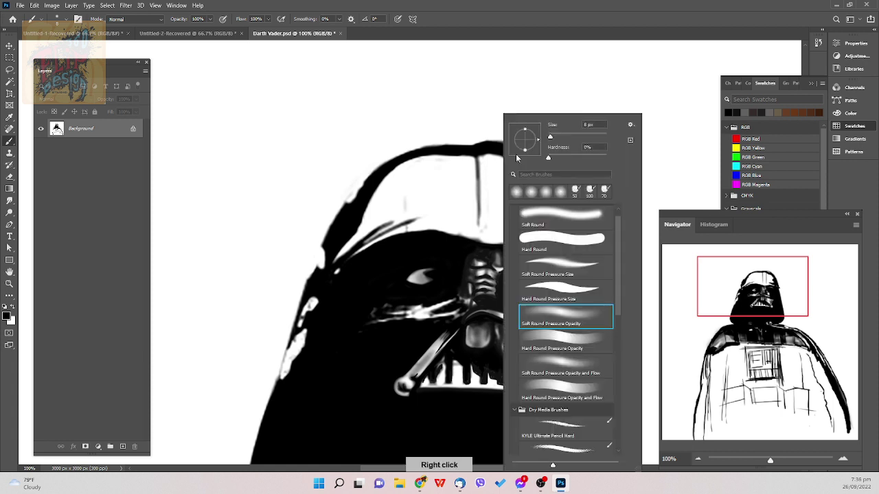
{"action": "left_click", "coordinate": [573, 274]}
{"action": "left_click", "coordinate": [479, 150]}
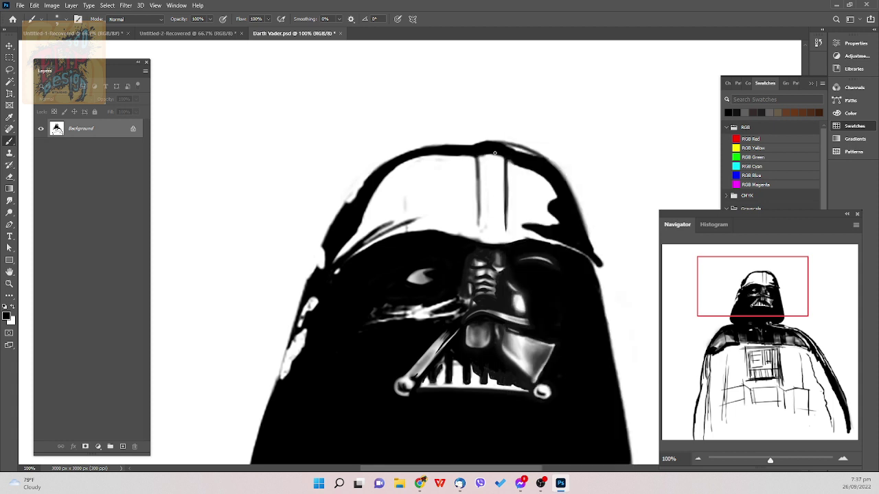
{"action": "left_click_drag", "start_coordinate": [476, 155], "coordinate": [509, 157]}
- Erase the helmet's left-hand crest line between the dome outline and the brim
{"action": "key", "text": "e"}
{"action": "left_click_drag", "start_coordinate": [475, 159], "coordinate": [483, 227]}
{"action": "key", "text": "p"}
- Repaint the left-hand crest line as a thin stroke with the Soft Round Pressure Opacity brush, reduced to 8 px
{"action": "right_click", "coordinate": [526, 204]}
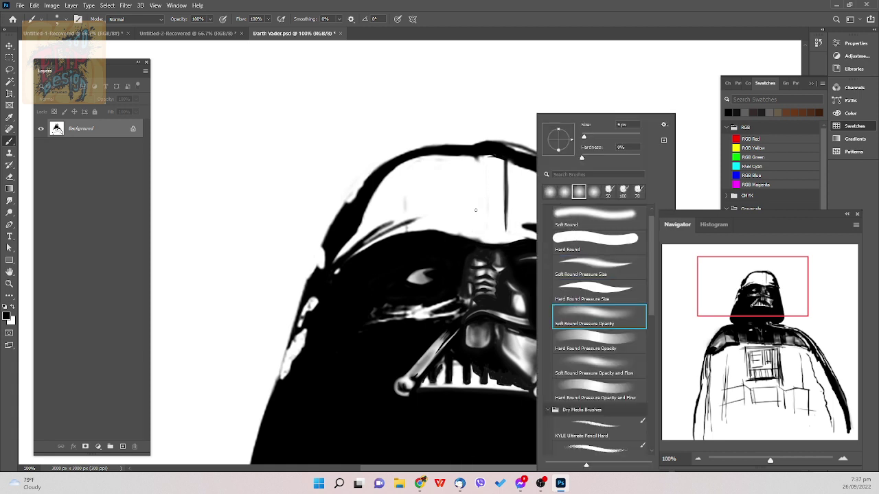
{"action": "left_click", "coordinate": [507, 210]}
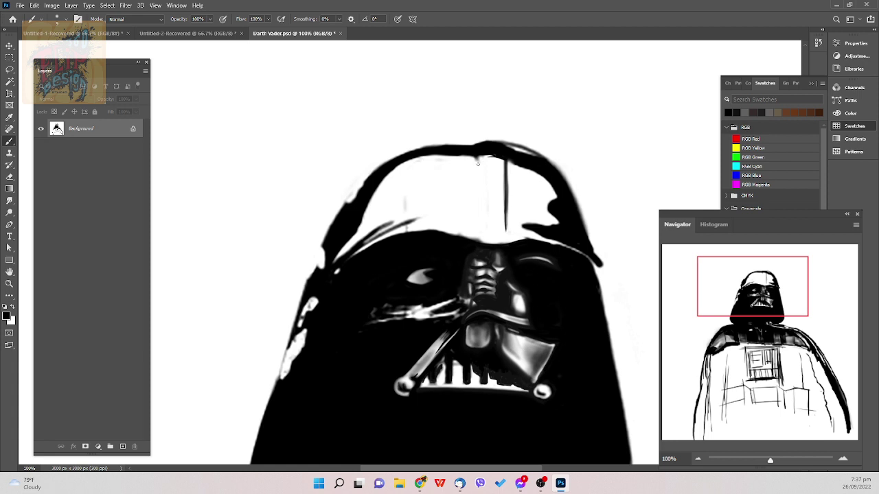
{"action": "left_click_drag", "start_coordinate": [477, 157], "coordinate": [479, 230]}
{"action": "mouse_move", "coordinate": [476, 153]}
{"action": "left_mouse_down"}
{"action": "mouse_move", "coordinate": [477, 196]}
{"action": "mouse_move", "coordinate": [477, 151]}
{"action": "mouse_move", "coordinate": [473, 206]}
{"action": "left_mouse_up"}
{"action": "key", "text": "bracketleft"}
{"action": "key", "text": "bracketleft"}
{"action": "left_click_drag", "start_coordinate": [476, 159], "coordinate": [477, 182]}
{"action": "left_click_drag", "start_coordinate": [476, 200], "coordinate": [477, 233]}
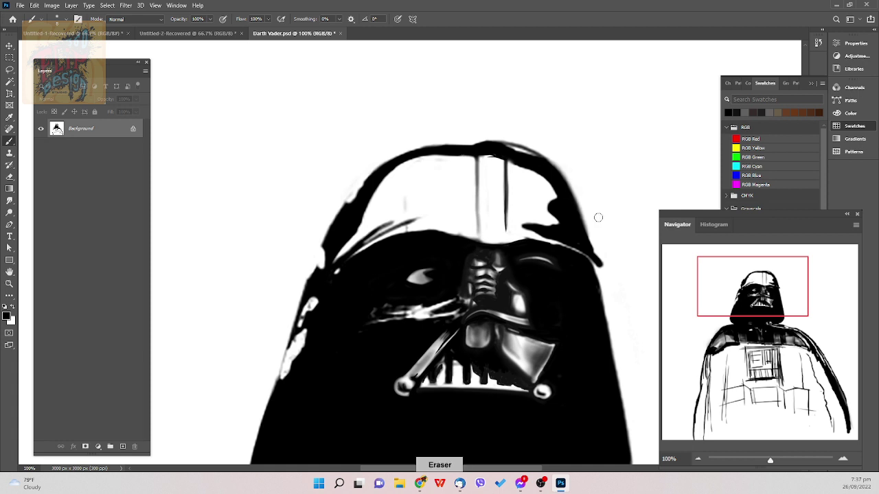
- Touch up the upper-left curve of the helmet outline with the Soft Round Pressure Size brush at 8 px
{"action": "right_click", "coordinate": [590, 143]}
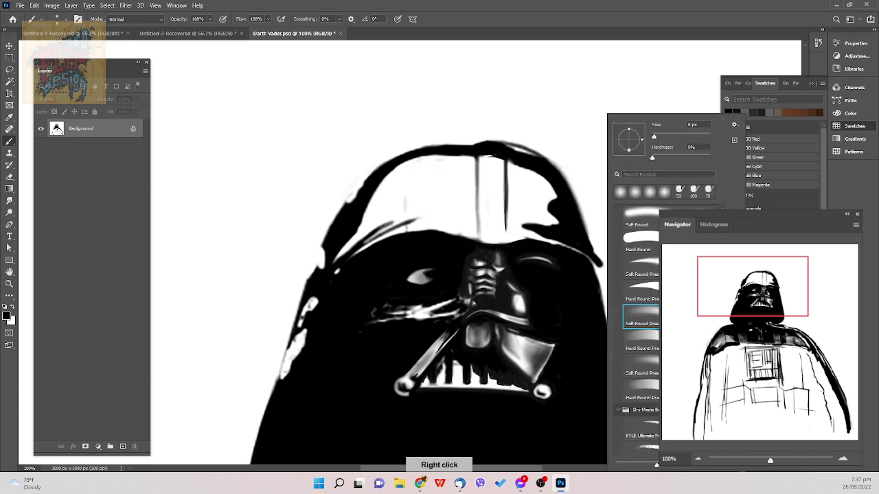
{"action": "left_click", "coordinate": [650, 191]}
{"action": "left_click", "coordinate": [481, 157]}
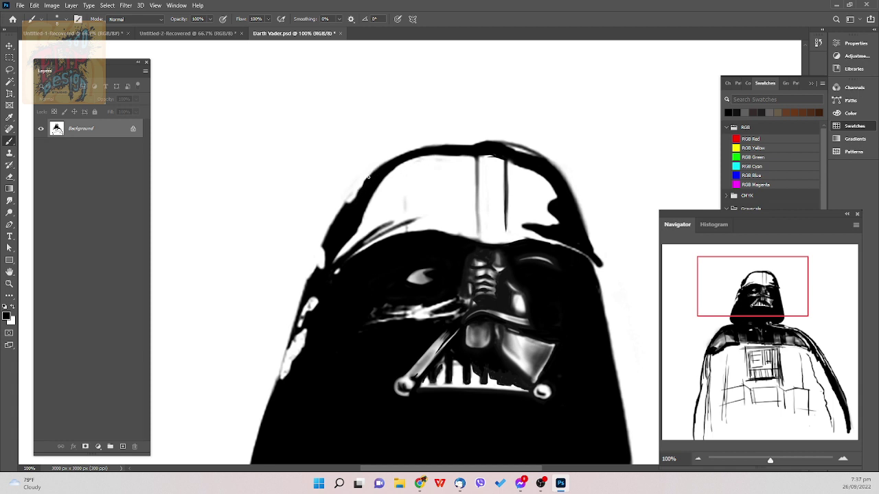
{"action": "left_click_drag", "start_coordinate": [385, 160], "coordinate": [398, 155]}
- Thicken the helmet's dome outline from its left shoulder across the crest with the brush enlarged to 15 px
{"action": "right_click", "coordinate": [483, 155]}
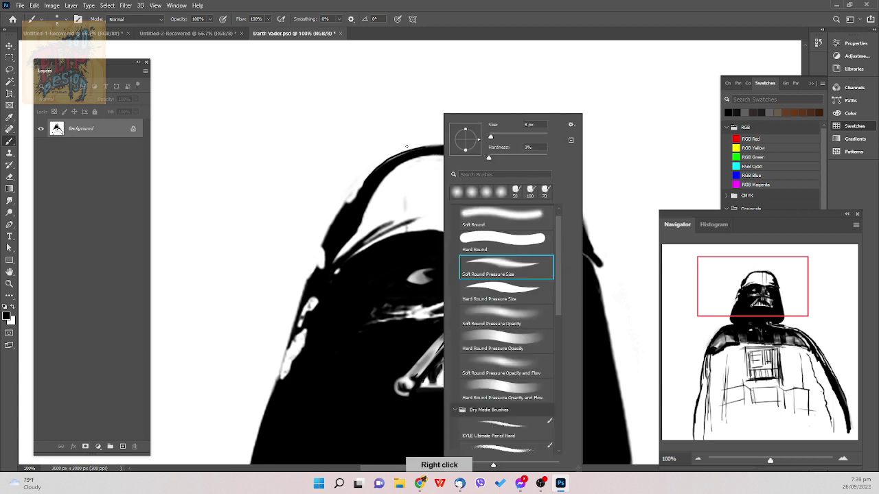
{"action": "left_click", "coordinate": [406, 146]}
{"action": "key", "text": "bracketright"}
{"action": "key", "text": "bracketright"}
{"action": "key", "text": "bracketright"}
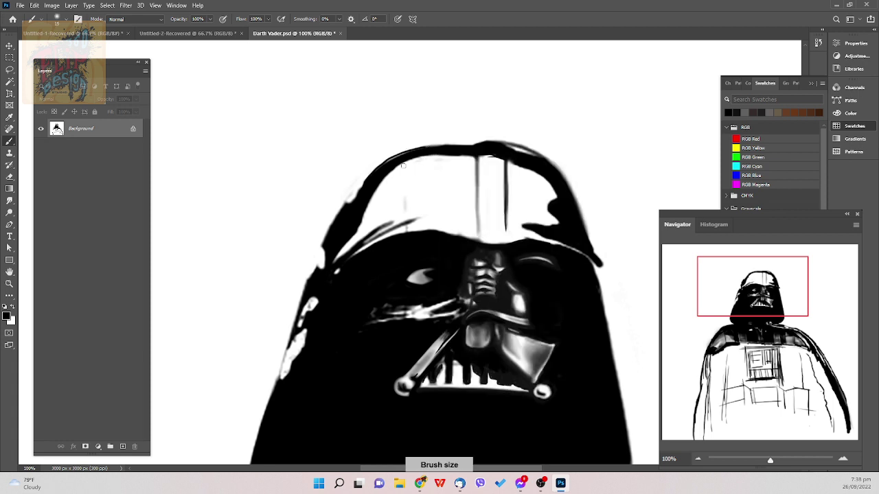
{"action": "mouse_move", "coordinate": [374, 172]}
{"action": "left_mouse_down"}
{"action": "mouse_move", "coordinate": [414, 149]}
{"action": "mouse_move", "coordinate": [480, 148]}
{"action": "left_mouse_up"}
{"action": "mouse_move", "coordinate": [365, 182]}
{"action": "left_mouse_down"}
{"action": "mouse_move", "coordinate": [424, 149]}
{"action": "mouse_move", "coordinate": [518, 145]}
{"action": "left_mouse_up"}
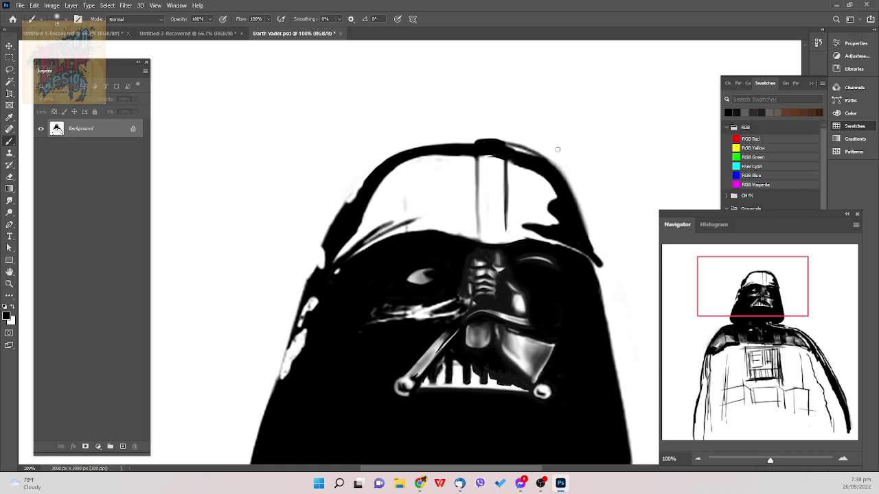
{"action": "key", "text": "e"}
{"action": "right_click", "coordinate": [534, 144]}
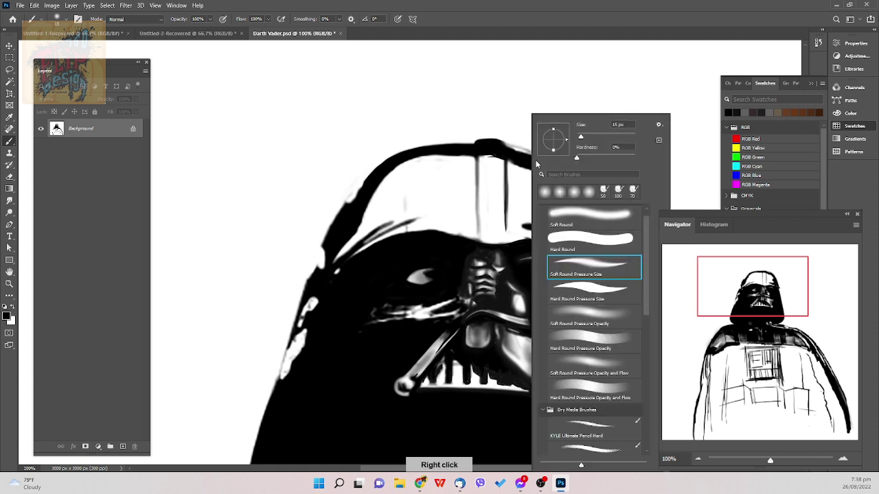
{"action": "left_click", "coordinate": [511, 159]}
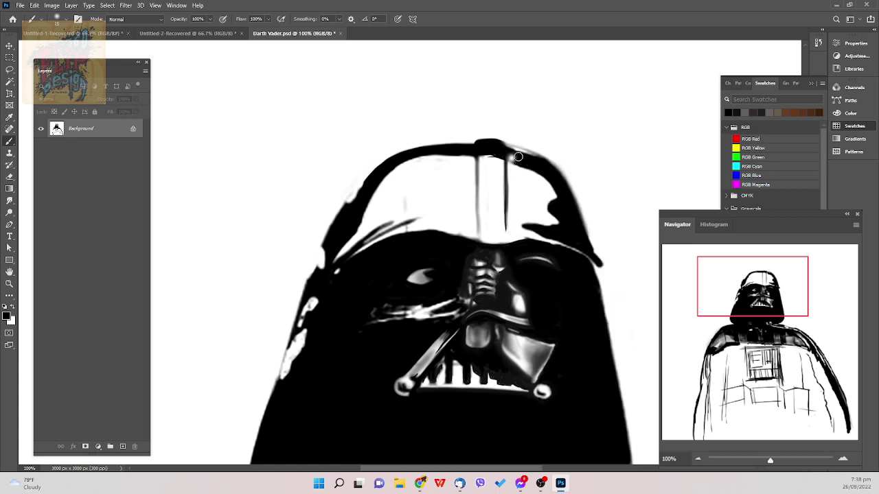
{"action": "key", "text": "ctrl+z"}
- Fill the light gap in the dome outline just right of the crest with black at 15 px
{"action": "key", "text": "b"}
{"action": "mouse_move", "coordinate": [504, 147]}
{"action": "left_mouse_down"}
{"action": "mouse_move", "coordinate": [544, 164]}
{"action": "mouse_move", "coordinate": [496, 148]}
{"action": "mouse_move", "coordinate": [548, 162]}
{"action": "mouse_move", "coordinate": [534, 159]}
{"action": "left_mouse_up"}
{"action": "right_click", "coordinate": [534, 159]}
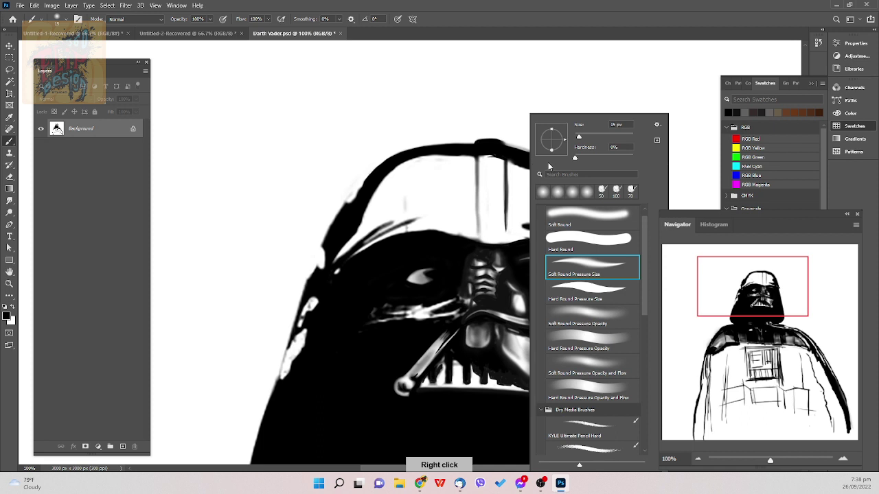
{"action": "key", "text": "Escape"}
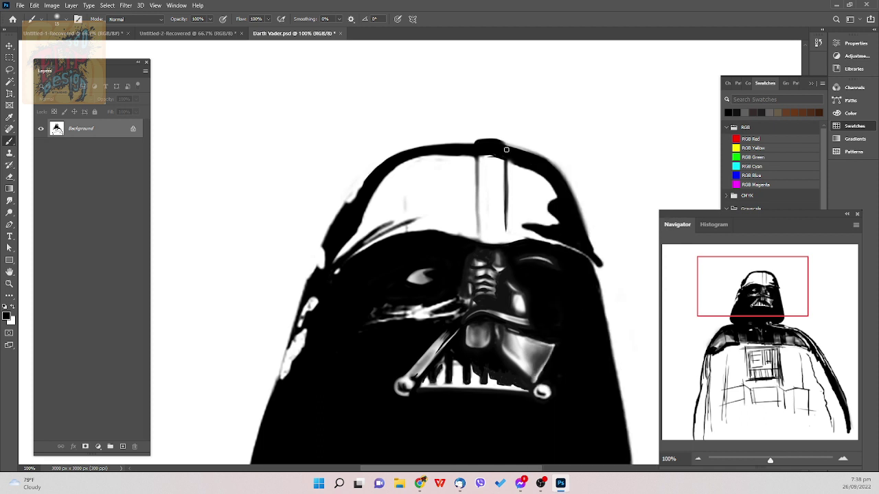
{"action": "key", "text": "bracketleft"}
{"action": "left_click_drag", "start_coordinate": [504, 145], "coordinate": [543, 158]}
{"action": "key", "text": "ctrl+z"}
- Erase the rough outer edge of the dome outline from the crest down its right shoulder
{"action": "right_click", "coordinate": [529, 143]}
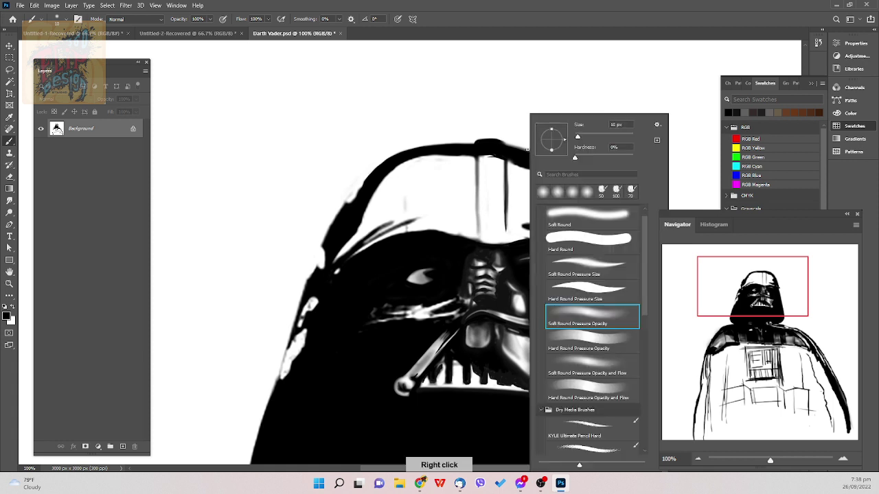
{"action": "right_click", "coordinate": [515, 131]}
{"action": "key", "text": "e"}
{"action": "key", "text": "bracketleft"}
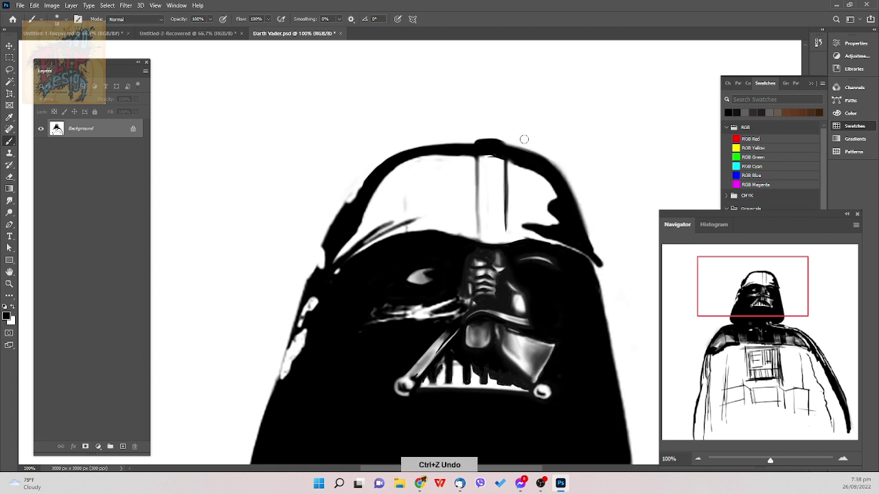
{"action": "key", "text": "bracketleft"}
{"action": "left_click_drag", "start_coordinate": [512, 144], "coordinate": [573, 178]}
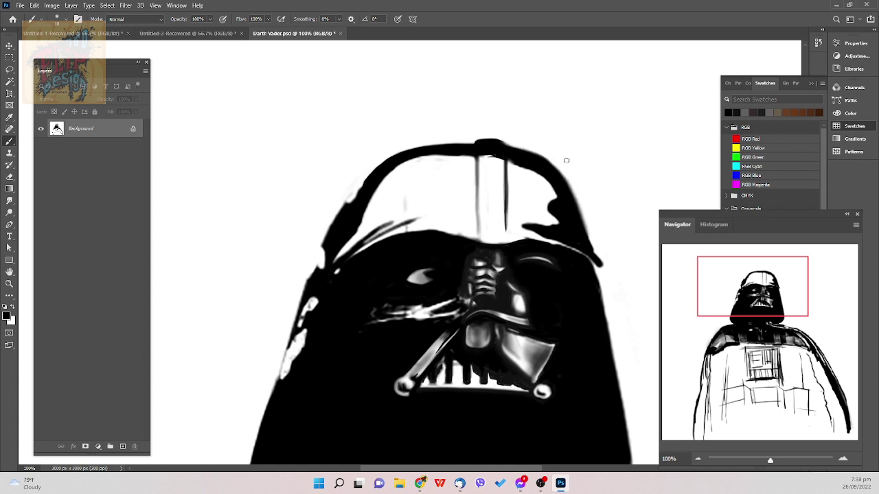
- Erase the protruding tip at the right end of the helmet brim with an enlarged eraser
{"action": "right_click", "coordinate": [566, 160]}
{"action": "right_click", "coordinate": [562, 167]}
{"action": "key", "text": "b"}
{"action": "key", "text": "e"}
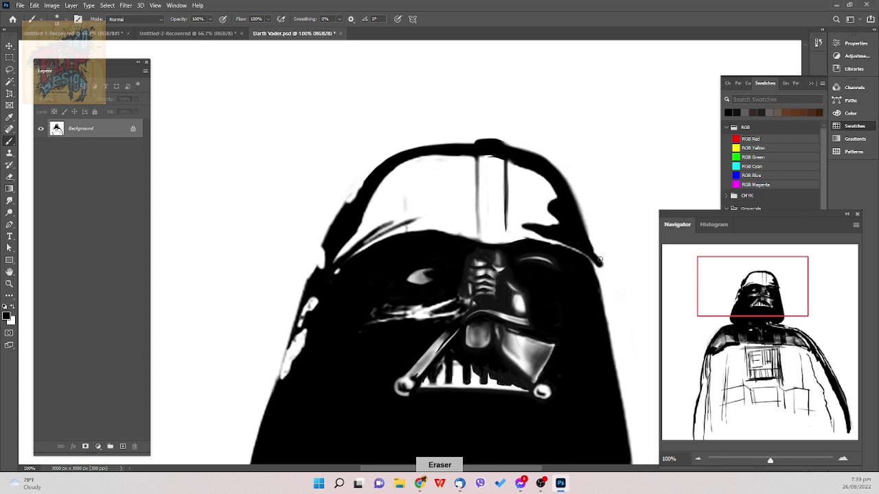
{"action": "key", "text": "]"}
{"action": "left_click_drag", "start_coordinate": [604, 267], "coordinate": [602, 254]}
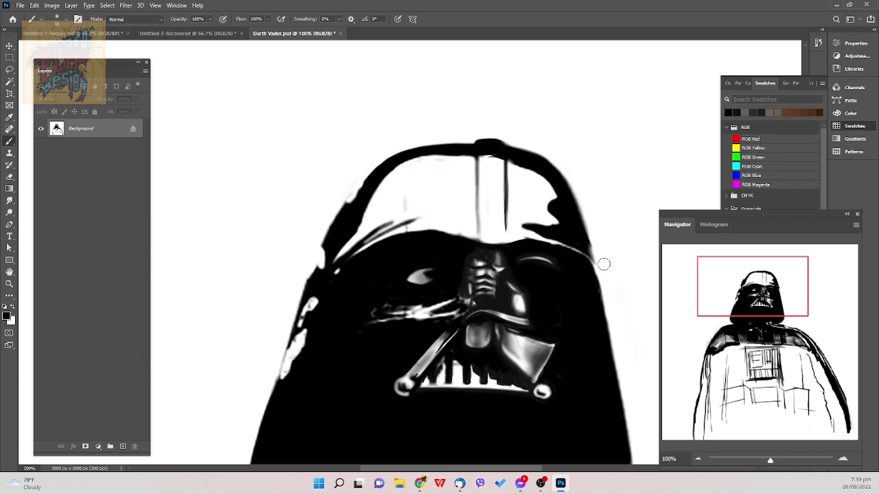
- Repaint the brim's right tip and the helmet edge above it with the Soft Round Pressure Size brush at 8 px
{"action": "left_click", "coordinate": [589, 235]}
{"action": "key", "text": "bracketright"}
{"action": "right_click", "coordinate": [599, 245]}
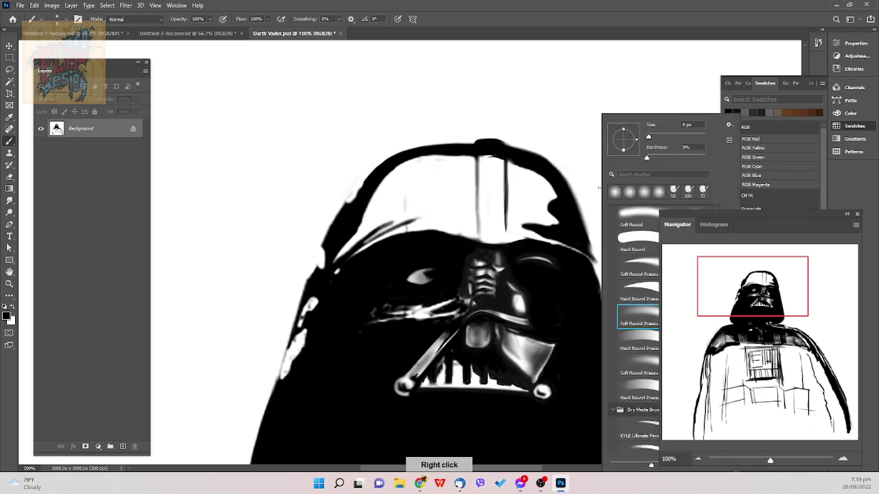
{"action": "double_click", "coordinate": [637, 267]}
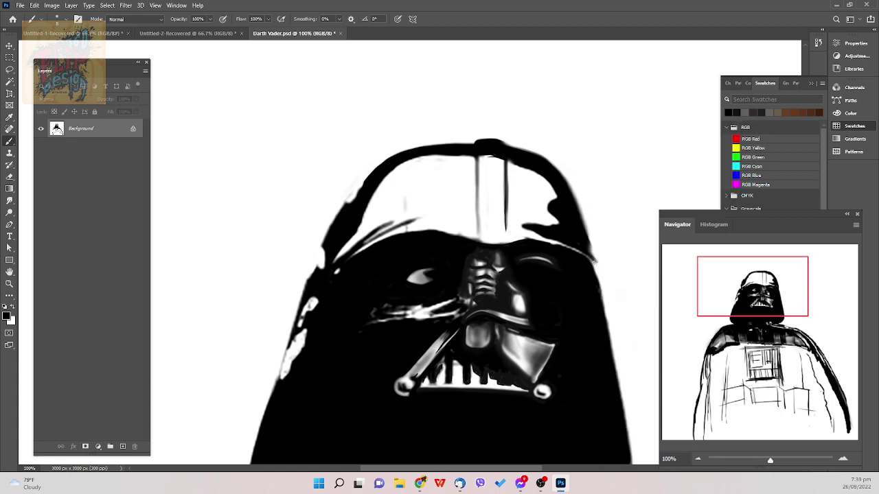
{"action": "left_click_drag", "start_coordinate": [588, 254], "coordinate": [598, 269]}
{"action": "left_click_drag", "start_coordinate": [589, 256], "coordinate": [597, 270]}
{"action": "left_click_drag", "start_coordinate": [596, 263], "coordinate": [587, 233]}
- Trim the outer edge of the helmet's right side with the eraser, from the dome's shoulder down towards the brim
{"action": "key", "text": "e"}
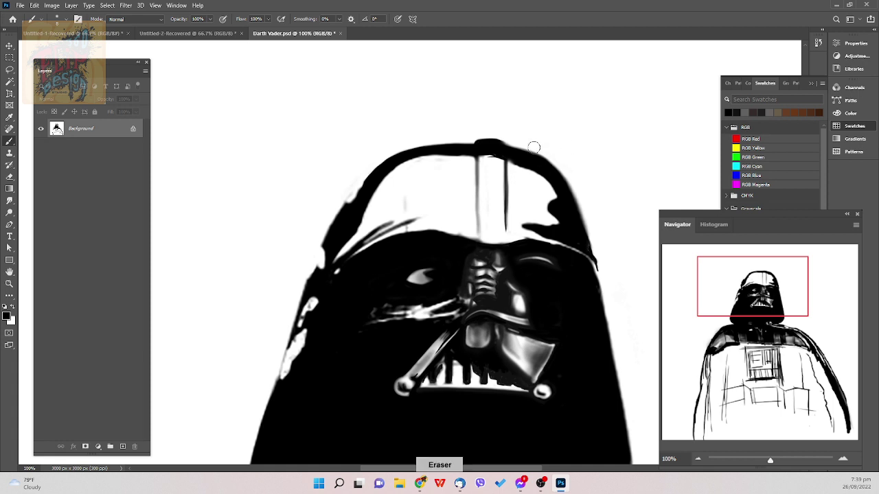
{"action": "left_click_drag", "start_coordinate": [542, 157], "coordinate": [594, 229]}
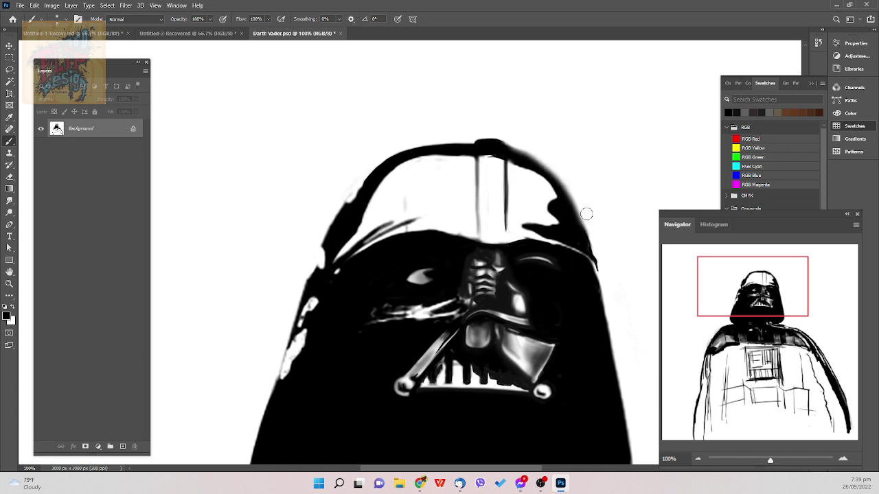
{"action": "key", "text": "p"}
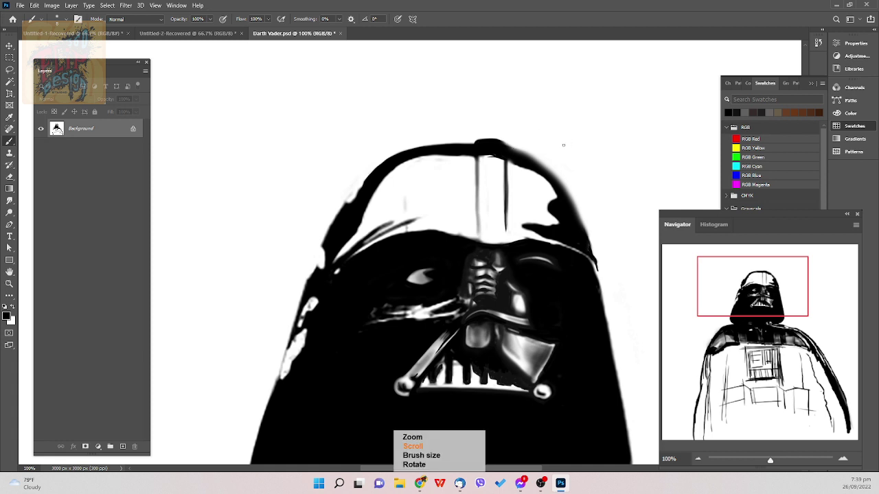
- Repaint the dome's right-side outline in black along its curve from the crest down to the brim
{"action": "scroll", "coordinate": [563, 144], "scroll_direction": "down", "scroll_amount": 1}
{"action": "scroll", "coordinate": [563, 144], "scroll_direction": "down", "scroll_amount": 10}
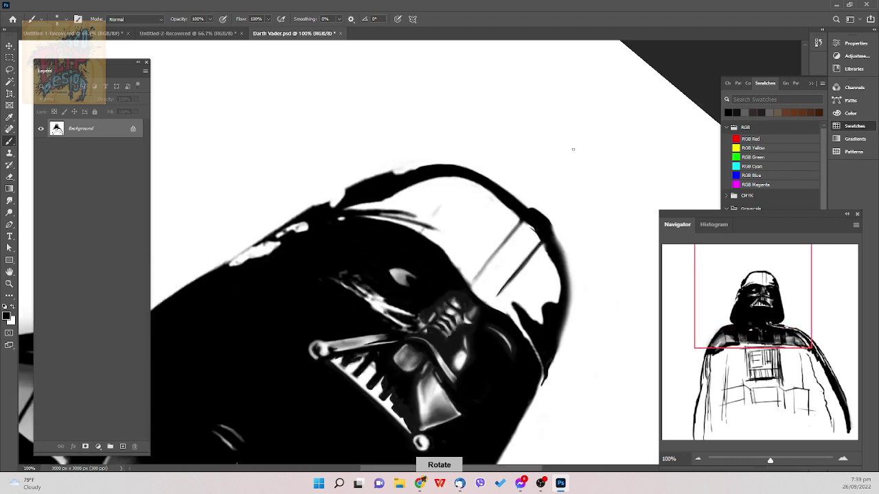
{"action": "scroll", "coordinate": [551, 297], "scroll_direction": "down", "scroll_amount": 5}
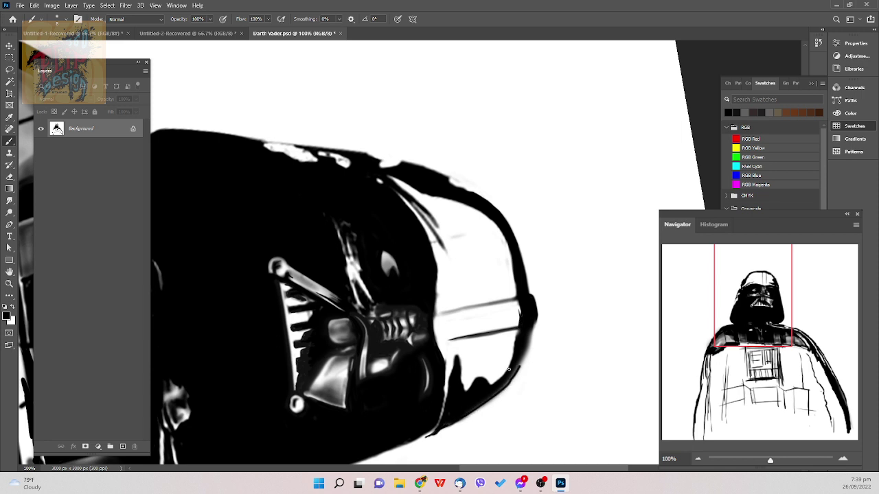
{"action": "scroll", "coordinate": [495, 393], "scroll_direction": "down", "scroll_amount": 5}
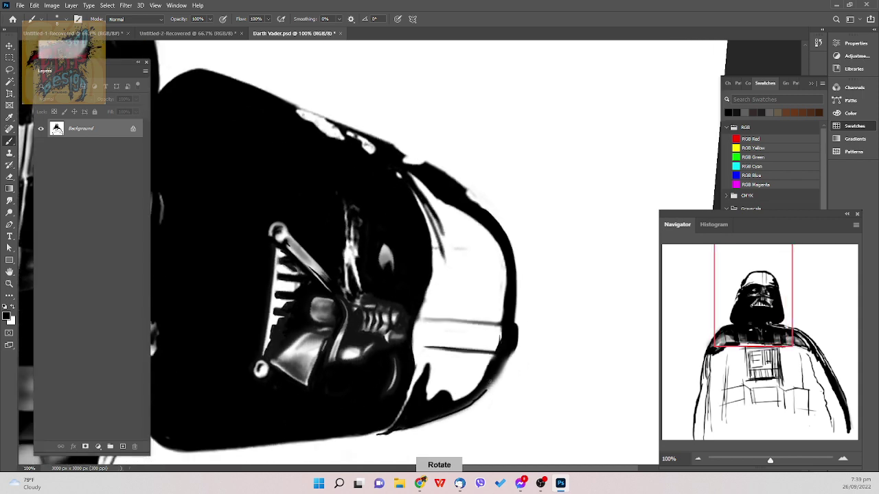
{"action": "scroll", "coordinate": [475, 401], "scroll_direction": "up", "scroll_amount": 15}
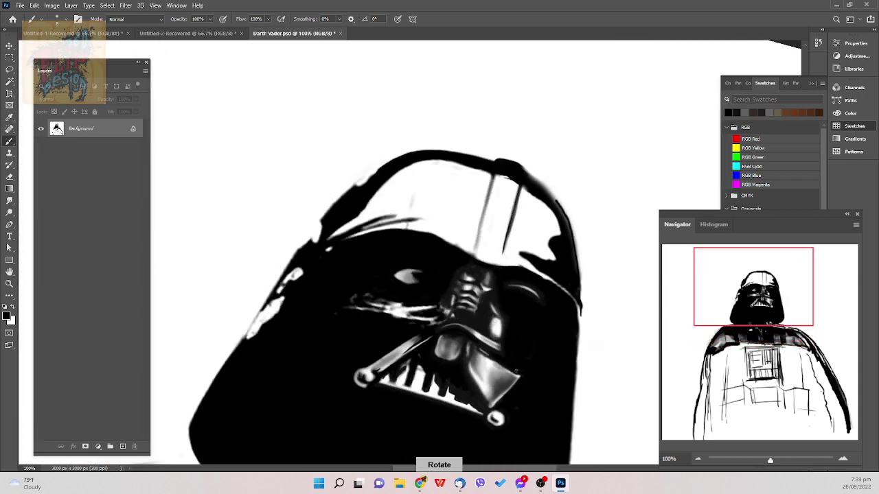
{"action": "left_click_drag", "start_coordinate": [241, 236], "coordinate": [313, 150]}
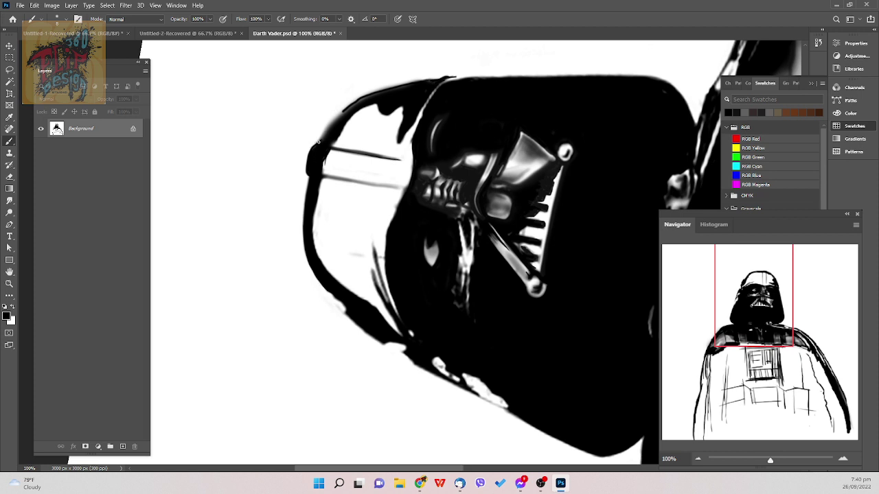
{"action": "mouse_move", "coordinate": [318, 141]}
{"action": "left_mouse_down"}
{"action": "mouse_move", "coordinate": [359, 98]}
{"action": "mouse_move", "coordinate": [411, 84]}
{"action": "left_mouse_up"}
{"action": "scroll", "coordinate": [320, 141], "scroll_direction": "down", "scroll_amount": 1}
{"action": "scroll", "coordinate": [332, 136], "scroll_direction": "up", "scroll_amount": 1}
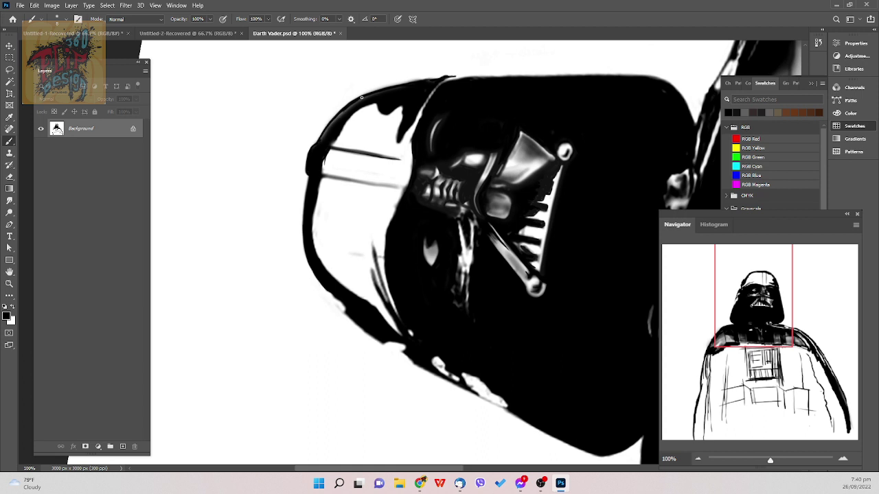
{"action": "left_click_drag", "start_coordinate": [361, 97], "coordinate": [435, 81]}
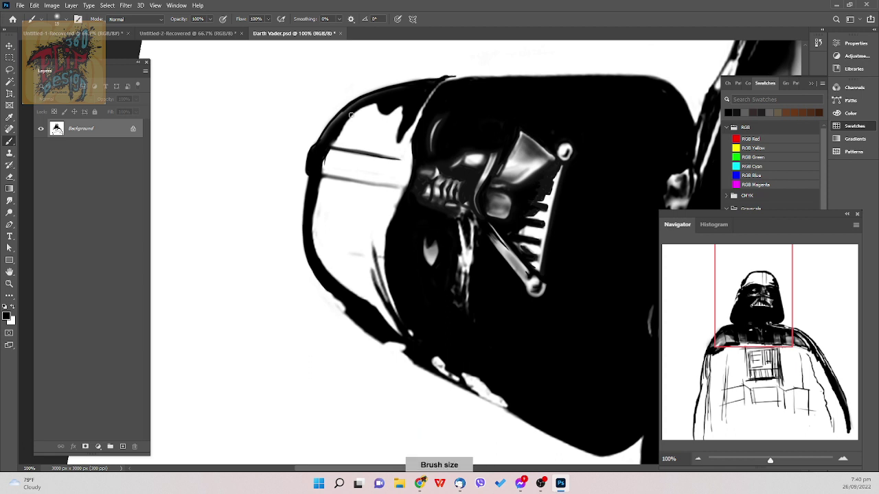
- Thicken the dome's right-side outline in black from the crest down towards the brim with a larger brush
{"action": "key", "text": "bracketright"}
{"action": "key", "text": "bracketright"}
{"action": "key", "text": "bracketright"}
{"action": "key", "text": "bracketright"}
{"action": "key", "text": "bracketright"}
{"action": "key", "text": "bracketleft"}
{"action": "key", "text": "bracketleft"}
{"action": "left_click_drag", "start_coordinate": [322, 141], "coordinate": [347, 109]}
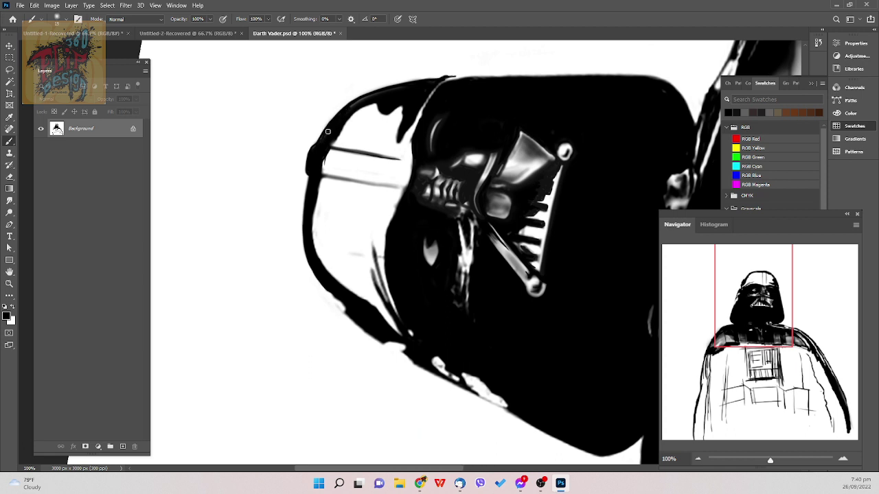
{"action": "mouse_move", "coordinate": [322, 138]}
{"action": "left_mouse_down"}
{"action": "mouse_move", "coordinate": [357, 102]}
{"action": "mouse_move", "coordinate": [415, 87]}
{"action": "left_mouse_up"}
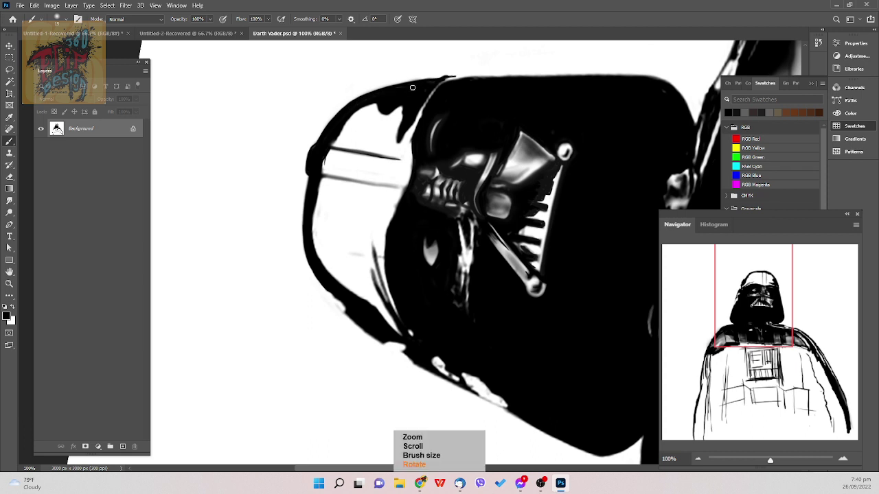
- Darken the dome's left edge just above the brim with black strokes, undoing the unwanted attempts
{"action": "scroll", "coordinate": [500, 102], "scroll_direction": "down", "scroll_amount": 6}
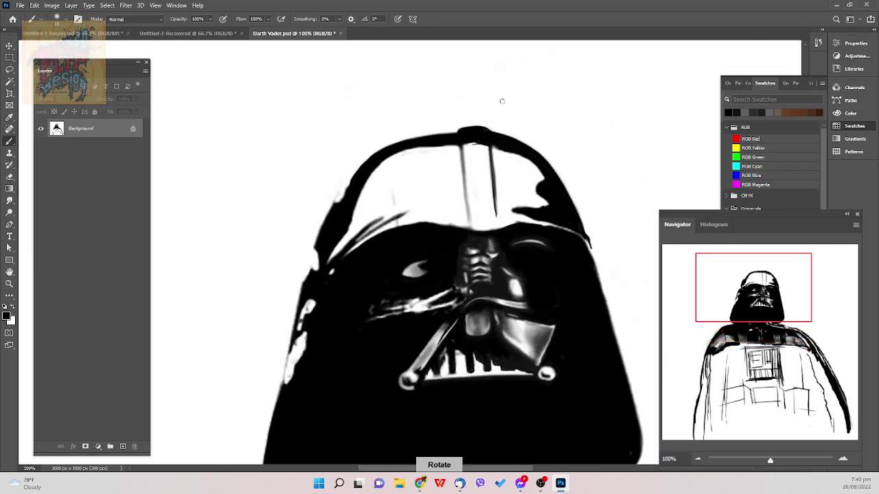
{"action": "scroll", "coordinate": [616, 307], "scroll_direction": "up", "scroll_amount": 1}
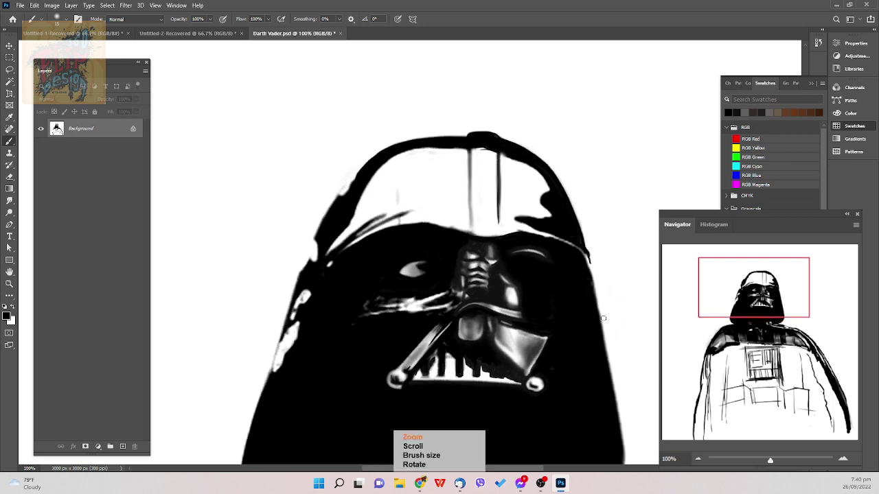
{"action": "scroll", "coordinate": [602, 318], "scroll_direction": "down", "scroll_amount": 1}
{"action": "scroll", "coordinate": [603, 318], "scroll_direction": "down", "scroll_amount": 1}
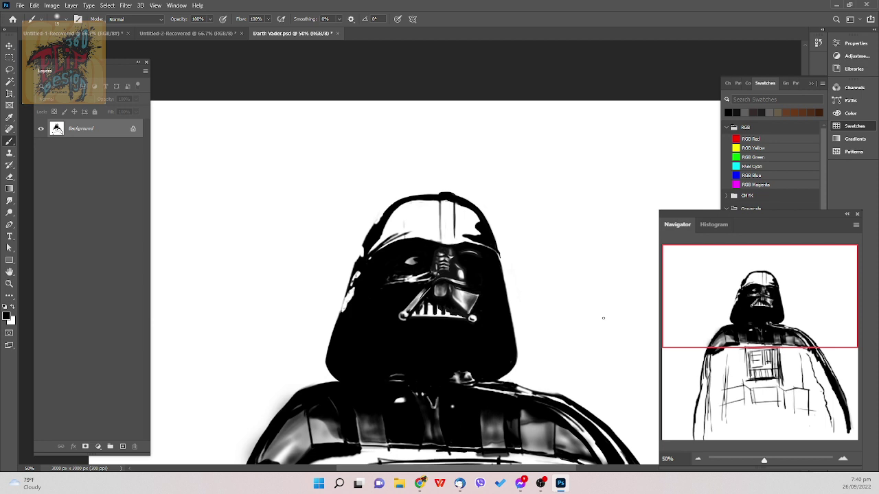
{"action": "right_click", "coordinate": [513, 175]}
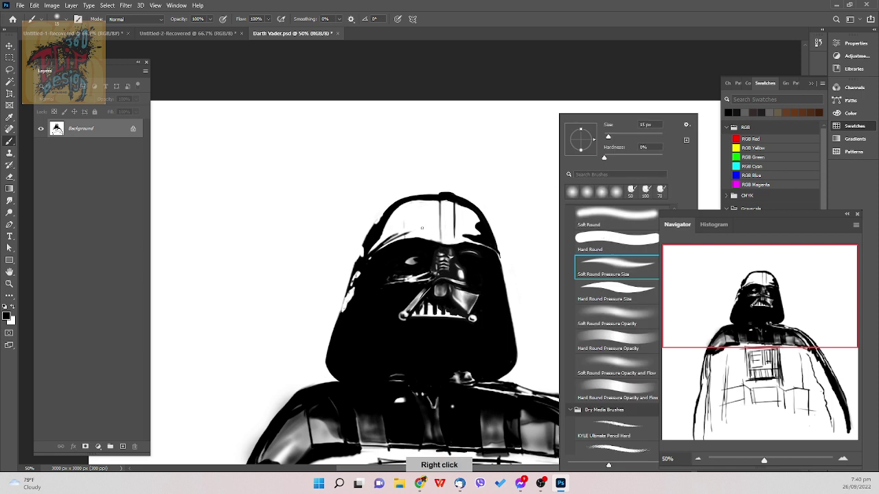
{"action": "scroll", "coordinate": [374, 245], "scroll_direction": "up", "scroll_amount": 1}
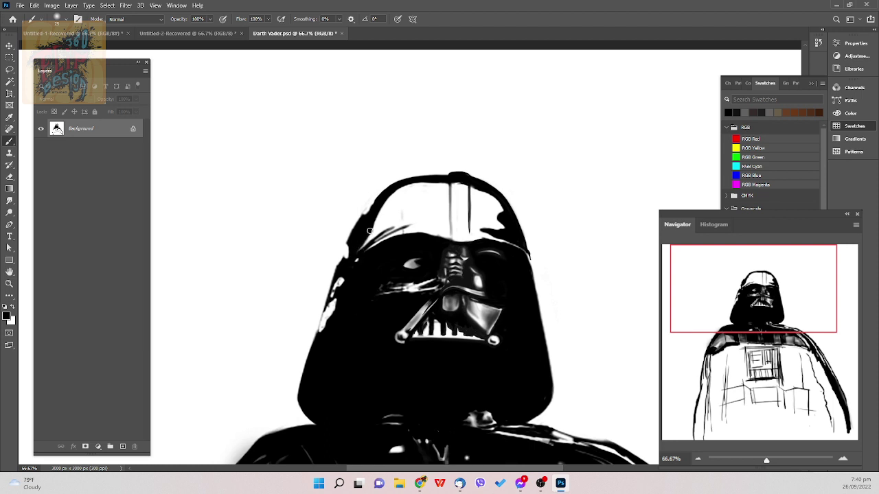
{"action": "left_click_drag", "start_coordinate": [366, 240], "coordinate": [352, 257]}
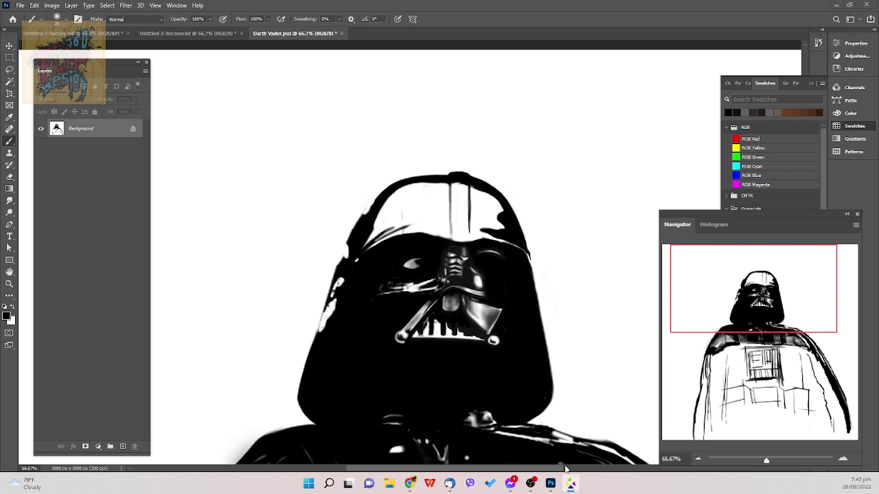
{"action": "mouse_move", "coordinate": [571, 485]}
{"action": "left_click", "coordinate": [601, 404]}
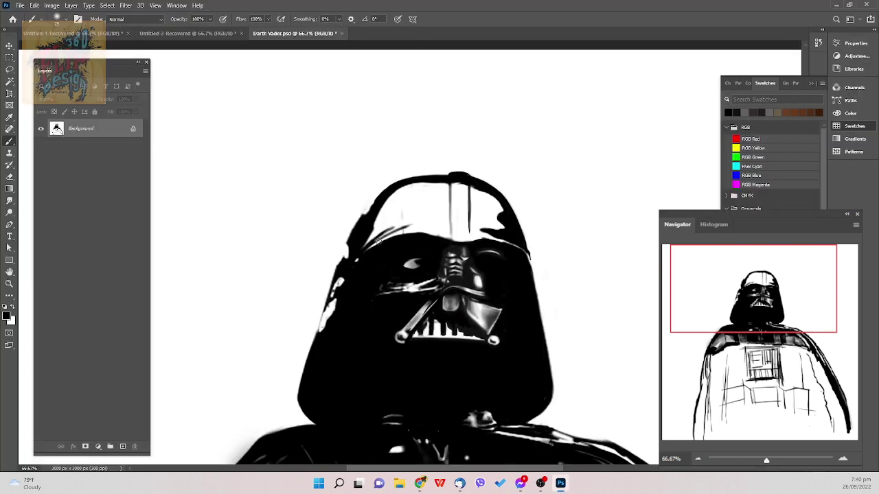
{"action": "key", "text": "ctrl+z"}
{"action": "right_click", "coordinate": [381, 214]}
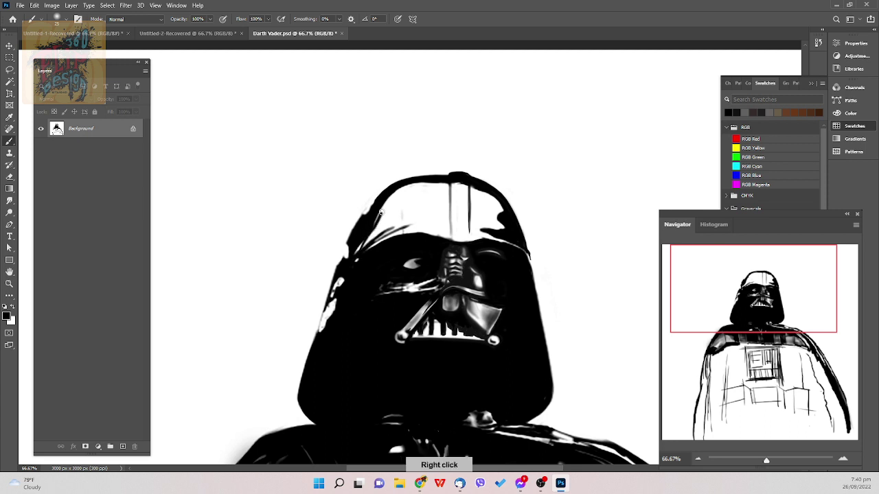
{"action": "key", "text": "ctrl+z"}
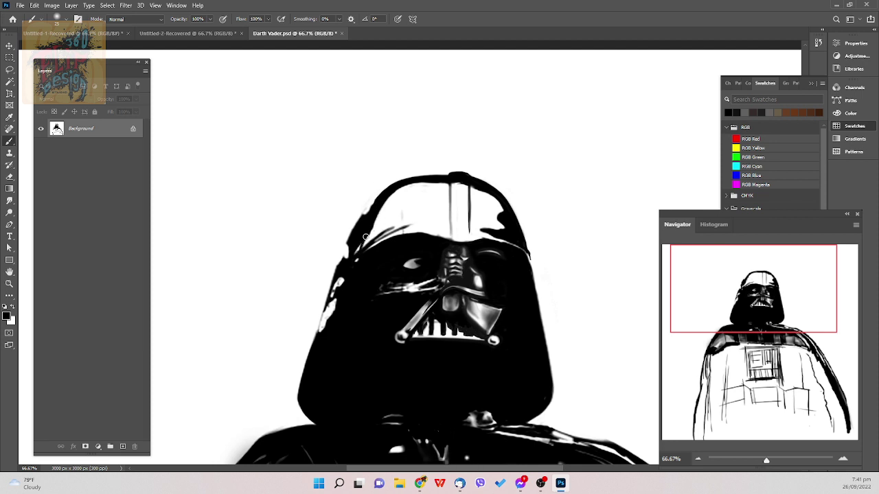
{"action": "left_click_drag", "start_coordinate": [365, 236], "coordinate": [384, 208]}
- Switch to the Soft Round Pressure Opacity brush and reduce it to a fine size, undoing the last stroke
{"action": "right_click", "coordinate": [591, 264]}
{"action": "left_click", "coordinate": [638, 323]}
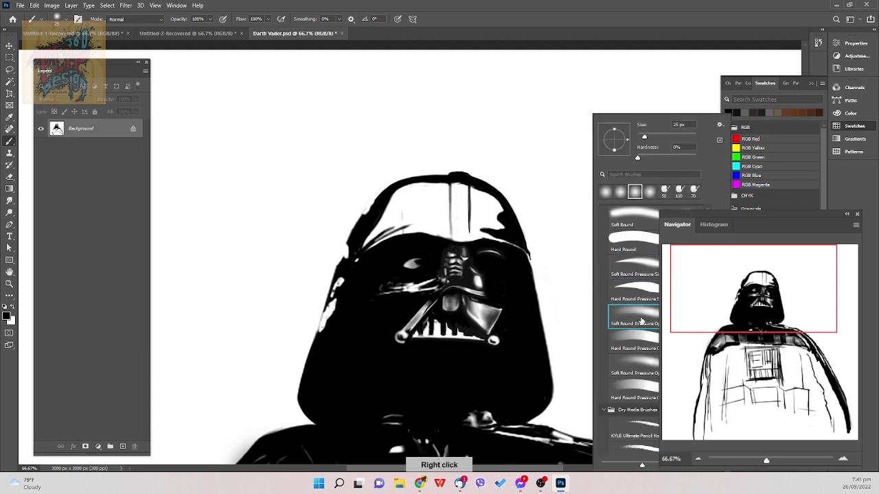
{"action": "left_click", "coordinate": [639, 322]}
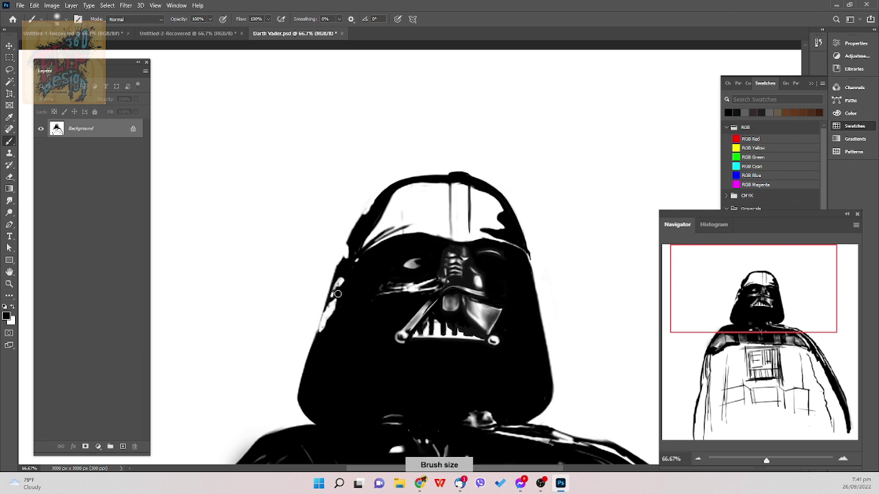
{"action": "key", "text": "bracketleft"}
{"action": "key", "text": "bracketleft"}
{"action": "key", "text": "bracketleft"}
{"action": "key", "text": "bracketleft"}
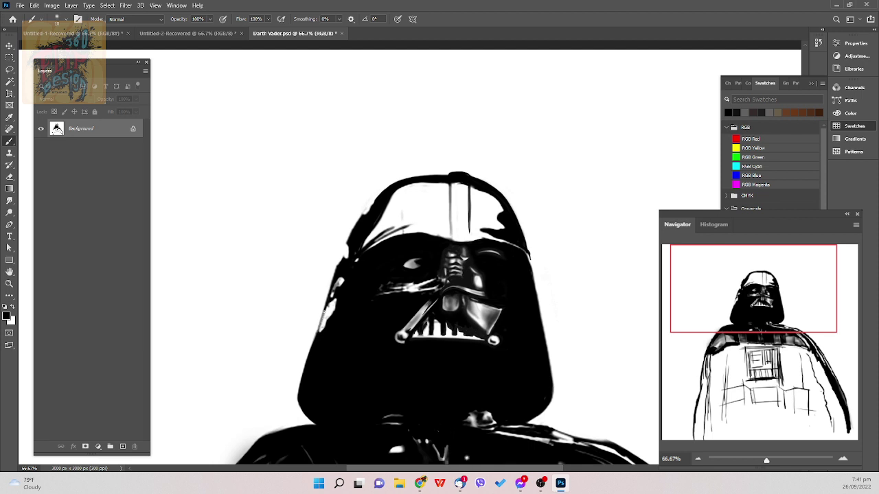
{"action": "key", "text": "bracketright"}
{"action": "key", "text": "bracketleft"}
{"action": "key", "text": "bracketleft"}
{"action": "key", "text": "bracketleft"}
{"action": "key", "text": "ctrl+z"}
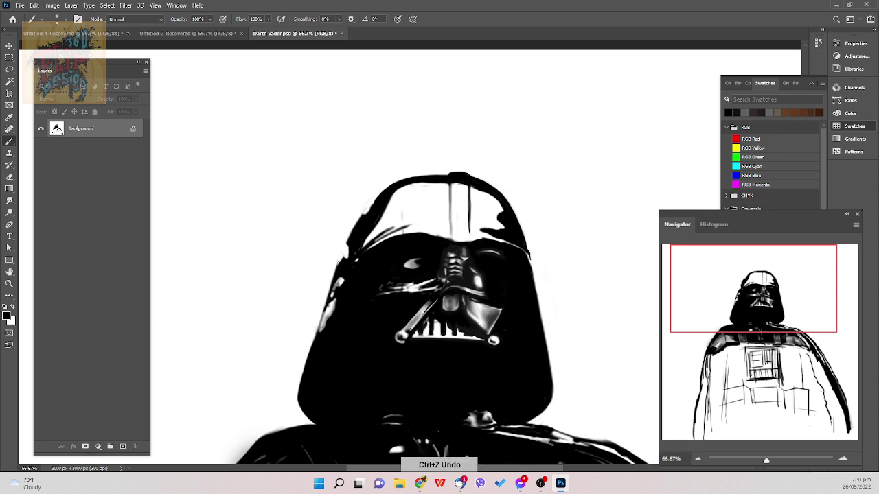
- Draw a thin black outline around the white patches on the helmet's left edge, from the brim up along the dome
{"action": "left_click_drag", "start_coordinate": [337, 261], "coordinate": [344, 248]}
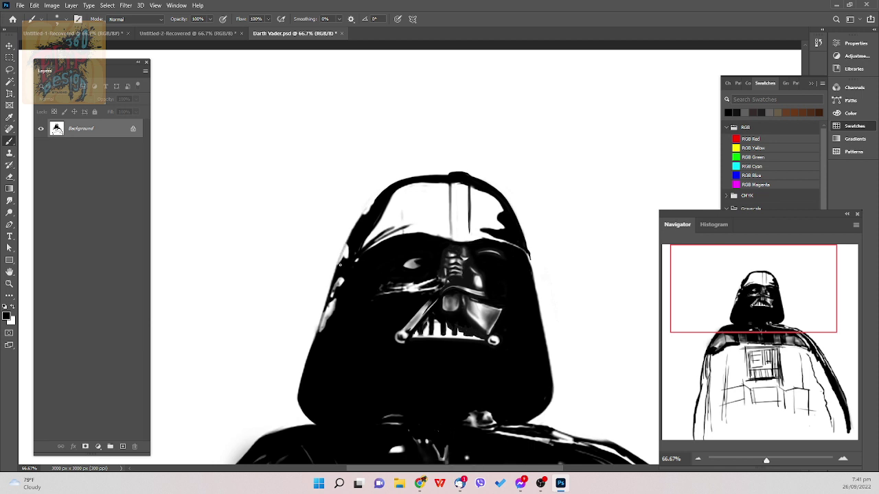
{"action": "key", "text": "ctrl+z"}
{"action": "left_click_drag", "start_coordinate": [337, 270], "coordinate": [343, 246]}
{"action": "key", "text": "ctrl+z"}
{"action": "key", "text": "bracketleft"}
{"action": "key", "text": "bracketleft"}
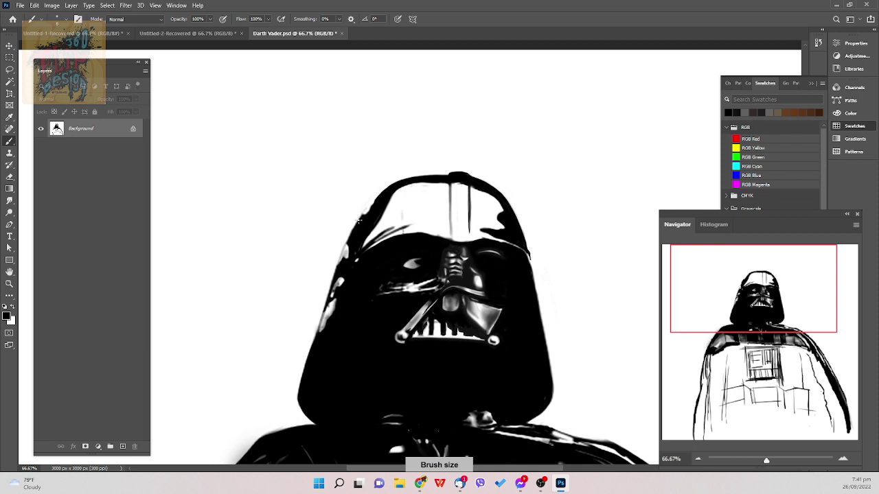
{"action": "key", "text": "ctrl+z"}
{"action": "left_click_drag", "start_coordinate": [356, 224], "coordinate": [396, 183]}
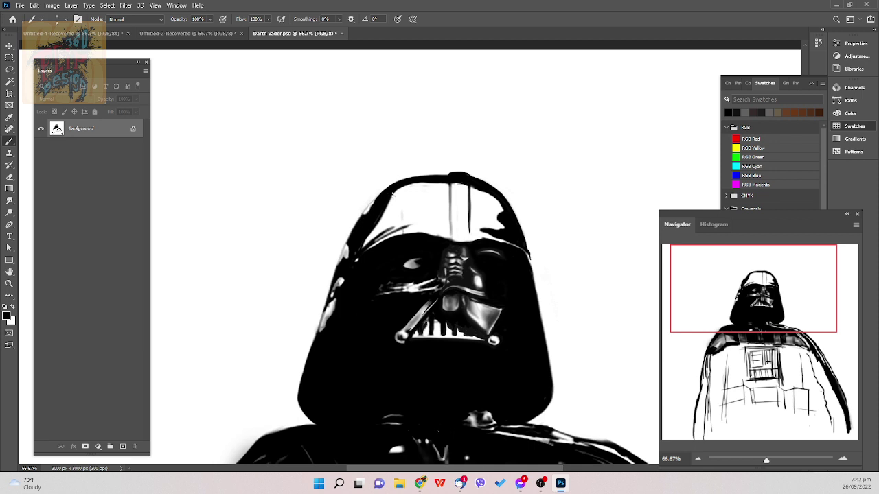
- Shade the left part of the dome's white front panel in soft grey with an enlarged brush
{"action": "key", "text": "bracketleft"}
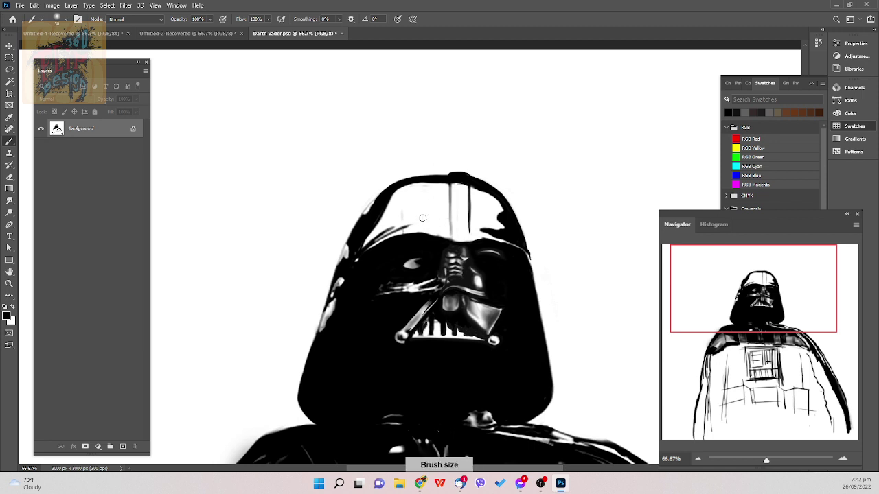
{"action": "key", "text": "e"}
{"action": "left_click_drag", "start_coordinate": [395, 213], "coordinate": [408, 223]}
{"action": "key", "text": "bracketleft"}
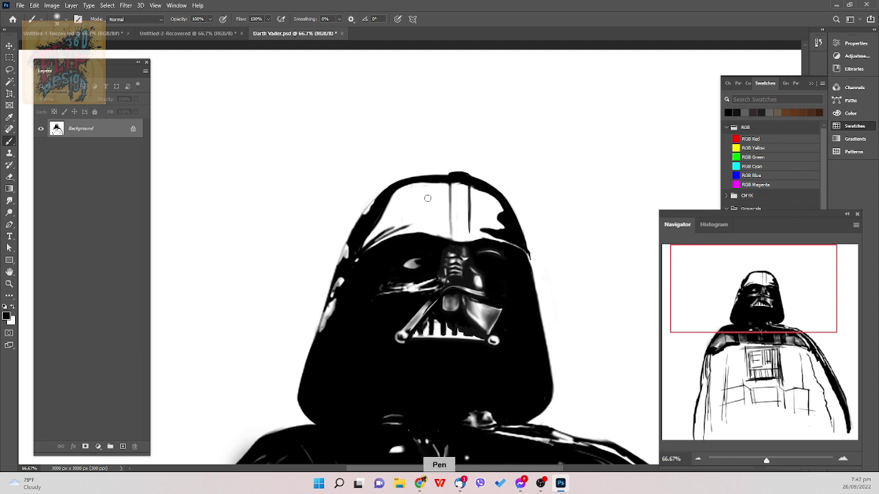
{"action": "key", "text": "bracketright"}
{"action": "key", "text": "bracketright"}
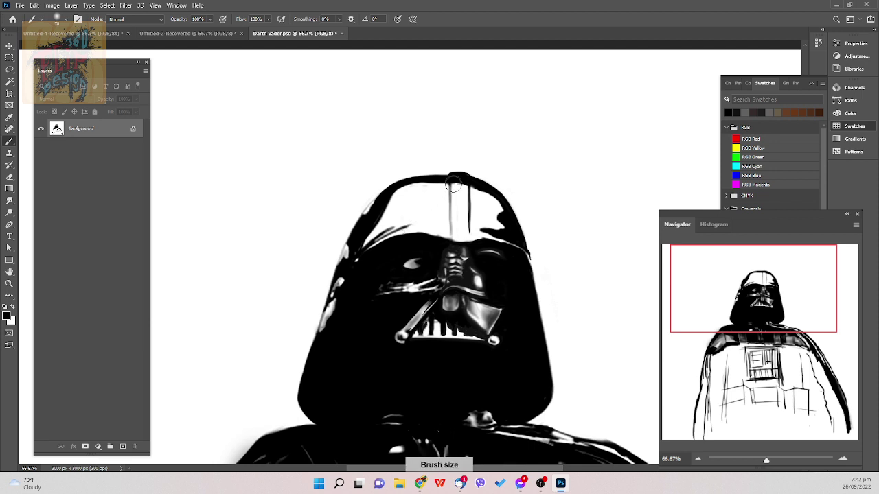
{"action": "key", "text": "bracketright"}
{"action": "key", "text": "bracketleft"}
{"action": "key", "text": "bracketleft"}
{"action": "mouse_move", "coordinate": [366, 243]}
{"action": "left_mouse_down"}
{"action": "mouse_move", "coordinate": [387, 226]}
{"action": "mouse_move", "coordinate": [388, 203]}
{"action": "mouse_move", "coordinate": [413, 196]}
{"action": "left_mouse_up"}
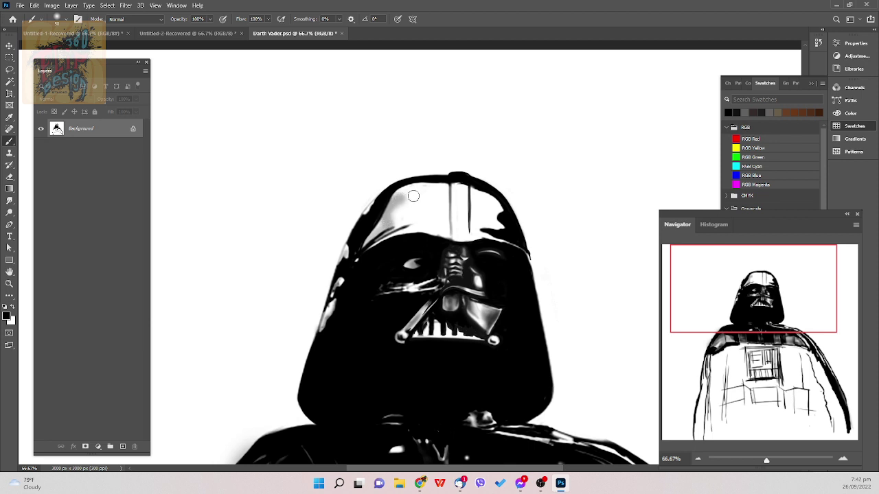
{"action": "mouse_move", "coordinate": [366, 241]}
{"action": "left_mouse_down"}
{"action": "mouse_move", "coordinate": [388, 215]}
{"action": "mouse_move", "coordinate": [370, 245]}
{"action": "mouse_move", "coordinate": [400, 225]}
{"action": "mouse_move", "coordinate": [409, 200]}
{"action": "mouse_move", "coordinate": [394, 224]}
{"action": "mouse_move", "coordinate": [406, 213]}
{"action": "left_mouse_up"}
{"action": "key", "text": "ctrl+z"}
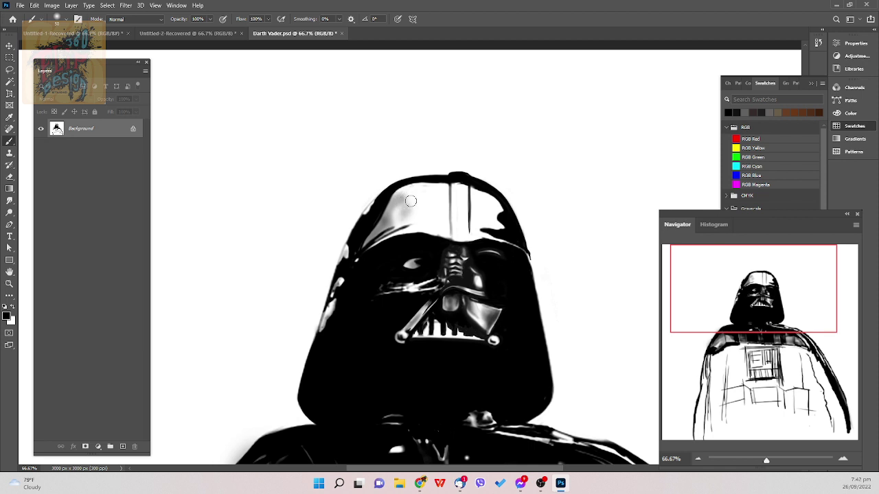
- Deepen the grey shading along the front panel's inner left edge, down towards the brim
{"action": "mouse_move", "coordinate": [388, 210]}
{"action": "left_mouse_down"}
{"action": "mouse_move", "coordinate": [394, 222]}
{"action": "mouse_move", "coordinate": [374, 245]}
{"action": "left_mouse_up"}
{"action": "left_click_drag", "start_coordinate": [382, 212], "coordinate": [372, 237]}
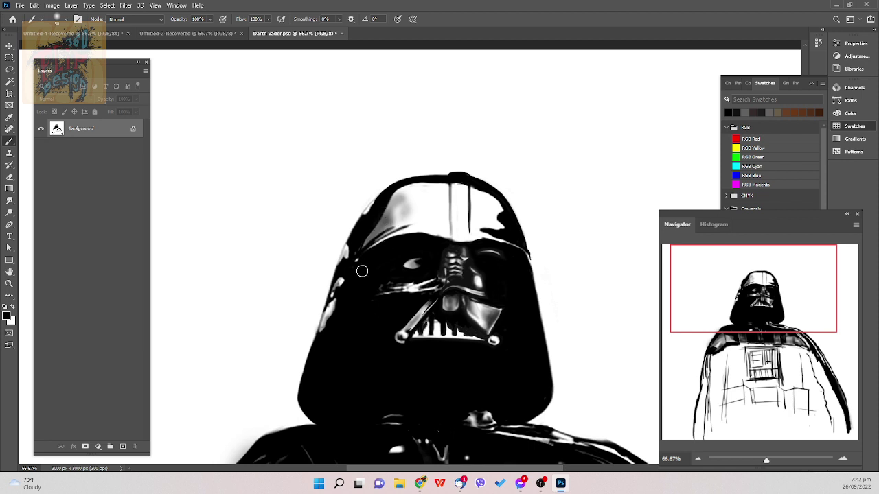
{"action": "key", "text": "]"}
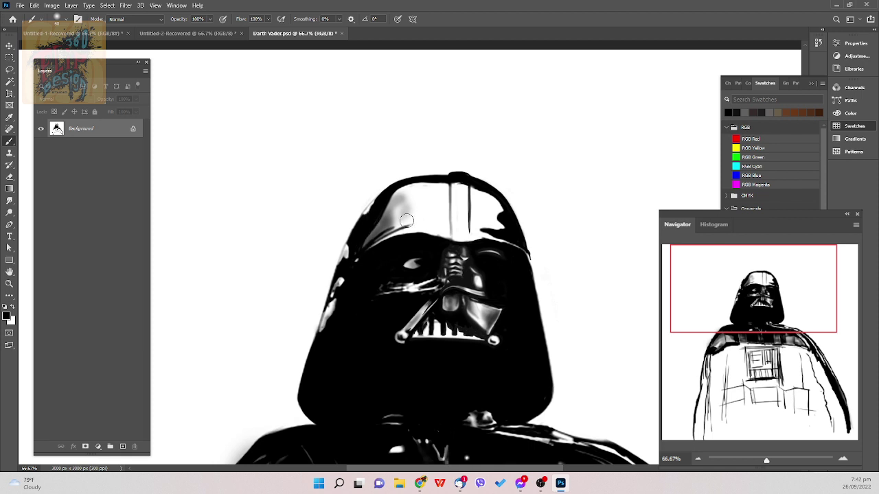
{"action": "key", "text": "["}
{"action": "key", "text": "["}
- Spread a broad, soft grey wash over the dome's left panel with a much larger brush
{"action": "key", "text": "bracketright"}
{"action": "key", "text": "bracketright"}
{"action": "key", "text": "bracketright"}
{"action": "key", "text": "bracketright"}
{"action": "key", "text": "bracketright"}
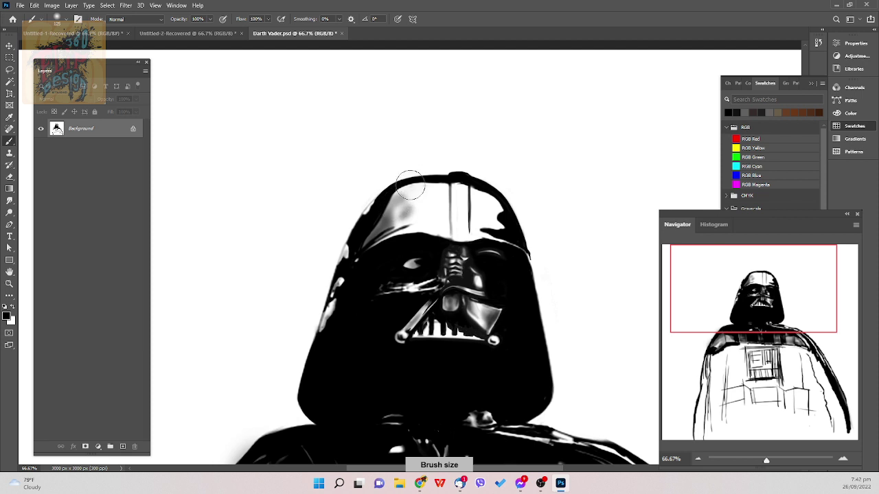
{"action": "left_click_drag", "start_coordinate": [410, 184], "coordinate": [402, 229]}
- Shade the left panel above the brim and along the left crest line in grey with a smaller brush
{"action": "key", "text": "bracketleft"}
{"action": "key", "text": "bracketleft"}
{"action": "key", "text": "bracketleft"}
{"action": "key", "text": "bracketleft"}
{"action": "key", "text": "bracketleft"}
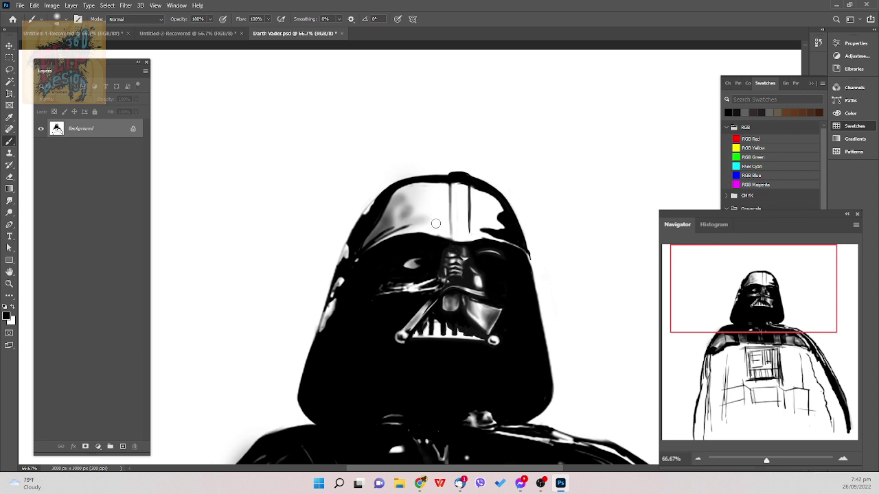
{"action": "key", "text": "ctrl+z"}
{"action": "left_click_drag", "start_coordinate": [383, 237], "coordinate": [439, 224]}
{"action": "left_click_drag", "start_coordinate": [446, 180], "coordinate": [452, 222]}
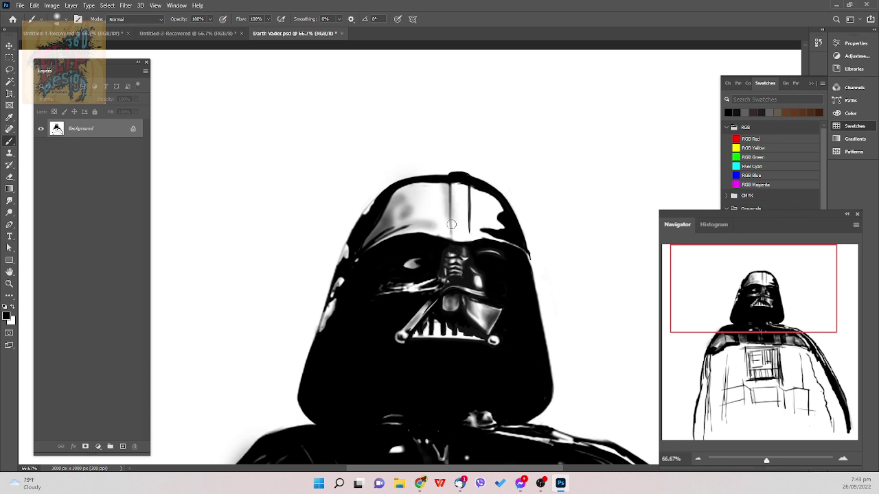
{"action": "left_click_drag", "start_coordinate": [455, 180], "coordinate": [451, 182]}
- Shade the dome's right panel in soft grey from beside the crest down to the brim with an enlarged brush
{"action": "key", "text": "bracketright"}
{"action": "key", "text": "bracketright"}
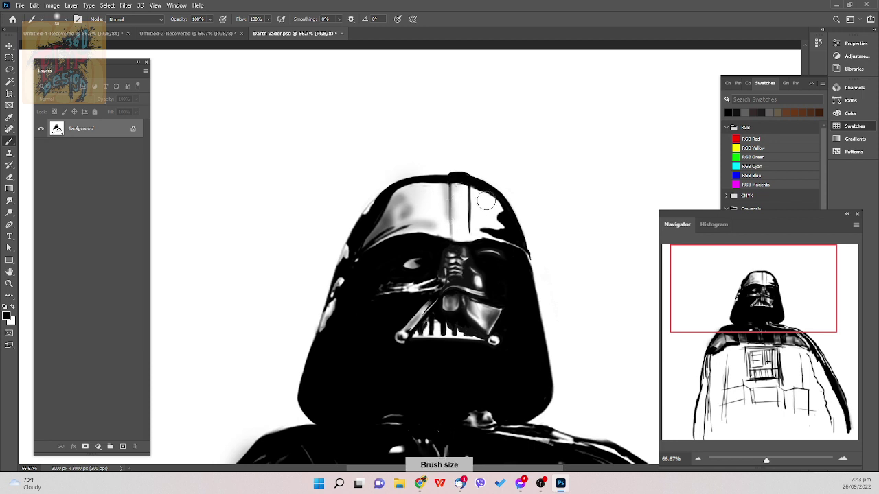
{"action": "mouse_move", "coordinate": [485, 198]}
{"action": "left_mouse_down"}
{"action": "mouse_move", "coordinate": [500, 228]}
{"action": "mouse_move", "coordinate": [489, 195]}
{"action": "mouse_move", "coordinate": [486, 219]}
{"action": "mouse_move", "coordinate": [499, 232]}
{"action": "mouse_move", "coordinate": [494, 207]}
{"action": "mouse_move", "coordinate": [506, 228]}
{"action": "mouse_move", "coordinate": [507, 213]}
{"action": "mouse_move", "coordinate": [497, 203]}
{"action": "mouse_move", "coordinate": [505, 232]}
{"action": "left_mouse_up"}
{"action": "key", "text": "bracketleft"}
{"action": "key", "text": "bracketleft"}
{"action": "key", "text": "ctrl+z"}
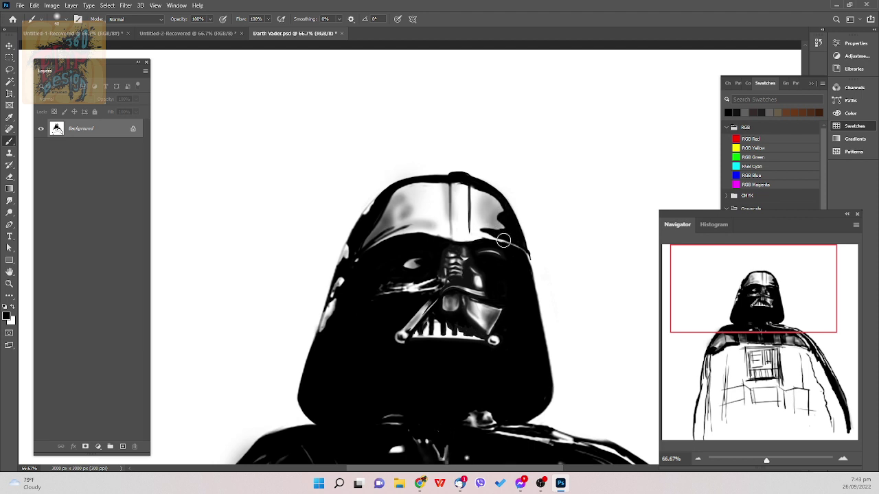
{"action": "key", "text": "bracketleft"}
- Save the Darth Vader painting and dismiss the alert about the locked layer
{"action": "key", "text": "ctrl+s"}
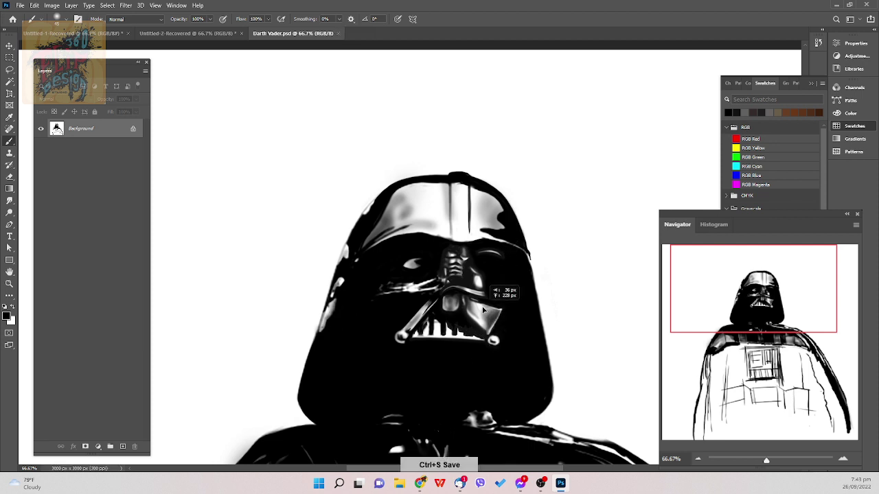
{"action": "left_click_drag", "start_coordinate": [482, 310], "coordinate": [493, 329]}
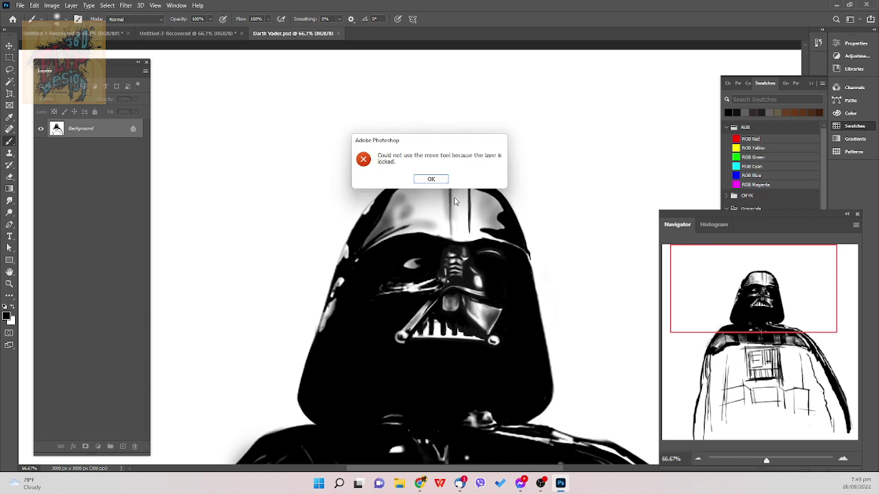
{"action": "left_click", "coordinate": [444, 179]}
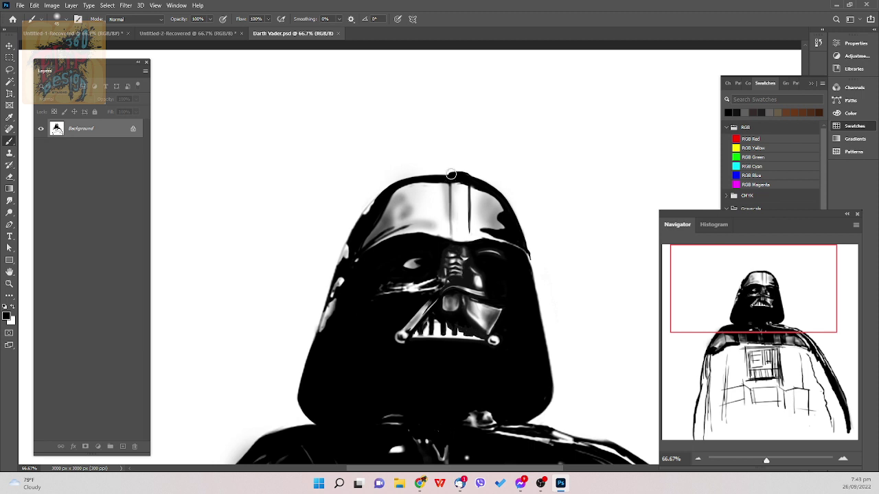
- Undo the last brush stroke and switch to the Soft Round Pressure Size brush
{"action": "key", "text": "ctrl+z"}
{"action": "right_click", "coordinate": [518, 154]}
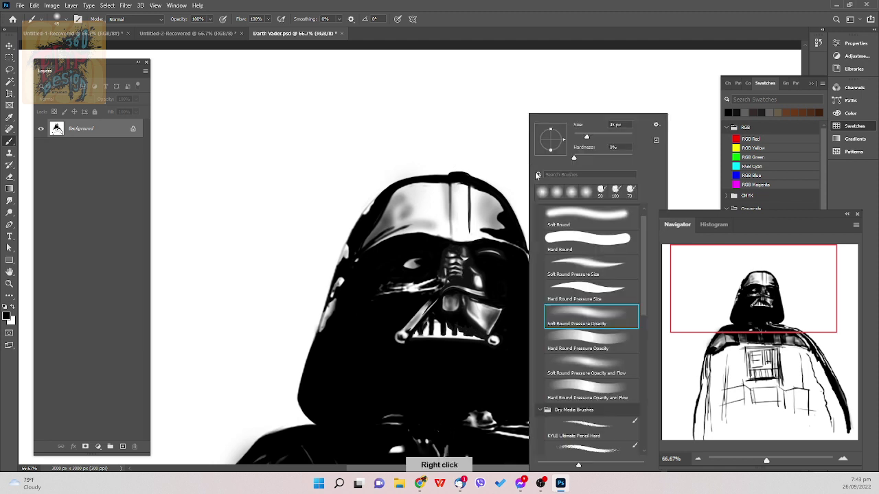
{"action": "left_click", "coordinate": [595, 271]}
{"action": "key", "text": "Return"}
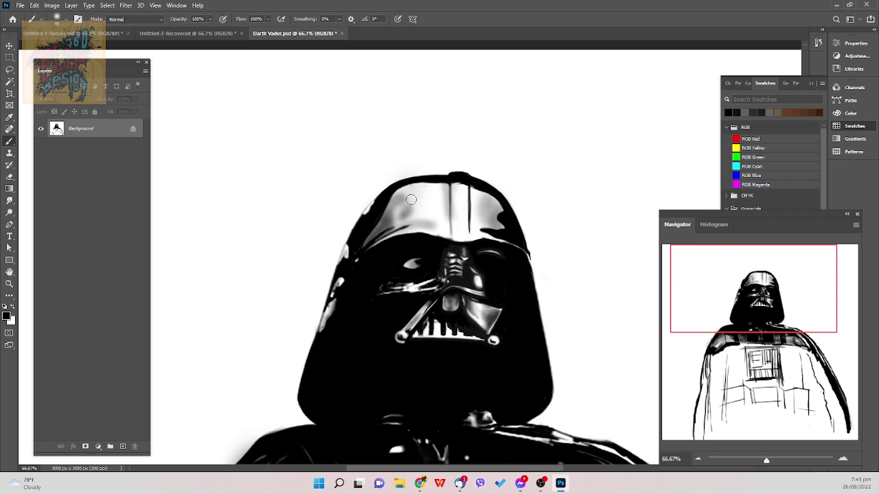
- Reduce the brush size and save the Darth Vader painting
{"action": "key", "text": "e"}
{"action": "key", "text": "b"}
{"action": "key", "text": "bracketright"}
{"action": "key", "text": "bracketleft"}
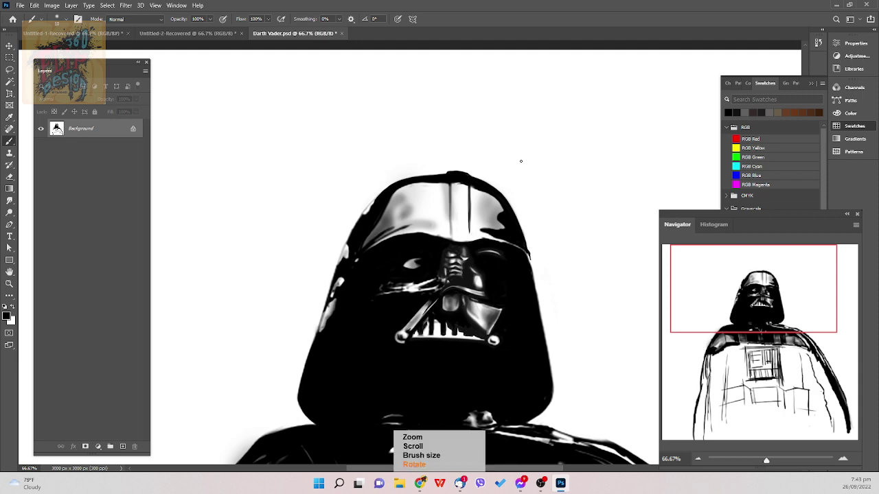
{"action": "key", "text": "ctrl+minus"}
{"action": "key", "text": "ctrl+minus"}
{"action": "scroll", "coordinate": [521, 167], "scroll_direction": "down", "scroll_amount": 1}
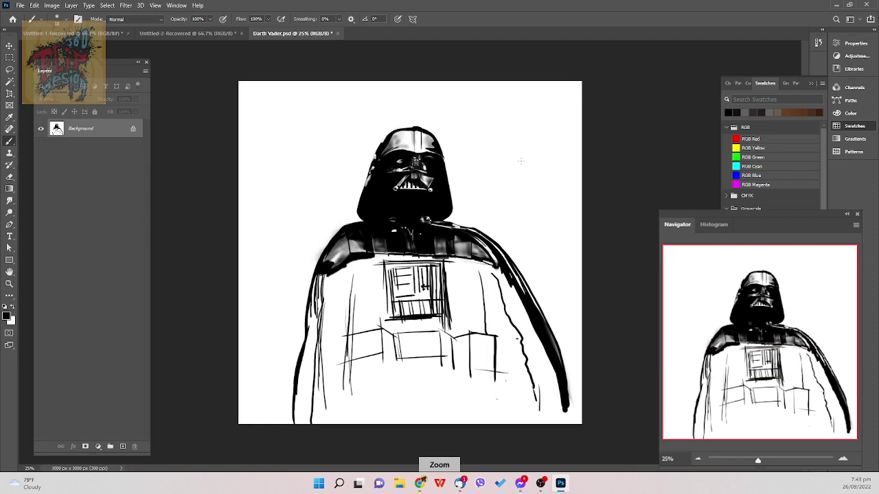
{"action": "key", "text": "ctrl+s"}
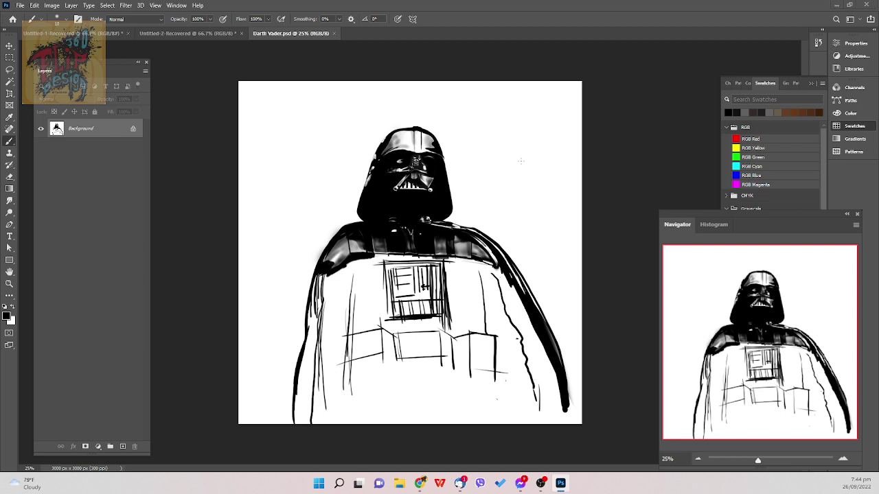
{"action": "key", "text": "alt+Tab"}
{"action": "left_click", "coordinate": [521, 161]}
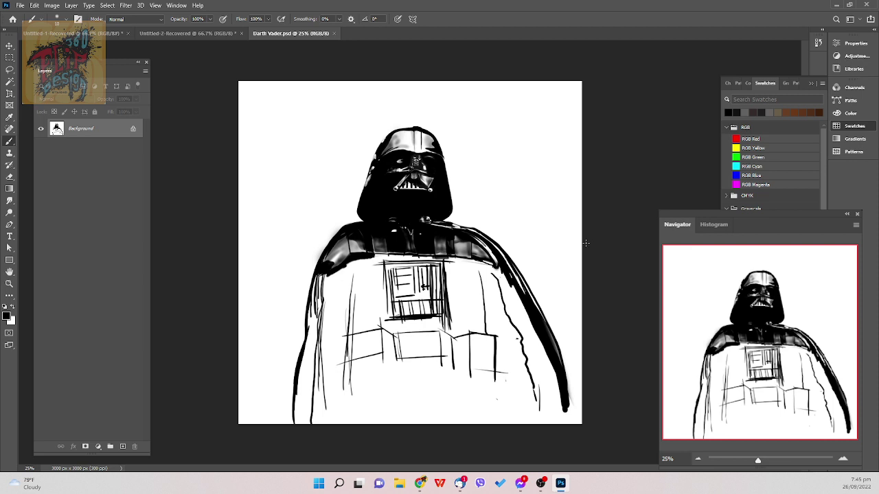
- Add black brush strokes along the top edge of the chest control box, from its left corner to its right corner
{"action": "key", "text": "ctrl+plus"}
{"action": "key", "text": "ctrl+plus"}
{"action": "key", "text": "ctrl+plus"}
{"action": "key", "text": "ctrl+plus"}
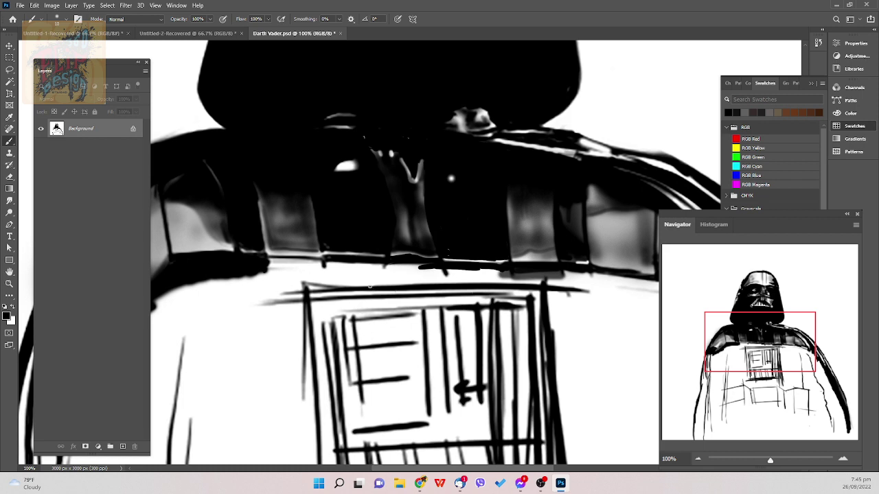
{"action": "right_click", "coordinate": [564, 293]}
{"action": "left_click", "coordinate": [620, 273]}
{"action": "left_click", "coordinate": [364, 271]}
{"action": "key", "text": "ctrl+plus"}
{"action": "key", "text": "ctrl+minus"}
{"action": "key", "text": "ctrl+minus"}
{"action": "key", "text": "ctrl+plus"}
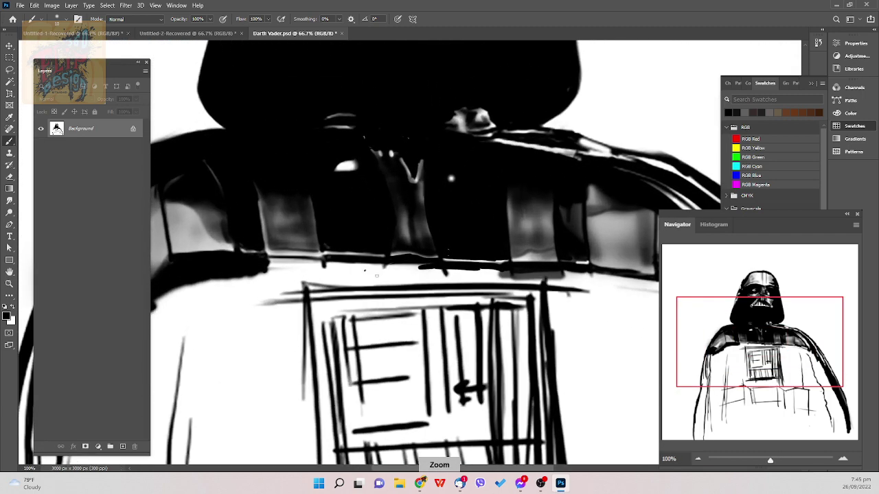
{"action": "key", "text": "ctrl+plus"}
{"action": "scroll", "coordinate": [376, 288], "scroll_direction": "down", "scroll_amount": 2}
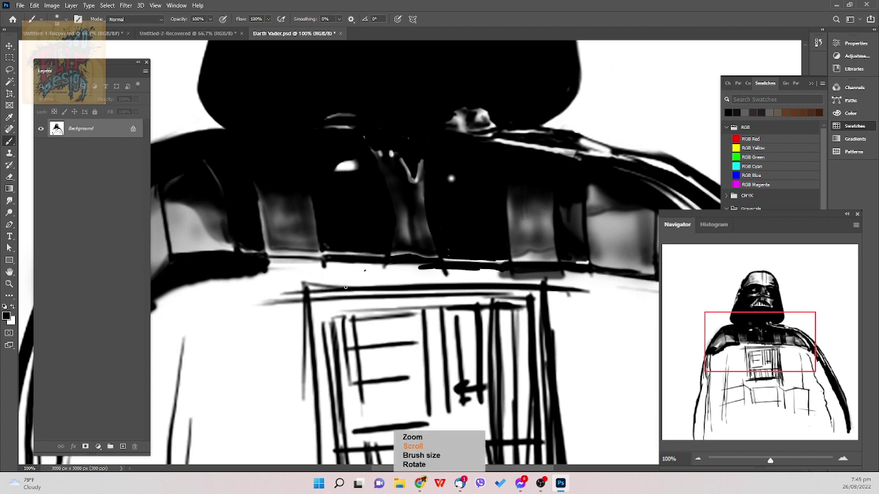
{"action": "left_click_drag", "start_coordinate": [295, 288], "coordinate": [376, 280]}
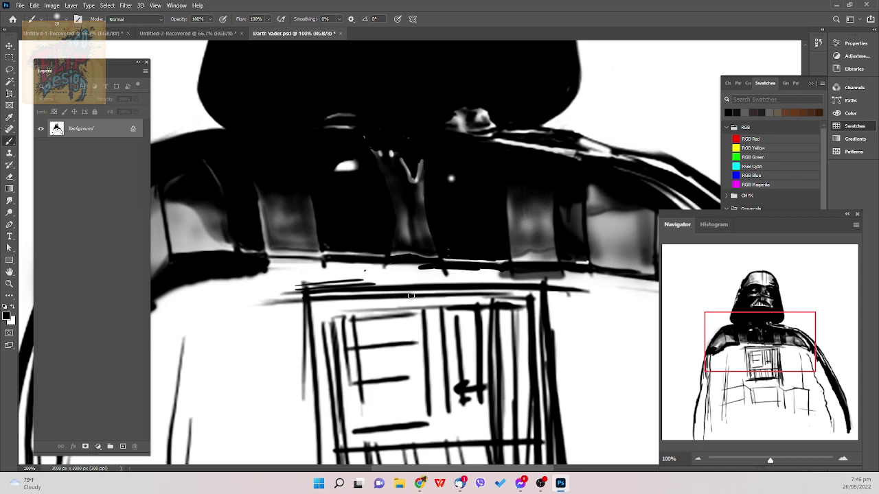
{"action": "left_click_drag", "start_coordinate": [410, 295], "coordinate": [542, 295]}
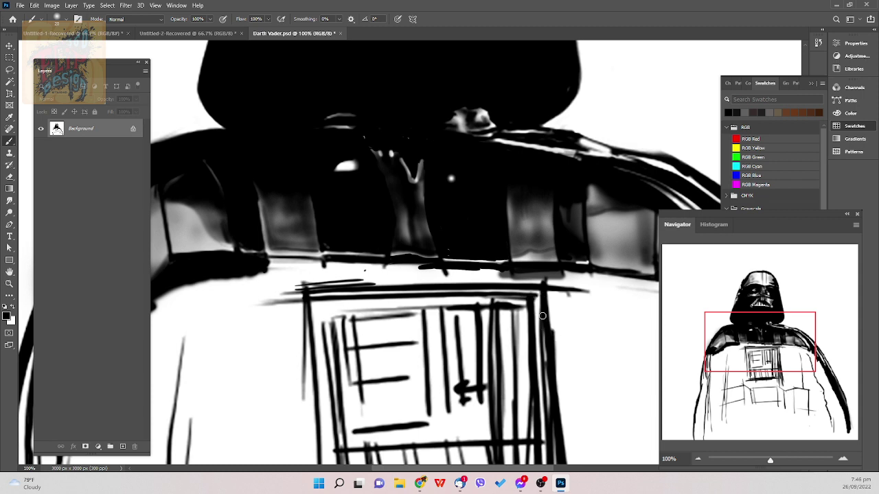
- Erase the rough vertical lines at the upper right side of the chest control box with an enlarged eraser
{"action": "key", "text": "space"}
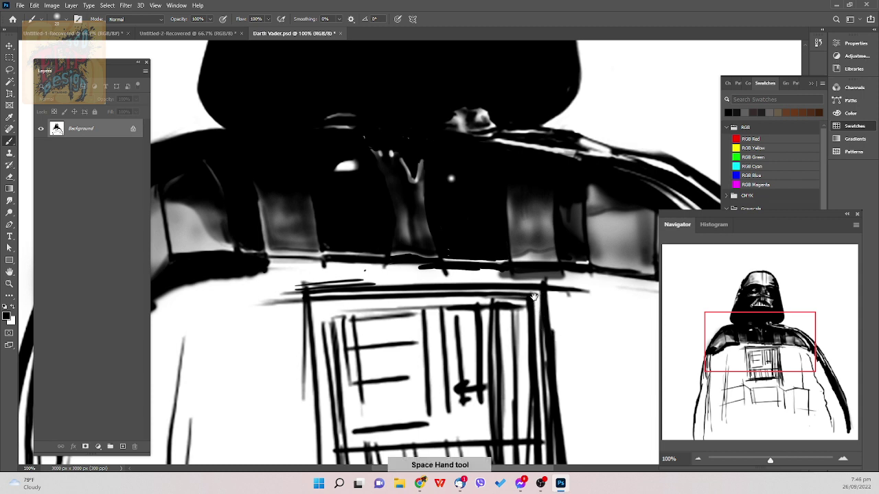
{"action": "left_click_drag", "start_coordinate": [534, 296], "coordinate": [531, 253]}
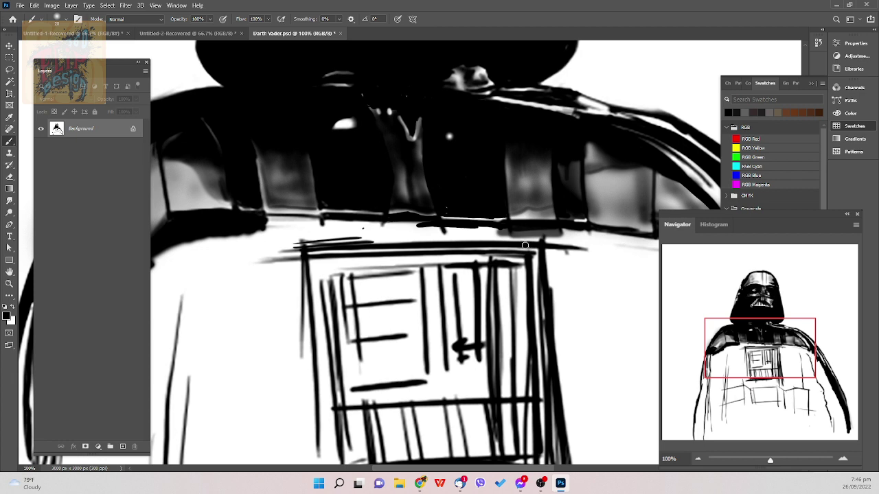
{"action": "key", "text": "e"}
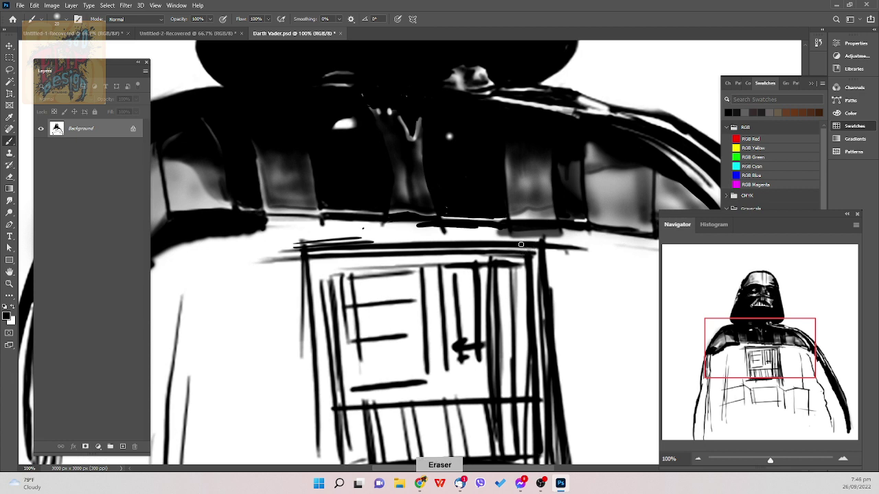
{"action": "key", "text": "bracketright"}
{"action": "mouse_move", "coordinate": [522, 244]}
{"action": "left_mouse_down"}
{"action": "mouse_move", "coordinate": [534, 268]}
{"action": "mouse_move", "coordinate": [540, 262]}
{"action": "mouse_move", "coordinate": [528, 246]}
{"action": "mouse_move", "coordinate": [554, 248]}
{"action": "mouse_move", "coordinate": [526, 258]}
{"action": "mouse_move", "coordinate": [535, 309]}
{"action": "mouse_move", "coordinate": [530, 274]}
{"action": "mouse_move", "coordinate": [527, 406]}
{"action": "mouse_move", "coordinate": [524, 277]}
{"action": "mouse_move", "coordinate": [544, 444]}
{"action": "left_mouse_up"}
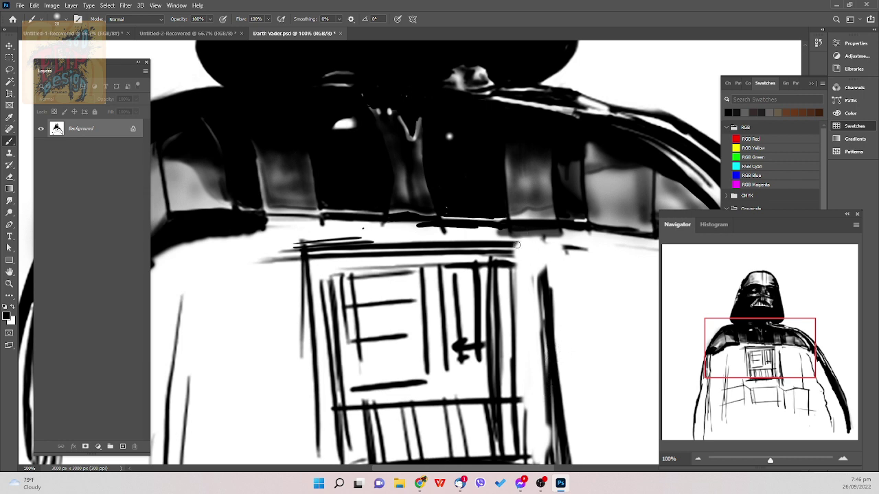
- Extend the chest box's top line to the right, start a short vertical right edge with a smaller brush, and save the painting
{"action": "key", "text": "bracketleft"}
{"action": "mouse_move", "coordinate": [508, 245]}
{"action": "left_mouse_down"}
{"action": "mouse_move", "coordinate": [533, 245]}
{"action": "mouse_move", "coordinate": [491, 245]}
{"action": "mouse_move", "coordinate": [553, 247]}
{"action": "mouse_move", "coordinate": [488, 252]}
{"action": "mouse_move", "coordinate": [555, 251]}
{"action": "left_mouse_up"}
{"action": "left_click_drag", "start_coordinate": [534, 243], "coordinate": [540, 276]}
{"action": "key", "text": "ctrl+z"}
{"action": "left_click_drag", "start_coordinate": [530, 242], "coordinate": [531, 265]}
{"action": "key", "text": "e"}
{"action": "key", "text": "bracketleft"}
{"action": "key", "text": "ctrl+z"}
{"action": "key", "text": "ctrl+z"}
{"action": "key", "text": "ctrl+z"}
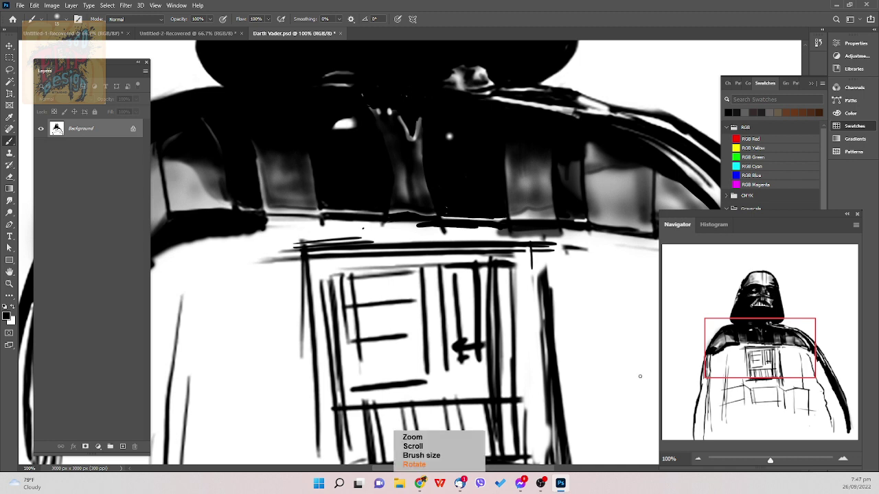
{"action": "key", "text": "ctrl+minus"}
{"action": "key", "text": "ctrl+minus"}
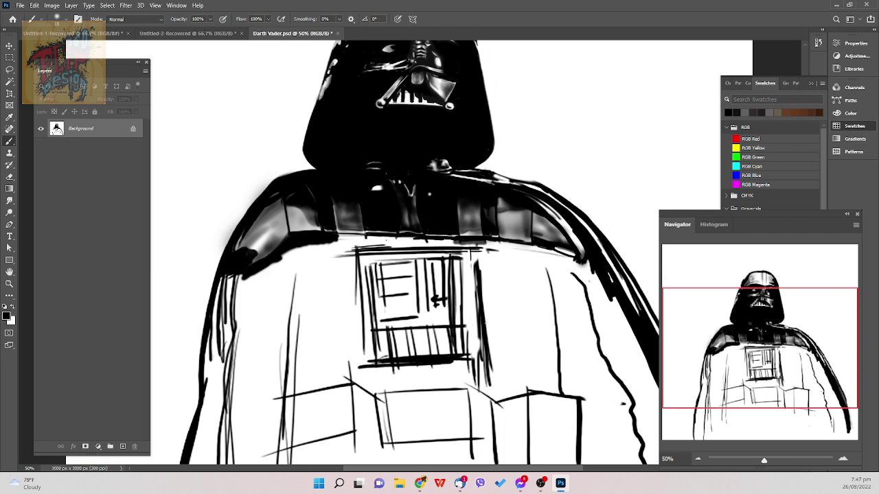
{"action": "key", "text": "ctrl+s"}
- Erase the leftover sketch lines at the lower right corner of the chest box
{"action": "key", "text": "bracketright"}
{"action": "key", "text": "ctrl+z"}
{"action": "key", "text": "["}
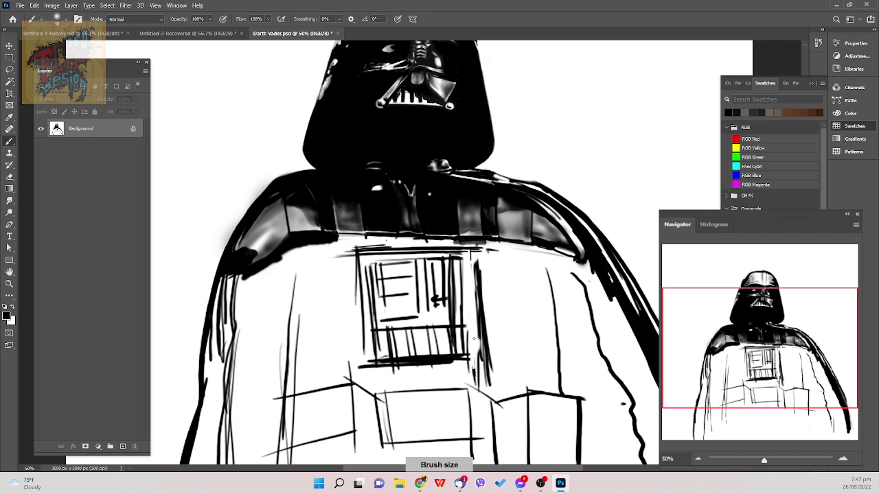
{"action": "left_click_drag", "start_coordinate": [470, 326], "coordinate": [473, 369]}
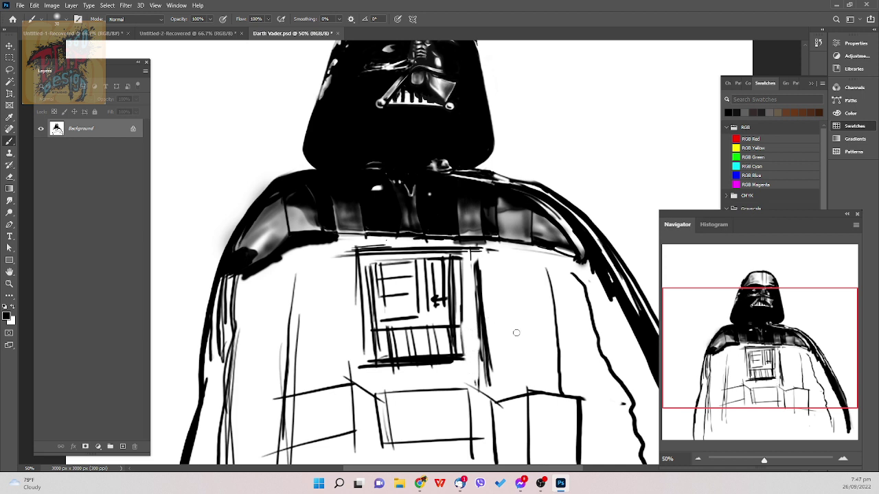
- Draw a straight black vertical line as the chest box's right edge, from the top line down past its base
{"action": "key", "text": "b"}
{"action": "right_click", "coordinate": [474, 251]}
{"action": "key", "text": "ctrl+z"}
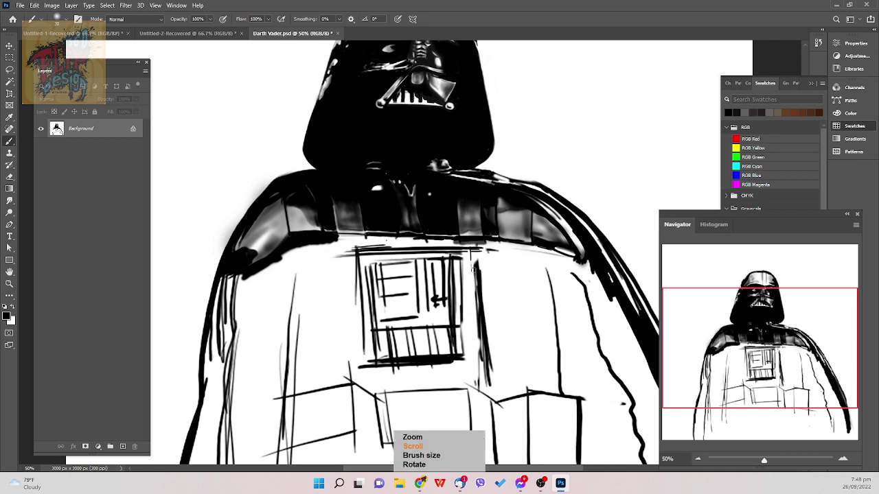
{"action": "key", "text": "bracketright"}
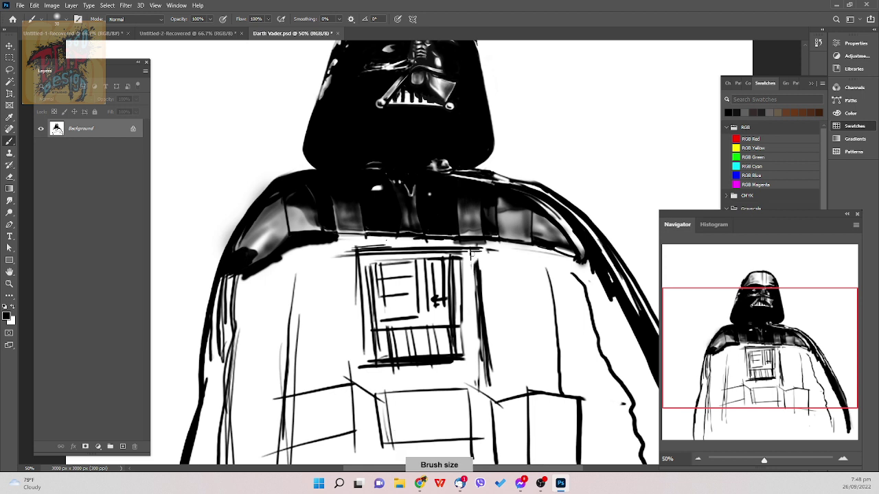
{"action": "left_click_drag", "start_coordinate": [472, 249], "coordinate": [474, 277]}
{"action": "key", "text": "ctrl+z"}
{"action": "left_click_drag", "start_coordinate": [471, 247], "coordinate": [475, 371]}
{"action": "left_click_drag", "start_coordinate": [471, 247], "coordinate": [475, 374]}
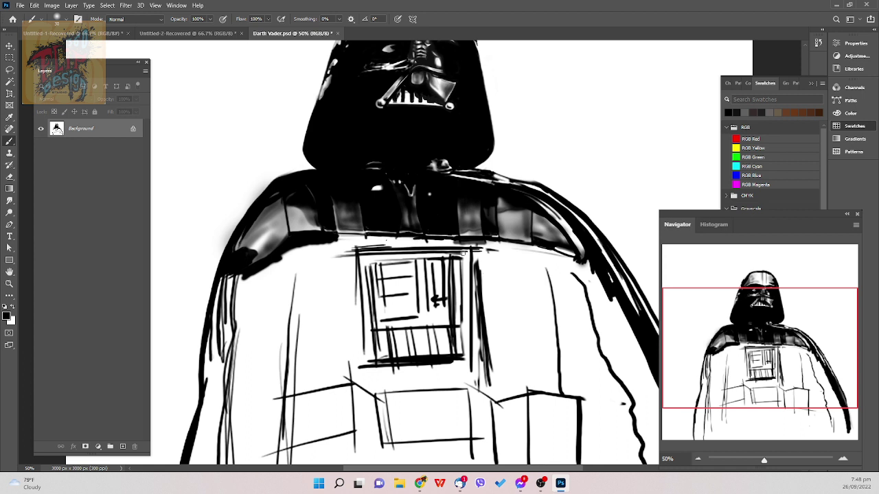
- Draw a parallel vertical line just inside the chest box's right edge and fill the gap between collar and box in black
{"action": "left_click_drag", "start_coordinate": [467, 250], "coordinate": [467, 377]}
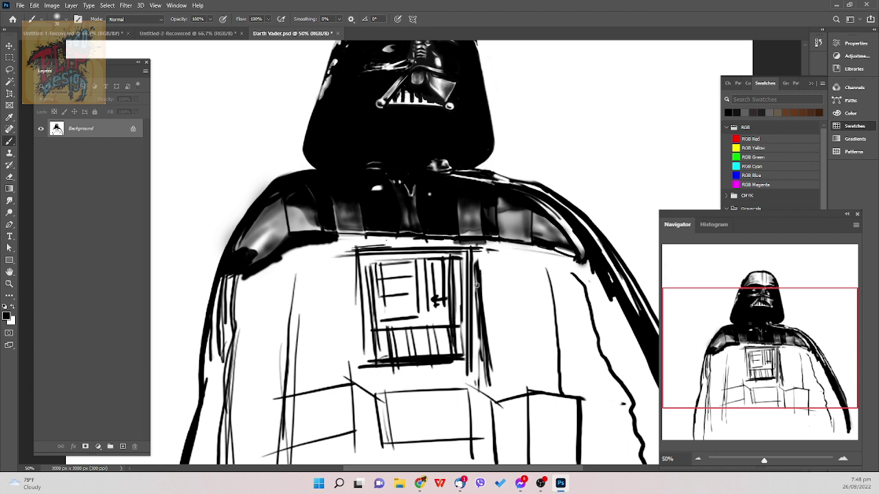
{"action": "key", "text": "ctrl+z"}
{"action": "left_click_drag", "start_coordinate": [466, 250], "coordinate": [464, 312]}
{"action": "key", "text": "ctrl+z"}
{"action": "left_click_drag", "start_coordinate": [465, 249], "coordinate": [466, 328]}
{"action": "key", "text": "ctrl+z"}
{"action": "left_click_drag", "start_coordinate": [466, 251], "coordinate": [464, 372]}
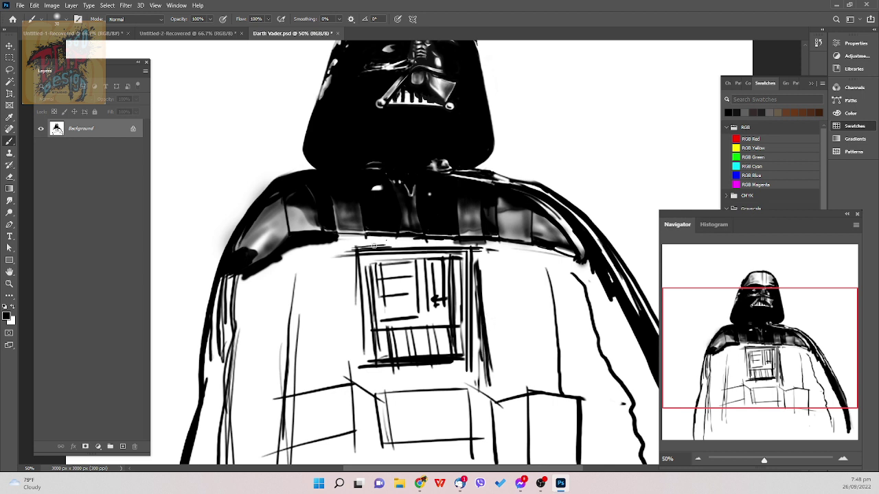
{"action": "mouse_move", "coordinate": [375, 246]}
{"action": "left_mouse_down"}
{"action": "mouse_move", "coordinate": [420, 244]}
{"action": "mouse_move", "coordinate": [339, 247]}
{"action": "mouse_move", "coordinate": [488, 247]}
{"action": "mouse_move", "coordinate": [357, 238]}
{"action": "mouse_move", "coordinate": [490, 245]}
{"action": "mouse_move", "coordinate": [329, 243]}
{"action": "mouse_move", "coordinate": [362, 245]}
{"action": "mouse_move", "coordinate": [340, 239]}
{"action": "mouse_move", "coordinate": [362, 237]}
{"action": "mouse_move", "coordinate": [344, 240]}
{"action": "mouse_move", "coordinate": [372, 246]}
{"action": "left_mouse_up"}
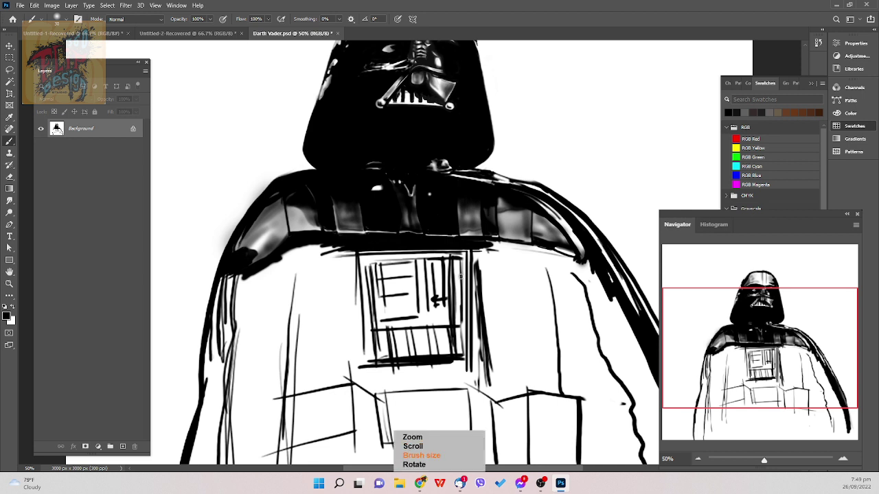
- Erase the rough lines inside the chest box's right side and paint thick black borders along its right and top edges
{"action": "scroll", "coordinate": [461, 276], "scroll_direction": "up", "scroll_amount": 2}
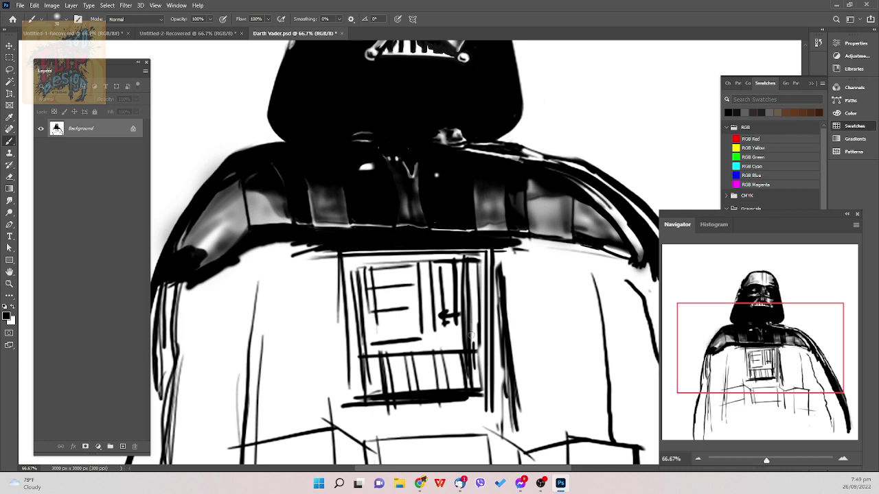
{"action": "key", "text": "e"}
{"action": "mouse_move", "coordinate": [472, 338]}
{"action": "left_mouse_down"}
{"action": "mouse_move", "coordinate": [474, 371]}
{"action": "mouse_move", "coordinate": [472, 345]}
{"action": "left_mouse_up"}
{"action": "key", "text": "b"}
{"action": "mouse_move", "coordinate": [482, 260]}
{"action": "left_mouse_down"}
{"action": "mouse_move", "coordinate": [482, 391]}
{"action": "mouse_move", "coordinate": [482, 253]}
{"action": "mouse_move", "coordinate": [479, 264]}
{"action": "left_mouse_up"}
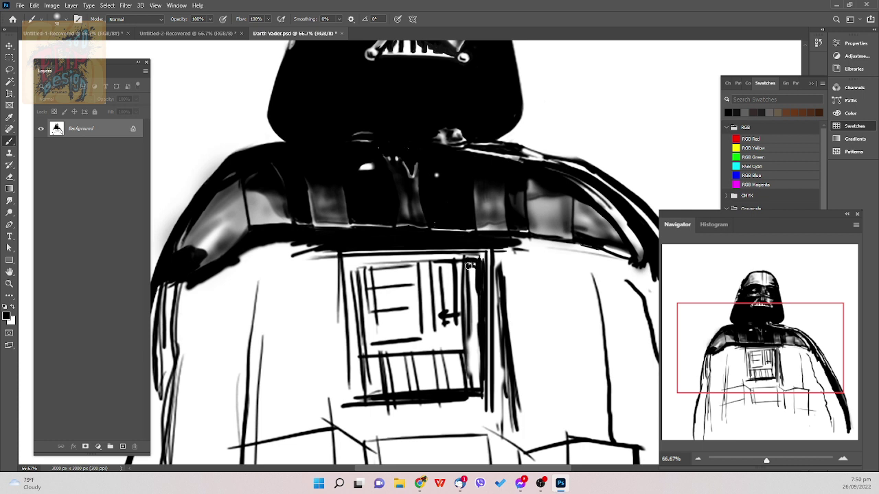
{"action": "left_click_drag", "start_coordinate": [471, 261], "coordinate": [477, 259]}
{"action": "mouse_move", "coordinate": [341, 259]}
{"action": "left_mouse_down"}
{"action": "mouse_move", "coordinate": [385, 258]}
{"action": "mouse_move", "coordinate": [332, 264]}
{"action": "mouse_move", "coordinate": [388, 259]}
{"action": "mouse_move", "coordinate": [323, 263]}
{"action": "mouse_move", "coordinate": [477, 257]}
{"action": "left_mouse_up"}
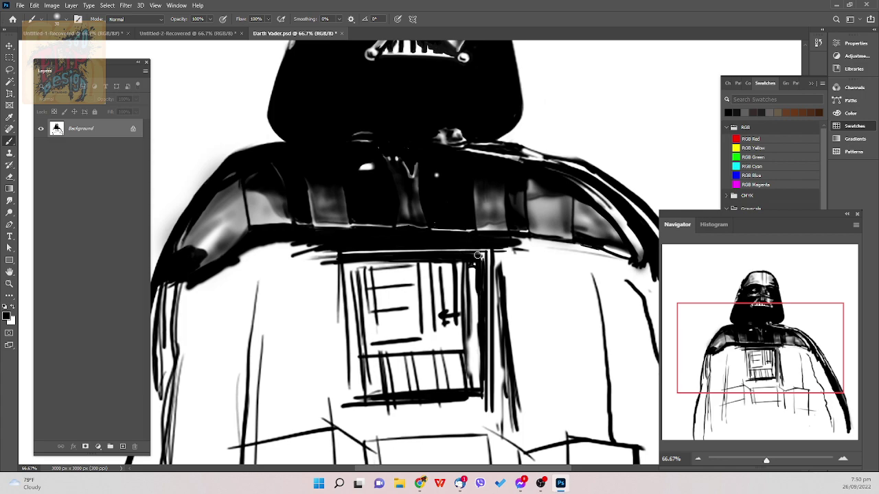
- Touch up the narrow white strip beside the chest box's right border with a smaller brush
{"action": "key", "text": "e"}
{"action": "key", "text": "ctrl+minus"}
{"action": "key", "text": "ctrl+minus"}
{"action": "key", "text": "ctrl+plus"}
{"action": "key", "text": "ctrl+plus"}
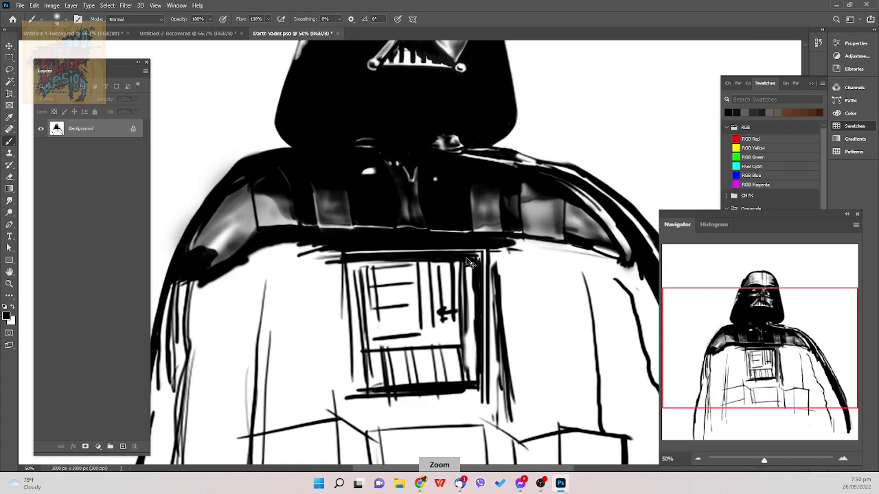
{"action": "key", "text": "bracketright"}
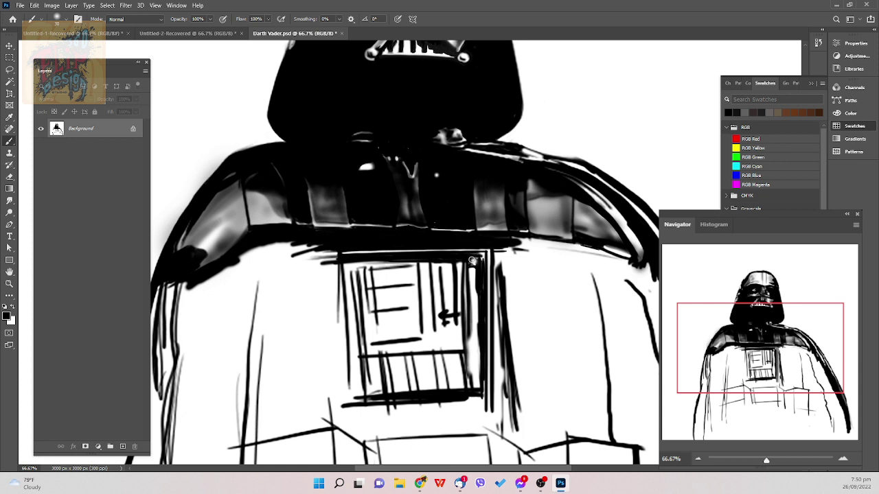
{"action": "key", "text": "b"}
{"action": "key", "text": "bracketleft"}
{"action": "left_click_drag", "start_coordinate": [470, 306], "coordinate": [473, 359]}
- Add a new layer and draw short cross lines down the narrow strip on the chest box's right side
{"action": "left_click", "coordinate": [122, 446]}
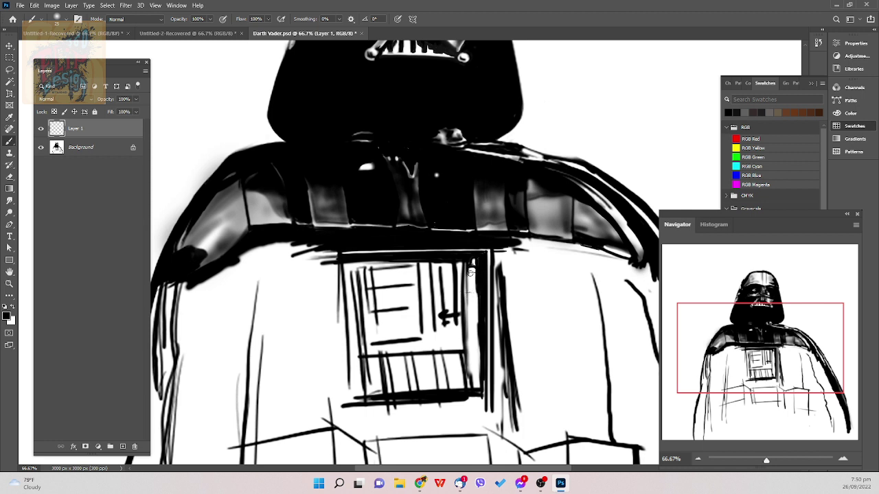
{"action": "key", "text": "ctrl+z"}
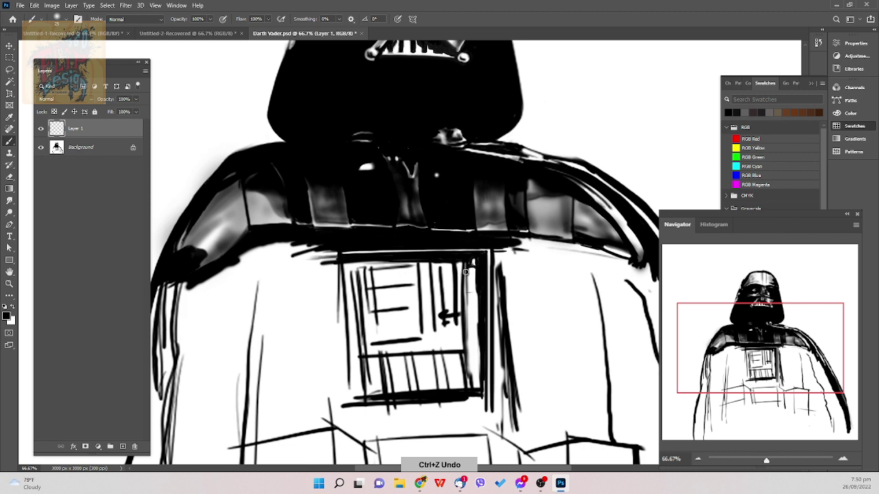
{"action": "left_click_drag", "start_coordinate": [467, 272], "coordinate": [482, 274]}
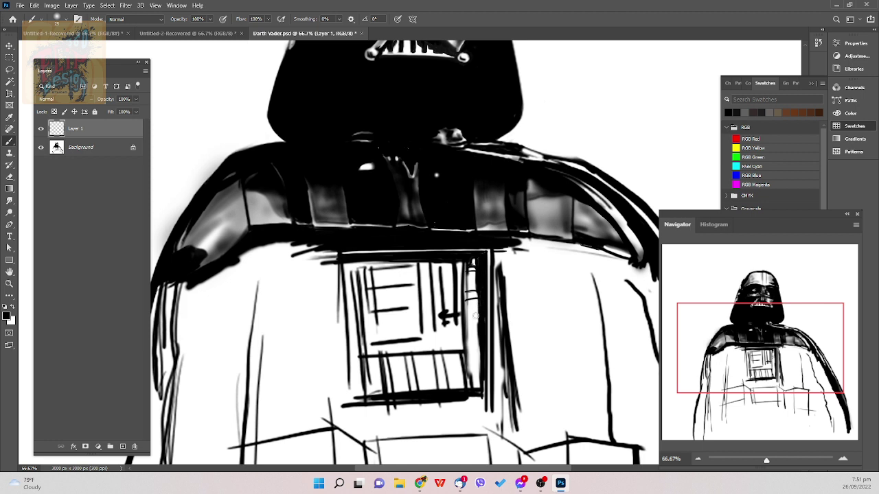
{"action": "mouse_move", "coordinate": [464, 314]}
{"action": "left_mouse_down"}
{"action": "mouse_move", "coordinate": [479, 313]}
{"action": "mouse_move", "coordinate": [479, 322]}
{"action": "left_mouse_up"}
{"action": "key", "text": "ctrl+z"}
{"action": "mouse_move", "coordinate": [465, 319]}
{"action": "left_mouse_down"}
{"action": "mouse_move", "coordinate": [479, 321]}
{"action": "mouse_move", "coordinate": [481, 335]}
{"action": "left_mouse_up"}
{"action": "mouse_move", "coordinate": [466, 340]}
{"action": "left_mouse_down"}
{"action": "mouse_move", "coordinate": [479, 343]}
{"action": "mouse_move", "coordinate": [482, 367]}
{"action": "left_mouse_up"}
{"action": "key", "text": "e"}
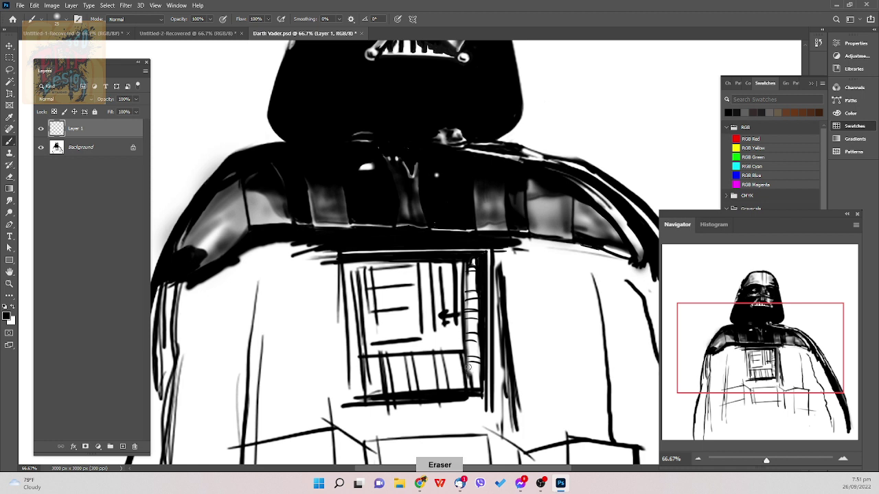
{"action": "key", "text": "b"}
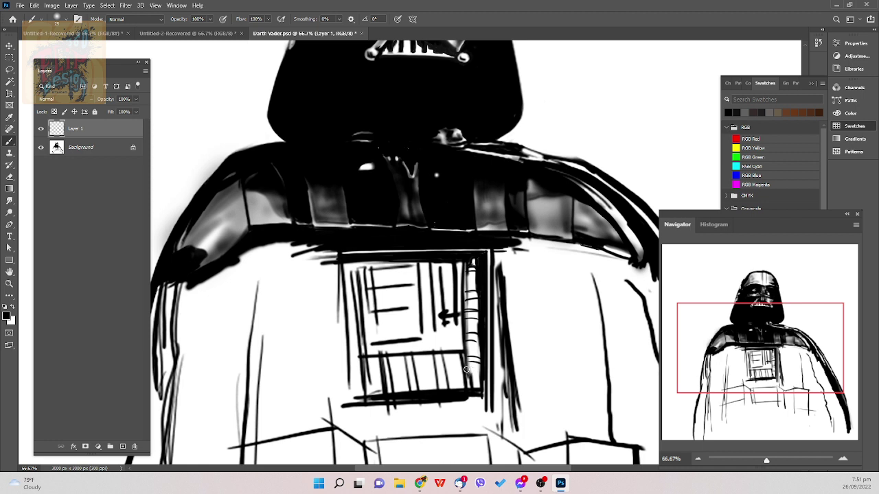
{"action": "mouse_move", "coordinate": [467, 366]}
{"action": "left_mouse_down"}
{"action": "mouse_move", "coordinate": [468, 385]}
{"action": "mouse_move", "coordinate": [481, 389]}
{"action": "left_mouse_up"}
{"action": "key", "text": "ctrl+z"}
- Select the Background layer, switch to the Eraser and hide Layer 1
{"action": "left_click", "coordinate": [126, 153]}
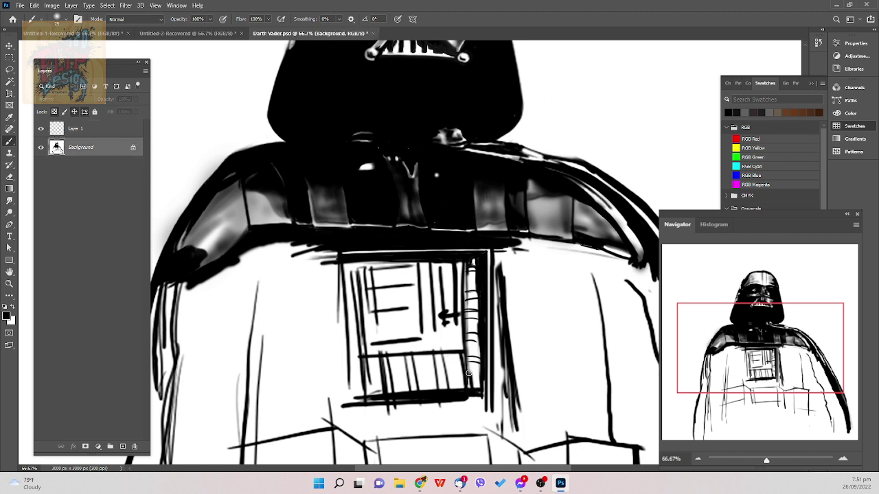
{"action": "key", "text": "e"}
{"action": "left_click", "coordinate": [40, 129]}
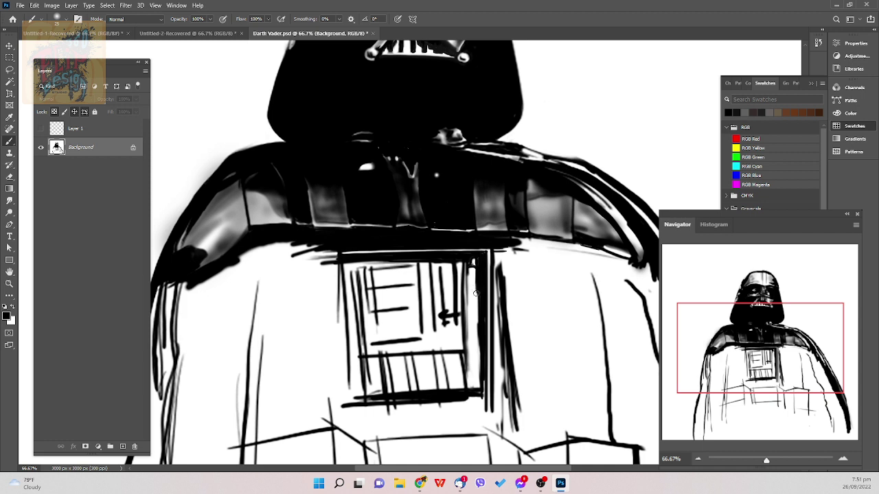
- Show Layer 1, lower its opacity to 33% and make the Background layer active again
{"action": "left_click", "coordinate": [40, 128]}
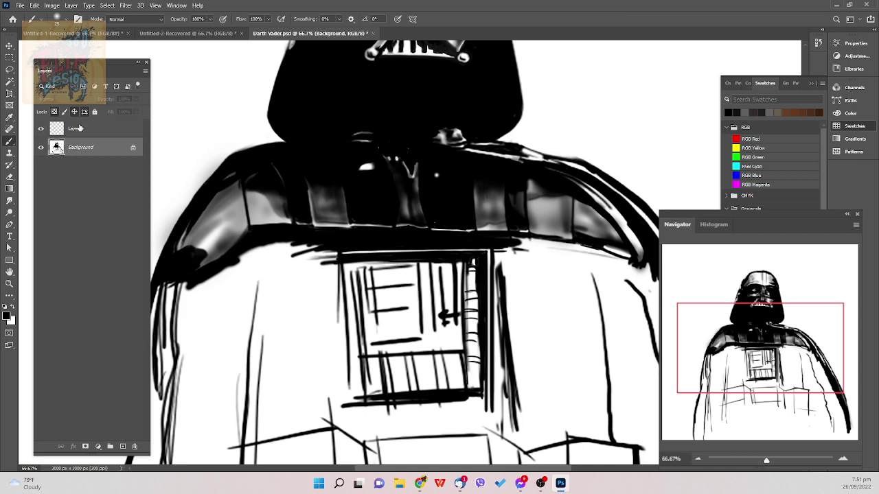
{"action": "left_click", "coordinate": [101, 128]}
{"action": "mouse_move", "coordinate": [110, 101]}
{"action": "left_mouse_down"}
{"action": "mouse_move", "coordinate": [90, 101]}
{"action": "mouse_move", "coordinate": [99, 101]}
{"action": "left_mouse_up"}
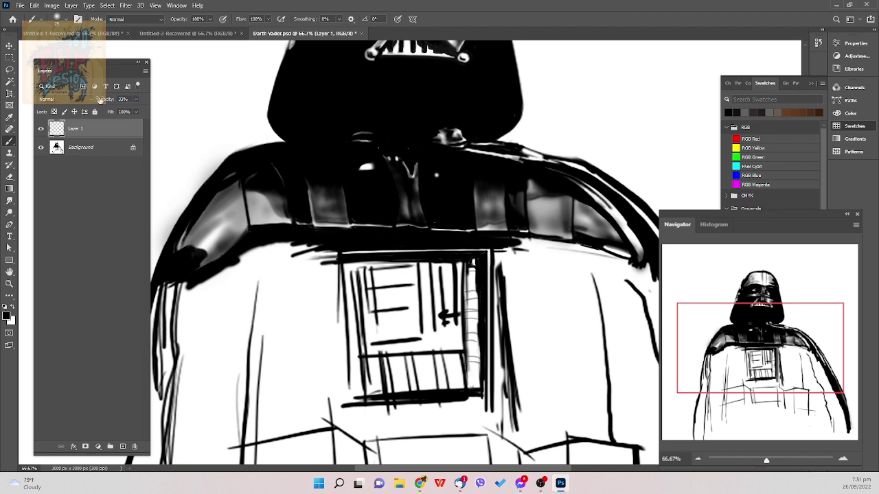
{"action": "left_click", "coordinate": [101, 147]}
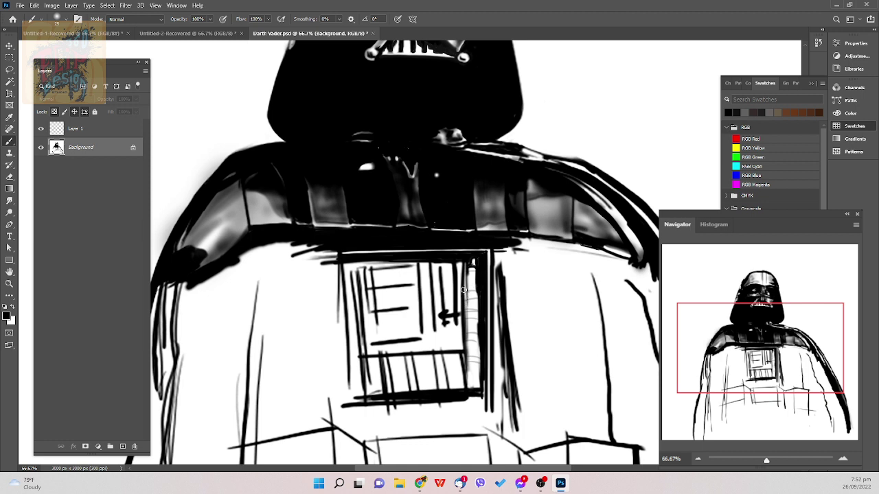
- Undo the last stroke and refine the upper part of the narrow strip's left edge with a much smaller brush
{"action": "key", "text": "ctrl+z"}
{"action": "key", "text": "bracketleft"}
{"action": "key", "text": "bracketleft"}
{"action": "key", "text": "bracketleft"}
{"action": "key", "text": "bracketleft"}
{"action": "key", "text": "bracketleft"}
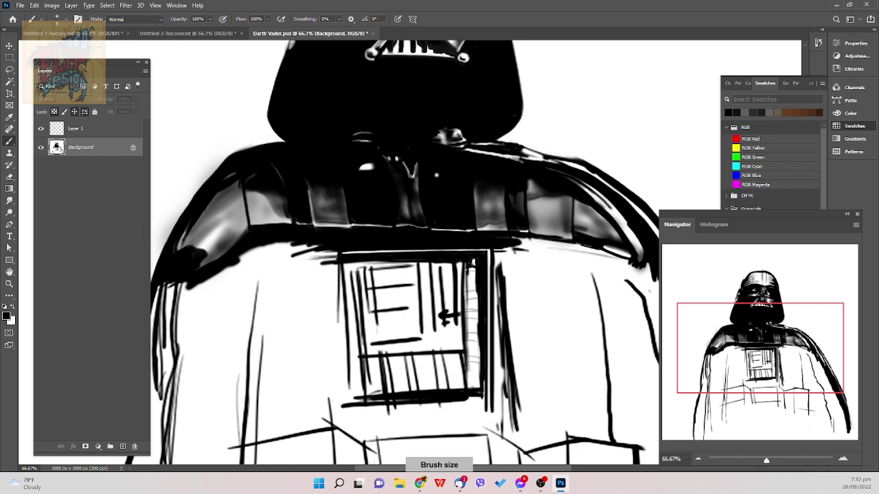
{"action": "left_click_drag", "start_coordinate": [466, 269], "coordinate": [466, 284]}
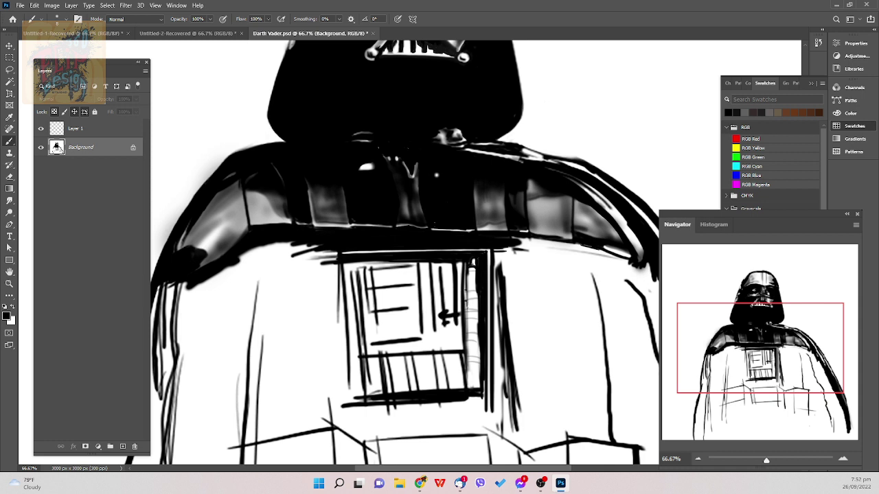
{"action": "left_click_drag", "start_coordinate": [467, 301], "coordinate": [467, 310]}
- Erase the black along the middle and lower left edge of the strip to widen its white segments
{"action": "key", "text": "e"}
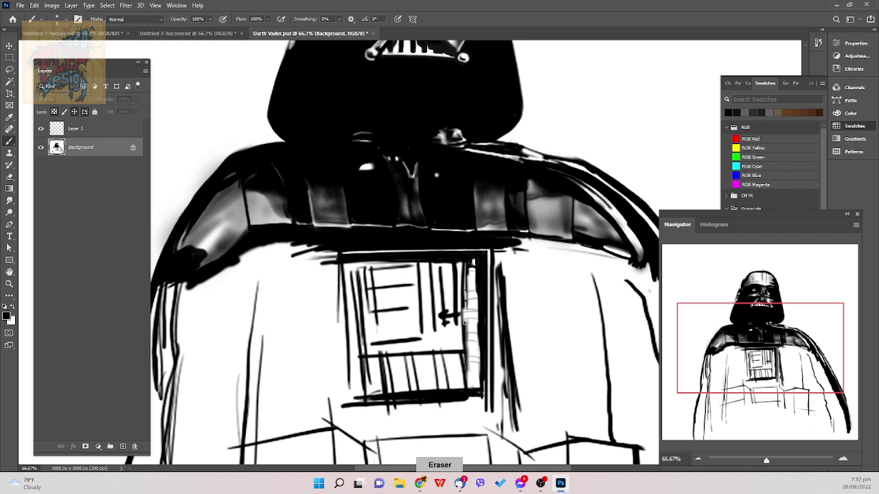
{"action": "left_click_drag", "start_coordinate": [467, 321], "coordinate": [468, 375]}
{"action": "key", "text": "b"}
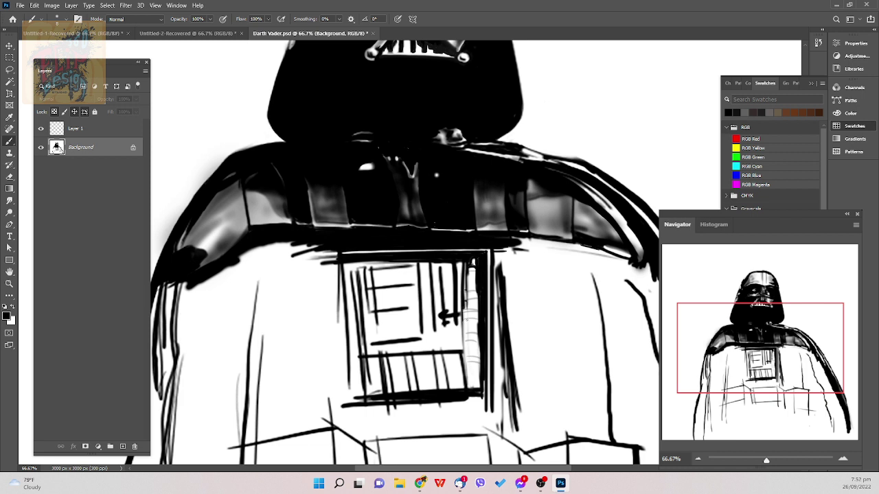
{"action": "key", "text": "]"}
{"action": "key", "text": "e"}
{"action": "left_click_drag", "start_coordinate": [467, 316], "coordinate": [466, 332]}
{"action": "key", "text": "b"}
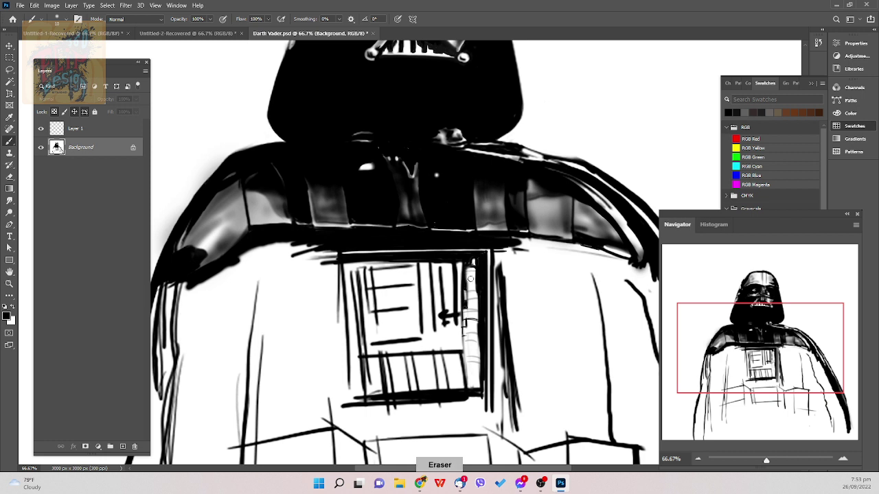
- Paint black notches down the strip's left edge between the cross lines, enlarging the brush slightly
{"action": "left_click_drag", "start_coordinate": [469, 269], "coordinate": [468, 282]}
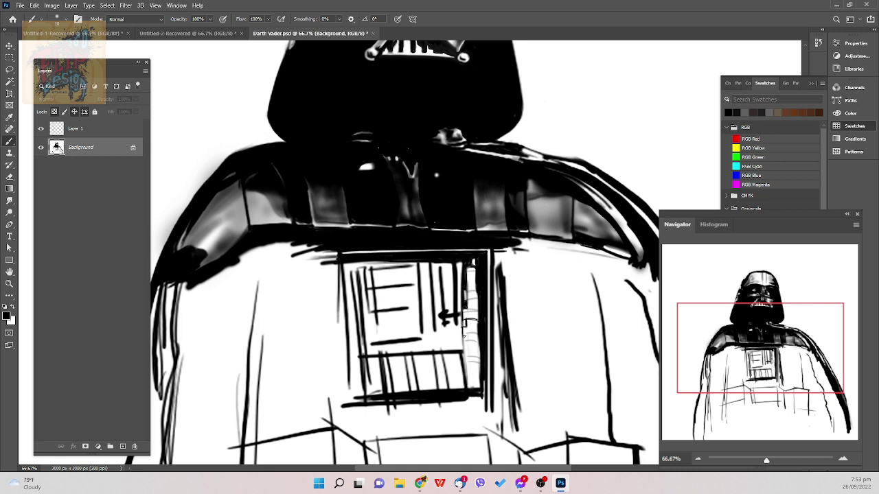
{"action": "left_click_drag", "start_coordinate": [463, 336], "coordinate": [468, 356]}
{"action": "key", "text": "ctrl+z"}
{"action": "left_click_drag", "start_coordinate": [464, 358], "coordinate": [466, 381]}
{"action": "key", "text": "]"}
{"action": "mouse_move", "coordinate": [464, 342]}
{"action": "left_mouse_down"}
{"action": "mouse_move", "coordinate": [464, 354]}
{"action": "mouse_move", "coordinate": [460, 321]}
{"action": "mouse_move", "coordinate": [466, 351]}
{"action": "left_mouse_up"}
{"action": "left_click_drag", "start_coordinate": [462, 325], "coordinate": [460, 309]}
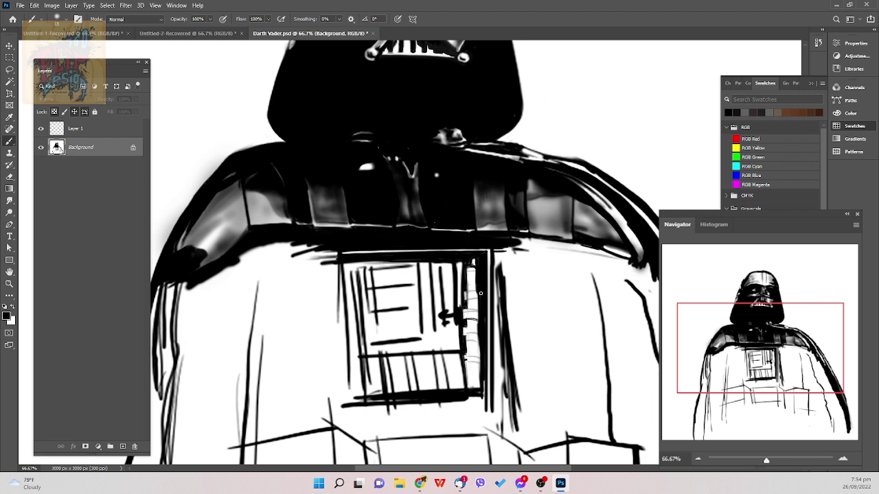
- Erase into the black border along the strip's right edge to widen the white segments, and clean the middle segment
{"action": "key", "text": "e"}
{"action": "left_click_drag", "start_coordinate": [477, 291], "coordinate": [481, 366]}
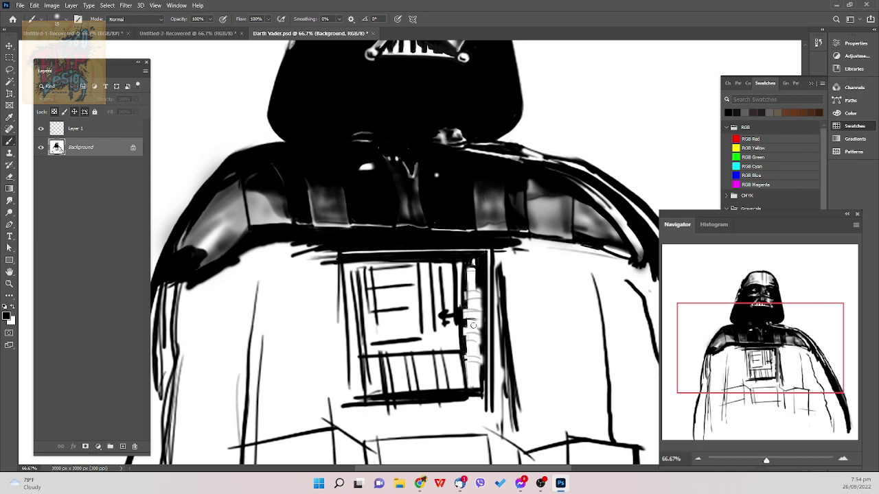
{"action": "left_click_drag", "start_coordinate": [473, 325], "coordinate": [474, 318]}
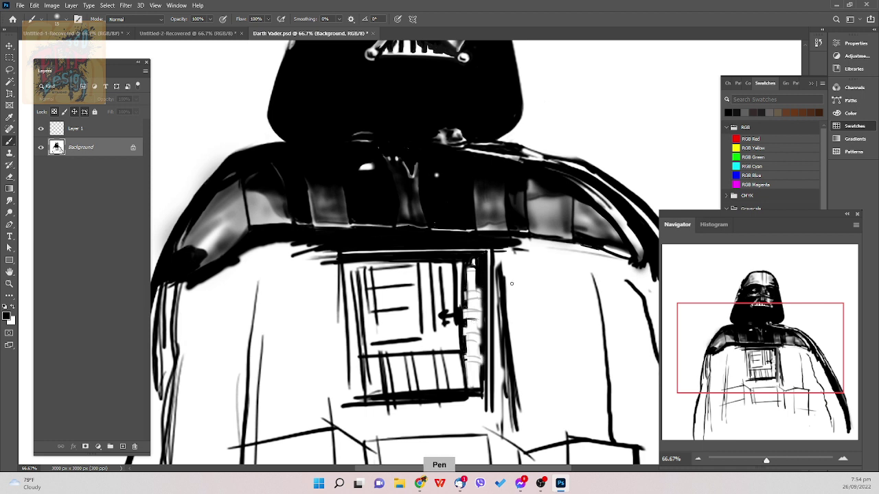
- Paint small black notches on both edges of the strip with a smaller brush, stepping its middle and lower segments
{"action": "key", "text": "bracketleft"}
{"action": "key", "text": "bracketleft"}
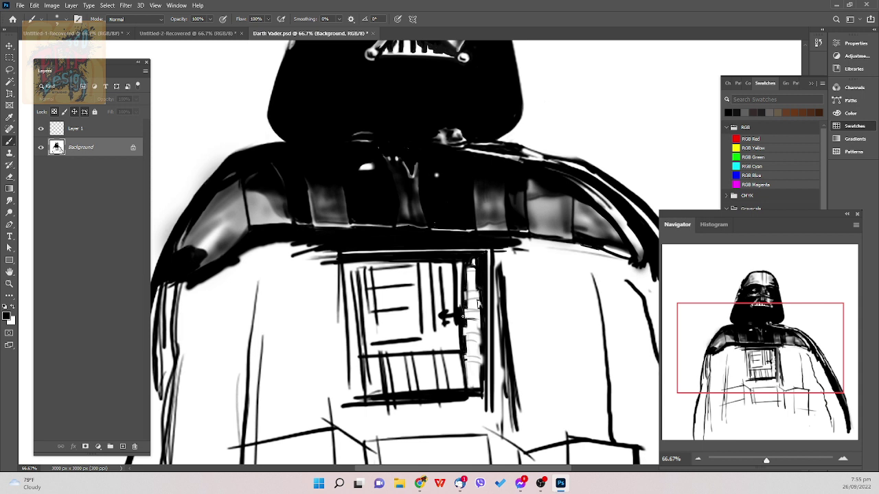
{"action": "left_click_drag", "start_coordinate": [464, 330], "coordinate": [463, 337]}
{"action": "mouse_move", "coordinate": [482, 326]}
{"action": "left_mouse_down"}
{"action": "mouse_move", "coordinate": [479, 352]}
{"action": "mouse_move", "coordinate": [484, 330]}
{"action": "left_mouse_up"}
{"action": "left_click_drag", "start_coordinate": [479, 300], "coordinate": [478, 306]}
{"action": "key", "text": "ctrl+z"}
{"action": "left_click_drag", "start_coordinate": [467, 337], "coordinate": [466, 349]}
{"action": "mouse_move", "coordinate": [467, 337]}
{"action": "left_mouse_down"}
{"action": "mouse_move", "coordinate": [467, 351]}
{"action": "mouse_move", "coordinate": [478, 350]}
{"action": "left_mouse_up"}
{"action": "left_click_drag", "start_coordinate": [479, 344], "coordinate": [478, 338]}
{"action": "left_click_drag", "start_coordinate": [480, 375], "coordinate": [480, 387]}
{"action": "mouse_move", "coordinate": [468, 378]}
{"action": "left_mouse_down"}
{"action": "mouse_move", "coordinate": [471, 394]}
{"action": "mouse_move", "coordinate": [467, 387]}
{"action": "left_mouse_up"}
- Hide Layer 1 and erase the leftover dark line across the strip's middle segment, undoing the last stray stroke
{"action": "left_click", "coordinate": [41, 128]}
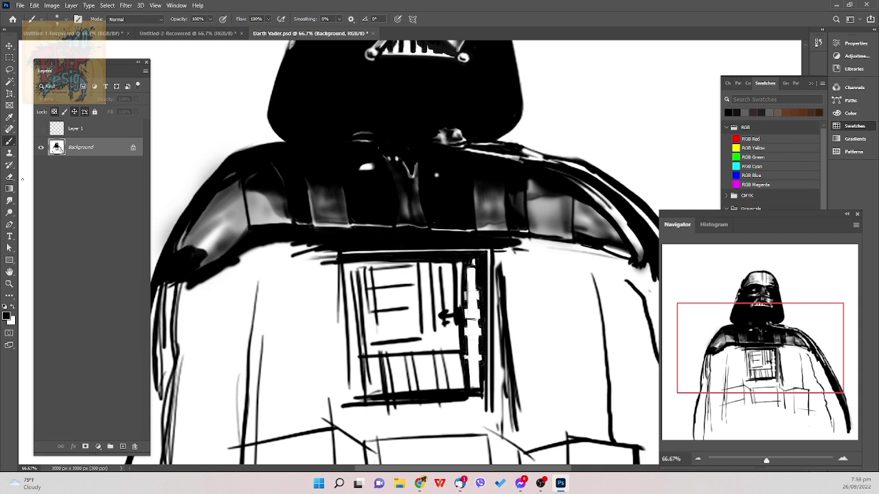
{"action": "key", "text": "e"}
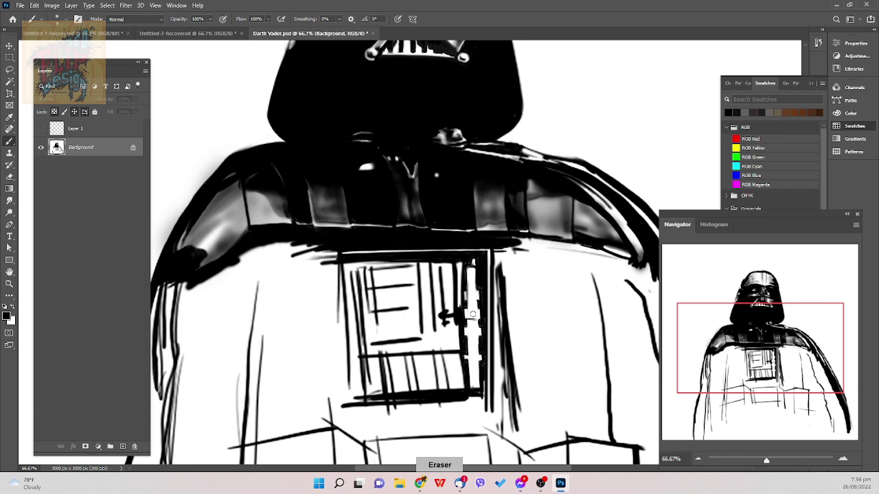
{"action": "left_click_drag", "start_coordinate": [473, 317], "coordinate": [473, 326]}
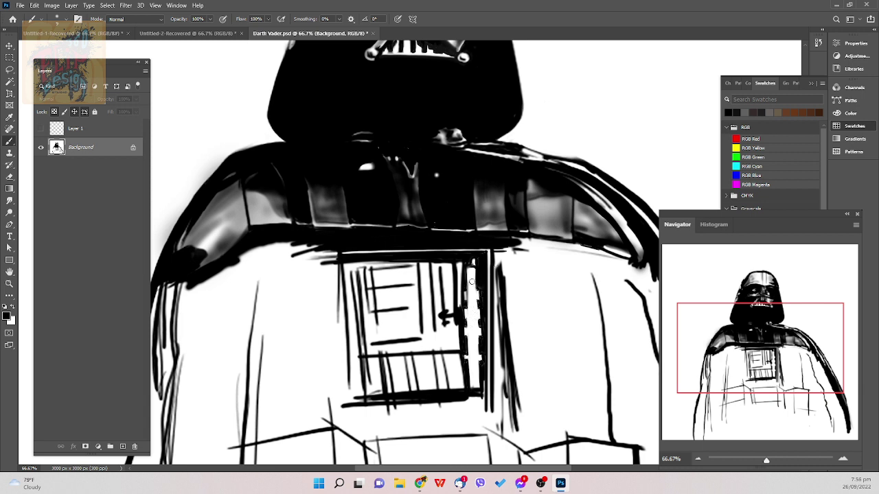
{"action": "key", "text": "e"}
{"action": "key", "text": "bracketleft"}
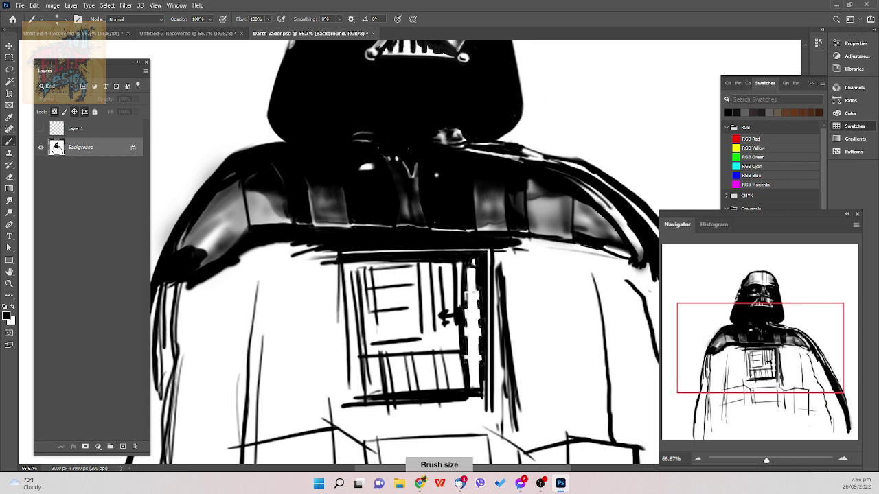
{"action": "key", "text": "ctrl+z"}
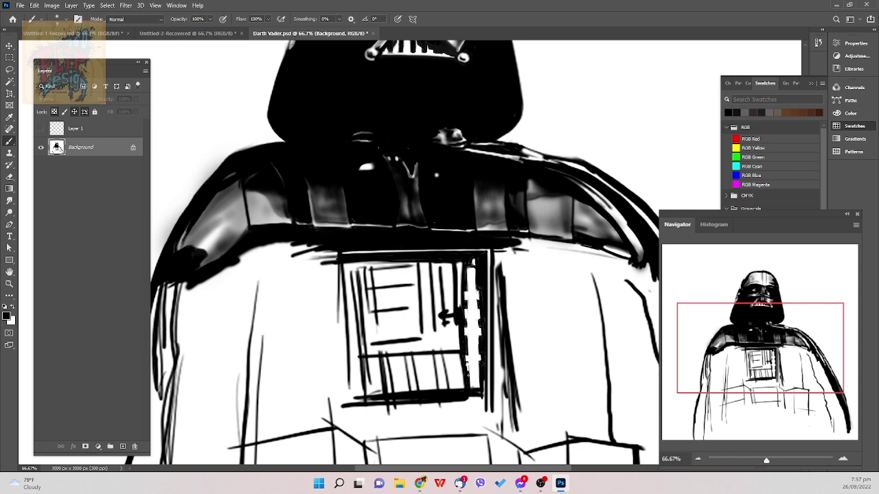
- Touch up both edges of the strip's lower segments with short black strokes and clean the white inside
{"action": "left_click_drag", "start_coordinate": [469, 364], "coordinate": [468, 383]}
{"action": "left_click_drag", "start_coordinate": [479, 374], "coordinate": [480, 387]}
{"action": "key", "text": "ctrl+z"}
{"action": "left_click", "coordinate": [467, 328]}
{"action": "key", "text": "e"}
{"action": "left_click", "coordinate": [472, 340]}
- Draw fine cross lines on the strip's middle segments using the Soft Round Pressure Opacity brush, undoing the misplaced strokes
{"action": "right_click", "coordinate": [534, 327]}
{"action": "left_click", "coordinate": [602, 313]}
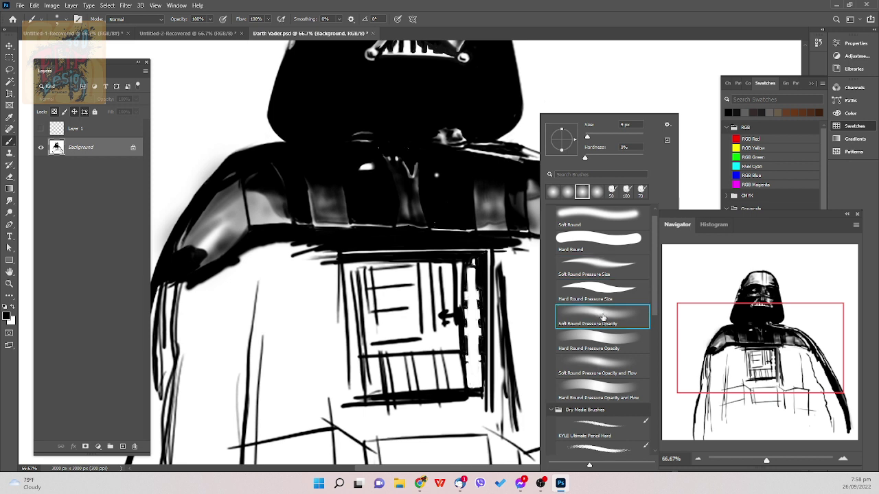
{"action": "left_click", "coordinate": [506, 277]}
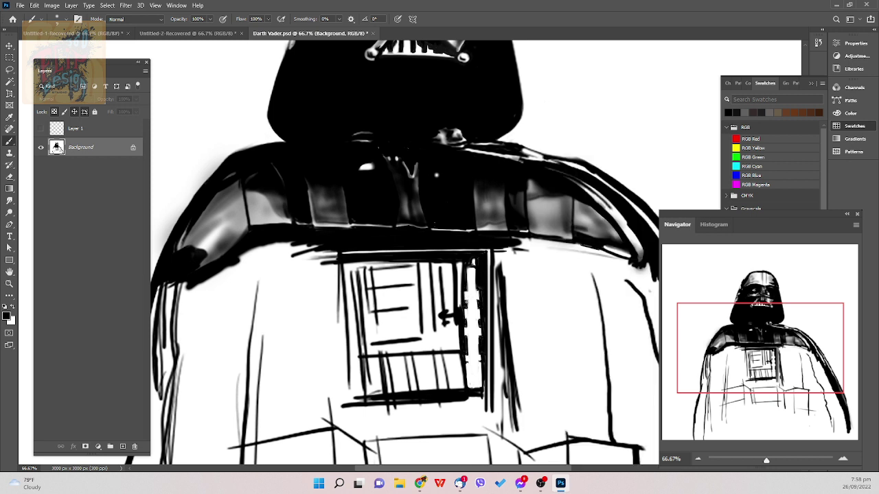
{"action": "key", "text": "["}
{"action": "key", "text": "ctrl+z"}
{"action": "key", "text": "ctrl+z"}
{"action": "key", "text": "ctrl+z"}
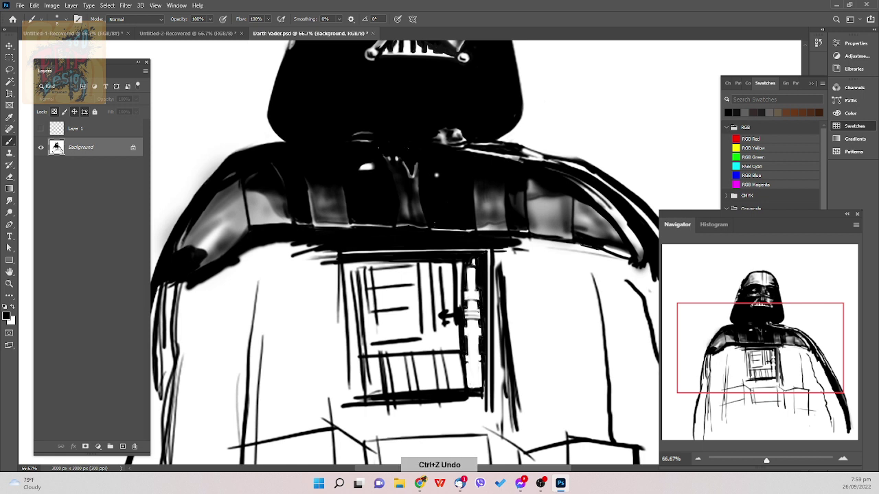
{"action": "key", "text": "bracketright"}
{"action": "key", "text": "ctrl+z"}
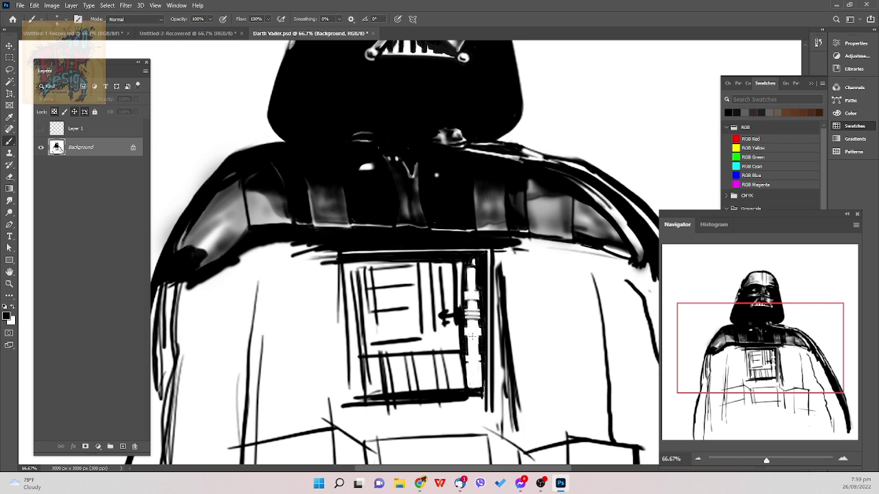
- Undo the last mark on the strip and darken the left edge of its lower segments with short strokes
{"action": "key", "text": "]"}
{"action": "key", "text": "ctrl+z"}
{"action": "key", "text": "["}
{"action": "key", "text": "bracketright"}
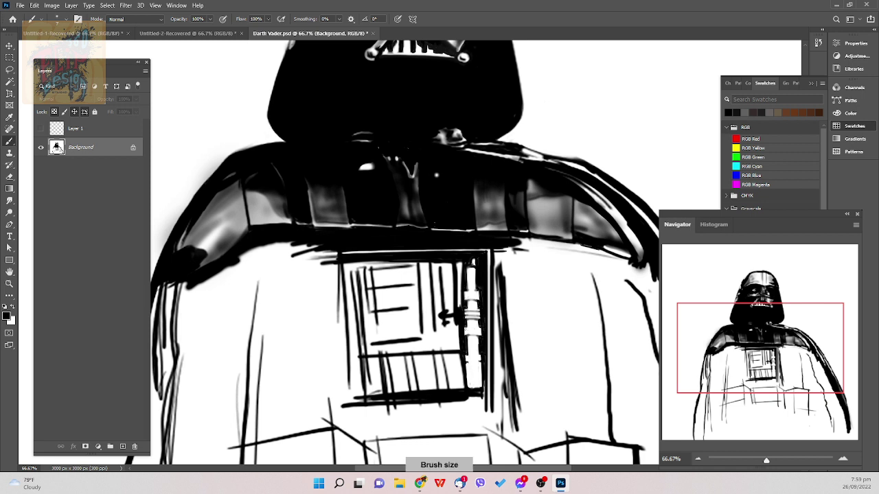
{"action": "left_click_drag", "start_coordinate": [465, 327], "coordinate": [464, 340]}
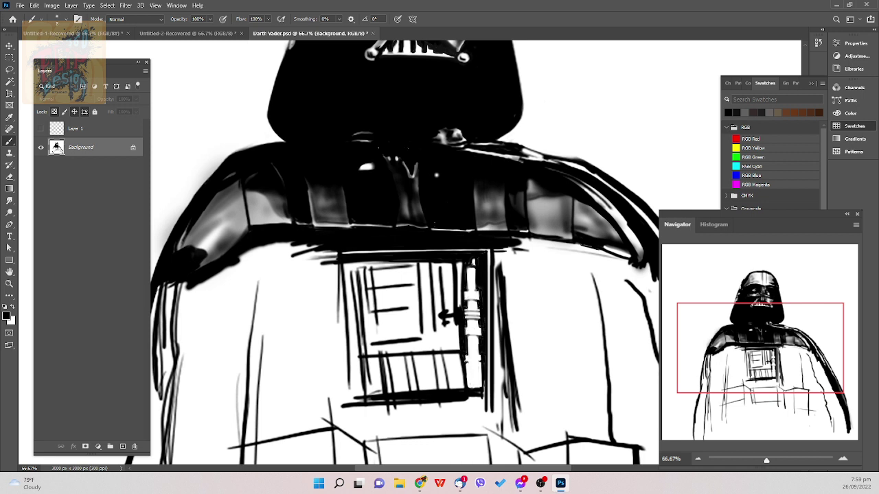
{"action": "left_click_drag", "start_coordinate": [464, 353], "coordinate": [465, 361]}
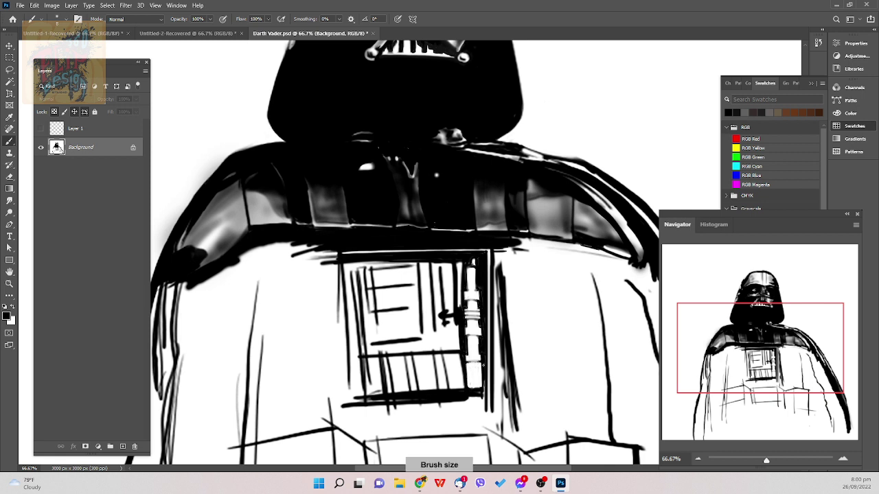
{"action": "right_click", "coordinate": [587, 341]}
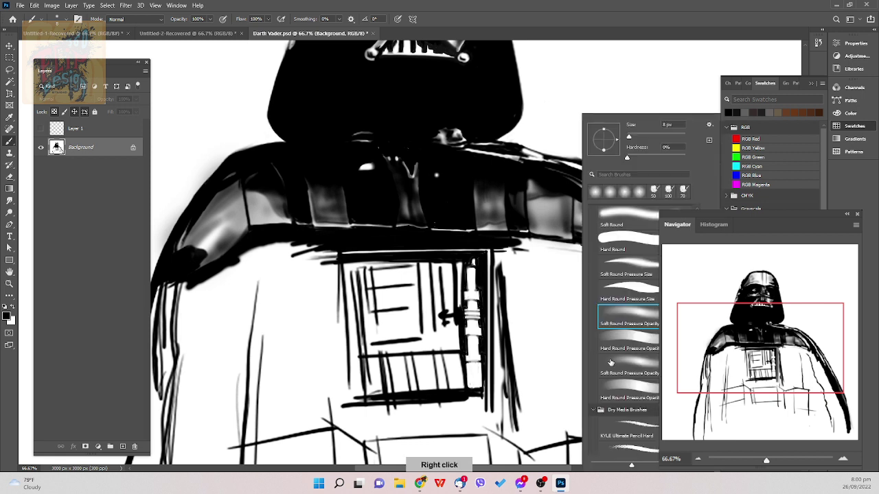
{"action": "left_click", "coordinate": [492, 313]}
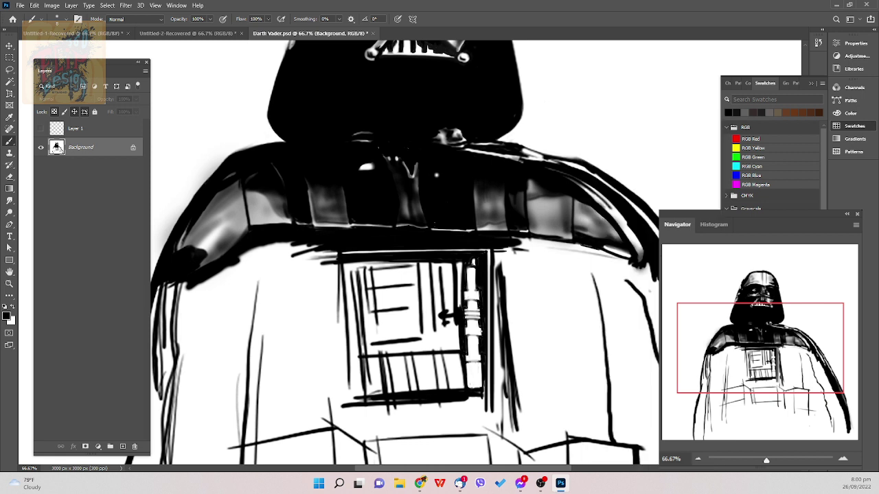
{"action": "key", "text": "bracketright"}
{"action": "key", "text": "bracketright"}
{"action": "key", "text": "bracketright"}
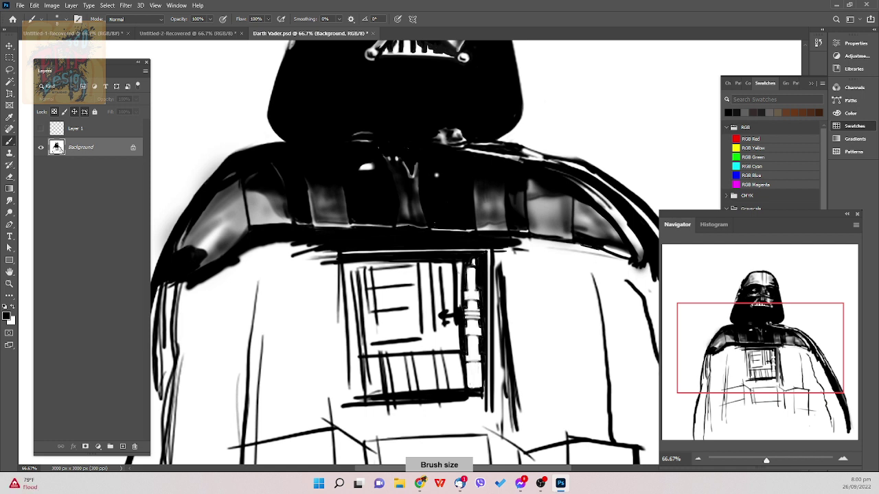
{"action": "right_click", "coordinate": [467, 274]}
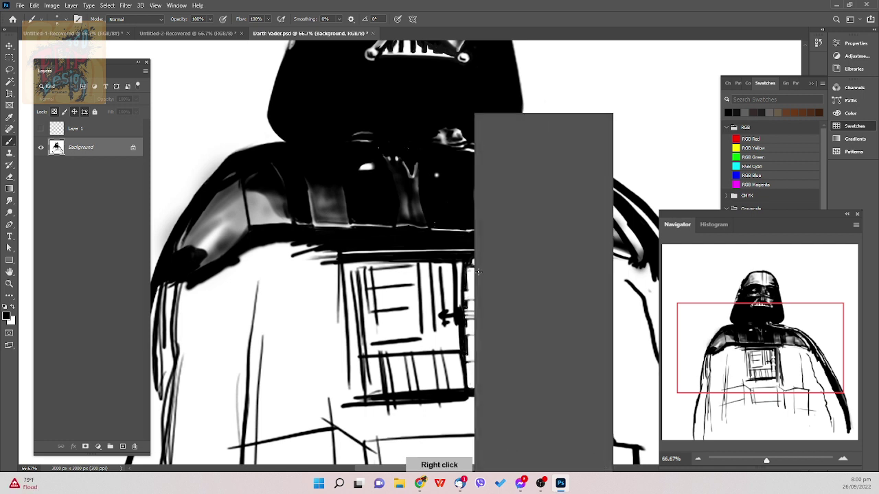
{"action": "key", "text": "Escape"}
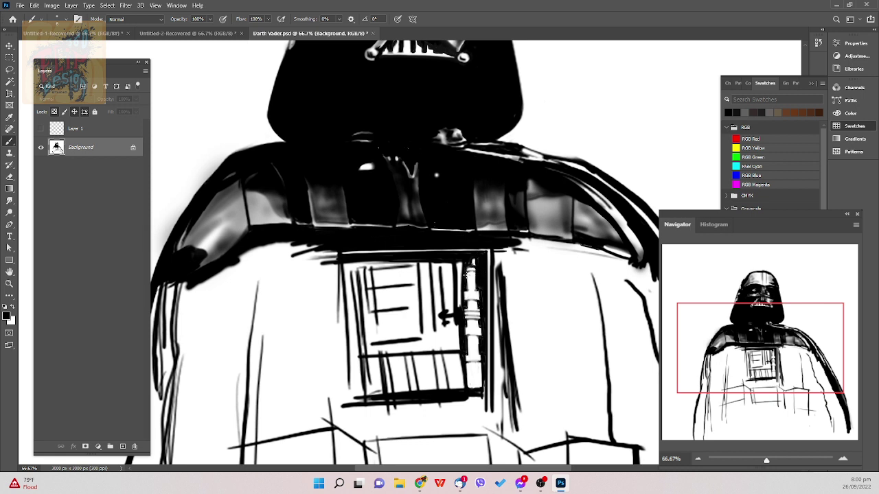
- Shade the edge of the strip's upper segment with a larger soft brush, adjusting the brush size
{"action": "key", "text": "]"}
{"action": "key", "text": "]"}
{"action": "key", "text": "]"}
{"action": "left_click_drag", "start_coordinate": [477, 268], "coordinate": [477, 284]}
{"action": "key", "text": "bracketright"}
{"action": "key", "text": "bracketleft"}
{"action": "key", "text": "]"}
{"action": "key", "text": "["}
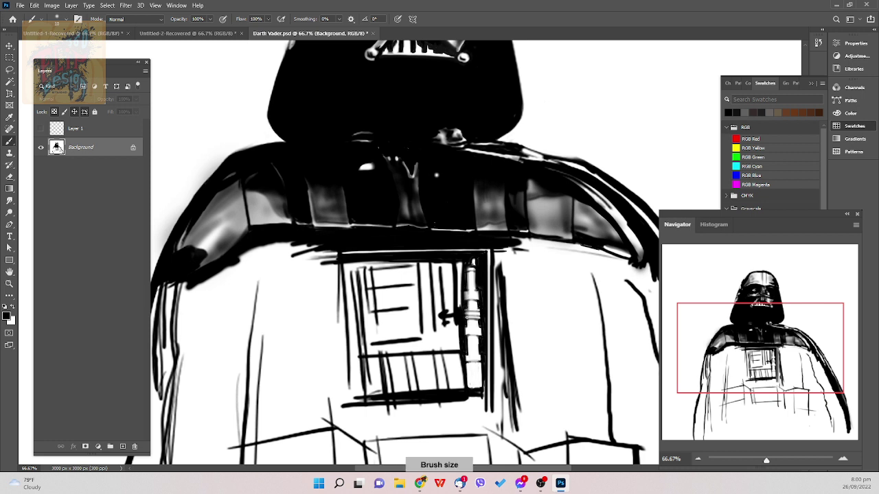
- Shade the narrow middle bands of the segmented strip with small soft strokes, adjusting the brush size
{"action": "key", "text": "bracketright"}
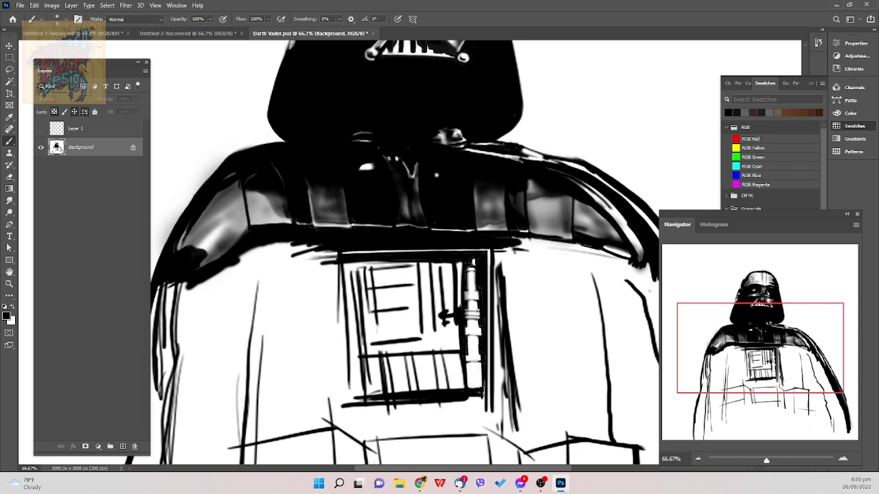
{"action": "key", "text": "bracketright"}
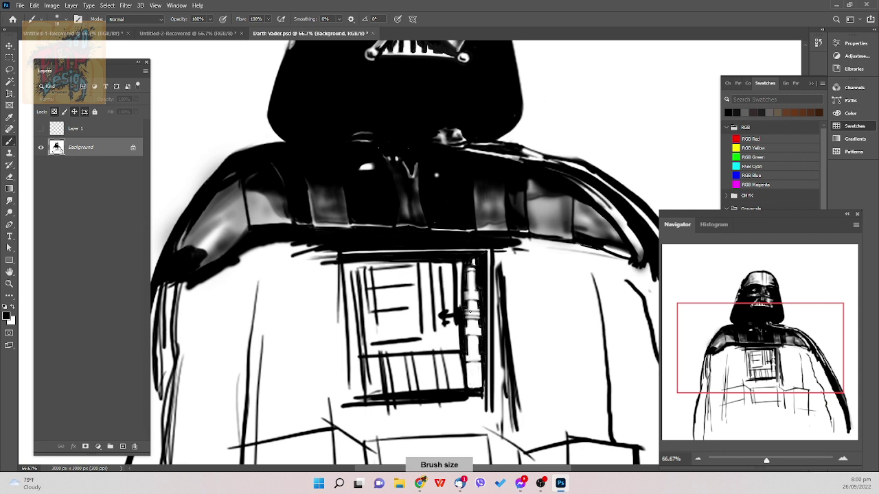
{"action": "key", "text": "bracketleft"}
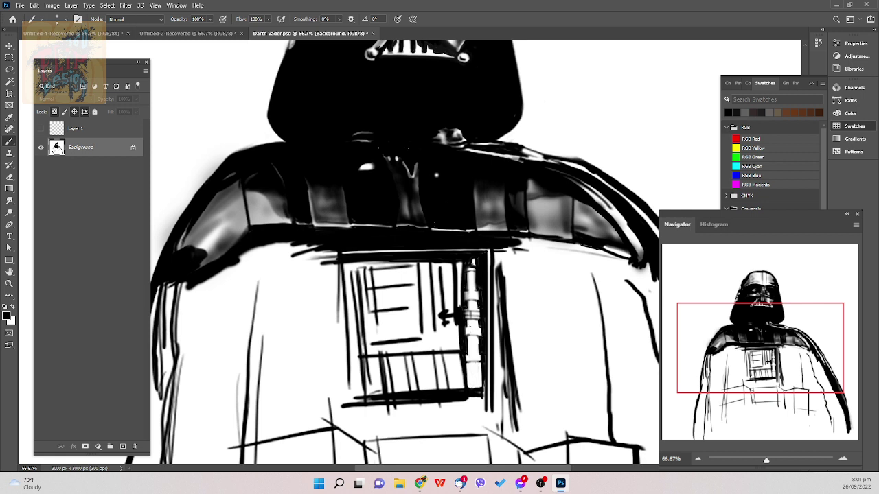
- Shade the strip segment just below the middle bands at varying brush sizes, undoing the misplaced strokes
{"action": "key", "text": "bracketright"}
{"action": "key", "text": "bracketright"}
{"action": "key", "text": "bracketright"}
{"action": "key", "text": "bracketleft"}
{"action": "key", "text": "bracketleft"}
{"action": "key", "text": "ctrl+z"}
{"action": "key", "text": "bracketleft"}
{"action": "key", "text": "bracketleft"}
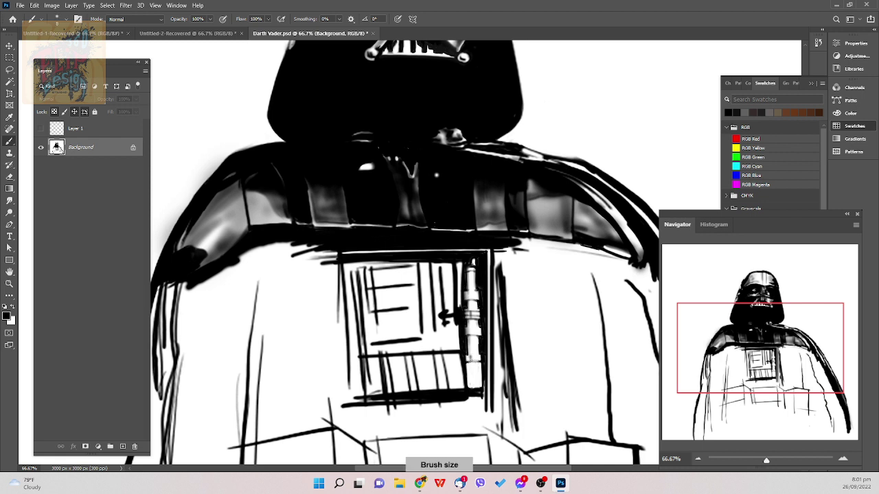
{"action": "key", "text": "ctrl+z"}
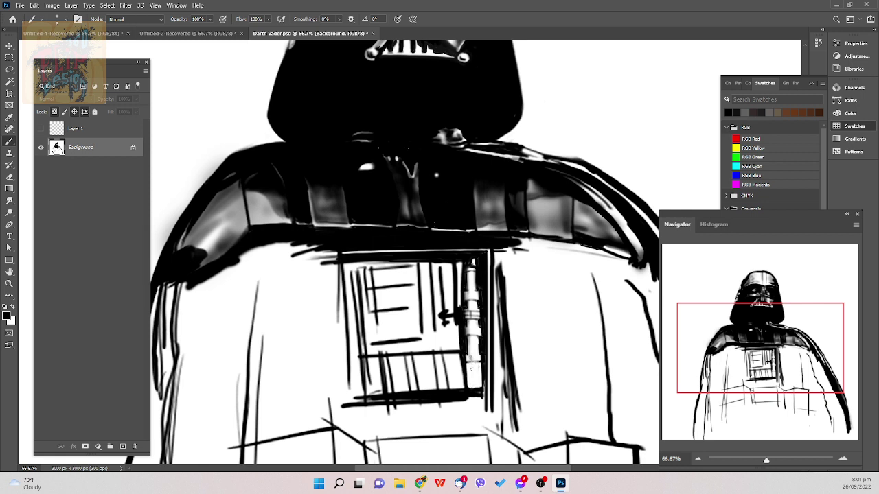
- Shade the center and both edges of the strip's bottom segment in soft grey, redoing the first stroke, and save the file
{"action": "key", "text": "bracketright"}
{"action": "left_click_drag", "start_coordinate": [472, 376], "coordinate": [473, 388]}
{"action": "key", "text": "ctrl+z"}
{"action": "left_click_drag", "start_coordinate": [472, 373], "coordinate": [473, 391]}
{"action": "key", "text": "bracketright"}
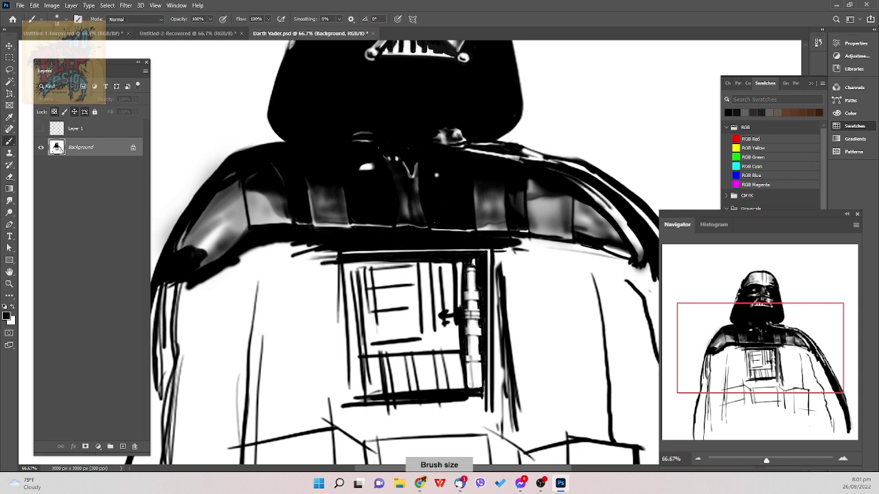
{"action": "left_click_drag", "start_coordinate": [465, 372], "coordinate": [469, 388]}
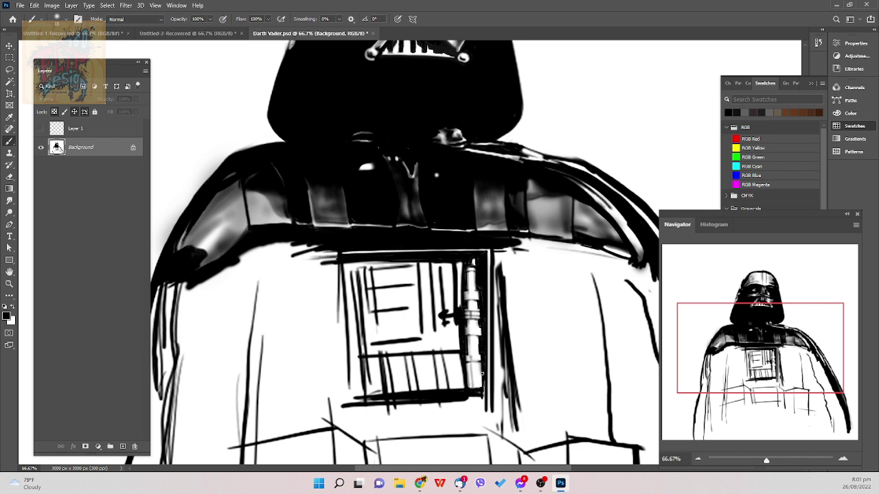
{"action": "left_click_drag", "start_coordinate": [481, 371], "coordinate": [481, 392]}
{"action": "key", "text": "bracketleft"}
{"action": "key", "text": "bracketleft"}
{"action": "key", "text": "bracketleft"}
{"action": "key", "text": "ctrl+s"}
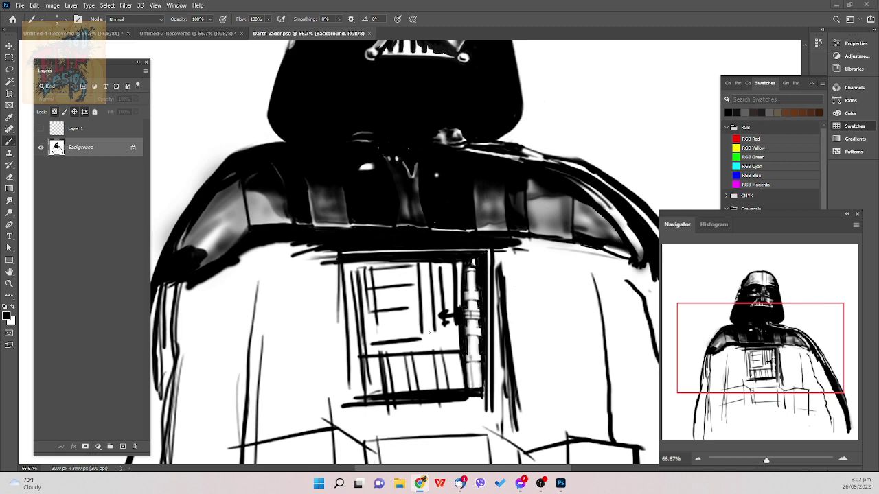
- Erase the sketched vertical lines and arrow mark in the control box area just left of the segmented strip
{"action": "key", "text": "e"}
{"action": "key", "text": "bracketright"}
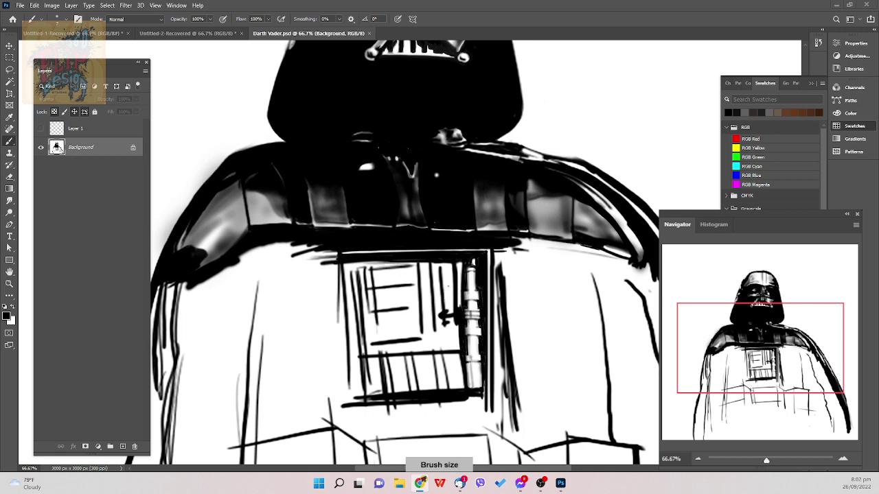
{"action": "mouse_move", "coordinate": [446, 284]}
{"action": "left_mouse_down"}
{"action": "mouse_move", "coordinate": [443, 278]}
{"action": "mouse_move", "coordinate": [443, 318]}
{"action": "mouse_move", "coordinate": [452, 269]}
{"action": "mouse_move", "coordinate": [455, 309]}
{"action": "mouse_move", "coordinate": [449, 286]}
{"action": "mouse_move", "coordinate": [444, 310]}
{"action": "mouse_move", "coordinate": [434, 265]}
{"action": "mouse_move", "coordinate": [431, 323]}
{"action": "mouse_move", "coordinate": [438, 341]}
{"action": "mouse_move", "coordinate": [440, 334]}
{"action": "left_mouse_up"}
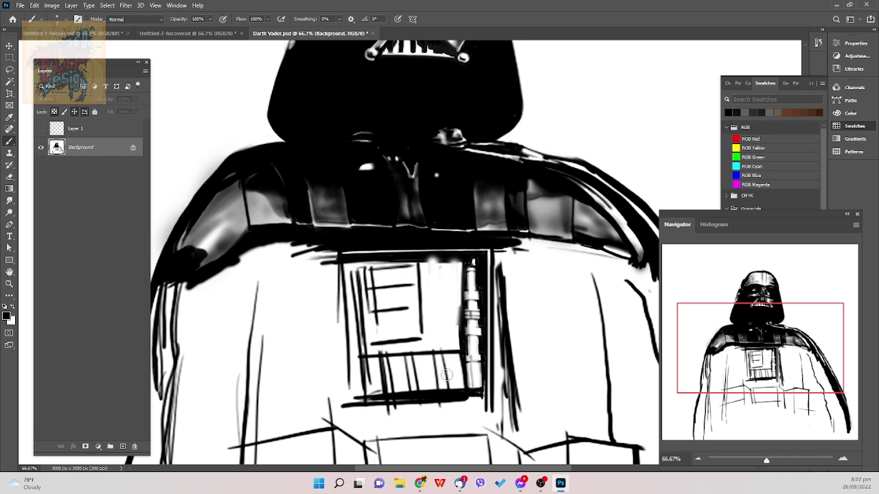
- Paint faint soft guide lines for two stacked boxes in the cleared area beside the strip, and save the file
{"action": "key", "text": "b"}
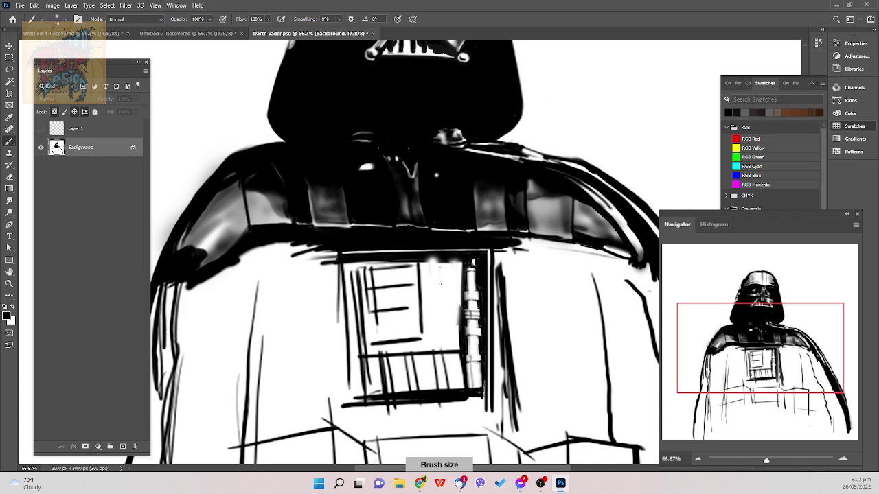
{"action": "key", "text": "bracketright"}
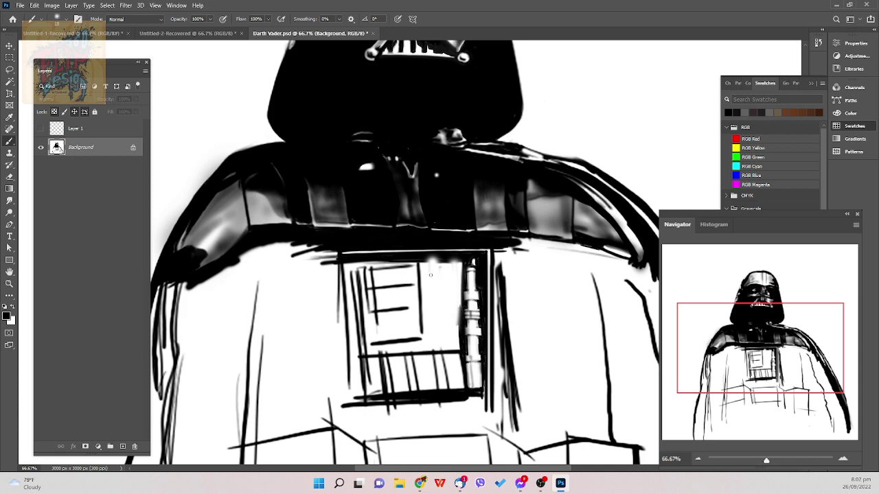
{"action": "left_click", "coordinate": [423, 275]}
{"action": "left_click_drag", "start_coordinate": [419, 275], "coordinate": [457, 276]}
{"action": "left_click_drag", "start_coordinate": [425, 291], "coordinate": [455, 290]}
{"action": "left_click_drag", "start_coordinate": [422, 275], "coordinate": [461, 276]}
{"action": "mouse_move", "coordinate": [427, 300]}
{"action": "left_mouse_down"}
{"action": "mouse_move", "coordinate": [456, 301]}
{"action": "mouse_move", "coordinate": [432, 322]}
{"action": "mouse_move", "coordinate": [456, 321]}
{"action": "left_mouse_up"}
{"action": "left_click_drag", "start_coordinate": [426, 316], "coordinate": [456, 319]}
{"action": "key", "text": "ctrl+s"}
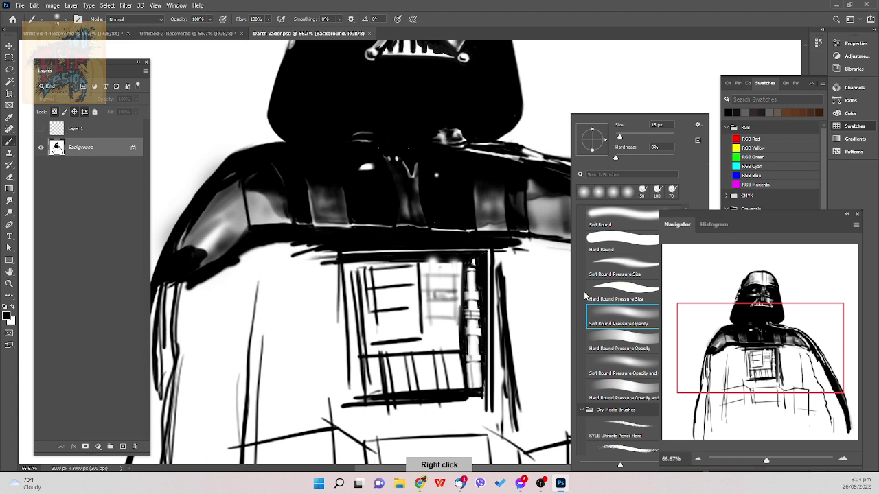
- Outline the two stacked boxes in black over the faint guides with the 15 px Soft Round Pressure Size brush
{"action": "left_click", "coordinate": [638, 265]}
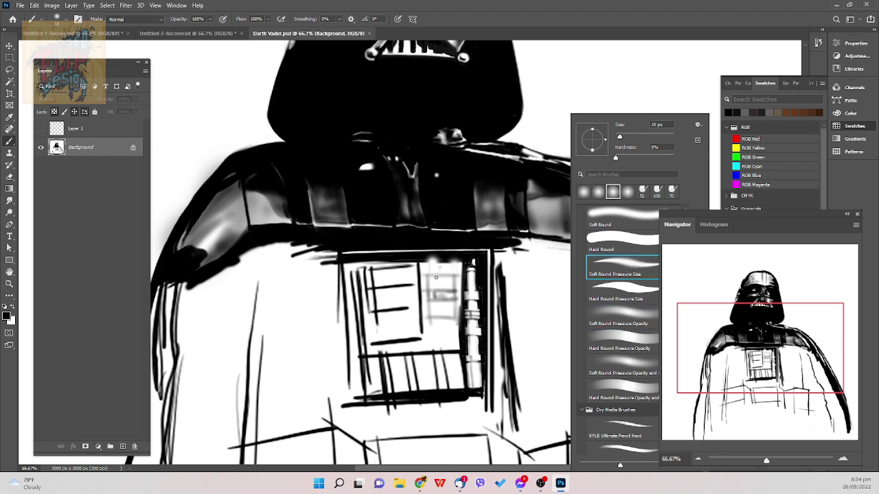
{"action": "left_click", "coordinate": [426, 276]}
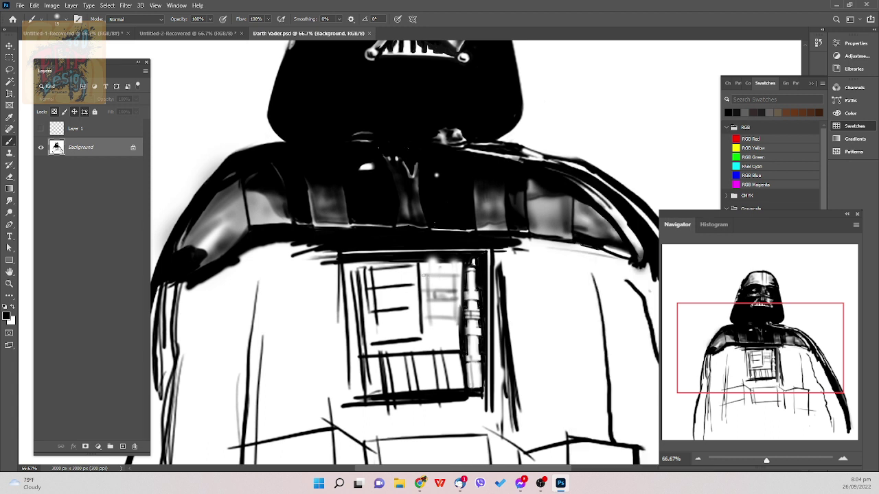
{"action": "left_click_drag", "start_coordinate": [423, 275], "coordinate": [453, 275]}
{"action": "left_click_drag", "start_coordinate": [424, 292], "coordinate": [453, 292]}
{"action": "left_click_drag", "start_coordinate": [454, 275], "coordinate": [456, 292]}
{"action": "left_click_drag", "start_coordinate": [429, 274], "coordinate": [427, 294]}
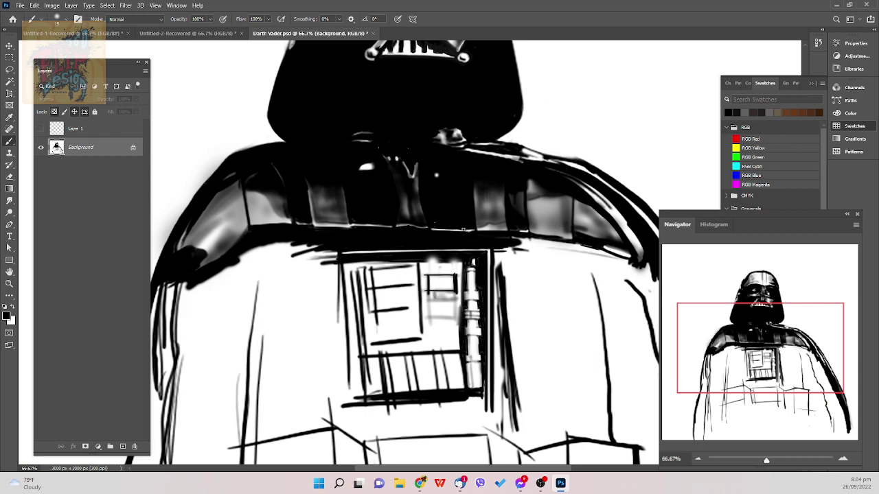
{"action": "mouse_move", "coordinate": [428, 299]}
{"action": "left_mouse_down"}
{"action": "mouse_move", "coordinate": [455, 299]}
{"action": "mouse_move", "coordinate": [427, 300]}
{"action": "mouse_move", "coordinate": [455, 299]}
{"action": "mouse_move", "coordinate": [447, 322]}
{"action": "mouse_move", "coordinate": [427, 319]}
{"action": "mouse_move", "coordinate": [450, 317]}
{"action": "mouse_move", "coordinate": [429, 298]}
{"action": "mouse_move", "coordinate": [430, 324]}
{"action": "left_mouse_up"}
{"action": "left_click_drag", "start_coordinate": [456, 296], "coordinate": [456, 322]}
- Fill the two stacked boxes with soft grey using a larger Soft Round Pressure Opacity brush, undoing the last mark between them
{"action": "right_click", "coordinate": [521, 313]}
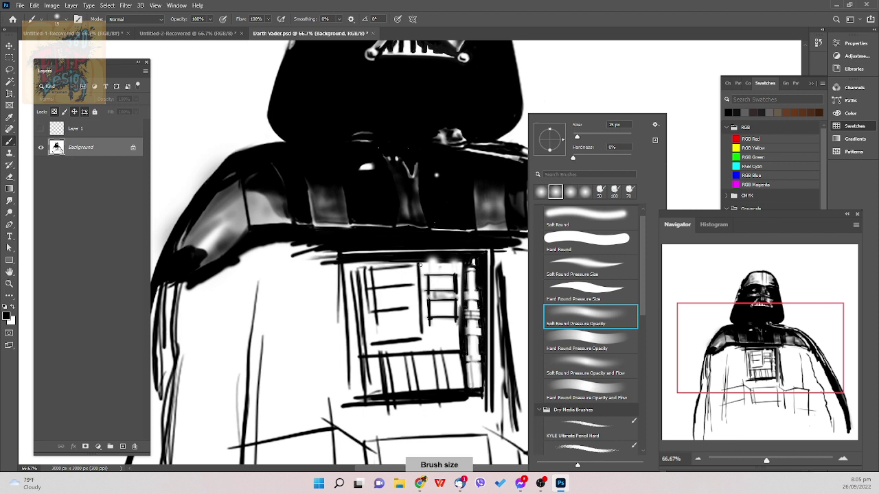
{"action": "left_click", "coordinate": [316, 311]}
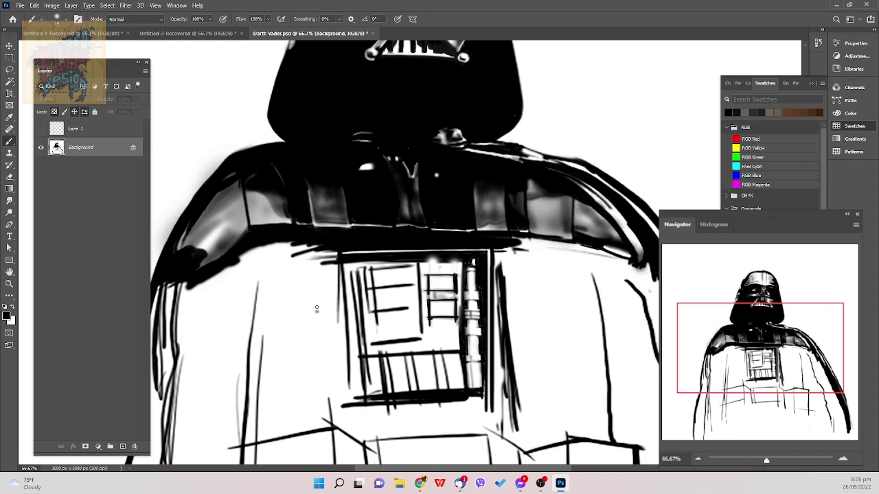
{"action": "key", "text": "bracketright"}
{"action": "mouse_move", "coordinate": [449, 287]}
{"action": "left_mouse_down"}
{"action": "mouse_move", "coordinate": [428, 289]}
{"action": "mouse_move", "coordinate": [447, 287]}
{"action": "mouse_move", "coordinate": [434, 282]}
{"action": "mouse_move", "coordinate": [448, 285]}
{"action": "mouse_move", "coordinate": [432, 291]}
{"action": "mouse_move", "coordinate": [450, 280]}
{"action": "mouse_move", "coordinate": [435, 279]}
{"action": "left_mouse_up"}
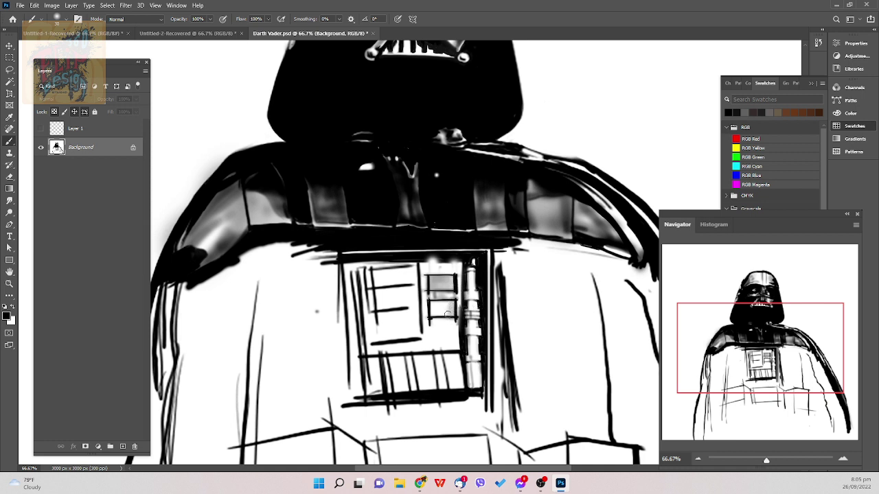
{"action": "left_click_drag", "start_coordinate": [447, 314], "coordinate": [431, 302]}
{"action": "key", "text": "bracketright"}
{"action": "key", "text": "bracketleft"}
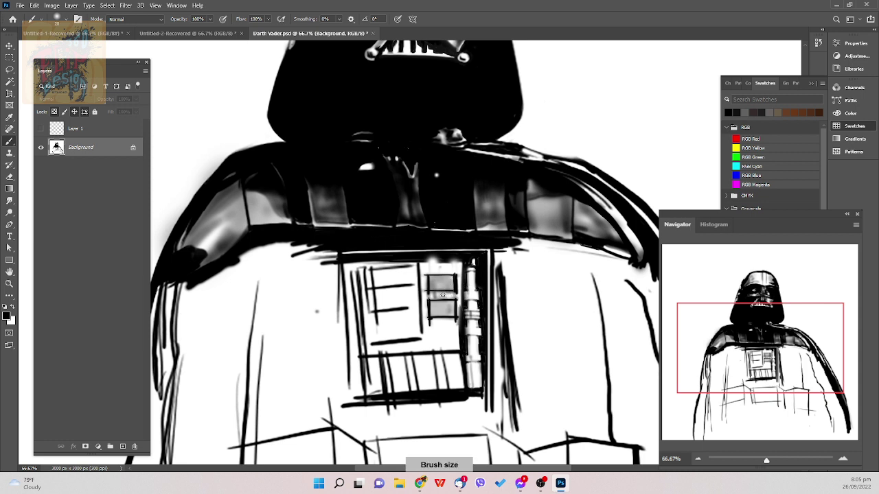
{"action": "key", "text": "bracketleft"}
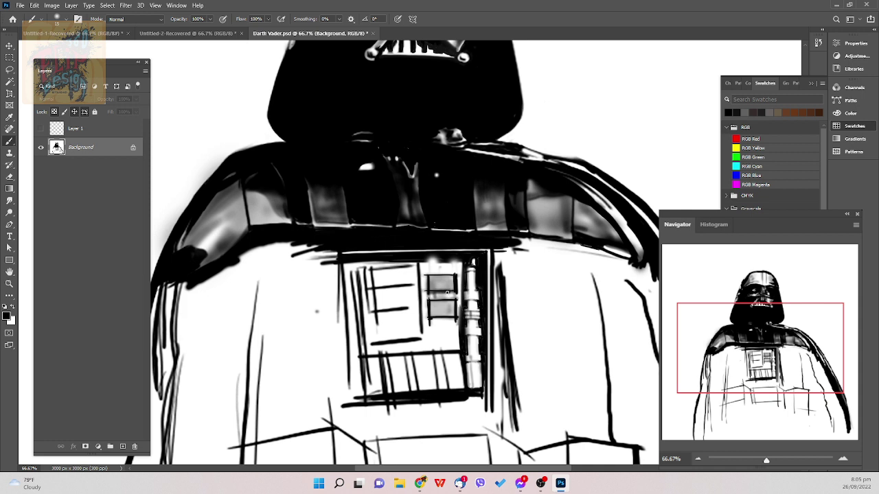
{"action": "key", "text": "ctrl+z"}
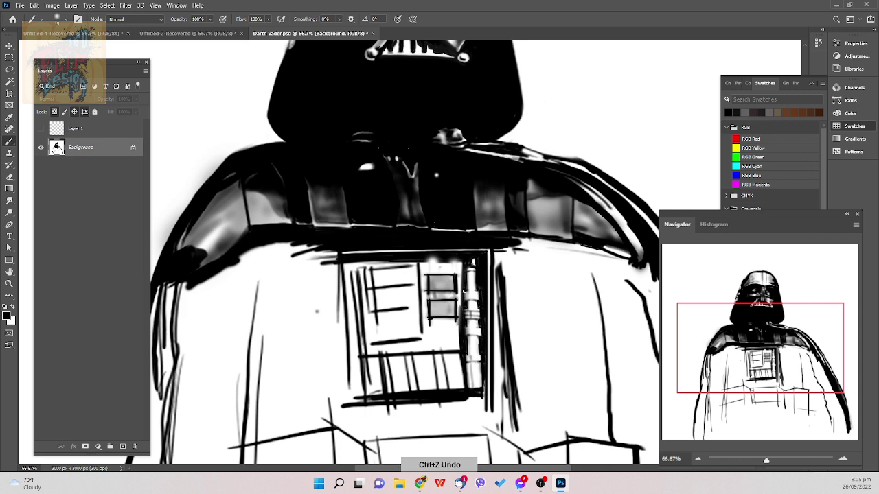
- Paint a black notched detail in the gap between the two boxes with the 15 px Soft Round Pressure Size brush
{"action": "right_click", "coordinate": [459, 328]}
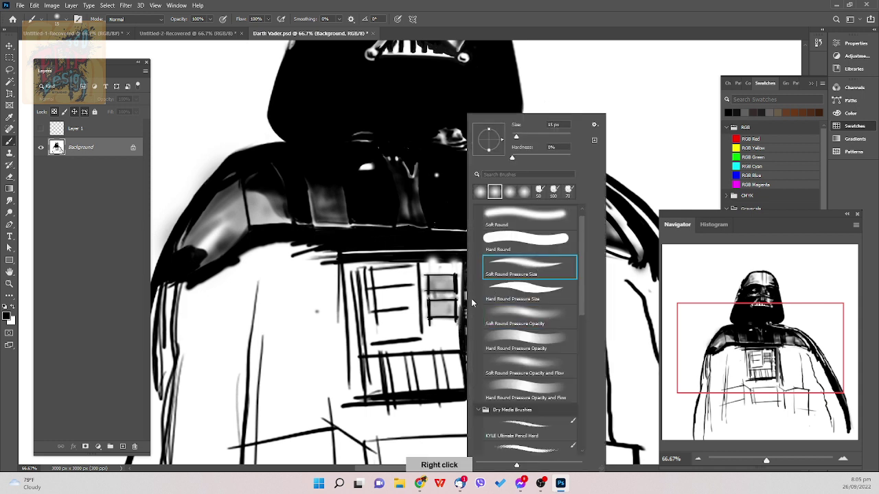
{"action": "left_click", "coordinate": [529, 267]}
{"action": "left_click", "coordinate": [425, 295]}
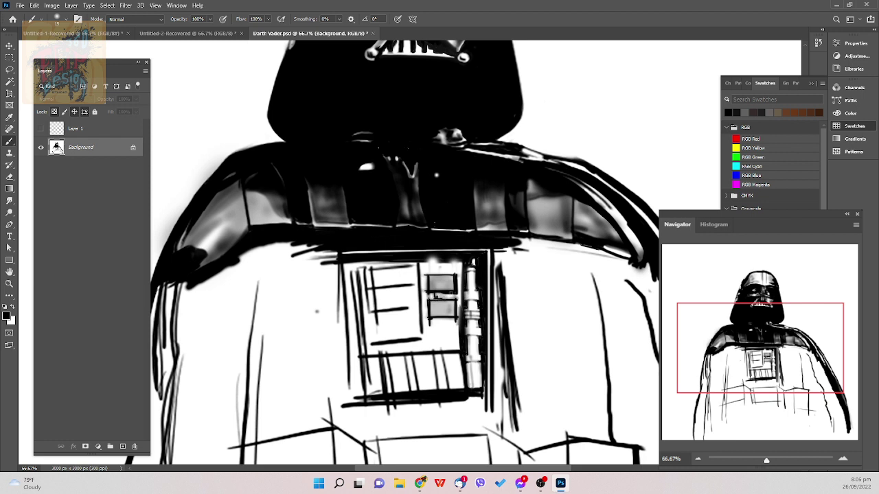
{"action": "key", "text": "ctrl+z"}
{"action": "left_click_drag", "start_coordinate": [433, 295], "coordinate": [456, 301]}
- Paint a matching black notched detail above the upper box and touch up the gap between the boxes
{"action": "mouse_move", "coordinate": [433, 265]}
{"action": "left_mouse_down"}
{"action": "mouse_move", "coordinate": [435, 273]}
{"action": "mouse_move", "coordinate": [433, 266]}
{"action": "left_mouse_up"}
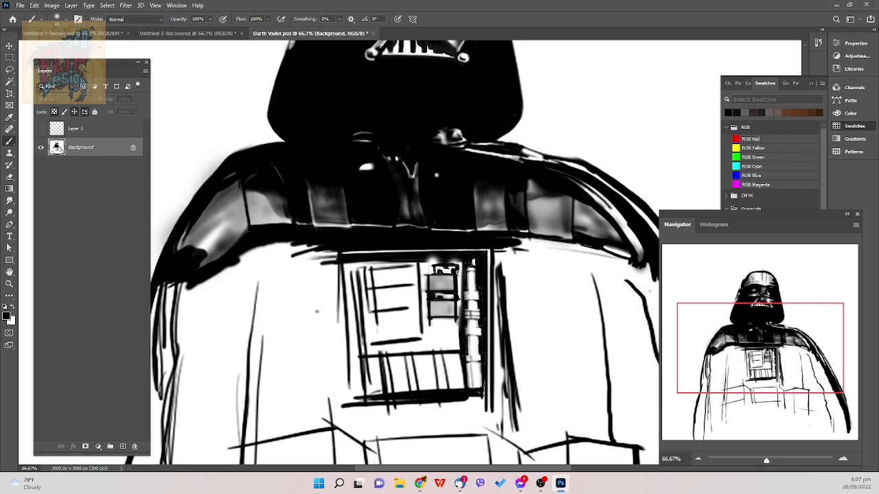
{"action": "left_click_drag", "start_coordinate": [446, 266], "coordinate": [426, 271]}
{"action": "left_click_drag", "start_coordinate": [430, 274], "coordinate": [454, 275]}
{"action": "left_click_drag", "start_coordinate": [433, 295], "coordinate": [439, 296]}
- Thicken the black surround above, beside and around the two grey boxes with a 30 px brush
{"action": "key", "text": "bracketright"}
{"action": "key", "text": "bracketright"}
{"action": "key", "text": "bracketright"}
{"action": "mouse_move", "coordinate": [436, 264]}
{"action": "left_mouse_down"}
{"action": "mouse_move", "coordinate": [420, 262]}
{"action": "mouse_move", "coordinate": [454, 263]}
{"action": "left_mouse_up"}
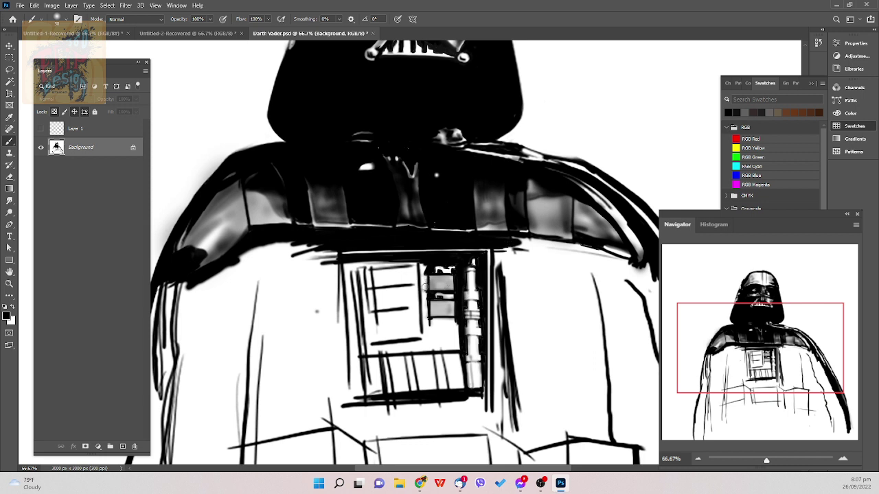
{"action": "left_click_drag", "start_coordinate": [424, 272], "coordinate": [425, 306]}
{"action": "mouse_move", "coordinate": [426, 275]}
{"action": "left_mouse_down"}
{"action": "mouse_move", "coordinate": [429, 329]}
{"action": "mouse_move", "coordinate": [435, 284]}
{"action": "mouse_move", "coordinate": [441, 324]}
{"action": "mouse_move", "coordinate": [433, 322]}
{"action": "mouse_move", "coordinate": [453, 321]}
{"action": "mouse_move", "coordinate": [428, 322]}
{"action": "mouse_move", "coordinate": [464, 322]}
{"action": "mouse_move", "coordinate": [428, 320]}
{"action": "mouse_move", "coordinate": [454, 322]}
{"action": "left_mouse_up"}
- Refine the soft shading around the two boxes with the Soft Round Pressure Opacity brush and save the file
{"action": "right_click", "coordinate": [445, 362]}
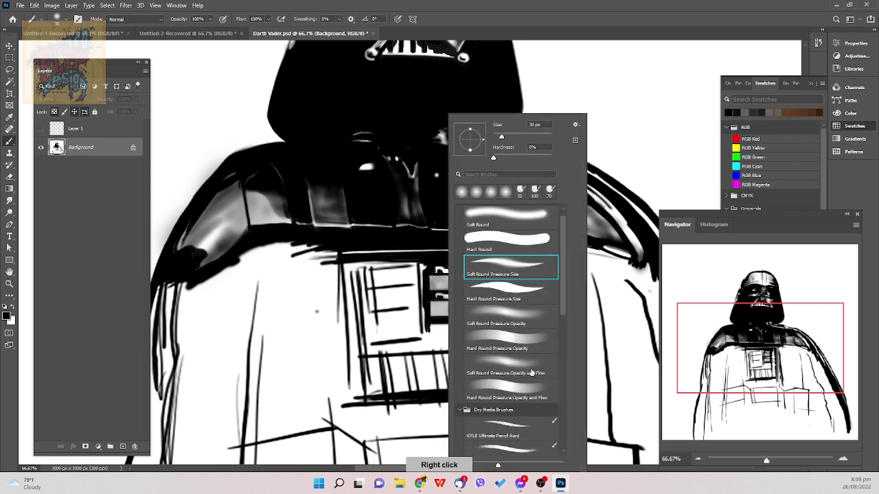
{"action": "left_click", "coordinate": [532, 310]}
{"action": "key", "text": "Return"}
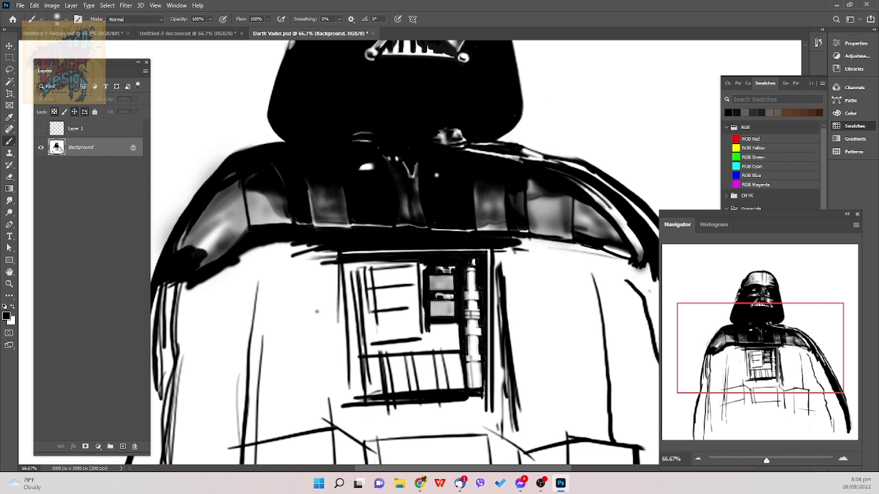
{"action": "key", "text": "bracketleft"}
{"action": "key", "text": "bracketright"}
{"action": "key", "text": "ctrl+s"}
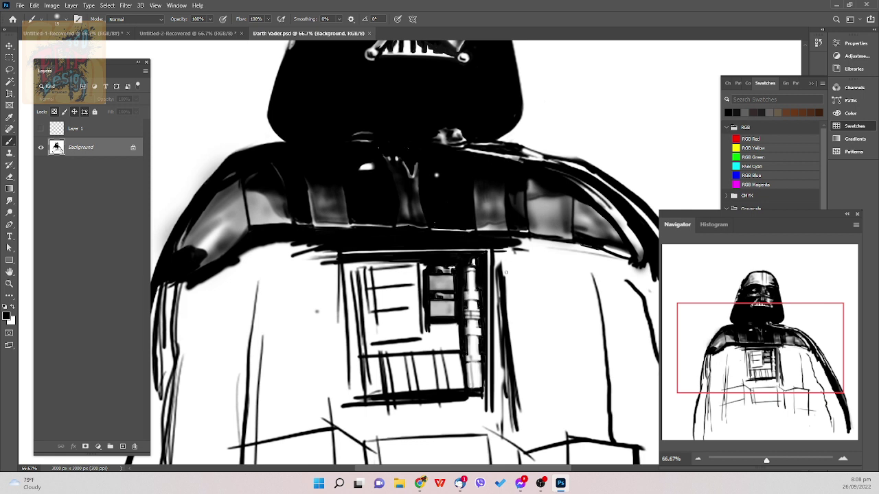
- Save the file again and erase the sketched lines inside the control box's upper left panel
{"action": "key", "text": "bracketleft"}
{"action": "key", "text": "ctrl+s"}
{"action": "key", "text": "e"}
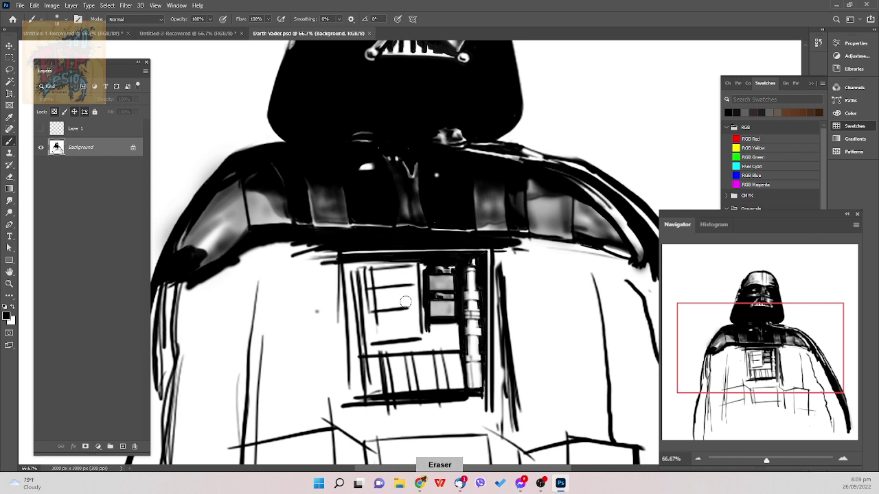
{"action": "mouse_move", "coordinate": [400, 290]}
{"action": "left_mouse_down"}
{"action": "mouse_move", "coordinate": [397, 315]}
{"action": "mouse_move", "coordinate": [409, 291]}
{"action": "mouse_move", "coordinate": [383, 310]}
{"action": "mouse_move", "coordinate": [388, 298]}
{"action": "mouse_move", "coordinate": [372, 297]}
{"action": "mouse_move", "coordinate": [396, 276]}
{"action": "mouse_move", "coordinate": [359, 298]}
{"action": "mouse_move", "coordinate": [405, 269]}
{"action": "mouse_move", "coordinate": [378, 269]}
{"action": "mouse_move", "coordinate": [344, 289]}
{"action": "mouse_move", "coordinate": [397, 287]}
{"action": "mouse_move", "coordinate": [411, 266]}
{"action": "mouse_move", "coordinate": [357, 301]}
{"action": "mouse_move", "coordinate": [357, 321]}
{"action": "mouse_move", "coordinate": [398, 325]}
{"action": "mouse_move", "coordinate": [344, 320]}
{"action": "mouse_move", "coordinate": [357, 302]}
{"action": "mouse_move", "coordinate": [340, 312]}
{"action": "mouse_move", "coordinate": [387, 300]}
{"action": "left_mouse_up"}
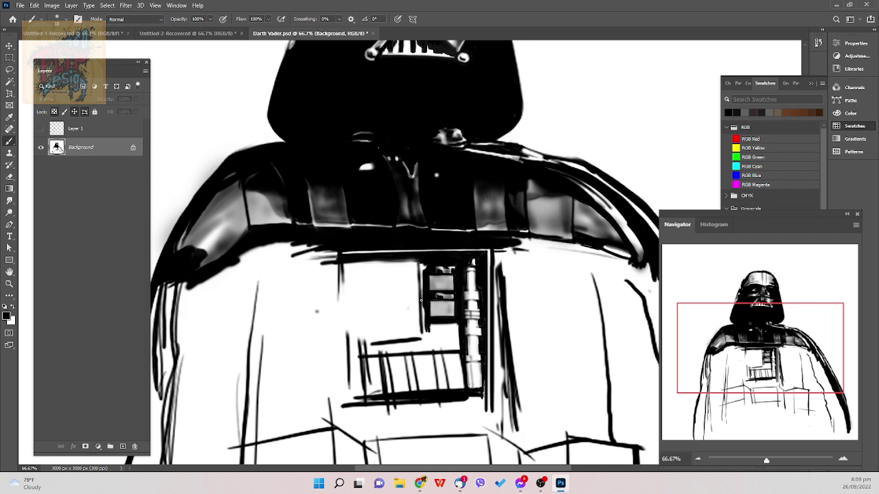
- Draw a new rectangular outline for the upper left panel with straight top, right, left and lower edge strokes
{"action": "key", "text": "bracketright"}
{"action": "key", "text": "bracketleft"}
{"action": "left_click_drag", "start_coordinate": [361, 261], "coordinate": [405, 261]}
{"action": "left_click_drag", "start_coordinate": [404, 261], "coordinate": [414, 325]}
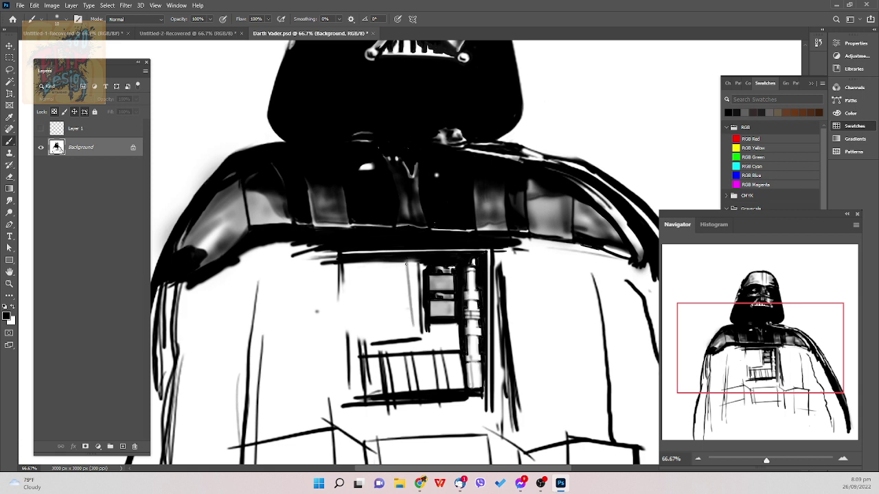
{"action": "left_click_drag", "start_coordinate": [405, 261], "coordinate": [413, 336]}
{"action": "left_click_drag", "start_coordinate": [405, 261], "coordinate": [410, 340]}
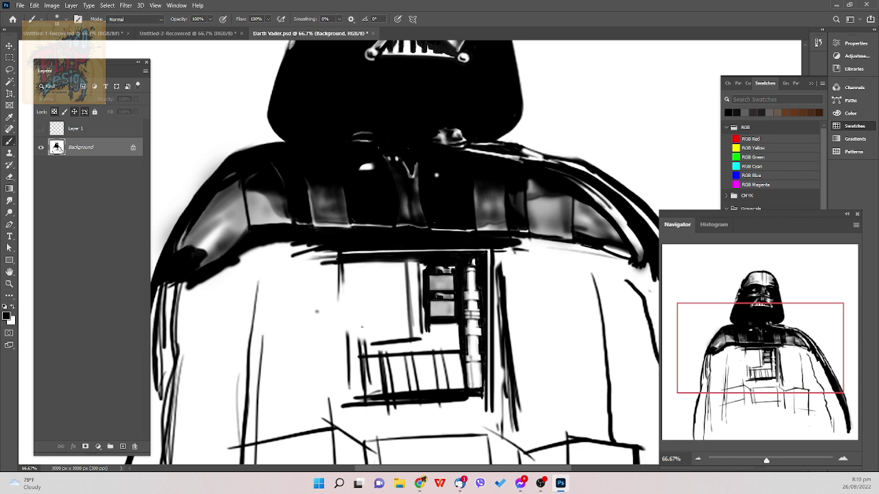
{"action": "left_click_drag", "start_coordinate": [356, 259], "coordinate": [368, 339]}
{"action": "left_click_drag", "start_coordinate": [359, 260], "coordinate": [368, 346]}
{"action": "left_click_drag", "start_coordinate": [360, 261], "coordinate": [369, 350]}
{"action": "left_click_drag", "start_coordinate": [366, 324], "coordinate": [419, 324]}
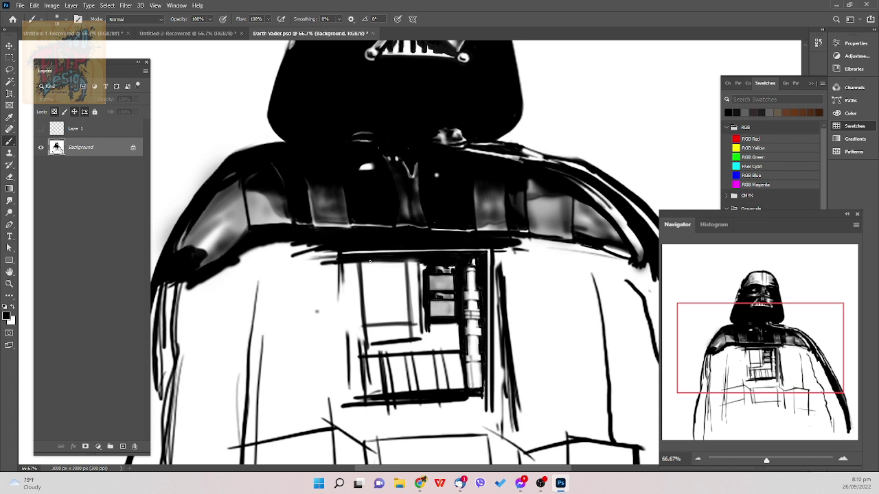
- Clean up the leftover lines in the control box's upper left panel and redraw its right edge in black
{"action": "left_click_drag", "start_coordinate": [371, 259], "coordinate": [375, 305]}
{"action": "mouse_move", "coordinate": [410, 322]}
{"action": "left_mouse_down"}
{"action": "mouse_move", "coordinate": [415, 335]}
{"action": "mouse_move", "coordinate": [397, 309]}
{"action": "mouse_move", "coordinate": [373, 333]}
{"action": "mouse_move", "coordinate": [374, 269]}
{"action": "mouse_move", "coordinate": [386, 254]}
{"action": "mouse_move", "coordinate": [427, 277]}
{"action": "left_mouse_up"}
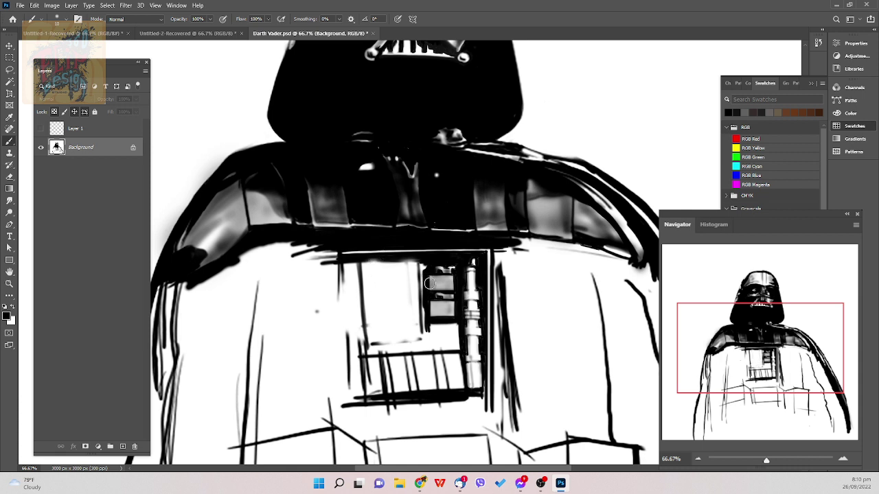
{"action": "key", "text": "b"}
{"action": "left_click_drag", "start_coordinate": [414, 261], "coordinate": [417, 330]}
{"action": "left_click_drag", "start_coordinate": [413, 261], "coordinate": [419, 339]}
{"action": "left_click_drag", "start_coordinate": [416, 298], "coordinate": [420, 336]}
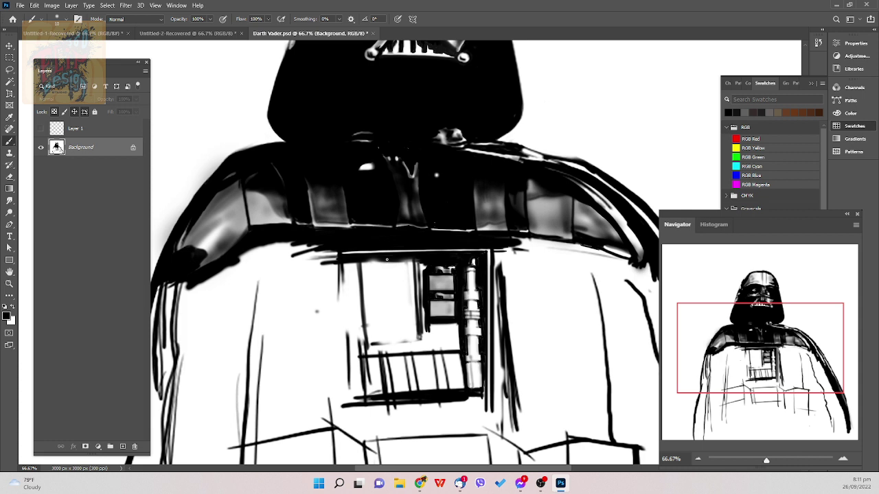
- Draw a thin inner vertical line through the upper left panel and a cross line from its lower part to the right edge
{"action": "left_click_drag", "start_coordinate": [386, 259], "coordinate": [387, 312]}
{"action": "left_click_drag", "start_coordinate": [386, 261], "coordinate": [388, 335]}
{"action": "left_click_drag", "start_coordinate": [389, 323], "coordinate": [416, 322]}
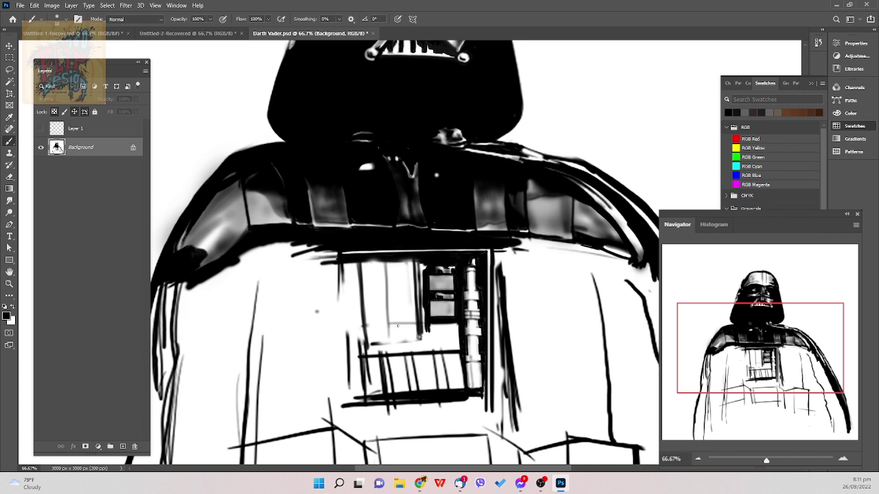
- Draw evenly stacked thin horizontal rungs between the inner vertical line and the panel's right edge and save the file
{"action": "left_click_drag", "start_coordinate": [386, 316], "coordinate": [417, 315]}
{"action": "key", "text": "ctrl+z"}
{"action": "left_click_drag", "start_coordinate": [385, 312], "coordinate": [416, 312]}
{"action": "left_click_drag", "start_coordinate": [385, 302], "coordinate": [414, 303]}
{"action": "left_click_drag", "start_coordinate": [385, 289], "coordinate": [415, 289]}
{"action": "left_click_drag", "start_coordinate": [387, 292], "coordinate": [414, 292]}
{"action": "left_click_drag", "start_coordinate": [383, 276], "coordinate": [416, 277]}
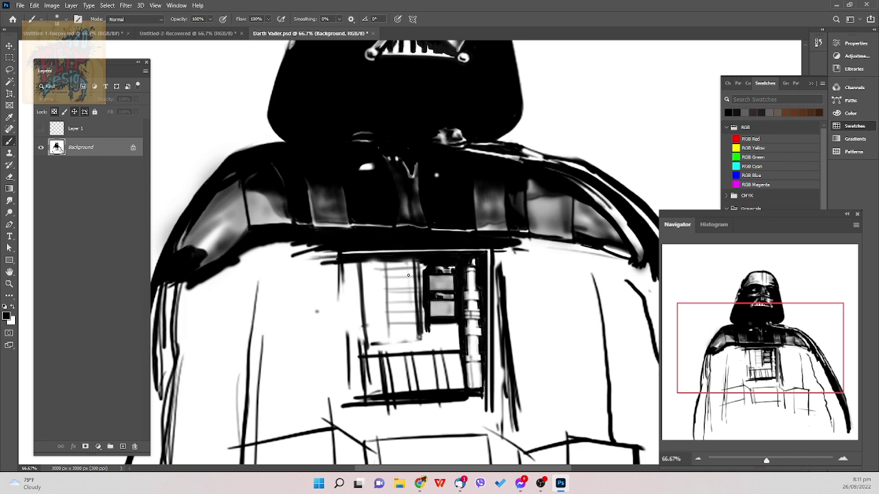
{"action": "key", "text": "ctrl+s"}
- Fill the gap between the runged column and the two grey boxes black with a 25 px Soft Round Pressure Size brush and save
{"action": "right_click", "coordinate": [417, 275]}
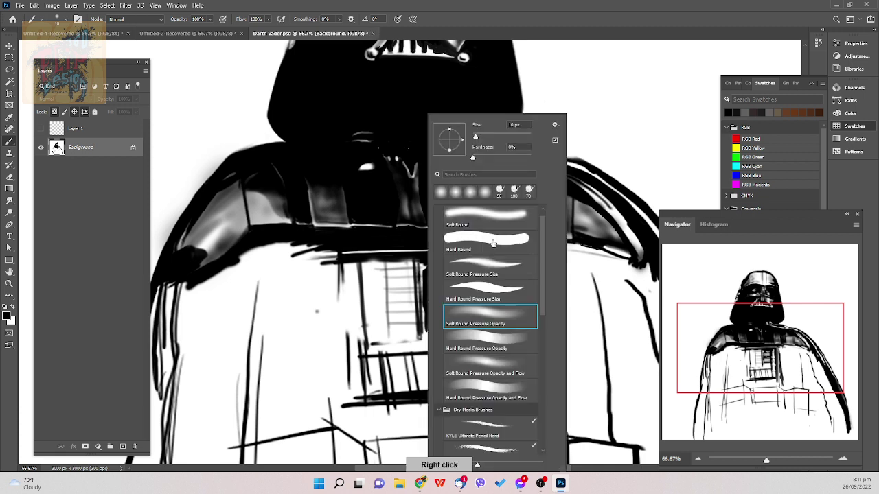
{"action": "left_click", "coordinate": [486, 268]}
{"action": "key", "text": "Return"}
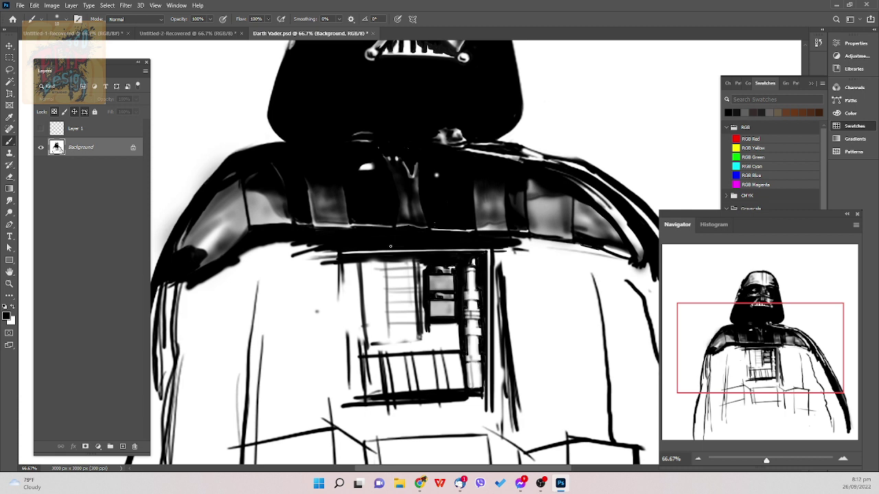
{"action": "key", "text": "bracketright"}
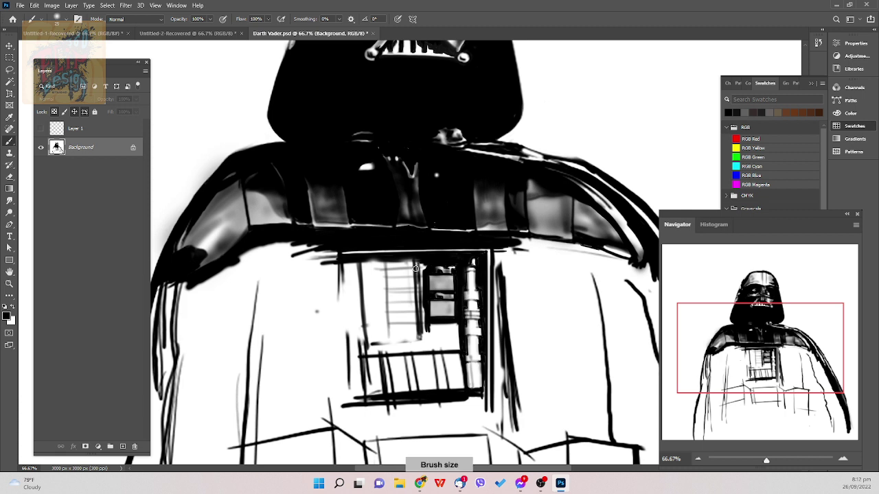
{"action": "mouse_move", "coordinate": [416, 258]}
{"action": "left_mouse_down"}
{"action": "mouse_move", "coordinate": [423, 325]}
{"action": "mouse_move", "coordinate": [420, 284]}
{"action": "left_mouse_up"}
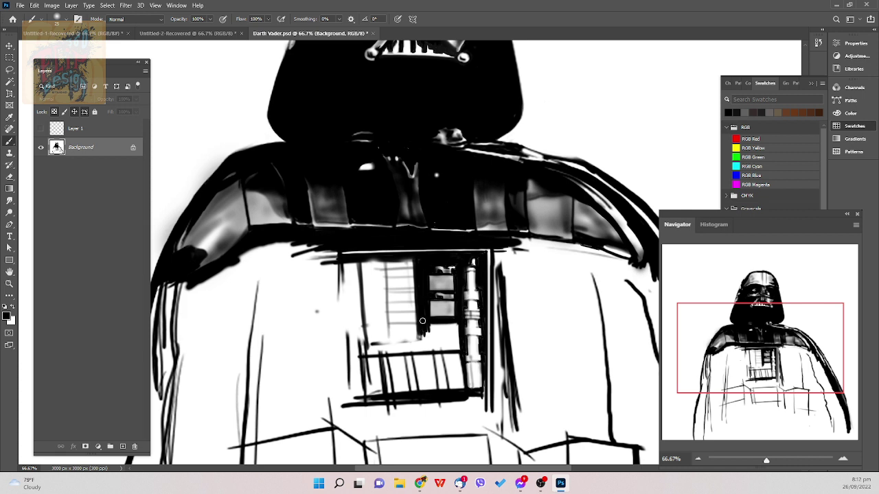
{"action": "mouse_move", "coordinate": [427, 332]}
{"action": "left_mouse_down"}
{"action": "mouse_move", "coordinate": [434, 309]}
{"action": "mouse_move", "coordinate": [458, 321]}
{"action": "mouse_move", "coordinate": [425, 326]}
{"action": "mouse_move", "coordinate": [456, 325]}
{"action": "mouse_move", "coordinate": [424, 336]}
{"action": "mouse_move", "coordinate": [460, 340]}
{"action": "mouse_move", "coordinate": [425, 335]}
{"action": "left_mouse_up"}
{"action": "key", "text": "ctrl+s"}
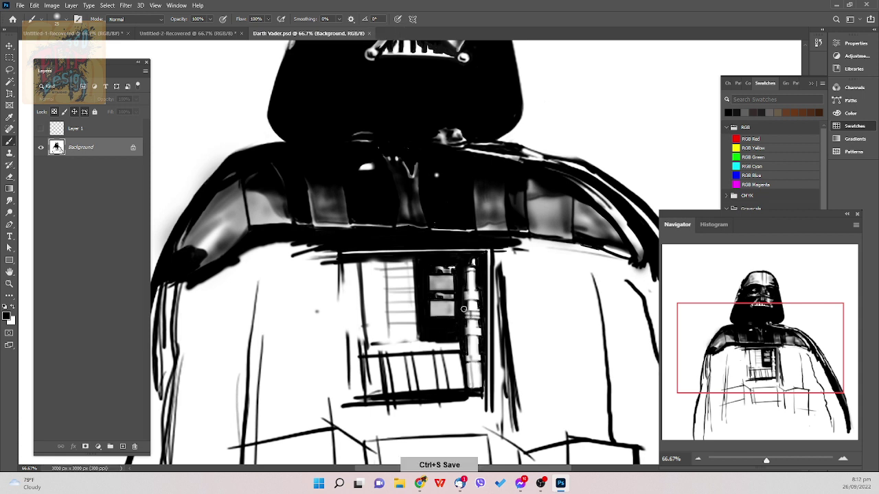
{"action": "right_click", "coordinate": [506, 295]}
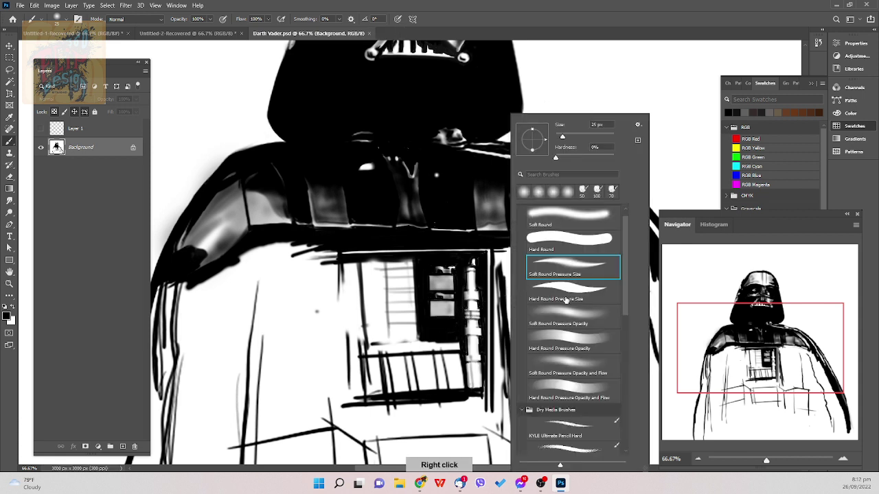
{"action": "left_click", "coordinate": [571, 317]}
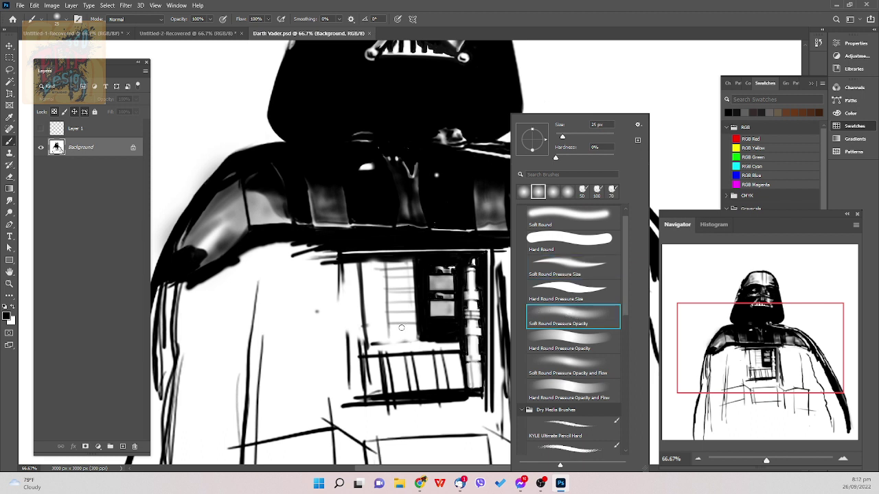
{"action": "key", "text": "comma"}
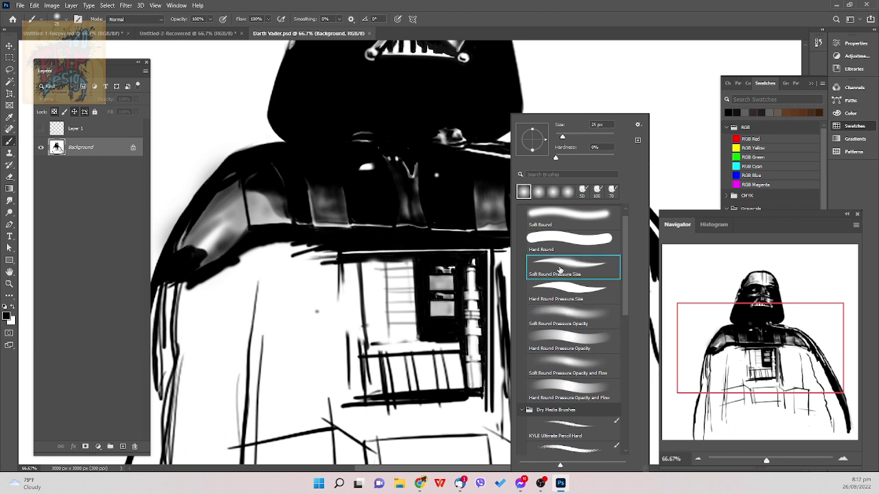
{"action": "left_click", "coordinate": [427, 257]}
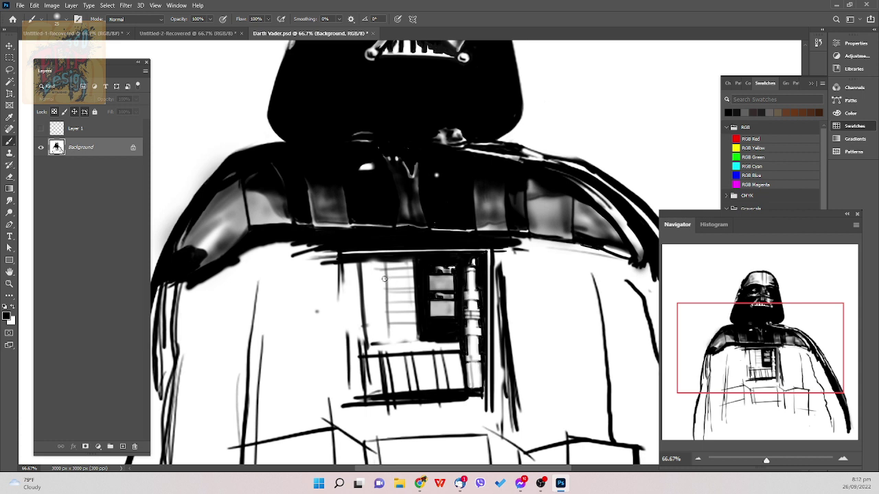
{"action": "left_click_drag", "start_coordinate": [386, 278], "coordinate": [415, 275]}
{"action": "key", "text": "ctrl+z"}
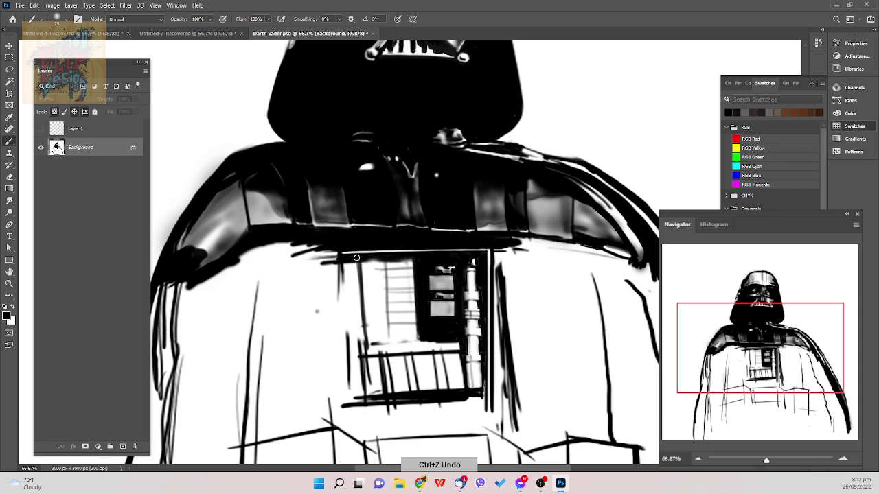
- Darken the uppermost rungs of the column and add a short black mark at its upper left corner
{"action": "left_click_drag", "start_coordinate": [383, 278], "coordinate": [417, 276]}
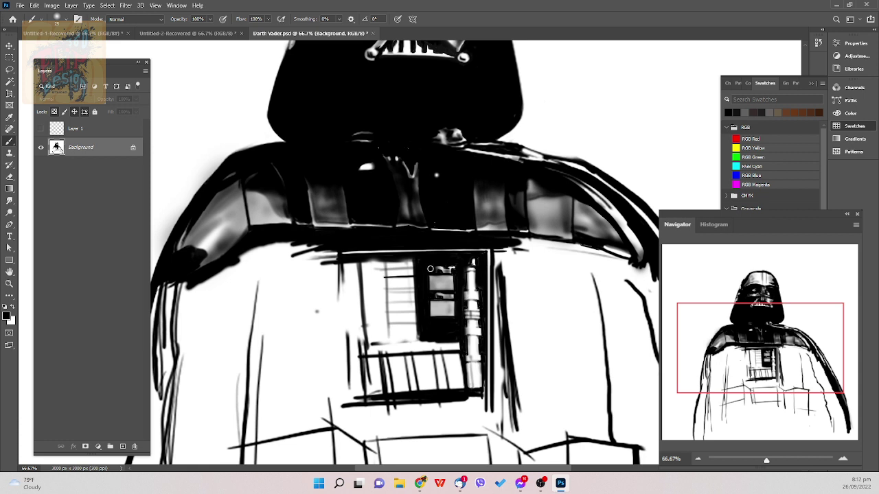
{"action": "left_click_drag", "start_coordinate": [385, 268], "coordinate": [403, 268]}
{"action": "left_click_drag", "start_coordinate": [381, 269], "coordinate": [384, 266]}
{"action": "key", "text": "e"}
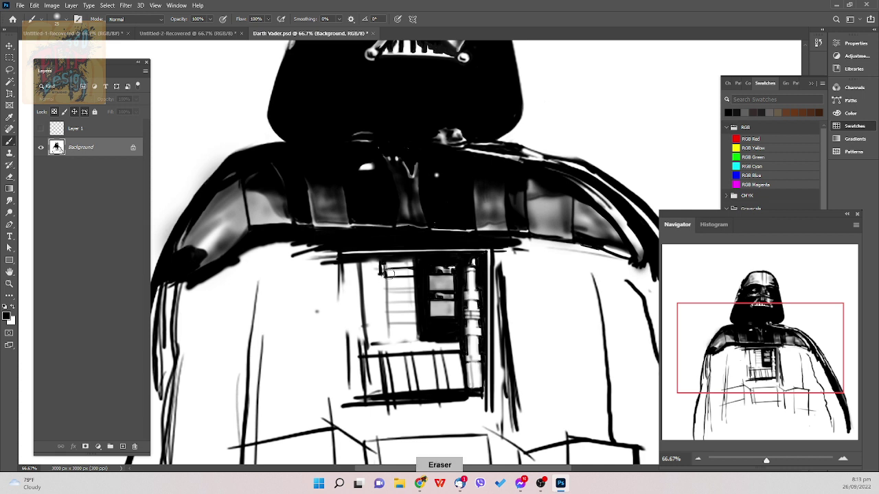
{"action": "key", "text": "bracketright"}
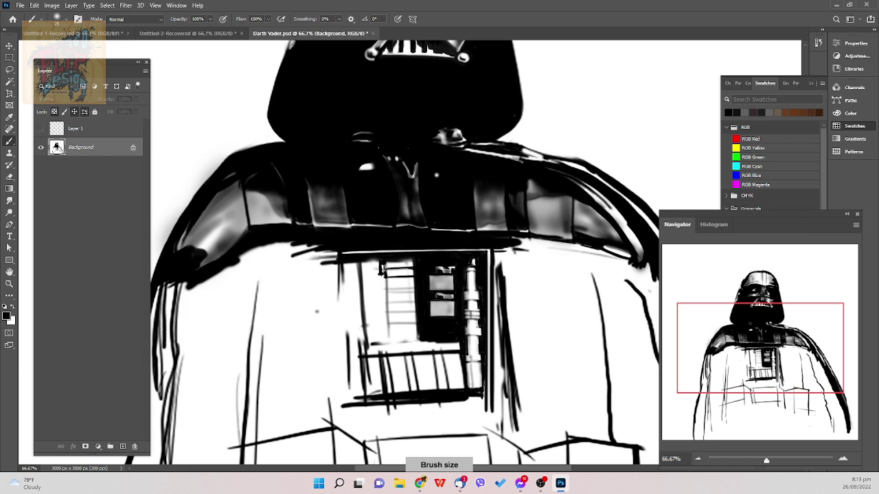
{"action": "key", "text": "ctrl+z"}
{"action": "key", "text": "bracketleft"}
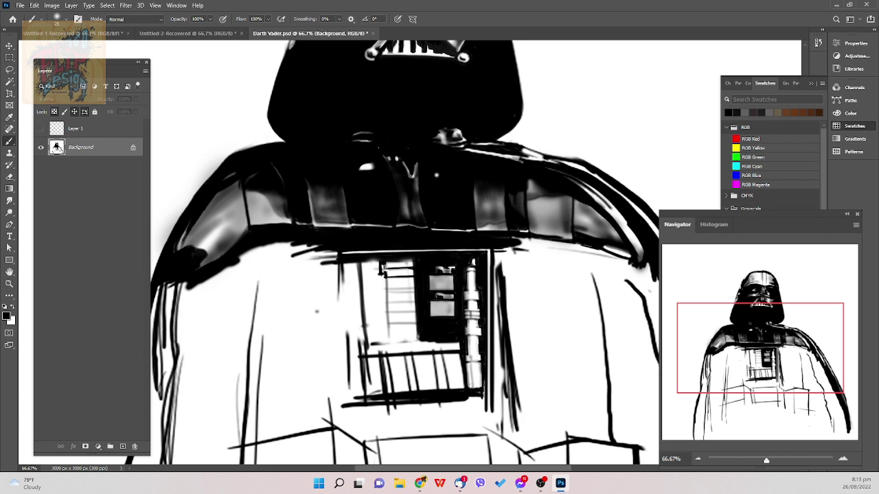
- Thicken the black mark at the column's upper left corner with a smaller brush and save the file
{"action": "key", "text": "b"}
{"action": "key", "text": "bracketright"}
{"action": "key", "text": "bracketleft"}
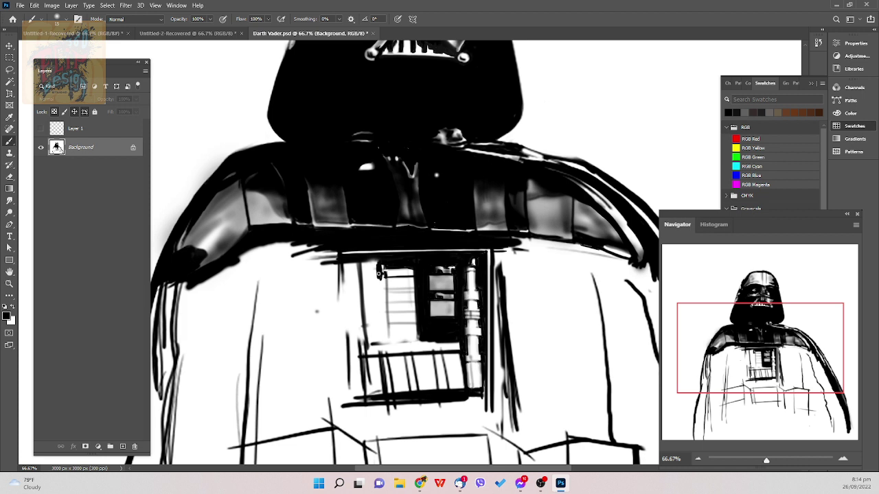
{"action": "mouse_move", "coordinate": [379, 271]}
{"action": "left_mouse_down"}
{"action": "mouse_move", "coordinate": [375, 260]}
{"action": "mouse_move", "coordinate": [383, 258]}
{"action": "left_mouse_up"}
{"action": "key", "text": "ctrl+s"}
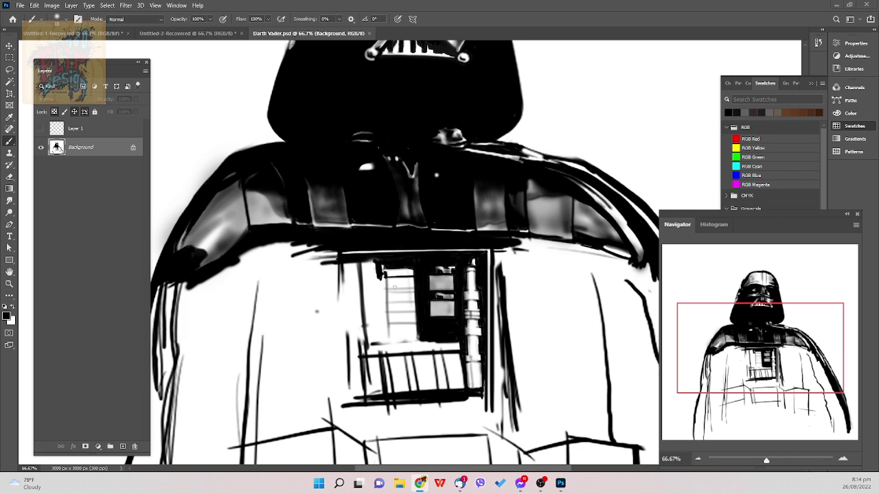
- Paint a solid black band across the column below the top white slot and darken the slot's left end
{"action": "left_click_drag", "start_coordinate": [388, 289], "coordinate": [414, 288]}
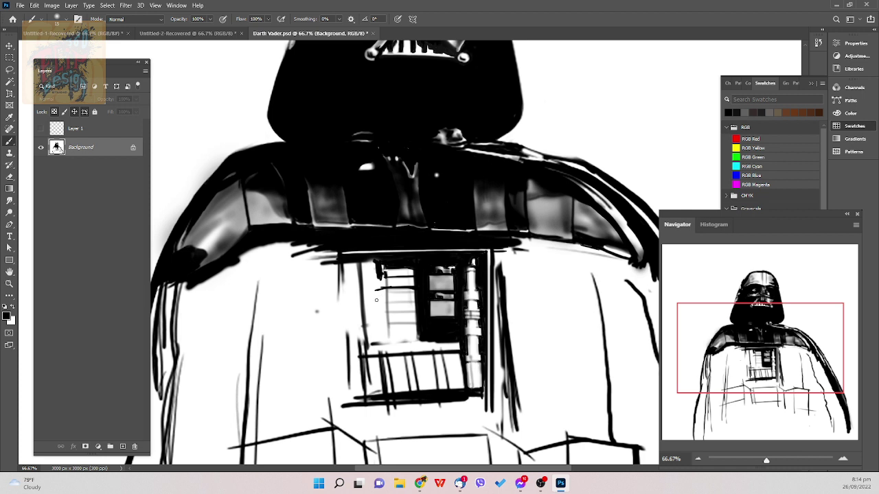
{"action": "left_click_drag", "start_coordinate": [377, 300], "coordinate": [410, 300]}
{"action": "mouse_move", "coordinate": [385, 286]}
{"action": "left_mouse_down"}
{"action": "mouse_move", "coordinate": [413, 285]}
{"action": "mouse_move", "coordinate": [379, 283]}
{"action": "mouse_move", "coordinate": [415, 277]}
{"action": "left_mouse_up"}
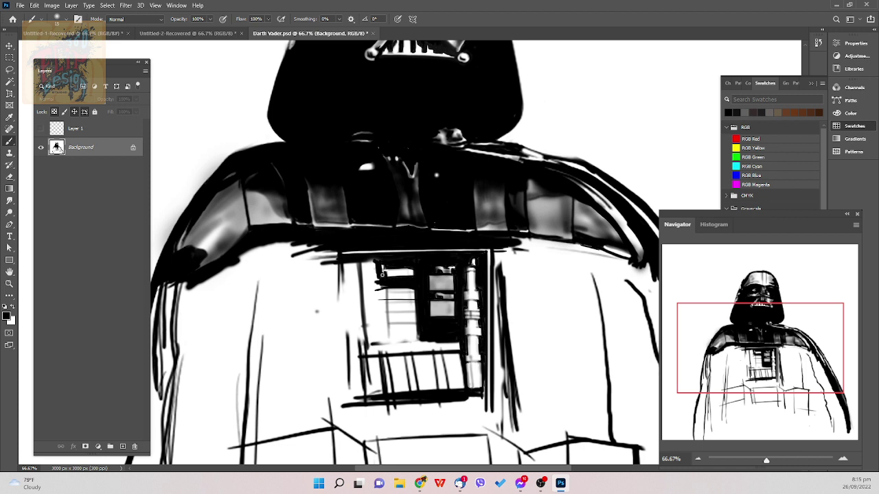
{"action": "mouse_move", "coordinate": [382, 275]}
{"action": "left_mouse_down"}
{"action": "mouse_move", "coordinate": [375, 281]}
{"action": "mouse_move", "coordinate": [383, 284]}
{"action": "left_mouse_up"}
- Paint a second thick black band across the column below the middle slot, saving the file along the way
{"action": "left_click_drag", "start_coordinate": [381, 301], "coordinate": [418, 301]}
{"action": "left_click_drag", "start_coordinate": [375, 291], "coordinate": [398, 284]}
{"action": "key", "text": "ctrl+s"}
{"action": "mouse_move", "coordinate": [374, 312]}
{"action": "left_mouse_down"}
{"action": "mouse_move", "coordinate": [418, 312]}
{"action": "mouse_move", "coordinate": [387, 314]}
{"action": "mouse_move", "coordinate": [373, 312]}
{"action": "mouse_move", "coordinate": [377, 305]}
{"action": "mouse_move", "coordinate": [413, 303]}
{"action": "mouse_move", "coordinate": [380, 306]}
{"action": "mouse_move", "coordinate": [393, 302]}
{"action": "mouse_move", "coordinate": [387, 312]}
{"action": "mouse_move", "coordinate": [395, 313]}
{"action": "mouse_move", "coordinate": [376, 305]}
{"action": "mouse_move", "coordinate": [413, 305]}
{"action": "mouse_move", "coordinate": [376, 303]}
{"action": "mouse_move", "coordinate": [415, 305]}
{"action": "mouse_move", "coordinate": [372, 310]}
{"action": "mouse_move", "coordinate": [418, 311]}
{"action": "mouse_move", "coordinate": [380, 308]}
{"action": "mouse_move", "coordinate": [417, 309]}
{"action": "left_mouse_up"}
- Redraw the left edge of the column's lower slot as a vertical black stroke, with the brush enlarged to 25 px
{"action": "key", "text": "]"}
{"action": "key", "text": "]"}
{"action": "key", "text": "]"}
{"action": "key", "text": "]"}
{"action": "key", "text": "]"}
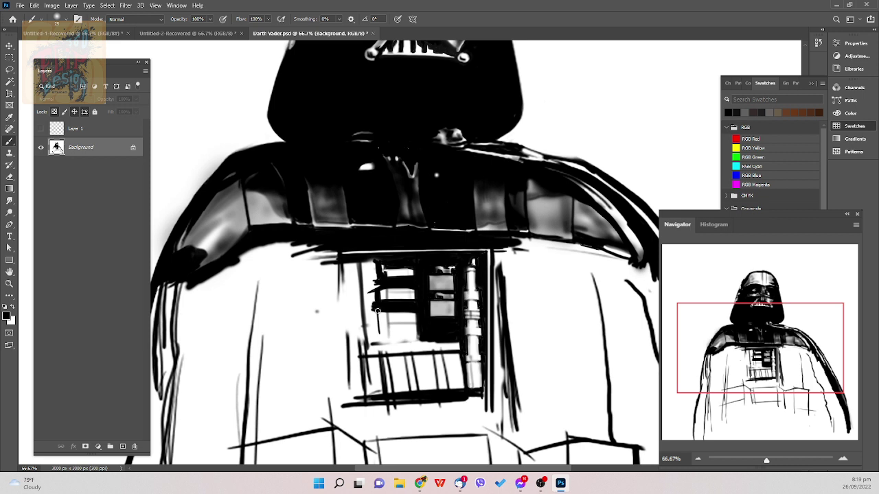
{"action": "key", "text": "ctrl+z"}
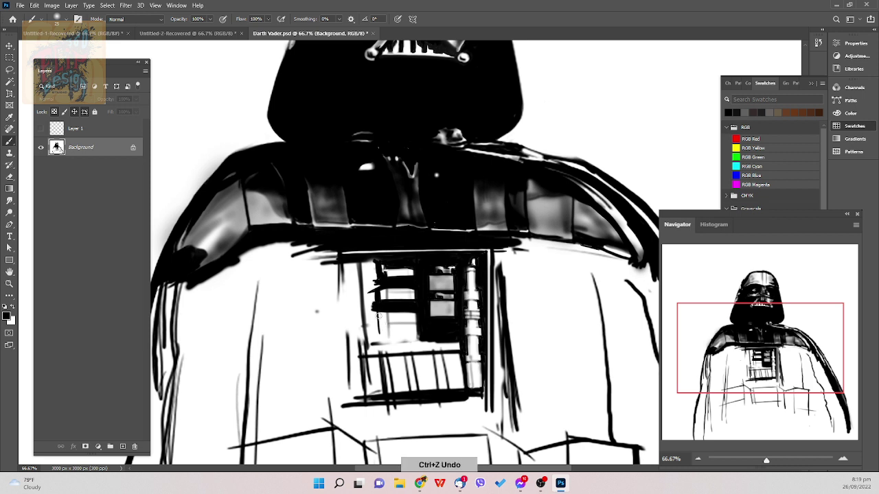
{"action": "left_click_drag", "start_coordinate": [378, 311], "coordinate": [380, 337]}
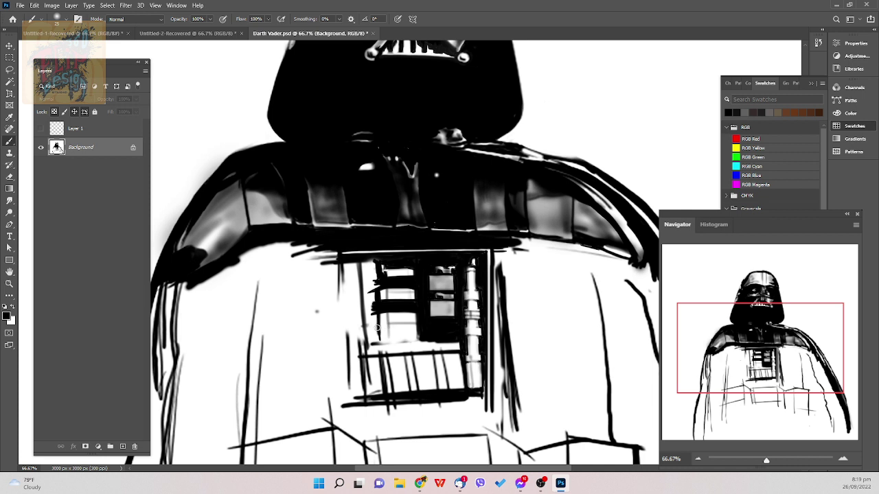
- Paint a black band across the column beneath the lower slot
{"action": "mouse_move", "coordinate": [376, 327]}
{"action": "left_mouse_down"}
{"action": "mouse_move", "coordinate": [419, 326]}
{"action": "mouse_move", "coordinate": [373, 326]}
{"action": "mouse_move", "coordinate": [420, 325]}
{"action": "left_mouse_up"}
{"action": "key", "text": "bracketleft"}
{"action": "left_click_drag", "start_coordinate": [389, 322], "coordinate": [415, 321]}
{"action": "mouse_move", "coordinate": [414, 324]}
{"action": "left_mouse_down"}
{"action": "mouse_move", "coordinate": [385, 325]}
{"action": "mouse_move", "coordinate": [376, 311]}
{"action": "mouse_move", "coordinate": [374, 321]}
{"action": "left_mouse_up"}
{"action": "left_click_drag", "start_coordinate": [379, 329], "coordinate": [414, 330]}
- Fill the strip between the slots and the lower row of panels solid black with a larger brush and save the file
{"action": "left_click_drag", "start_coordinate": [363, 354], "coordinate": [468, 349]}
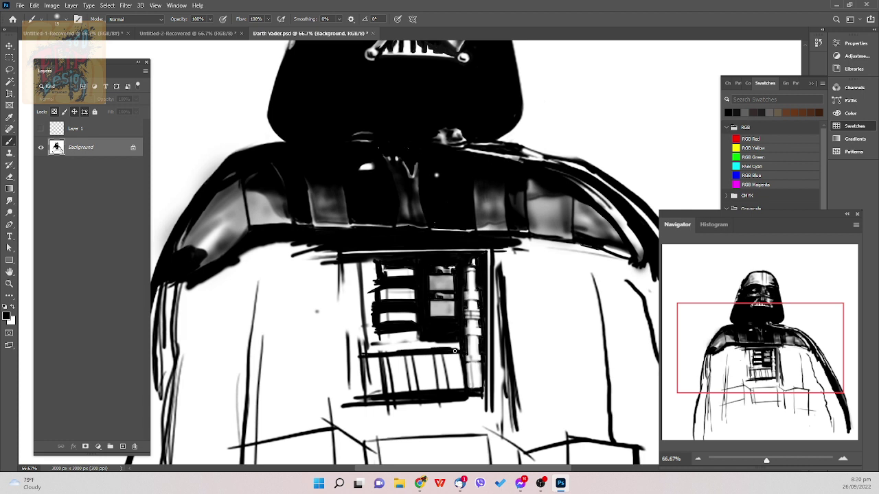
{"action": "mouse_move", "coordinate": [454, 350]}
{"action": "left_mouse_down"}
{"action": "mouse_move", "coordinate": [364, 349]}
{"action": "mouse_move", "coordinate": [451, 342]}
{"action": "mouse_move", "coordinate": [364, 347]}
{"action": "mouse_move", "coordinate": [406, 332]}
{"action": "mouse_move", "coordinate": [374, 336]}
{"action": "mouse_move", "coordinate": [403, 338]}
{"action": "mouse_move", "coordinate": [376, 342]}
{"action": "mouse_move", "coordinate": [384, 344]}
{"action": "mouse_move", "coordinate": [415, 340]}
{"action": "mouse_move", "coordinate": [354, 346]}
{"action": "mouse_move", "coordinate": [396, 344]}
{"action": "left_mouse_up"}
{"action": "key", "text": "]"}
{"action": "key", "text": "]"}
{"action": "key", "text": "]"}
{"action": "key", "text": "]"}
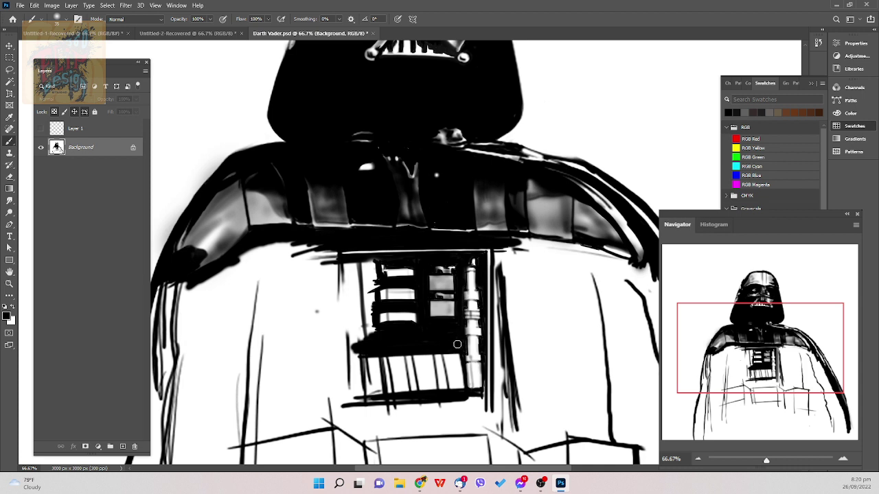
{"action": "key", "text": "ctrl+s"}
- Add thin dark detail lines inside the middle slot with a smaller brush and undo the last strokes
{"action": "key", "text": "bracketleft"}
{"action": "key", "text": "bracketleft"}
{"action": "left_click", "coordinate": [386, 293]}
{"action": "key", "text": "e"}
{"action": "key", "text": "]"}
{"action": "key", "text": "ctrl+z"}
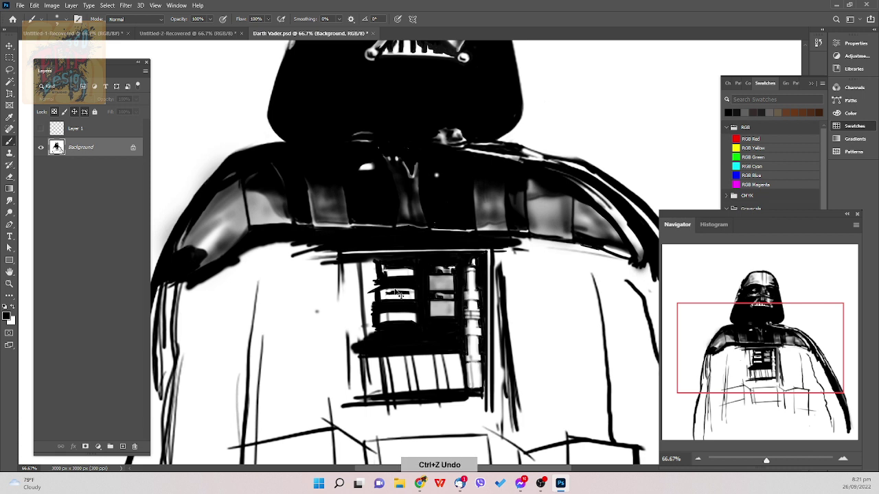
{"action": "key", "text": "ctrl+z"}
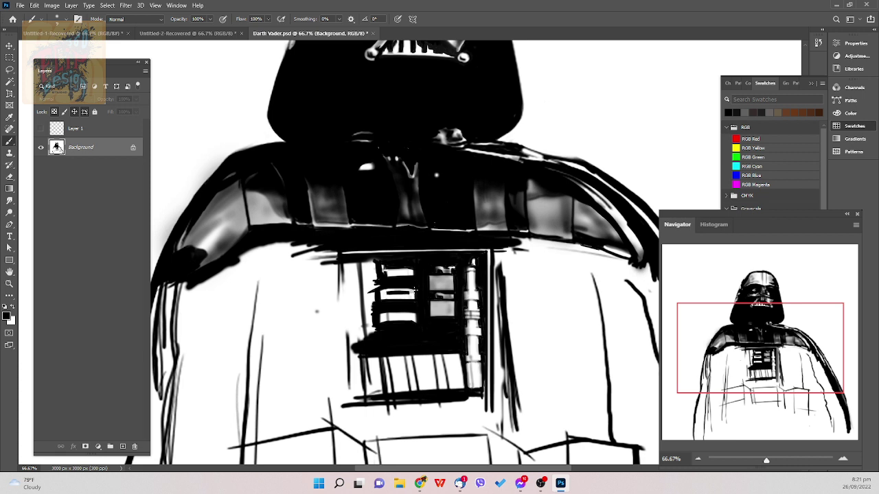
- Shade the edges of the middle slot softly in grey with the Soft Round Pressure Opacity brush
{"action": "right_click", "coordinate": [547, 302]}
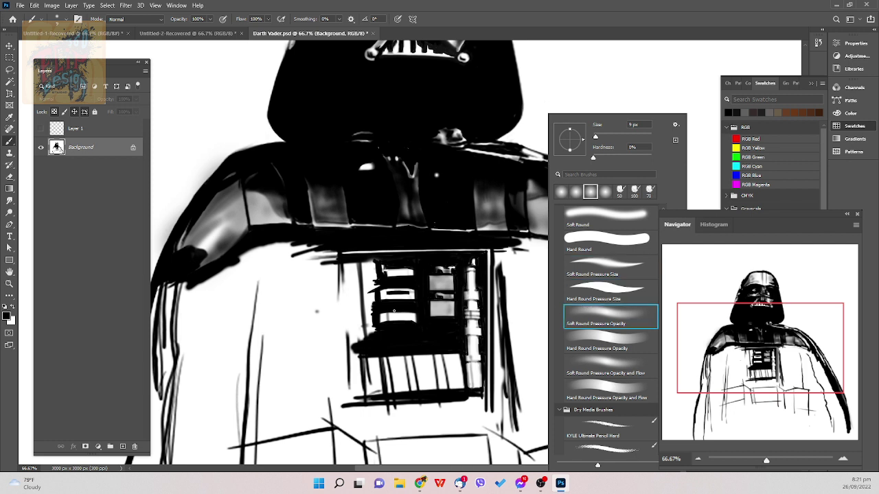
{"action": "left_click", "coordinate": [343, 319]}
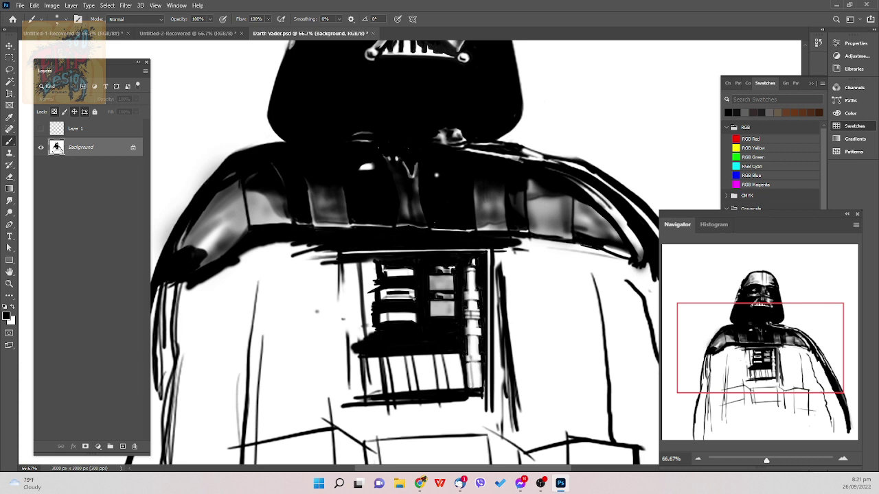
{"action": "key", "text": "bracketright"}
{"action": "key", "text": "bracketright"}
{"action": "left_click_drag", "start_coordinate": [409, 300], "coordinate": [385, 301]}
{"action": "key", "text": "bracketright"}
{"action": "key", "text": "bracketleft"}
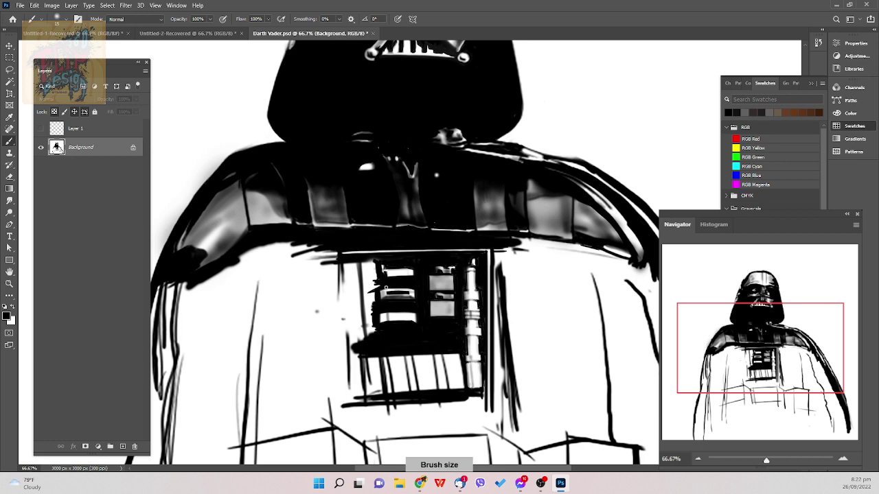
{"action": "key", "text": "bracketleft"}
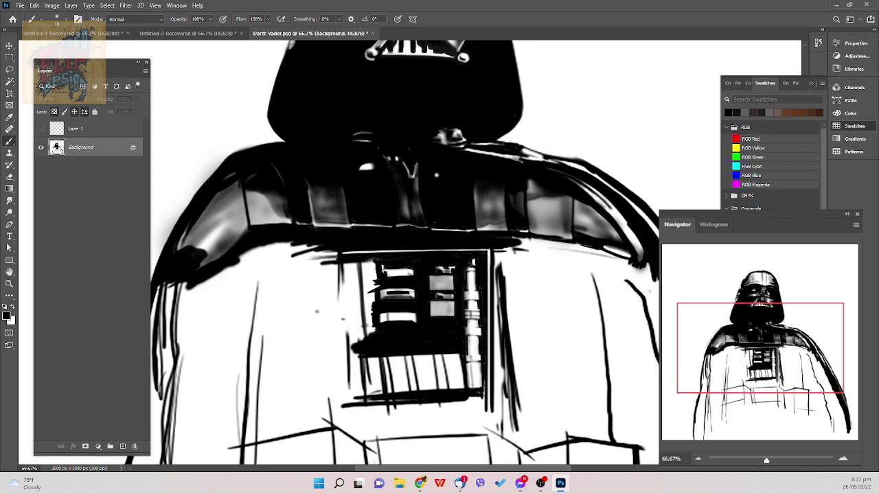
- Shade the lower part of the top slot in soft grey
{"action": "left_click_drag", "start_coordinate": [387, 275], "coordinate": [412, 275]}
{"action": "key", "text": "bracketright"}
{"action": "key", "text": "bracketleft"}
{"action": "key", "text": "bracketleft"}
{"action": "key", "text": "bracketright"}
- Shade the inside of the bottom slot in soft grey with a small brush
{"action": "right_click", "coordinate": [390, 313]}
{"action": "key", "text": "Escape"}
{"action": "key", "text": "ctrl+z"}
{"action": "key", "text": "e"}
{"action": "key", "text": "bracketleft"}
{"action": "key", "text": "ctrl+z"}
{"action": "key", "text": "alt"}
{"action": "key", "text": "bracketleft"}
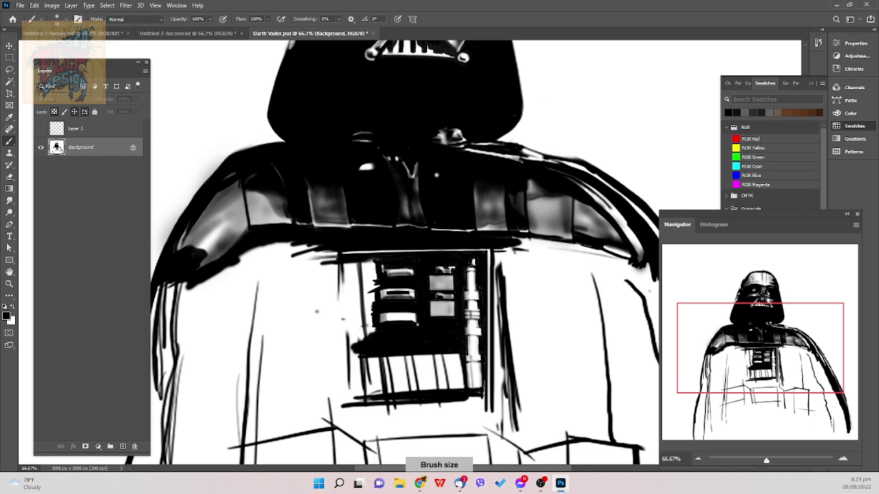
{"action": "key", "text": "bracketright"}
{"action": "key", "text": "bracketleft"}
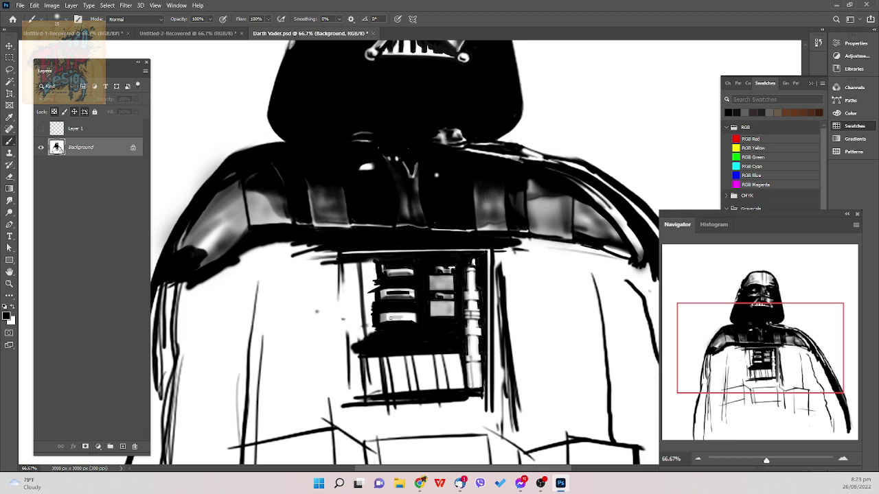
{"action": "left_click_drag", "start_coordinate": [391, 319], "coordinate": [407, 318]}
{"action": "key", "text": "bracketleft"}
{"action": "key", "text": "bracketright"}
{"action": "left_click_drag", "start_coordinate": [389, 319], "coordinate": [409, 320]}
{"action": "key", "text": "bracketleft"}
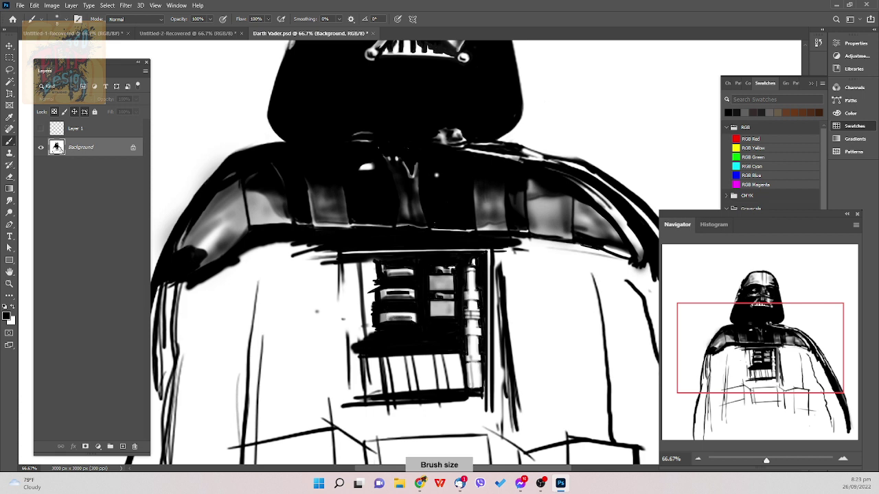
- Paint tiny white lettering-like marks beneath each of the three stacked slots and save the file
{"action": "key", "text": "bracketright"}
{"action": "key", "text": "bracketright"}
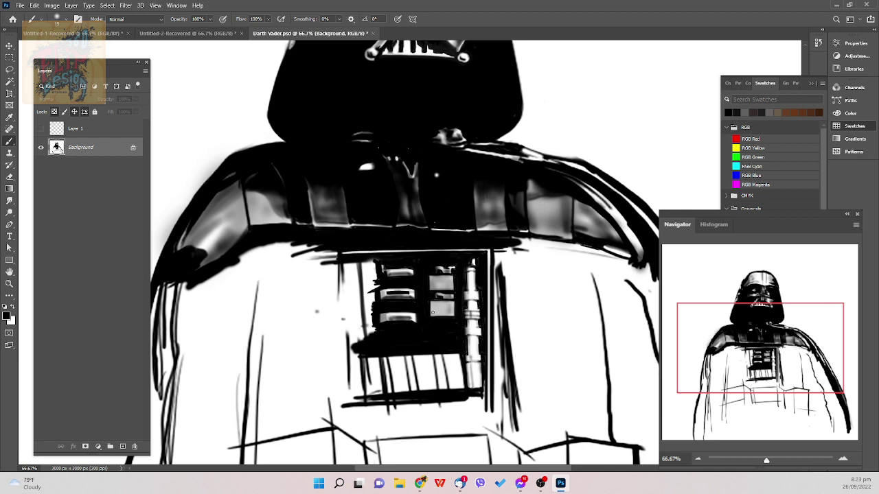
{"action": "key", "text": "bracketright"}
{"action": "key", "text": "x"}
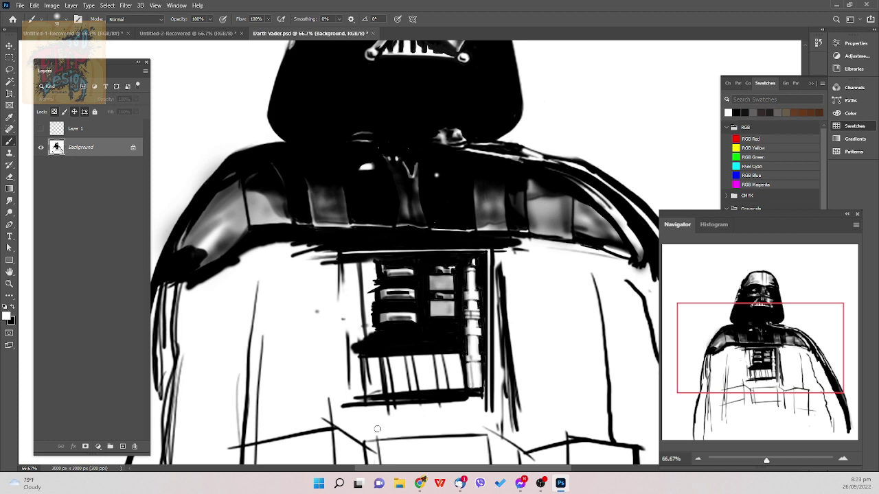
{"action": "key", "text": "bracketleft"}
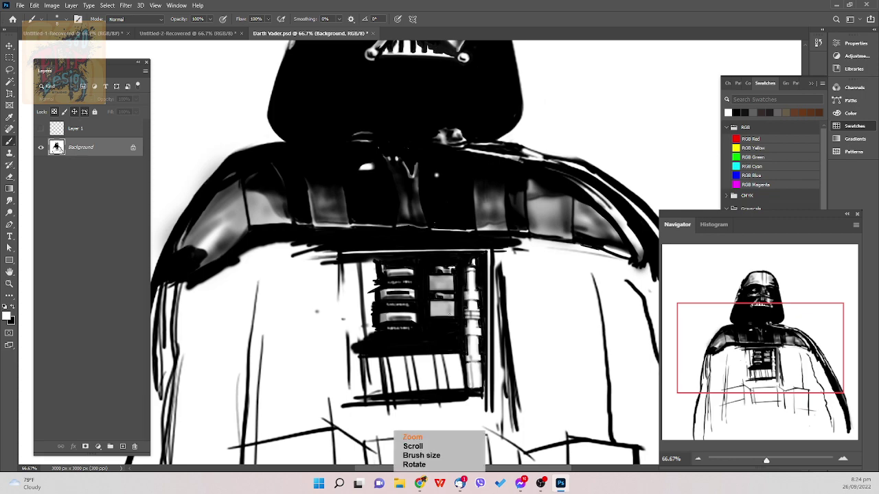
{"action": "key", "text": "ctrl+minus"}
{"action": "key", "text": "ctrl+minus"}
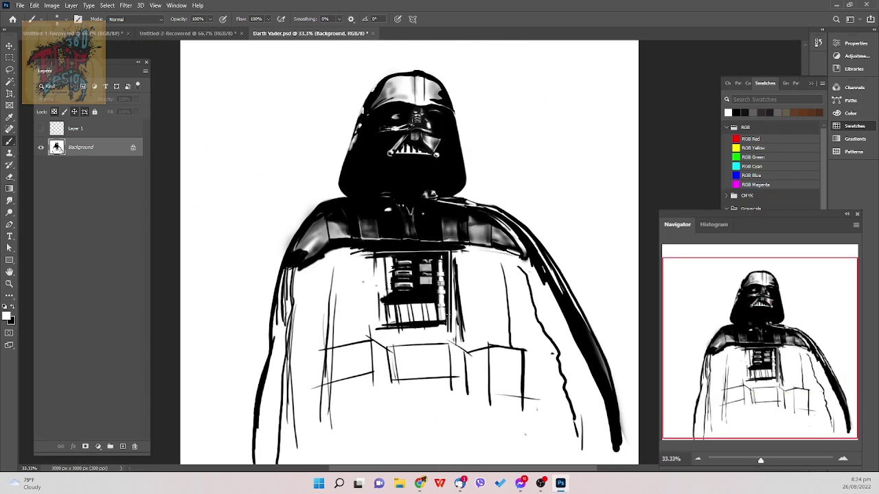
{"action": "key", "text": "ctrl+plus"}
{"action": "key", "text": "ctrl+plus"}
{"action": "key", "text": "ctrl+plus"}
{"action": "key", "text": "ctrl+s"}
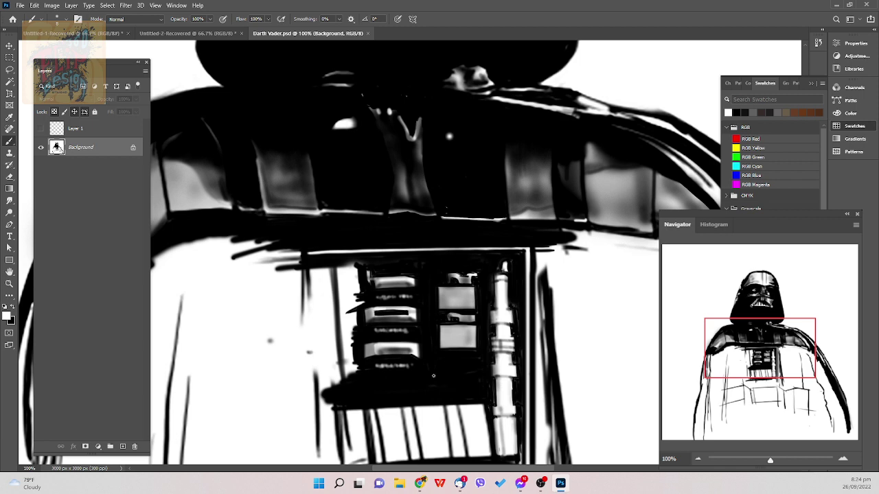
- Erase the old vertical divider lines from the lower row of panels, leaving one blank white panel
{"action": "key", "text": "space"}
{"action": "left_click_drag", "start_coordinate": [455, 360], "coordinate": [506, 293]}
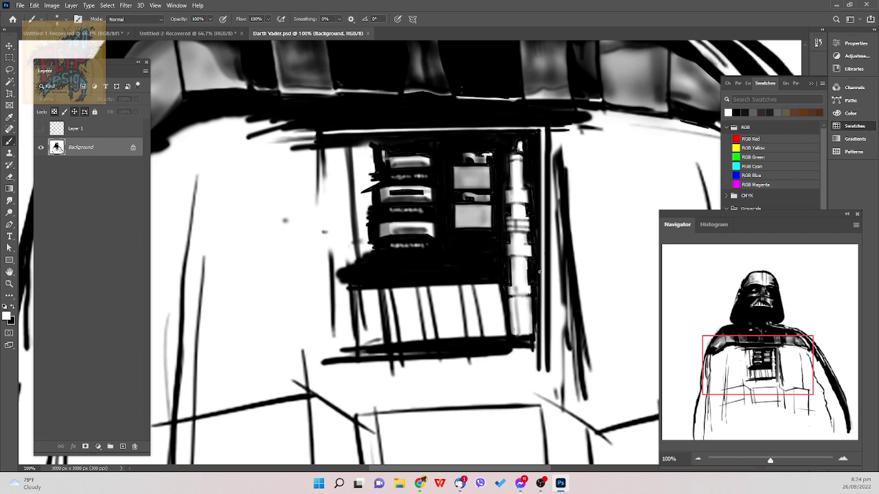
{"action": "key", "text": "x"}
{"action": "key", "text": "e"}
{"action": "key", "text": "ctrl+plus"}
{"action": "key", "text": "ctrl+plus"}
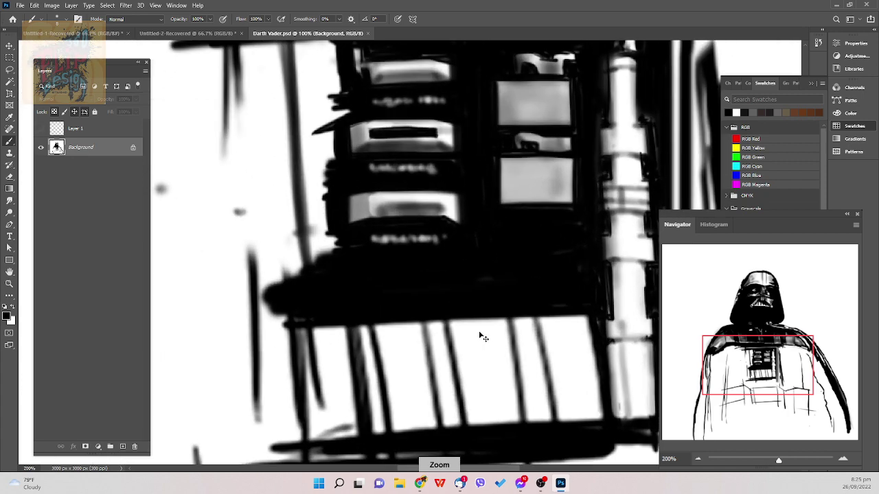
{"action": "key", "text": "ctrl+minus"}
{"action": "key", "text": "ctrl+minus"}
{"action": "key", "text": "bracketright"}
{"action": "key", "text": "bracketright"}
{"action": "key", "text": "bracketright"}
{"action": "key", "text": "bracketright"}
{"action": "key", "text": "bracketright"}
{"action": "key", "text": "bracketright"}
{"action": "key", "text": "bracketright"}
{"action": "key", "text": "bracketright"}
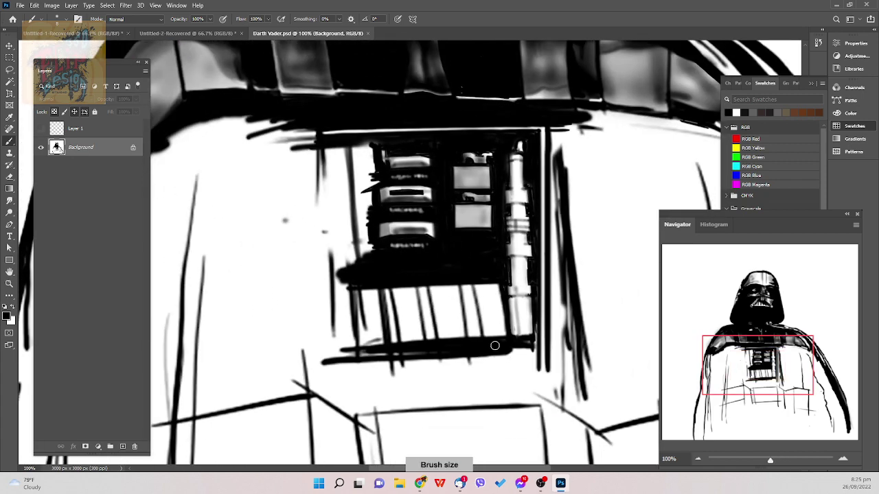
{"action": "mouse_move", "coordinate": [494, 332]}
{"action": "left_mouse_down"}
{"action": "mouse_move", "coordinate": [379, 338]}
{"action": "mouse_move", "coordinate": [453, 327]}
{"action": "mouse_move", "coordinate": [405, 321]}
{"action": "mouse_move", "coordinate": [352, 341]}
{"action": "mouse_move", "coordinate": [362, 328]}
{"action": "mouse_move", "coordinate": [348, 318]}
{"action": "mouse_move", "coordinate": [353, 302]}
{"action": "mouse_move", "coordinate": [363, 297]}
{"action": "mouse_move", "coordinate": [457, 293]}
{"action": "mouse_move", "coordinate": [465, 300]}
{"action": "mouse_move", "coordinate": [420, 316]}
{"action": "mouse_move", "coordinate": [457, 320]}
{"action": "mouse_move", "coordinate": [482, 316]}
{"action": "mouse_move", "coordinate": [479, 293]}
{"action": "mouse_move", "coordinate": [454, 293]}
{"action": "mouse_move", "coordinate": [466, 311]}
{"action": "mouse_move", "coordinate": [494, 287]}
{"action": "left_mouse_up"}
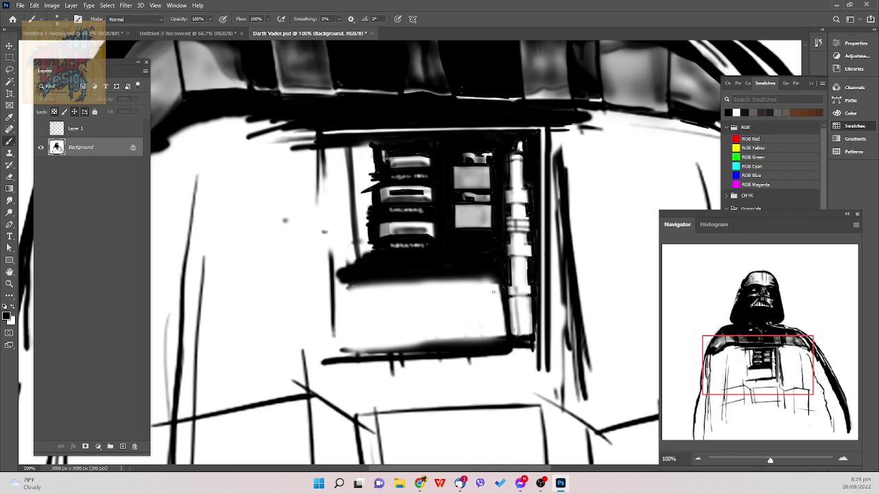
- Redraw the dark upper edge of the blank lower panel with the Soft Round Pressure Opacity brush
{"action": "right_click", "coordinate": [492, 293]}
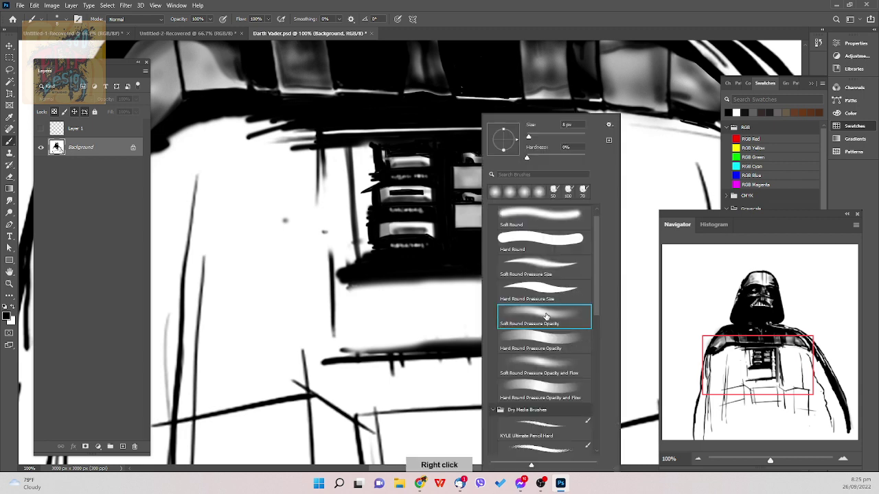
{"action": "left_click", "coordinate": [415, 363]}
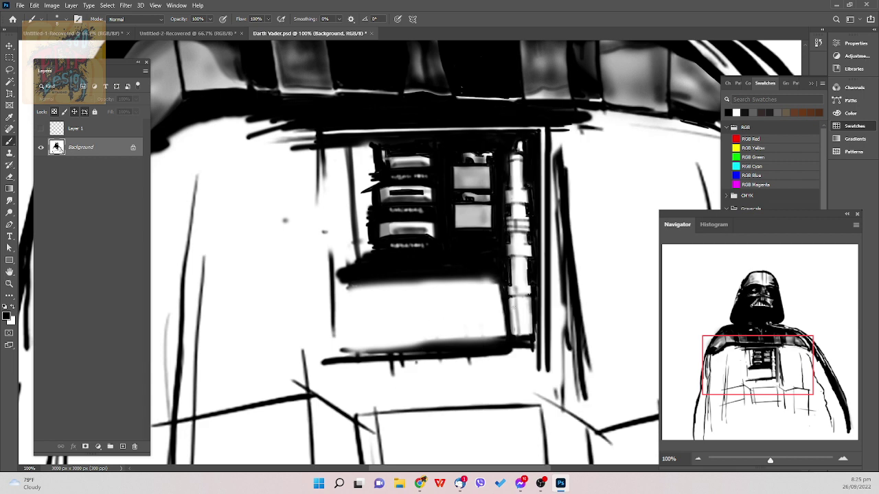
{"action": "key", "text": "]"}
{"action": "key", "text": "]"}
{"action": "key", "text": "]"}
{"action": "key", "text": "]"}
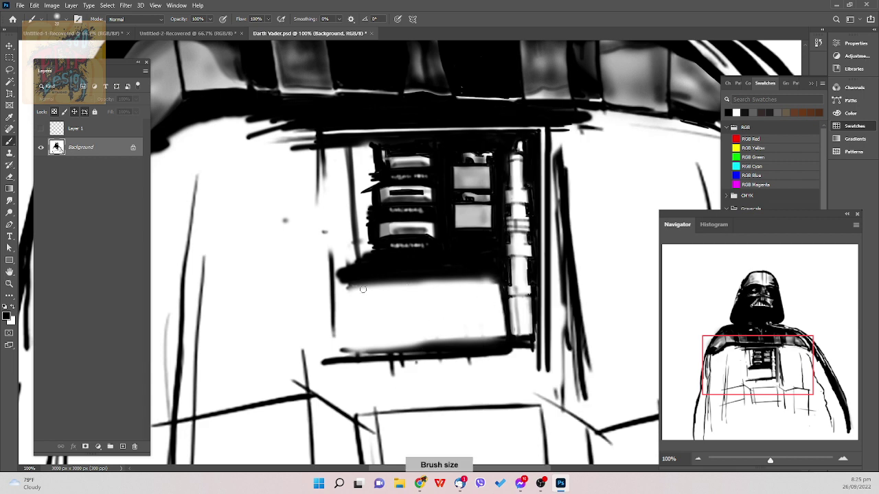
{"action": "left_click_drag", "start_coordinate": [350, 286], "coordinate": [412, 283]}
{"action": "left_click_drag", "start_coordinate": [351, 286], "coordinate": [492, 281]}
{"action": "mouse_move", "coordinate": [347, 287]}
{"action": "left_mouse_down"}
{"action": "mouse_move", "coordinate": [492, 283]}
{"action": "mouse_move", "coordinate": [418, 285]}
{"action": "left_mouse_up"}
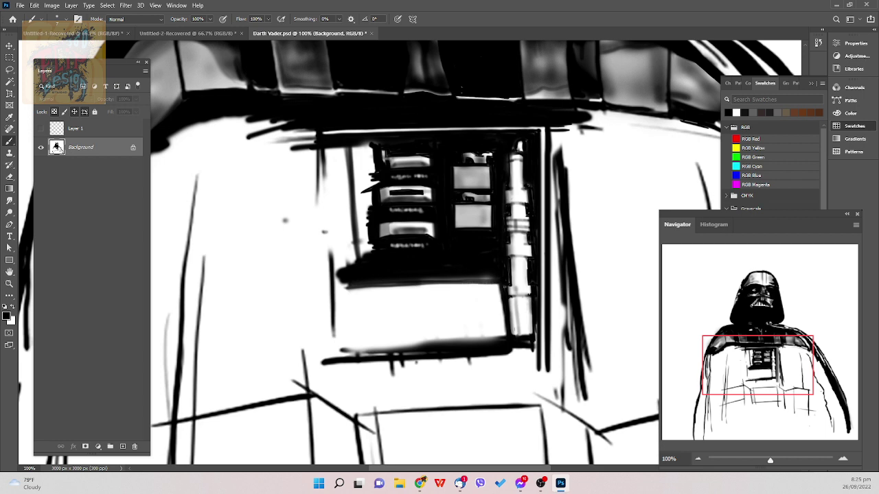
- Touch up the black around the tube's top and thicken the lower panel's bottom edge in soft dark grey
{"action": "key", "text": "]"}
{"action": "key", "text": "]"}
{"action": "key", "text": "]"}
{"action": "key", "text": "]"}
{"action": "key", "text": "]"}
{"action": "mouse_move", "coordinate": [493, 279]}
{"action": "left_mouse_down"}
{"action": "mouse_move", "coordinate": [431, 279]}
{"action": "mouse_move", "coordinate": [492, 278]}
{"action": "left_mouse_up"}
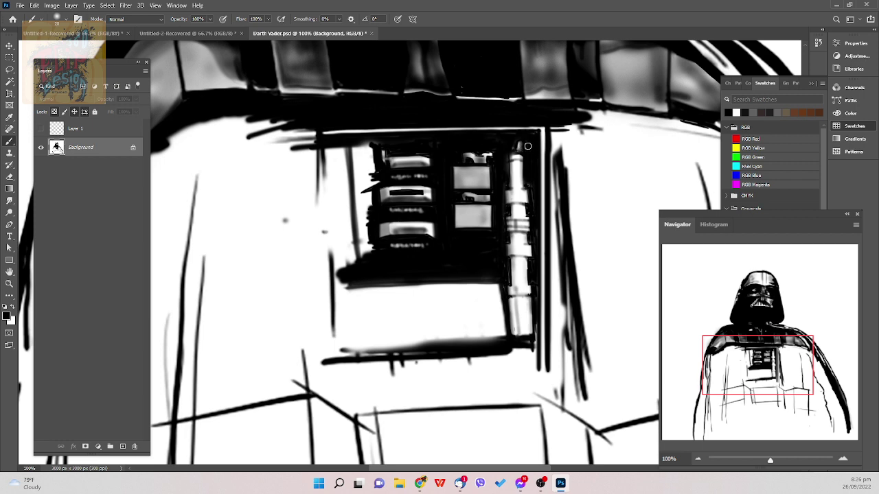
{"action": "left_click_drag", "start_coordinate": [526, 142], "coordinate": [522, 150]}
{"action": "mouse_move", "coordinate": [349, 342]}
{"action": "left_mouse_down"}
{"action": "mouse_move", "coordinate": [507, 339]}
{"action": "mouse_move", "coordinate": [327, 344]}
{"action": "left_mouse_up"}
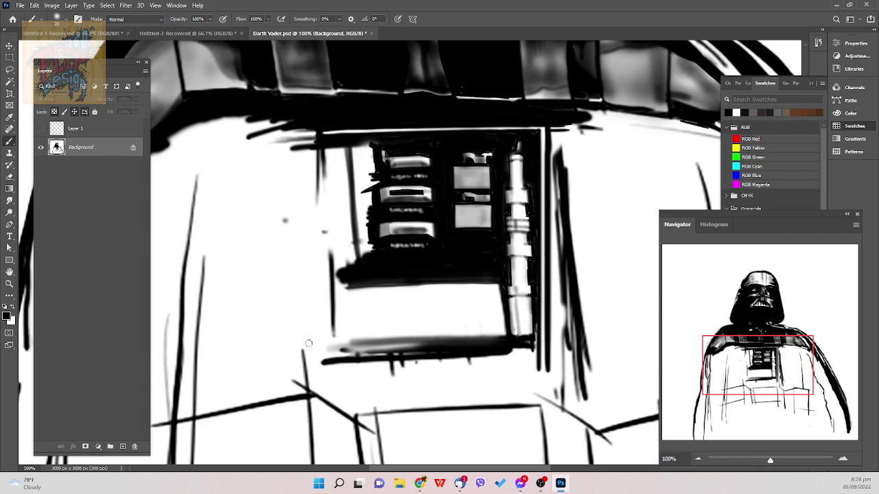
{"action": "mouse_move", "coordinate": [339, 347]}
{"action": "left_mouse_down"}
{"action": "mouse_move", "coordinate": [453, 343]}
{"action": "mouse_move", "coordinate": [336, 347]}
{"action": "left_mouse_up"}
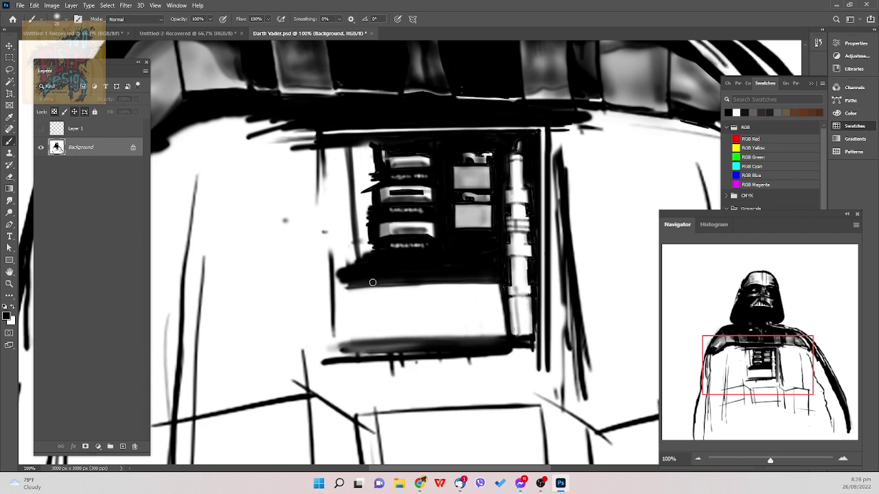
- Draw a thick grey vertical divider near the lower panel's left end and a thin one near its right end
{"action": "left_click_drag", "start_coordinate": [375, 282], "coordinate": [377, 330]}
{"action": "left_click_drag", "start_coordinate": [375, 283], "coordinate": [377, 345]}
{"action": "key", "text": "bracketleft"}
{"action": "key", "text": "bracketleft"}
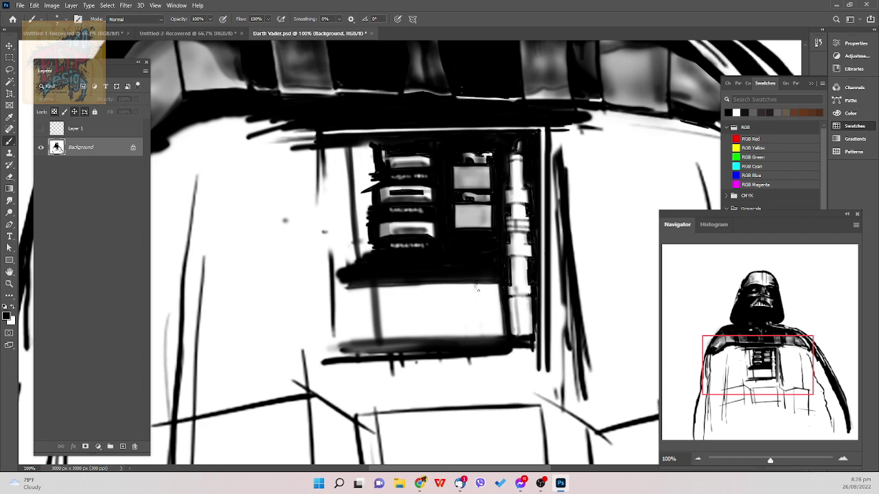
{"action": "left_click_drag", "start_coordinate": [478, 290], "coordinate": [482, 327]}
- Try closely paired thin vertical dividers across the lower panel and undo them
{"action": "left_click_drag", "start_coordinate": [468, 284], "coordinate": [471, 336]}
{"action": "left_click_drag", "start_coordinate": [444, 283], "coordinate": [446, 338]}
{"action": "left_click_drag", "start_coordinate": [435, 283], "coordinate": [439, 337]}
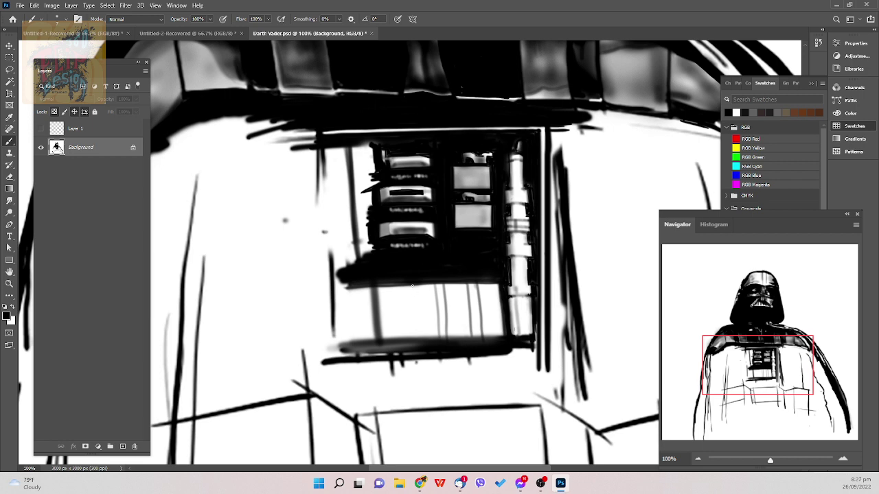
{"action": "left_click_drag", "start_coordinate": [412, 285], "coordinate": [414, 339]}
{"action": "left_click_drag", "start_coordinate": [405, 285], "coordinate": [409, 339]}
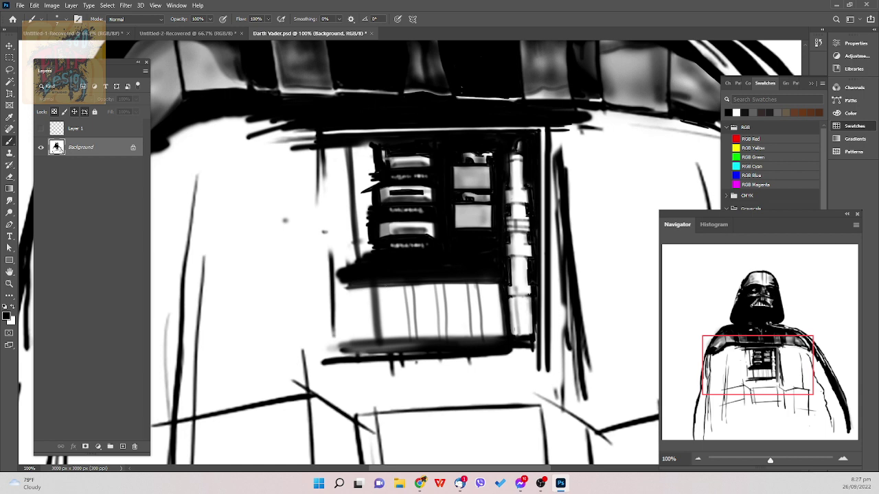
{"action": "left_click_drag", "start_coordinate": [385, 291], "coordinate": [388, 342]}
{"action": "key", "text": "ctrl+z"}
{"action": "key", "text": "ctrl+z"}
{"action": "key", "text": "ctrl+z"}
{"action": "key", "text": "ctrl+z"}
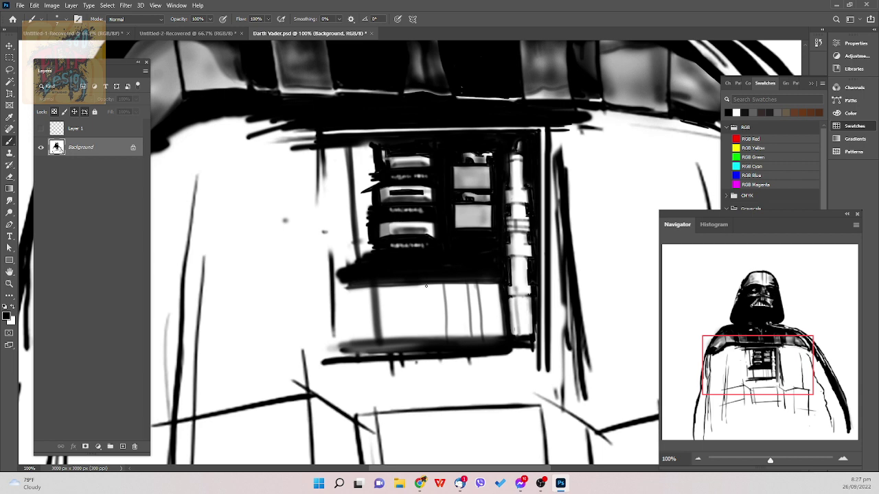
{"action": "key", "text": "ctrl+z"}
{"action": "key", "text": "ctrl+z"}
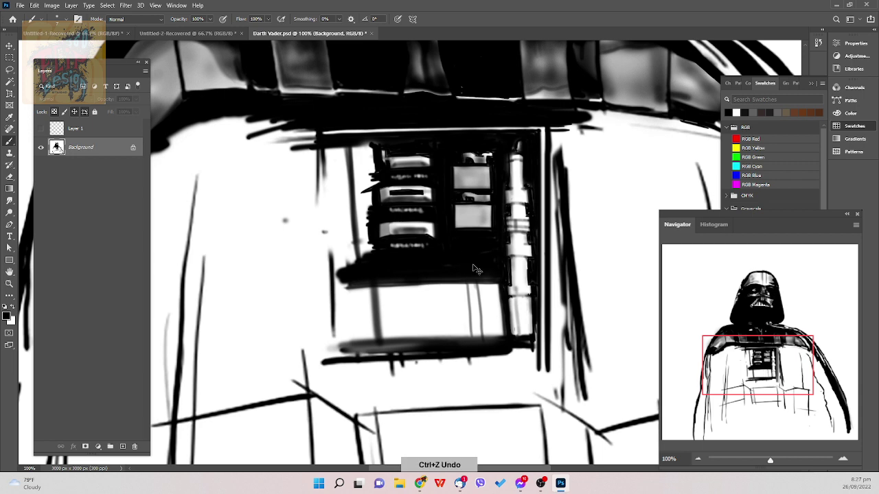
{"action": "key", "text": "ctrl+z"}
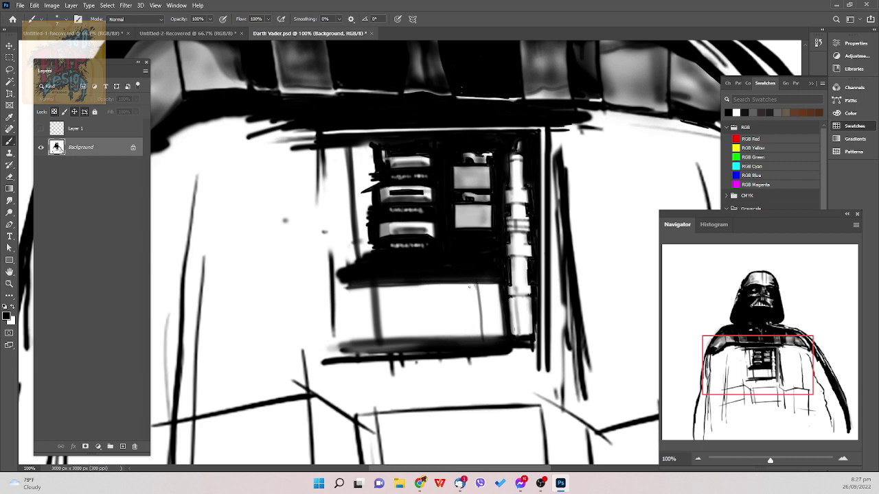
- Draw three evenly spaced thin vertical dividers across the right half of the lower panel, redoing uneven strokes
{"action": "left_click_drag", "start_coordinate": [464, 281], "coordinate": [469, 340]}
{"action": "left_click_drag", "start_coordinate": [444, 281], "coordinate": [447, 334]}
{"action": "left_click_drag", "start_coordinate": [424, 283], "coordinate": [429, 340]}
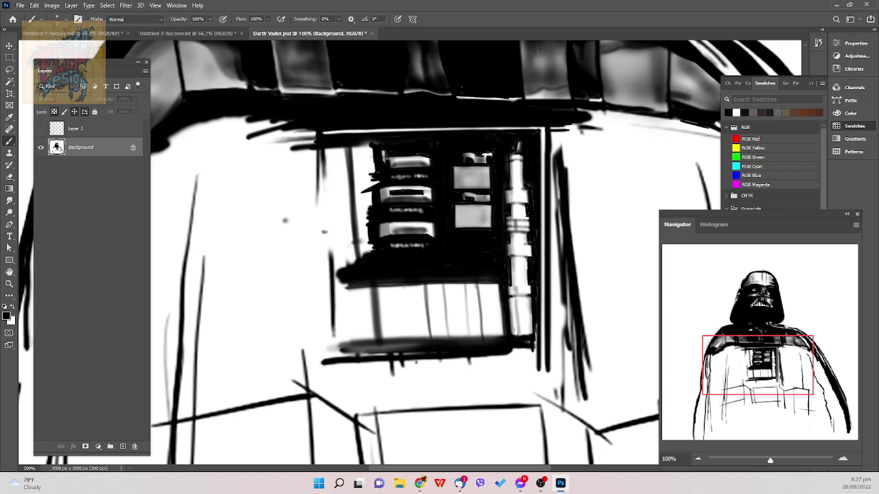
{"action": "key", "text": "ctrl+z"}
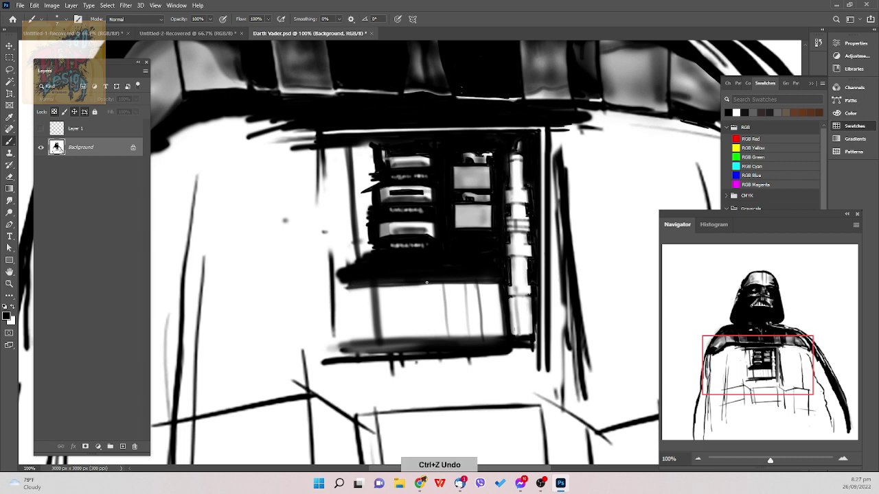
{"action": "left_click_drag", "start_coordinate": [426, 282], "coordinate": [432, 336]}
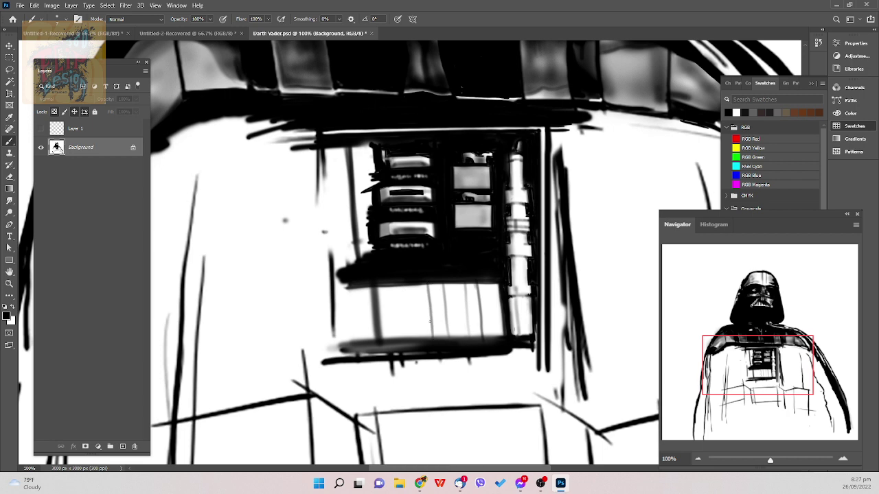
{"action": "key", "text": "ctrl+z"}
{"action": "left_click_drag", "start_coordinate": [428, 284], "coordinate": [433, 339]}
{"action": "key", "text": "ctrl+z"}
{"action": "left_click_drag", "start_coordinate": [429, 284], "coordinate": [435, 339]}
- Add two more thin vertical dividers toward the thick left divider of the lower panel and save the file
{"action": "left_click_drag", "start_coordinate": [407, 283], "coordinate": [412, 341]}
{"action": "key", "text": "ctrl+z"}
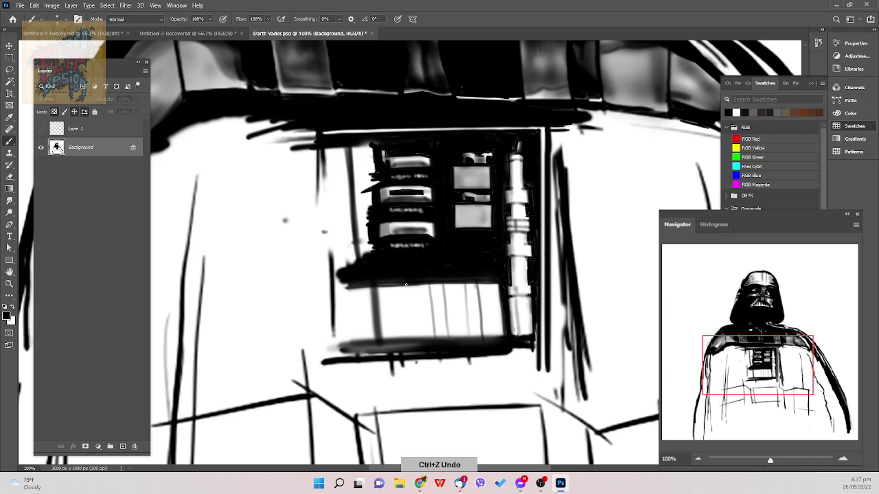
{"action": "left_click_drag", "start_coordinate": [407, 284], "coordinate": [411, 343]}
{"action": "key", "text": "ctrl+z"}
{"action": "left_click_drag", "start_coordinate": [407, 284], "coordinate": [412, 340]}
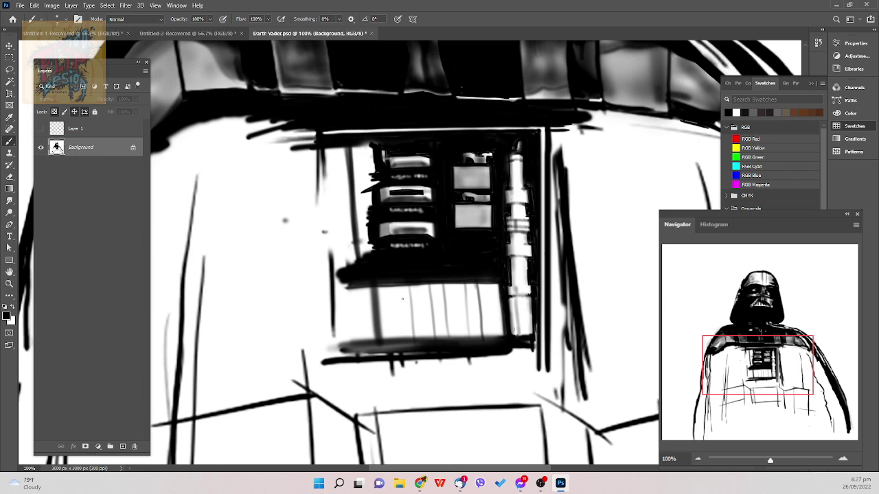
{"action": "left_click_drag", "start_coordinate": [397, 286], "coordinate": [398, 340]}
{"action": "key", "text": "ctrl+z"}
{"action": "key", "text": "ctrl+s"}
{"action": "left_click_drag", "start_coordinate": [380, 341], "coordinate": [398, 340]}
- Try a thin horizontal line across the middle of the lower panel
{"action": "key", "text": "bracketright"}
{"action": "key", "text": "bracketright"}
{"action": "key", "text": "bracketright"}
{"action": "key", "text": "bracketright"}
{"action": "key", "text": "bracketright"}
{"action": "key", "text": "bracketleft"}
{"action": "key", "text": "bracketleft"}
{"action": "left_click_drag", "start_coordinate": [369, 311], "coordinate": [502, 308]}
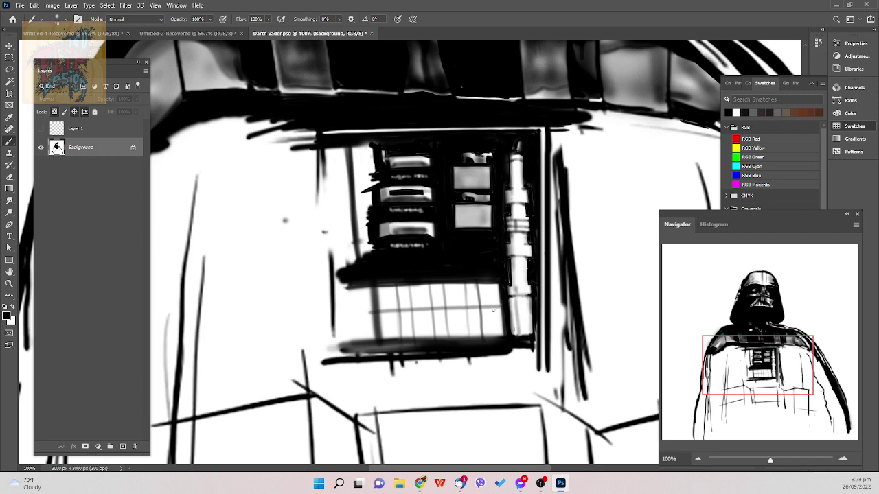
- Undo the horizontal line and shade the upper half of the lower panel in soft grey with a larger brush
{"action": "key", "text": "bracketright"}
{"action": "key", "text": "bracketright"}
{"action": "left_click_drag", "start_coordinate": [372, 314], "coordinate": [507, 308]}
{"action": "key", "text": "ctrl+z"}
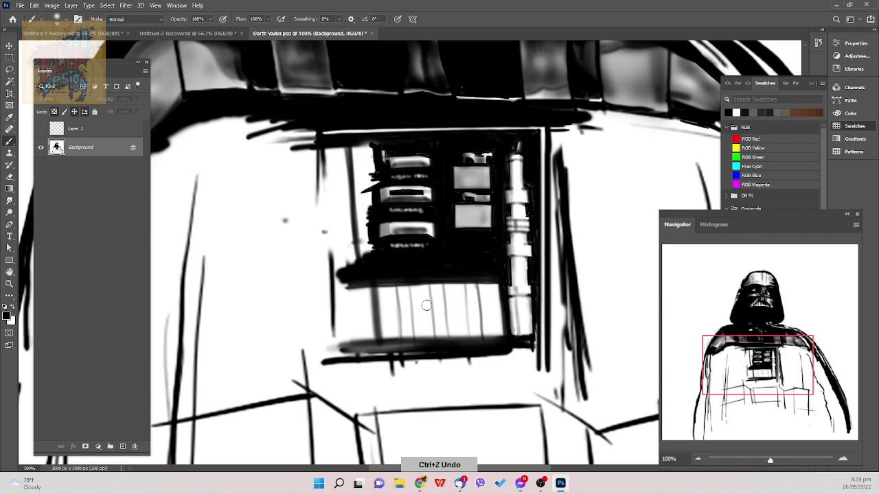
{"action": "mouse_move", "coordinate": [371, 314]}
{"action": "left_mouse_down"}
{"action": "mouse_move", "coordinate": [505, 308]}
{"action": "mouse_move", "coordinate": [373, 304]}
{"action": "mouse_move", "coordinate": [502, 302]}
{"action": "mouse_move", "coordinate": [457, 297]}
{"action": "mouse_move", "coordinate": [490, 291]}
{"action": "mouse_move", "coordinate": [394, 292]}
{"action": "mouse_move", "coordinate": [500, 289]}
{"action": "mouse_move", "coordinate": [501, 300]}
{"action": "mouse_move", "coordinate": [376, 303]}
{"action": "left_mouse_up"}
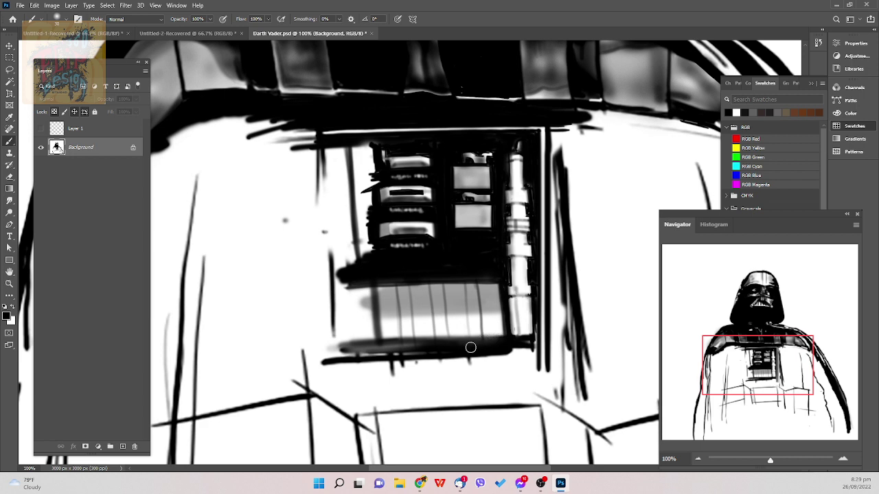
- Outline a narrow vertical slot on the rightmost pair of thin dividers in the lower panel, adding black crossbars with a fine brush
{"action": "key", "text": "bracketleft"}
{"action": "key", "text": "bracketleft"}
{"action": "key", "text": "bracketleft"}
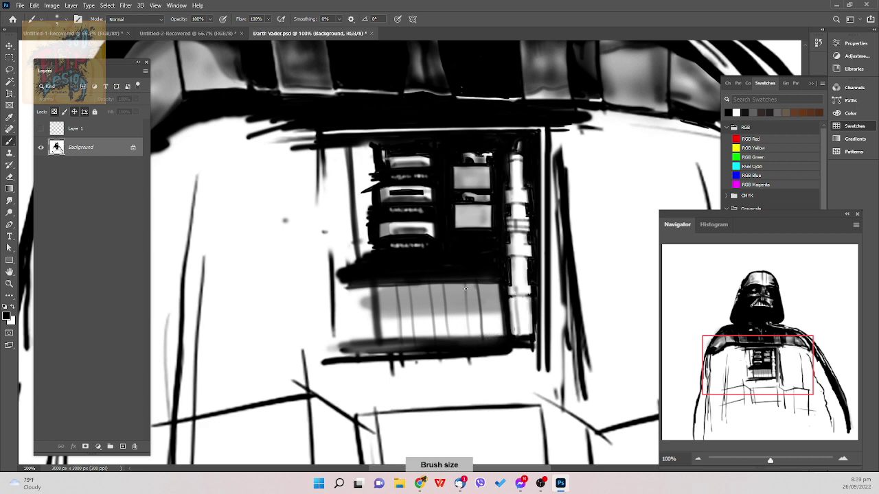
{"action": "left_click_drag", "start_coordinate": [466, 282], "coordinate": [470, 340]}
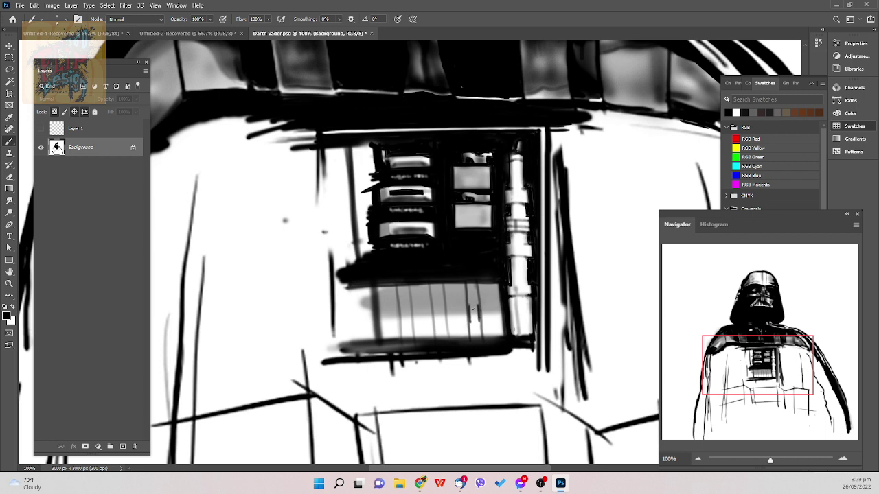
{"action": "left_click_drag", "start_coordinate": [468, 308], "coordinate": [480, 308]}
{"action": "mouse_move", "coordinate": [469, 324]}
{"action": "left_mouse_down"}
{"action": "mouse_move", "coordinate": [470, 338]}
{"action": "mouse_move", "coordinate": [474, 320]}
{"action": "mouse_move", "coordinate": [480, 336]}
{"action": "left_mouse_up"}
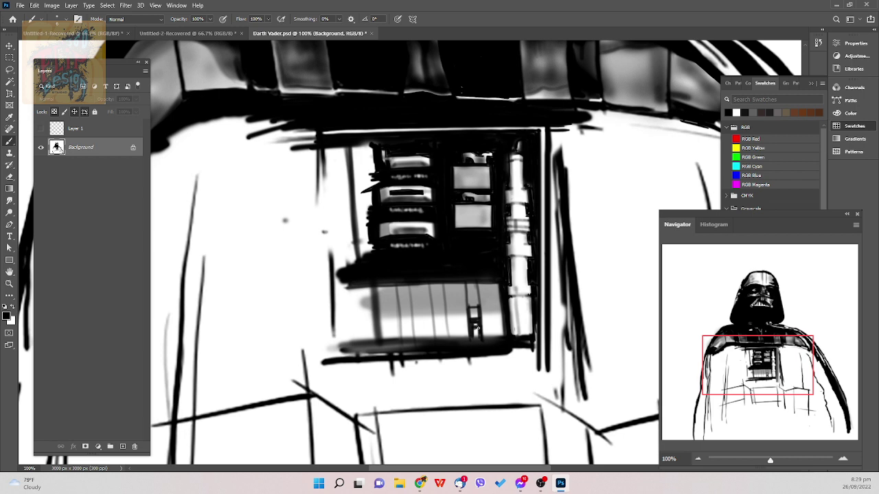
- Fill the upper and lower sections of the rightmost slot with black, leaving small light windows between the crossbars
{"action": "left_click_drag", "start_coordinate": [478, 328], "coordinate": [475, 329]}
{"action": "key", "text": "bracketright"}
{"action": "key", "text": "bracketright"}
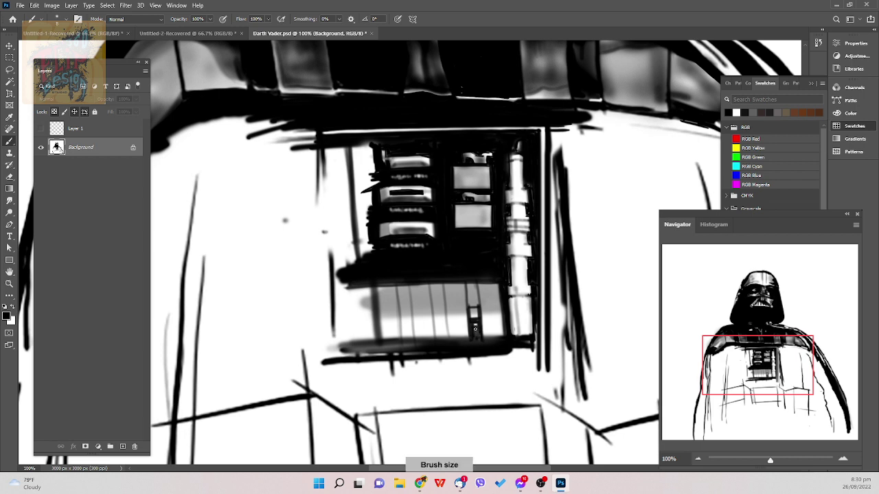
{"action": "mouse_move", "coordinate": [475, 329]}
{"action": "left_mouse_down"}
{"action": "mouse_move", "coordinate": [477, 340]}
{"action": "mouse_move", "coordinate": [478, 313]}
{"action": "left_mouse_up"}
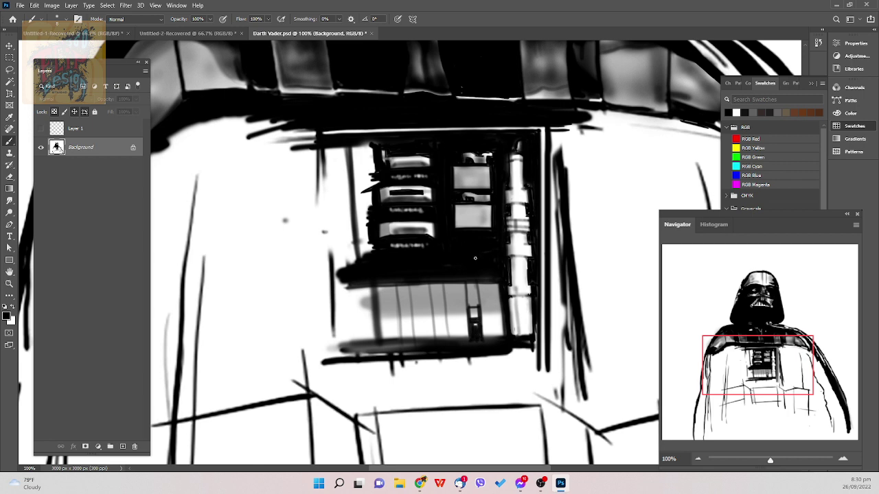
{"action": "key", "text": "bracketright"}
{"action": "left_click_drag", "start_coordinate": [467, 280], "coordinate": [474, 302]}
- Darken the next thin divider line, near the middle of the lower panel, redoing uneven strokes with a finer brush
{"action": "key", "text": "bracketleft"}
{"action": "key", "text": "bracketleft"}
{"action": "key", "text": "bracketleft"}
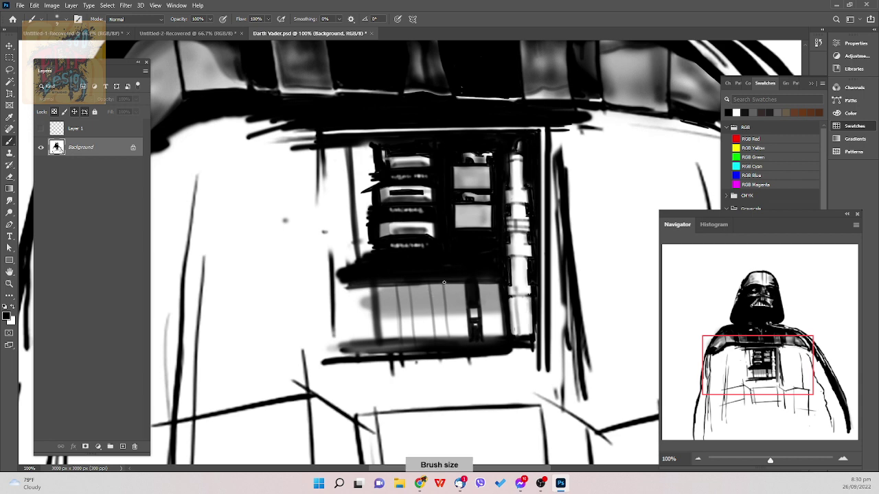
{"action": "left_click_drag", "start_coordinate": [445, 284], "coordinate": [446, 316]}
{"action": "key", "text": "ctrl+z"}
{"action": "key", "text": "bracketleft"}
{"action": "key", "text": "bracketleft"}
{"action": "left_click_drag", "start_coordinate": [444, 281], "coordinate": [450, 343]}
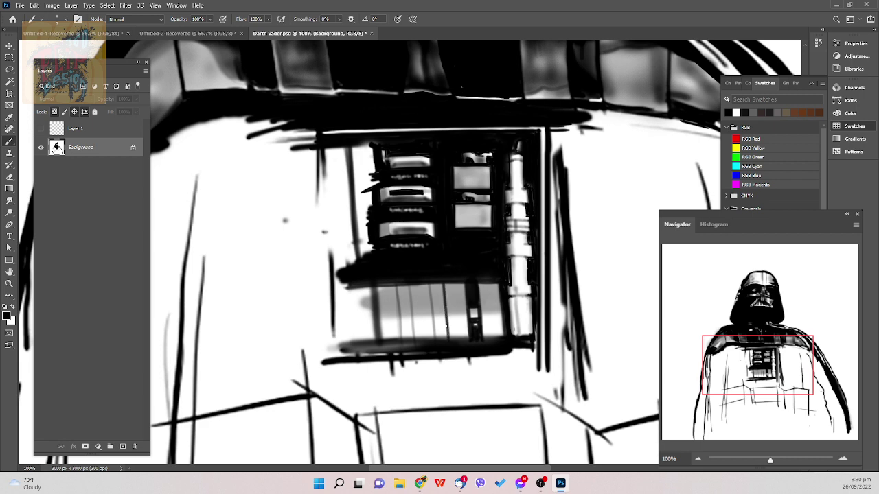
{"action": "key", "text": "ctrl+z"}
{"action": "left_click_drag", "start_coordinate": [444, 281], "coordinate": [446, 330]}
- Build the middle slot with a parallel black edge, a crossbar and dark fill, and darken the divider line beside it
{"action": "left_click_drag", "start_coordinate": [430, 282], "coordinate": [436, 341]}
{"action": "left_click_drag", "start_coordinate": [430, 280], "coordinate": [438, 341]}
{"action": "key", "text": "ctrl+z"}
{"action": "mouse_move", "coordinate": [437, 313]}
{"action": "left_mouse_down"}
{"action": "mouse_move", "coordinate": [445, 339]}
{"action": "mouse_move", "coordinate": [442, 313]}
{"action": "left_mouse_up"}
{"action": "left_click_drag", "start_coordinate": [411, 285], "coordinate": [415, 347]}
{"action": "left_click_drag", "start_coordinate": [431, 295], "coordinate": [434, 341]}
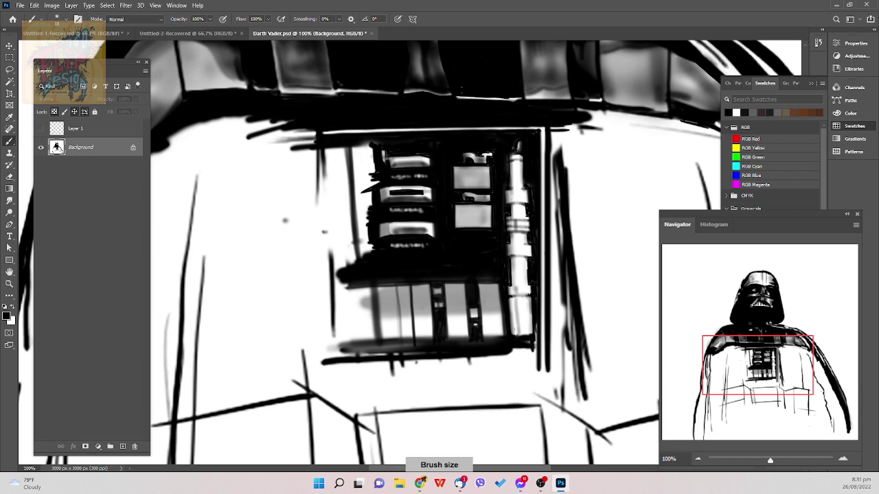
- Undo the stray marks near the middle slot and darken the other edge line of the left slot
{"action": "key", "text": "bracketright"}
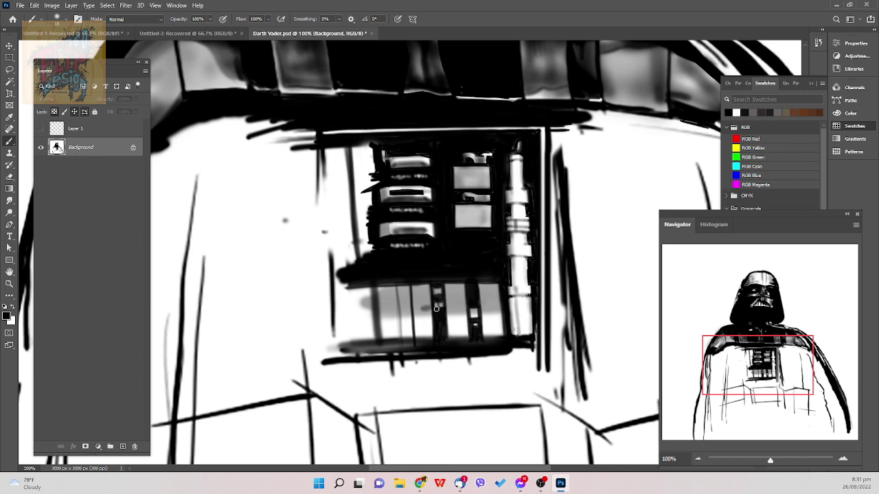
{"action": "key", "text": "ctrl+z"}
{"action": "key", "text": "bracketleft"}
{"action": "key", "text": "ctrl+z"}
{"action": "left_click_drag", "start_coordinate": [397, 314], "coordinate": [400, 339]}
{"action": "key", "text": "ctrl+z"}
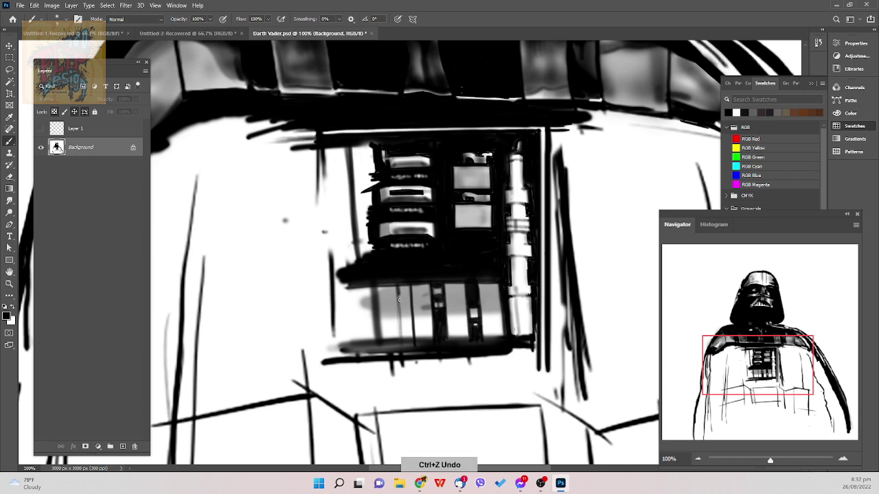
{"action": "left_click_drag", "start_coordinate": [399, 300], "coordinate": [403, 343]}
{"action": "left_click_drag", "start_coordinate": [401, 285], "coordinate": [402, 308]}
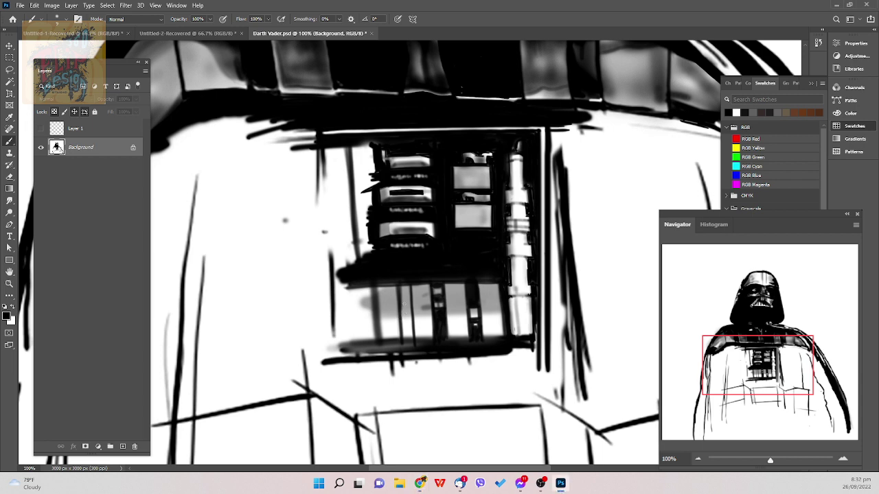
- Add crossbars to the left slot and fill its upper and lower ends with black around a small light window
{"action": "left_click_drag", "start_coordinate": [399, 301], "coordinate": [412, 302]}
{"action": "key", "text": "ctrl+z"}
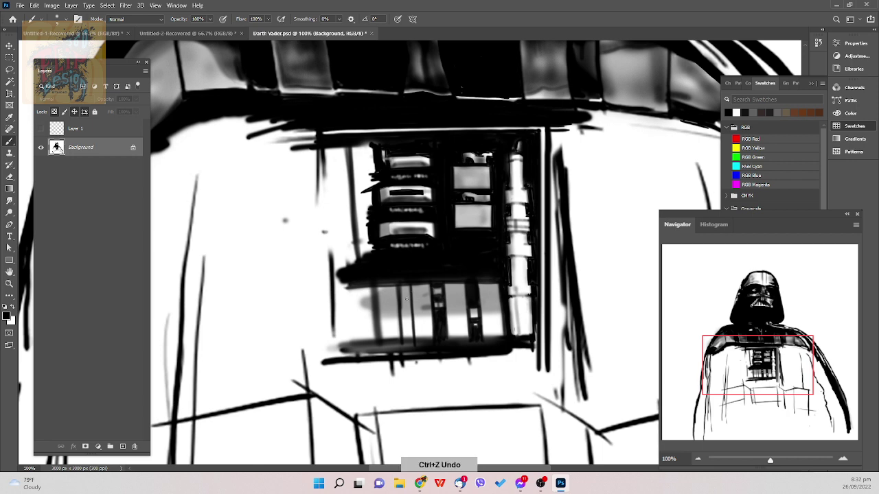
{"action": "left_click_drag", "start_coordinate": [400, 302], "coordinate": [411, 300]}
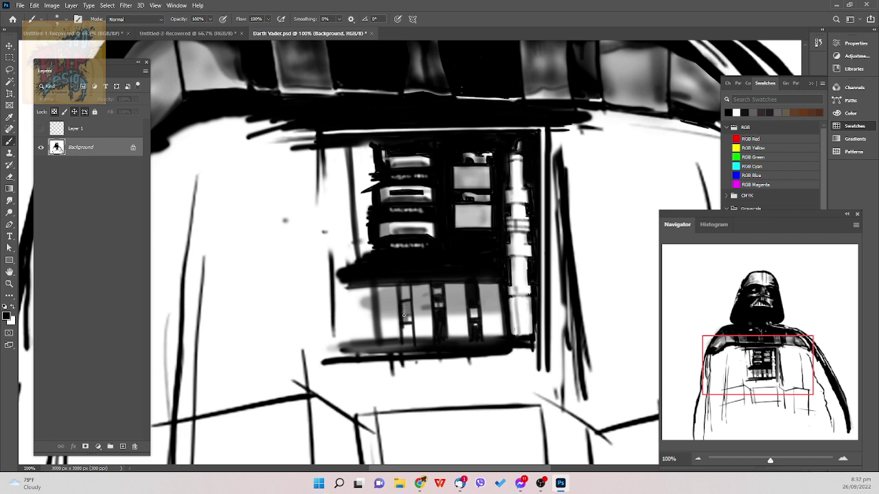
{"action": "key", "text": "ctrl+z"}
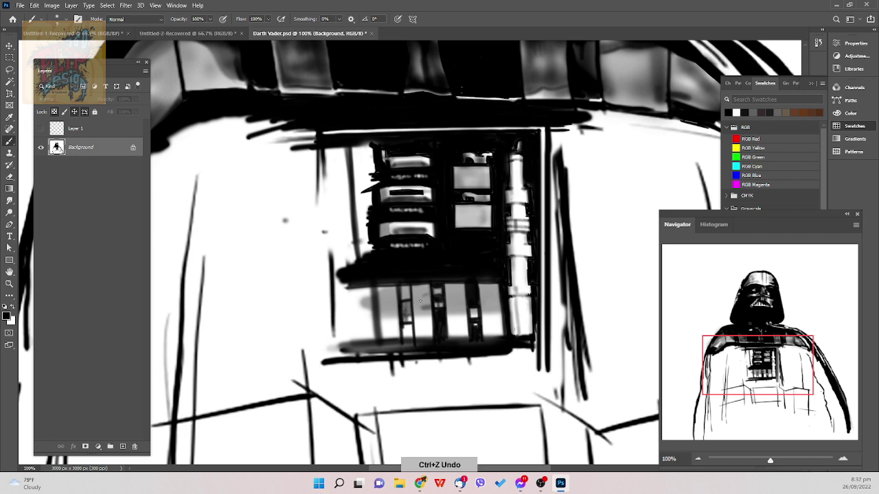
{"action": "key", "text": "bracketright"}
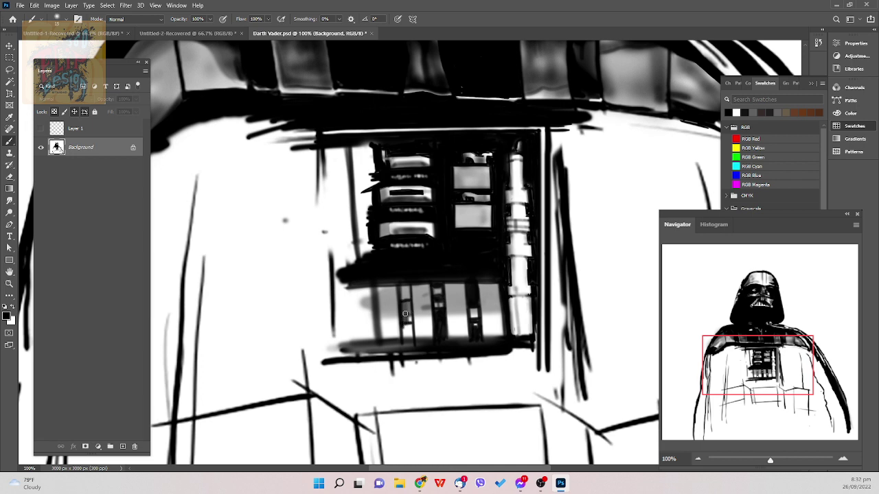
{"action": "key", "text": "ctrl+z"}
{"action": "key", "text": "bracketright"}
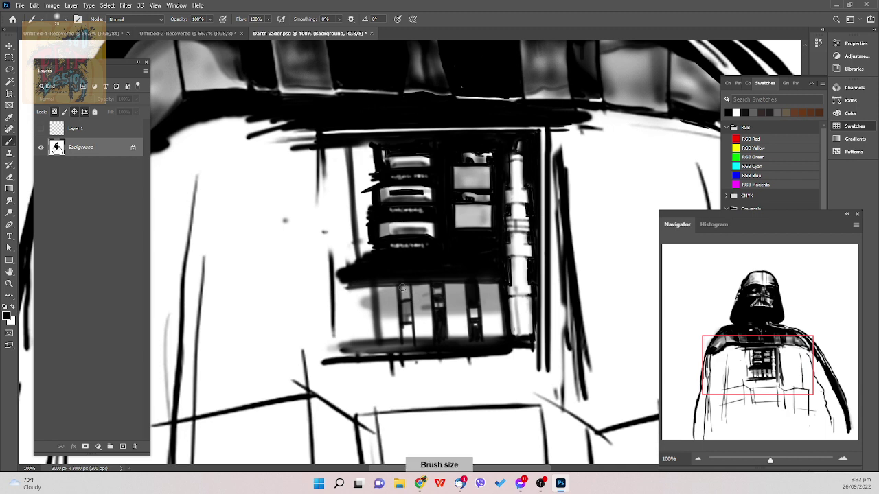
{"action": "key", "text": "bracketleft"}
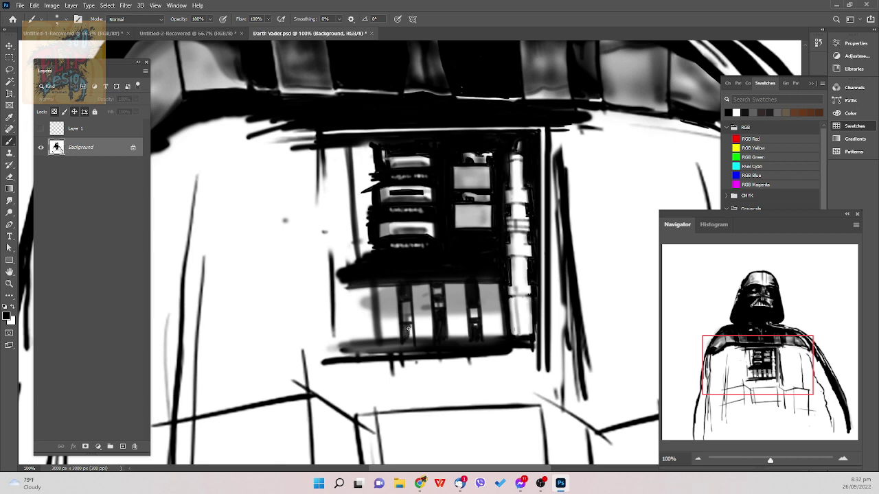
{"action": "left_click_drag", "start_coordinate": [406, 326], "coordinate": [412, 339]}
- Reinforce the black band beneath the panels, sharpen the lower panel's left border line and save the file
{"action": "key", "text": "bracketright"}
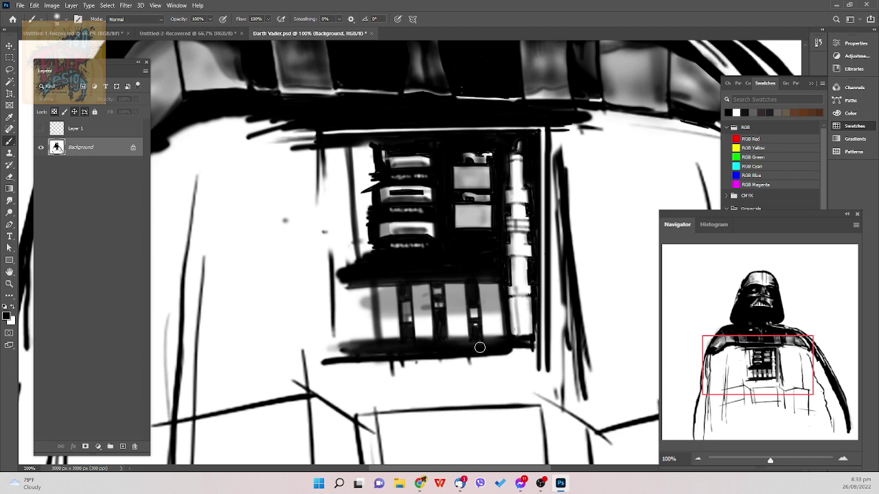
{"action": "left_click_drag", "start_coordinate": [432, 356], "coordinate": [518, 352]}
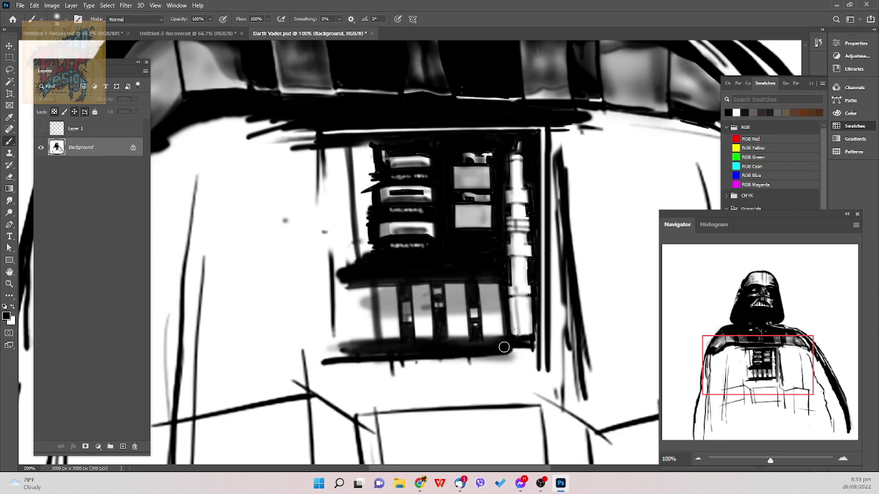
{"action": "key", "text": "bracketleft"}
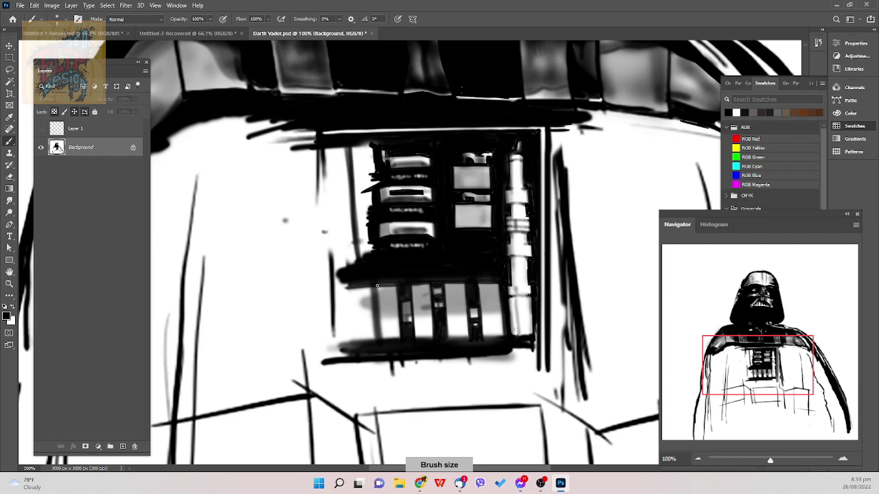
{"action": "left_click_drag", "start_coordinate": [377, 285], "coordinate": [380, 340]}
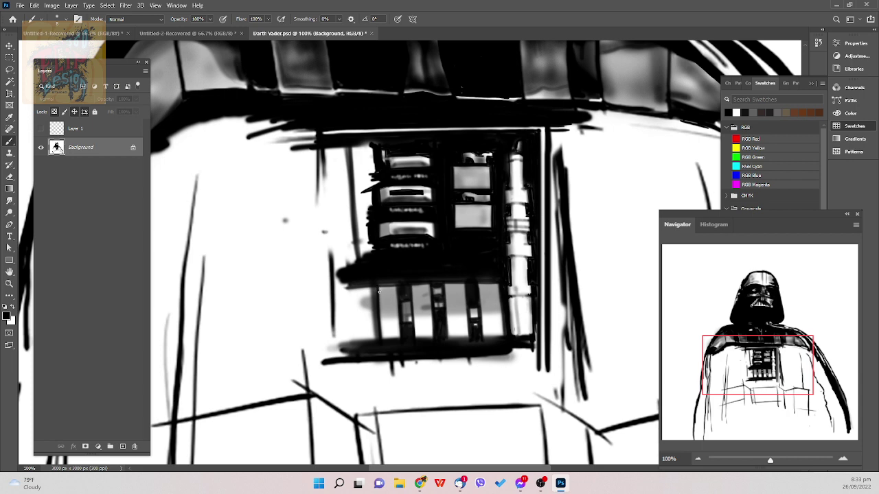
{"action": "key", "text": "bracketright"}
{"action": "key", "text": "ctrl+s"}
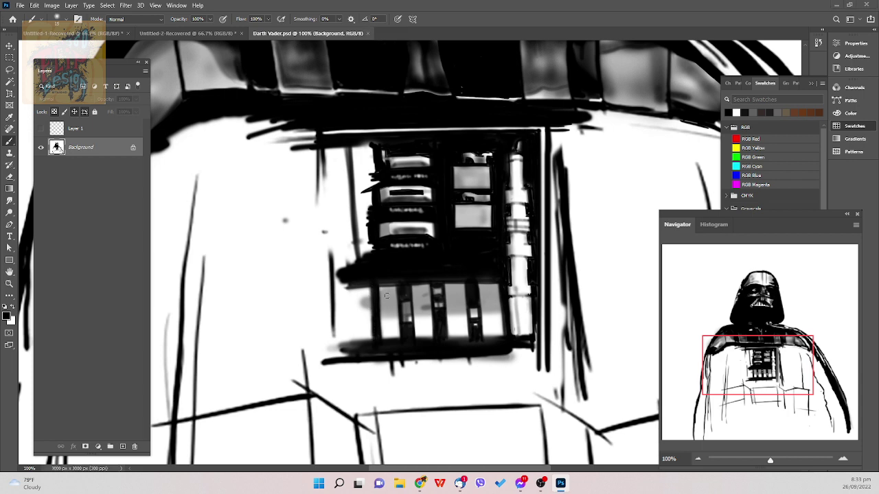
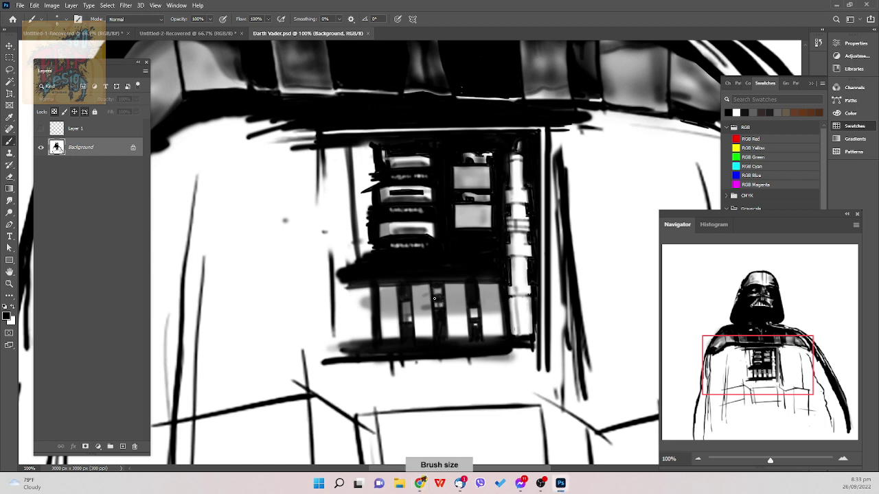
- Touch up the middle slot in black, and draw thin white highlights along the upper edges of the lower panels
{"action": "left_click", "coordinate": [435, 298]}
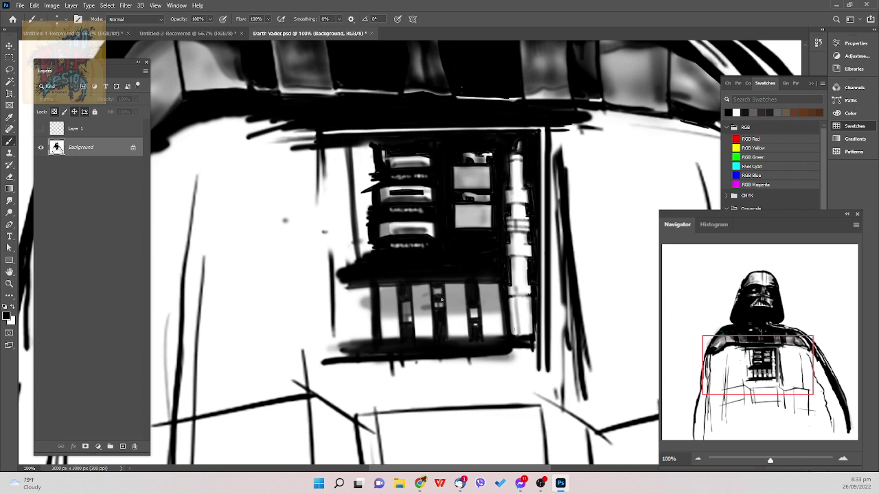
{"action": "key", "text": "x"}
{"action": "key", "text": "bracketleft"}
{"action": "key", "text": "ctrl+z"}
{"action": "left_click_drag", "start_coordinate": [443, 280], "coordinate": [461, 279]}
{"action": "left_click_drag", "start_coordinate": [477, 279], "coordinate": [481, 280]}
{"action": "key", "text": "ctrl+z"}
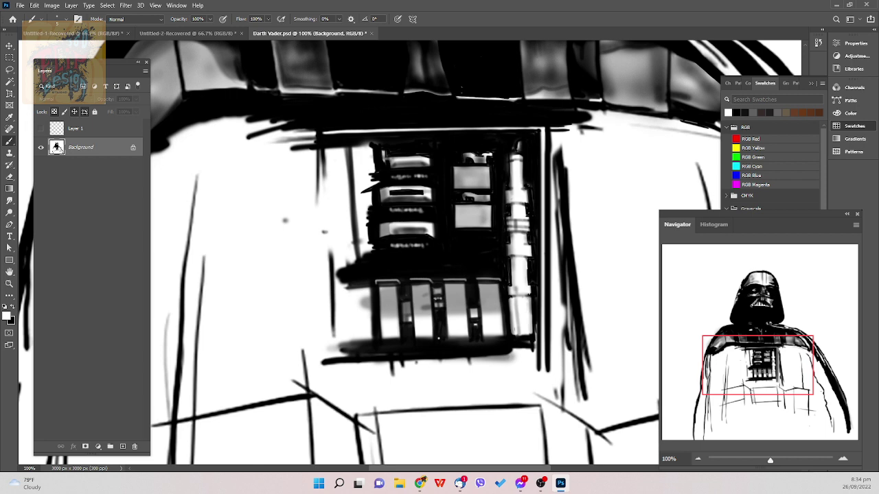
- Change to black with the Soft Round Pressure Opacity brush and tone down the highlight above the leftmost lower panel
{"action": "left_click", "coordinate": [729, 111]}
{"action": "right_click", "coordinate": [604, 280]}
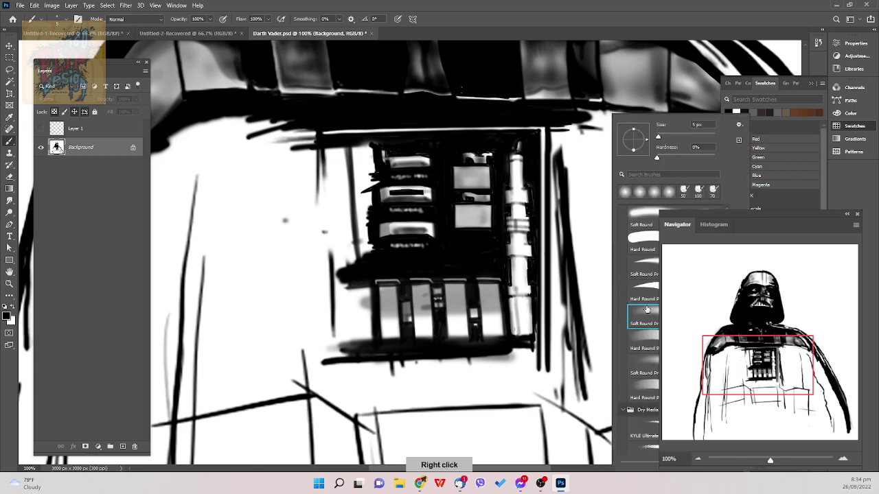
{"action": "left_click", "coordinate": [422, 268]}
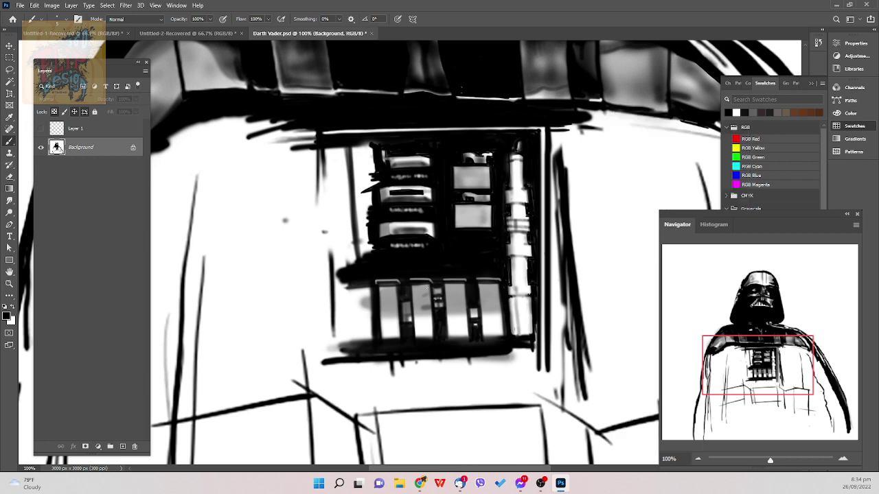
{"action": "key", "text": "bracketright"}
{"action": "key", "text": "bracketright"}
{"action": "key", "text": "bracketright"}
{"action": "key", "text": "bracketright"}
{"action": "key", "text": "bracketright"}
{"action": "key", "text": "bracketright"}
{"action": "key", "text": "bracketright"}
{"action": "key", "text": "bracketright"}
{"action": "key", "text": "bracketright"}
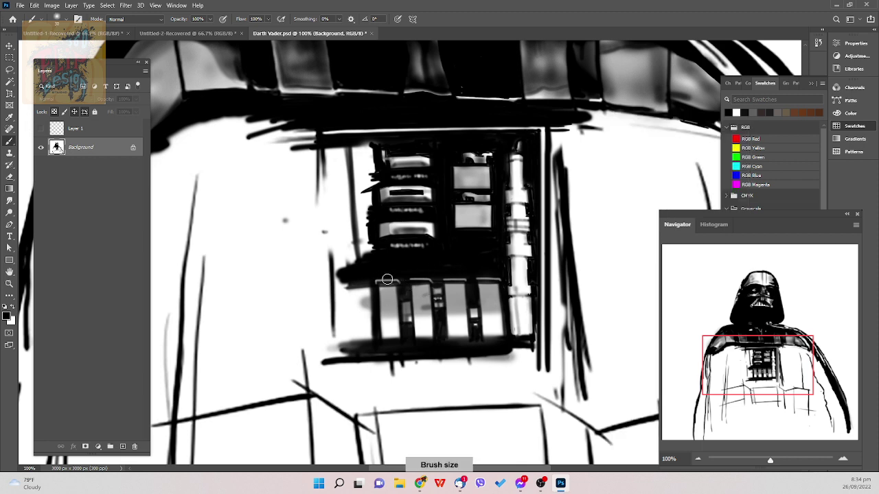
{"action": "key", "text": "bracketleft"}
{"action": "key", "text": "bracketleft"}
{"action": "left_click_drag", "start_coordinate": [375, 282], "coordinate": [397, 280]}
- Redo the soft black shading beneath the leftmost panel's highlight with a smaller brush and save the file
{"action": "key", "text": "bracketleft"}
{"action": "key", "text": "bracketleft"}
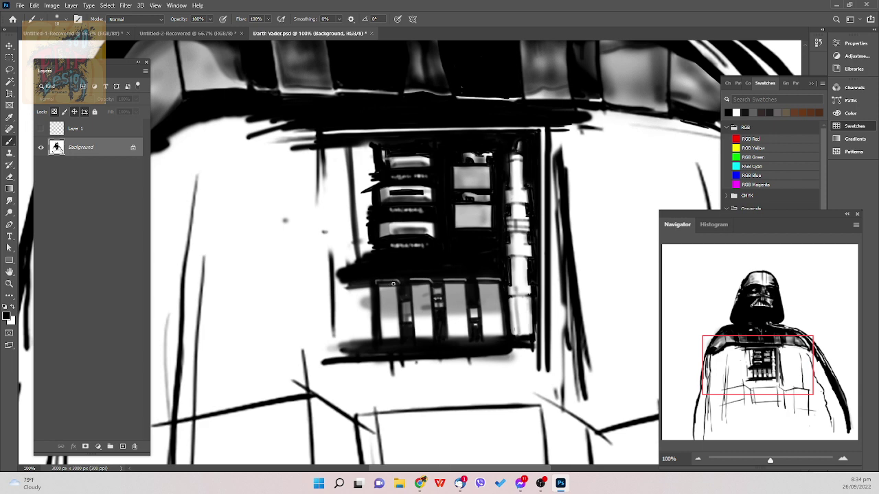
{"action": "key", "text": "bracketright"}
{"action": "key", "text": "ctrl+z"}
{"action": "left_click_drag", "start_coordinate": [382, 283], "coordinate": [394, 282]}
{"action": "key", "text": "bracketright"}
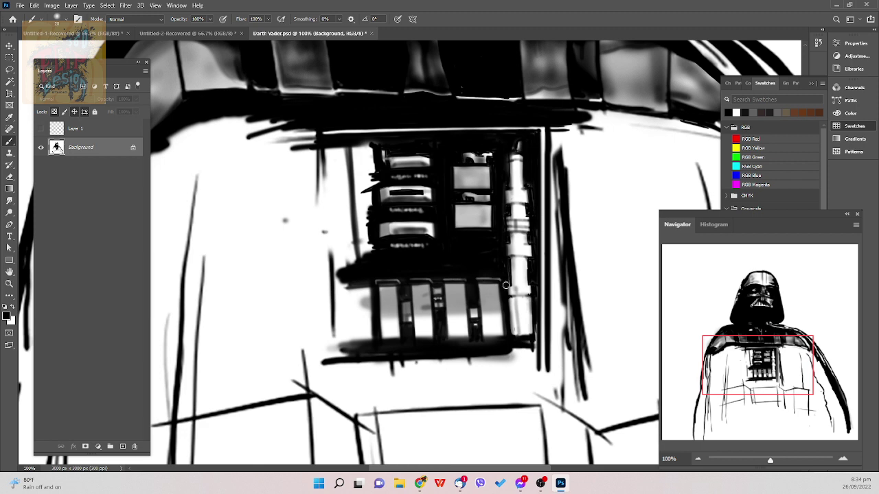
{"action": "key", "text": "alt+Tab"}
{"action": "key", "text": "ctrl+s"}
- Dab a small black detail into the light window of the left slot with a fine brush
{"action": "key", "text": "bracketleft"}
{"action": "key", "text": "bracketleft"}
{"action": "key", "text": "bracketleft"}
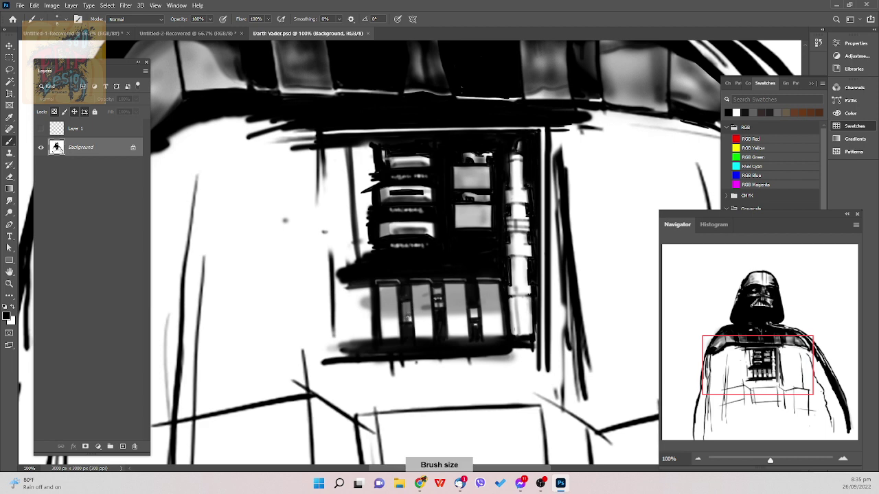
{"action": "left_click", "coordinate": [408, 318]}
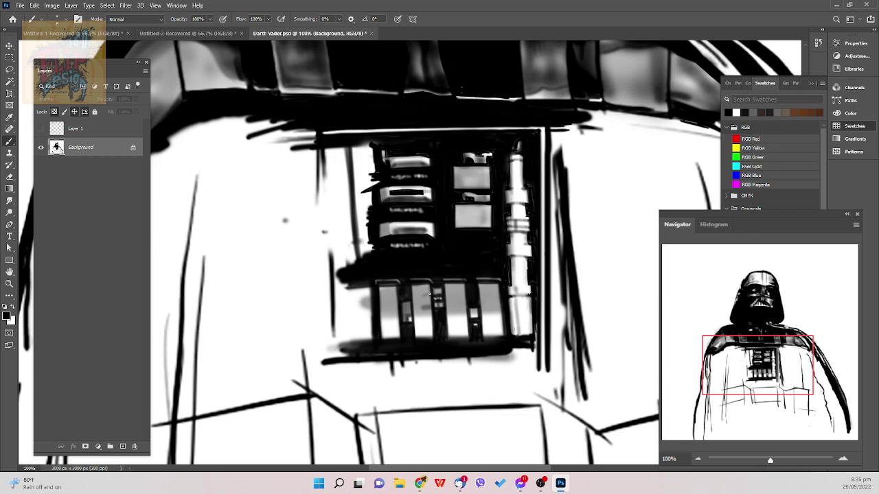
- Choose the Soft Round Pressure Size brush and paint solid black along the ragged outer edge of the box's upper-left controls
{"action": "right_click", "coordinate": [469, 376]}
{"action": "left_click", "coordinate": [561, 274]}
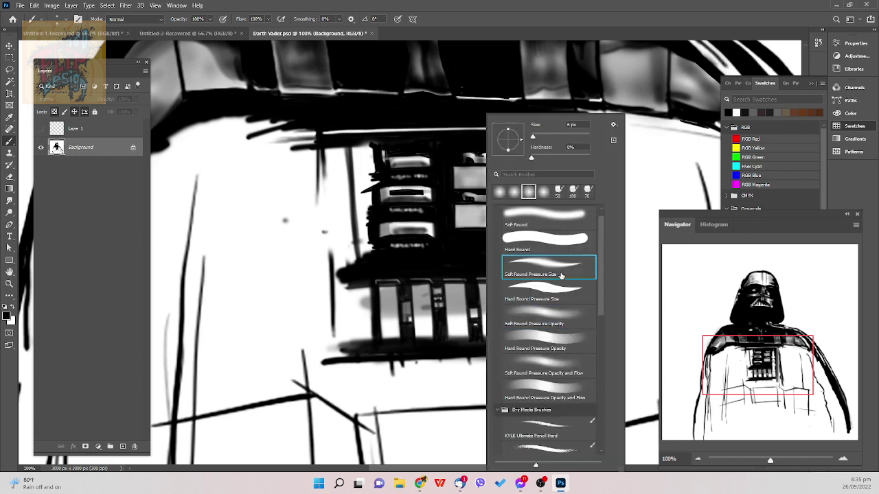
{"action": "double_click", "coordinate": [560, 275]}
{"action": "key", "text": "bracketright"}
{"action": "key", "text": "bracketright"}
{"action": "key", "text": "bracketright"}
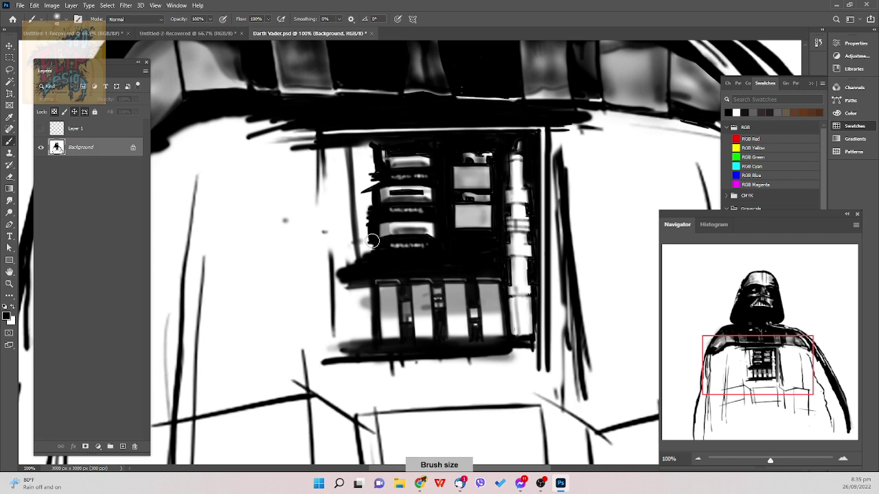
{"action": "left_click_drag", "start_coordinate": [349, 254], "coordinate": [361, 250]}
{"action": "left_click_drag", "start_coordinate": [369, 179], "coordinate": [364, 234]}
{"action": "mouse_move", "coordinate": [371, 195]}
{"action": "left_mouse_down"}
{"action": "mouse_move", "coordinate": [368, 223]}
{"action": "mouse_move", "coordinate": [368, 206]}
{"action": "left_mouse_up"}
{"action": "key", "text": "bracketleft"}
{"action": "key", "text": "bracketleft"}
{"action": "key", "text": "bracketleft"}
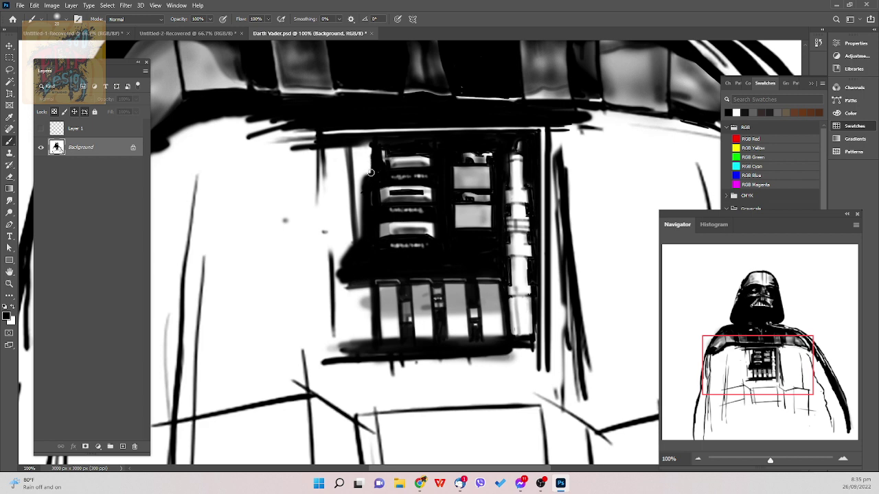
- Enlarge the brush and fill the strip beside the left controls solid black down to the box's lower edge
{"action": "left_click_drag", "start_coordinate": [370, 160], "coordinate": [364, 187]}
{"action": "key", "text": "bracketright"}
{"action": "key", "text": "bracketright"}
{"action": "key", "text": "bracketright"}
{"action": "key", "text": "bracketright"}
{"action": "key", "text": "bracketright"}
{"action": "key", "text": "bracketright"}
{"action": "mouse_move", "coordinate": [347, 149]}
{"action": "left_mouse_down"}
{"action": "mouse_move", "coordinate": [376, 141]}
{"action": "mouse_move", "coordinate": [361, 180]}
{"action": "mouse_move", "coordinate": [366, 154]}
{"action": "mouse_move", "coordinate": [349, 178]}
{"action": "mouse_move", "coordinate": [371, 168]}
{"action": "mouse_move", "coordinate": [361, 220]}
{"action": "mouse_move", "coordinate": [370, 191]}
{"action": "mouse_move", "coordinate": [355, 179]}
{"action": "mouse_move", "coordinate": [362, 219]}
{"action": "mouse_move", "coordinate": [351, 243]}
{"action": "mouse_move", "coordinate": [344, 147]}
{"action": "mouse_move", "coordinate": [326, 151]}
{"action": "mouse_move", "coordinate": [329, 198]}
{"action": "mouse_move", "coordinate": [339, 167]}
{"action": "mouse_move", "coordinate": [340, 282]}
{"action": "mouse_move", "coordinate": [323, 163]}
{"action": "mouse_move", "coordinate": [328, 218]}
{"action": "mouse_move", "coordinate": [322, 189]}
{"action": "mouse_move", "coordinate": [337, 302]}
{"action": "mouse_move", "coordinate": [375, 273]}
{"action": "mouse_move", "coordinate": [343, 270]}
{"action": "mouse_move", "coordinate": [342, 307]}
{"action": "mouse_move", "coordinate": [354, 287]}
{"action": "mouse_move", "coordinate": [371, 282]}
{"action": "mouse_move", "coordinate": [363, 295]}
{"action": "mouse_move", "coordinate": [354, 282]}
{"action": "mouse_move", "coordinate": [343, 321]}
{"action": "mouse_move", "coordinate": [352, 299]}
{"action": "mouse_move", "coordinate": [366, 318]}
{"action": "mouse_move", "coordinate": [366, 294]}
{"action": "mouse_move", "coordinate": [367, 339]}
{"action": "mouse_move", "coordinate": [347, 320]}
{"action": "mouse_move", "coordinate": [342, 355]}
{"action": "mouse_move", "coordinate": [356, 339]}
{"action": "mouse_move", "coordinate": [333, 322]}
{"action": "mouse_move", "coordinate": [373, 277]}
{"action": "left_mouse_up"}
{"action": "key", "text": "bracketright"}
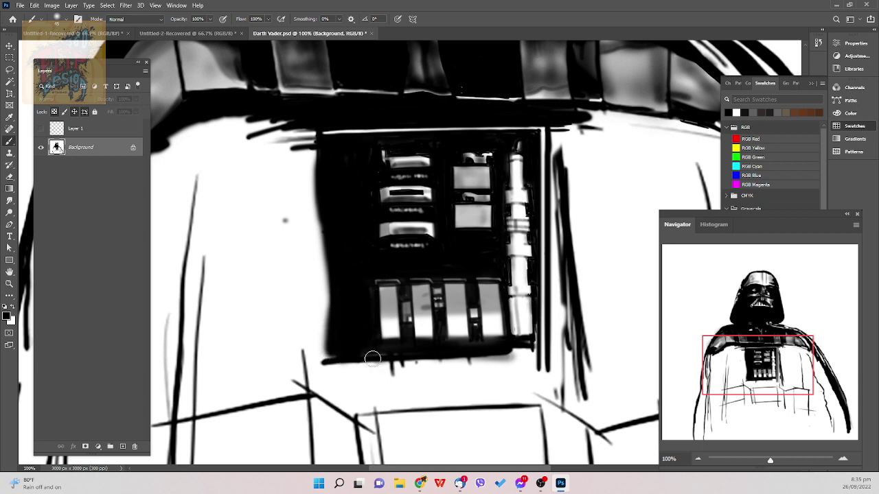
- Extend the black over the ragged strokes at the box's upper-left corner, joining it to the collar's dark underside
{"action": "mouse_move", "coordinate": [442, 356]}
{"action": "left_mouse_down"}
{"action": "mouse_move", "coordinate": [325, 359]}
{"action": "mouse_move", "coordinate": [334, 358]}
{"action": "mouse_move", "coordinate": [327, 264]}
{"action": "mouse_move", "coordinate": [333, 301]}
{"action": "mouse_move", "coordinate": [327, 359]}
{"action": "mouse_move", "coordinate": [317, 225]}
{"action": "mouse_move", "coordinate": [324, 360]}
{"action": "mouse_move", "coordinate": [317, 306]}
{"action": "mouse_move", "coordinate": [494, 316]}
{"action": "mouse_move", "coordinate": [447, 334]}
{"action": "left_mouse_up"}
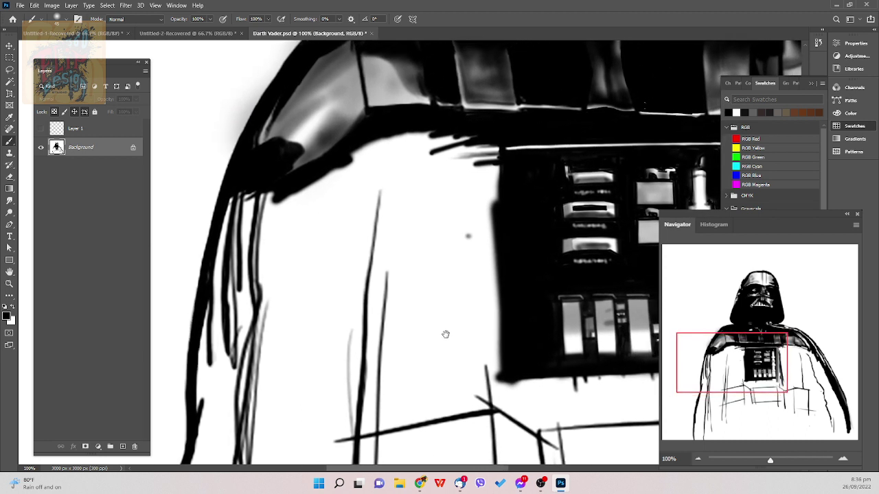
{"action": "left_click_drag", "start_coordinate": [490, 238], "coordinate": [441, 267]}
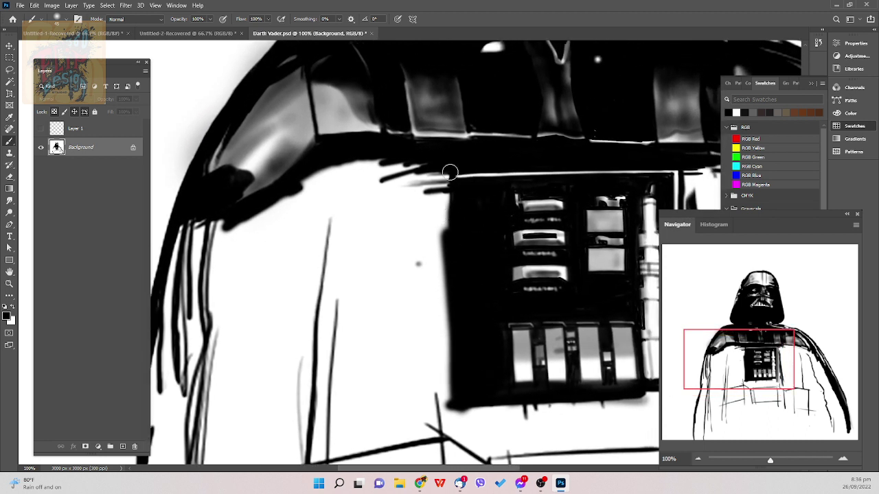
{"action": "mouse_move", "coordinate": [447, 171]}
{"action": "left_mouse_down"}
{"action": "mouse_move", "coordinate": [444, 337]}
{"action": "mouse_move", "coordinate": [423, 204]}
{"action": "mouse_move", "coordinate": [433, 166]}
{"action": "mouse_move", "coordinate": [429, 239]}
{"action": "mouse_move", "coordinate": [440, 317]}
{"action": "mouse_move", "coordinate": [461, 299]}
{"action": "left_mouse_up"}
{"action": "key", "text": "ctrl+z"}
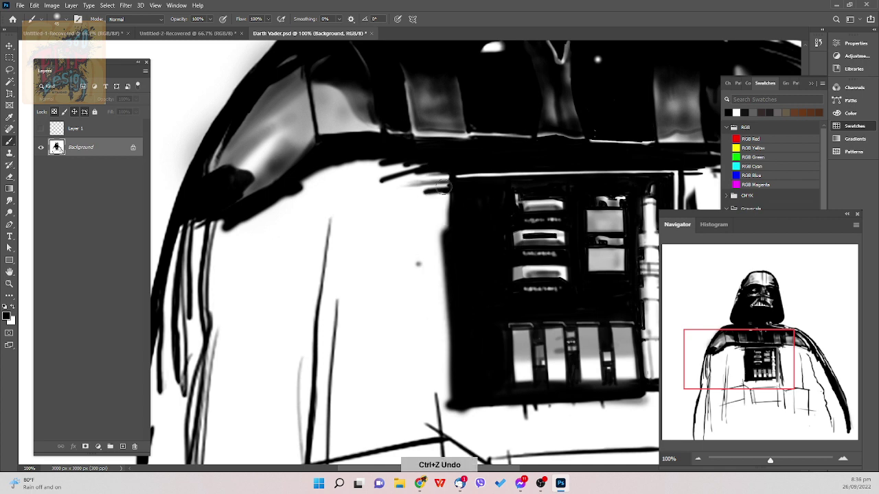
{"action": "mouse_move", "coordinate": [449, 217]}
{"action": "left_mouse_down"}
{"action": "mouse_move", "coordinate": [434, 158]}
{"action": "mouse_move", "coordinate": [440, 245]}
{"action": "left_mouse_up"}
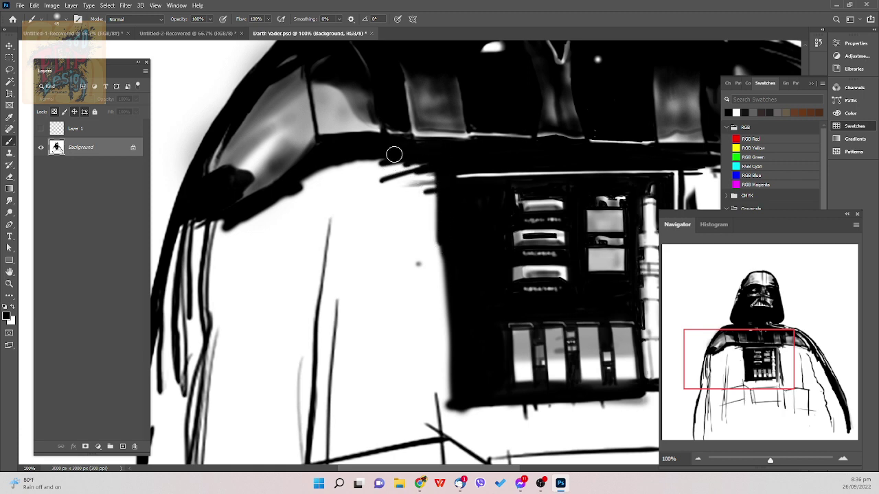
{"action": "left_click_drag", "start_coordinate": [435, 161], "coordinate": [375, 222]}
{"action": "mouse_move", "coordinate": [404, 184]}
{"action": "left_mouse_down"}
{"action": "mouse_move", "coordinate": [383, 186]}
{"action": "mouse_move", "coordinate": [398, 177]}
{"action": "mouse_move", "coordinate": [403, 190]}
{"action": "mouse_move", "coordinate": [428, 182]}
{"action": "left_mouse_up"}
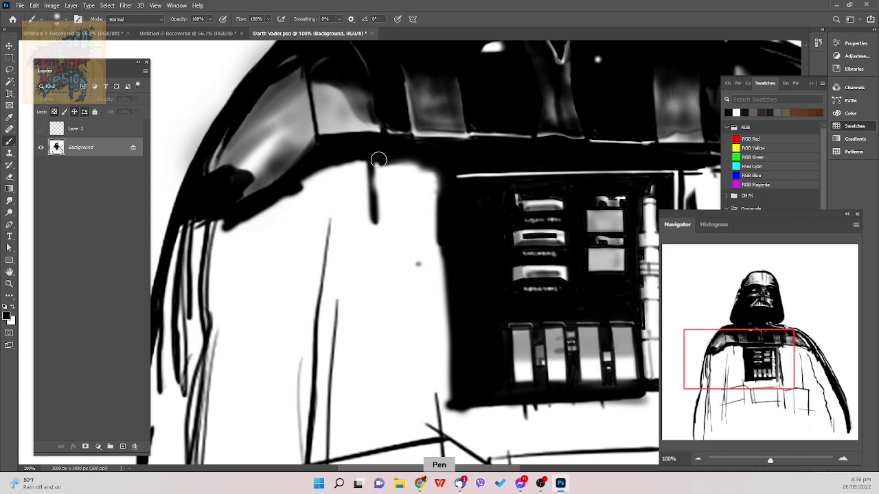
- Block in the chest area left of the box with solid black strokes, leaving a light rectangle beneath the collar
{"action": "mouse_move", "coordinate": [368, 168]}
{"action": "left_mouse_down"}
{"action": "mouse_move", "coordinate": [436, 165]}
{"action": "mouse_move", "coordinate": [375, 166]}
{"action": "mouse_move", "coordinate": [387, 172]}
{"action": "mouse_move", "coordinate": [374, 238]}
{"action": "left_mouse_up"}
{"action": "left_click_drag", "start_coordinate": [387, 182], "coordinate": [390, 258]}
{"action": "mouse_move", "coordinate": [372, 229]}
{"action": "left_mouse_down"}
{"action": "mouse_move", "coordinate": [388, 245]}
{"action": "mouse_move", "coordinate": [375, 228]}
{"action": "mouse_move", "coordinate": [450, 236]}
{"action": "mouse_move", "coordinate": [420, 236]}
{"action": "mouse_move", "coordinate": [426, 239]}
{"action": "mouse_move", "coordinate": [379, 252]}
{"action": "mouse_move", "coordinate": [364, 245]}
{"action": "mouse_move", "coordinate": [440, 243]}
{"action": "mouse_move", "coordinate": [398, 268]}
{"action": "mouse_move", "coordinate": [439, 263]}
{"action": "mouse_move", "coordinate": [406, 292]}
{"action": "mouse_move", "coordinate": [447, 268]}
{"action": "mouse_move", "coordinate": [433, 275]}
{"action": "mouse_move", "coordinate": [438, 248]}
{"action": "mouse_move", "coordinate": [448, 258]}
{"action": "mouse_move", "coordinate": [422, 297]}
{"action": "mouse_move", "coordinate": [454, 274]}
{"action": "mouse_move", "coordinate": [418, 339]}
{"action": "mouse_move", "coordinate": [451, 332]}
{"action": "mouse_move", "coordinate": [439, 394]}
{"action": "mouse_move", "coordinate": [454, 387]}
{"action": "mouse_move", "coordinate": [446, 379]}
{"action": "mouse_move", "coordinate": [451, 327]}
{"action": "mouse_move", "coordinate": [444, 362]}
{"action": "mouse_move", "coordinate": [448, 305]}
{"action": "mouse_move", "coordinate": [446, 322]}
{"action": "mouse_move", "coordinate": [428, 252]}
{"action": "mouse_move", "coordinate": [429, 302]}
{"action": "mouse_move", "coordinate": [416, 293]}
{"action": "mouse_move", "coordinate": [409, 305]}
{"action": "mouse_move", "coordinate": [409, 287]}
{"action": "mouse_move", "coordinate": [430, 355]}
{"action": "mouse_move", "coordinate": [408, 325]}
{"action": "mouse_move", "coordinate": [403, 352]}
{"action": "mouse_move", "coordinate": [384, 267]}
{"action": "mouse_move", "coordinate": [372, 265]}
{"action": "mouse_move", "coordinate": [361, 169]}
{"action": "mouse_move", "coordinate": [378, 232]}
{"action": "mouse_move", "coordinate": [371, 193]}
{"action": "left_mouse_up"}
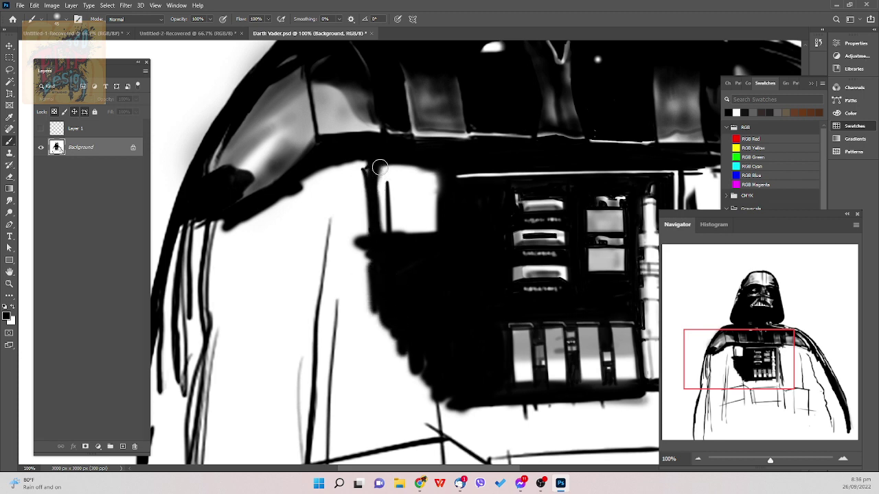
{"action": "key", "text": "ctrl+z"}
{"action": "mouse_move", "coordinate": [364, 158]}
{"action": "left_mouse_down"}
{"action": "mouse_move", "coordinate": [376, 274]}
{"action": "mouse_move", "coordinate": [363, 170]}
{"action": "mouse_move", "coordinate": [353, 155]}
{"action": "mouse_move", "coordinate": [351, 234]}
{"action": "mouse_move", "coordinate": [344, 160]}
{"action": "mouse_move", "coordinate": [347, 199]}
{"action": "mouse_move", "coordinate": [342, 171]}
{"action": "mouse_move", "coordinate": [335, 230]}
{"action": "mouse_move", "coordinate": [363, 209]}
{"action": "mouse_move", "coordinate": [366, 180]}
{"action": "mouse_move", "coordinate": [353, 170]}
{"action": "mouse_move", "coordinate": [361, 205]}
{"action": "mouse_move", "coordinate": [346, 200]}
{"action": "mouse_move", "coordinate": [353, 217]}
{"action": "mouse_move", "coordinate": [343, 254]}
{"action": "mouse_move", "coordinate": [350, 241]}
{"action": "mouse_move", "coordinate": [362, 293]}
{"action": "mouse_move", "coordinate": [374, 265]}
{"action": "mouse_move", "coordinate": [377, 284]}
{"action": "mouse_move", "coordinate": [331, 260]}
{"action": "mouse_move", "coordinate": [327, 301]}
{"action": "mouse_move", "coordinate": [347, 256]}
{"action": "mouse_move", "coordinate": [346, 318]}
{"action": "mouse_move", "coordinate": [378, 298]}
{"action": "mouse_move", "coordinate": [404, 302]}
{"action": "left_mouse_up"}
- Choose the Soft Round Pressure Opacity brush and shade the light rectangle and narrow strip beneath the collar to dark grey
{"action": "right_click", "coordinate": [474, 320]}
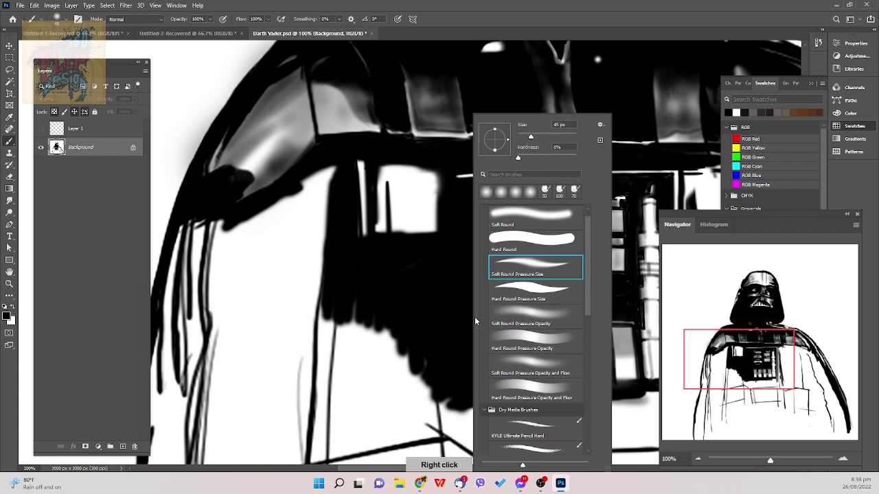
{"action": "left_click", "coordinate": [548, 313]}
{"action": "left_click", "coordinate": [446, 282]}
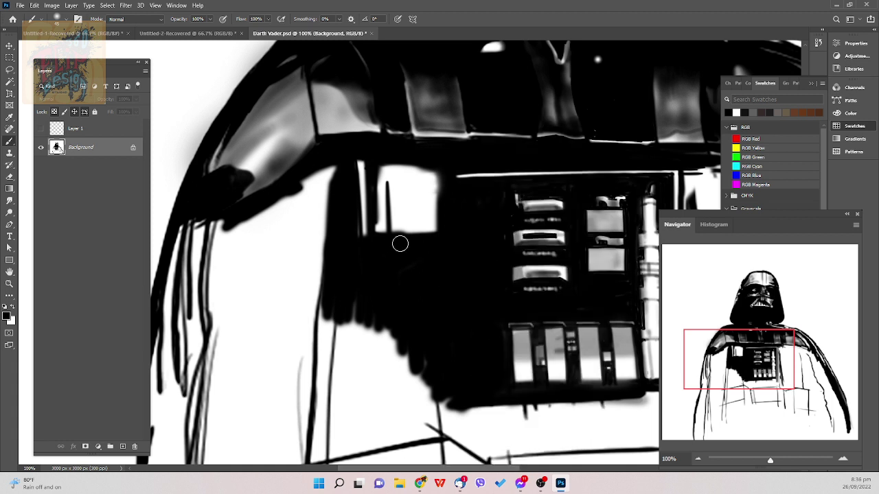
{"action": "key", "text": "bracketright"}
{"action": "key", "text": "bracketright"}
{"action": "mouse_move", "coordinate": [363, 159]}
{"action": "left_mouse_down"}
{"action": "mouse_move", "coordinate": [361, 204]}
{"action": "mouse_move", "coordinate": [369, 171]}
{"action": "mouse_move", "coordinate": [384, 250]}
{"action": "mouse_move", "coordinate": [381, 166]}
{"action": "mouse_move", "coordinate": [393, 160]}
{"action": "mouse_move", "coordinate": [411, 244]}
{"action": "mouse_move", "coordinate": [422, 236]}
{"action": "mouse_move", "coordinate": [432, 168]}
{"action": "mouse_move", "coordinate": [436, 224]}
{"action": "mouse_move", "coordinate": [433, 191]}
{"action": "mouse_move", "coordinate": [427, 203]}
{"action": "mouse_move", "coordinate": [432, 168]}
{"action": "mouse_move", "coordinate": [427, 175]}
{"action": "mouse_move", "coordinate": [438, 175]}
{"action": "mouse_move", "coordinate": [434, 250]}
{"action": "left_mouse_up"}
{"action": "key", "text": "bracketleft"}
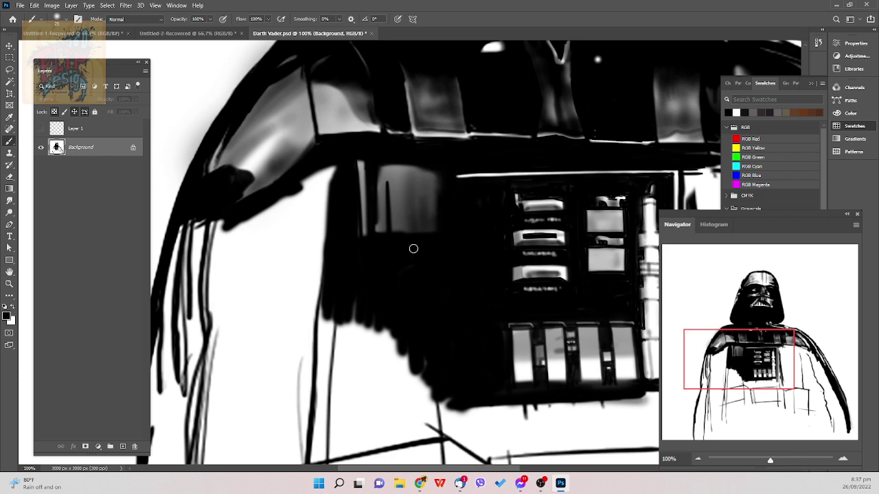
{"action": "mouse_move", "coordinate": [396, 183]}
{"action": "left_mouse_down"}
{"action": "mouse_move", "coordinate": [400, 208]}
{"action": "mouse_move", "coordinate": [389, 217]}
{"action": "left_mouse_up"}
{"action": "mouse_move", "coordinate": [385, 165]}
{"action": "left_mouse_down"}
{"action": "mouse_move", "coordinate": [390, 198]}
{"action": "mouse_move", "coordinate": [382, 185]}
{"action": "mouse_move", "coordinate": [374, 220]}
{"action": "mouse_move", "coordinate": [373, 193]}
{"action": "mouse_move", "coordinate": [380, 249]}
{"action": "left_mouse_up"}
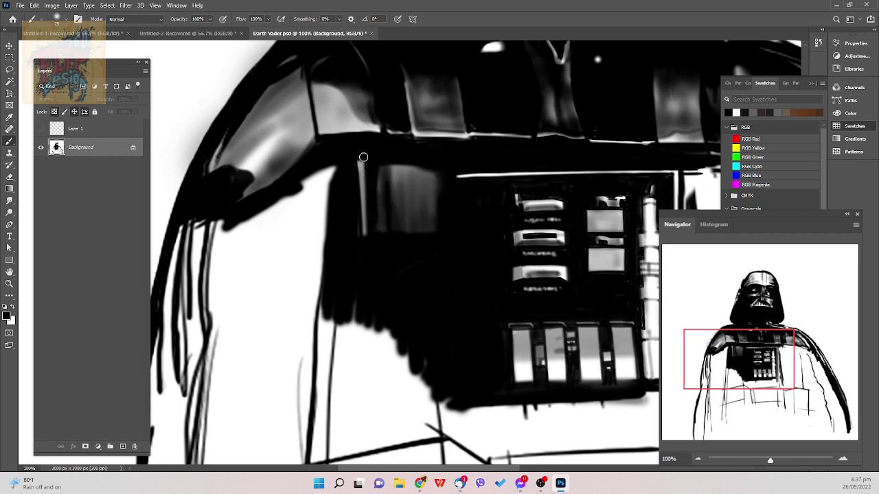
{"action": "mouse_move", "coordinate": [363, 157]}
{"action": "left_mouse_down"}
{"action": "mouse_move", "coordinate": [355, 226]}
{"action": "mouse_move", "coordinate": [356, 161]}
{"action": "mouse_move", "coordinate": [361, 243]}
{"action": "left_mouse_up"}
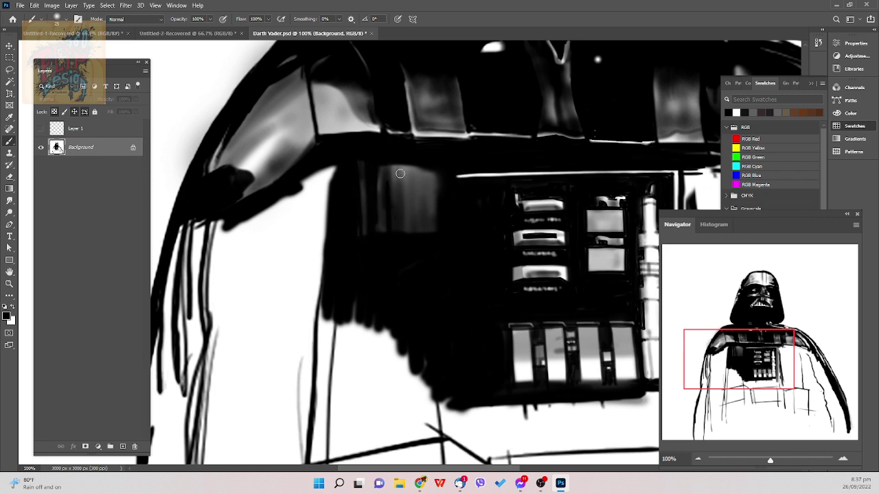
- Darken the grey rectangle further into the surrounding black, varying the brush size, and save the file
{"action": "key", "text": "bracketright"}
{"action": "key", "text": "bracketright"}
{"action": "key", "text": "bracketright"}
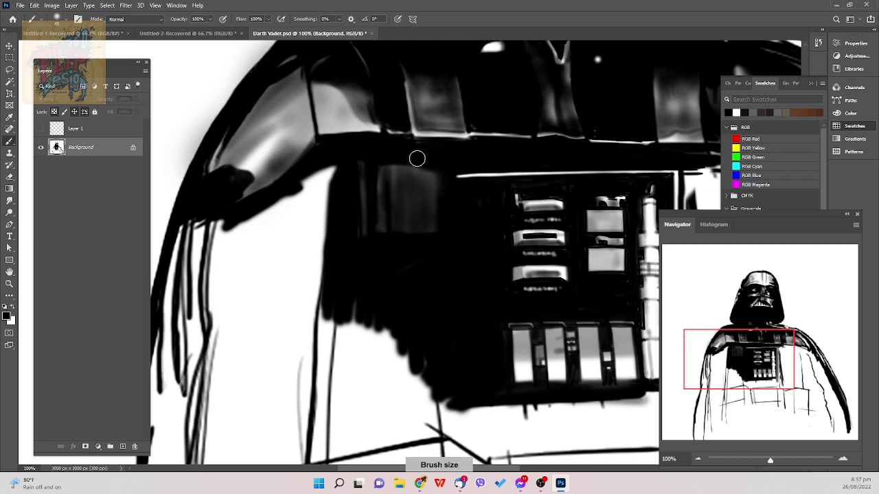
{"action": "key", "text": "bracketleft"}
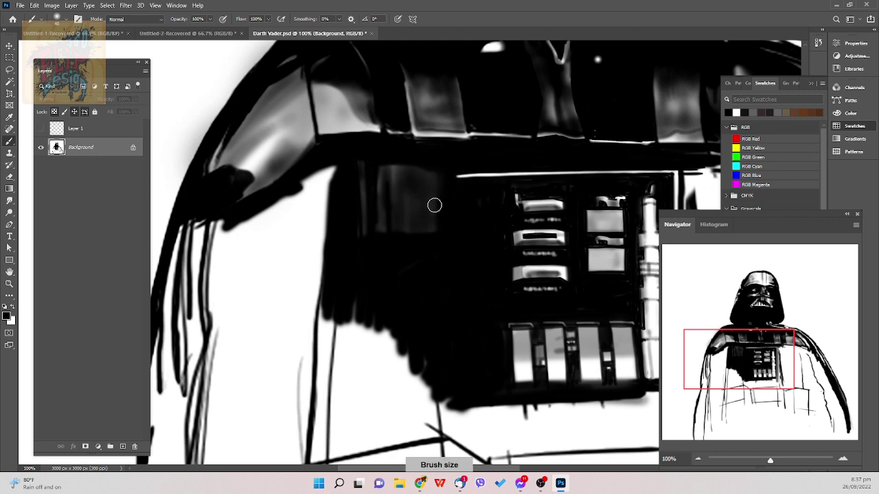
{"action": "key", "text": "bracketleft"}
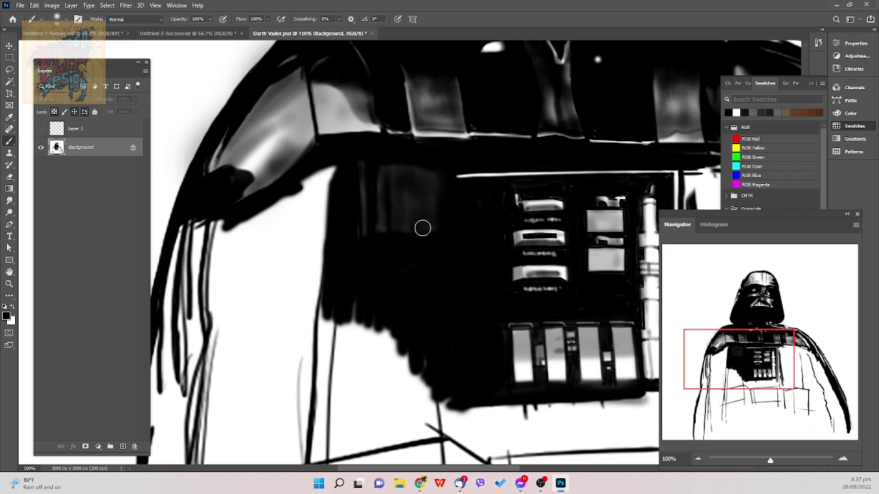
{"action": "key", "text": "]"}
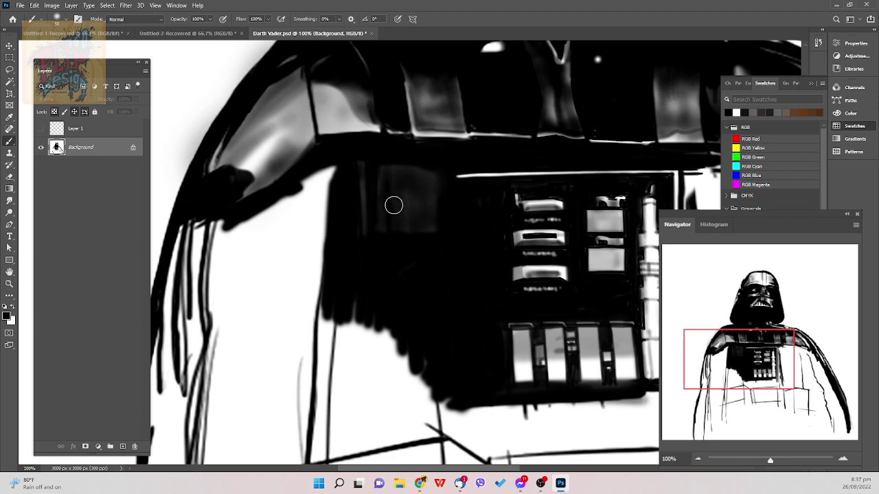
{"action": "key", "text": "bracketright"}
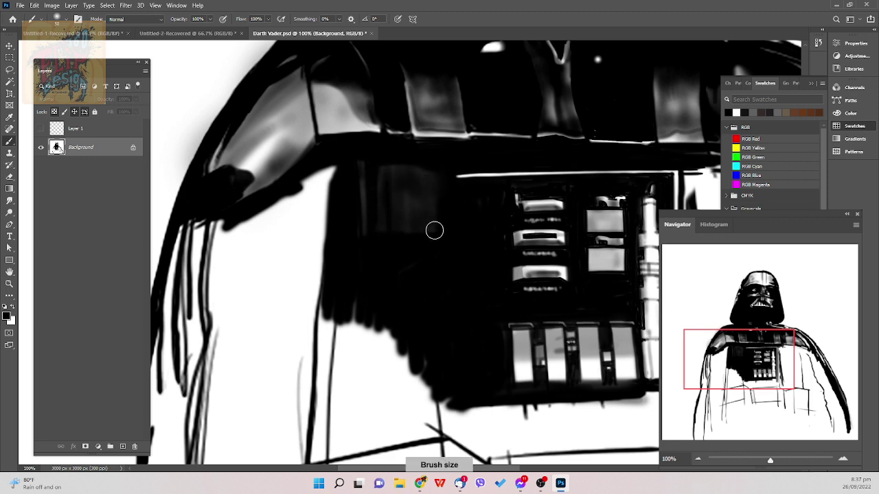
{"action": "key", "text": "["}
{"action": "key", "text": "ctrl+s"}
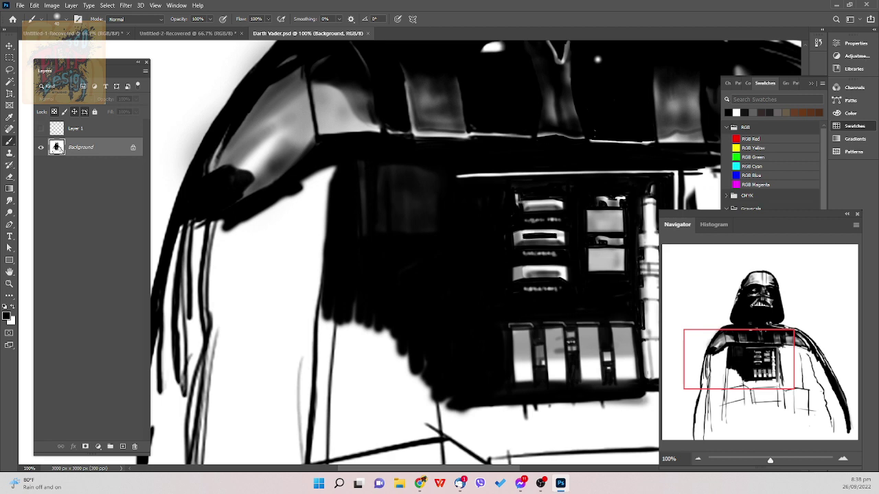
{"action": "key", "text": "l"}
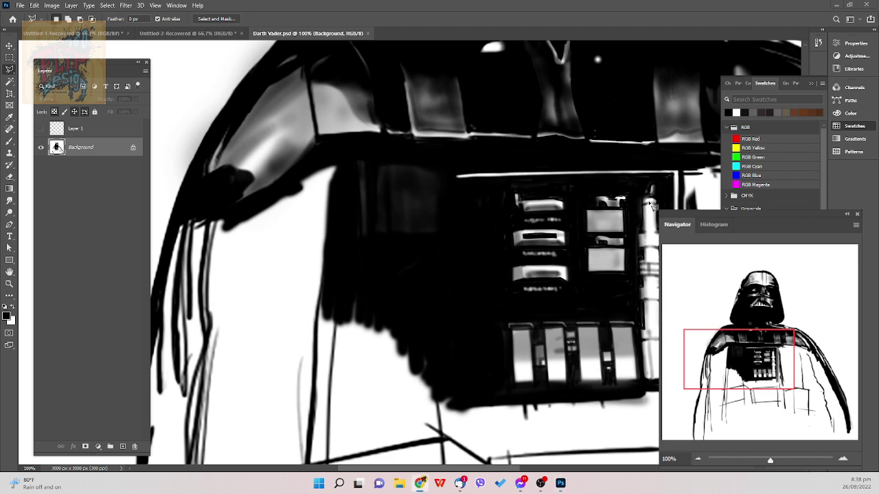
{"action": "left_click_drag", "start_coordinate": [638, 203], "coordinate": [643, 328]}
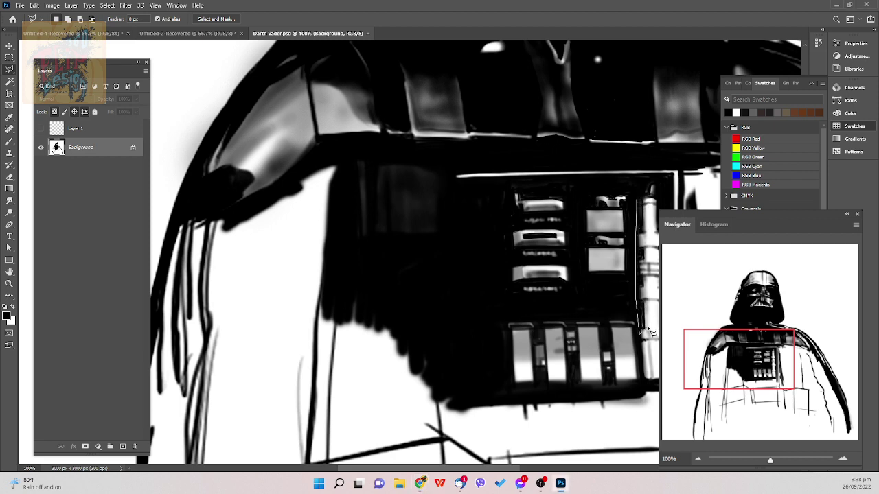
{"action": "key", "text": "Escape"}
- Switch back to a small soft black brush and tidy the dark lower edge of the control box toward its right corner
{"action": "key", "text": "b"}
{"action": "key", "text": "bracketleft"}
{"action": "key", "text": "bracketleft"}
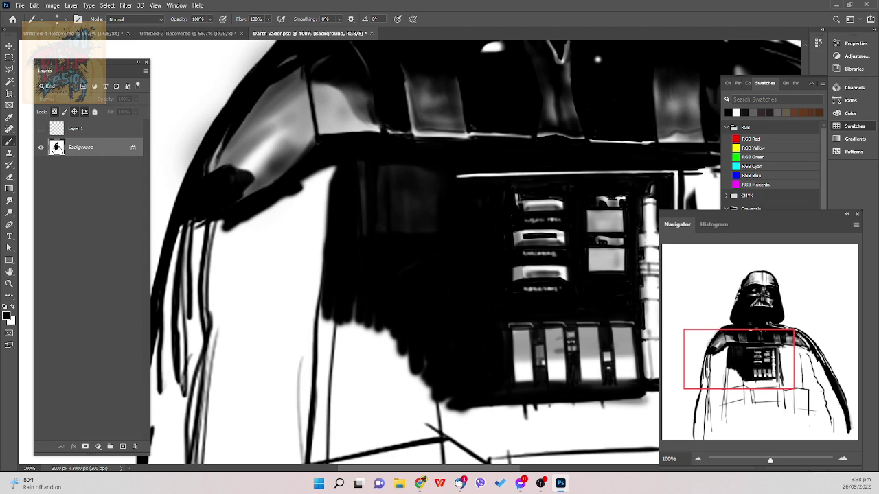
{"action": "key", "text": "bracketright"}
{"action": "right_click", "coordinate": [673, 114]}
{"action": "double_click", "coordinate": [698, 192]}
{"action": "key", "text": "bracketright"}
{"action": "key", "text": "bracketright"}
{"action": "key", "text": "bracketright"}
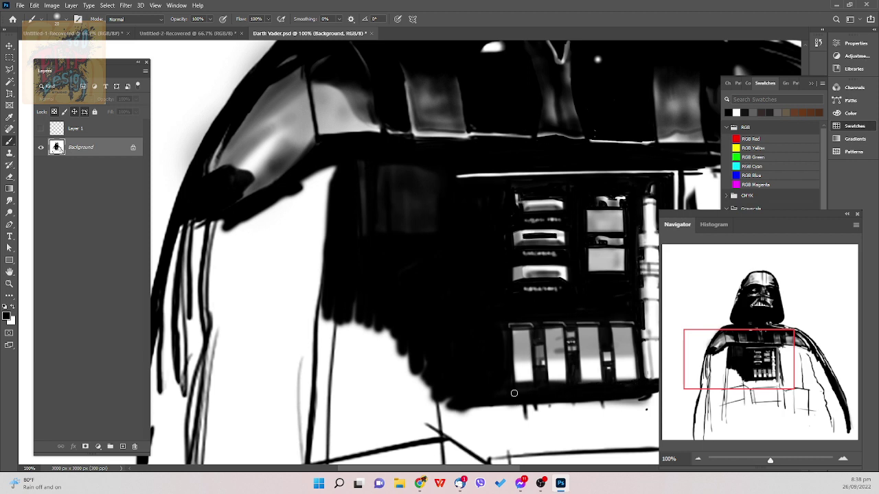
{"action": "mouse_move", "coordinate": [637, 395]}
{"action": "left_mouse_down"}
{"action": "mouse_move", "coordinate": [655, 396]}
{"action": "mouse_move", "coordinate": [639, 402]}
{"action": "left_mouse_up"}
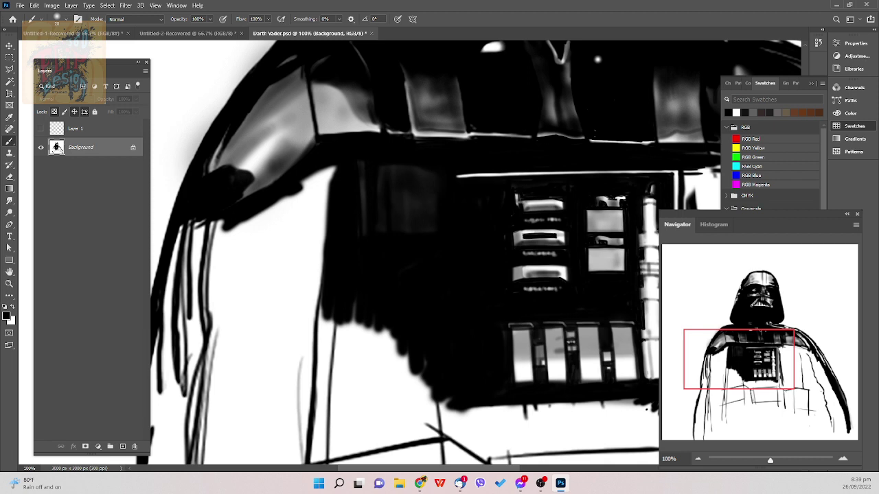
- Lasso the white rod on the box's right side, copy it to a new layer and move the copy beside the left controls
{"action": "key", "text": "l"}
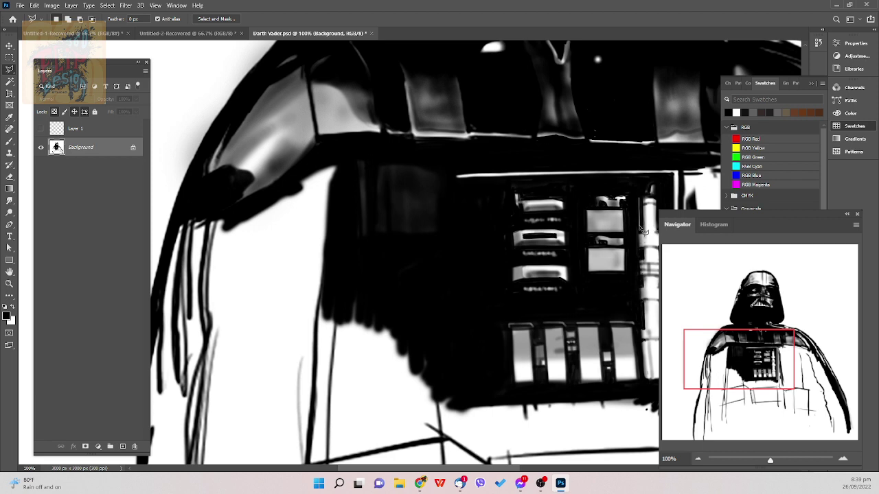
{"action": "left_click", "coordinate": [636, 233]}
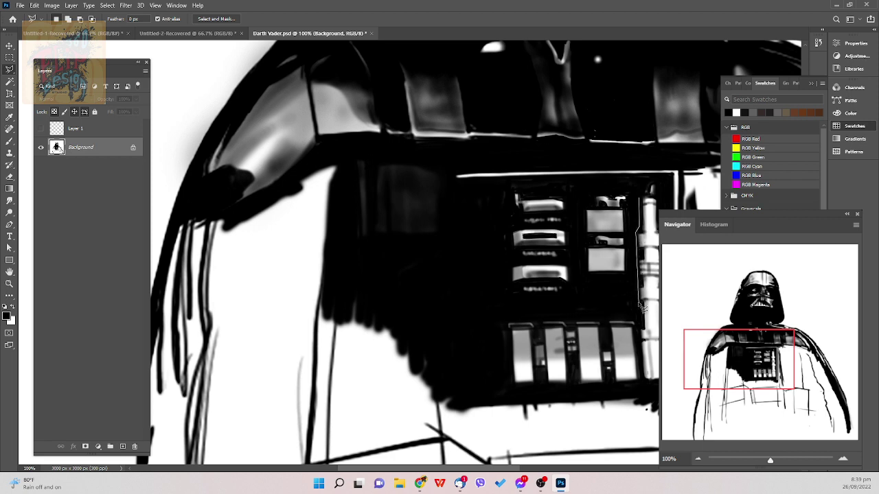
{"action": "left_click", "coordinate": [642, 378]}
{"action": "left_click", "coordinate": [651, 199]}
{"action": "key", "text": "ctrl+j"}
{"action": "key", "text": "v"}
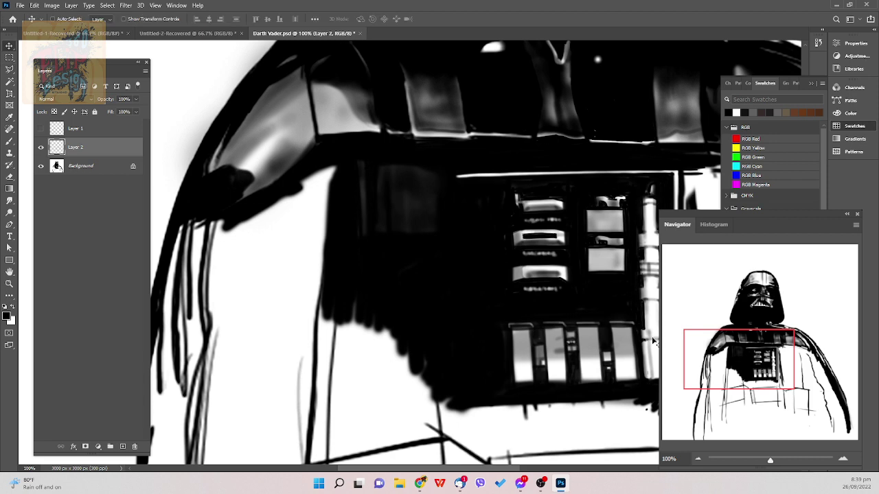
{"action": "left_click_drag", "start_coordinate": [657, 364], "coordinate": [505, 374]}
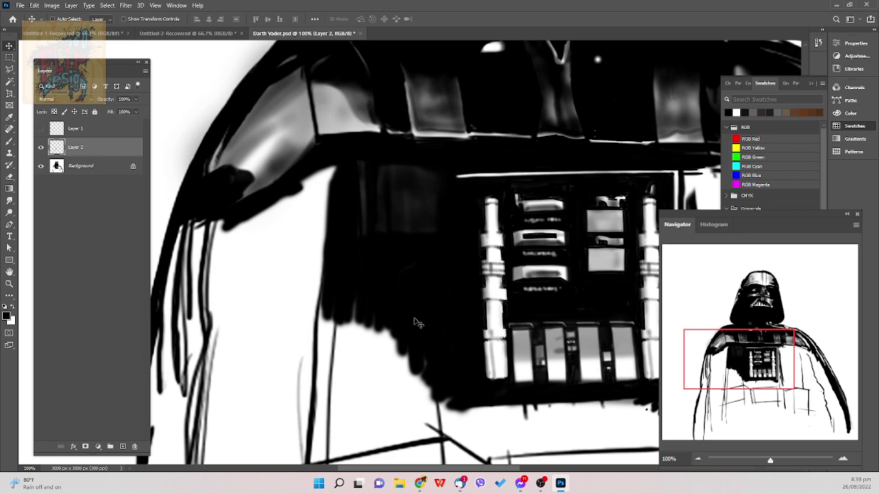
- Return to the Background layer, touch up the black around the detail above the upper-right panel with a fine brush, and save
{"action": "key", "text": "b"}
{"action": "left_click", "coordinate": [113, 165]}
{"action": "right_click", "coordinate": [626, 310]}
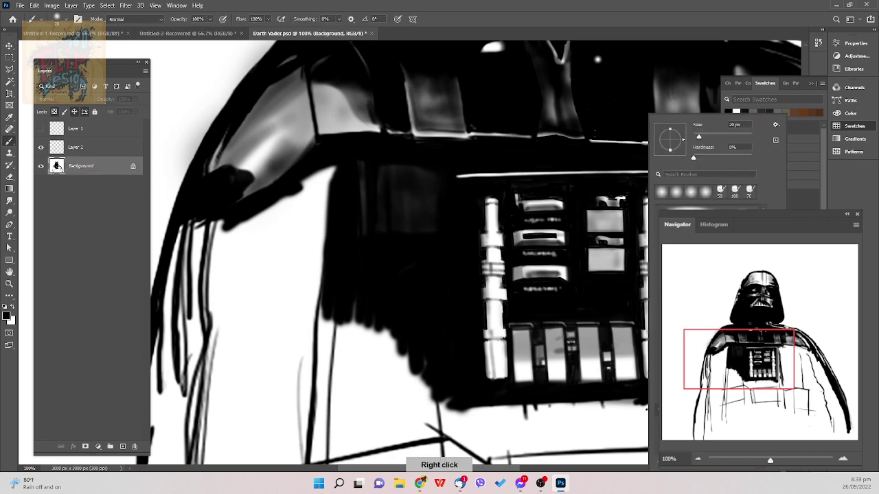
{"action": "double_click", "coordinate": [676, 192]}
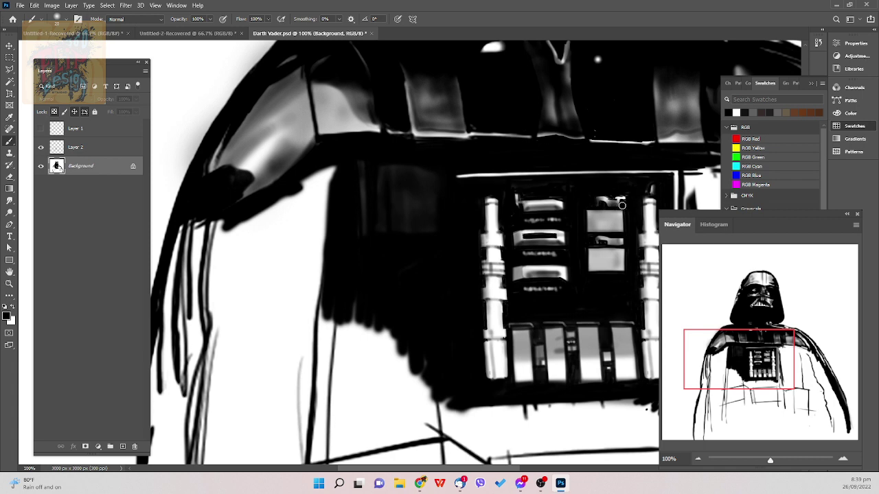
{"action": "key", "text": "ctrl+z"}
{"action": "key", "text": "bracketleft"}
{"action": "key", "text": "bracketleft"}
{"action": "key", "text": "bracketleft"}
{"action": "key", "text": "bracketright"}
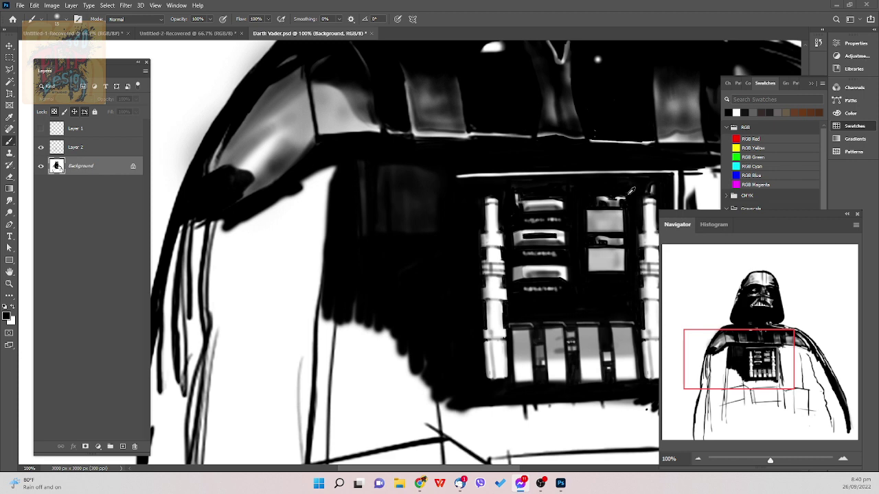
{"action": "key", "text": "ctrl+s"}
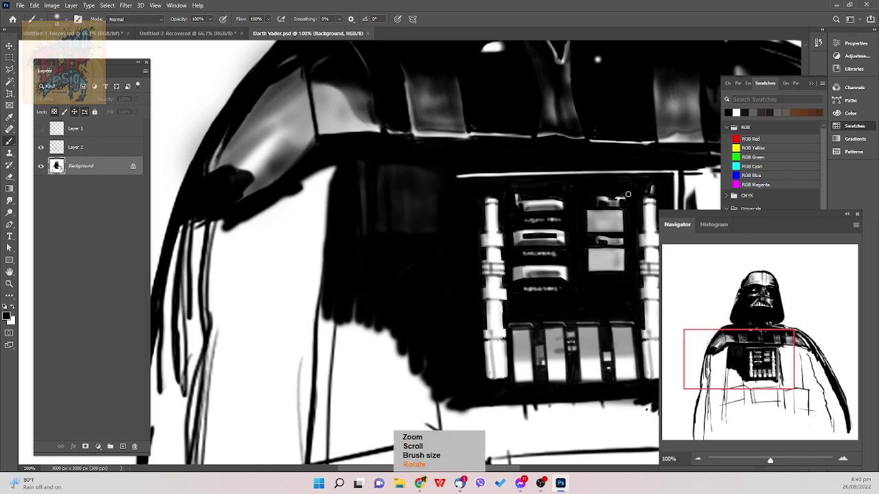
- Examine the whole figure at reduced zoom, comparing the finished control box with the unpainted torso and cape
{"action": "key", "text": "ctrl+minus"}
{"action": "key", "text": "ctrl+minus"}
{"action": "key", "text": "ctrl+minus"}
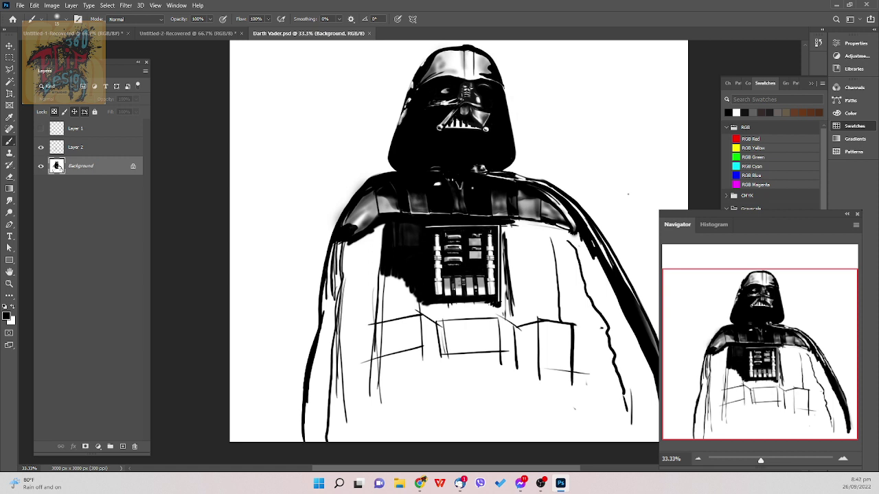
{"action": "left_click", "coordinate": [480, 414]}
{"action": "key", "text": "ctrl+plus"}
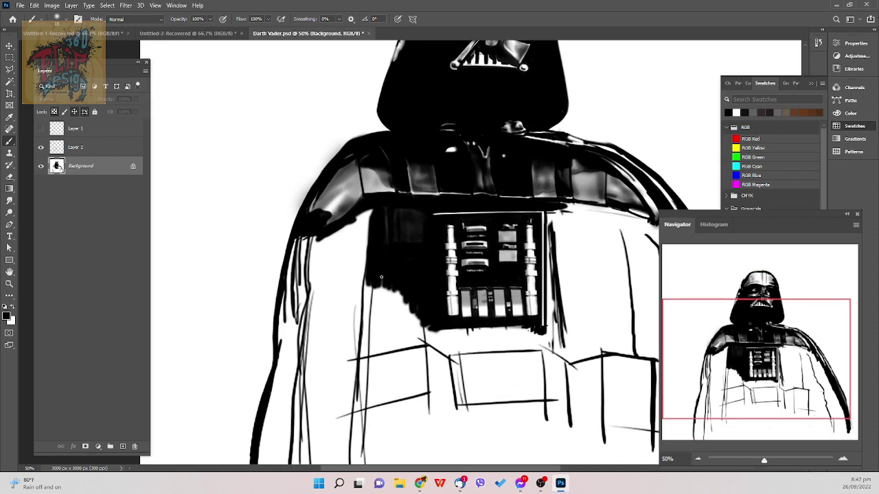
{"action": "key", "text": "space"}
{"action": "left_click_drag", "start_coordinate": [381, 277], "coordinate": [452, 239]}
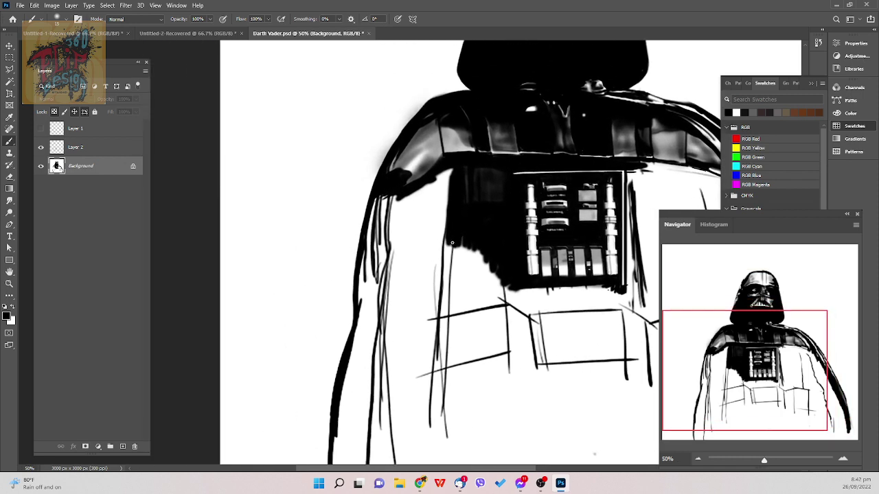
{"action": "key", "text": "ctrl+plus"}
{"action": "key", "text": "ctrl+minus"}
{"action": "key", "text": "ctrl+minus"}
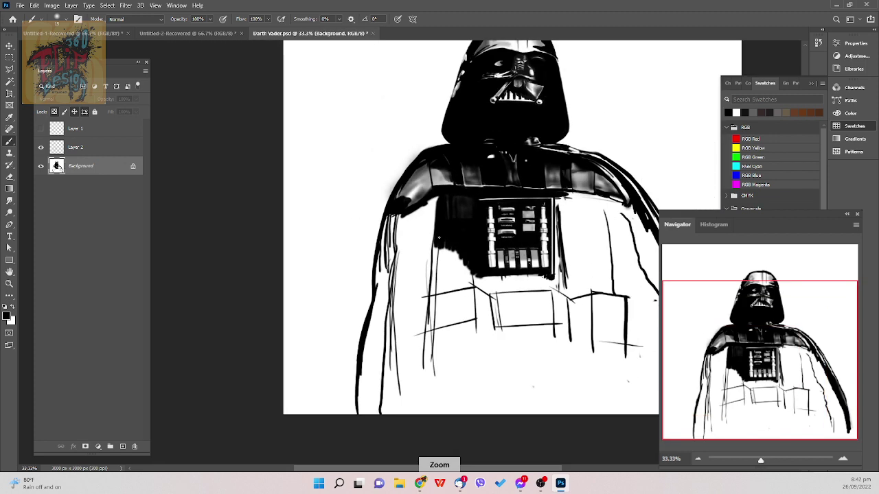
- Enlarge the soft black brush to 60 px and lay soft grey shading strokes across the upper sleeve left of the chest
{"action": "key", "text": "ctrl+plus"}
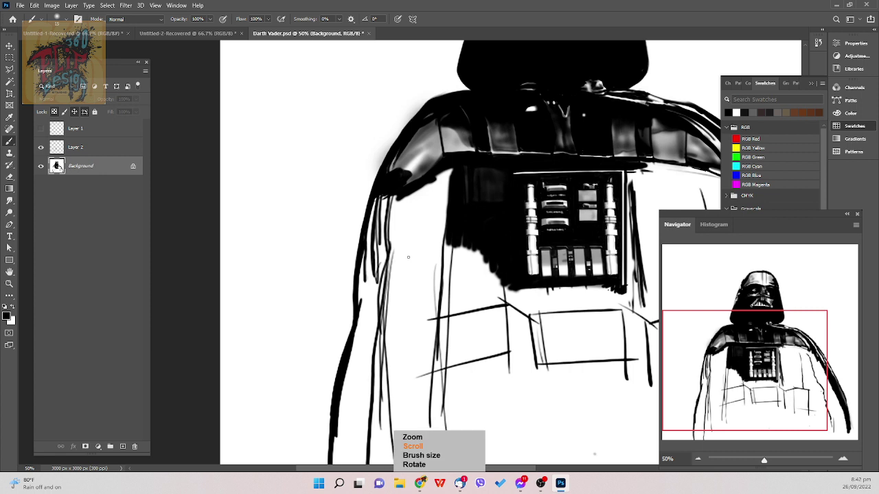
{"action": "key", "text": "bracketright"}
{"action": "key", "text": "bracketright"}
{"action": "key", "text": "bracketright"}
{"action": "key", "text": "bracketright"}
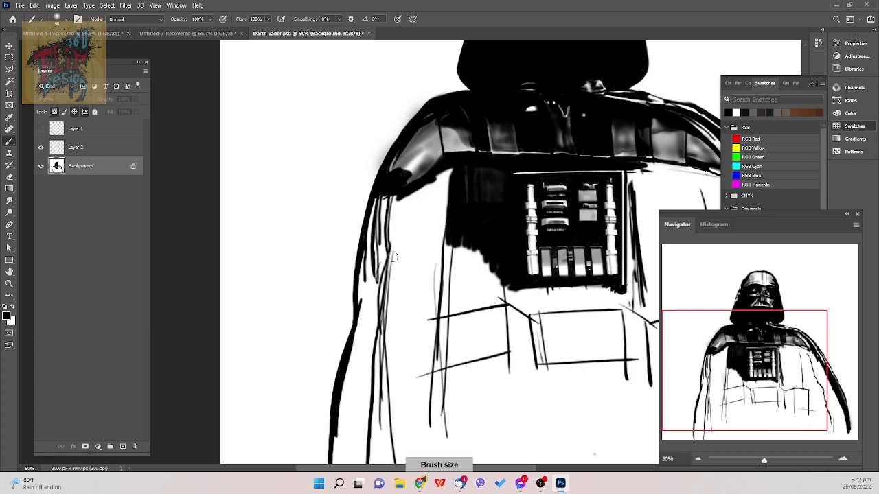
{"action": "left_click_drag", "start_coordinate": [393, 252], "coordinate": [425, 218]}
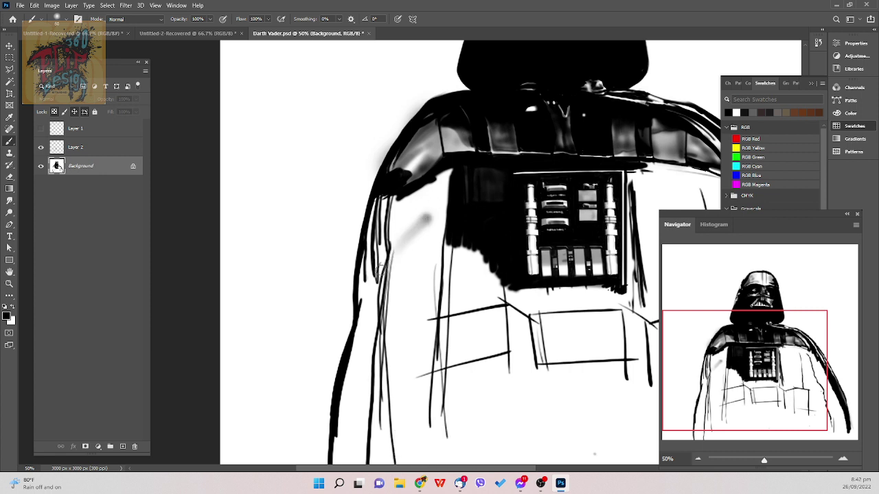
{"action": "mouse_move", "coordinate": [382, 269]}
{"action": "left_mouse_down"}
{"action": "mouse_move", "coordinate": [434, 199]}
{"action": "mouse_move", "coordinate": [425, 220]}
{"action": "mouse_move", "coordinate": [432, 238]}
{"action": "mouse_move", "coordinate": [470, 226]}
{"action": "mouse_move", "coordinate": [418, 217]}
{"action": "mouse_move", "coordinate": [439, 242]}
{"action": "left_mouse_up"}
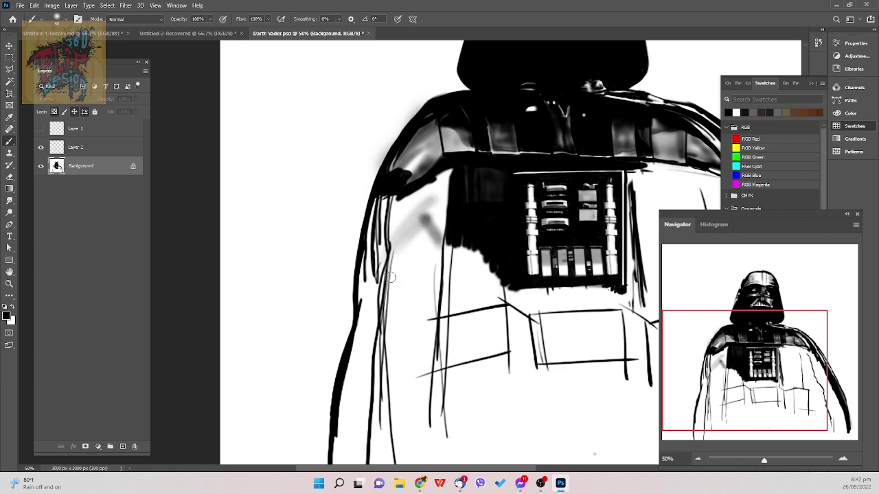
{"action": "left_click_drag", "start_coordinate": [389, 275], "coordinate": [441, 242]}
{"action": "left_click_drag", "start_coordinate": [393, 288], "coordinate": [418, 273]}
- Switch to the Soft Round Pressure Size brush and draw a dark crease across the left sleeve from the chest edge
{"action": "key", "text": "e"}
{"action": "right_click", "coordinate": [414, 273]}
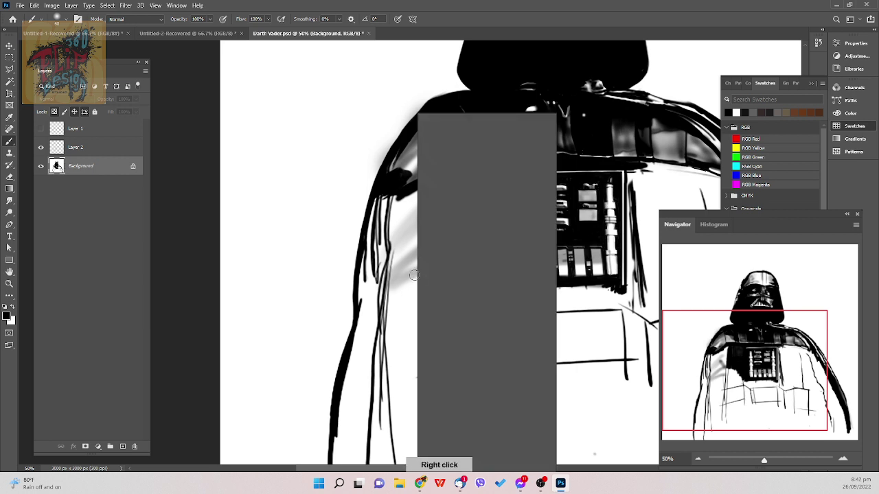
{"action": "left_click", "coordinate": [499, 266]}
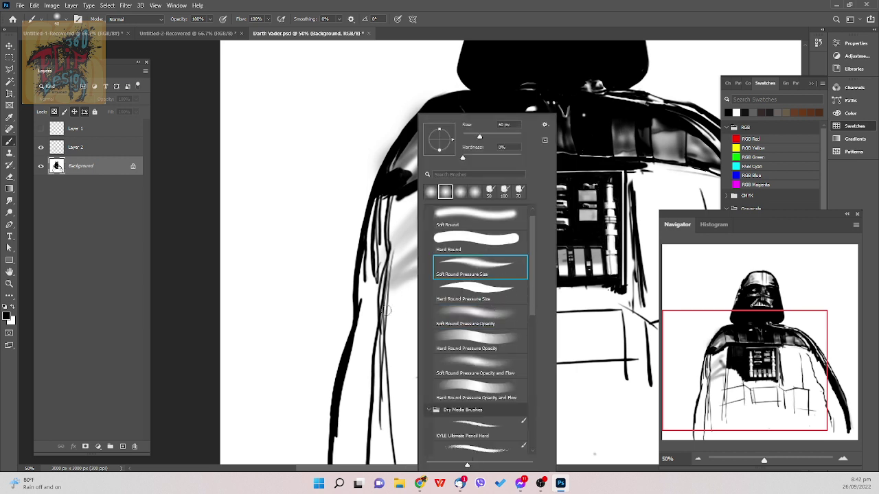
{"action": "left_click", "coordinate": [382, 303]}
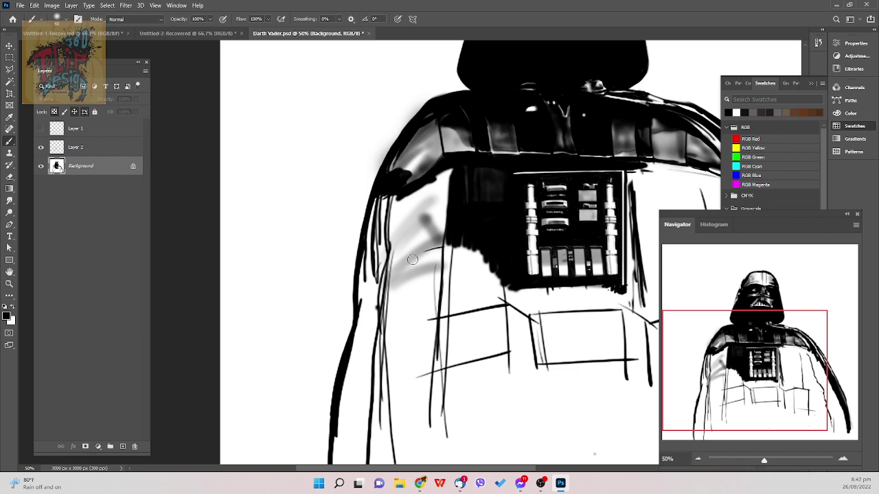
{"action": "left_click", "coordinate": [412, 259], "text": "shift"}
{"action": "left_click_drag", "start_coordinate": [398, 275], "coordinate": [453, 253]}
{"action": "key", "text": "ctrl+z"}
{"action": "left_click_drag", "start_coordinate": [400, 277], "coordinate": [453, 252]}
{"action": "key", "text": "ctrl+z"}
{"action": "left_click_drag", "start_coordinate": [401, 277], "coordinate": [394, 284]}
{"action": "left_click_drag", "start_coordinate": [406, 267], "coordinate": [428, 252]}
{"action": "left_click_drag", "start_coordinate": [398, 283], "coordinate": [451, 253]}
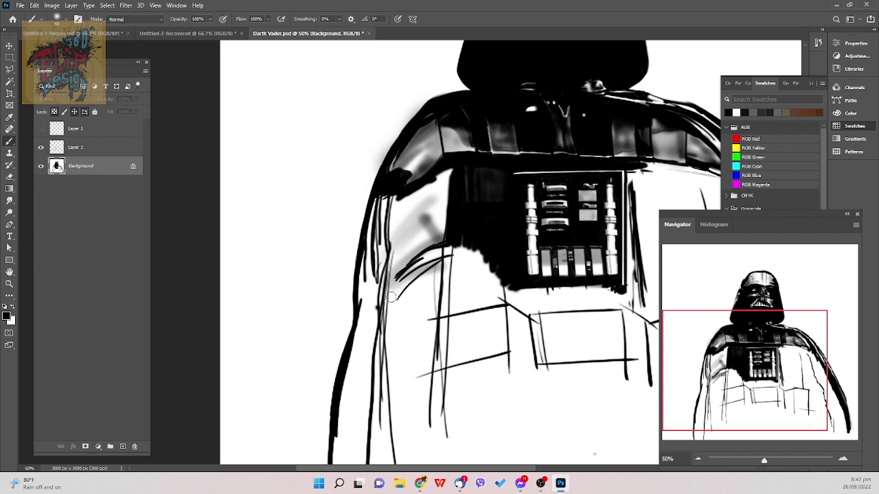
{"action": "left_click_drag", "start_coordinate": [389, 296], "coordinate": [423, 264]}
{"action": "key", "text": "ctrl+z"}
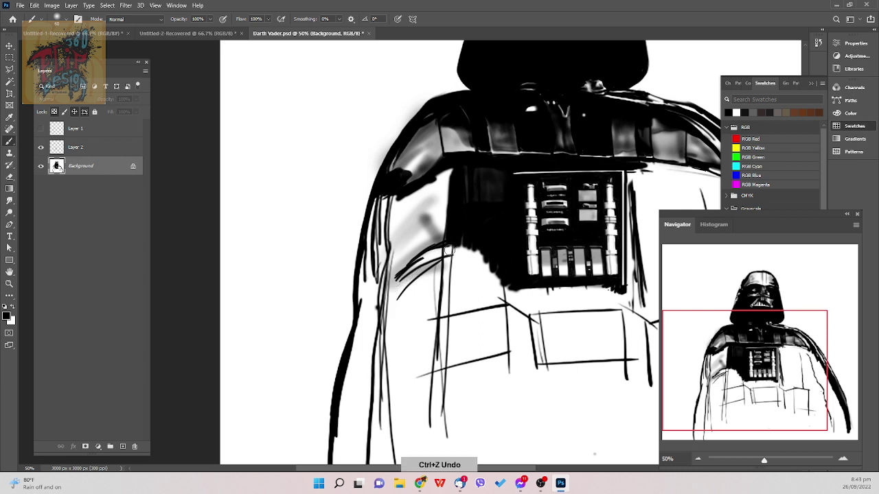
{"action": "key", "text": "ctrl+z"}
{"action": "key", "text": "ctrl+z"}
{"action": "key", "text": "ctrl+z"}
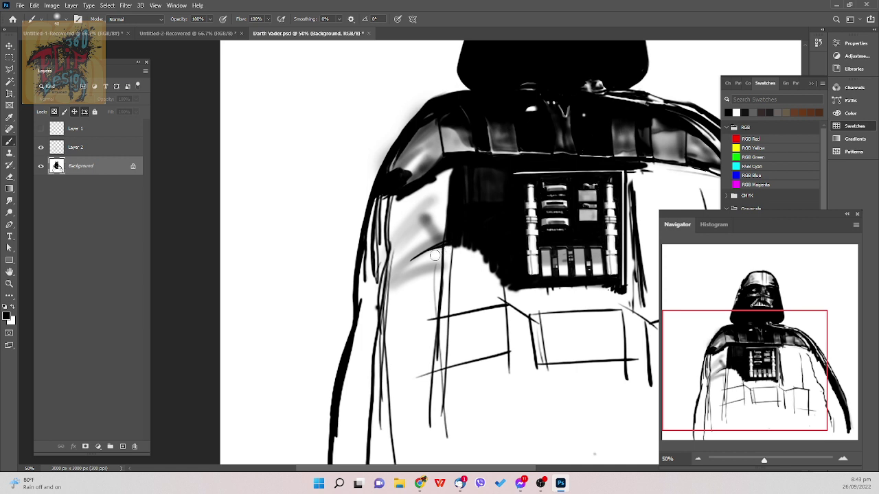
{"action": "left_click_drag", "start_coordinate": [405, 270], "coordinate": [447, 254]}
{"action": "key", "text": "ctrl+z"}
- Draw curved black crease lines fanning across the middle of the left sleeve, from its outer edge to the chest
{"action": "left_click_drag", "start_coordinate": [387, 284], "coordinate": [434, 242]}
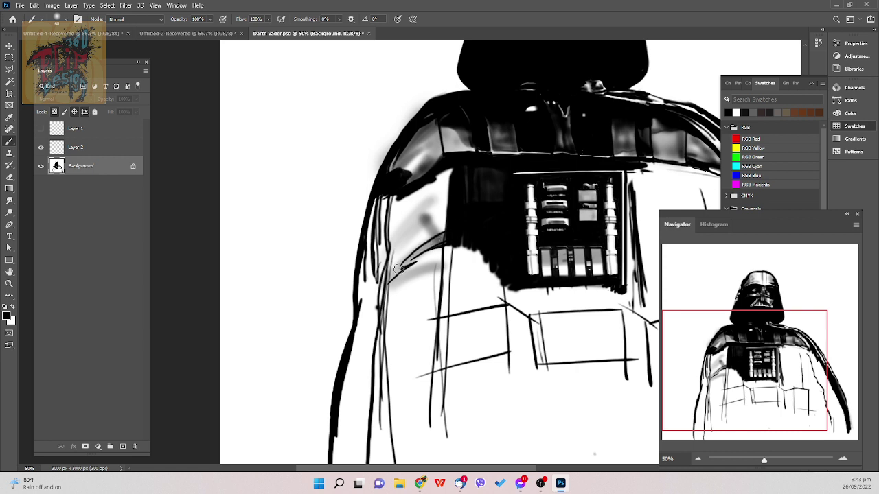
{"action": "left_click_drag", "start_coordinate": [396, 270], "coordinate": [440, 236]}
{"action": "left_click_drag", "start_coordinate": [399, 268], "coordinate": [445, 237]}
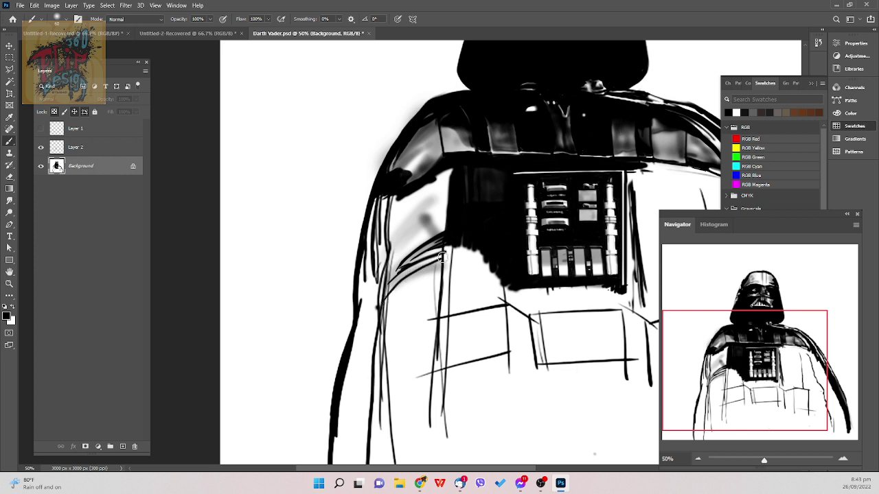
{"action": "mouse_move", "coordinate": [439, 279]}
{"action": "left_mouse_down"}
{"action": "mouse_move", "coordinate": [398, 292]}
{"action": "mouse_move", "coordinate": [444, 279]}
{"action": "left_mouse_up"}
{"action": "left_click_drag", "start_coordinate": [398, 297], "coordinate": [428, 289]}
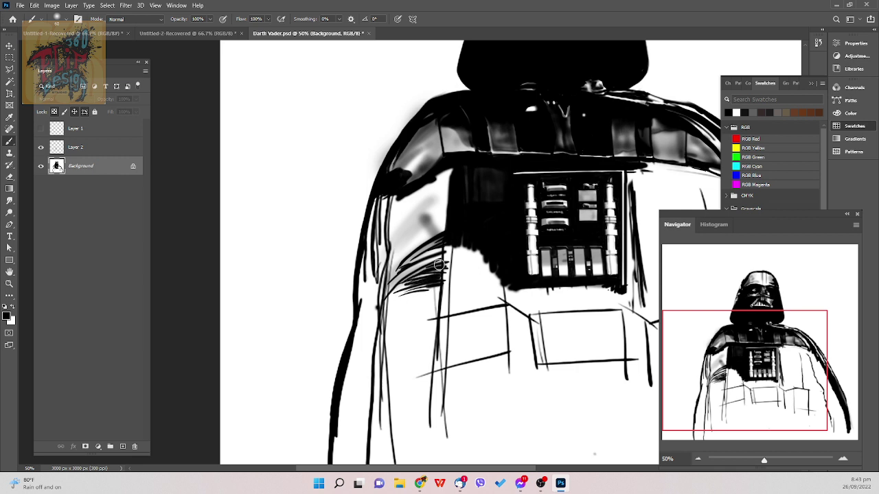
{"action": "mouse_move", "coordinate": [450, 259]}
{"action": "left_mouse_down"}
{"action": "mouse_move", "coordinate": [418, 274]}
{"action": "mouse_move", "coordinate": [437, 281]}
{"action": "mouse_move", "coordinate": [405, 302]}
{"action": "left_mouse_up"}
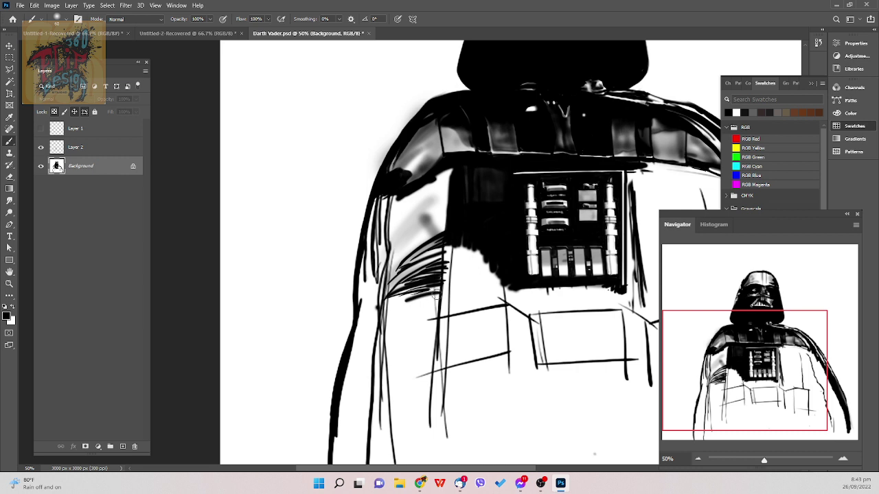
{"action": "mouse_move", "coordinate": [457, 289]}
{"action": "left_mouse_down"}
{"action": "mouse_move", "coordinate": [425, 249]}
{"action": "mouse_move", "coordinate": [416, 272]}
{"action": "mouse_move", "coordinate": [442, 253]}
{"action": "mouse_move", "coordinate": [384, 291]}
{"action": "mouse_move", "coordinate": [420, 262]}
{"action": "left_mouse_up"}
{"action": "mouse_move", "coordinate": [387, 296]}
{"action": "left_mouse_down"}
{"action": "mouse_move", "coordinate": [405, 275]}
{"action": "mouse_move", "coordinate": [430, 265]}
{"action": "mouse_move", "coordinate": [398, 284]}
{"action": "mouse_move", "coordinate": [445, 266]}
{"action": "left_mouse_up"}
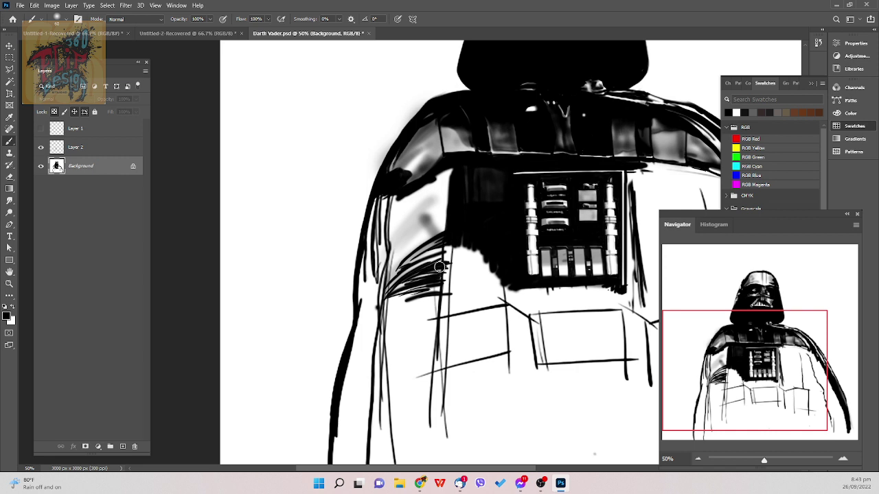
- Fill the outer edge beside the left sleeve's creases with black and add dense crease strokes just above them
{"action": "mouse_move", "coordinate": [386, 287]}
{"action": "left_mouse_down"}
{"action": "mouse_move", "coordinate": [406, 256]}
{"action": "mouse_move", "coordinate": [364, 264]}
{"action": "mouse_move", "coordinate": [360, 299]}
{"action": "mouse_move", "coordinate": [372, 296]}
{"action": "left_mouse_up"}
{"action": "mouse_move", "coordinate": [432, 234]}
{"action": "left_mouse_down"}
{"action": "mouse_move", "coordinate": [416, 248]}
{"action": "mouse_move", "coordinate": [438, 239]}
{"action": "mouse_move", "coordinate": [398, 256]}
{"action": "mouse_move", "coordinate": [419, 249]}
{"action": "mouse_move", "coordinate": [423, 236]}
{"action": "mouse_move", "coordinate": [398, 238]}
{"action": "mouse_move", "coordinate": [422, 232]}
{"action": "left_mouse_up"}
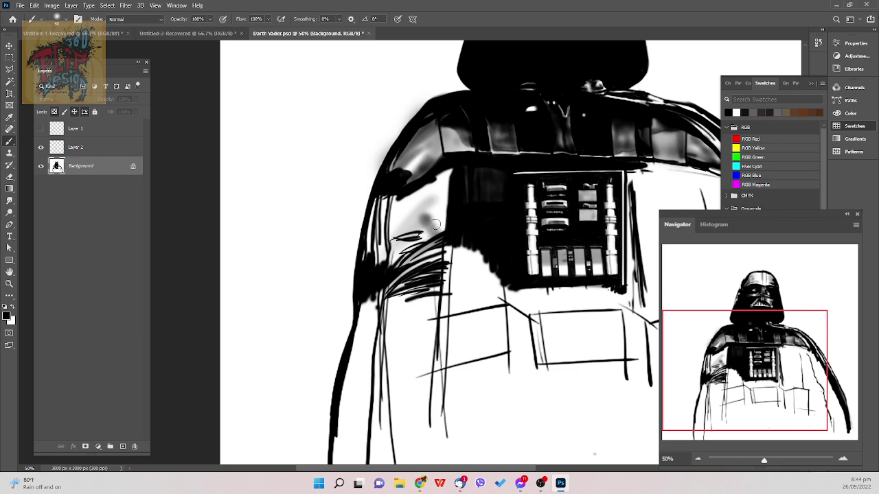
{"action": "left_click_drag", "start_coordinate": [416, 240], "coordinate": [453, 216]}
{"action": "mouse_move", "coordinate": [416, 241]}
{"action": "left_mouse_down"}
{"action": "mouse_move", "coordinate": [450, 223]}
{"action": "mouse_move", "coordinate": [440, 231]}
{"action": "left_mouse_up"}
{"action": "mouse_move", "coordinate": [389, 242]}
{"action": "left_mouse_down"}
{"action": "mouse_move", "coordinate": [393, 263]}
{"action": "mouse_move", "coordinate": [417, 217]}
{"action": "mouse_move", "coordinate": [438, 219]}
{"action": "left_mouse_up"}
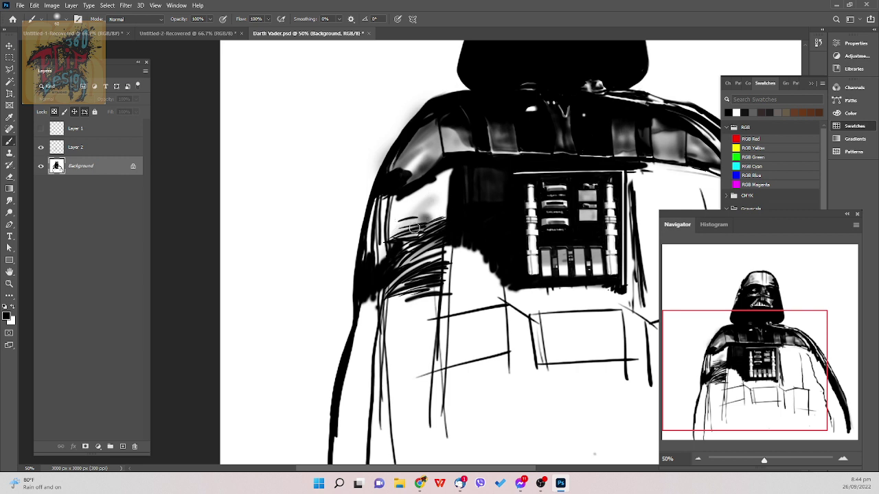
{"action": "mouse_move", "coordinate": [414, 227]}
{"action": "left_mouse_down"}
{"action": "mouse_move", "coordinate": [438, 221]}
{"action": "mouse_move", "coordinate": [424, 218]}
{"action": "left_mouse_up"}
- Hatch the upper left sleeve below the shoulder with creases and paint the cape strip along its outer side solid black
{"action": "left_click_drag", "start_coordinate": [431, 180], "coordinate": [418, 206]}
{"action": "mouse_move", "coordinate": [434, 175]}
{"action": "left_mouse_down"}
{"action": "mouse_move", "coordinate": [417, 205]}
{"action": "mouse_move", "coordinate": [438, 197]}
{"action": "mouse_move", "coordinate": [434, 215]}
{"action": "left_mouse_up"}
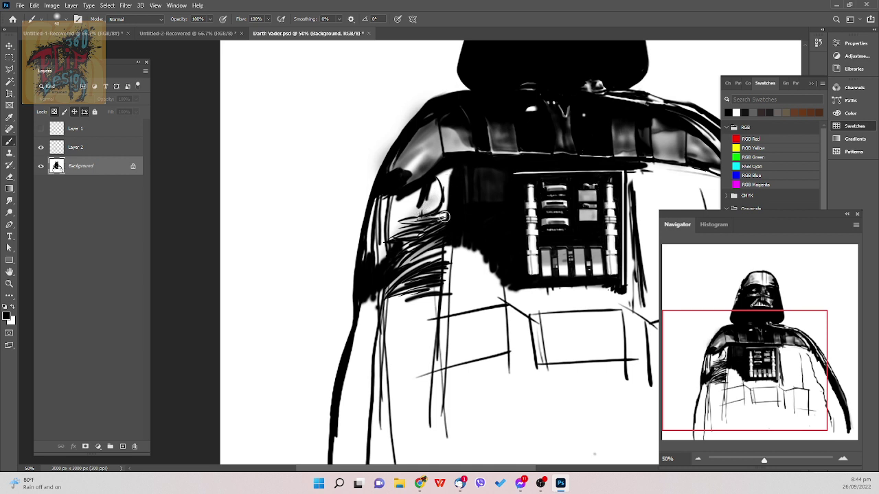
{"action": "mouse_move", "coordinate": [434, 189]}
{"action": "left_mouse_down"}
{"action": "mouse_move", "coordinate": [438, 214]}
{"action": "mouse_move", "coordinate": [432, 192]}
{"action": "mouse_move", "coordinate": [400, 226]}
{"action": "left_mouse_up"}
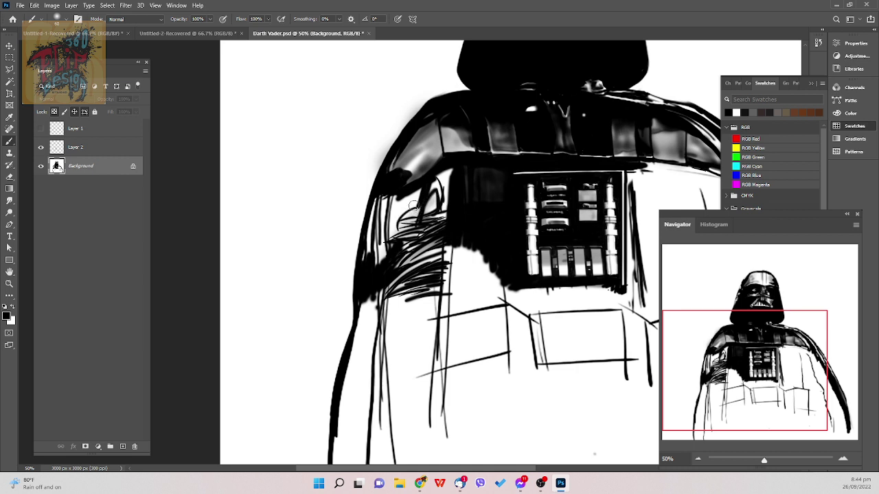
{"action": "left_click_drag", "start_coordinate": [421, 191], "coordinate": [401, 227]}
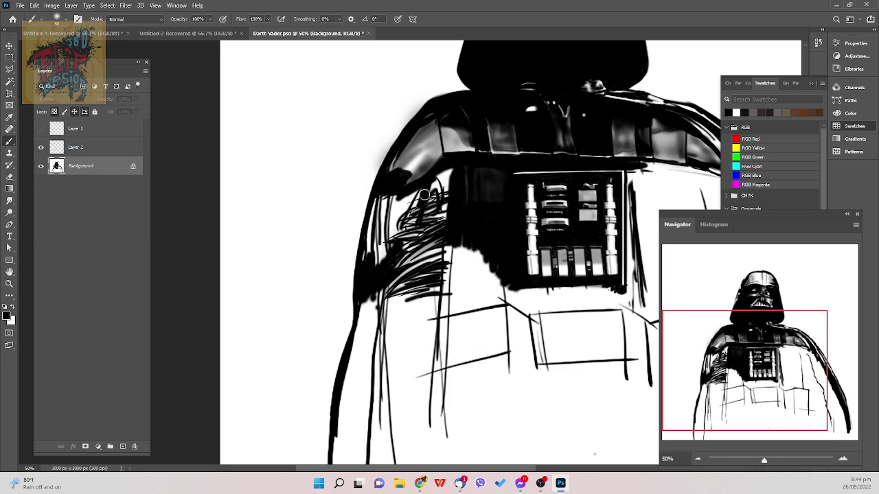
{"action": "mouse_move", "coordinate": [424, 195]}
{"action": "left_mouse_down"}
{"action": "mouse_move", "coordinate": [459, 166]}
{"action": "mouse_move", "coordinate": [444, 215]}
{"action": "left_mouse_up"}
{"action": "mouse_move", "coordinate": [409, 188]}
{"action": "left_mouse_down"}
{"action": "mouse_move", "coordinate": [398, 225]}
{"action": "mouse_move", "coordinate": [410, 207]}
{"action": "left_mouse_up"}
{"action": "left_click_drag", "start_coordinate": [385, 238], "coordinate": [399, 197]}
{"action": "mouse_move", "coordinate": [376, 260]}
{"action": "left_mouse_down"}
{"action": "mouse_move", "coordinate": [387, 239]}
{"action": "mouse_move", "coordinate": [385, 256]}
{"action": "mouse_move", "coordinate": [383, 240]}
{"action": "mouse_move", "coordinate": [368, 248]}
{"action": "mouse_move", "coordinate": [377, 195]}
{"action": "left_mouse_up"}
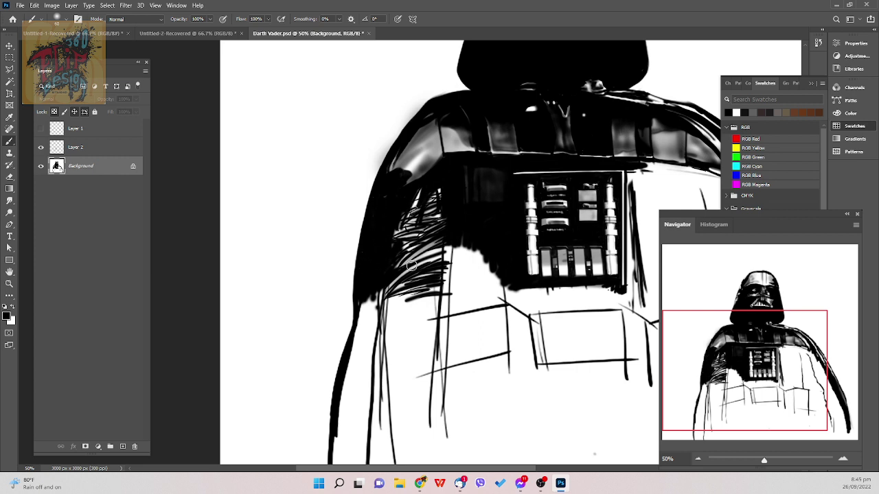
- Extend the crease strokes down the lower left sleeve to the level of the sketched belt boxes
{"action": "mouse_move", "coordinate": [377, 313]}
{"action": "left_mouse_down"}
{"action": "mouse_move", "coordinate": [454, 273]}
{"action": "mouse_move", "coordinate": [430, 311]}
{"action": "mouse_move", "coordinate": [392, 306]}
{"action": "mouse_move", "coordinate": [434, 297]}
{"action": "mouse_move", "coordinate": [377, 316]}
{"action": "mouse_move", "coordinate": [445, 296]}
{"action": "left_mouse_up"}
{"action": "left_click_drag", "start_coordinate": [384, 323], "coordinate": [436, 311]}
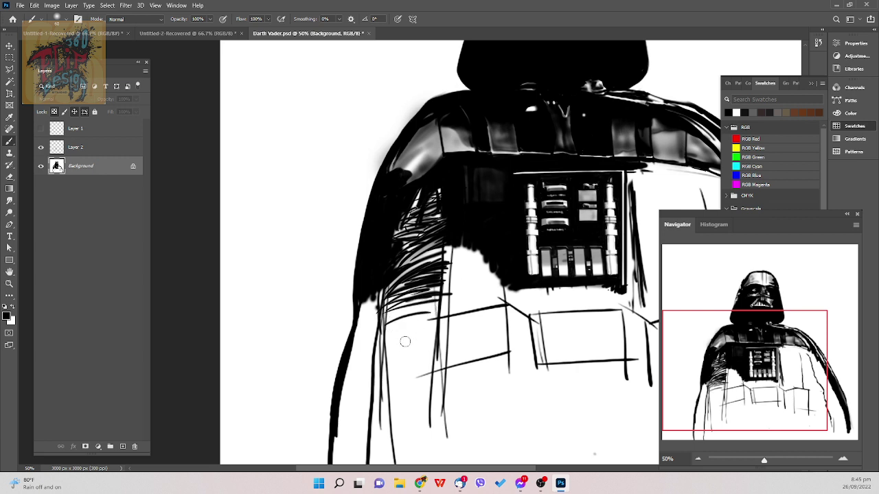
{"action": "left_click_drag", "start_coordinate": [394, 339], "coordinate": [432, 320]}
{"action": "left_click_drag", "start_coordinate": [398, 335], "coordinate": [436, 324]}
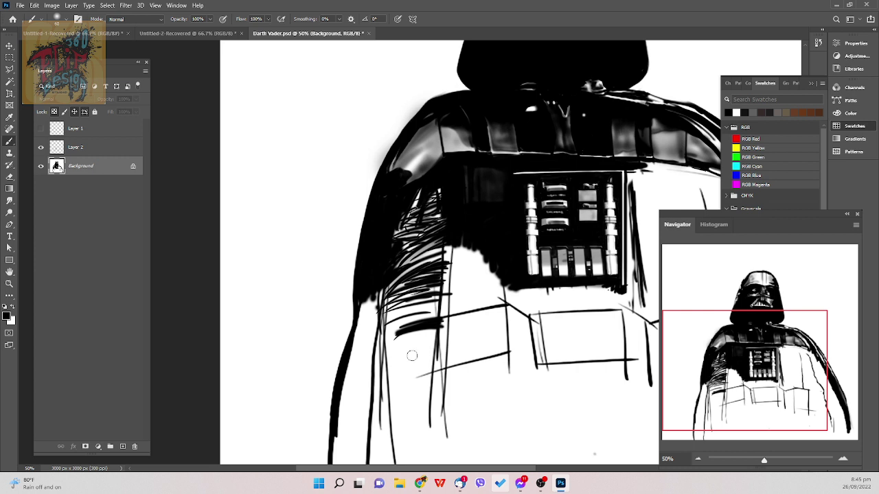
{"action": "left_click_drag", "start_coordinate": [373, 380], "coordinate": [431, 374]}
{"action": "left_click_drag", "start_coordinate": [377, 364], "coordinate": [427, 358]}
{"action": "mouse_move", "coordinate": [370, 381]}
{"action": "left_mouse_down"}
{"action": "mouse_move", "coordinate": [398, 369]}
{"action": "mouse_move", "coordinate": [427, 370]}
{"action": "mouse_move", "coordinate": [360, 377]}
{"action": "mouse_move", "coordinate": [443, 365]}
{"action": "mouse_move", "coordinate": [392, 357]}
{"action": "mouse_move", "coordinate": [436, 347]}
{"action": "mouse_move", "coordinate": [397, 354]}
{"action": "mouse_move", "coordinate": [409, 344]}
{"action": "mouse_move", "coordinate": [356, 359]}
{"action": "mouse_move", "coordinate": [411, 347]}
{"action": "mouse_move", "coordinate": [371, 348]}
{"action": "mouse_move", "coordinate": [448, 321]}
{"action": "mouse_move", "coordinate": [436, 368]}
{"action": "left_mouse_up"}
- Thicken the left sleeve's inner edge beside the belt with black and fill the gaps between its creases
{"action": "left_click_drag", "start_coordinate": [442, 316], "coordinate": [439, 373]}
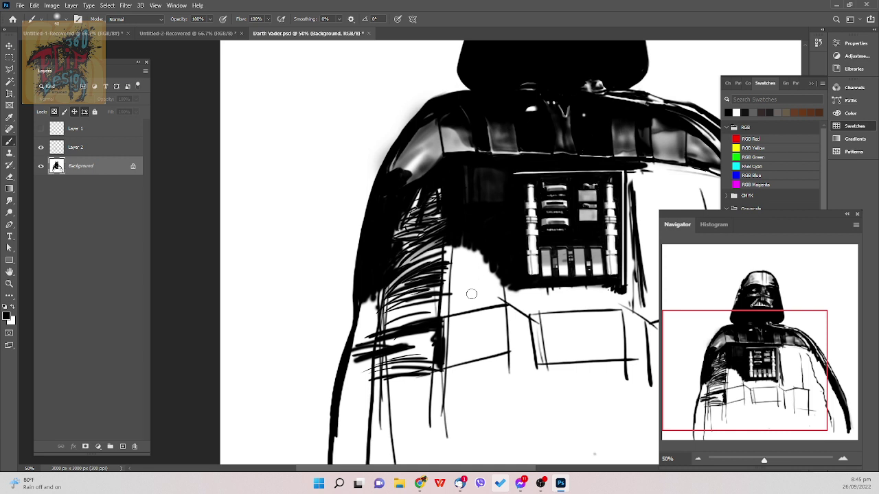
{"action": "mouse_move", "coordinate": [438, 298]}
{"action": "left_mouse_down"}
{"action": "mouse_move", "coordinate": [433, 328]}
{"action": "mouse_move", "coordinate": [421, 331]}
{"action": "mouse_move", "coordinate": [435, 373]}
{"action": "left_mouse_up"}
{"action": "left_click_drag", "start_coordinate": [443, 324], "coordinate": [437, 335]}
{"action": "mouse_move", "coordinate": [437, 295]}
{"action": "left_mouse_down"}
{"action": "mouse_move", "coordinate": [433, 322]}
{"action": "mouse_move", "coordinate": [373, 325]}
{"action": "left_mouse_up"}
{"action": "mouse_move", "coordinate": [430, 309]}
{"action": "left_mouse_down"}
{"action": "mouse_move", "coordinate": [382, 325]}
{"action": "mouse_move", "coordinate": [380, 317]}
{"action": "left_mouse_up"}
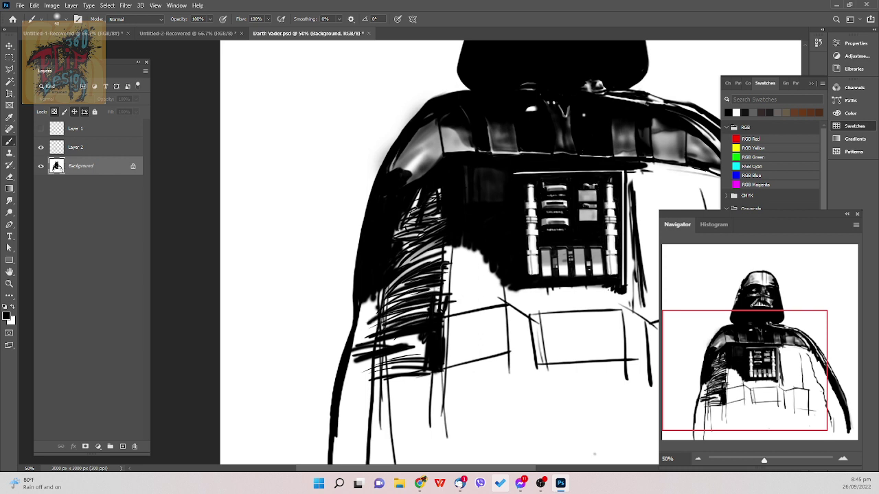
{"action": "left_click_drag", "start_coordinate": [442, 244], "coordinate": [402, 251]}
- Switch to the Soft Round Pressure Opacity brush at 100 px and darken the whole left sleeve with soft black shading
{"action": "right_click", "coordinate": [506, 389]}
{"action": "double_click", "coordinate": [572, 317]}
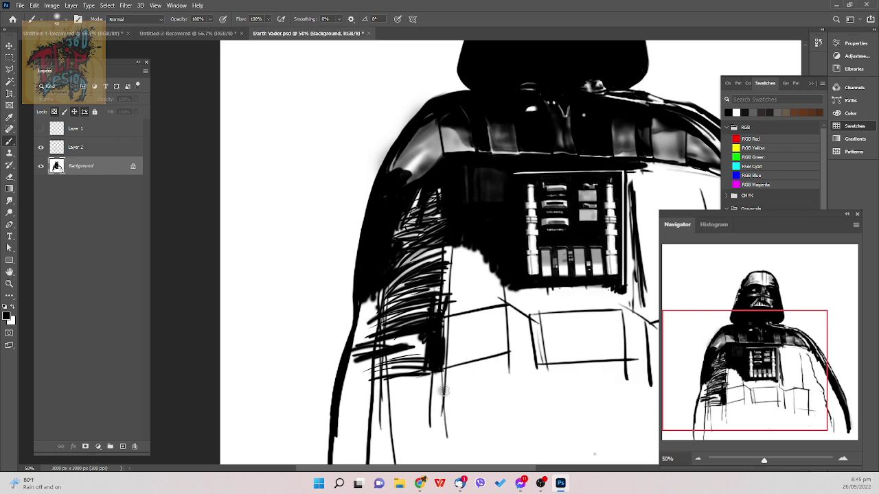
{"action": "key", "text": "bracketright"}
{"action": "key", "text": "bracketright"}
{"action": "mouse_move", "coordinate": [445, 183]}
{"action": "left_mouse_down"}
{"action": "mouse_move", "coordinate": [391, 231]}
{"action": "mouse_move", "coordinate": [393, 254]}
{"action": "mouse_move", "coordinate": [416, 252]}
{"action": "mouse_move", "coordinate": [396, 261]}
{"action": "mouse_move", "coordinate": [429, 249]}
{"action": "mouse_move", "coordinate": [386, 270]}
{"action": "left_mouse_up"}
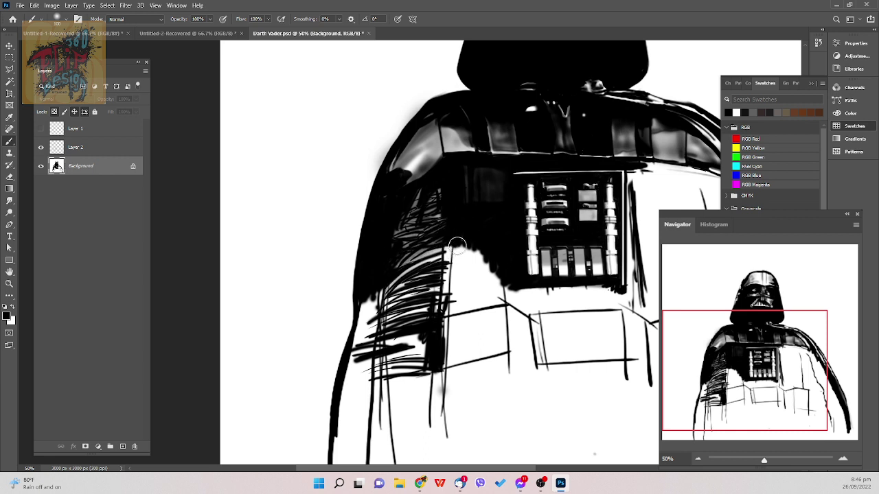
{"action": "mouse_move", "coordinate": [458, 245]}
{"action": "left_mouse_down"}
{"action": "mouse_move", "coordinate": [368, 311]}
{"action": "mouse_move", "coordinate": [436, 274]}
{"action": "mouse_move", "coordinate": [418, 300]}
{"action": "mouse_move", "coordinate": [424, 307]}
{"action": "mouse_move", "coordinate": [370, 321]}
{"action": "mouse_move", "coordinate": [380, 357]}
{"action": "mouse_move", "coordinate": [392, 365]}
{"action": "mouse_move", "coordinate": [363, 376]}
{"action": "mouse_move", "coordinate": [361, 387]}
{"action": "mouse_move", "coordinate": [422, 372]}
{"action": "mouse_move", "coordinate": [389, 338]}
{"action": "mouse_move", "coordinate": [377, 276]}
{"action": "mouse_move", "coordinate": [374, 368]}
{"action": "mouse_move", "coordinate": [370, 272]}
{"action": "mouse_move", "coordinate": [358, 371]}
{"action": "mouse_move", "coordinate": [350, 387]}
{"action": "mouse_move", "coordinate": [346, 379]}
{"action": "mouse_move", "coordinate": [362, 318]}
{"action": "mouse_move", "coordinate": [350, 403]}
{"action": "mouse_move", "coordinate": [365, 376]}
{"action": "left_mouse_up"}
- Reduce the brush to 70 px and shade the left sleeve's inner edge down along the chest
{"action": "key", "text": "bracketleft"}
{"action": "key", "text": "bracketleft"}
{"action": "key", "text": "bracketleft"}
{"action": "key", "text": "bracketleft"}
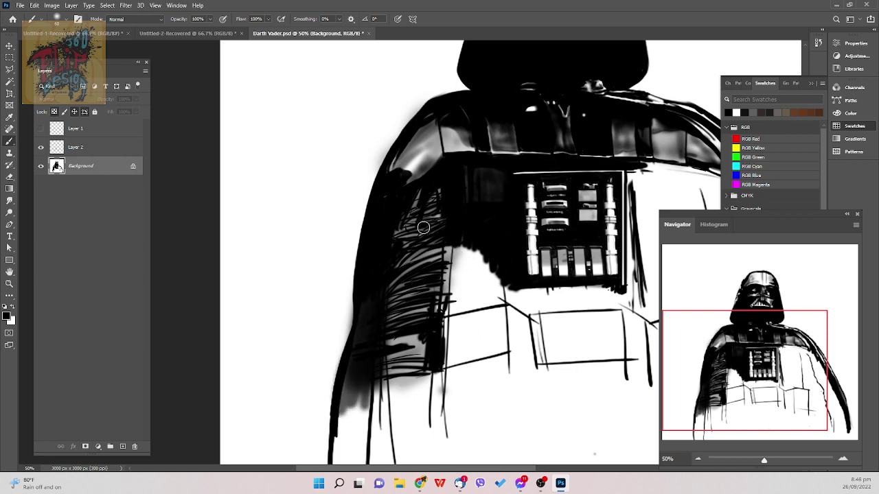
{"action": "key", "text": "bracketright"}
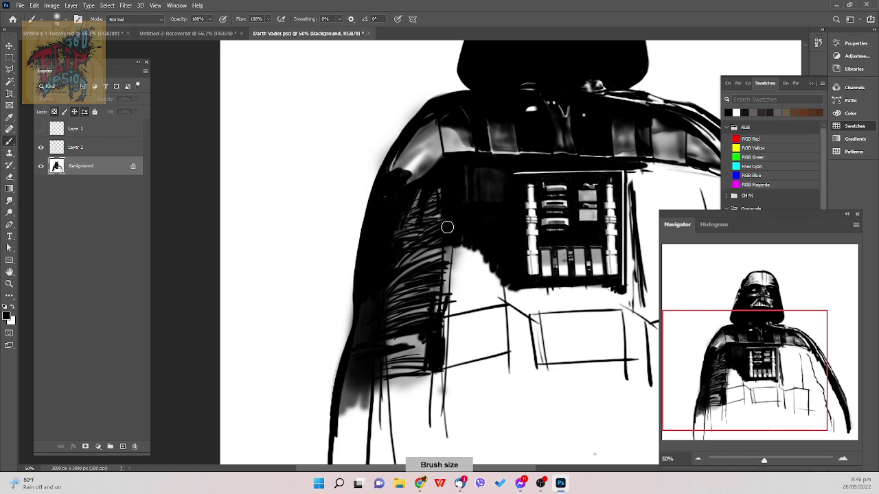
{"action": "mouse_move", "coordinate": [447, 237]}
{"action": "left_mouse_down"}
{"action": "mouse_move", "coordinate": [446, 263]}
{"action": "mouse_move", "coordinate": [445, 245]}
{"action": "mouse_move", "coordinate": [449, 254]}
{"action": "mouse_move", "coordinate": [455, 238]}
{"action": "mouse_move", "coordinate": [446, 294]}
{"action": "mouse_move", "coordinate": [459, 232]}
{"action": "mouse_move", "coordinate": [453, 301]}
{"action": "mouse_move", "coordinate": [446, 312]}
{"action": "mouse_move", "coordinate": [433, 297]}
{"action": "mouse_move", "coordinate": [432, 305]}
{"action": "mouse_move", "coordinate": [436, 273]}
{"action": "mouse_move", "coordinate": [428, 362]}
{"action": "mouse_move", "coordinate": [443, 286]}
{"action": "mouse_move", "coordinate": [420, 353]}
{"action": "mouse_move", "coordinate": [386, 367]}
{"action": "mouse_move", "coordinate": [405, 345]}
{"action": "mouse_move", "coordinate": [385, 347]}
{"action": "mouse_move", "coordinate": [409, 341]}
{"action": "mouse_move", "coordinate": [376, 374]}
{"action": "mouse_move", "coordinate": [425, 375]}
{"action": "left_mouse_up"}
- Reduce the brush to about 40 px and darken the light patches between the creases of the lower left sleeve
{"action": "key", "text": "bracketright"}
{"action": "key", "text": "bracketright"}
{"action": "key", "text": "["}
{"action": "key", "text": "["}
{"action": "key", "text": "["}
{"action": "key", "text": "["}
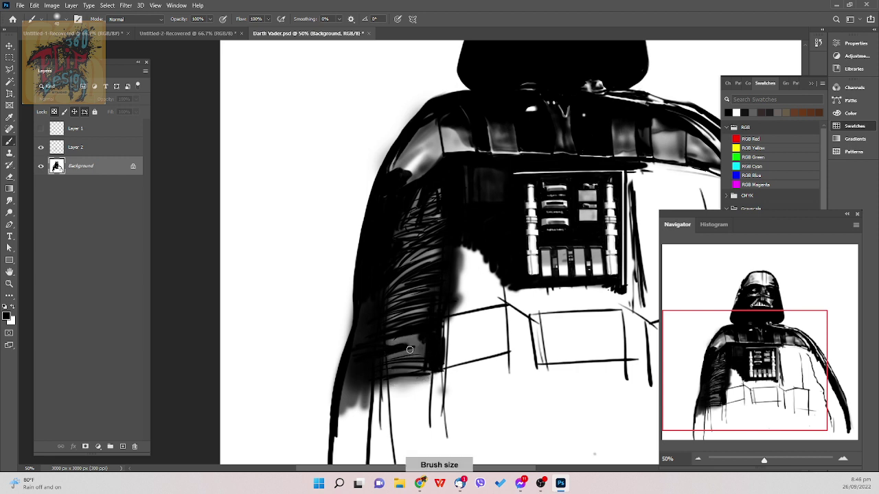
{"action": "key", "text": "bracketleft"}
{"action": "key", "text": "bracketleft"}
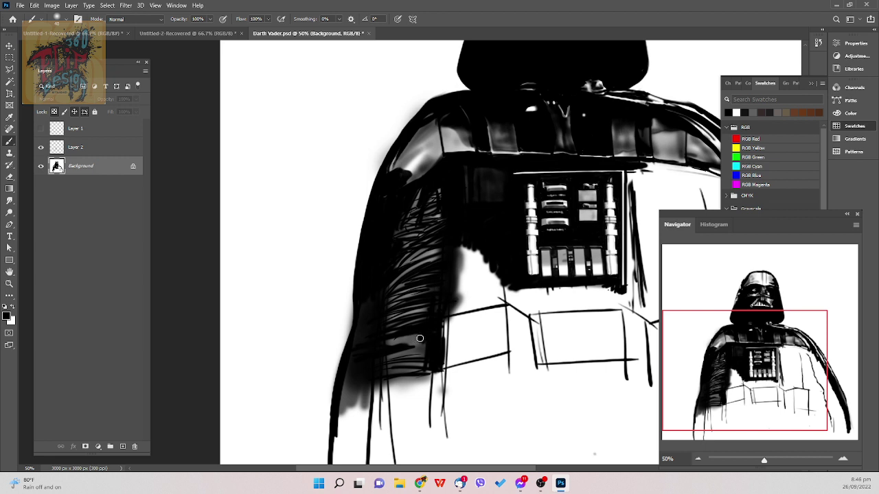
{"action": "mouse_move", "coordinate": [392, 343]}
{"action": "left_mouse_down"}
{"action": "mouse_move", "coordinate": [408, 338]}
{"action": "mouse_move", "coordinate": [431, 353]}
{"action": "left_mouse_up"}
- Darken the upper left sleeve with a larger soft brush and its lower outer edge with a smaller one
{"action": "key", "text": "bracketright"}
{"action": "key", "text": "bracketright"}
{"action": "key", "text": "bracketright"}
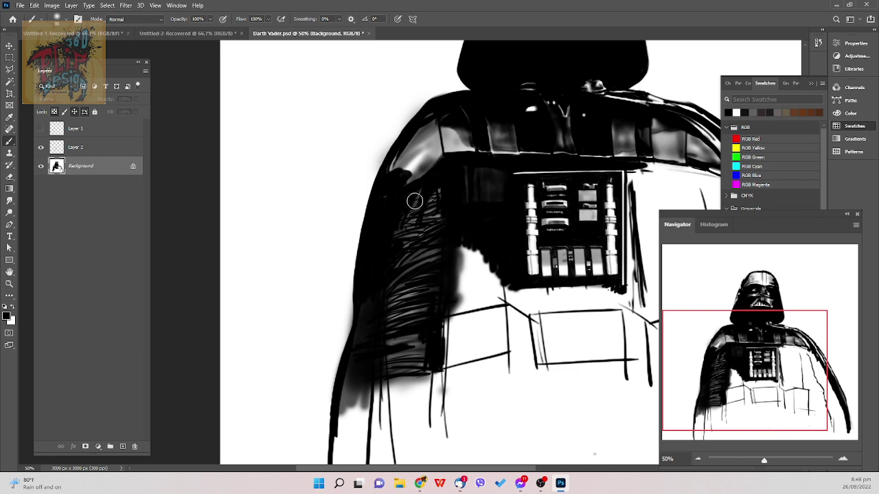
{"action": "mouse_move", "coordinate": [414, 200]}
{"action": "left_mouse_down"}
{"action": "mouse_move", "coordinate": [432, 189]}
{"action": "mouse_move", "coordinate": [446, 202]}
{"action": "mouse_move", "coordinate": [436, 206]}
{"action": "left_mouse_up"}
{"action": "key", "text": "bracketleft"}
{"action": "key", "text": "bracketleft"}
{"action": "key", "text": "bracketleft"}
{"action": "left_click_drag", "start_coordinate": [345, 381], "coordinate": [357, 372]}
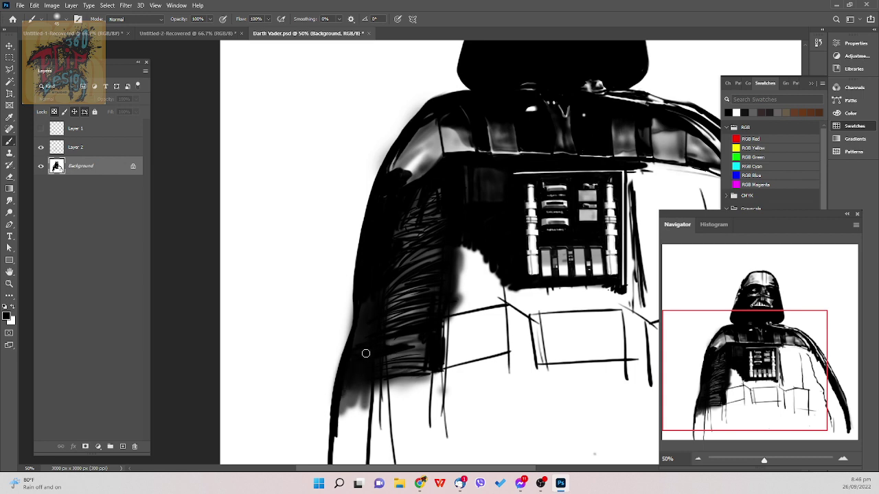
- Review the whole figure at reduced zoom and save the painting
{"action": "left_click_drag", "start_coordinate": [616, 344], "coordinate": [446, 462]}
{"action": "key", "text": "ctrl+minus"}
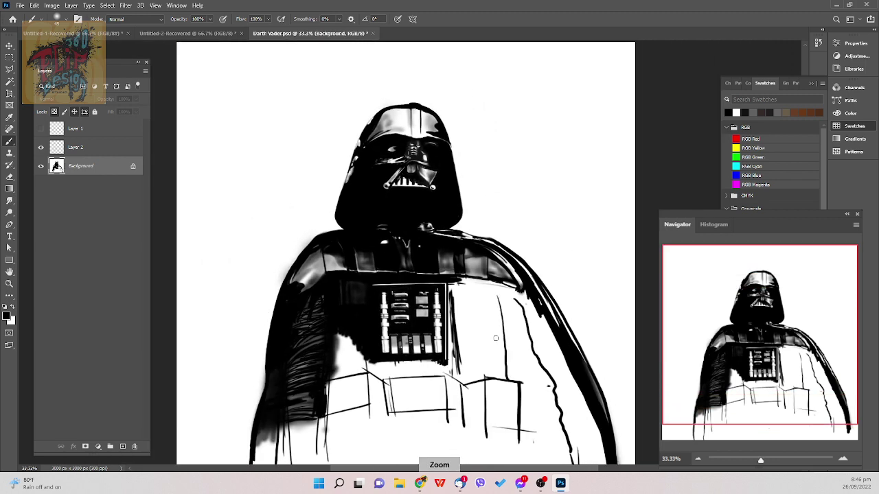
{"action": "key", "text": "ctrl+minus"}
{"action": "key", "text": "ctrl+s"}
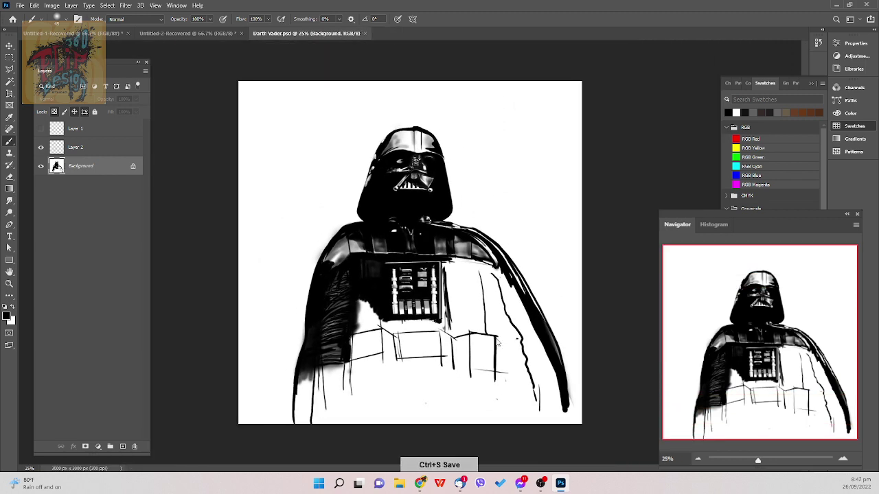
- Replace the Color Replacement tool with the regular Brush Tool for painting the belt area
{"action": "key", "text": "ctrl+plus"}
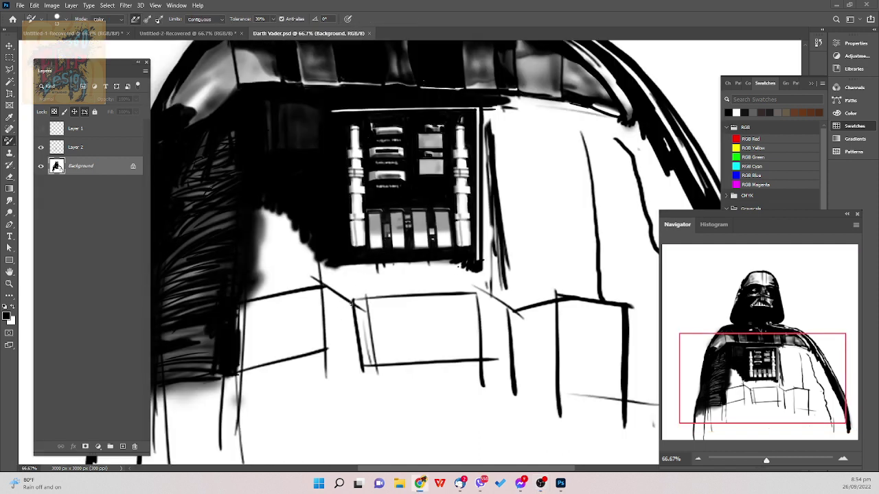
{"action": "right_click", "coordinate": [368, 287]}
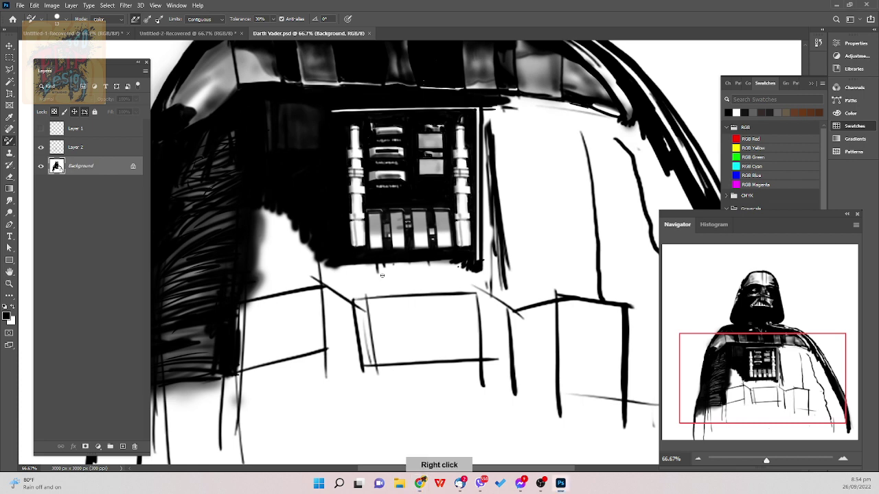
{"action": "right_click", "coordinate": [484, 279]}
{"action": "left_click", "coordinate": [568, 257]}
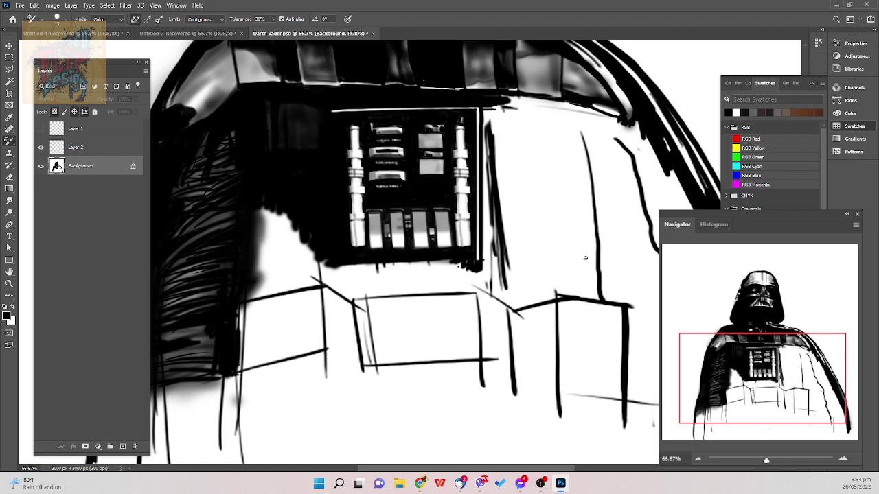
{"action": "key", "text": "shift+b"}
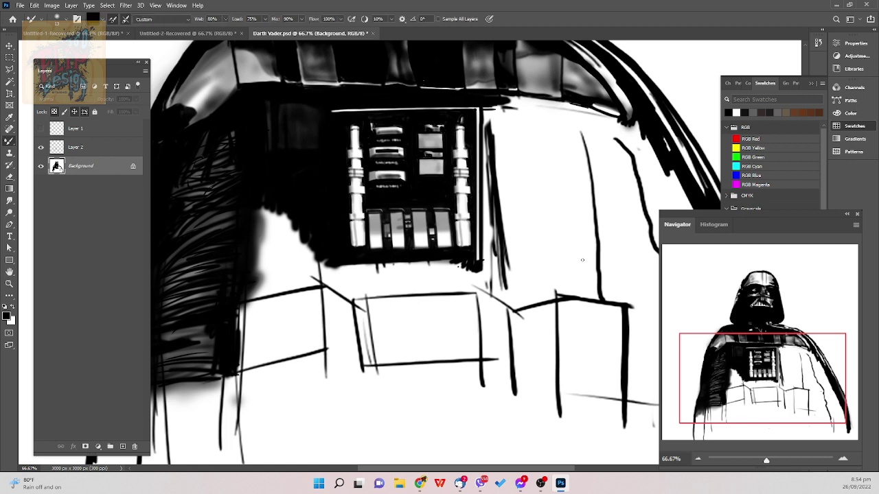
{"action": "key", "text": "shift+b"}
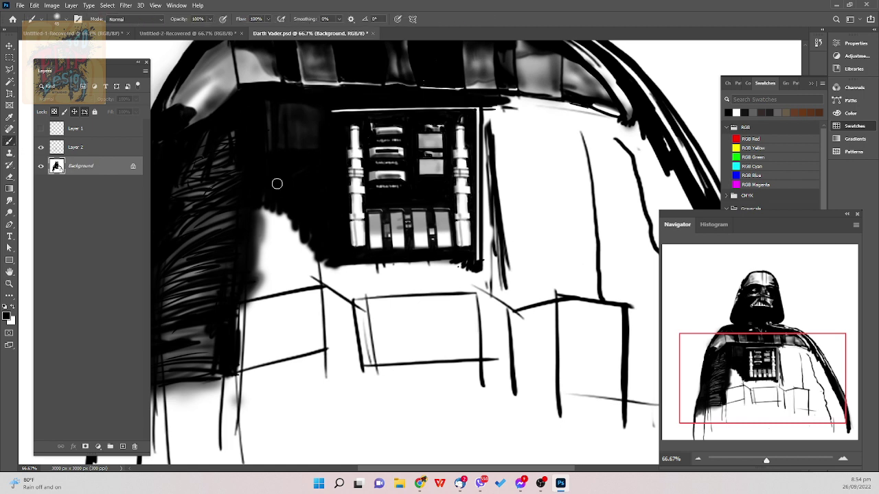
{"action": "right_click", "coordinate": [13, 147]}
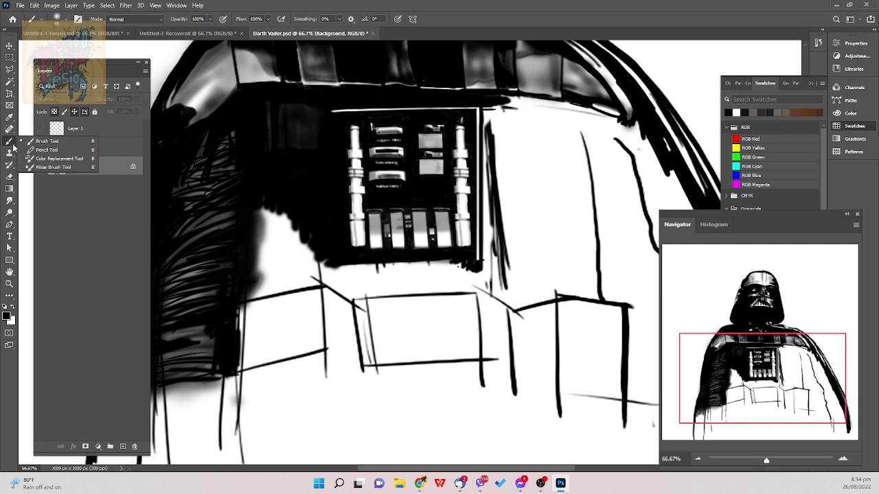
{"action": "left_click", "coordinate": [48, 140]}
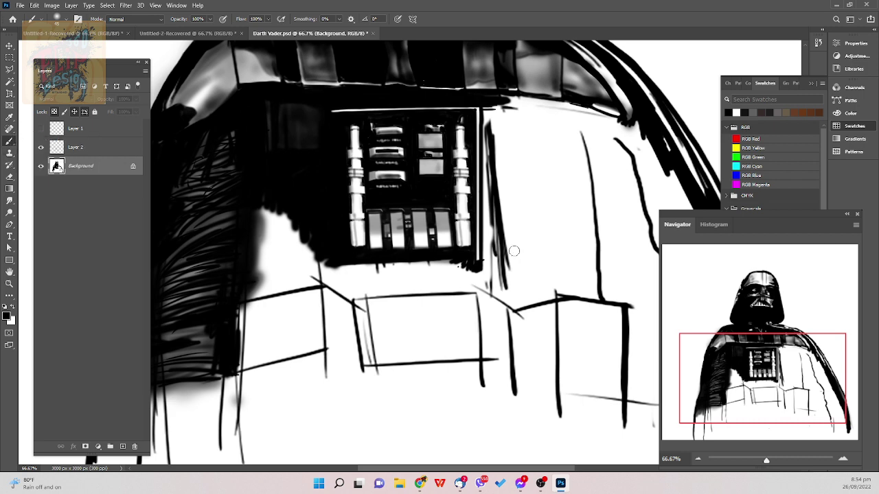
- Choose the Soft Round Pressure Size brush and undo the test marks on the chest and below the belt
{"action": "left_click_drag", "start_coordinate": [557, 221], "coordinate": [539, 272]}
{"action": "key", "text": "ctrl+z"}
{"action": "right_click", "coordinate": [569, 255]}
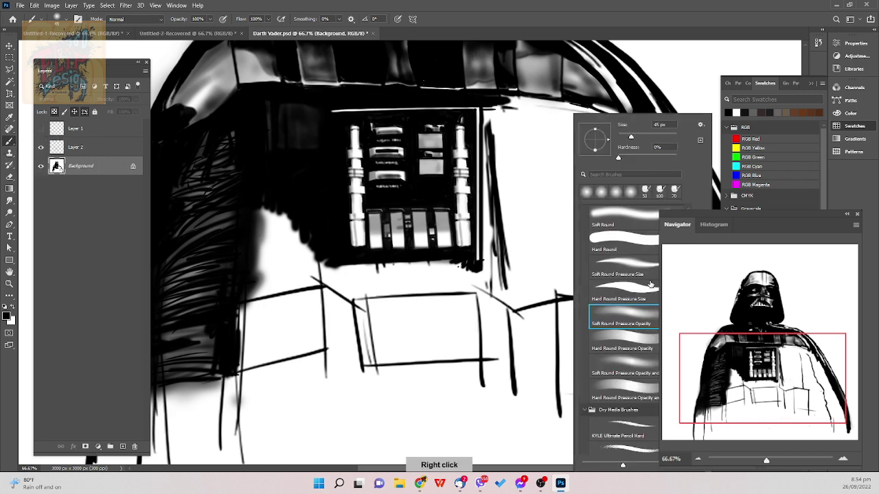
{"action": "left_click", "coordinate": [651, 272]}
{"action": "left_click", "coordinate": [351, 387]}
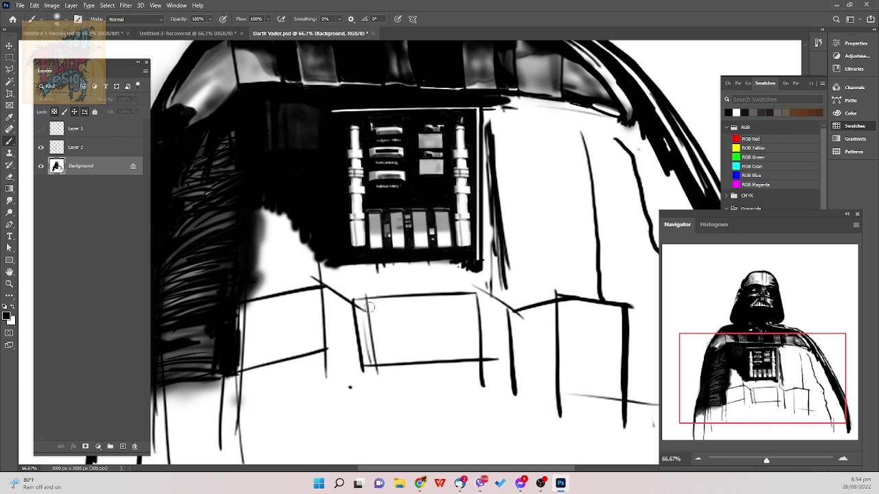
{"action": "key", "text": "ctrl+z"}
- Draw a straighter vertical line along the buckle's left edge and erase most of the vertical line ending the left belt section
{"action": "left_click_drag", "start_coordinate": [355, 301], "coordinate": [356, 377]}
{"action": "key", "text": "ctrl+z"}
{"action": "key", "text": "e"}
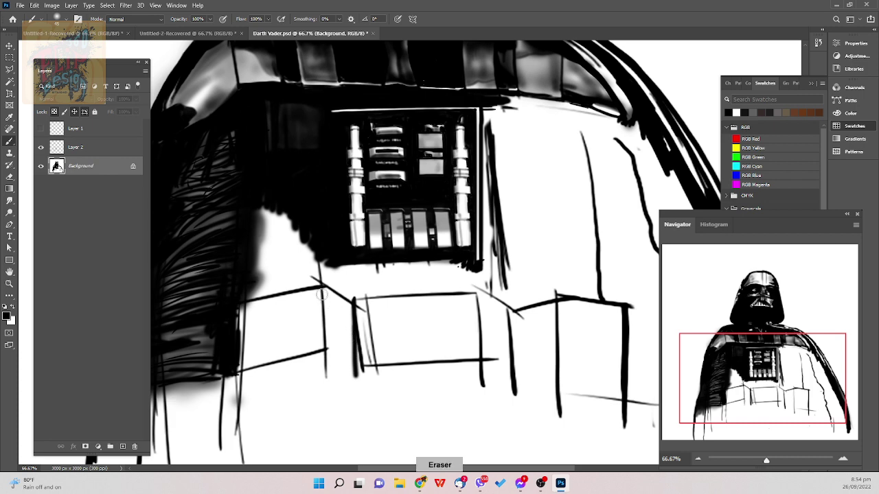
{"action": "mouse_move", "coordinate": [322, 294]}
{"action": "left_mouse_down"}
{"action": "mouse_move", "coordinate": [322, 341]}
{"action": "mouse_move", "coordinate": [326, 315]}
{"action": "left_mouse_up"}
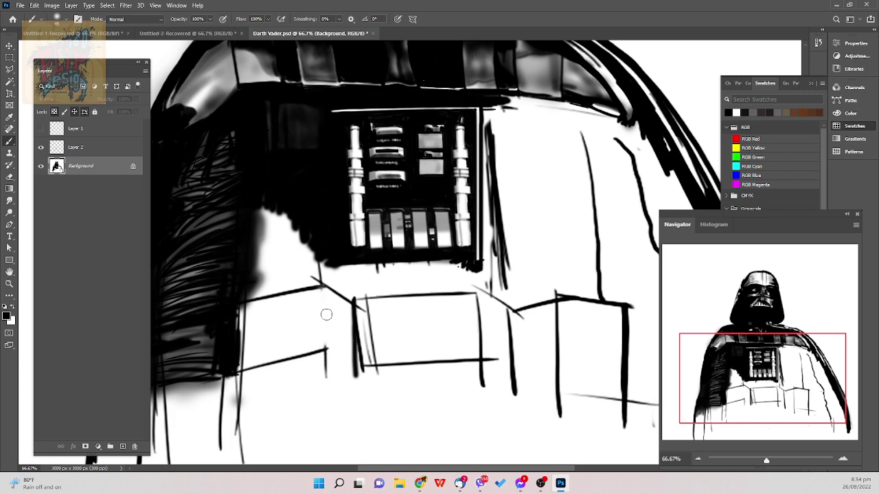
{"action": "key", "text": "b"}
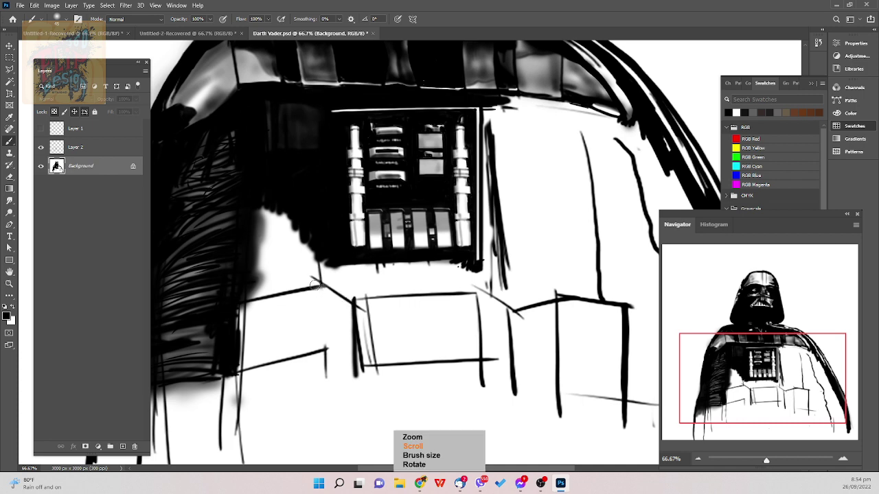
- Reduce the brush size and thicken the black outlines along the side and lower edges of the left belt box
{"action": "key", "text": "["}
{"action": "key", "text": "["}
{"action": "key", "text": "["}
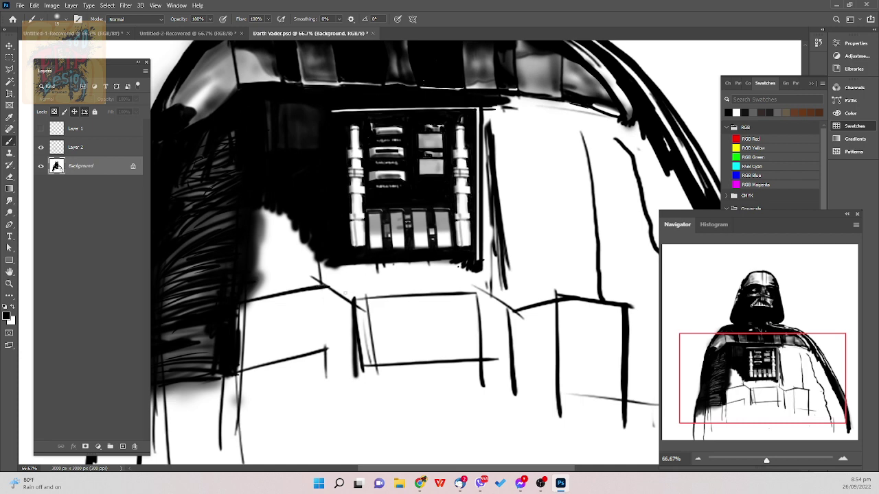
{"action": "left_click_drag", "start_coordinate": [329, 289], "coordinate": [352, 305]}
{"action": "key", "text": "ctrl+z"}
{"action": "left_click_drag", "start_coordinate": [356, 334], "coordinate": [359, 376]}
{"action": "mouse_move", "coordinate": [243, 365]}
{"action": "left_mouse_down"}
{"action": "mouse_move", "coordinate": [326, 348]}
{"action": "mouse_move", "coordinate": [233, 363]}
{"action": "mouse_move", "coordinate": [325, 348]}
{"action": "mouse_move", "coordinate": [241, 361]}
{"action": "left_mouse_up"}
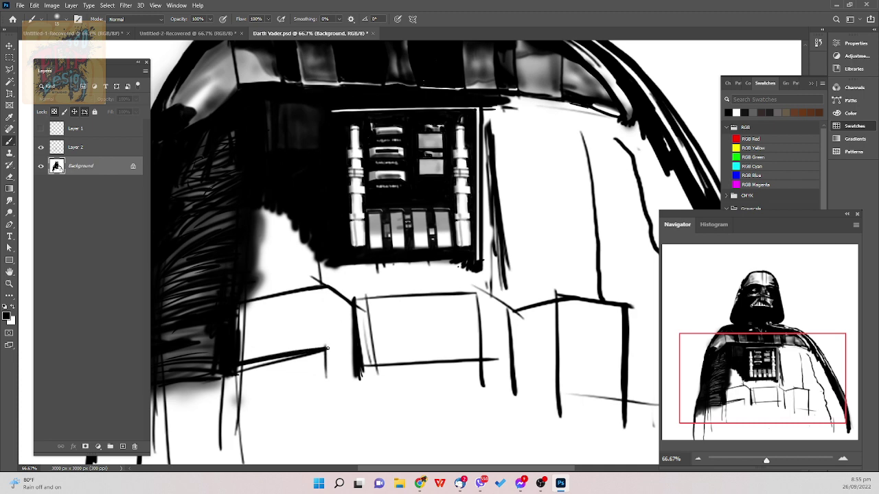
- Paint the underside of the left belt box solid black with a larger brush
{"action": "left_click_drag", "start_coordinate": [326, 348], "coordinate": [360, 365]}
{"action": "key", "text": "ctrl+z"}
{"action": "key", "text": "bracketright"}
{"action": "left_click_drag", "start_coordinate": [239, 368], "coordinate": [281, 359]}
{"action": "mouse_move", "coordinate": [237, 368]}
{"action": "left_mouse_down"}
{"action": "mouse_move", "coordinate": [330, 352]}
{"action": "mouse_move", "coordinate": [357, 372]}
{"action": "mouse_move", "coordinate": [328, 357]}
{"action": "mouse_move", "coordinate": [287, 358]}
{"action": "mouse_move", "coordinate": [341, 360]}
{"action": "mouse_move", "coordinate": [287, 362]}
{"action": "mouse_move", "coordinate": [341, 363]}
{"action": "mouse_move", "coordinate": [326, 366]}
{"action": "mouse_move", "coordinate": [348, 368]}
{"action": "mouse_move", "coordinate": [328, 377]}
{"action": "mouse_move", "coordinate": [355, 378]}
{"action": "mouse_move", "coordinate": [319, 359]}
{"action": "mouse_move", "coordinate": [248, 374]}
{"action": "mouse_move", "coordinate": [323, 366]}
{"action": "mouse_move", "coordinate": [302, 379]}
{"action": "mouse_move", "coordinate": [357, 374]}
{"action": "mouse_move", "coordinate": [235, 376]}
{"action": "mouse_move", "coordinate": [274, 375]}
{"action": "mouse_move", "coordinate": [249, 390]}
{"action": "mouse_move", "coordinate": [332, 384]}
{"action": "mouse_move", "coordinate": [262, 398]}
{"action": "mouse_move", "coordinate": [335, 360]}
{"action": "left_mouse_up"}
- Reduce the brush to 10 px and switch to the Soft Round Pressure Opacity preset
{"action": "key", "text": "bracketleft"}
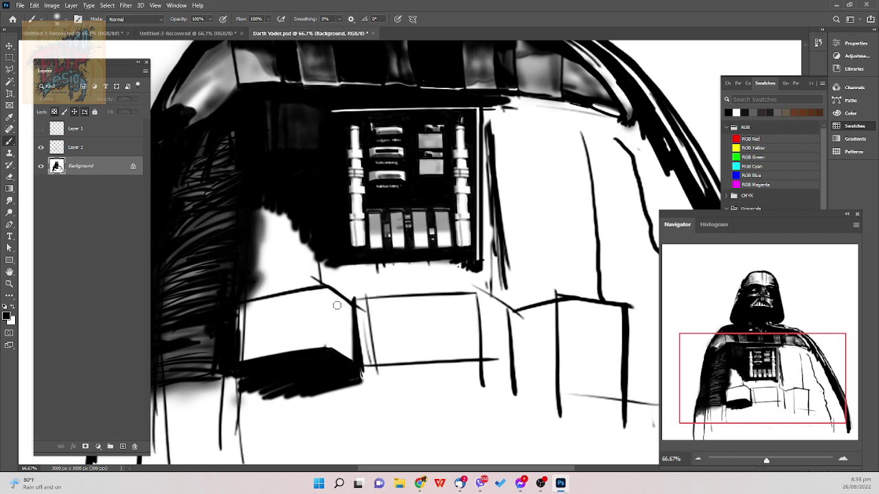
{"action": "key", "text": "bracketleft"}
{"action": "key", "text": "bracketleft"}
{"action": "key", "text": "bracketleft"}
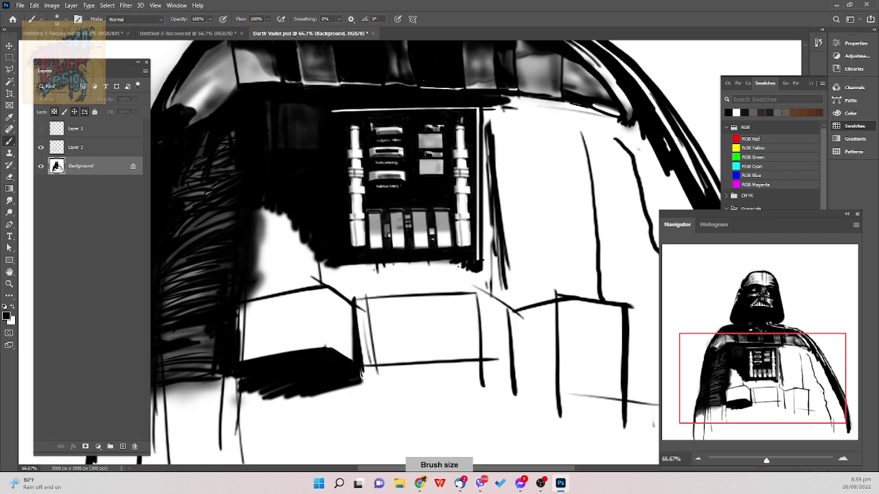
{"action": "right_click", "coordinate": [374, 269]}
{"action": "left_click", "coordinate": [447, 316]}
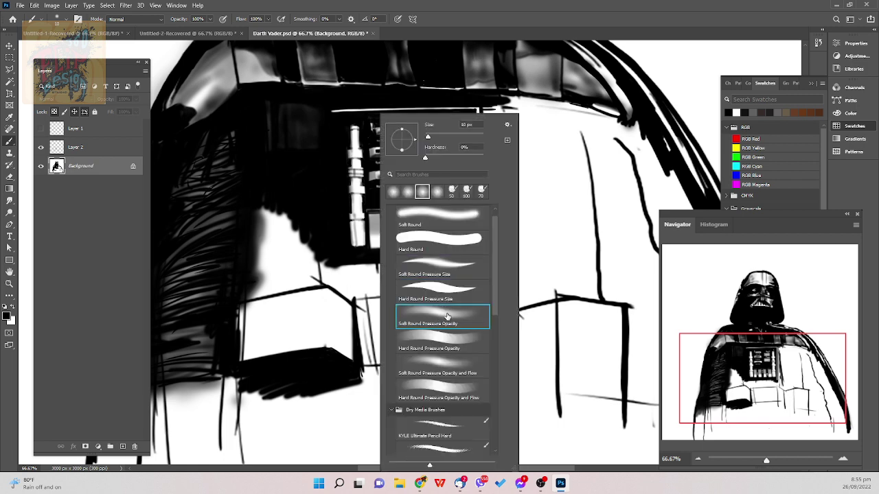
{"action": "left_click", "coordinate": [448, 316]}
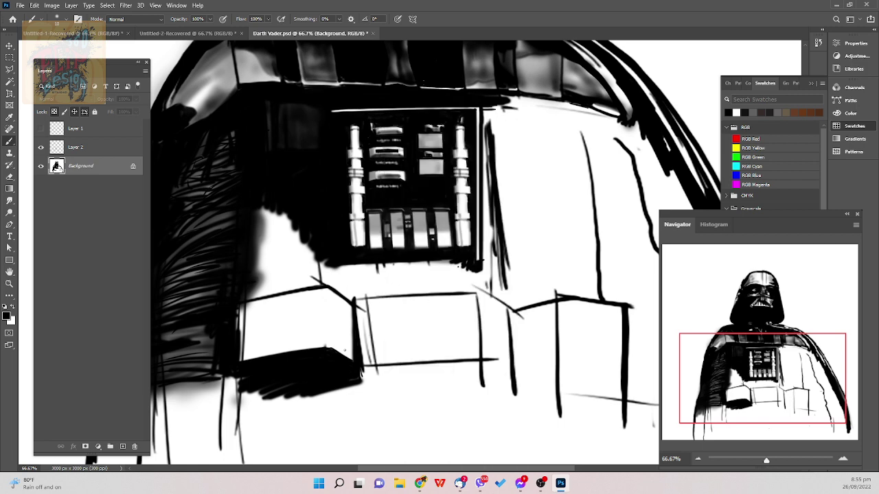
- Try shading the side face of the left belt box with soft black strokes, then undo them
{"action": "key", "text": "bracketleft"}
{"action": "mouse_move", "coordinate": [349, 303]}
{"action": "left_mouse_down"}
{"action": "mouse_move", "coordinate": [351, 333]}
{"action": "mouse_move", "coordinate": [352, 314]}
{"action": "mouse_move", "coordinate": [335, 341]}
{"action": "left_mouse_up"}
{"action": "key", "text": "bracketright"}
{"action": "key", "text": "bracketright"}
{"action": "key", "text": "bracketright"}
{"action": "key", "text": "bracketright"}
{"action": "key", "text": "ctrl+z"}
{"action": "key", "text": "ctrl+z"}
- Try the KYLE Ultimate Pencil Hard brush, enlarged to 50 px, with test marks below the belt boxes and undo them
{"action": "right_click", "coordinate": [461, 357]}
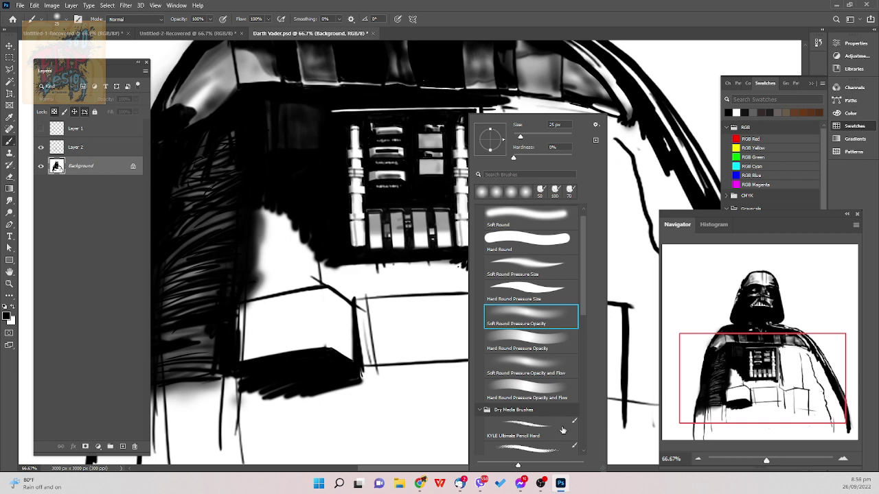
{"action": "left_click", "coordinate": [543, 433]}
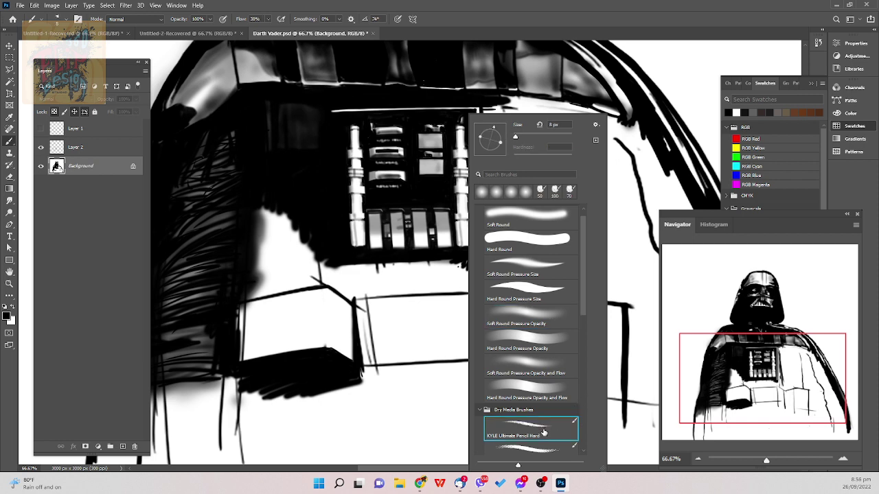
{"action": "left_click", "coordinate": [391, 408]}
{"action": "key", "text": "ctrl+z"}
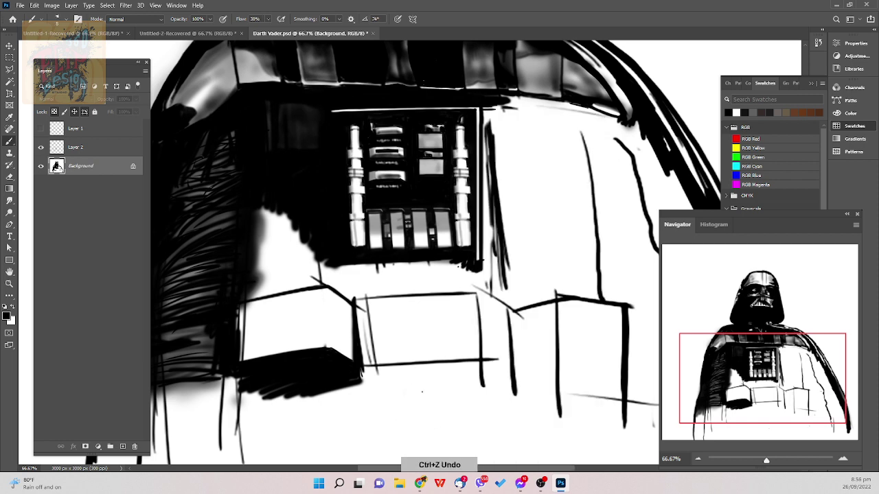
{"action": "key", "text": "bracketright"}
{"action": "key", "text": "bracketright"}
{"action": "key", "text": "bracketright"}
{"action": "mouse_move", "coordinate": [406, 412]}
{"action": "left_mouse_down"}
{"action": "mouse_move", "coordinate": [417, 378]}
{"action": "mouse_move", "coordinate": [420, 420]}
{"action": "left_mouse_up"}
{"action": "key", "text": "ctrl+z"}
- Switch to the Hard Round brush preset at 50 px and undo the test dab on the left belt box
{"action": "right_click", "coordinate": [435, 396]}
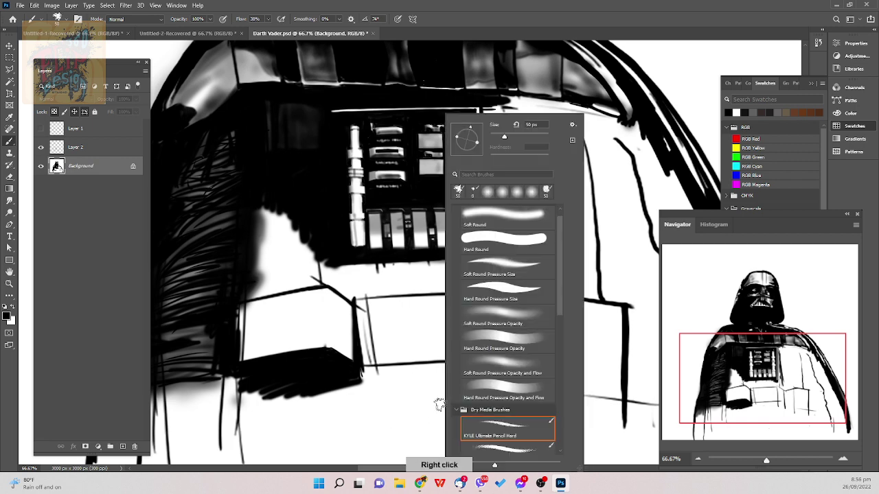
{"action": "scroll", "coordinate": [562, 328], "scroll_direction": "down", "scroll_amount": 4}
{"action": "scroll", "coordinate": [565, 354], "scroll_direction": "down", "scroll_amount": 1}
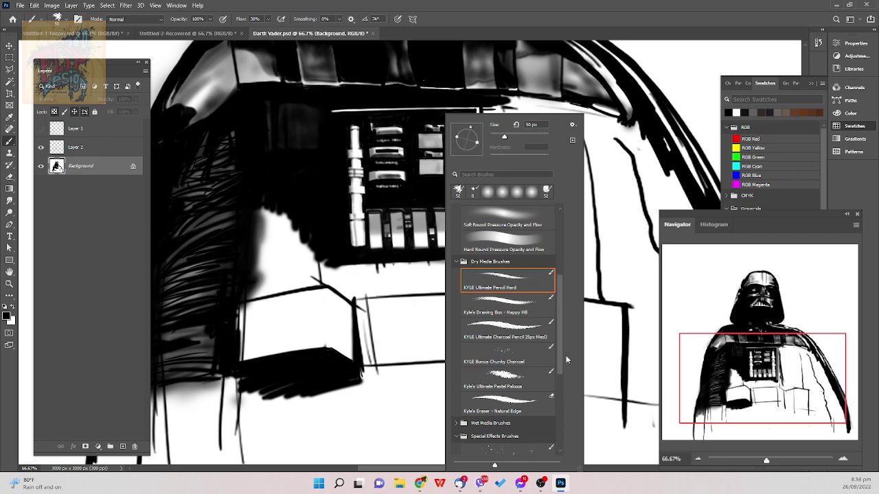
{"action": "scroll", "coordinate": [565, 358], "scroll_direction": "down", "scroll_amount": 1}
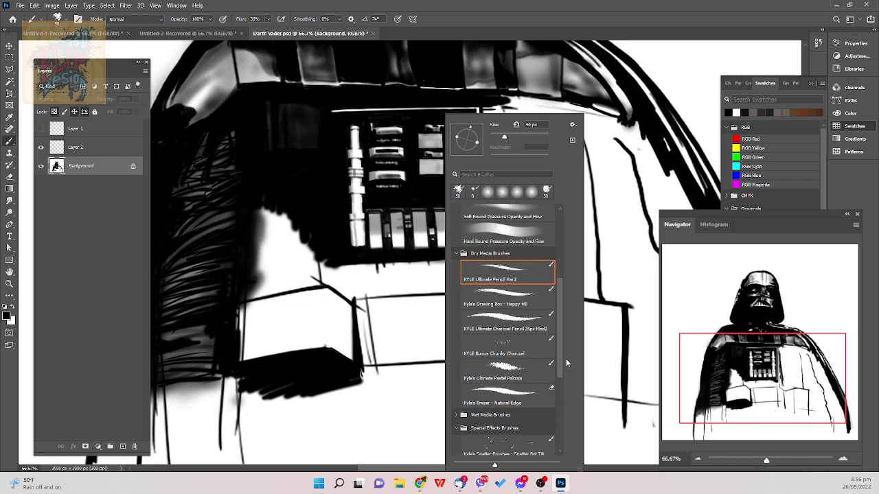
{"action": "left_click_drag", "start_coordinate": [565, 360], "coordinate": [563, 282]}
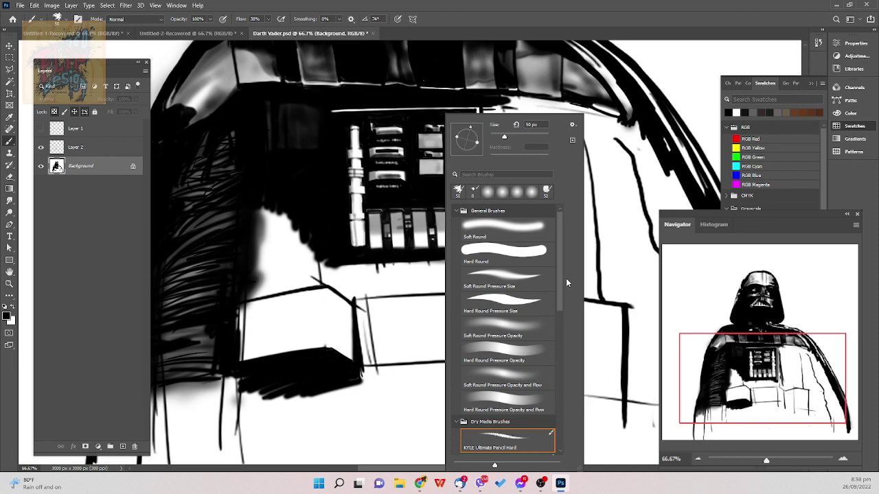
{"action": "left_click", "coordinate": [538, 259]}
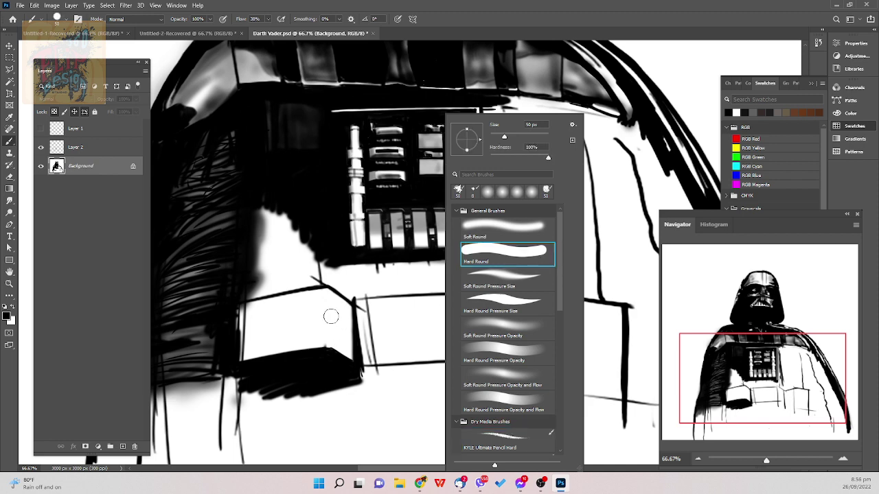
{"action": "left_click", "coordinate": [331, 316]}
{"action": "key", "text": "ctrl+z"}
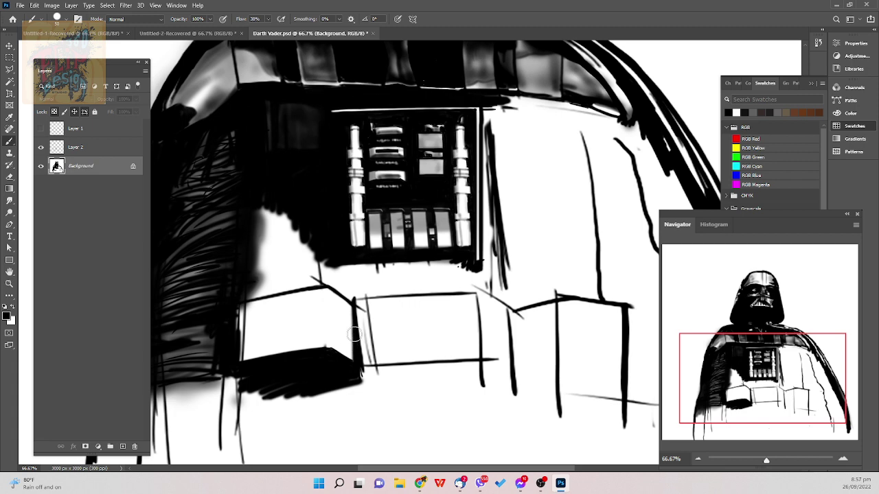
- Select the left belt box's white area with the Magic Wand and subtract its front face with the Lasso, keeping the side face
{"action": "key", "text": "w"}
{"action": "left_click", "coordinate": [348, 328]}
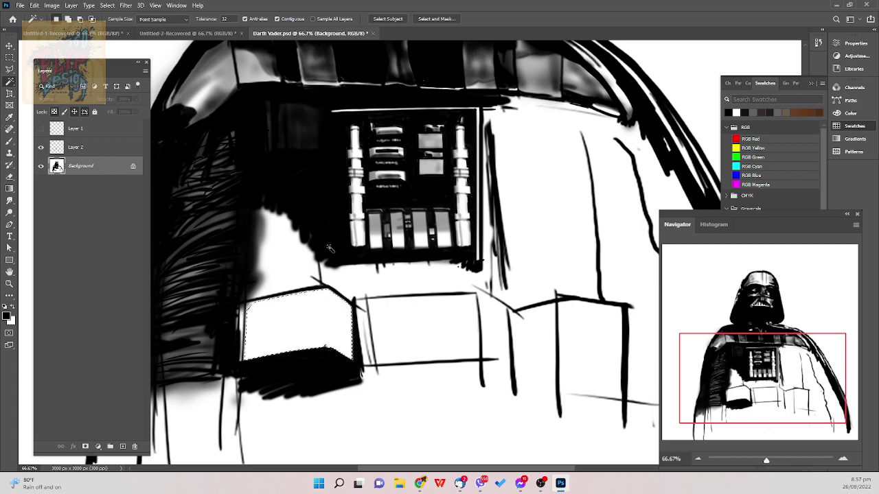
{"action": "key", "text": "l"}
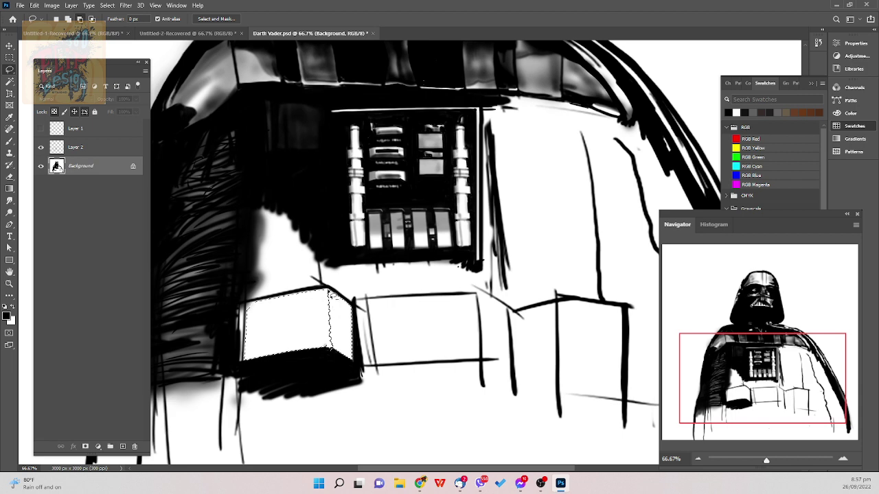
{"action": "mouse_move", "coordinate": [326, 286]}
{"action": "left_mouse_down"}
{"action": "mouse_move", "coordinate": [273, 285]}
{"action": "mouse_move", "coordinate": [240, 369]}
{"action": "mouse_move", "coordinate": [315, 366]}
{"action": "mouse_move", "coordinate": [332, 349]}
{"action": "left_mouse_up"}
- Undo the black paint in the selected side face and repaint it light gray sampled from the chest panel
{"action": "key", "text": "b"}
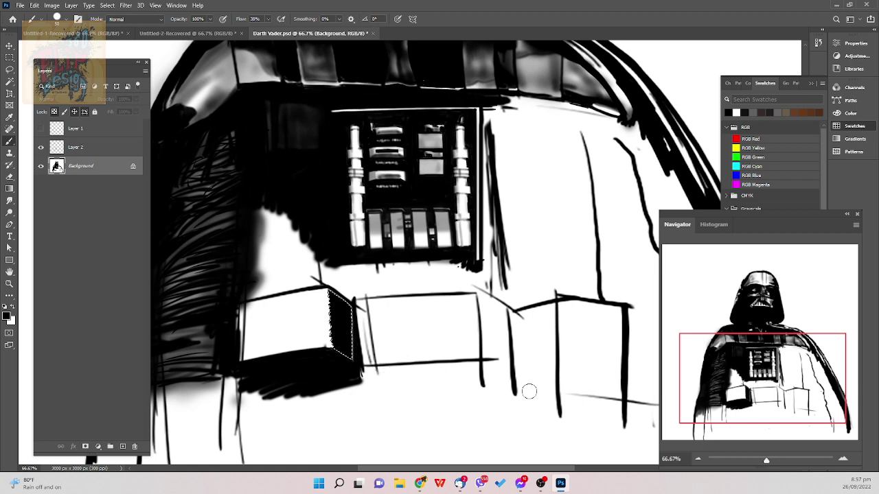
{"action": "key", "text": "ctrl+z"}
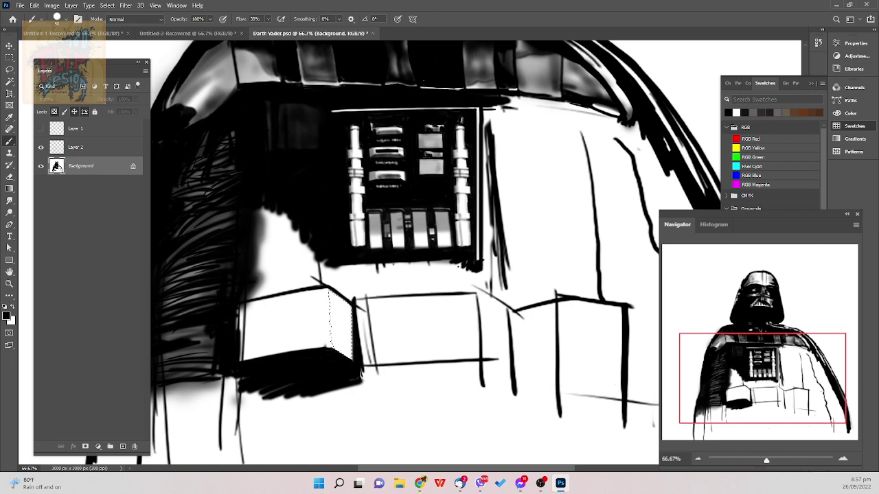
{"action": "left_click", "coordinate": [431, 167], "text": "alt"}
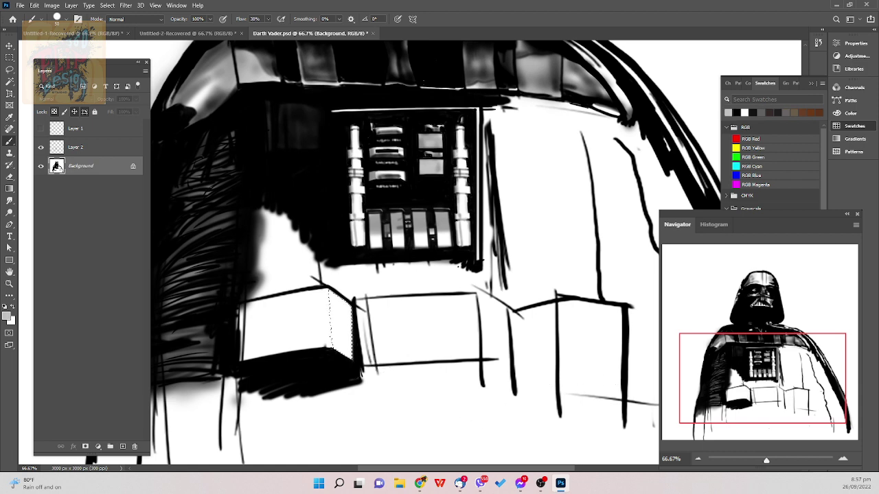
{"action": "left_click_drag", "start_coordinate": [331, 293], "coordinate": [333, 313]}
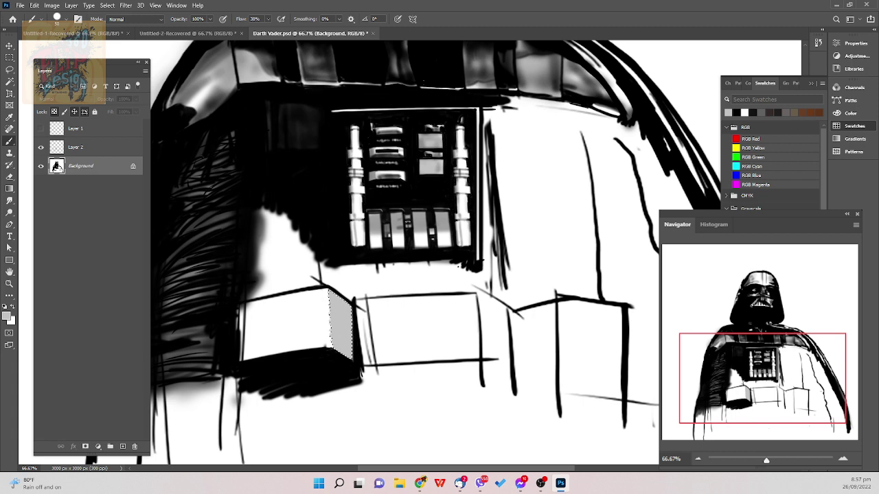
- Sample black from the belt outline and switch to the Soft Round Pressure Opacity brush preset
{"action": "left_click", "coordinate": [625, 347], "text": "alt"}
{"action": "right_click", "coordinate": [445, 292]}
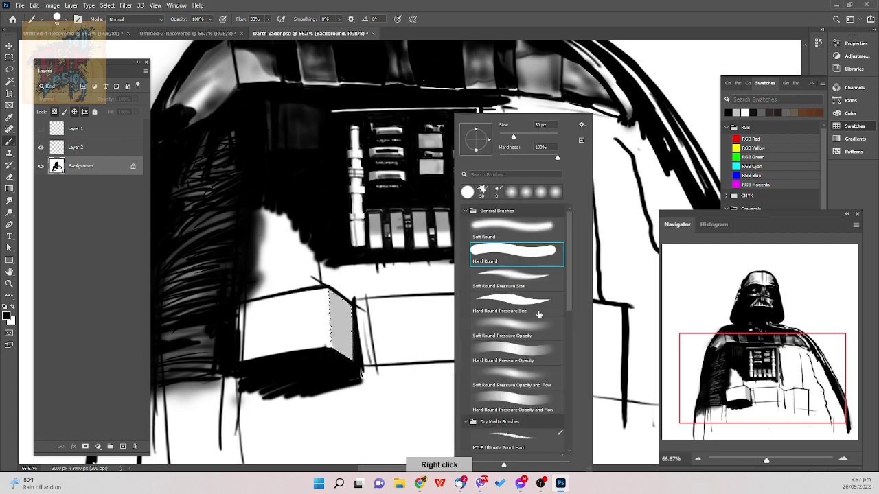
{"action": "left_click", "coordinate": [520, 321]}
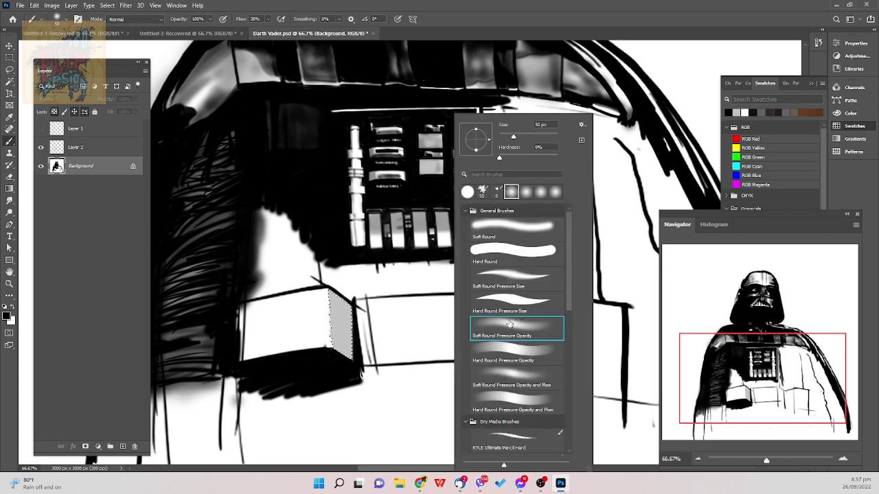
{"action": "left_click", "coordinate": [433, 339]}
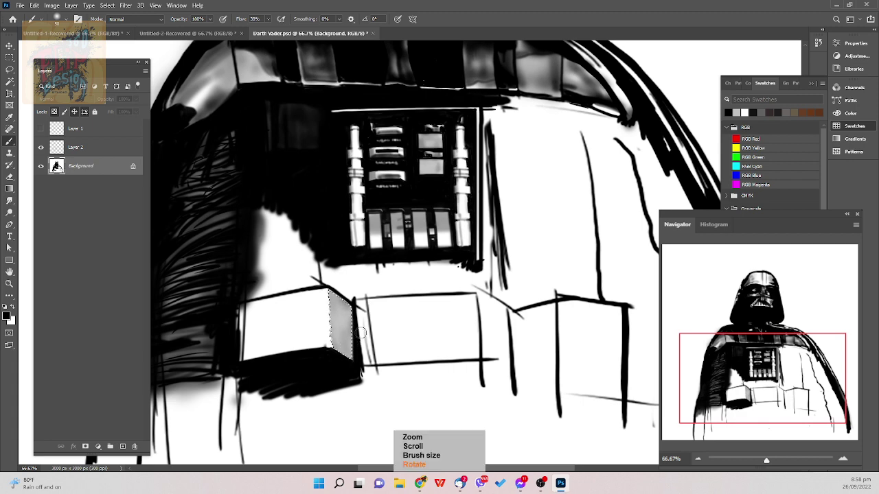
- Shade the gray side face of the left belt box with soft black strokes, varying the brush size
{"action": "key", "text": "bracketleft"}
{"action": "key", "text": "bracketleft"}
{"action": "key", "text": "bracketleft"}
{"action": "key", "text": "bracketleft"}
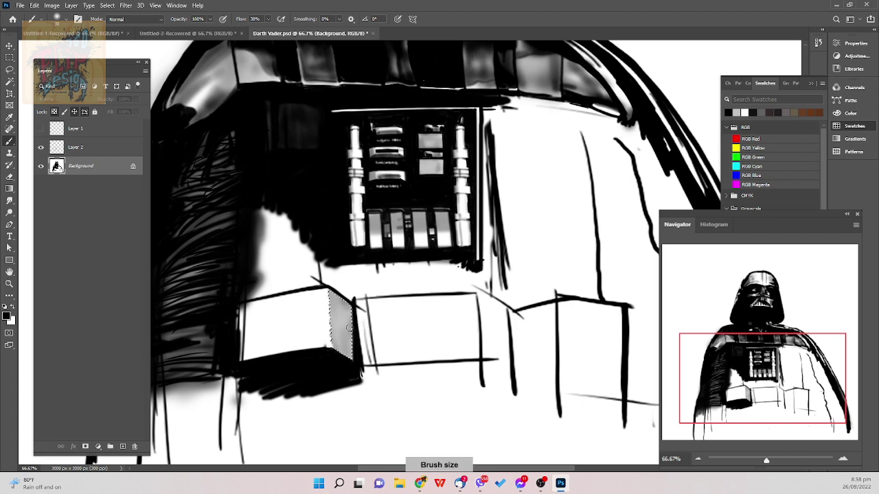
{"action": "key", "text": "bracketright"}
{"action": "key", "text": "bracketright"}
{"action": "key", "text": "bracketleft"}
{"action": "key", "text": "bracketright"}
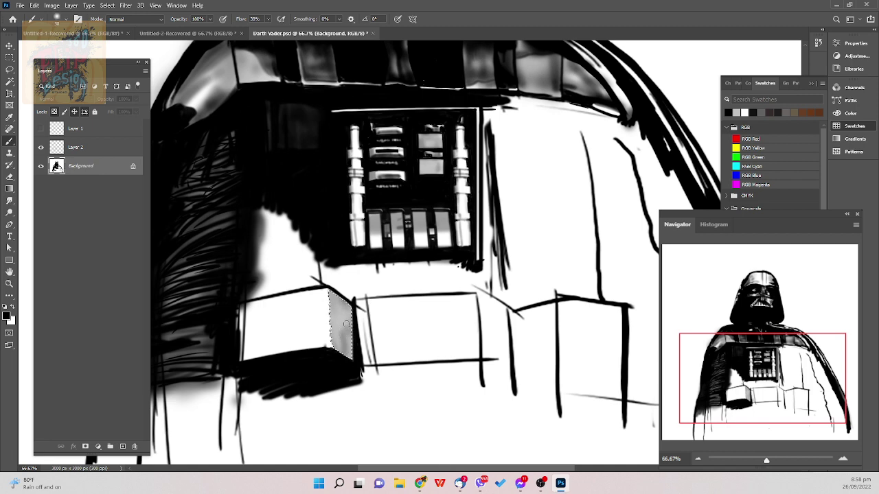
{"action": "key", "text": "bracketleft"}
{"action": "key", "text": "bracketleft"}
{"action": "key", "text": "bracketleft"}
{"action": "key", "text": "bracketleft"}
{"action": "key", "text": "bracketleft"}
{"action": "key", "text": "bracketleft"}
{"action": "key", "text": "bracketleft"}
{"action": "key", "text": "bracketright"}
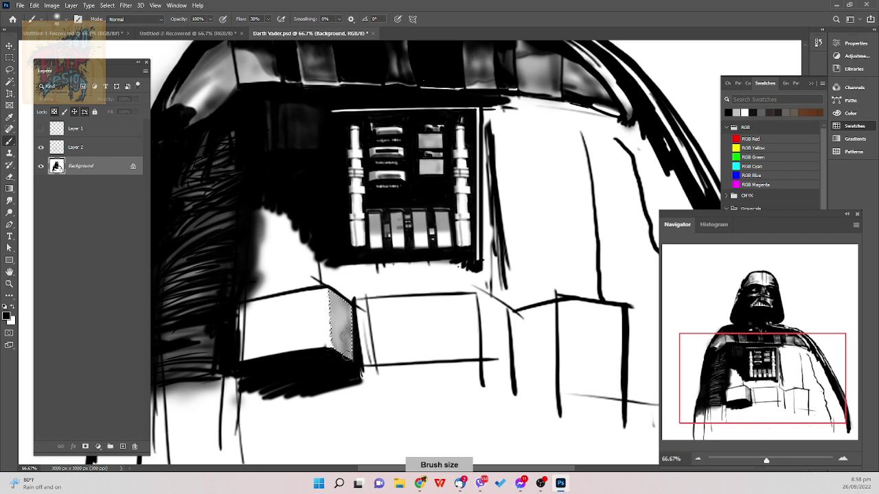
{"action": "key", "text": "bracketleft"}
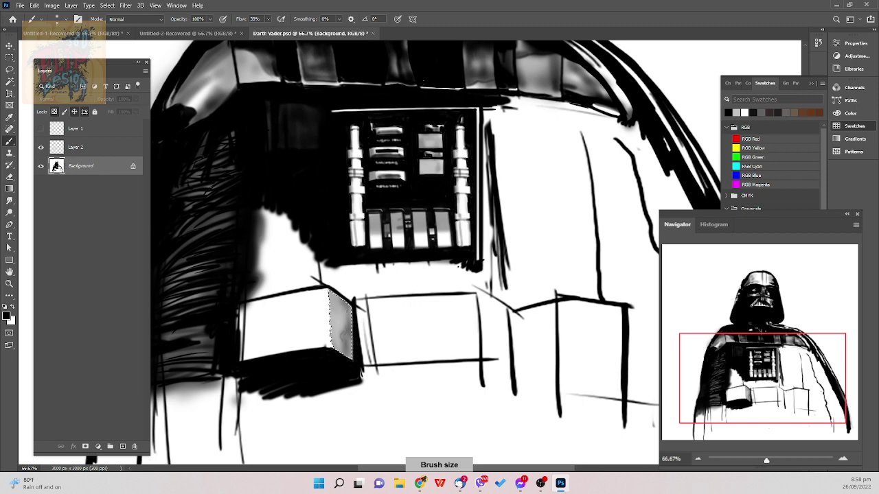
{"action": "key", "text": "bracketright"}
{"action": "key", "text": "bracketright"}
{"action": "key", "text": "bracketright"}
{"action": "key", "text": "bracketright"}
{"action": "key", "text": "bracketright"}
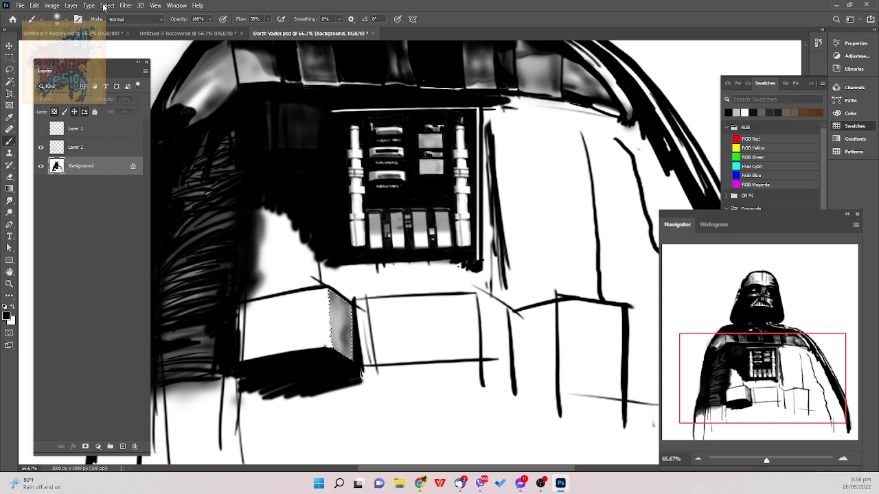
- Apply a Gaussian Blur to the selected side face of the left belt box
{"action": "left_click", "coordinate": [140, 5]}
{"action": "mouse_move", "coordinate": [125, 6]}
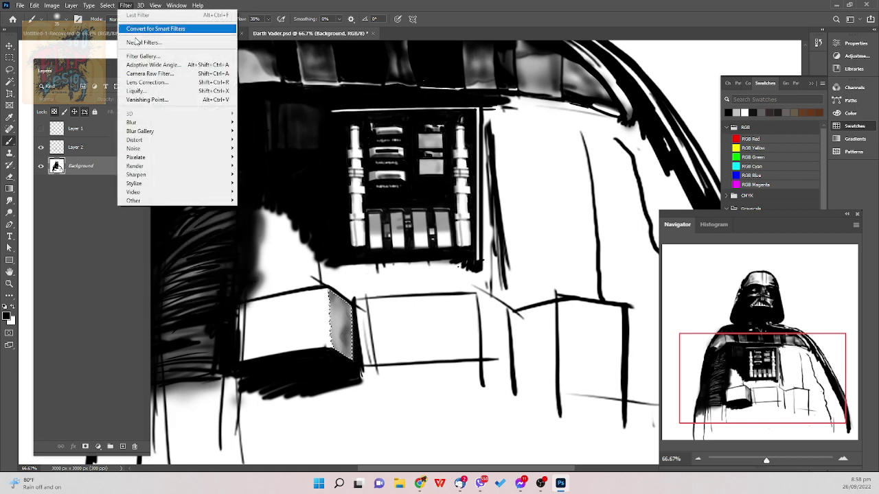
{"action": "mouse_move", "coordinate": [157, 126]}
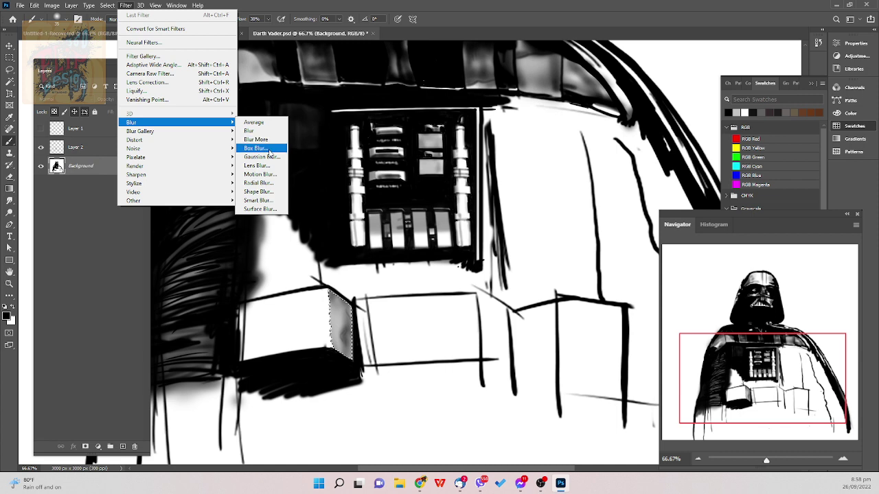
{"action": "left_click", "coordinate": [282, 156]}
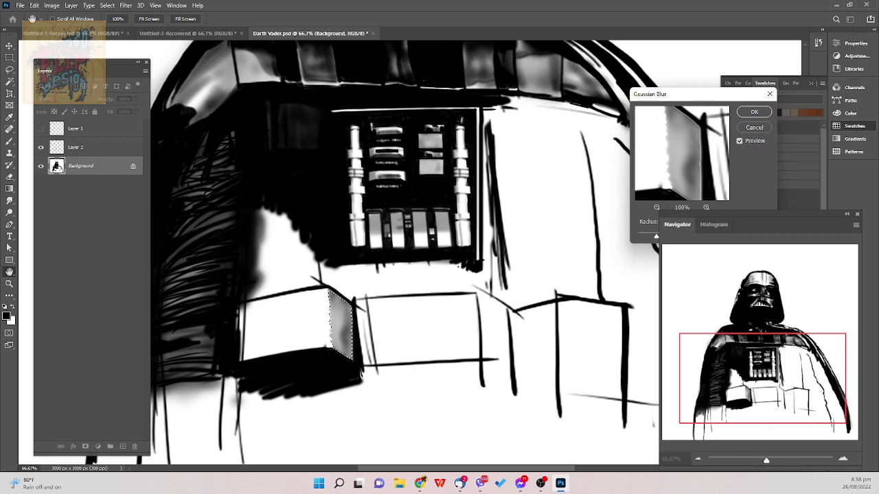
{"action": "left_click", "coordinate": [754, 112]}
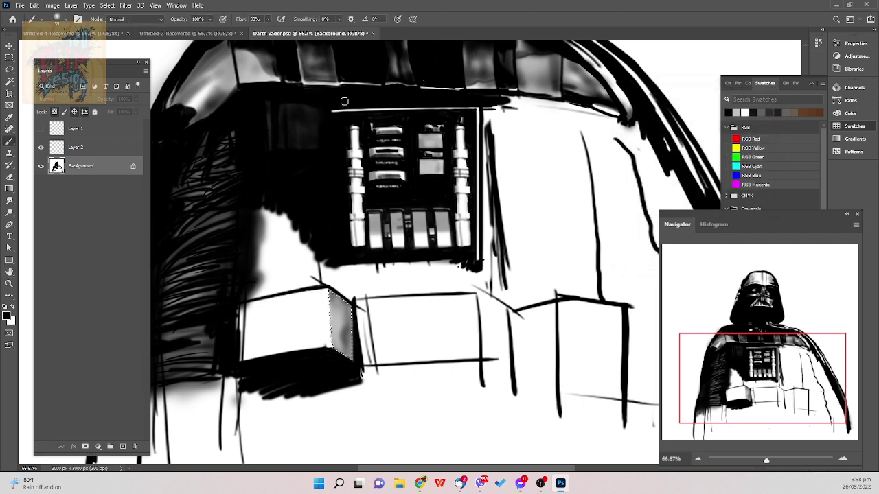
- Try the Pointillize filter on the selected side face of the left belt box
{"action": "left_click", "coordinate": [125, 5]}
{"action": "mouse_move", "coordinate": [198, 153]}
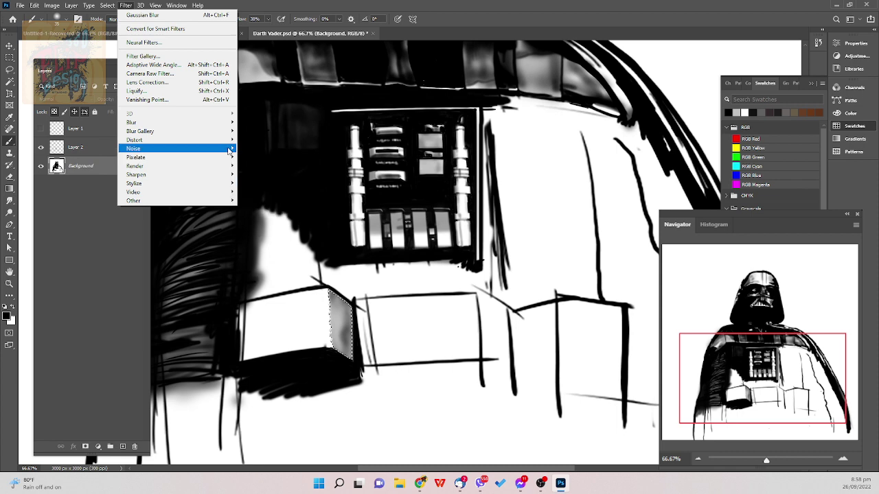
{"action": "mouse_move", "coordinate": [230, 149]}
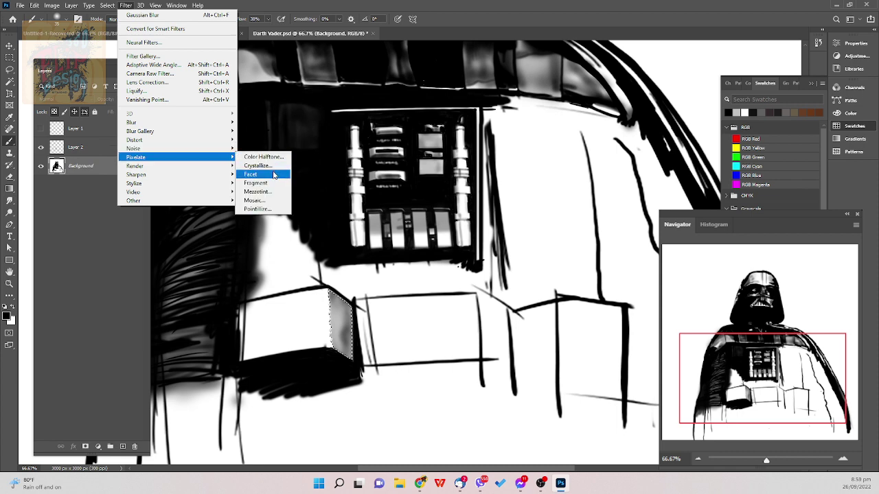
{"action": "left_click", "coordinate": [268, 209]}
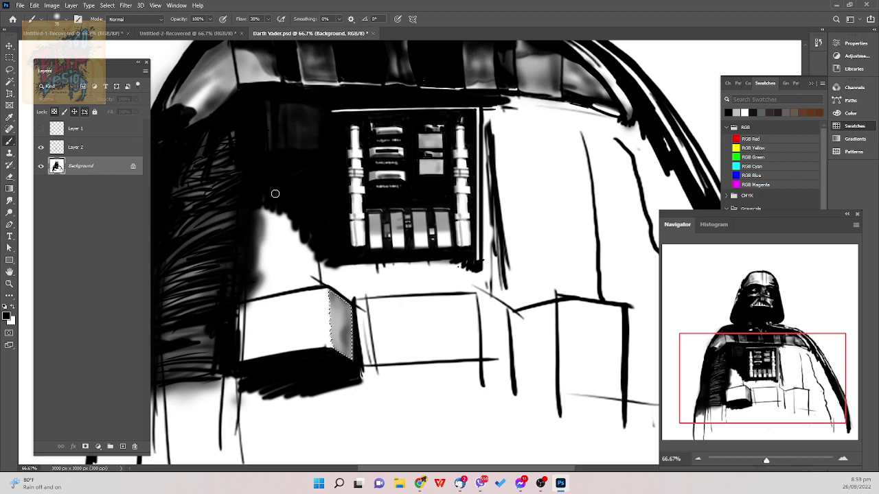
- Try the Dust & Scratches filter on the selected side face with a radius of 43 pixels, adjusting the threshold
{"action": "left_click", "coordinate": [126, 5]}
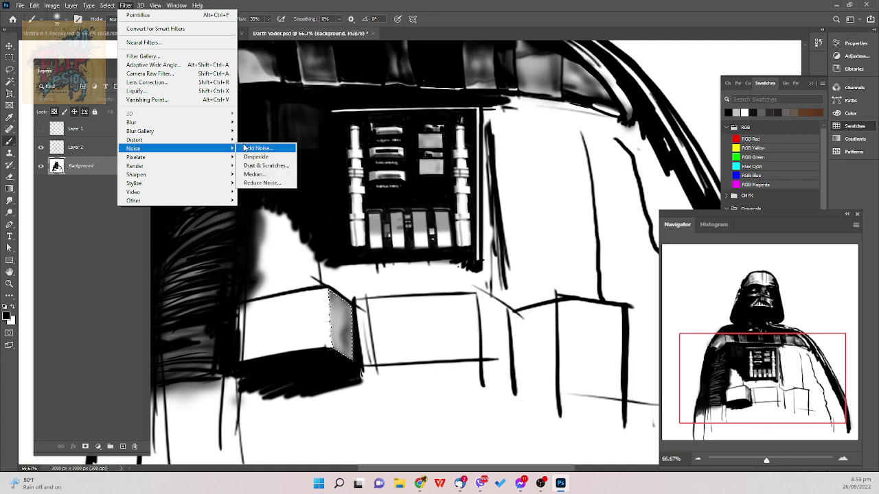
{"action": "left_click", "coordinate": [274, 165]}
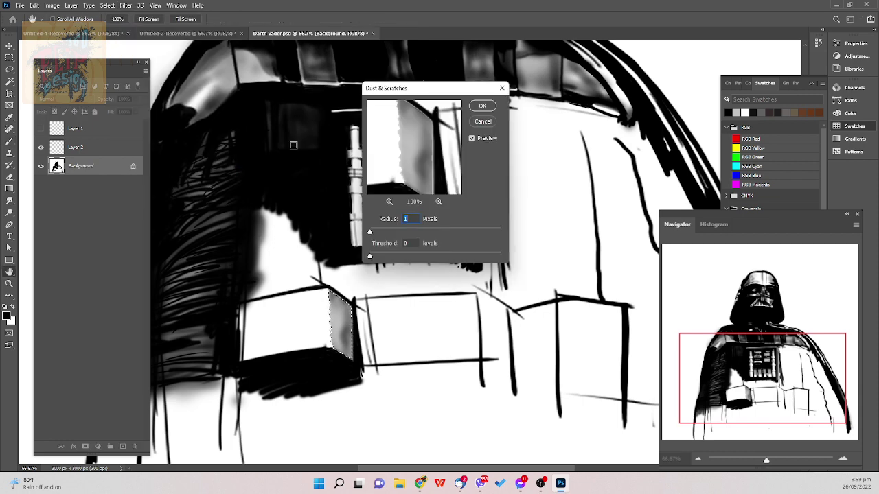
{"action": "left_click_drag", "start_coordinate": [369, 232], "coordinate": [441, 259]}
{"action": "key", "text": "shift+Tab"}
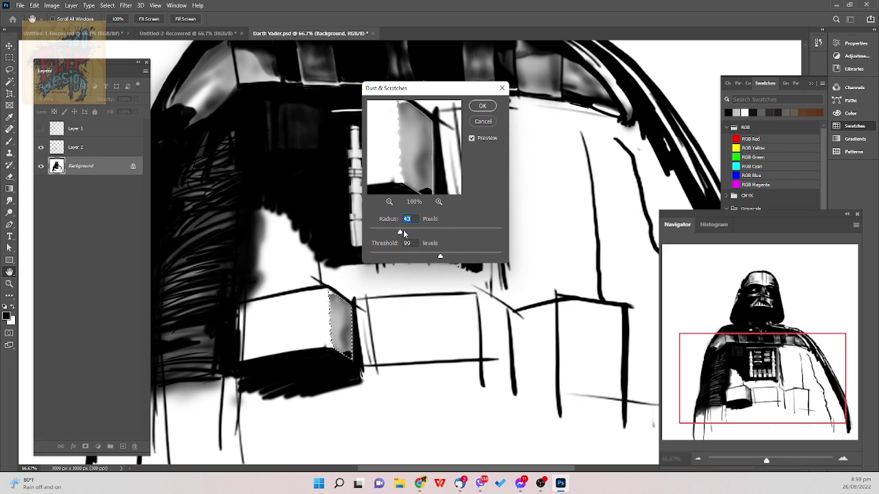
{"action": "left_click_drag", "start_coordinate": [440, 258], "coordinate": [415, 259]}
{"action": "left_click", "coordinate": [482, 106]}
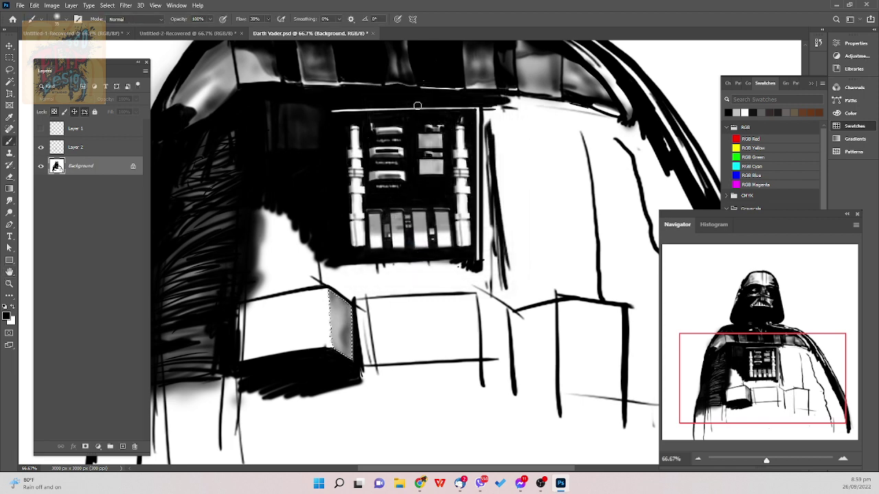
- Apply the Despeckle noise filter to the selected side face of the left belt box
{"action": "left_click", "coordinate": [125, 5]}
{"action": "mouse_move", "coordinate": [139, 6]}
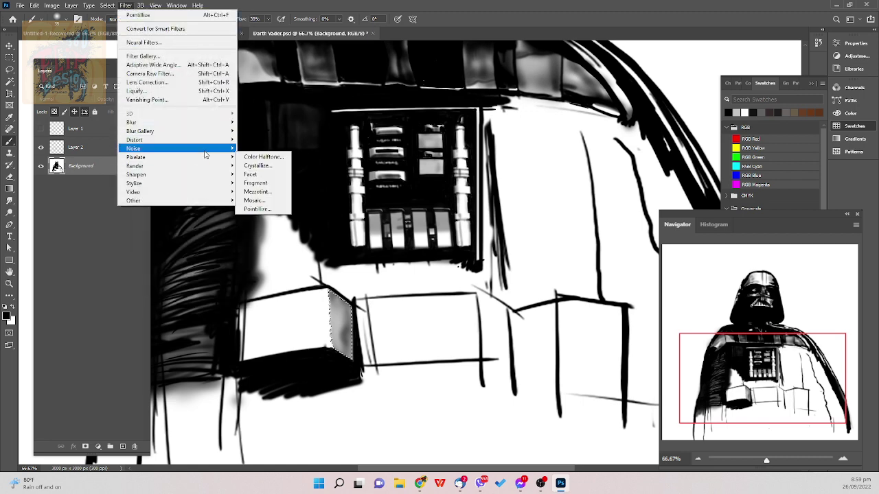
{"action": "left_click", "coordinate": [265, 149]}
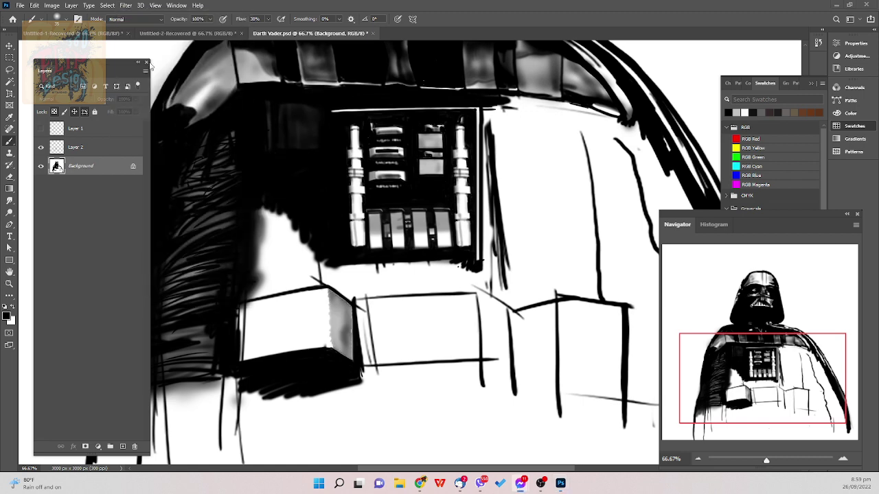
{"action": "left_click", "coordinate": [125, 5]}
{"action": "mouse_move", "coordinate": [185, 150]}
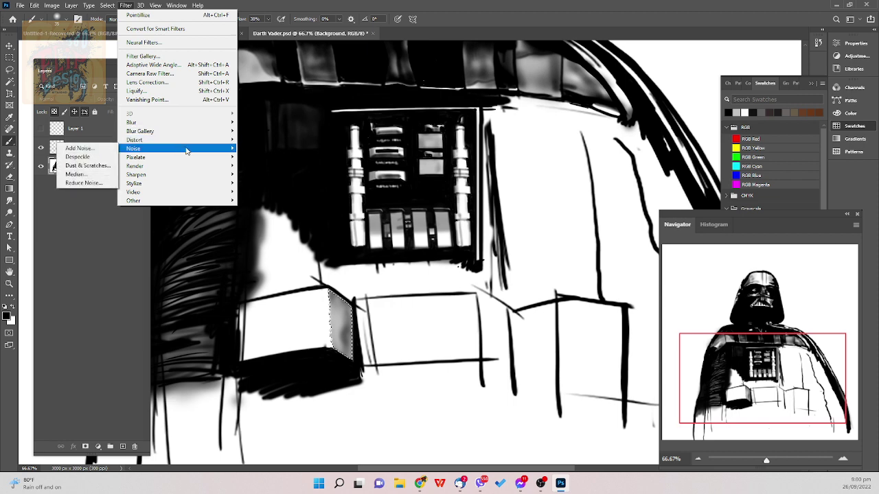
{"action": "left_click", "coordinate": [102, 158]}
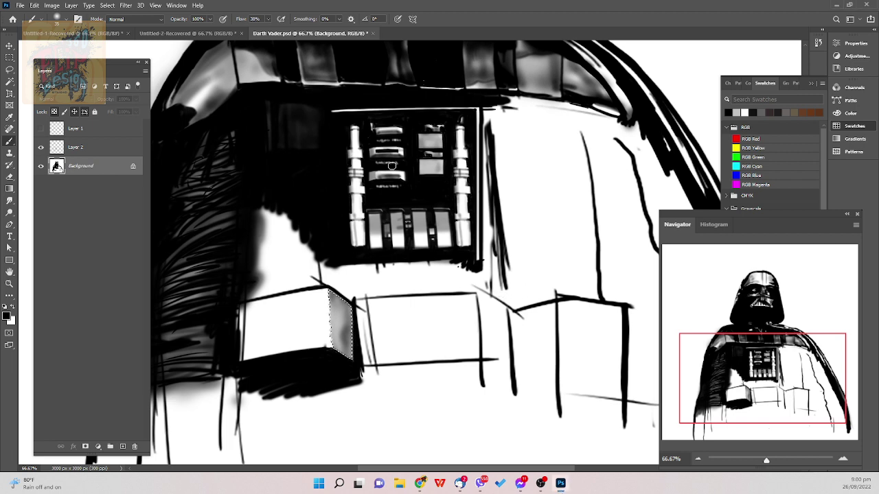
- Try a second Despeckle pass on the selected side face and undo it
{"action": "left_click", "coordinate": [124, 5]}
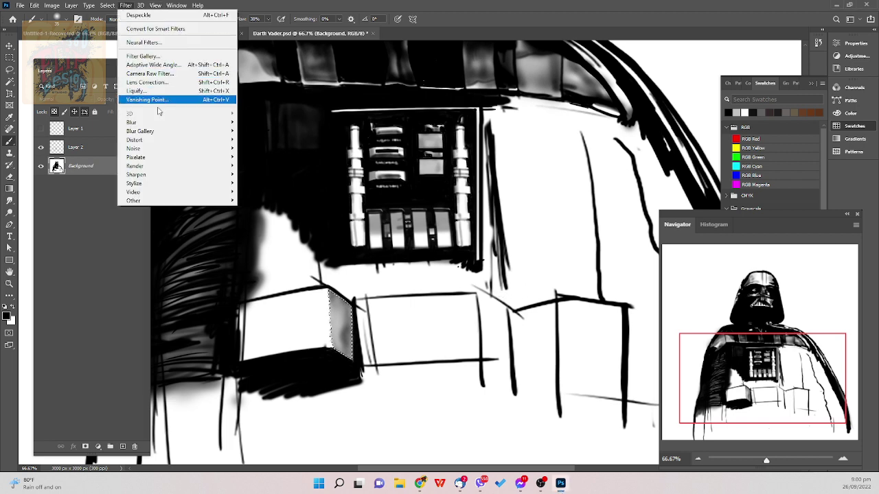
{"action": "mouse_move", "coordinate": [184, 153]}
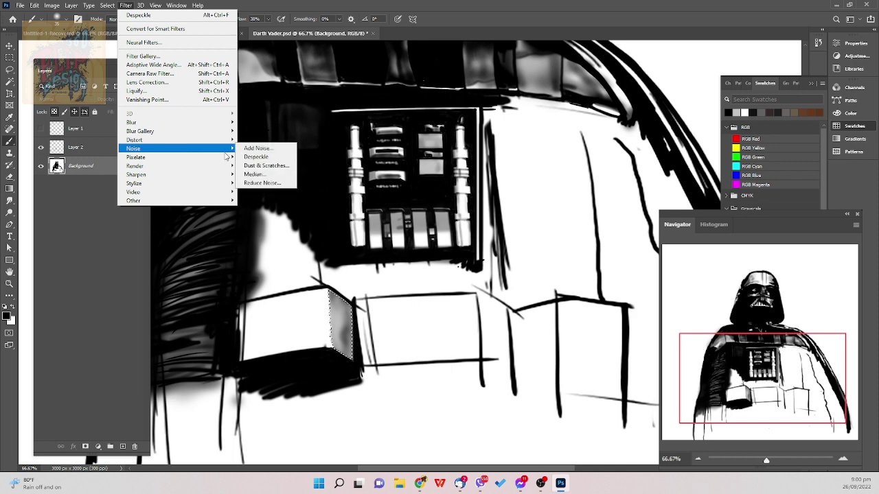
{"action": "left_click", "coordinate": [279, 160]}
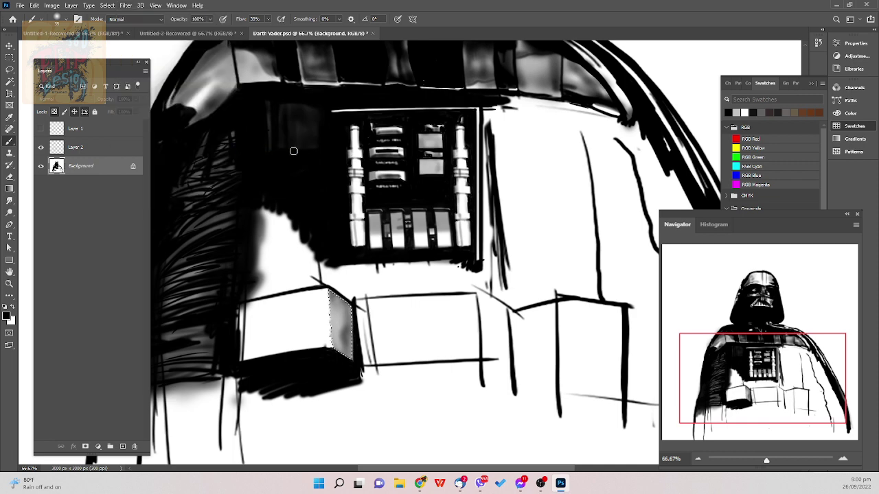
{"action": "key", "text": "ctrl+z"}
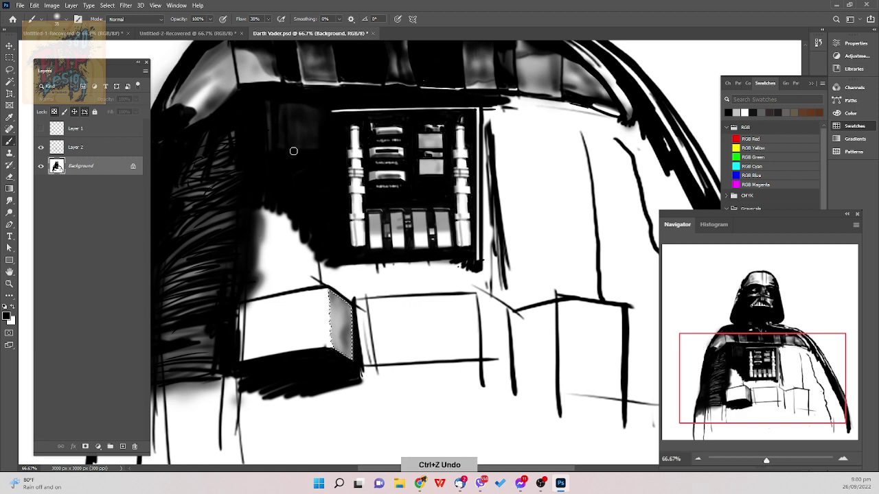
- Add a low amount of monochromatic noise with uniform distribution to the selected side face of the left belt box
{"action": "left_click", "coordinate": [126, 5]}
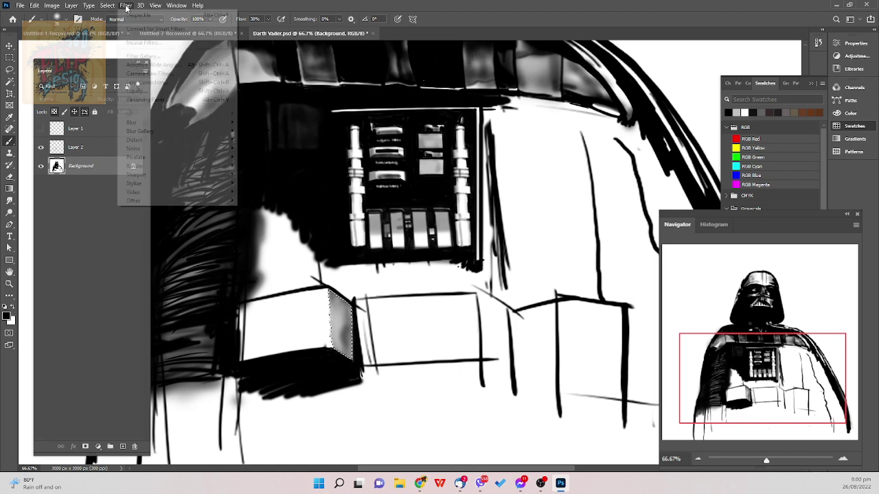
{"action": "mouse_move", "coordinate": [199, 156]}
{"action": "left_click", "coordinate": [289, 148]}
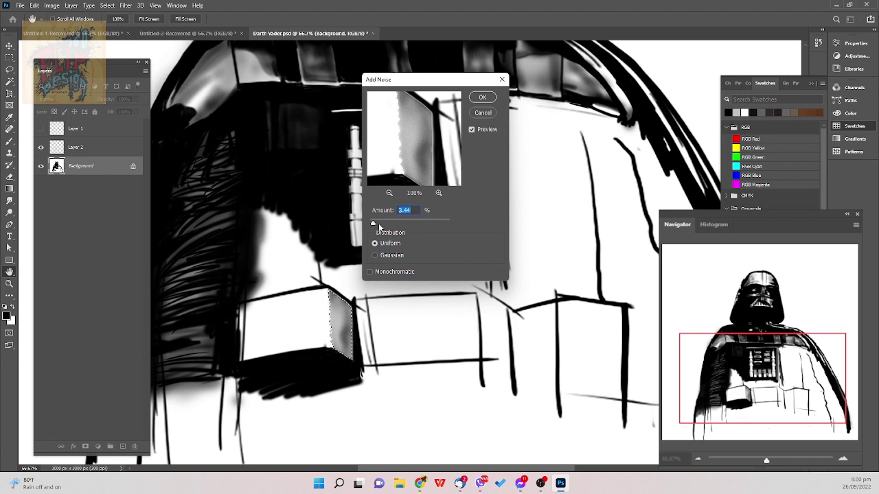
{"action": "left_click_drag", "start_coordinate": [373, 223], "coordinate": [381, 226]}
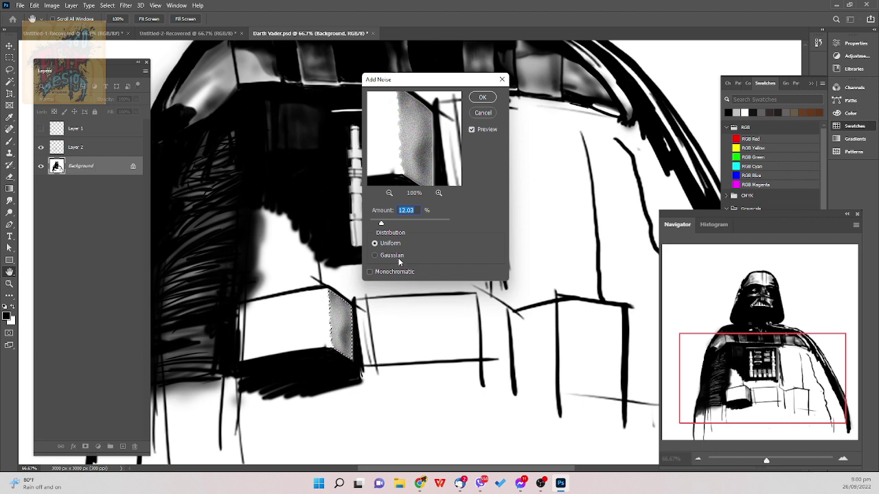
{"action": "left_click", "coordinate": [398, 257]}
{"action": "left_click", "coordinate": [391, 244]}
{"action": "left_click", "coordinate": [398, 273]}
{"action": "left_click", "coordinate": [397, 256]}
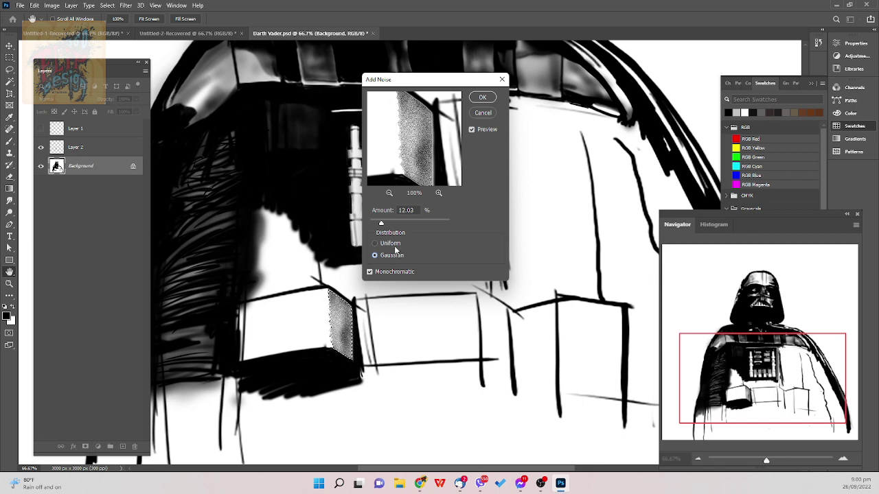
{"action": "left_click_drag", "start_coordinate": [381, 223], "coordinate": [378, 228]}
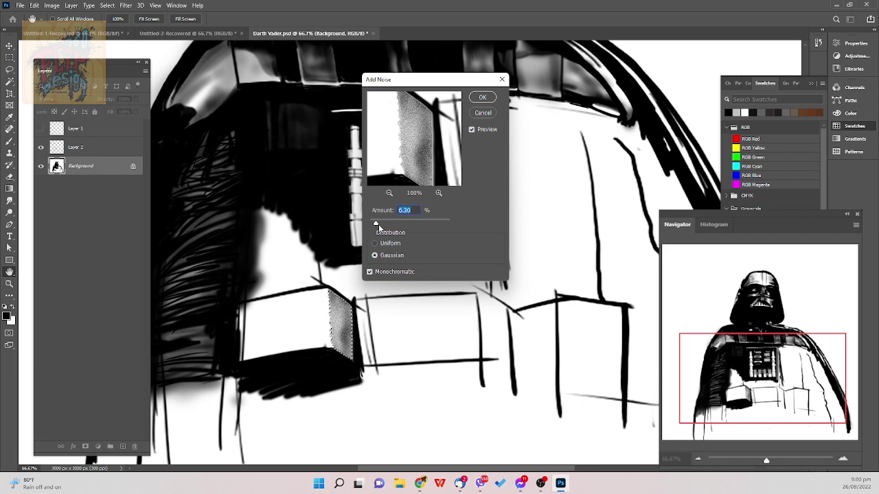
{"action": "left_click", "coordinate": [388, 243]}
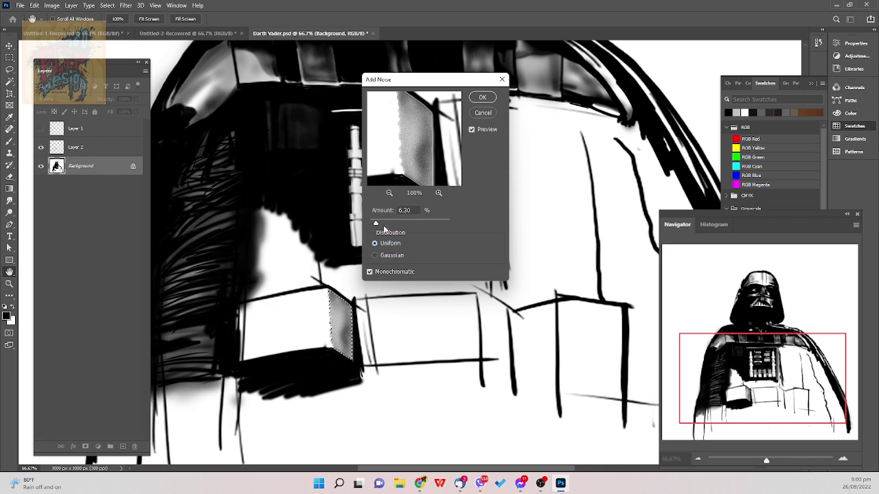
{"action": "left_click_drag", "start_coordinate": [377, 225], "coordinate": [377, 226]}
{"action": "left_click", "coordinate": [482, 99]}
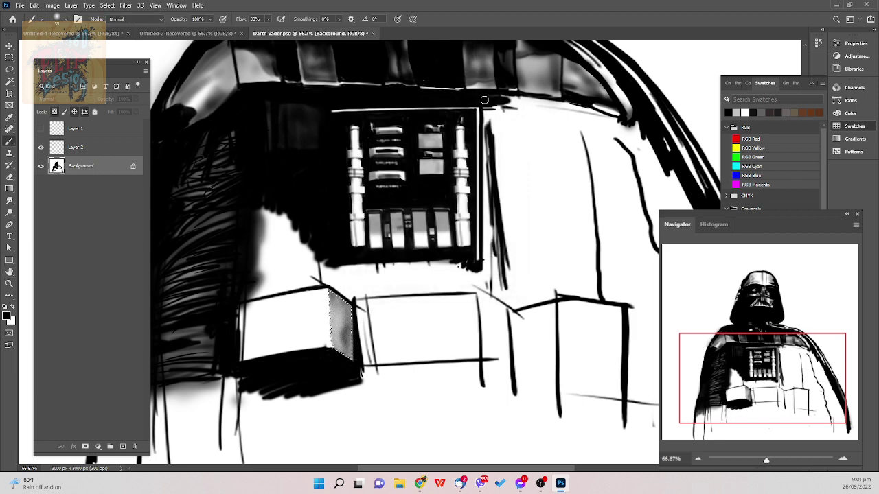
- Clear the side face selection and outline the white front face of the left belt box with the Lasso tool
{"action": "key", "text": "ctrl+d"}
{"action": "key", "text": "l"}
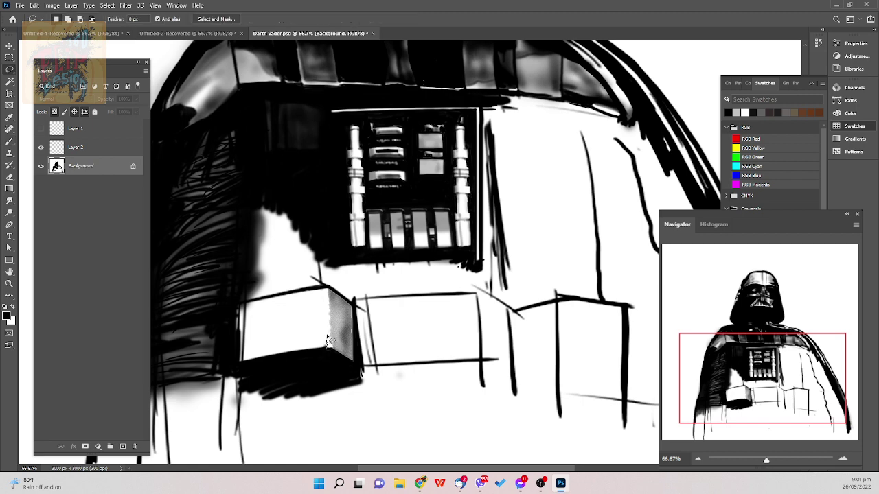
{"action": "left_click_drag", "start_coordinate": [325, 335], "coordinate": [327, 310]}
{"action": "left_click_drag", "start_coordinate": [325, 293], "coordinate": [294, 295]}
{"action": "mouse_move", "coordinate": [263, 302]}
{"action": "left_mouse_down"}
{"action": "mouse_move", "coordinate": [253, 302]}
{"action": "mouse_move", "coordinate": [249, 366]}
{"action": "mouse_move", "coordinate": [327, 350]}
{"action": "left_mouse_up"}
{"action": "mouse_move", "coordinate": [253, 363]}
{"action": "left_mouse_down"}
{"action": "mouse_move", "coordinate": [320, 358]}
{"action": "mouse_move", "coordinate": [305, 356]}
{"action": "left_mouse_up"}
- Enlarge the soft black brush to 200 and cover the selected front face with strokes until it is dark gray
{"action": "key", "text": "b"}
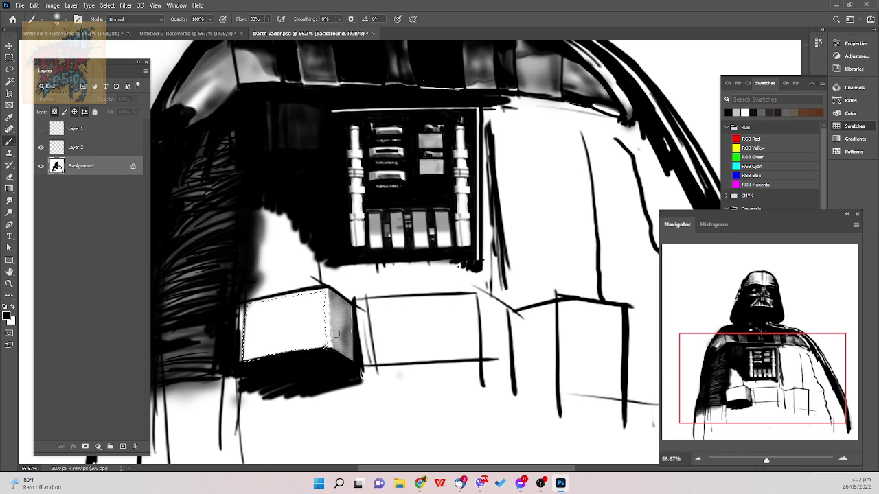
{"action": "key", "text": "bracketright"}
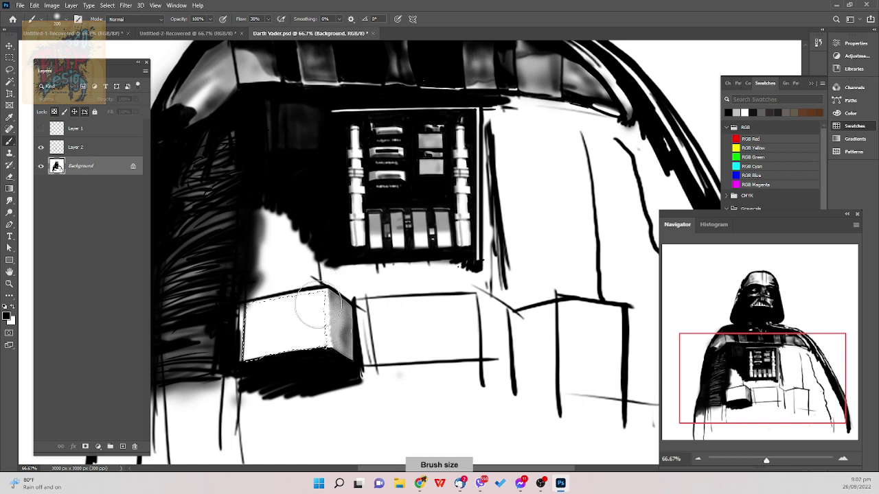
{"action": "mouse_move", "coordinate": [316, 295]}
{"action": "left_mouse_down"}
{"action": "mouse_move", "coordinate": [293, 343]}
{"action": "mouse_move", "coordinate": [271, 358]}
{"action": "left_mouse_up"}
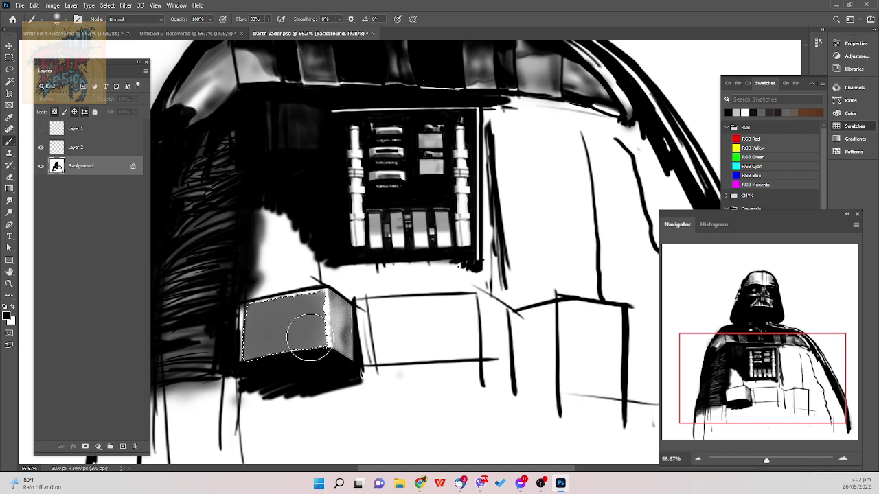
{"action": "mouse_move", "coordinate": [309, 336]}
{"action": "left_mouse_down"}
{"action": "mouse_move", "coordinate": [284, 323]}
{"action": "mouse_move", "coordinate": [313, 357]}
{"action": "left_mouse_up"}
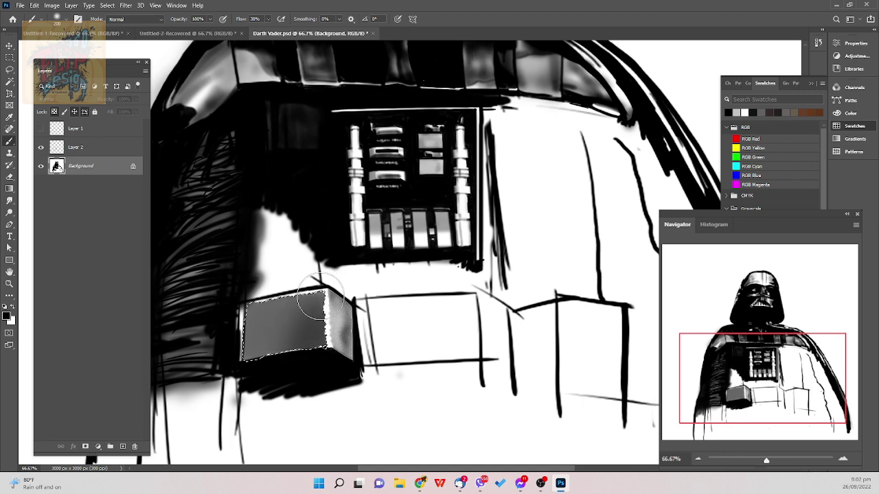
{"action": "mouse_move", "coordinate": [291, 327]}
{"action": "left_mouse_down"}
{"action": "mouse_move", "coordinate": [237, 321]}
{"action": "mouse_move", "coordinate": [233, 341]}
{"action": "mouse_move", "coordinate": [264, 371]}
{"action": "mouse_move", "coordinate": [337, 306]}
{"action": "mouse_move", "coordinate": [293, 286]}
{"action": "mouse_move", "coordinate": [337, 320]}
{"action": "mouse_move", "coordinate": [346, 316]}
{"action": "mouse_move", "coordinate": [285, 307]}
{"action": "left_mouse_up"}
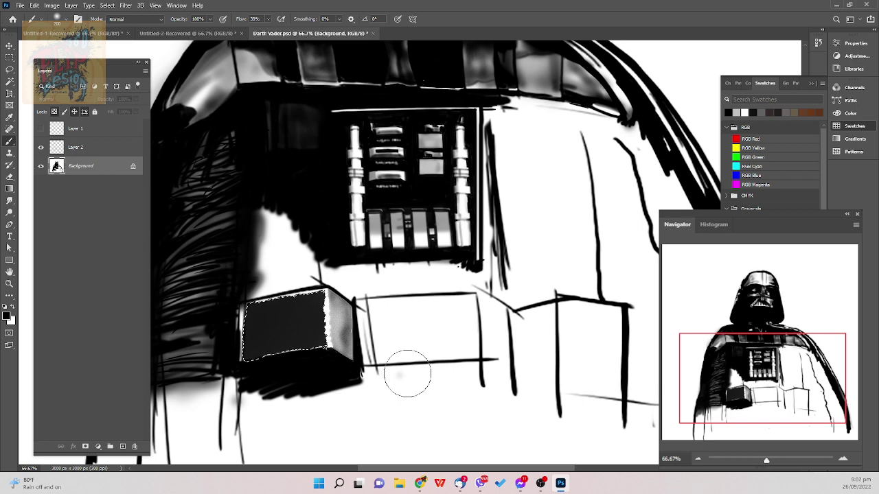
- Expand the selection around the dark front face of the left belt box
{"action": "left_click", "coordinate": [125, 5]}
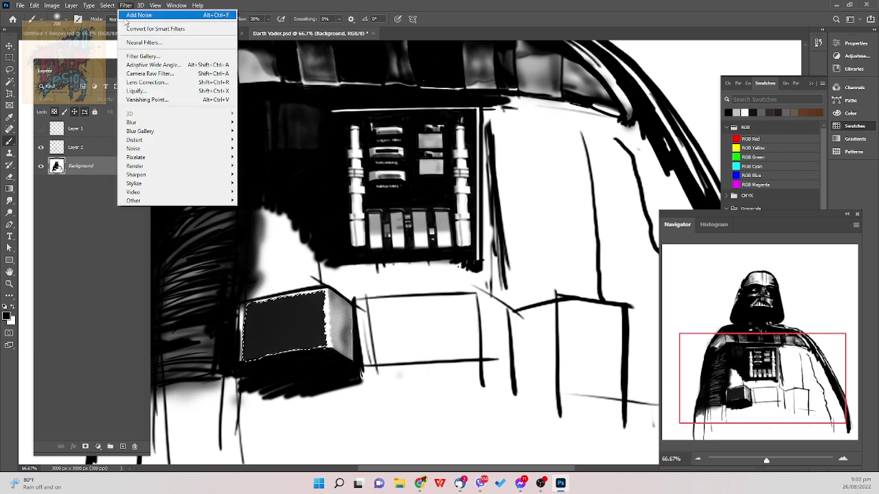
{"action": "mouse_move", "coordinate": [107, 5]}
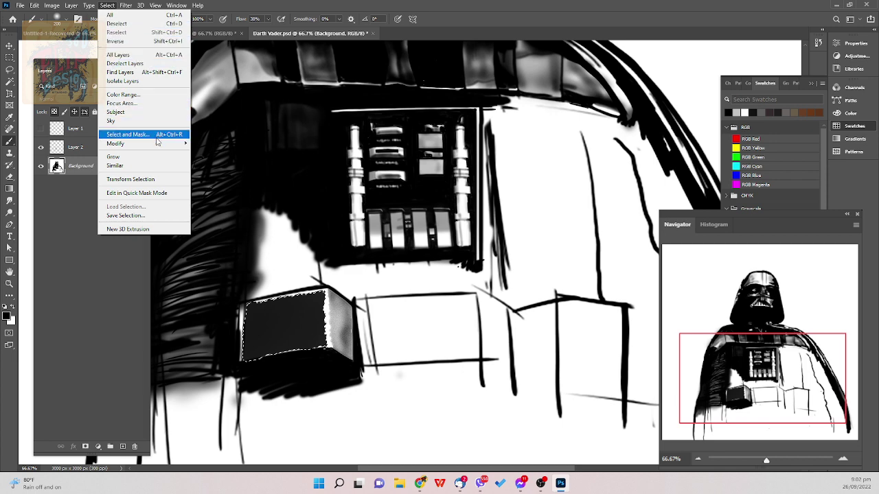
{"action": "mouse_move", "coordinate": [168, 143]}
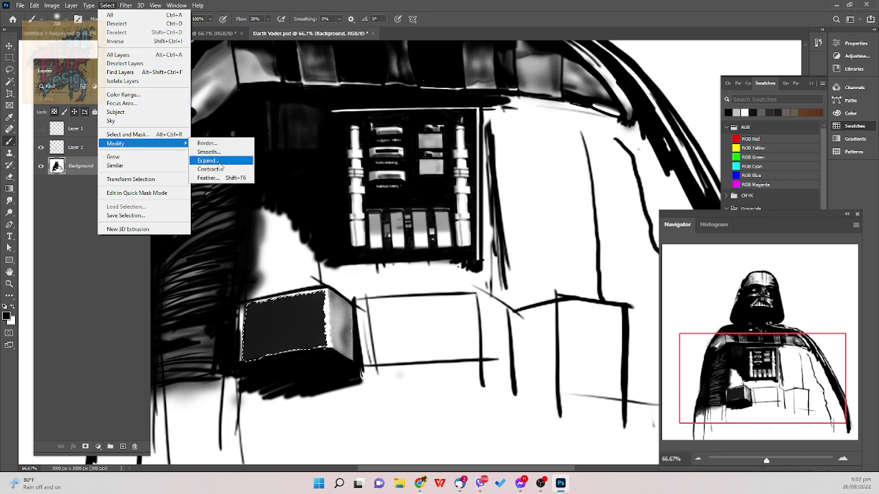
{"action": "left_click", "coordinate": [223, 160]}
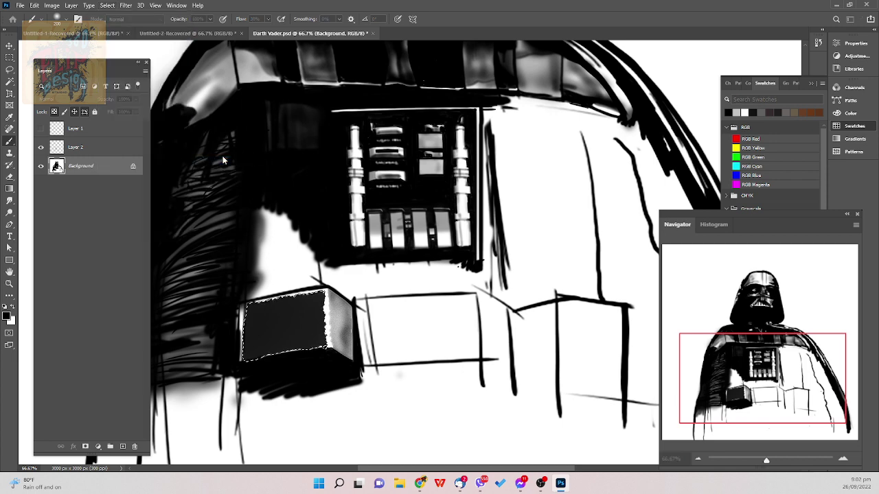
{"action": "key", "text": "Return"}
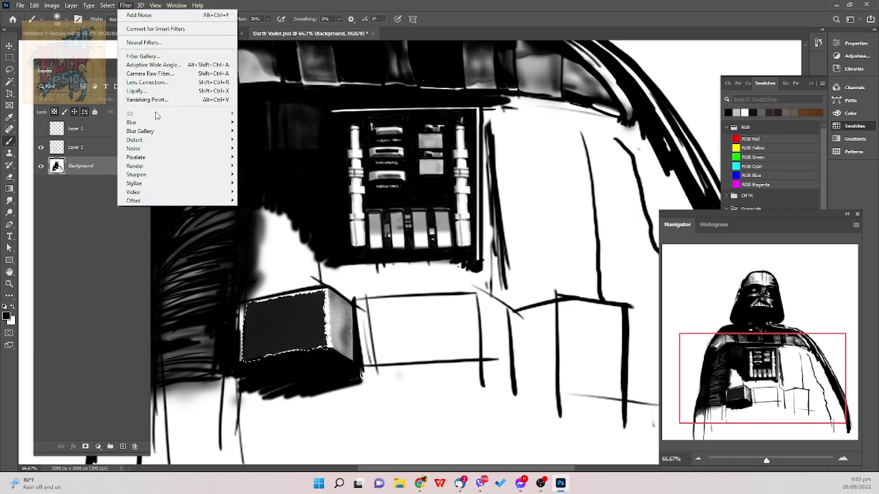
- Reapply the last Add Noise filter to the front face of the left belt box, deselect it and save the document
{"action": "left_click", "coordinate": [125, 6]}
{"action": "left_click", "coordinate": [181, 14]}
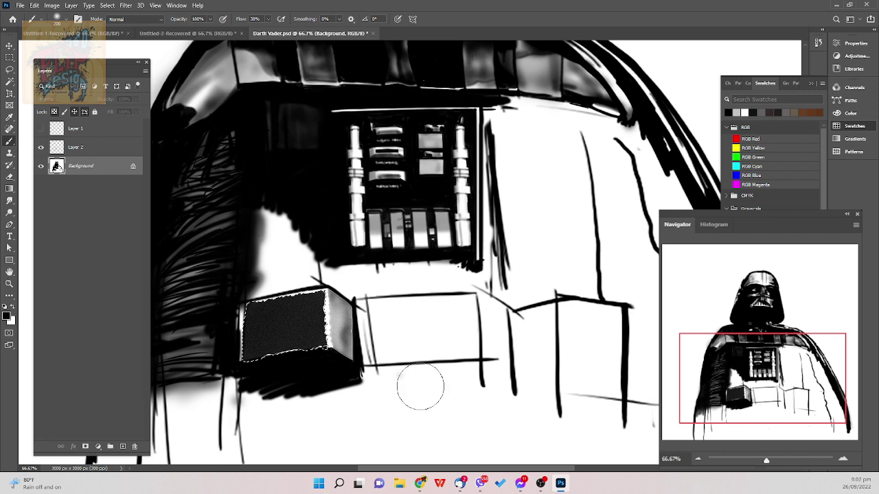
{"action": "key", "text": "ctrl+d"}
{"action": "key", "text": "ctrl+s"}
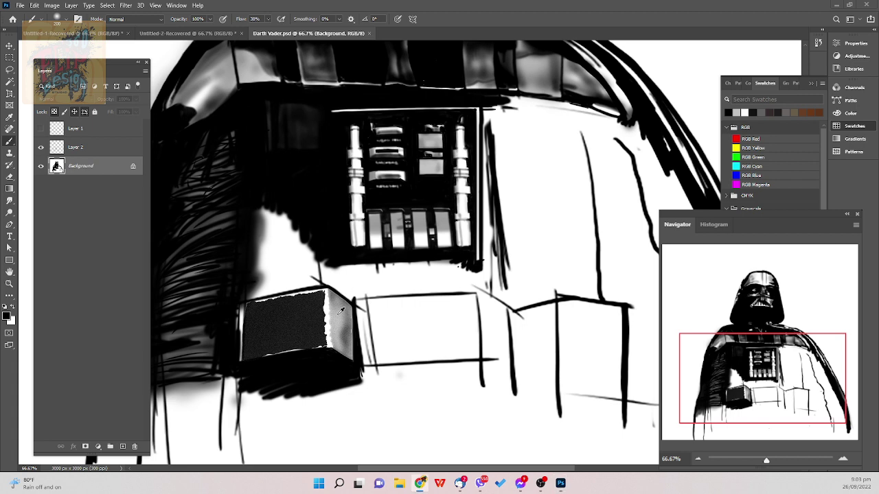
- Choose the Soft Round Pressure Opacity brush, shrink it and shade the white corner edge and side face of the left belt box
{"action": "right_click", "coordinate": [376, 273]}
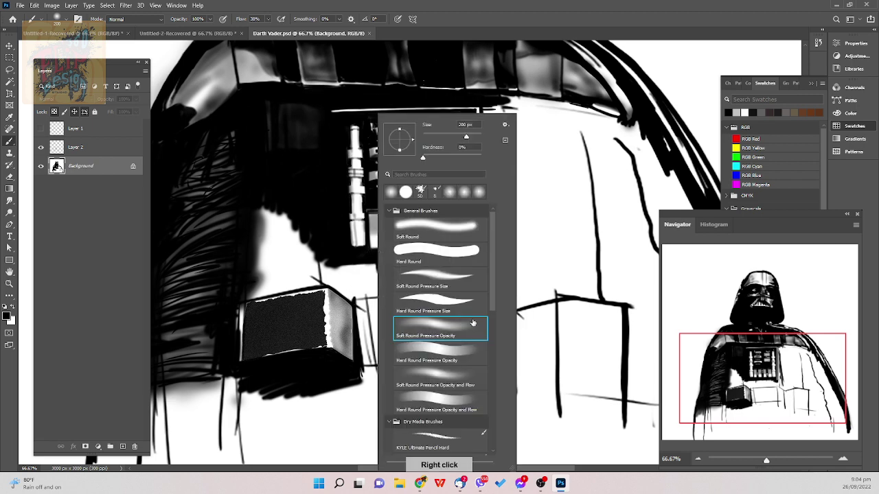
{"action": "left_click", "coordinate": [458, 326]}
{"action": "left_click_drag", "start_coordinate": [355, 296], "coordinate": [365, 292]}
{"action": "key", "text": "bracketleft"}
{"action": "key", "text": "bracketleft"}
{"action": "key", "text": "bracketleft"}
{"action": "key", "text": "bracketleft"}
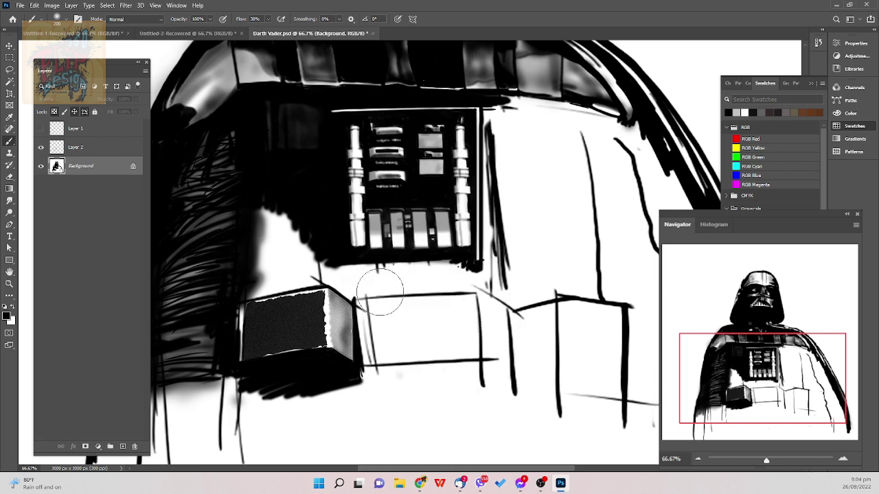
{"action": "key", "text": "bracketleft"}
{"action": "key", "text": "bracketleft"}
{"action": "key", "text": "bracketleft"}
{"action": "key", "text": "bracketleft"}
{"action": "key", "text": "bracketleft"}
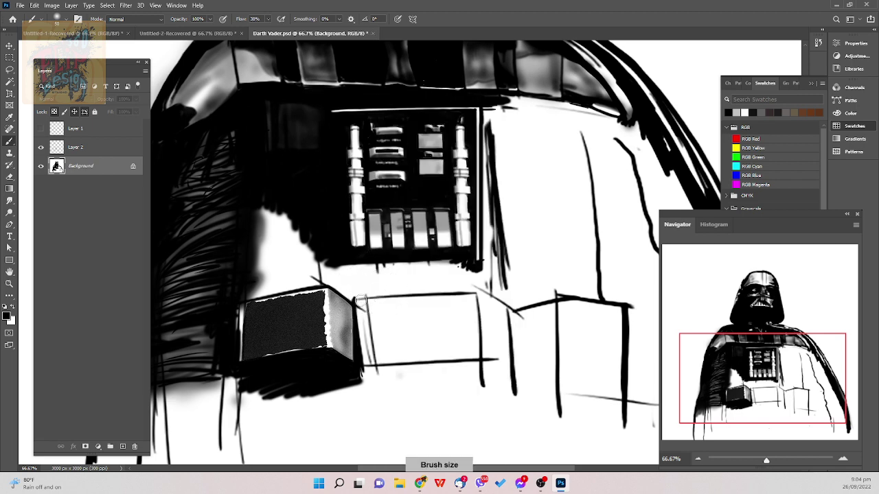
{"action": "key", "text": "bracketleft"}
{"action": "left_click_drag", "start_coordinate": [324, 296], "coordinate": [328, 347]}
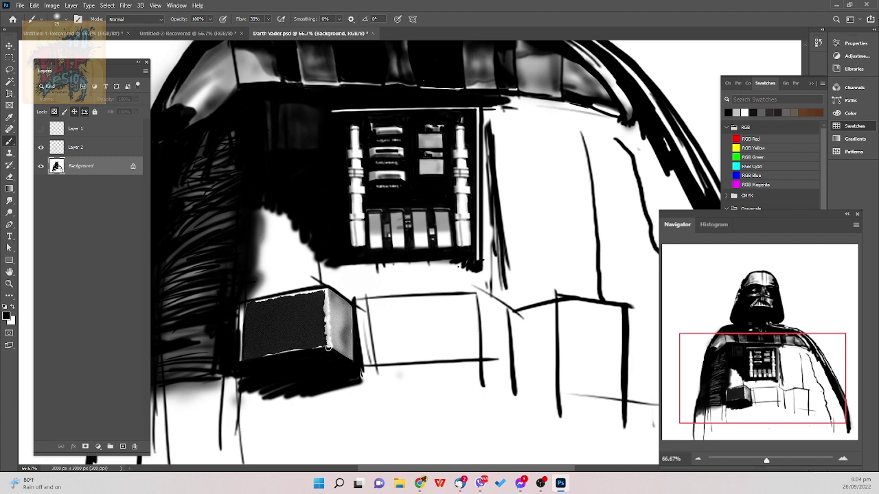
{"action": "mouse_move", "coordinate": [330, 305]}
{"action": "left_mouse_down"}
{"action": "mouse_move", "coordinate": [340, 358]}
{"action": "mouse_move", "coordinate": [350, 327]}
{"action": "left_mouse_up"}
- Reduce the brush further and refine the upper edge of the left belt box in black
{"action": "key", "text": "bracketleft"}
{"action": "key", "text": "bracketright"}
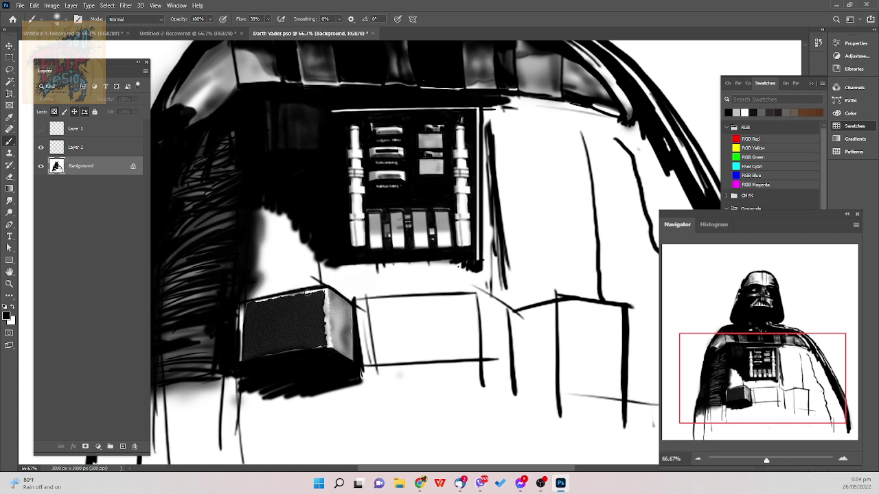
{"action": "key", "text": "bracketleft"}
{"action": "key", "text": "bracketleft"}
{"action": "key", "text": "bracketleft"}
{"action": "right_click", "coordinate": [294, 292]}
{"action": "left_click", "coordinate": [284, 294]}
{"action": "left_click_drag", "start_coordinate": [302, 292], "coordinate": [332, 287]}
- Darken the outer edge and lower corner of the left belt box's side face with fine black strokes
{"action": "key", "text": "x"}
{"action": "key", "text": "bracketleft"}
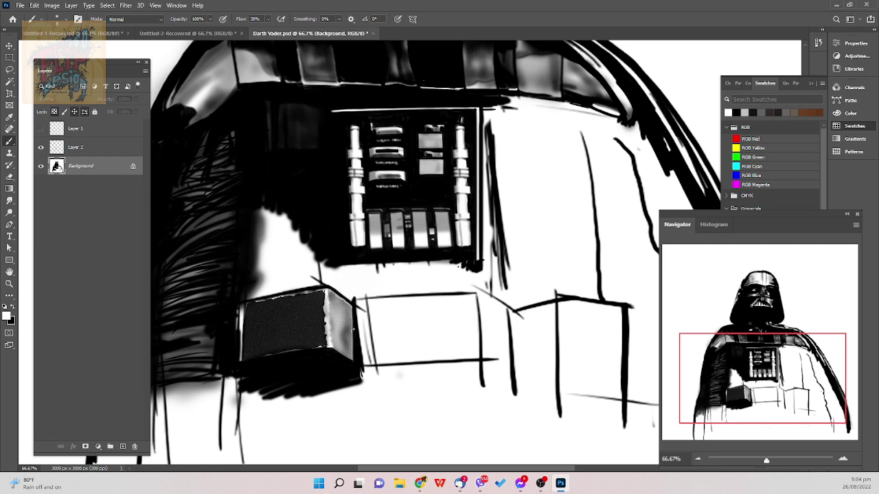
{"action": "key", "text": "x"}
{"action": "key", "text": "bracketright"}
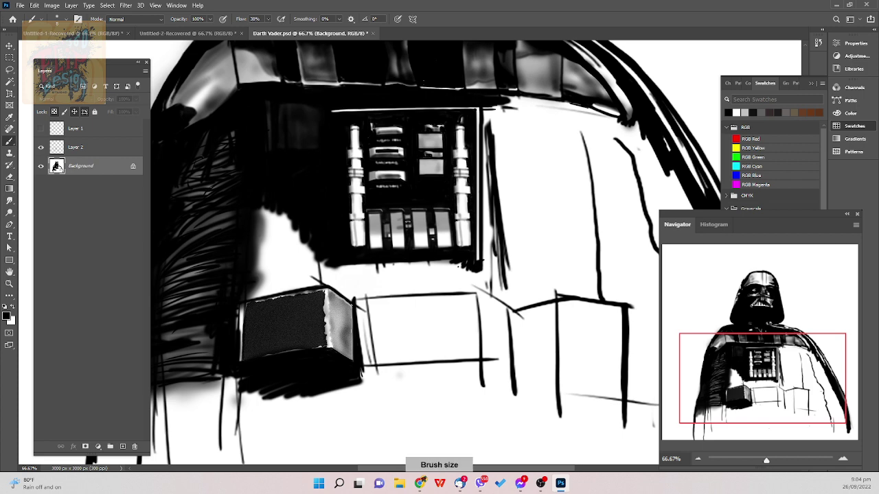
{"action": "left_click_drag", "start_coordinate": [352, 304], "coordinate": [352, 349]}
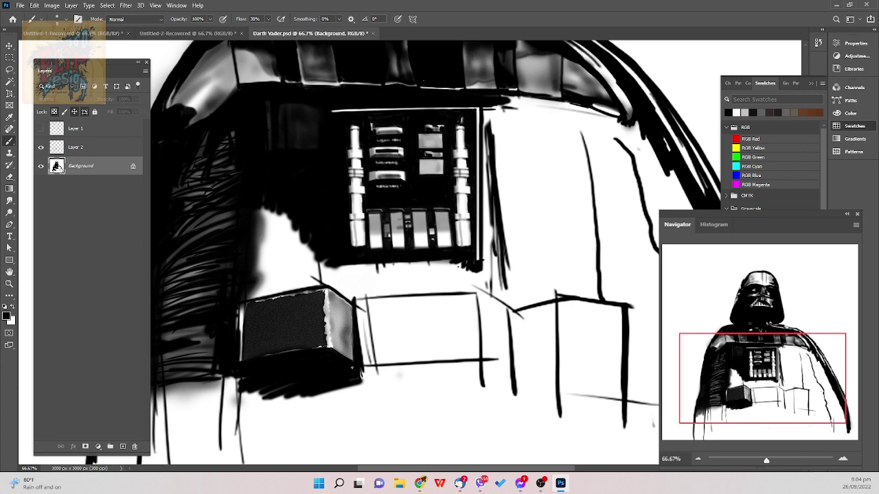
{"action": "key", "text": "bracketright"}
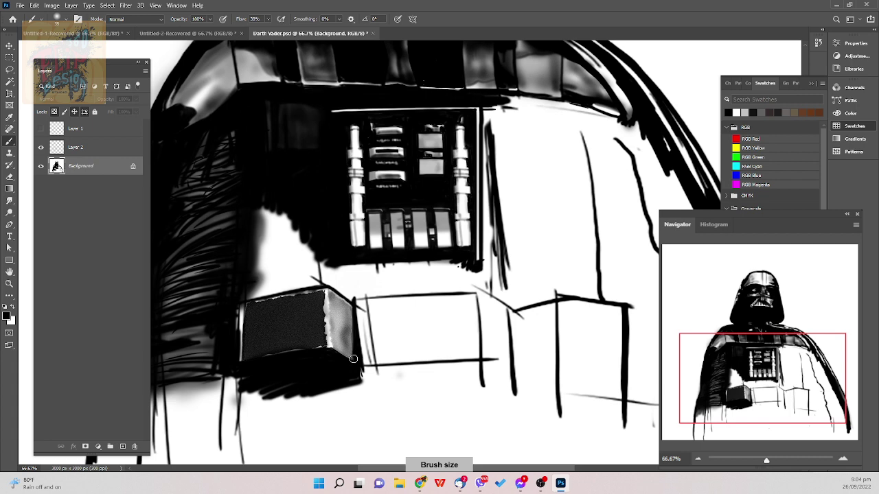
{"action": "mouse_move", "coordinate": [353, 358]}
{"action": "left_mouse_down"}
{"action": "mouse_move", "coordinate": [354, 307]}
{"action": "mouse_move", "coordinate": [354, 317]}
{"action": "left_mouse_up"}
{"action": "key", "text": "bracketleft"}
{"action": "key", "text": "bracketleft"}
{"action": "key", "text": "bracketright"}
{"action": "key", "text": "bracketright"}
{"action": "key", "text": "bracketleft"}
{"action": "key", "text": "bracketleft"}
{"action": "key", "text": "bracketleft"}
{"action": "key", "text": "bracketleft"}
{"action": "key", "text": "bracketright"}
{"action": "key", "text": "bracketleft"}
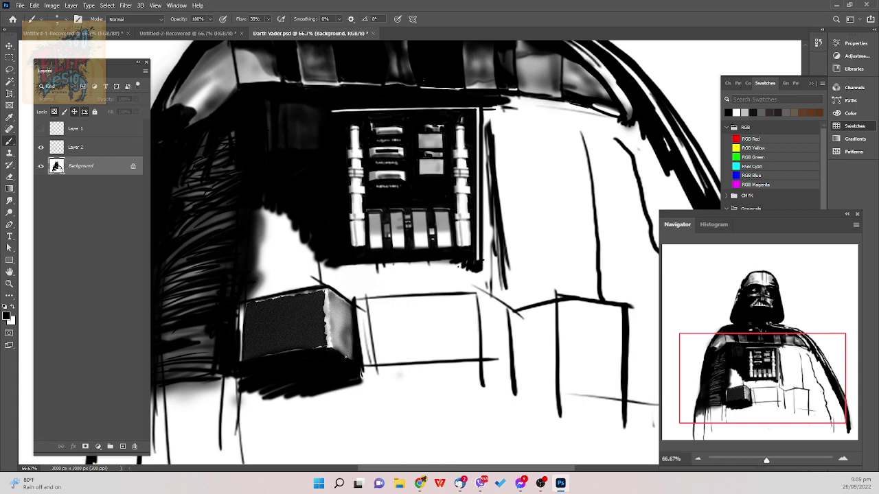
- Cover the white left edge of the belt box's front face in black with the Soft Round Pressure Size brush
{"action": "key", "text": "bracketright"}
{"action": "key", "text": "bracketleft"}
{"action": "key", "text": "bracketright"}
{"action": "key", "text": "bracketright"}
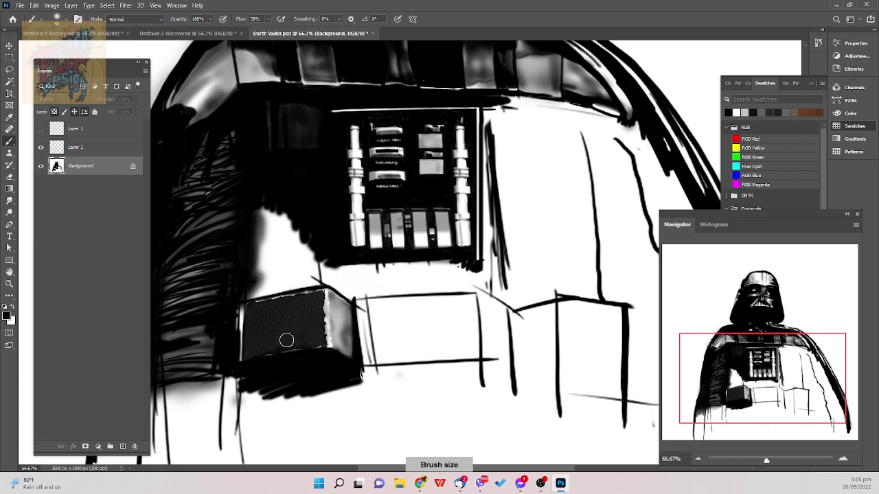
{"action": "right_click", "coordinate": [249, 320]}
{"action": "left_click", "coordinate": [240, 331]}
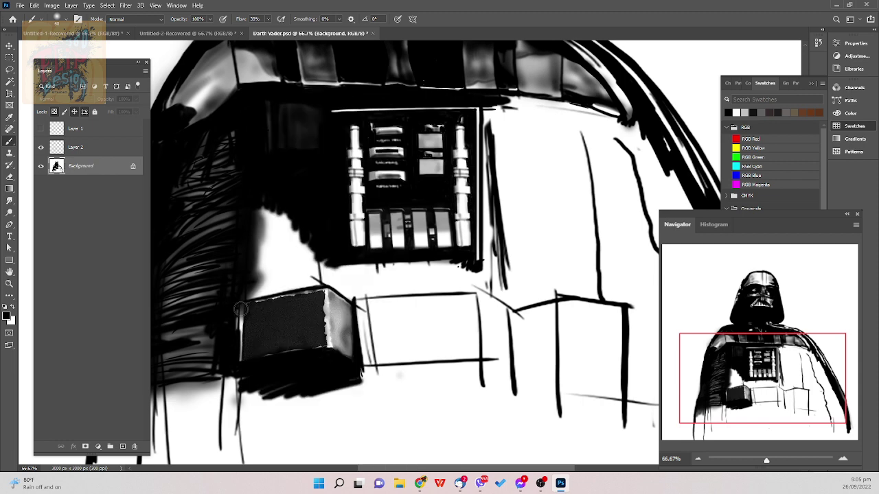
{"action": "mouse_move", "coordinate": [240, 331]}
{"action": "left_mouse_down"}
{"action": "mouse_move", "coordinate": [238, 368]}
{"action": "mouse_move", "coordinate": [237, 312]}
{"action": "mouse_move", "coordinate": [238, 345]}
{"action": "mouse_move", "coordinate": [239, 315]}
{"action": "left_mouse_up"}
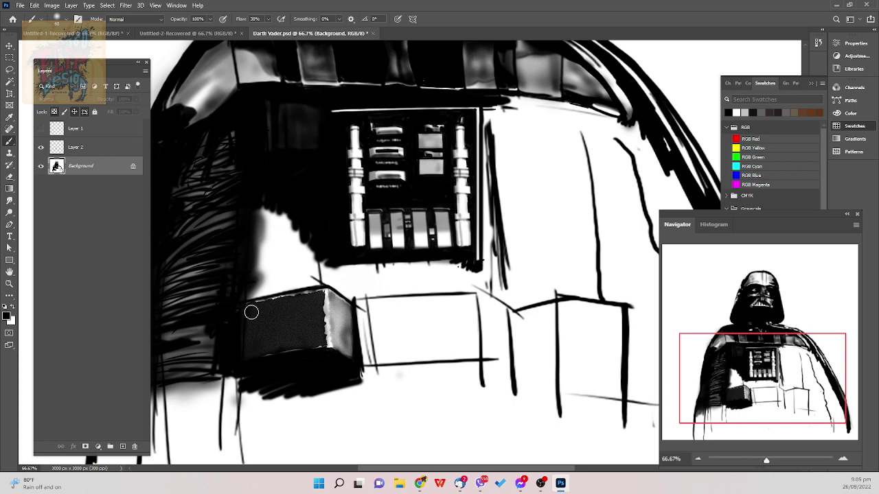
- Paint the white gap between the chest and the top of the left belt box solid black
{"action": "key", "text": "bracketleft"}
{"action": "key", "text": "bracketleft"}
{"action": "key", "text": "bracketleft"}
{"action": "key", "text": "["}
{"action": "key", "text": "["}
{"action": "key", "text": "["}
{"action": "mouse_move", "coordinate": [248, 297]}
{"action": "left_mouse_down"}
{"action": "mouse_move", "coordinate": [271, 294]}
{"action": "mouse_move", "coordinate": [245, 300]}
{"action": "mouse_move", "coordinate": [330, 284]}
{"action": "mouse_move", "coordinate": [250, 295]}
{"action": "mouse_move", "coordinate": [306, 280]}
{"action": "left_mouse_up"}
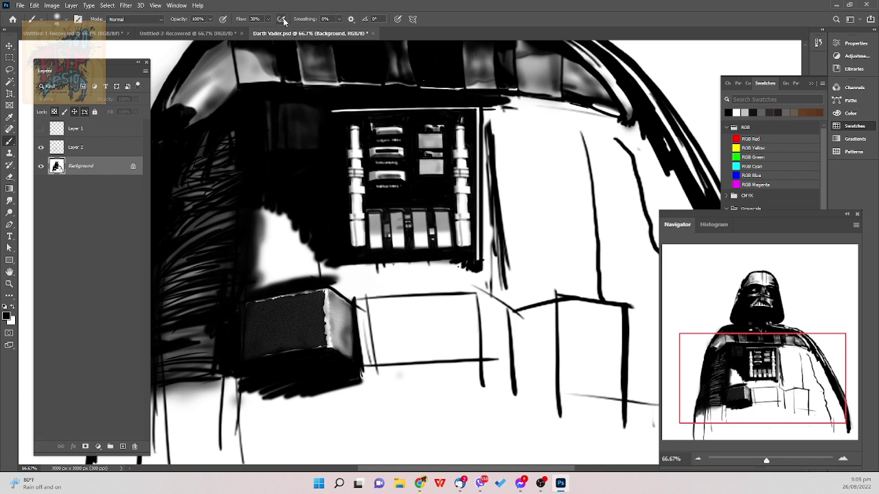
{"action": "mouse_move", "coordinate": [258, 290]}
{"action": "left_mouse_down"}
{"action": "mouse_move", "coordinate": [330, 273]}
{"action": "mouse_move", "coordinate": [249, 287]}
{"action": "mouse_move", "coordinate": [299, 270]}
{"action": "mouse_move", "coordinate": [338, 276]}
{"action": "mouse_move", "coordinate": [335, 258]}
{"action": "mouse_move", "coordinate": [256, 273]}
{"action": "mouse_move", "coordinate": [320, 245]}
{"action": "mouse_move", "coordinate": [269, 261]}
{"action": "mouse_move", "coordinate": [306, 238]}
{"action": "mouse_move", "coordinate": [251, 264]}
{"action": "mouse_move", "coordinate": [298, 225]}
{"action": "mouse_move", "coordinate": [272, 235]}
{"action": "mouse_move", "coordinate": [310, 223]}
{"action": "mouse_move", "coordinate": [278, 253]}
{"action": "mouse_move", "coordinate": [270, 247]}
{"action": "mouse_move", "coordinate": [295, 216]}
{"action": "mouse_move", "coordinate": [262, 236]}
{"action": "mouse_move", "coordinate": [294, 208]}
{"action": "mouse_move", "coordinate": [252, 238]}
{"action": "mouse_move", "coordinate": [272, 207]}
{"action": "mouse_move", "coordinate": [259, 212]}
{"action": "mouse_move", "coordinate": [267, 235]}
{"action": "left_mouse_up"}
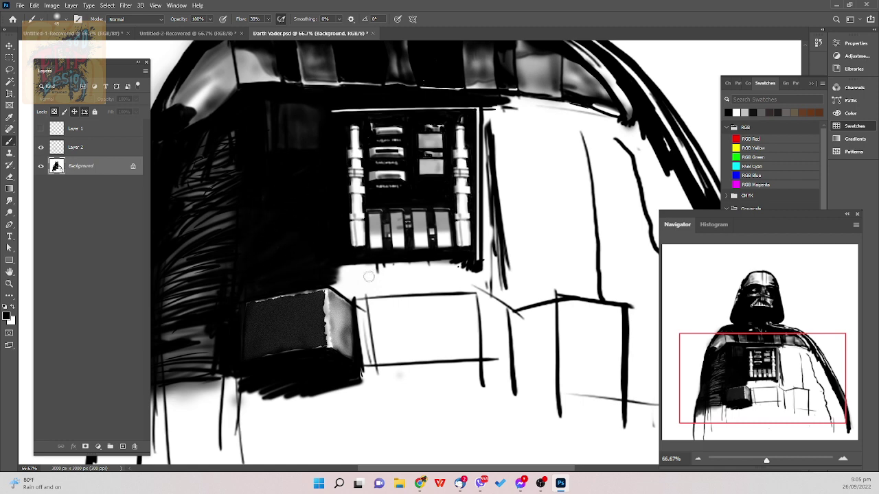
- Extend the black background around the upper corner of the left belt box's side face, using a small brush and then a larger one
{"action": "key", "text": "bracketleft"}
{"action": "key", "text": "bracketleft"}
{"action": "key", "text": "bracketleft"}
{"action": "key", "text": "bracketleft"}
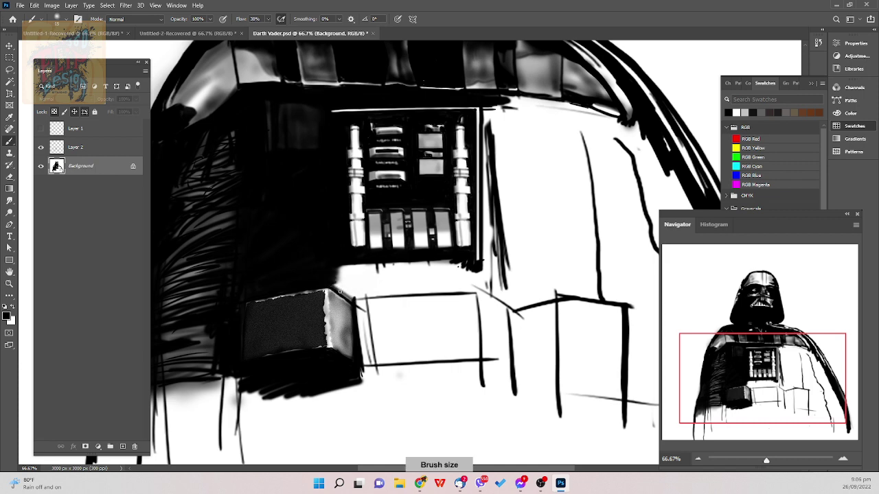
{"action": "mouse_move", "coordinate": [346, 295]}
{"action": "left_mouse_down"}
{"action": "mouse_move", "coordinate": [334, 283]}
{"action": "mouse_move", "coordinate": [351, 293]}
{"action": "left_mouse_up"}
{"action": "key", "text": "bracketright"}
{"action": "key", "text": "bracketright"}
{"action": "key", "text": "bracketright"}
{"action": "key", "text": "bracketright"}
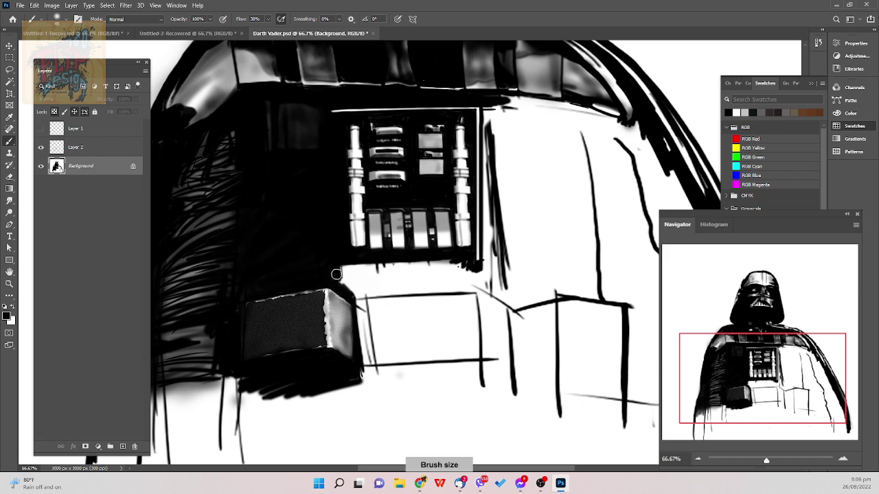
{"action": "left_click_drag", "start_coordinate": [347, 275], "coordinate": [349, 290]}
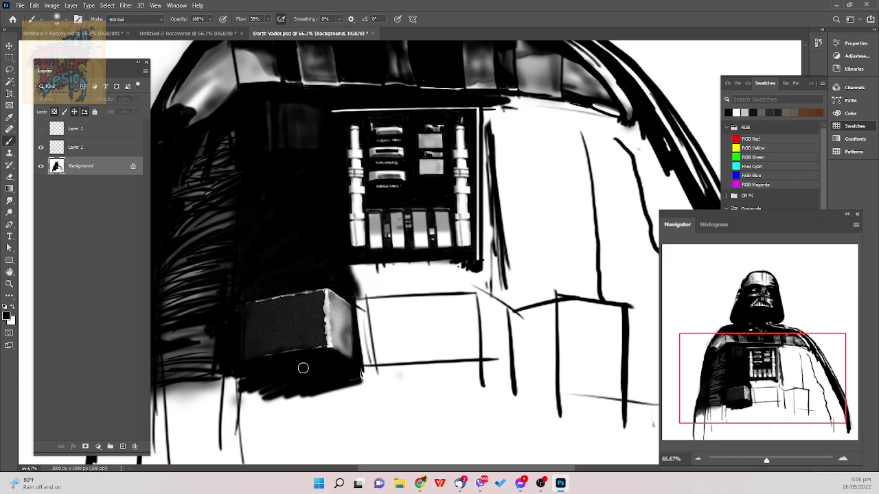
- Try to darken the lower left part of the belt box's front face while varying the brush size
{"action": "key", "text": "bracketright"}
{"action": "key", "text": "bracketright"}
{"action": "key", "text": "bracketright"}
{"action": "mouse_move", "coordinate": [286, 337]}
{"action": "left_mouse_down"}
{"action": "mouse_move", "coordinate": [257, 354]}
{"action": "mouse_move", "coordinate": [281, 357]}
{"action": "mouse_move", "coordinate": [297, 344]}
{"action": "mouse_move", "coordinate": [272, 357]}
{"action": "mouse_move", "coordinate": [269, 342]}
{"action": "left_mouse_up"}
{"action": "key", "text": "bracketleft"}
{"action": "key", "text": "bracketleft"}
{"action": "key", "text": "bracketleft"}
{"action": "key", "text": "bracketleft"}
{"action": "key", "text": "bracketleft"}
{"action": "key", "text": "bracketright"}
{"action": "key", "text": "bracketright"}
{"action": "key", "text": "bracketright"}
{"action": "key", "text": "bracketright"}
{"action": "key", "text": "bracketright"}
{"action": "key", "text": "bracketright"}
{"action": "key", "text": "bracketright"}
{"action": "key", "text": "bracketright"}
{"action": "key", "text": "bracketright"}
{"action": "key", "text": "bracketright"}
{"action": "key", "text": "bracketleft"}
{"action": "key", "text": "bracketleft"}
{"action": "key", "text": "bracketright"}
{"action": "key", "text": "bracketright"}
{"action": "key", "text": "bracketright"}
{"action": "key", "text": "bracketright"}
{"action": "key", "text": "bracketright"}
{"action": "key", "text": "bracketright"}
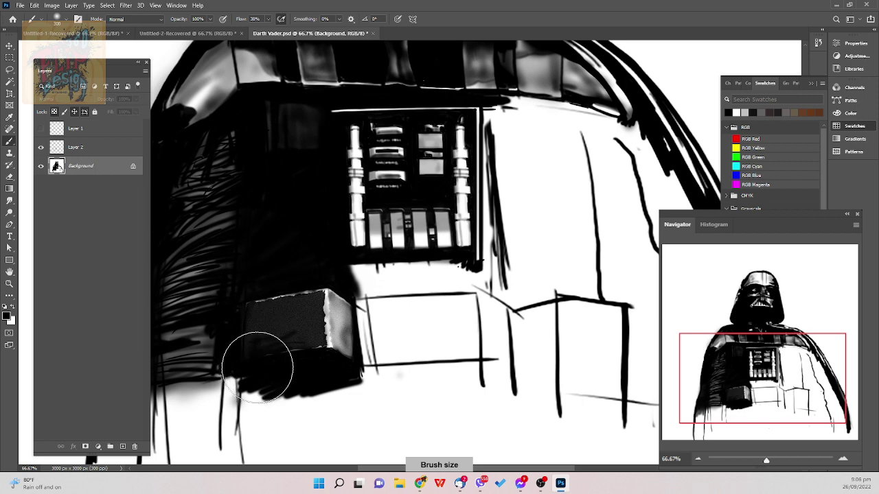
{"action": "key", "text": "bracketleft"}
{"action": "key", "text": "bracketleft"}
{"action": "key", "text": "bracketleft"}
{"action": "key", "text": "bracketleft"}
{"action": "key", "text": "bracketleft"}
{"action": "key", "text": "bracketright"}
{"action": "key", "text": "bracketright"}
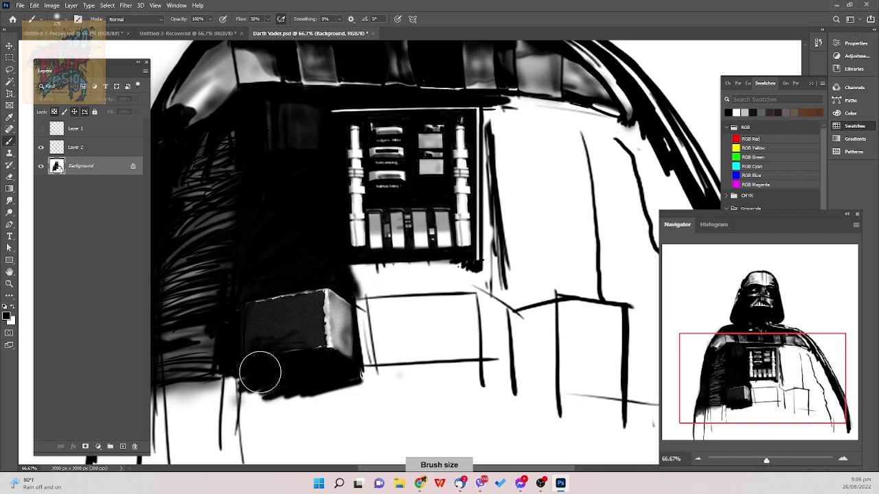
{"action": "key", "text": "bracketleft"}
{"action": "key", "text": "bracketleft"}
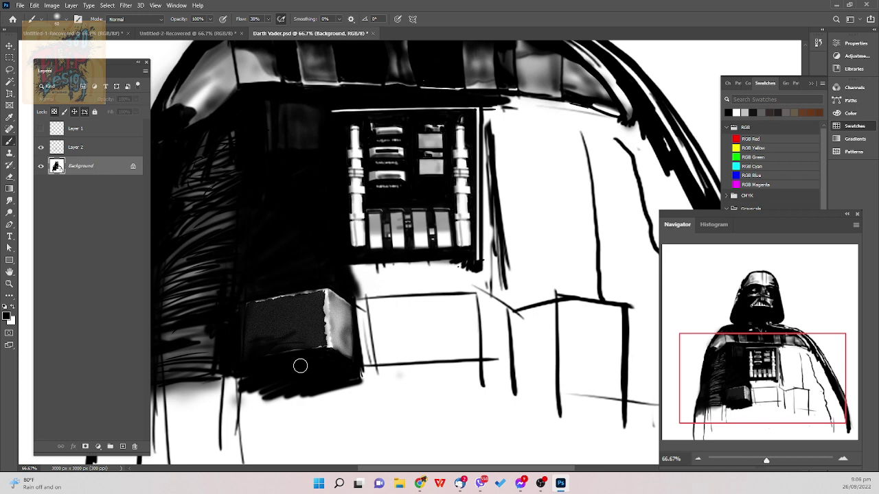
- Undo the last darkening strokes on the left belt box's front face
{"action": "key", "text": "ctrl+z"}
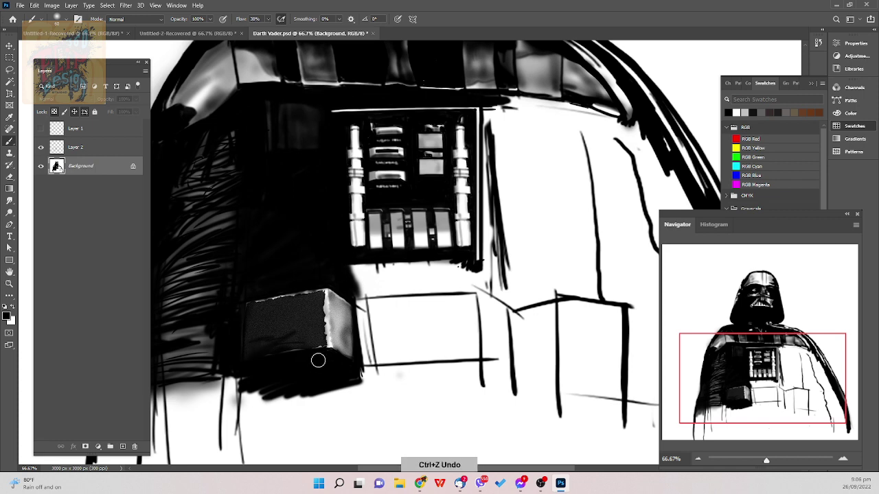
{"action": "key", "text": "ctrl+z"}
{"action": "key", "text": "ctrl+z"}
{"action": "key", "text": "ctrl+z"}
{"action": "key", "text": "ctrl+z"}
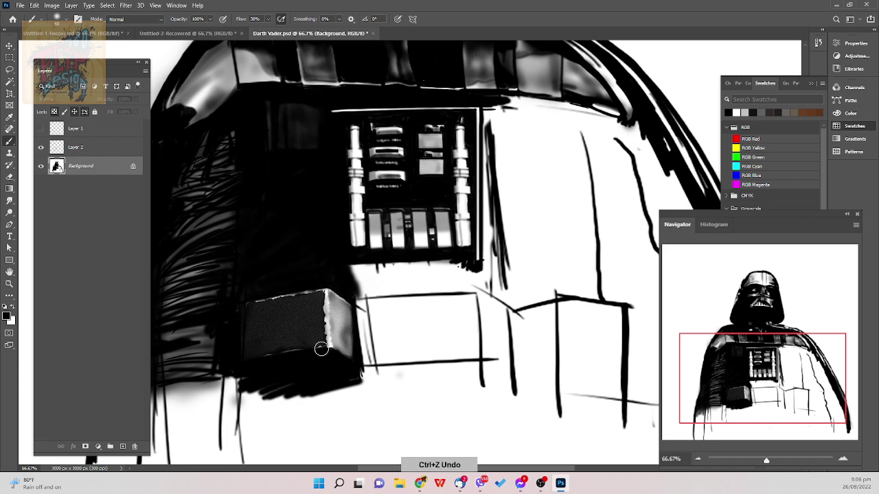
- Paint the ragged shadow beneath the left belt box into an even black underside and enlarge the brush to 90
{"action": "mouse_move", "coordinate": [321, 349]}
{"action": "left_mouse_down"}
{"action": "mouse_move", "coordinate": [305, 362]}
{"action": "mouse_move", "coordinate": [309, 387]}
{"action": "mouse_move", "coordinate": [250, 402]}
{"action": "mouse_move", "coordinate": [320, 392]}
{"action": "left_mouse_up"}
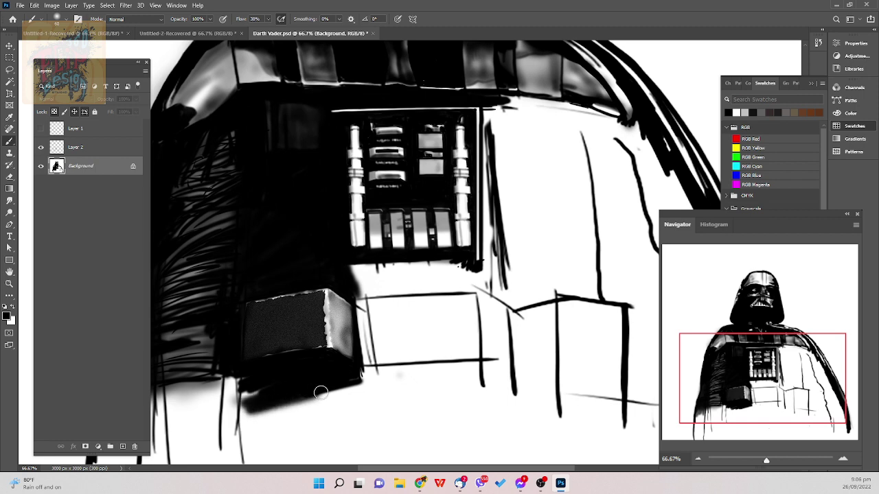
{"action": "key", "text": "bracketright"}
{"action": "key", "text": "bracketright"}
{"action": "key", "text": "bracketright"}
- Switch to the Soft Round Pressure Opacity brush and softly darken the lower left part of the belt box's front face
{"action": "right_click", "coordinate": [418, 397]}
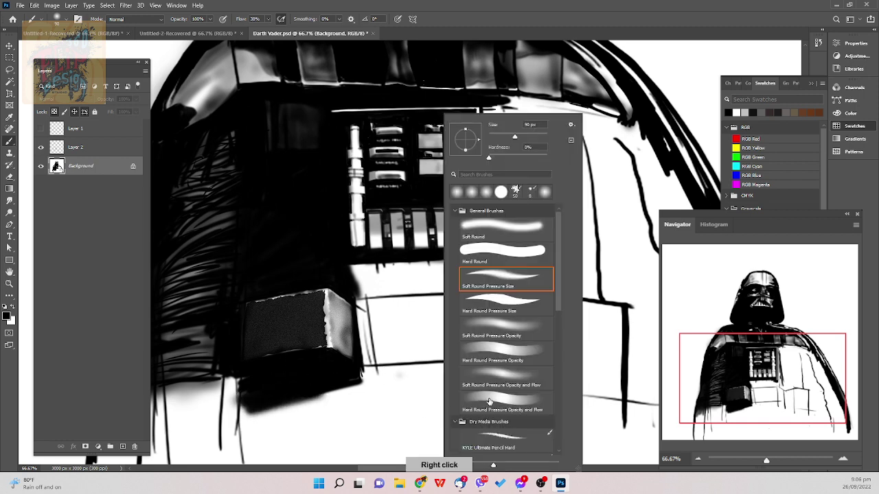
{"action": "left_click", "coordinate": [515, 330]}
{"action": "left_click", "coordinate": [373, 387]}
{"action": "key", "text": "bracketright"}
{"action": "key", "text": "bracketright"}
{"action": "key", "text": "bracketright"}
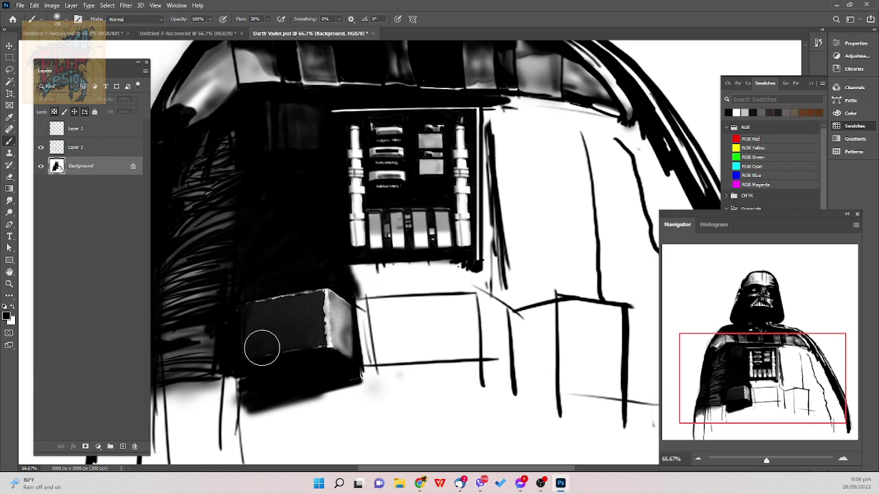
{"action": "key", "text": "bracketleft"}
{"action": "key", "text": "bracketleft"}
{"action": "key", "text": "bracketleft"}
{"action": "key", "text": "bracketleft"}
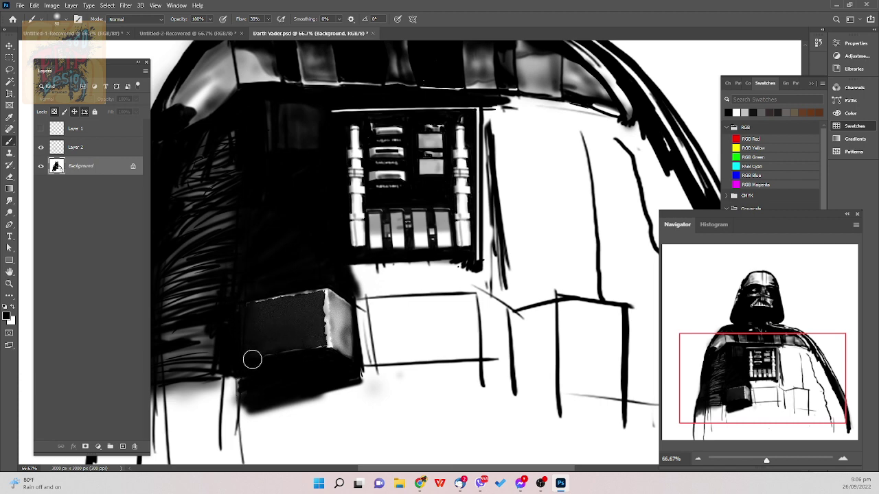
{"action": "key", "text": "bracketright"}
{"action": "key", "text": "bracketright"}
{"action": "key", "text": "bracketright"}
{"action": "key", "text": "bracketright"}
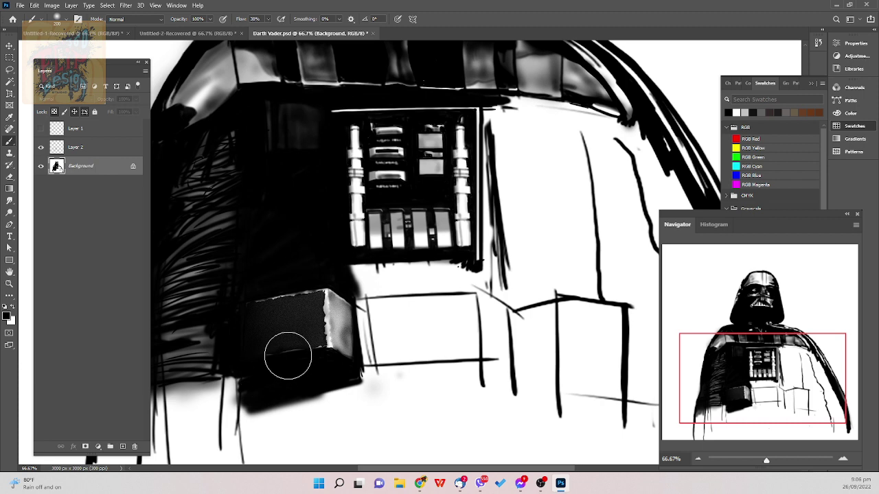
{"action": "key", "text": "bracketleft"}
{"action": "key", "text": "bracketleft"}
{"action": "key", "text": "bracketleft"}
{"action": "key", "text": "bracketleft"}
{"action": "key", "text": "bracketleft"}
- Enlarge the brush to 125 and tone down the bright side face of the left belt box
{"action": "key", "text": "ctrl+minus"}
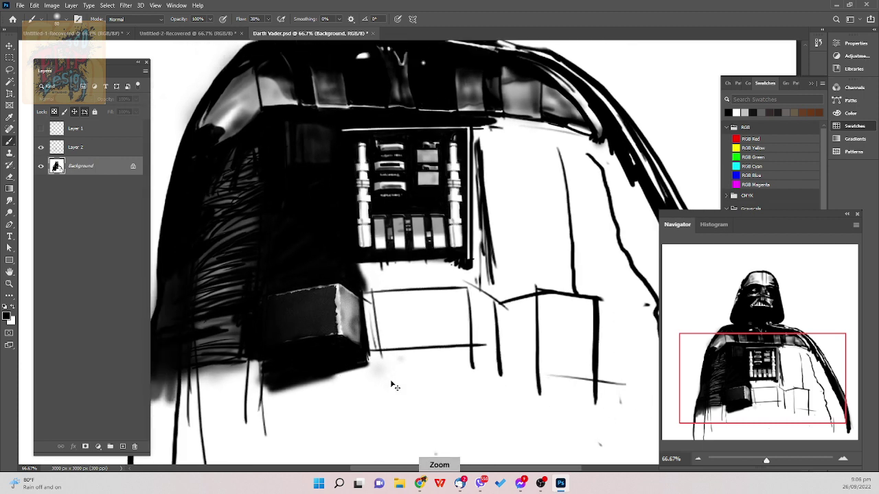
{"action": "scroll", "coordinate": [355, 386], "scroll_direction": "up", "scroll_amount": 1}
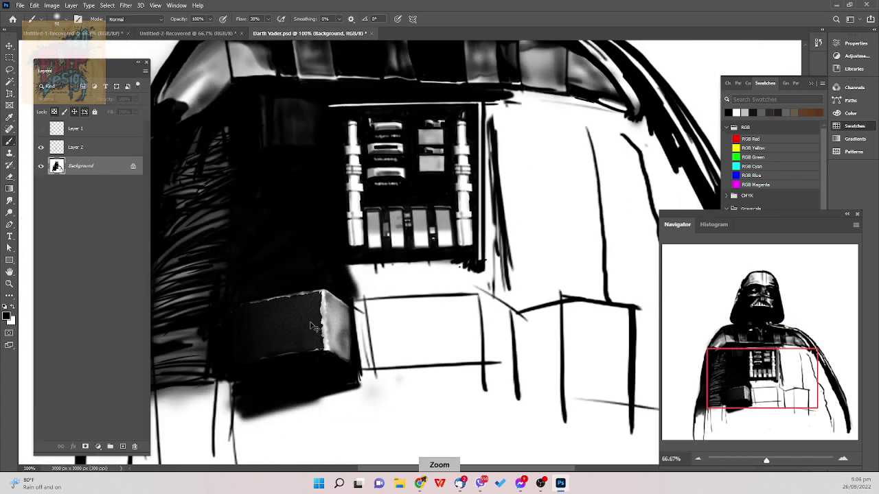
{"action": "scroll", "coordinate": [313, 326], "scroll_direction": "down", "scroll_amount": 2}
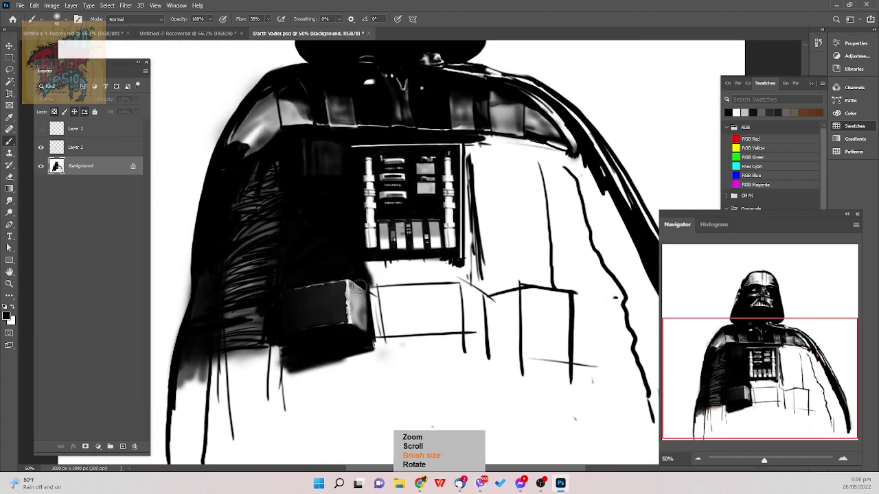
{"action": "key", "text": "bracketright"}
{"action": "key", "text": "bracketright"}
{"action": "key", "text": "bracketright"}
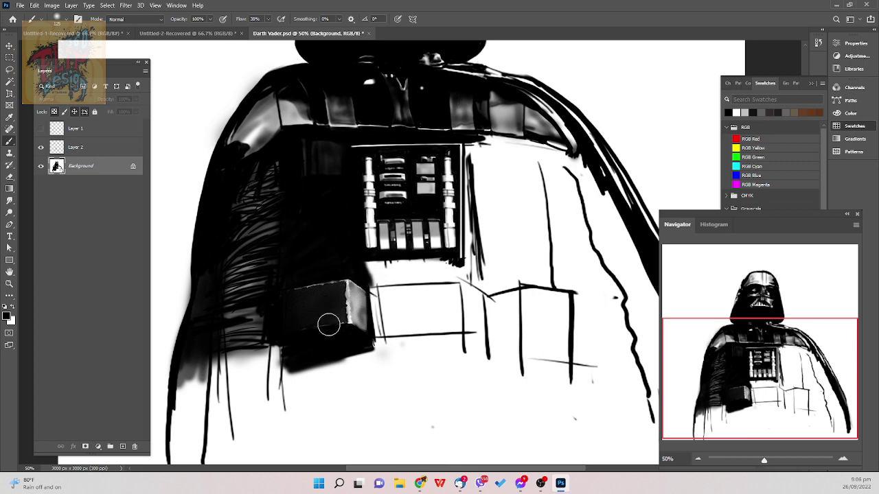
- Switch to the Soft Round Pressure Size brush at 80 px and black in the lower cape beside the left belt box
{"action": "right_click", "coordinate": [320, 362]}
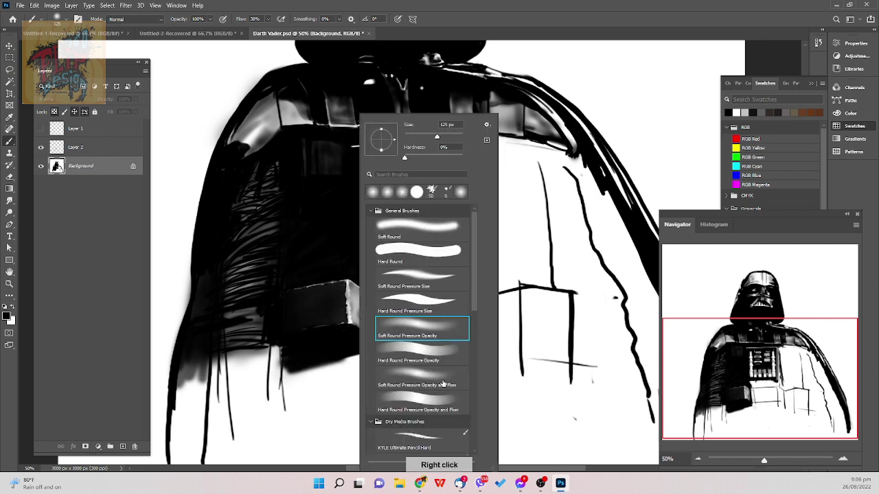
{"action": "left_click", "coordinate": [444, 273]}
{"action": "left_click", "coordinate": [335, 391]}
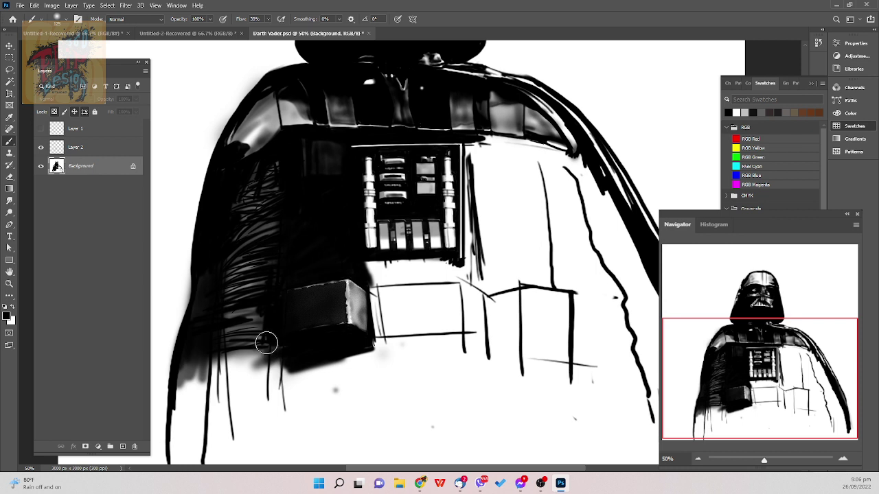
{"action": "key", "text": "bracketleft"}
{"action": "key", "text": "bracketleft"}
{"action": "key", "text": "bracketleft"}
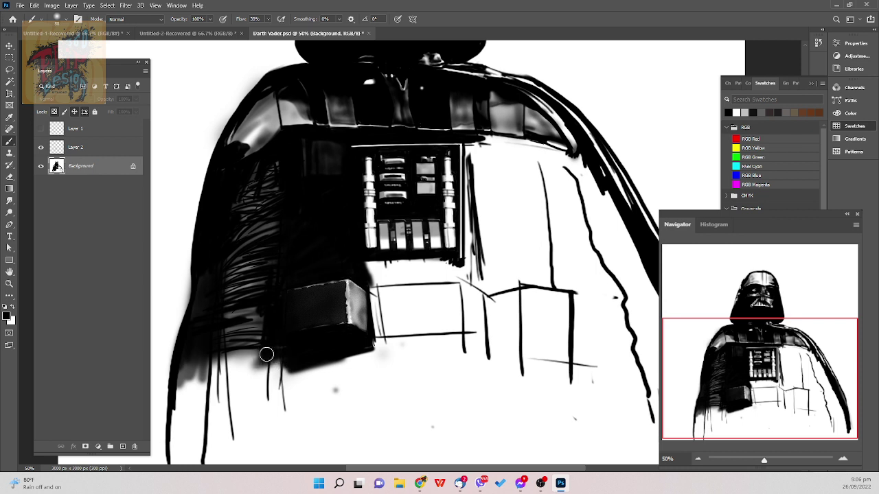
{"action": "mouse_move", "coordinate": [266, 354]}
{"action": "left_mouse_down"}
{"action": "mouse_move", "coordinate": [213, 359]}
{"action": "mouse_move", "coordinate": [251, 366]}
{"action": "mouse_move", "coordinate": [207, 373]}
{"action": "mouse_move", "coordinate": [288, 361]}
{"action": "mouse_move", "coordinate": [256, 387]}
{"action": "mouse_move", "coordinate": [304, 369]}
{"action": "mouse_move", "coordinate": [205, 388]}
{"action": "mouse_move", "coordinate": [255, 368]}
{"action": "mouse_move", "coordinate": [222, 401]}
{"action": "mouse_move", "coordinate": [232, 371]}
{"action": "mouse_move", "coordinate": [193, 397]}
{"action": "mouse_move", "coordinate": [207, 370]}
{"action": "mouse_move", "coordinate": [197, 368]}
{"action": "mouse_move", "coordinate": [180, 389]}
{"action": "mouse_move", "coordinate": [186, 365]}
{"action": "mouse_move", "coordinate": [206, 412]}
{"action": "left_mouse_up"}
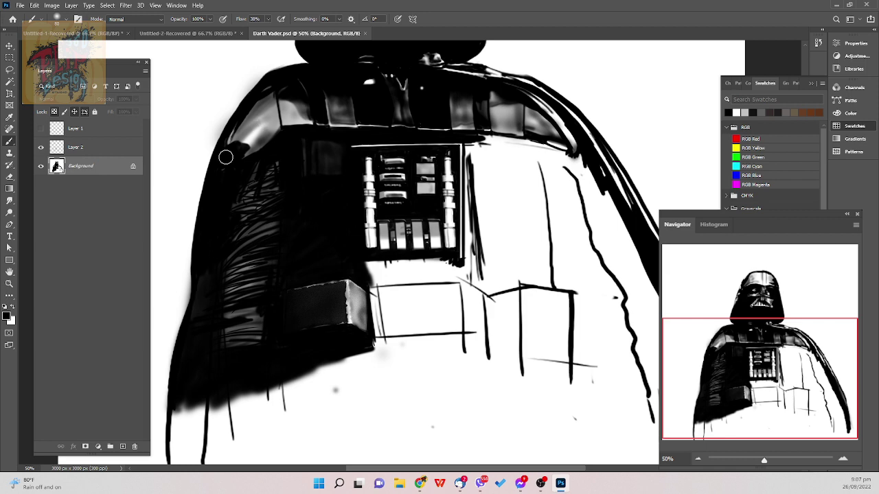
{"action": "key", "text": "ctrl+z"}
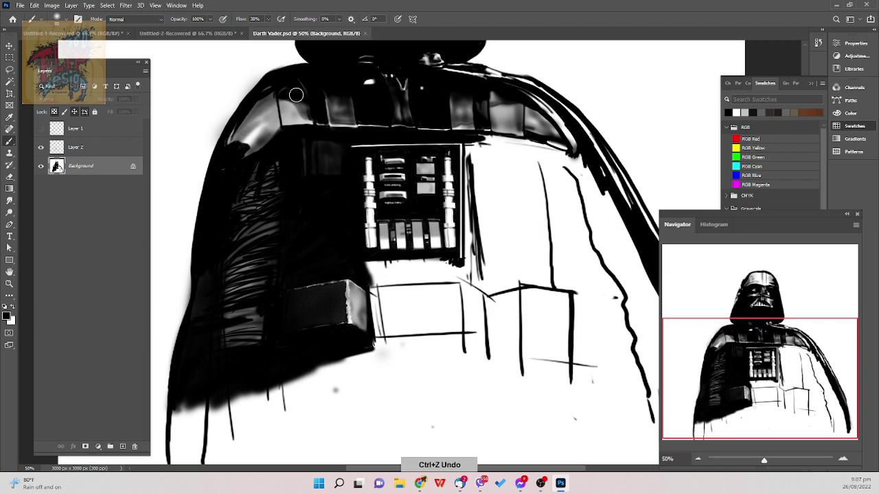
- Switch to the Soft Round Pressure Opacity brush, reduce it to 60 px and try a soft dab on the left shoulder's outer edge
{"action": "right_click", "coordinate": [565, 266]}
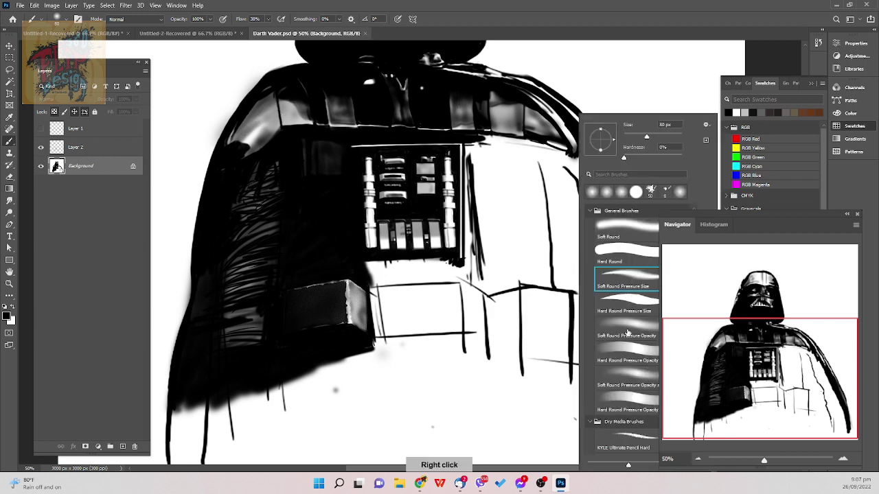
{"action": "left_click", "coordinate": [628, 333]}
{"action": "left_click", "coordinate": [223, 172]}
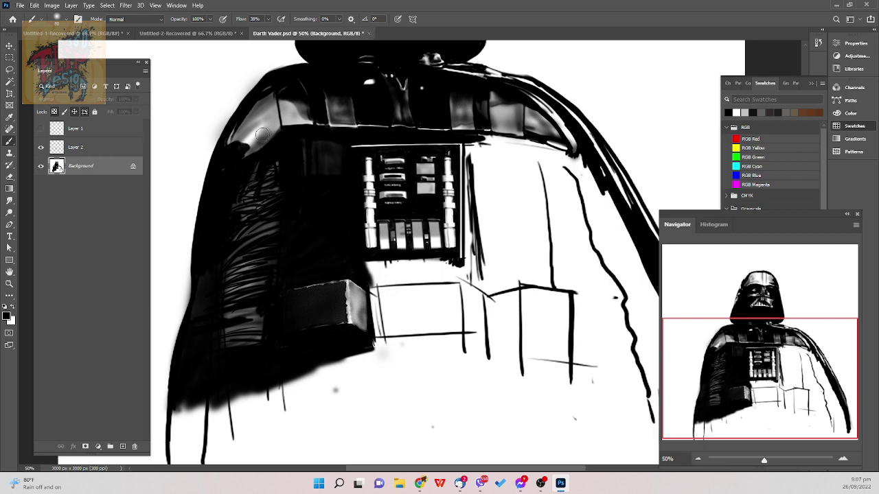
{"action": "key", "text": "bracketleft"}
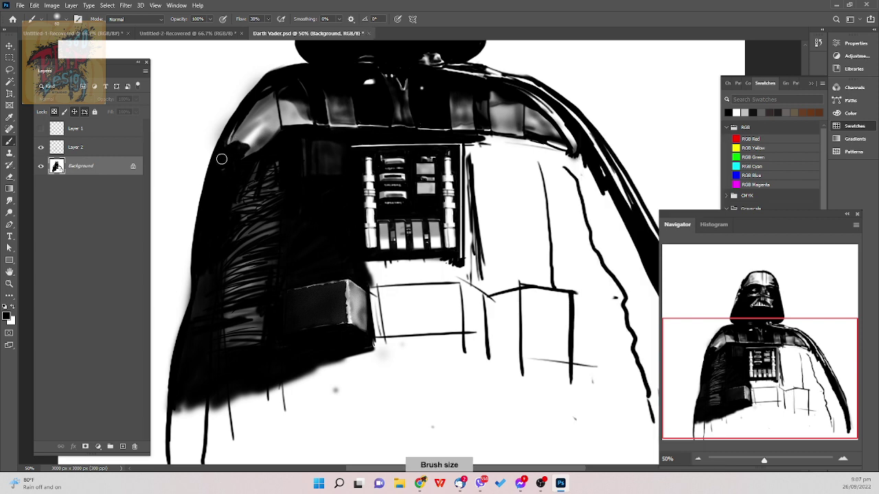
{"action": "mouse_move", "coordinate": [227, 146]}
{"action": "left_mouse_down"}
{"action": "mouse_move", "coordinate": [282, 89]}
{"action": "mouse_move", "coordinate": [221, 149]}
{"action": "left_mouse_up"}
{"action": "key", "text": "ctrl+z"}
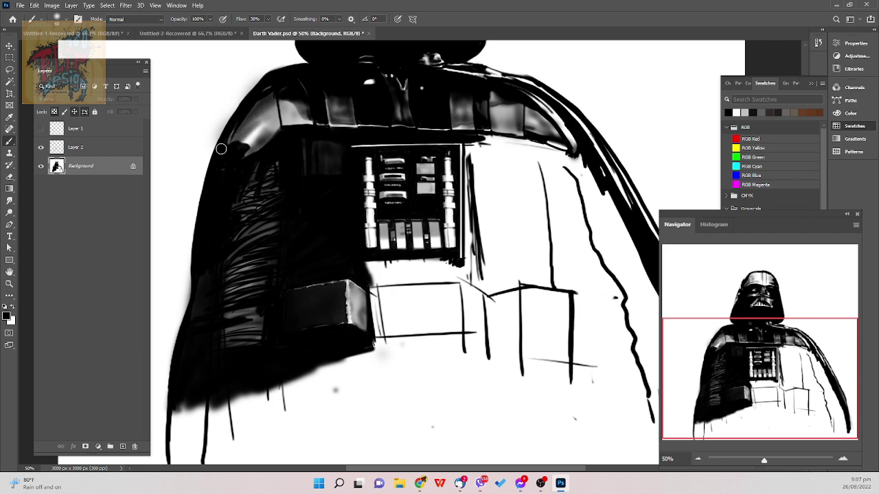
- Enlarge the brush to 150 px and softly darken the lower end of the left shoulder plate
{"action": "key", "text": "bracketright"}
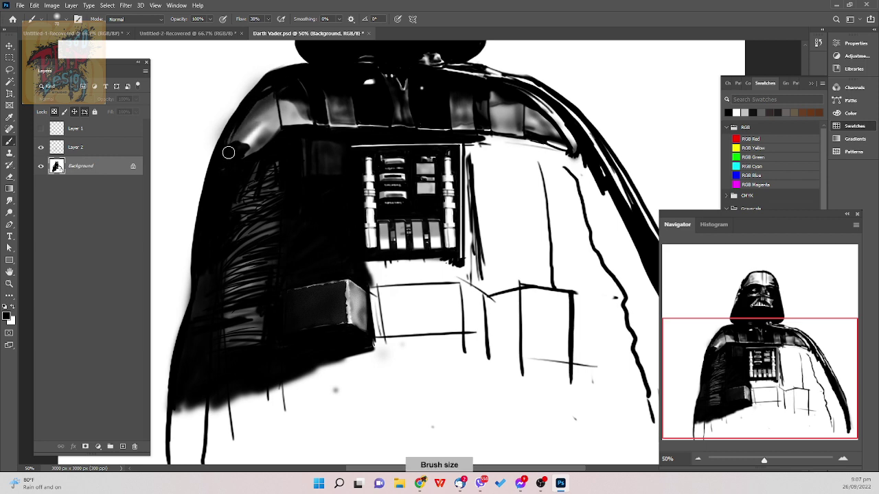
{"action": "key", "text": "bracketright"}
{"action": "key", "text": "bracketright"}
{"action": "key", "text": "bracketright"}
{"action": "key", "text": "bracketright"}
{"action": "key", "text": "bracketright"}
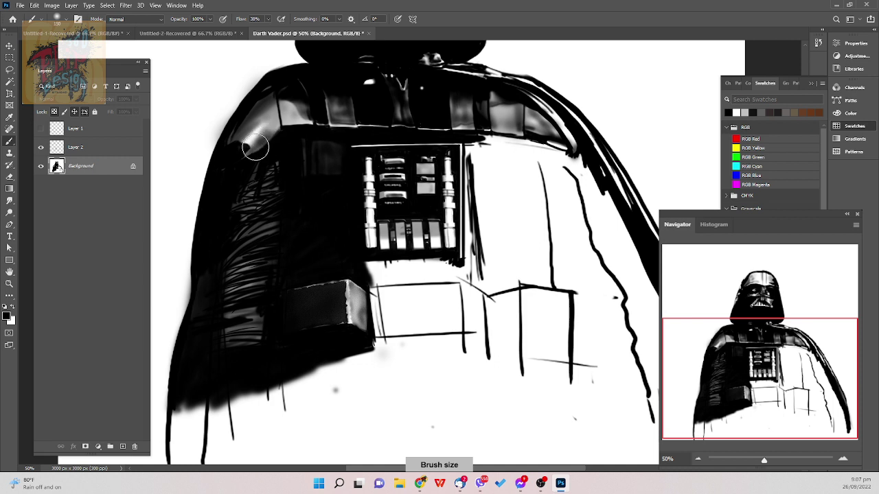
{"action": "left_click_drag", "start_coordinate": [256, 147], "coordinate": [248, 156]}
- Reduce the brush to a fine tip and refine the dark seam between the two leftmost shoulder panels
{"action": "key", "text": "bracketleft"}
{"action": "key", "text": "bracketleft"}
{"action": "key", "text": "bracketleft"}
{"action": "key", "text": "bracketleft"}
{"action": "key", "text": "bracketleft"}
{"action": "key", "text": "bracketleft"}
{"action": "key", "text": "bracketright"}
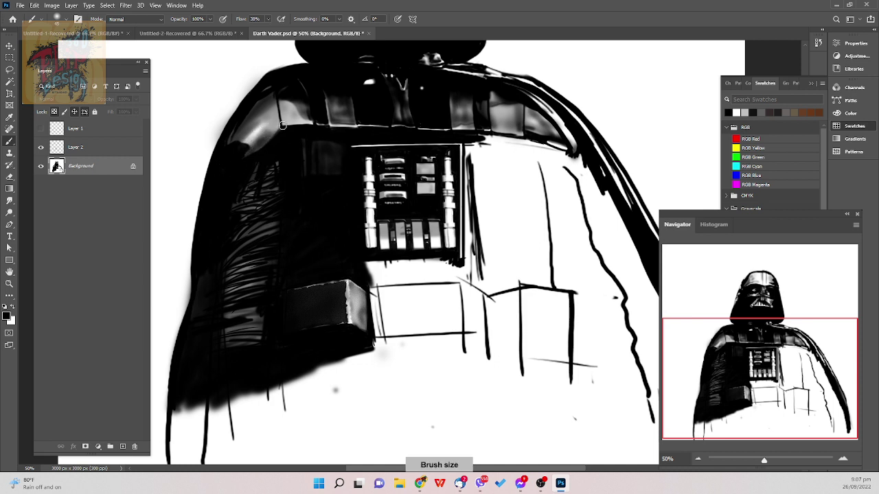
{"action": "key", "text": "bracketleft"}
{"action": "key", "text": "bracketleft"}
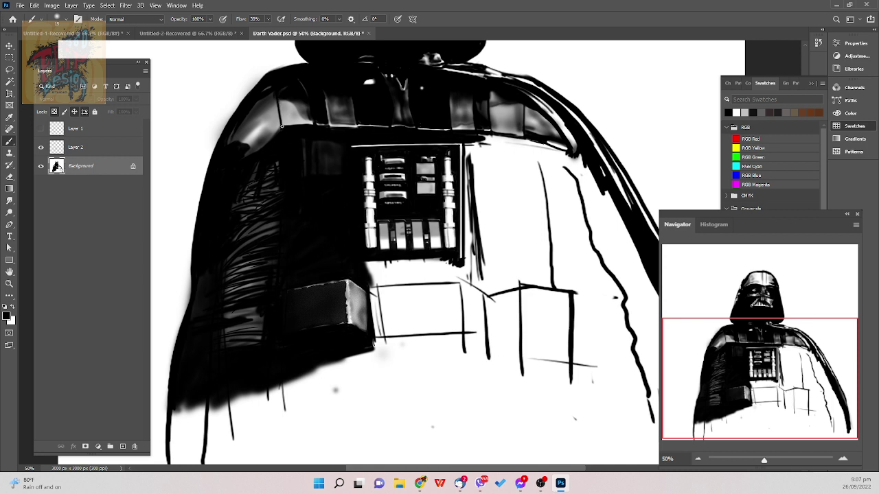
{"action": "key", "text": "bracketleft"}
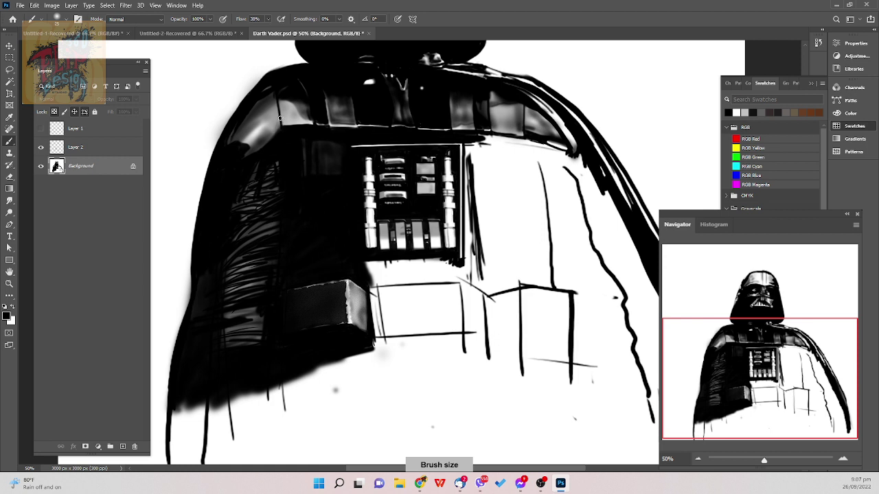
- Enlarge the fine brush again for the shoulder seam and save the illustration
{"action": "key", "text": "bracketright"}
{"action": "key", "text": "bracketright"}
{"action": "key", "text": "bracketright"}
{"action": "key", "text": "bracketright"}
{"action": "key", "text": "bracketright"}
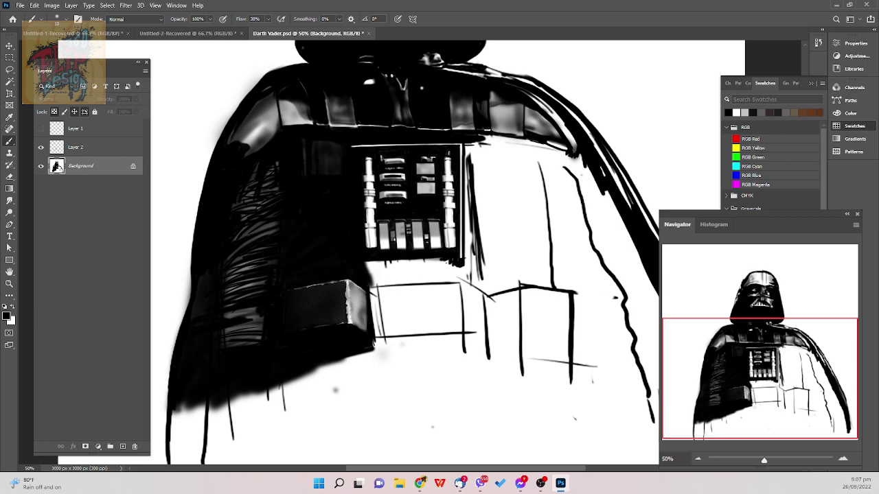
{"action": "key", "text": "bracketright"}
{"action": "key", "text": "ctrl+s"}
- Check what Layer 2 and Layer 1 contain, then delete both layers so only the Background remains
{"action": "left_click", "coordinate": [41, 152]}
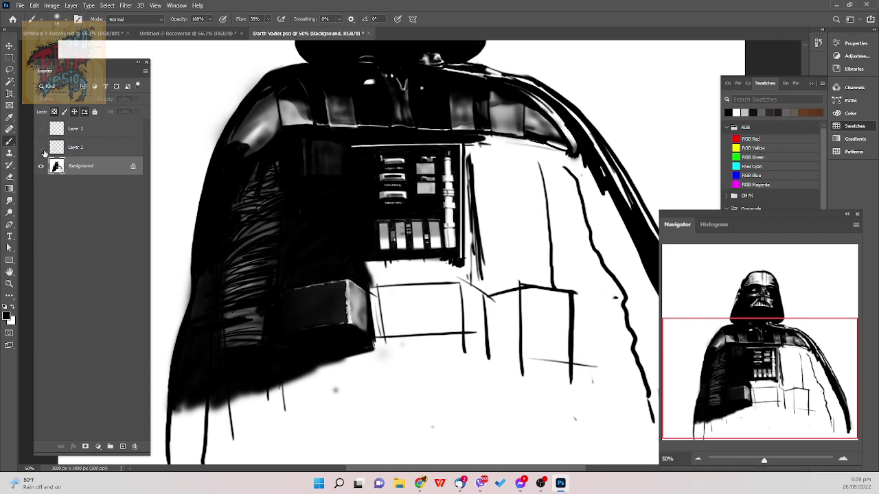
{"action": "left_click", "coordinate": [41, 150]}
{"action": "left_click", "coordinate": [70, 147]}
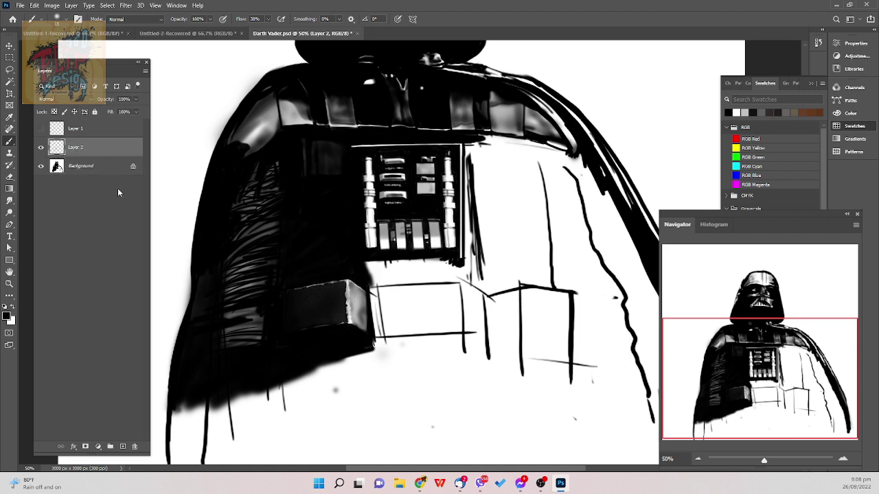
{"action": "left_click", "coordinate": [135, 447]}
{"action": "left_click", "coordinate": [398, 179]}
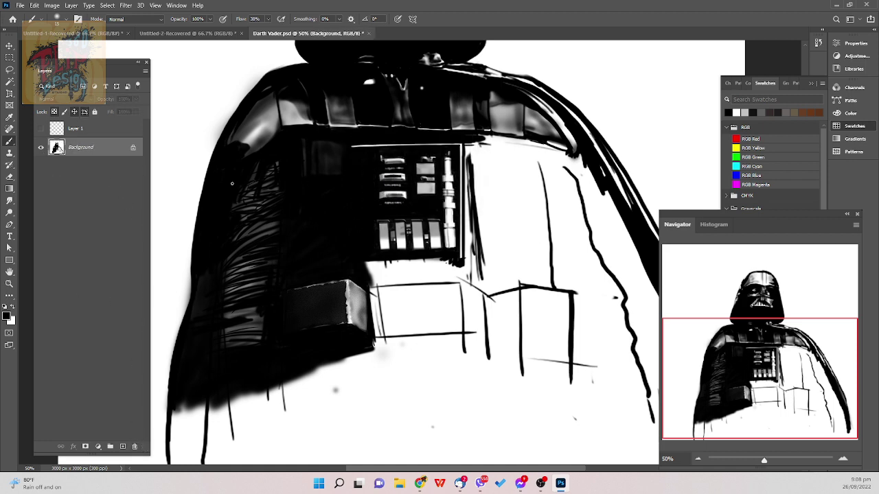
{"action": "left_click", "coordinate": [43, 129]}
{"action": "left_click", "coordinate": [78, 130]}
{"action": "left_click", "coordinate": [134, 446]}
{"action": "left_click", "coordinate": [401, 180]}
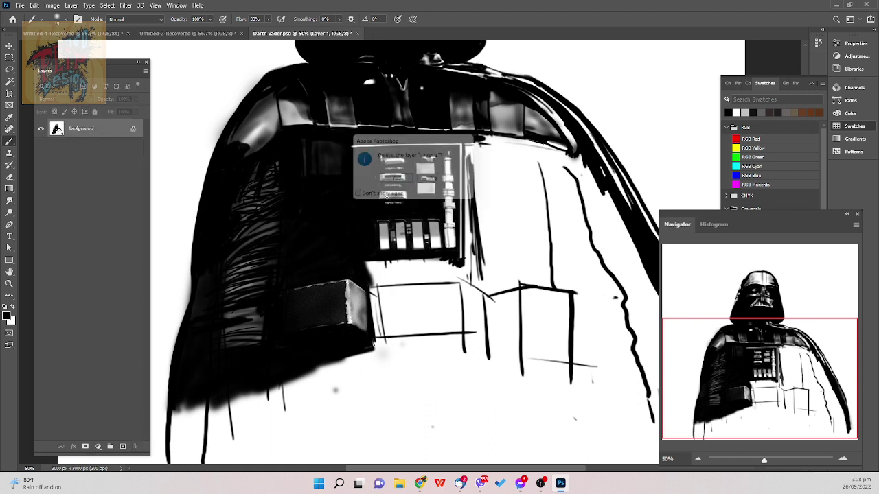
- Add a new empty layer above the Background and save the document
{"action": "left_click", "coordinate": [123, 446]}
{"action": "key", "text": "ctrl+s"}
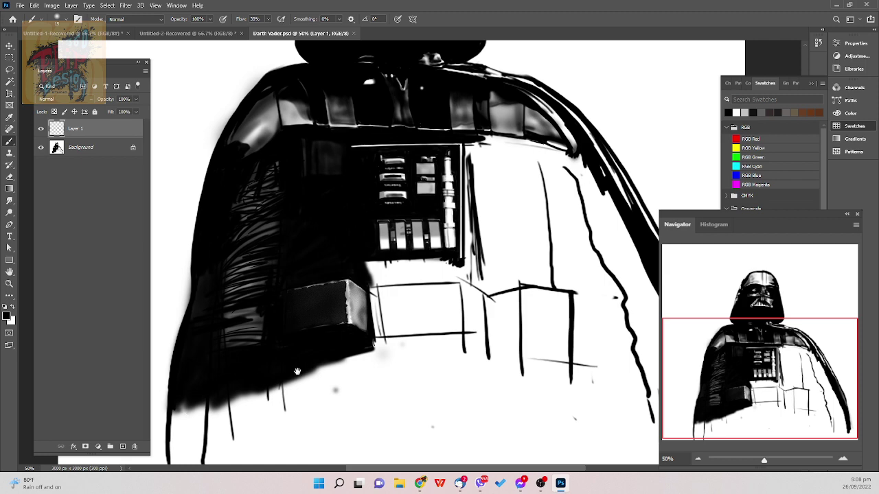
- Examine the whole illustration with the surrounding panels hidden, from the full figure to the torso and belt
{"action": "mouse_move", "coordinate": [298, 371]}
{"action": "left_mouse_down"}
{"action": "mouse_move", "coordinate": [230, 394]}
{"action": "mouse_move", "coordinate": [384, 386]}
{"action": "left_mouse_up"}
{"action": "key", "text": "["}
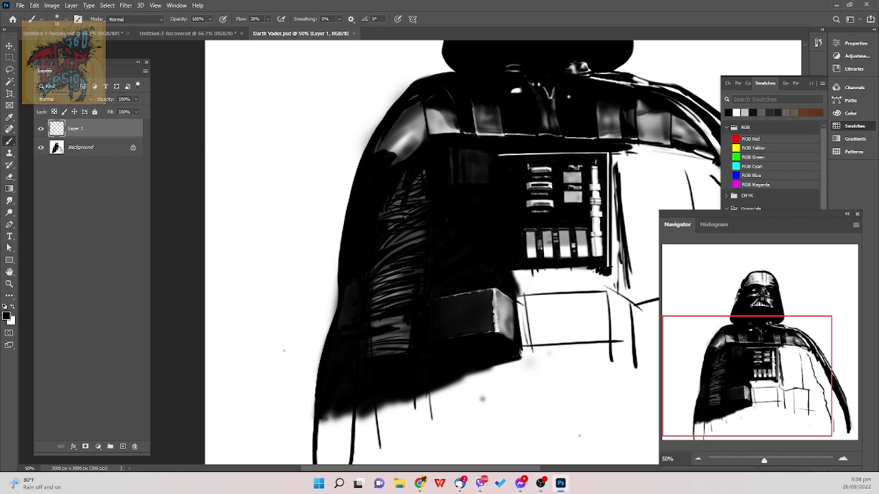
{"action": "key", "text": "Tab"}
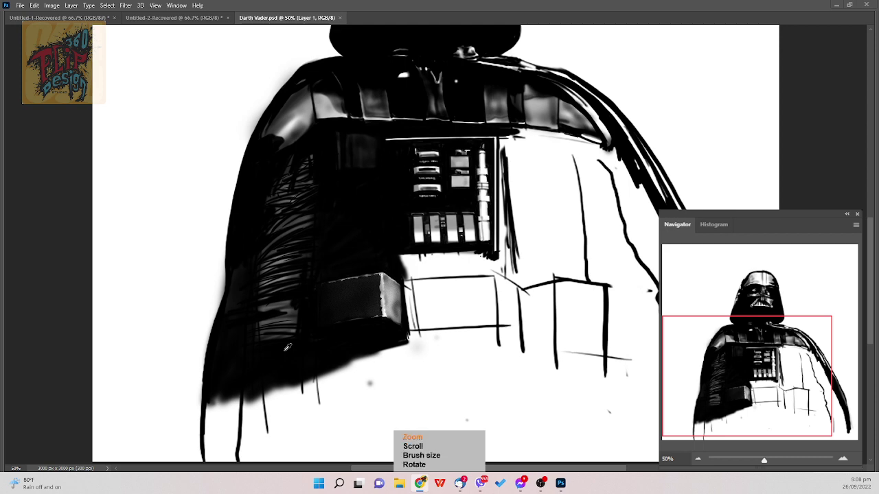
{"action": "key", "text": "ctrl+minus"}
{"action": "key", "text": "ctrl+minus"}
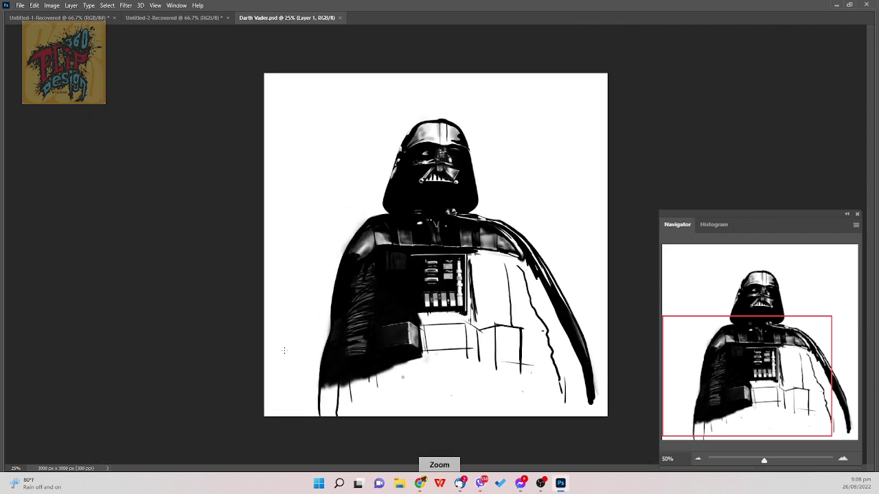
{"action": "key", "text": "ctrl+plus"}
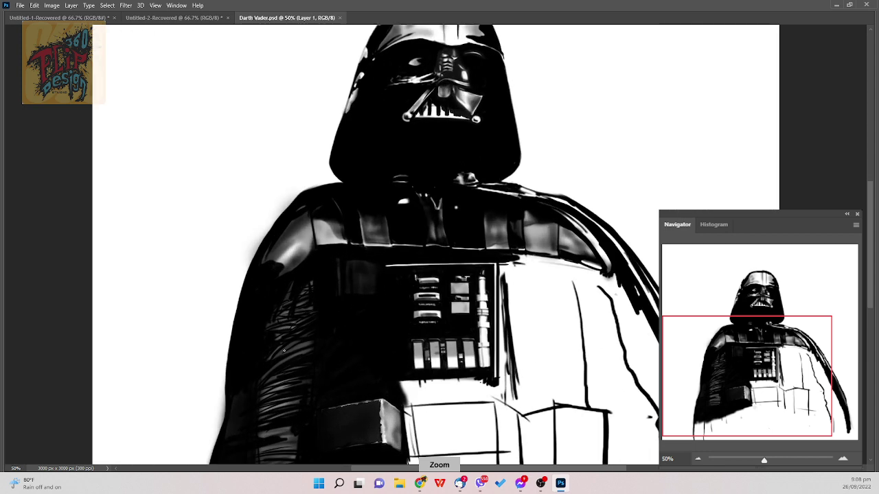
{"action": "left_click_drag", "start_coordinate": [283, 350], "coordinate": [270, 199]}
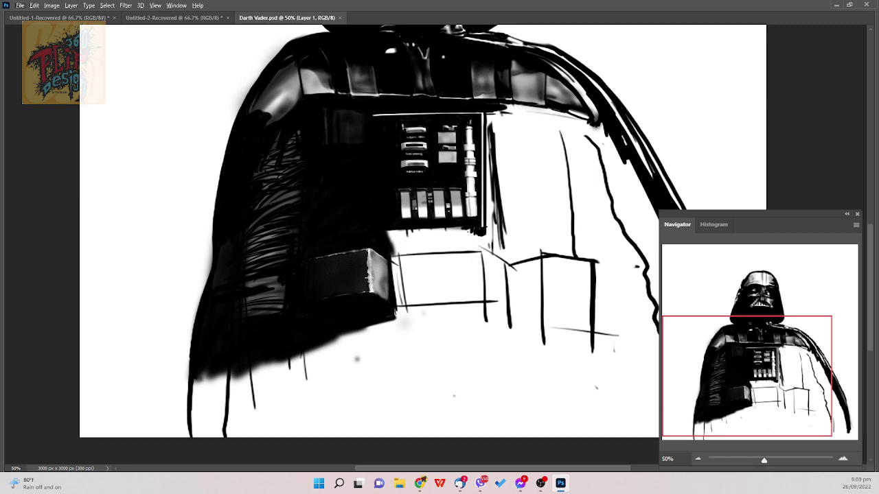
{"action": "key", "text": "Tab"}
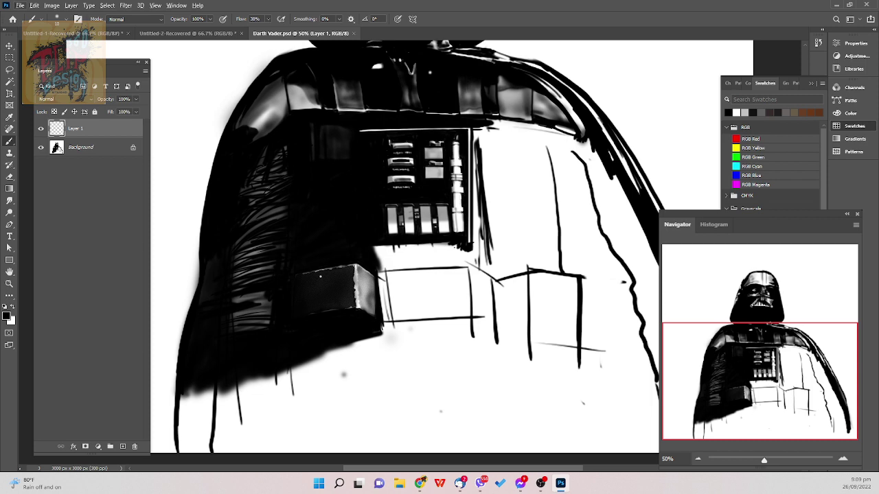
- Make white the painting colour, set the brush to 20 px and try a dot on the left belt box's front face
{"action": "key", "text": "x"}
{"action": "key", "text": "ctrl+plus"}
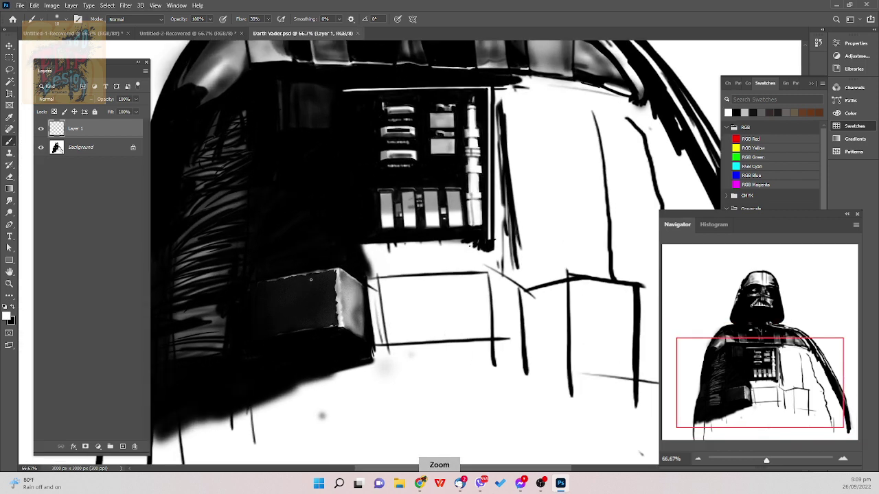
{"action": "key", "text": "ctrl+minus"}
{"action": "key", "text": "bracketright"}
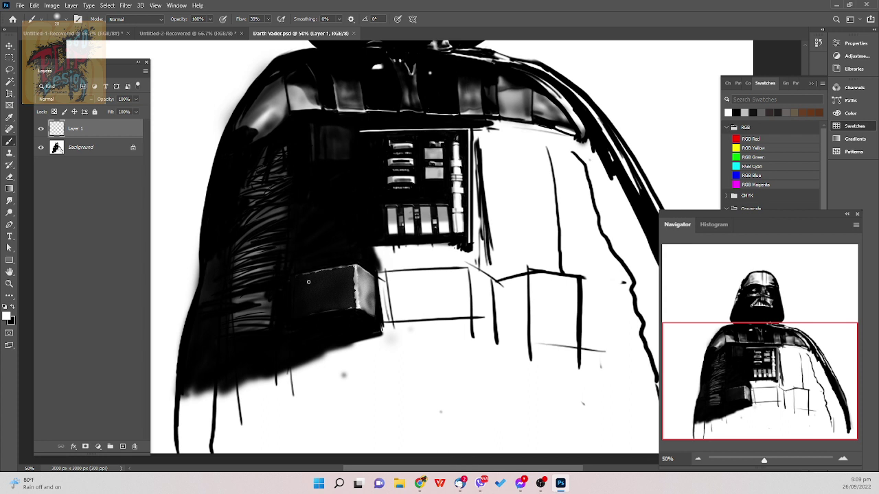
{"action": "left_click", "coordinate": [308, 283]}
{"action": "key", "text": "ctrl+z"}
- With a slightly larger Soft Round Pressure Size brush, paint six white dots on the left belt box's front and shift them slightly left
{"action": "right_click", "coordinate": [319, 281]}
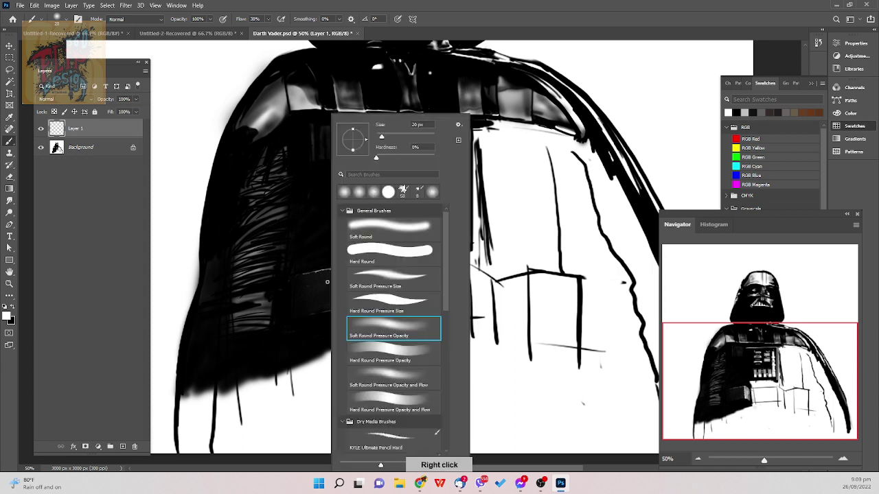
{"action": "left_click", "coordinate": [412, 278]}
{"action": "left_click", "coordinate": [295, 295]}
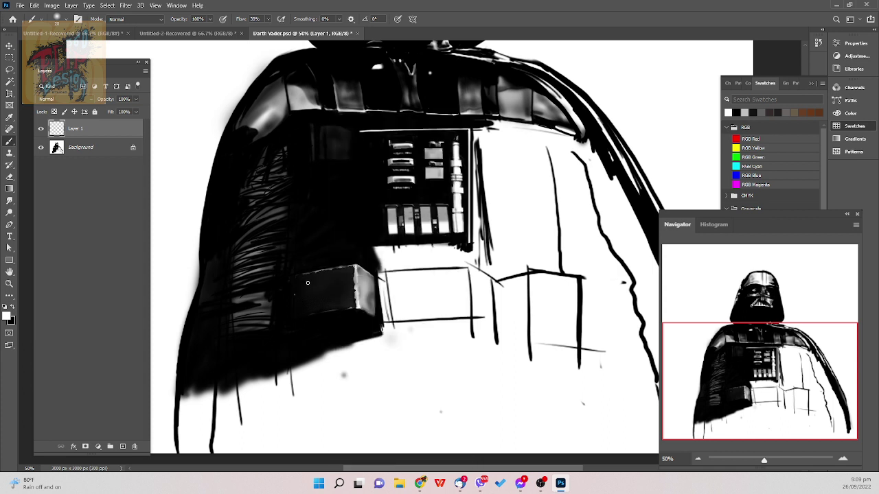
{"action": "key", "text": "ctrl+z"}
{"action": "key", "text": "bracketright"}
{"action": "left_click_drag", "start_coordinate": [312, 307], "coordinate": [317, 306]}
{"action": "key", "text": "ctrl+z"}
{"action": "left_click", "coordinate": [334, 286]}
{"action": "key", "text": "ctrl+z"}
{"action": "key", "text": "v"}
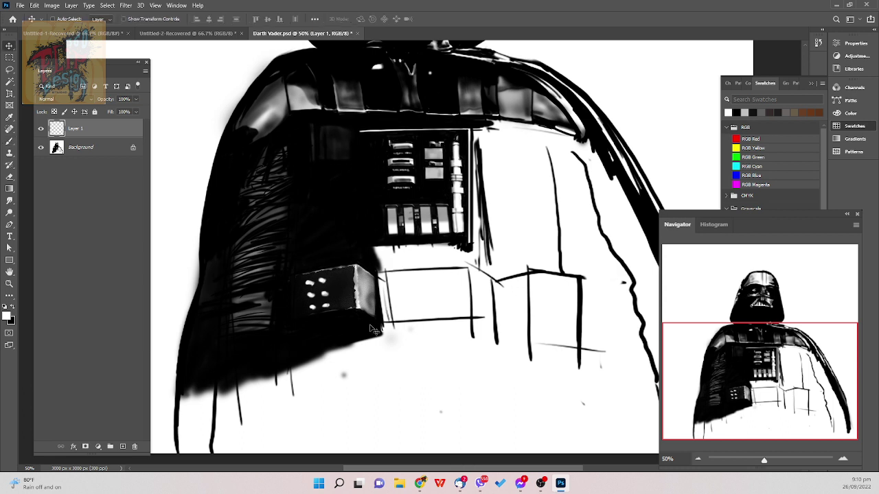
{"action": "left_click_drag", "start_coordinate": [368, 330], "coordinate": [362, 329]}
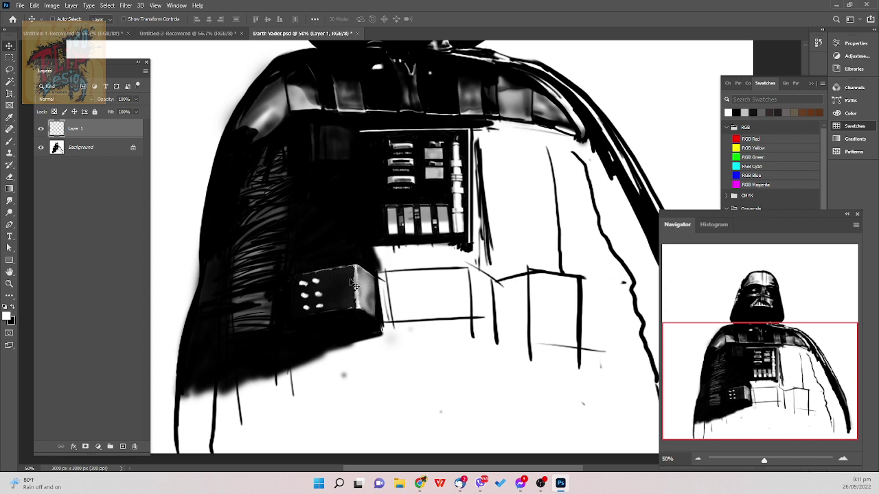
- Select two small side-by-side rectangles near the dots on the belt box's front with the Polygonal Lasso and return to the Brush tool
{"action": "key", "text": "l"}
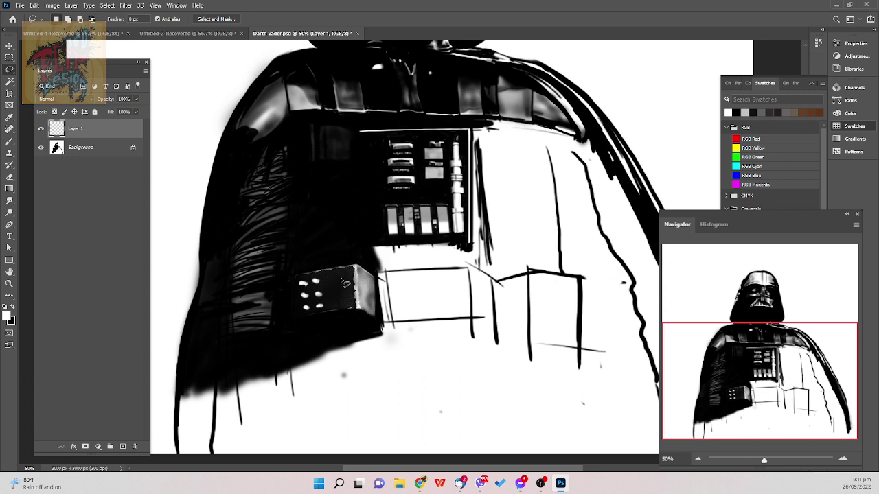
{"action": "key", "text": "shift+l"}
{"action": "left_click", "coordinate": [350, 278]}
{"action": "left_click", "coordinate": [350, 288]}
{"action": "left_click", "coordinate": [338, 277], "text": "alt"}
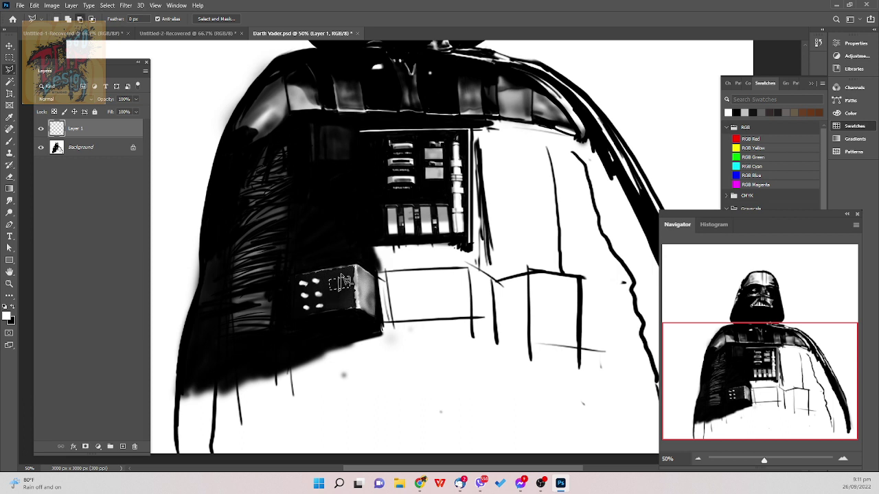
{"action": "left_click", "coordinate": [341, 280]}
{"action": "key", "text": "alt"}
{"action": "left_click_drag", "start_coordinate": [343, 283], "coordinate": [345, 300]}
{"action": "key", "text": "b"}
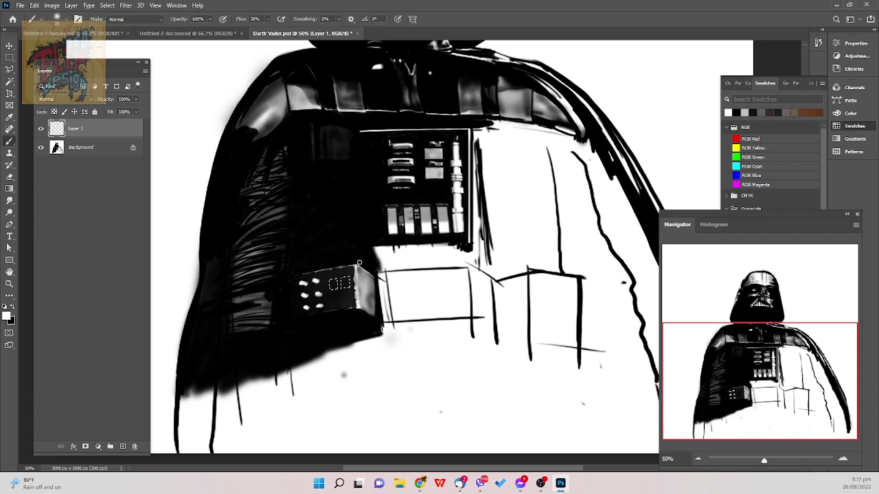
- Paint the two selected rectangles on the left belt box's front white
{"action": "left_click_drag", "start_coordinate": [325, 291], "coordinate": [341, 268]}
{"action": "key", "text": "ctrl+z"}
{"action": "key", "text": "l"}
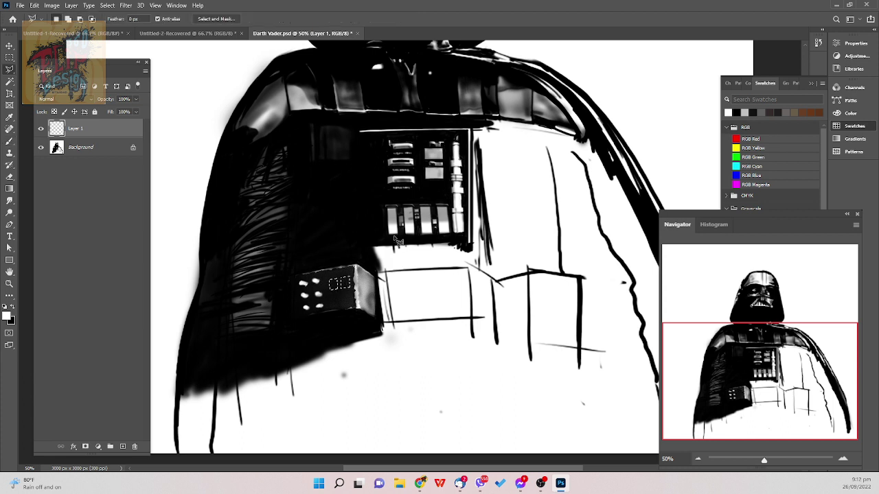
{"action": "key", "text": "b"}
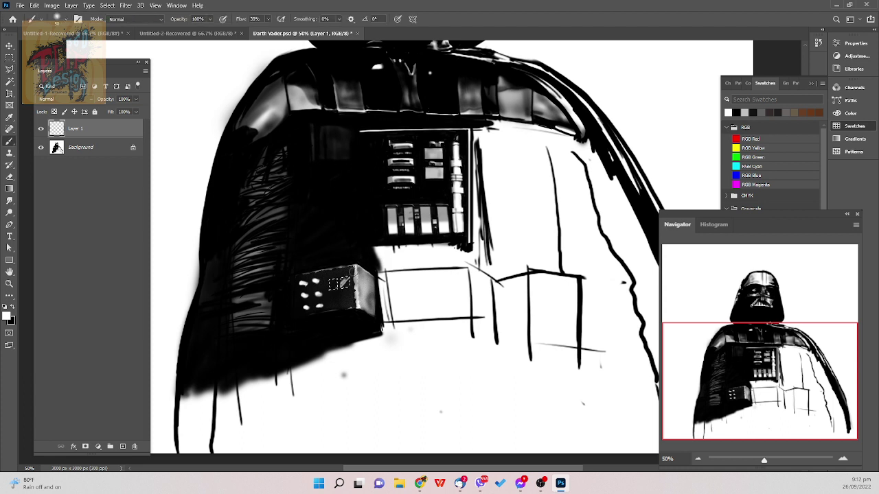
{"action": "left_click_drag", "start_coordinate": [343, 282], "coordinate": [357, 273]}
- With a smaller brush, tidy the gap and edges of the two white rectangles in black and add a short white bar beneath them
{"action": "key", "text": "x"}
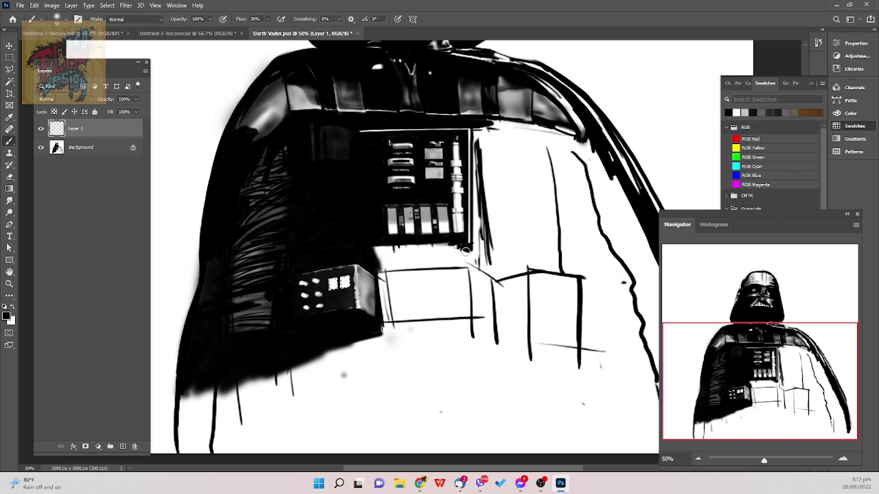
{"action": "right_click", "coordinate": [489, 257]}
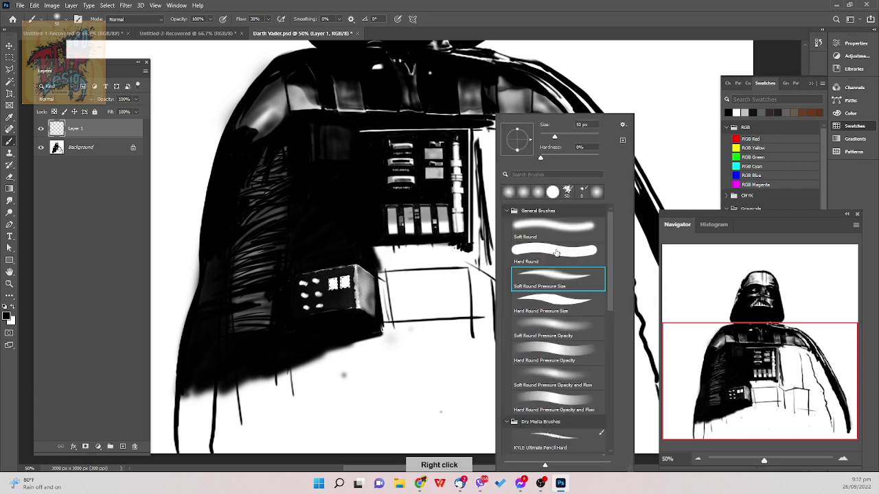
{"action": "left_click", "coordinate": [338, 273]}
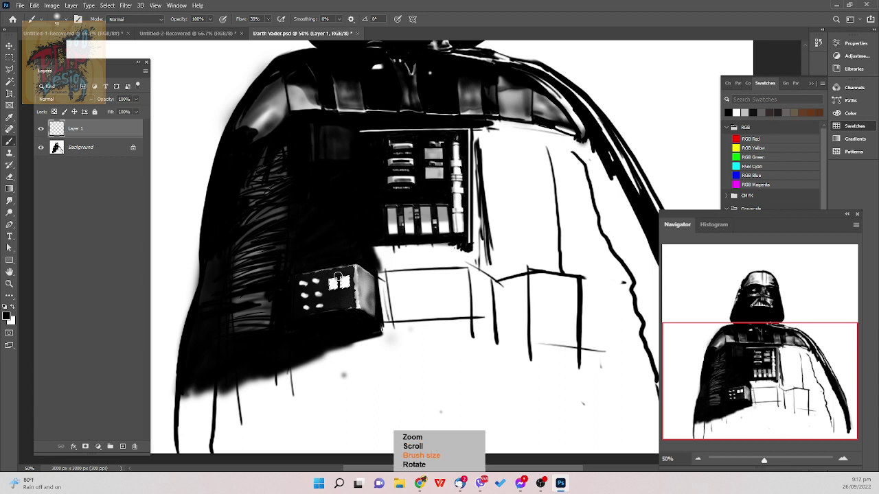
{"action": "key", "text": "["}
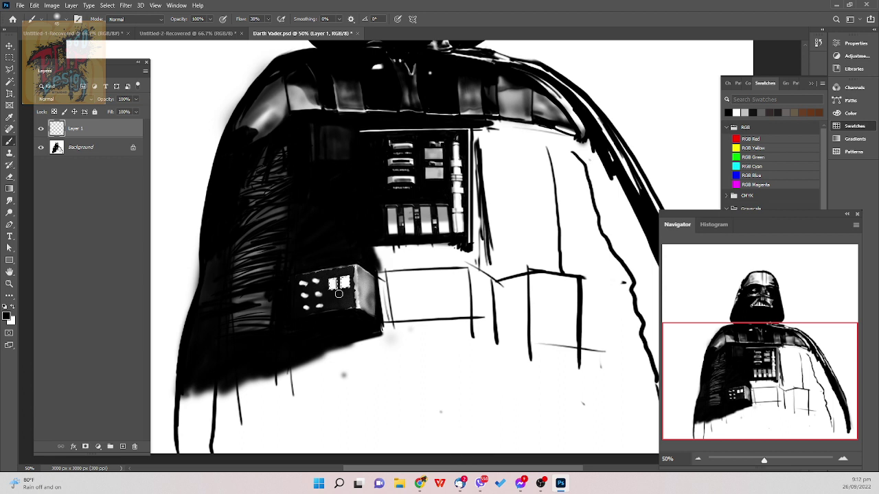
{"action": "key", "text": "ctrl+z"}
{"action": "key", "text": "bracketleft"}
{"action": "left_click_drag", "start_coordinate": [330, 282], "coordinate": [327, 284]}
{"action": "key", "text": "x"}
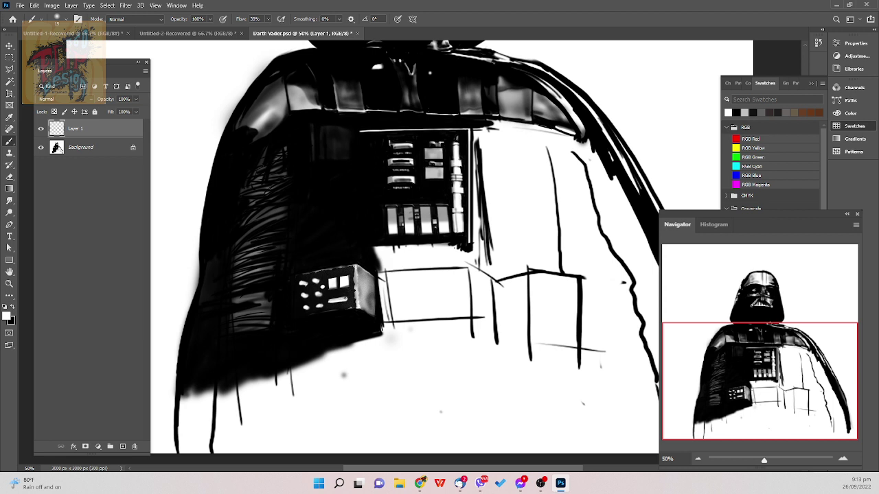
- Paint fine black marks across the white bar with the brush reduced to 10 px and save the file
{"action": "key", "text": "x"}
{"action": "key", "text": "bracketleft"}
{"action": "key", "text": "bracketright"}
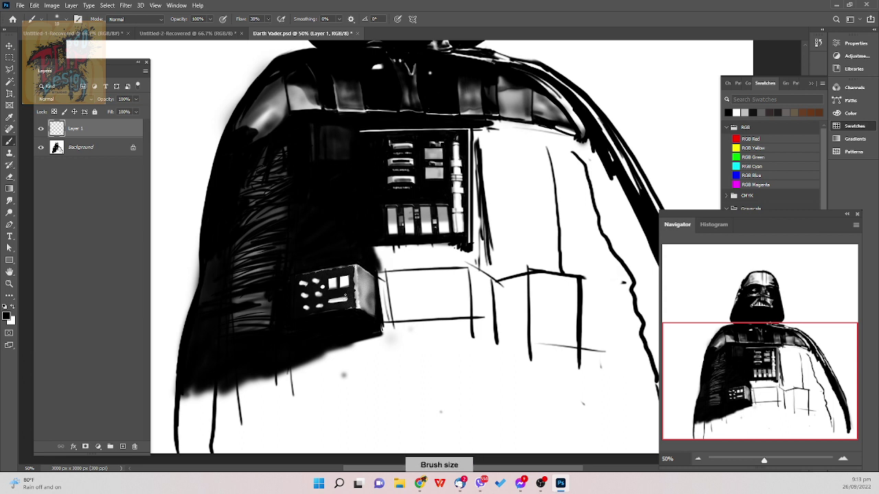
{"action": "key", "text": "bracketright"}
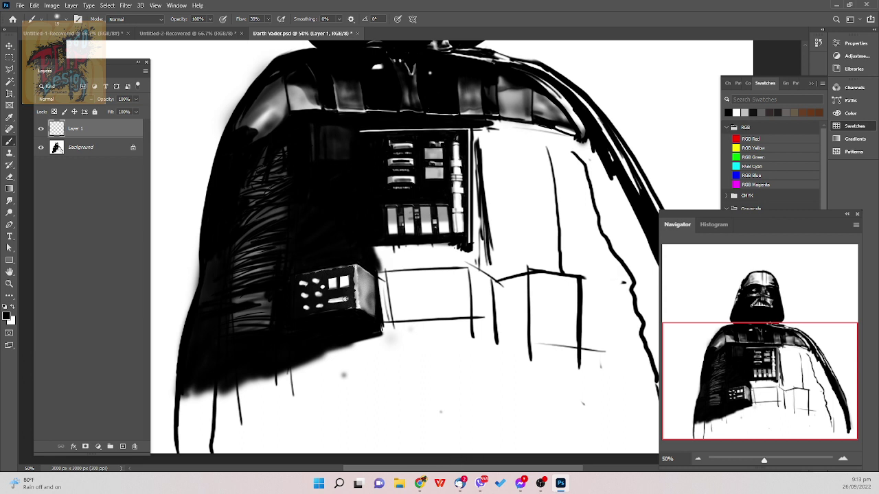
{"action": "key", "text": "ctrl+z"}
{"action": "key", "text": "bracketright"}
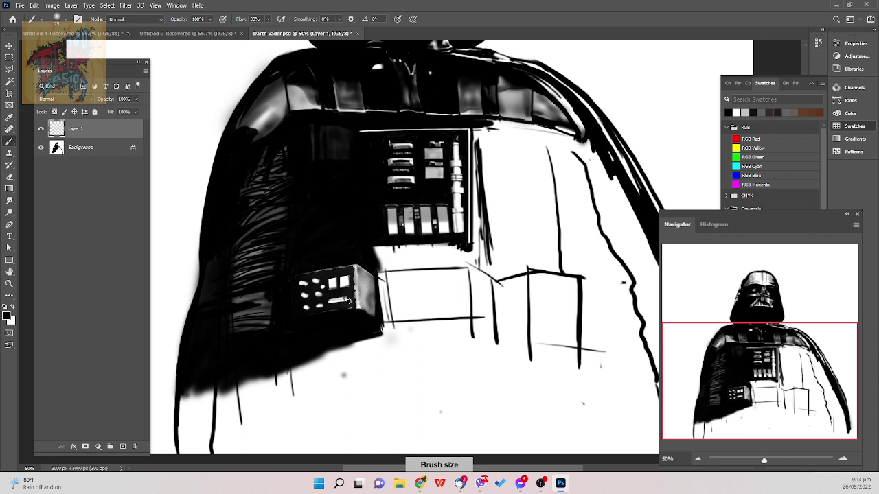
{"action": "right_click", "coordinate": [353, 307]}
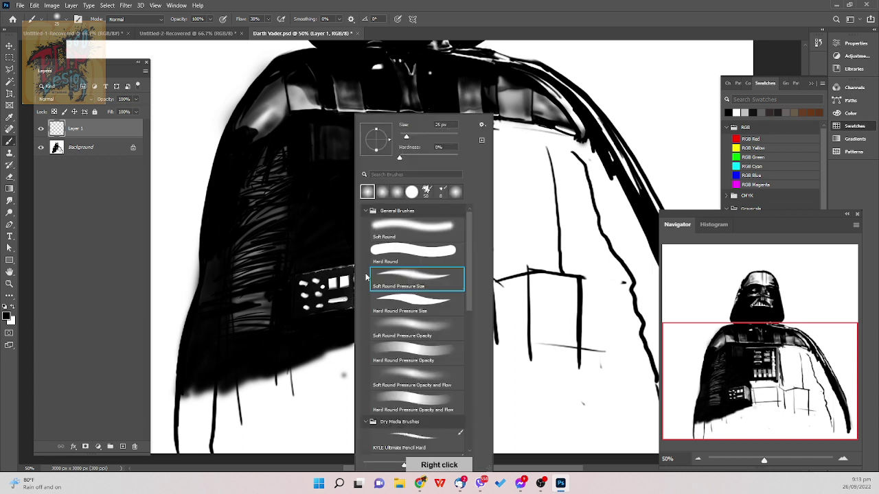
{"action": "left_click", "coordinate": [342, 312]}
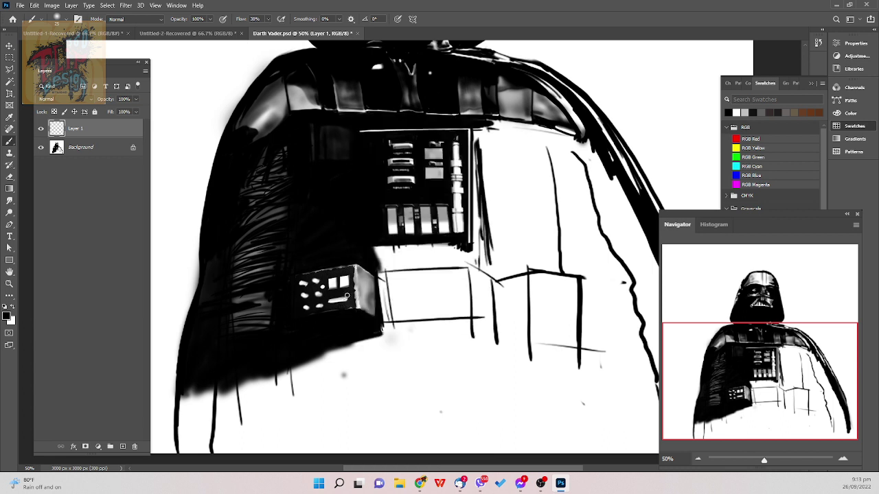
{"action": "key", "text": "bracketleft"}
{"action": "key", "text": "bracketleft"}
{"action": "key", "text": "bracketleft"}
{"action": "key", "text": "ctrl+s"}
- On the Background layer, start blacking in the gap between the left and central belt boxes with a 60 px Soft Round Pressure Size brush
{"action": "left_click_drag", "start_coordinate": [446, 319], "coordinate": [417, 341]}
{"action": "left_click", "coordinate": [117, 151]}
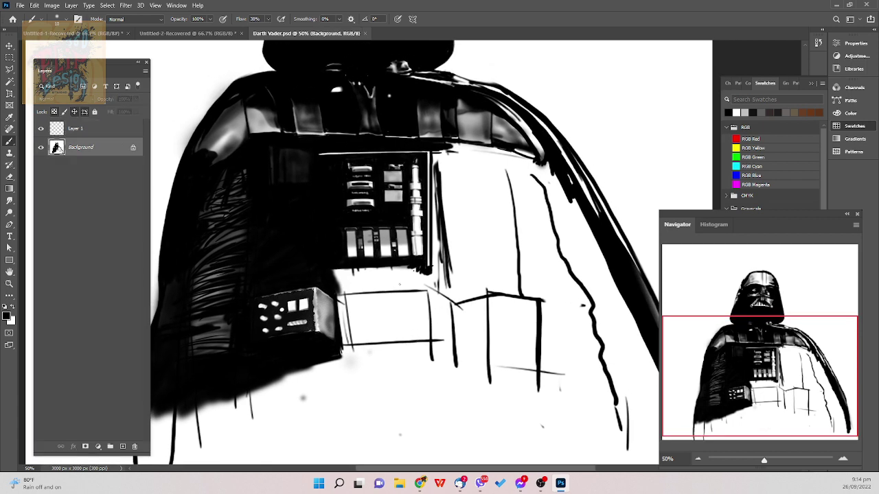
{"action": "right_click", "coordinate": [400, 283]}
{"action": "left_click", "coordinate": [474, 278]}
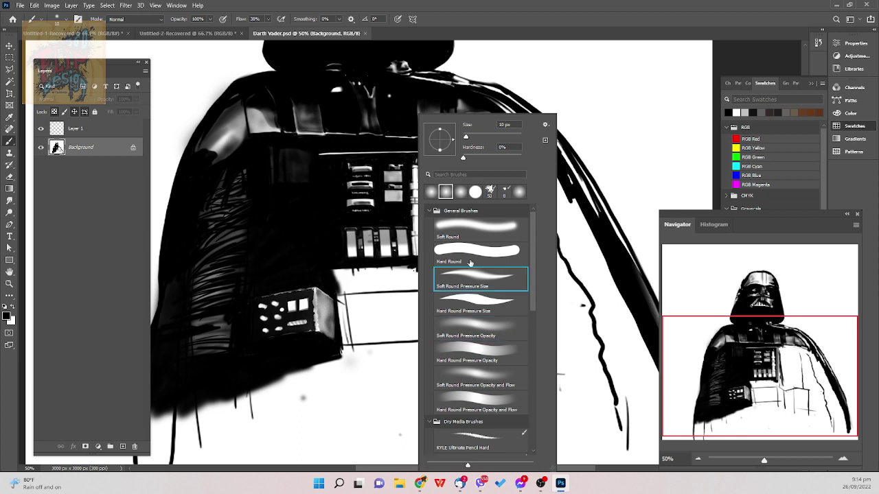
{"action": "left_click", "coordinate": [343, 375]}
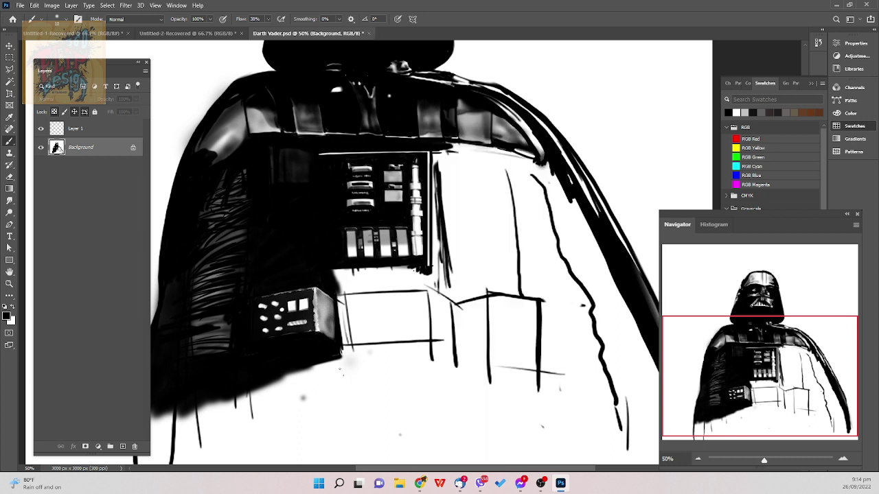
{"action": "key", "text": "bracketright"}
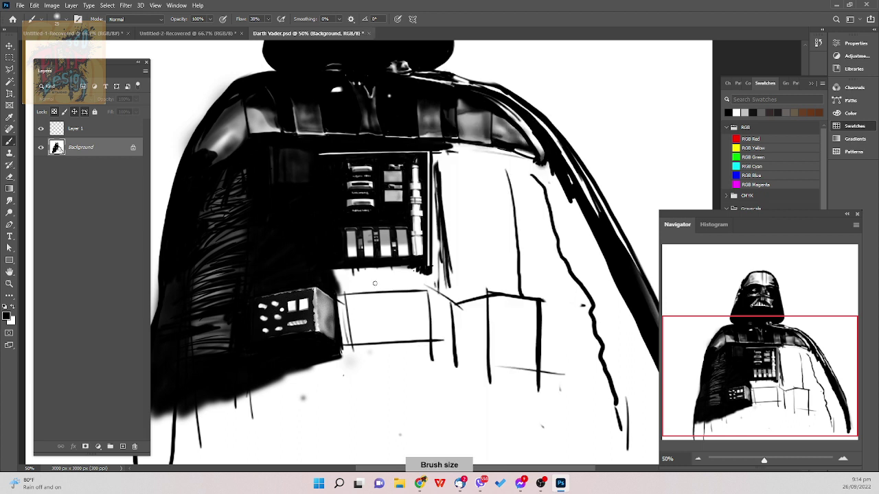
{"action": "key", "text": "bracketright"}
{"action": "key", "text": "bracketright"}
{"action": "key", "text": "bracketright"}
{"action": "left_click_drag", "start_coordinate": [340, 287], "coordinate": [348, 351]}
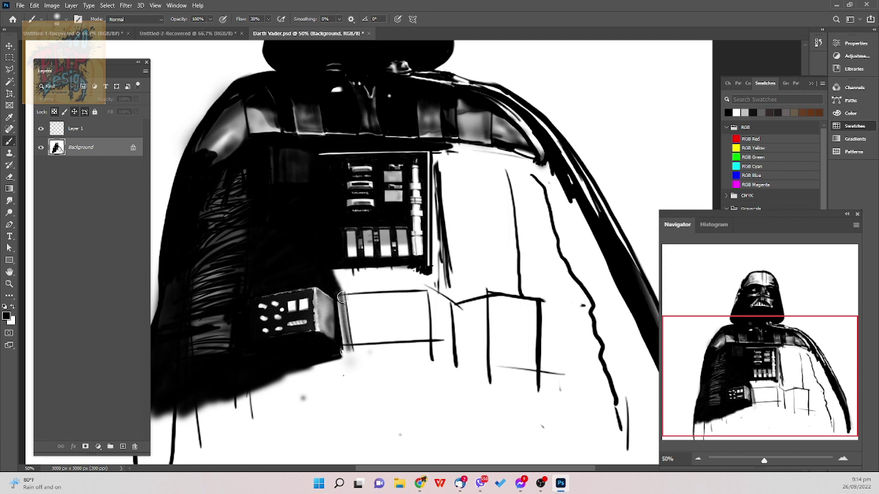
{"action": "left_click_drag", "start_coordinate": [343, 297], "coordinate": [347, 350]}
- With a smaller brush, finish darkening the narrow gap along the central belt box's slanted left edge
{"action": "key", "text": "bracketleft"}
{"action": "key", "text": "bracketleft"}
{"action": "key", "text": "bracketleft"}
{"action": "key", "text": "bracketleft"}
{"action": "left_click_drag", "start_coordinate": [343, 309], "coordinate": [350, 349]}
{"action": "mouse_move", "coordinate": [344, 292]}
{"action": "left_mouse_down"}
{"action": "mouse_move", "coordinate": [351, 351]}
{"action": "mouse_move", "coordinate": [349, 342]}
{"action": "left_mouse_up"}
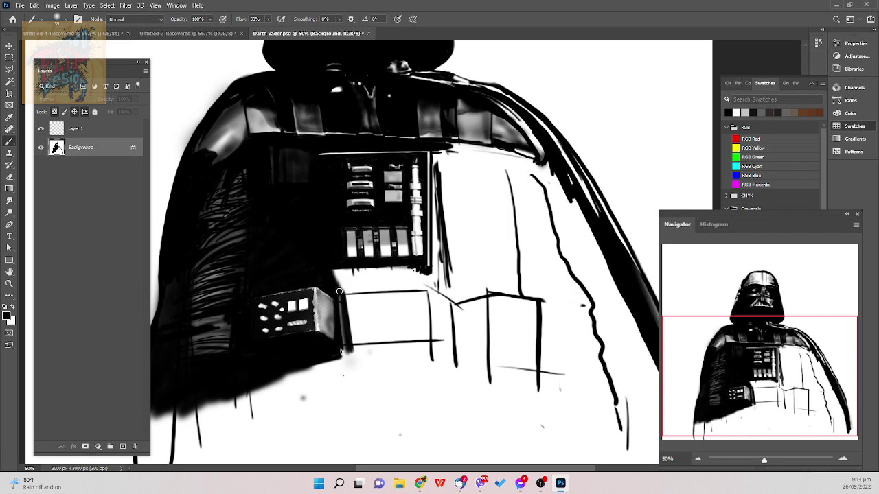
- Thicken the central belt box's upper, lower and right outlines with black strokes
{"action": "key", "text": "bracketright"}
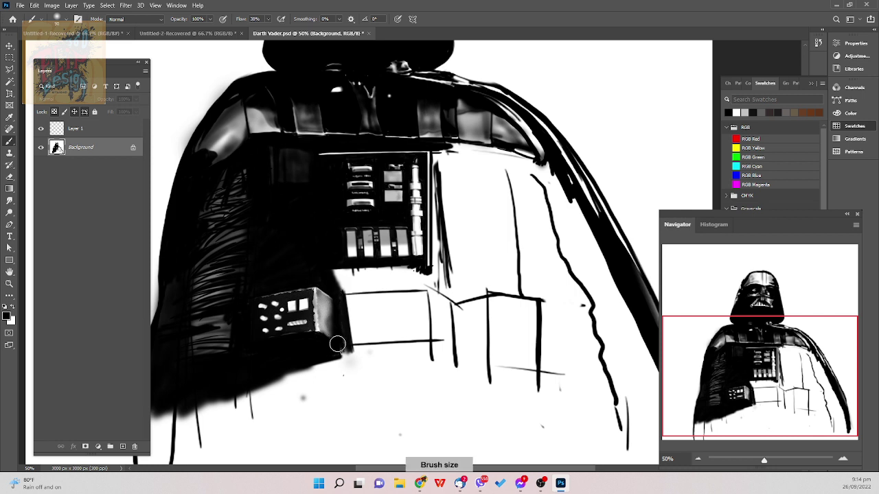
{"action": "key", "text": "bracketleft"}
{"action": "key", "text": "bracketleft"}
{"action": "key", "text": "bracketleft"}
{"action": "key", "text": "bracketright"}
{"action": "left_click_drag", "start_coordinate": [341, 293], "coordinate": [399, 289]}
{"action": "mouse_move", "coordinate": [344, 293]}
{"action": "left_mouse_down"}
{"action": "mouse_move", "coordinate": [409, 289]}
{"action": "mouse_move", "coordinate": [346, 294]}
{"action": "mouse_move", "coordinate": [432, 288]}
{"action": "left_mouse_up"}
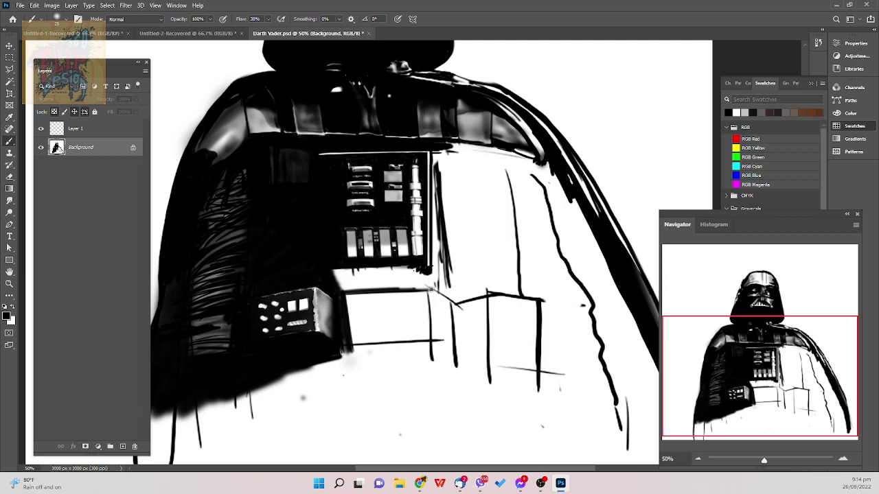
{"action": "left_click_drag", "start_coordinate": [370, 290], "coordinate": [432, 287]}
{"action": "left_click_drag", "start_coordinate": [355, 349], "coordinate": [411, 345]}
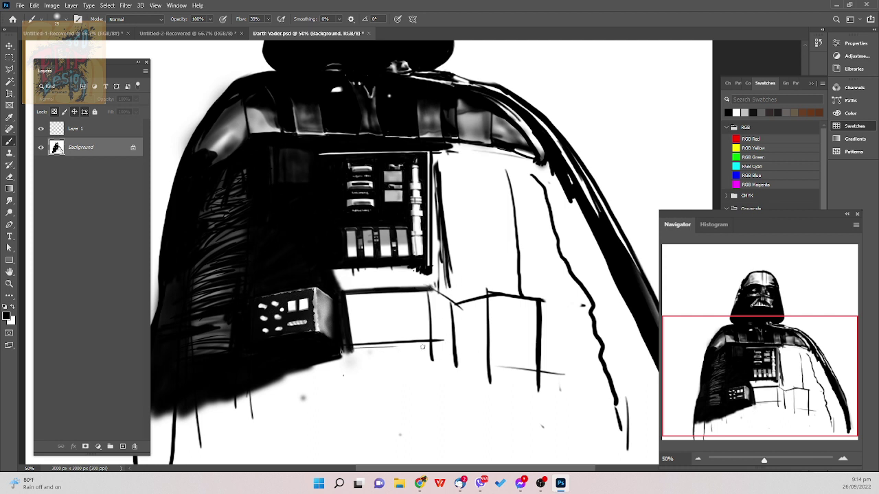
{"action": "left_click_drag", "start_coordinate": [349, 348], "coordinate": [428, 344]}
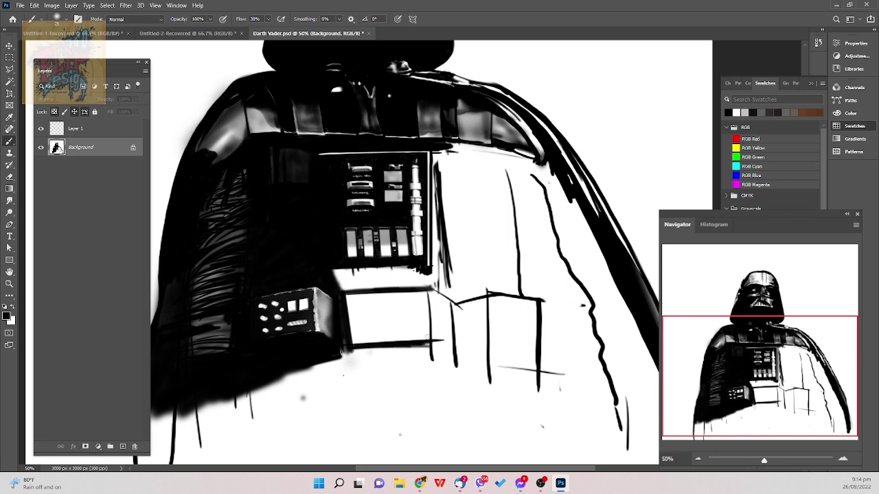
{"action": "left_click_drag", "start_coordinate": [427, 286], "coordinate": [432, 339]}
- Select the central belt box's white interior with the Magic Wand, paint it black with a 150 px brush and deselect
{"action": "key", "text": "w"}
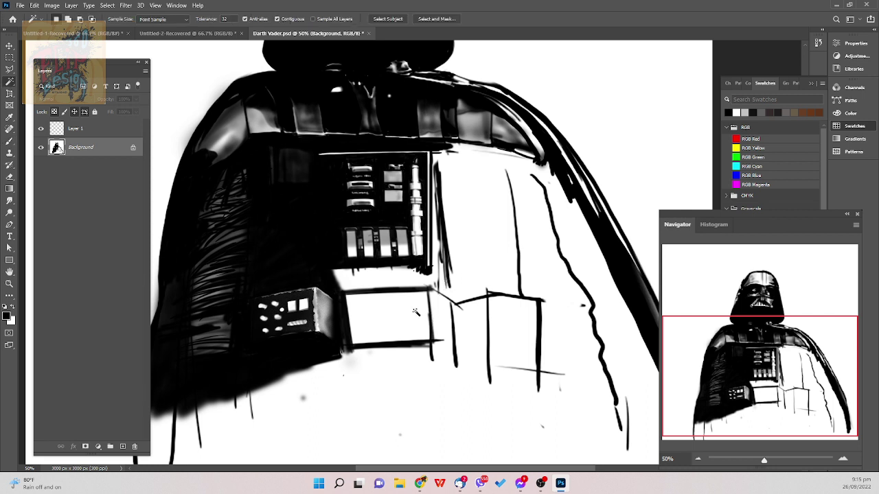
{"action": "left_click", "coordinate": [418, 313]}
{"action": "key", "text": "b"}
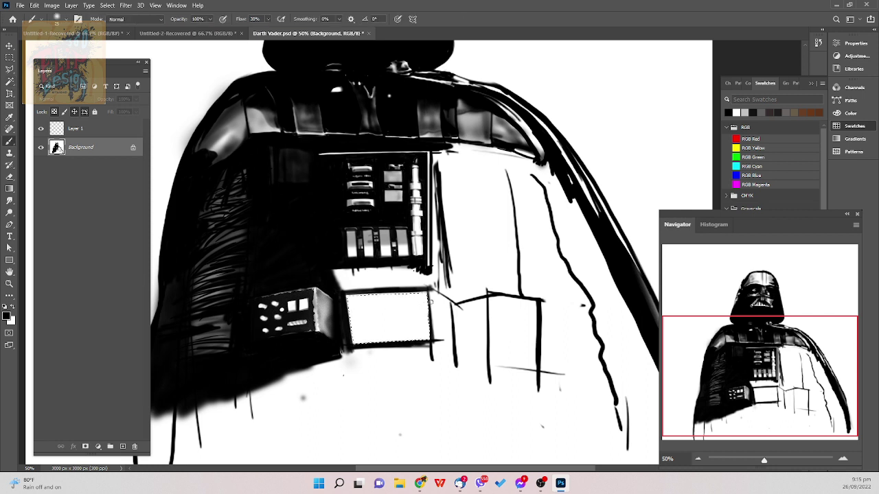
{"action": "key", "text": "]"}
{"action": "key", "text": "]"}
{"action": "key", "text": "]"}
{"action": "key", "text": "]"}
{"action": "key", "text": "]"}
{"action": "key", "text": "]"}
{"action": "key", "text": "]"}
{"action": "key", "text": "]"}
{"action": "key", "text": "]"}
{"action": "key", "text": "]"}
{"action": "key", "text": "]"}
{"action": "key", "text": "]"}
{"action": "mouse_move", "coordinate": [437, 297]}
{"action": "left_mouse_down"}
{"action": "mouse_move", "coordinate": [405, 341]}
{"action": "mouse_move", "coordinate": [428, 328]}
{"action": "mouse_move", "coordinate": [405, 352]}
{"action": "mouse_move", "coordinate": [426, 309]}
{"action": "mouse_move", "coordinate": [377, 350]}
{"action": "mouse_move", "coordinate": [404, 307]}
{"action": "mouse_move", "coordinate": [347, 352]}
{"action": "mouse_move", "coordinate": [399, 293]}
{"action": "mouse_move", "coordinate": [376, 309]}
{"action": "mouse_move", "coordinate": [346, 311]}
{"action": "mouse_move", "coordinate": [374, 288]}
{"action": "left_mouse_up"}
{"action": "key", "text": "ctrl+d"}
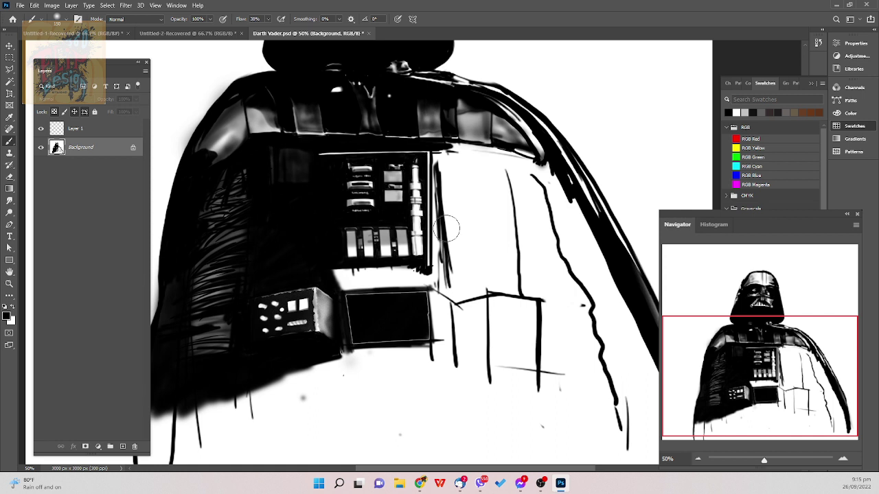
- Select a rectangle with a rounded right end inside the black central box, combining the Polygonal Lasso and Lasso
{"action": "key", "text": "l"}
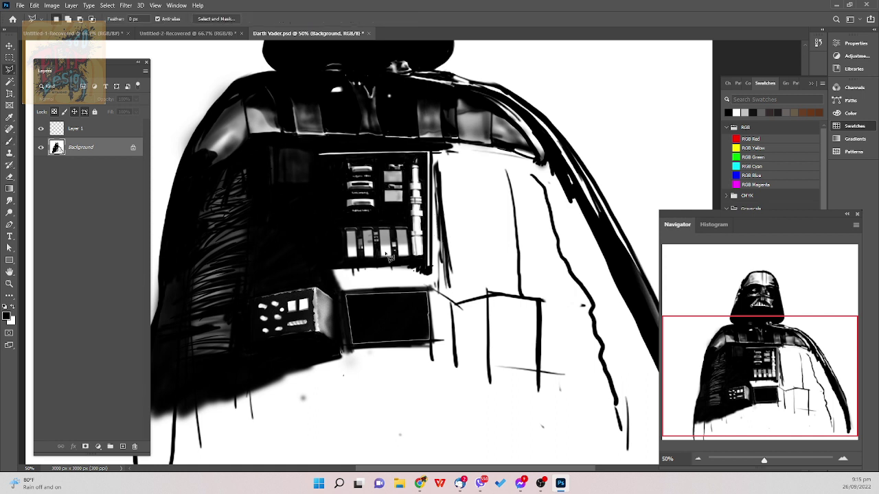
{"action": "left_click", "coordinate": [356, 306]}
{"action": "left_click", "coordinate": [358, 333]}
{"action": "key", "text": "shift"}
{"action": "key", "text": "shift+l"}
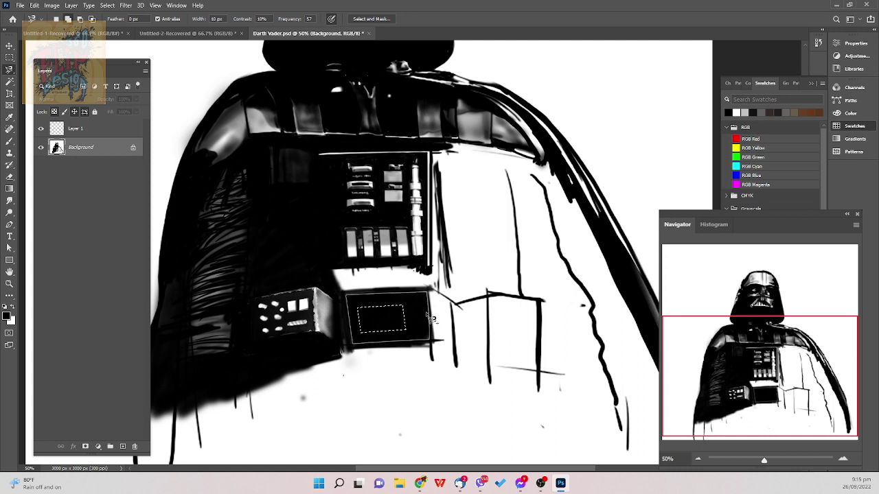
{"action": "key", "text": "shift+l"}
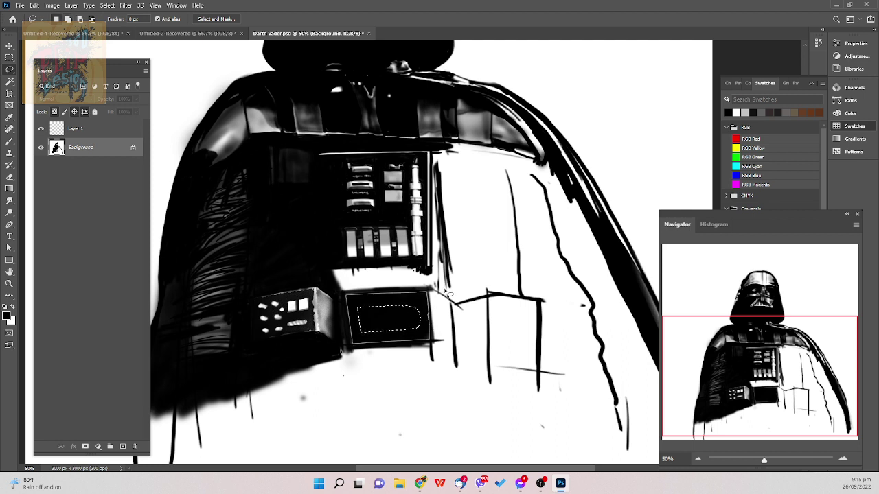
- Paint the selected round-ended shape in the central belt box white and deselect
{"action": "key", "text": "b"}
{"action": "key", "text": "x"}
{"action": "mouse_move", "coordinate": [416, 313]}
{"action": "left_mouse_down"}
{"action": "mouse_move", "coordinate": [402, 331]}
{"action": "mouse_move", "coordinate": [374, 322]}
{"action": "mouse_move", "coordinate": [387, 297]}
{"action": "mouse_move", "coordinate": [373, 304]}
{"action": "mouse_move", "coordinate": [385, 313]}
{"action": "left_mouse_up"}
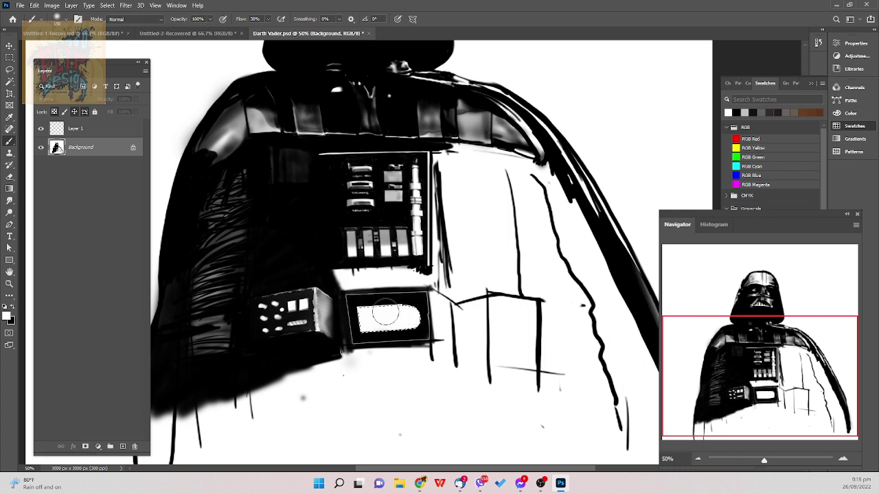
{"action": "key", "text": "ctrl+d"}
- Lasso the notch on the white shape's upper edge, fill it with white to smooth the outline, and return to the Brush tool
{"action": "key", "text": "bracketright"}
{"action": "key", "text": "bracketright"}
{"action": "key", "text": "bracketright"}
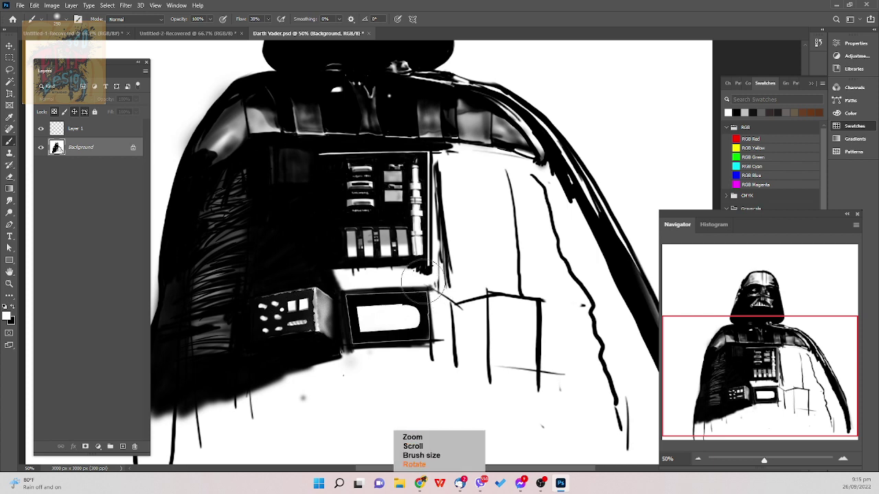
{"action": "scroll", "coordinate": [423, 284], "scroll_direction": "up", "scroll_amount": 2}
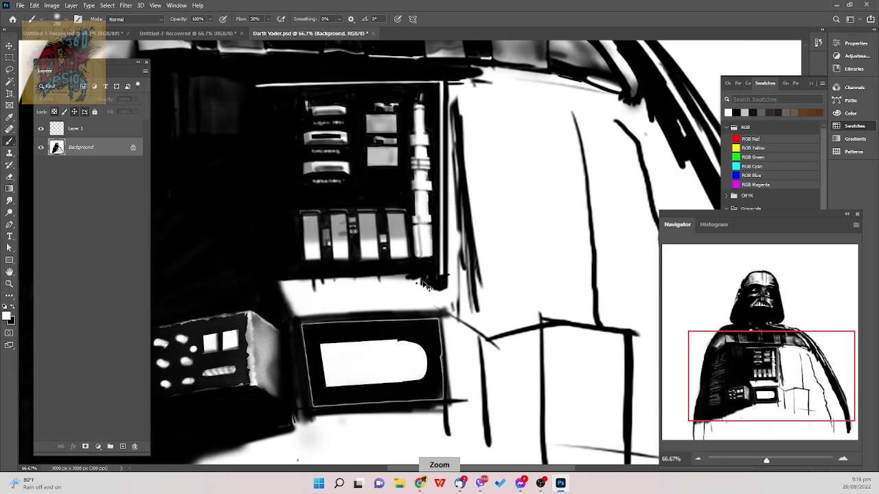
{"action": "key", "text": "l"}
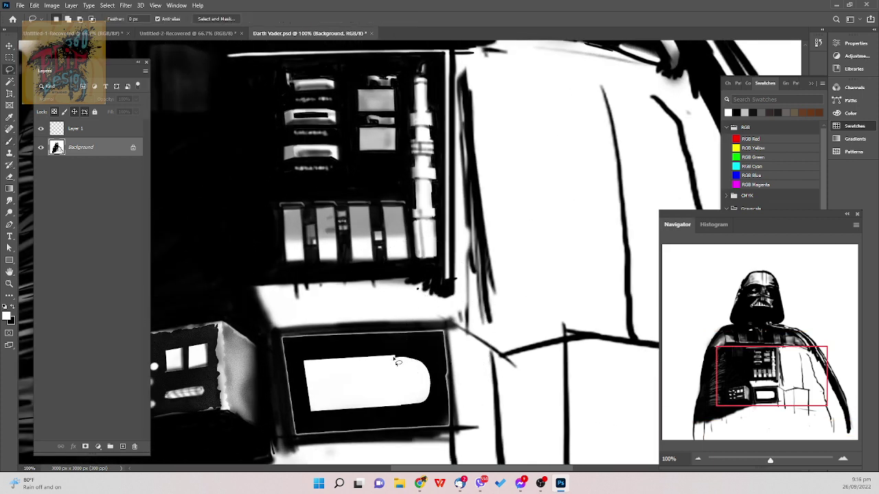
{"action": "mouse_move", "coordinate": [397, 359]}
{"action": "left_mouse_down"}
{"action": "mouse_move", "coordinate": [429, 371]}
{"action": "mouse_move", "coordinate": [399, 358]}
{"action": "mouse_move", "coordinate": [427, 372]}
{"action": "mouse_move", "coordinate": [393, 378]}
{"action": "mouse_move", "coordinate": [392, 362]}
{"action": "mouse_move", "coordinate": [427, 355]}
{"action": "mouse_move", "coordinate": [397, 365]}
{"action": "left_mouse_up"}
{"action": "key", "text": "alt+Delete"}
{"action": "key", "text": "ctrl+d"}
{"action": "key", "text": "b"}
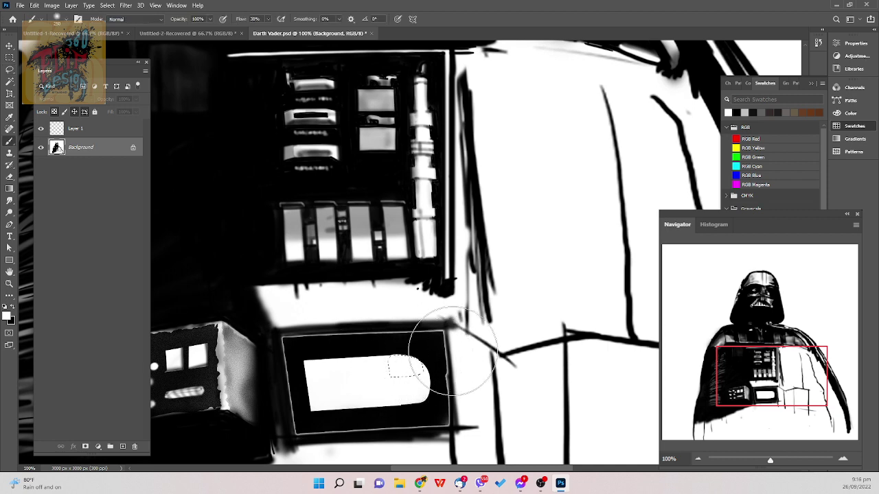
{"action": "key", "text": "ctrl+f"}
{"action": "key", "text": "ctrl+f"}
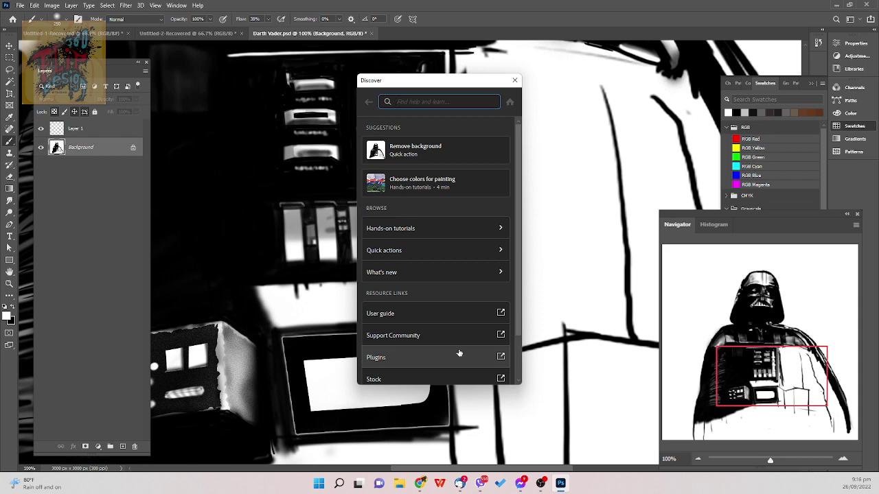
{"action": "left_click", "coordinate": [514, 80]}
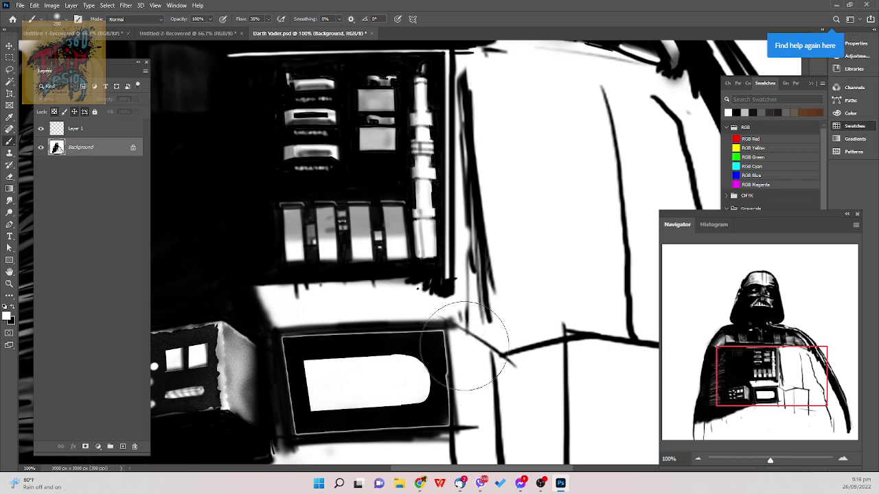
- Select a circle inside the rounded end of the central belt box's white panel with the Elliptical Marquee
{"action": "key", "text": "ctrl+minus"}
{"action": "key", "text": "ctrl+minus"}
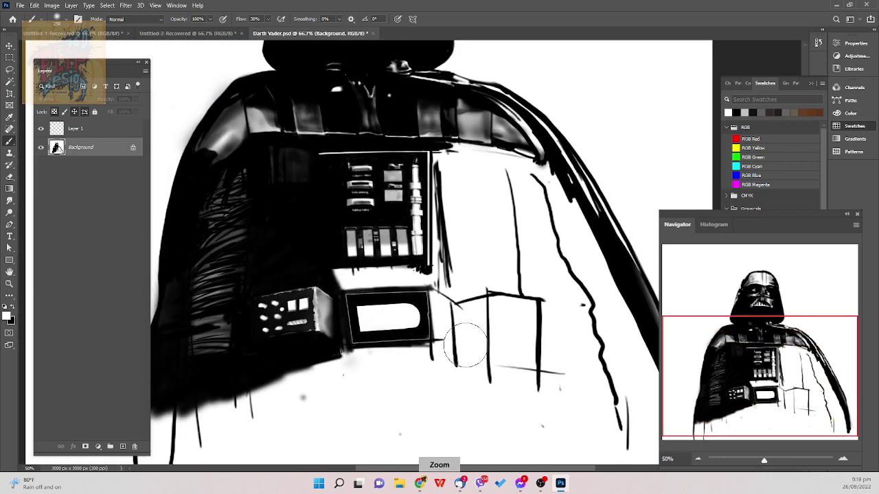
{"action": "key", "text": "ctrl+plus"}
{"action": "key", "text": "l"}
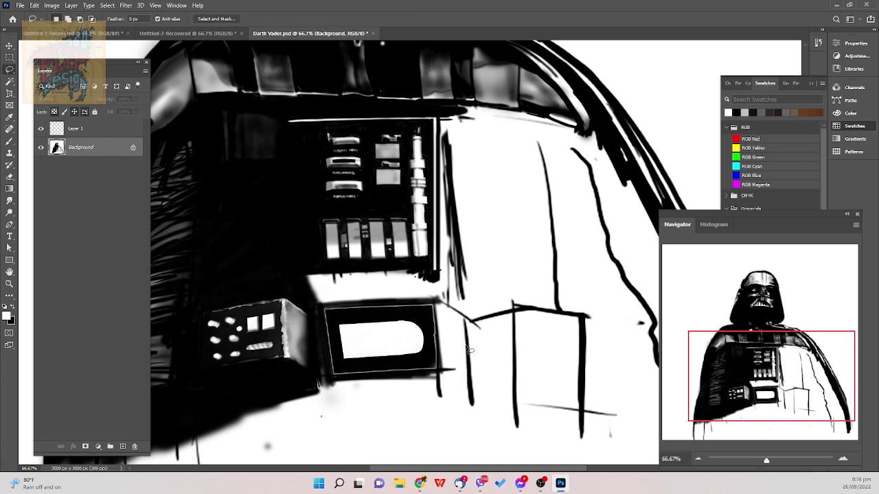
{"action": "key", "text": "m"}
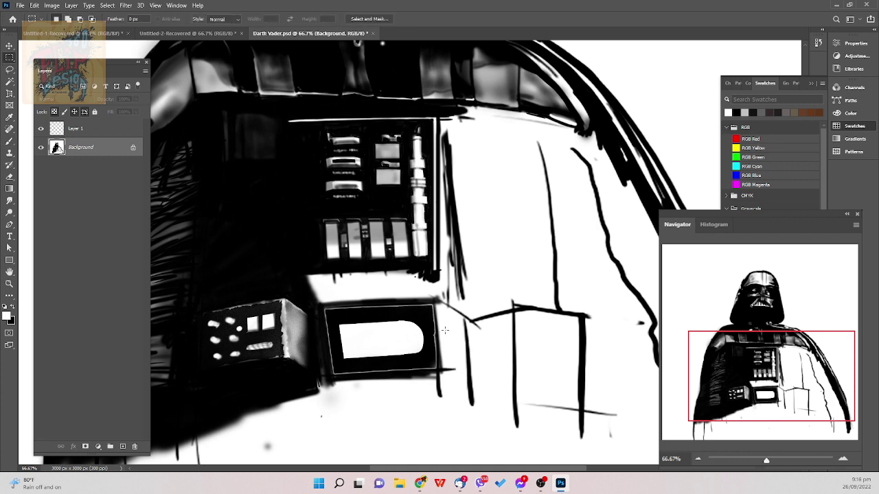
{"action": "key", "text": "shift+m"}
{"action": "left_click_drag", "start_coordinate": [395, 328], "coordinate": [424, 351]}
- Shade the edge of the selected circle with a soft black 70 px brush, undoing the trial strokes, and deselect
{"action": "key", "text": "b"}
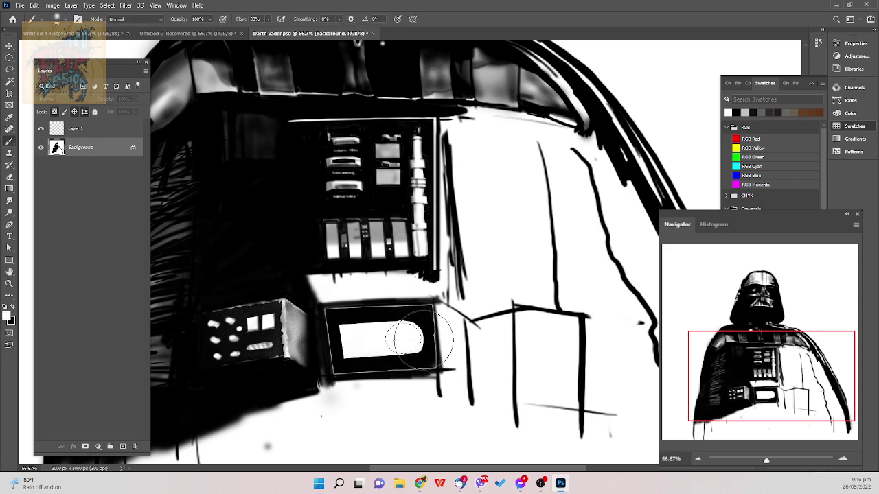
{"action": "key", "text": "x"}
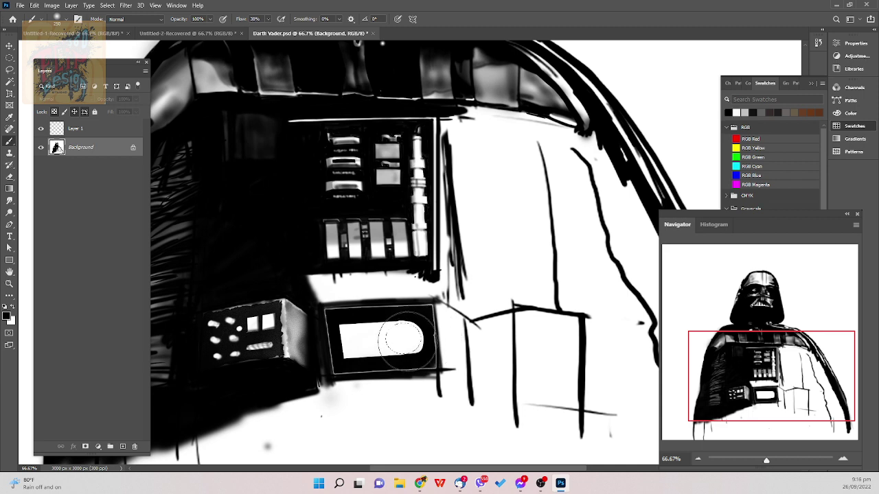
{"action": "scroll", "coordinate": [419, 339], "scroll_direction": "down", "scroll_amount": 3}
{"action": "scroll", "coordinate": [419, 330], "scroll_direction": "up", "scroll_amount": 3}
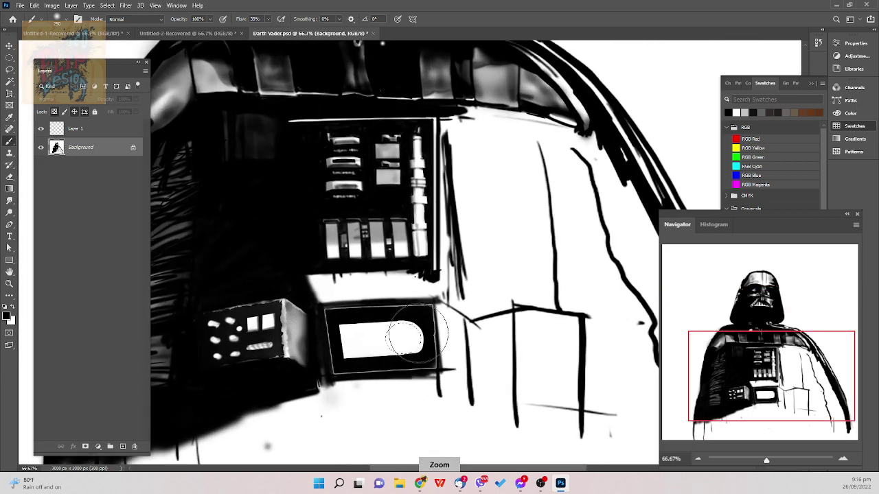
{"action": "key", "text": "["}
{"action": "key", "text": "["}
{"action": "key", "text": "["}
{"action": "key", "text": "["}
{"action": "key", "text": "["}
{"action": "key", "text": "["}
{"action": "key", "text": "["}
{"action": "key", "text": "["}
{"action": "key", "text": "["}
{"action": "key", "text": "["}
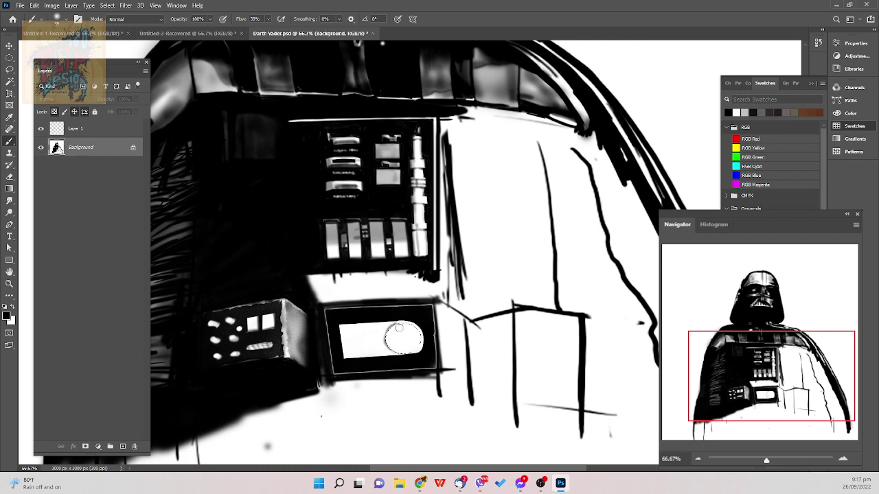
{"action": "key", "text": "ctrl+z"}
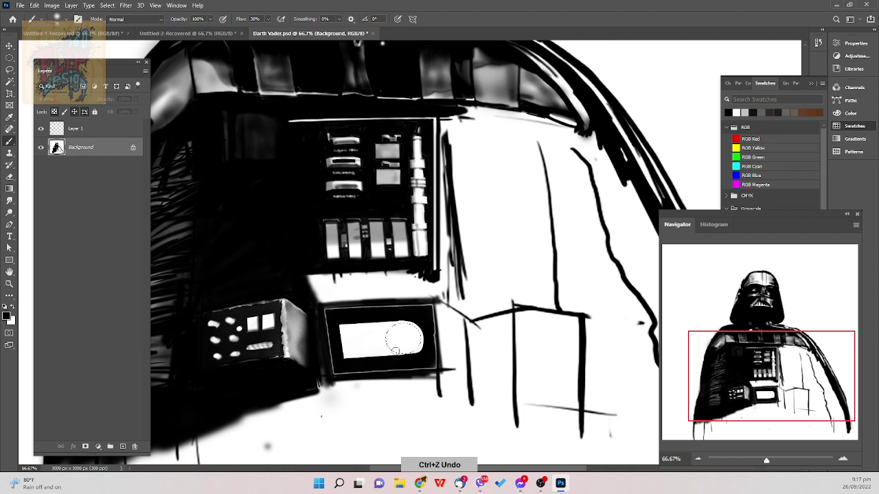
{"action": "key", "text": "bracketright"}
{"action": "key", "text": "bracketright"}
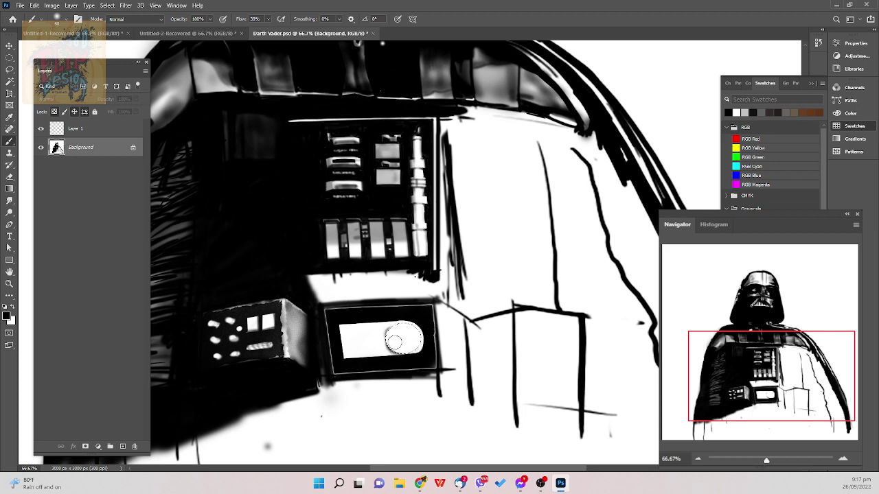
{"action": "key", "text": "bracketright"}
{"action": "key", "text": "ctrl+z"}
{"action": "key", "text": "ctrl+z"}
{"action": "left_click_drag", "start_coordinate": [412, 361], "coordinate": [418, 344]}
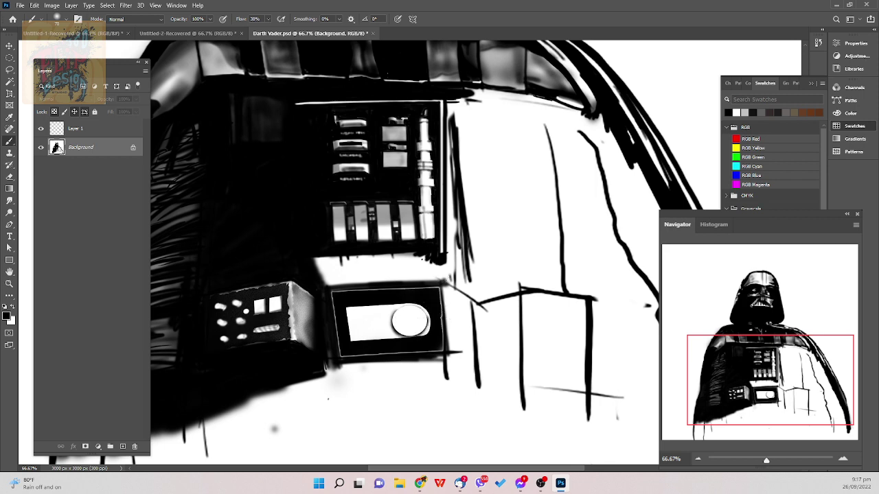
- Select tapering vertical stripes forming a triangle beside the circle with the Polygonal Lasso, paint them black and deselect
{"action": "key", "text": "l"}
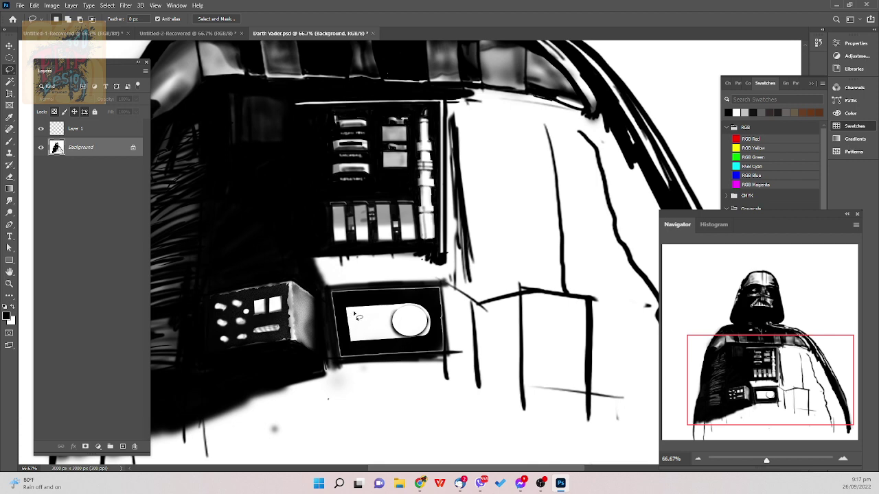
{"action": "key", "text": "shift+l"}
{"action": "left_click", "coordinate": [352, 313]}
{"action": "left_click", "coordinate": [354, 335]}
{"action": "left_click", "coordinate": [382, 322]}
{"action": "left_click", "coordinate": [354, 314]}
{"action": "key", "text": "b"}
{"action": "mouse_move", "coordinate": [362, 317]}
{"action": "left_mouse_down"}
{"action": "mouse_move", "coordinate": [371, 313]}
{"action": "mouse_move", "coordinate": [357, 311]}
{"action": "mouse_move", "coordinate": [385, 317]}
{"action": "left_mouse_up"}
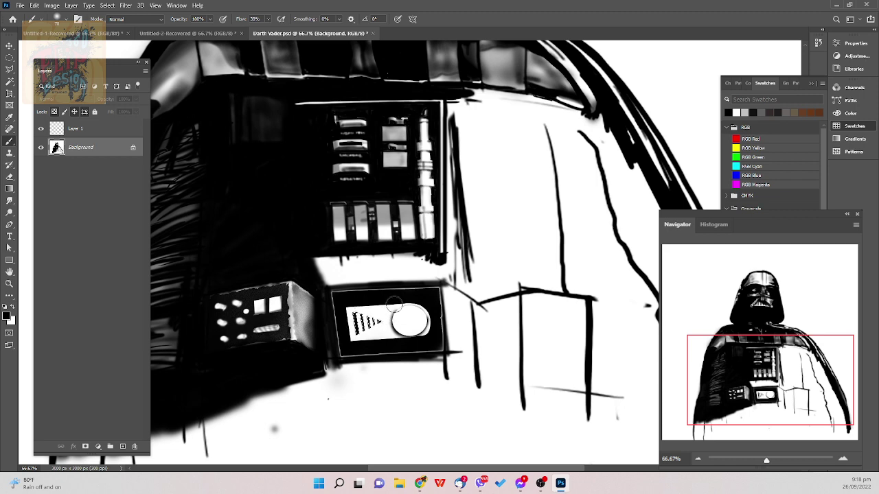
{"action": "key", "text": "ctrl+f"}
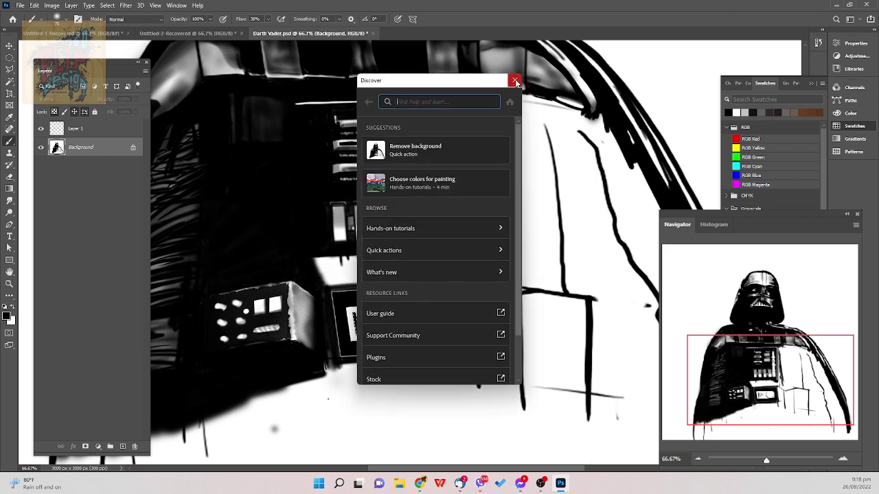
{"action": "left_click", "coordinate": [512, 83]}
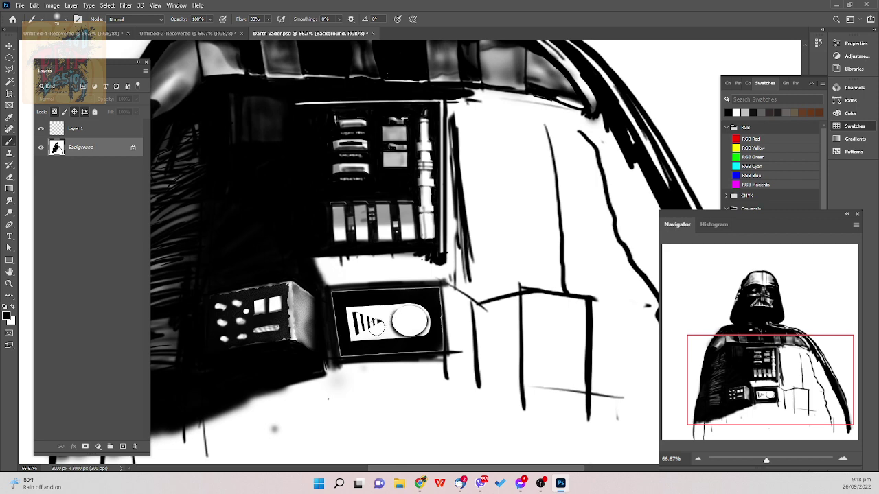
{"action": "key", "text": "l"}
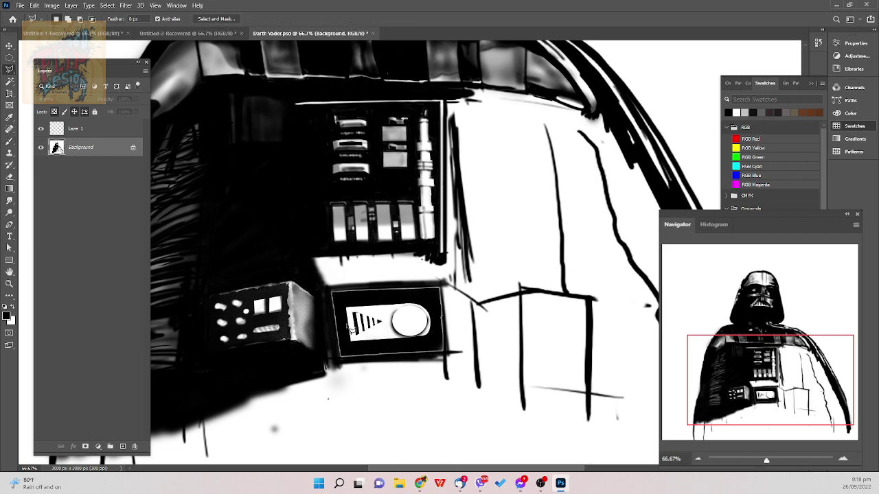
{"action": "mouse_move", "coordinate": [350, 318]}
{"action": "left_mouse_down"}
{"action": "mouse_move", "coordinate": [360, 350]}
{"action": "mouse_move", "coordinate": [390, 330]}
{"action": "mouse_move", "coordinate": [376, 315]}
{"action": "mouse_move", "coordinate": [351, 317]}
{"action": "left_mouse_up"}
{"action": "key", "text": "["}
- Paint the white strip between the chest panel and the central belt box black with the 70 px Soft Round Pressure Size brush
{"action": "key", "text": "ctrl+minus"}
{"action": "key", "text": "ctrl+minus"}
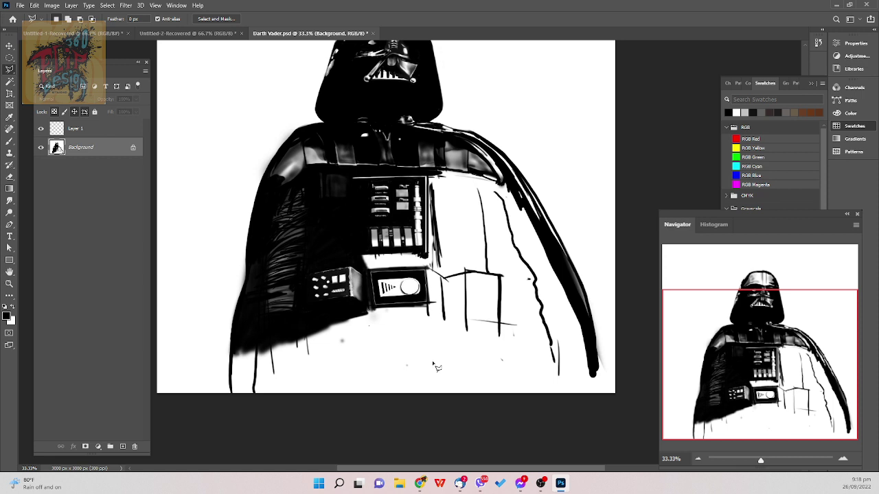
{"action": "key", "text": "b"}
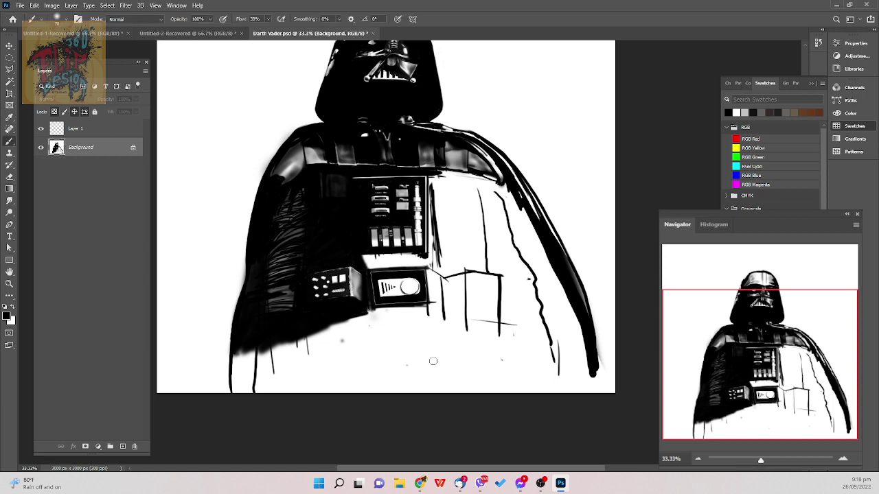
{"action": "right_click", "coordinate": [461, 336]}
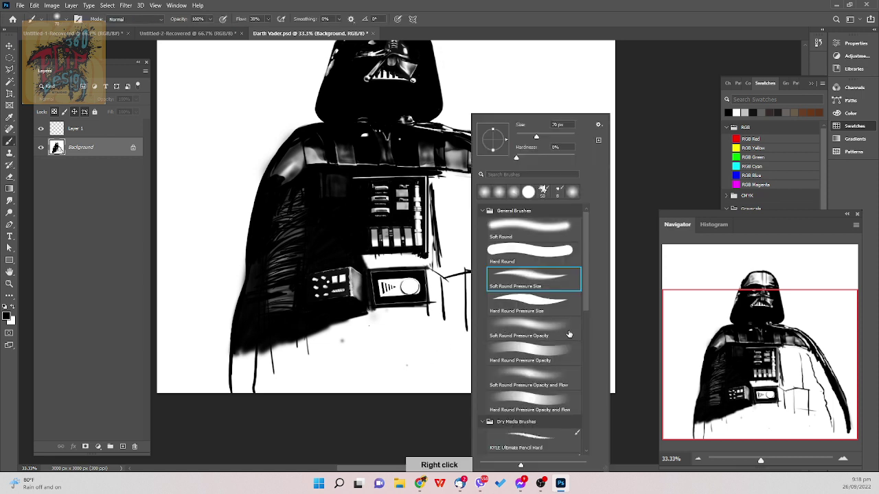
{"action": "left_click", "coordinate": [545, 279]}
{"action": "left_click", "coordinate": [397, 355]}
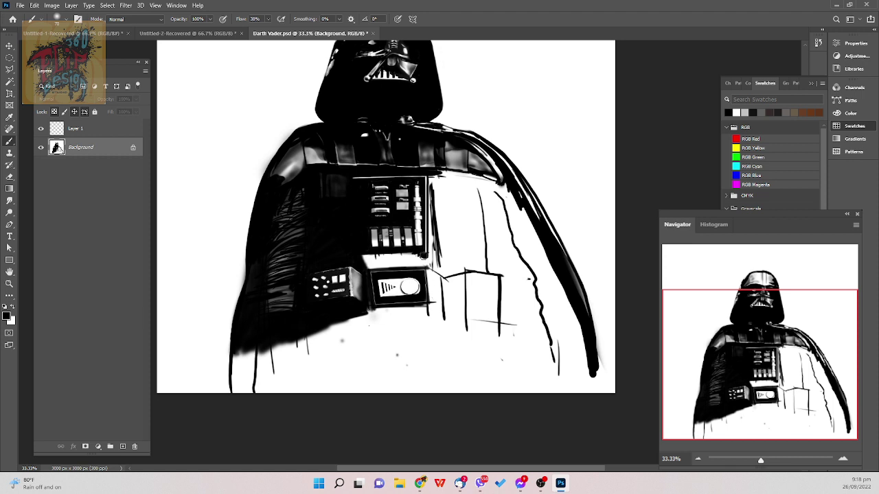
{"action": "mouse_move", "coordinate": [429, 257]}
{"action": "left_mouse_down"}
{"action": "mouse_move", "coordinate": [366, 257]}
{"action": "mouse_move", "coordinate": [366, 266]}
{"action": "mouse_move", "coordinate": [437, 267]}
{"action": "mouse_move", "coordinate": [405, 265]}
{"action": "mouse_move", "coordinate": [405, 257]}
{"action": "mouse_move", "coordinate": [373, 263]}
{"action": "mouse_move", "coordinate": [402, 254]}
{"action": "mouse_move", "coordinate": [367, 264]}
{"action": "left_mouse_up"}
{"action": "right_click", "coordinate": [381, 256]}
{"action": "left_click", "coordinate": [351, 261]}
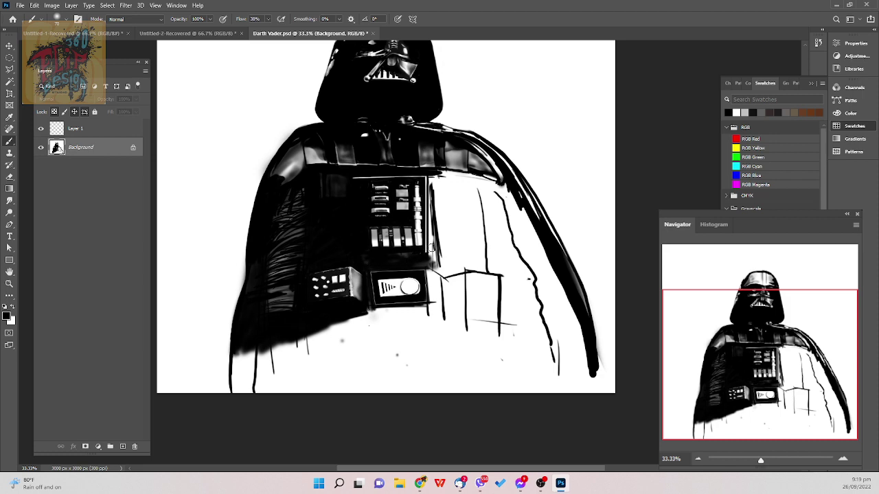
- Fill the narrow white gap along the chest panel's right edge with black using a 20 px brush
{"action": "scroll", "coordinate": [440, 180], "scroll_direction": "up", "scroll_amount": 2}
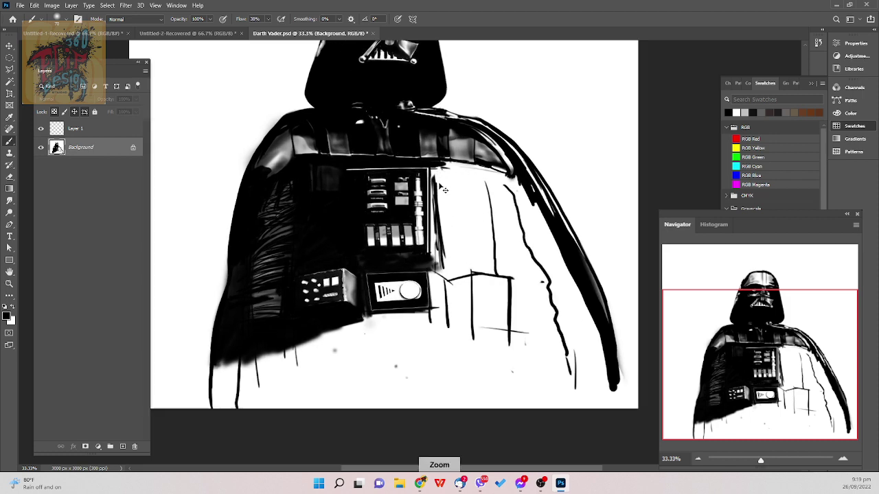
{"action": "key", "text": "ctrl+plus"}
{"action": "key", "text": "ctrl+minus"}
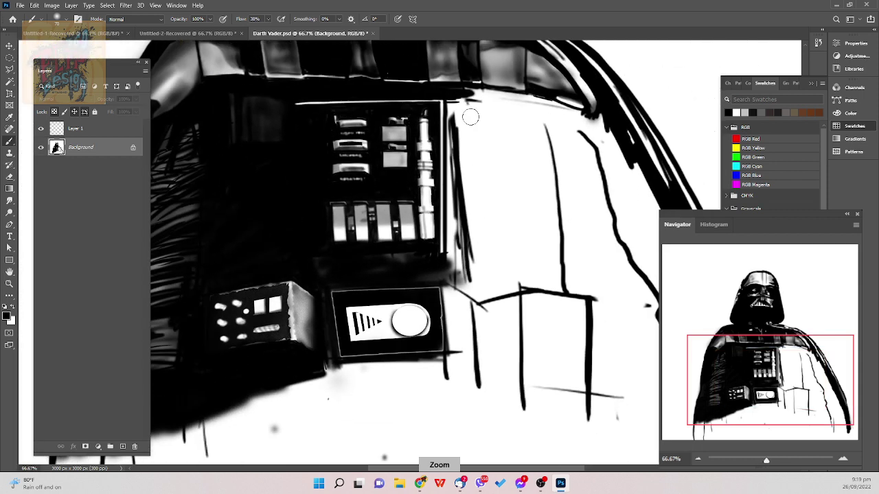
{"action": "left_click_drag", "start_coordinate": [465, 112], "coordinate": [447, 208]}
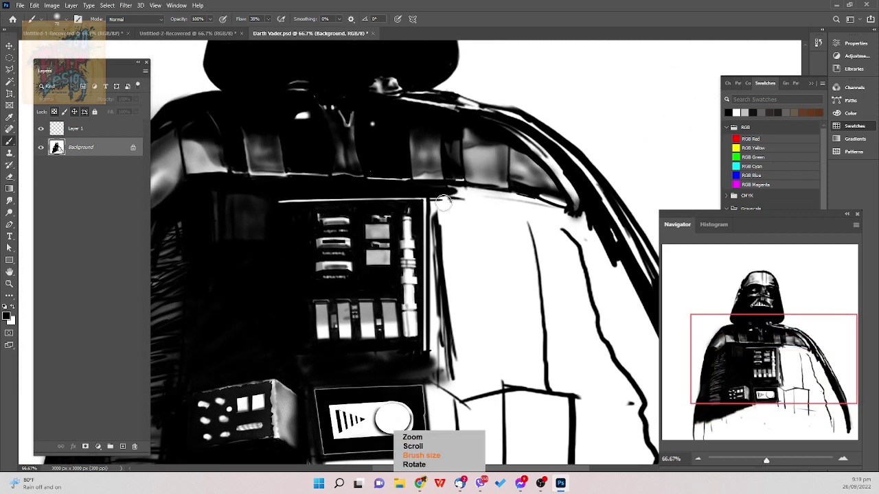
{"action": "key", "text": "bracketleft"}
{"action": "key", "text": "bracketleft"}
{"action": "key", "text": "bracketleft"}
{"action": "key", "text": "bracketleft"}
{"action": "key", "text": "bracketleft"}
{"action": "key", "text": "bracketleft"}
{"action": "key", "text": "bracketleft"}
{"action": "key", "text": "bracketleft"}
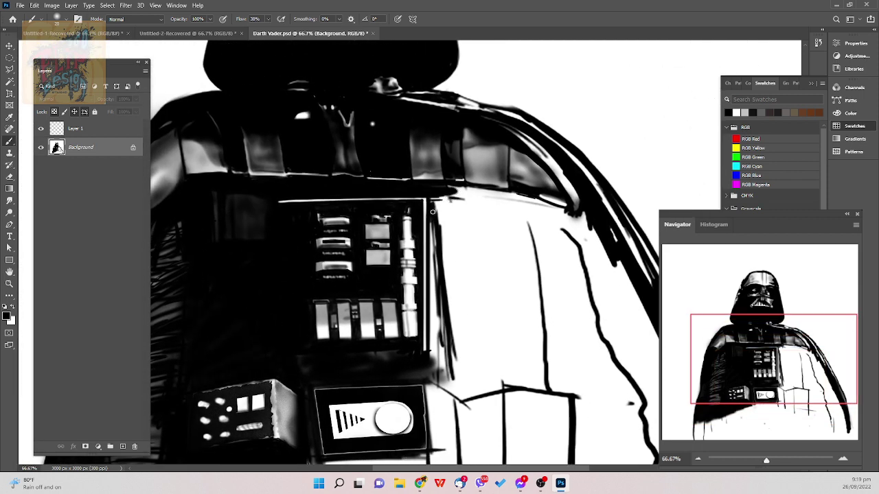
{"action": "mouse_move", "coordinate": [434, 201]}
{"action": "left_mouse_down"}
{"action": "mouse_move", "coordinate": [432, 289]}
{"action": "mouse_move", "coordinate": [434, 218]}
{"action": "left_mouse_up"}
{"action": "mouse_move", "coordinate": [433, 250]}
{"action": "left_mouse_down"}
{"action": "mouse_move", "coordinate": [432, 359]}
{"action": "mouse_move", "coordinate": [429, 289]}
{"action": "left_mouse_up"}
- Paint black around the chest panel's lower-right corner and beside its right edge, enlarging the brush to 90 px, and save the file
{"action": "key", "text": "bracketright"}
{"action": "key", "text": "bracketright"}
{"action": "key", "text": "bracketright"}
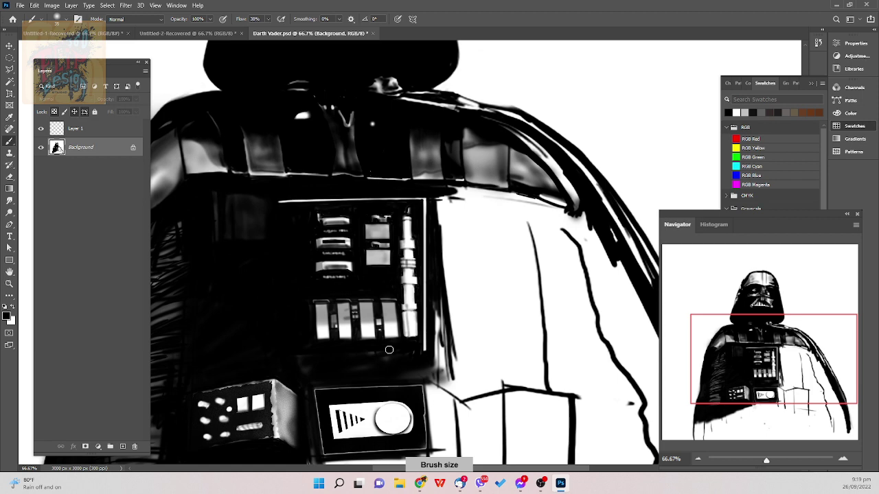
{"action": "mouse_move", "coordinate": [429, 367]}
{"action": "left_mouse_down"}
{"action": "mouse_move", "coordinate": [411, 371]}
{"action": "mouse_move", "coordinate": [440, 379]}
{"action": "mouse_move", "coordinate": [435, 370]}
{"action": "left_mouse_up"}
{"action": "mouse_move", "coordinate": [433, 304]}
{"action": "left_mouse_down"}
{"action": "mouse_move", "coordinate": [436, 372]}
{"action": "mouse_move", "coordinate": [446, 339]}
{"action": "mouse_move", "coordinate": [443, 365]}
{"action": "mouse_move", "coordinate": [453, 349]}
{"action": "mouse_move", "coordinate": [456, 363]}
{"action": "mouse_move", "coordinate": [437, 315]}
{"action": "mouse_move", "coordinate": [443, 299]}
{"action": "mouse_move", "coordinate": [444, 321]}
{"action": "mouse_move", "coordinate": [455, 297]}
{"action": "mouse_move", "coordinate": [471, 313]}
{"action": "mouse_move", "coordinate": [451, 283]}
{"action": "mouse_move", "coordinate": [452, 348]}
{"action": "mouse_move", "coordinate": [462, 308]}
{"action": "mouse_move", "coordinate": [452, 280]}
{"action": "mouse_move", "coordinate": [449, 300]}
{"action": "mouse_move", "coordinate": [457, 272]}
{"action": "mouse_move", "coordinate": [455, 317]}
{"action": "mouse_move", "coordinate": [446, 309]}
{"action": "mouse_move", "coordinate": [464, 271]}
{"action": "left_mouse_up"}
{"action": "key", "text": "bracketright"}
{"action": "key", "text": "bracketright"}
{"action": "key", "text": "bracketright"}
{"action": "key", "text": "bracketright"}
{"action": "key", "text": "bracketright"}
{"action": "key", "text": "bracketright"}
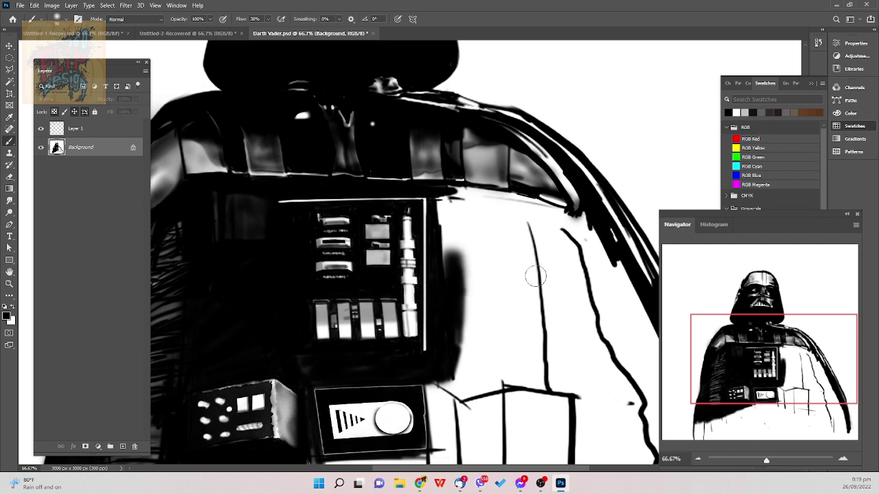
{"action": "key", "text": "ctrl+s"}
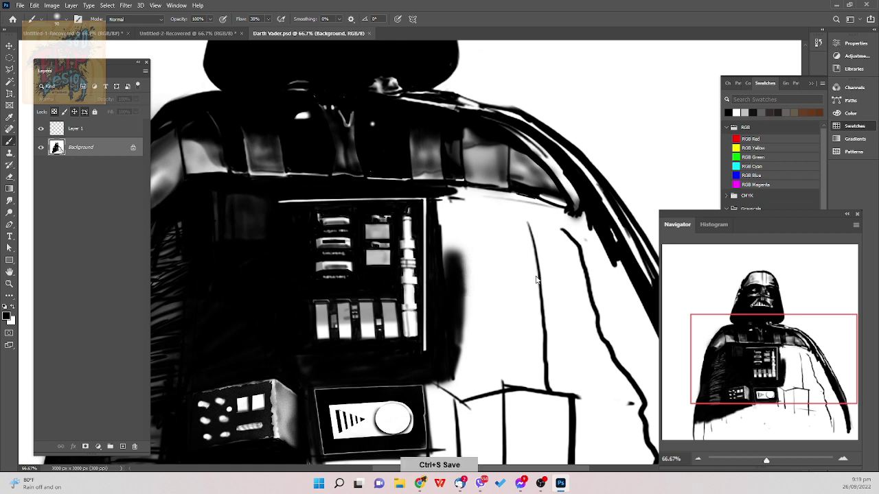
- Darken the sketched vertical line just right of the central belt box with the soft brush reduced to 70 px
{"action": "scroll", "coordinate": [536, 279], "scroll_direction": "down", "scroll_amount": 4}
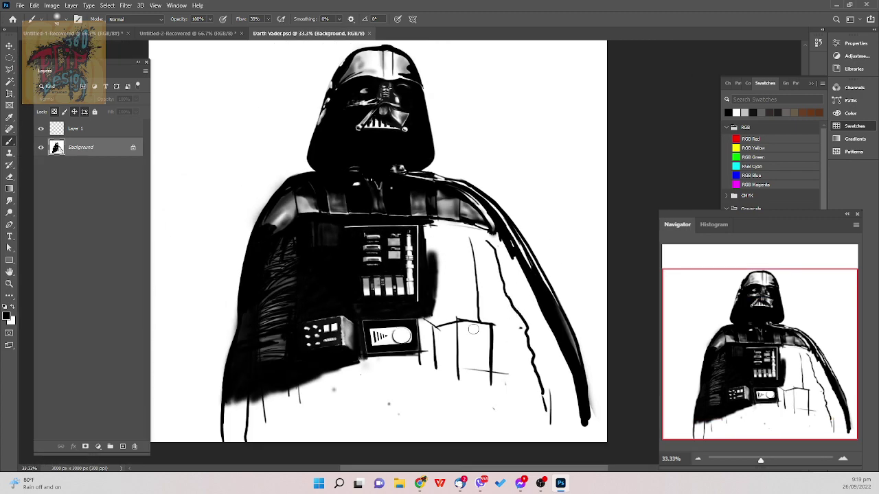
{"action": "scroll", "coordinate": [473, 329], "scroll_direction": "up", "scroll_amount": 2}
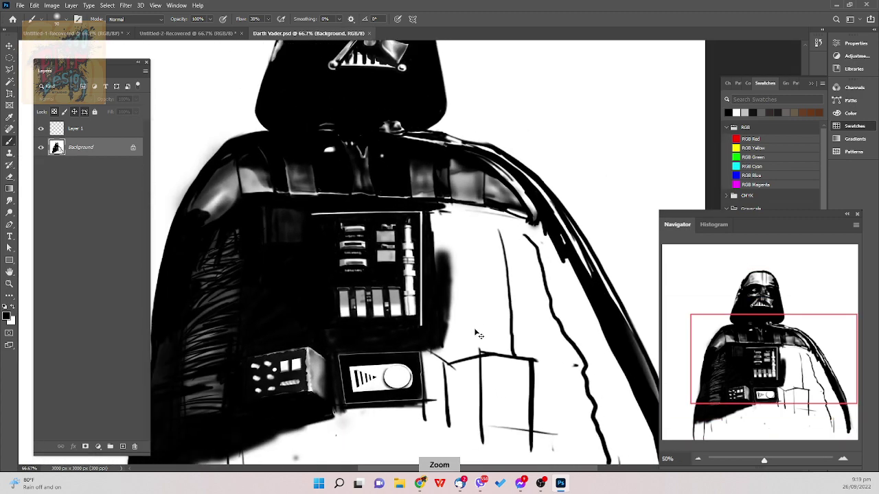
{"action": "scroll", "coordinate": [479, 335], "scroll_direction": "down", "scroll_amount": 3}
{"action": "scroll", "coordinate": [487, 350], "scroll_direction": "up", "scroll_amount": 2}
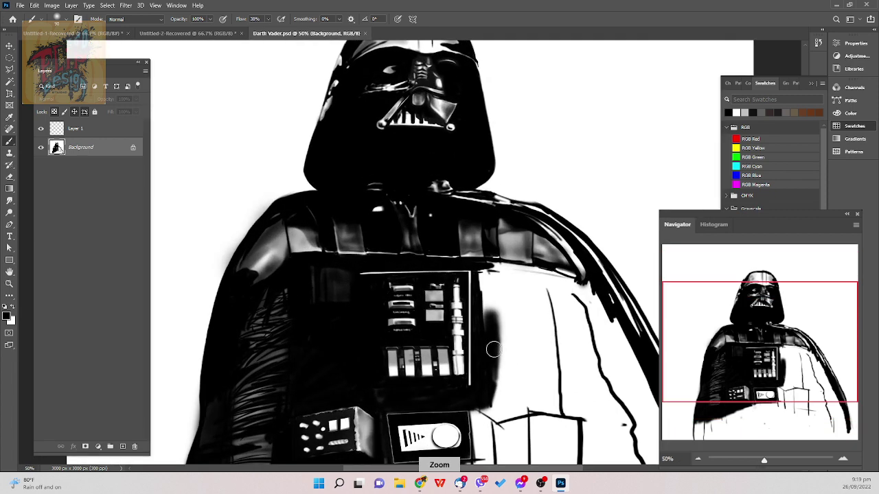
{"action": "key", "text": "space"}
{"action": "left_click_drag", "start_coordinate": [484, 353], "coordinate": [486, 277]}
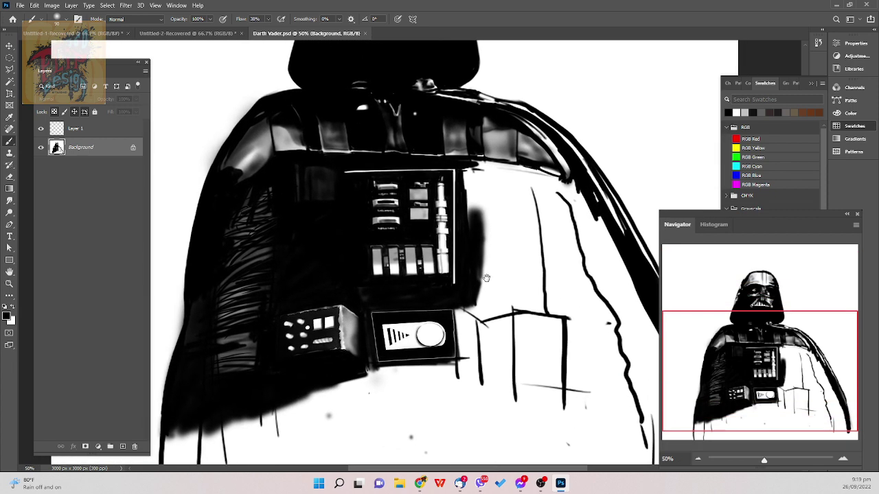
{"action": "left_click_drag", "start_coordinate": [473, 368], "coordinate": [470, 338]}
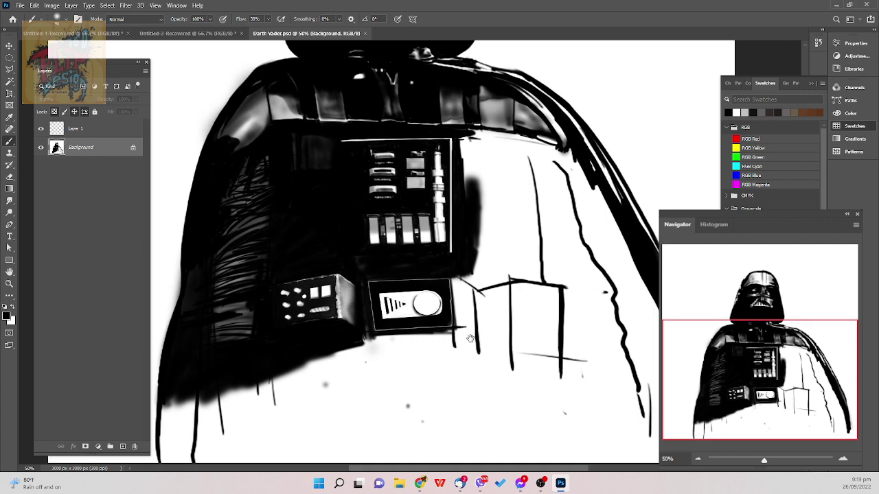
{"action": "scroll", "coordinate": [480, 333], "scroll_direction": "up", "scroll_amount": 1}
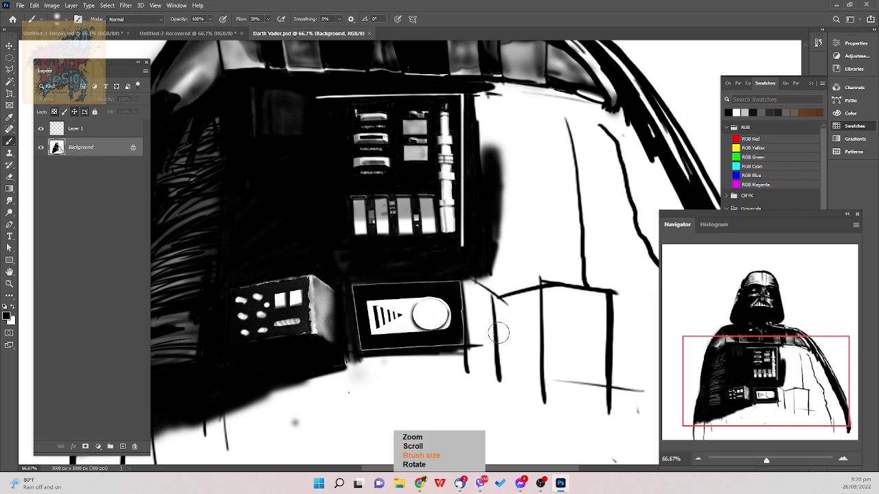
{"action": "key", "text": "["}
{"action": "key", "text": "["}
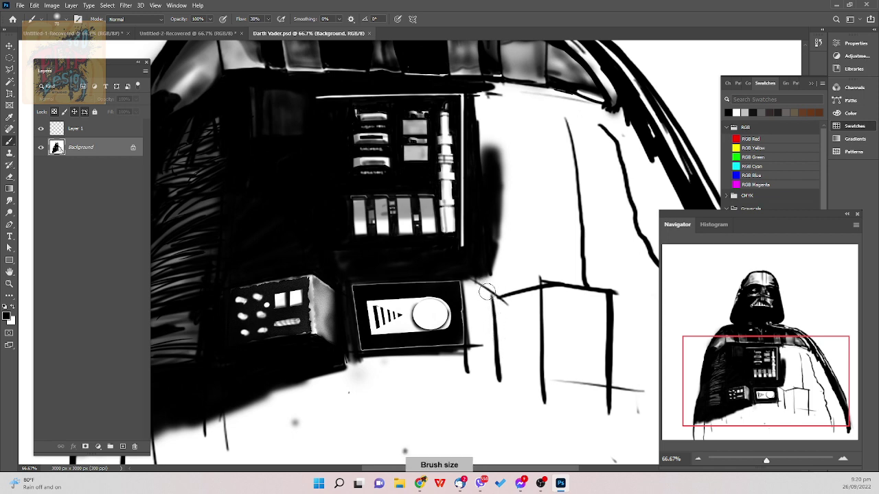
{"action": "mouse_move", "coordinate": [486, 291]}
{"action": "left_mouse_down"}
{"action": "mouse_move", "coordinate": [492, 379]}
{"action": "mouse_move", "coordinate": [490, 296]}
{"action": "left_mouse_up"}
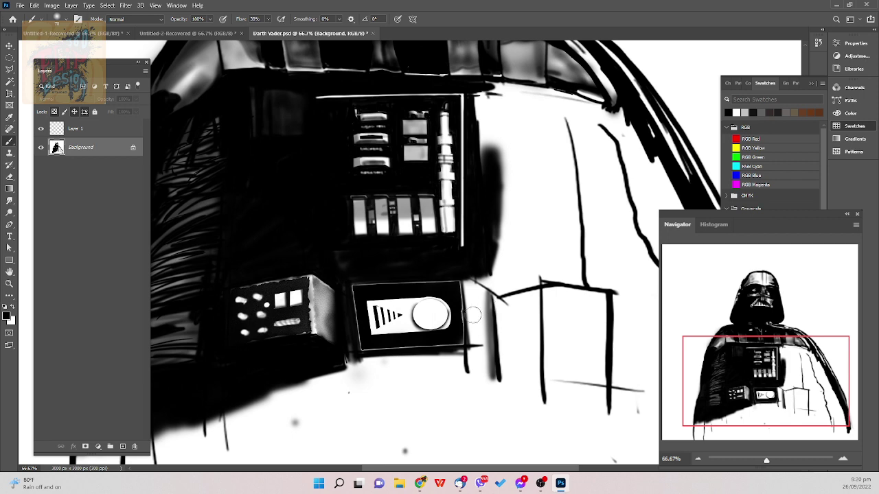
- Paint black strokes with a 25 px brush into the upper and lower parts of the white gap beside the belt box
{"action": "key", "text": "["}
{"action": "key", "text": "["}
{"action": "key", "text": "["}
{"action": "key", "text": "["}
{"action": "key", "text": "["}
{"action": "key", "text": "bracketleft"}
{"action": "left_click_drag", "start_coordinate": [466, 319], "coordinate": [491, 310]}
{"action": "mouse_move", "coordinate": [494, 349]}
{"action": "left_mouse_down"}
{"action": "mouse_move", "coordinate": [475, 360]}
{"action": "mouse_move", "coordinate": [474, 350]}
{"action": "mouse_move", "coordinate": [465, 362]}
{"action": "mouse_move", "coordinate": [463, 349]}
{"action": "mouse_move", "coordinate": [455, 355]}
{"action": "mouse_move", "coordinate": [471, 354]}
{"action": "mouse_move", "coordinate": [456, 366]}
{"action": "mouse_move", "coordinate": [454, 357]}
{"action": "mouse_move", "coordinate": [480, 356]}
{"action": "mouse_move", "coordinate": [476, 367]}
{"action": "mouse_move", "coordinate": [487, 355]}
{"action": "mouse_move", "coordinate": [495, 371]}
{"action": "mouse_move", "coordinate": [478, 333]}
{"action": "left_mouse_up"}
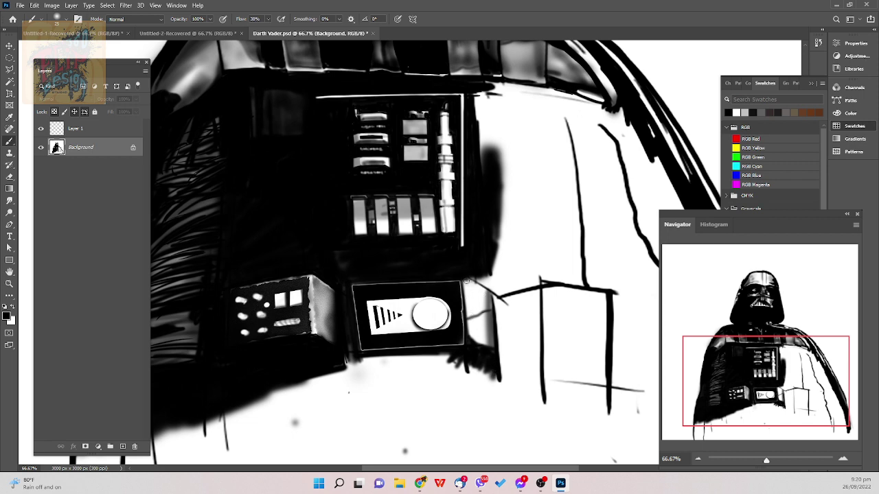
{"action": "mouse_move", "coordinate": [463, 280]}
{"action": "left_mouse_down"}
{"action": "mouse_move", "coordinate": [466, 296]}
{"action": "mouse_move", "coordinate": [469, 276]}
{"action": "mouse_move", "coordinate": [472, 303]}
{"action": "left_mouse_up"}
{"action": "mouse_move", "coordinate": [473, 313]}
{"action": "left_mouse_down"}
{"action": "mouse_move", "coordinate": [475, 281]}
{"action": "mouse_move", "coordinate": [473, 310]}
{"action": "mouse_move", "coordinate": [483, 299]}
{"action": "mouse_move", "coordinate": [481, 311]}
{"action": "mouse_move", "coordinate": [488, 306]}
{"action": "mouse_move", "coordinate": [475, 312]}
{"action": "mouse_move", "coordinate": [489, 294]}
{"action": "mouse_move", "coordinate": [478, 301]}
{"action": "mouse_move", "coordinate": [475, 283]}
{"action": "mouse_move", "coordinate": [479, 296]}
{"action": "mouse_move", "coordinate": [483, 275]}
{"action": "left_mouse_up"}
- Try painting a small black ring in the remaining white gap beside the belt box, and undo it
{"action": "key", "text": "bracketleft"}
{"action": "key", "text": "bracketright"}
{"action": "left_click_drag", "start_coordinate": [484, 330], "coordinate": [491, 329]}
{"action": "key", "text": "ctrl+z"}
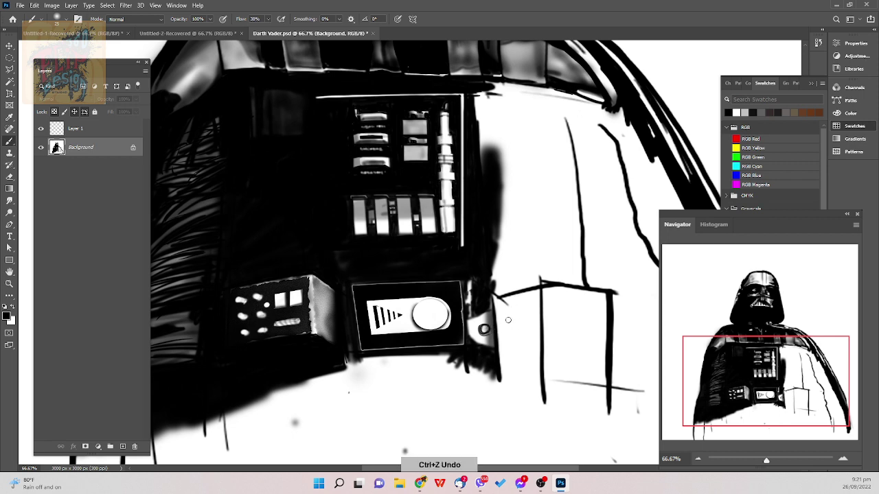
{"action": "key", "text": "ctrl+z"}
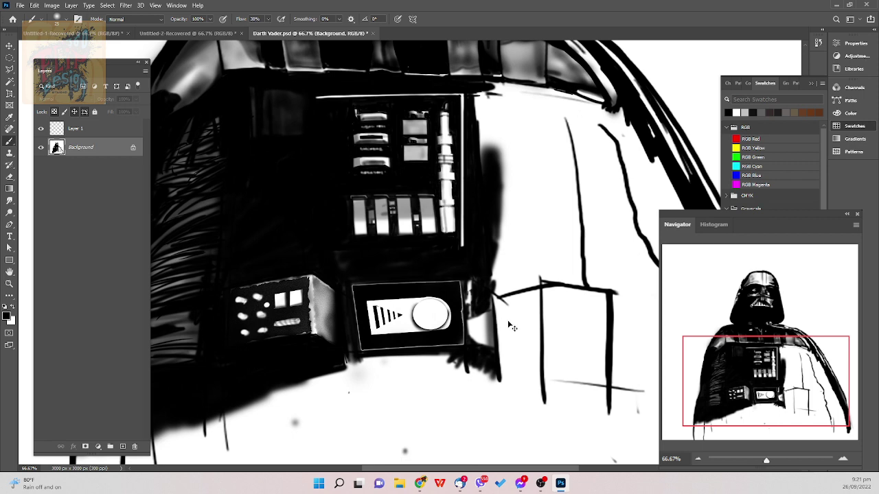
- Switch to the Soft Round Pressure Opacity brush and paint a small soft rivet in the white gap beside the belt box
{"action": "right_click", "coordinate": [506, 324]}
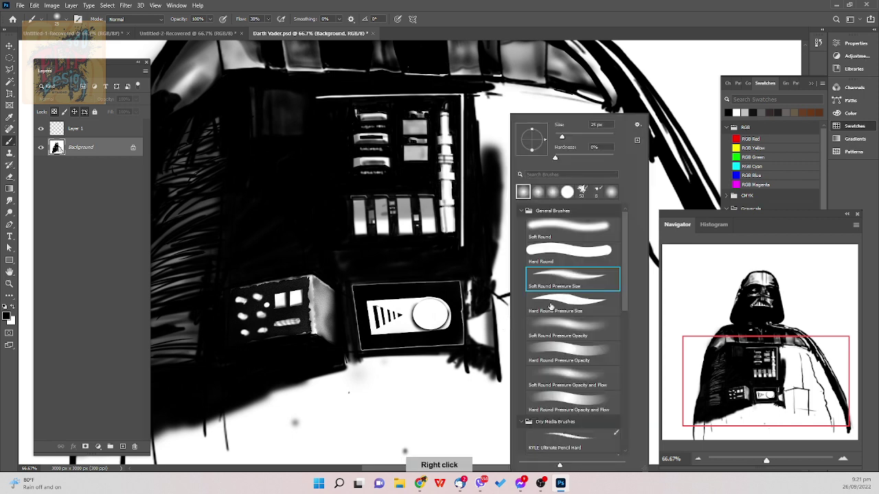
{"action": "left_click", "coordinate": [563, 327]}
{"action": "left_click", "coordinate": [483, 366]}
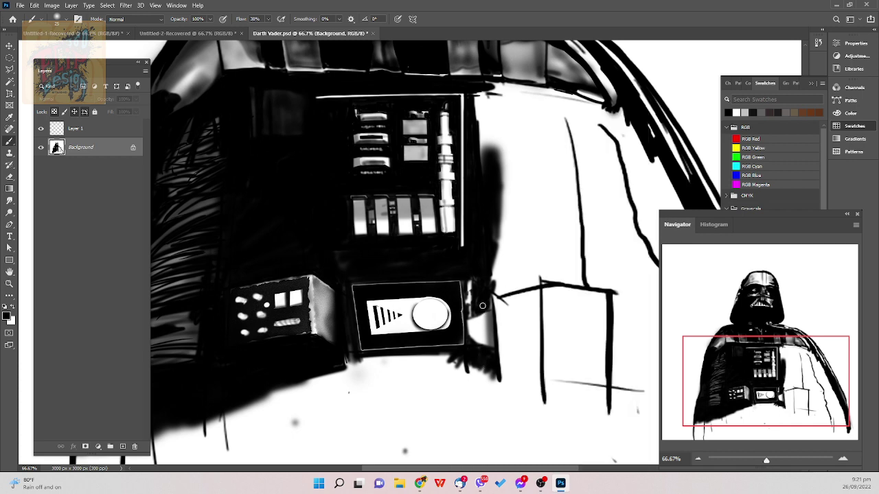
{"action": "key", "text": "bracketleft"}
{"action": "key", "text": "bracketright"}
{"action": "key", "text": "bracketright"}
{"action": "key", "text": "bracketright"}
{"action": "key", "text": "bracketright"}
{"action": "key", "text": "bracketleft"}
{"action": "key", "text": "bracketright"}
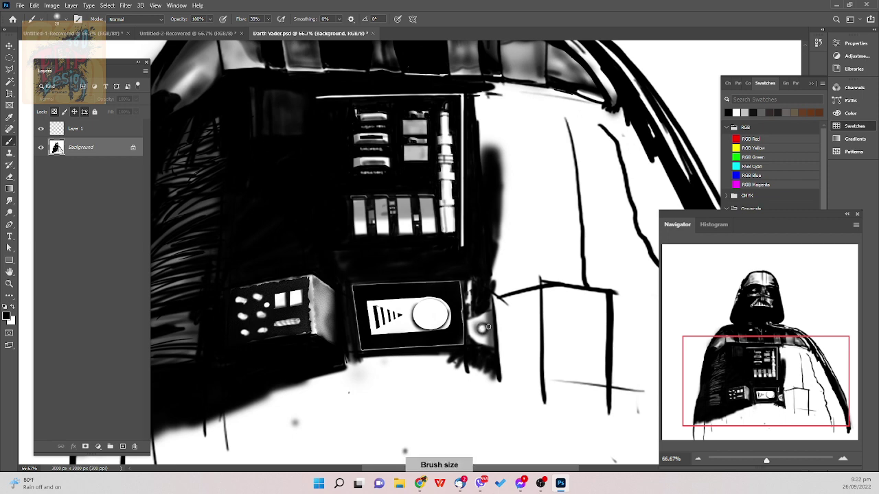
{"action": "left_click_drag", "start_coordinate": [479, 332], "coordinate": [491, 329]}
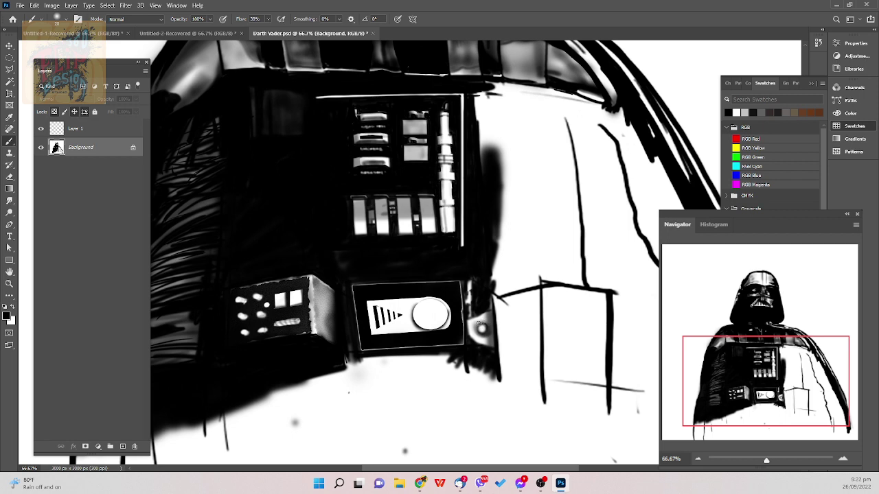
- Shade the area around the small rivet beside the belt box with a larger soft brush, up to 40 px
{"action": "key", "text": "bracketright"}
{"action": "key", "text": "bracketright"}
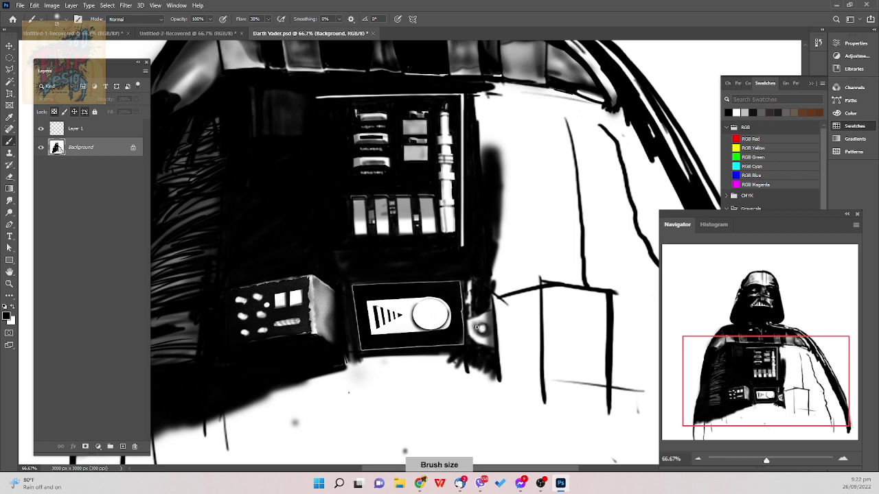
{"action": "key", "text": "bracketright"}
{"action": "key", "text": "bracketright"}
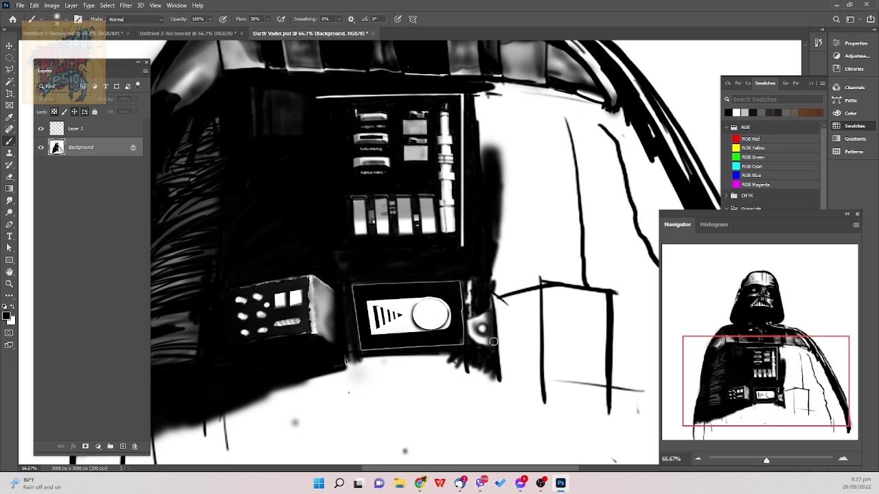
{"action": "key", "text": "]"}
{"action": "key", "text": "bracketleft"}
{"action": "mouse_move", "coordinate": [472, 324]}
{"action": "left_mouse_down"}
{"action": "mouse_move", "coordinate": [485, 305]}
{"action": "mouse_move", "coordinate": [488, 337]}
{"action": "mouse_move", "coordinate": [470, 310]}
{"action": "mouse_move", "coordinate": [471, 288]}
{"action": "mouse_move", "coordinate": [466, 311]}
{"action": "mouse_move", "coordinate": [472, 281]}
{"action": "left_mouse_up"}
{"action": "mouse_move", "coordinate": [493, 354]}
{"action": "left_mouse_down"}
{"action": "mouse_move", "coordinate": [488, 370]}
{"action": "mouse_move", "coordinate": [488, 348]}
{"action": "left_mouse_up"}
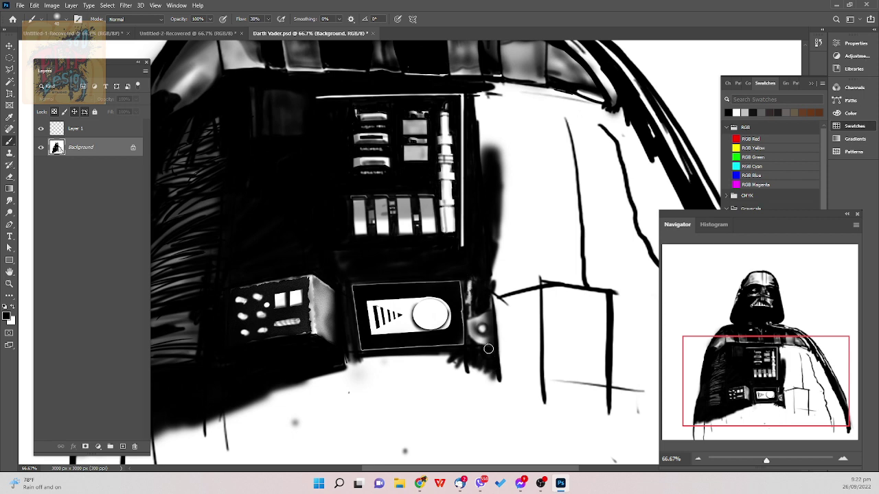
- Soften the outer edge of the dark strip beside the rivet with a 60 px brush and save the file
{"action": "key", "text": "bracketright"}
{"action": "key", "text": "["}
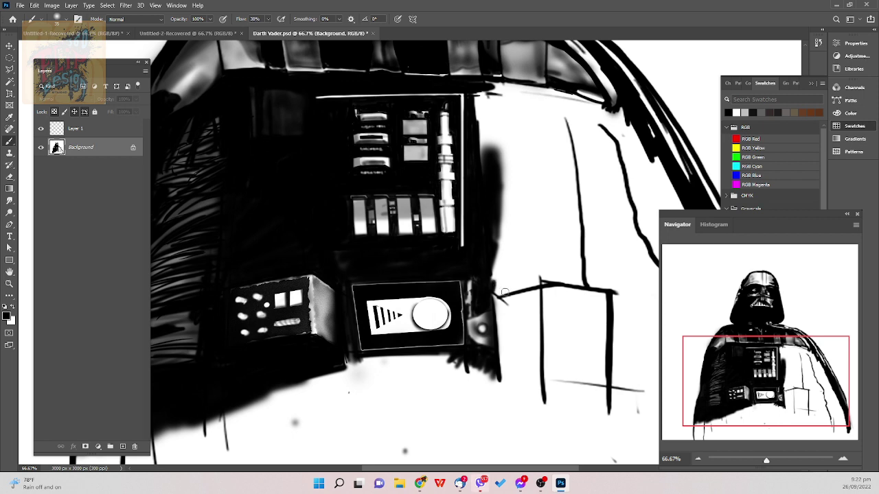
{"action": "key", "text": "]"}
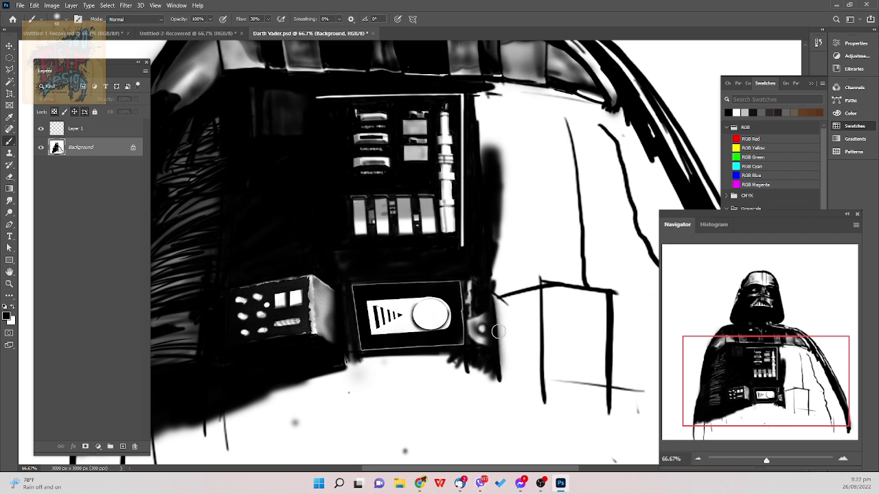
{"action": "key", "text": "ctrl+s"}
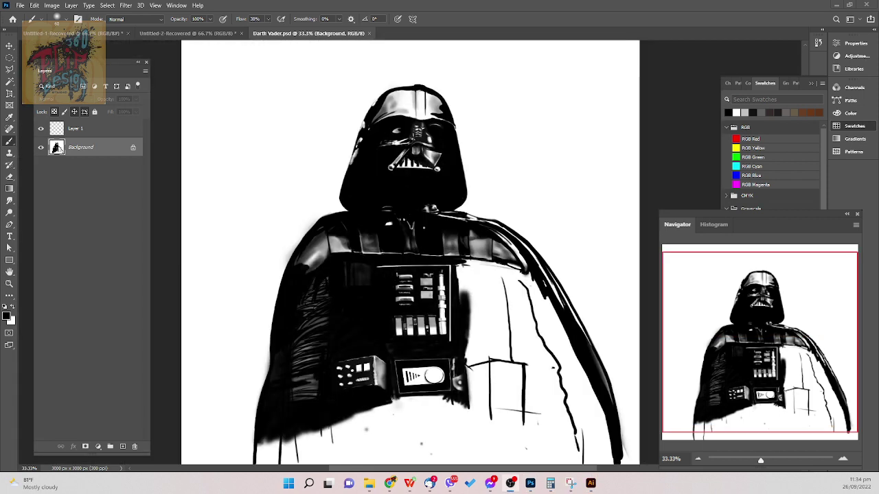
- Choose the Kyle's Paintbox - Wet Blender 50 preset from the Wet Media Brushes
{"action": "left_click", "coordinate": [566, 254]}
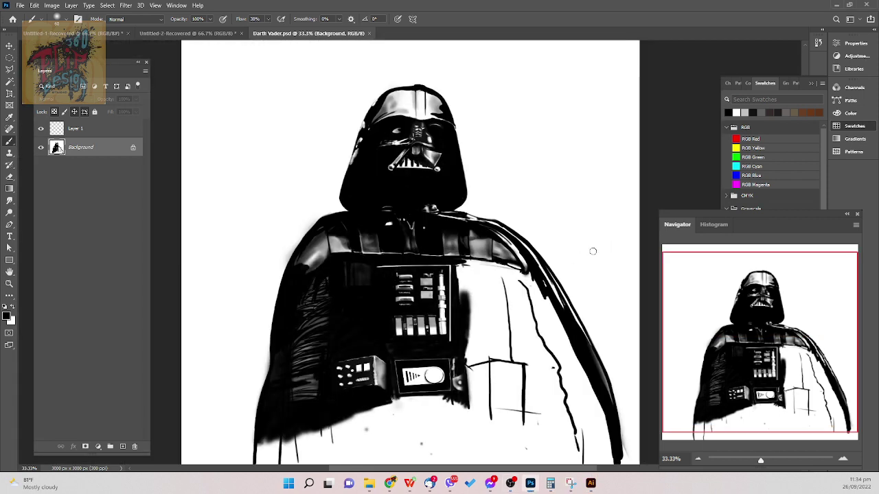
{"action": "right_click", "coordinate": [592, 251]}
{"action": "scroll", "coordinate": [637, 329], "scroll_direction": "down", "scroll_amount": 5}
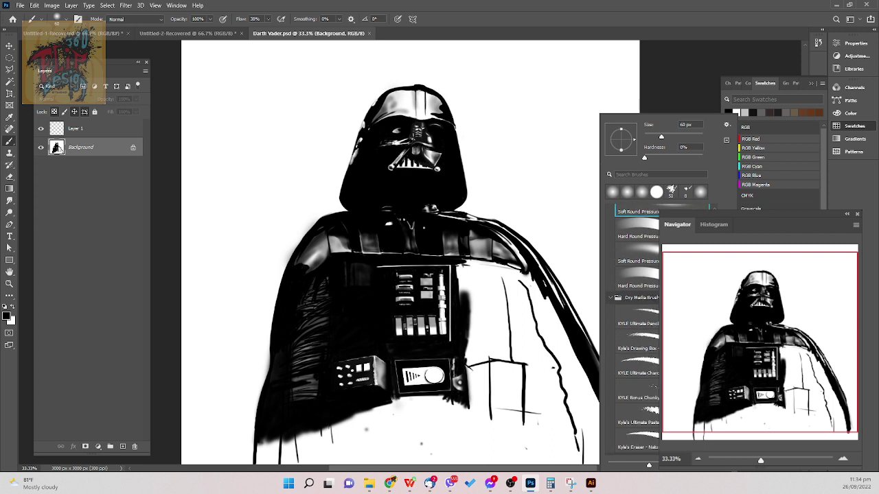
{"action": "scroll", "coordinate": [637, 330], "scroll_direction": "down", "scroll_amount": 2}
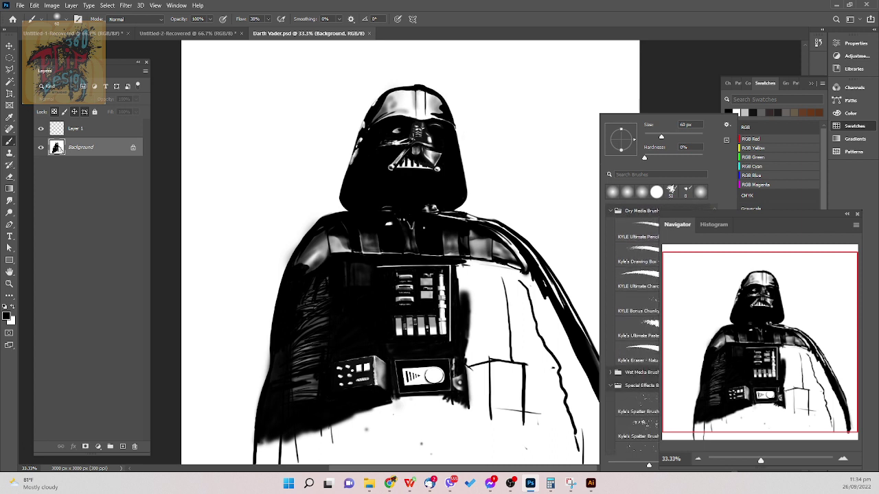
{"action": "left_click", "coordinate": [611, 372]}
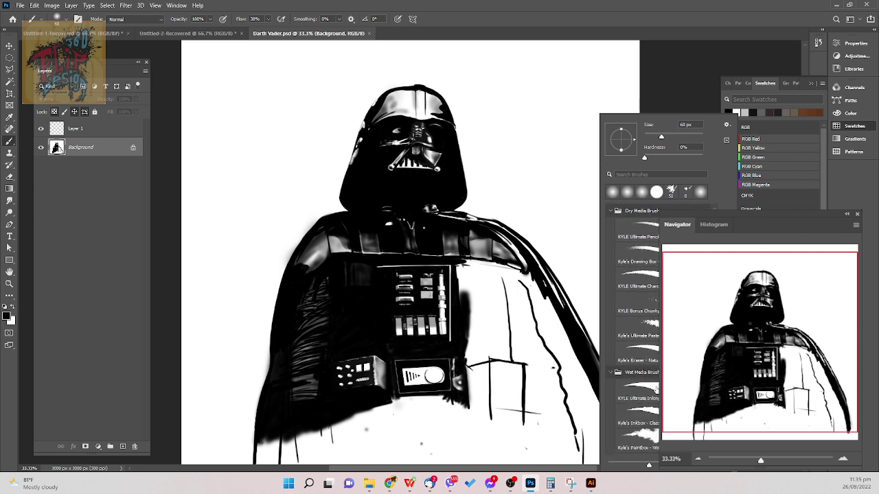
{"action": "scroll", "coordinate": [635, 374], "scroll_direction": "down", "scroll_amount": 3}
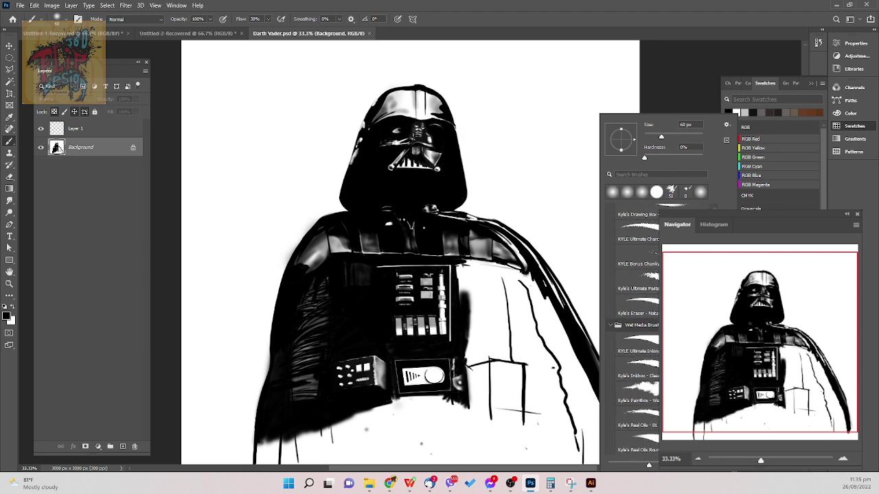
{"action": "left_click", "coordinate": [639, 381]}
{"action": "left_click", "coordinate": [637, 376]}
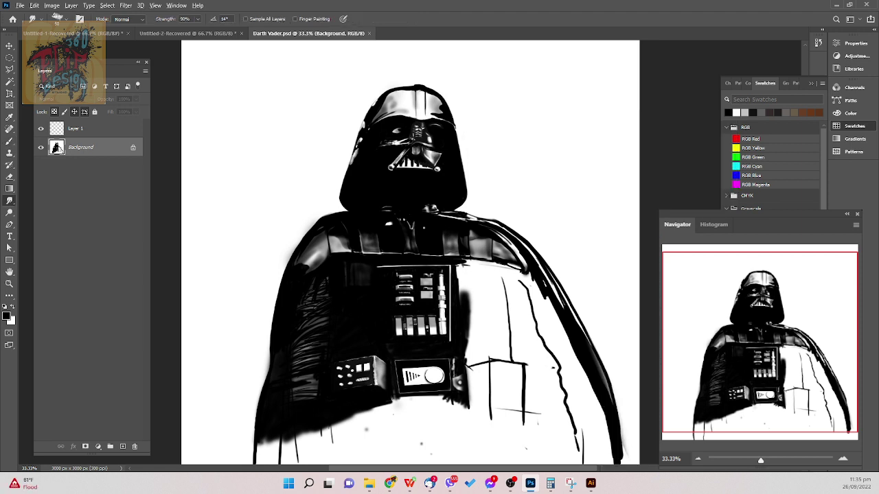
{"action": "key", "text": "Return"}
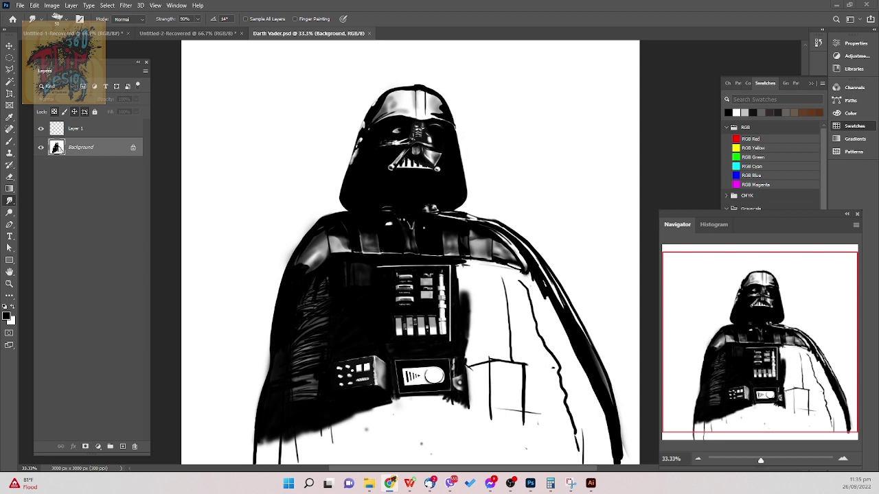
- Collapse the open Swatches panel and inspect the cape's outer edge beside the chest at 100% zoom
{"action": "left_click", "coordinate": [767, 88]}
{"action": "key", "text": "ctrl+plus"}
{"action": "key", "text": "ctrl+plus"}
{"action": "key", "text": "ctrl+plus"}
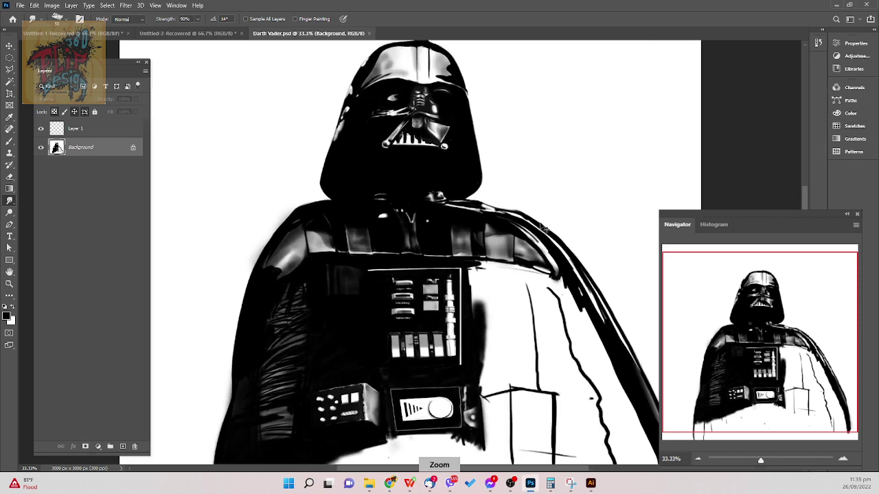
{"action": "left_click_drag", "start_coordinate": [462, 425], "coordinate": [488, 282]}
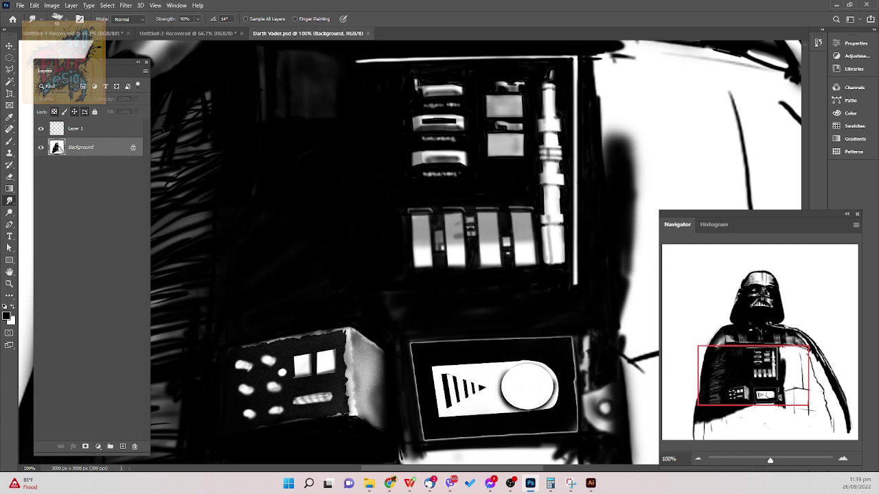
{"action": "left_click", "coordinate": [648, 267]}
{"action": "key", "text": "ctrl+s"}
{"action": "left_click_drag", "start_coordinate": [652, 264], "coordinate": [429, 300]}
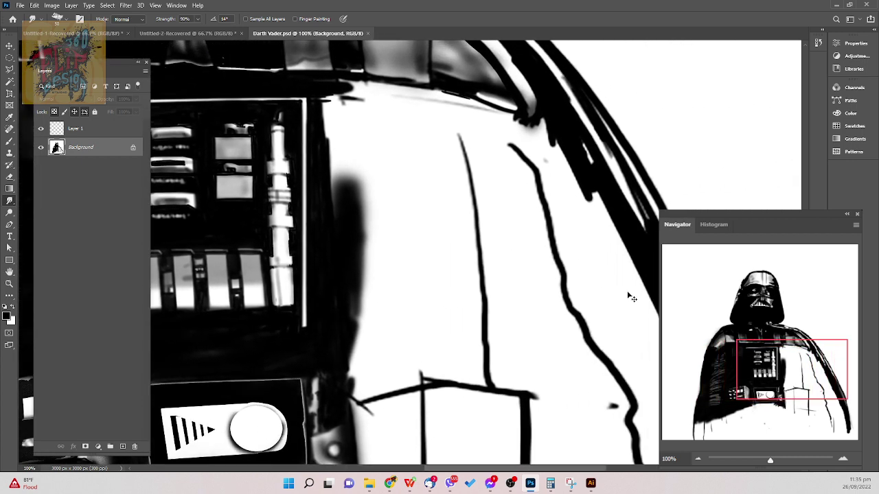
{"action": "left_click_drag", "start_coordinate": [655, 275], "coordinate": [407, 343]}
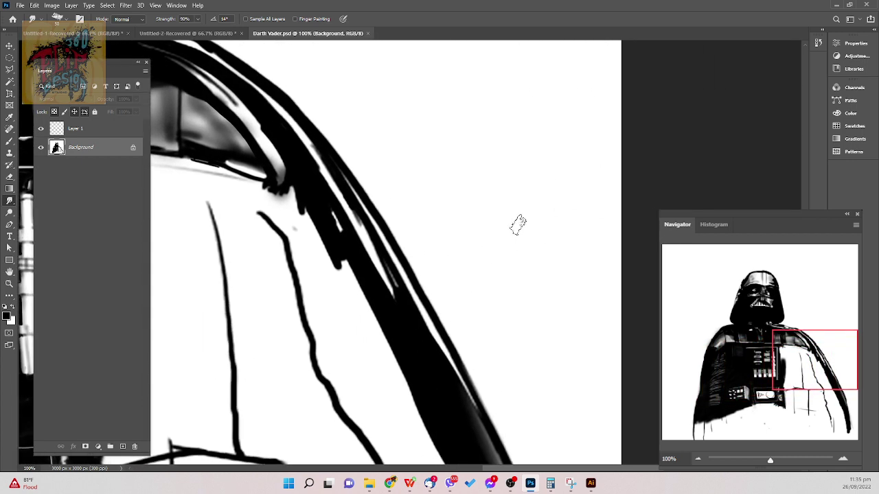
- Try the Kyle's Concept Brushes - All Purpose Blend preset with smudge strokes across the chest, undoing each stroke
{"action": "key", "text": "e"}
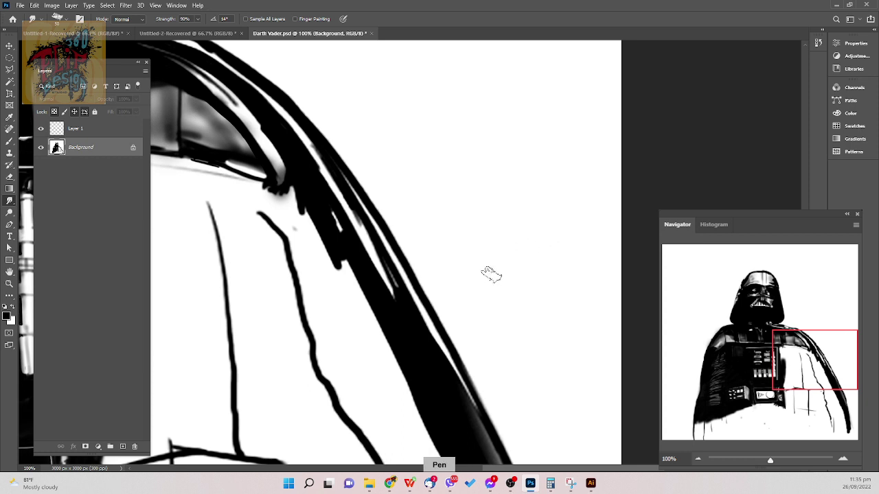
{"action": "right_click", "coordinate": [529, 241]}
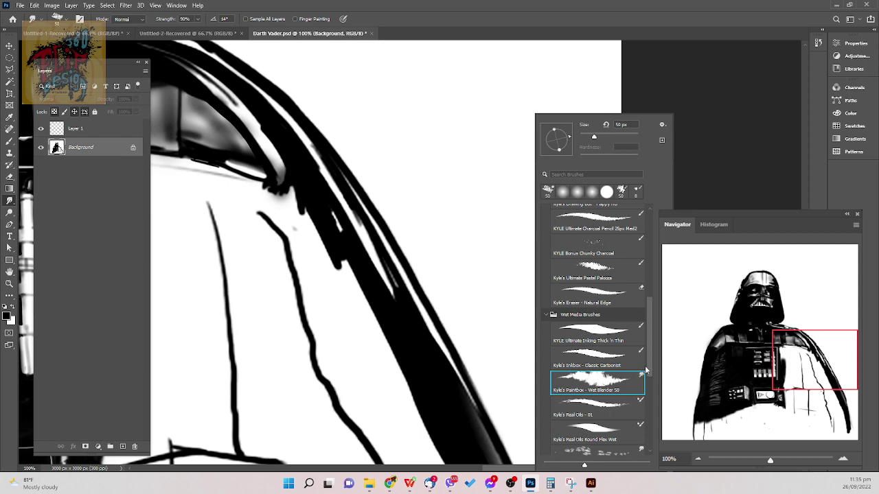
{"action": "left_click_drag", "start_coordinate": [648, 368], "coordinate": [647, 423]}
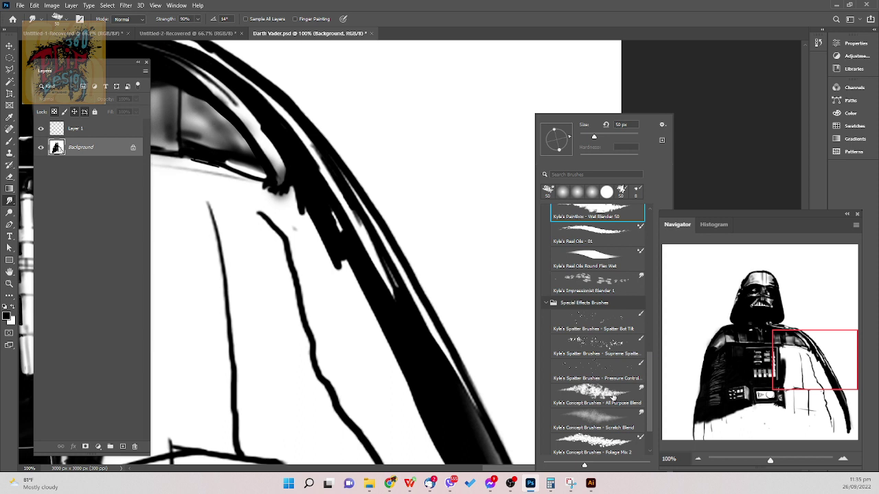
{"action": "left_click", "coordinate": [620, 396]}
{"action": "key", "text": "Return"}
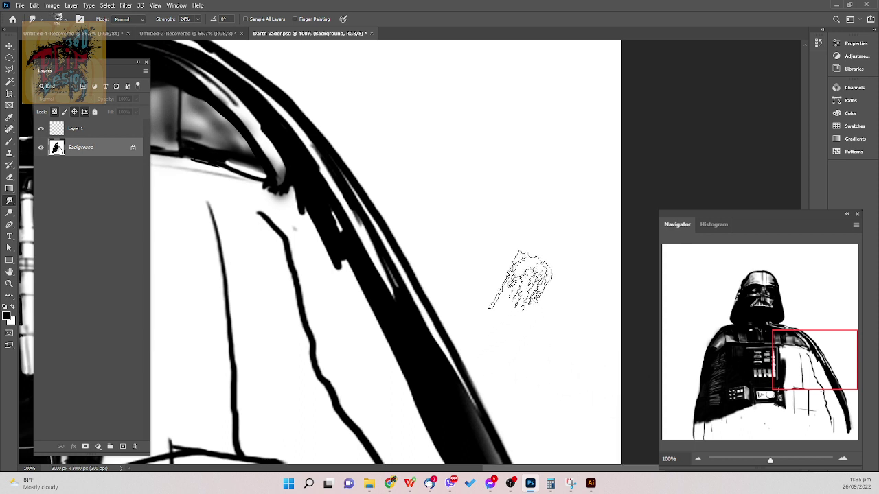
{"action": "scroll", "coordinate": [536, 295], "scroll_direction": "down", "scroll_amount": 4}
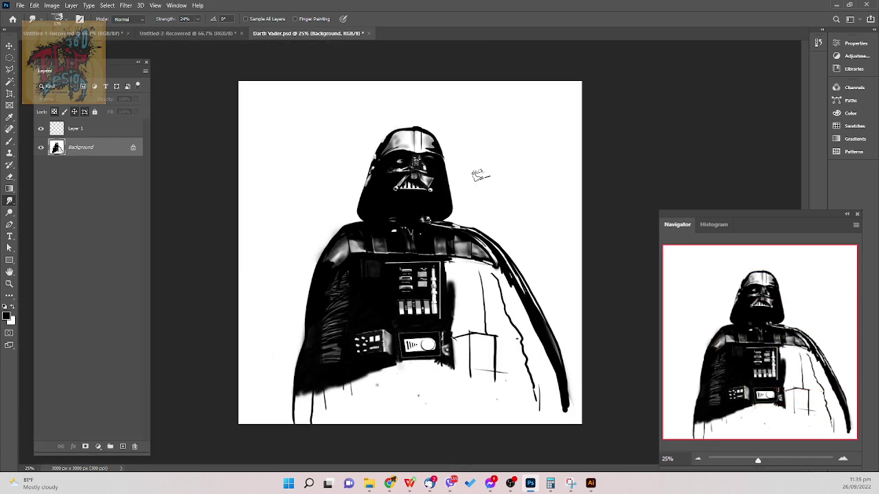
{"action": "left_click_drag", "start_coordinate": [387, 237], "coordinate": [460, 194]}
{"action": "key", "text": "ctrl+z"}
{"action": "mouse_move", "coordinate": [437, 250]}
{"action": "left_mouse_down"}
{"action": "mouse_move", "coordinate": [494, 223]}
{"action": "mouse_move", "coordinate": [428, 285]}
{"action": "left_mouse_up"}
{"action": "key", "text": "ctrl+z"}
- Try the Kyle's Concept Brushes - Scratch Blend preset with a smudge over the cape's shoulder edge and undo it
{"action": "right_click", "coordinate": [553, 214]}
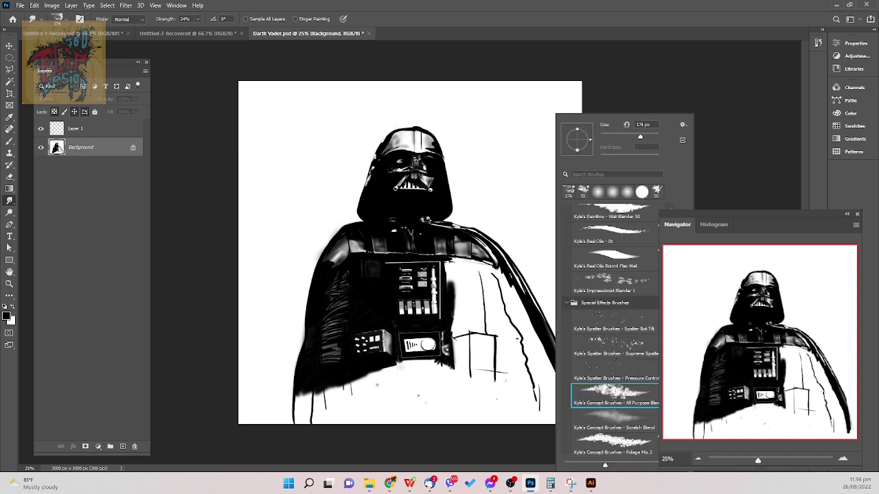
{"action": "double_click", "coordinate": [639, 426]}
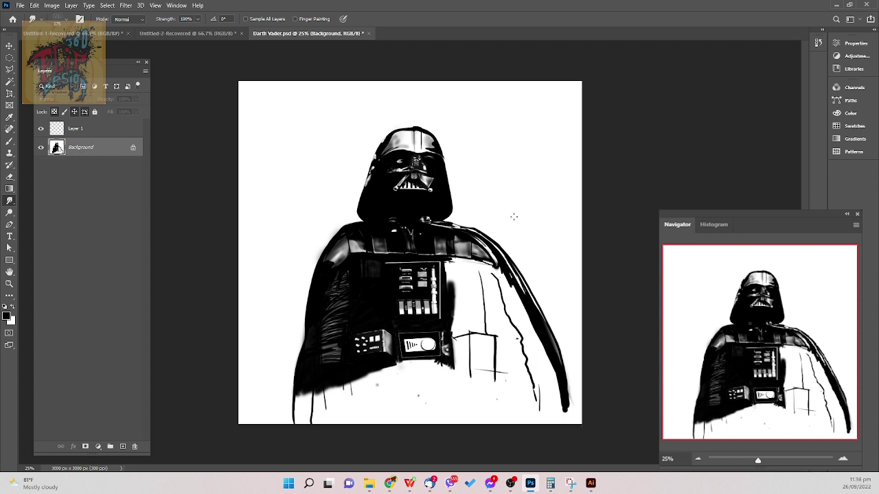
{"action": "key", "text": "ctrl+plus"}
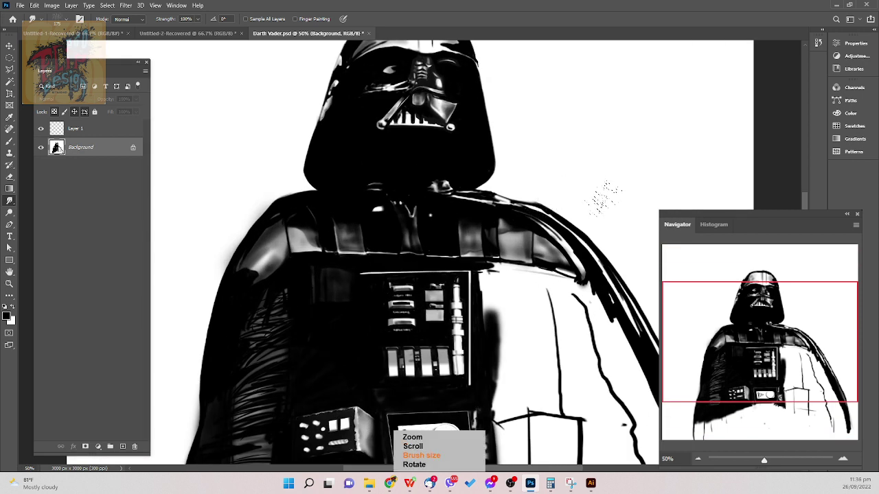
{"action": "mouse_move", "coordinate": [621, 244]}
{"action": "left_mouse_down"}
{"action": "mouse_move", "coordinate": [549, 261]}
{"action": "mouse_move", "coordinate": [575, 309]}
{"action": "left_mouse_up"}
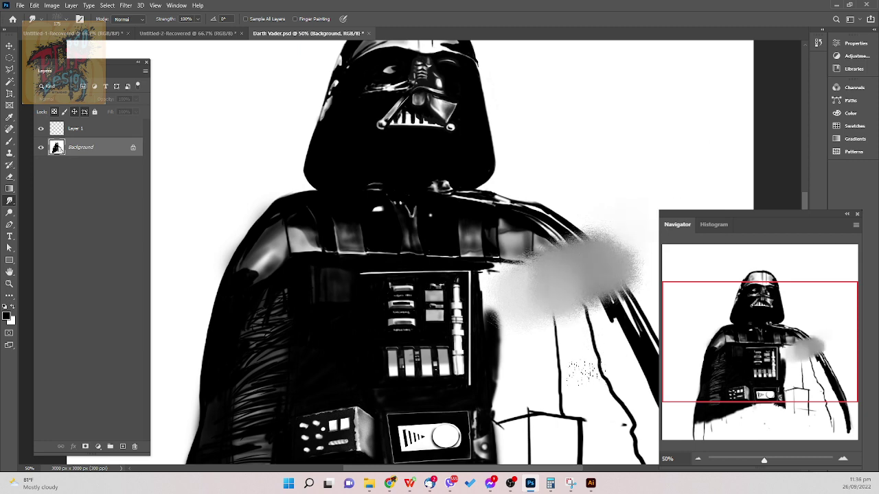
{"action": "key", "text": "ctrl+z"}
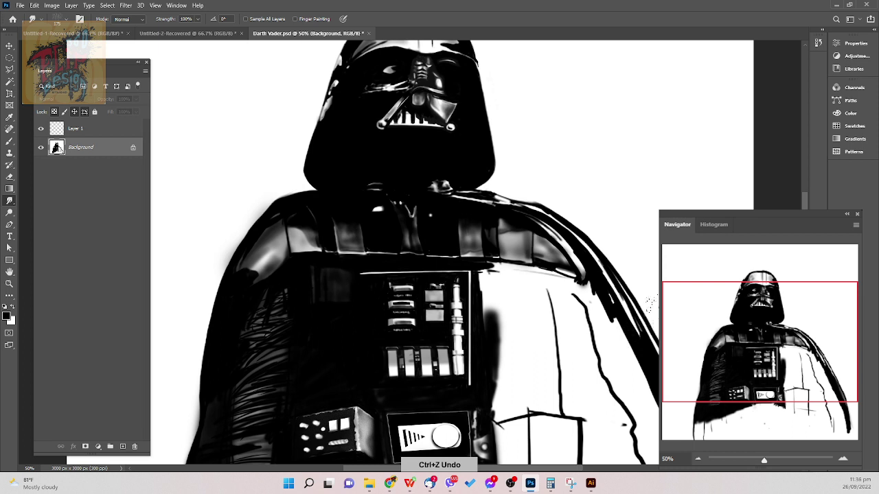
- Try a 306 px mixer brush on the white background beside the cape and undo the stroke
{"action": "right_click", "coordinate": [652, 313]}
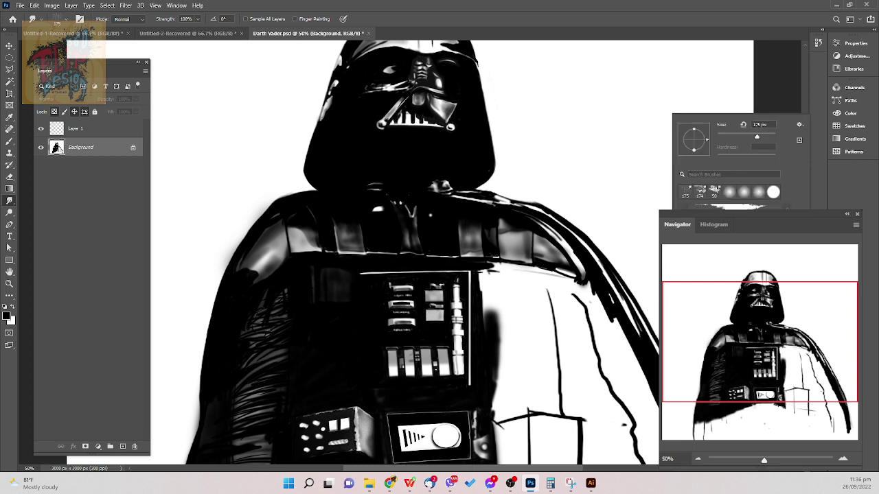
{"action": "key", "text": "b"}
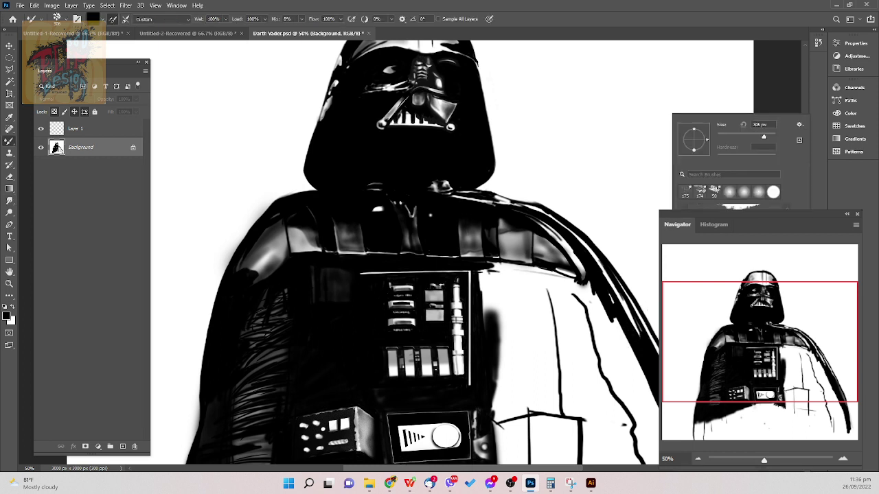
{"action": "key", "text": "Escape"}
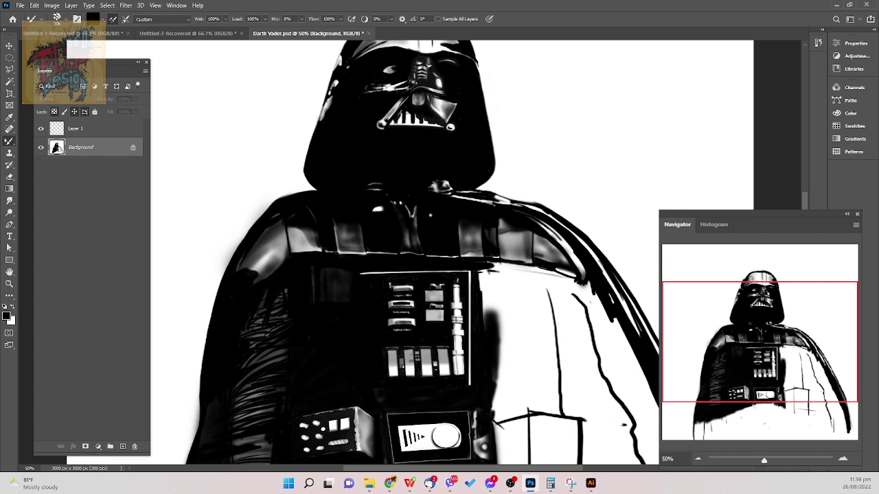
{"action": "left_click_drag", "start_coordinate": [689, 243], "coordinate": [694, 326]}
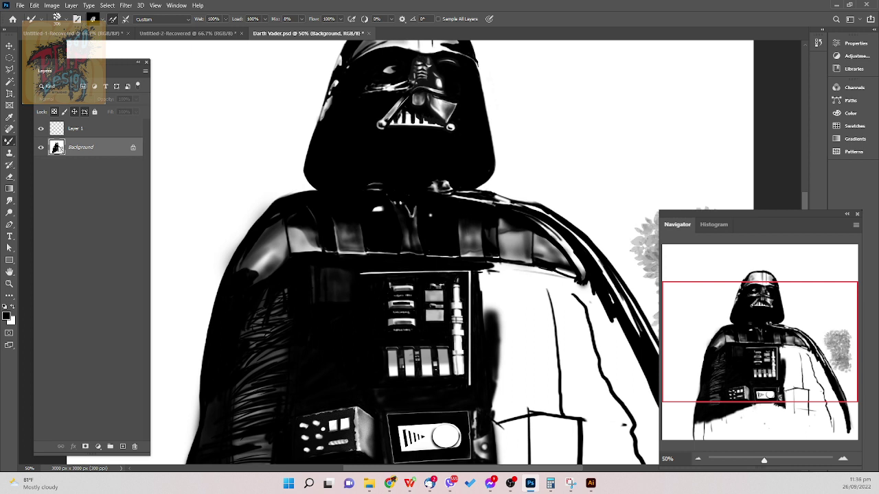
{"action": "key", "text": "ctrl+z"}
- Try a 25 px paint brush with short strokes on the white background beside the cape and undo them
{"action": "right_click", "coordinate": [728, 151]}
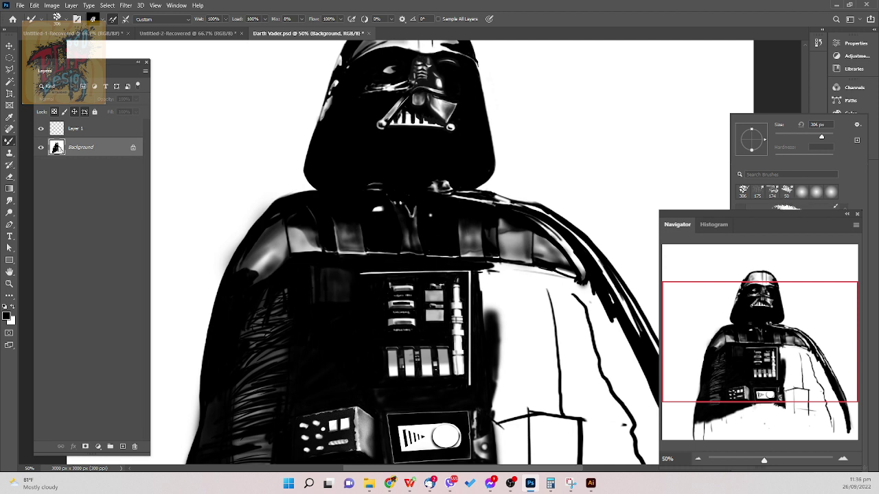
{"action": "key", "text": "shift+b"}
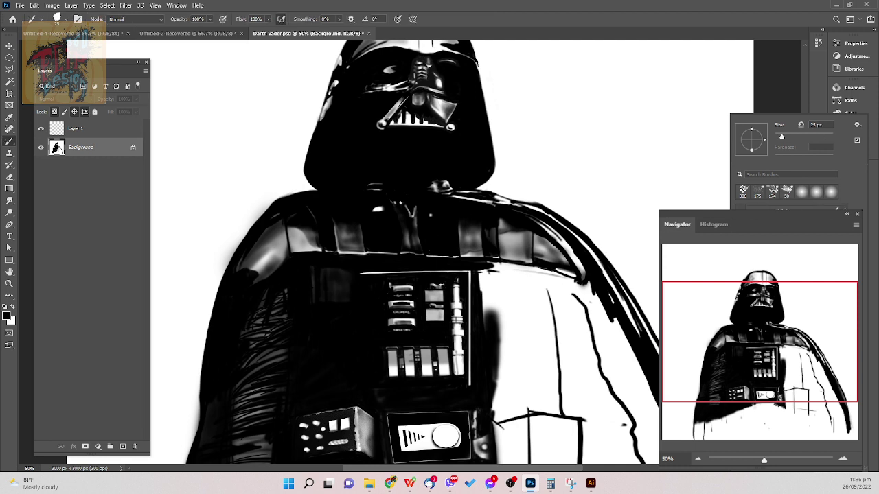
{"action": "key", "text": "Escape"}
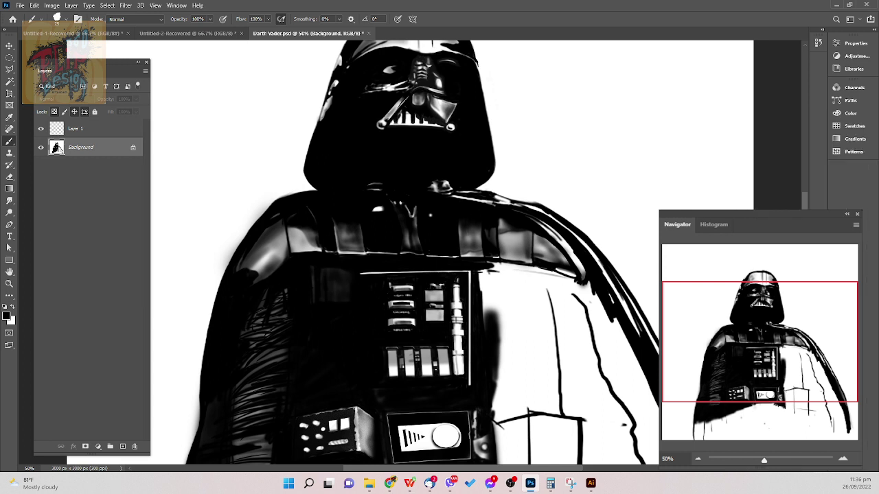
{"action": "left_click_drag", "start_coordinate": [729, 263], "coordinate": [708, 324]}
{"action": "mouse_move", "coordinate": [694, 210]}
{"action": "left_mouse_down"}
{"action": "mouse_move", "coordinate": [653, 257]}
{"action": "mouse_move", "coordinate": [691, 243]}
{"action": "left_mouse_up"}
{"action": "key", "text": "ctrl+z"}
{"action": "key", "text": "ctrl+z"}
{"action": "key", "text": "ctrl+z"}
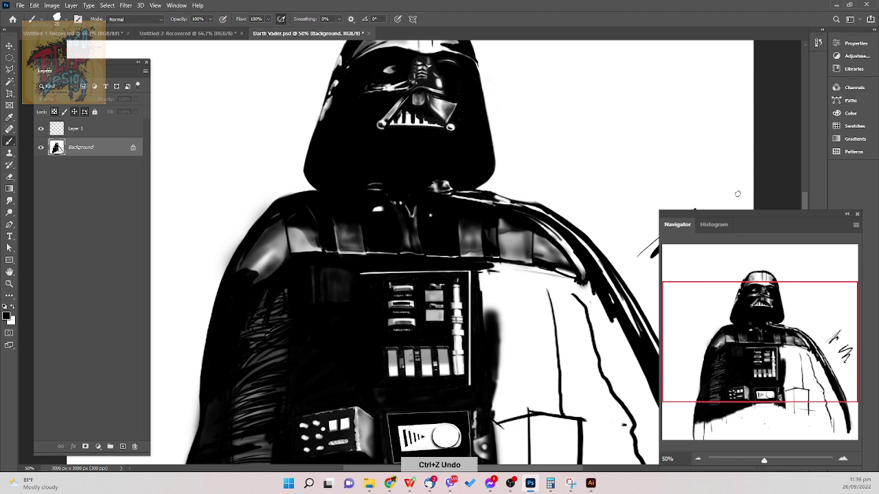
- Pick a 60 px paint brush preset, test it on the white background beside the cape, and undo the stroke
{"action": "right_click", "coordinate": [697, 206]}
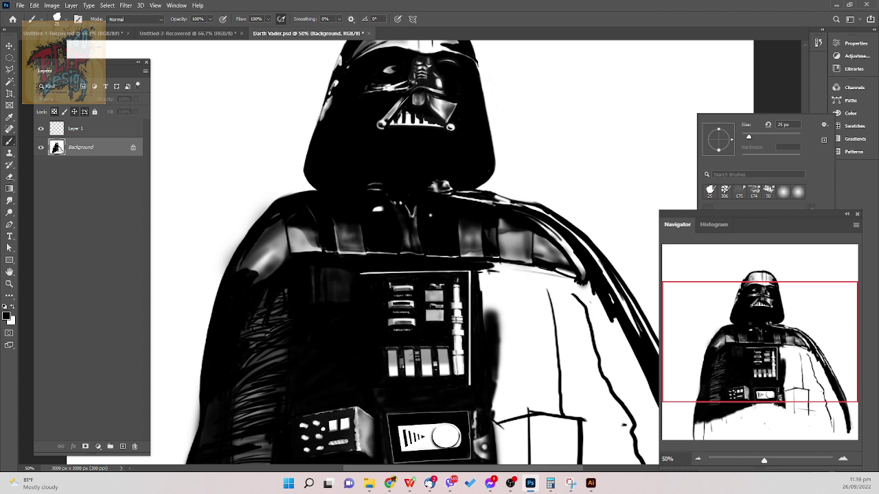
{"action": "scroll", "coordinate": [755, 234], "scroll_direction": "down", "scroll_amount": 8}
{"action": "scroll", "coordinate": [755, 275], "scroll_direction": "down", "scroll_amount": 3}
{"action": "left_click", "coordinate": [755, 275]}
{"action": "left_click", "coordinate": [653, 235]}
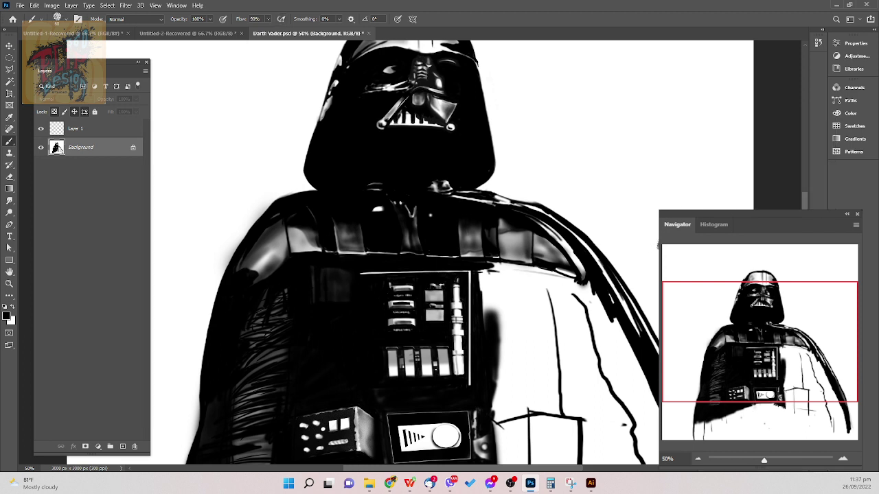
{"action": "left_click_drag", "start_coordinate": [659, 244], "coordinate": [718, 320]}
{"action": "key", "text": "ctrl+z"}
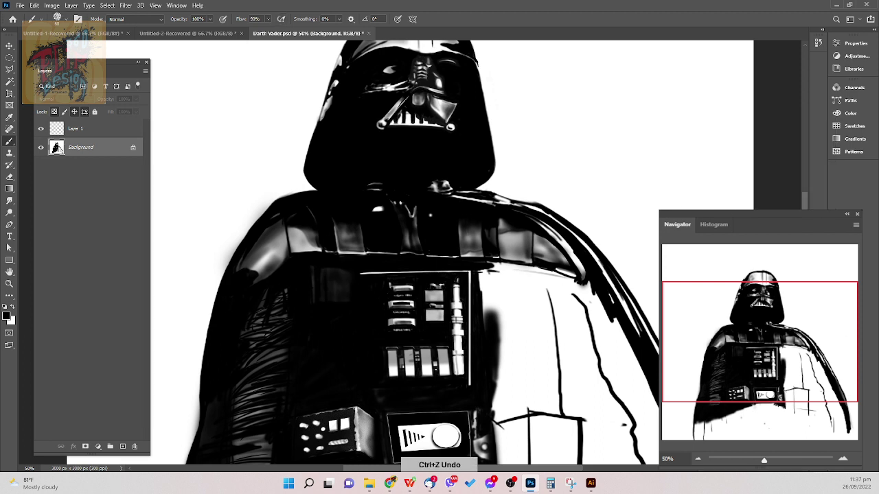
- Test a 60 px mixer brush preset with looping strokes beside the cape's shoulder and undo them
{"action": "right_click", "coordinate": [719, 274]}
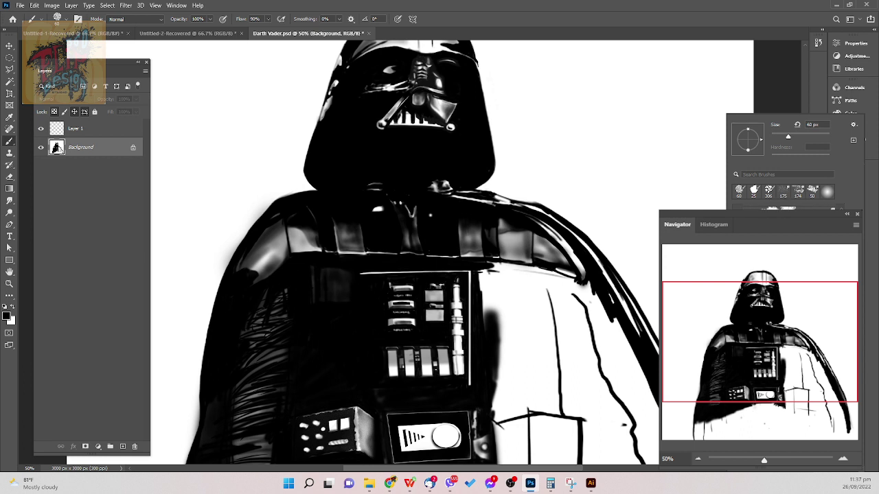
{"action": "scroll", "coordinate": [795, 206], "scroll_direction": "down", "scroll_amount": 5}
{"action": "key", "text": "shift+b"}
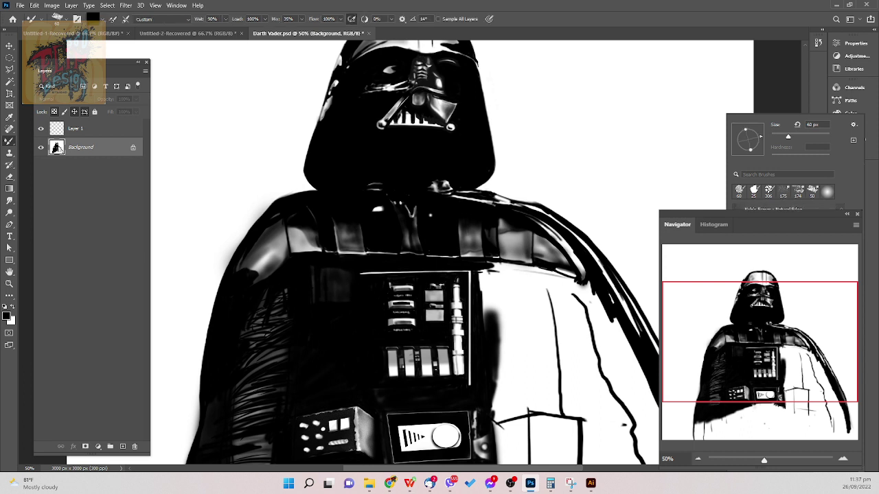
{"action": "mouse_move", "coordinate": [638, 230]}
{"action": "left_mouse_down"}
{"action": "mouse_move", "coordinate": [651, 215]}
{"action": "mouse_move", "coordinate": [687, 209]}
{"action": "left_mouse_up"}
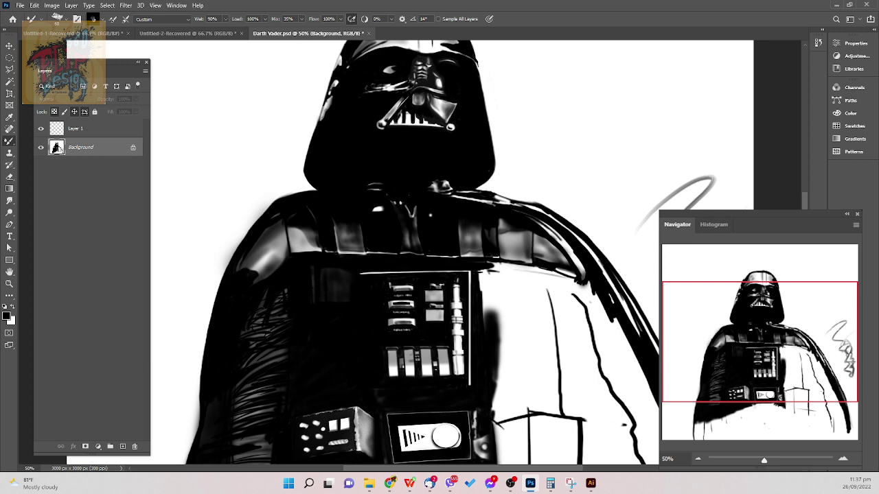
{"action": "key", "text": "ctrl+z"}
{"action": "key", "text": "ctrl+z"}
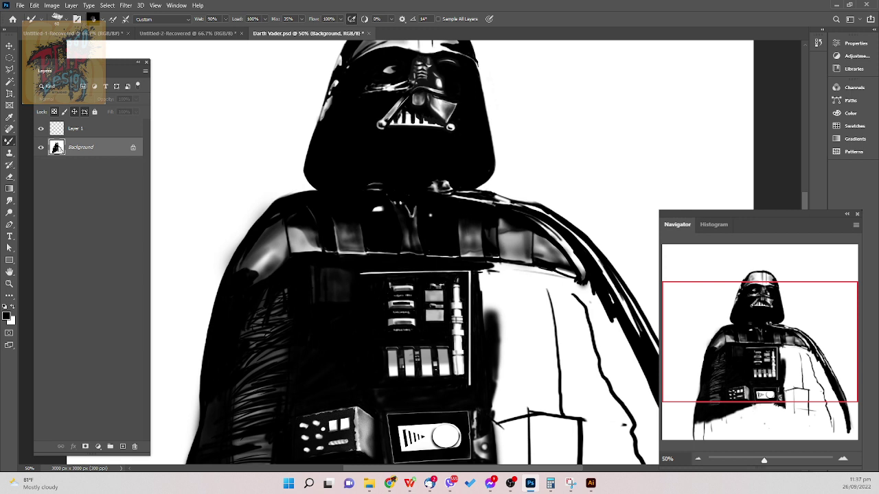
- Try smudging the cape's outer edge with a 127 px textured brush preset and undo the smears
{"action": "right_click", "coordinate": [689, 115]}
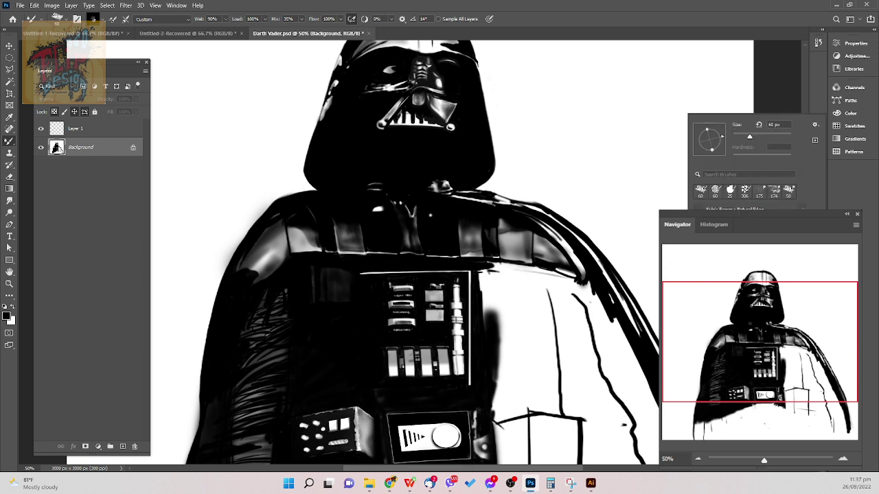
{"action": "scroll", "coordinate": [747, 206], "scroll_direction": "down", "scroll_amount": 2}
{"action": "left_click", "coordinate": [8, 200]}
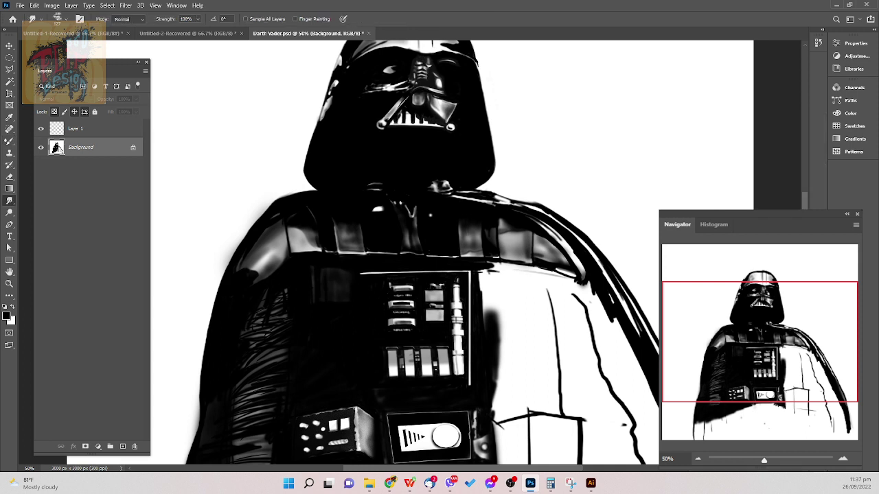
{"action": "left_click_drag", "start_coordinate": [654, 310], "coordinate": [599, 358]}
{"action": "left_click_drag", "start_coordinate": [655, 393], "coordinate": [630, 421]}
{"action": "left_click_drag", "start_coordinate": [648, 342], "coordinate": [624, 320]}
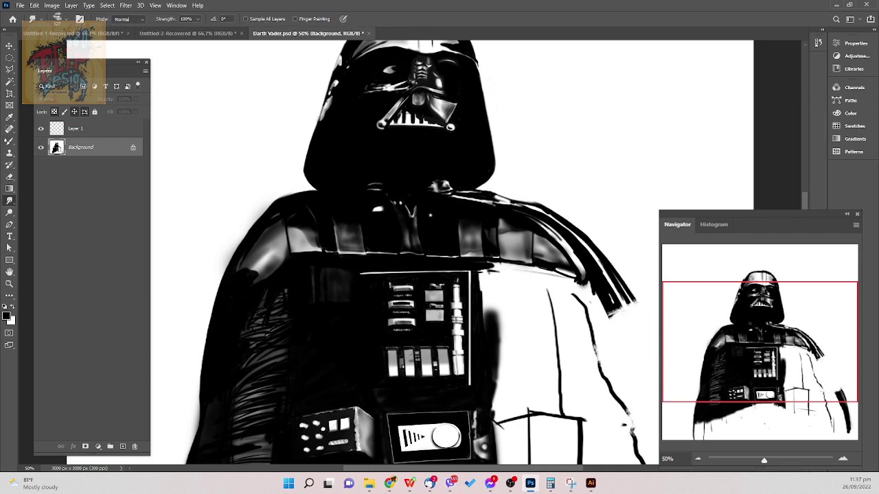
{"action": "key", "text": "ctrl+z"}
- Restore the Legacy Brushes set to the list of brush presets
{"action": "right_click", "coordinate": [702, 114]}
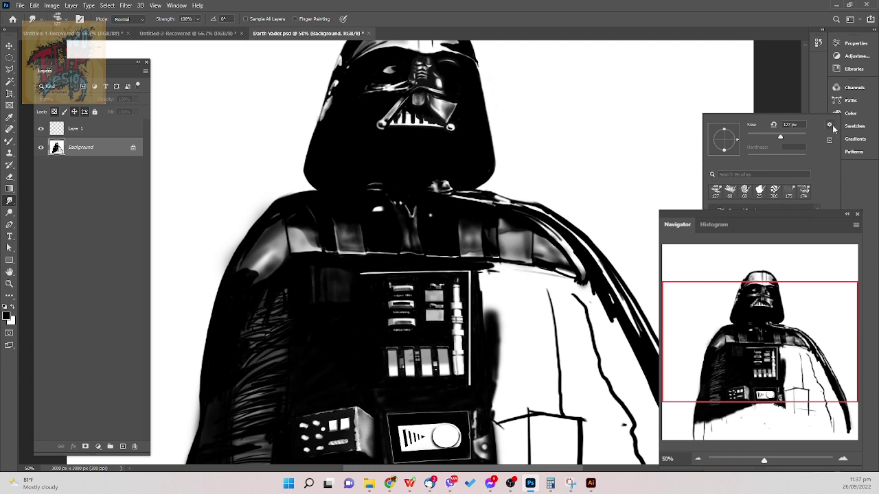
{"action": "left_click", "coordinate": [830, 124]}
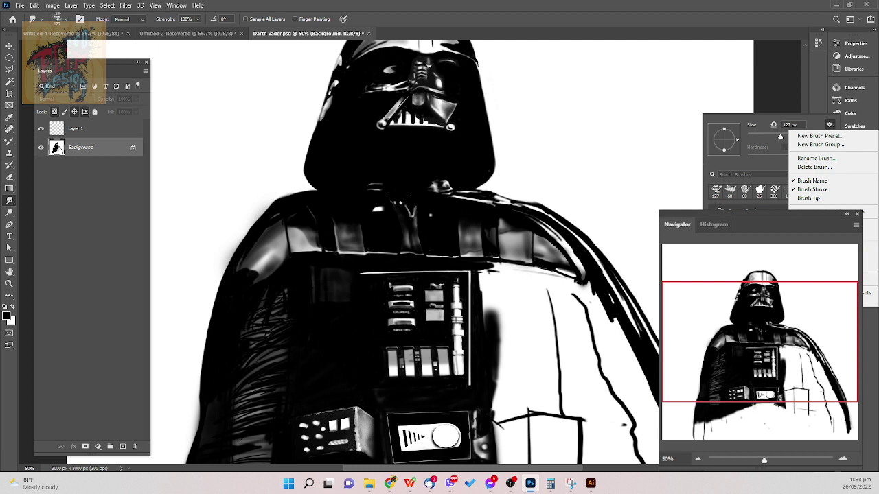
{"action": "left_click", "coordinate": [866, 301]}
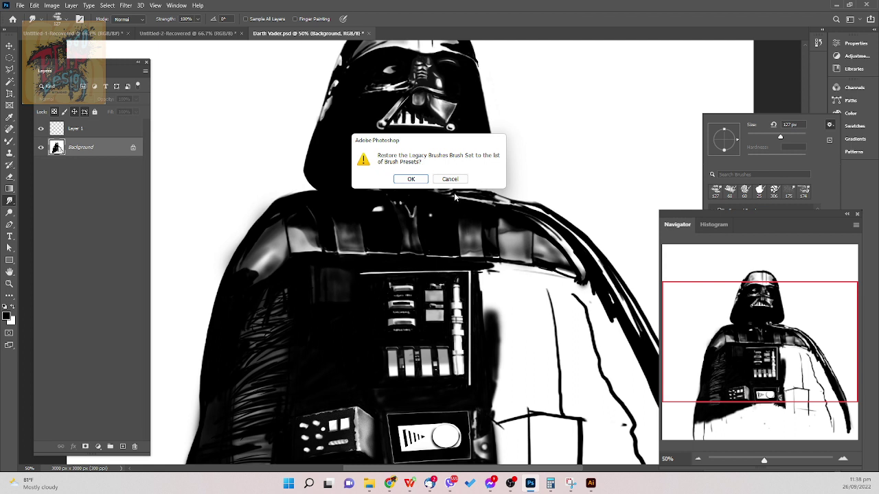
{"action": "left_click", "coordinate": [411, 179]}
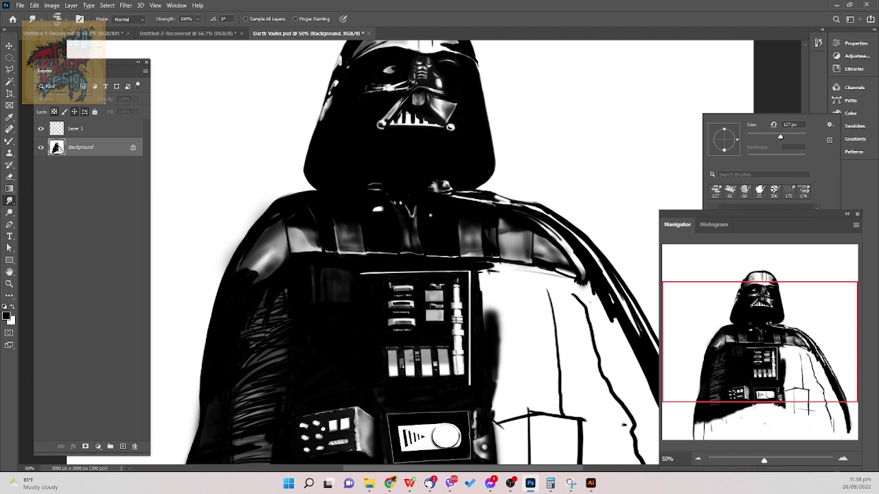
- Choose a 55 px round brush with 100% hardness and smudge across the cape's outer edge below the shoulder
{"action": "scroll", "coordinate": [766, 206], "scroll_direction": "down", "scroll_amount": 3}
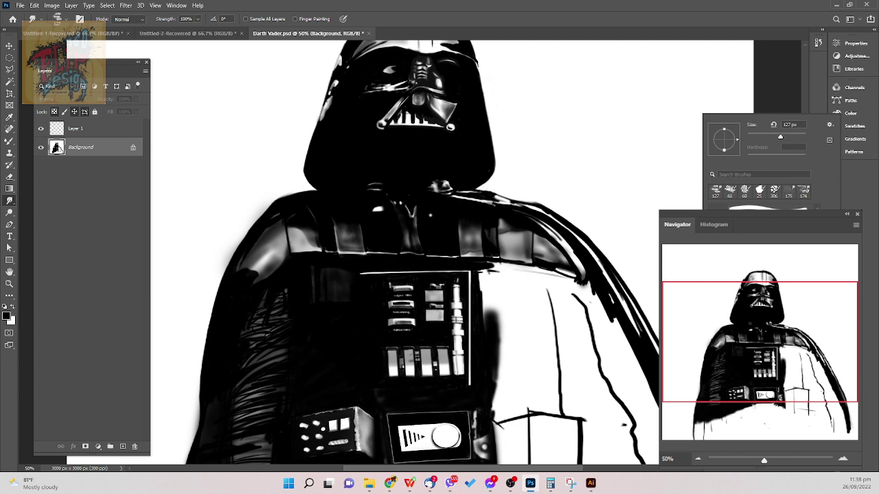
{"action": "left_click", "coordinate": [755, 267]}
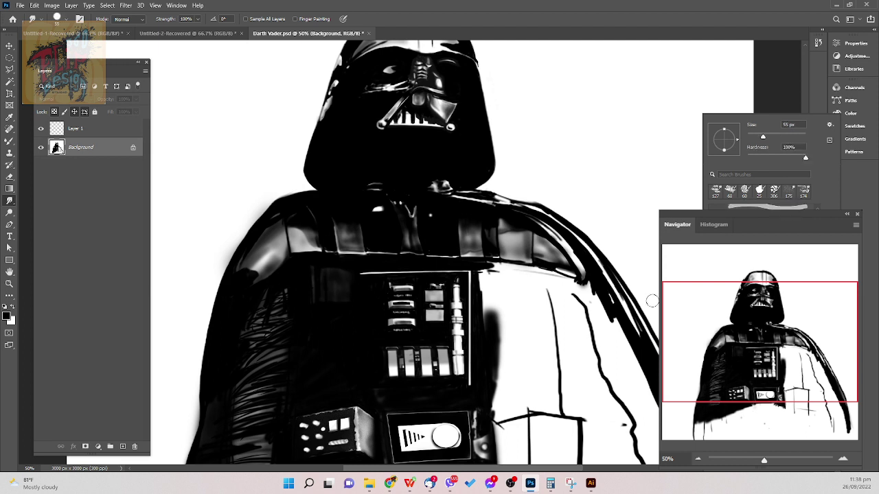
{"action": "left_click", "coordinate": [652, 301]}
{"action": "mouse_move", "coordinate": [620, 269]}
{"action": "left_mouse_down"}
{"action": "mouse_move", "coordinate": [524, 307]}
{"action": "mouse_move", "coordinate": [657, 298]}
{"action": "mouse_move", "coordinate": [636, 334]}
{"action": "left_mouse_up"}
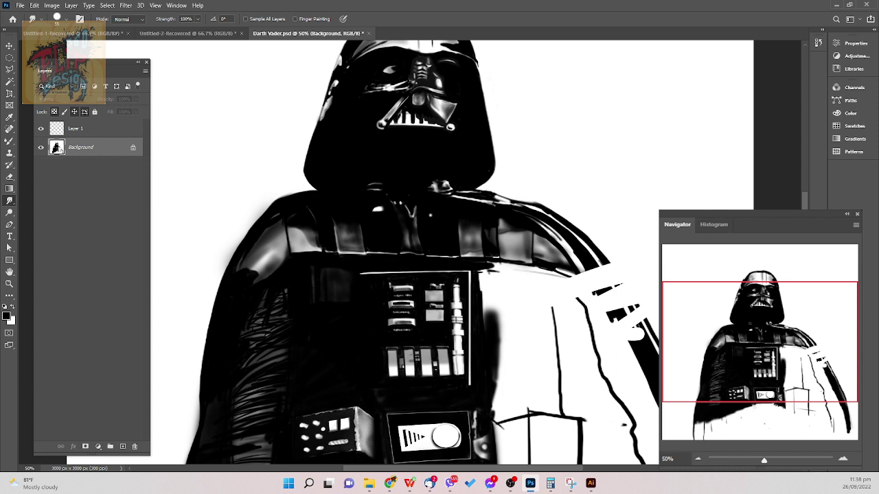
- Undo the smudge, test the 55 px hard round preset with the Mixer Brush beside the cape, and undo the strokes
{"action": "key", "text": "ctrl+z"}
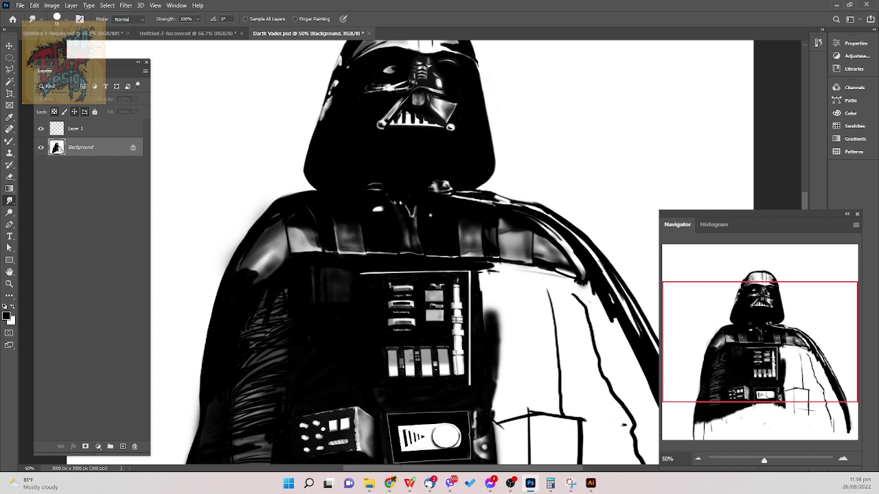
{"action": "key", "text": "b"}
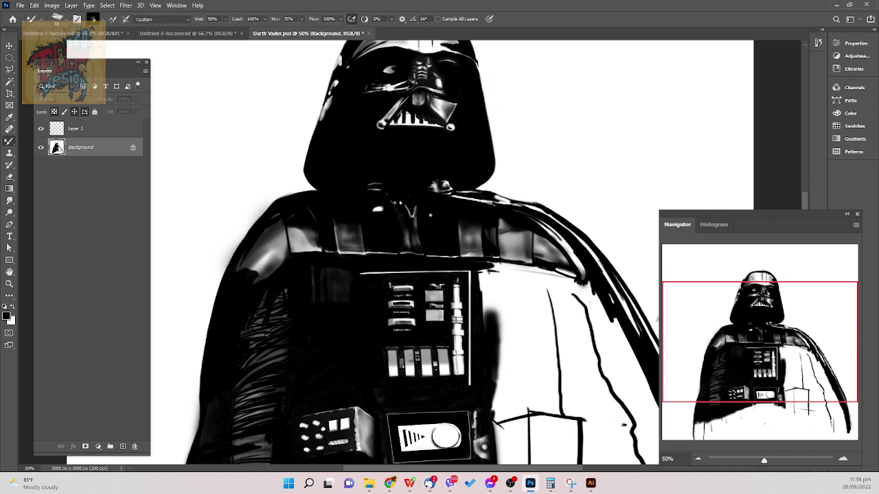
{"action": "right_click", "coordinate": [645, 334]}
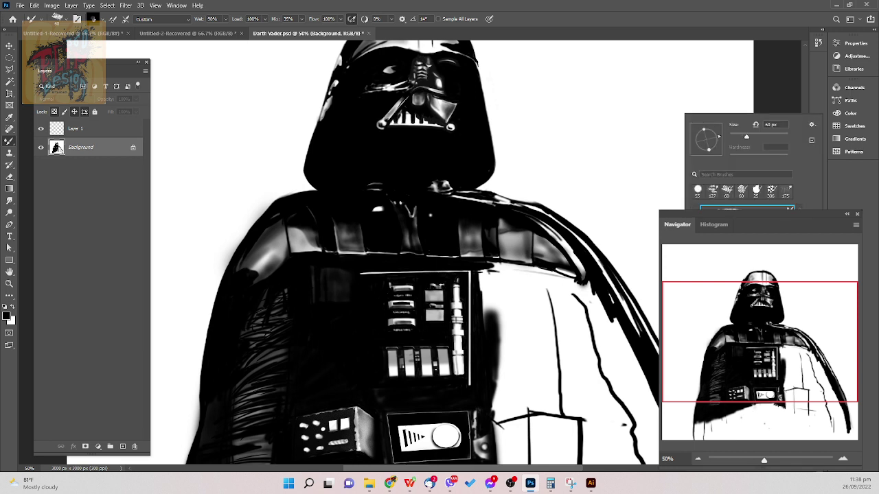
{"action": "scroll", "coordinate": [746, 208], "scroll_direction": "down", "scroll_amount": 10}
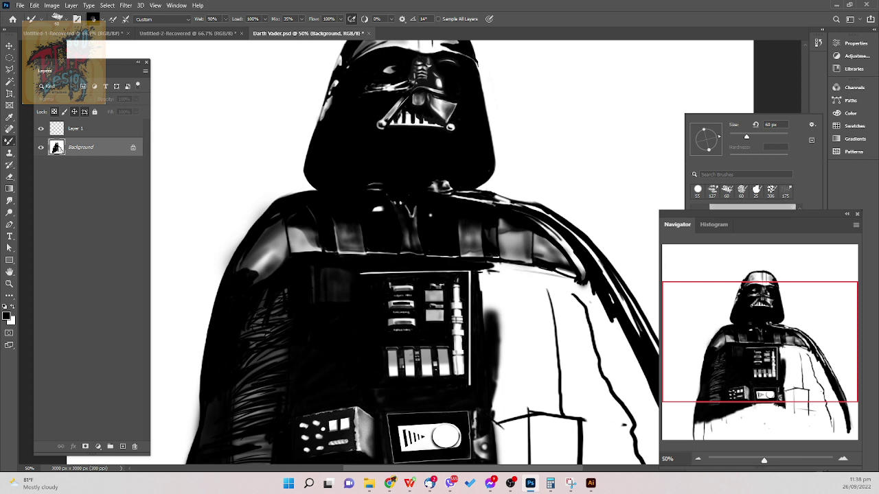
{"action": "left_click", "coordinate": [698, 191]}
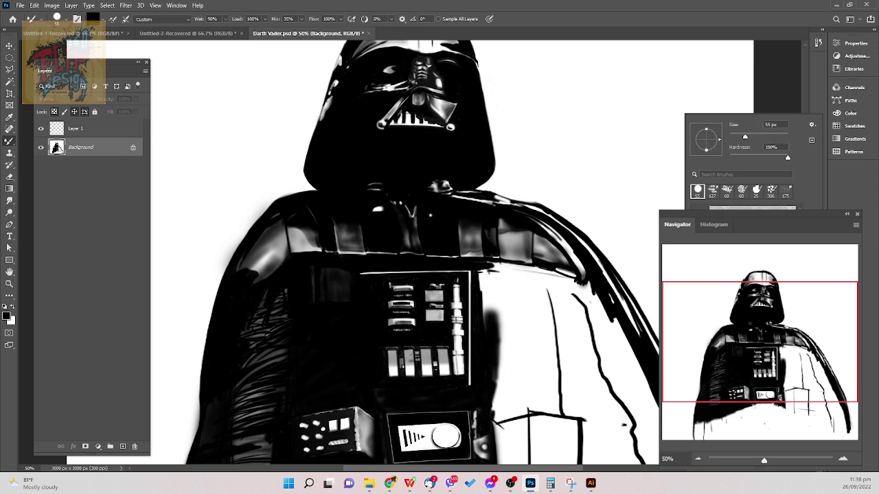
{"action": "mouse_move", "coordinate": [641, 256]}
{"action": "left_mouse_down"}
{"action": "mouse_move", "coordinate": [663, 259]}
{"action": "mouse_move", "coordinate": [688, 296]}
{"action": "left_mouse_up"}
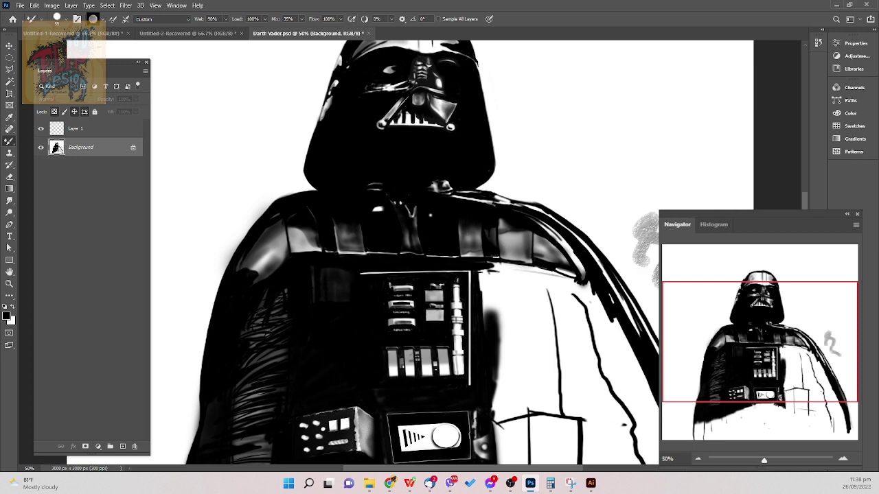
{"action": "key", "text": "ctrl+z"}
{"action": "mouse_move", "coordinate": [647, 275]}
{"action": "left_mouse_down"}
{"action": "mouse_move", "coordinate": [656, 269]}
{"action": "mouse_move", "coordinate": [645, 272]}
{"action": "mouse_move", "coordinate": [649, 281]}
{"action": "left_mouse_up"}
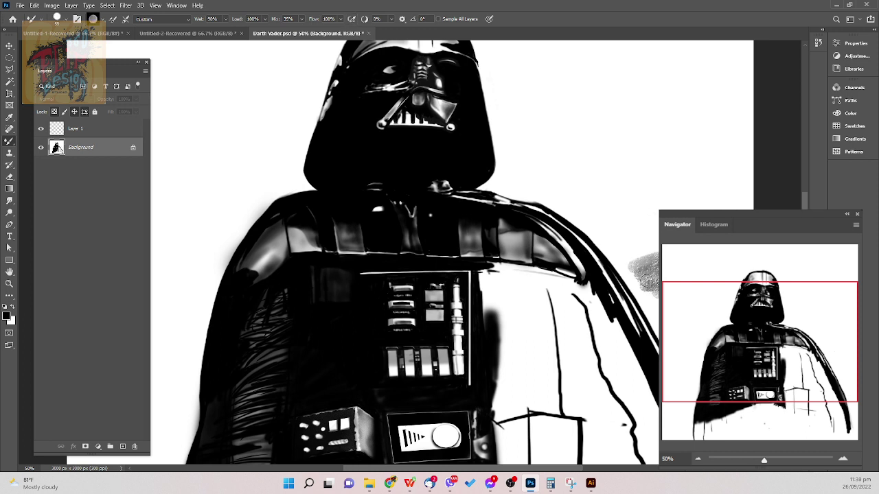
{"action": "key", "text": "ctrl+z"}
- Test a 54 px textured mixer brush preset with hatching strokes beside the cape and undo them
{"action": "right_click", "coordinate": [722, 115]}
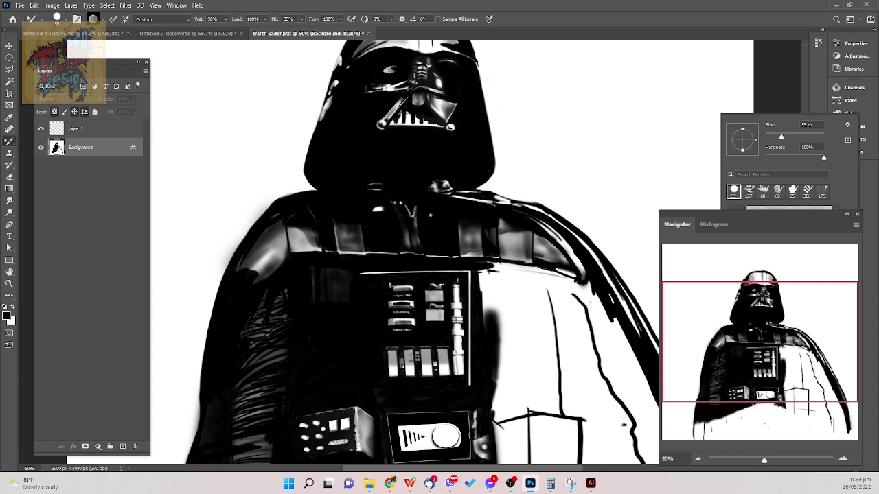
{"action": "left_click", "coordinate": [788, 208]}
{"action": "mouse_move", "coordinate": [657, 235]}
{"action": "left_mouse_down"}
{"action": "mouse_move", "coordinate": [635, 258]}
{"action": "mouse_move", "coordinate": [652, 284]}
{"action": "mouse_move", "coordinate": [652, 328]}
{"action": "left_mouse_up"}
{"action": "key", "text": "ctrl+z"}
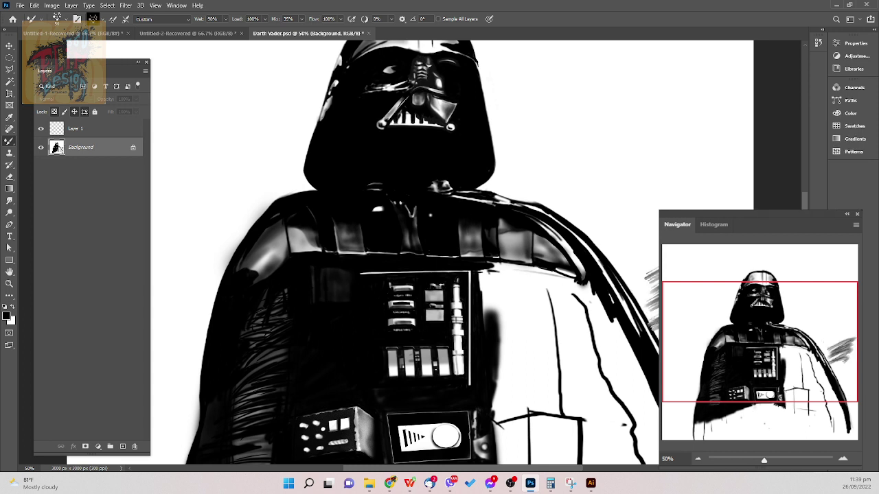
{"action": "key", "text": "ctrl+z"}
- Choose the 5 px soft round brush preset for the Mixer Brush
{"action": "right_click", "coordinate": [717, 112]}
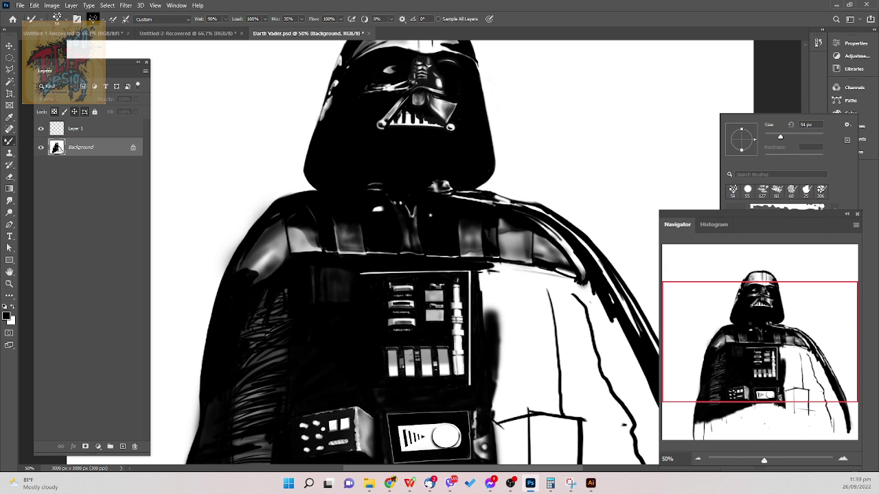
{"action": "left_click", "coordinate": [776, 254]}
{"action": "key", "text": "Return"}
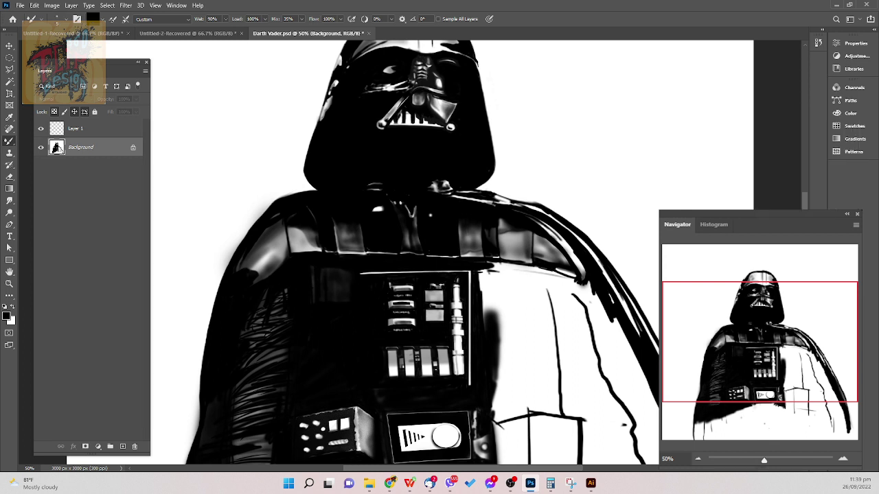
- Enlarge the soft round brush to 150 px, test strokes beside the cape, and undo them
{"action": "key", "text": "]"}
{"action": "key", "text": "]"}
{"action": "key", "text": "]"}
{"action": "key", "text": "]"}
{"action": "key", "text": "]"}
{"action": "key", "text": "]"}
{"action": "key", "text": "]"}
{"action": "key", "text": "]"}
{"action": "key", "text": "]"}
{"action": "key", "text": "]"}
{"action": "key", "text": "]"}
{"action": "key", "text": "]"}
{"action": "key", "text": "]"}
{"action": "key", "text": "]"}
{"action": "key", "text": "]"}
{"action": "key", "text": "]"}
{"action": "key", "text": "]"}
{"action": "key", "text": "]"}
{"action": "key", "text": "]"}
{"action": "key", "text": "]"}
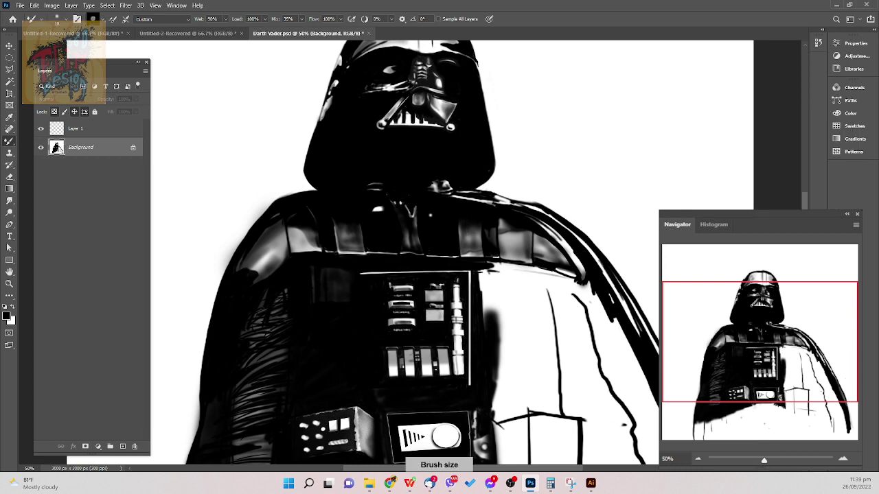
{"action": "mouse_move", "coordinate": [615, 326]}
{"action": "left_mouse_down"}
{"action": "mouse_move", "coordinate": [673, 273]}
{"action": "mouse_move", "coordinate": [710, 350]}
{"action": "left_mouse_up"}
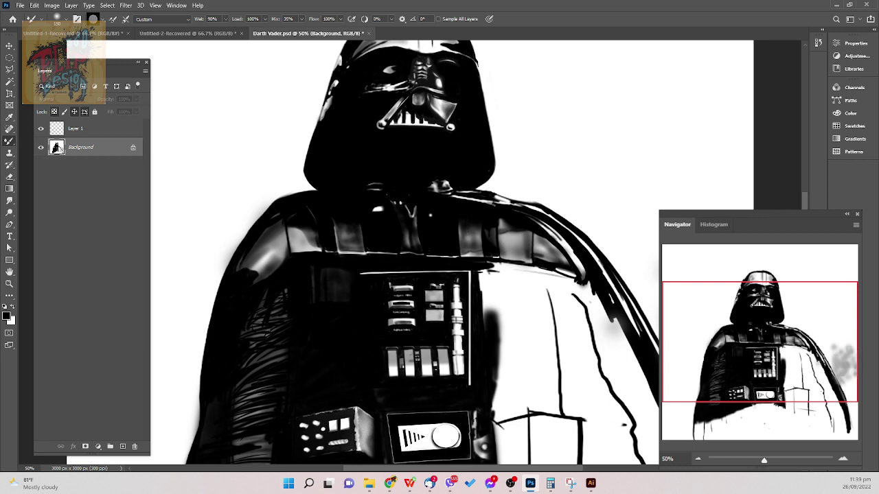
{"action": "key", "text": "ctrl+z"}
{"action": "key", "text": "ctrl+z"}
- Set the soft round brush to 9 px, test a thin squiggle beside the cape, and undo it
{"action": "right_click", "coordinate": [727, 157]}
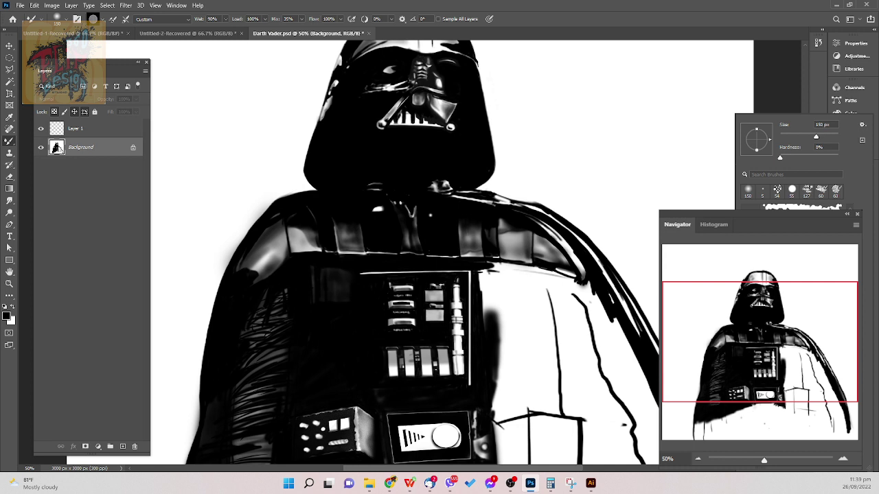
{"action": "scroll", "coordinate": [800, 207], "scroll_direction": "down", "scroll_amount": 10}
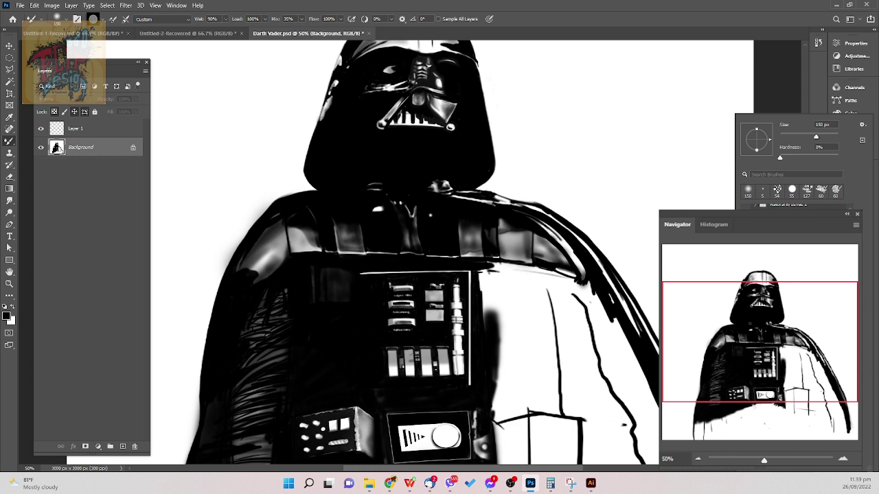
{"action": "scroll", "coordinate": [783, 206], "scroll_direction": "down", "scroll_amount": 5}
{"action": "scroll", "coordinate": [782, 207], "scroll_direction": "up", "scroll_amount": 2}
{"action": "left_click_drag", "start_coordinate": [816, 136], "coordinate": [782, 136]}
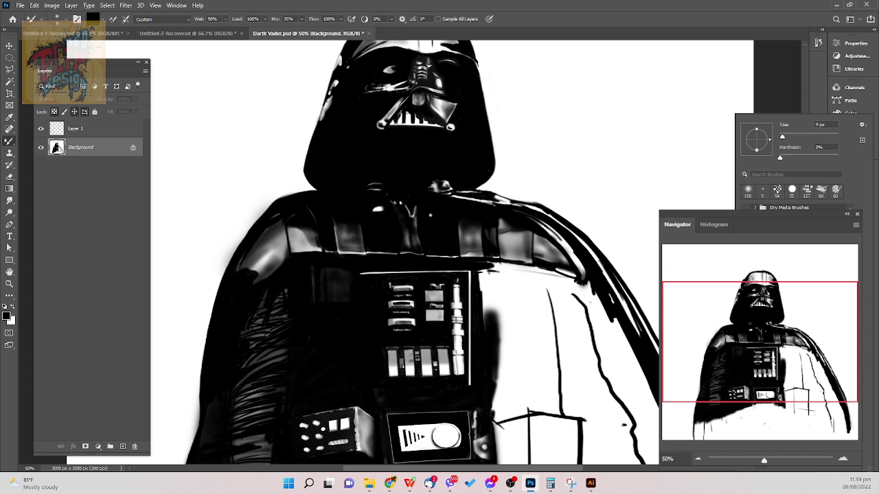
{"action": "key", "text": "Return"}
{"action": "left_click_drag", "start_coordinate": [690, 268], "coordinate": [712, 351]}
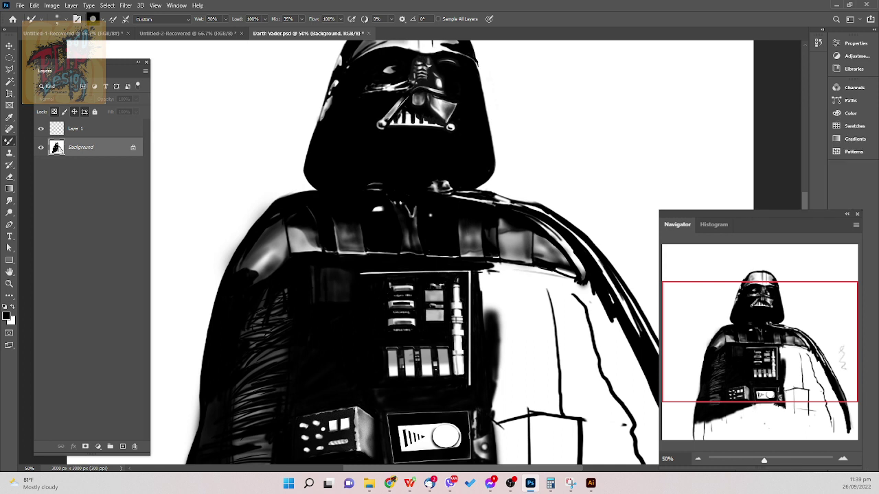
{"action": "key", "text": "ctrl+z"}
- Enlarge the soft round brush, test short strokes beside the cape's shoulder, and undo them
{"action": "key", "text": "bracketright"}
{"action": "key", "text": "bracketright"}
{"action": "key", "text": "bracketright"}
{"action": "key", "text": "bracketright"}
{"action": "left_click_drag", "start_coordinate": [655, 284], "coordinate": [650, 279]}
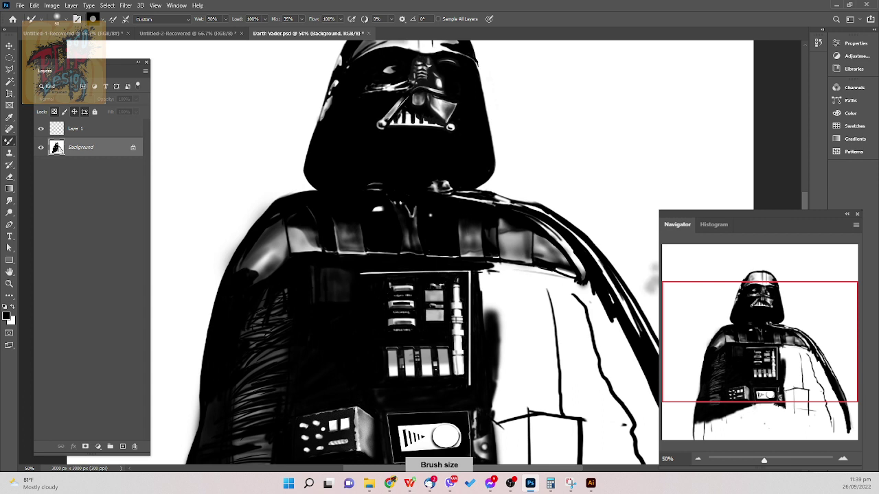
{"action": "key", "text": "ctrl+z"}
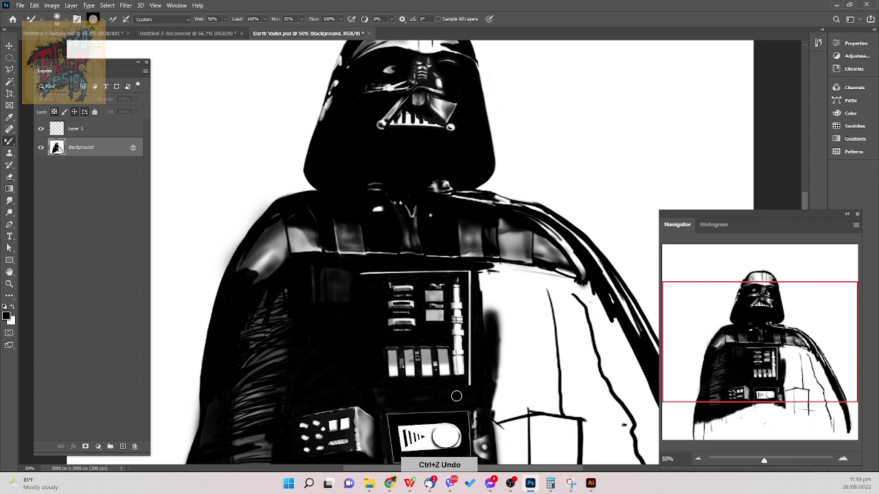
- Set the brush size to 70 px and activate Layer 1 for work on the belt
{"action": "key", "text": "bracketright"}
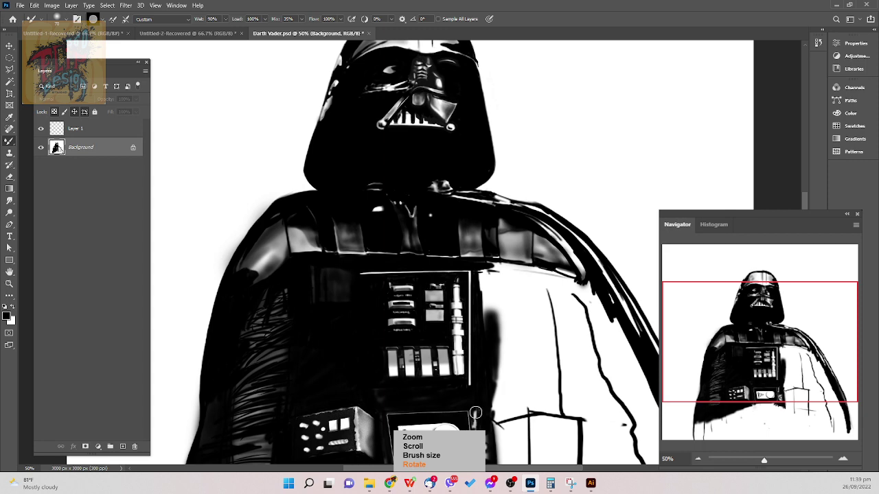
{"action": "scroll", "coordinate": [474, 412], "scroll_direction": "down", "scroll_amount": 5}
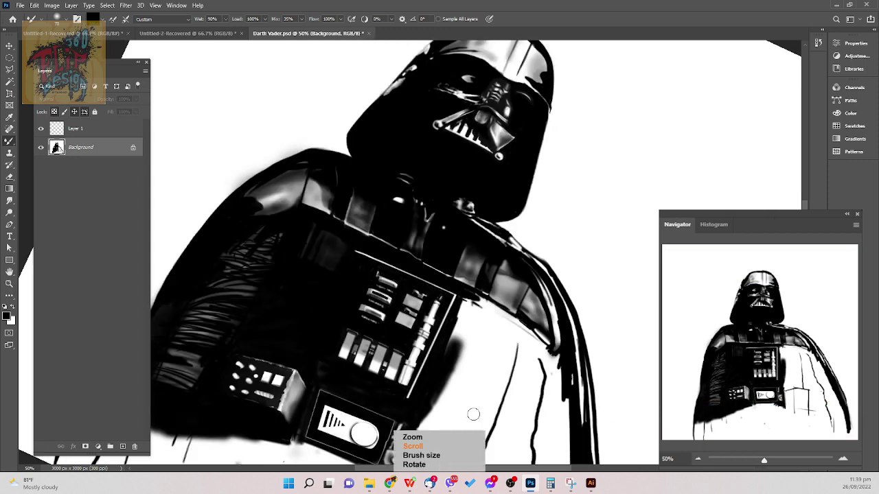
{"action": "scroll", "coordinate": [472, 413], "scroll_direction": "up", "scroll_amount": 3}
{"action": "scroll", "coordinate": [472, 414], "scroll_direction": "down", "scroll_amount": 1}
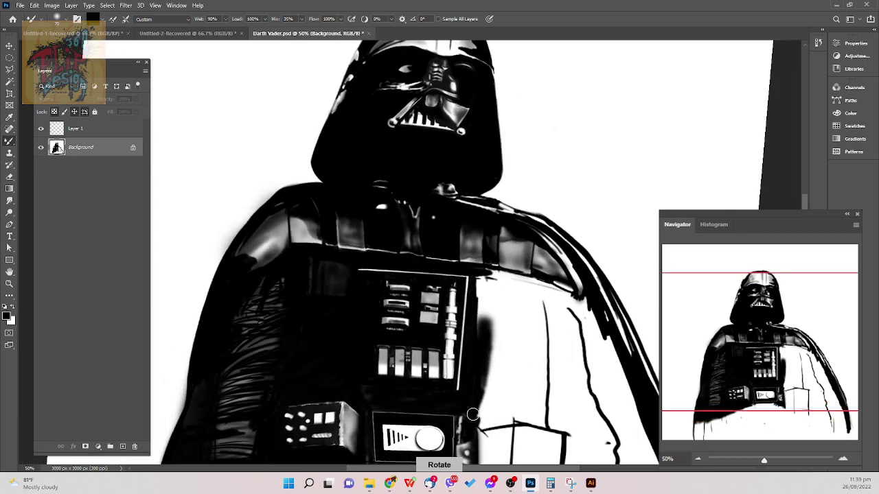
{"action": "scroll", "coordinate": [473, 415], "scroll_direction": "up", "scroll_amount": 1}
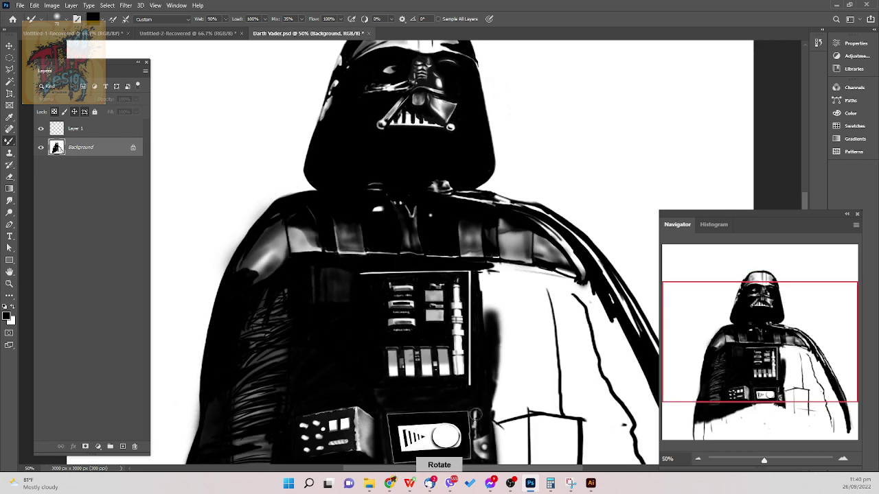
{"action": "scroll", "coordinate": [475, 415], "scroll_direction": "up", "scroll_amount": 3}
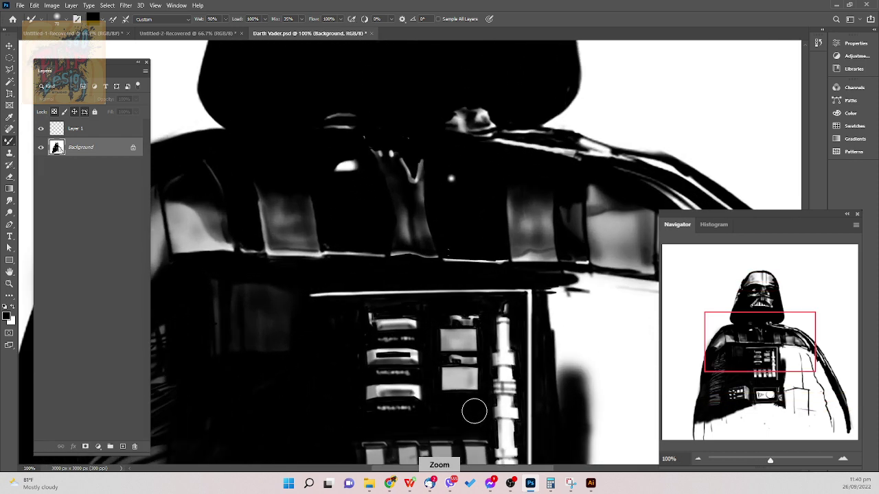
{"action": "key", "text": "space"}
{"action": "mouse_move", "coordinate": [512, 413]}
{"action": "left_mouse_down"}
{"action": "mouse_move", "coordinate": [508, 255]}
{"action": "mouse_move", "coordinate": [522, 206]}
{"action": "left_mouse_up"}
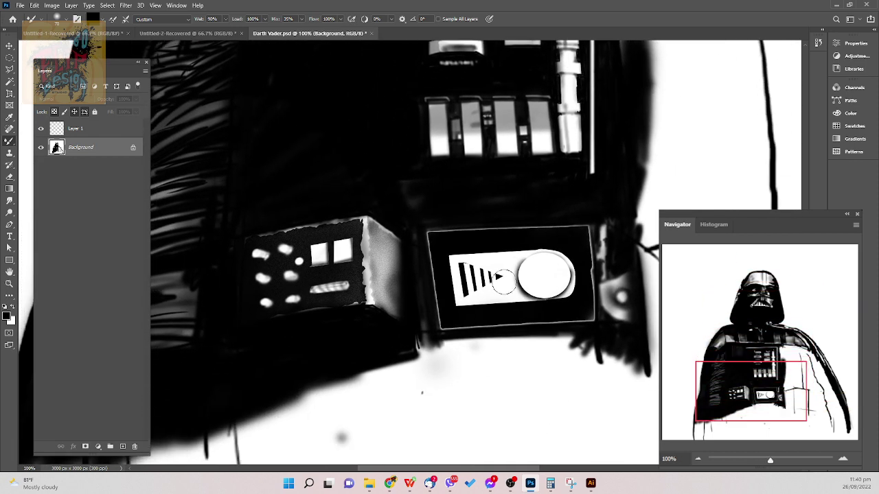
{"action": "left_click", "coordinate": [100, 130]}
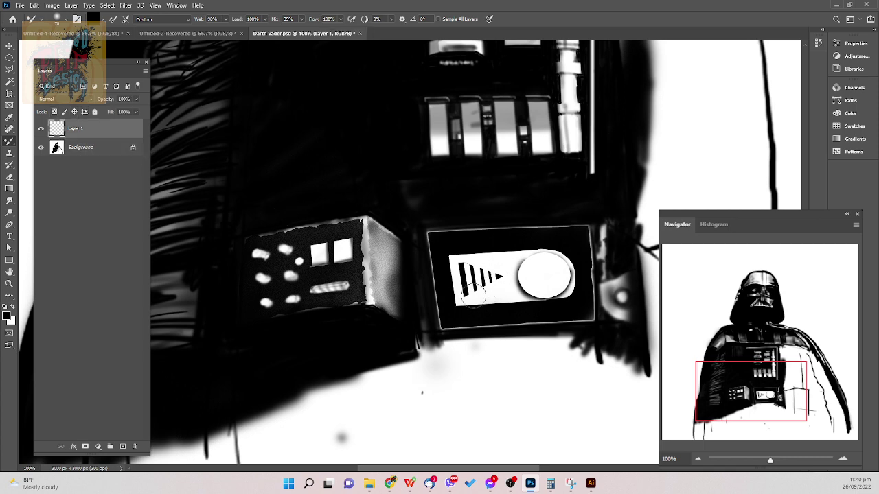
- Test black strokes across the belt buckle and the white area below it on Layer 1, and undo them
{"action": "left_click_drag", "start_coordinate": [467, 299], "coordinate": [529, 284]}
{"action": "key", "text": "ctrl+z"}
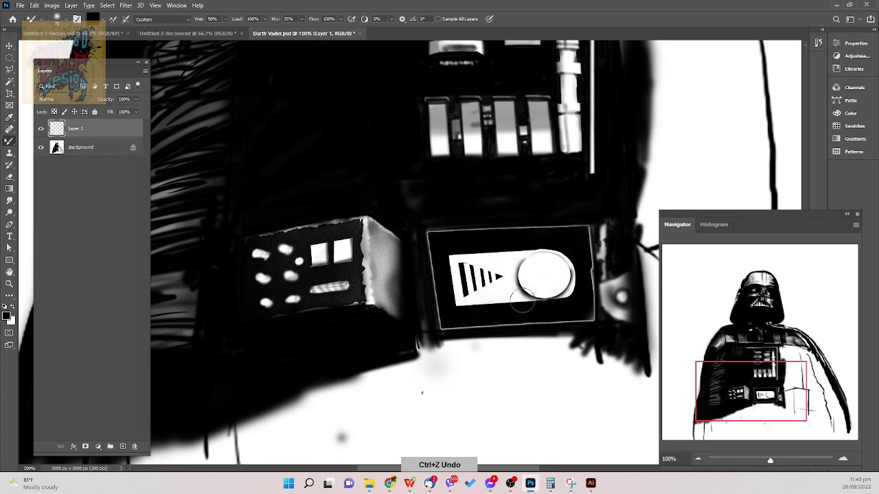
{"action": "mouse_move", "coordinate": [512, 398]}
{"action": "left_mouse_down"}
{"action": "mouse_move", "coordinate": [604, 388]}
{"action": "mouse_move", "coordinate": [650, 397]}
{"action": "left_mouse_up"}
{"action": "key", "text": "ctrl+z"}
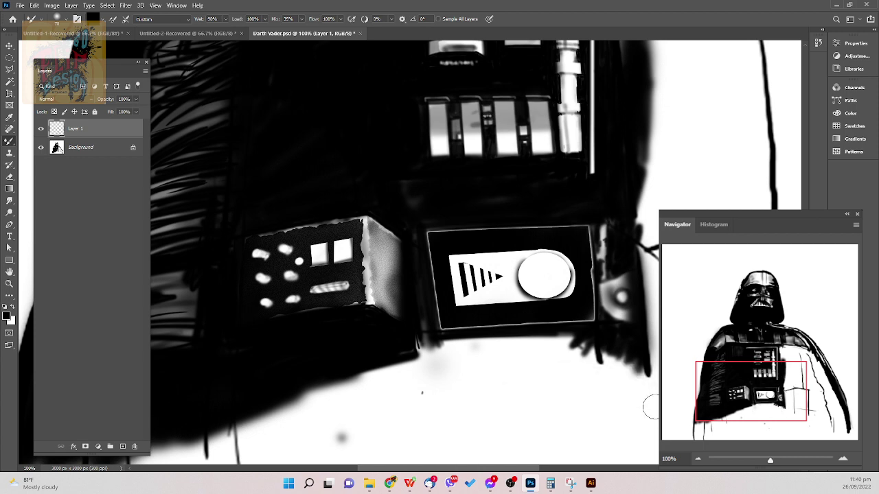
- Pick a light gray swatch, try a stroke along the buckle plate's lower edge, and undo it
{"action": "left_click", "coordinate": [851, 125]}
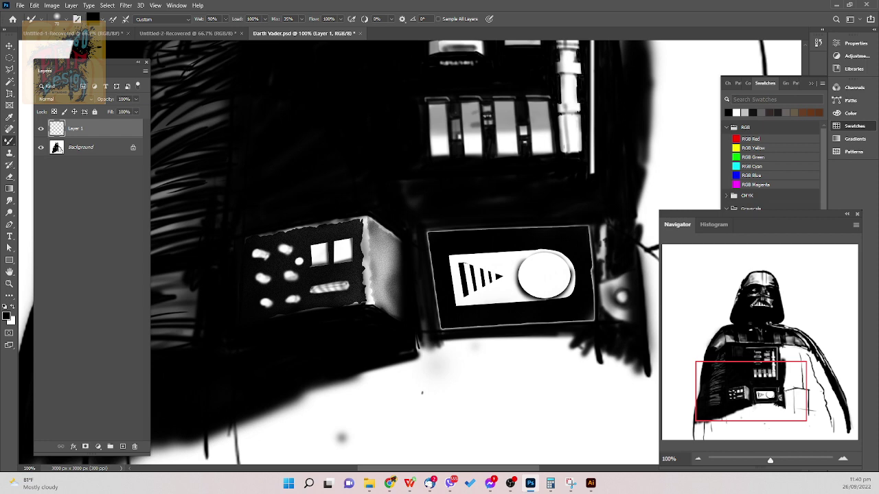
{"action": "left_click", "coordinate": [744, 112]}
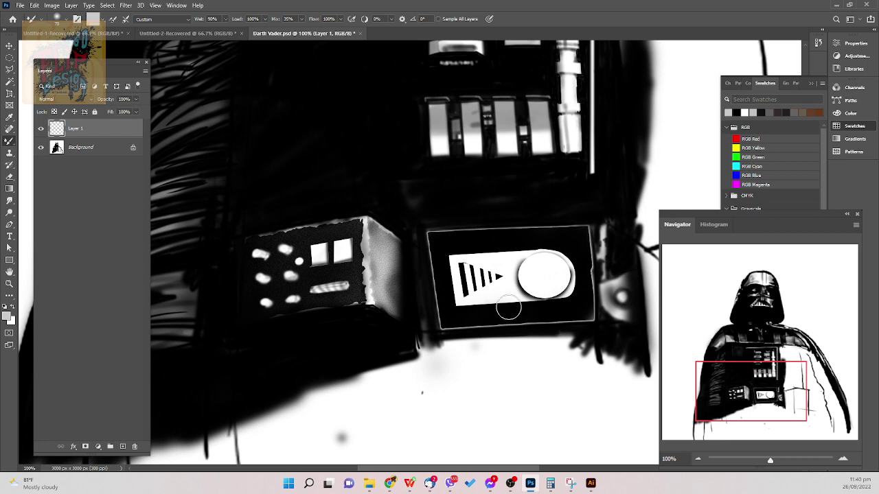
{"action": "left_click_drag", "start_coordinate": [462, 303], "coordinate": [527, 290]}
{"action": "key", "text": "ctrl+z"}
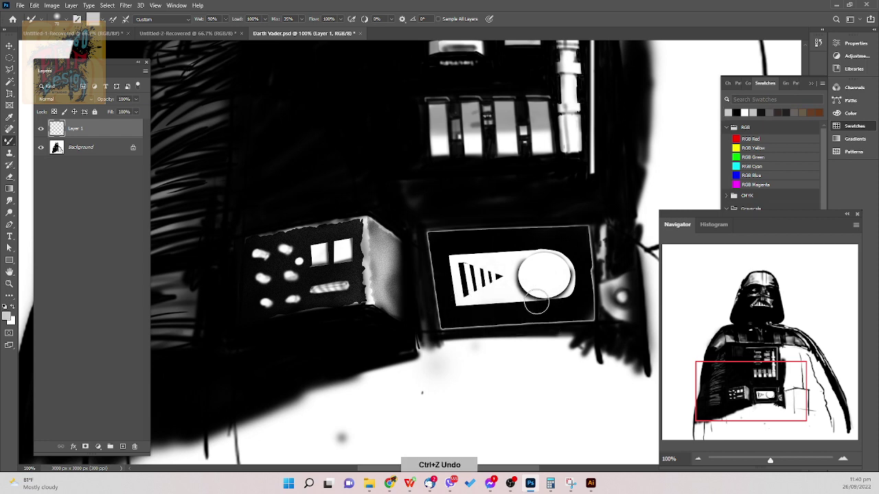
- Reduce the brush to 20 px, try light gray shading below the buckle's stripes, and undo it
{"action": "key", "text": "bracketleft"}
{"action": "key", "text": "bracketleft"}
{"action": "key", "text": "bracketleft"}
{"action": "key", "text": "bracketleft"}
{"action": "key", "text": "bracketleft"}
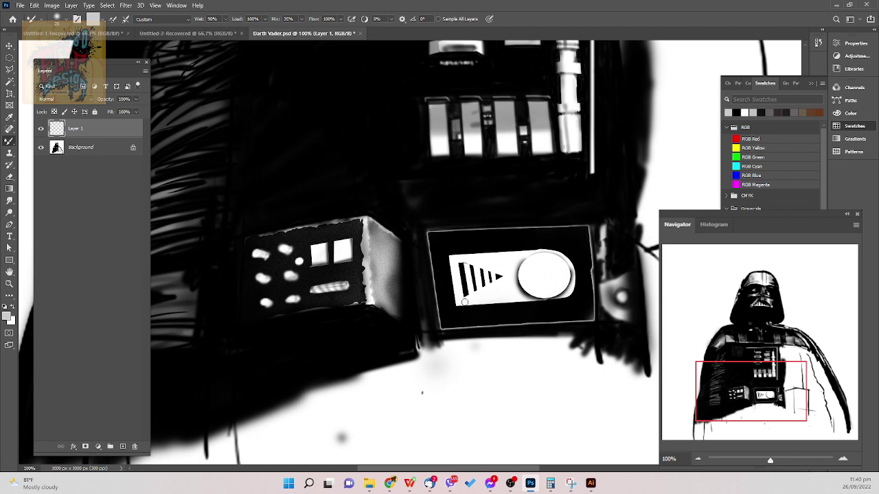
{"action": "left_click_drag", "start_coordinate": [464, 302], "coordinate": [510, 285]}
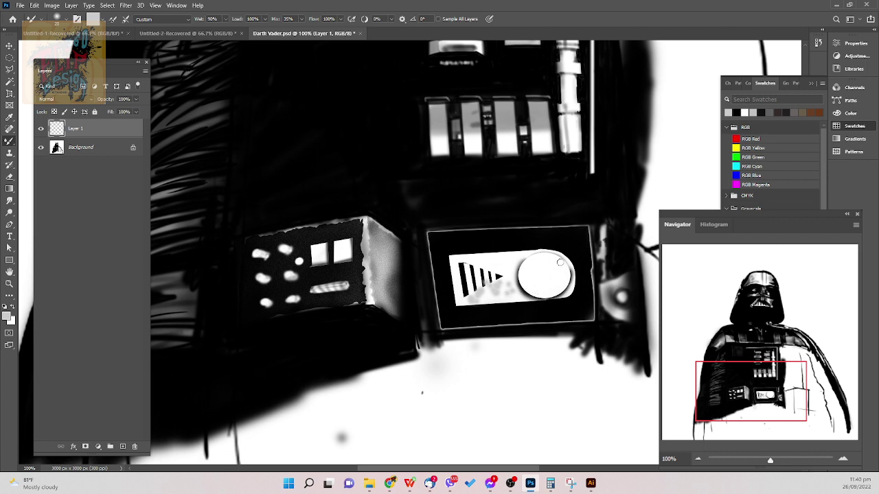
{"action": "key", "text": "ctrl+z"}
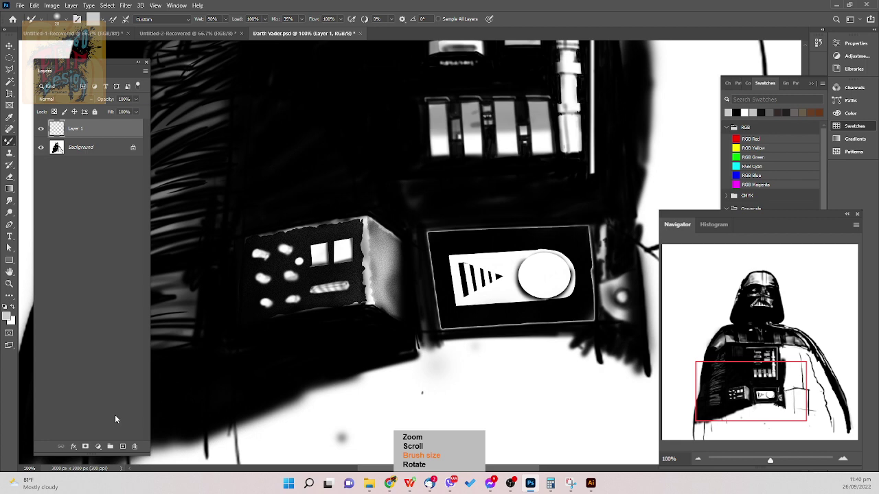
{"action": "left_click", "coordinate": [59, 130], "text": "ctrl"}
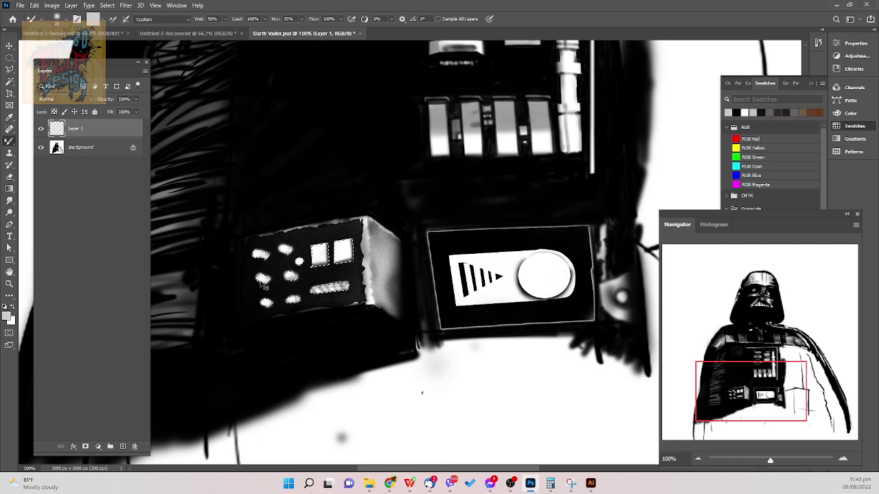
{"action": "key", "text": "ctrl+t"}
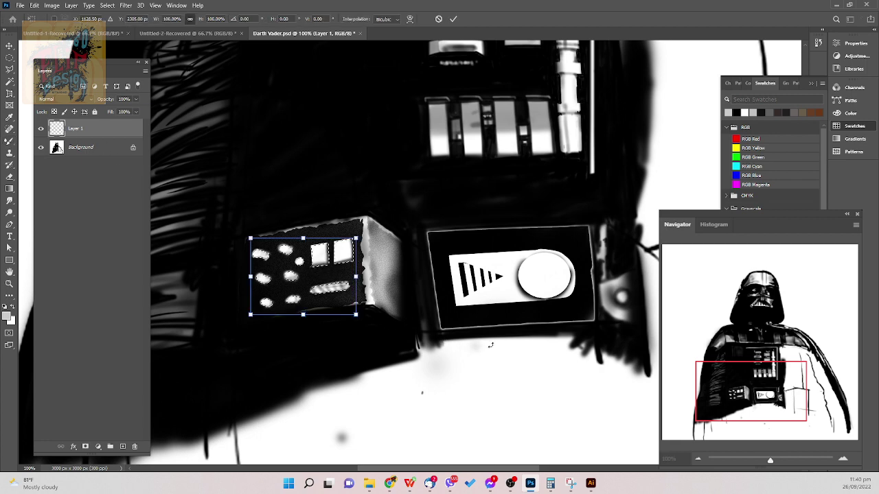
{"action": "key", "text": "Return"}
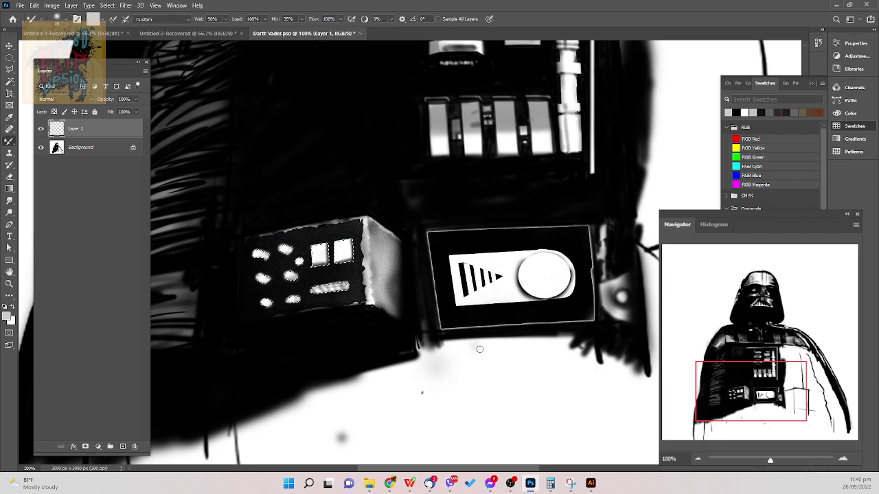
- Create a new layer above Layer 1, clear the selection, and paint fine light gray shading beside the buckle's stripes and around its round button
{"action": "left_click", "coordinate": [122, 446]}
{"action": "key", "text": "ctrl+d"}
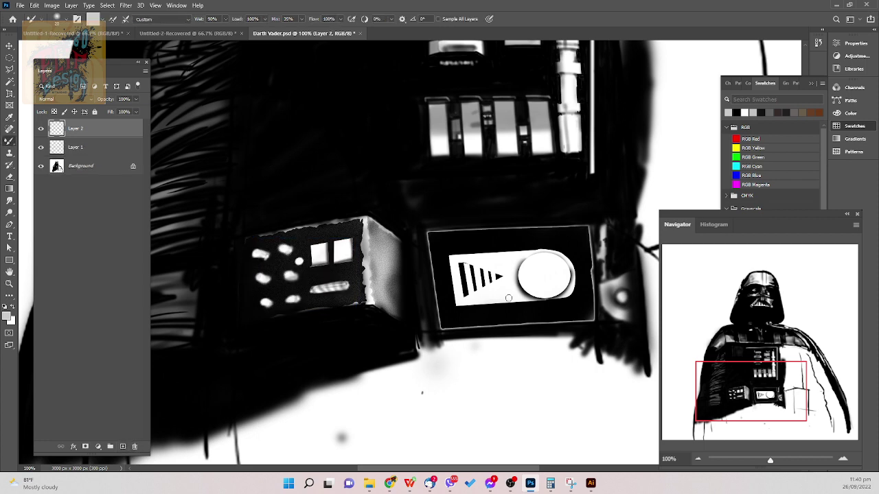
{"action": "mouse_move", "coordinate": [516, 304]}
{"action": "left_mouse_down"}
{"action": "mouse_move", "coordinate": [529, 301]}
{"action": "mouse_move", "coordinate": [484, 302]}
{"action": "mouse_move", "coordinate": [556, 288]}
{"action": "mouse_move", "coordinate": [495, 280]}
{"action": "left_mouse_up"}
{"action": "key", "text": "ctrl+z"}
{"action": "left_click_drag", "start_coordinate": [469, 291], "coordinate": [503, 280]}
{"action": "key", "text": "ctrl+z"}
{"action": "key", "text": "bracketleft"}
{"action": "left_click_drag", "start_coordinate": [516, 259], "coordinate": [523, 258]}
{"action": "left_click_drag", "start_coordinate": [572, 280], "coordinate": [566, 298]}
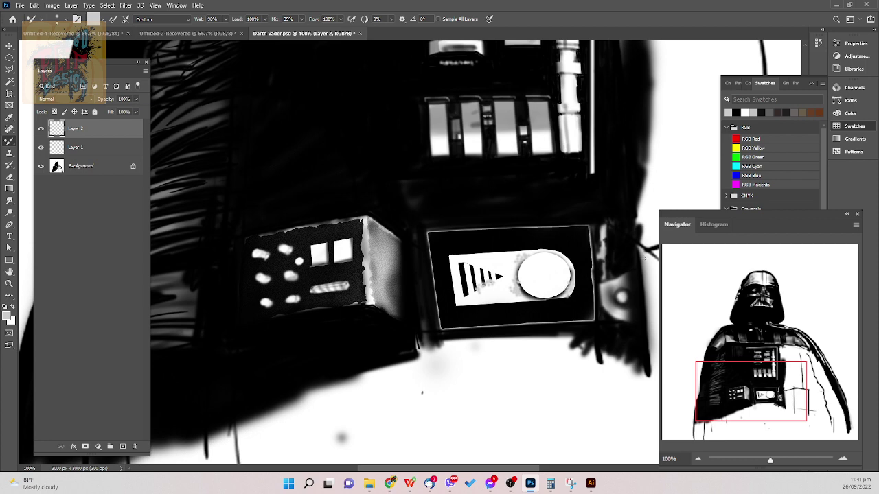
- Rename the new layer Belt Texture and set its blend mode to Multiply
{"action": "double_click", "coordinate": [75, 129]}
{"action": "type", "text": "Belt Texture"}
{"action": "key", "text": "Return"}
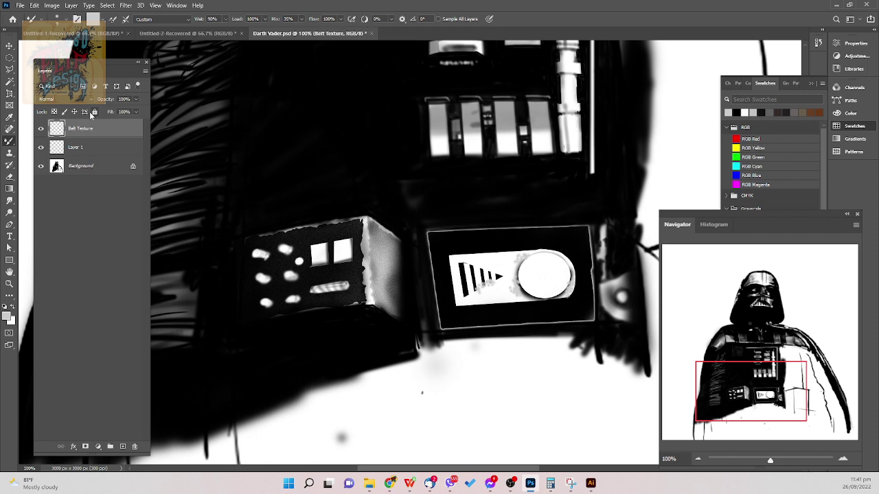
{"action": "left_click", "coordinate": [85, 99]}
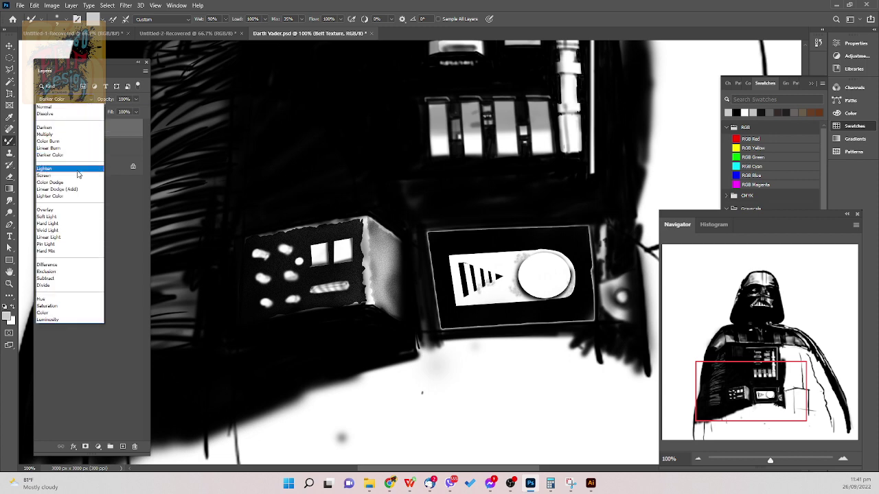
{"action": "left_click", "coordinate": [82, 136]}
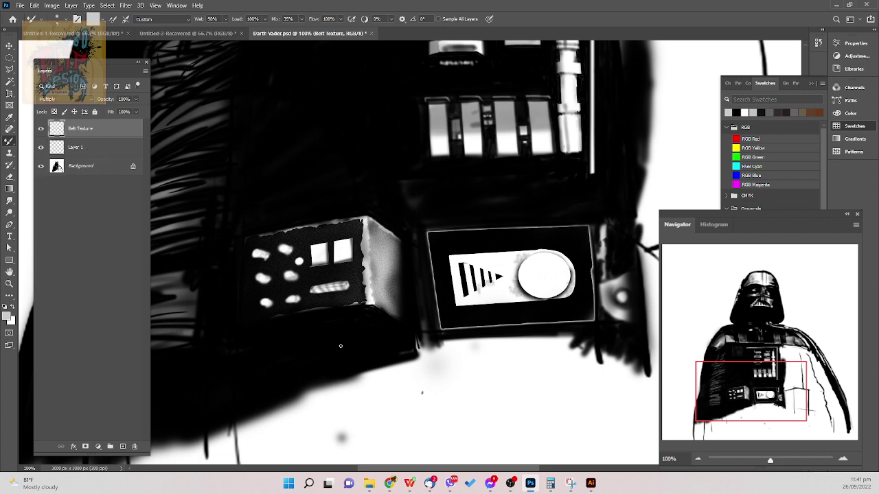
{"action": "key", "text": "ctrl+z"}
{"action": "key", "text": "ctrl+shift+z"}
- Try light gray strokes across the buckle plate and a large soft dab on the round button, and undo them
{"action": "left_click_drag", "start_coordinate": [493, 296], "coordinate": [576, 282]}
{"action": "key", "text": "ctrl+z"}
{"action": "key", "text": "]"}
{"action": "key", "text": "]"}
{"action": "key", "text": "]"}
{"action": "key", "text": "]"}
{"action": "key", "text": "]"}
{"action": "key", "text": "]"}
{"action": "key", "text": "]"}
{"action": "key", "text": "]"}
{"action": "key", "text": "]"}
{"action": "key", "text": "]"}
{"action": "key", "text": "]"}
{"action": "key", "text": "]"}
{"action": "key", "text": "]"}
{"action": "left_click", "coordinate": [542, 266]}
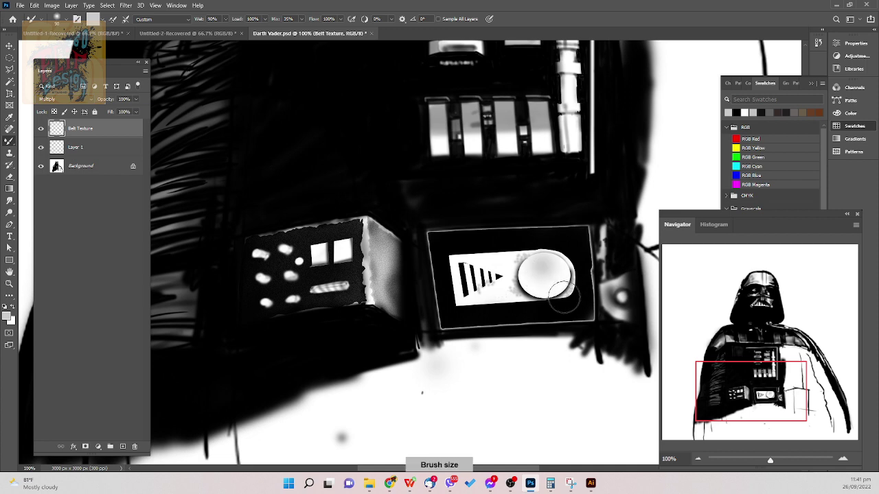
{"action": "key", "text": "ctrl+z"}
- Reduce the brush size and paint mottled light gray shading on the buckle's round button
{"action": "key", "text": "["}
{"action": "key", "text": "["}
{"action": "key", "text": "["}
{"action": "key", "text": "["}
{"action": "key", "text": "["}
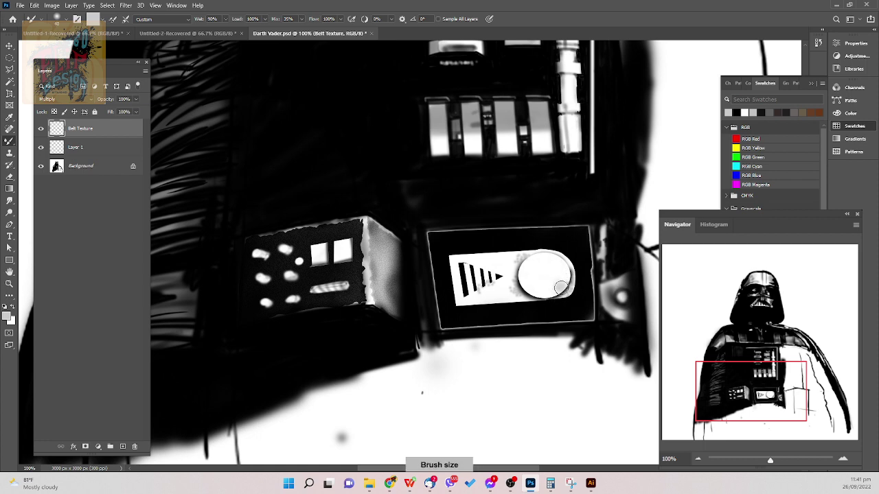
{"action": "key", "text": "ctrl+z"}
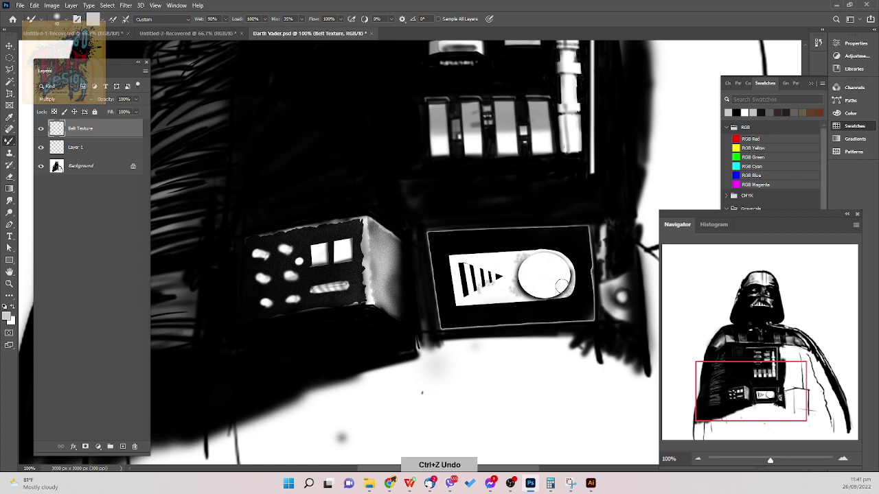
{"action": "key", "text": "bracketright"}
{"action": "mouse_move", "coordinate": [556, 278]}
{"action": "left_mouse_down"}
{"action": "mouse_move", "coordinate": [527, 289]}
{"action": "mouse_move", "coordinate": [564, 290]}
{"action": "mouse_move", "coordinate": [553, 264]}
{"action": "left_mouse_up"}
{"action": "key", "text": "ctrl+z"}
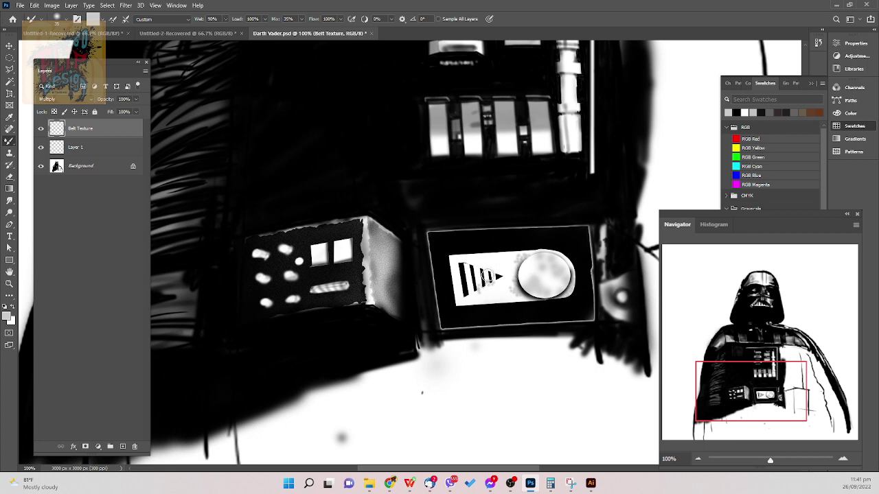
- Add mottled light gray texture above and below the buckle's stripes on the Belt Texture layer, varying the brush size
{"action": "key", "text": "["}
{"action": "left_click_drag", "start_coordinate": [467, 266], "coordinate": [510, 256]}
{"action": "key", "text": "]"}
{"action": "key", "text": "]"}
{"action": "key", "text": "]"}
{"action": "key", "text": "]"}
{"action": "key", "text": "]"}
{"action": "key", "text": "]"}
{"action": "key", "text": "]"}
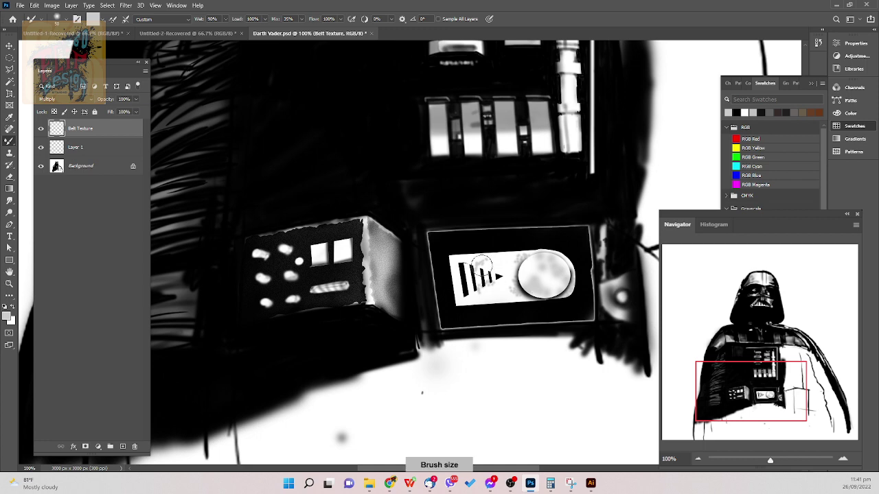
{"action": "mouse_move", "coordinate": [481, 265]}
{"action": "left_mouse_down"}
{"action": "mouse_move", "coordinate": [494, 273]}
{"action": "mouse_move", "coordinate": [485, 269]}
{"action": "left_mouse_up"}
{"action": "key", "text": "["}
{"action": "key", "text": "ctrl+z"}
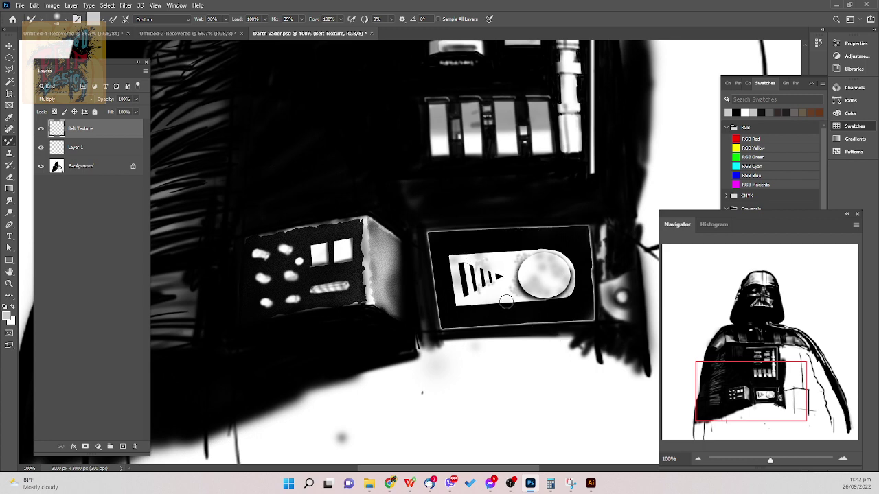
{"action": "key", "text": "["}
{"action": "key", "text": "["}
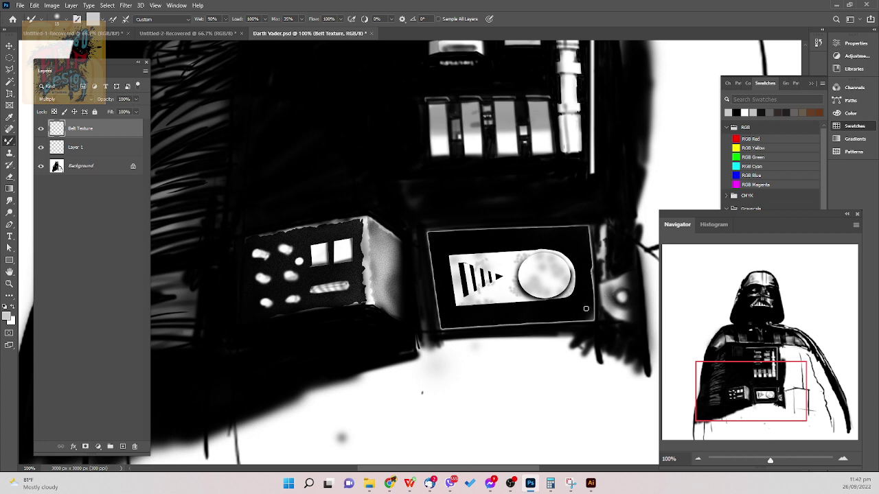
- Make the Background layer active for work on the unfinished side of the belt
{"action": "key", "text": "ctrl+minus"}
{"action": "key", "text": "ctrl+minus"}
{"action": "key", "text": "ctrl+minus"}
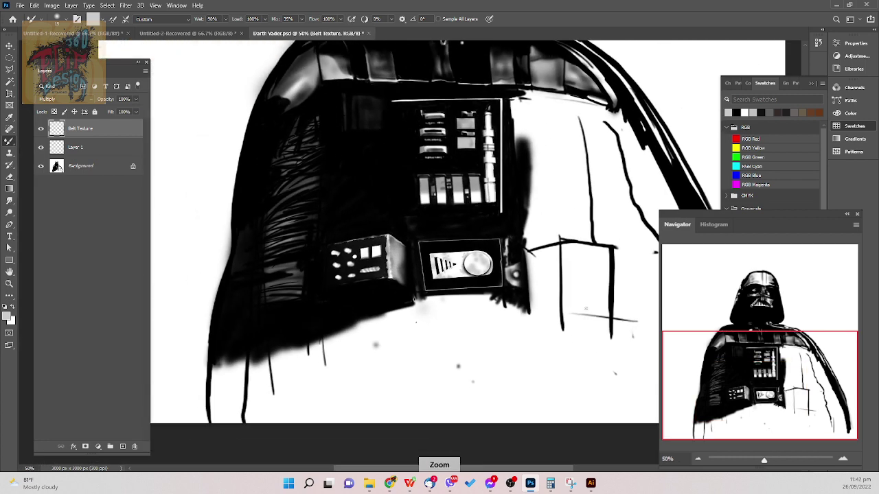
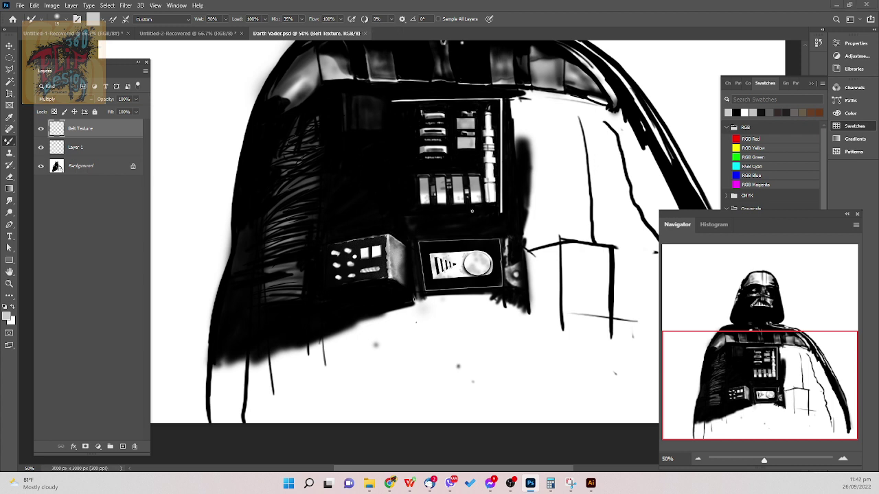
{"action": "key", "text": "alt+Tab"}
{"action": "left_click_drag", "start_coordinate": [439, 354], "coordinate": [381, 382]}
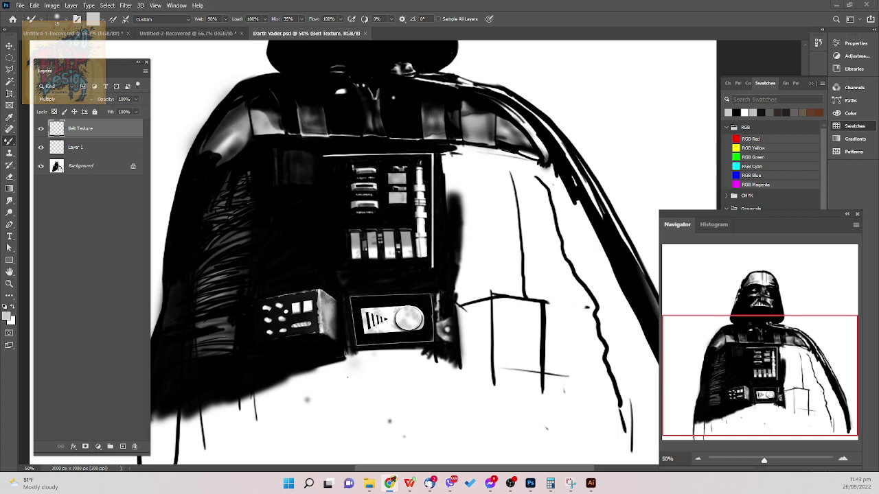
{"action": "left_click", "coordinate": [524, 366]}
{"action": "left_click", "coordinate": [114, 167]}
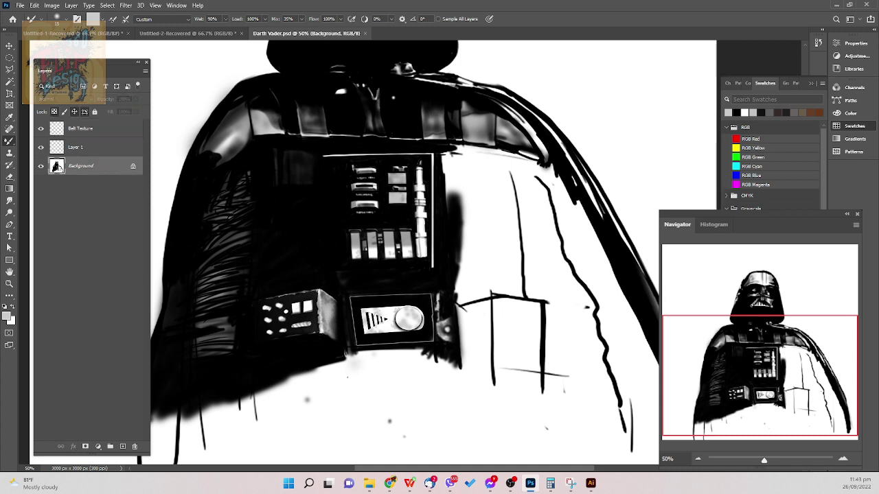
- Open the Brushes panel, enlarge it to look through the preset folders, and collapse it
{"action": "right_click", "coordinate": [647, 330]}
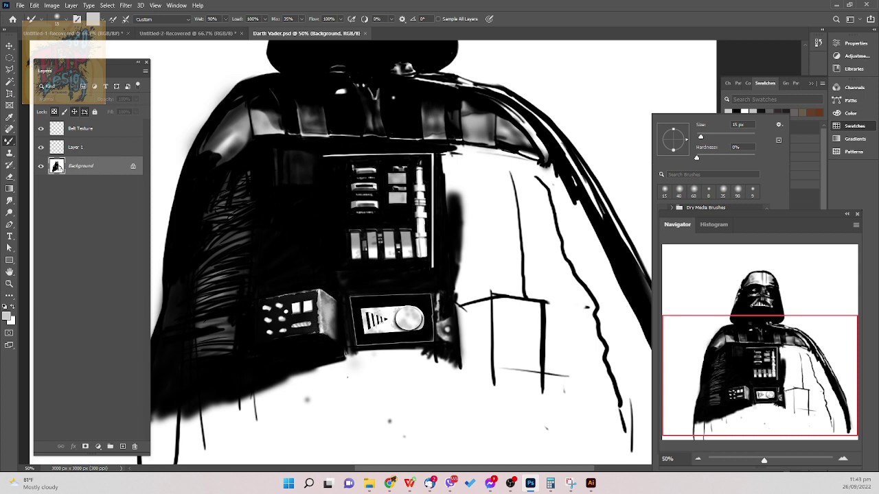
{"action": "left_click", "coordinate": [175, 5]}
{"action": "left_click", "coordinate": [176, 5]}
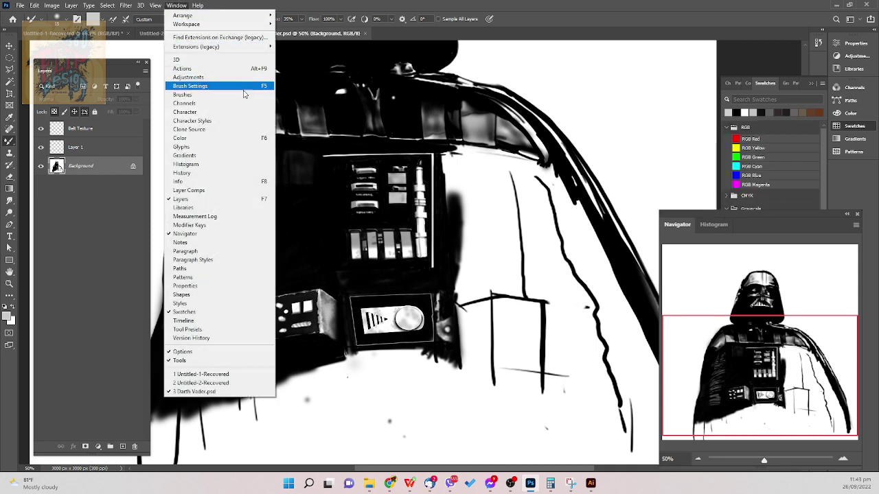
{"action": "left_click", "coordinate": [255, 86]}
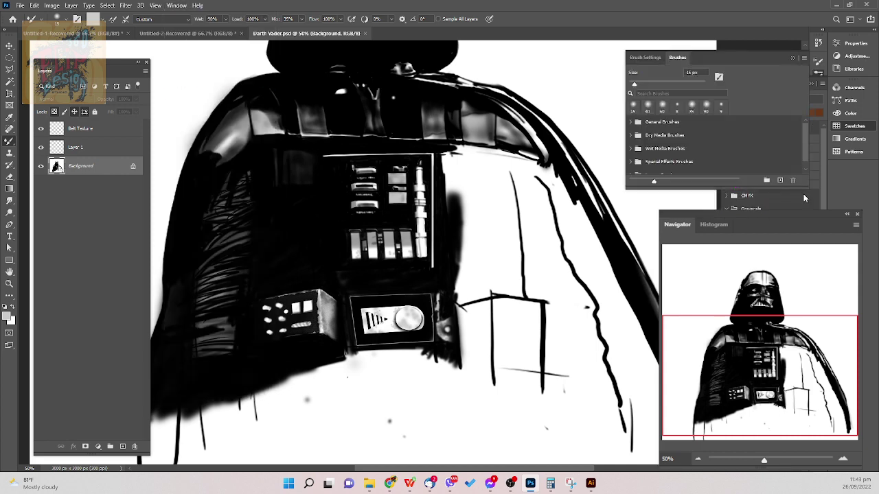
{"action": "left_click_drag", "start_coordinate": [805, 188], "coordinate": [806, 431]}
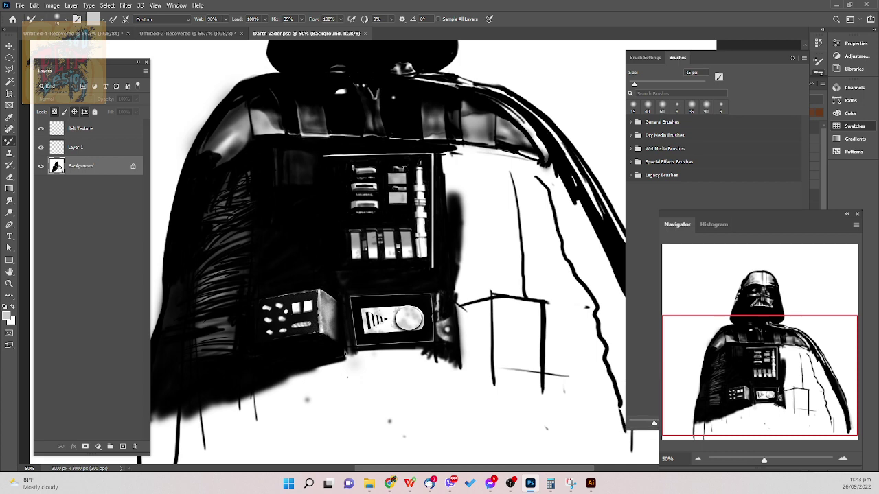
{"action": "left_click", "coordinate": [802, 59]}
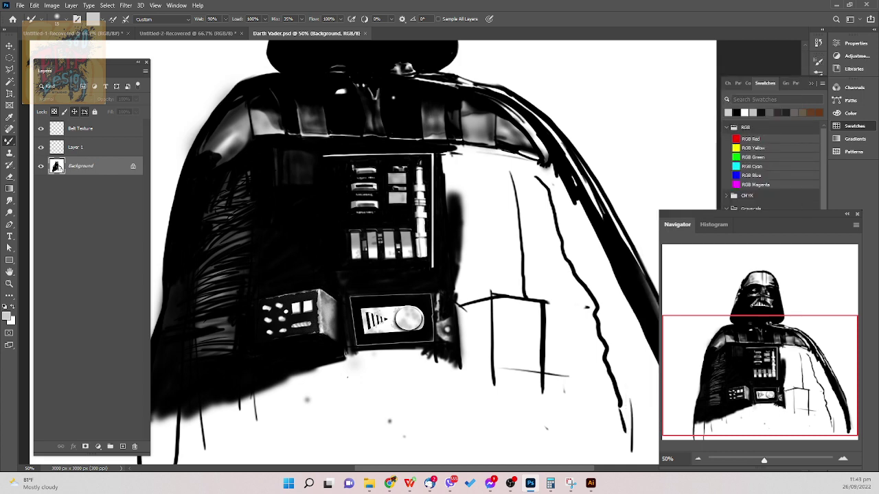
- Choose the Soft Round Pressure Size preset from General Brushes and reset the colors to default black and white
{"action": "right_click", "coordinate": [590, 259]}
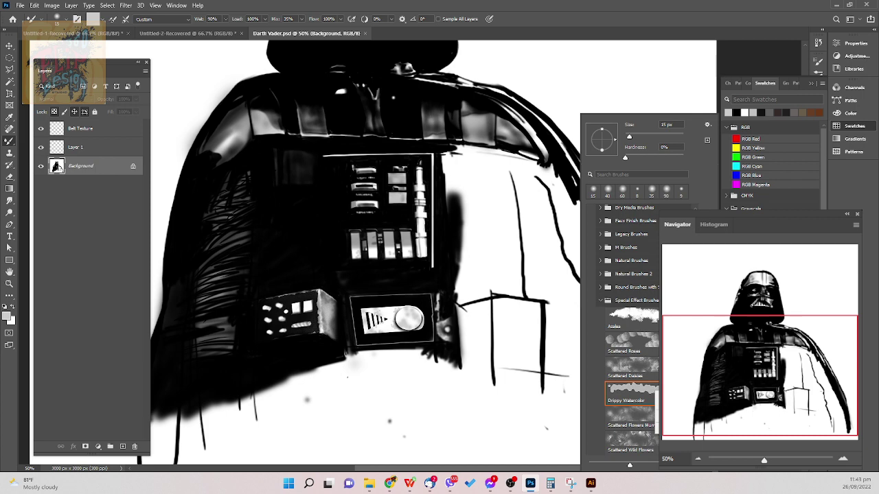
{"action": "scroll", "coordinate": [628, 329], "scroll_direction": "up", "scroll_amount": 3}
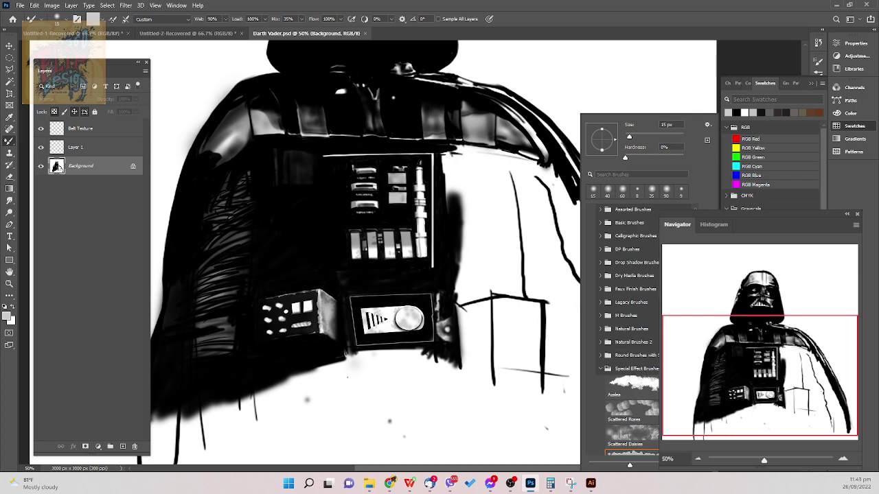
{"action": "scroll", "coordinate": [628, 330], "scroll_direction": "down", "scroll_amount": 3}
{"action": "scroll", "coordinate": [624, 329], "scroll_direction": "up", "scroll_amount": 8}
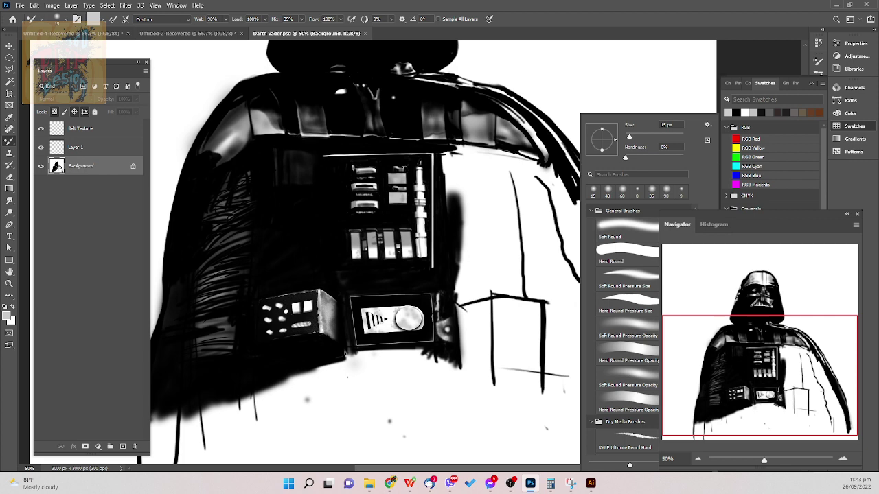
{"action": "left_click", "coordinate": [653, 282]}
{"action": "left_click", "coordinate": [495, 295]}
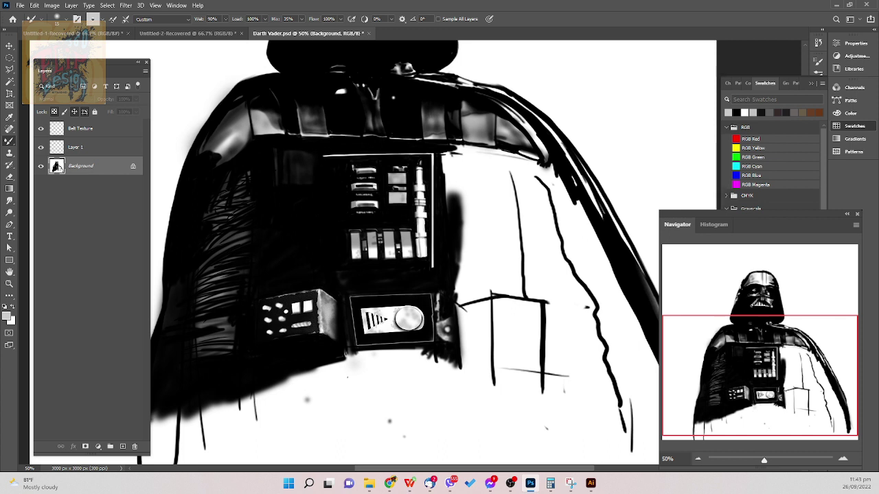
{"action": "key", "text": "d"}
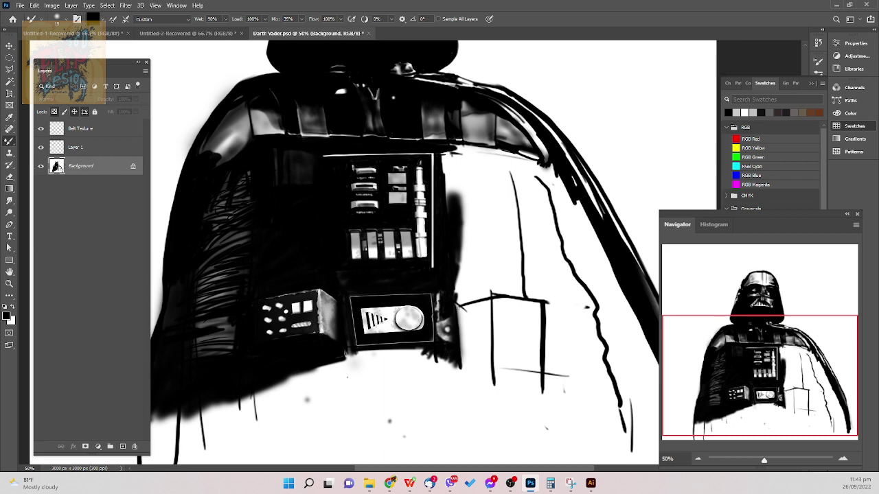
- Adjust the brush size and paint soft black shading under the belt line beside the buckle
{"action": "scroll", "coordinate": [467, 311], "scroll_direction": "up", "scroll_amount": 1}
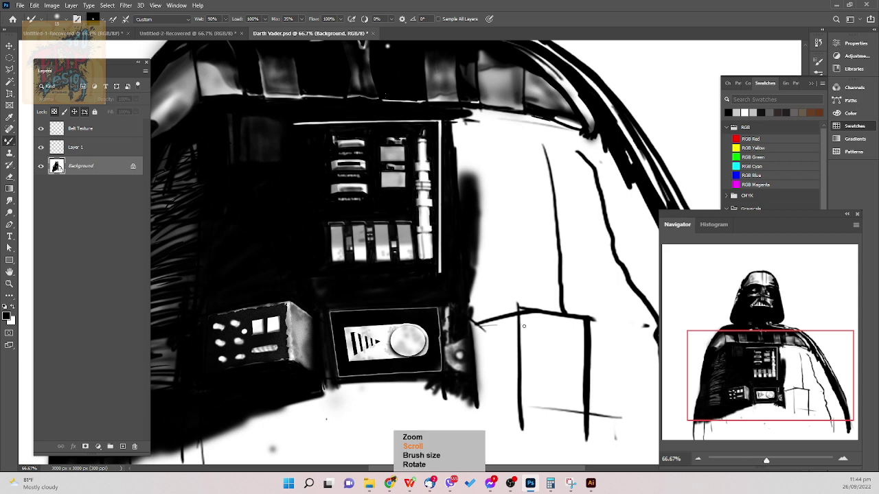
{"action": "key", "text": "bracketright"}
{"action": "key", "text": "bracketright"}
{"action": "key", "text": "bracketright"}
{"action": "key", "text": "bracketright"}
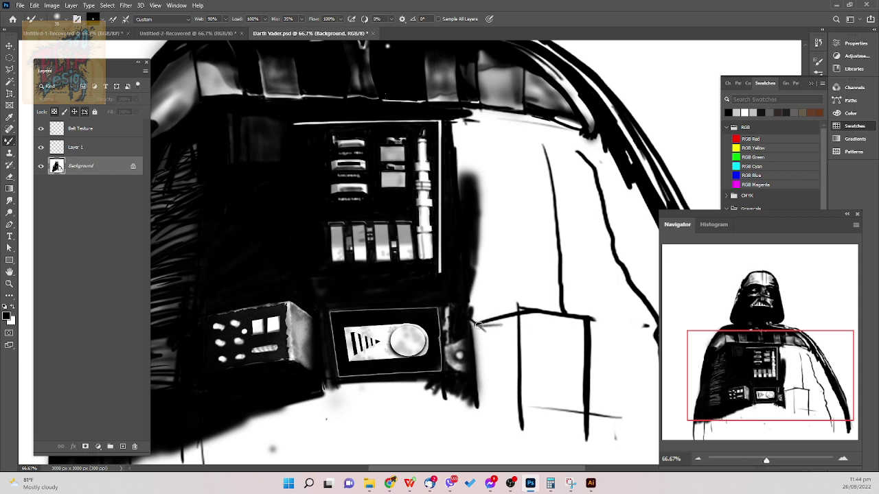
{"action": "key", "text": "bracketleft"}
{"action": "key", "text": "bracketleft"}
{"action": "key", "text": "bracketleft"}
{"action": "key", "text": "bracketleft"}
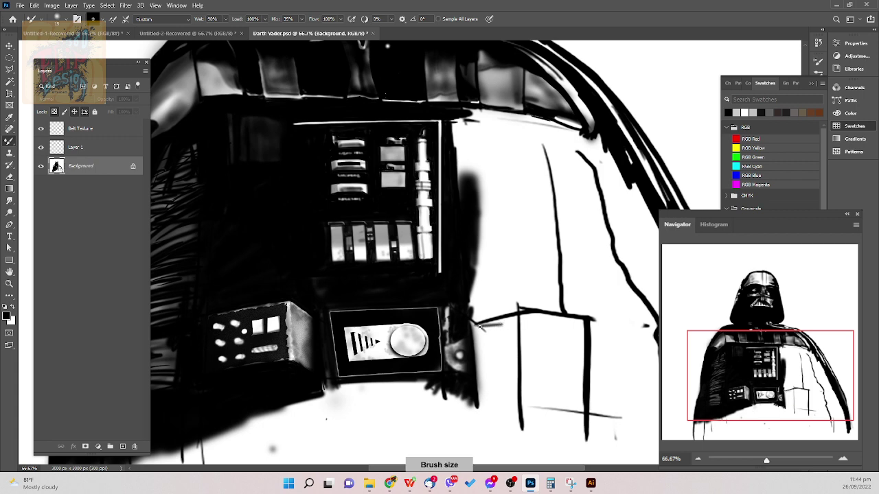
{"action": "key", "text": "bracketleft"}
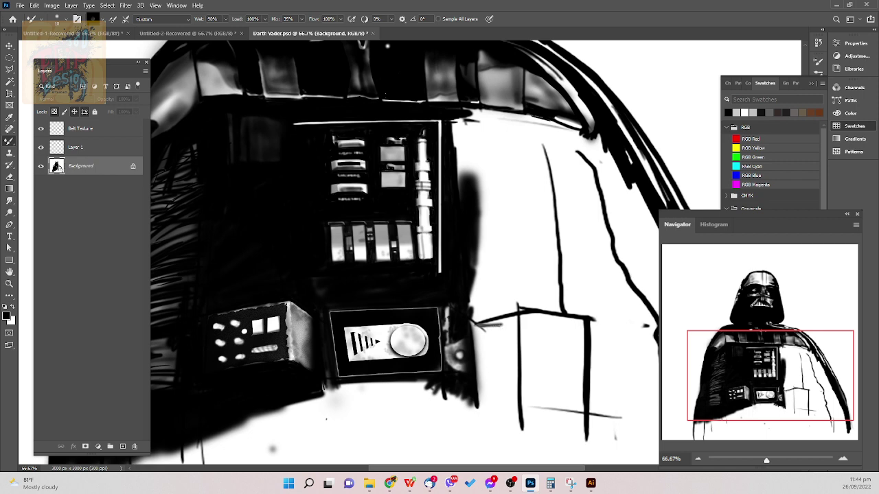
{"action": "left_click_drag", "start_coordinate": [501, 328], "coordinate": [489, 329]}
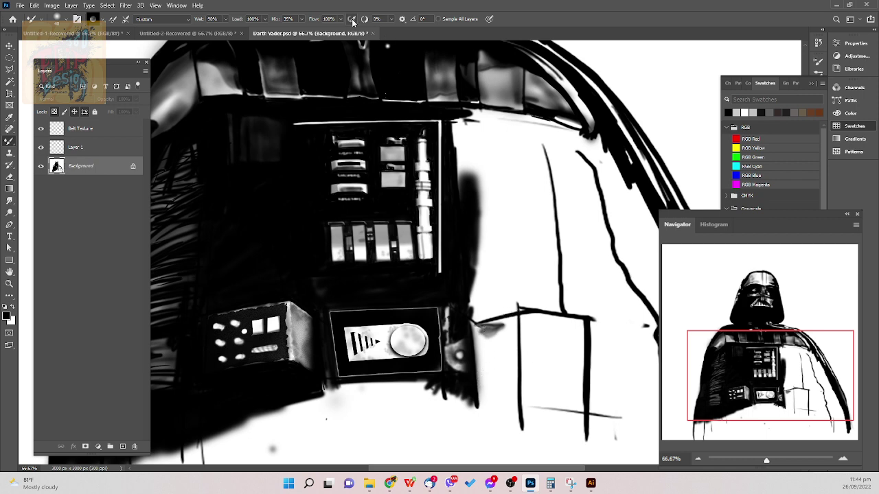
- Try a Mixer Brush stroke beside the outlined box, and undo it together with the soft shading under the belt line
{"action": "left_click", "coordinate": [101, 19]}
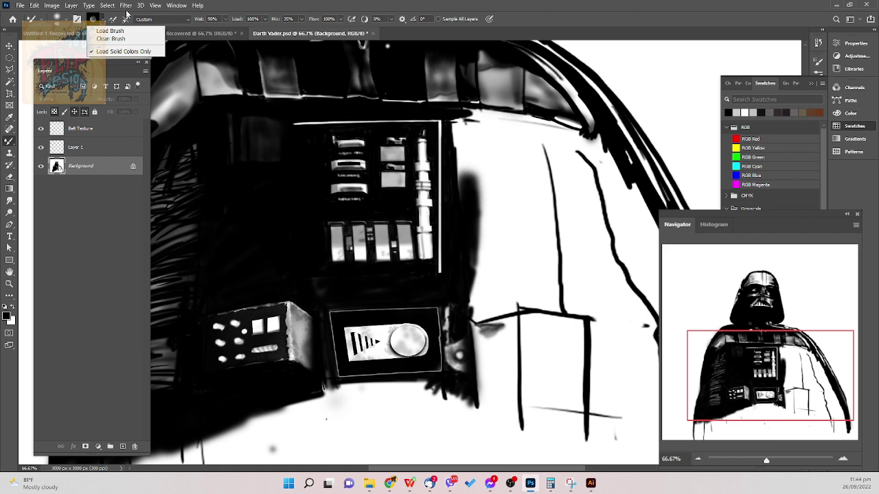
{"action": "left_click", "coordinate": [307, 6]}
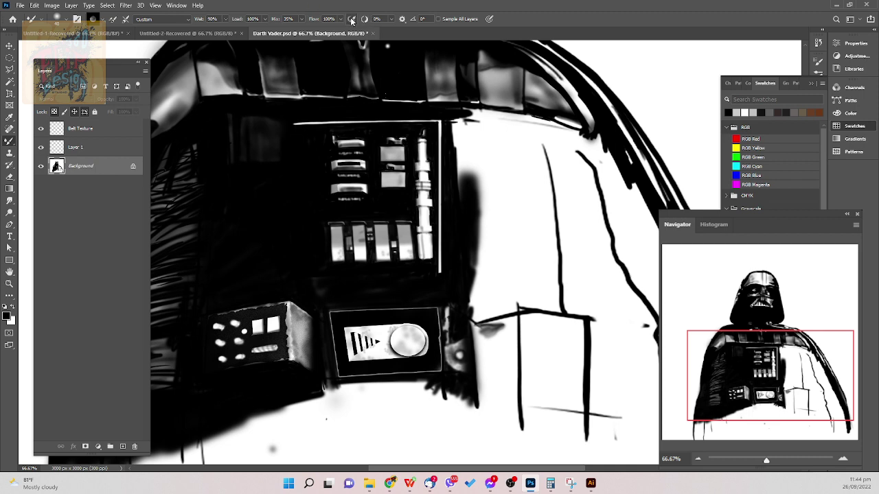
{"action": "mouse_move", "coordinate": [511, 334]}
{"action": "left_mouse_down"}
{"action": "mouse_move", "coordinate": [498, 334]}
{"action": "mouse_move", "coordinate": [498, 345]}
{"action": "mouse_move", "coordinate": [491, 339]}
{"action": "mouse_move", "coordinate": [505, 397]}
{"action": "mouse_move", "coordinate": [514, 402]}
{"action": "left_mouse_up"}
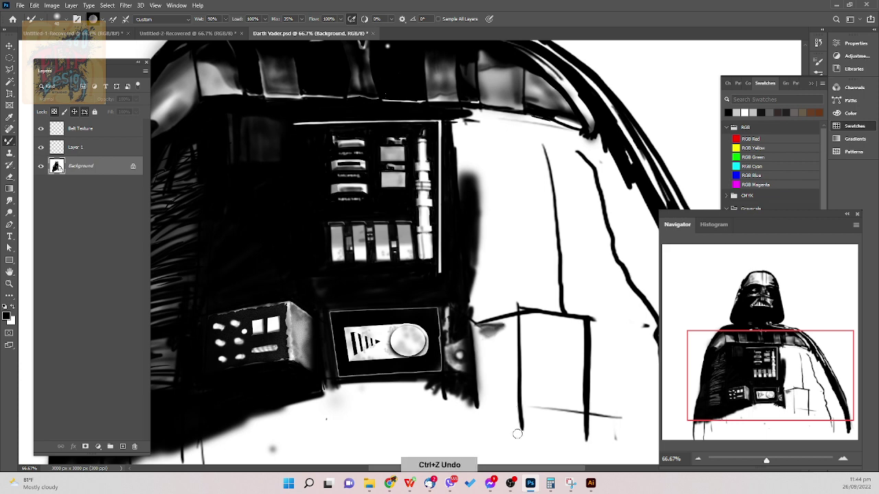
{"action": "key", "text": "ctrl+z"}
{"action": "key", "text": "ctrl+z"}
{"action": "key", "text": "ctrl+z"}
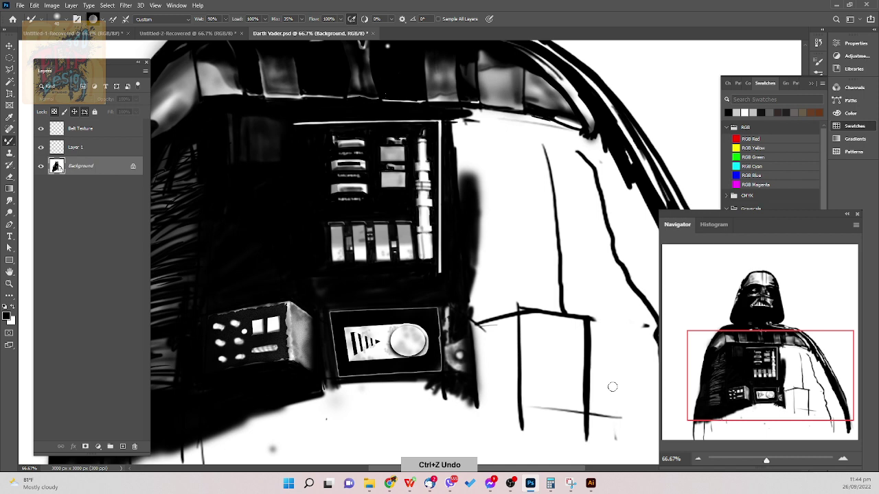
{"action": "key", "text": "ctrl+z"}
- Try the Soft Round preset with the Mixer Brush above the belt line, undo the stroke, and confirm black as the mixer color
{"action": "right_click", "coordinate": [608, 389]}
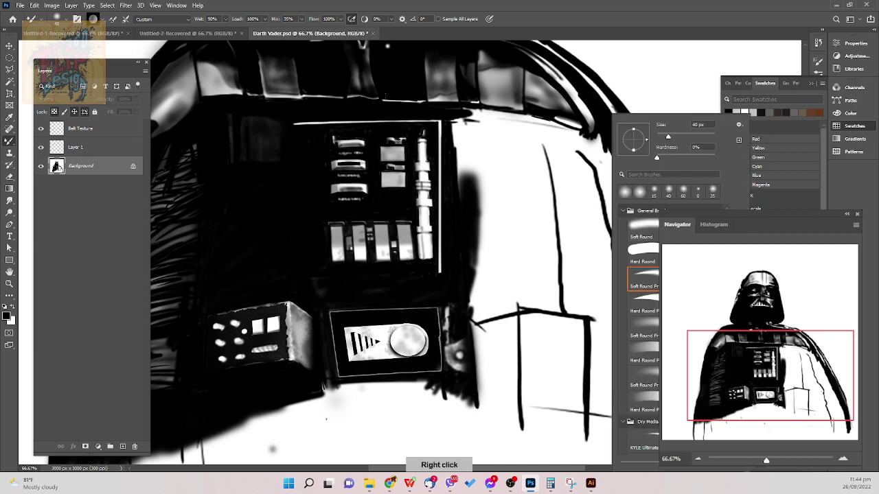
{"action": "scroll", "coordinate": [643, 329], "scroll_direction": "down", "scroll_amount": 3}
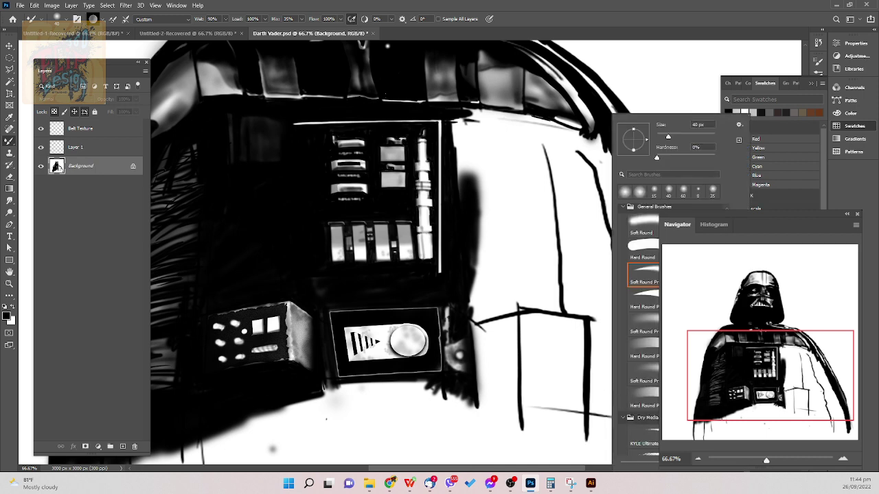
{"action": "scroll", "coordinate": [644, 329], "scroll_direction": "down", "scroll_amount": 1}
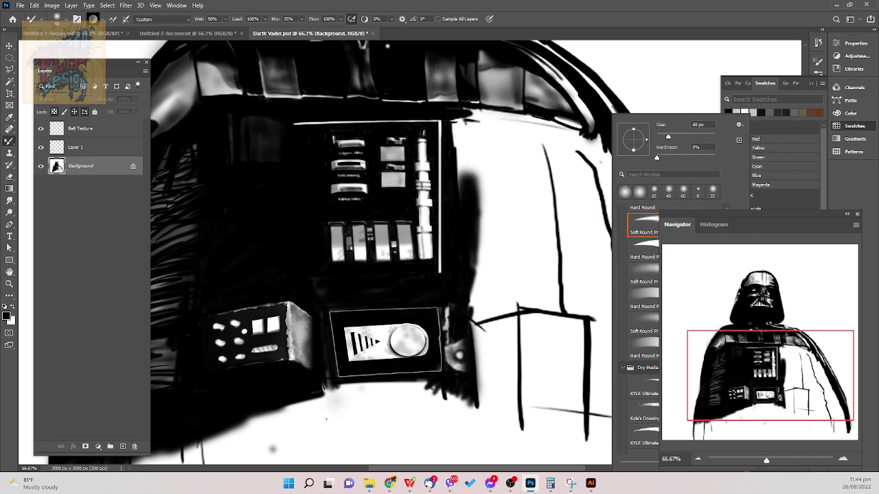
{"action": "scroll", "coordinate": [643, 330], "scroll_direction": "up", "scroll_amount": 2}
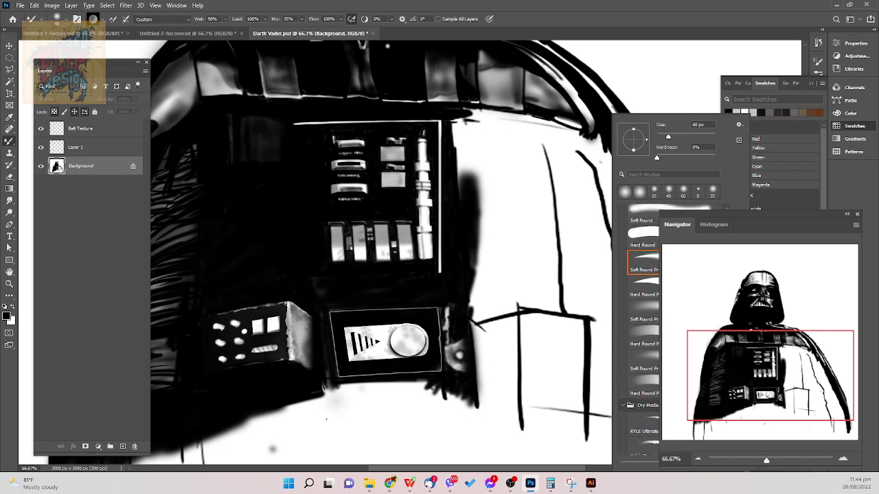
{"action": "scroll", "coordinate": [644, 329], "scroll_direction": "up", "scroll_amount": 1}
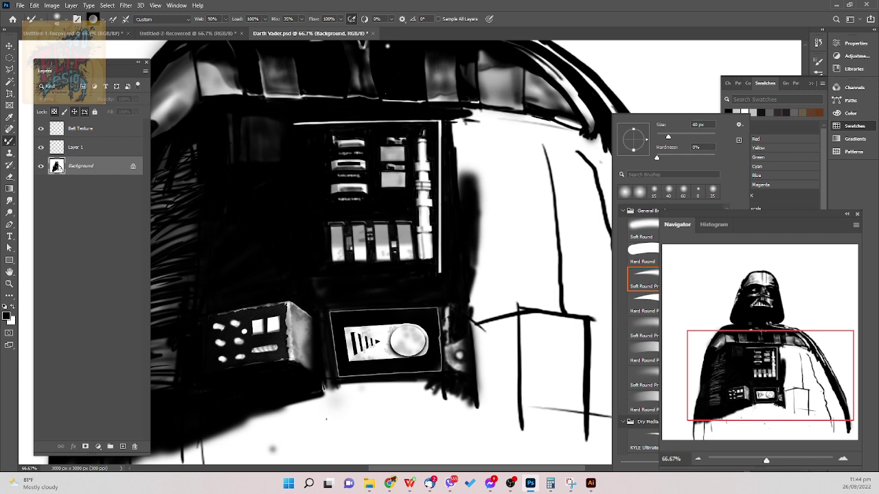
{"action": "left_click", "coordinate": [643, 229]}
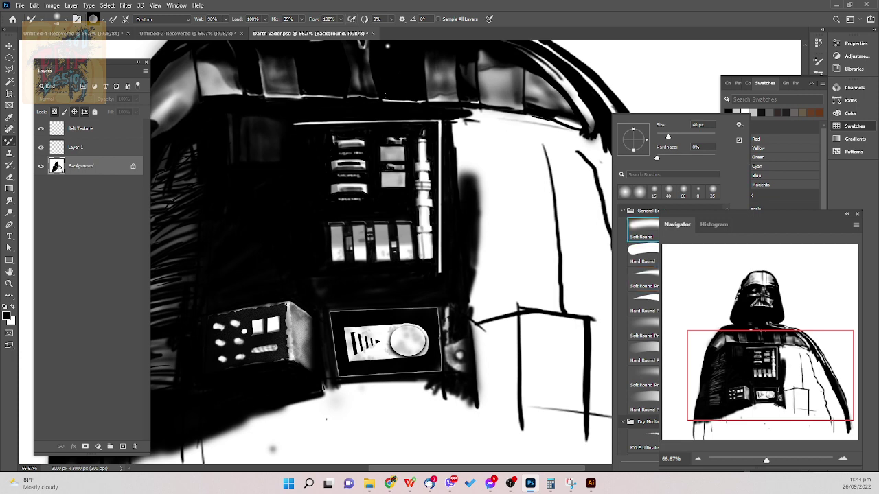
{"action": "left_click", "coordinate": [519, 288]}
{"action": "left_click_drag", "start_coordinate": [539, 274], "coordinate": [501, 312]}
{"action": "key", "text": "ctrl+z"}
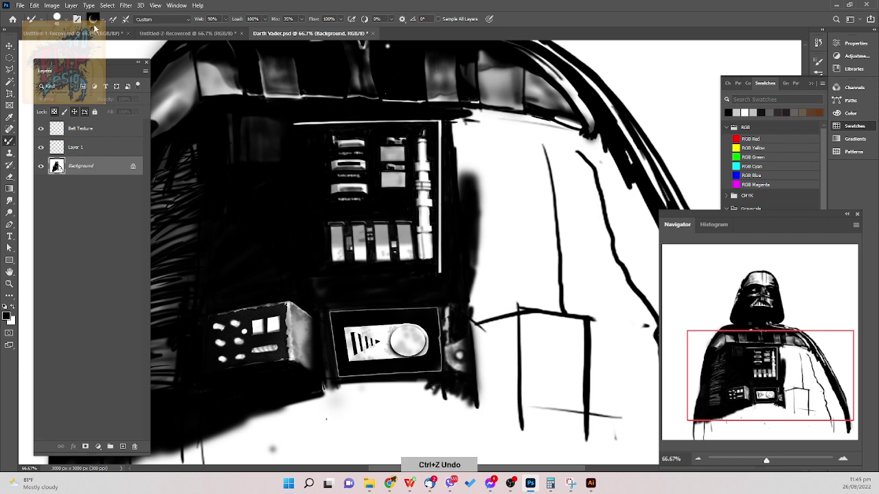
{"action": "left_click", "coordinate": [93, 19]}
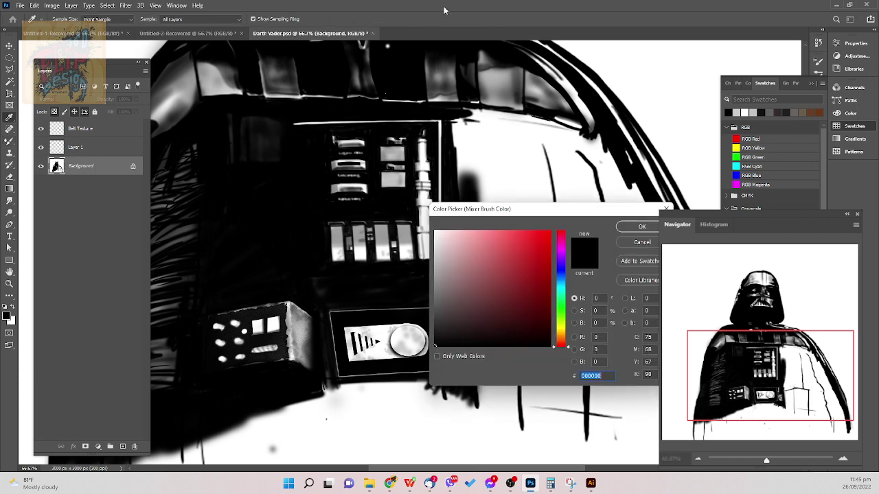
{"action": "key", "text": "Return"}
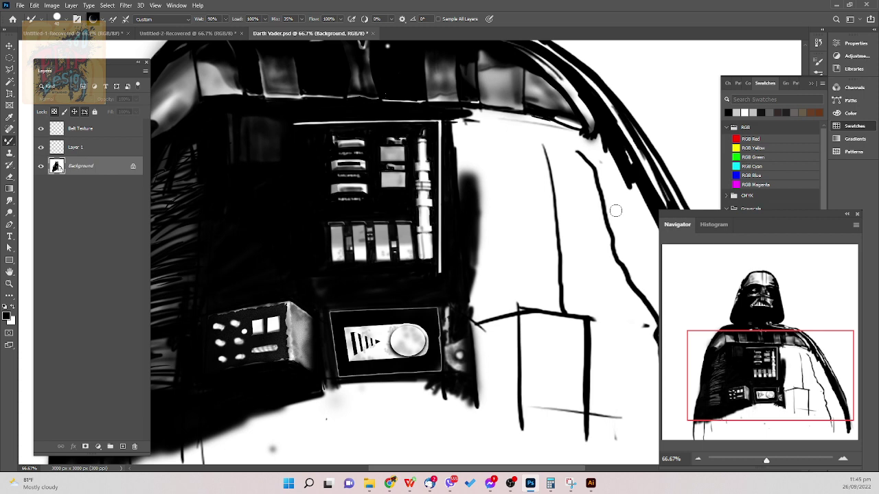
- Switch to the Brush Tool with the Soft Round Pressure Size preset and paint short black marks around the belt line beside the buckle
{"action": "right_click", "coordinate": [9, 141]}
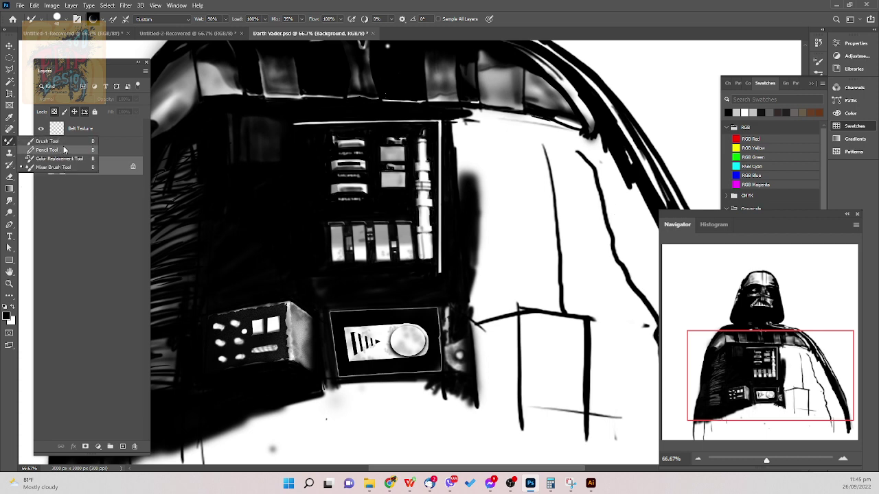
{"action": "left_click", "coordinate": [66, 142]}
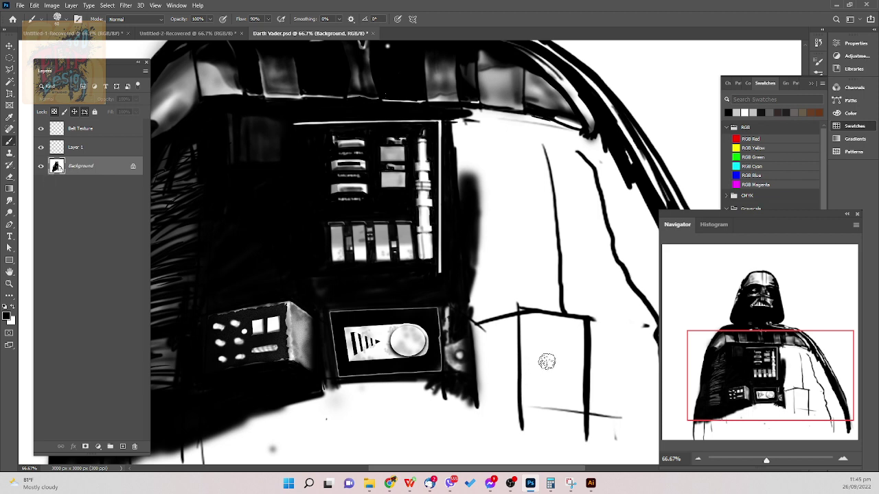
{"action": "right_click", "coordinate": [513, 315]}
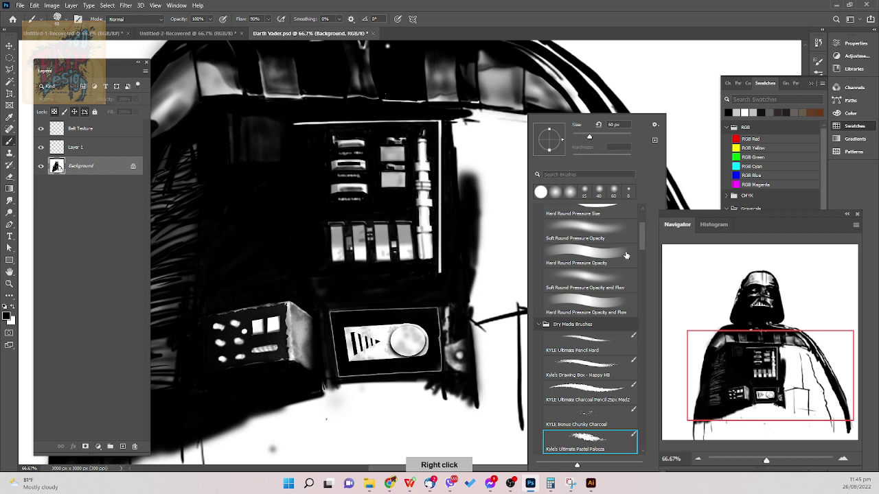
{"action": "scroll", "coordinate": [630, 240], "scroll_direction": "up", "scroll_amount": 3}
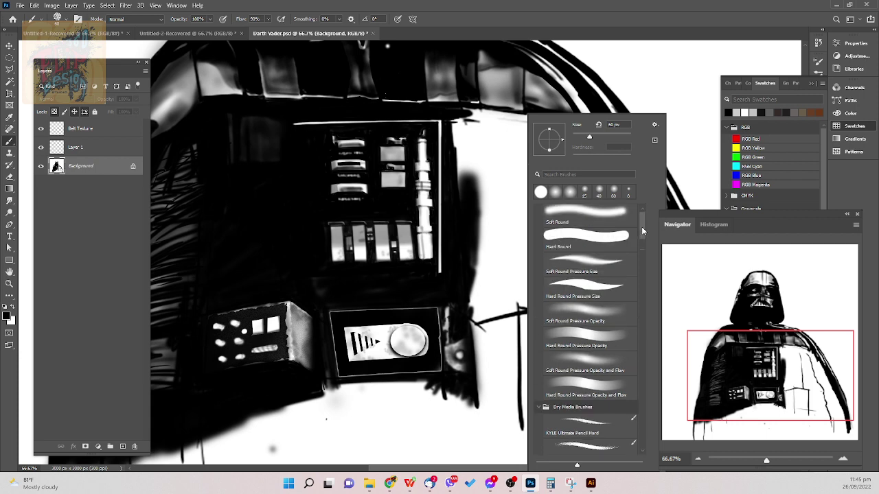
{"action": "left_click", "coordinate": [606, 277]}
{"action": "left_click", "coordinate": [491, 307]}
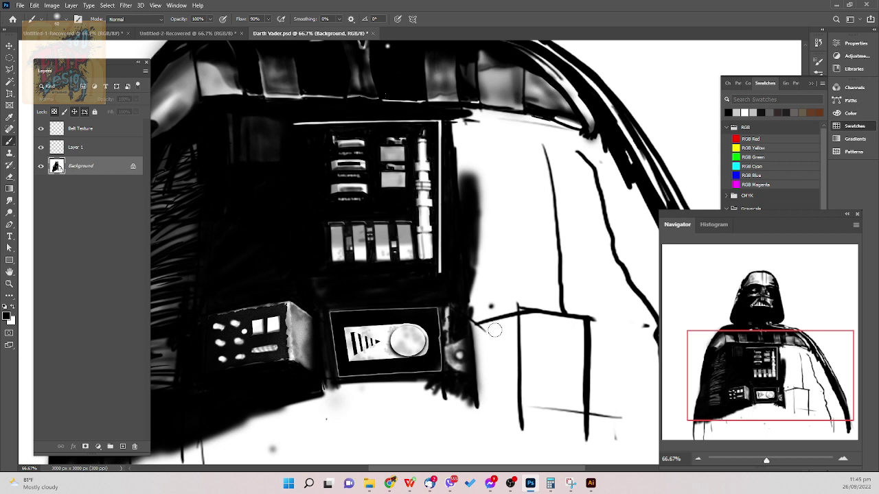
{"action": "left_click_drag", "start_coordinate": [483, 326], "coordinate": [496, 326]}
- Choose a rough-textured brush preset and reduce its size to a fine tip for detail work
{"action": "right_click", "coordinate": [685, 114]}
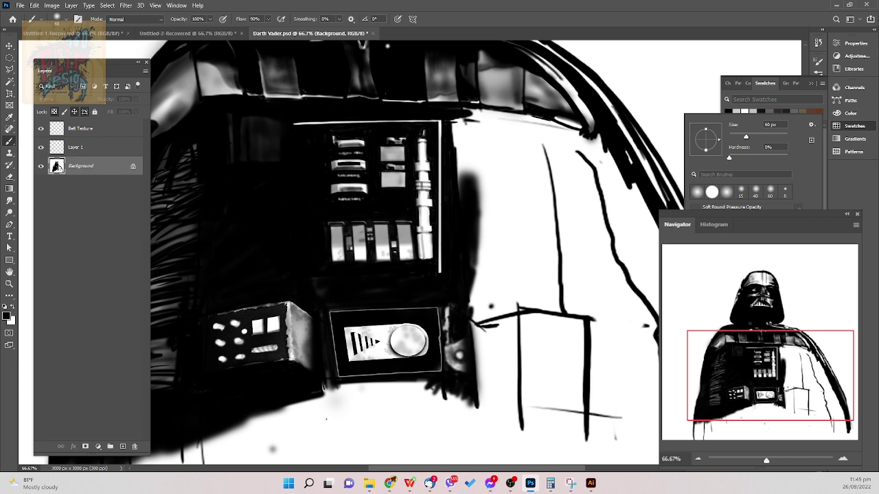
{"action": "scroll", "coordinate": [747, 207], "scroll_direction": "down", "scroll_amount": 10}
{"action": "key", "text": "bracketleft"}
{"action": "key", "text": "bracketleft"}
{"action": "key", "text": "bracketleft"}
{"action": "key", "text": "bracketleft"}
{"action": "key", "text": "bracketleft"}
{"action": "key", "text": "bracketleft"}
{"action": "key", "text": "bracketleft"}
{"action": "key", "text": "bracketleft"}
{"action": "key", "text": "bracketleft"}
{"action": "key", "text": "bracketleft"}
- Paint rough black texture under the belt line and down along the near side of the outlined box
{"action": "left_click_drag", "start_coordinate": [489, 326], "coordinate": [500, 325]}
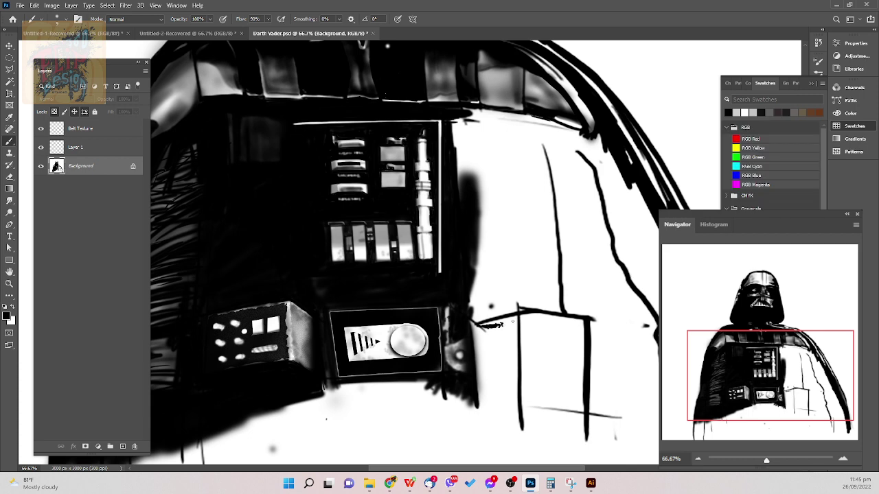
{"action": "left_click_drag", "start_coordinate": [489, 325], "coordinate": [472, 329]}
{"action": "left_click_drag", "start_coordinate": [511, 357], "coordinate": [511, 379]}
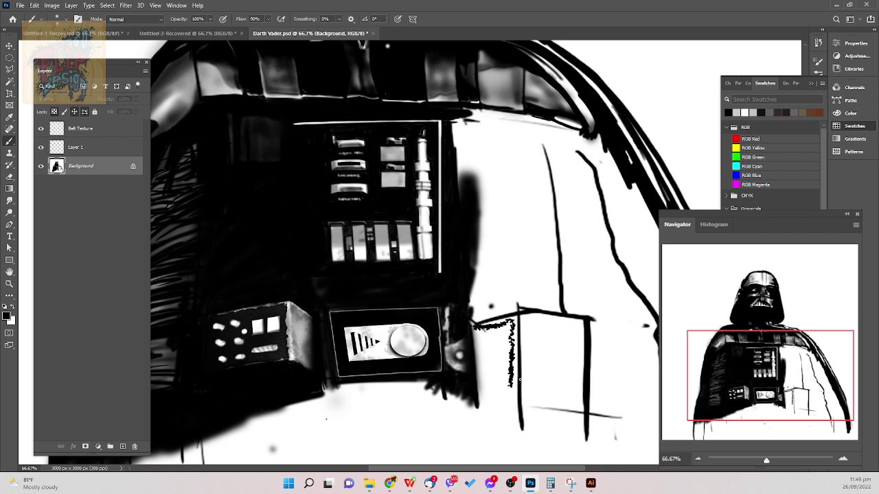
- Finish the rough black outline of the right belt box's side face, and fill it black with an enlarged Soft Round Pressure Size brush
{"action": "left_click_drag", "start_coordinate": [512, 395], "coordinate": [514, 407]}
{"action": "left_click_drag", "start_coordinate": [512, 405], "coordinate": [476, 408]}
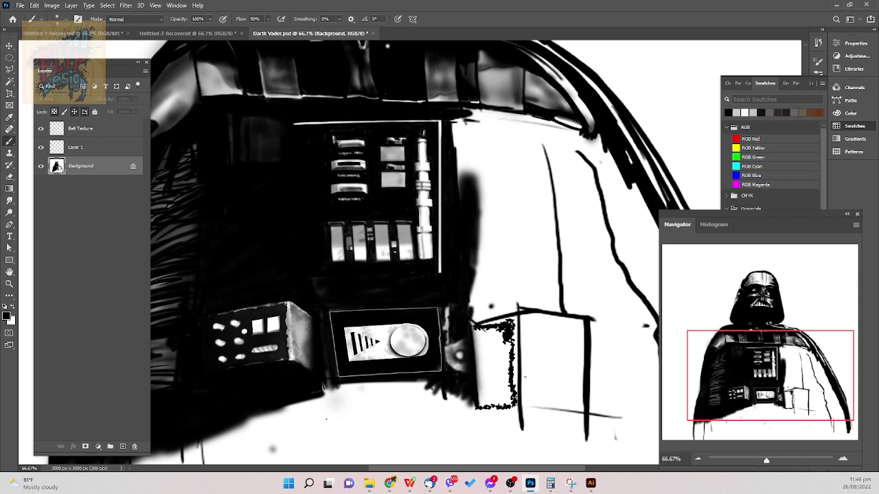
{"action": "right_click", "coordinate": [537, 367]}
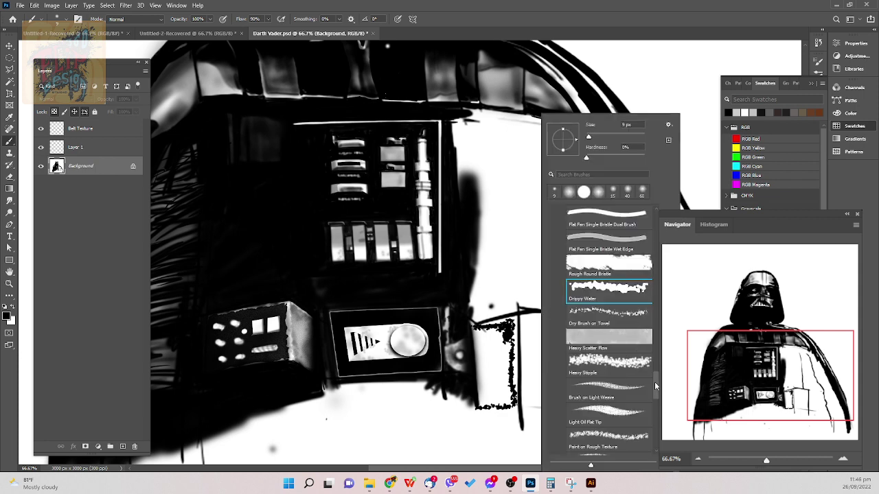
{"action": "scroll", "coordinate": [646, 432], "scroll_direction": "up", "scroll_amount": 10}
{"action": "left_click", "coordinate": [612, 283]}
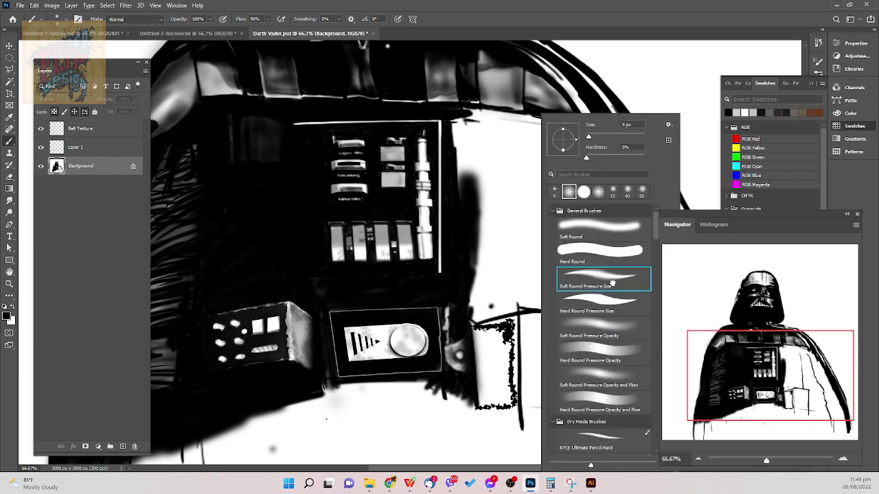
{"action": "left_click", "coordinate": [497, 339]}
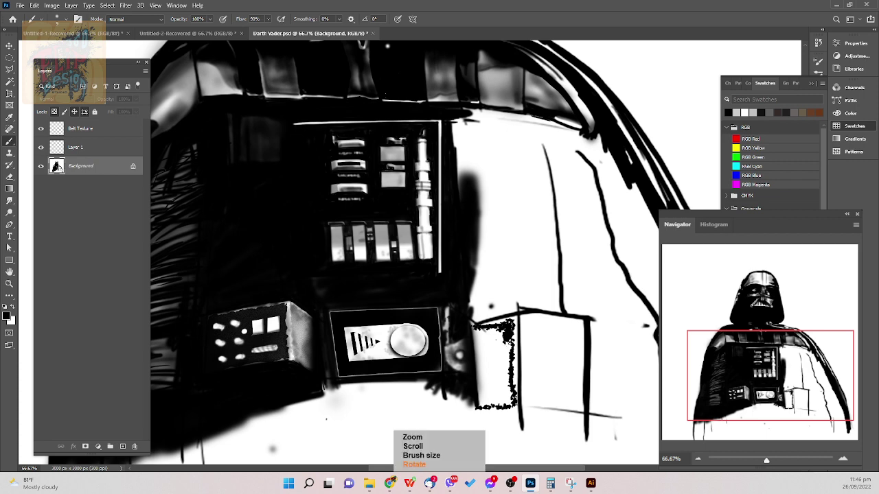
{"action": "key", "text": "bracketright"}
{"action": "key", "text": "bracketright"}
{"action": "key", "text": "bracketright"}
{"action": "key", "text": "bracketright"}
{"action": "key", "text": "bracketright"}
{"action": "key", "text": "bracketright"}
{"action": "key", "text": "bracketright"}
{"action": "mouse_move", "coordinate": [505, 333]}
{"action": "left_mouse_down"}
{"action": "mouse_move", "coordinate": [476, 332]}
{"action": "mouse_move", "coordinate": [470, 319]}
{"action": "mouse_move", "coordinate": [478, 350]}
{"action": "mouse_move", "coordinate": [473, 339]}
{"action": "mouse_move", "coordinate": [484, 335]}
{"action": "mouse_move", "coordinate": [478, 365]}
{"action": "mouse_move", "coordinate": [497, 351]}
{"action": "mouse_move", "coordinate": [492, 339]}
{"action": "mouse_move", "coordinate": [476, 355]}
{"action": "mouse_move", "coordinate": [479, 395]}
{"action": "mouse_move", "coordinate": [497, 370]}
{"action": "mouse_move", "coordinate": [495, 404]}
{"action": "mouse_move", "coordinate": [470, 412]}
{"action": "mouse_move", "coordinate": [508, 413]}
{"action": "mouse_move", "coordinate": [468, 411]}
{"action": "mouse_move", "coordinate": [519, 411]}
{"action": "mouse_move", "coordinate": [512, 380]}
{"action": "left_mouse_up"}
{"action": "mouse_move", "coordinate": [505, 349]}
{"action": "left_mouse_down"}
{"action": "mouse_move", "coordinate": [506, 390]}
{"action": "mouse_move", "coordinate": [511, 346]}
{"action": "mouse_move", "coordinate": [496, 349]}
{"action": "mouse_move", "coordinate": [499, 334]}
{"action": "mouse_move", "coordinate": [496, 346]}
{"action": "mouse_move", "coordinate": [498, 337]}
{"action": "mouse_move", "coordinate": [481, 346]}
{"action": "mouse_move", "coordinate": [490, 343]}
{"action": "mouse_move", "coordinate": [477, 366]}
{"action": "mouse_move", "coordinate": [497, 348]}
{"action": "mouse_move", "coordinate": [483, 377]}
{"action": "mouse_move", "coordinate": [498, 363]}
{"action": "mouse_move", "coordinate": [495, 395]}
{"action": "mouse_move", "coordinate": [507, 400]}
{"action": "mouse_move", "coordinate": [484, 402]}
{"action": "mouse_move", "coordinate": [500, 368]}
{"action": "left_mouse_up"}
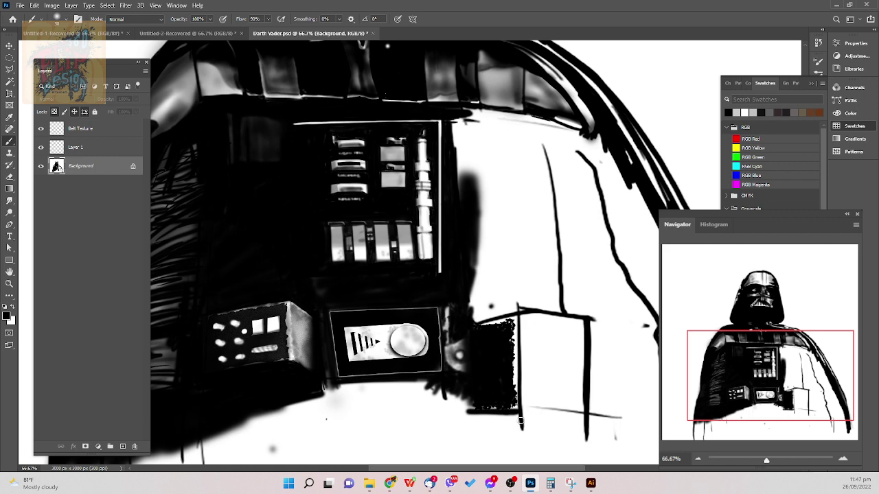
- Draw the black bottom edge of the right belt box's front face and clear the vertical line between its two faces
{"action": "left_click_drag", "start_coordinate": [529, 413], "coordinate": [581, 418]}
{"action": "mouse_move", "coordinate": [522, 415]}
{"action": "left_mouse_down"}
{"action": "mouse_move", "coordinate": [584, 421]}
{"action": "mouse_move", "coordinate": [516, 415]}
{"action": "left_mouse_up"}
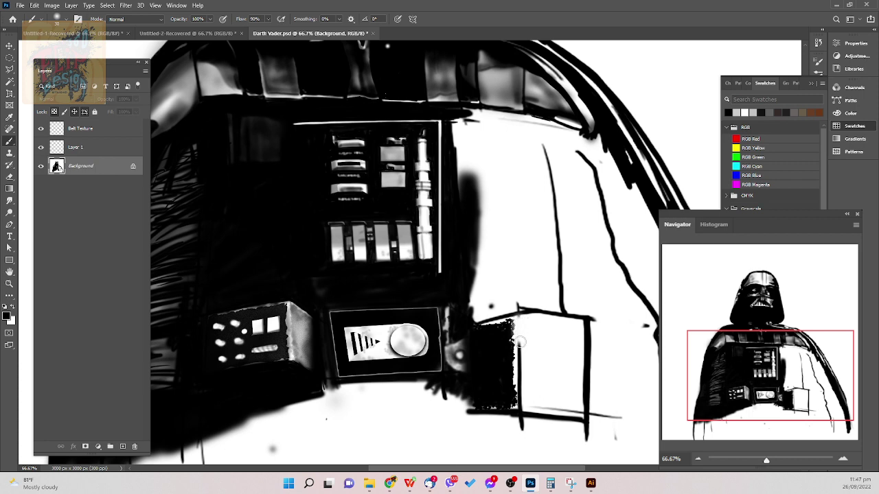
{"action": "key", "text": "ctrl+z"}
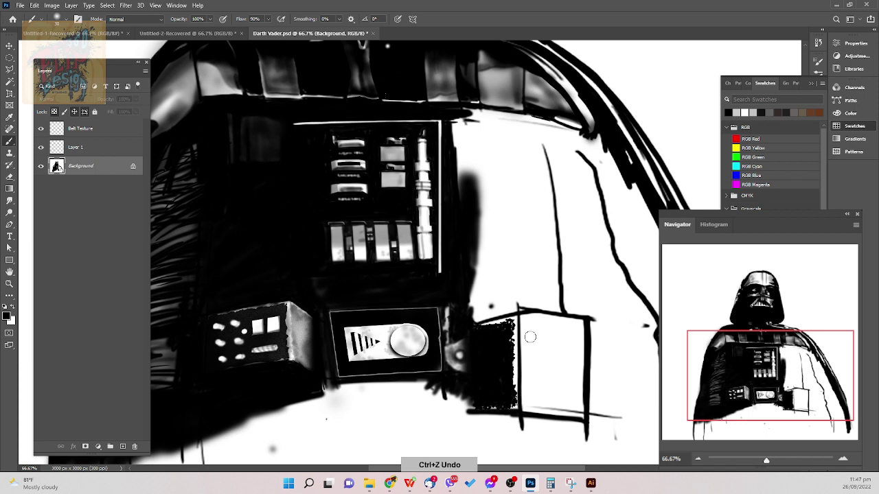
{"action": "key", "text": "bracketleft"}
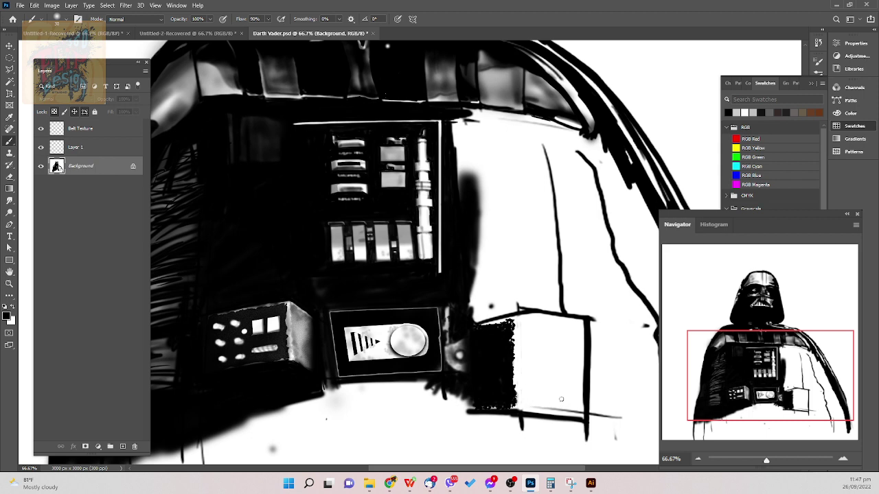
- Choose the Drippy Water brush at 9 px for the right belt box's front face
{"action": "right_click", "coordinate": [598, 387]}
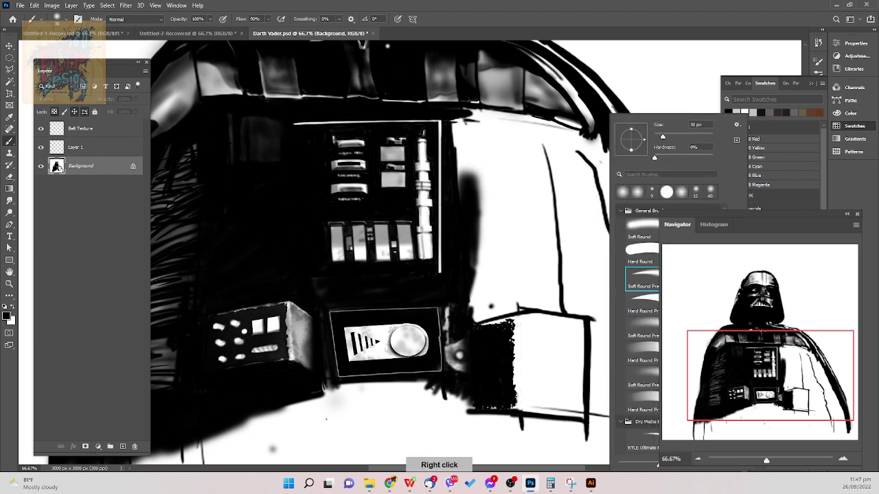
{"action": "scroll", "coordinate": [641, 330], "scroll_direction": "down", "scroll_amount": 15}
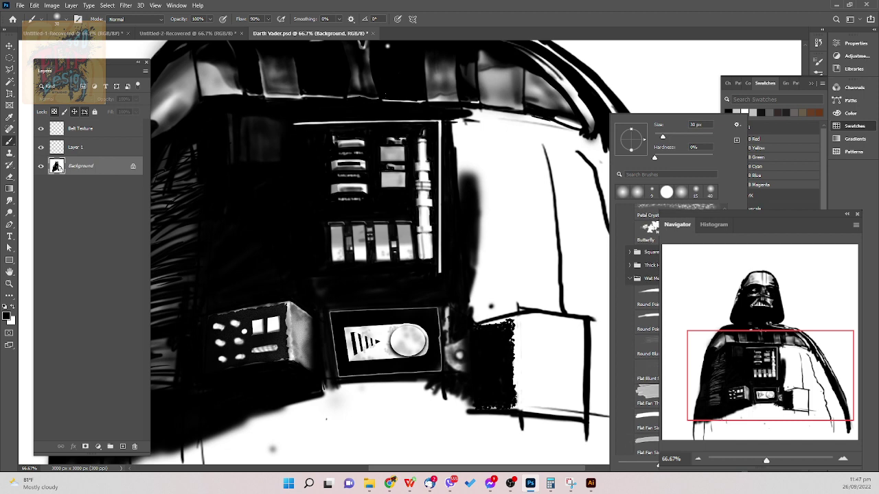
{"action": "scroll", "coordinate": [645, 330], "scroll_direction": "down", "scroll_amount": 8}
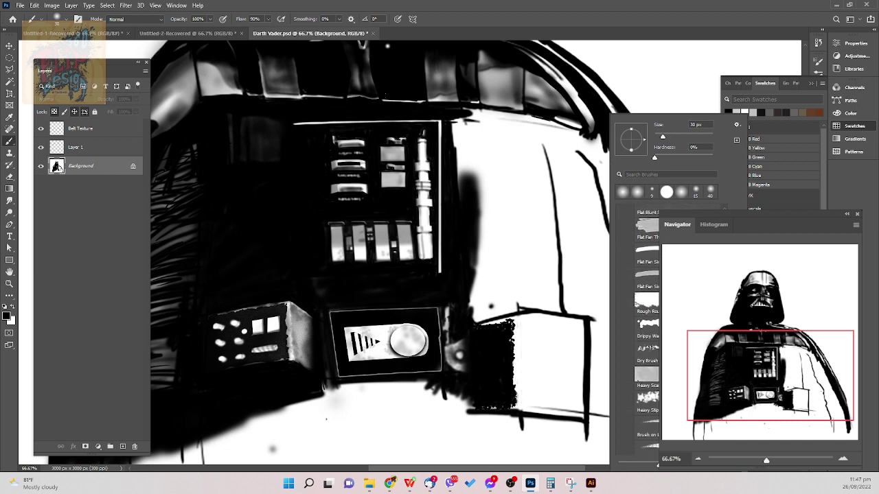
{"action": "scroll", "coordinate": [645, 329], "scroll_direction": "down", "scroll_amount": 6}
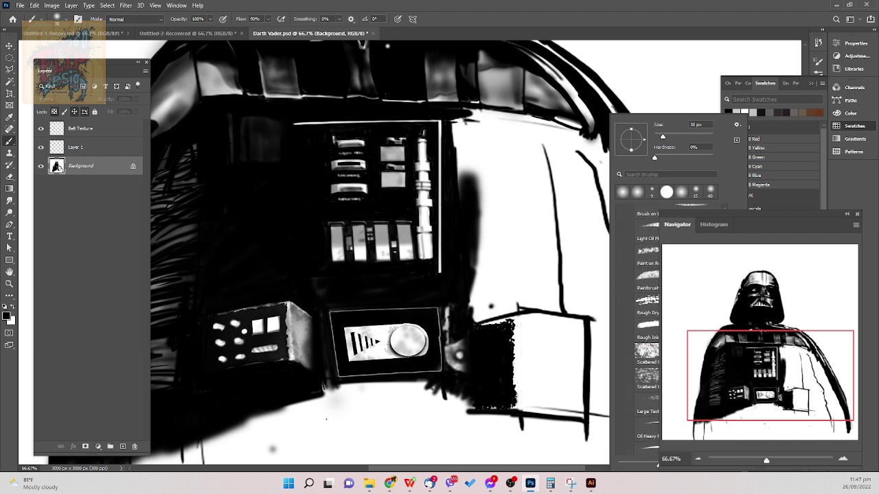
{"action": "scroll", "coordinate": [645, 330], "scroll_direction": "up", "scroll_amount": 5}
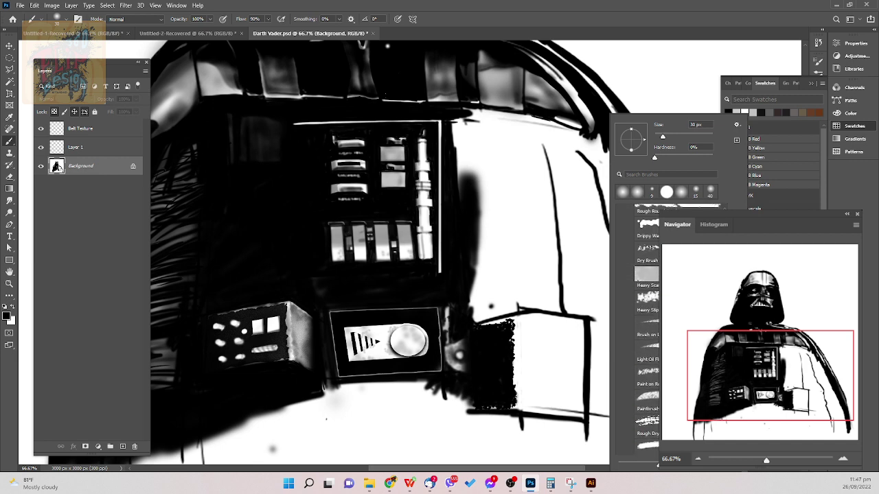
{"action": "scroll", "coordinate": [645, 330], "scroll_direction": "up", "scroll_amount": 3}
{"action": "left_click", "coordinate": [646, 274]}
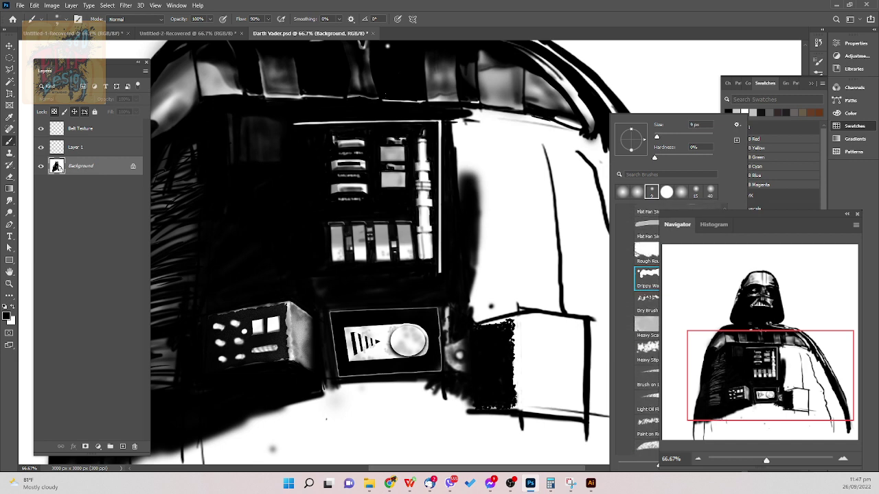
{"action": "left_click", "coordinate": [521, 406]}
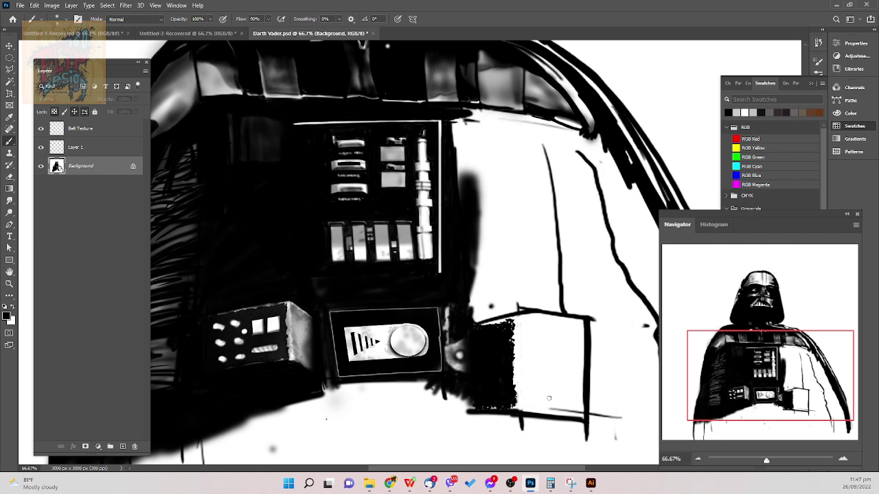
{"action": "key", "text": "e"}
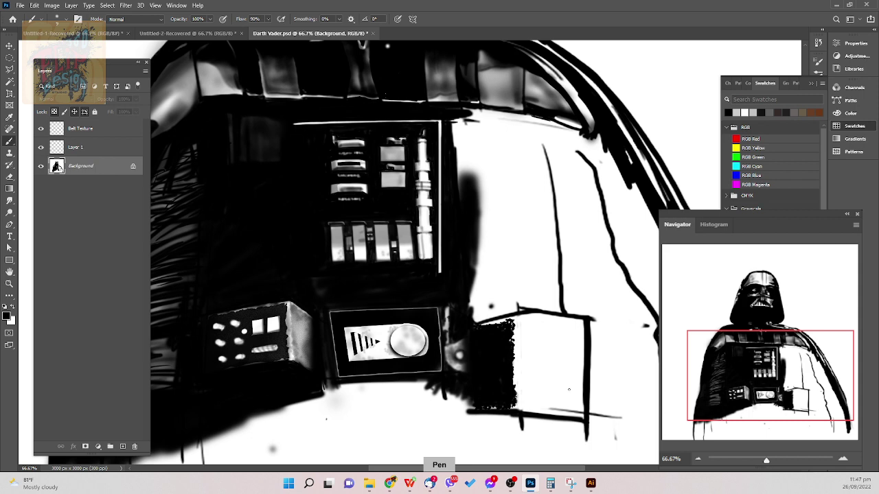
{"action": "key", "text": "p"}
{"action": "mouse_move", "coordinate": [523, 401]}
{"action": "left_mouse_down"}
{"action": "mouse_move", "coordinate": [569, 405]}
{"action": "mouse_move", "coordinate": [547, 411]}
{"action": "left_mouse_up"}
{"action": "key", "text": "ctrl+z"}
{"action": "key", "text": "ctrl+z"}
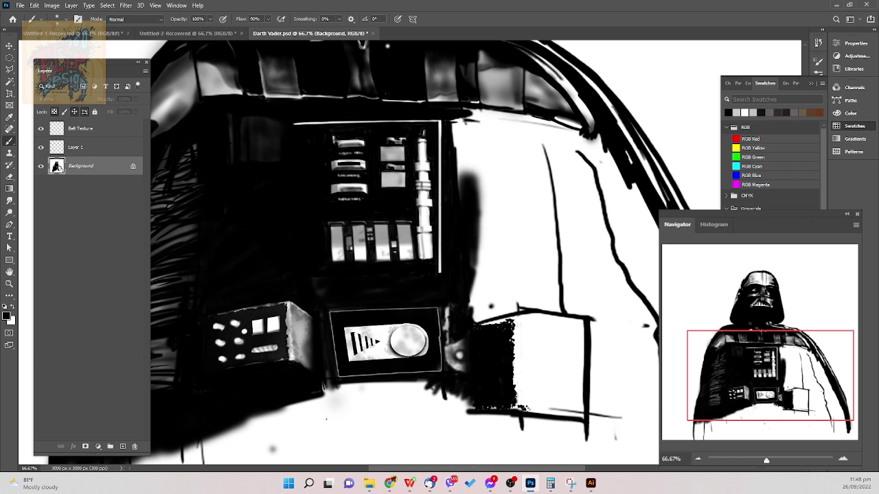
{"action": "key", "text": "ctrl+z"}
- Sample mid-gray from the left belt box's side and roughly outline the bottom, inner and top edges of the right box's front face
{"action": "left_click", "coordinate": [303, 336], "text": "alt"}
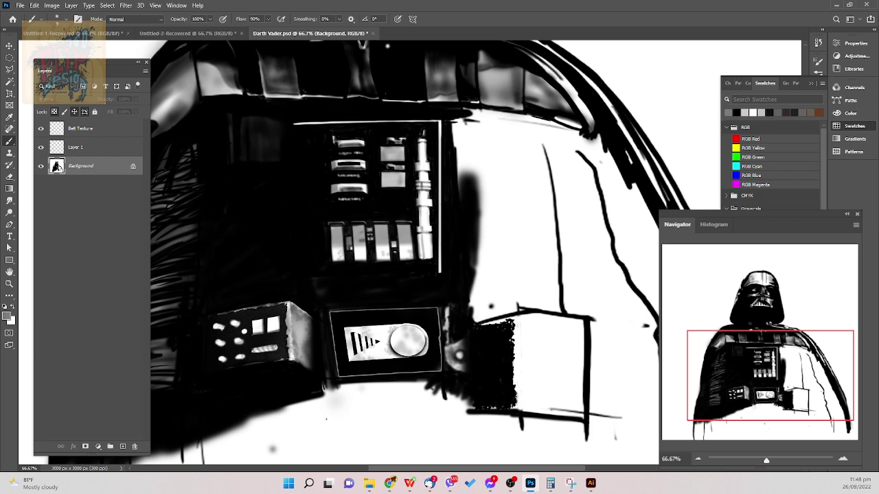
{"action": "left_click_drag", "start_coordinate": [547, 408], "coordinate": [565, 410]}
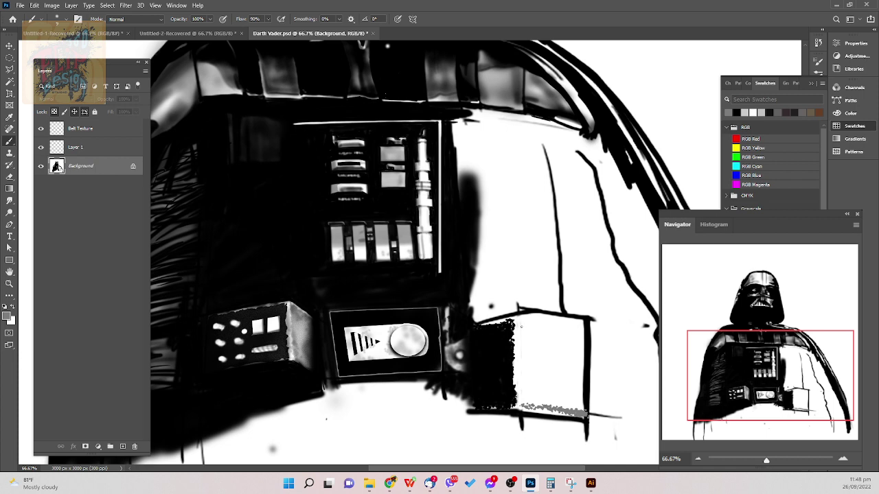
{"action": "key", "text": "bracketleft"}
{"action": "mouse_move", "coordinate": [523, 321]}
{"action": "left_mouse_down"}
{"action": "mouse_move", "coordinate": [524, 402]}
{"action": "mouse_move", "coordinate": [525, 341]}
{"action": "mouse_move", "coordinate": [524, 375]}
{"action": "left_mouse_up"}
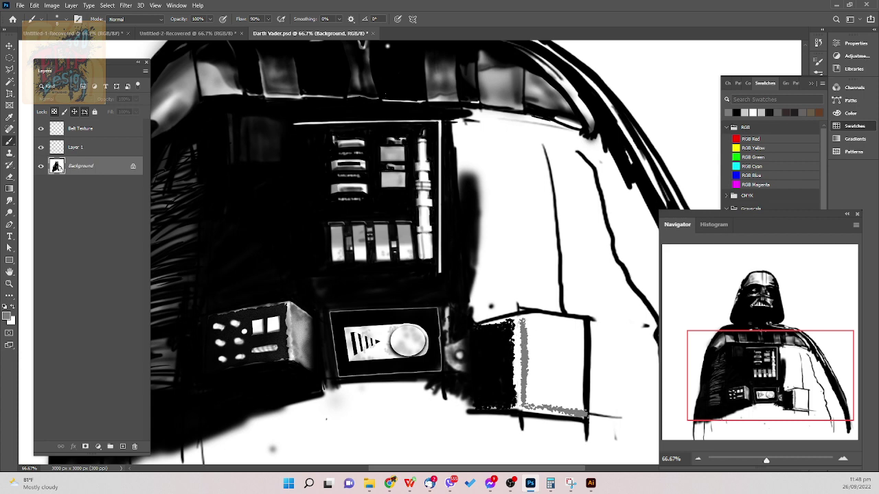
{"action": "mouse_move", "coordinate": [521, 320]}
{"action": "left_mouse_down"}
{"action": "mouse_move", "coordinate": [580, 325]}
{"action": "mouse_move", "coordinate": [533, 322]}
{"action": "left_mouse_up"}
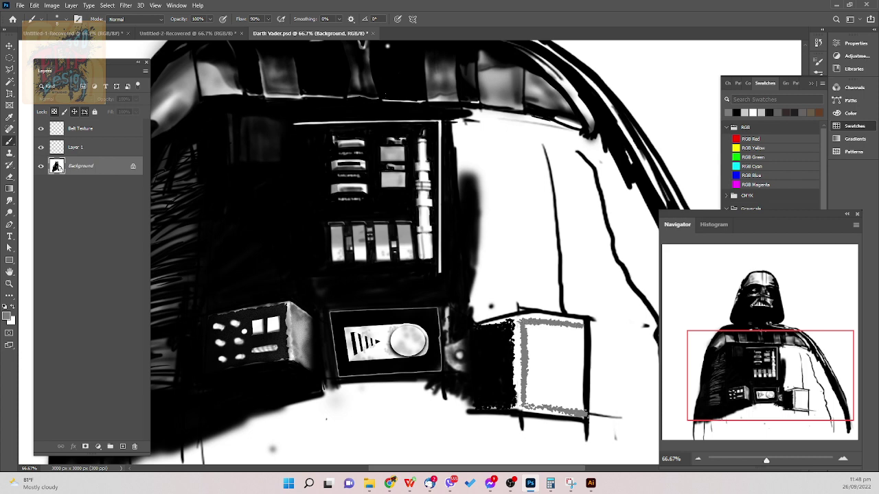
- With an enlarged Soft Round Pressure Size brush, paint a gray band along the inside edges of the right box's front face
{"action": "right_click", "coordinate": [574, 341]}
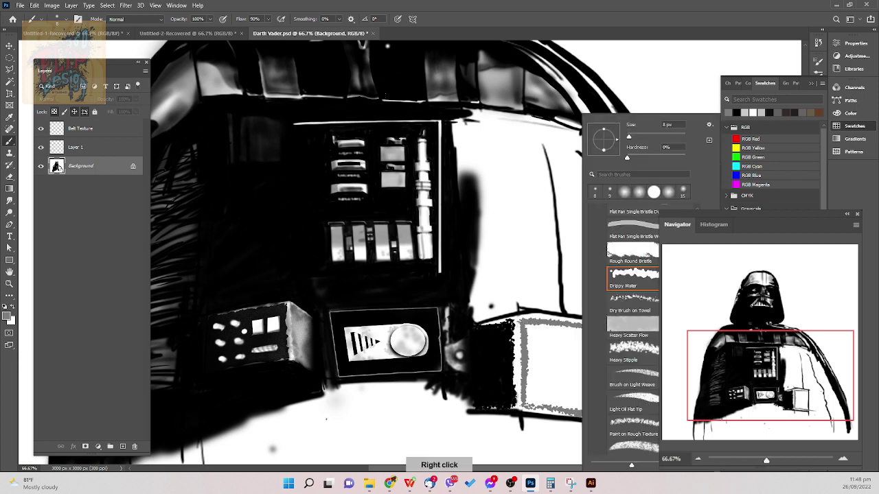
{"action": "scroll", "coordinate": [628, 329], "scroll_direction": "up", "scroll_amount": 10}
{"action": "left_click", "coordinate": [628, 277]}
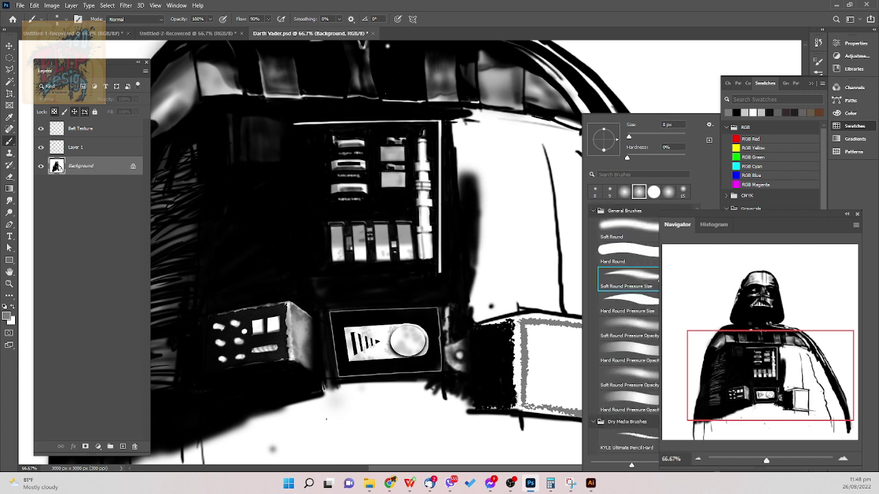
{"action": "key", "text": "Return"}
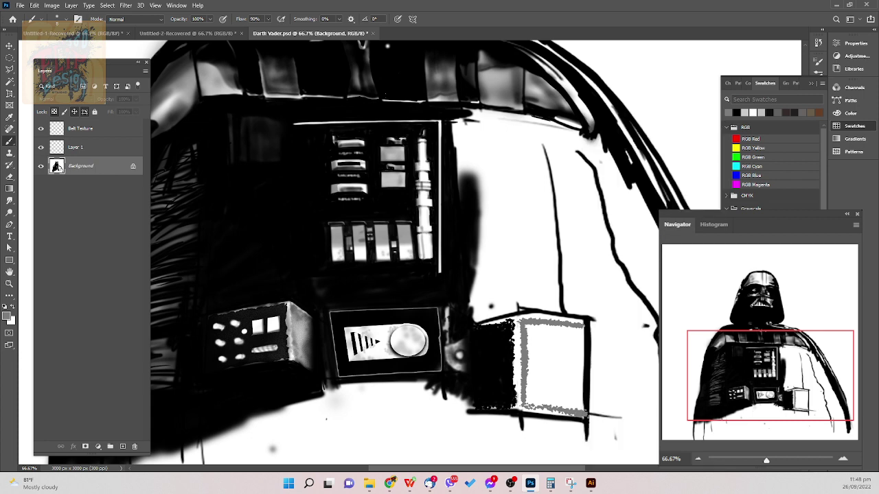
{"action": "key", "text": "bracketright"}
{"action": "key", "text": "bracketright"}
{"action": "key", "text": "bracketright"}
{"action": "left_click_drag", "start_coordinate": [583, 325], "coordinate": [583, 409]}
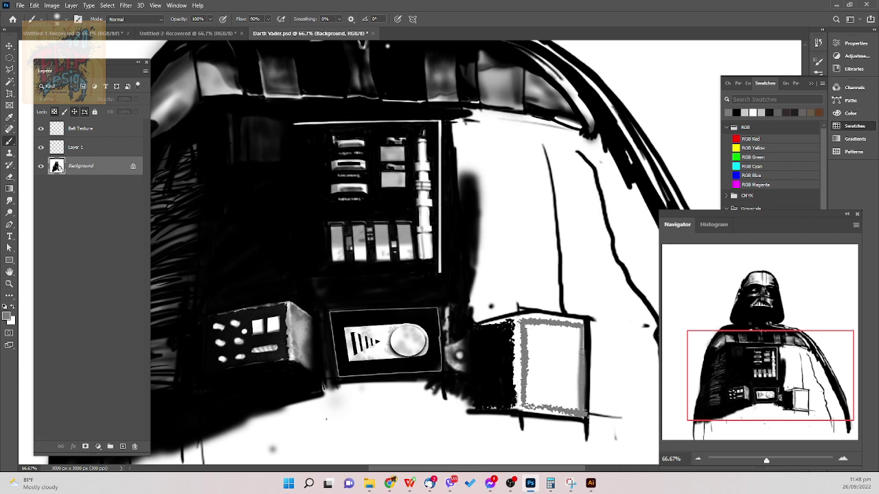
{"action": "left_click_drag", "start_coordinate": [581, 351], "coordinate": [582, 326]}
{"action": "mouse_move", "coordinate": [527, 328]}
{"action": "left_mouse_down"}
{"action": "mouse_move", "coordinate": [578, 328]}
{"action": "mouse_move", "coordinate": [527, 334]}
{"action": "mouse_move", "coordinate": [526, 401]}
{"action": "mouse_move", "coordinate": [560, 392]}
{"action": "mouse_move", "coordinate": [533, 404]}
{"action": "mouse_move", "coordinate": [574, 409]}
{"action": "left_mouse_up"}
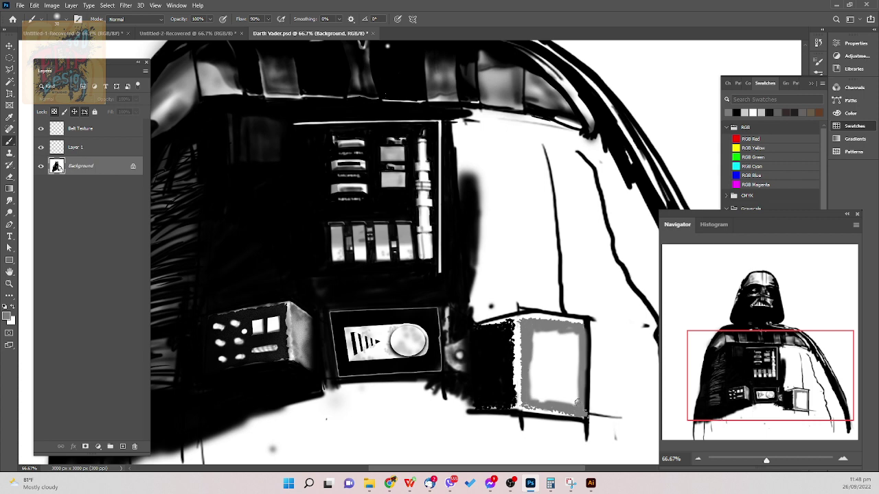
- Enlarge the brush to 70 px and fill the rest of the right box's front face with mid-gray
{"action": "key", "text": "bracketright"}
{"action": "key", "text": "bracketright"}
{"action": "key", "text": "bracketright"}
{"action": "left_click_drag", "start_coordinate": [577, 340], "coordinate": [576, 397]}
{"action": "mouse_move", "coordinate": [578, 345]}
{"action": "left_mouse_down"}
{"action": "mouse_move", "coordinate": [550, 348]}
{"action": "mouse_move", "coordinate": [553, 336]}
{"action": "mouse_move", "coordinate": [533, 333]}
{"action": "mouse_move", "coordinate": [531, 368]}
{"action": "mouse_move", "coordinate": [532, 349]}
{"action": "mouse_move", "coordinate": [554, 334]}
{"action": "mouse_move", "coordinate": [546, 335]}
{"action": "mouse_move", "coordinate": [544, 357]}
{"action": "mouse_move", "coordinate": [568, 345]}
{"action": "mouse_move", "coordinate": [561, 382]}
{"action": "mouse_move", "coordinate": [573, 404]}
{"action": "mouse_move", "coordinate": [556, 379]}
{"action": "mouse_move", "coordinate": [562, 398]}
{"action": "mouse_move", "coordinate": [539, 399]}
{"action": "mouse_move", "coordinate": [536, 370]}
{"action": "mouse_move", "coordinate": [542, 359]}
{"action": "mouse_move", "coordinate": [547, 387]}
{"action": "mouse_move", "coordinate": [555, 354]}
{"action": "left_mouse_up"}
{"action": "key", "text": "bracketright"}
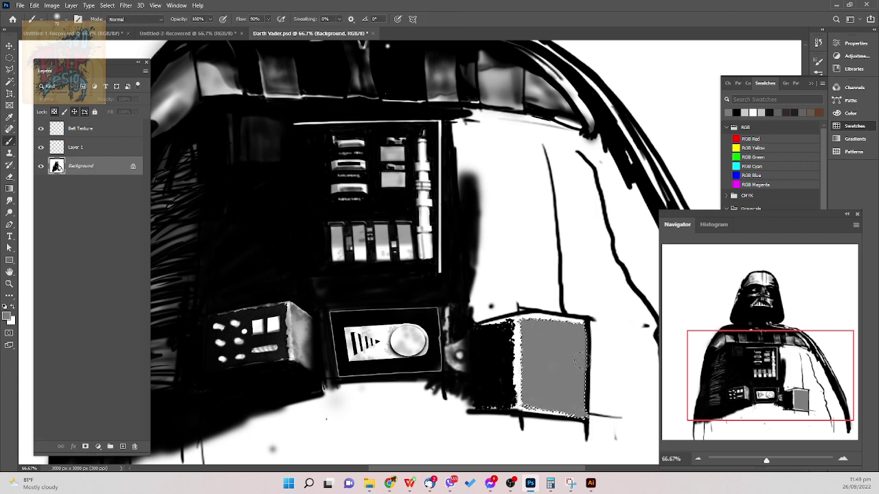
- Sample a lighter gray from the left box's side, paint a diagonal highlight over the front face's upper-left area, and clear the selection
{"action": "right_click", "coordinate": [593, 342]}
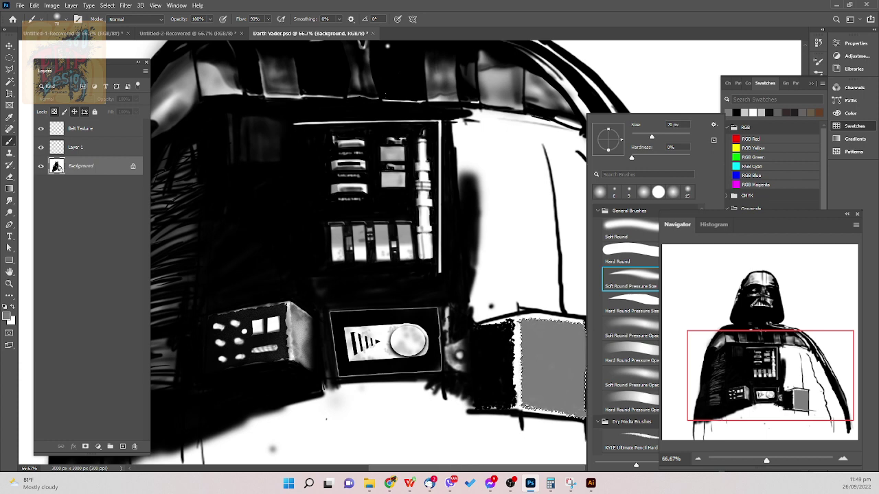
{"action": "left_click", "coordinate": [300, 331], "text": "alt"}
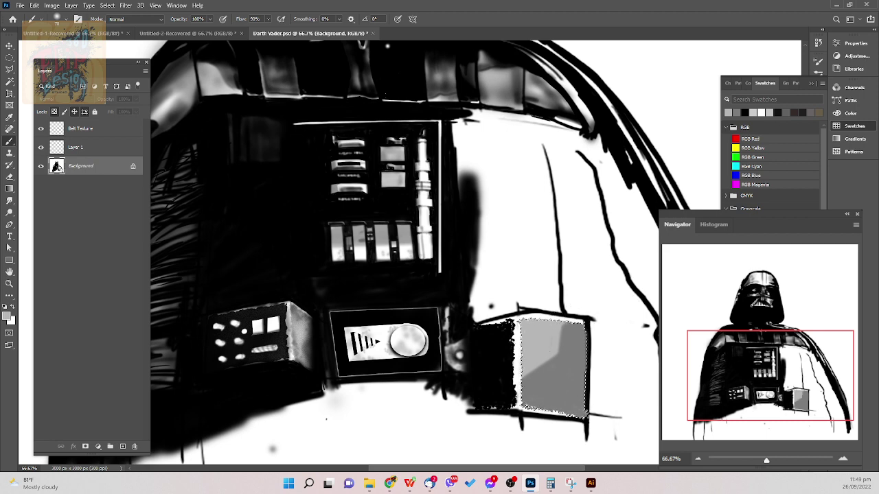
{"action": "key", "text": "ctrl+d"}
- Reset the colours to black and, with a smaller brush, reinforce the outer vertical and top edges of the right belt box
{"action": "key", "text": "d"}
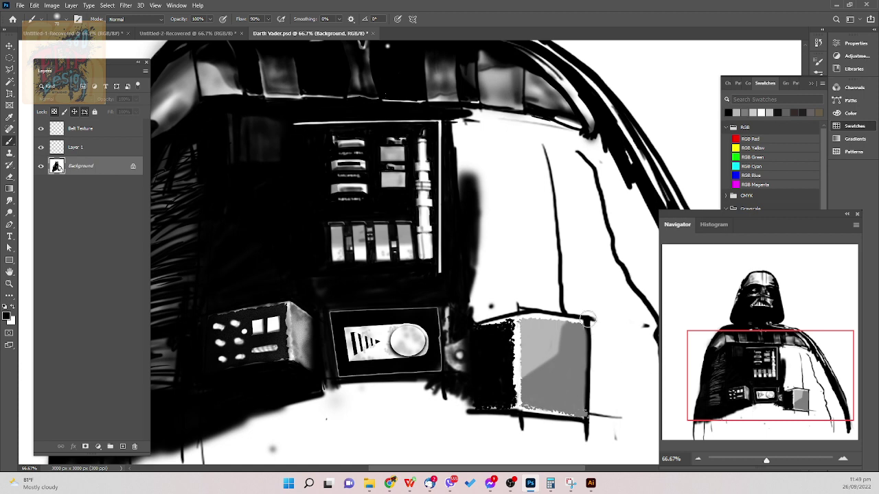
{"action": "key", "text": "bracketleft"}
{"action": "key", "text": "bracketleft"}
{"action": "key", "text": "bracketleft"}
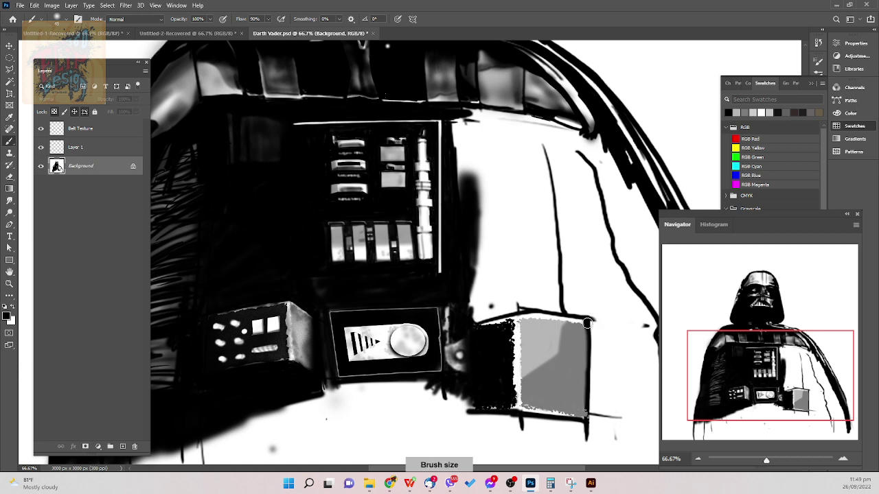
{"action": "left_click_drag", "start_coordinate": [586, 321], "coordinate": [587, 431]}
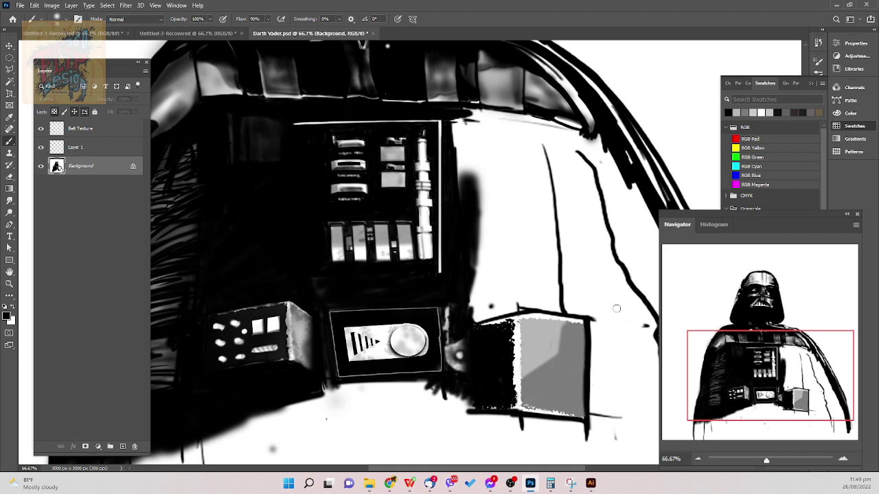
{"action": "mouse_move", "coordinate": [511, 312]}
{"action": "left_mouse_down"}
{"action": "mouse_move", "coordinate": [591, 320]}
{"action": "mouse_move", "coordinate": [505, 310]}
{"action": "left_mouse_up"}
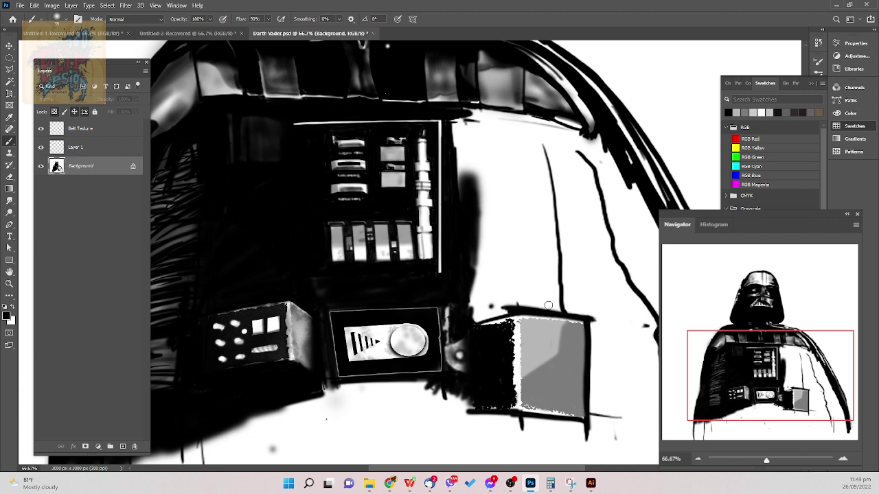
- Set the brush blending mode to Multiply and try a black stroke along the edge between the right box's two faces
{"action": "key", "text": "]"}
{"action": "left_click", "coordinate": [153, 19]}
{"action": "scroll", "coordinate": [158, 26], "scroll_direction": "up", "scroll_amount": 5}
{"action": "left_click", "coordinate": [134, 64]}
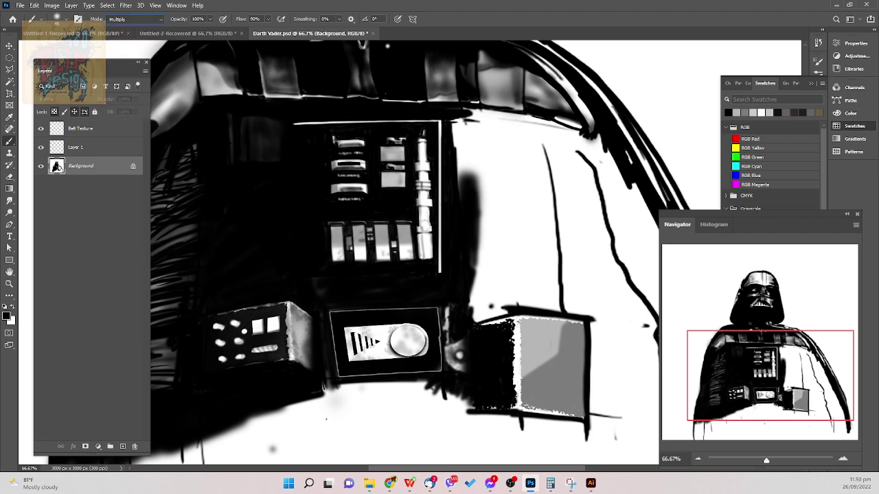
{"action": "left_click_drag", "start_coordinate": [515, 323], "coordinate": [517, 350]}
{"action": "key", "text": "ctrl+z"}
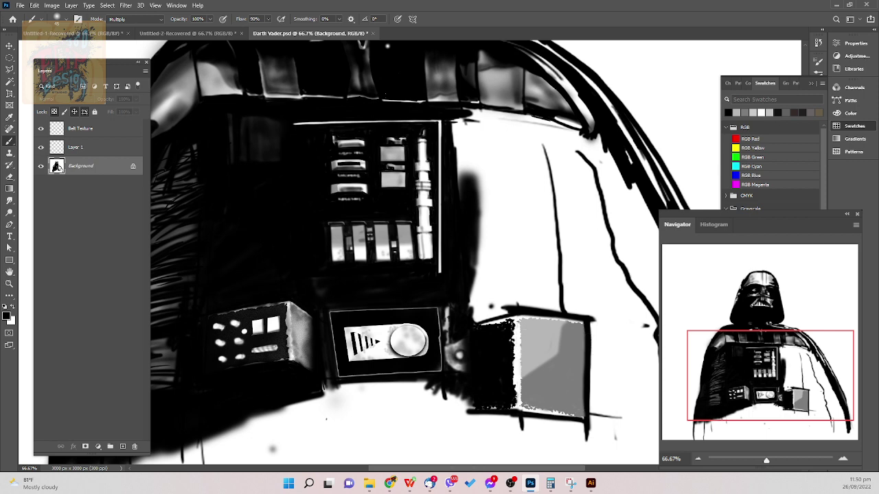
- Sample the light gray of the right box's front face and paint it along the rough edge between the two faces with a smaller brush
{"action": "mouse_move", "coordinate": [516, 366]}
{"action": "left_mouse_down"}
{"action": "mouse_move", "coordinate": [519, 395]}
{"action": "mouse_move", "coordinate": [518, 338]}
{"action": "left_mouse_up"}
{"action": "key", "text": "ctrl+z"}
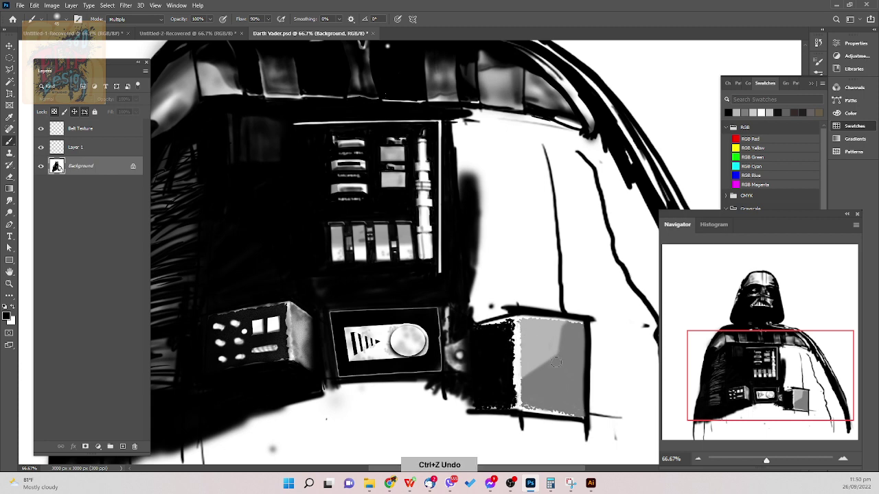
{"action": "left_click", "coordinate": [554, 349], "text": "alt"}
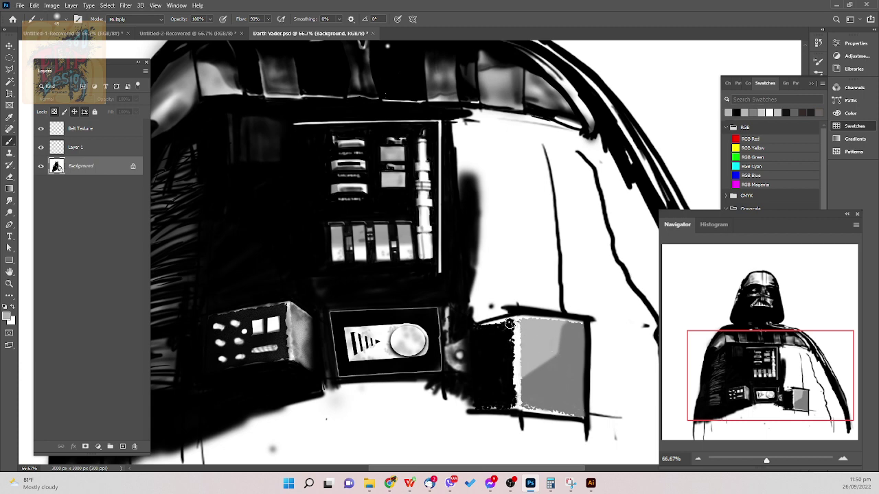
{"action": "left_click_drag", "start_coordinate": [511, 329], "coordinate": [514, 408]}
{"action": "key", "text": "ctrl+z"}
{"action": "left_click_drag", "start_coordinate": [512, 323], "coordinate": [514, 391]}
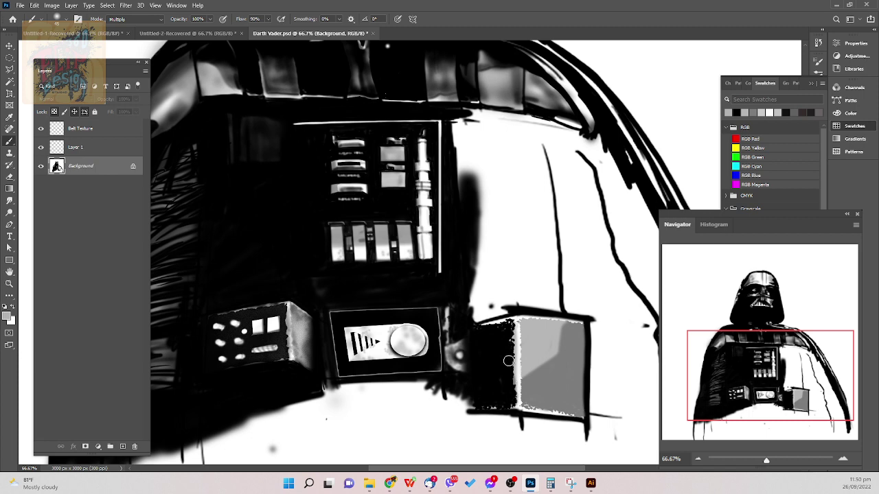
{"action": "mouse_move", "coordinate": [524, 411]}
{"action": "left_mouse_down"}
{"action": "mouse_move", "coordinate": [550, 413]}
{"action": "mouse_move", "coordinate": [535, 411]}
{"action": "left_mouse_up"}
{"action": "key", "text": "ctrl+z"}
{"action": "left_click_drag", "start_coordinate": [529, 419], "coordinate": [563, 419]}
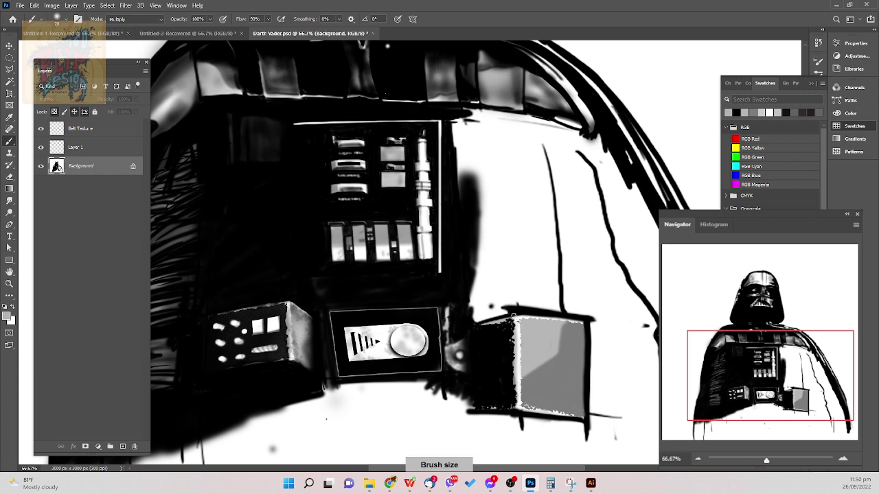
{"action": "left_click_drag", "start_coordinate": [513, 315], "coordinate": [516, 402]}
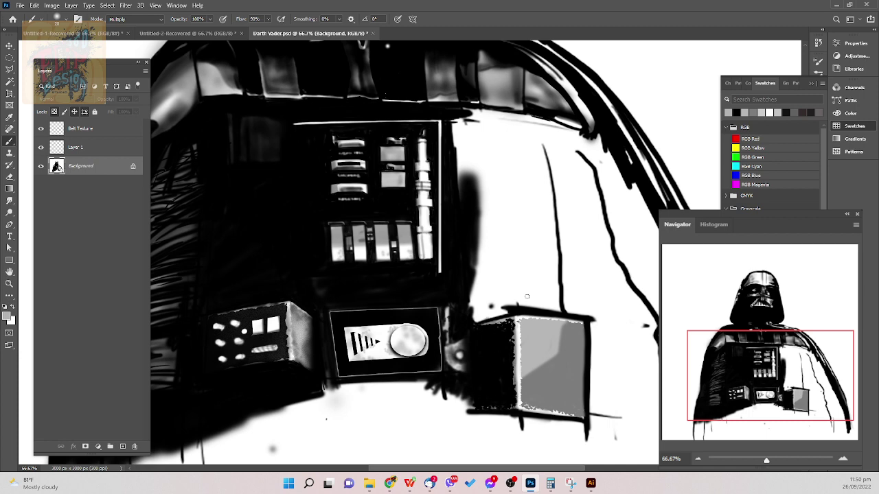
- Set the brush blending mode back to Normal and save the document
{"action": "left_click", "coordinate": [160, 19]}
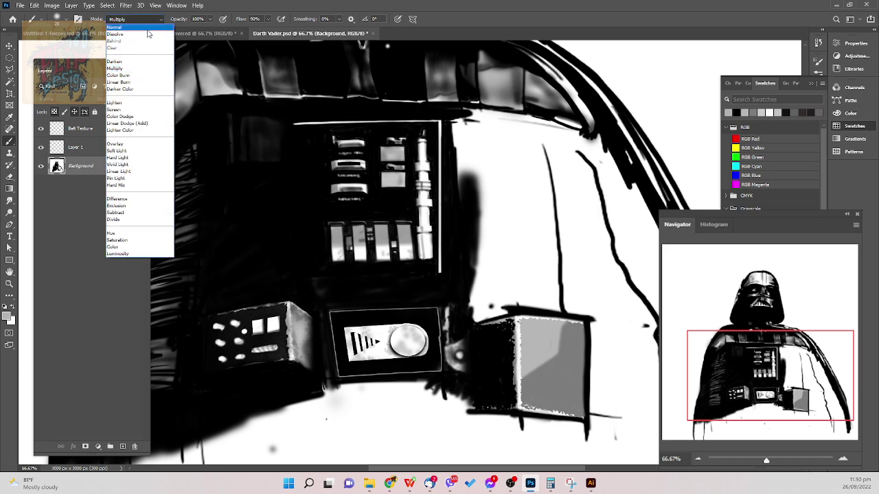
{"action": "left_click", "coordinate": [148, 28]}
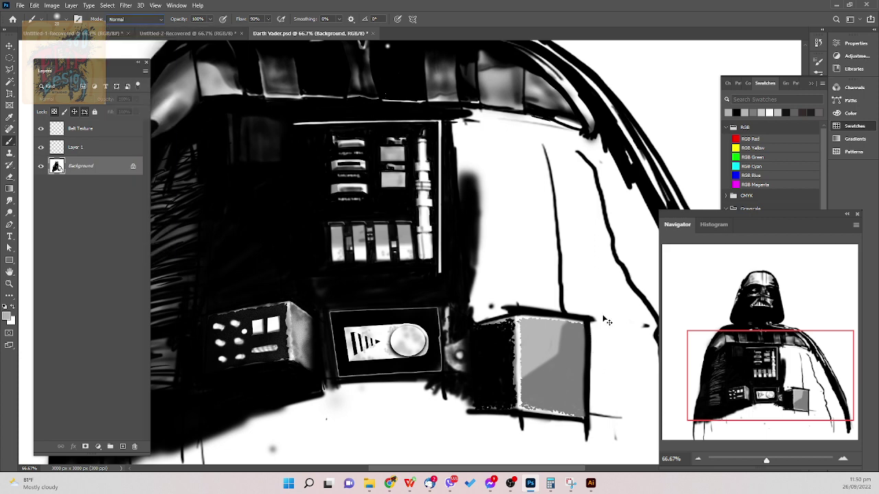
{"action": "key", "text": "ctrl+s"}
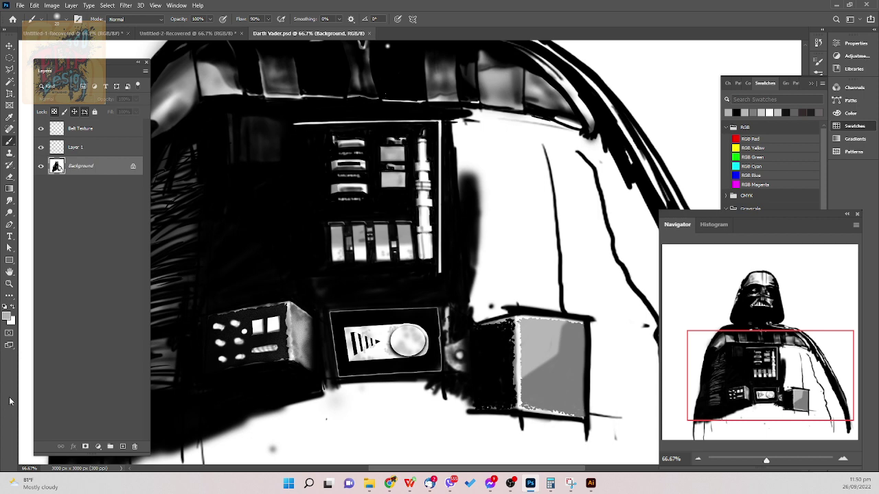
- Add a new layer directly above Background and name it "Belt toggle"
{"action": "left_click", "coordinate": [124, 447]}
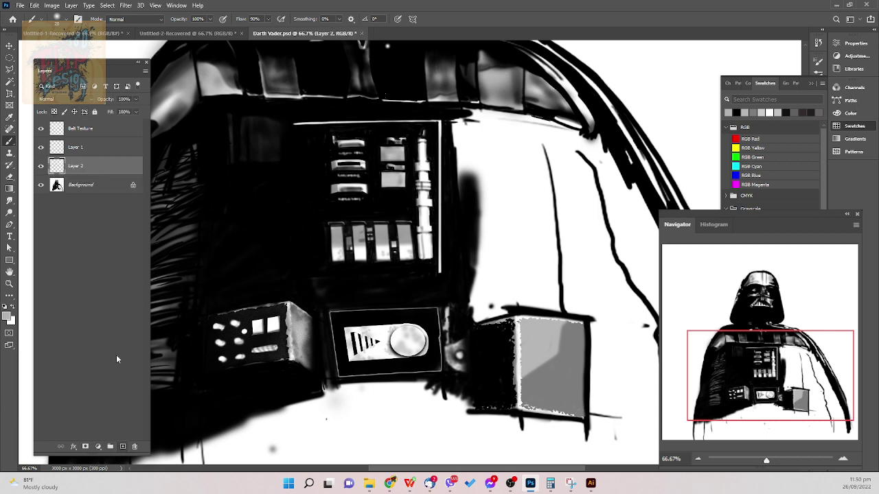
{"action": "double_click", "coordinate": [74, 166]}
{"action": "type", "text": "Belt tools"}
{"action": "type", "text": "elt toggle"}
{"action": "key", "text": "Return"}
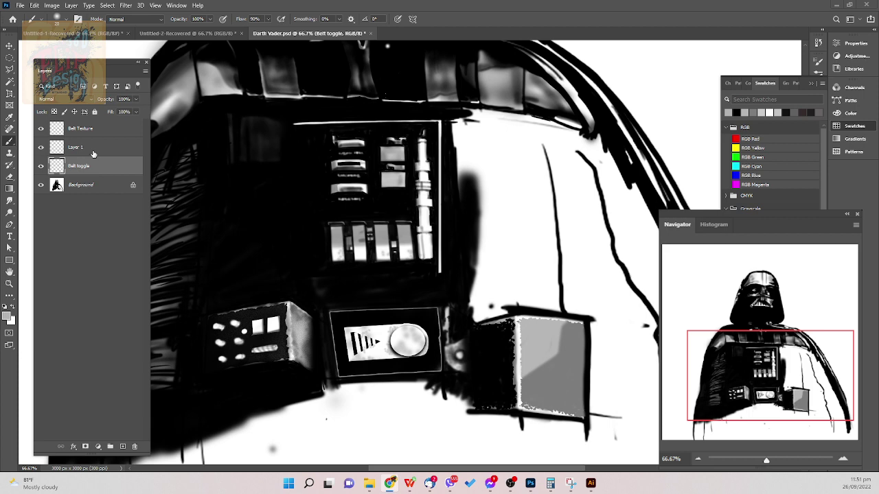
- Sample black from the right box's dark side face and switch to another soft round brush preset
{"action": "left_click", "coordinate": [599, 302]}
{"action": "right_click", "coordinate": [646, 285]}
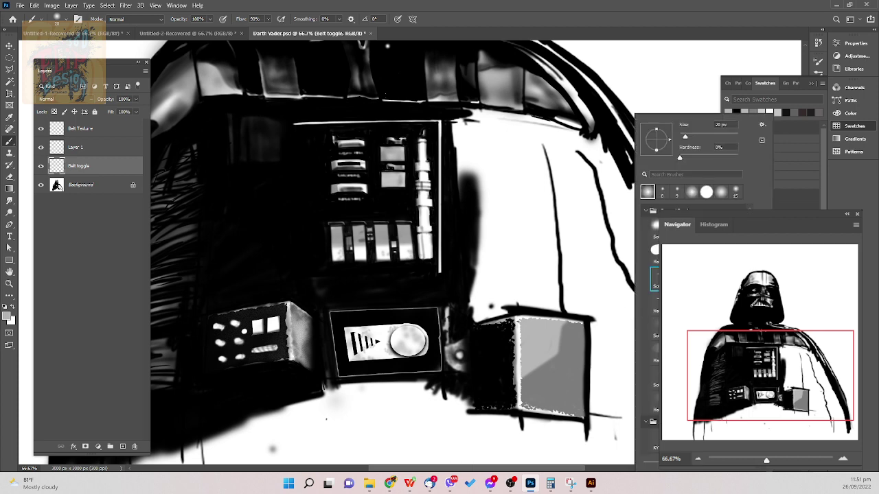
{"action": "left_click", "coordinate": [497, 357], "text": "alt"}
{"action": "left_click", "coordinate": [497, 360], "text": "alt"}
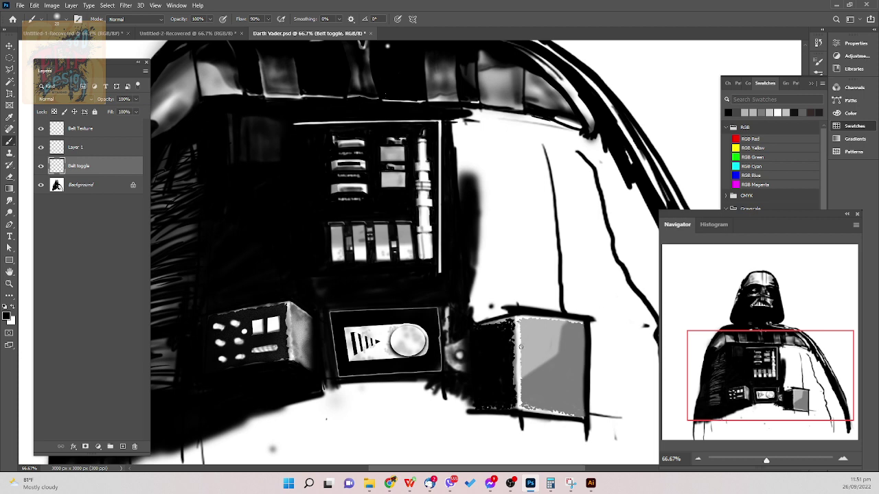
{"action": "right_click", "coordinate": [614, 288]}
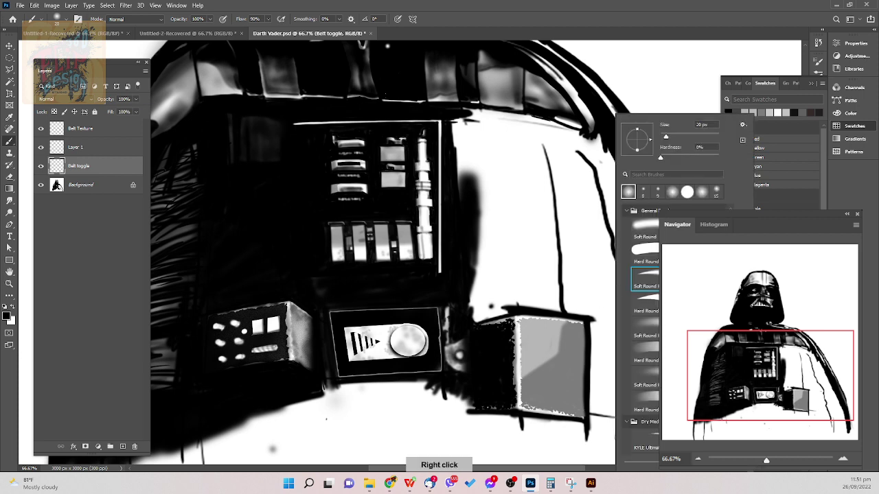
{"action": "double_click", "coordinate": [645, 329]}
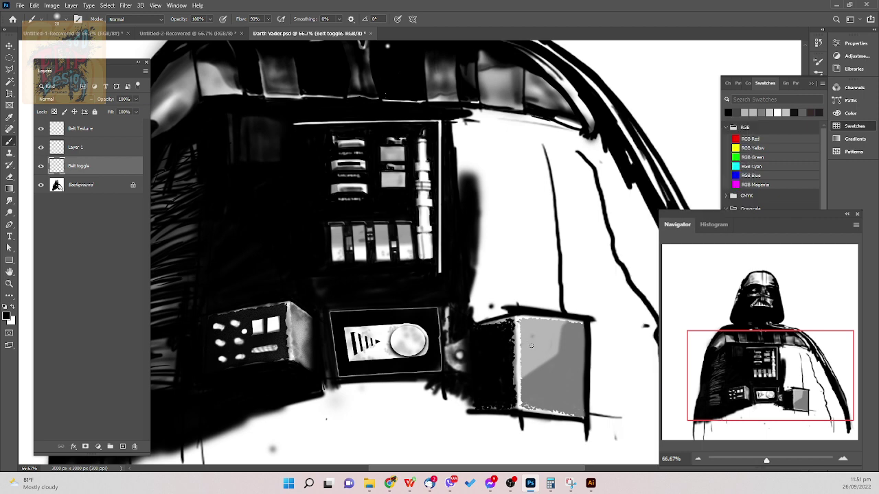
- Clear the test mark and outline a small rectangular toggle in black on the upper-left area of the right box's front face
{"action": "key", "text": "ctrl+z"}
{"action": "mouse_move", "coordinate": [545, 334]}
{"action": "left_mouse_down"}
{"action": "mouse_move", "coordinate": [545, 364]}
{"action": "mouse_move", "coordinate": [562, 312]}
{"action": "mouse_move", "coordinate": [558, 348]}
{"action": "mouse_move", "coordinate": [522, 359]}
{"action": "mouse_move", "coordinate": [542, 359]}
{"action": "mouse_move", "coordinate": [524, 336]}
{"action": "mouse_move", "coordinate": [525, 364]}
{"action": "left_mouse_up"}
{"action": "left_click_drag", "start_coordinate": [523, 337], "coordinate": [524, 361]}
{"action": "left_click_drag", "start_coordinate": [525, 355], "coordinate": [525, 365]}
- Reduce the brush size and draw the toggle's inner dividing line and lower edge
{"action": "key", "text": "bracketleft"}
{"action": "key", "text": "bracketleft"}
{"action": "key", "text": "bracketleft"}
{"action": "left_click_drag", "start_coordinate": [535, 335], "coordinate": [537, 359]}
{"action": "mouse_move", "coordinate": [536, 338]}
{"action": "left_mouse_down"}
{"action": "mouse_move", "coordinate": [550, 338]}
{"action": "mouse_move", "coordinate": [545, 351]}
{"action": "mouse_move", "coordinate": [554, 352]}
{"action": "mouse_move", "coordinate": [546, 352]}
{"action": "left_mouse_up"}
{"action": "key", "text": "ctrl+z"}
{"action": "key", "text": "ctrl+z"}
{"action": "left_click_drag", "start_coordinate": [525, 365], "coordinate": [538, 365]}
{"action": "key", "text": "]"}
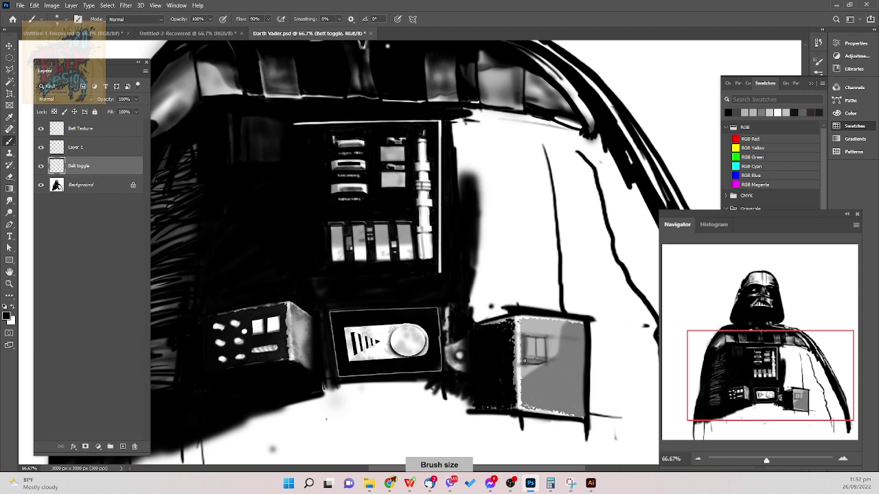
{"action": "key", "text": "bracketleft"}
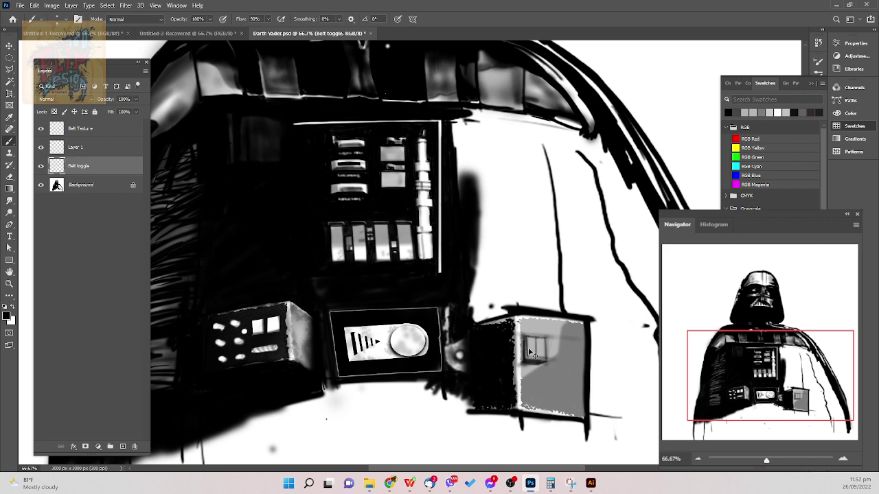
- Undo the last stroke and move the toggle drawing slightly across the right box's front face
{"action": "key", "text": "ctrl+z"}
{"action": "key", "text": "v"}
{"action": "left_click_drag", "start_coordinate": [547, 374], "coordinate": [552, 370]}
{"action": "key", "text": "b"}
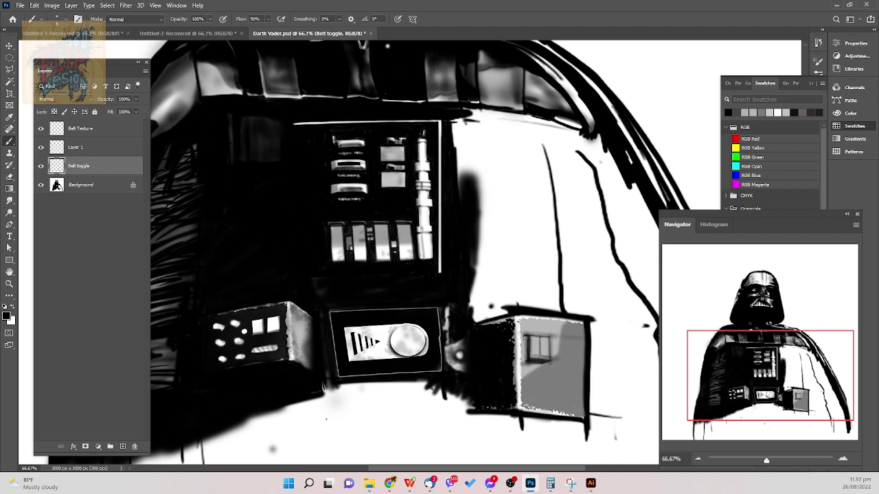
- Darken the toggle's left side and lower edge in black, enlarging the brush to add a soft shadow
{"action": "left_click_drag", "start_coordinate": [523, 337], "coordinate": [525, 352]}
{"action": "left_click_drag", "start_coordinate": [543, 362], "coordinate": [527, 355]}
{"action": "key", "text": "bracketright"}
{"action": "key", "text": "bracketright"}
{"action": "key", "text": "bracketright"}
{"action": "key", "text": "bracketright"}
{"action": "key", "text": "bracketright"}
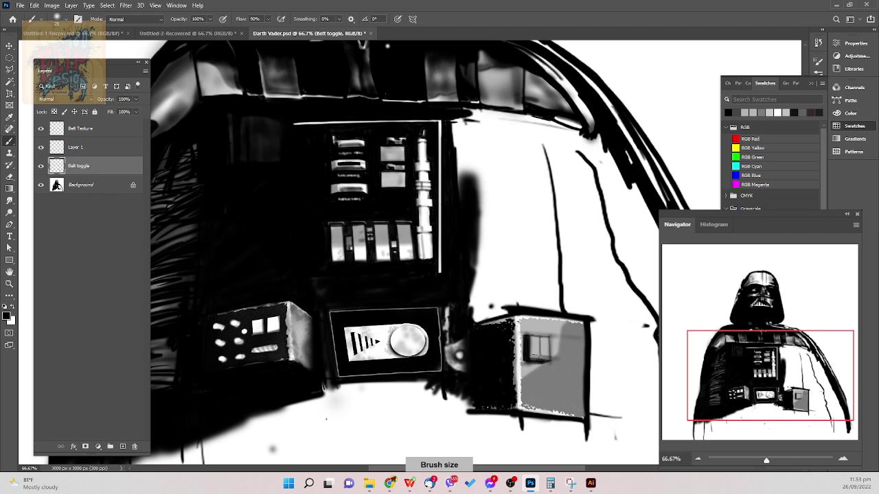
{"action": "left_click_drag", "start_coordinate": [549, 361], "coordinate": [551, 360]}
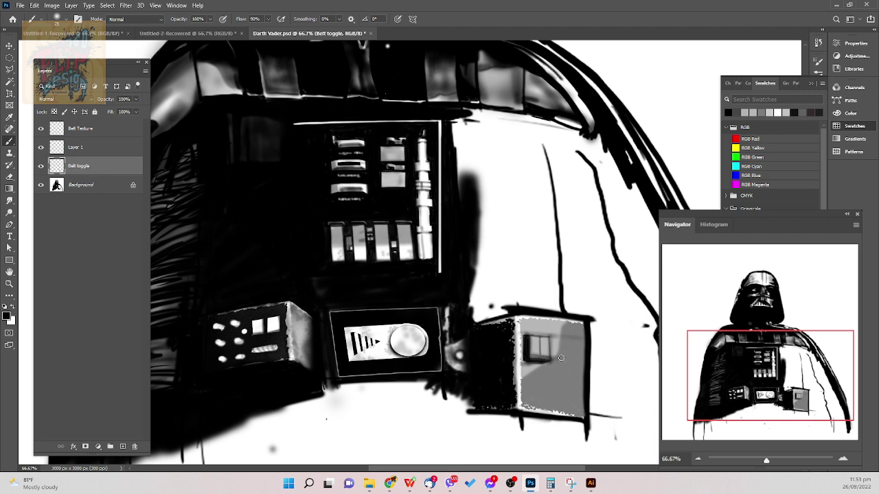
- Undo the last shadow stroke, refine the toggle with a smaller brush, and shift the drawing slightly on the box face
{"action": "key", "text": "bracketleft"}
{"action": "key", "text": "ctrl+z"}
{"action": "key", "text": "bracketleft"}
{"action": "key", "text": "bracketleft"}
{"action": "key", "text": "bracketleft"}
{"action": "key", "text": "bracketright"}
{"action": "key", "text": "bracketleft"}
{"action": "key", "text": "bracketleft"}
{"action": "key", "text": "v"}
{"action": "left_click_drag", "start_coordinate": [551, 373], "coordinate": [555, 375]}
{"action": "key", "text": "e"}
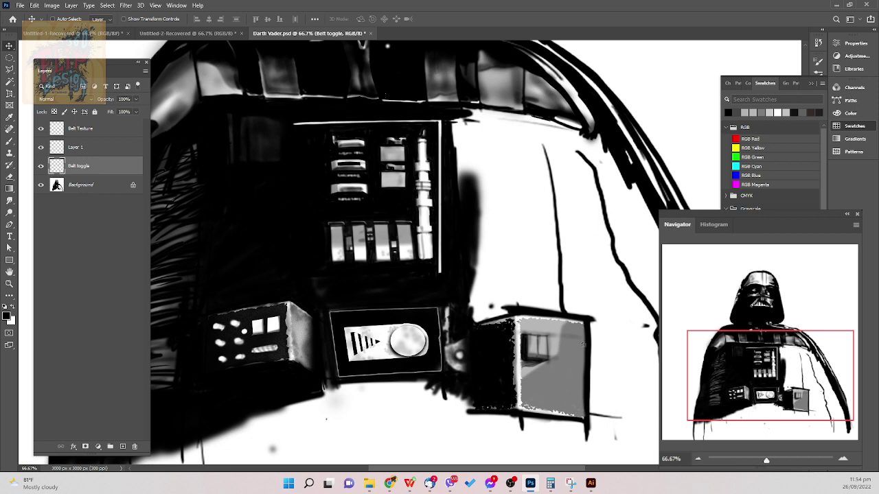
{"action": "key", "text": "v"}
{"action": "key", "text": "b"}
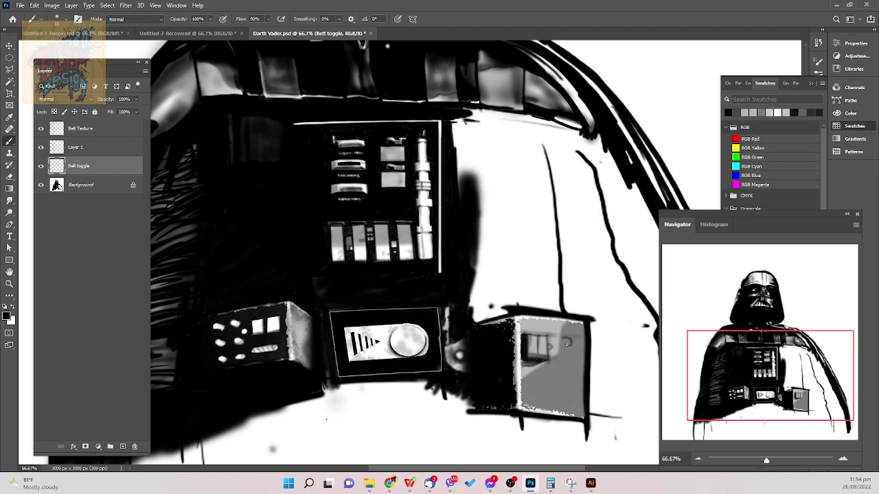
- Switch to a light colour and paint small oval buttons down the right side and along the lower part of the box's front face
{"action": "left_click_drag", "start_coordinate": [567, 344], "coordinate": [562, 346]}
{"action": "key", "text": "ctrl+z"}
{"action": "key", "text": "x"}
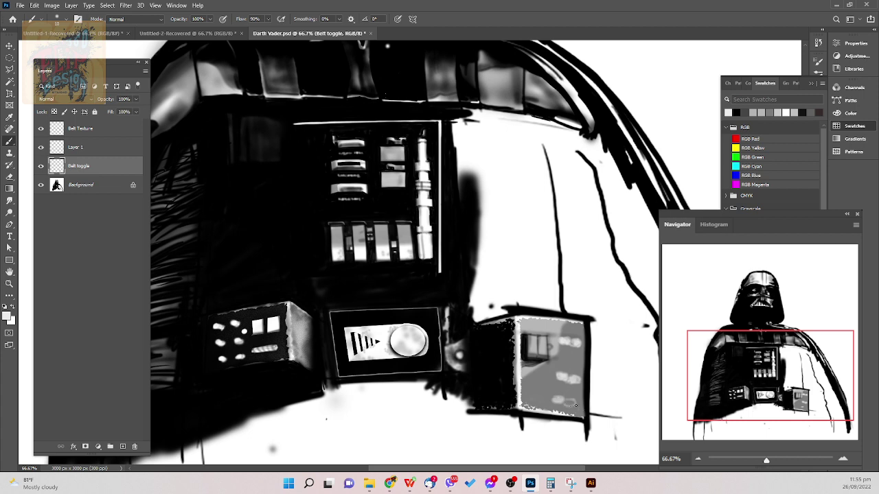
{"action": "left_click_drag", "start_coordinate": [575, 406], "coordinate": [564, 403]}
{"action": "left_click_drag", "start_coordinate": [562, 399], "coordinate": [559, 399]}
{"action": "left_click_drag", "start_coordinate": [528, 392], "coordinate": [542, 394]}
{"action": "left_click_drag", "start_coordinate": [523, 397], "coordinate": [543, 397]}
- Sample grays from the box face and shade darker outlines around the light oval buttons, finishing with black as the foreground colour
{"action": "left_click", "coordinate": [539, 402], "text": "alt"}
{"action": "left_click", "coordinate": [539, 403], "text": "alt"}
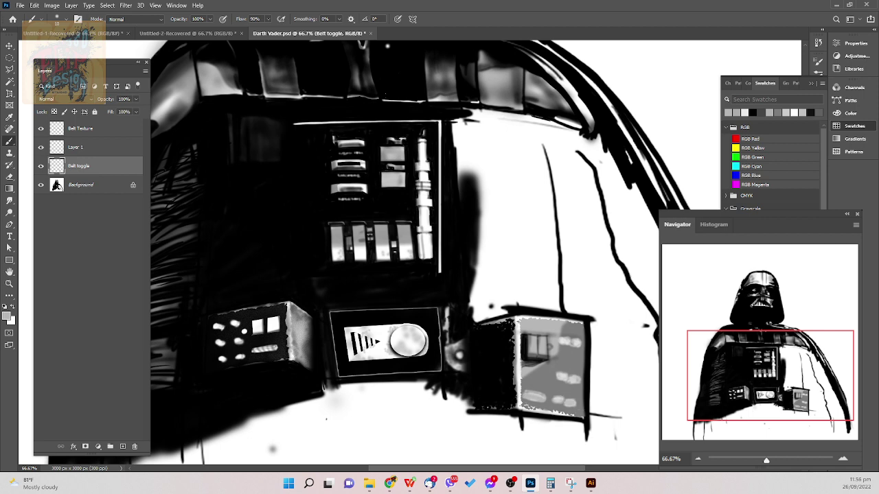
{"action": "left_click", "coordinate": [539, 403], "text": "alt"}
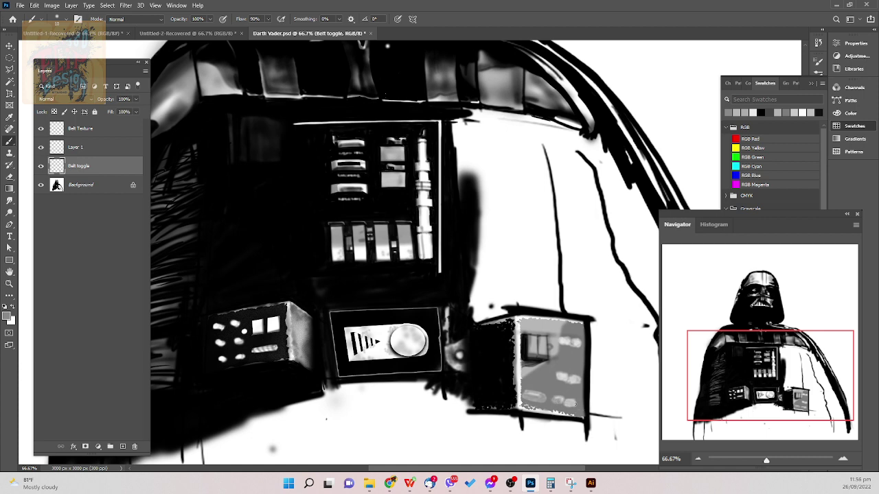
{"action": "left_click_drag", "start_coordinate": [564, 401], "coordinate": [570, 403]}
{"action": "left_click_drag", "start_coordinate": [573, 378], "coordinate": [576, 380]}
{"action": "key", "text": "x"}
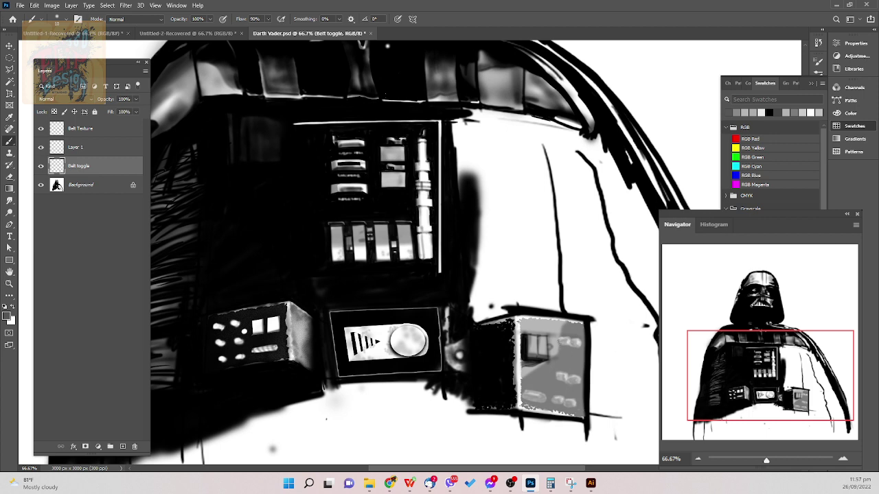
{"action": "key", "text": "x"}
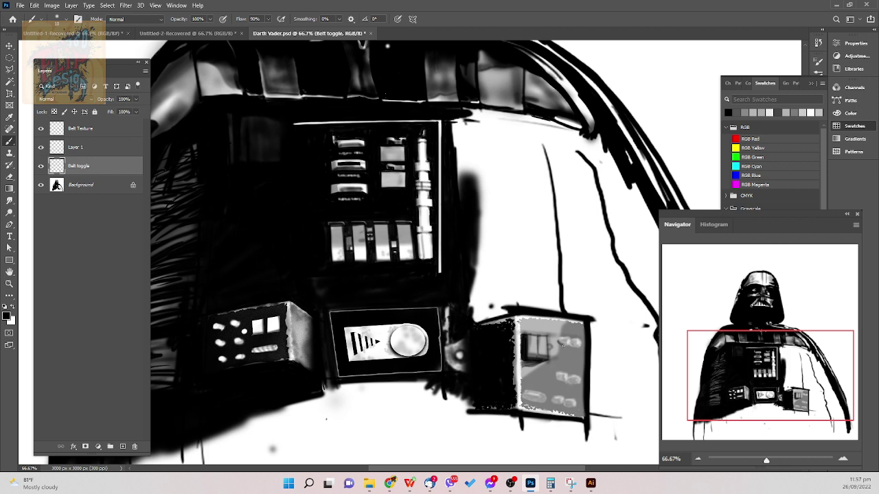
- Examine the right belt box's toggle and oval buttons from rotated views and close up at 200% zoom
{"action": "scroll", "coordinate": [565, 333], "scroll_direction": "down", "scroll_amount": 5}
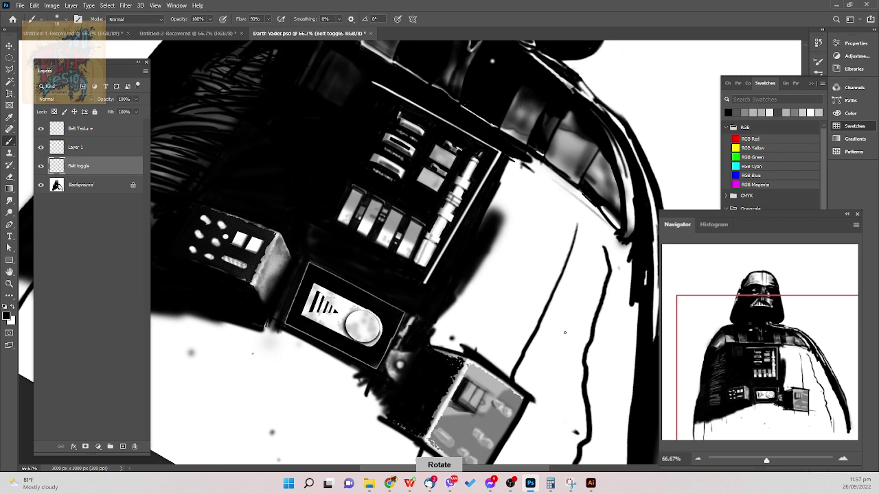
{"action": "scroll", "coordinate": [565, 333], "scroll_direction": "up", "scroll_amount": 3}
{"action": "scroll", "coordinate": [565, 333], "scroll_direction": "up", "scroll_amount": 2}
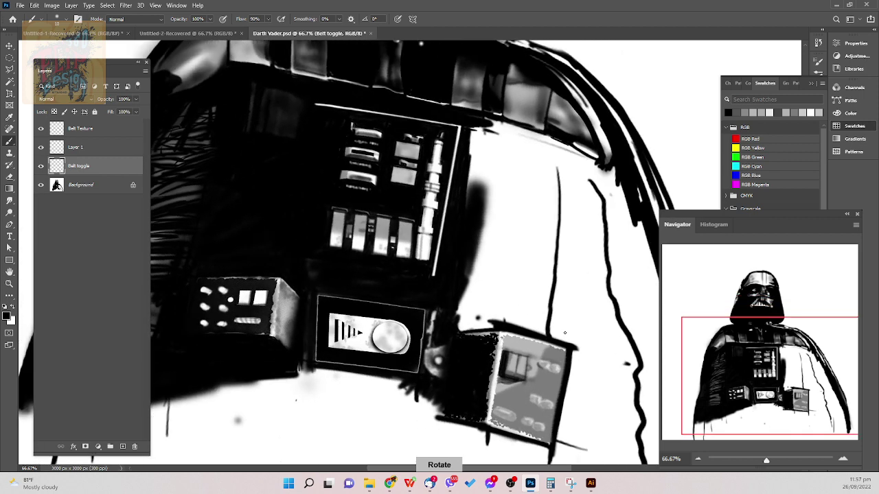
{"action": "scroll", "coordinate": [564, 333], "scroll_direction": "up", "scroll_amount": 3}
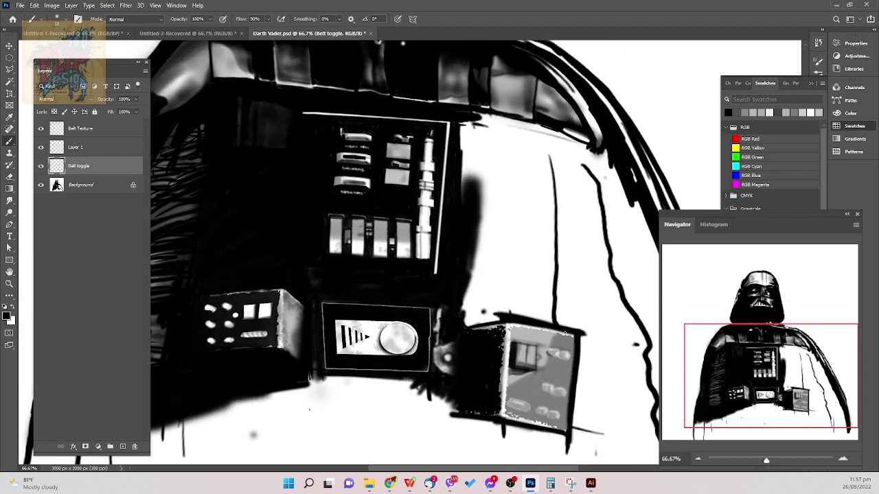
{"action": "scroll", "coordinate": [564, 332], "scroll_direction": "up", "scroll_amount": 3}
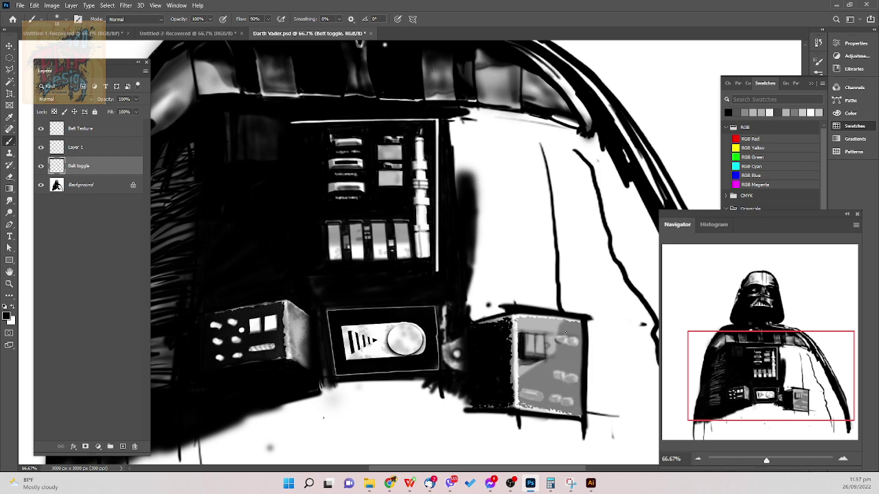
{"action": "scroll", "coordinate": [565, 333], "scroll_direction": "down", "scroll_amount": 3}
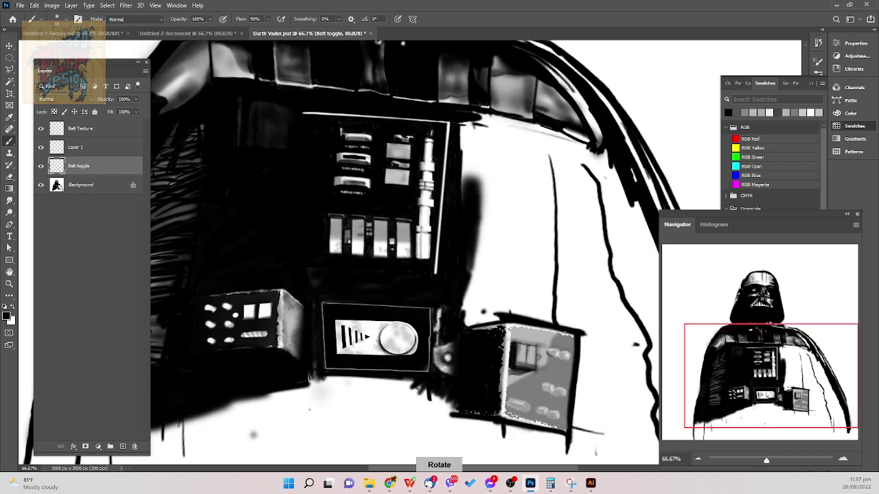
{"action": "scroll", "coordinate": [564, 333], "scroll_direction": "up", "scroll_amount": 3}
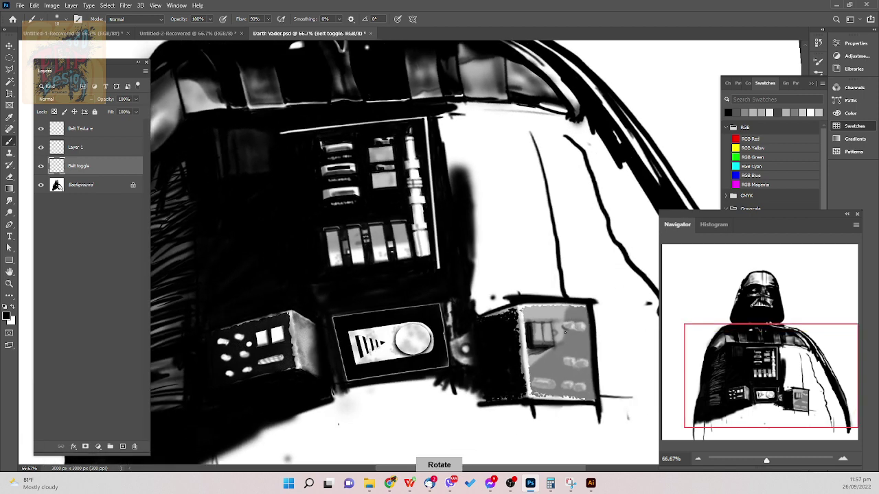
{"action": "scroll", "coordinate": [564, 333], "scroll_direction": "down", "scroll_amount": 2}
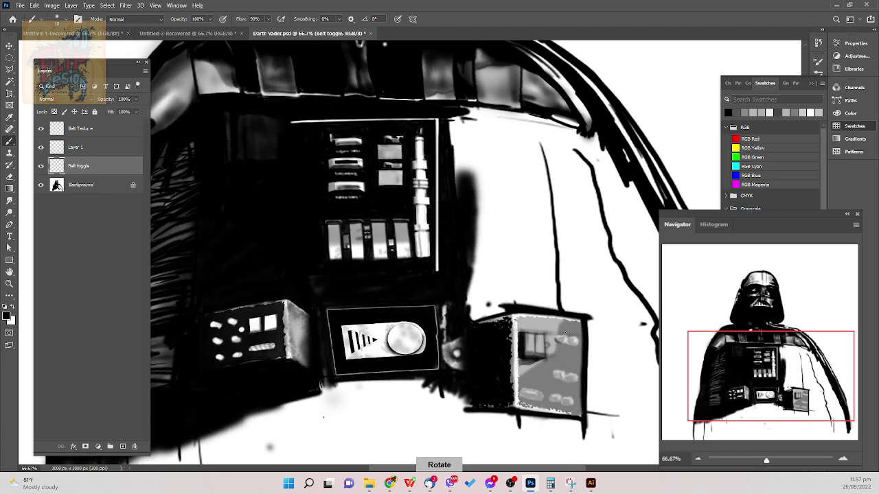
{"action": "scroll", "coordinate": [564, 332], "scroll_direction": "up", "scroll_amount": 3}
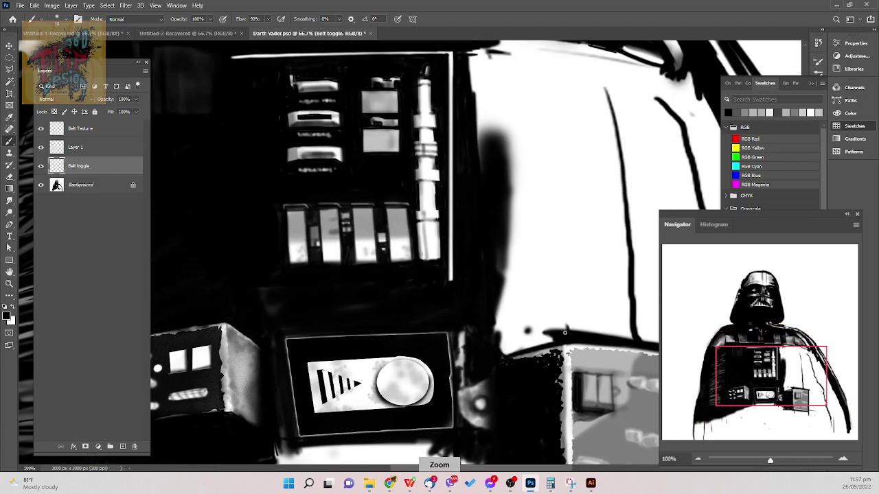
{"action": "left_click_drag", "start_coordinate": [611, 393], "coordinate": [265, 165]}
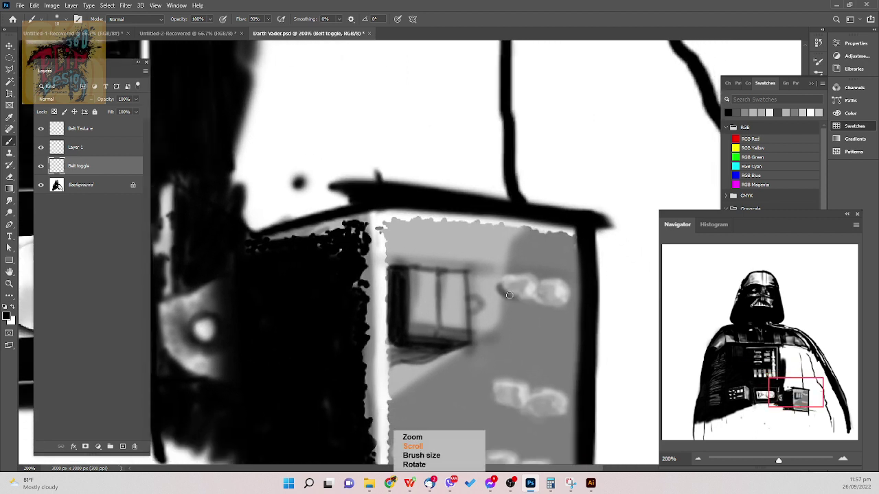
- Reduce the brush size and paint black shadows along the undersides of the top pair of oval buttons
{"action": "key", "text": "bracketleft"}
{"action": "key", "text": "bracketleft"}
{"action": "key", "text": "bracketleft"}
{"action": "key", "text": "bracketleft"}
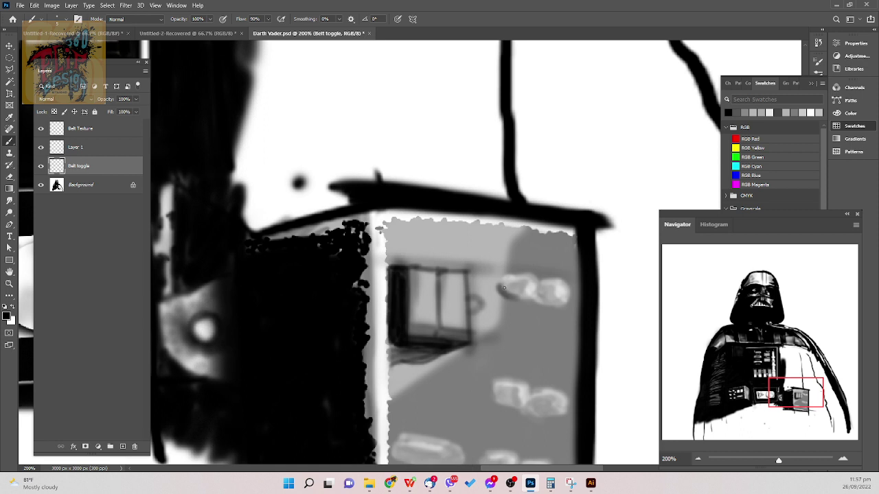
{"action": "left_click_drag", "start_coordinate": [503, 286], "coordinate": [506, 293]}
{"action": "mouse_move", "coordinate": [503, 282]}
{"action": "left_mouse_down"}
{"action": "mouse_move", "coordinate": [503, 300]}
{"action": "mouse_move", "coordinate": [514, 301]}
{"action": "mouse_move", "coordinate": [500, 295]}
{"action": "mouse_move", "coordinate": [502, 287]}
{"action": "mouse_move", "coordinate": [512, 300]}
{"action": "left_mouse_up"}
{"action": "left_click_drag", "start_coordinate": [555, 296], "coordinate": [563, 305]}
{"action": "left_click_drag", "start_coordinate": [562, 303], "coordinate": [540, 301]}
{"action": "left_click_drag", "start_coordinate": [531, 302], "coordinate": [541, 303]}
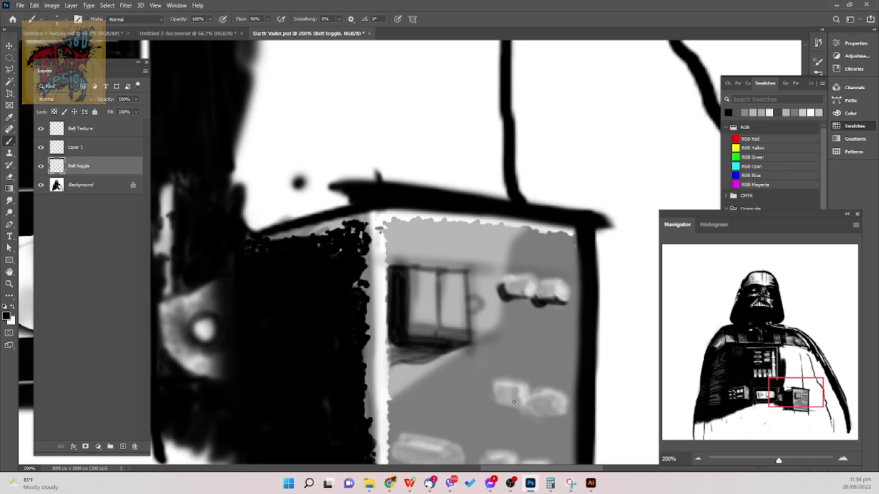
- Paint black shadows along the undersides of the middle pair of oval buttons
{"action": "left_click_drag", "start_coordinate": [516, 398], "coordinate": [519, 406]}
{"action": "mouse_move", "coordinate": [501, 403]}
{"action": "left_mouse_down"}
{"action": "mouse_move", "coordinate": [527, 405]}
{"action": "mouse_move", "coordinate": [499, 400]}
{"action": "left_mouse_up"}
{"action": "left_click_drag", "start_coordinate": [493, 402], "coordinate": [503, 404]}
{"action": "mouse_move", "coordinate": [527, 405]}
{"action": "left_mouse_down"}
{"action": "mouse_move", "coordinate": [558, 416]}
{"action": "mouse_move", "coordinate": [525, 419]}
{"action": "mouse_move", "coordinate": [540, 420]}
{"action": "mouse_move", "coordinate": [525, 410]}
{"action": "mouse_move", "coordinate": [549, 418]}
{"action": "left_mouse_up"}
{"action": "key", "text": "bracketright"}
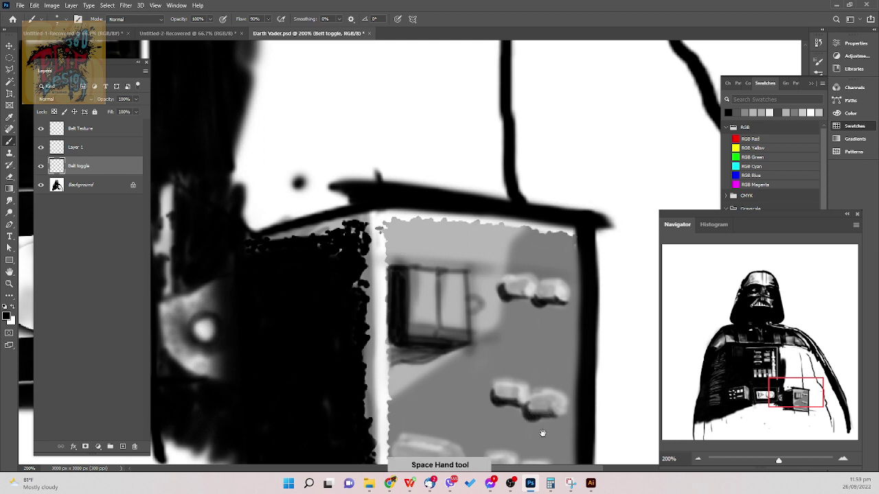
- Shade black undersides on the lowest pair of oval buttons and touch up the shading on the two pairs above
{"action": "left_click_drag", "start_coordinate": [541, 430], "coordinate": [546, 340]}
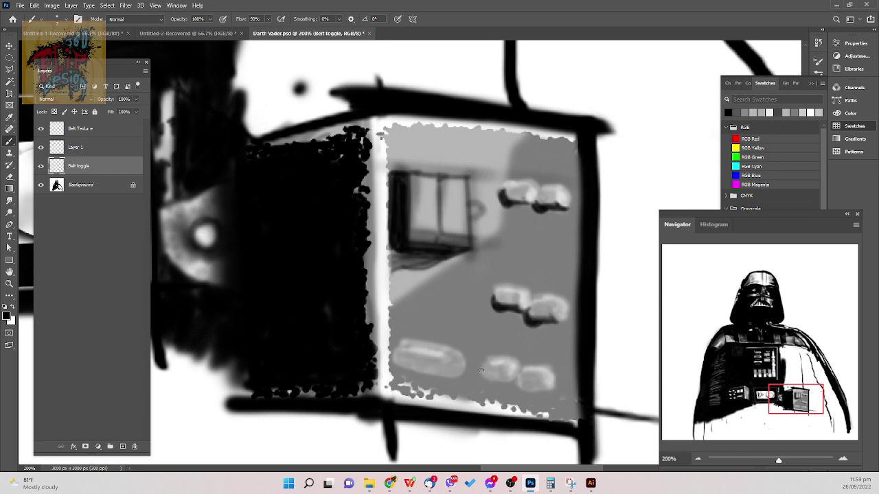
{"action": "left_click_drag", "start_coordinate": [482, 371], "coordinate": [500, 380]}
{"action": "key", "text": "bracketleft"}
{"action": "key", "text": "bracketleft"}
{"action": "left_click_drag", "start_coordinate": [482, 371], "coordinate": [489, 381]}
{"action": "key", "text": "bracketright"}
{"action": "left_click_drag", "start_coordinate": [485, 368], "coordinate": [512, 367]}
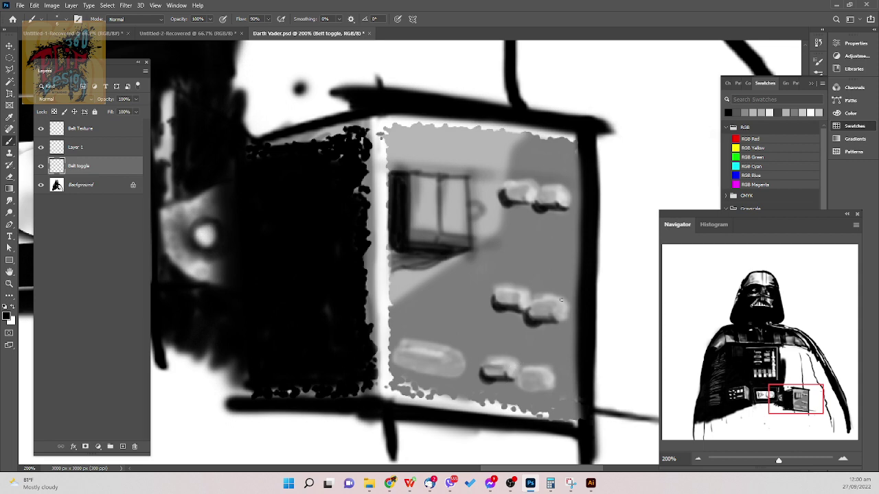
{"action": "left_click_drag", "start_coordinate": [496, 295], "coordinate": [517, 295]}
{"action": "left_click_drag", "start_coordinate": [530, 304], "coordinate": [552, 304]}
{"action": "left_click_drag", "start_coordinate": [508, 190], "coordinate": [560, 191]}
{"action": "key", "text": "bracketright"}
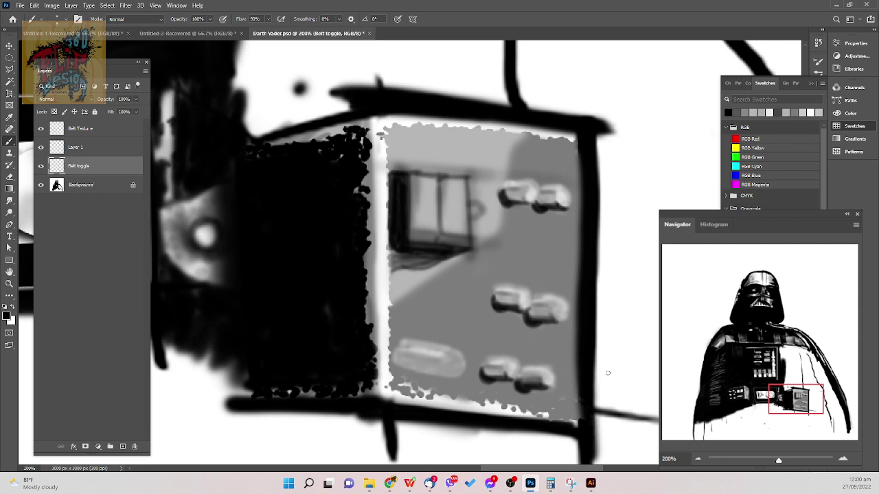
- On the Background layer, thicken the belt box's right vertical edge inward with a 25 px soft black brush
{"action": "left_click", "coordinate": [98, 183]}
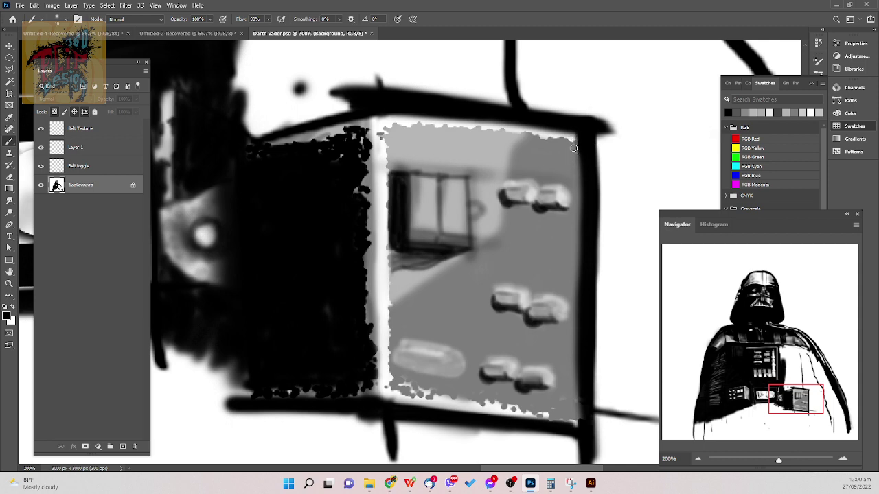
{"action": "key", "text": "bracketright"}
{"action": "key", "text": "bracketright"}
{"action": "key", "text": "bracketright"}
{"action": "right_click", "coordinate": [629, 173]}
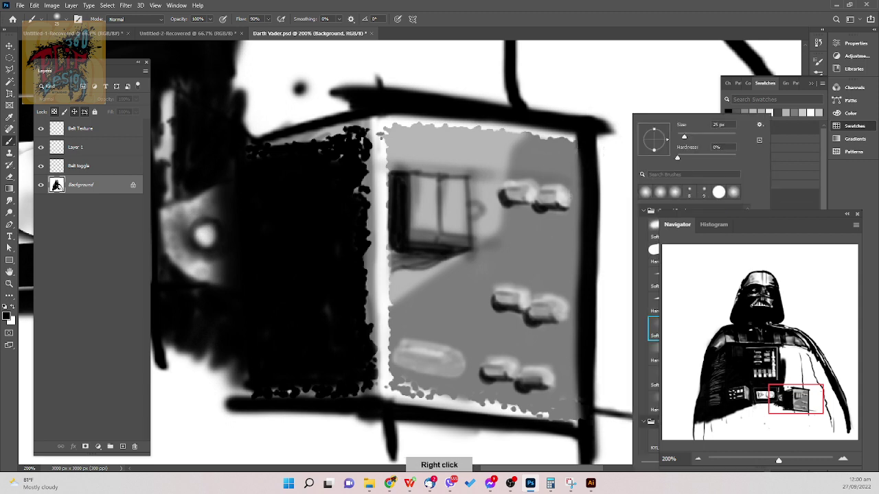
{"action": "left_click", "coordinate": [603, 161]}
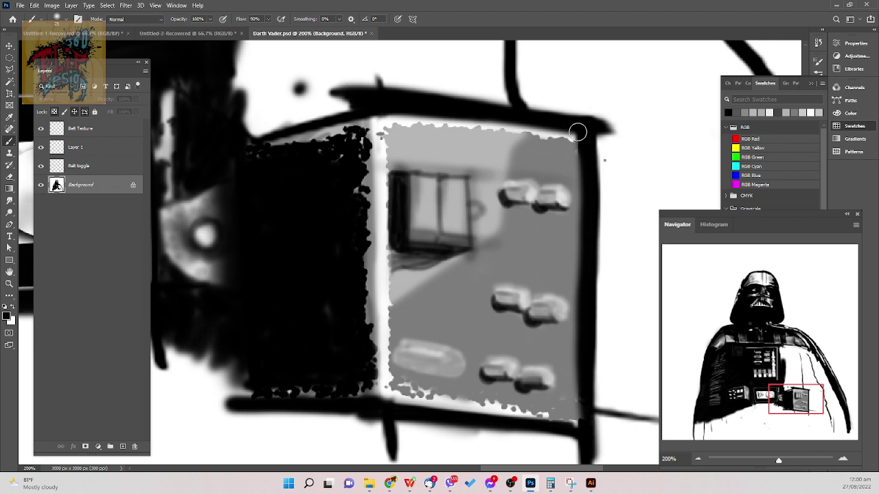
{"action": "left_click_drag", "start_coordinate": [577, 132], "coordinate": [577, 440]}
{"action": "left_click_drag", "start_coordinate": [577, 133], "coordinate": [594, 418]}
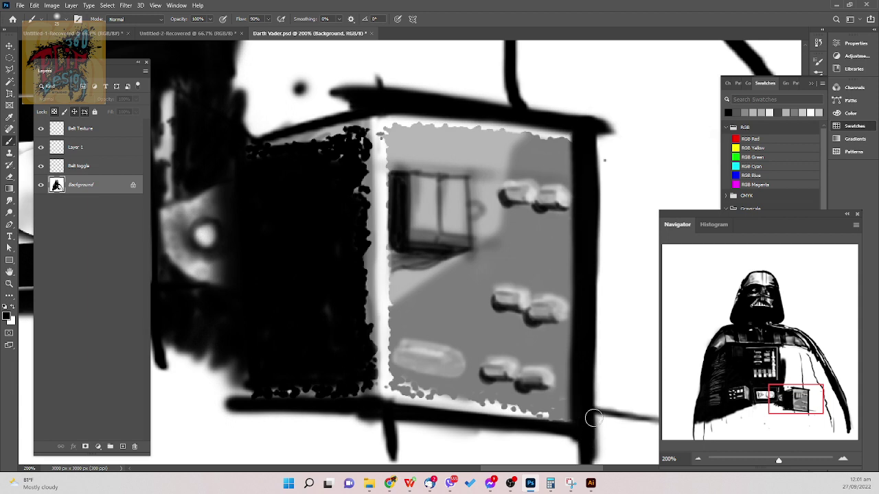
{"action": "left_click_drag", "start_coordinate": [573, 130], "coordinate": [568, 446]}
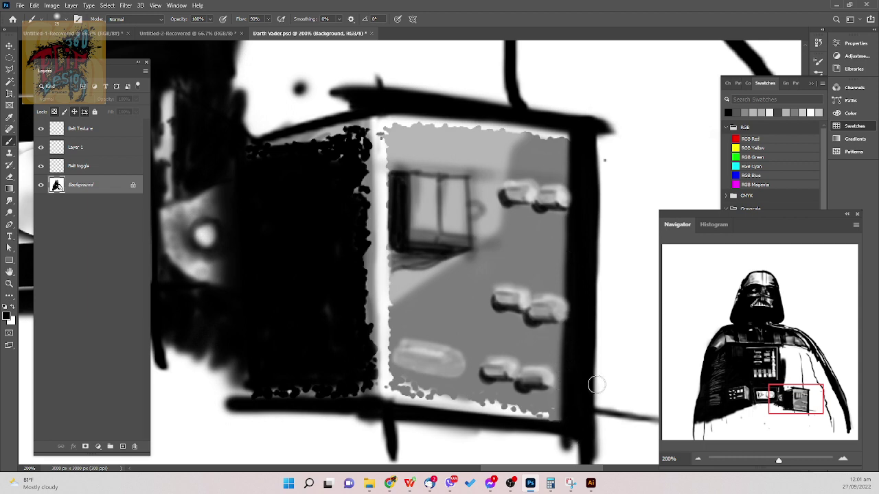
- On the Belt toggle layer, marquee-select the lowest pair of oval buttons and move it closer to the middle pair
{"action": "left_click", "coordinate": [111, 162]}
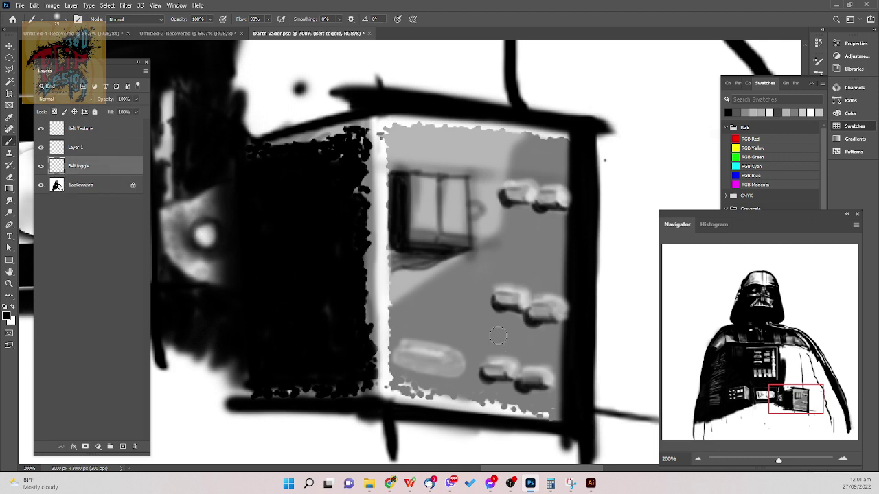
{"action": "key", "text": "m"}
{"action": "left_click_drag", "start_coordinate": [478, 341], "coordinate": [565, 404]}
{"action": "left_click", "coordinate": [567, 397]}
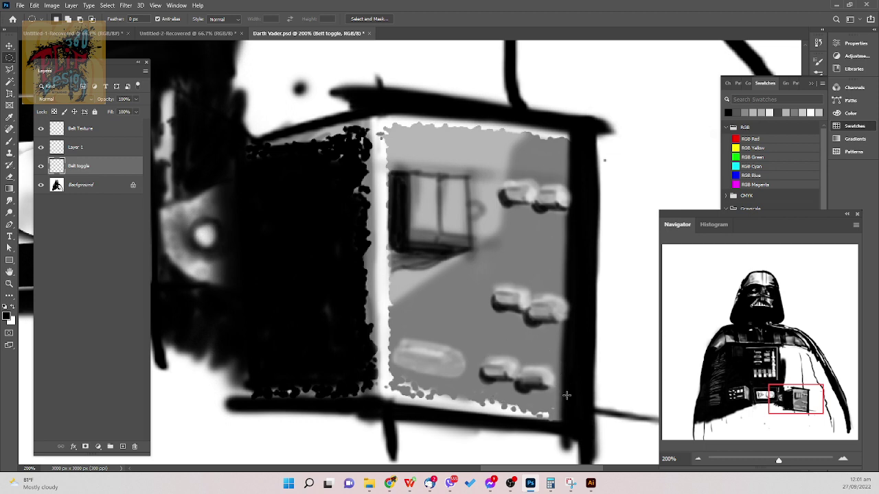
{"action": "key", "text": "shift+m"}
{"action": "left_click_drag", "start_coordinate": [474, 335], "coordinate": [547, 370]}
{"action": "key", "text": "v"}
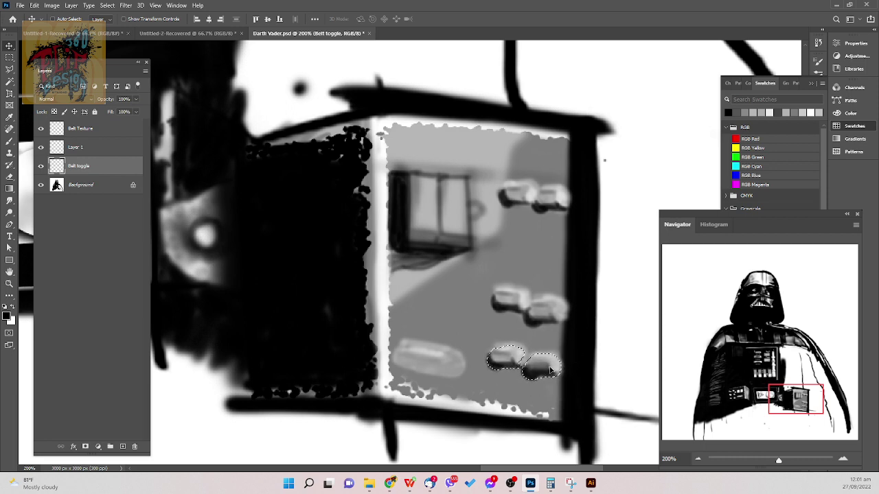
- Select the two lower button pairs together, move them up closer to the top pair, and deselect
{"action": "key", "text": "m"}
{"action": "left_click_drag", "start_coordinate": [496, 264], "coordinate": [571, 409]}
{"action": "key", "text": "v"}
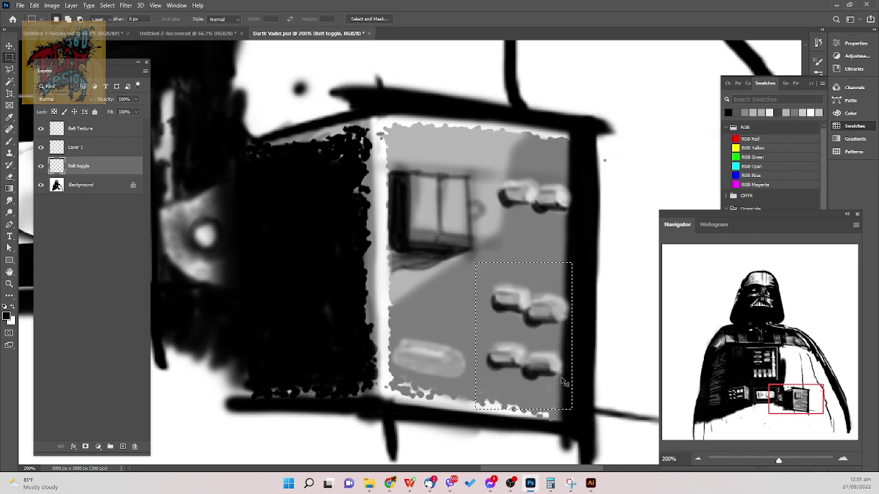
{"action": "left_click_drag", "start_coordinate": [557, 366], "coordinate": [560, 328]}
{"action": "key", "text": "ctrl+d"}
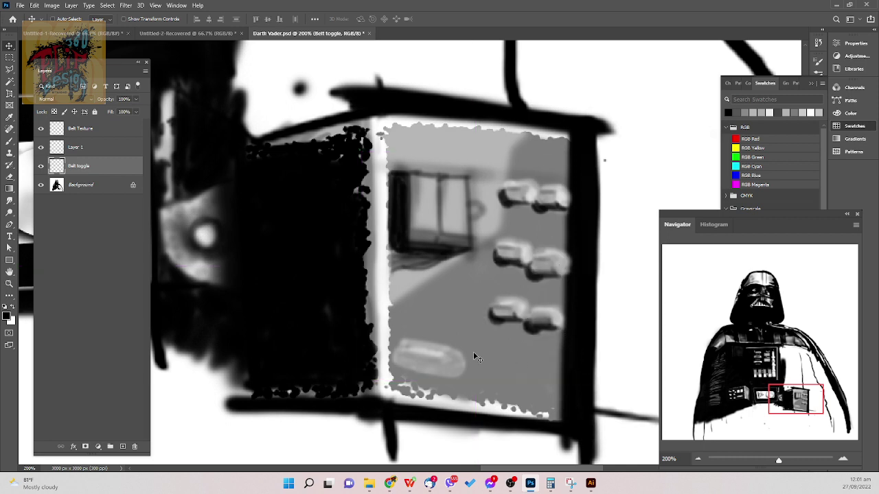
- Select the long oval button and move it up level with the lowest button pair, then deselect
{"action": "key", "text": "m"}
{"action": "left_click_drag", "start_coordinate": [390, 326], "coordinate": [456, 327]}
{"action": "key", "text": "v"}
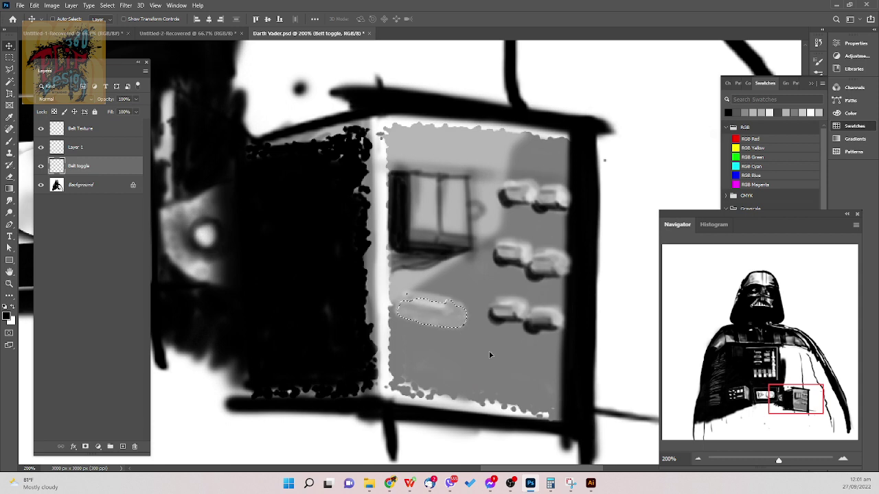
{"action": "key", "text": "ctrl+d"}
- Outline the long oval button with a thin black brush line, undoing and repainting the faulty upper stroke
{"action": "key", "text": "b"}
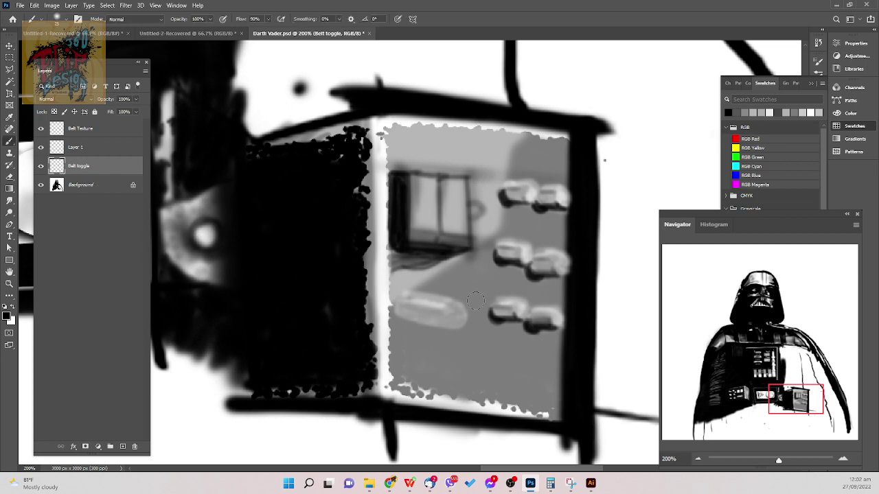
{"action": "key", "text": "bracketleft"}
{"action": "key", "text": "bracketleft"}
{"action": "key", "text": "bracketleft"}
{"action": "key", "text": "bracketright"}
{"action": "key", "text": "bracketright"}
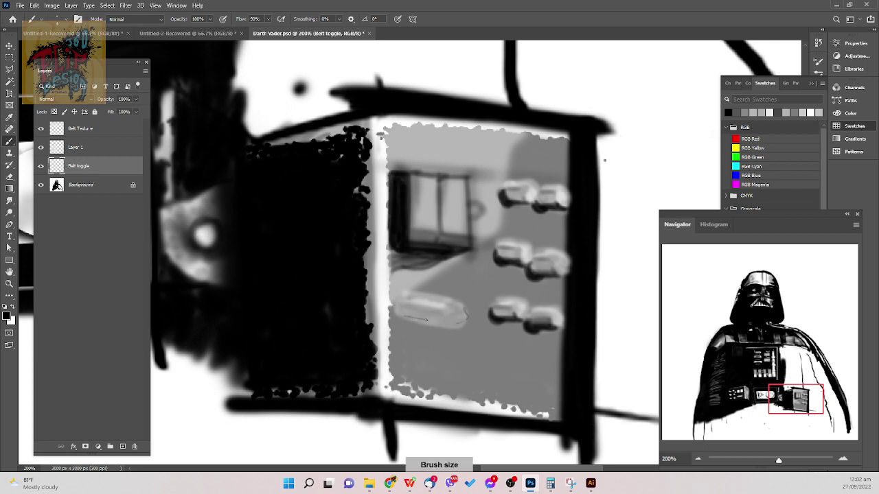
{"action": "left_click_drag", "start_coordinate": [426, 319], "coordinate": [455, 324]}
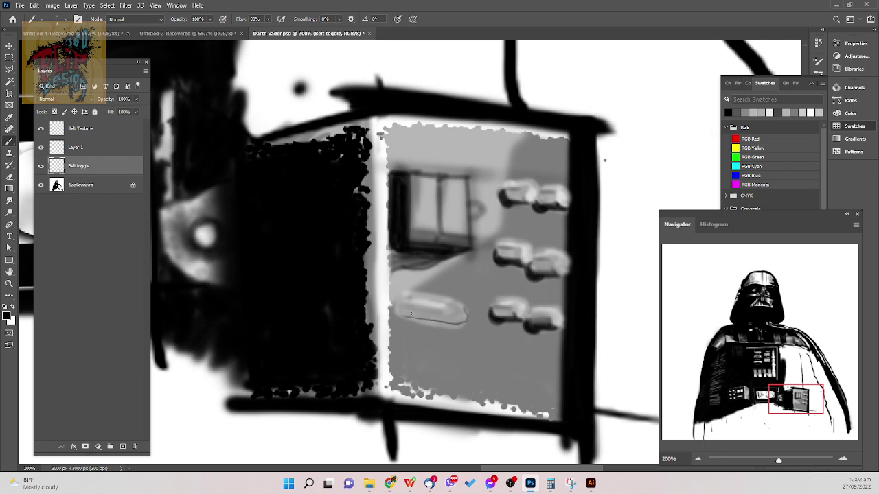
{"action": "key", "text": "bracketright"}
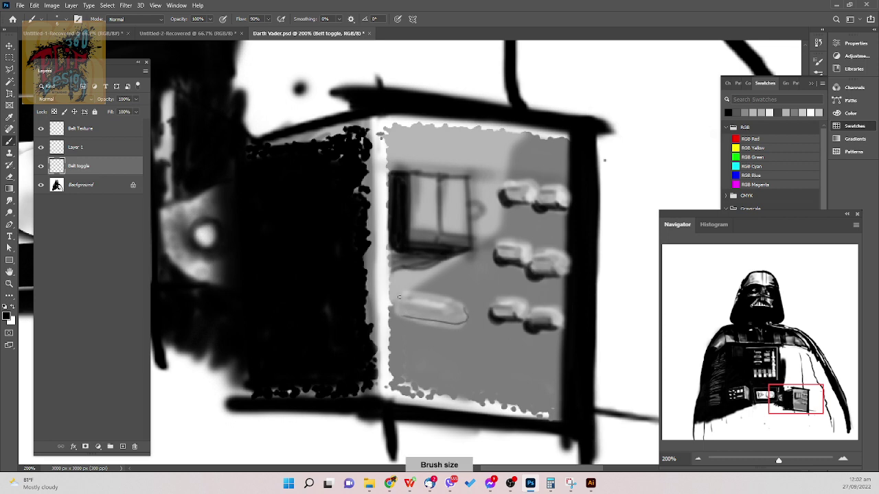
{"action": "left_click_drag", "start_coordinate": [398, 296], "coordinate": [404, 315]}
{"action": "key", "text": "bracketright"}
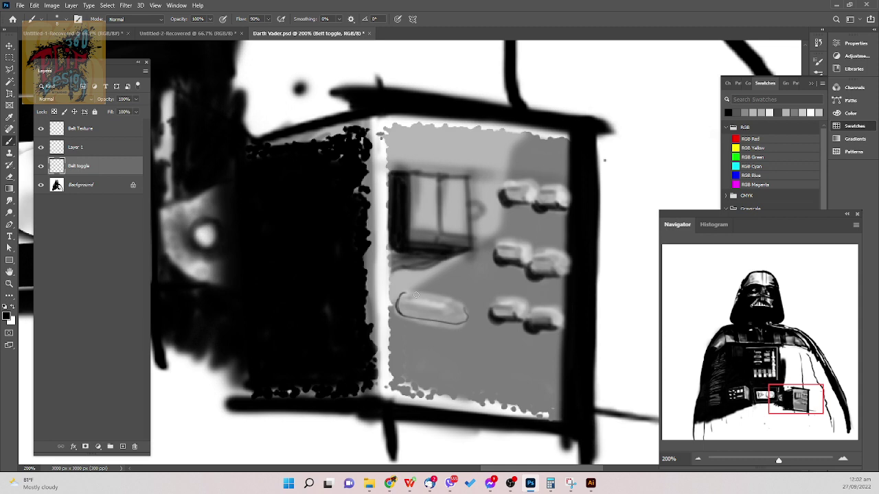
{"action": "key", "text": "ctrl+z"}
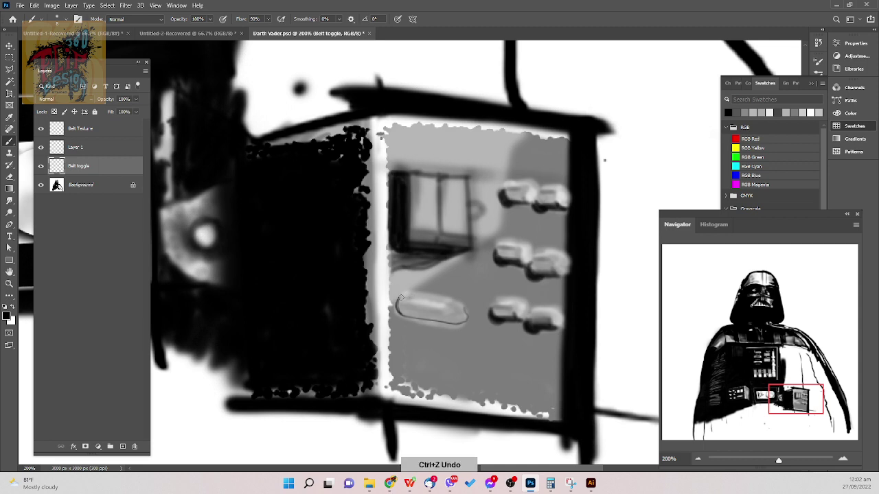
{"action": "left_click_drag", "start_coordinate": [400, 295], "coordinate": [443, 296]}
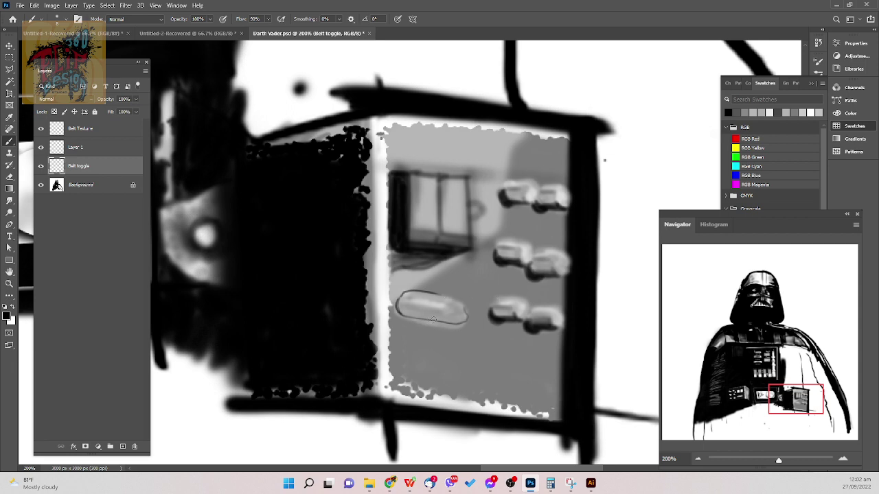
- Pick a dark gray swatch and strengthen the long oval button's lower outline, undoing the stroke across its middle
{"action": "left_click", "coordinate": [777, 112]}
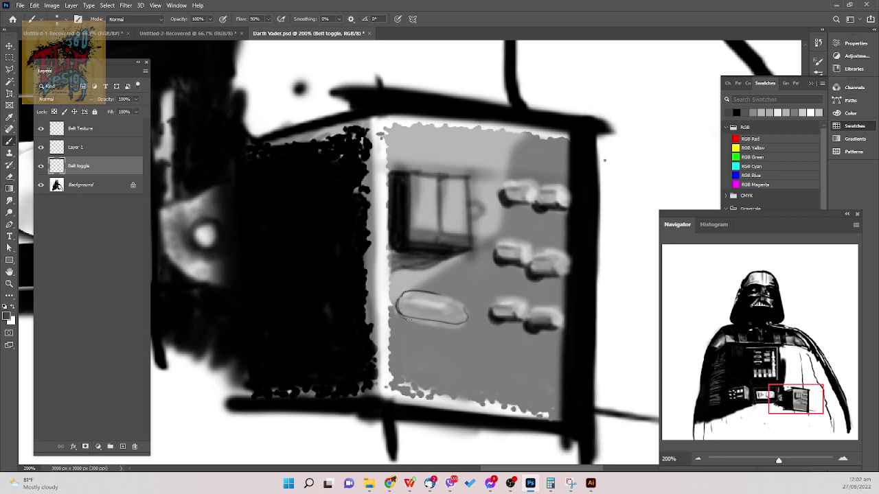
{"action": "left_click_drag", "start_coordinate": [435, 322], "coordinate": [464, 325]}
{"action": "left_click_drag", "start_coordinate": [397, 309], "coordinate": [405, 319]}
{"action": "left_click_drag", "start_coordinate": [404, 307], "coordinate": [446, 306]}
{"action": "key", "text": "ctrl+z"}
- Sample gray from the long oval button and shade its body around the light highlight
{"action": "left_click", "coordinate": [417, 308], "text": "alt"}
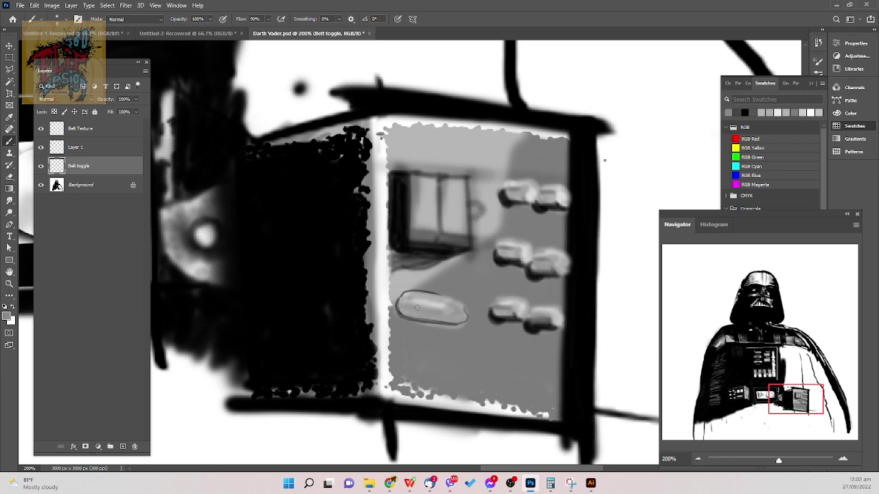
{"action": "left_click_drag", "start_coordinate": [404, 305], "coordinate": [439, 313]}
{"action": "mouse_move", "coordinate": [457, 316]}
{"action": "left_mouse_down"}
{"action": "mouse_move", "coordinate": [400, 306]}
{"action": "mouse_move", "coordinate": [437, 317]}
{"action": "left_mouse_up"}
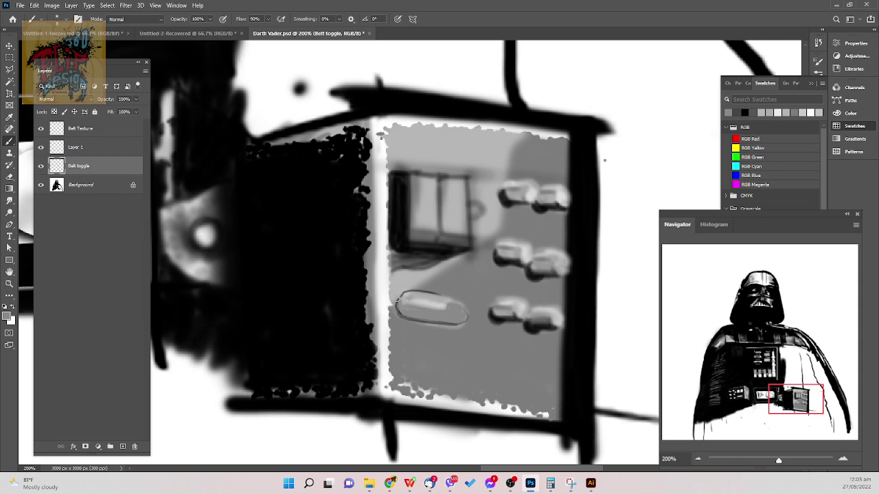
{"action": "left_click_drag", "start_coordinate": [423, 300], "coordinate": [450, 303]}
{"action": "key", "text": "bracketleft"}
{"action": "key", "text": "bracketleft"}
{"action": "key", "text": "bracketleft"}
- Check the artwork with the Background layer hidden and shown again, then set white as foreground and choose the Drippy Watercolor brush
{"action": "scroll", "coordinate": [425, 342], "scroll_direction": "down", "scroll_amount": 3}
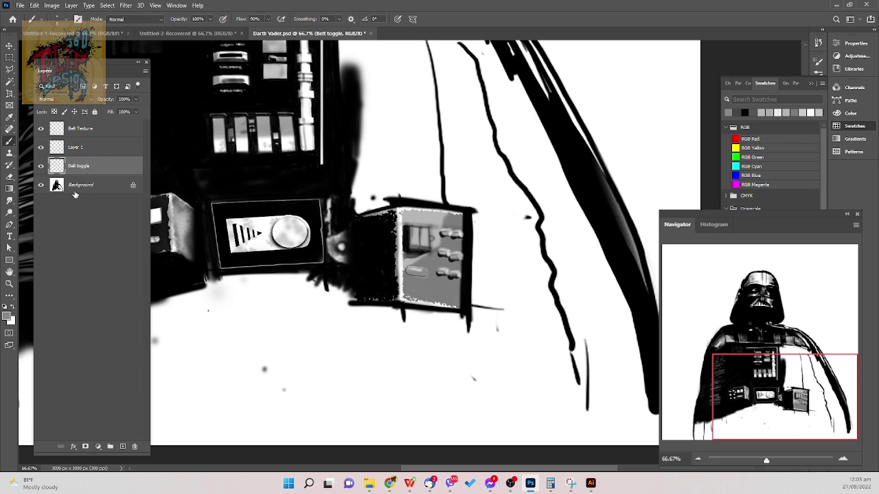
{"action": "left_click", "coordinate": [41, 185]}
{"action": "left_click", "coordinate": [40, 185]}
{"action": "key", "text": "x"}
{"action": "right_click", "coordinate": [530, 343]}
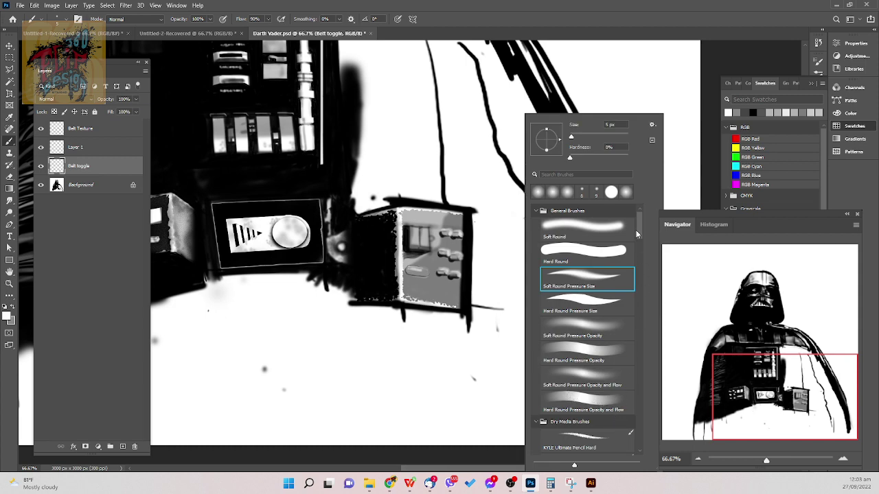
{"action": "left_click_drag", "start_coordinate": [638, 229], "coordinate": [643, 326]}
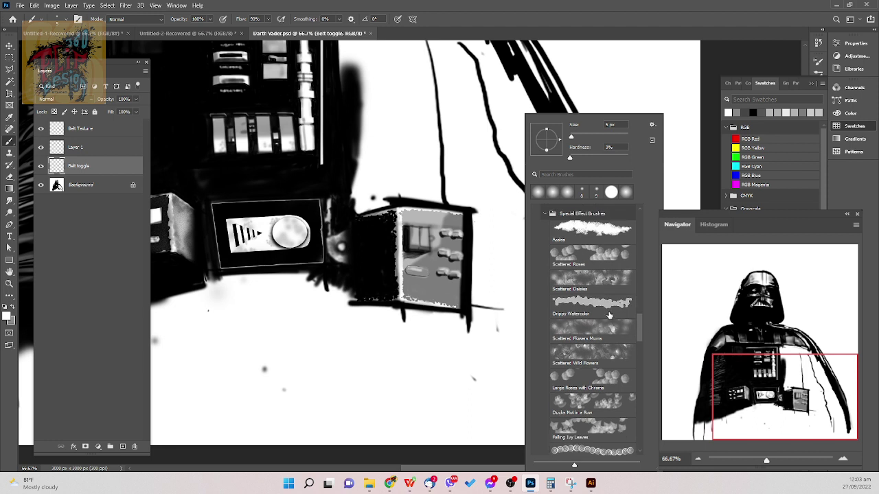
{"action": "left_click", "coordinate": [610, 313]}
{"action": "double_click", "coordinate": [601, 307]}
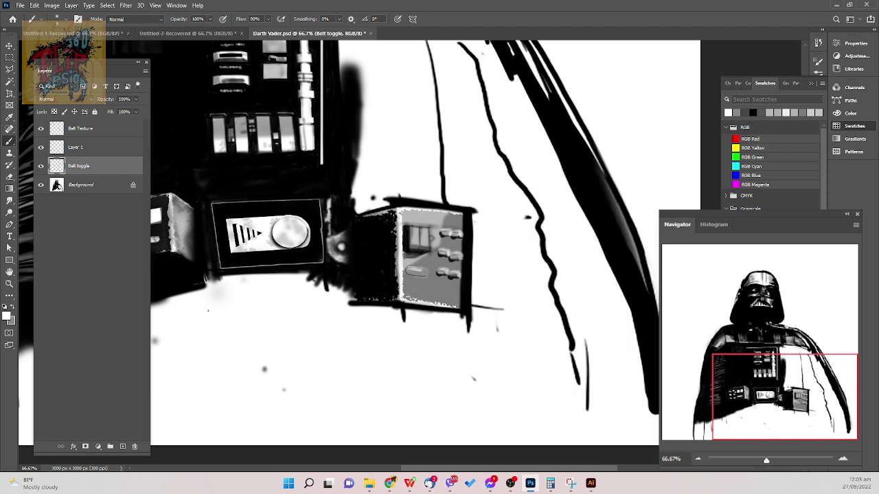
- Paint rough light texture across the lower part of the box's front face and a small patch on its black side face
{"action": "left_click_drag", "start_coordinate": [405, 297], "coordinate": [449, 299]}
{"action": "mouse_move", "coordinate": [401, 286]}
{"action": "left_mouse_down"}
{"action": "mouse_move", "coordinate": [461, 291]}
{"action": "mouse_move", "coordinate": [405, 287]}
{"action": "left_mouse_up"}
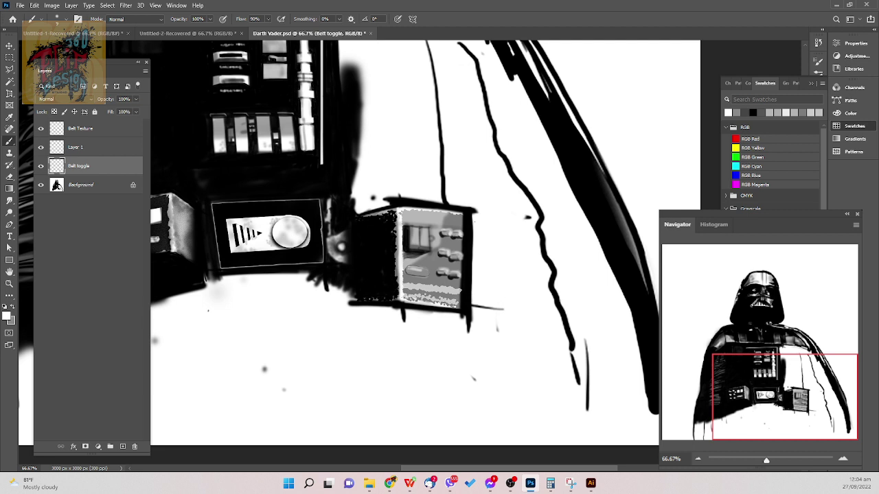
{"action": "left_click_drag", "start_coordinate": [404, 286], "coordinate": [461, 293]}
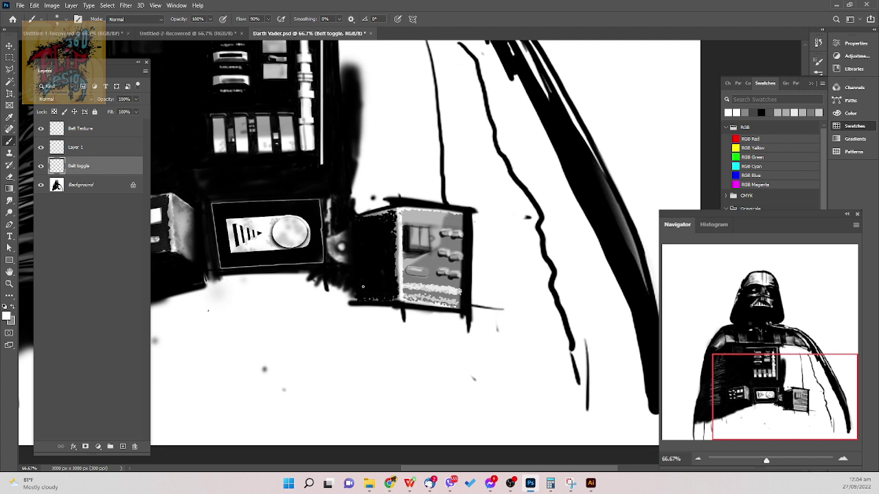
{"action": "left_click_drag", "start_coordinate": [364, 290], "coordinate": [384, 288]}
- Switch the brush back to Soft Round Pressure Size
{"action": "right_click", "coordinate": [539, 367]}
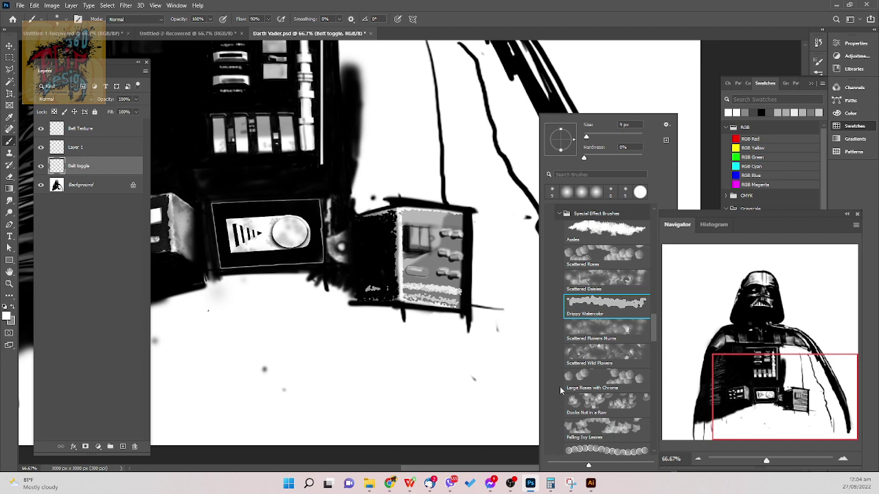
{"action": "left_click_drag", "start_coordinate": [652, 324], "coordinate": [655, 221]}
{"action": "left_click", "coordinate": [608, 279]}
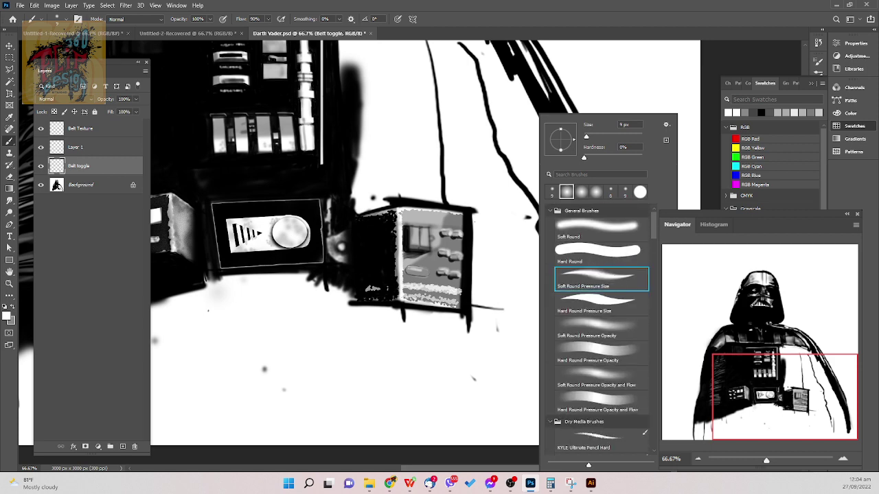
- With black, cover the light texture at the base of the right belt box and extend the dark shadow beneath the belt
{"action": "left_click", "coordinate": [761, 112]}
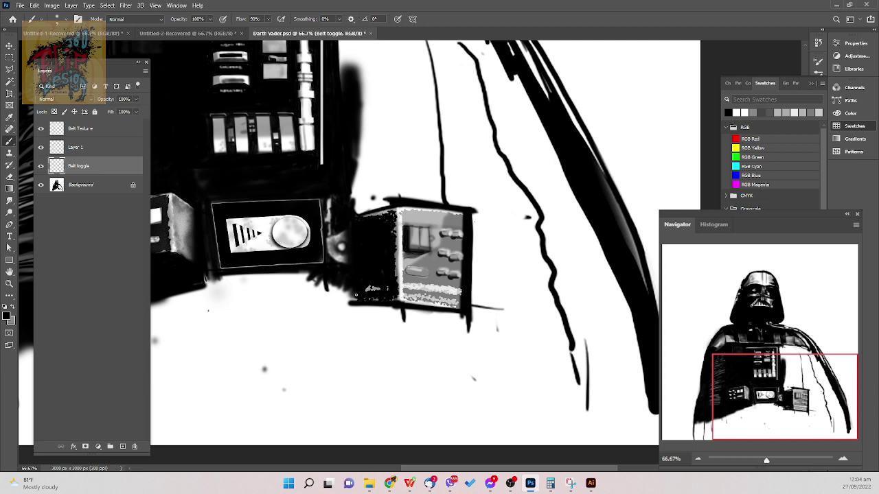
{"action": "key", "text": "z"}
{"action": "mouse_move", "coordinate": [392, 290]}
{"action": "left_mouse_down"}
{"action": "mouse_move", "coordinate": [342, 292]}
{"action": "mouse_move", "coordinate": [387, 303]}
{"action": "mouse_move", "coordinate": [396, 290]}
{"action": "mouse_move", "coordinate": [444, 291]}
{"action": "mouse_move", "coordinate": [394, 289]}
{"action": "mouse_move", "coordinate": [460, 293]}
{"action": "mouse_move", "coordinate": [395, 288]}
{"action": "mouse_move", "coordinate": [467, 291]}
{"action": "mouse_move", "coordinate": [423, 291]}
{"action": "mouse_move", "coordinate": [455, 302]}
{"action": "mouse_move", "coordinate": [403, 305]}
{"action": "mouse_move", "coordinate": [449, 299]}
{"action": "left_mouse_up"}
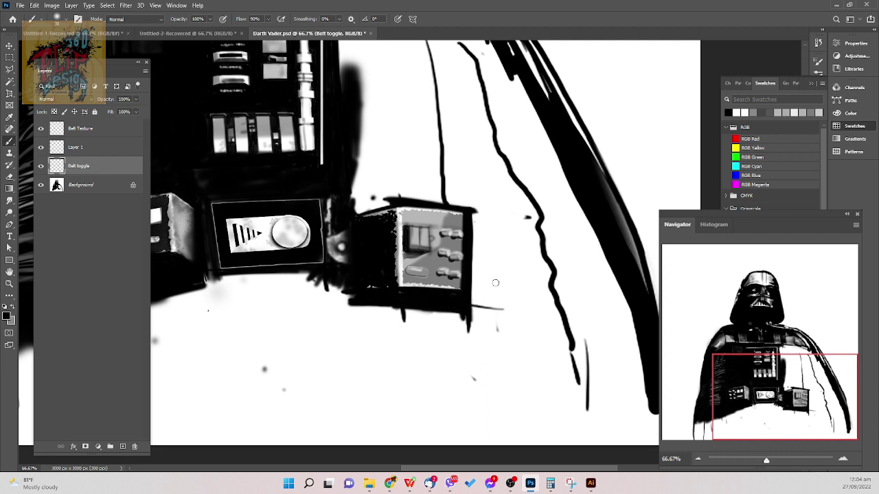
{"action": "mouse_move", "coordinate": [401, 309]}
{"action": "left_mouse_down"}
{"action": "mouse_move", "coordinate": [367, 306]}
{"action": "mouse_move", "coordinate": [454, 313]}
{"action": "left_mouse_up"}
{"action": "key", "text": "bracketleft"}
{"action": "key", "text": "bracketright"}
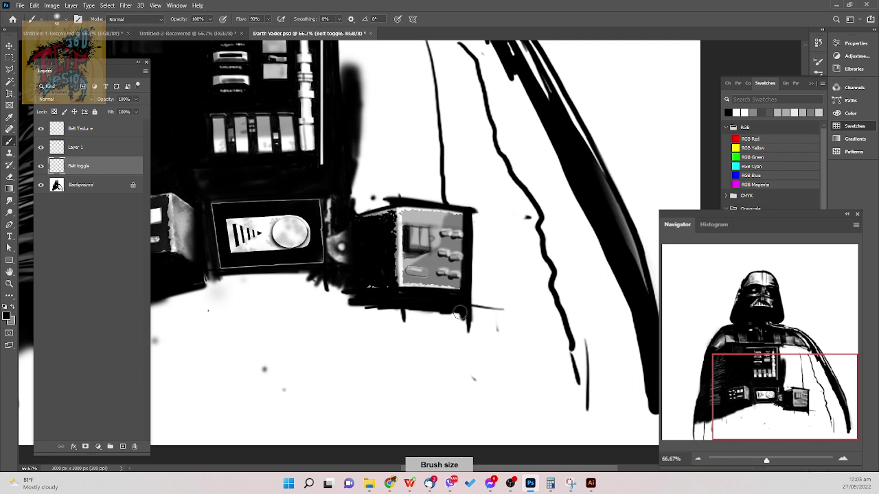
{"action": "mouse_move", "coordinate": [461, 314]}
{"action": "left_mouse_down"}
{"action": "mouse_move", "coordinate": [353, 307]}
{"action": "mouse_move", "coordinate": [369, 319]}
{"action": "mouse_move", "coordinate": [379, 317]}
{"action": "mouse_move", "coordinate": [341, 302]}
{"action": "mouse_move", "coordinate": [339, 289]}
{"action": "mouse_move", "coordinate": [324, 291]}
{"action": "mouse_move", "coordinate": [335, 285]}
{"action": "mouse_move", "coordinate": [252, 281]}
{"action": "mouse_move", "coordinate": [395, 320]}
{"action": "mouse_move", "coordinate": [362, 298]}
{"action": "mouse_move", "coordinate": [412, 320]}
{"action": "mouse_move", "coordinate": [461, 321]}
{"action": "mouse_move", "coordinate": [436, 317]}
{"action": "left_mouse_up"}
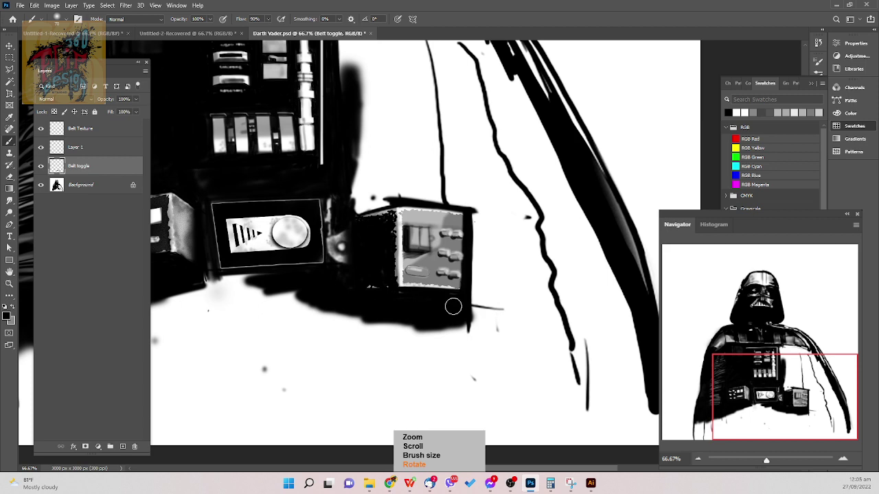
- Flip the whole canvas horizontally and toggle the flip off and on to compare the mirrored figure, ending on the original orientation
{"action": "key", "text": "ctrl+minus"}
{"action": "key", "text": "ctrl+minus"}
{"action": "key", "text": "ctrl+minus"}
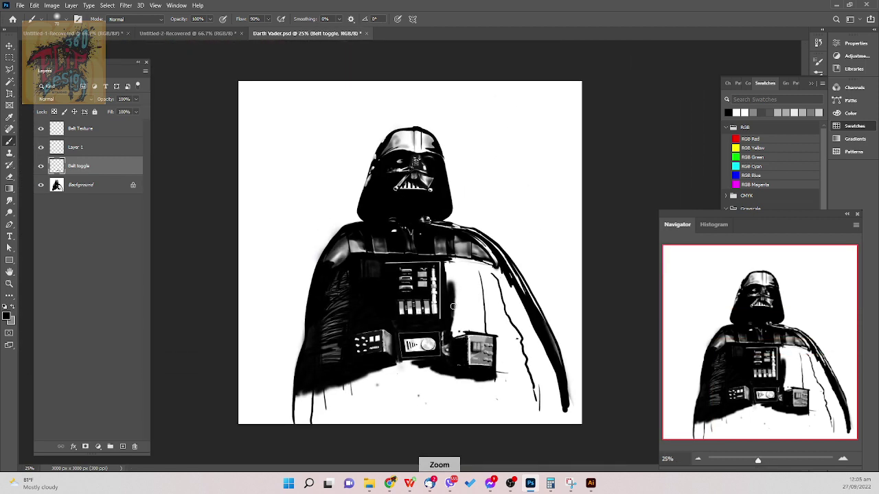
{"action": "left_click", "coordinate": [67, 6]}
{"action": "mouse_move", "coordinate": [54, 6]}
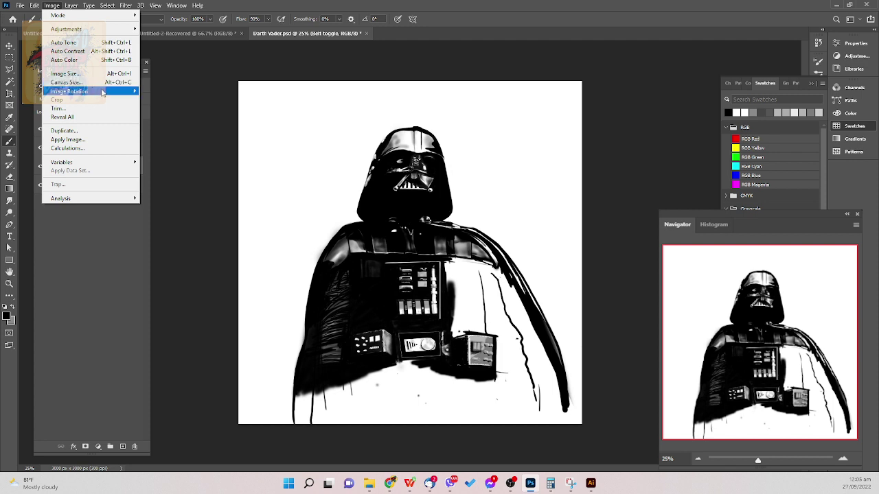
{"action": "mouse_move", "coordinate": [104, 92]}
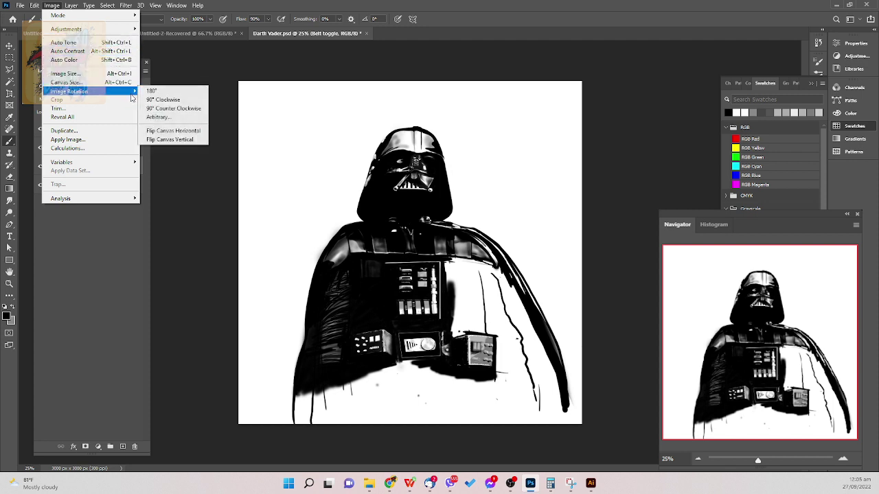
{"action": "mouse_move", "coordinate": [135, 92]}
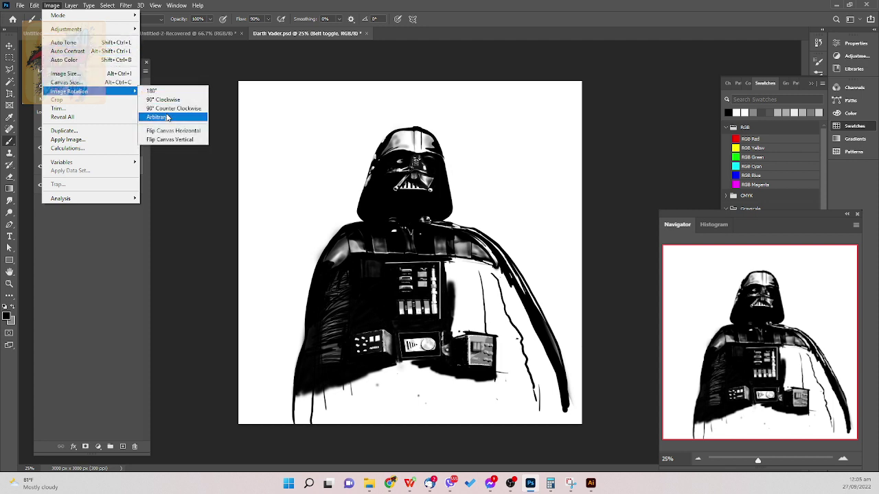
{"action": "left_click", "coordinate": [183, 131]}
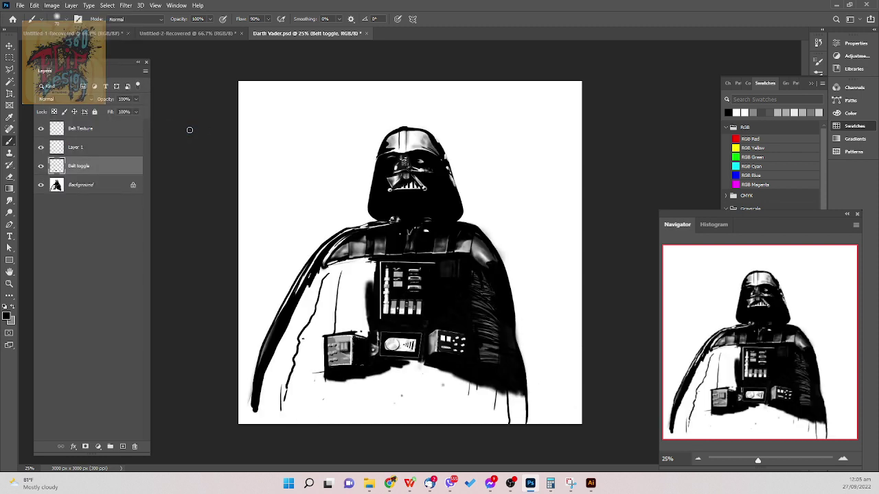
{"action": "key", "text": "ctrl+z"}
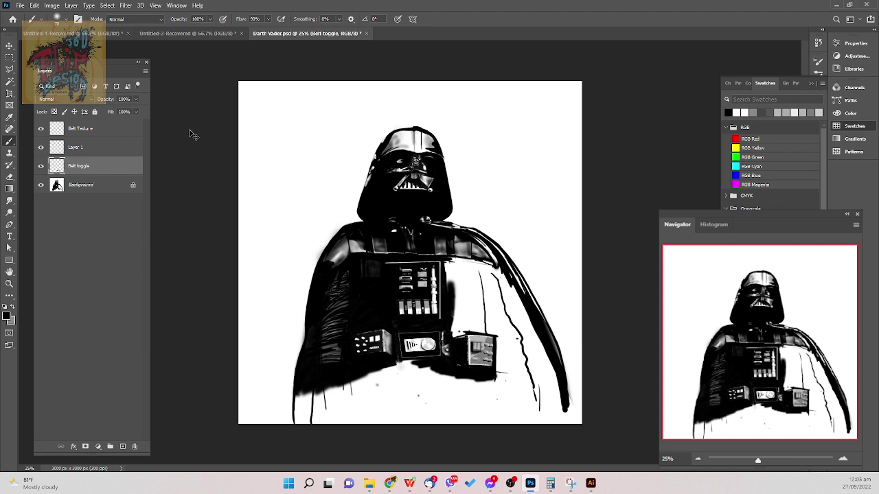
{"action": "key", "text": "ctrl+shift+z"}
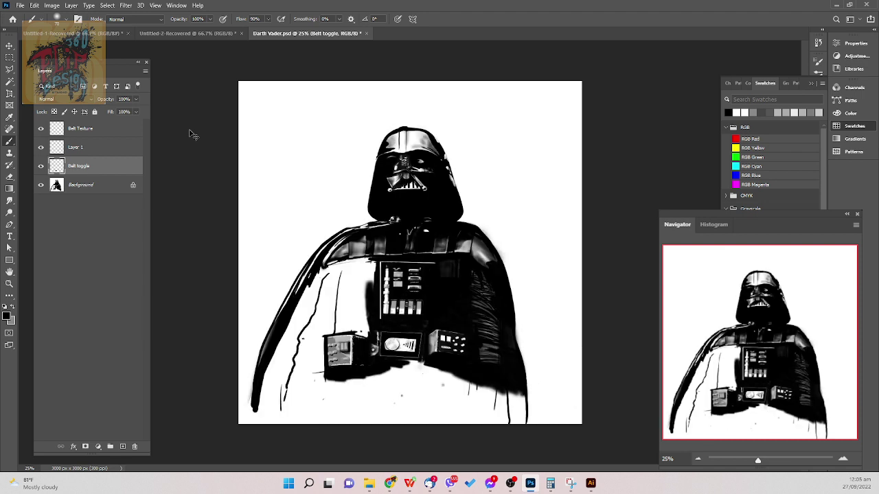
{"action": "key", "text": "ctrl+z"}
{"action": "key", "text": "ctrl+shift+z"}
{"action": "key", "text": "ctrl+z"}
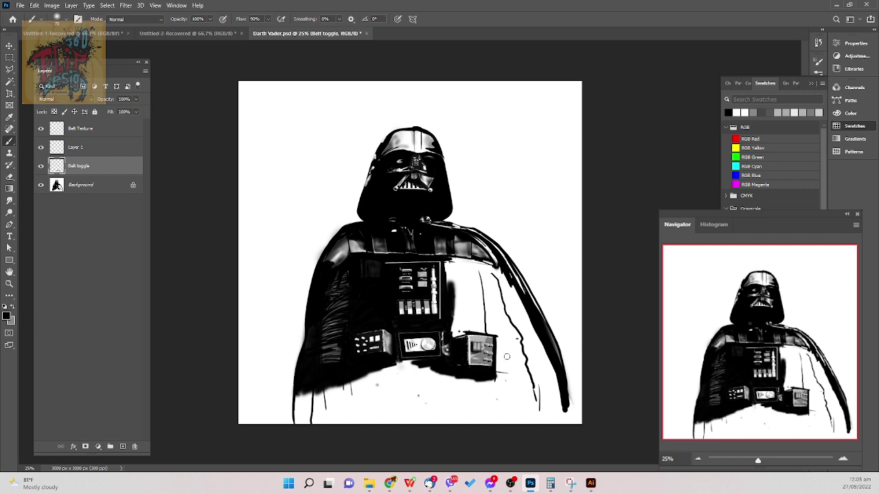
{"action": "key", "text": "ctrl+plus"}
{"action": "key", "text": "ctrl+plus"}
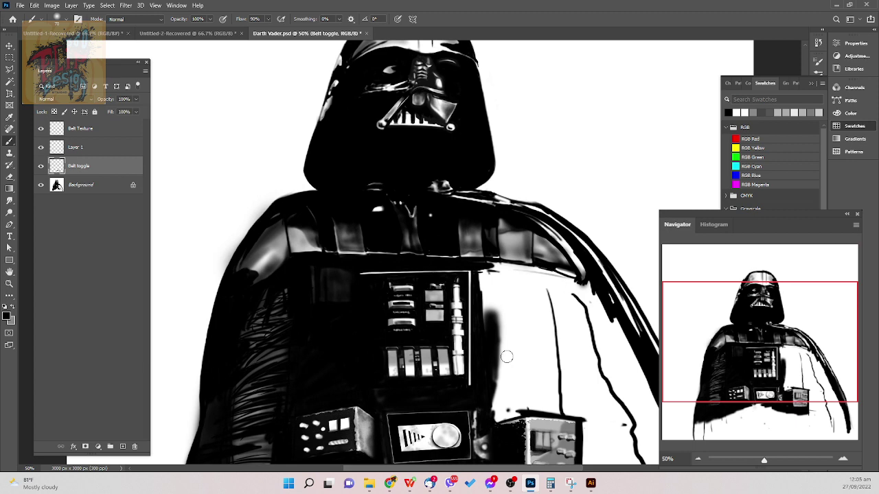
{"action": "mouse_move", "coordinate": [579, 369]}
{"action": "left_mouse_down"}
{"action": "mouse_move", "coordinate": [523, 258]}
{"action": "mouse_move", "coordinate": [513, 254]}
{"action": "mouse_move", "coordinate": [501, 279]}
{"action": "left_mouse_up"}
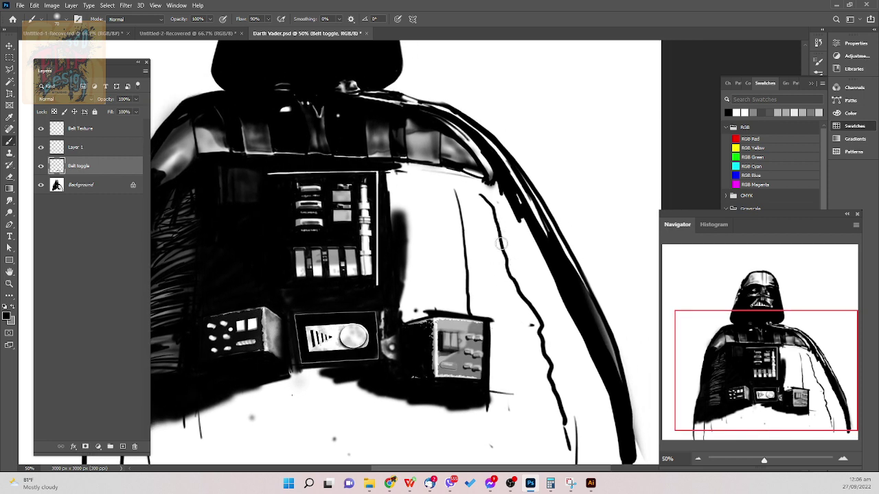
{"action": "key", "text": "v"}
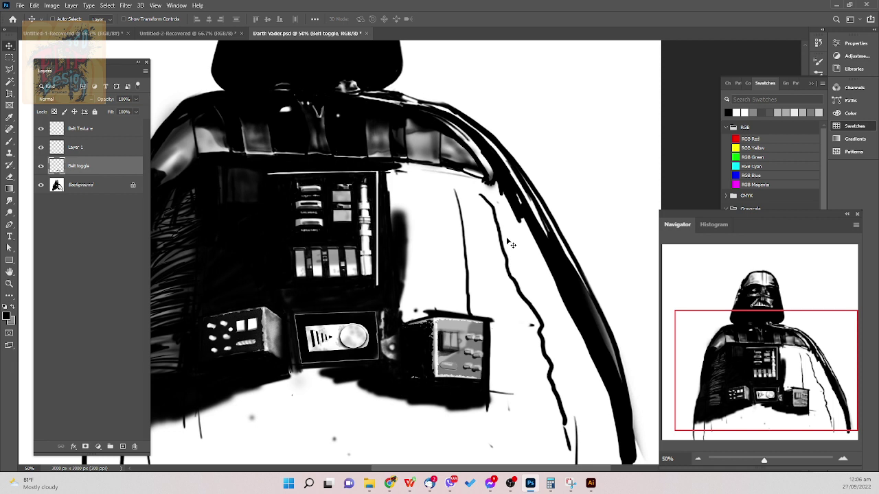
{"action": "key", "text": "b"}
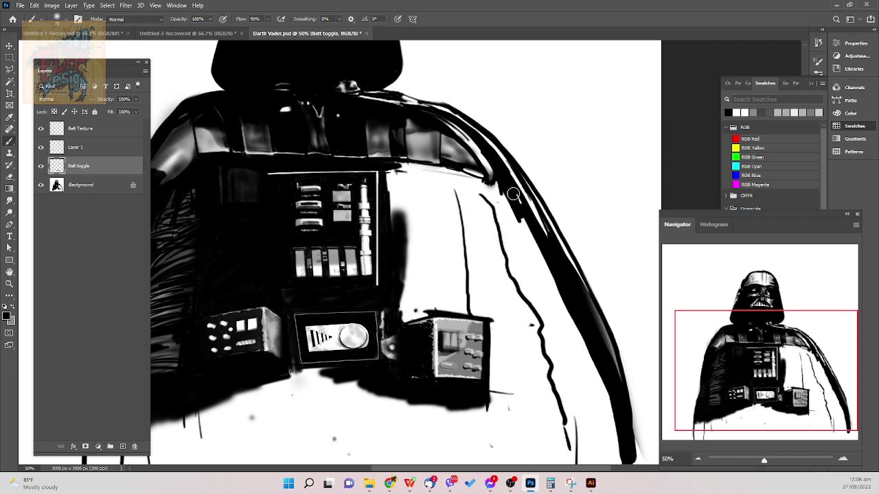
{"action": "left_click_drag", "start_coordinate": [498, 254], "coordinate": [511, 239]}
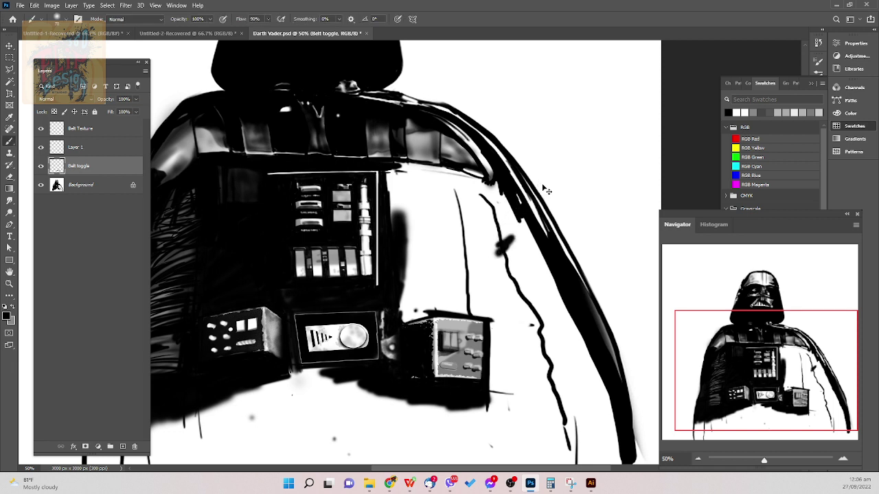
{"action": "key", "text": "ctrl+z"}
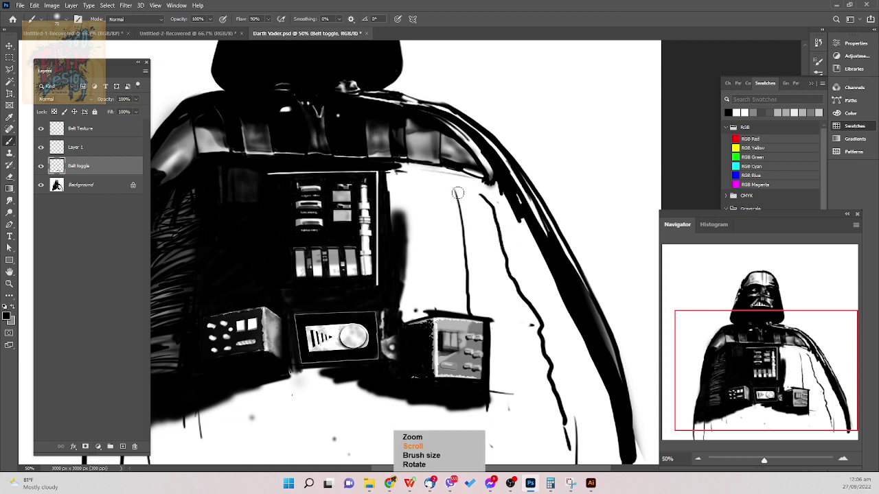
- Paint a thick curved black fold down the white area beside the chest panel and a short stroke joining its top to the wavy line
{"action": "key", "text": "]"}
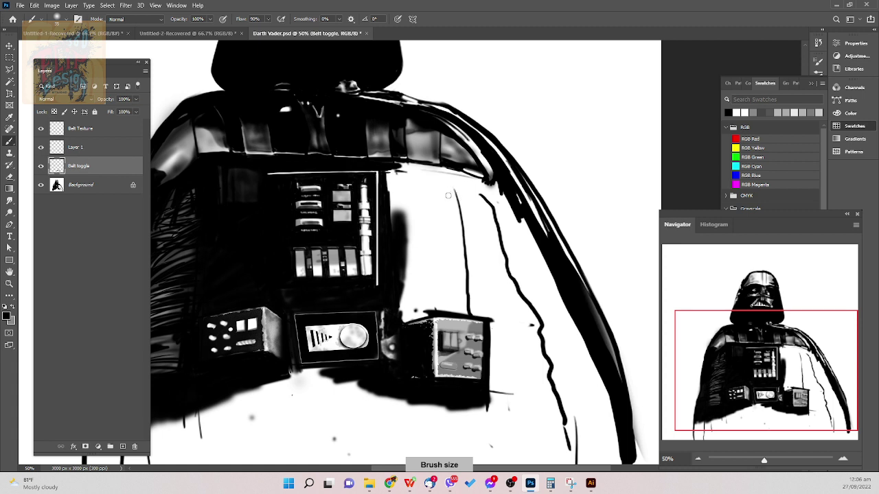
{"action": "mouse_move", "coordinate": [445, 172]}
{"action": "left_mouse_down"}
{"action": "mouse_move", "coordinate": [458, 252]}
{"action": "mouse_move", "coordinate": [446, 315]}
{"action": "mouse_move", "coordinate": [470, 249]}
{"action": "mouse_move", "coordinate": [466, 195]}
{"action": "mouse_move", "coordinate": [456, 279]}
{"action": "mouse_move", "coordinate": [468, 241]}
{"action": "mouse_move", "coordinate": [464, 190]}
{"action": "mouse_move", "coordinate": [460, 249]}
{"action": "mouse_move", "coordinate": [466, 225]}
{"action": "mouse_move", "coordinate": [467, 247]}
{"action": "mouse_move", "coordinate": [456, 183]}
{"action": "mouse_move", "coordinate": [455, 193]}
{"action": "mouse_move", "coordinate": [464, 177]}
{"action": "mouse_move", "coordinate": [486, 174]}
{"action": "left_mouse_up"}
{"action": "key", "text": "bracketleft"}
{"action": "key", "text": "bracketleft"}
{"action": "key", "text": "bracketleft"}
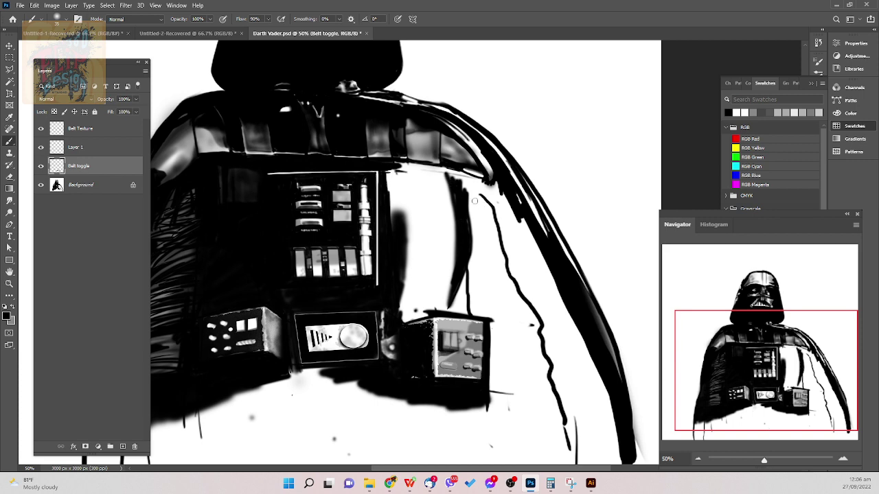
{"action": "mouse_move", "coordinate": [466, 195]}
{"action": "left_mouse_down"}
{"action": "mouse_move", "coordinate": [485, 195]}
{"action": "mouse_move", "coordinate": [473, 201]}
{"action": "left_mouse_up"}
{"action": "key", "text": "bracketleft"}
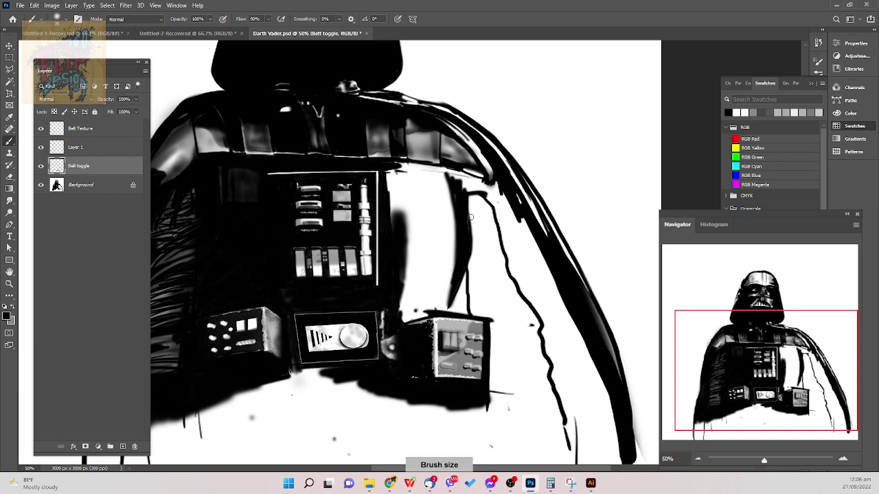
- Draw a short black crease and a thin line running down the sleeve between the thick fold and the wavy line
{"action": "left_click_drag", "start_coordinate": [469, 216], "coordinate": [491, 205]}
{"action": "key", "text": "bracketright"}
{"action": "key", "text": "bracketright"}
{"action": "key", "text": "bracketright"}
{"action": "key", "text": "bracketleft"}
{"action": "key", "text": "bracketleft"}
{"action": "key", "text": "bracketleft"}
{"action": "key", "text": "bracketleft"}
{"action": "key", "text": "bracketleft"}
{"action": "key", "text": "bracketleft"}
{"action": "left_click_drag", "start_coordinate": [473, 190], "coordinate": [490, 264]}
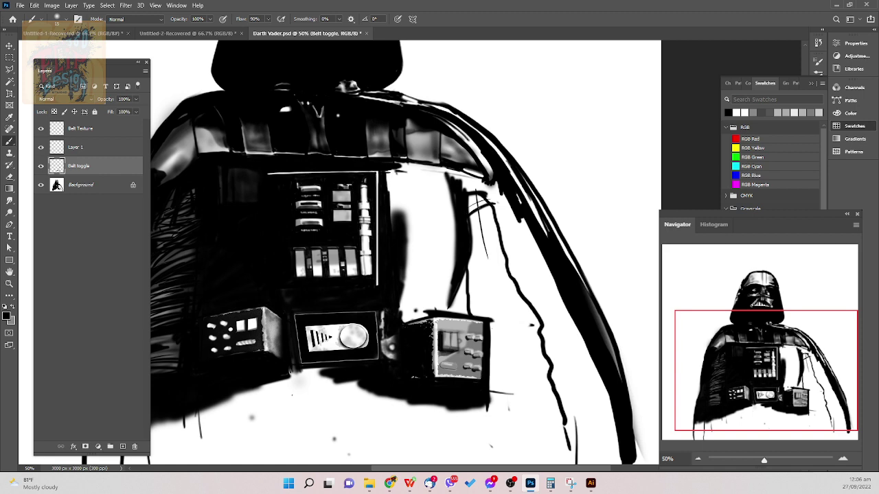
- Add small dark strokes at the top of the sleeve under the shoulder and another thin line further down it
{"action": "key", "text": "bracketright"}
{"action": "key", "text": "bracketright"}
{"action": "key", "text": "bracketright"}
{"action": "key", "text": "bracketright"}
{"action": "key", "text": "bracketright"}
{"action": "key", "text": "bracketright"}
{"action": "key", "text": "bracketright"}
{"action": "key", "text": "bracketright"}
{"action": "key", "text": "bracketright"}
{"action": "key", "text": "bracketleft"}
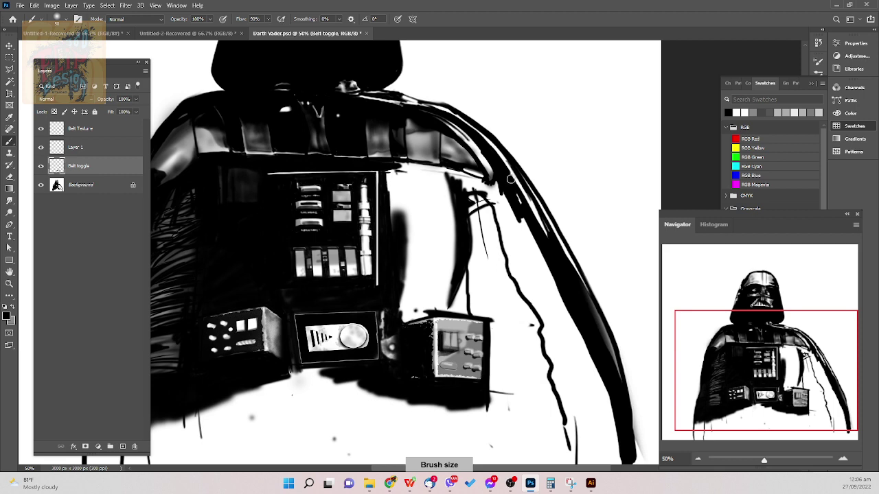
{"action": "key", "text": "bracketleft"}
{"action": "left_click_drag", "start_coordinate": [473, 249], "coordinate": [483, 291]}
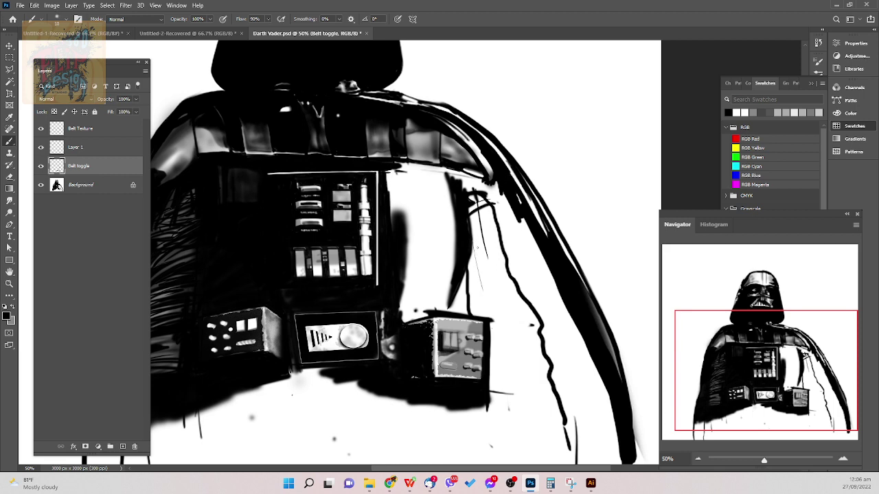
- Cross-hatch the sleeve with thin diagonal black lines between the thick fold and the wavy line
{"action": "key", "text": "bracketright"}
{"action": "left_click_drag", "start_coordinate": [472, 249], "coordinate": [507, 262]}
{"action": "left_click_drag", "start_coordinate": [497, 212], "coordinate": [471, 248]}
{"action": "left_click_drag", "start_coordinate": [470, 216], "coordinate": [508, 223]}
{"action": "mouse_move", "coordinate": [468, 218]}
{"action": "left_mouse_down"}
{"action": "mouse_move", "coordinate": [515, 254]}
{"action": "mouse_move", "coordinate": [468, 262]}
{"action": "mouse_move", "coordinate": [469, 282]}
{"action": "left_mouse_up"}
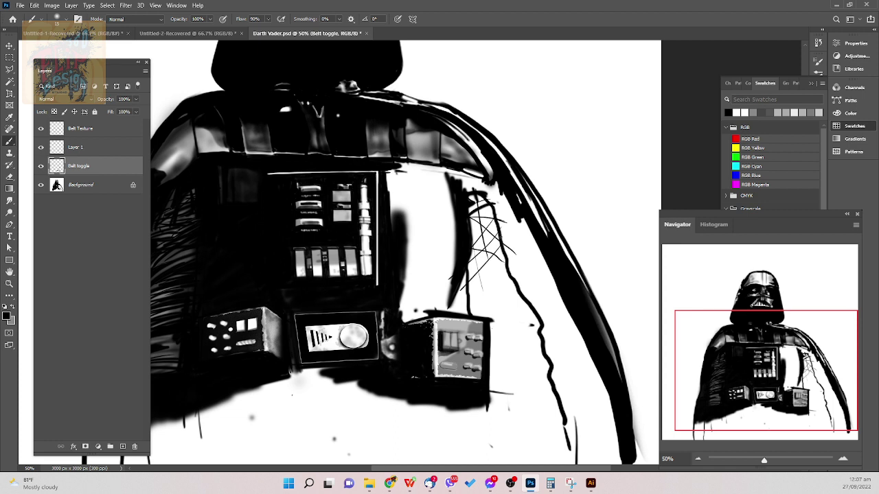
{"action": "left_click_drag", "start_coordinate": [473, 247], "coordinate": [525, 284]}
{"action": "left_click_drag", "start_coordinate": [466, 254], "coordinate": [522, 304]}
{"action": "left_click_drag", "start_coordinate": [498, 259], "coordinate": [470, 290]}
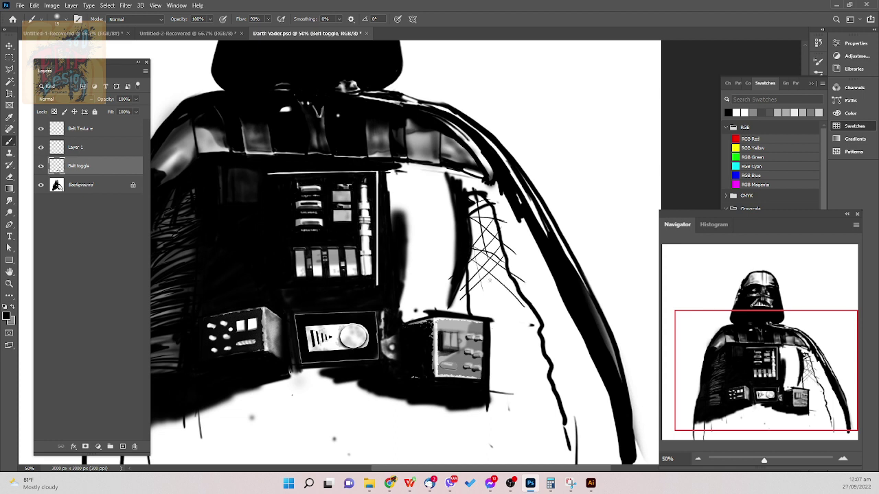
- Draw a curved fold just above the right belt box and fill it with black down to the box's top edge
{"action": "key", "text": "bracketright"}
{"action": "key", "text": "bracketright"}
{"action": "key", "text": "bracketright"}
{"action": "key", "text": "bracketright"}
{"action": "key", "text": "bracketright"}
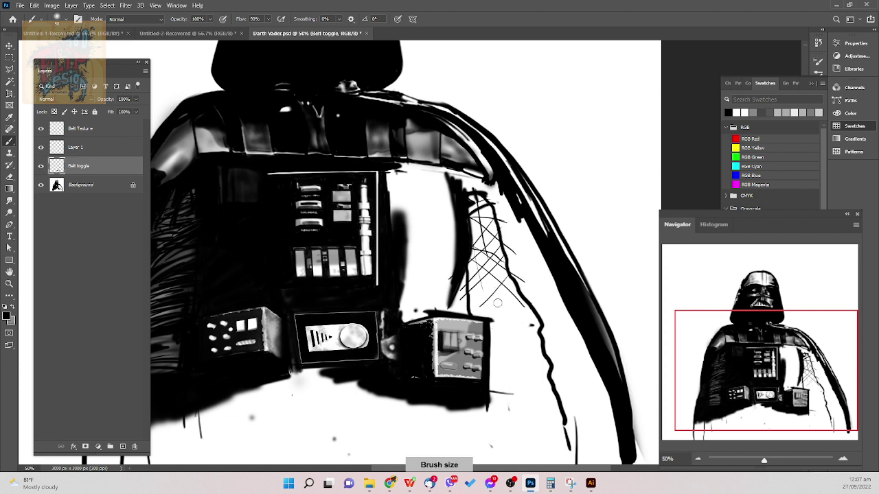
{"action": "mouse_move", "coordinate": [452, 292]}
{"action": "left_mouse_down"}
{"action": "mouse_move", "coordinate": [478, 291]}
{"action": "mouse_move", "coordinate": [523, 321]}
{"action": "left_mouse_up"}
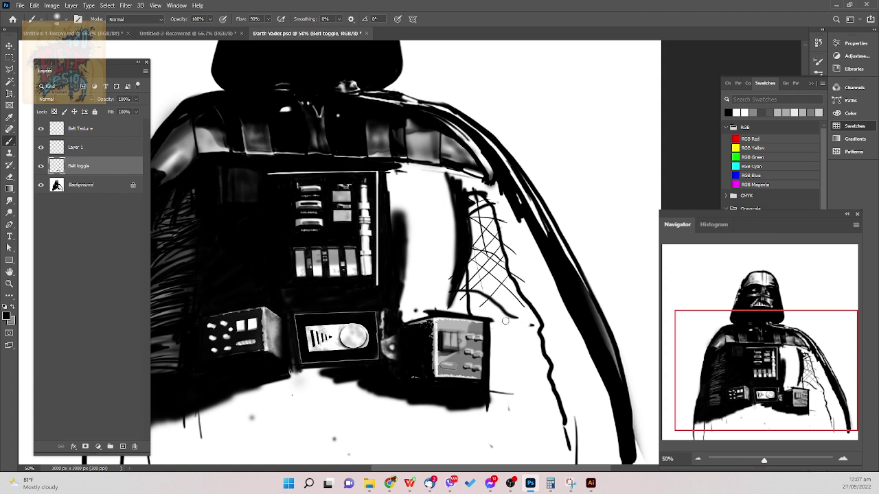
{"action": "mouse_move", "coordinate": [463, 317]}
{"action": "left_mouse_down"}
{"action": "mouse_move", "coordinate": [515, 319]}
{"action": "mouse_move", "coordinate": [467, 312]}
{"action": "mouse_move", "coordinate": [514, 312]}
{"action": "mouse_move", "coordinate": [462, 309]}
{"action": "mouse_move", "coordinate": [494, 323]}
{"action": "mouse_move", "coordinate": [484, 322]}
{"action": "mouse_move", "coordinate": [515, 324]}
{"action": "mouse_move", "coordinate": [486, 311]}
{"action": "mouse_move", "coordinate": [495, 308]}
{"action": "mouse_move", "coordinate": [480, 294]}
{"action": "mouse_move", "coordinate": [452, 294]}
{"action": "mouse_move", "coordinate": [471, 297]}
{"action": "mouse_move", "coordinate": [453, 304]}
{"action": "mouse_move", "coordinate": [486, 304]}
{"action": "mouse_move", "coordinate": [461, 303]}
{"action": "left_mouse_up"}
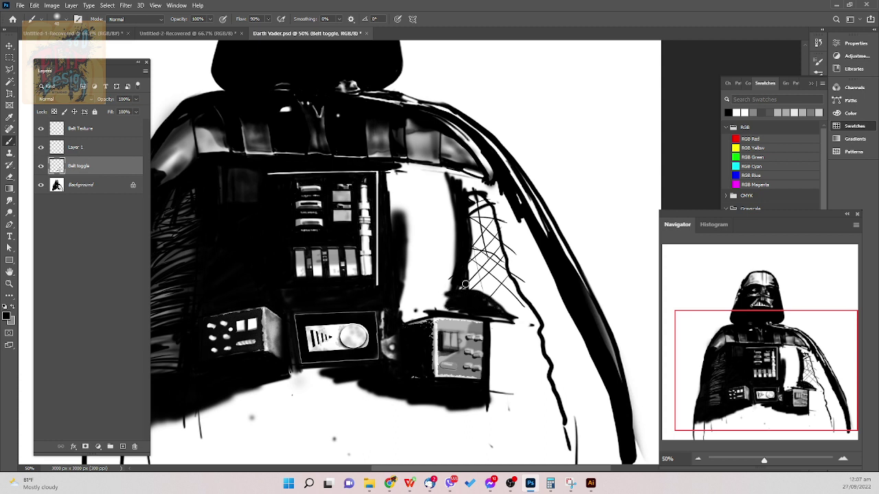
- Darken the sleeve's inner edge with short black strokes over the cross-hatching and undo the last addition
{"action": "key", "text": "bracketleft"}
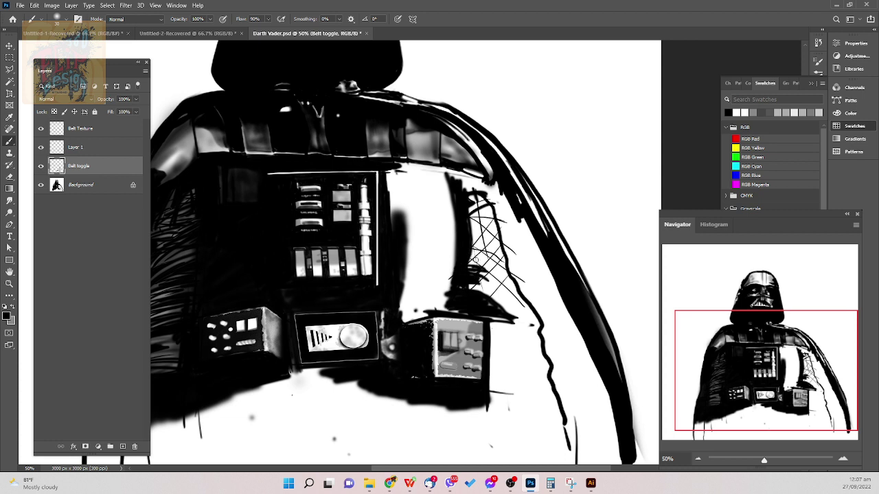
{"action": "key", "text": "bracketright"}
{"action": "key", "text": "bracketright"}
{"action": "key", "text": "bracketright"}
{"action": "key", "text": "bracketright"}
{"action": "key", "text": "bracketright"}
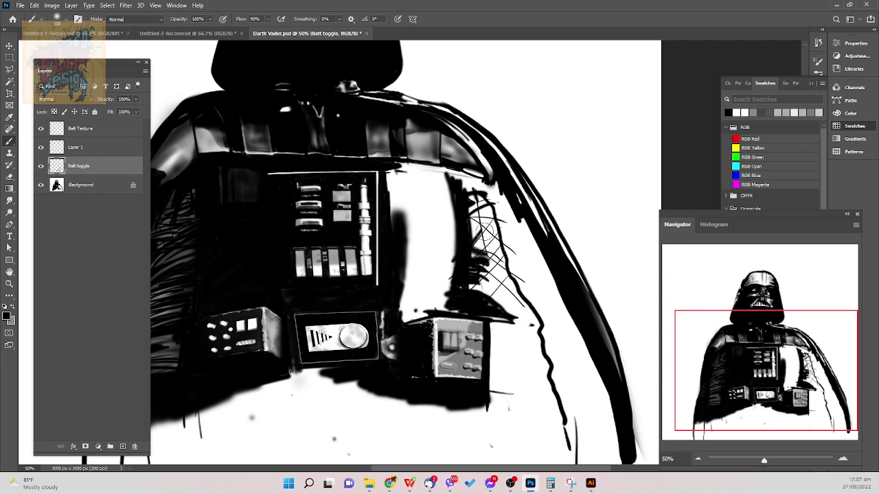
{"action": "key", "text": "ctrl+z"}
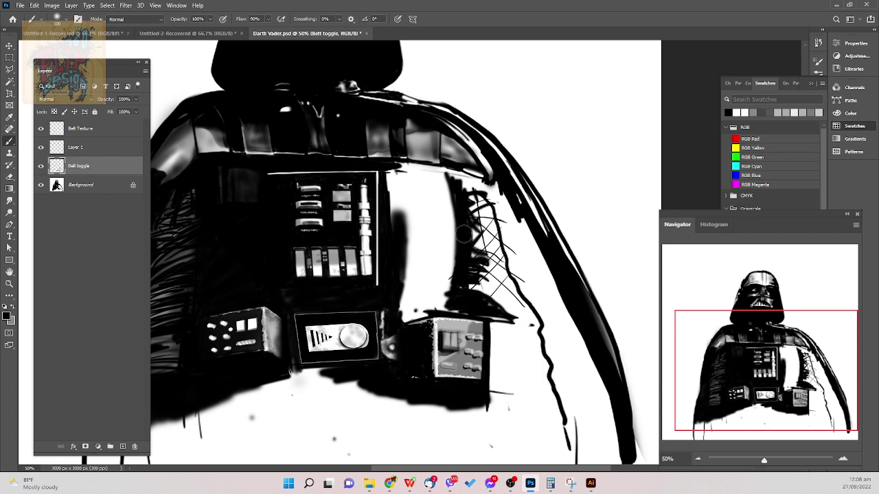
- Fill the top of the sleeve below the shoulder with black strokes, joining the thick fold to the cape's edge
{"action": "mouse_move", "coordinate": [473, 217]}
{"action": "left_mouse_down"}
{"action": "mouse_move", "coordinate": [461, 199]}
{"action": "mouse_move", "coordinate": [461, 225]}
{"action": "mouse_move", "coordinate": [489, 204]}
{"action": "left_mouse_up"}
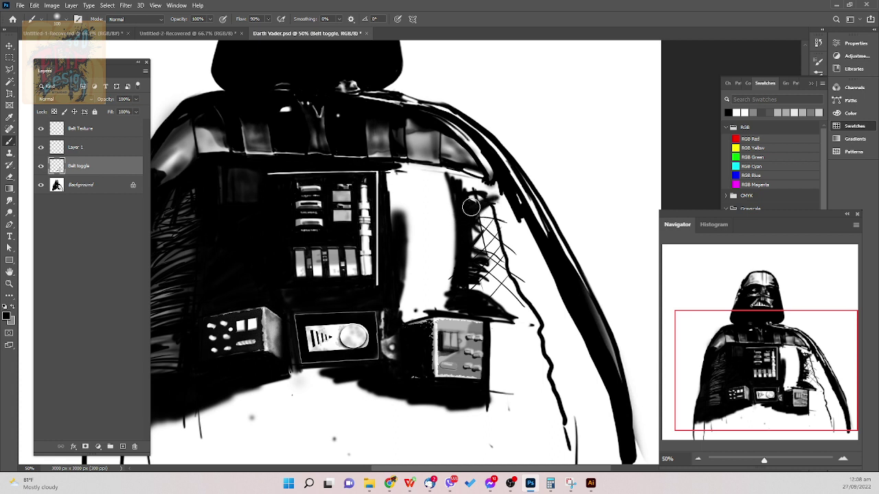
{"action": "key", "text": "bracketleft"}
{"action": "key", "text": "bracketleft"}
{"action": "key", "text": "bracketleft"}
{"action": "mouse_move", "coordinate": [487, 182]}
{"action": "left_mouse_down"}
{"action": "mouse_move", "coordinate": [456, 188]}
{"action": "mouse_move", "coordinate": [494, 188]}
{"action": "left_mouse_up"}
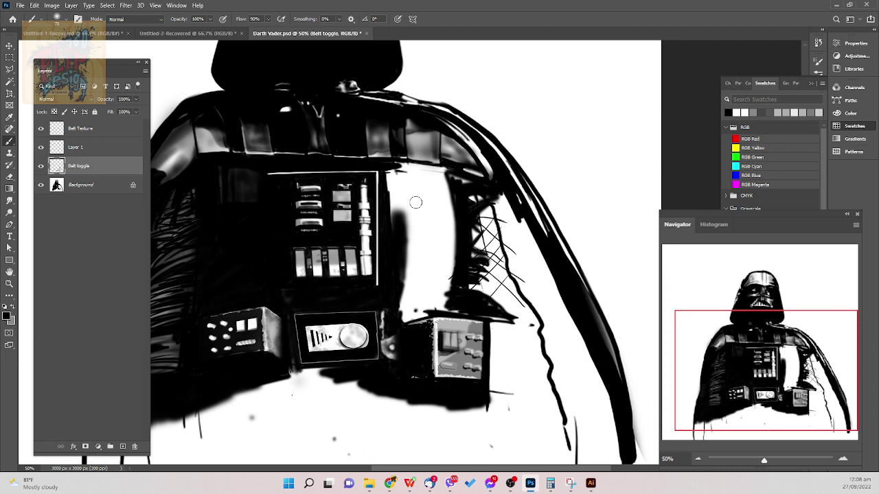
- Paint long wavy vertical black folds down the white torso strip between the chest control panel and the sleeve
{"action": "left_click_drag", "start_coordinate": [413, 184], "coordinate": [403, 323]}
{"action": "mouse_move", "coordinate": [411, 200]}
{"action": "left_mouse_down"}
{"action": "mouse_move", "coordinate": [418, 285]}
{"action": "mouse_move", "coordinate": [410, 321]}
{"action": "left_mouse_up"}
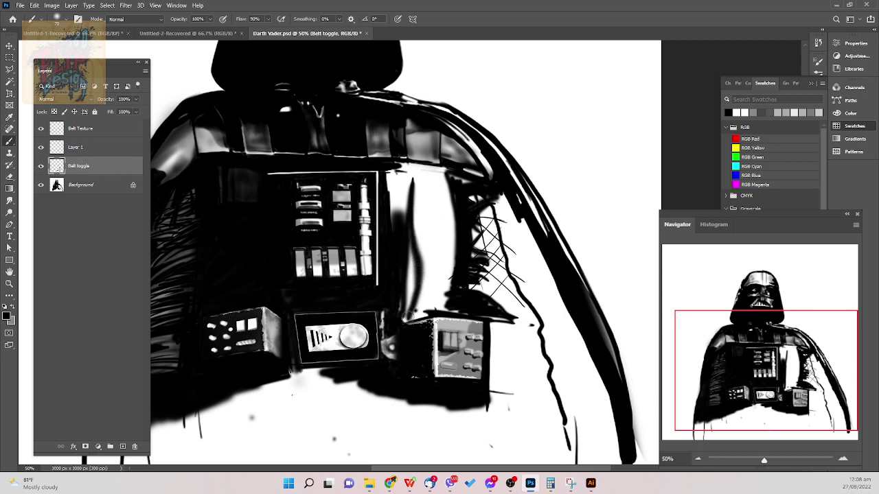
{"action": "mouse_move", "coordinate": [411, 240]}
{"action": "left_mouse_down"}
{"action": "mouse_move", "coordinate": [411, 309]}
{"action": "mouse_move", "coordinate": [411, 247]}
{"action": "mouse_move", "coordinate": [416, 289]}
{"action": "left_mouse_up"}
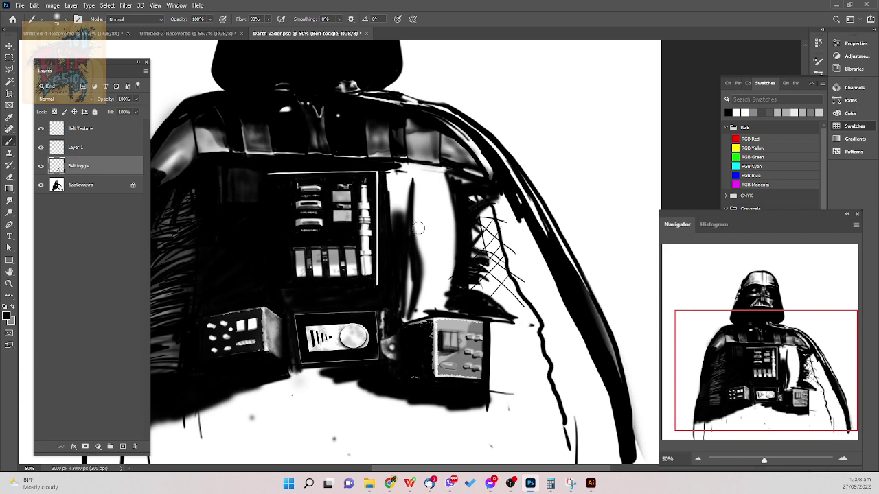
{"action": "mouse_move", "coordinate": [424, 206]}
{"action": "left_mouse_down"}
{"action": "mouse_move", "coordinate": [432, 177]}
{"action": "mouse_move", "coordinate": [428, 207]}
{"action": "mouse_move", "coordinate": [436, 173]}
{"action": "mouse_move", "coordinate": [430, 281]}
{"action": "left_mouse_up"}
{"action": "left_click_drag", "start_coordinate": [437, 181], "coordinate": [425, 290]}
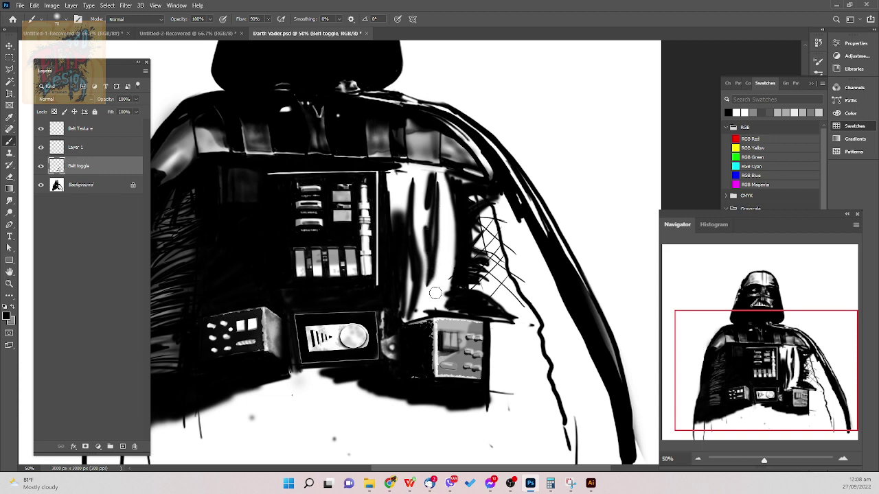
- Extend the torso strip's middle fold in a tapering black curve down to the right belt box, redoing the last stroke
{"action": "left_click_drag", "start_coordinate": [434, 261], "coordinate": [416, 324]}
{"action": "left_click_drag", "start_coordinate": [426, 283], "coordinate": [417, 313]}
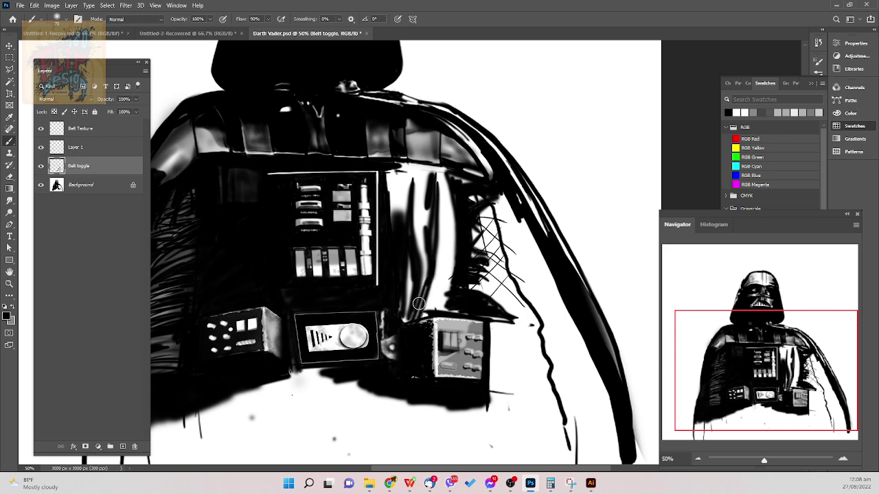
{"action": "key", "text": "ctrl+z"}
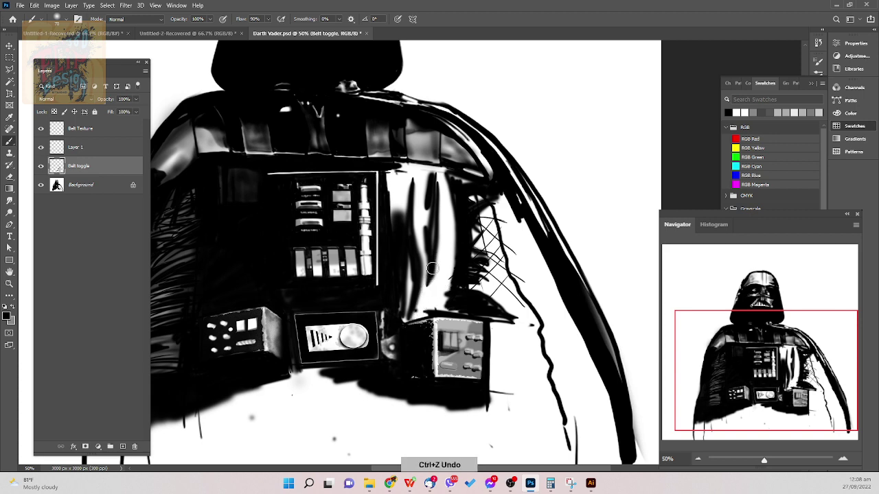
{"action": "left_click_drag", "start_coordinate": [432, 270], "coordinate": [413, 322]}
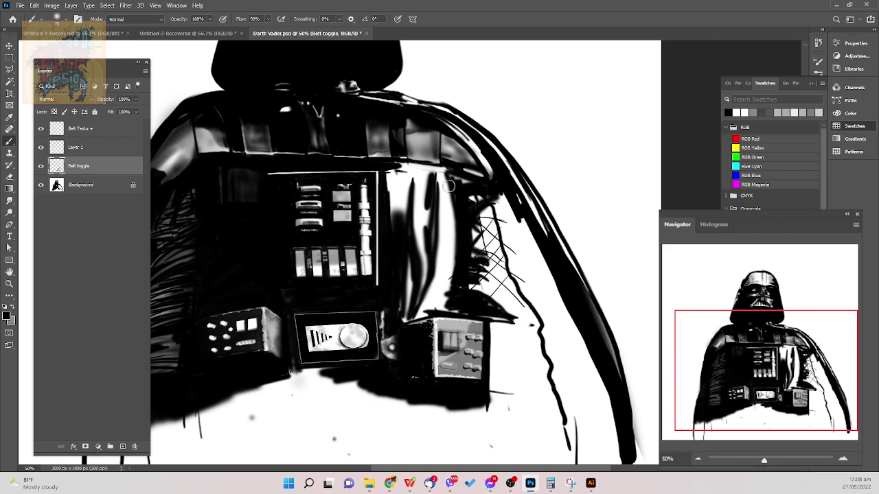
- Add curved black folds along the torso strip's outer side, running down to the top of the right belt box
{"action": "left_click_drag", "start_coordinate": [448, 177], "coordinate": [449, 257]}
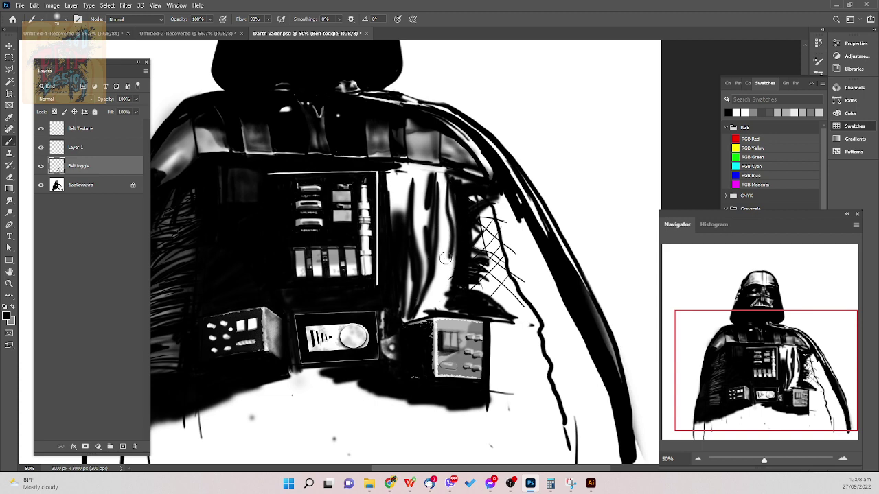
{"action": "left_click_drag", "start_coordinate": [454, 214], "coordinate": [431, 303]}
{"action": "left_click_drag", "start_coordinate": [451, 251], "coordinate": [430, 307]}
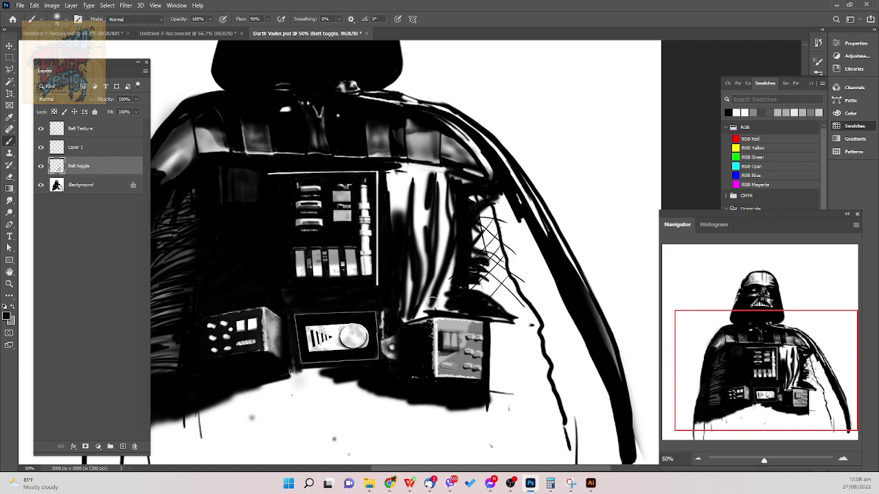
{"action": "mouse_move", "coordinate": [456, 244]}
{"action": "left_mouse_down"}
{"action": "mouse_move", "coordinate": [439, 311]}
{"action": "mouse_move", "coordinate": [453, 295]}
{"action": "mouse_move", "coordinate": [445, 308]}
{"action": "mouse_move", "coordinate": [467, 312]}
{"action": "left_mouse_up"}
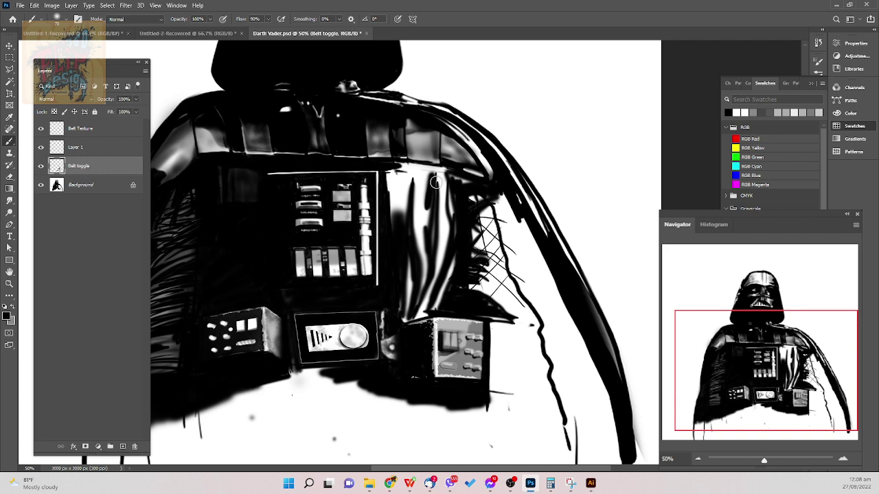
- Darken the torso strip's upper end and its edge beside the chest panel with black strokes, and undo the last stroke
{"action": "left_click_drag", "start_coordinate": [436, 182], "coordinate": [444, 188]}
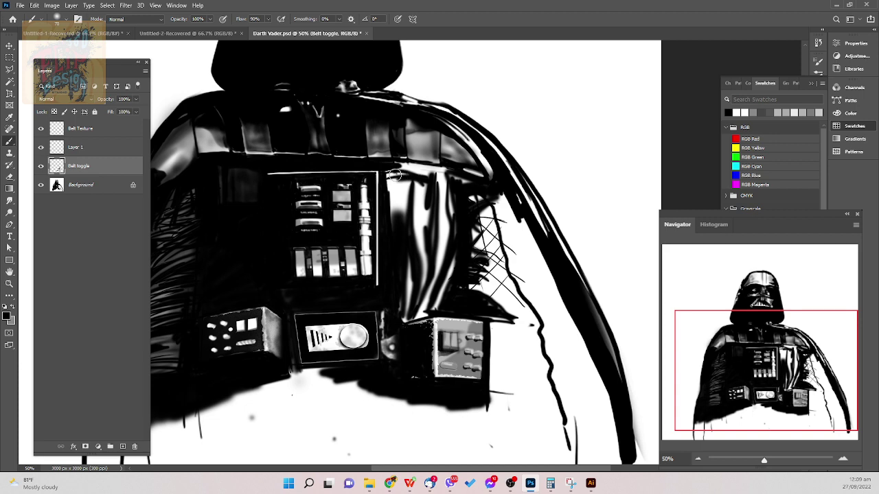
{"action": "mouse_move", "coordinate": [404, 184]}
{"action": "left_mouse_down"}
{"action": "mouse_move", "coordinate": [407, 241]}
{"action": "mouse_move", "coordinate": [409, 182]}
{"action": "mouse_move", "coordinate": [396, 225]}
{"action": "left_mouse_up"}
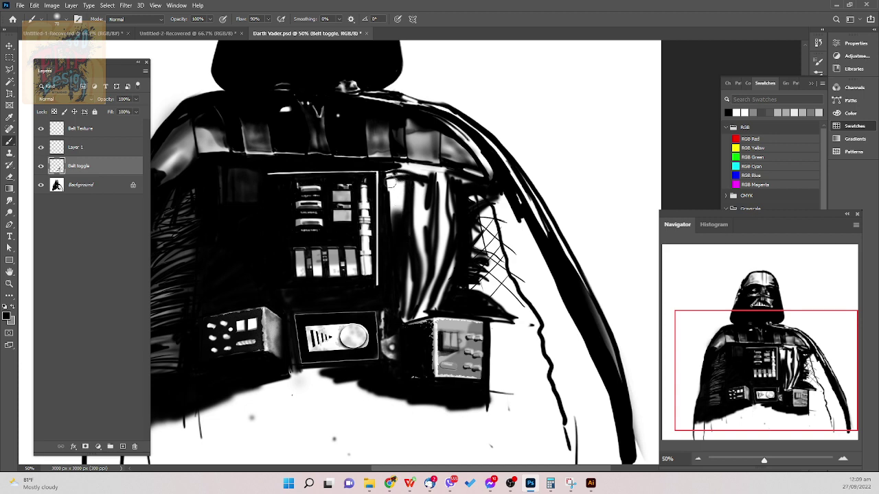
{"action": "mouse_move", "coordinate": [390, 178]}
{"action": "left_mouse_down"}
{"action": "mouse_move", "coordinate": [390, 216]}
{"action": "mouse_move", "coordinate": [386, 186]}
{"action": "mouse_move", "coordinate": [389, 212]}
{"action": "mouse_move", "coordinate": [398, 189]}
{"action": "mouse_move", "coordinate": [411, 206]}
{"action": "left_mouse_up"}
{"action": "mouse_move", "coordinate": [414, 225]}
{"action": "left_mouse_down"}
{"action": "mouse_move", "coordinate": [421, 189]}
{"action": "mouse_move", "coordinate": [424, 225]}
{"action": "mouse_move", "coordinate": [426, 208]}
{"action": "left_mouse_up"}
{"action": "key", "text": "ctrl+z"}
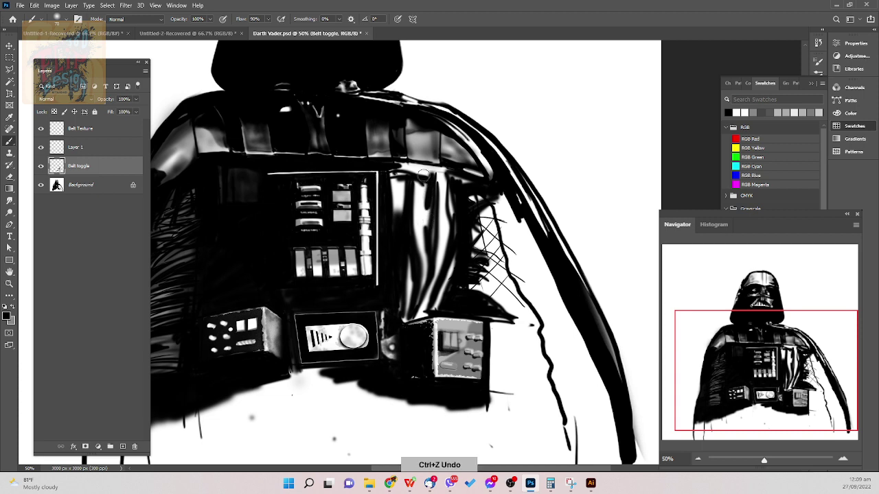
- Add short hanging black strokes beneath the shoulder armour at the top of the torso strip, and undo the last one
{"action": "left_click_drag", "start_coordinate": [427, 177], "coordinate": [426, 189]}
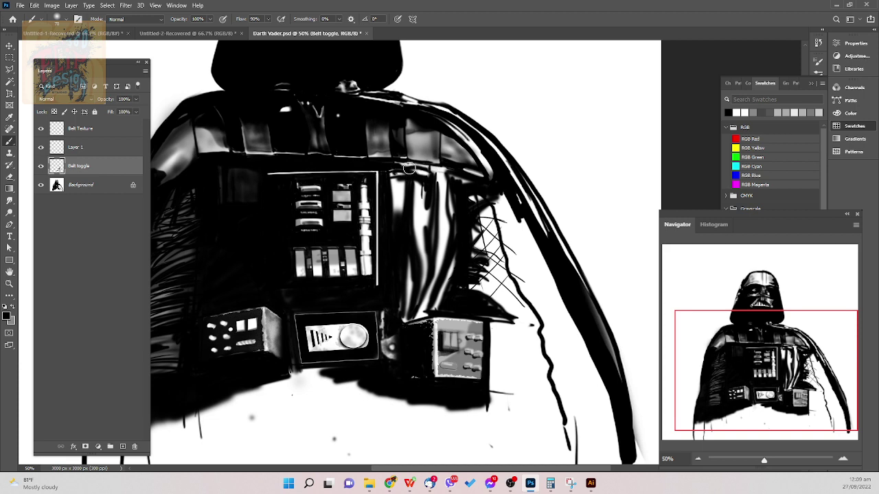
{"action": "mouse_move", "coordinate": [412, 167]}
{"action": "left_mouse_down"}
{"action": "mouse_move", "coordinate": [450, 176]}
{"action": "mouse_move", "coordinate": [437, 173]}
{"action": "mouse_move", "coordinate": [437, 204]}
{"action": "left_mouse_up"}
{"action": "left_click_drag", "start_coordinate": [440, 171], "coordinate": [446, 190]}
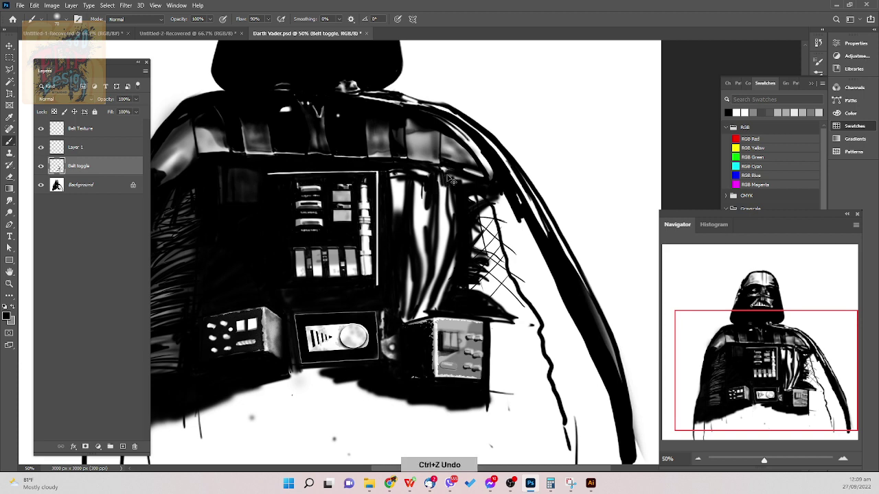
{"action": "key", "text": "ctrl+z"}
- Fill the gap under the shoulder armour's outer end with black and extend the shadow down the cape's inner edge
{"action": "mouse_move", "coordinate": [445, 175]}
{"action": "left_mouse_down"}
{"action": "mouse_move", "coordinate": [452, 241]}
{"action": "mouse_move", "coordinate": [451, 199]}
{"action": "mouse_move", "coordinate": [468, 175]}
{"action": "mouse_move", "coordinate": [462, 183]}
{"action": "mouse_move", "coordinate": [474, 183]}
{"action": "left_mouse_up"}
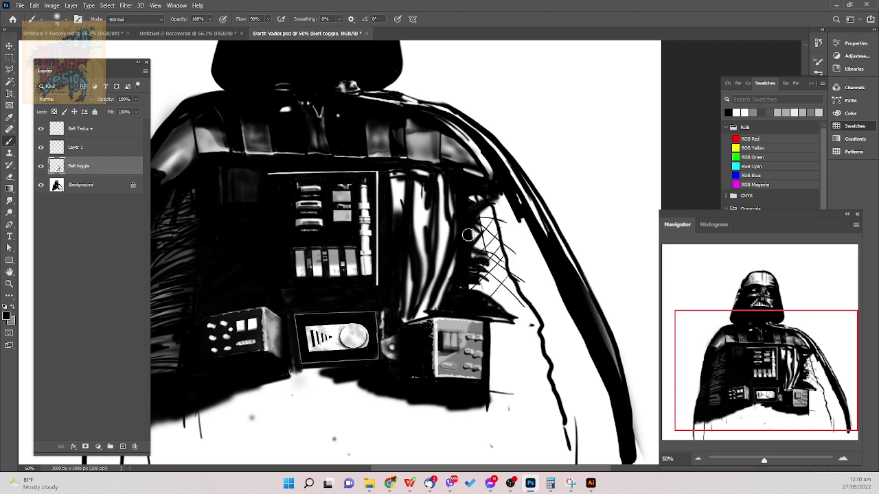
{"action": "left_click_drag", "start_coordinate": [481, 224], "coordinate": [503, 213]}
{"action": "mouse_move", "coordinate": [507, 202]}
{"action": "left_mouse_down"}
{"action": "mouse_move", "coordinate": [504, 225]}
{"action": "mouse_move", "coordinate": [500, 212]}
{"action": "mouse_move", "coordinate": [513, 212]}
{"action": "mouse_move", "coordinate": [497, 201]}
{"action": "mouse_move", "coordinate": [513, 226]}
{"action": "mouse_move", "coordinate": [509, 207]}
{"action": "mouse_move", "coordinate": [515, 247]}
{"action": "left_mouse_up"}
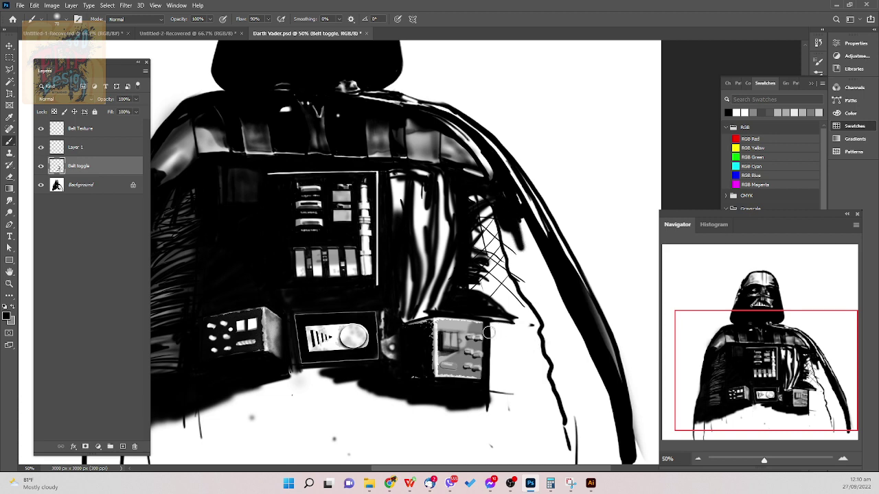
- Draw a series of curved, tapering black folds across the lower sleeve, from the right belt box's outer side down to the hem
{"action": "mouse_move", "coordinate": [489, 332]}
{"action": "left_mouse_down"}
{"action": "mouse_move", "coordinate": [527, 338]}
{"action": "mouse_move", "coordinate": [497, 343]}
{"action": "mouse_move", "coordinate": [521, 338]}
{"action": "mouse_move", "coordinate": [494, 332]}
{"action": "mouse_move", "coordinate": [539, 333]}
{"action": "mouse_move", "coordinate": [489, 328]}
{"action": "mouse_move", "coordinate": [538, 327]}
{"action": "left_mouse_up"}
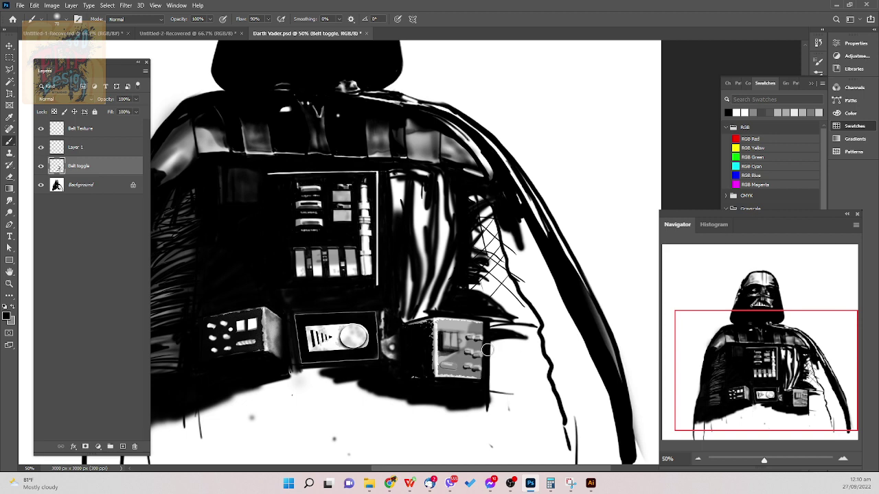
{"action": "mouse_move", "coordinate": [485, 350]}
{"action": "left_mouse_down"}
{"action": "mouse_move", "coordinate": [494, 364]}
{"action": "mouse_move", "coordinate": [520, 352]}
{"action": "mouse_move", "coordinate": [485, 362]}
{"action": "mouse_move", "coordinate": [486, 353]}
{"action": "mouse_move", "coordinate": [528, 354]}
{"action": "left_mouse_up"}
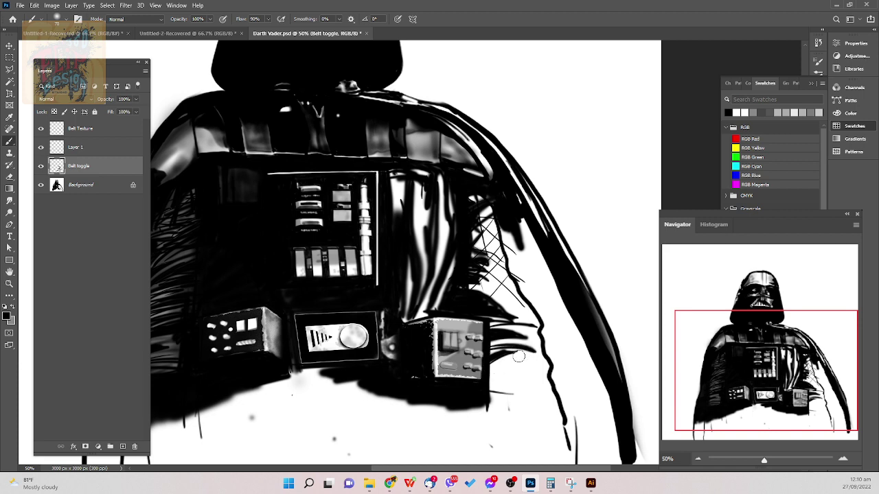
{"action": "left_click_drag", "start_coordinate": [498, 367], "coordinate": [537, 373]}
{"action": "mouse_move", "coordinate": [482, 396]}
{"action": "left_mouse_down"}
{"action": "mouse_move", "coordinate": [535, 373]}
{"action": "mouse_move", "coordinate": [489, 393]}
{"action": "mouse_move", "coordinate": [488, 381]}
{"action": "mouse_move", "coordinate": [534, 371]}
{"action": "mouse_move", "coordinate": [516, 365]}
{"action": "mouse_move", "coordinate": [490, 373]}
{"action": "left_mouse_up"}
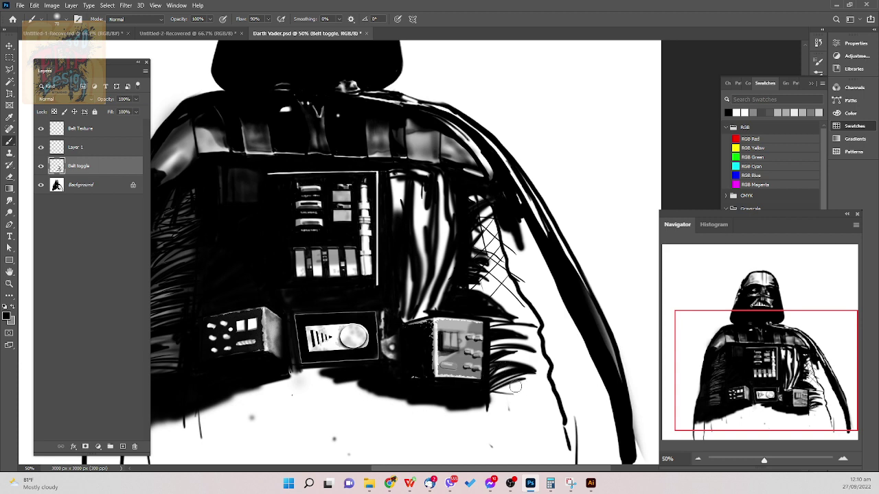
{"action": "mouse_move", "coordinate": [488, 398]}
{"action": "left_mouse_down"}
{"action": "mouse_move", "coordinate": [532, 398]}
{"action": "mouse_move", "coordinate": [521, 394]}
{"action": "mouse_move", "coordinate": [532, 385]}
{"action": "mouse_move", "coordinate": [551, 394]}
{"action": "mouse_move", "coordinate": [509, 392]}
{"action": "mouse_move", "coordinate": [530, 383]}
{"action": "mouse_move", "coordinate": [563, 396]}
{"action": "mouse_move", "coordinate": [511, 392]}
{"action": "mouse_move", "coordinate": [547, 399]}
{"action": "mouse_move", "coordinate": [527, 392]}
{"action": "mouse_move", "coordinate": [534, 389]}
{"action": "mouse_move", "coordinate": [520, 392]}
{"action": "mouse_move", "coordinate": [554, 399]}
{"action": "mouse_move", "coordinate": [536, 387]}
{"action": "mouse_move", "coordinate": [563, 401]}
{"action": "mouse_move", "coordinate": [531, 391]}
{"action": "mouse_move", "coordinate": [523, 398]}
{"action": "mouse_move", "coordinate": [574, 416]}
{"action": "left_mouse_up"}
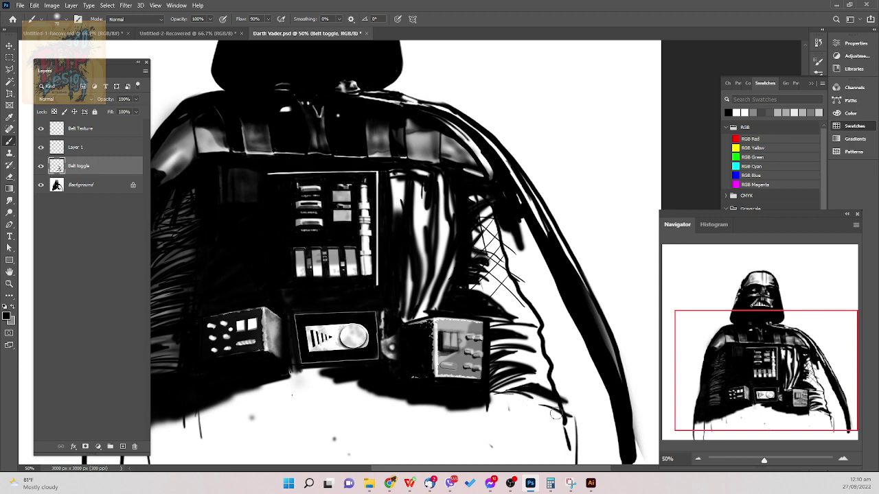
{"action": "mouse_move", "coordinate": [486, 418]}
{"action": "left_mouse_down"}
{"action": "mouse_move", "coordinate": [531, 408]}
{"action": "mouse_move", "coordinate": [478, 422]}
{"action": "mouse_move", "coordinate": [499, 416]}
{"action": "mouse_move", "coordinate": [482, 409]}
{"action": "mouse_move", "coordinate": [519, 395]}
{"action": "mouse_move", "coordinate": [497, 394]}
{"action": "mouse_move", "coordinate": [484, 401]}
{"action": "mouse_move", "coordinate": [539, 403]}
{"action": "mouse_move", "coordinate": [523, 398]}
{"action": "mouse_move", "coordinate": [532, 398]}
{"action": "mouse_move", "coordinate": [493, 410]}
{"action": "mouse_move", "coordinate": [531, 406]}
{"action": "mouse_move", "coordinate": [502, 405]}
{"action": "mouse_move", "coordinate": [527, 406]}
{"action": "left_mouse_up"}
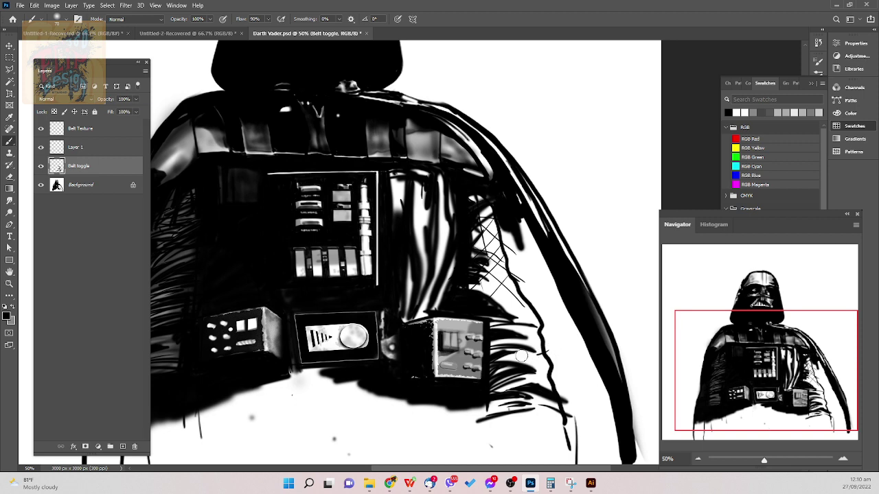
- Thicken the lower sleeve's outer edge with short black fold strokes across the wavy line, and undo the last stroke
{"action": "mouse_move", "coordinate": [525, 355]}
{"action": "left_mouse_down"}
{"action": "mouse_move", "coordinate": [565, 365]}
{"action": "mouse_move", "coordinate": [553, 379]}
{"action": "mouse_move", "coordinate": [564, 384]}
{"action": "left_mouse_up"}
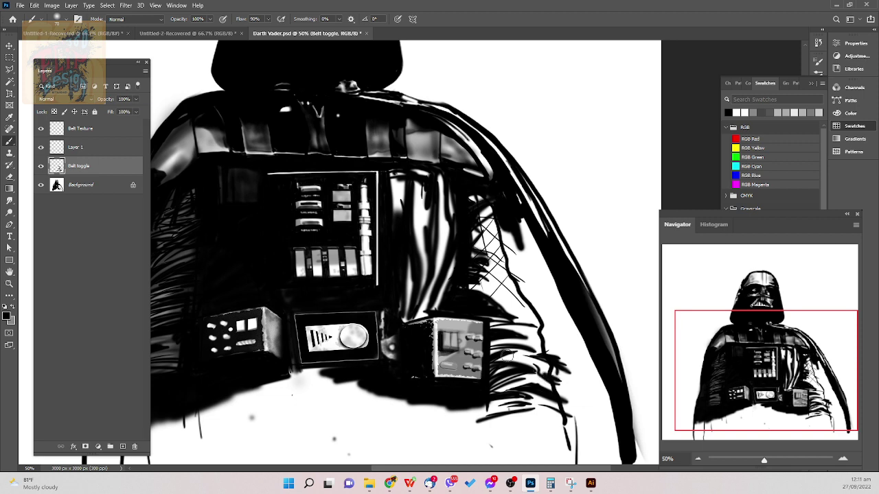
{"action": "mouse_move", "coordinate": [507, 354]}
{"action": "left_mouse_down"}
{"action": "mouse_move", "coordinate": [544, 368]}
{"action": "mouse_move", "coordinate": [505, 362]}
{"action": "mouse_move", "coordinate": [561, 357]}
{"action": "left_mouse_up"}
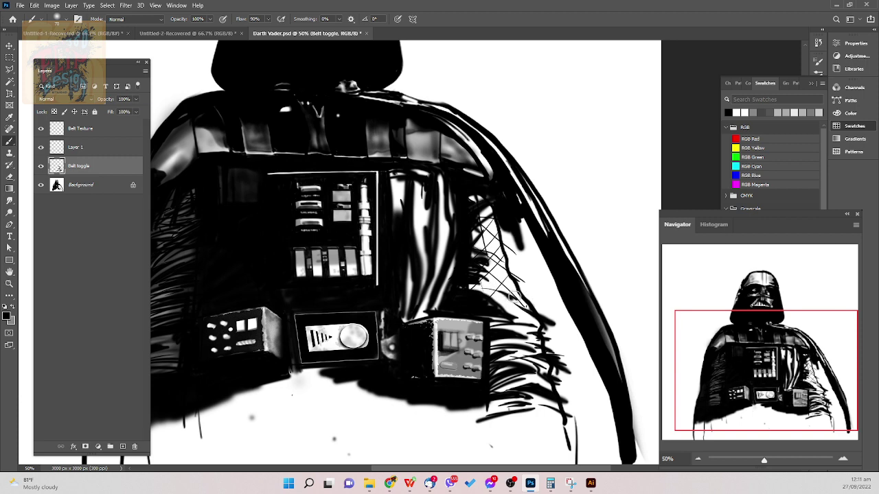
{"action": "key", "text": "ctrl+z"}
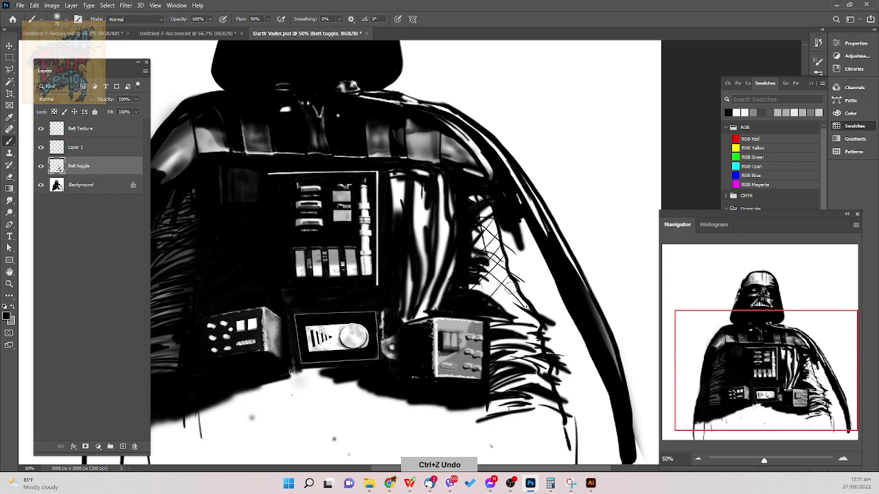
- Draw thin diagonal black strokes between the sleeve's cross-hatching and the curved fold above the right belt box
{"action": "left_click_drag", "start_coordinate": [484, 288], "coordinate": [501, 291]}
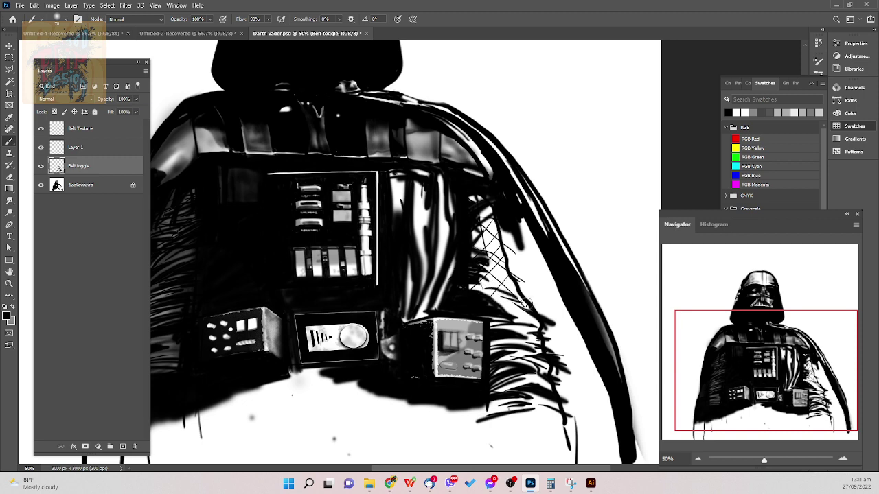
{"action": "mouse_move", "coordinate": [482, 293]}
{"action": "left_mouse_down"}
{"action": "mouse_move", "coordinate": [549, 320]}
{"action": "mouse_move", "coordinate": [535, 318]}
{"action": "left_mouse_up"}
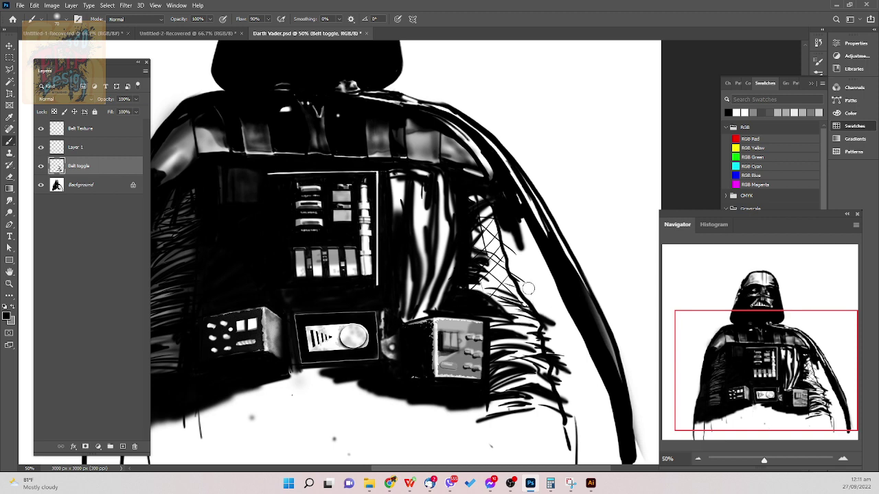
{"action": "left_click_drag", "start_coordinate": [489, 257], "coordinate": [525, 305]}
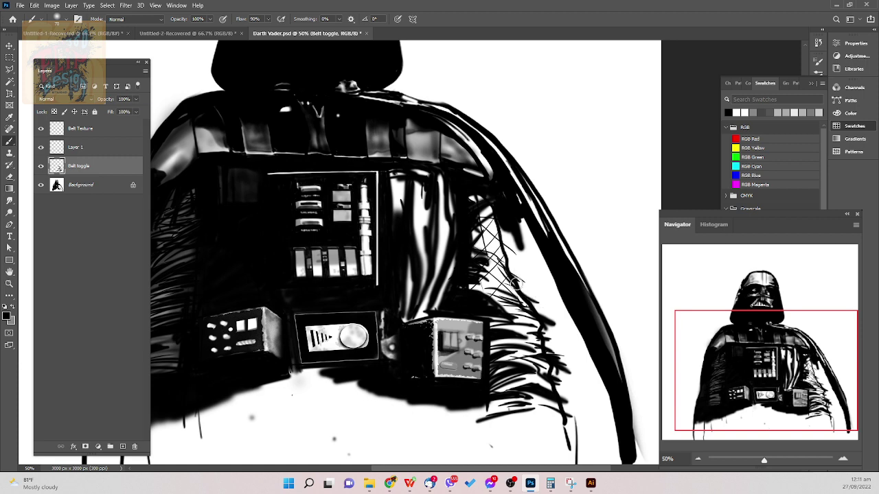
- Make the upper sleeve's cross-hatching denser with more thin crossing black lines out to the cape shadow
{"action": "left_click_drag", "start_coordinate": [513, 268], "coordinate": [504, 258]}
{"action": "left_click_drag", "start_coordinate": [486, 229], "coordinate": [496, 240]}
{"action": "mouse_move", "coordinate": [482, 229]}
{"action": "left_mouse_down"}
{"action": "mouse_move", "coordinate": [503, 244]}
{"action": "mouse_move", "coordinate": [506, 259]}
{"action": "mouse_move", "coordinate": [503, 282]}
{"action": "mouse_move", "coordinate": [500, 270]}
{"action": "mouse_move", "coordinate": [484, 278]}
{"action": "mouse_move", "coordinate": [497, 286]}
{"action": "mouse_move", "coordinate": [473, 287]}
{"action": "left_mouse_up"}
{"action": "mouse_move", "coordinate": [515, 268]}
{"action": "left_mouse_down"}
{"action": "mouse_move", "coordinate": [476, 291]}
{"action": "mouse_move", "coordinate": [505, 293]}
{"action": "mouse_move", "coordinate": [464, 288]}
{"action": "left_mouse_up"}
{"action": "mouse_move", "coordinate": [515, 249]}
{"action": "left_mouse_down"}
{"action": "mouse_move", "coordinate": [494, 262]}
{"action": "mouse_move", "coordinate": [487, 229]}
{"action": "mouse_move", "coordinate": [474, 224]}
{"action": "mouse_move", "coordinate": [493, 203]}
{"action": "mouse_move", "coordinate": [504, 271]}
{"action": "mouse_move", "coordinate": [512, 274]}
{"action": "mouse_move", "coordinate": [508, 249]}
{"action": "mouse_move", "coordinate": [523, 266]}
{"action": "left_mouse_up"}
{"action": "left_click_drag", "start_coordinate": [541, 237], "coordinate": [526, 247]}
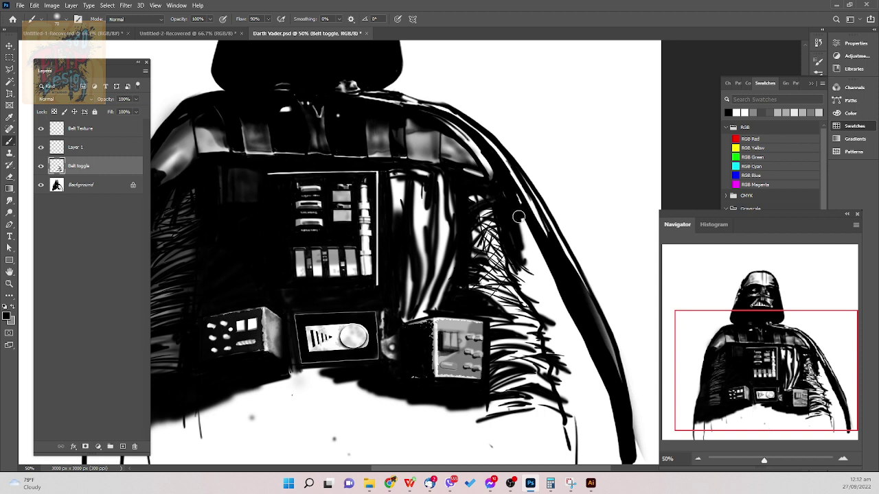
- Fill the white area between the sleeve's wavy outer line and the cape's outer edge with broad black strokes
{"action": "mouse_move", "coordinate": [519, 217]}
{"action": "left_mouse_down"}
{"action": "mouse_move", "coordinate": [531, 253]}
{"action": "mouse_move", "coordinate": [518, 222]}
{"action": "mouse_move", "coordinate": [520, 272]}
{"action": "mouse_move", "coordinate": [535, 302]}
{"action": "left_mouse_up"}
{"action": "mouse_move", "coordinate": [511, 262]}
{"action": "left_mouse_down"}
{"action": "mouse_move", "coordinate": [557, 325]}
{"action": "mouse_move", "coordinate": [549, 323]}
{"action": "mouse_move", "coordinate": [533, 246]}
{"action": "mouse_move", "coordinate": [544, 274]}
{"action": "left_mouse_up"}
{"action": "left_click_drag", "start_coordinate": [520, 225], "coordinate": [582, 340]}
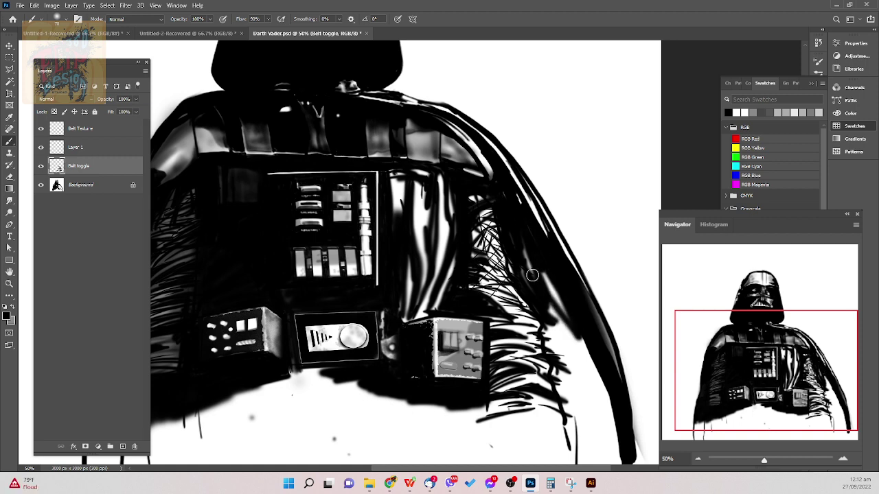
{"action": "mouse_move", "coordinate": [525, 248]}
{"action": "left_mouse_down"}
{"action": "mouse_move", "coordinate": [536, 291]}
{"action": "mouse_move", "coordinate": [567, 334]}
{"action": "mouse_move", "coordinate": [546, 330]}
{"action": "mouse_move", "coordinate": [556, 381]}
{"action": "mouse_move", "coordinate": [554, 301]}
{"action": "mouse_move", "coordinate": [549, 343]}
{"action": "mouse_move", "coordinate": [573, 332]}
{"action": "mouse_move", "coordinate": [588, 360]}
{"action": "mouse_move", "coordinate": [565, 370]}
{"action": "mouse_move", "coordinate": [563, 397]}
{"action": "mouse_move", "coordinate": [584, 344]}
{"action": "mouse_move", "coordinate": [611, 432]}
{"action": "mouse_move", "coordinate": [588, 383]}
{"action": "mouse_move", "coordinate": [570, 411]}
{"action": "mouse_move", "coordinate": [561, 388]}
{"action": "mouse_move", "coordinate": [563, 412]}
{"action": "left_mouse_up"}
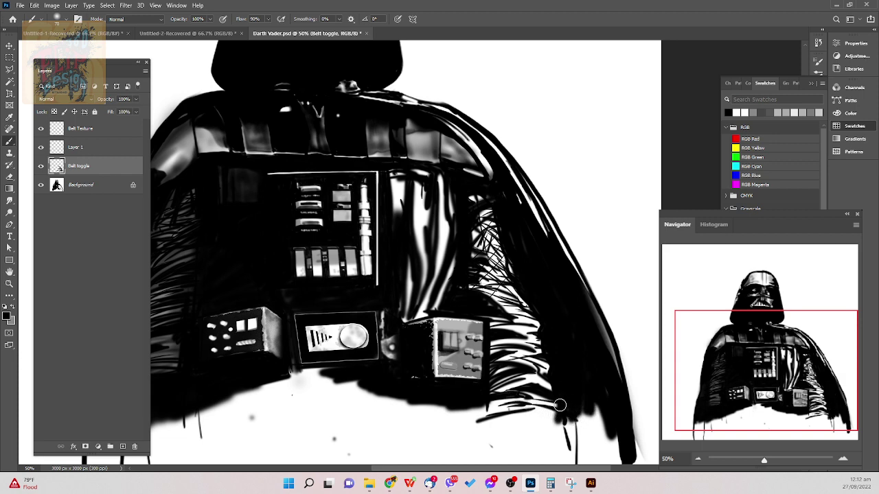
- Draw a curved hem line under the sleeve folds and fill black below it across to the cape's edge
{"action": "left_click_drag", "start_coordinate": [519, 406], "coordinate": [557, 408]}
{"action": "left_click_drag", "start_coordinate": [472, 416], "coordinate": [519, 407]}
{"action": "mouse_move", "coordinate": [453, 432]}
{"action": "left_mouse_down"}
{"action": "mouse_move", "coordinate": [510, 407]}
{"action": "mouse_move", "coordinate": [542, 412]}
{"action": "left_mouse_up"}
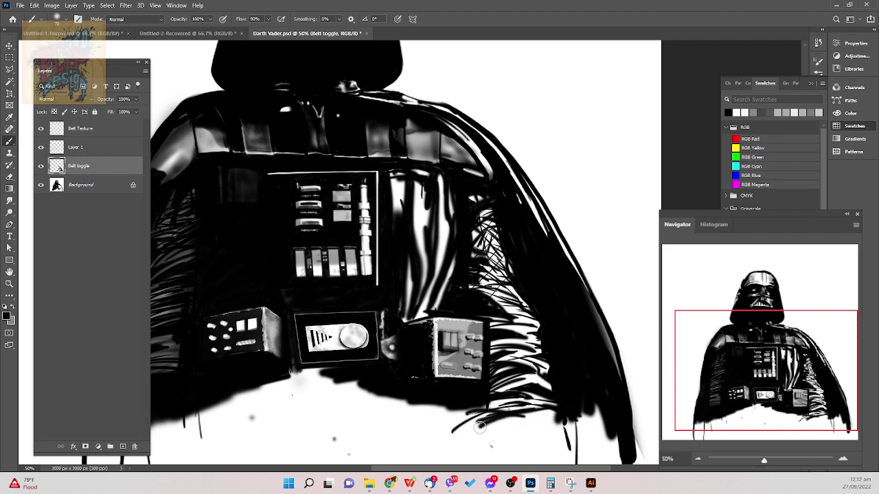
{"action": "mouse_move", "coordinate": [480, 427]}
{"action": "left_mouse_down"}
{"action": "mouse_move", "coordinate": [567, 414]}
{"action": "mouse_move", "coordinate": [493, 422]}
{"action": "mouse_move", "coordinate": [537, 436]}
{"action": "mouse_move", "coordinate": [615, 439]}
{"action": "mouse_move", "coordinate": [556, 433]}
{"action": "mouse_move", "coordinate": [592, 430]}
{"action": "mouse_move", "coordinate": [583, 402]}
{"action": "mouse_move", "coordinate": [611, 400]}
{"action": "mouse_move", "coordinate": [559, 427]}
{"action": "mouse_move", "coordinate": [499, 430]}
{"action": "left_mouse_up"}
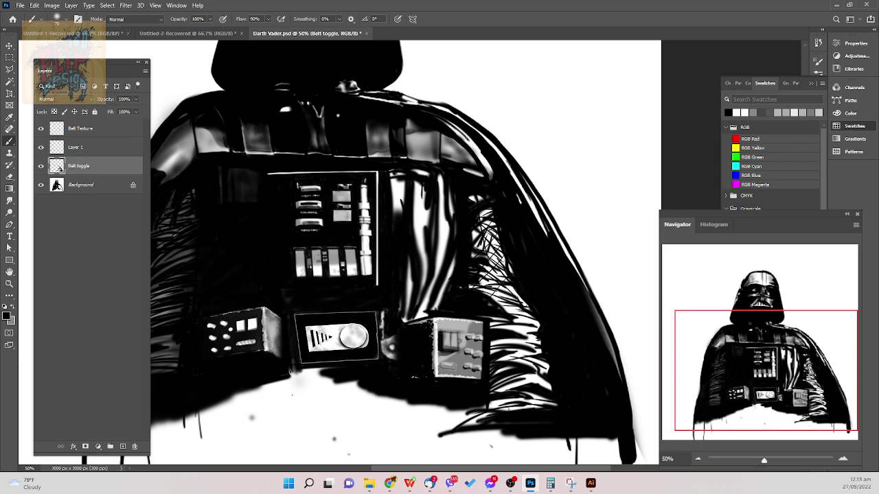
- Swap to the grey foreground colour, set the brush mode to Multiply, and shade over the upper sleeve's cross-hatching
{"action": "key", "text": "x"}
{"action": "left_click", "coordinate": [142, 19]}
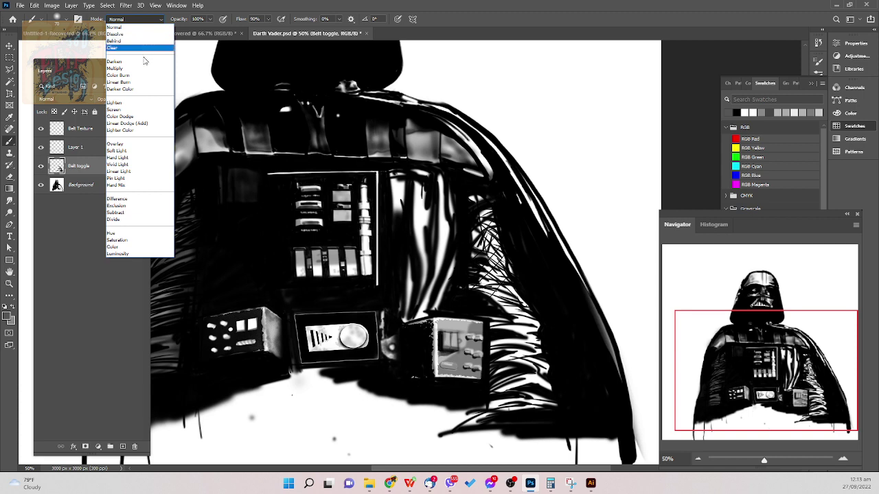
{"action": "left_click", "coordinate": [142, 68]}
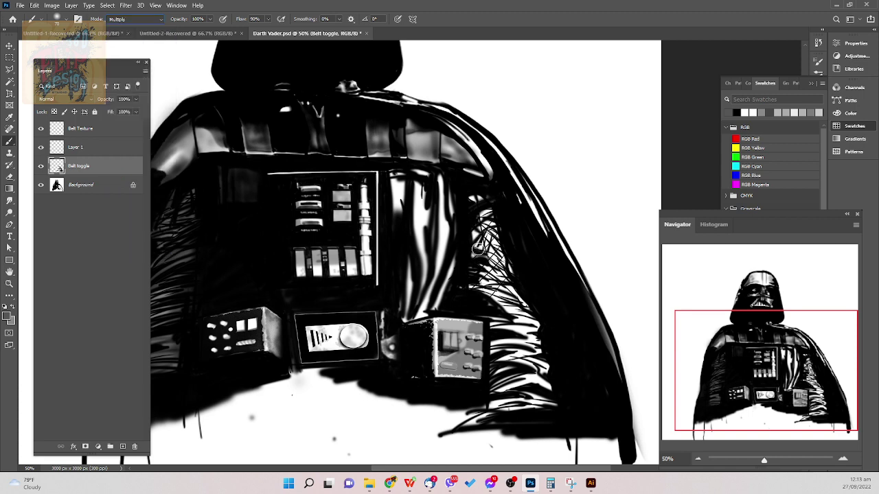
{"action": "mouse_move", "coordinate": [478, 248]}
{"action": "left_mouse_down"}
{"action": "mouse_move", "coordinate": [471, 230]}
{"action": "mouse_move", "coordinate": [488, 235]}
{"action": "mouse_move", "coordinate": [483, 255]}
{"action": "mouse_move", "coordinate": [501, 273]}
{"action": "mouse_move", "coordinate": [494, 261]}
{"action": "left_mouse_up"}
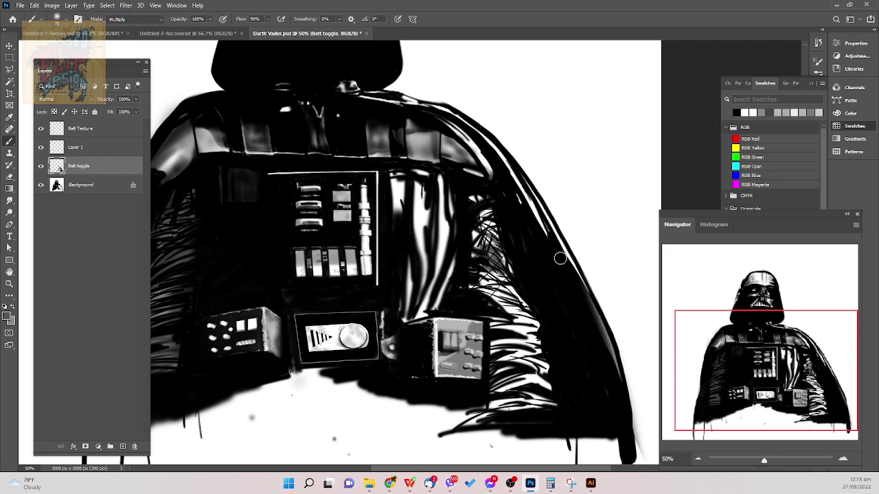
- Undo the last sleeve shading, then try grey Multiply brush strokes over the upper sleeve and the white torso folds
{"action": "key", "text": "ctrl+z"}
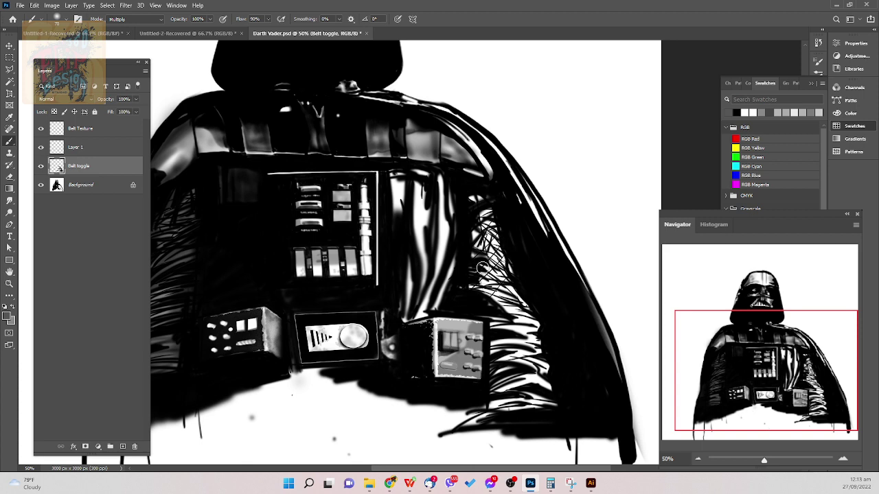
{"action": "mouse_move", "coordinate": [482, 267]}
{"action": "left_mouse_down"}
{"action": "mouse_move", "coordinate": [482, 245]}
{"action": "mouse_move", "coordinate": [462, 256]}
{"action": "mouse_move", "coordinate": [513, 217]}
{"action": "mouse_move", "coordinate": [470, 243]}
{"action": "mouse_move", "coordinate": [509, 225]}
{"action": "mouse_move", "coordinate": [474, 227]}
{"action": "mouse_move", "coordinate": [514, 221]}
{"action": "mouse_move", "coordinate": [492, 222]}
{"action": "mouse_move", "coordinate": [499, 226]}
{"action": "mouse_move", "coordinate": [498, 206]}
{"action": "mouse_move", "coordinate": [486, 212]}
{"action": "mouse_move", "coordinate": [505, 208]}
{"action": "left_mouse_up"}
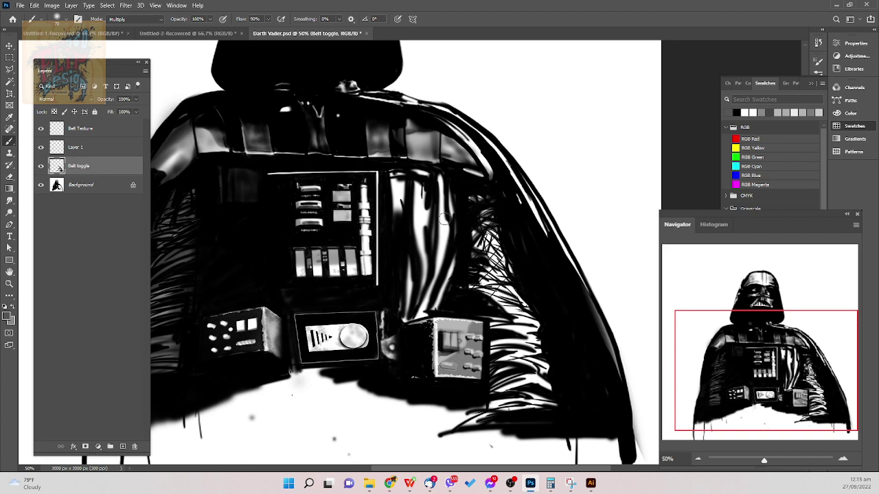
{"action": "mouse_move", "coordinate": [402, 179]}
{"action": "left_mouse_down"}
{"action": "mouse_move", "coordinate": [398, 219]}
{"action": "mouse_move", "coordinate": [410, 177]}
{"action": "mouse_move", "coordinate": [418, 226]}
{"action": "mouse_move", "coordinate": [417, 177]}
{"action": "mouse_move", "coordinate": [419, 214]}
{"action": "mouse_move", "coordinate": [425, 186]}
{"action": "mouse_move", "coordinate": [429, 210]}
{"action": "mouse_move", "coordinate": [424, 280]}
{"action": "mouse_move", "coordinate": [423, 264]}
{"action": "mouse_move", "coordinate": [405, 318]}
{"action": "mouse_move", "coordinate": [404, 274]}
{"action": "mouse_move", "coordinate": [408, 302]}
{"action": "mouse_move", "coordinate": [421, 263]}
{"action": "mouse_move", "coordinate": [453, 279]}
{"action": "left_mouse_up"}
{"action": "mouse_move", "coordinate": [407, 315]}
{"action": "left_mouse_down"}
{"action": "mouse_move", "coordinate": [451, 275]}
{"action": "mouse_move", "coordinate": [432, 298]}
{"action": "mouse_move", "coordinate": [442, 254]}
{"action": "mouse_move", "coordinate": [418, 313]}
{"action": "mouse_move", "coordinate": [441, 230]}
{"action": "mouse_move", "coordinate": [444, 177]}
{"action": "mouse_move", "coordinate": [446, 245]}
{"action": "mouse_move", "coordinate": [448, 236]}
{"action": "mouse_move", "coordinate": [423, 240]}
{"action": "mouse_move", "coordinate": [433, 176]}
{"action": "left_mouse_up"}
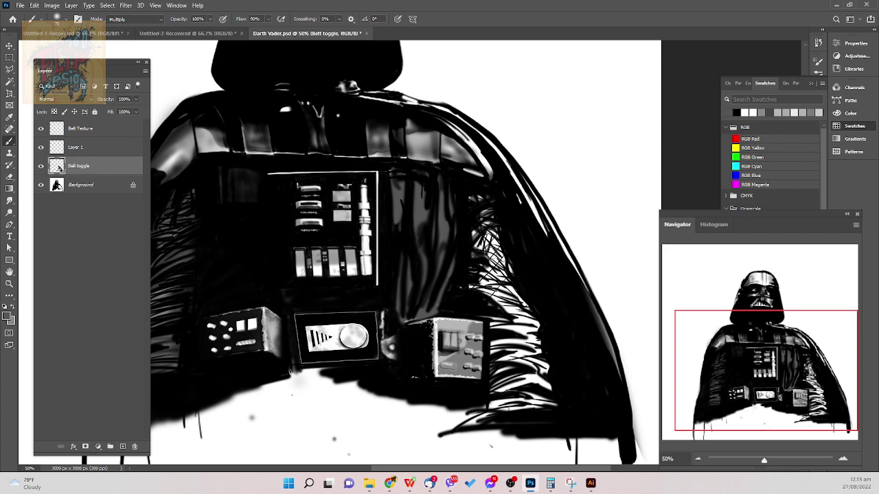
- Try grey Multiply brush shading over the sleeve's cross-hatching and down the folds beside the belt box
{"action": "mouse_move", "coordinate": [482, 248]}
{"action": "left_mouse_down"}
{"action": "mouse_move", "coordinate": [508, 271]}
{"action": "mouse_move", "coordinate": [515, 265]}
{"action": "mouse_move", "coordinate": [518, 278]}
{"action": "mouse_move", "coordinate": [512, 266]}
{"action": "left_mouse_up"}
{"action": "left_click_drag", "start_coordinate": [482, 226], "coordinate": [508, 248]}
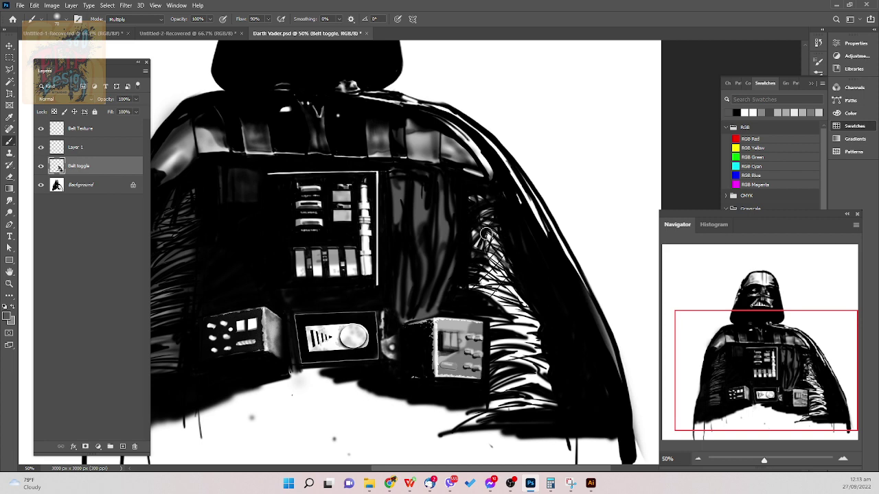
{"action": "mouse_move", "coordinate": [485, 234]}
{"action": "left_mouse_down"}
{"action": "mouse_move", "coordinate": [508, 241]}
{"action": "mouse_move", "coordinate": [515, 274]}
{"action": "mouse_move", "coordinate": [486, 259]}
{"action": "mouse_move", "coordinate": [520, 297]}
{"action": "left_mouse_up"}
{"action": "mouse_move", "coordinate": [496, 268]}
{"action": "left_mouse_down"}
{"action": "mouse_move", "coordinate": [519, 286]}
{"action": "mouse_move", "coordinate": [518, 306]}
{"action": "left_mouse_up"}
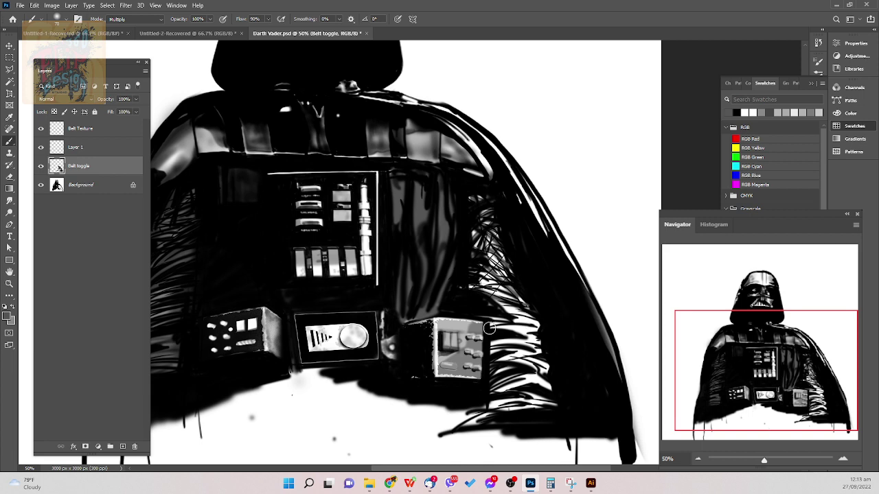
{"action": "mouse_move", "coordinate": [490, 328]}
{"action": "left_mouse_down"}
{"action": "mouse_move", "coordinate": [544, 336]}
{"action": "mouse_move", "coordinate": [509, 334]}
{"action": "mouse_move", "coordinate": [496, 323]}
{"action": "mouse_move", "coordinate": [542, 327]}
{"action": "mouse_move", "coordinate": [494, 318]}
{"action": "mouse_move", "coordinate": [546, 328]}
{"action": "left_mouse_up"}
{"action": "mouse_move", "coordinate": [488, 318]}
{"action": "left_mouse_down"}
{"action": "mouse_move", "coordinate": [517, 319]}
{"action": "mouse_move", "coordinate": [489, 318]}
{"action": "mouse_move", "coordinate": [541, 330]}
{"action": "left_mouse_up"}
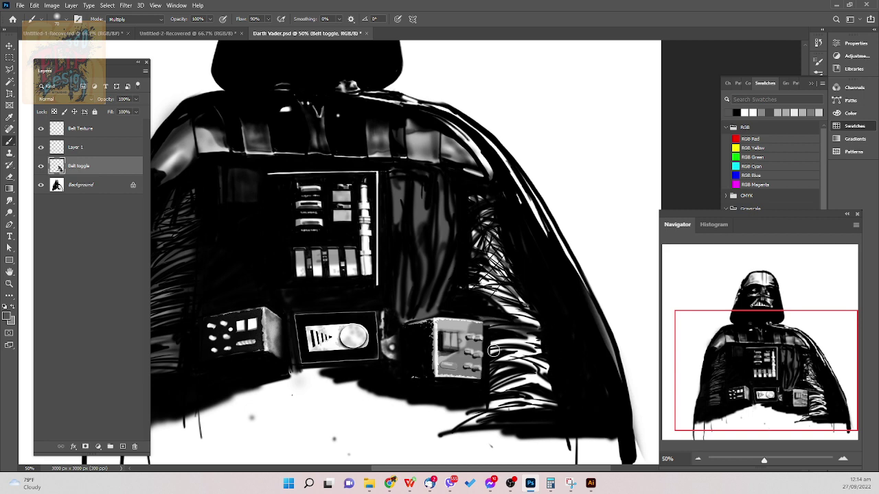
{"action": "mouse_move", "coordinate": [485, 351]}
{"action": "left_mouse_down"}
{"action": "mouse_move", "coordinate": [518, 350]}
{"action": "mouse_move", "coordinate": [488, 353]}
{"action": "mouse_move", "coordinate": [503, 351]}
{"action": "mouse_move", "coordinate": [485, 364]}
{"action": "mouse_move", "coordinate": [510, 350]}
{"action": "mouse_move", "coordinate": [486, 382]}
{"action": "mouse_move", "coordinate": [494, 376]}
{"action": "mouse_move", "coordinate": [476, 375]}
{"action": "mouse_move", "coordinate": [497, 358]}
{"action": "left_mouse_up"}
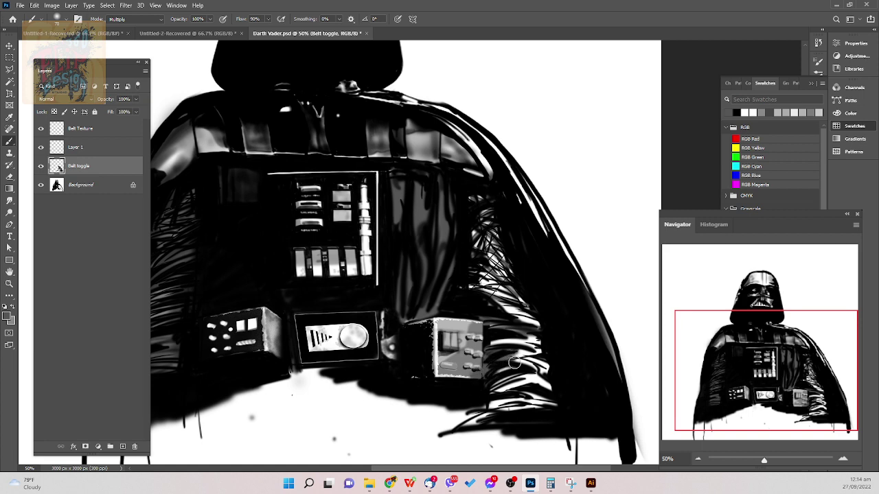
- Undo the latest shading strokes on the lower sleeve and at the cape's edge
{"action": "key", "text": "ctrl+z"}
{"action": "key", "text": "ctrl+z"}
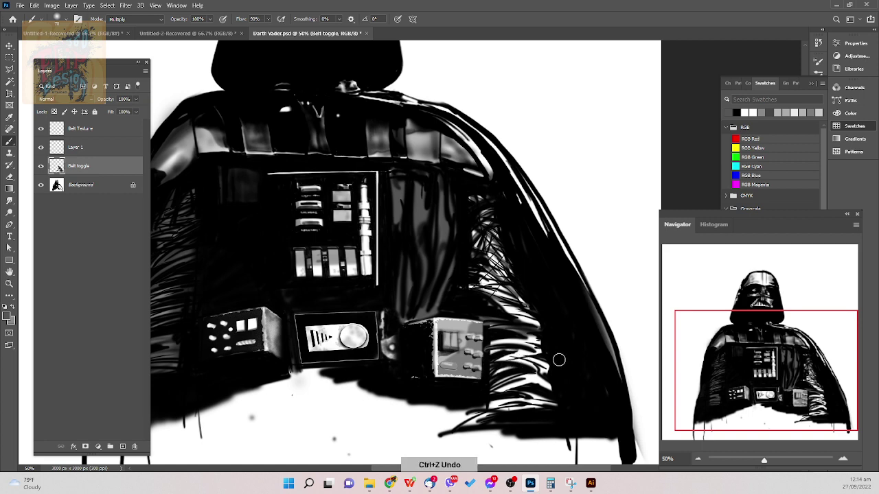
{"action": "key", "text": "ctrl+z"}
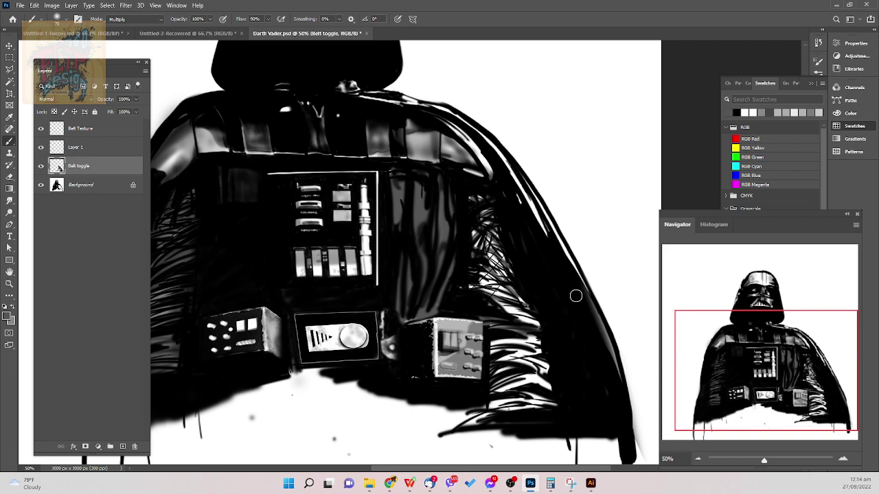
{"action": "mouse_move", "coordinate": [574, 294]}
{"action": "left_mouse_down"}
{"action": "mouse_move", "coordinate": [632, 251]}
{"action": "mouse_move", "coordinate": [584, 327]}
{"action": "mouse_move", "coordinate": [642, 313]}
{"action": "left_mouse_up"}
{"action": "key", "text": "ctrl+z"}
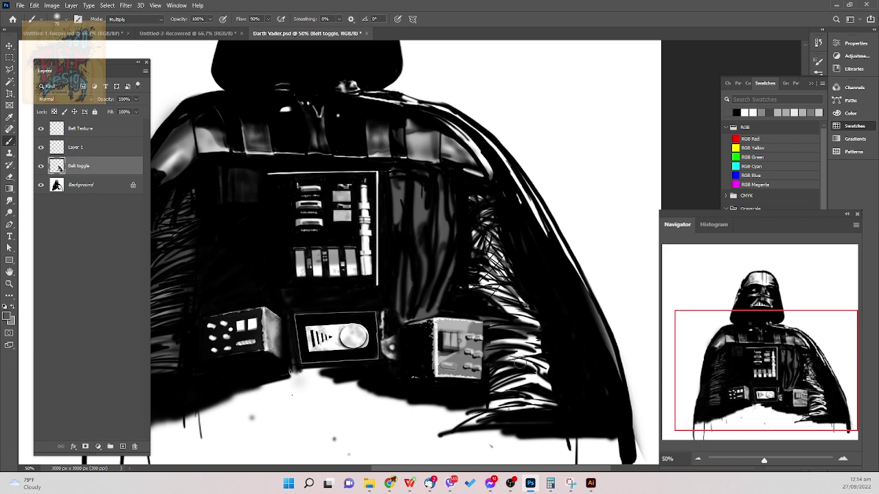
{"action": "key", "text": "ctrl+z"}
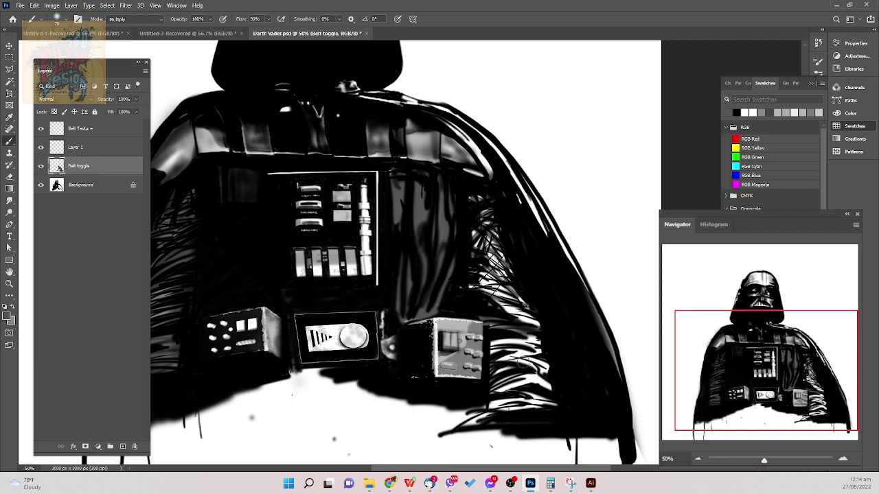
- Toggle the Belt toggle layer's visibility to compare the drawing with and without its strokes
{"action": "left_click", "coordinate": [41, 167]}
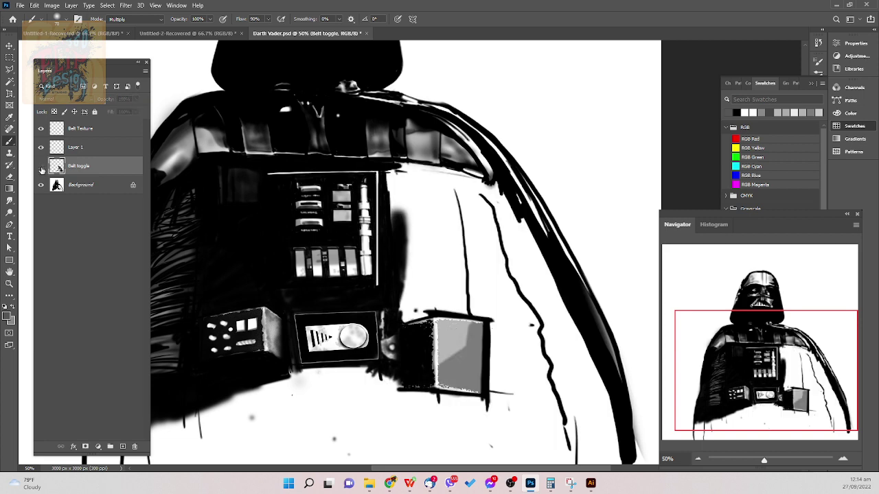
{"action": "left_click", "coordinate": [41, 167]}
{"action": "left_click", "coordinate": [41, 168]}
{"action": "left_click", "coordinate": [41, 169]}
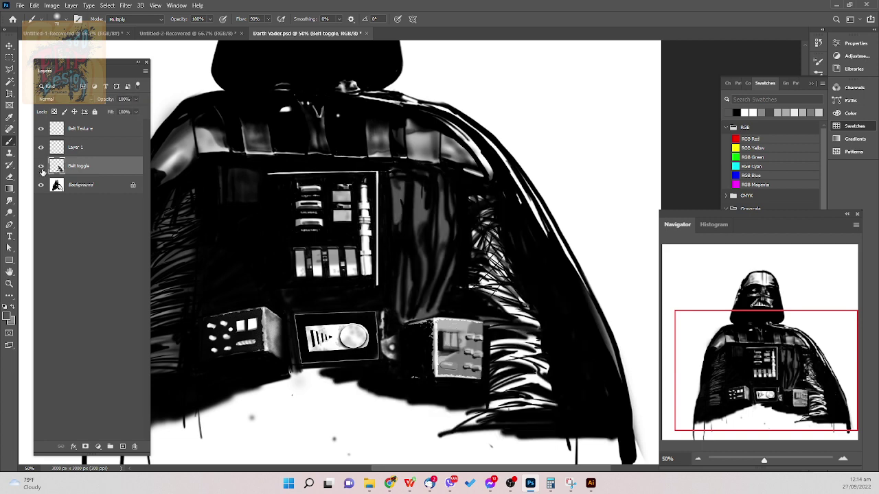
{"action": "key", "text": "ctrl+z"}
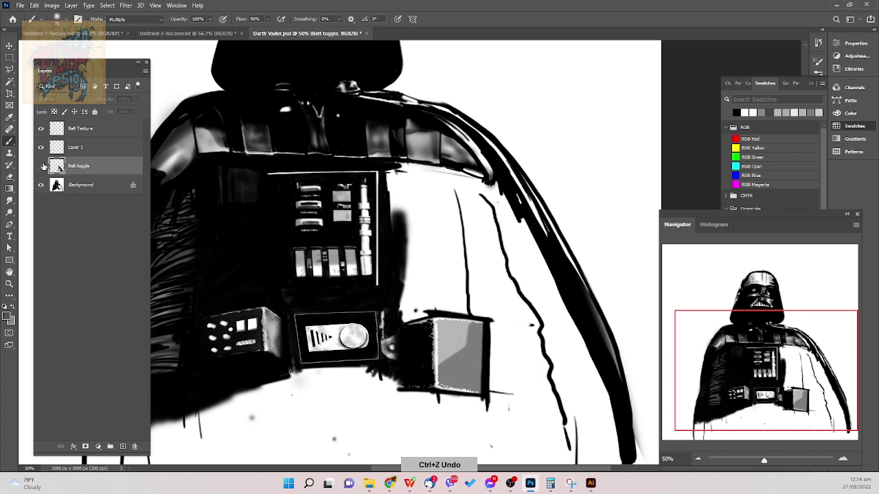
{"action": "left_click", "coordinate": [42, 167]}
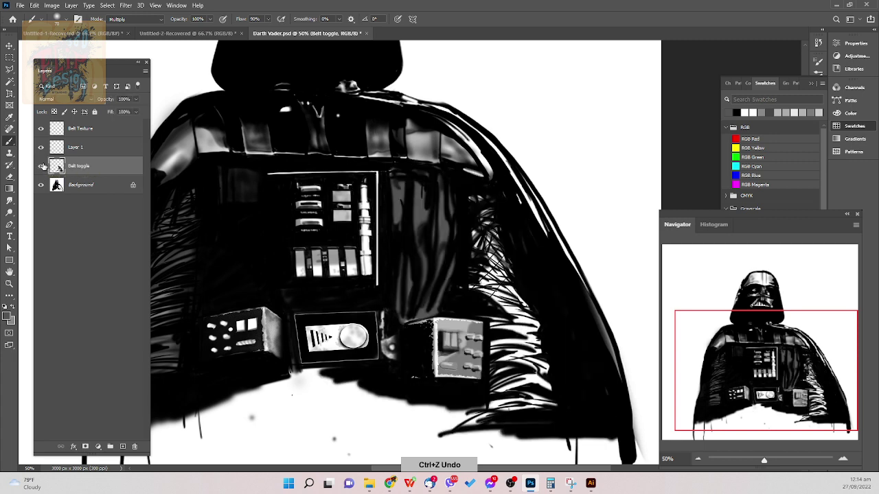
- Undo the remaining grey shading on the torso folds and upper sleeve
{"action": "key", "text": "ctrl+z"}
{"action": "key", "text": "ctrl+z"}
{"action": "key", "text": "ctrl+z"}
{"action": "key", "text": "ctrl+z"}
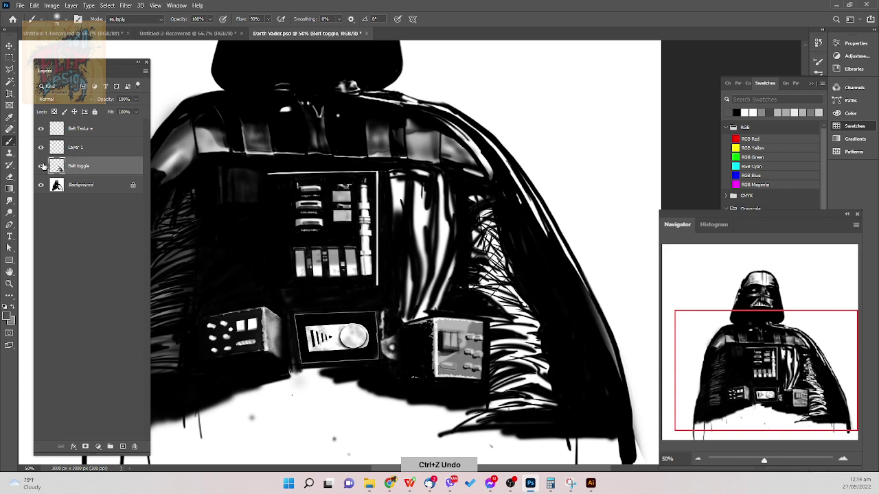
- Merge the Belt toggle layer down into the Background, undoing a trial shading stroke on the torso folds
{"action": "key", "text": "ctrl+e"}
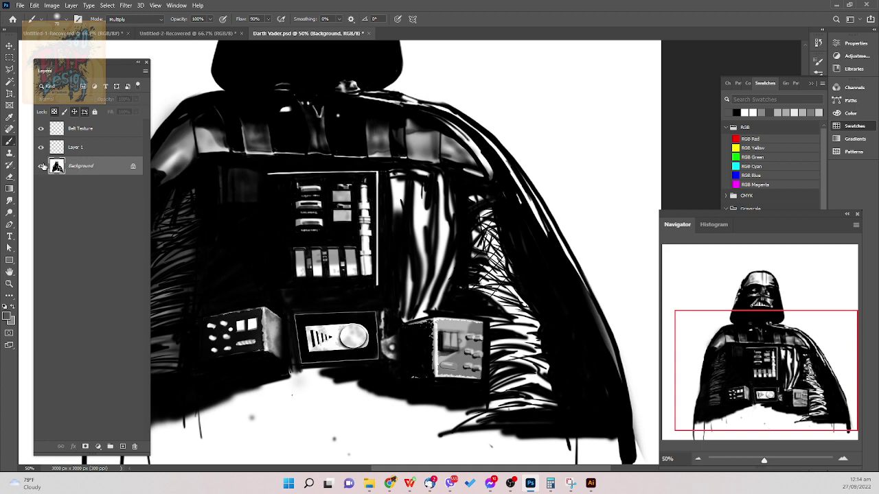
{"action": "mouse_move", "coordinate": [443, 210]}
{"action": "left_mouse_down"}
{"action": "mouse_move", "coordinate": [434, 265]}
{"action": "mouse_move", "coordinate": [446, 228]}
{"action": "left_mouse_up"}
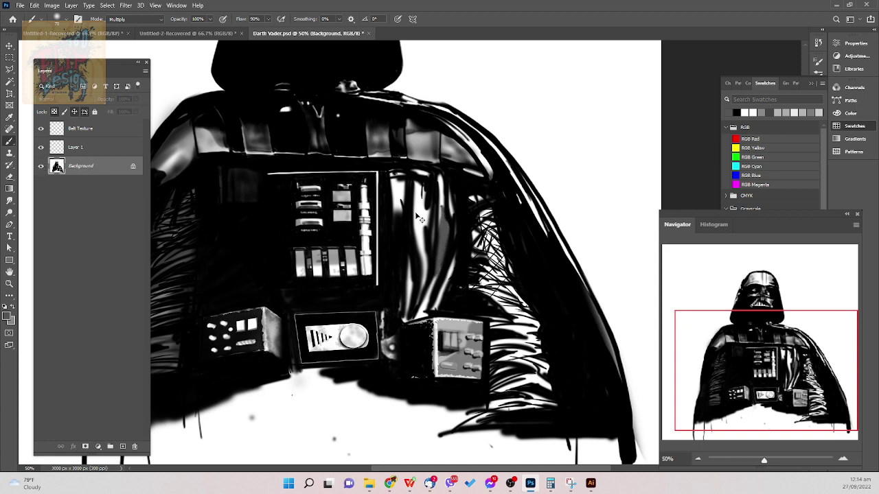
{"action": "key", "text": "ctrl+z"}
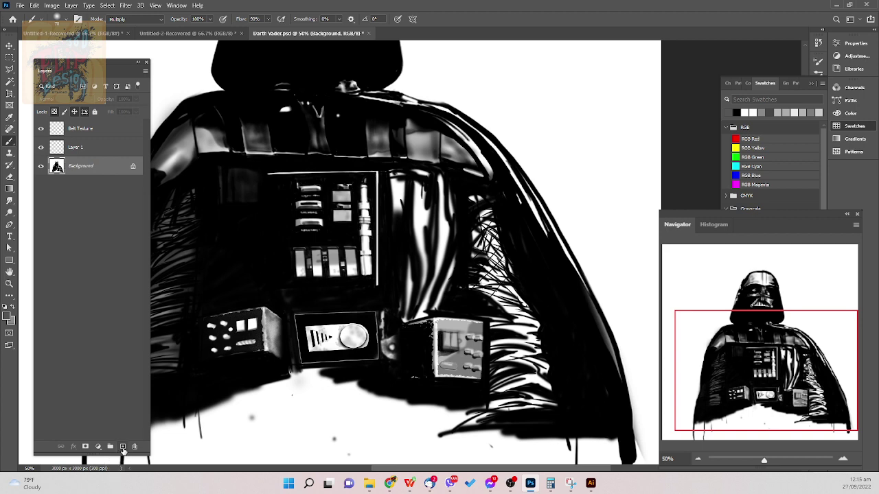
- Add a new layer directly above the Background and name it Cloth
{"action": "left_click", "coordinate": [122, 446]}
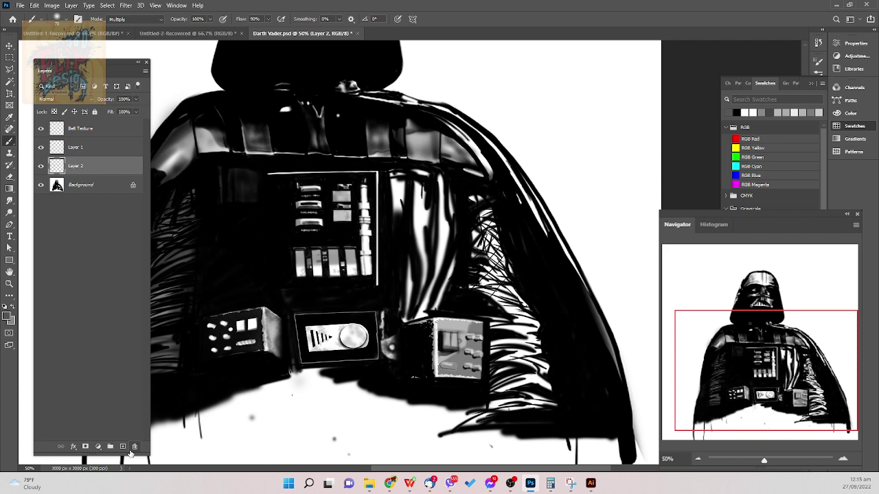
{"action": "double_click", "coordinate": [75, 166]}
{"action": "type", "text": "Cloth"}
{"action": "key", "text": "Return"}
- Discard a trial torso stroke, set the brush mode to Normal, and set the Cloth layer's blend mode to Multiply
{"action": "mouse_move", "coordinate": [420, 184]}
{"action": "left_mouse_down"}
{"action": "mouse_move", "coordinate": [417, 291]}
{"action": "mouse_move", "coordinate": [418, 268]}
{"action": "left_mouse_up"}
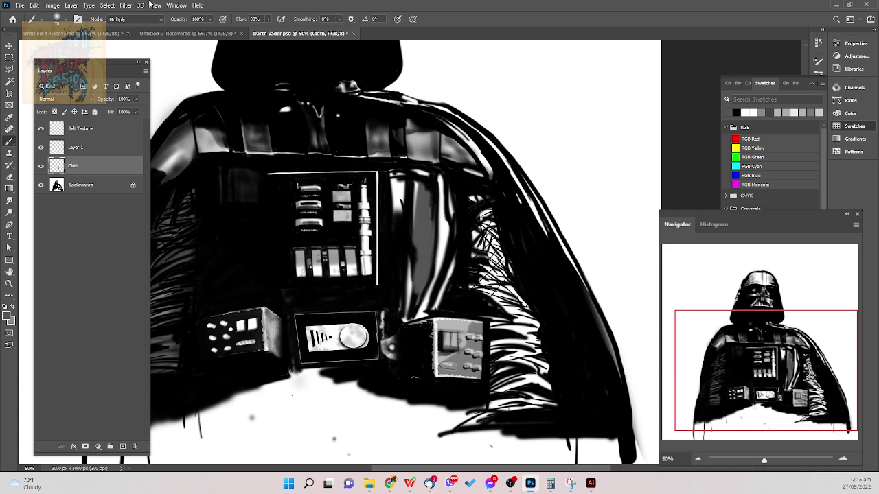
{"action": "left_click", "coordinate": [162, 20]}
{"action": "left_click", "coordinate": [157, 28]}
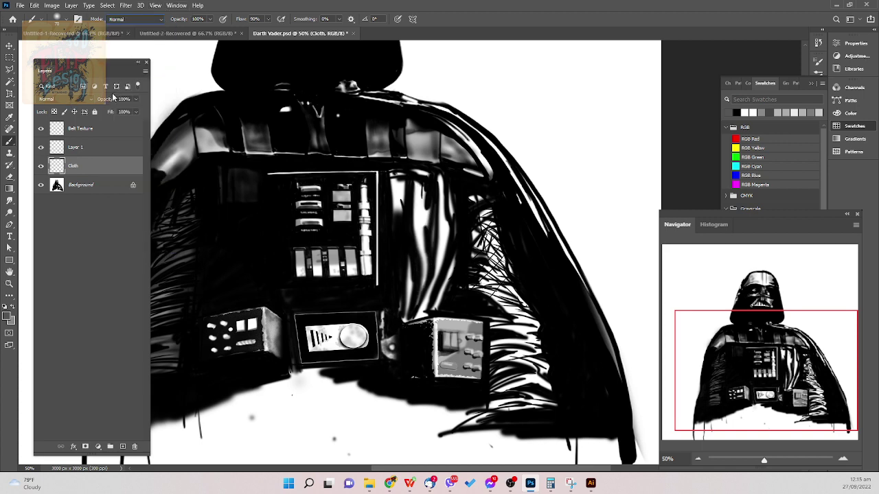
{"action": "left_click", "coordinate": [65, 99]}
{"action": "left_click", "coordinate": [85, 135]}
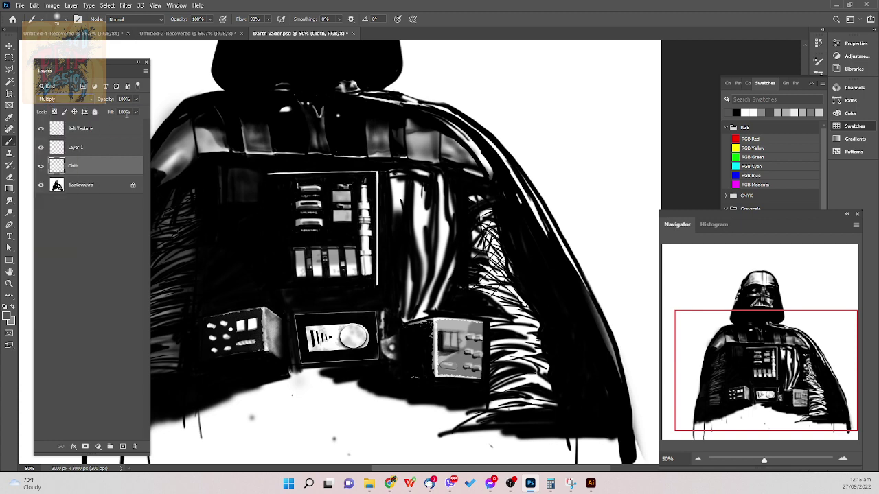
- Paint grey shading over the white torso folds beside the chest panel on the Cloth layer
{"action": "mouse_move", "coordinate": [444, 200]}
{"action": "left_mouse_down"}
{"action": "mouse_move", "coordinate": [443, 268]}
{"action": "mouse_move", "coordinate": [452, 259]}
{"action": "mouse_move", "coordinate": [432, 306]}
{"action": "mouse_move", "coordinate": [437, 290]}
{"action": "mouse_move", "coordinate": [407, 317]}
{"action": "mouse_move", "coordinate": [431, 309]}
{"action": "mouse_move", "coordinate": [417, 316]}
{"action": "mouse_move", "coordinate": [454, 259]}
{"action": "mouse_move", "coordinate": [409, 319]}
{"action": "mouse_move", "coordinate": [438, 298]}
{"action": "mouse_move", "coordinate": [412, 303]}
{"action": "mouse_move", "coordinate": [411, 259]}
{"action": "mouse_move", "coordinate": [402, 281]}
{"action": "mouse_move", "coordinate": [352, 297]}
{"action": "mouse_move", "coordinate": [281, 295]}
{"action": "mouse_move", "coordinate": [362, 292]}
{"action": "mouse_move", "coordinate": [436, 315]}
{"action": "mouse_move", "coordinate": [409, 308]}
{"action": "mouse_move", "coordinate": [423, 250]}
{"action": "mouse_move", "coordinate": [423, 268]}
{"action": "mouse_move", "coordinate": [415, 194]}
{"action": "mouse_move", "coordinate": [427, 202]}
{"action": "mouse_move", "coordinate": [429, 236]}
{"action": "mouse_move", "coordinate": [445, 192]}
{"action": "mouse_move", "coordinate": [423, 171]}
{"action": "mouse_move", "coordinate": [417, 204]}
{"action": "mouse_move", "coordinate": [428, 172]}
{"action": "mouse_move", "coordinate": [415, 169]}
{"action": "mouse_move", "coordinate": [403, 182]}
{"action": "mouse_move", "coordinate": [396, 218]}
{"action": "mouse_move", "coordinate": [396, 183]}
{"action": "mouse_move", "coordinate": [420, 178]}
{"action": "mouse_move", "coordinate": [441, 204]}
{"action": "mouse_move", "coordinate": [446, 187]}
{"action": "mouse_move", "coordinate": [451, 251]}
{"action": "left_mouse_up"}
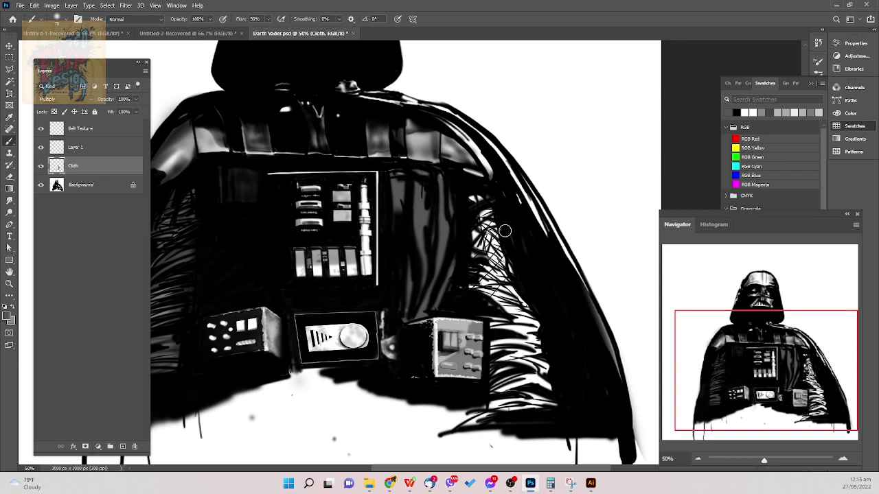
{"action": "mouse_move", "coordinate": [515, 207]}
{"action": "left_mouse_down"}
{"action": "mouse_move", "coordinate": [480, 206]}
{"action": "mouse_move", "coordinate": [506, 254]}
{"action": "mouse_move", "coordinate": [493, 246]}
{"action": "left_mouse_up"}
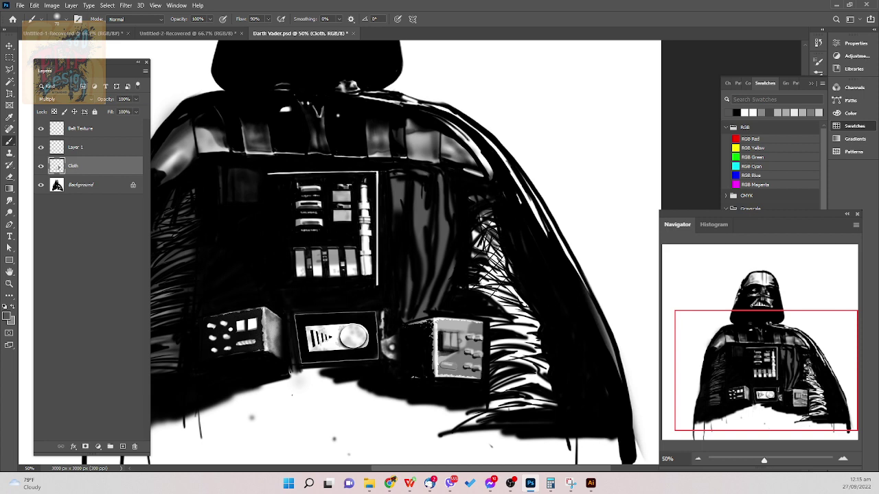
- Sample a dark grey from the artwork and shade the upper sleeve's cross-hatching down to the folds beside the belt box
{"action": "left_click", "coordinate": [492, 233], "text": "alt"}
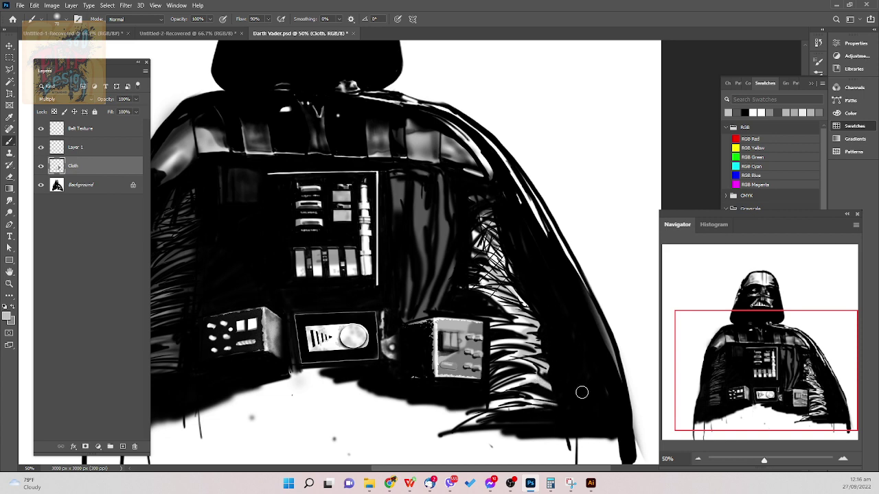
{"action": "left_click", "coordinate": [587, 326], "text": "alt"}
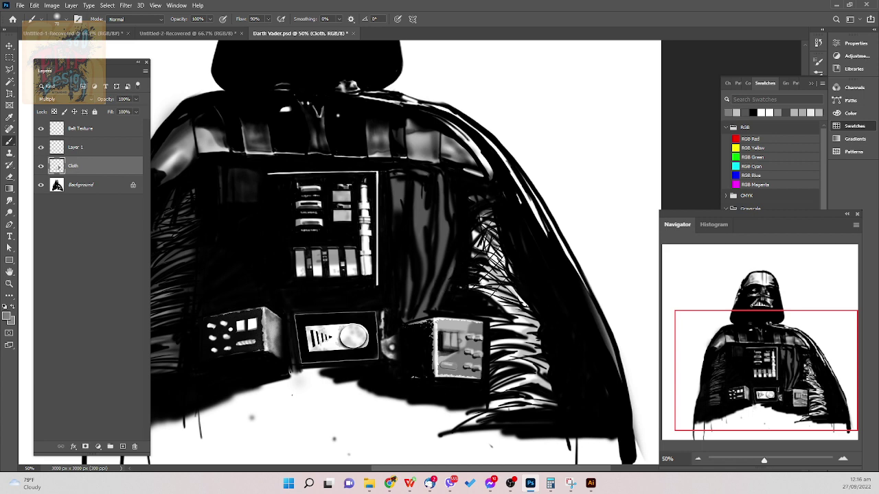
{"action": "left_click", "coordinate": [471, 287], "text": "alt"}
{"action": "mouse_move", "coordinate": [470, 226]}
{"action": "left_mouse_down"}
{"action": "mouse_move", "coordinate": [502, 260]}
{"action": "mouse_move", "coordinate": [476, 228]}
{"action": "mouse_move", "coordinate": [501, 258]}
{"action": "mouse_move", "coordinate": [471, 233]}
{"action": "mouse_move", "coordinate": [482, 243]}
{"action": "mouse_move", "coordinate": [497, 237]}
{"action": "mouse_move", "coordinate": [480, 224]}
{"action": "mouse_move", "coordinate": [499, 239]}
{"action": "mouse_move", "coordinate": [485, 223]}
{"action": "left_mouse_up"}
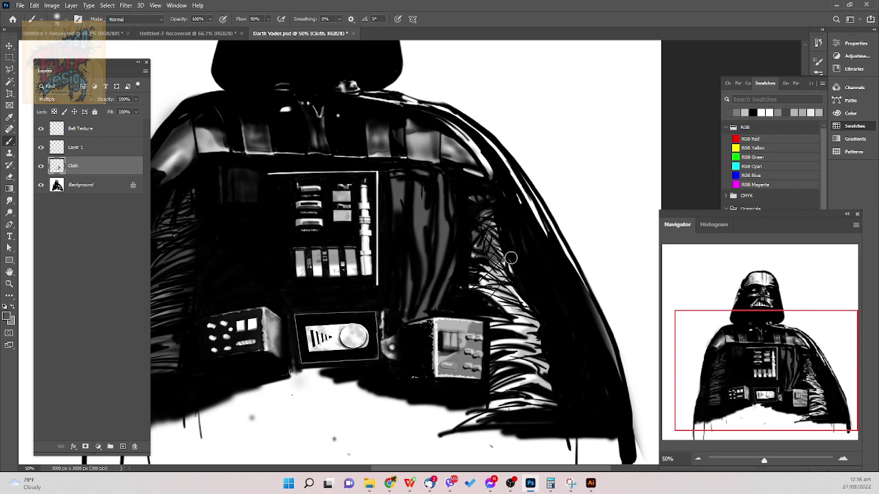
{"action": "mouse_move", "coordinate": [507, 263]}
{"action": "left_mouse_down"}
{"action": "mouse_move", "coordinate": [506, 278]}
{"action": "mouse_move", "coordinate": [490, 259]}
{"action": "mouse_move", "coordinate": [512, 290]}
{"action": "mouse_move", "coordinate": [488, 268]}
{"action": "left_mouse_up"}
{"action": "mouse_move", "coordinate": [522, 304]}
{"action": "left_mouse_down"}
{"action": "mouse_move", "coordinate": [497, 304]}
{"action": "mouse_move", "coordinate": [525, 319]}
{"action": "mouse_move", "coordinate": [492, 294]}
{"action": "mouse_move", "coordinate": [502, 298]}
{"action": "mouse_move", "coordinate": [475, 271]}
{"action": "mouse_move", "coordinate": [490, 278]}
{"action": "mouse_move", "coordinate": [484, 268]}
{"action": "mouse_move", "coordinate": [490, 287]}
{"action": "mouse_move", "coordinate": [462, 289]}
{"action": "mouse_move", "coordinate": [478, 246]}
{"action": "mouse_move", "coordinate": [472, 269]}
{"action": "mouse_move", "coordinate": [476, 262]}
{"action": "mouse_move", "coordinate": [473, 241]}
{"action": "mouse_move", "coordinate": [471, 258]}
{"action": "mouse_move", "coordinate": [477, 245]}
{"action": "mouse_move", "coordinate": [513, 272]}
{"action": "mouse_move", "coordinate": [510, 299]}
{"action": "mouse_move", "coordinate": [502, 295]}
{"action": "mouse_move", "coordinate": [530, 308]}
{"action": "mouse_move", "coordinate": [516, 289]}
{"action": "mouse_move", "coordinate": [536, 313]}
{"action": "mouse_move", "coordinate": [518, 291]}
{"action": "mouse_move", "coordinate": [536, 296]}
{"action": "mouse_move", "coordinate": [536, 322]}
{"action": "mouse_move", "coordinate": [522, 315]}
{"action": "mouse_move", "coordinate": [522, 336]}
{"action": "mouse_move", "coordinate": [514, 315]}
{"action": "mouse_move", "coordinate": [508, 334]}
{"action": "mouse_move", "coordinate": [505, 314]}
{"action": "mouse_move", "coordinate": [498, 330]}
{"action": "mouse_move", "coordinate": [485, 311]}
{"action": "left_mouse_up"}
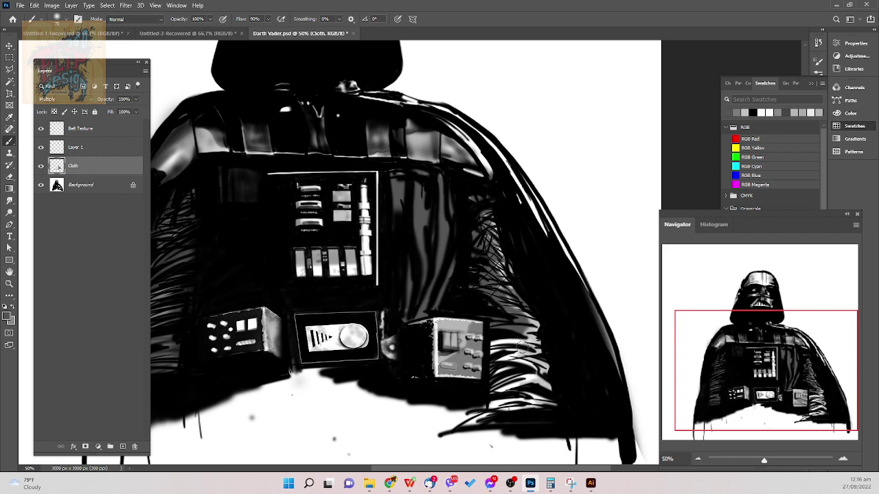
- Redo the grey shading over the lower sleeve folds beside the belt box, continuing down to the hem
{"action": "left_click_drag", "start_coordinate": [522, 348], "coordinate": [550, 351]}
{"action": "key", "text": "ctrl+z"}
{"action": "mouse_move", "coordinate": [491, 346]}
{"action": "left_mouse_down"}
{"action": "mouse_move", "coordinate": [532, 353]}
{"action": "mouse_move", "coordinate": [502, 363]}
{"action": "mouse_move", "coordinate": [542, 369]}
{"action": "mouse_move", "coordinate": [508, 363]}
{"action": "mouse_move", "coordinate": [510, 346]}
{"action": "mouse_move", "coordinate": [501, 368]}
{"action": "mouse_move", "coordinate": [522, 376]}
{"action": "mouse_move", "coordinate": [504, 382]}
{"action": "mouse_move", "coordinate": [503, 374]}
{"action": "mouse_move", "coordinate": [534, 372]}
{"action": "mouse_move", "coordinate": [540, 385]}
{"action": "mouse_move", "coordinate": [494, 390]}
{"action": "mouse_move", "coordinate": [523, 374]}
{"action": "mouse_move", "coordinate": [495, 390]}
{"action": "left_mouse_up"}
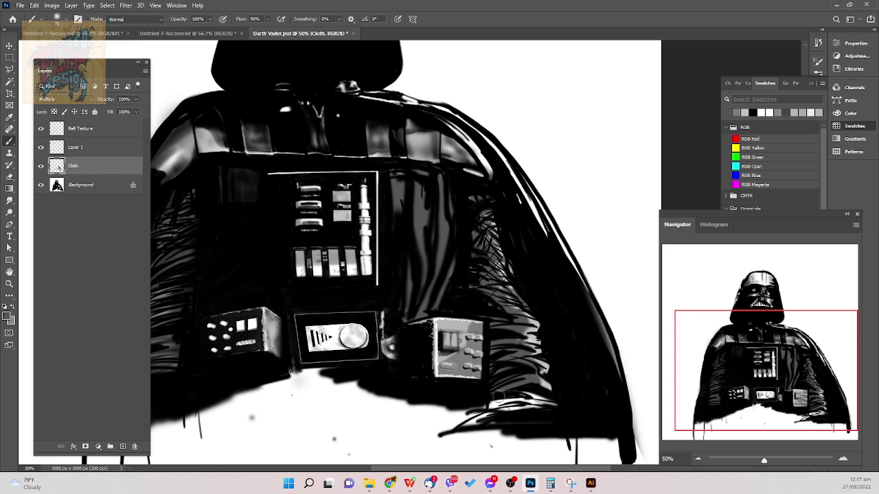
{"action": "mouse_move", "coordinate": [517, 391]}
{"action": "left_mouse_down"}
{"action": "mouse_move", "coordinate": [539, 401]}
{"action": "mouse_move", "coordinate": [516, 413]}
{"action": "mouse_move", "coordinate": [514, 399]}
{"action": "mouse_move", "coordinate": [536, 393]}
{"action": "mouse_move", "coordinate": [536, 422]}
{"action": "mouse_move", "coordinate": [533, 404]}
{"action": "mouse_move", "coordinate": [478, 408]}
{"action": "mouse_move", "coordinate": [510, 397]}
{"action": "mouse_move", "coordinate": [499, 407]}
{"action": "mouse_move", "coordinate": [526, 403]}
{"action": "mouse_move", "coordinate": [552, 390]}
{"action": "mouse_move", "coordinate": [506, 394]}
{"action": "left_mouse_up"}
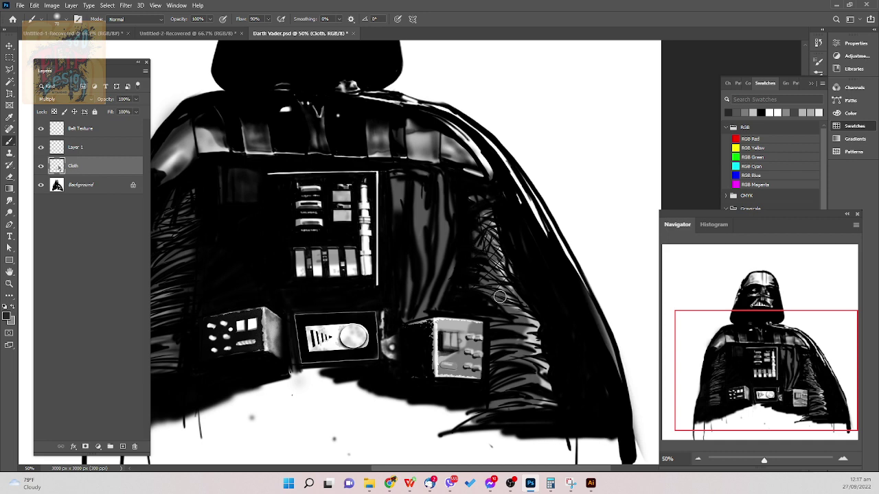
- Deepen the shading on the middle and lower sleeve folds with a darker grey, using the soft round 70 px brush
{"action": "mouse_move", "coordinate": [484, 288]}
{"action": "left_mouse_down"}
{"action": "mouse_move", "coordinate": [499, 296]}
{"action": "mouse_move", "coordinate": [483, 293]}
{"action": "left_mouse_up"}
{"action": "left_click_drag", "start_coordinate": [506, 301], "coordinate": [483, 291]}
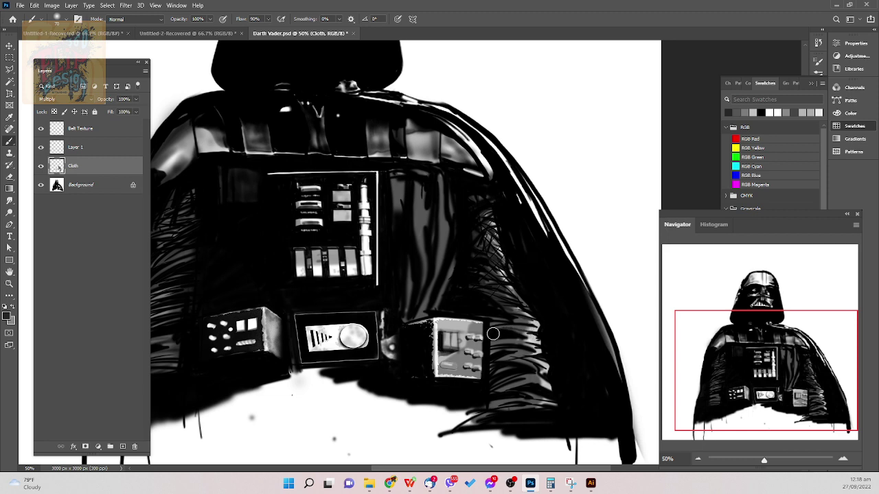
{"action": "right_click", "coordinate": [601, 328]}
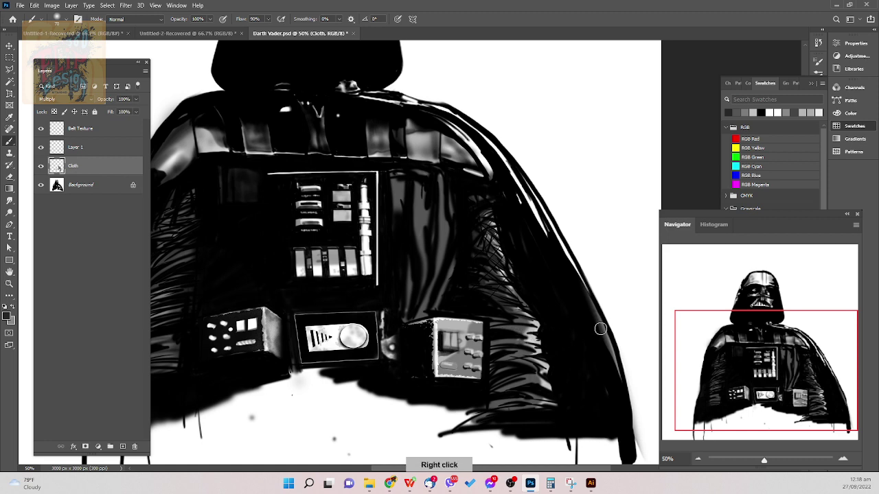
{"action": "left_click", "coordinate": [639, 329]}
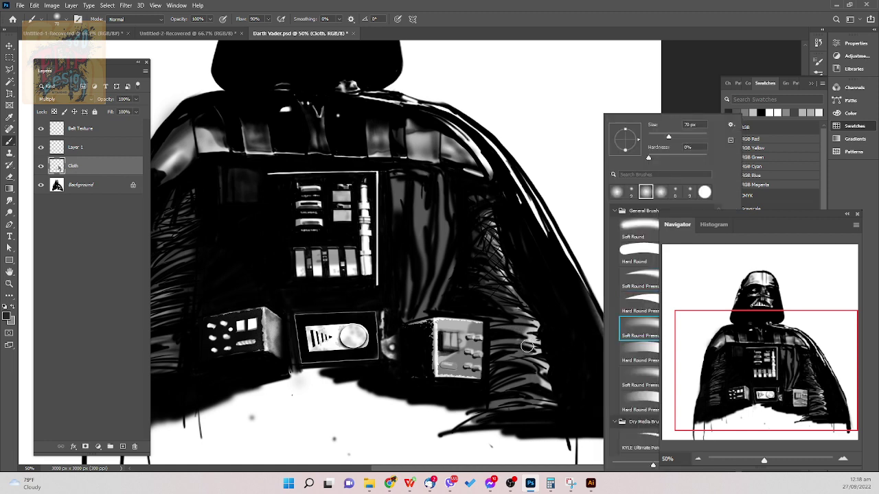
{"action": "left_click_drag", "start_coordinate": [507, 329], "coordinate": [541, 335]}
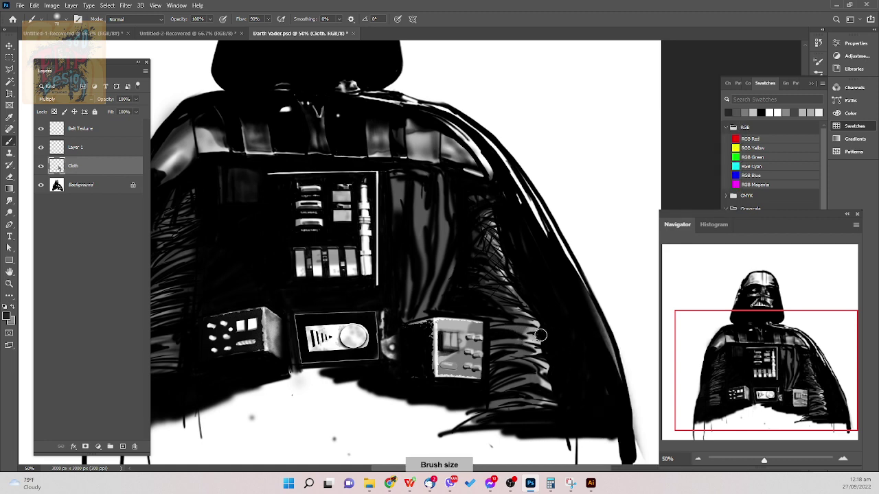
- Darken the lower sleeve folds beside the belt box down to the hem, and undo the last stroke
{"action": "key", "text": "["}
{"action": "key", "text": "["}
{"action": "key", "text": "["}
{"action": "key", "text": "["}
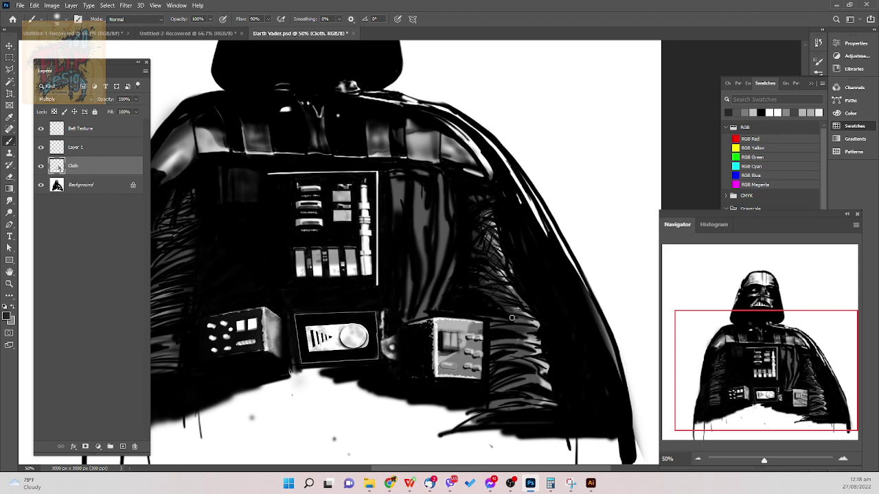
{"action": "key", "text": "bracketright"}
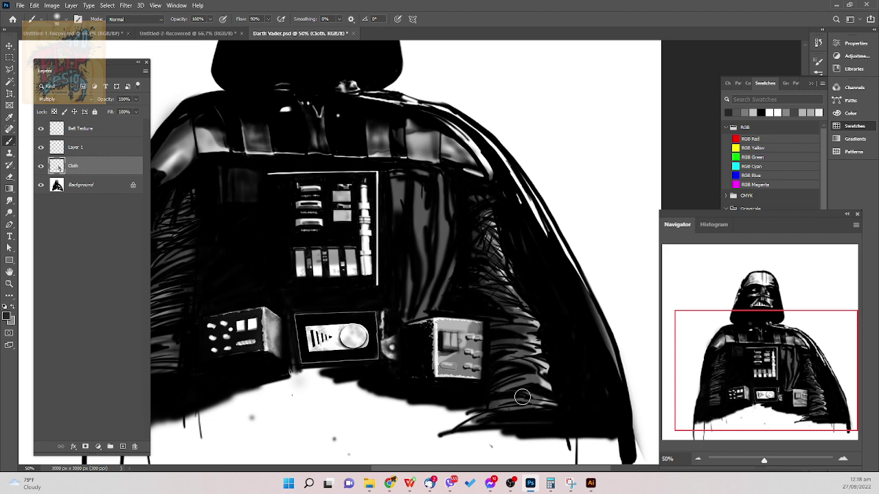
{"action": "key", "text": "ctrl+z"}
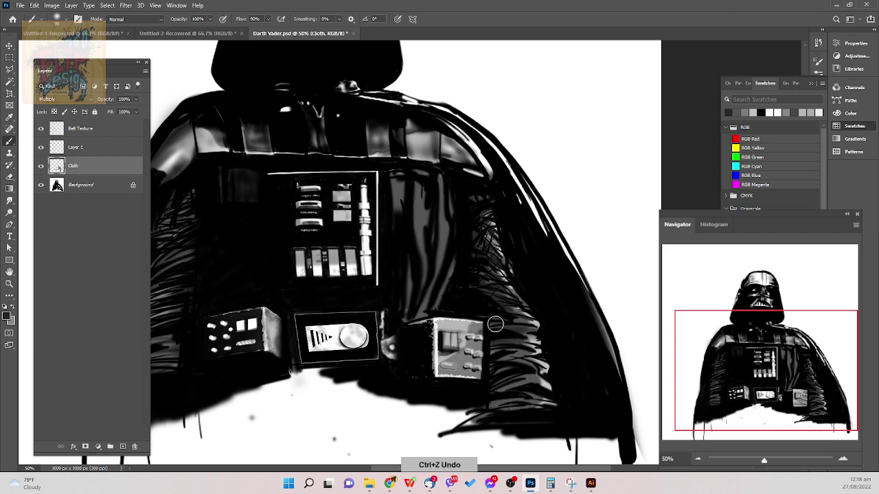
{"action": "key", "text": "bracketleft"}
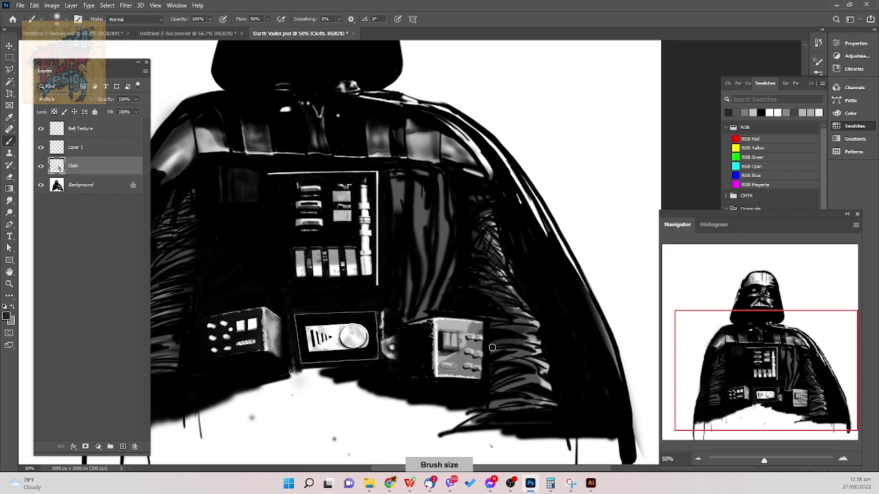
- Shade the inner edge of the middle sleeve folds above the belt box with a soft brush of 40 to 70 px
{"action": "key", "text": "bracketright"}
{"action": "key", "text": "bracketleft"}
{"action": "key", "text": "bracketleft"}
{"action": "key", "text": "bracketleft"}
{"action": "key", "text": "bracketleft"}
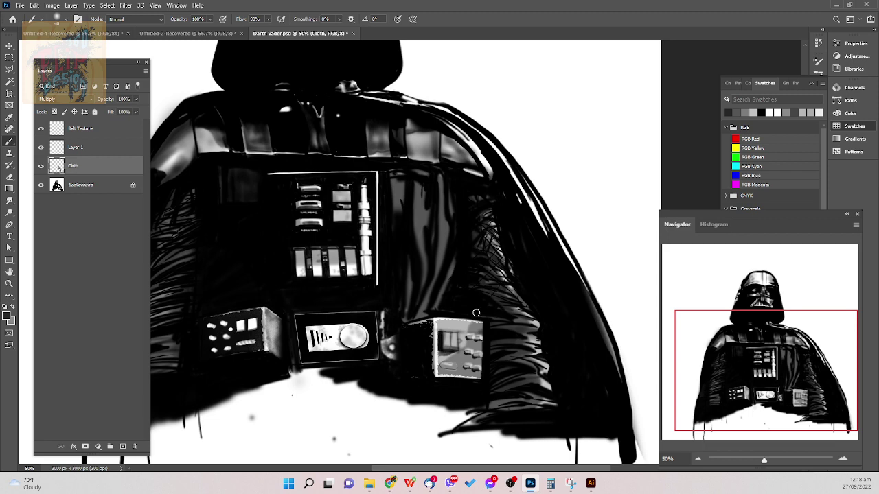
{"action": "key", "text": "bracketright"}
{"action": "key", "text": "bracketright"}
{"action": "key", "text": "bracketright"}
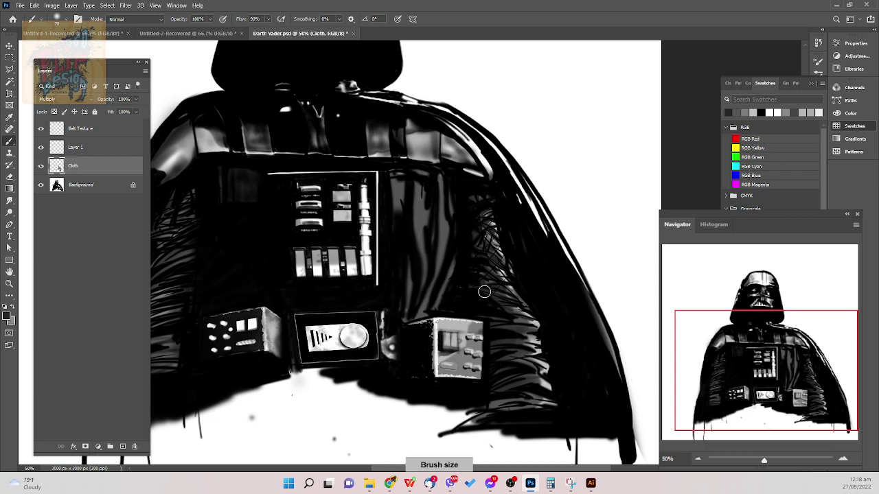
- Darken the wide torso fold beside the chest panel with dark grey, using the soft 70 px brush
{"action": "left_click_drag", "start_coordinate": [441, 182], "coordinate": [435, 267]}
{"action": "key", "text": "bracketright"}
{"action": "key", "text": "bracketright"}
{"action": "key", "text": "bracketright"}
{"action": "key", "text": "bracketright"}
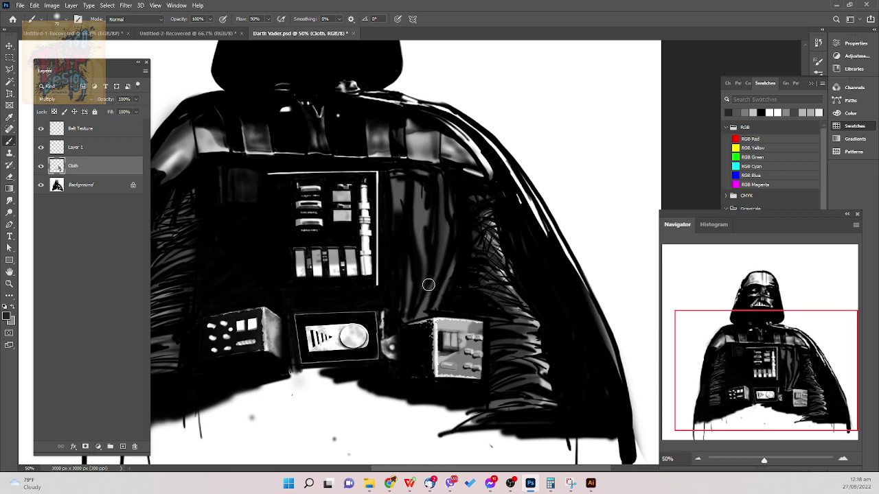
- Shade the outer edge of the torso folds down towards the belt box with dark grey, and undo the last stroke
{"action": "key", "text": "bracketleft"}
{"action": "key", "text": "bracketleft"}
{"action": "key", "text": "bracketleft"}
{"action": "key", "text": "bracketleft"}
{"action": "left_click_drag", "start_coordinate": [455, 255], "coordinate": [438, 291]}
{"action": "key", "text": "bracketright"}
{"action": "key", "text": "bracketright"}
{"action": "key", "text": "bracketright"}
{"action": "key", "text": "bracketright"}
{"action": "key", "text": "bracketright"}
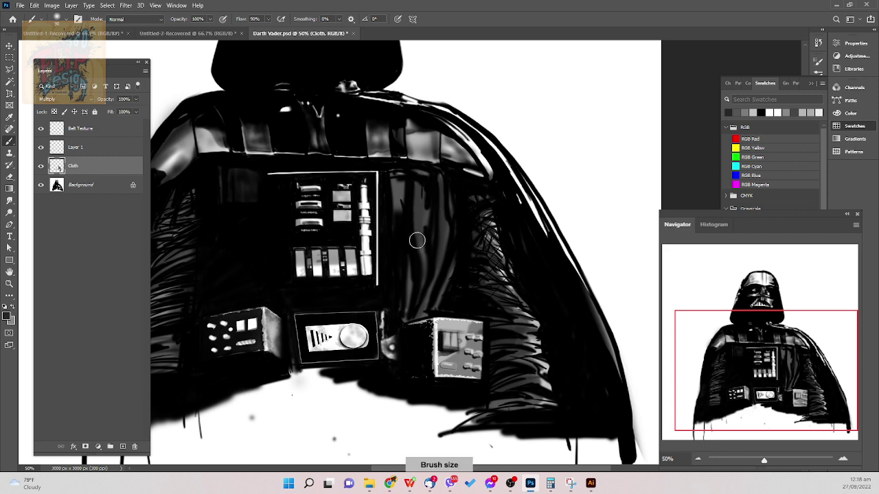
{"action": "key", "text": "bracketleft"}
{"action": "key", "text": "ctrl+z"}
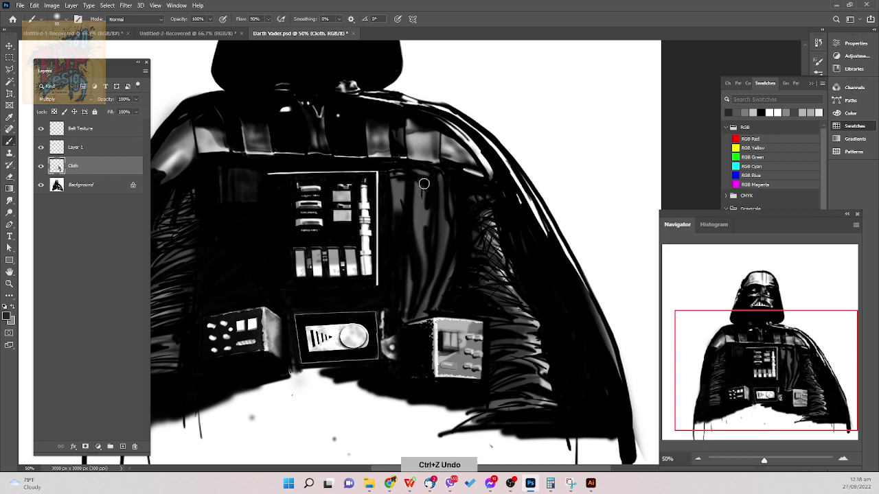
- Paint dark grey shading down the central and inner torso folds beside the chest panel with the 60 px brush
{"action": "left_click_drag", "start_coordinate": [424, 183], "coordinate": [425, 244]}
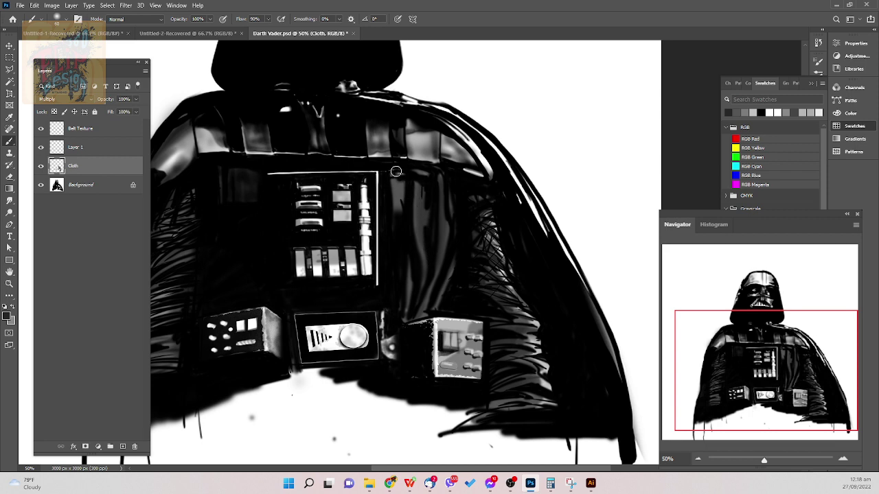
{"action": "left_click_drag", "start_coordinate": [396, 171], "coordinate": [397, 222]}
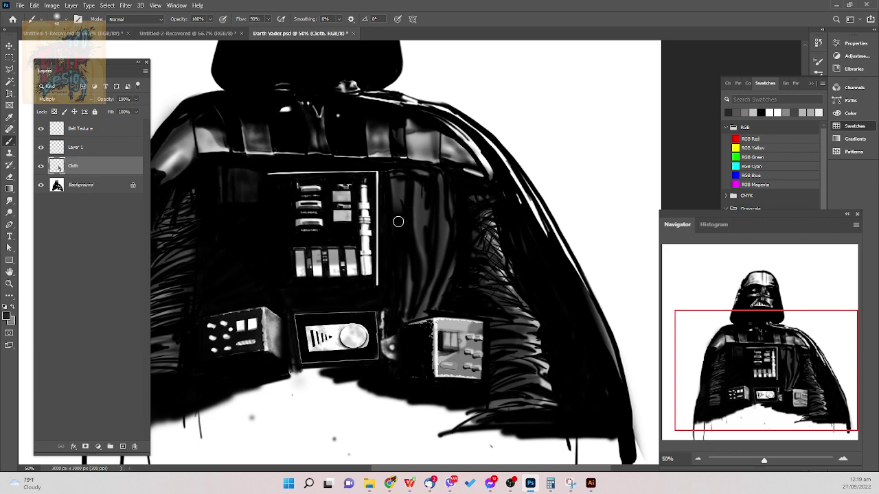
{"action": "left_click_drag", "start_coordinate": [413, 280], "coordinate": [414, 295]}
- Sample black from the artwork and deepen the torso folds from the chest down to the belt box with a soft 90 px brush
{"action": "key", "text": "["}
{"action": "left_click", "coordinate": [412, 265], "text": "alt"}
{"action": "key", "text": "]"}
{"action": "key", "text": "]"}
{"action": "key", "text": "]"}
{"action": "key", "text": "]"}
{"action": "key", "text": "]"}
{"action": "key", "text": "]"}
{"action": "key", "text": "]"}
{"action": "key", "text": "]"}
{"action": "key", "text": "]"}
{"action": "key", "text": "]"}
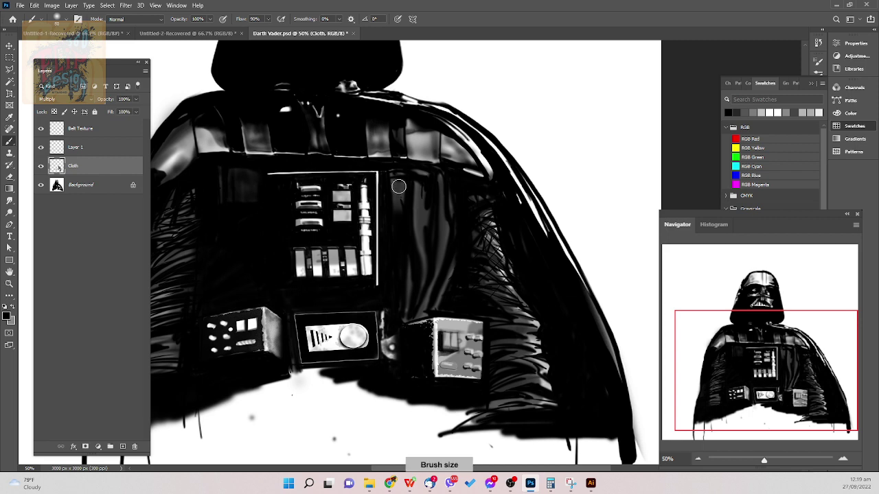
{"action": "key", "text": "["}
{"action": "key", "text": "["}
{"action": "key", "text": "["}
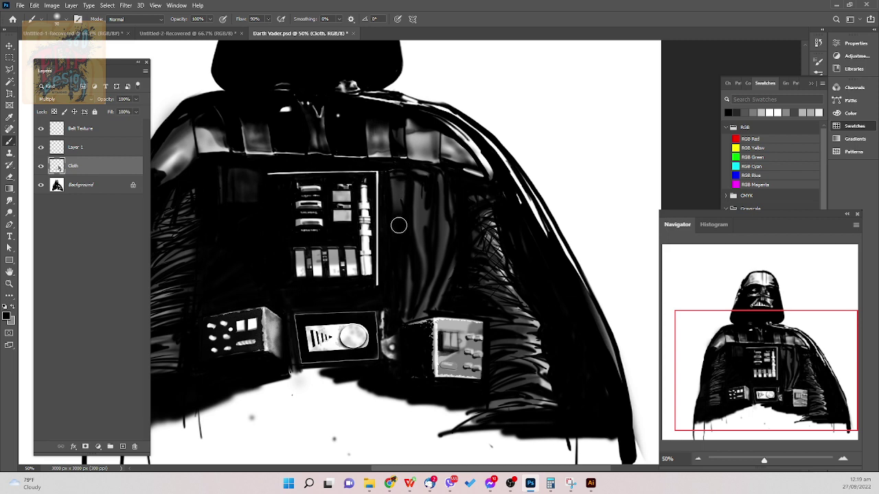
{"action": "left_click_drag", "start_coordinate": [421, 182], "coordinate": [428, 209]}
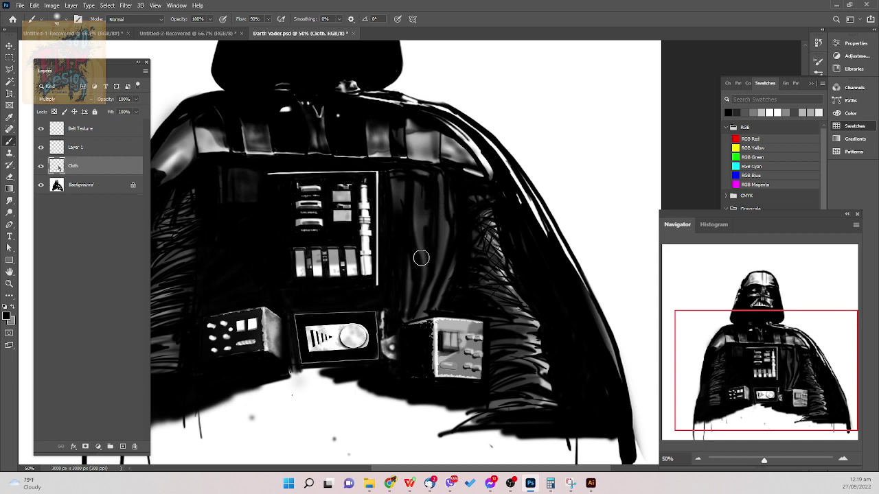
{"action": "left_click_drag", "start_coordinate": [420, 298], "coordinate": [413, 317]}
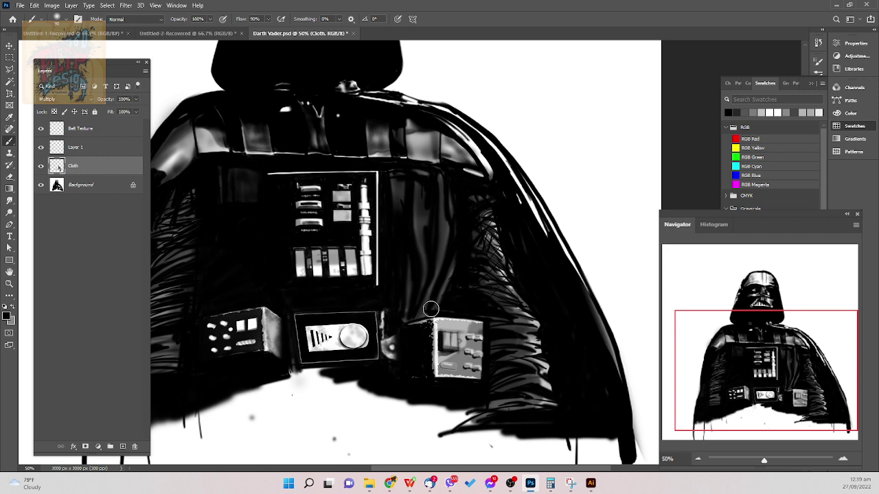
- Darken the area between the torso folds and the sleeve with black, using a soft brush of up to 175 px
{"action": "key", "text": "bracketleft"}
{"action": "key", "text": "bracketright"}
{"action": "key", "text": "bracketright"}
{"action": "key", "text": "bracketright"}
{"action": "key", "text": "bracketright"}
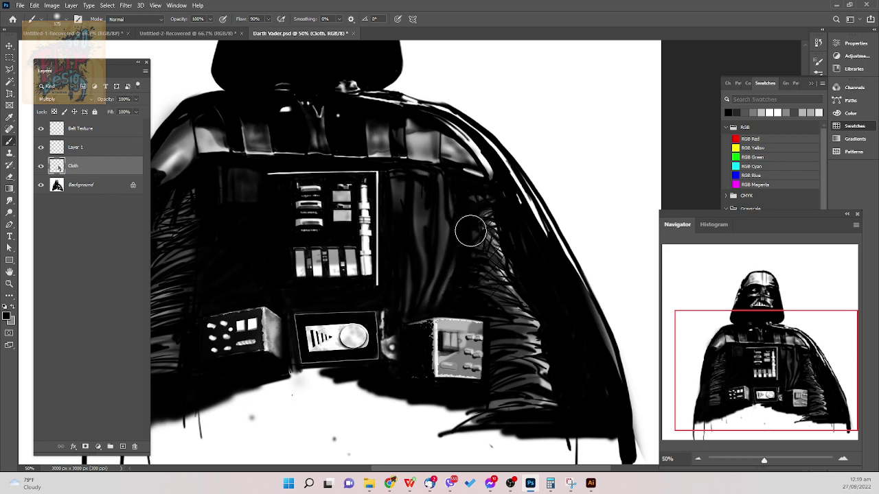
{"action": "key", "text": "bracketleft"}
{"action": "key", "text": "bracketleft"}
{"action": "key", "text": "bracketleft"}
{"action": "key", "text": "bracketleft"}
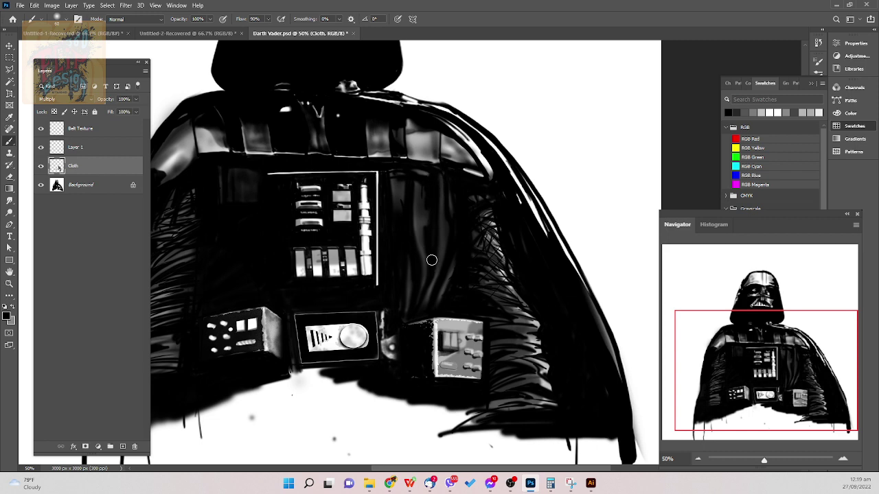
- Refine the creases of the lower torso folds above the belt box with black, using a finer soft brush
{"action": "key", "text": "bracketleft"}
{"action": "key", "text": "bracketleft"}
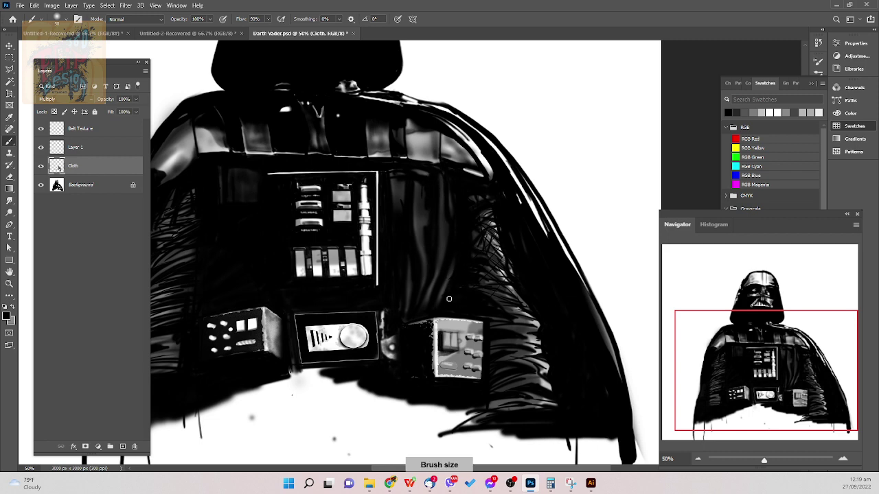
{"action": "key", "text": "bracketright"}
{"action": "key", "text": "bracketright"}
{"action": "key", "text": "bracketleft"}
{"action": "key", "text": "bracketleft"}
{"action": "key", "text": "bracketleft"}
{"action": "key", "text": "bracketleft"}
{"action": "key", "text": "bracketright"}
{"action": "key", "text": "bracketright"}
{"action": "key", "text": "bracketleft"}
{"action": "key", "text": "bracketleft"}
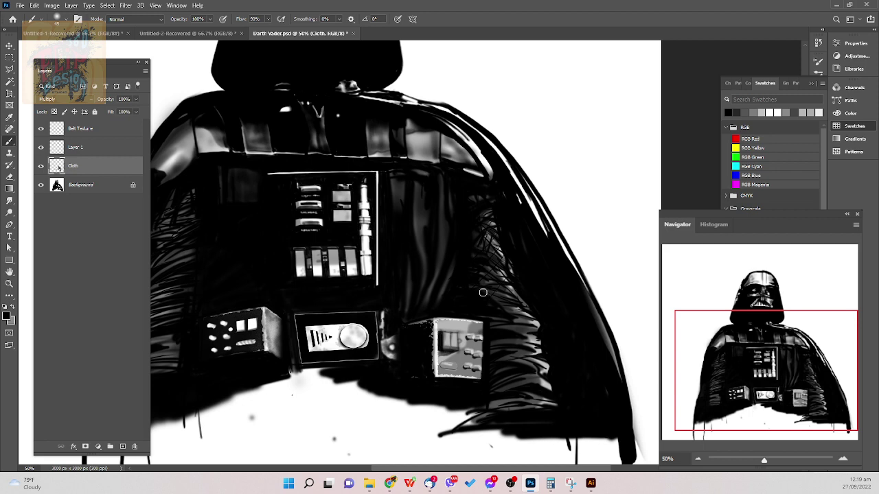
- Darken the inner edge of the sleeve folds down to the hem with black, enlarging the soft brush to 80 px
{"action": "key", "text": "bracketleft"}
{"action": "key", "text": "bracketleft"}
{"action": "key", "text": "bracketright"}
{"action": "key", "text": "bracketright"}
{"action": "key", "text": "bracketright"}
{"action": "key", "text": "bracketright"}
{"action": "key", "text": "bracketright"}
{"action": "key", "text": "bracketright"}
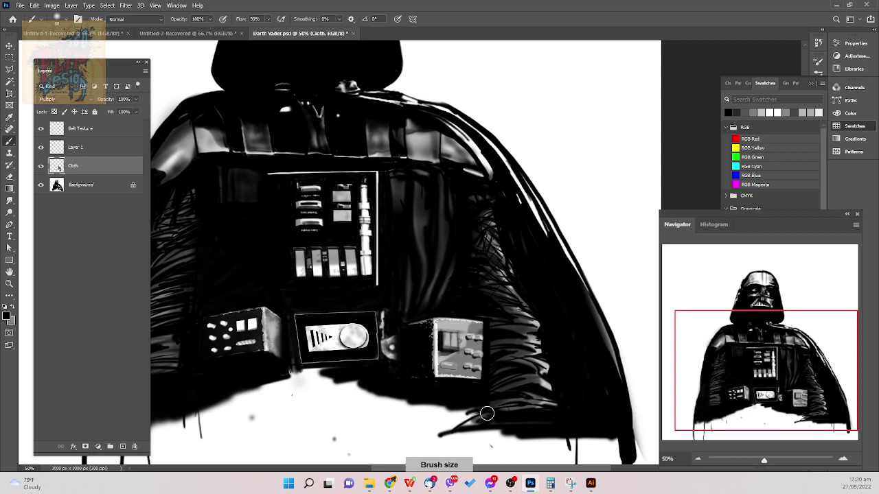
- Touch up the sleeve creases beside the belt box with black, using a soft 30 px brush
{"action": "key", "text": "bracketleft"}
{"action": "key", "text": "bracketleft"}
{"action": "key", "text": "bracketleft"}
{"action": "key", "text": "bracketleft"}
{"action": "key", "text": "bracketleft"}
{"action": "key", "text": "bracketleft"}
{"action": "key", "text": "bracketleft"}
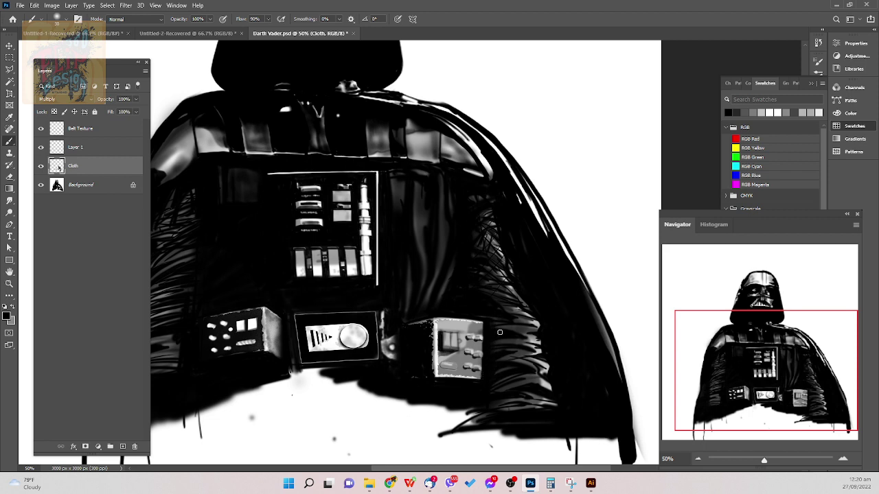
{"action": "key", "text": "bracketright"}
- Save the Darth Vader document with the whole illustration in view
{"action": "key", "text": "ctrl+minus"}
{"action": "key", "text": "ctrl+minus"}
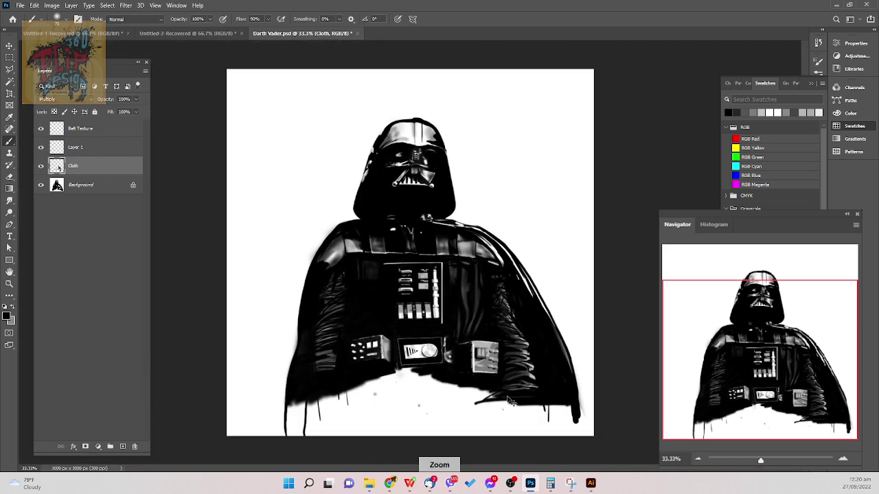
{"action": "key", "text": "ctrl+s"}
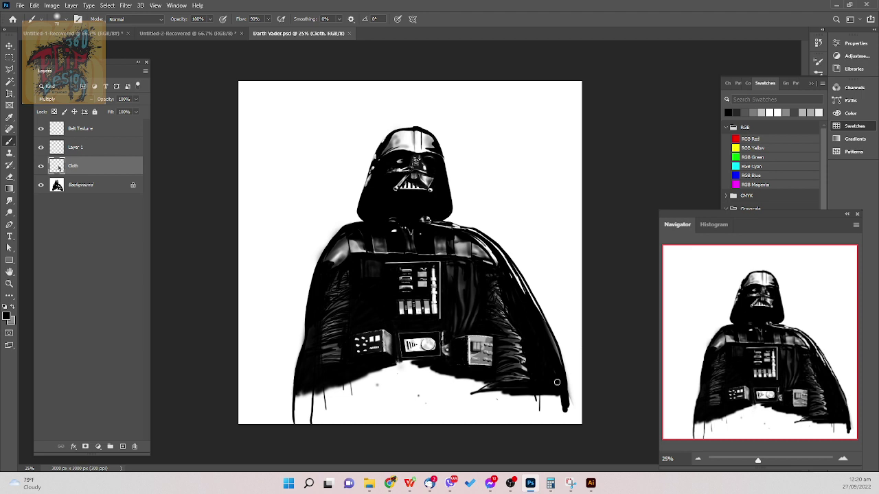
- Add a new layer above Belt Texture and name it Color
{"action": "left_click", "coordinate": [103, 130]}
{"action": "left_click", "coordinate": [123, 447]}
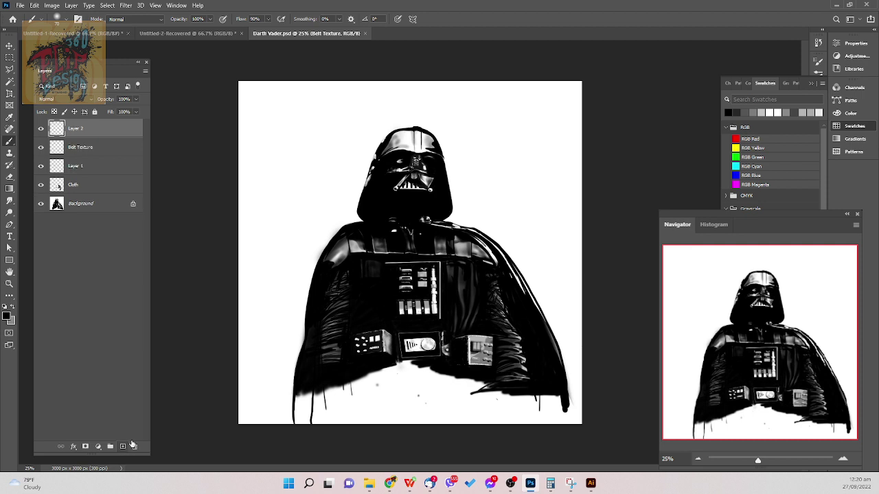
{"action": "double_click", "coordinate": [76, 130]}
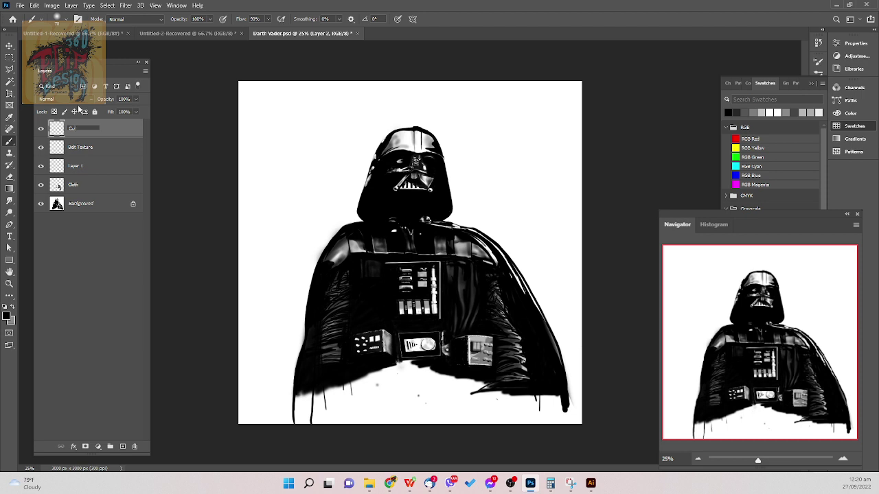
{"action": "type", "text": "Color"}
{"action": "key", "text": "Return"}
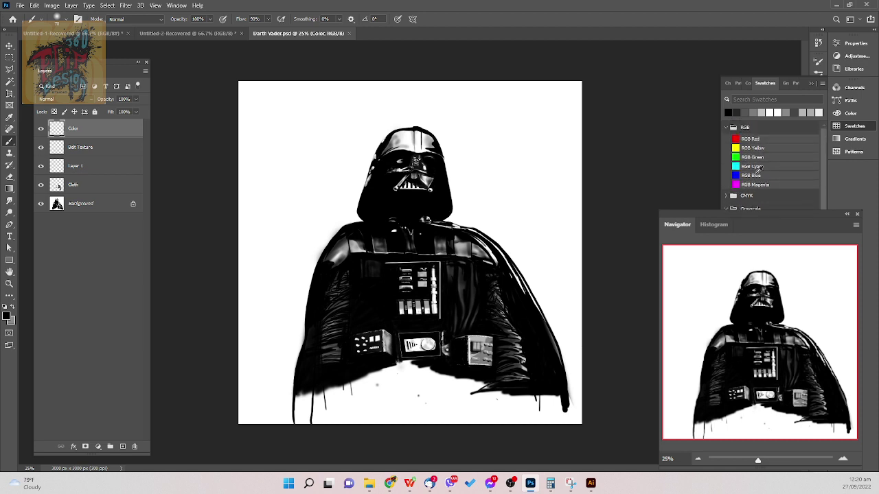
- Choose a muted red as the foreground colour and set the Color layer's blend mode to Multiply
{"action": "left_click", "coordinate": [740, 139]}
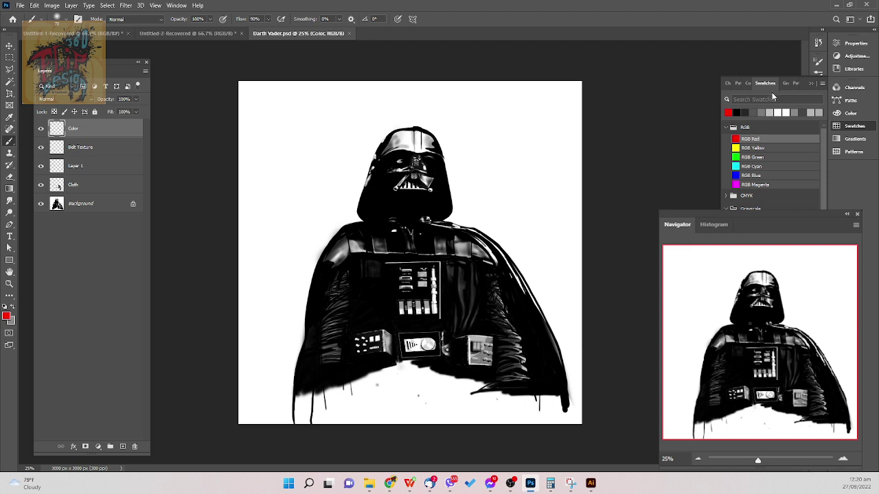
{"action": "left_click", "coordinate": [751, 84]}
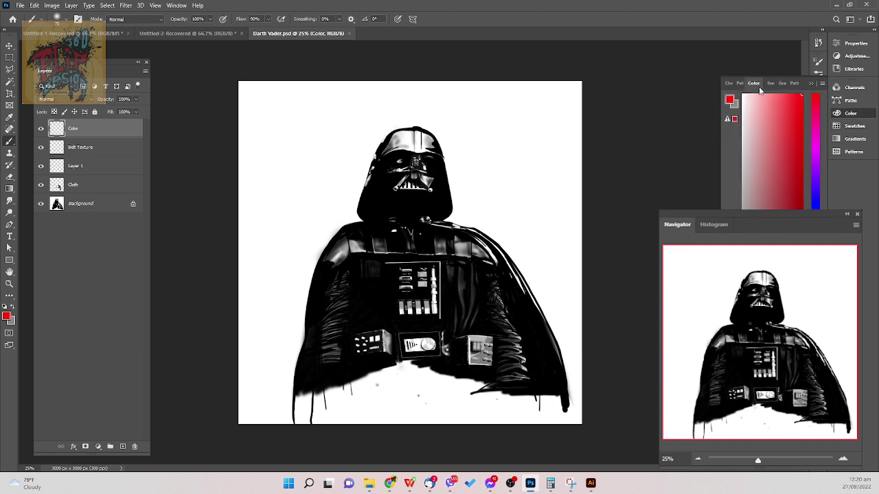
{"action": "left_click", "coordinate": [778, 159]}
{"action": "left_click", "coordinate": [791, 132]}
{"action": "left_click", "coordinate": [782, 189]}
{"action": "left_click", "coordinate": [780, 187]}
{"action": "left_click_drag", "start_coordinate": [785, 208], "coordinate": [782, 185]}
{"action": "left_click", "coordinate": [788, 184]}
{"action": "left_click", "coordinate": [779, 198]}
{"action": "left_click", "coordinate": [782, 207]}
{"action": "left_click", "coordinate": [779, 199]}
{"action": "left_click_drag", "start_coordinate": [779, 199], "coordinate": [786, 159]}
{"action": "mouse_move", "coordinate": [815, 416]}
{"action": "left_mouse_down"}
{"action": "mouse_move", "coordinate": [814, 404]}
{"action": "mouse_move", "coordinate": [815, 421]}
{"action": "left_mouse_up"}
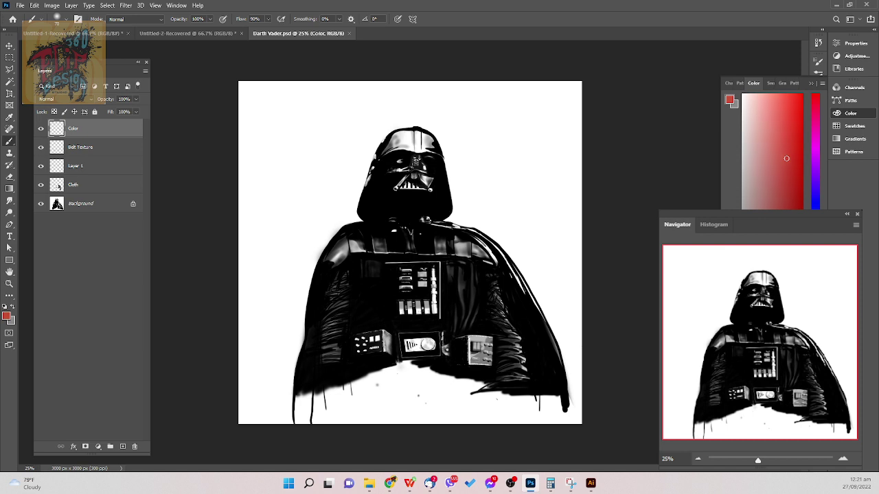
{"action": "left_click", "coordinate": [87, 100]}
{"action": "left_click", "coordinate": [75, 131]}
- Try painting the rightmost lower bar of the chest panel red at 100% zoom with a 20 px brush, and undo the stroke
{"action": "key", "text": "ctrl+plus"}
{"action": "key", "text": "ctrl+plus"}
{"action": "key", "text": "ctrl+plus"}
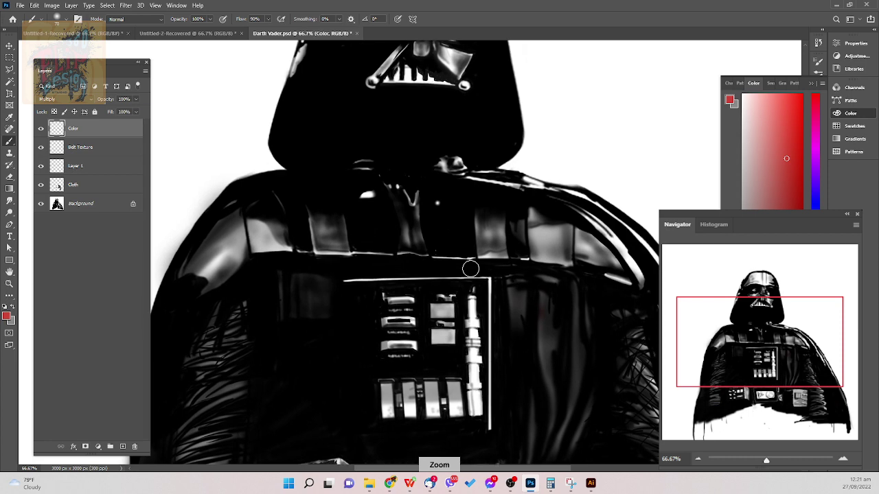
{"action": "key", "text": "ctrl+plus"}
{"action": "key", "text": "space"}
{"action": "left_click_drag", "start_coordinate": [539, 328], "coordinate": [557, 196]}
{"action": "left_click_drag", "start_coordinate": [503, 283], "coordinate": [504, 275]}
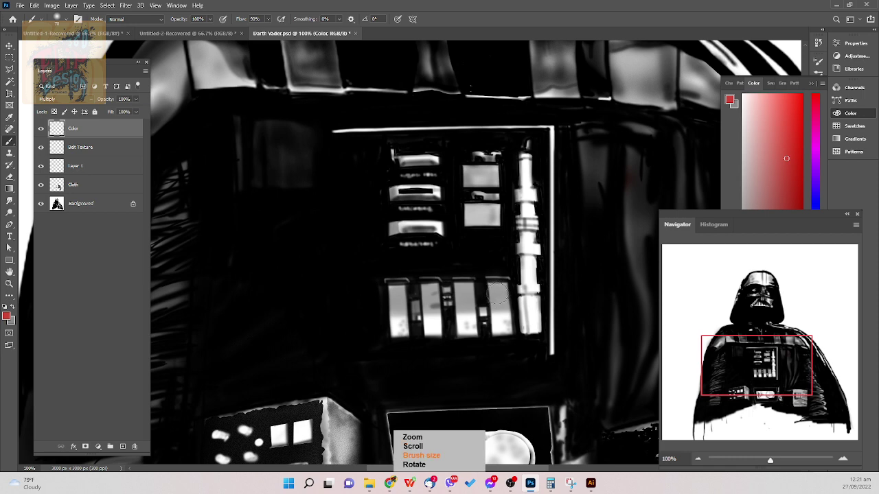
{"action": "key", "text": "bracketleft"}
{"action": "key", "text": "bracketleft"}
{"action": "key", "text": "bracketleft"}
{"action": "key", "text": "bracketleft"}
{"action": "key", "text": "bracketleft"}
{"action": "key", "text": "bracketleft"}
{"action": "key", "text": "bracketleft"}
{"action": "key", "text": "bracketleft"}
{"action": "key", "text": "bracketleft"}
{"action": "key", "text": "bracketright"}
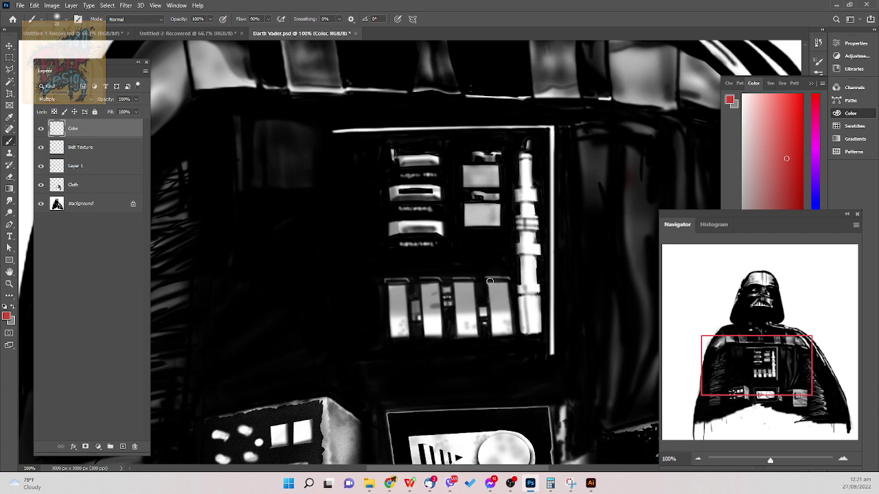
{"action": "mouse_move", "coordinate": [490, 281]}
{"action": "left_mouse_down"}
{"action": "mouse_move", "coordinate": [492, 333]}
{"action": "mouse_move", "coordinate": [496, 316]}
{"action": "mouse_move", "coordinate": [501, 328]}
{"action": "mouse_move", "coordinate": [508, 316]}
{"action": "mouse_move", "coordinate": [508, 324]}
{"action": "left_mouse_up"}
{"action": "key", "text": "ctrl+z"}
- Try painting the rightmost lower bar of the chest panel in darker reds with the soft brush, and undo the strokes
{"action": "left_click", "coordinate": [796, 167]}
{"action": "left_click_drag", "start_coordinate": [496, 289], "coordinate": [495, 330]}
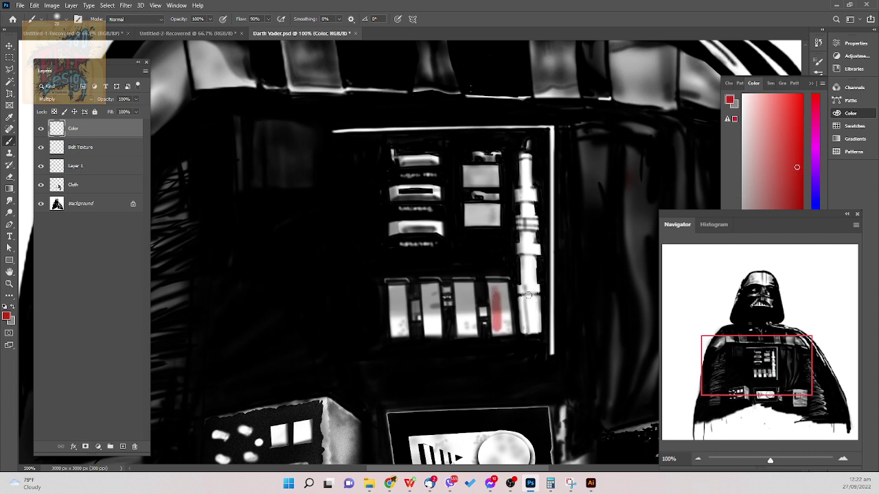
{"action": "key", "text": "ctrl+z"}
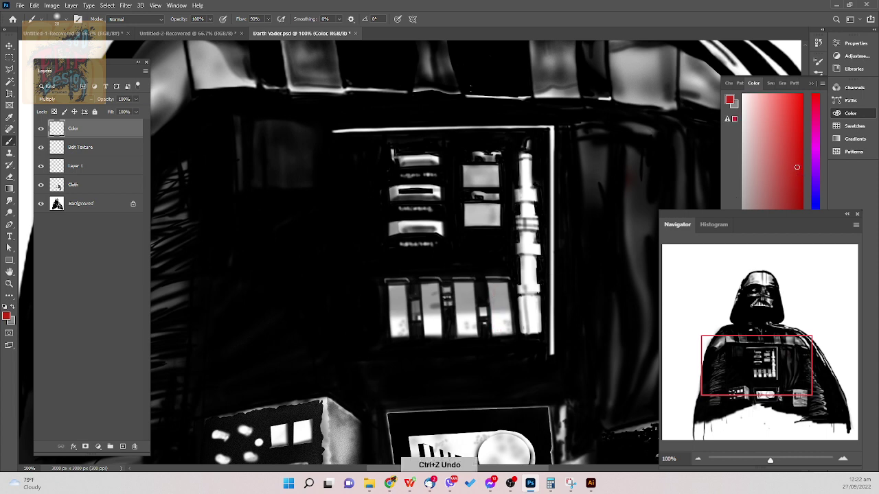
{"action": "left_click_drag", "start_coordinate": [491, 309], "coordinate": [505, 327]}
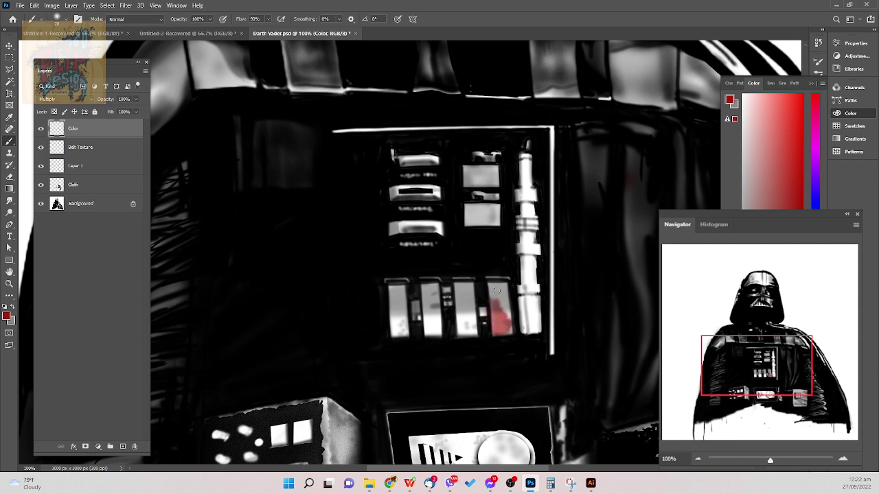
{"action": "left_click_drag", "start_coordinate": [496, 290], "coordinate": [512, 333]}
{"action": "key", "text": "ctrl+z"}
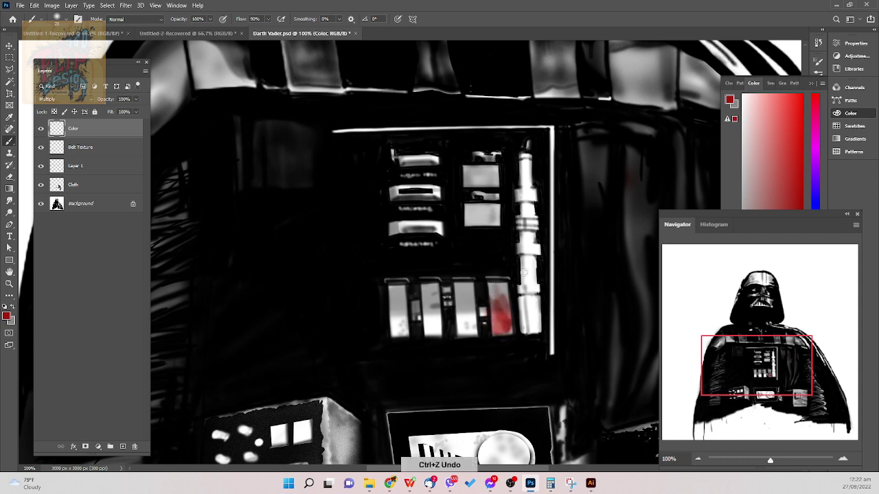
- Switch to the Hard Round brush at 20 px, test a dark red stroke on the rightmost lower bar, and undo it
{"action": "right_click", "coordinate": [536, 268]}
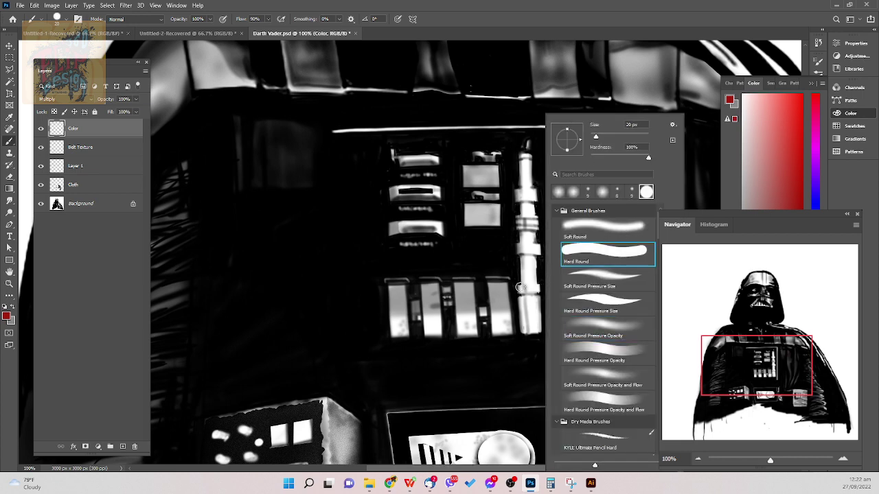
{"action": "mouse_move", "coordinate": [490, 287]}
{"action": "left_mouse_down"}
{"action": "mouse_move", "coordinate": [493, 335]}
{"action": "mouse_move", "coordinate": [495, 320]}
{"action": "left_mouse_up"}
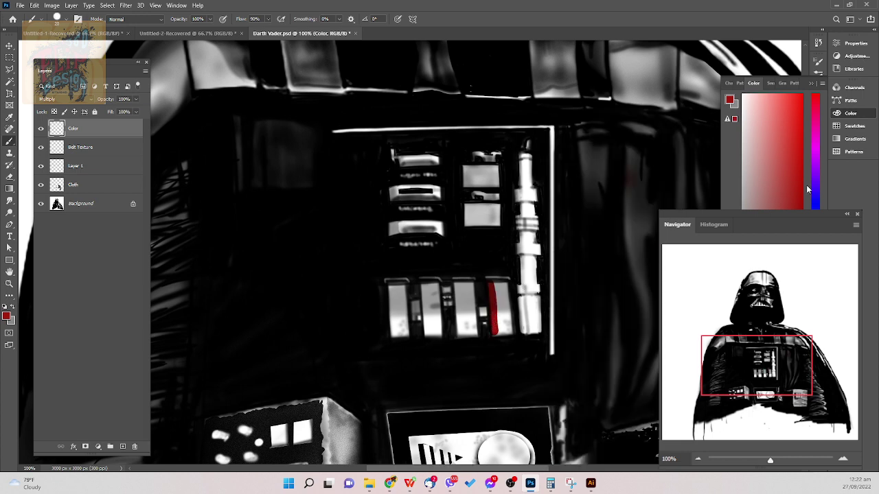
{"action": "key", "text": "ctrl+z"}
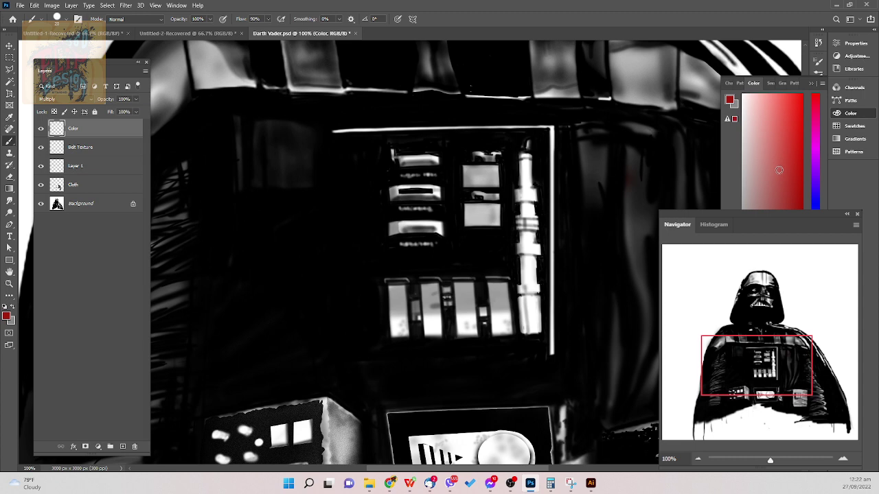
{"action": "key", "text": "ctrl+z"}
{"action": "key", "text": "ctrl+shift+z"}
{"action": "key", "text": "ctrl+z"}
- Choose a saturated orange-red as the foreground colour
{"action": "left_click", "coordinate": [778, 160]}
{"action": "left_click_drag", "start_coordinate": [815, 438], "coordinate": [815, 429]}
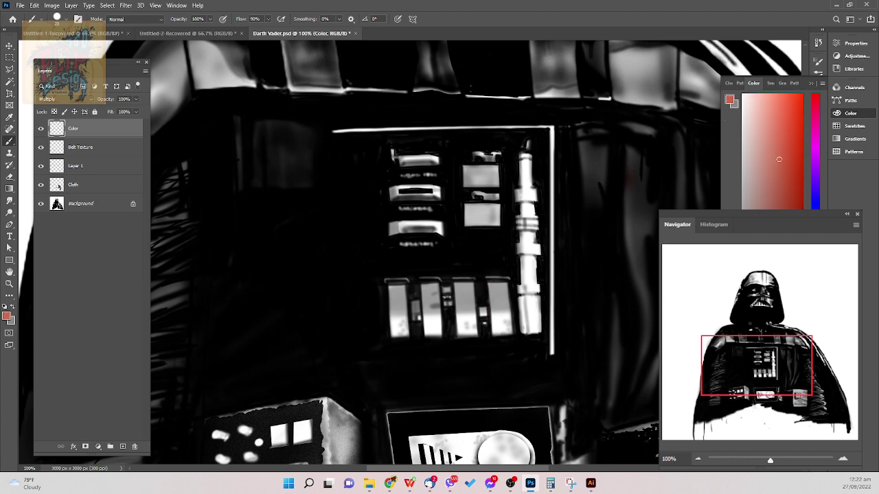
{"action": "left_click", "coordinate": [791, 158]}
{"action": "left_click", "coordinate": [786, 165]}
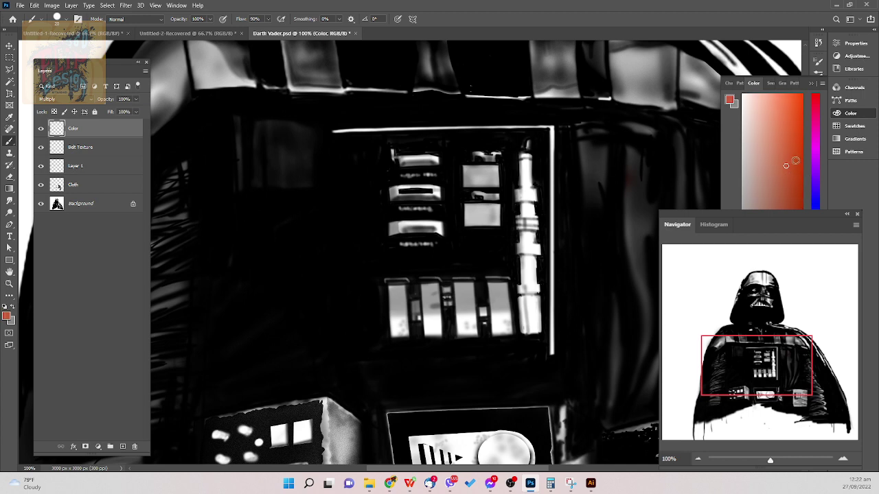
{"action": "left_click", "coordinate": [794, 162]}
- Try filling the rightmost lower bar of the chest panel with orange-red, and undo the strokes
{"action": "mouse_move", "coordinate": [484, 283]}
{"action": "left_mouse_down"}
{"action": "mouse_move", "coordinate": [494, 330]}
{"action": "mouse_move", "coordinate": [506, 311]}
{"action": "mouse_move", "coordinate": [506, 334]}
{"action": "left_mouse_up"}
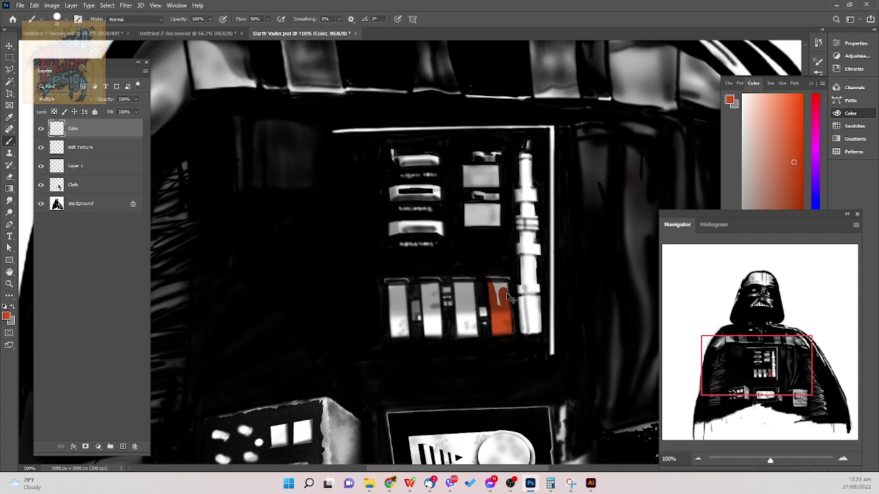
{"action": "key", "text": "ctrl+z"}
{"action": "mouse_move", "coordinate": [490, 284]}
{"action": "left_mouse_down"}
{"action": "mouse_move", "coordinate": [493, 335]}
{"action": "mouse_move", "coordinate": [506, 331]}
{"action": "left_mouse_up"}
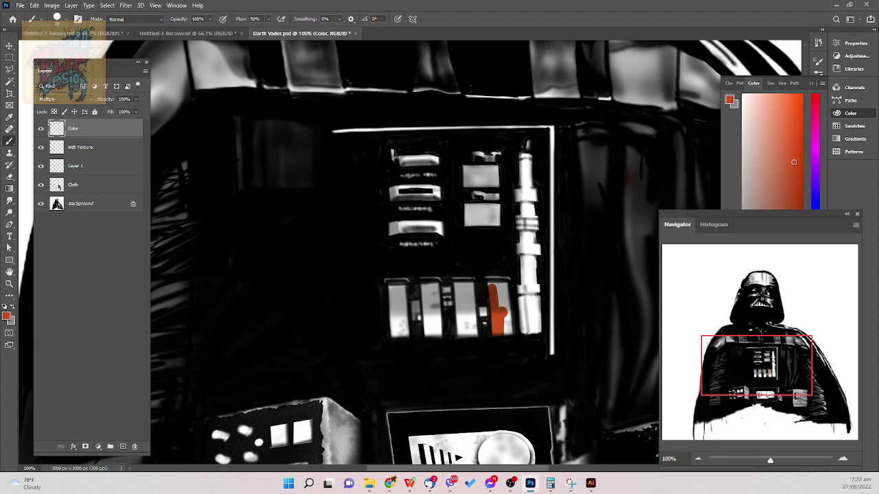
{"action": "key", "text": "ctrl+z"}
- Try yellower orange hues on the rightmost lower bar of the chest panel, and undo each test stroke
{"action": "left_click", "coordinate": [815, 393]}
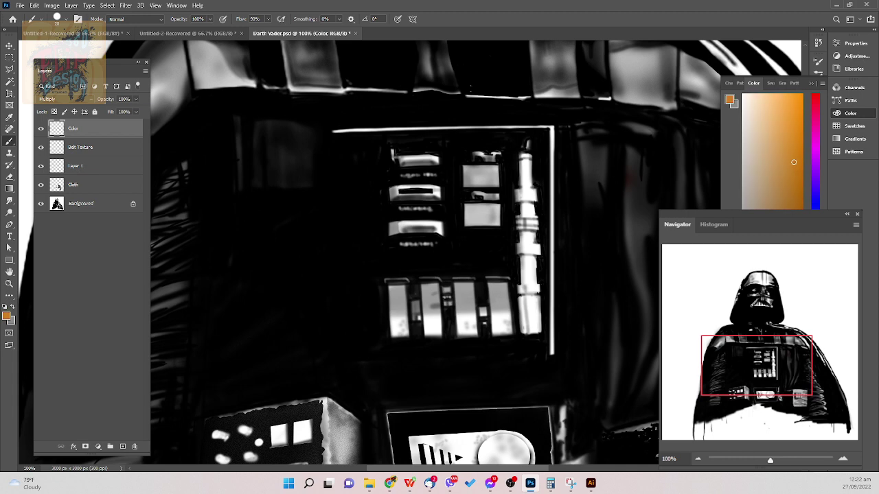
{"action": "left_click_drag", "start_coordinate": [499, 284], "coordinate": [498, 335]}
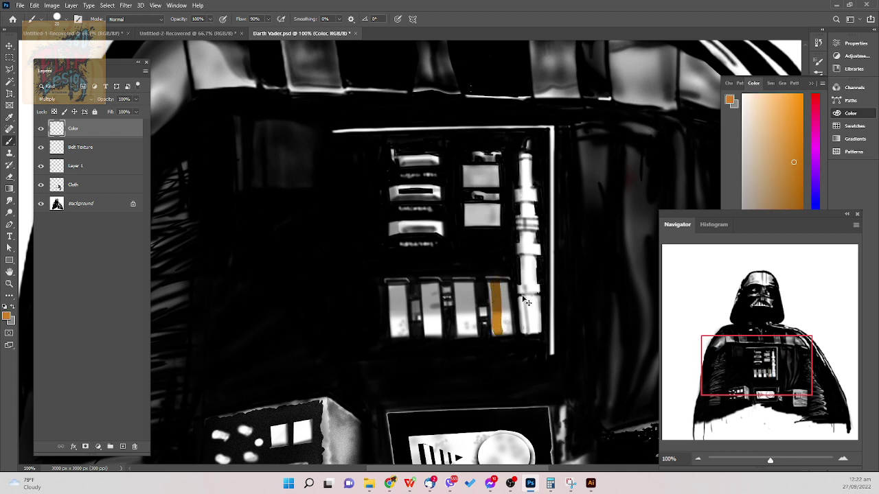
{"action": "key", "text": "ctrl+z"}
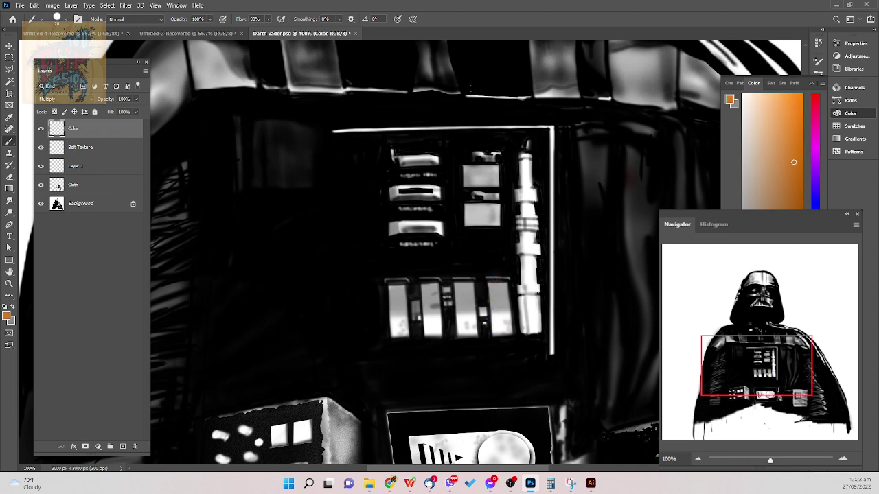
{"action": "left_click_drag", "start_coordinate": [492, 287], "coordinate": [496, 335]}
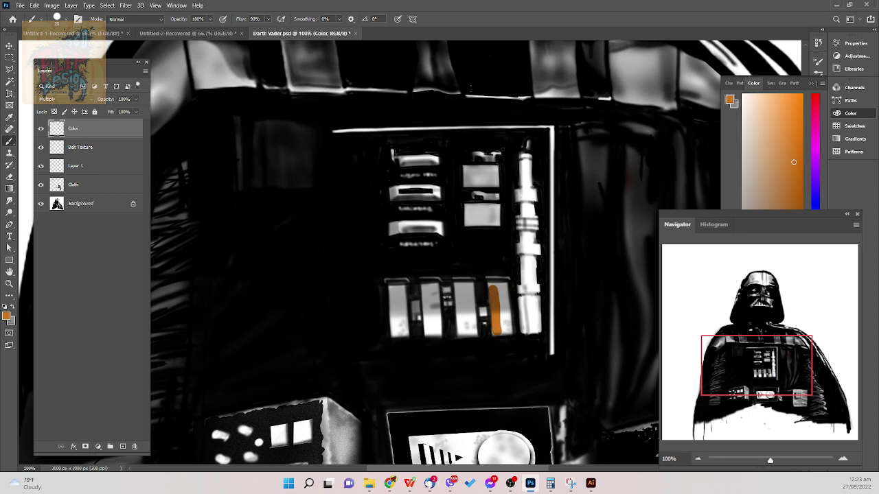
{"action": "key", "text": "ctrl+z"}
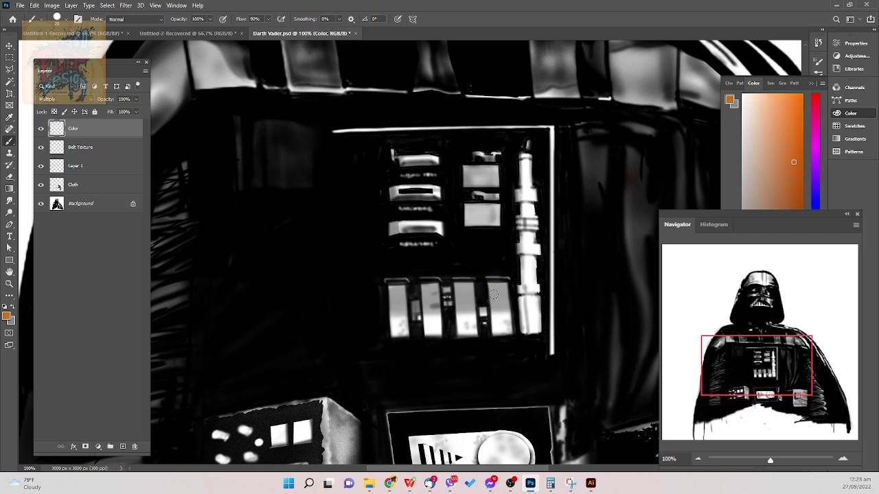
{"action": "left_click_drag", "start_coordinate": [493, 294], "coordinate": [504, 334]}
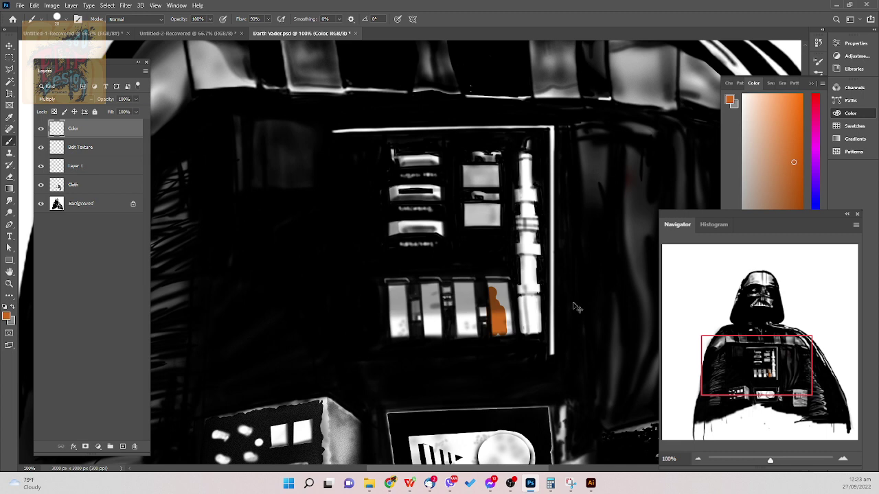
{"action": "key", "text": "ctrl+z"}
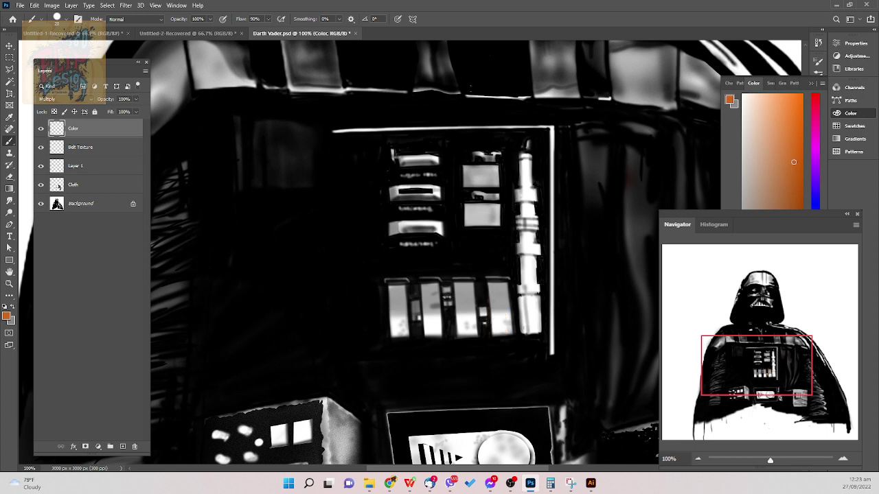
- Fill the rightmost lower bar of the chest panel with burnt orange on the Color layer using the 20 px Hard Round brush
{"action": "mouse_move", "coordinate": [491, 302]}
{"action": "left_mouse_down"}
{"action": "mouse_move", "coordinate": [492, 323]}
{"action": "mouse_move", "coordinate": [497, 315]}
{"action": "mouse_move", "coordinate": [508, 333]}
{"action": "mouse_move", "coordinate": [507, 285]}
{"action": "mouse_move", "coordinate": [490, 280]}
{"action": "mouse_move", "coordinate": [494, 300]}
{"action": "mouse_move", "coordinate": [497, 285]}
{"action": "mouse_move", "coordinate": [507, 285]}
{"action": "mouse_move", "coordinate": [496, 336]}
{"action": "mouse_move", "coordinate": [504, 317]}
{"action": "left_mouse_up"}
{"action": "key", "text": "ctrl+z"}
{"action": "left_click_drag", "start_coordinate": [505, 285], "coordinate": [509, 333]}
{"action": "left_click_drag", "start_coordinate": [500, 291], "coordinate": [505, 330]}
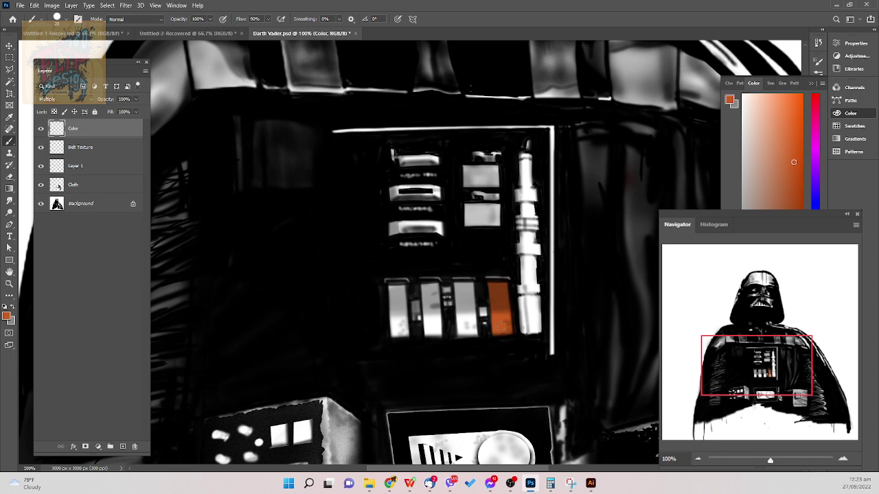
- Fill the lower of the two square buttons on the chest panel with burnt orange, using a smaller brush at 200% zoom
{"action": "scroll", "coordinate": [513, 269], "scroll_direction": "up", "scroll_amount": 2}
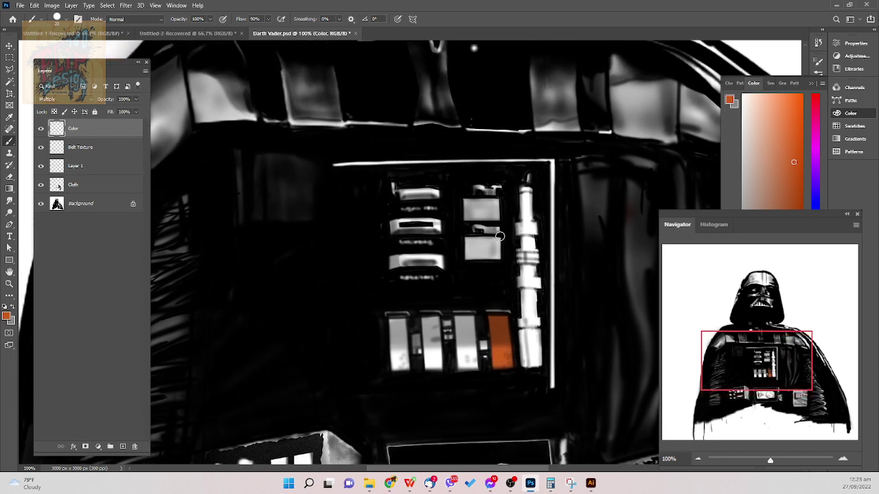
{"action": "scroll", "coordinate": [499, 236], "scroll_direction": "up", "scroll_amount": 2}
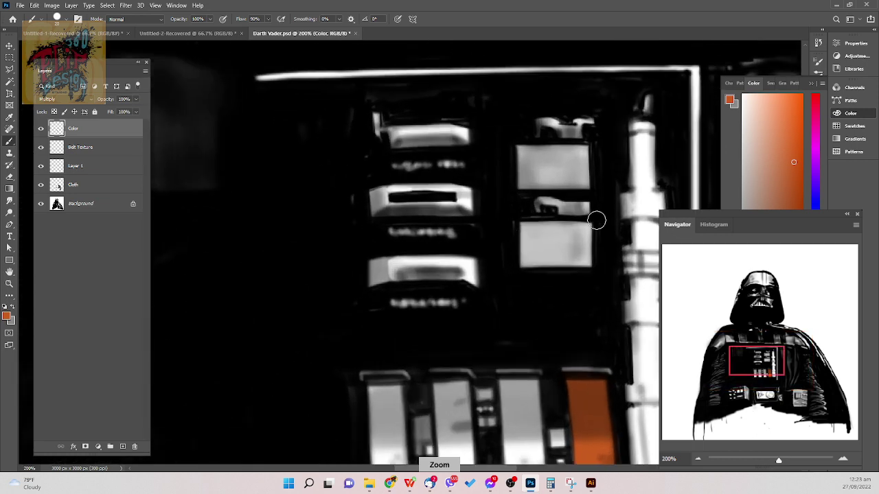
{"action": "scroll", "coordinate": [596, 221], "scroll_direction": "up", "scroll_amount": 1}
{"action": "scroll", "coordinate": [595, 212], "scroll_direction": "down", "scroll_amount": 1}
{"action": "key", "text": "bracketleft"}
{"action": "key", "text": "bracketleft"}
{"action": "key", "text": "bracketleft"}
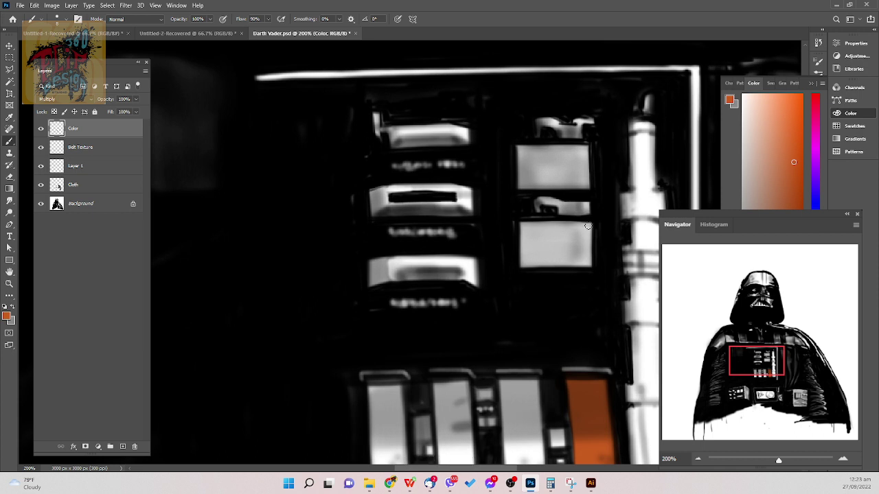
{"action": "left_click_drag", "start_coordinate": [586, 234], "coordinate": [585, 264]}
{"action": "key", "text": "ctrl+z"}
{"action": "key", "text": "ctrl+z"}
{"action": "key", "text": "bracketleft"}
{"action": "key", "text": "bracketright"}
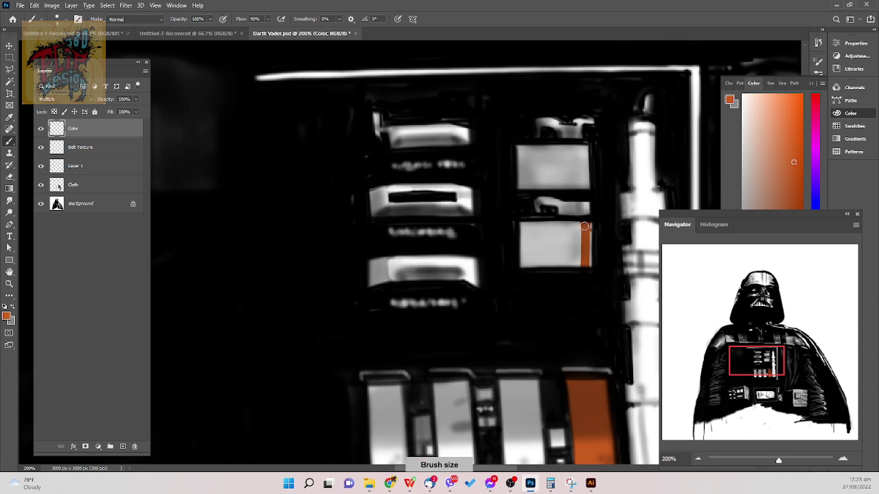
{"action": "mouse_move", "coordinate": [577, 256]}
{"action": "left_mouse_down"}
{"action": "mouse_move", "coordinate": [571, 230]}
{"action": "mouse_move", "coordinate": [561, 259]}
{"action": "mouse_move", "coordinate": [559, 219]}
{"action": "mouse_move", "coordinate": [568, 232]}
{"action": "left_mouse_up"}
{"action": "mouse_move", "coordinate": [523, 224]}
{"action": "left_mouse_down"}
{"action": "mouse_move", "coordinate": [563, 224]}
{"action": "mouse_move", "coordinate": [522, 229]}
{"action": "mouse_move", "coordinate": [521, 263]}
{"action": "mouse_move", "coordinate": [561, 265]}
{"action": "mouse_move", "coordinate": [539, 265]}
{"action": "mouse_move", "coordinate": [556, 254]}
{"action": "mouse_move", "coordinate": [530, 262]}
{"action": "mouse_move", "coordinate": [549, 243]}
{"action": "mouse_move", "coordinate": [529, 251]}
{"action": "mouse_move", "coordinate": [532, 231]}
{"action": "left_mouse_up"}
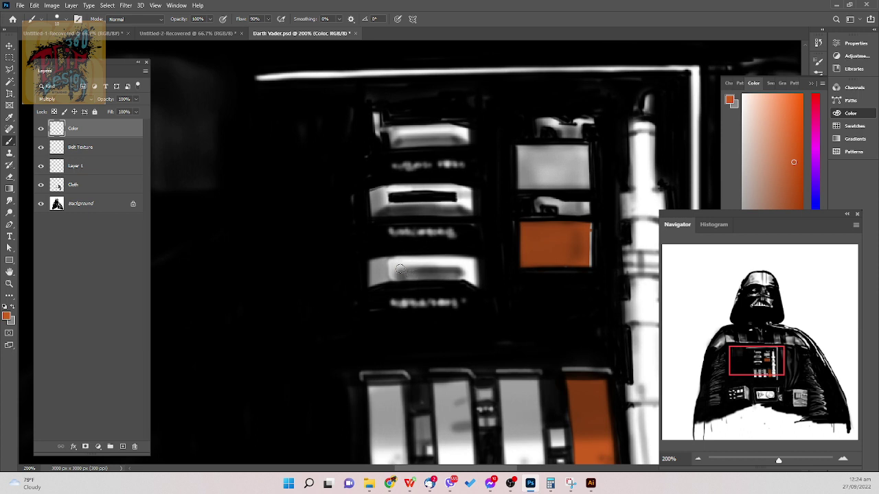
- Paint the inset of the lowest of the three stacked switches burnt orange with a reduced brush size
{"action": "left_click_drag", "start_coordinate": [400, 265], "coordinate": [400, 277]}
{"action": "key", "text": "ctrl+z"}
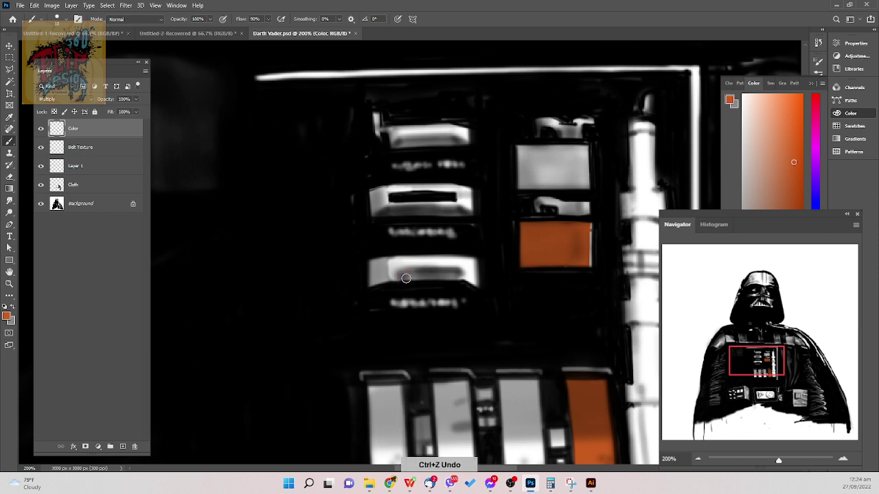
{"action": "key", "text": "bracketleft"}
{"action": "key", "text": "bracketleft"}
{"action": "key", "text": "bracketleft"}
{"action": "mouse_move", "coordinate": [397, 268]}
{"action": "left_mouse_down"}
{"action": "mouse_move", "coordinate": [462, 271]}
{"action": "mouse_move", "coordinate": [402, 277]}
{"action": "mouse_move", "coordinate": [458, 273]}
{"action": "left_mouse_up"}
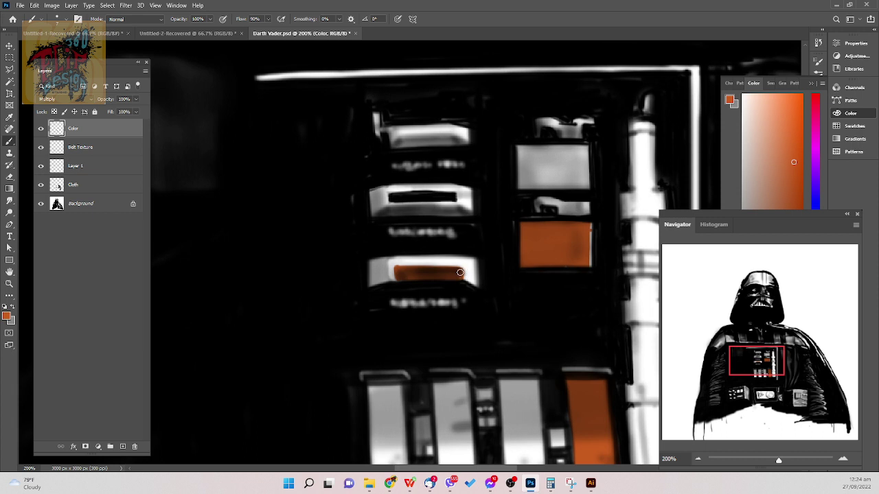
- Erase the orange overflow around the edges of the lowest switch's inset, adjusting the eraser size as needed
{"action": "key", "text": "e"}
{"action": "key", "text": "bracketleft"}
{"action": "key", "text": "bracketleft"}
{"action": "key", "text": "bracketleft"}
{"action": "key", "text": "bracketleft"}
{"action": "left_click_drag", "start_coordinate": [397, 267], "coordinate": [396, 284]}
{"action": "key", "text": "bracketright"}
{"action": "key", "text": "bracketright"}
{"action": "key", "text": "bracketright"}
{"action": "left_click_drag", "start_coordinate": [395, 270], "coordinate": [412, 265]}
- Paint a burnt orange strip across the topmost of the three stacked switches and trim its edges with the Eraser
{"action": "mouse_move", "coordinate": [399, 133]}
{"action": "left_mouse_down"}
{"action": "mouse_move", "coordinate": [453, 134]}
{"action": "mouse_move", "coordinate": [399, 132]}
{"action": "mouse_move", "coordinate": [452, 132]}
{"action": "left_mouse_up"}
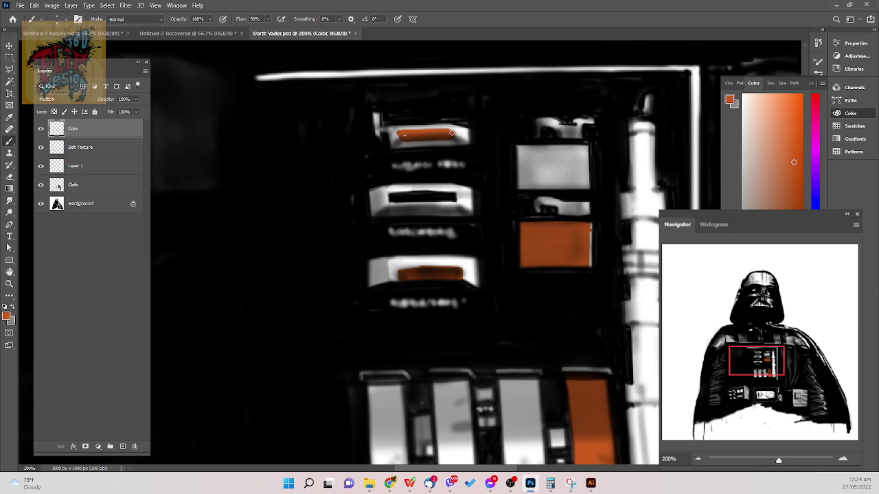
{"action": "key", "text": "e"}
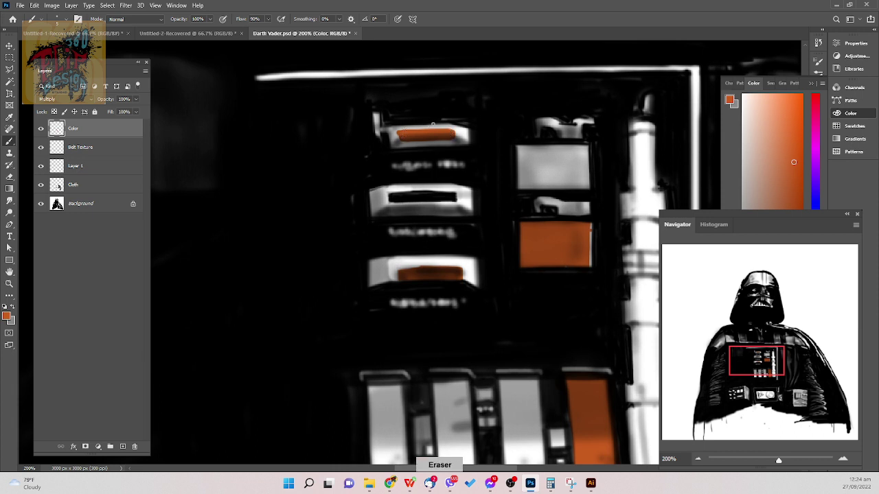
{"action": "key", "text": "]"}
{"action": "mouse_move", "coordinate": [405, 128]}
{"action": "left_mouse_down"}
{"action": "mouse_move", "coordinate": [458, 130]}
{"action": "mouse_move", "coordinate": [406, 127]}
{"action": "mouse_move", "coordinate": [413, 127]}
{"action": "mouse_move", "coordinate": [393, 130]}
{"action": "mouse_move", "coordinate": [393, 140]}
{"action": "mouse_move", "coordinate": [460, 138]}
{"action": "left_mouse_up"}
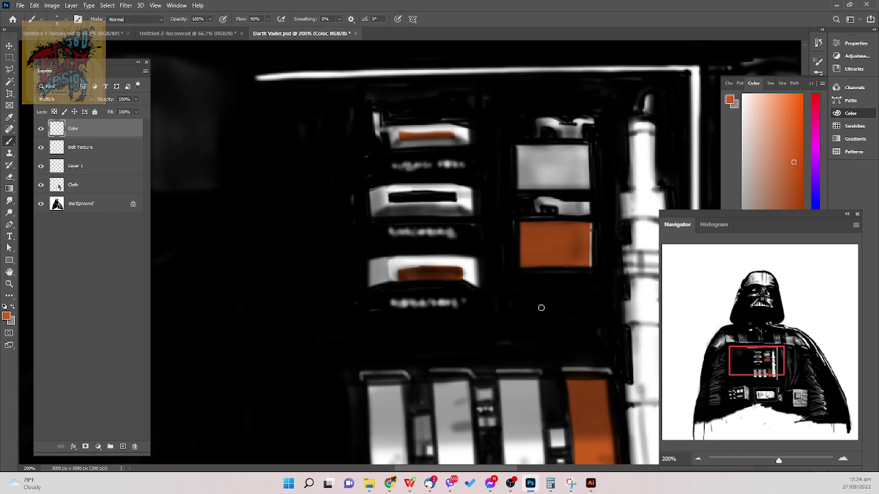
- Paint the small round light beside the two white squares on the left belt box burnt orange
{"action": "left_click_drag", "start_coordinate": [470, 379], "coordinate": [672, 136]}
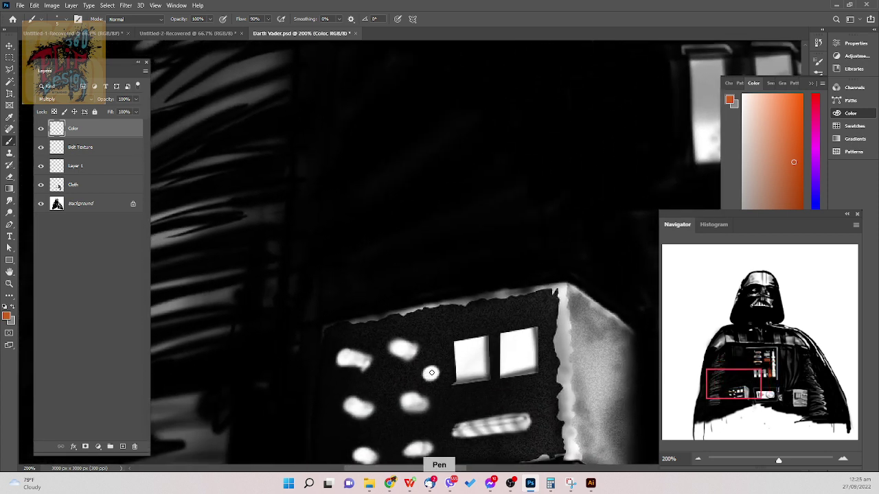
{"action": "left_click_drag", "start_coordinate": [427, 375], "coordinate": [434, 372]}
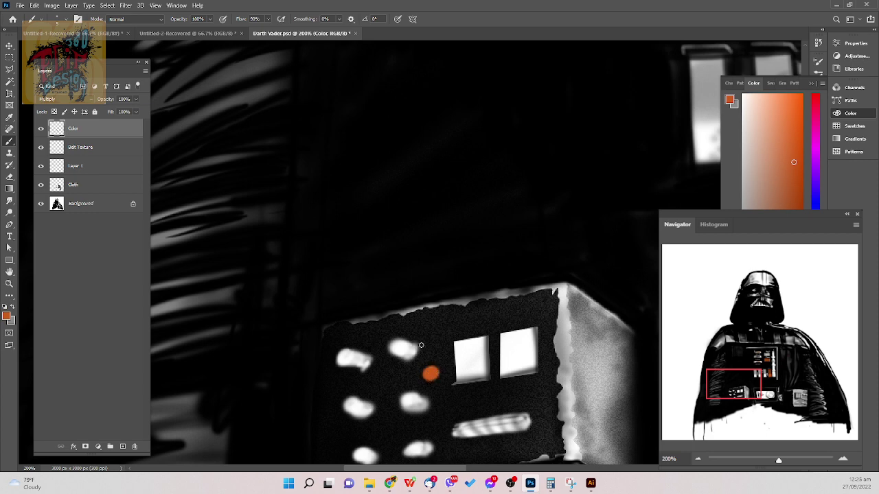
{"action": "key", "text": "["}
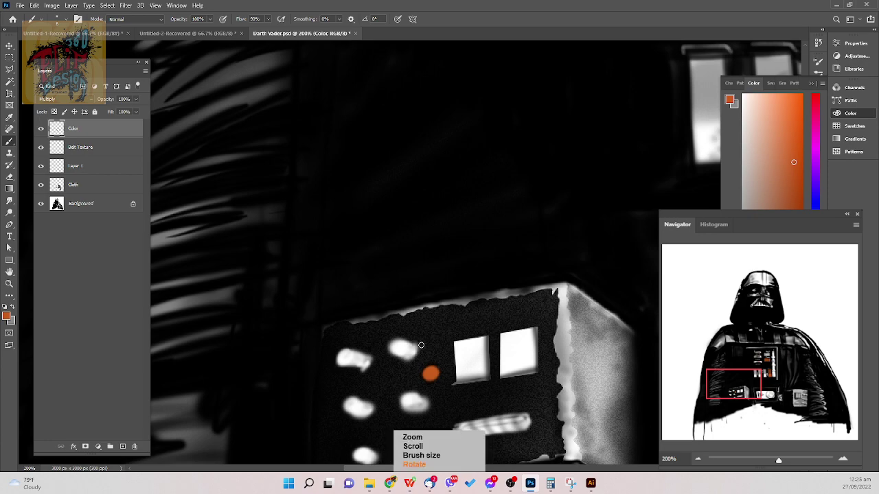
- Review the orange accents on the chest panel and belt at reduced zoom, including the area around the right belt box
{"action": "key", "text": "ctrl+minus"}
{"action": "key", "text": "ctrl+minus"}
{"action": "key", "text": "ctrl+minus"}
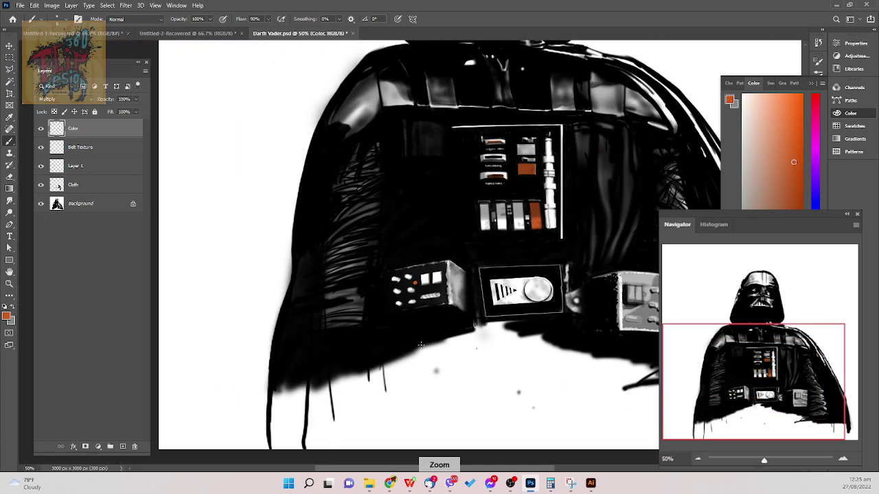
{"action": "key", "text": "ctrl+minus"}
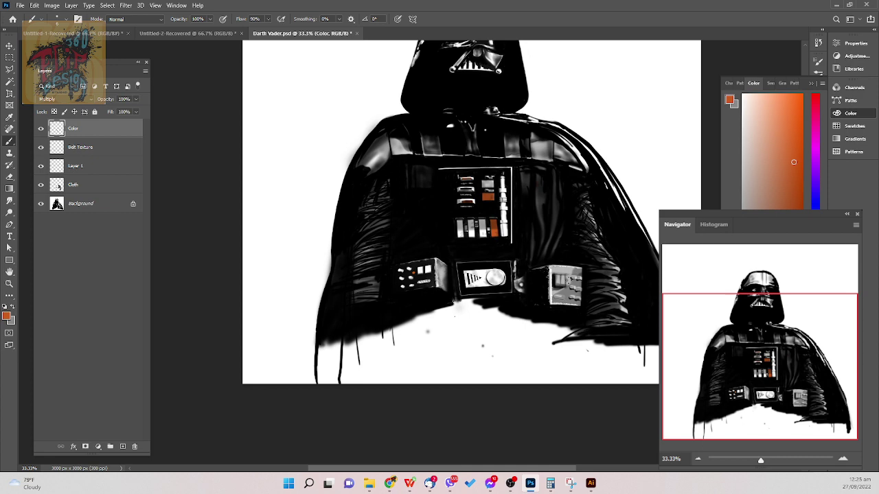
{"action": "key", "text": "ctrl+plus"}
{"action": "key", "text": "ctrl+plus"}
{"action": "left_click_drag", "start_coordinate": [598, 308], "coordinate": [471, 313]}
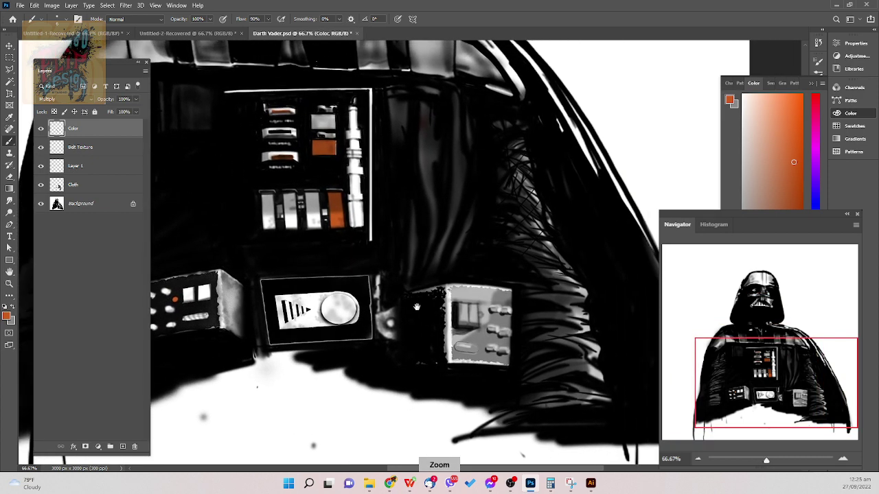
- Paint a small burnt orange dot beside the switch block on the right belt box
{"action": "scroll", "coordinate": [470, 314], "scroll_direction": "left", "scroll_amount": 3}
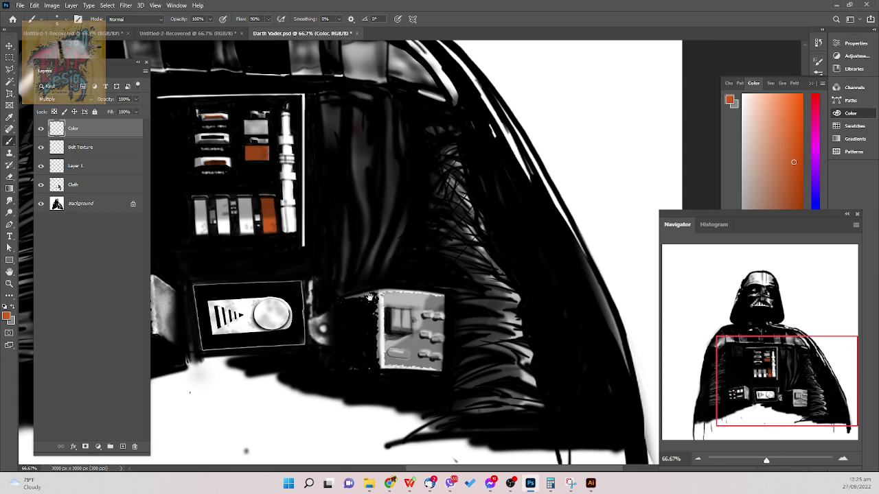
{"action": "left_click_drag", "start_coordinate": [441, 302], "coordinate": [624, 358]}
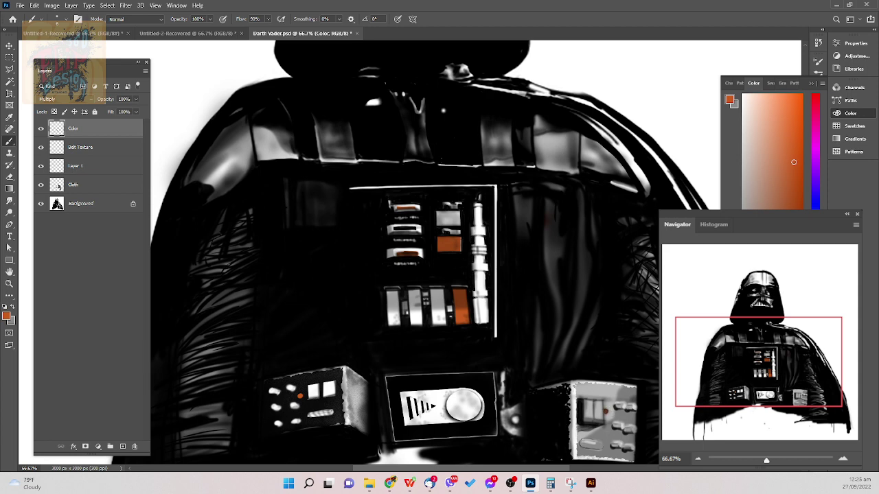
{"action": "key", "text": "ctrl+minus"}
{"action": "key", "text": "ctrl+minus"}
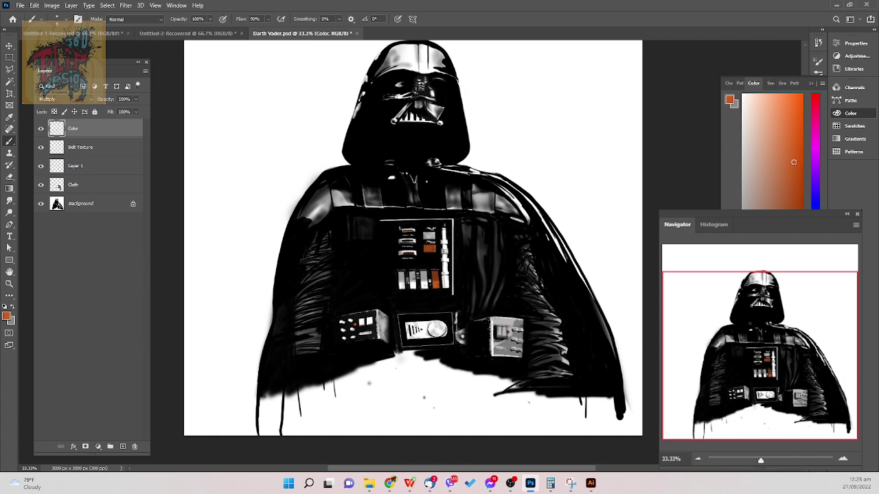
- Save the burnt orange foreground color as a new swatch in the RGB group and try to relocate it
{"action": "left_click", "coordinate": [854, 126]}
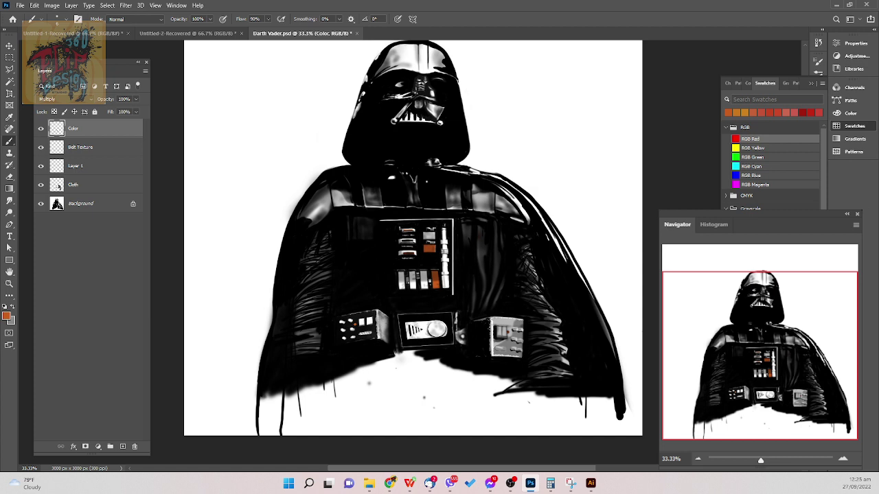
{"action": "left_click", "coordinate": [790, 196]}
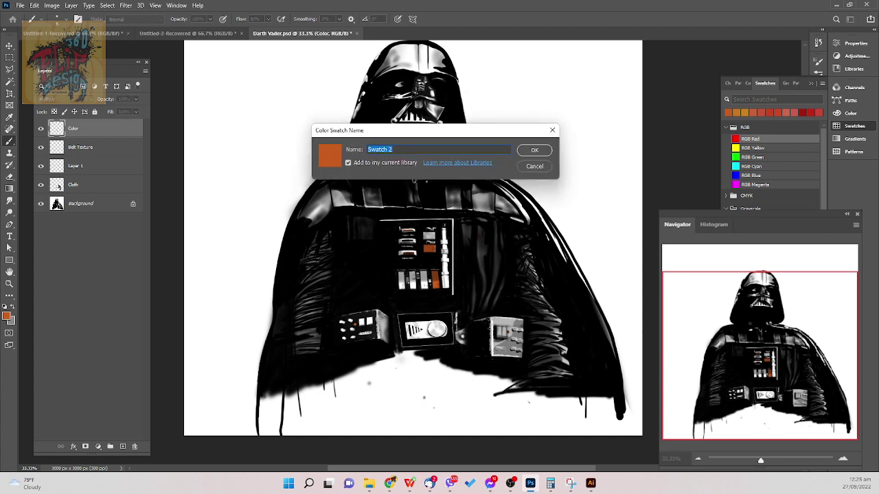
{"action": "key", "text": "Return"}
{"action": "scroll", "coordinate": [774, 165], "scroll_direction": "down", "scroll_amount": 5}
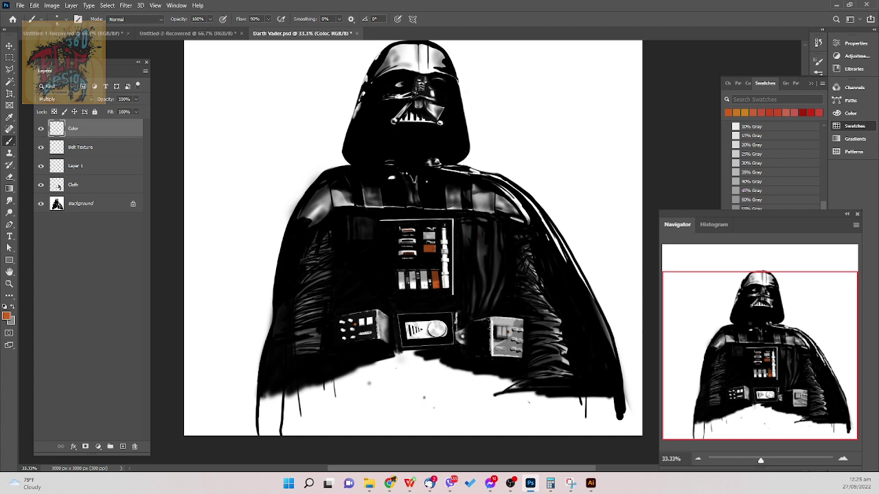
{"action": "left_click", "coordinate": [790, 196]}
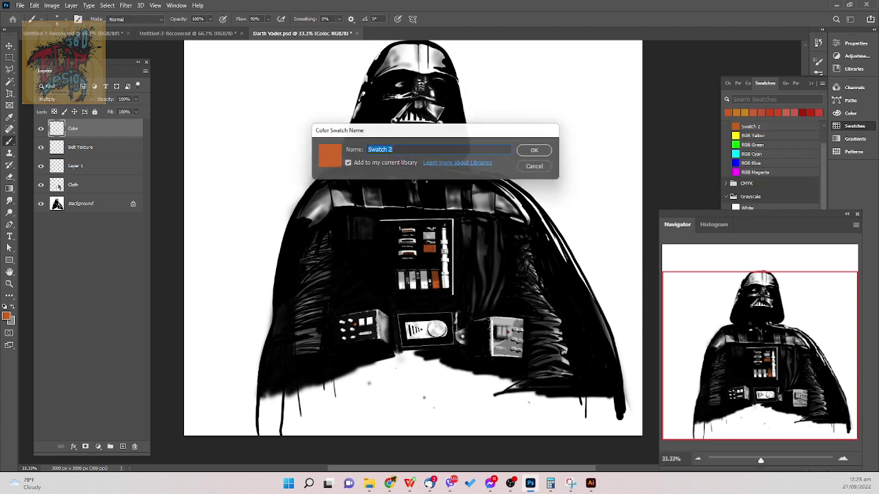
{"action": "key", "text": "Return"}
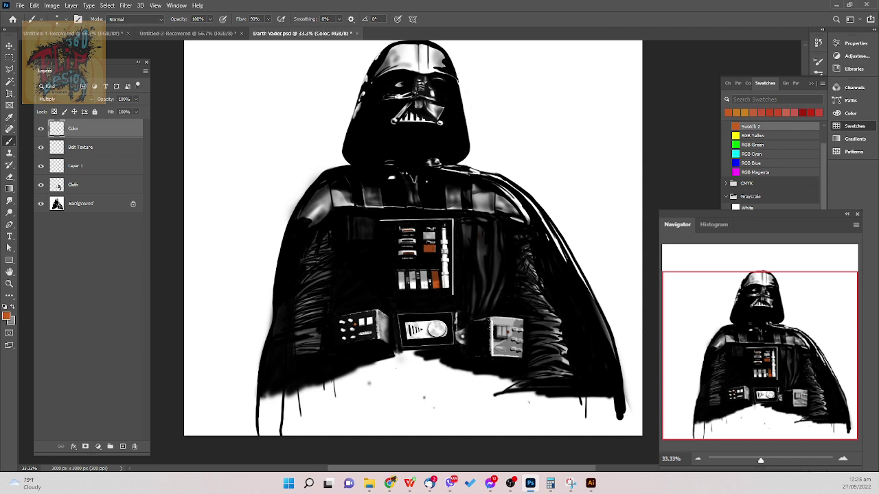
{"action": "scroll", "coordinate": [774, 165], "scroll_direction": "up", "scroll_amount": 1}
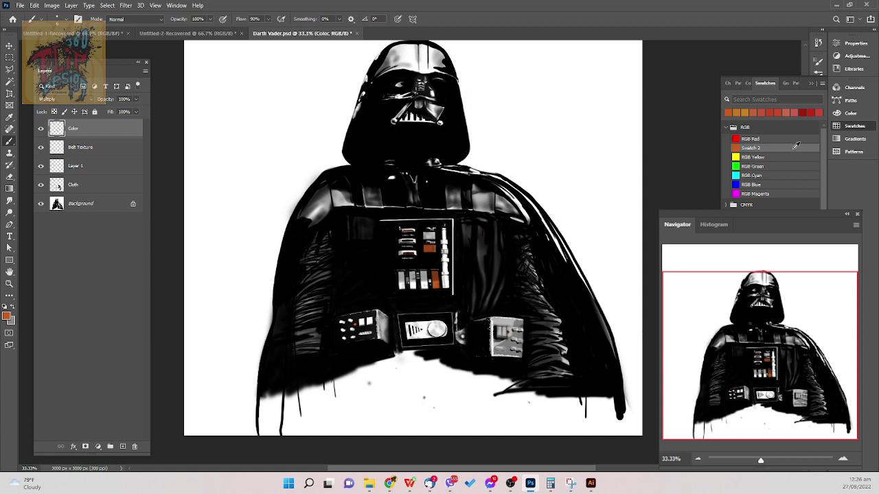
{"action": "key", "text": "v"}
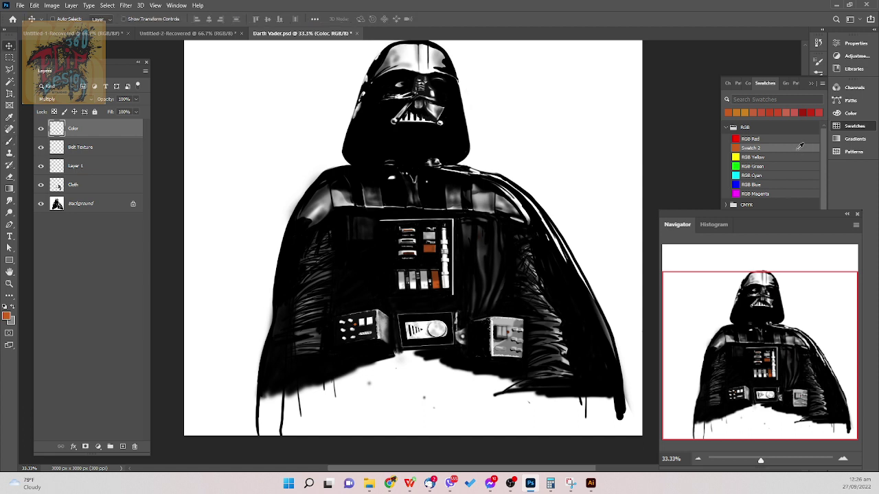
{"action": "left_click_drag", "start_coordinate": [760, 149], "coordinate": [779, 488]}
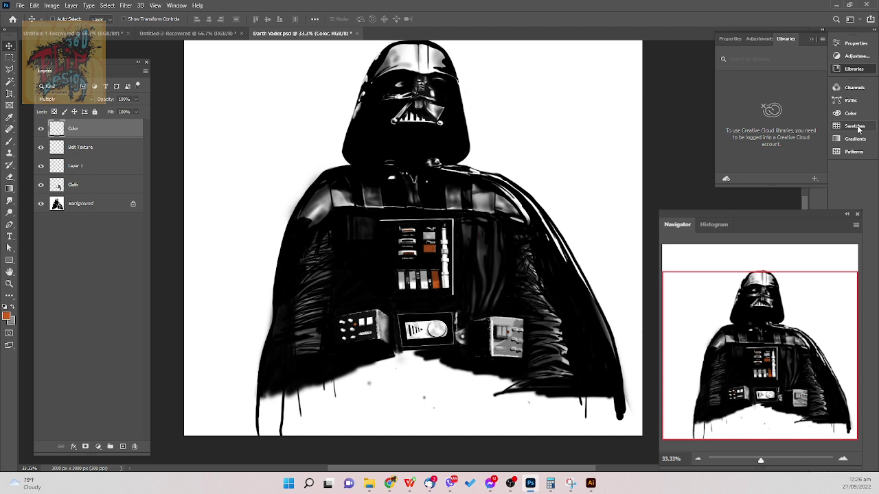
- Add the burnt orange foreground color to the RGB swatches once more, keeping the default name
{"action": "left_click", "coordinate": [854, 126]}
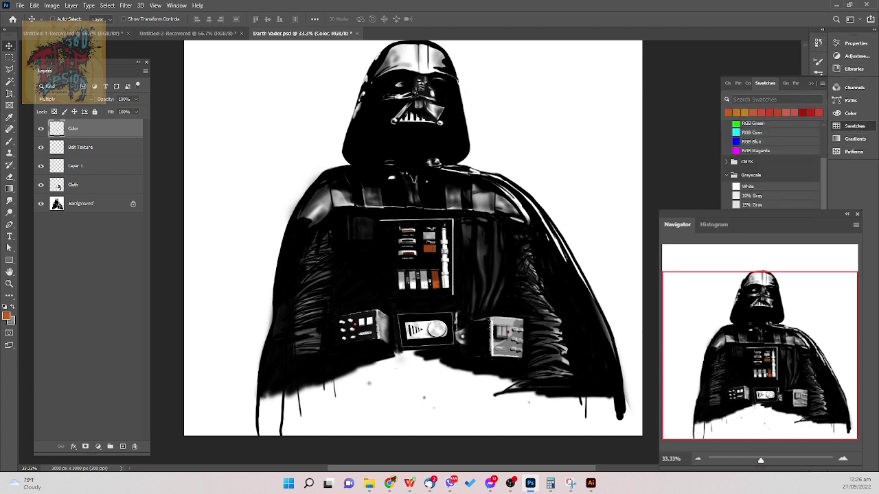
{"action": "scroll", "coordinate": [772, 165], "scroll_direction": "down", "scroll_amount": 3}
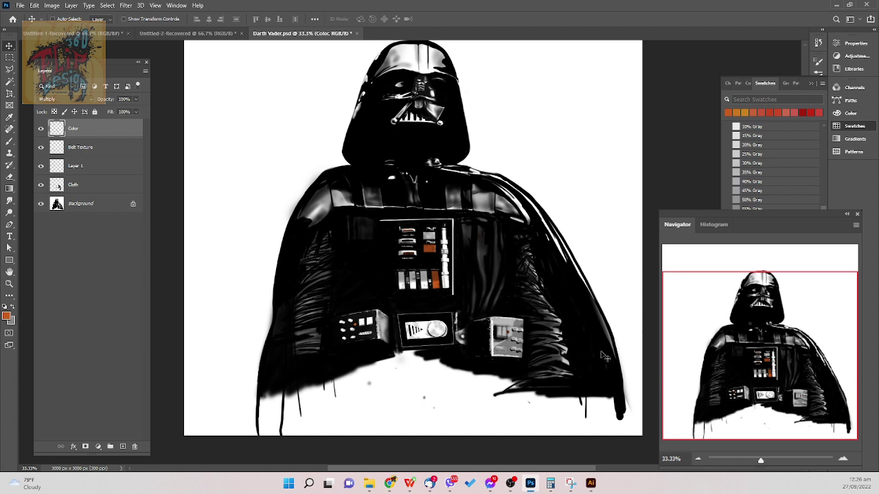
{"action": "left_click", "coordinate": [823, 83]}
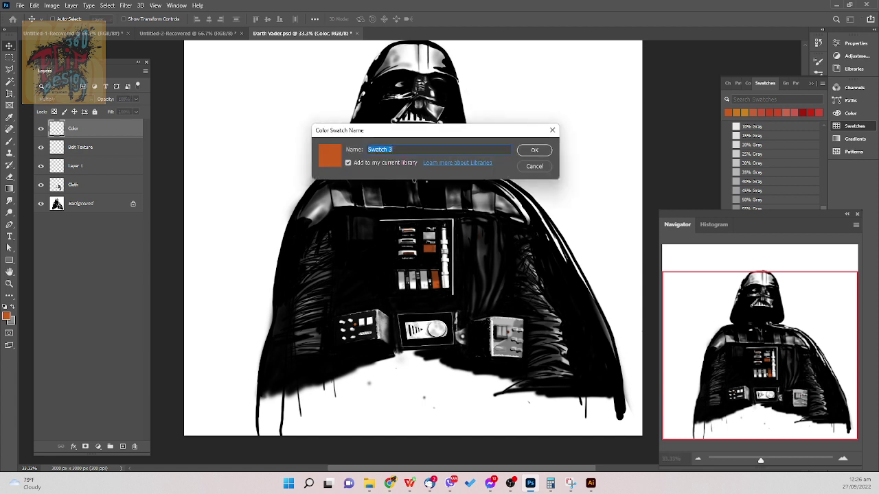
{"action": "key", "text": "Return"}
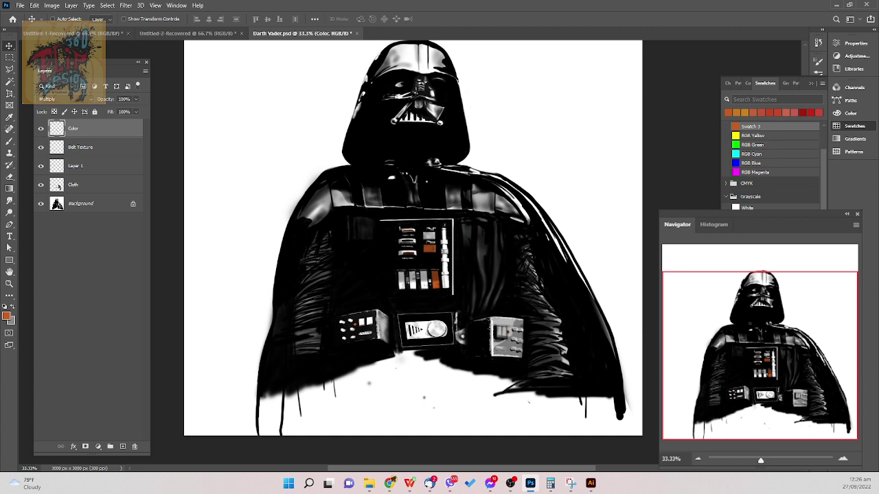
- Look through the swatch list from the RGB group past the Grayscale shades to the Dark group
{"action": "scroll", "coordinate": [772, 165], "scroll_direction": "down", "scroll_amount": 2}
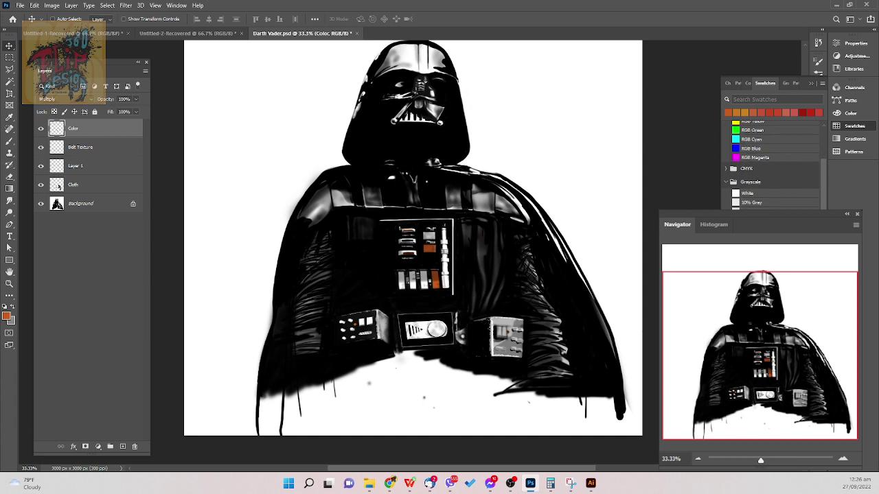
{"action": "scroll", "coordinate": [772, 165], "scroll_direction": "down", "scroll_amount": 8}
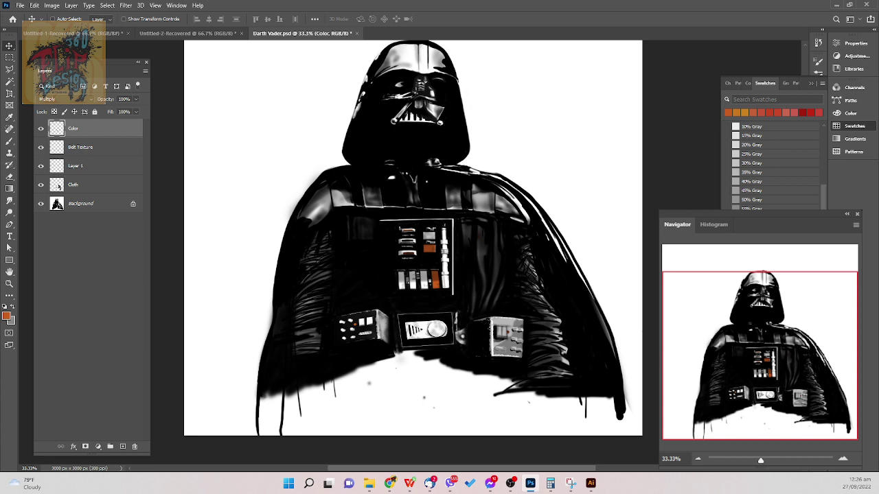
{"action": "scroll", "coordinate": [822, 196], "scroll_direction": "down", "scroll_amount": 1}
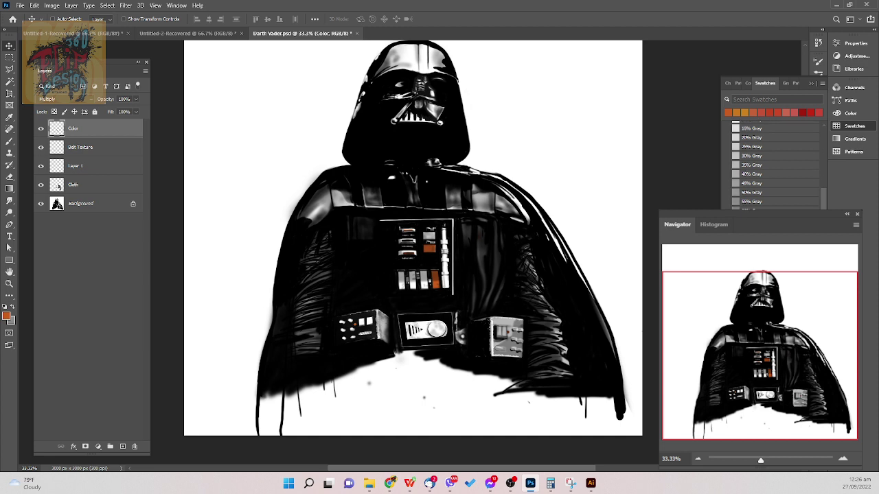
{"action": "left_click_drag", "start_coordinate": [823, 197], "coordinate": [822, 200]}
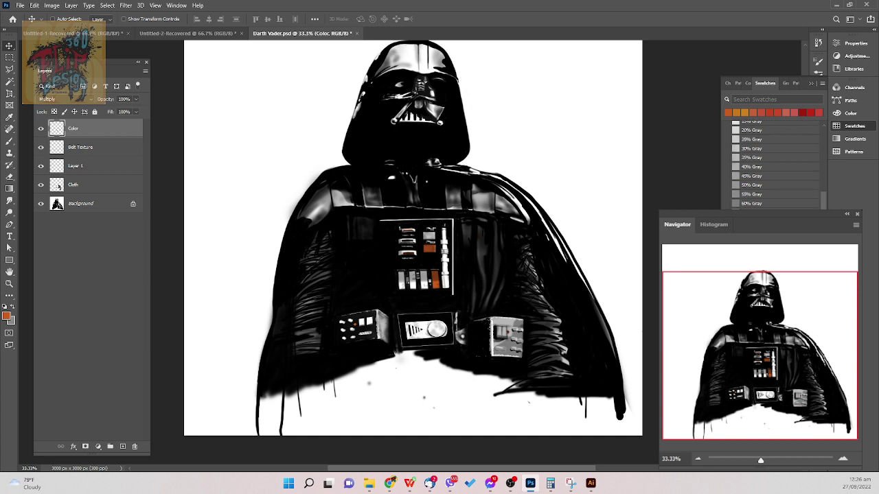
{"action": "scroll", "coordinate": [772, 165], "scroll_direction": "down", "scroll_amount": 1}
{"action": "scroll", "coordinate": [772, 164], "scroll_direction": "down", "scroll_amount": 1}
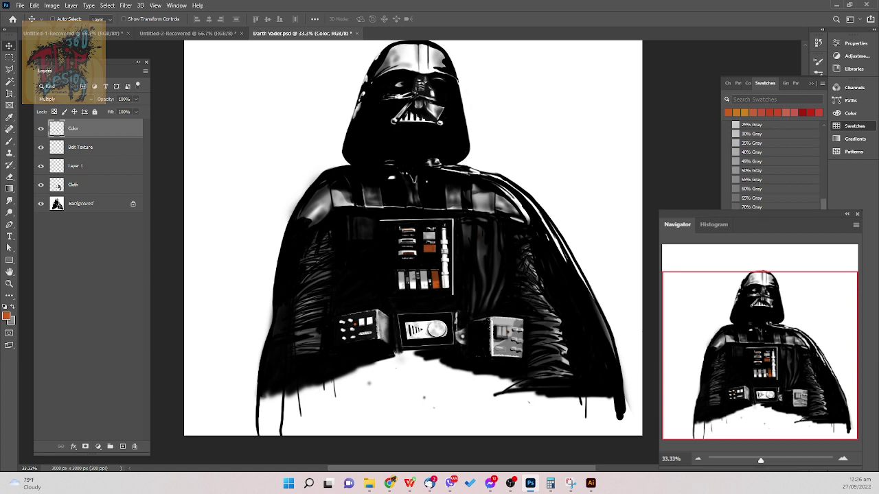
{"action": "scroll", "coordinate": [773, 165], "scroll_direction": "down", "scroll_amount": 4}
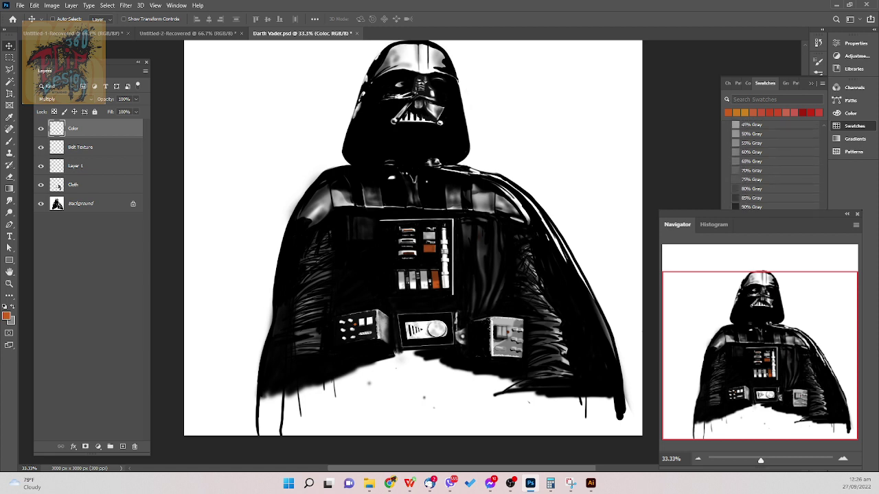
{"action": "scroll", "coordinate": [731, 156], "scroll_direction": "down", "scroll_amount": 8}
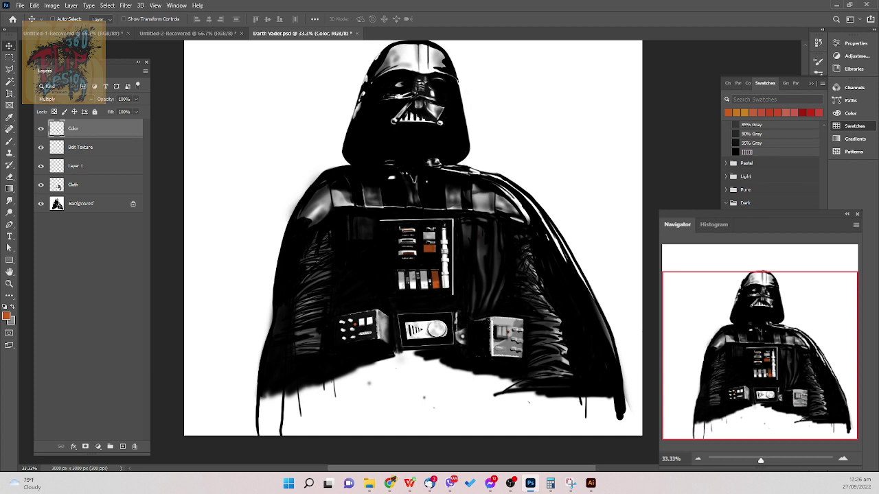
{"action": "scroll", "coordinate": [731, 156], "scroll_direction": "down", "scroll_amount": 2}
- Set the foreground color to dark blue and paint the gray rectangle above the orange one on the chest panel, enlarging the brush
{"action": "key", "text": "Delete"}
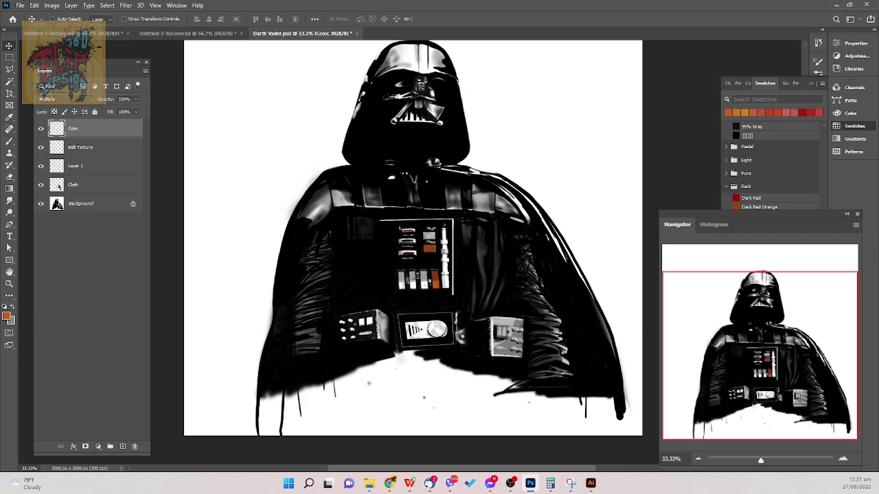
{"action": "key", "text": "Return"}
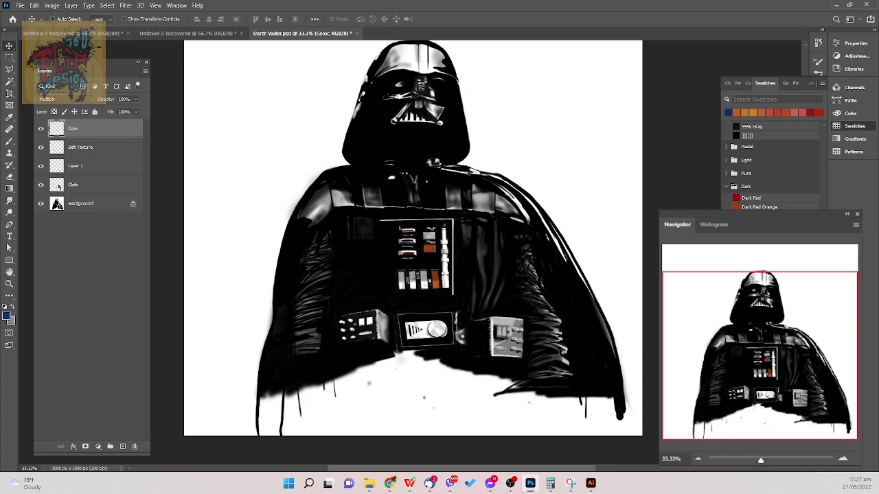
{"action": "key", "text": "ctrl+plus"}
{"action": "key", "text": "ctrl+plus"}
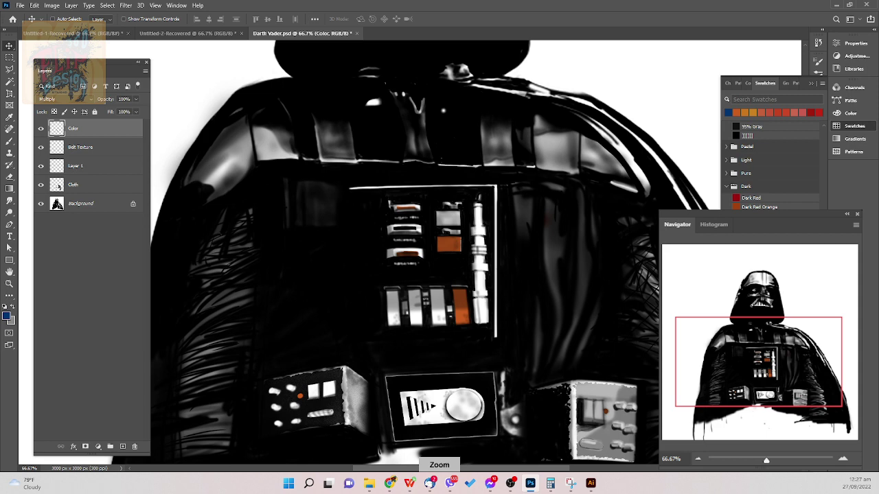
{"action": "key", "text": "ctrl+plus"}
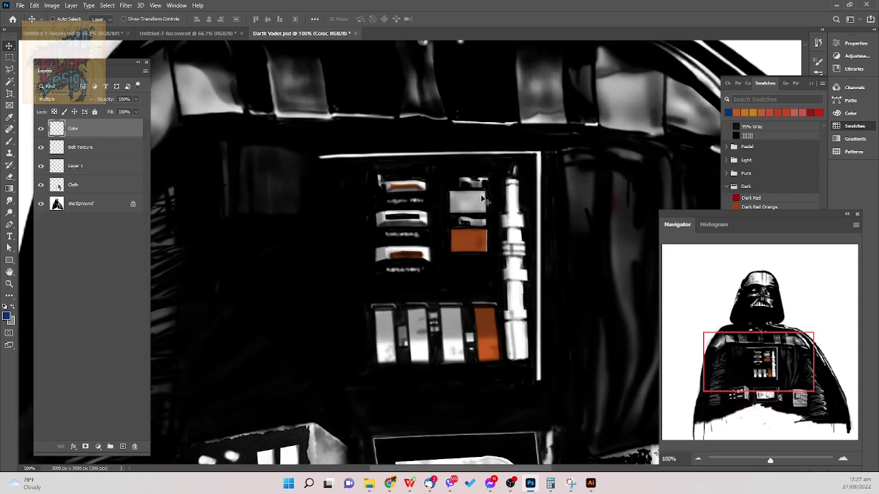
{"action": "key", "text": "b"}
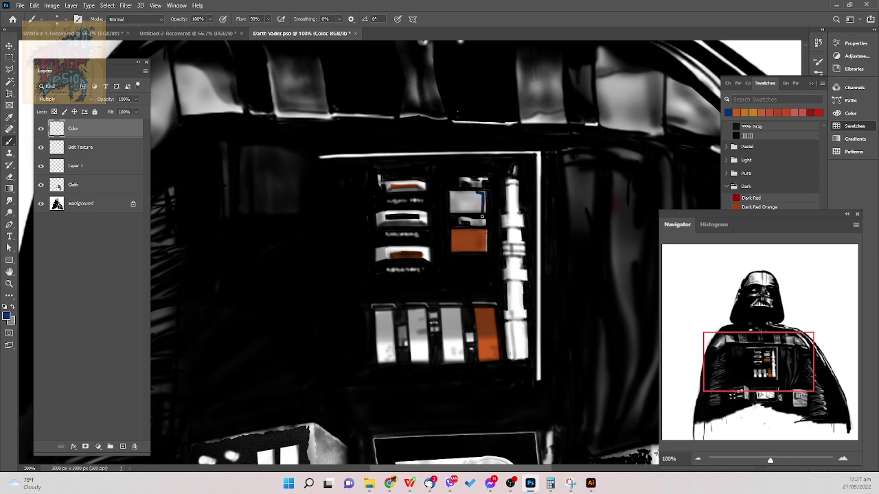
{"action": "left_click_drag", "start_coordinate": [486, 202], "coordinate": [484, 201]}
{"action": "mouse_move", "coordinate": [481, 197]}
{"action": "left_mouse_down"}
{"action": "mouse_move", "coordinate": [478, 207]}
{"action": "mouse_move", "coordinate": [474, 194]}
{"action": "mouse_move", "coordinate": [476, 210]}
{"action": "left_mouse_up"}
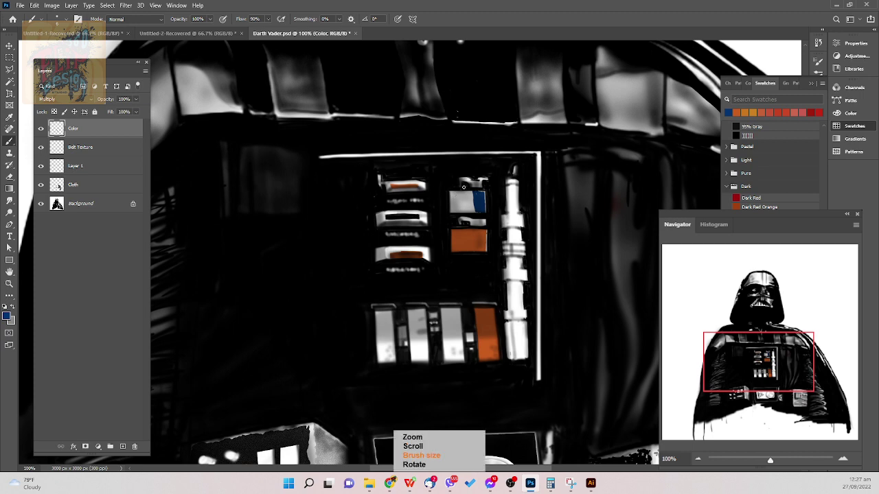
{"action": "key", "text": "bracketright"}
{"action": "key", "text": "bracketright"}
{"action": "key", "text": "bracketright"}
{"action": "key", "text": "bracketright"}
{"action": "mouse_move", "coordinate": [451, 193]}
{"action": "left_mouse_down"}
{"action": "mouse_move", "coordinate": [472, 193]}
{"action": "mouse_move", "coordinate": [452, 194]}
{"action": "mouse_move", "coordinate": [453, 214]}
{"action": "mouse_move", "coordinate": [484, 210]}
{"action": "mouse_move", "coordinate": [454, 207]}
{"action": "mouse_move", "coordinate": [473, 206]}
{"action": "mouse_move", "coordinate": [456, 203]}
{"action": "mouse_move", "coordinate": [471, 195]}
{"action": "left_mouse_up"}
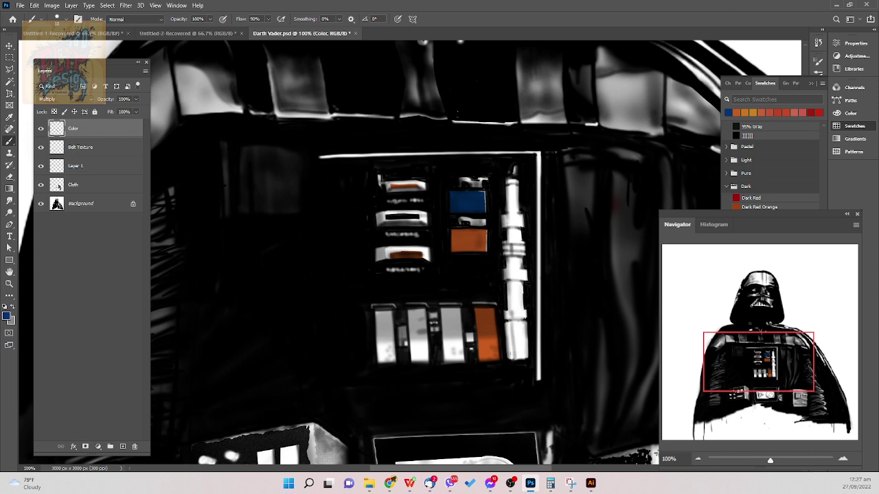
- Set the foreground color to pale green and paint both white squares on the left belt box
{"action": "key", "text": "Return"}
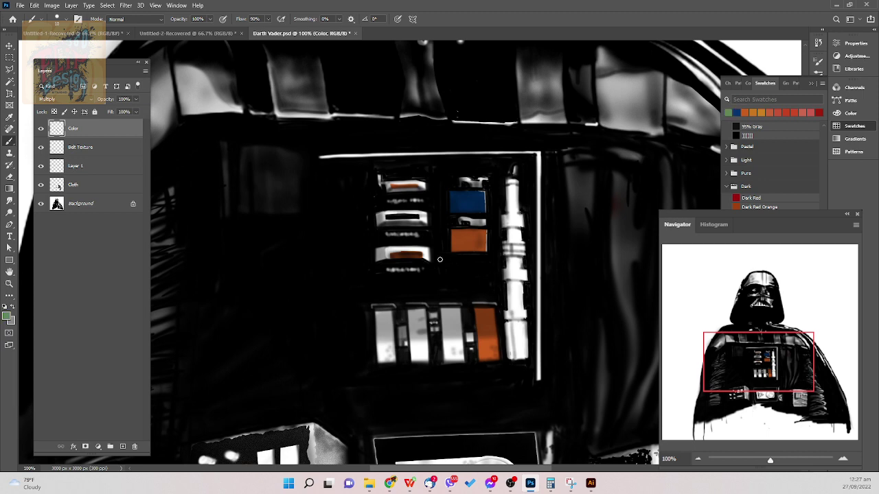
{"action": "left_click_drag", "start_coordinate": [437, 325], "coordinate": [521, 188]}
{"action": "left_click_drag", "start_coordinate": [345, 318], "coordinate": [347, 339]}
{"action": "key", "text": "ctrl+z"}
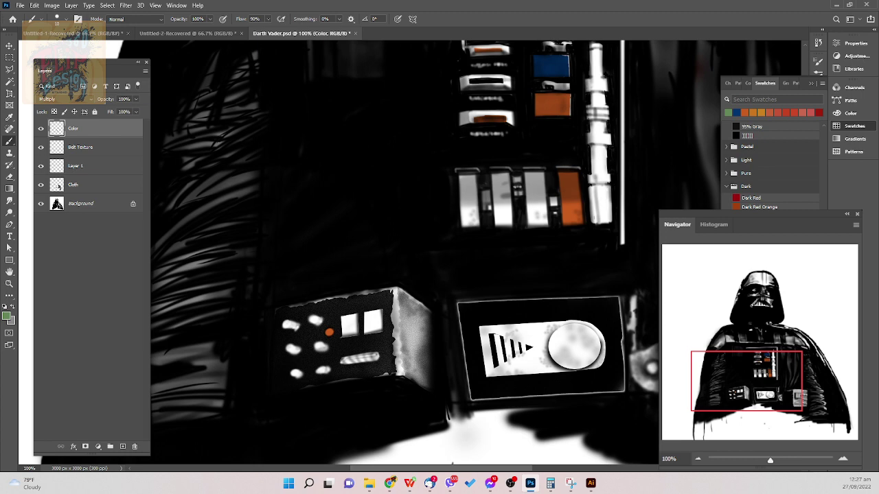
{"action": "left_click", "coordinate": [750, 84]}
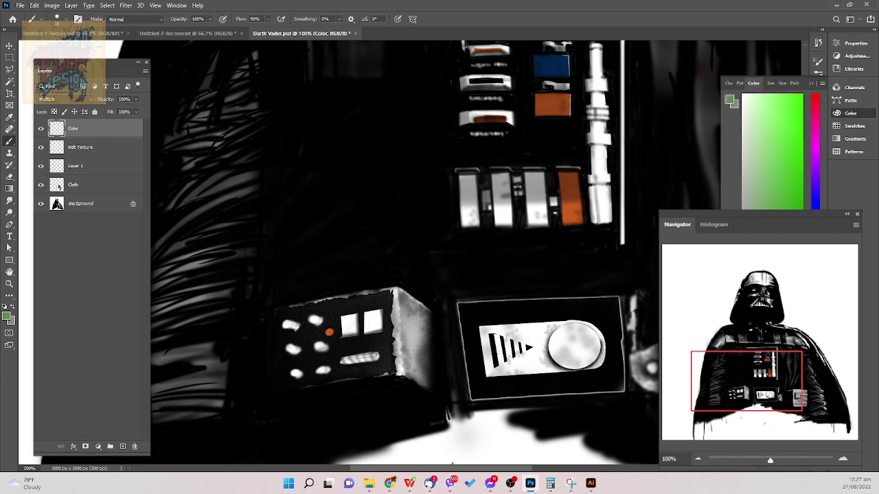
{"action": "left_click", "coordinate": [761, 188]}
{"action": "left_click", "coordinate": [753, 136]}
{"action": "mouse_move", "coordinate": [353, 321]}
{"action": "left_mouse_down"}
{"action": "mouse_move", "coordinate": [342, 337]}
{"action": "mouse_move", "coordinate": [345, 321]}
{"action": "mouse_move", "coordinate": [349, 332]}
{"action": "mouse_move", "coordinate": [353, 317]}
{"action": "mouse_move", "coordinate": [355, 335]}
{"action": "mouse_move", "coordinate": [346, 336]}
{"action": "mouse_move", "coordinate": [361, 327]}
{"action": "left_mouse_up"}
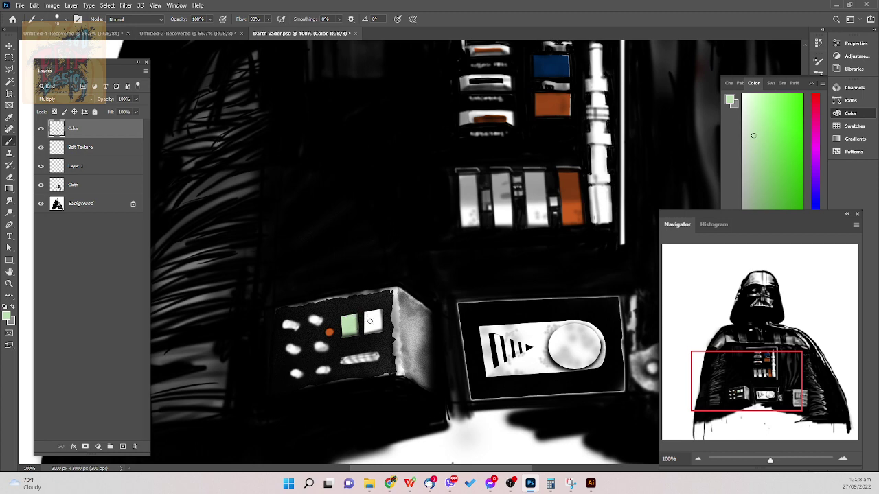
{"action": "mouse_move", "coordinate": [366, 314]}
{"action": "left_mouse_down"}
{"action": "mouse_move", "coordinate": [374, 336]}
{"action": "mouse_move", "coordinate": [381, 330]}
{"action": "mouse_move", "coordinate": [379, 313]}
{"action": "mouse_move", "coordinate": [368, 326]}
{"action": "mouse_move", "coordinate": [375, 311]}
{"action": "left_mouse_up"}
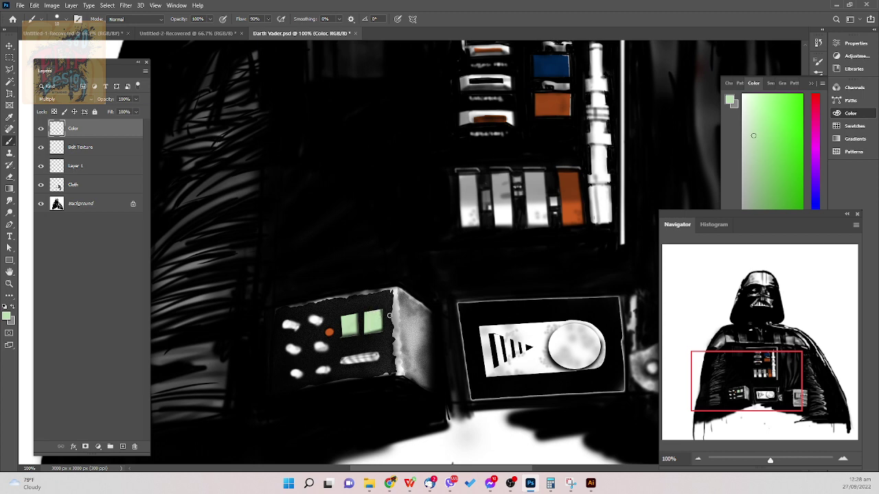
{"action": "left_click_drag", "start_coordinate": [437, 300], "coordinate": [344, 317]}
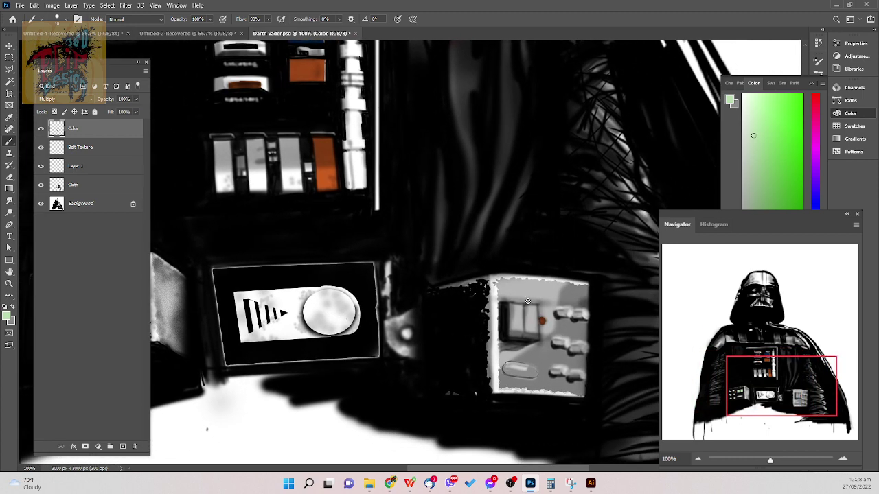
- Paint the segmented gray rectangle on the right belt box pale green
{"action": "mouse_move", "coordinate": [512, 307]}
{"action": "left_mouse_down"}
{"action": "mouse_move", "coordinate": [514, 335]}
{"action": "mouse_move", "coordinate": [524, 329]}
{"action": "mouse_move", "coordinate": [516, 311]}
{"action": "mouse_move", "coordinate": [532, 308]}
{"action": "mouse_move", "coordinate": [536, 335]}
{"action": "mouse_move", "coordinate": [525, 323]}
{"action": "mouse_move", "coordinate": [535, 312]}
{"action": "left_mouse_up"}
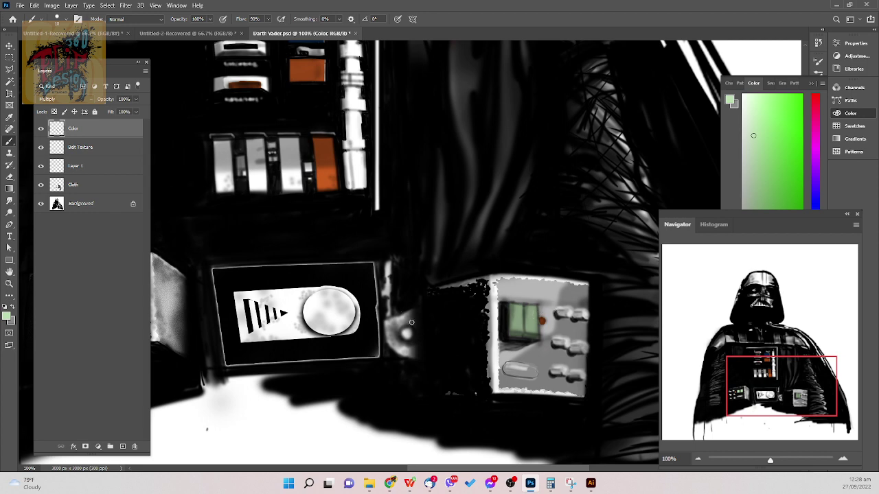
{"action": "left_click_drag", "start_coordinate": [399, 352], "coordinate": [479, 338]}
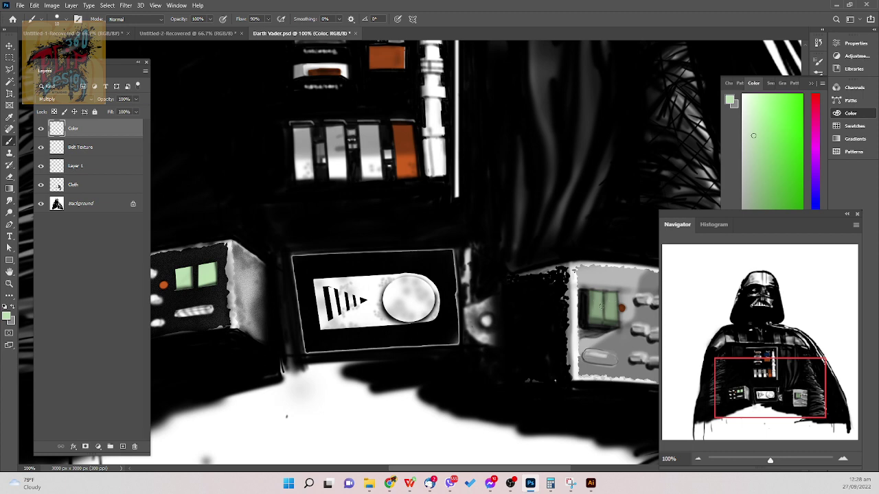
{"action": "key", "text": "bracketleft"}
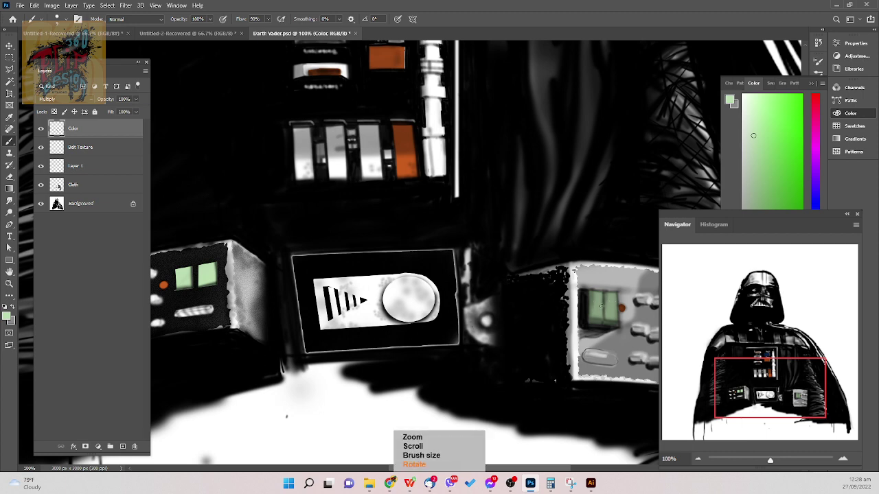
{"action": "key", "text": "ctrl+minus"}
{"action": "key", "text": "ctrl+minus"}
{"action": "key", "text": "ctrl+minus"}
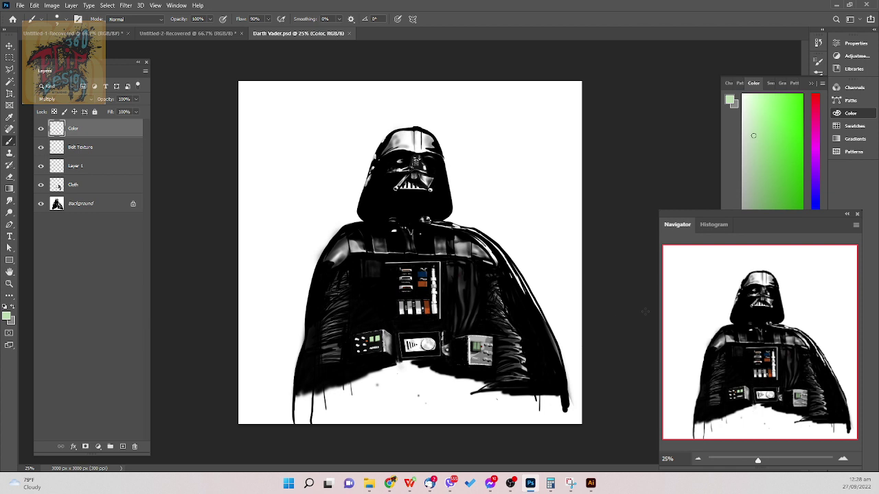
- Sample the blue of the chest panel rectangle as the foreground color and enlarge the brush to 30 px
{"action": "left_click", "coordinate": [770, 83]}
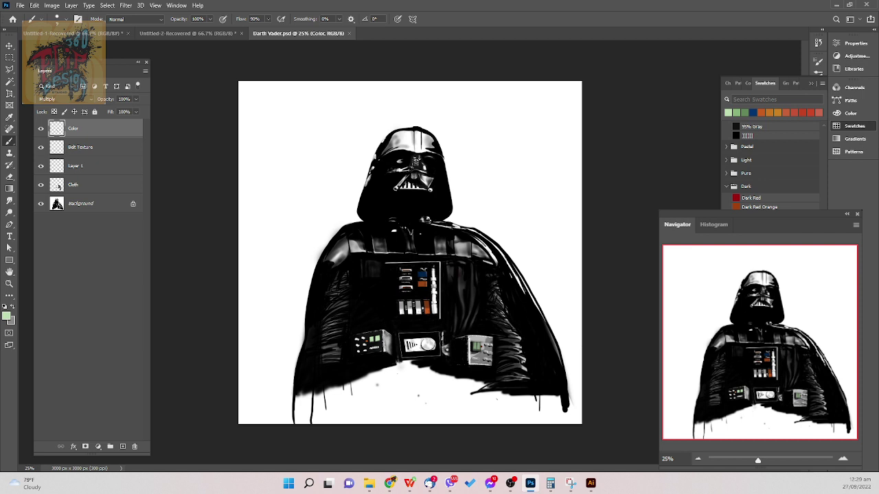
{"action": "left_click", "coordinate": [422, 274], "text": "alt"}
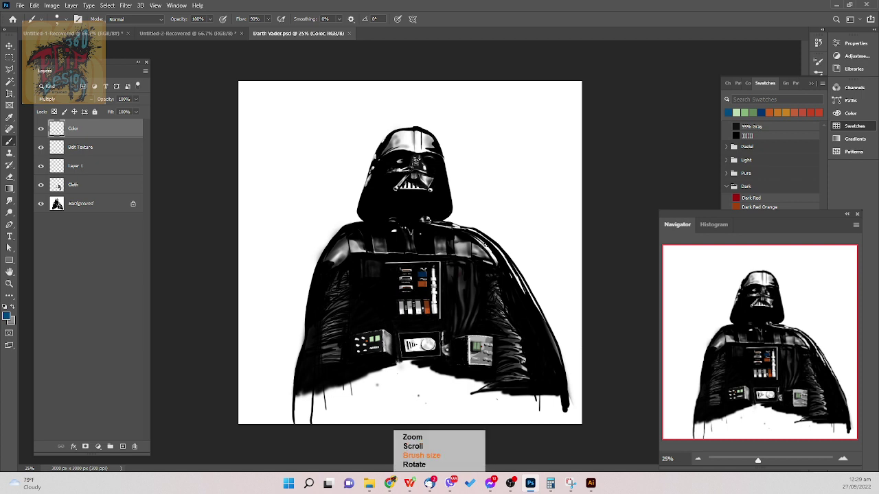
{"action": "key", "text": "bracketright"}
{"action": "key", "text": "bracketright"}
{"action": "key", "text": "bracketright"}
{"action": "key", "text": "bracketright"}
{"action": "key", "text": "bracketright"}
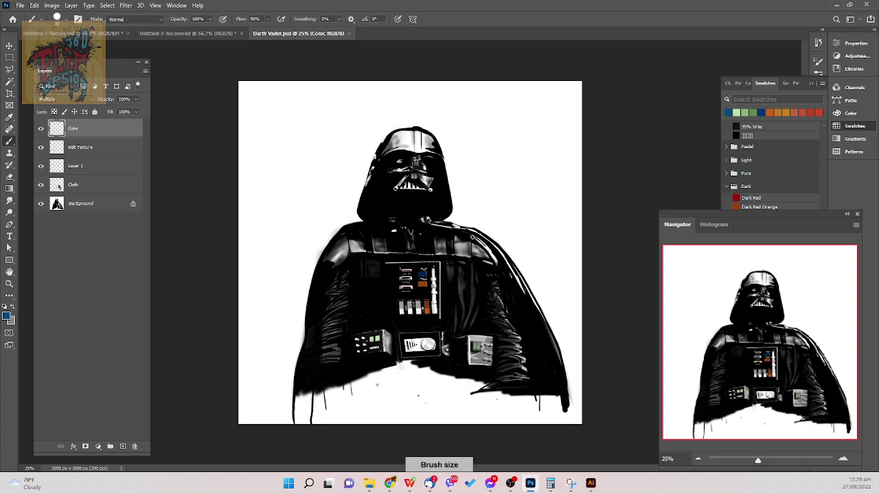
- Create a new layer named Tint above the Color layer and set its blend mode to Multiply
{"action": "left_click", "coordinate": [122, 446]}
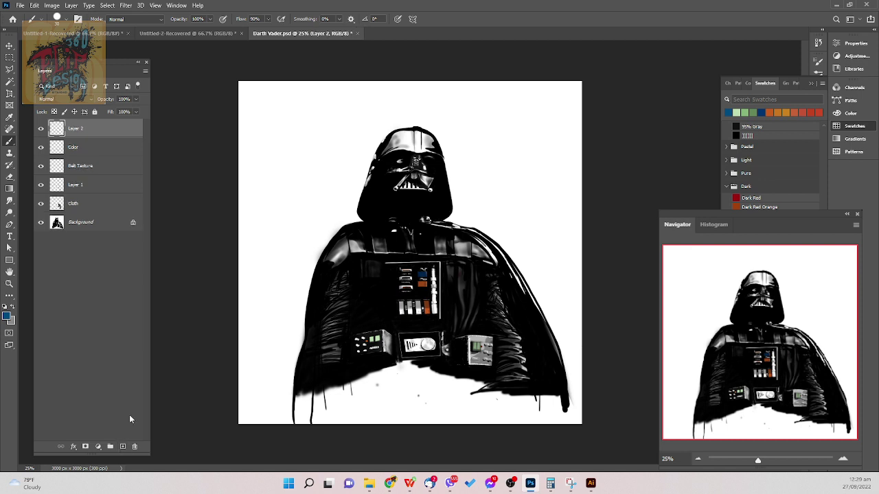
{"action": "double_click", "coordinate": [75, 129]}
{"action": "type", "text": "Tint"}
{"action": "key", "text": "Return"}
{"action": "left_click", "coordinate": [65, 98]}
{"action": "left_click", "coordinate": [96, 136]}
- Paint a blue stroke along the inner cape highlight on the right shoulder and try adjusting the layer opacity
{"action": "left_click_drag", "start_coordinate": [470, 238], "coordinate": [497, 263]}
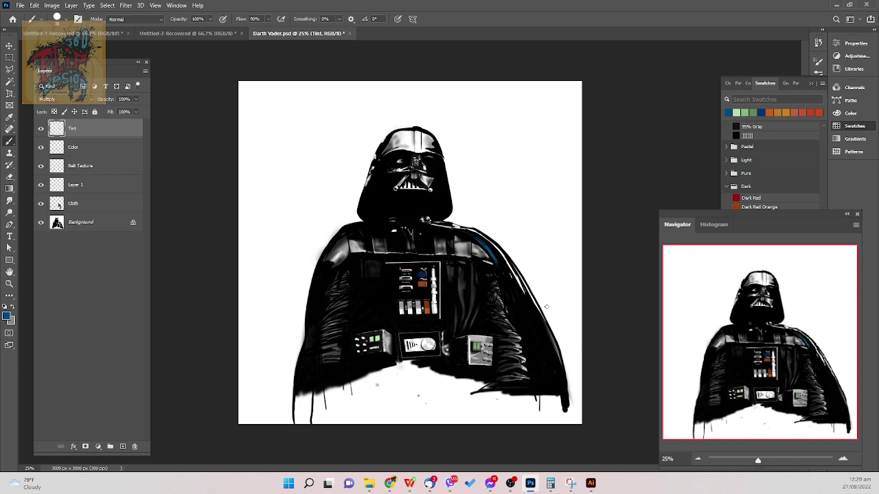
{"action": "left_click_drag", "start_coordinate": [110, 101], "coordinate": [98, 104]}
{"action": "left_click_drag", "start_coordinate": [116, 103], "coordinate": [129, 101]}
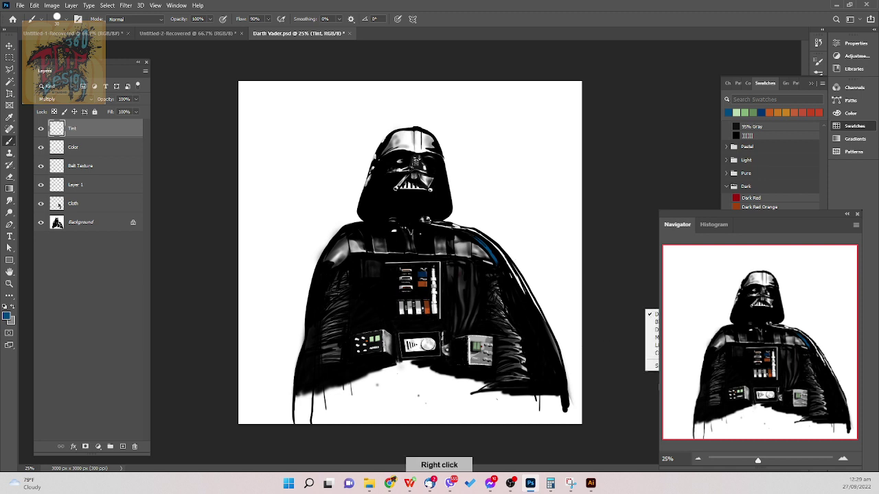
- Choose the Soft Round Pressure Opacity brush, enlarge it and tint the white highlights along the right cape edge blue
{"action": "right_click", "coordinate": [575, 303]}
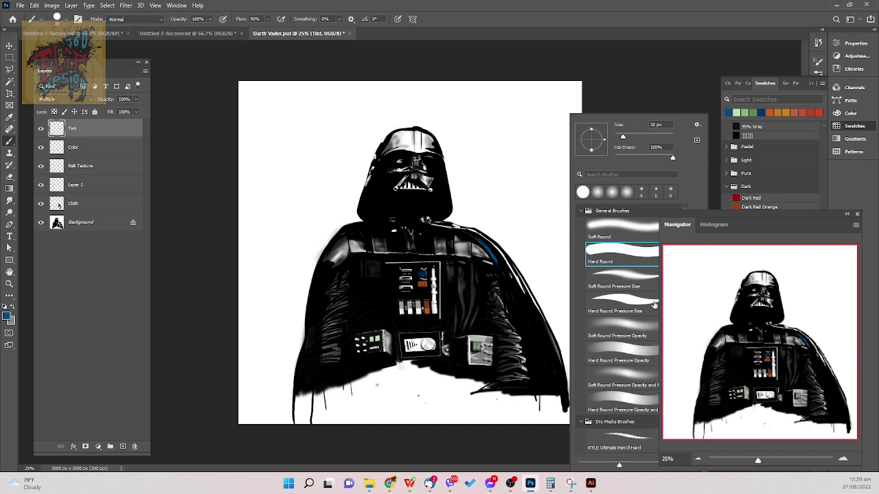
{"action": "left_click", "coordinate": [640, 326]}
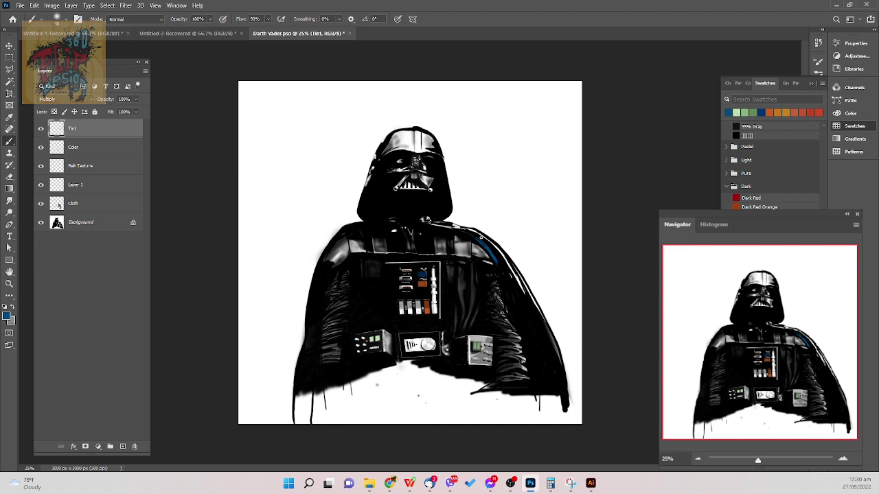
{"action": "key", "text": "bracketright"}
{"action": "key", "text": "bracketright"}
{"action": "key", "text": "["}
{"action": "left_click_drag", "start_coordinate": [495, 246], "coordinate": [500, 251]}
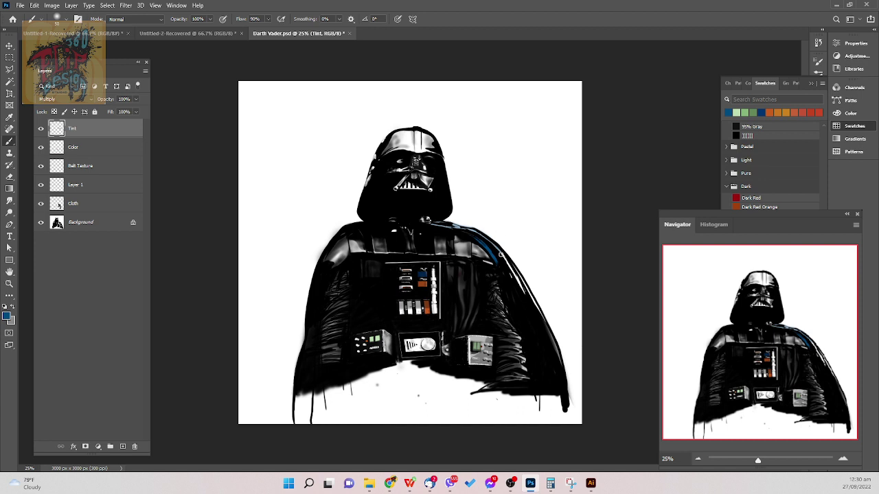
{"action": "left_click_drag", "start_coordinate": [512, 271], "coordinate": [519, 283]}
{"action": "left_click_drag", "start_coordinate": [499, 252], "coordinate": [520, 290]}
- Set the foreground color to a muted grayish blue and try a tint stroke on top of the helmet
{"action": "left_click", "coordinate": [747, 84]}
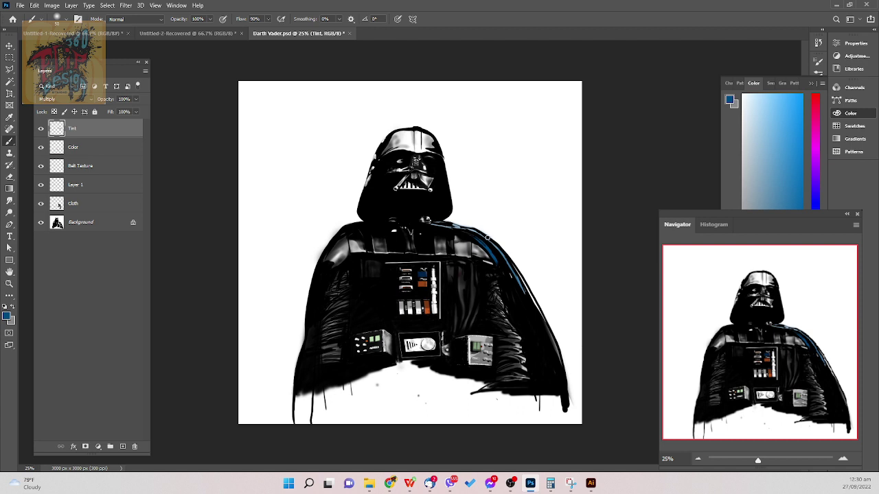
{"action": "left_click", "coordinate": [800, 205]}
{"action": "left_click", "coordinate": [800, 206]}
{"action": "left_click_drag", "start_coordinate": [418, 138], "coordinate": [420, 133]}
{"action": "key", "text": "ctrl+z"}
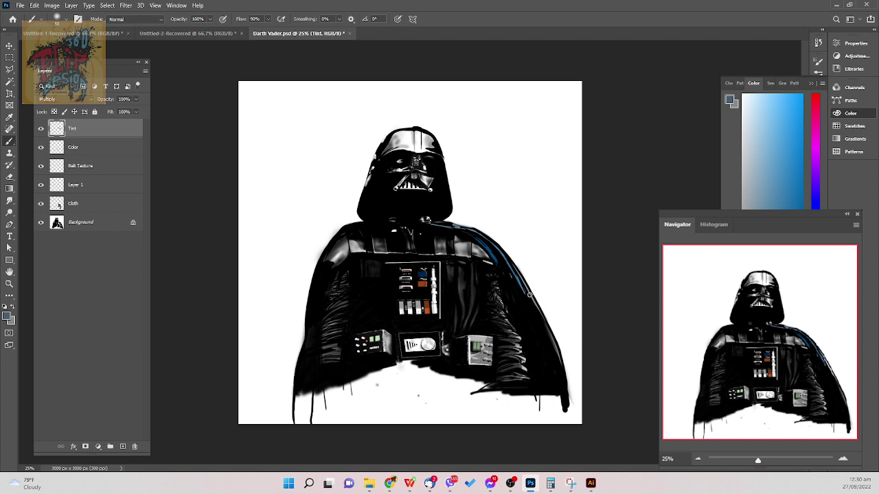
- Tint the lower right cape edge grayish blue, enlarge the brush to 60 px and undo the last stroke
{"action": "left_click_drag", "start_coordinate": [551, 334], "coordinate": [561, 364]}
{"action": "key", "text": "bracketright"}
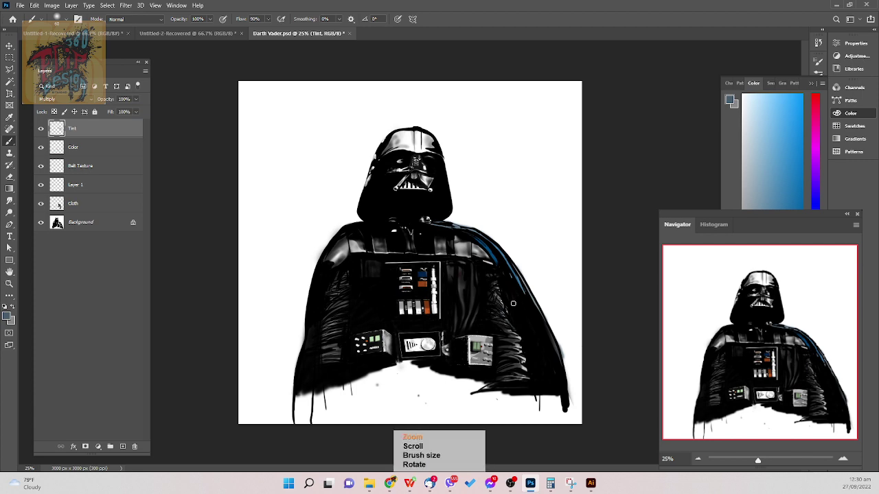
{"action": "scroll", "coordinate": [513, 303], "scroll_direction": "up", "scroll_amount": 3}
{"action": "key", "text": "ctrl+z"}
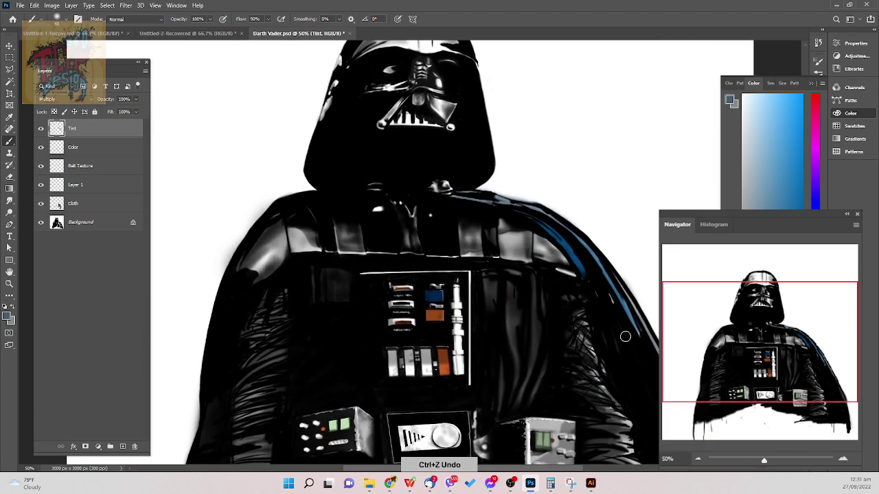
- Tint the hatched folds of the right sleeve muted blue from the upper arm down to the cuff
{"action": "left_click_drag", "start_coordinate": [621, 331], "coordinate": [509, 252]}
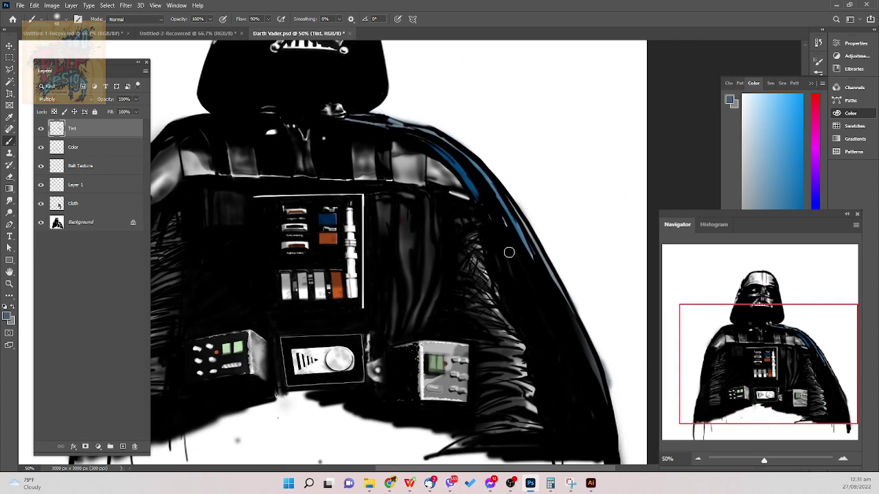
{"action": "left_click_drag", "start_coordinate": [483, 299], "coordinate": [507, 324]}
{"action": "mouse_move", "coordinate": [480, 284]}
{"action": "left_mouse_down"}
{"action": "mouse_move", "coordinate": [489, 307]}
{"action": "mouse_move", "coordinate": [469, 280]}
{"action": "mouse_move", "coordinate": [482, 273]}
{"action": "mouse_move", "coordinate": [471, 261]}
{"action": "mouse_move", "coordinate": [485, 282]}
{"action": "mouse_move", "coordinate": [467, 256]}
{"action": "mouse_move", "coordinate": [485, 275]}
{"action": "left_mouse_up"}
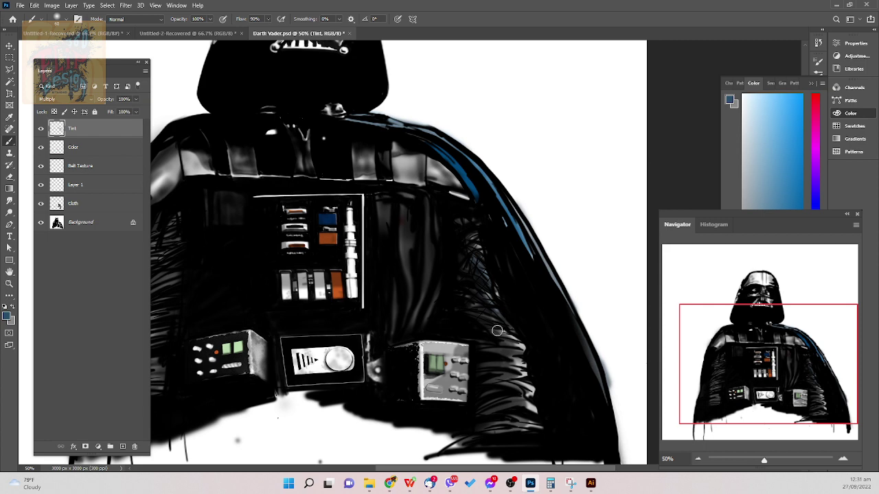
{"action": "left_click_drag", "start_coordinate": [499, 327], "coordinate": [517, 353]}
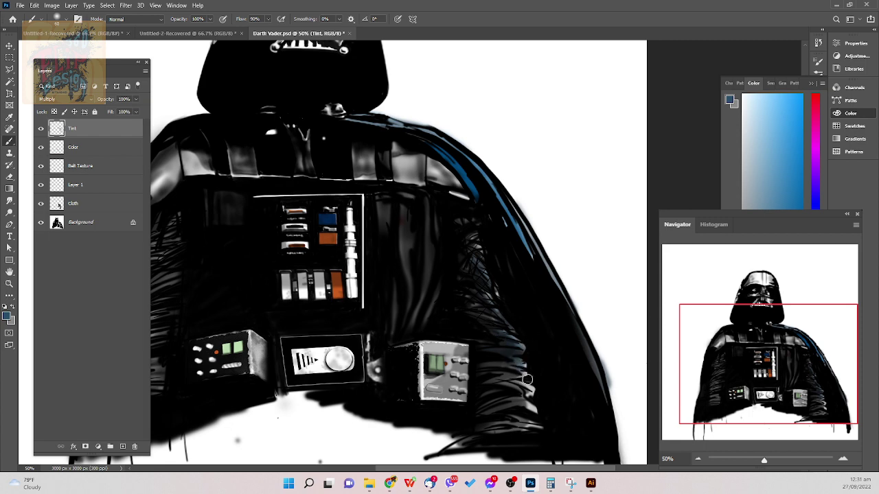
{"action": "mouse_move", "coordinate": [530, 375]}
{"action": "left_mouse_down"}
{"action": "mouse_move", "coordinate": [524, 369]}
{"action": "mouse_move", "coordinate": [523, 379]}
{"action": "left_mouse_up"}
{"action": "key", "text": "ctrl+z"}
{"action": "mouse_move", "coordinate": [483, 371]}
{"action": "left_mouse_down"}
{"action": "mouse_move", "coordinate": [518, 376]}
{"action": "mouse_move", "coordinate": [488, 382]}
{"action": "mouse_move", "coordinate": [524, 386]}
{"action": "left_mouse_up"}
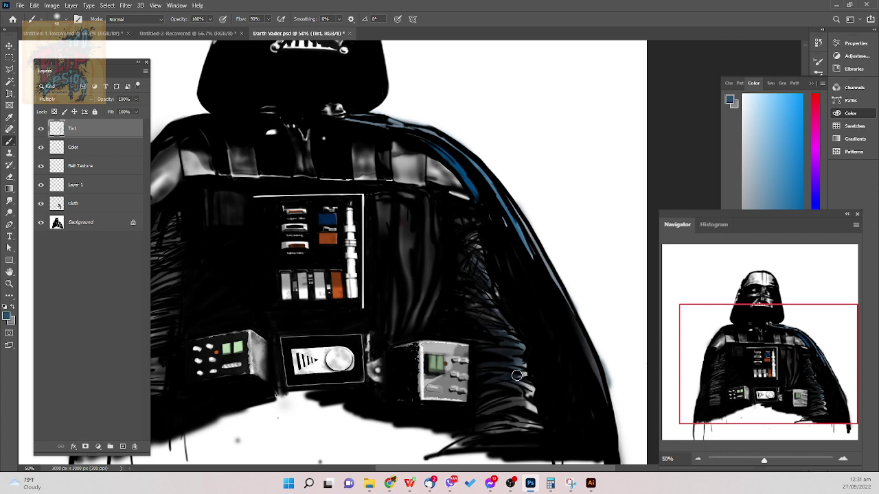
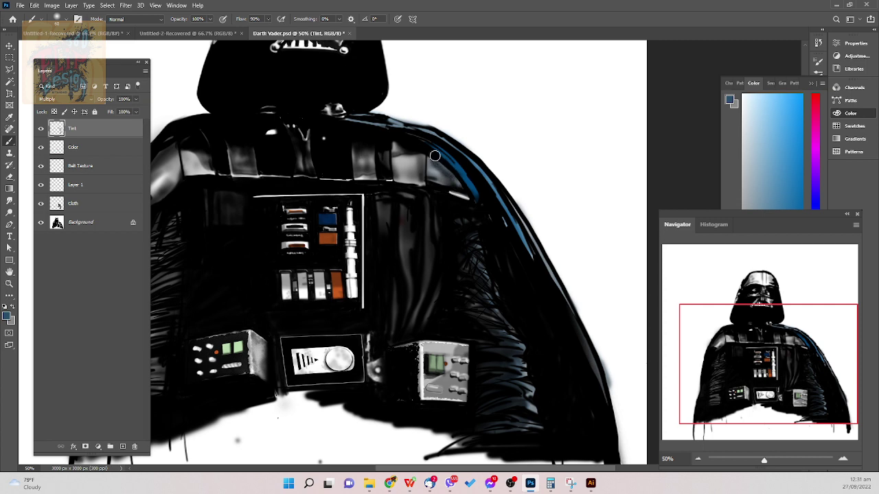
- Tint the gray armor plates on the right side of the chest and the collar highlights muted blue
{"action": "mouse_move", "coordinate": [422, 158]}
{"action": "left_mouse_down"}
{"action": "mouse_move", "coordinate": [414, 182]}
{"action": "mouse_move", "coordinate": [412, 155]}
{"action": "mouse_move", "coordinate": [399, 179]}
{"action": "mouse_move", "coordinate": [395, 148]}
{"action": "left_mouse_up"}
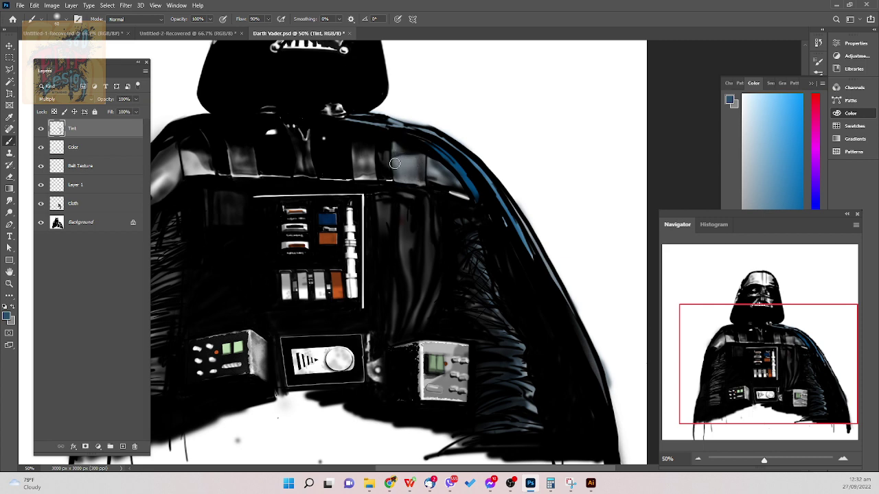
{"action": "left_click_drag", "start_coordinate": [394, 164], "coordinate": [411, 155]}
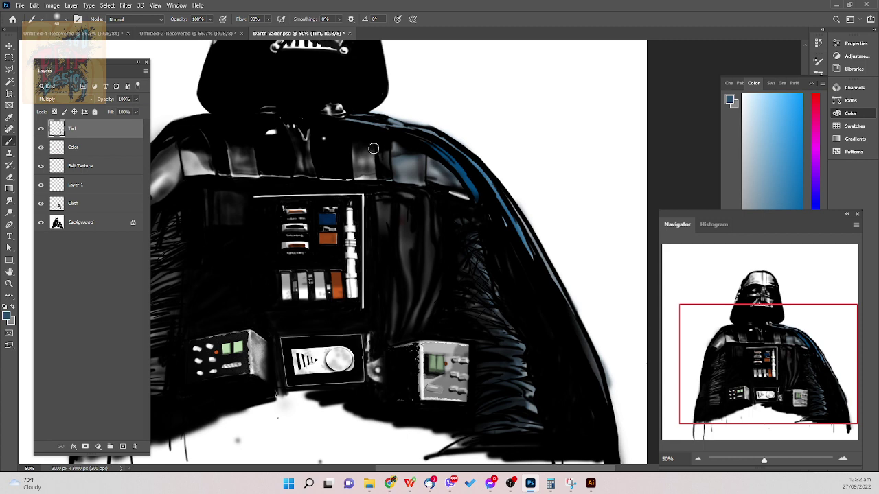
{"action": "mouse_move", "coordinate": [374, 150]}
{"action": "left_mouse_down"}
{"action": "mouse_move", "coordinate": [368, 170]}
{"action": "mouse_move", "coordinate": [357, 159]}
{"action": "left_mouse_up"}
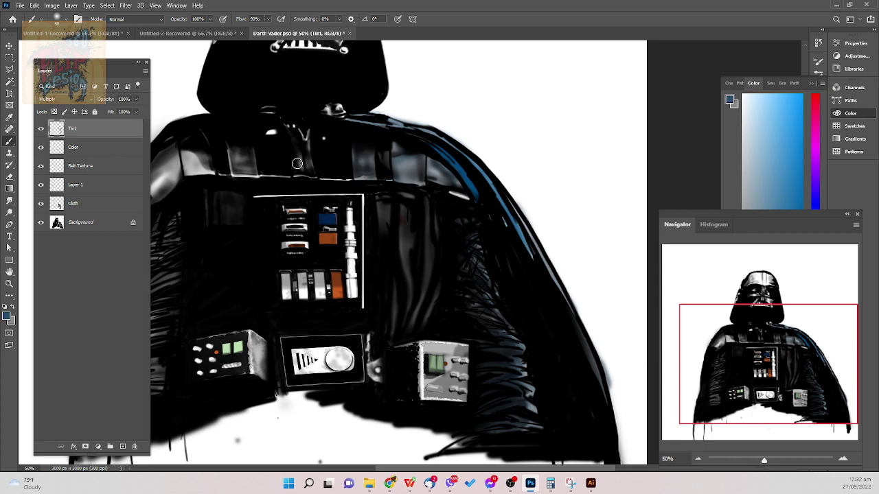
{"action": "left_click_drag", "start_coordinate": [300, 128], "coordinate": [307, 141]}
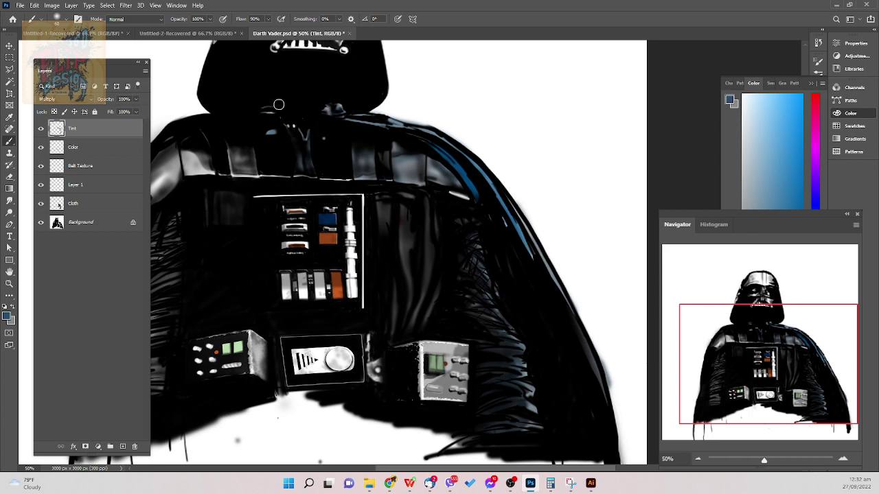
- Tint the armor plates on the left shoulder and the hatched folds of the left sleeve muted blue
{"action": "left_click_drag", "start_coordinate": [314, 97], "coordinate": [496, 206]}
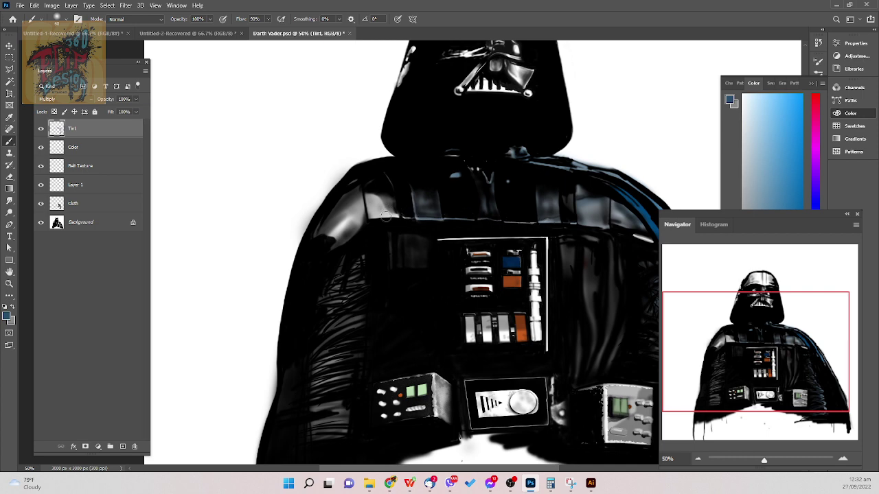
{"action": "left_click_drag", "start_coordinate": [386, 217], "coordinate": [395, 188]}
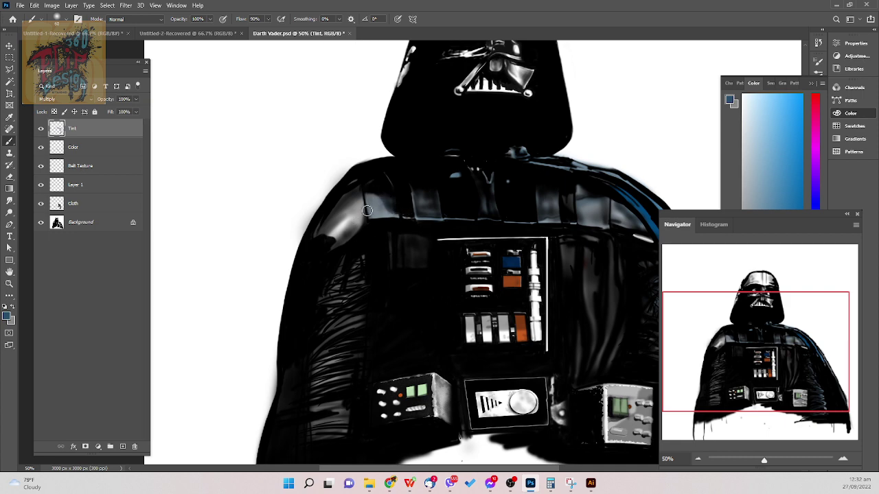
{"action": "mouse_move", "coordinate": [367, 210]}
{"action": "left_mouse_down"}
{"action": "mouse_move", "coordinate": [340, 246]}
{"action": "mouse_move", "coordinate": [361, 214]}
{"action": "mouse_move", "coordinate": [328, 245]}
{"action": "mouse_move", "coordinate": [330, 219]}
{"action": "left_mouse_up"}
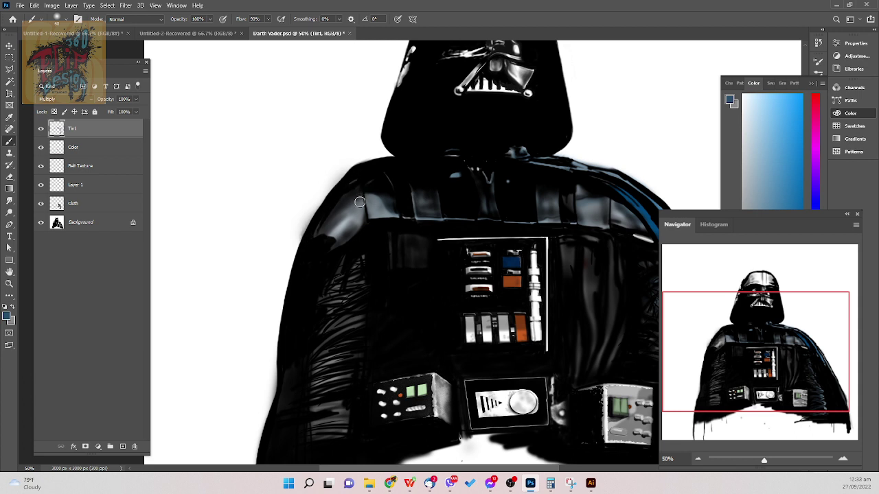
{"action": "left_click_drag", "start_coordinate": [363, 194], "coordinate": [321, 225]}
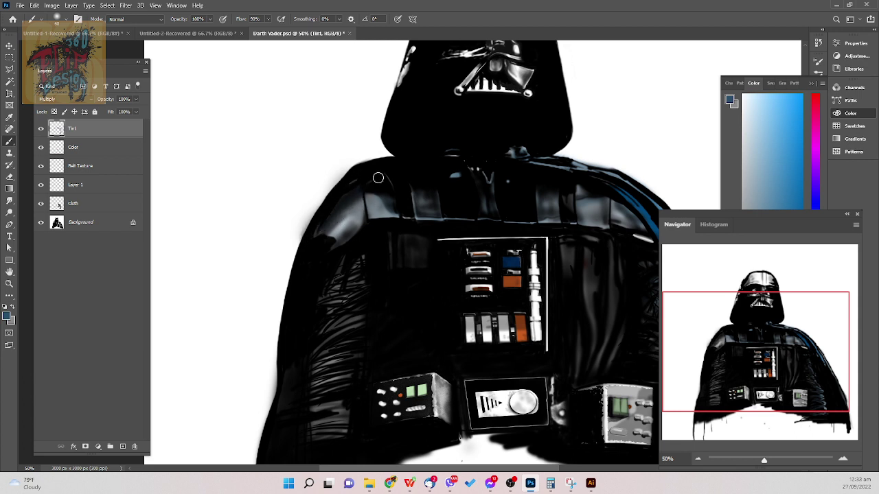
{"action": "left_click_drag", "start_coordinate": [362, 181], "coordinate": [354, 225]}
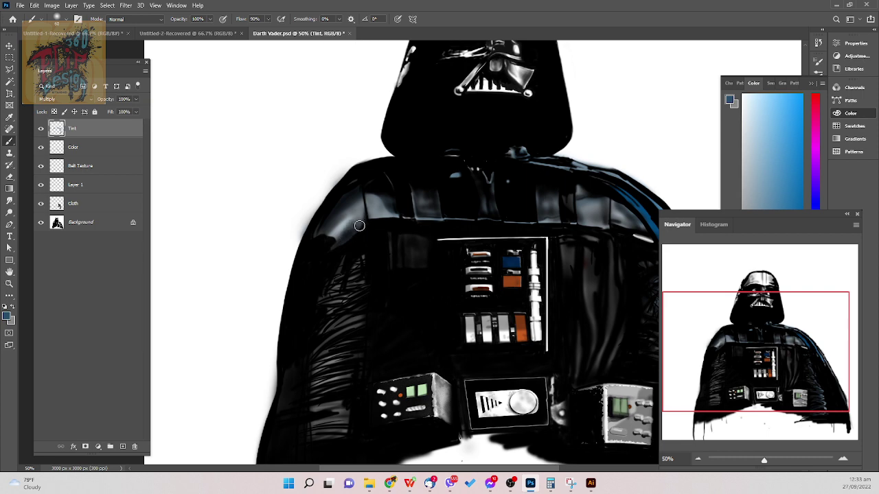
{"action": "mouse_move", "coordinate": [355, 232]}
{"action": "left_mouse_down"}
{"action": "mouse_move", "coordinate": [369, 241]}
{"action": "mouse_move", "coordinate": [371, 287]}
{"action": "mouse_move", "coordinate": [412, 223]}
{"action": "mouse_move", "coordinate": [429, 182]}
{"action": "mouse_move", "coordinate": [424, 175]}
{"action": "left_mouse_up"}
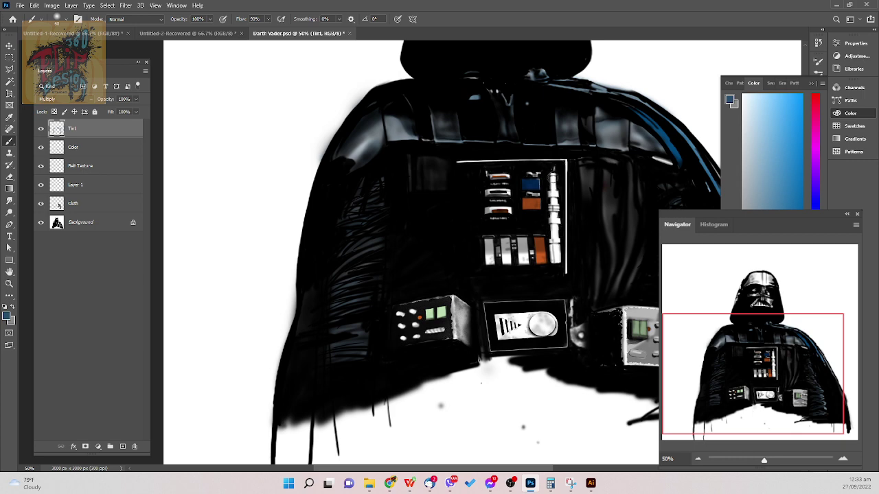
- Reduce the brush to 30 px and tint the chest panel's white vertical rod and third gray bar muted blue
{"action": "scroll", "coordinate": [553, 179], "scroll_direction": "up", "scroll_amount": 1}
{"action": "scroll", "coordinate": [553, 179], "scroll_direction": "down", "scroll_amount": 2}
{"action": "scroll", "coordinate": [553, 179], "scroll_direction": "up", "scroll_amount": 2}
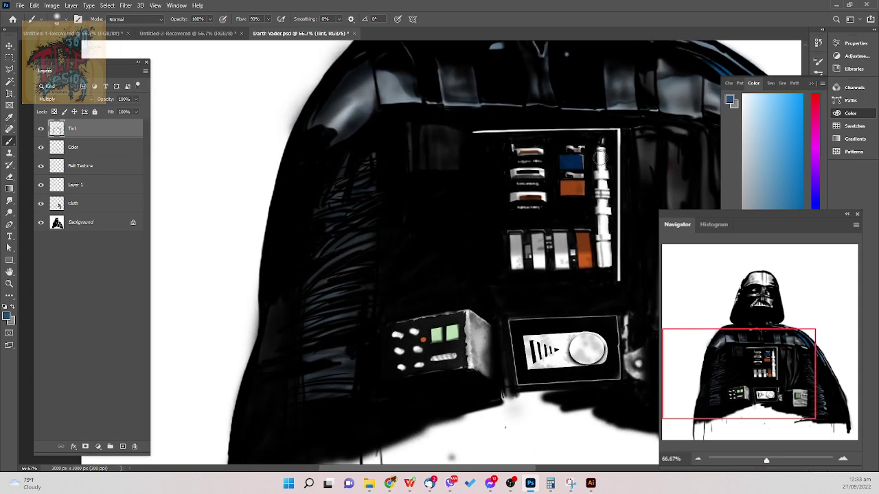
{"action": "key", "text": "["}
{"action": "key", "text": "["}
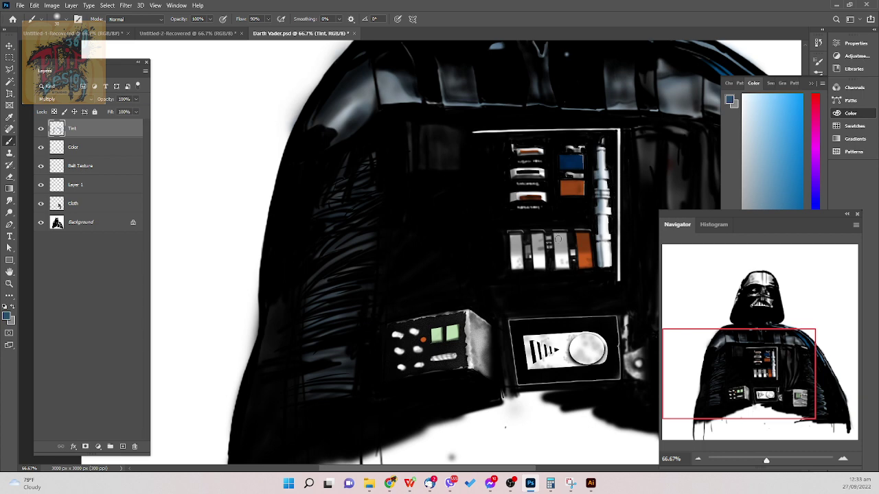
{"action": "mouse_move", "coordinate": [555, 233]}
{"action": "left_mouse_down"}
{"action": "mouse_move", "coordinate": [558, 266]}
{"action": "mouse_move", "coordinate": [563, 238]}
{"action": "left_mouse_up"}
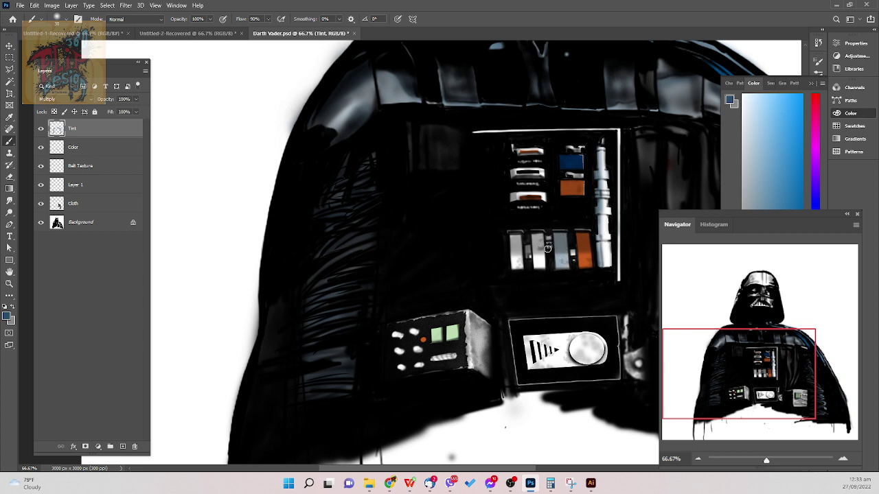
- Tint the first and second gray bars at the bottom of the chest panel muted blue
{"action": "mouse_move", "coordinate": [541, 235]}
{"action": "left_mouse_down"}
{"action": "mouse_move", "coordinate": [544, 273]}
{"action": "mouse_move", "coordinate": [538, 235]}
{"action": "mouse_move", "coordinate": [536, 258]}
{"action": "mouse_move", "coordinate": [520, 233]}
{"action": "mouse_move", "coordinate": [510, 258]}
{"action": "left_mouse_up"}
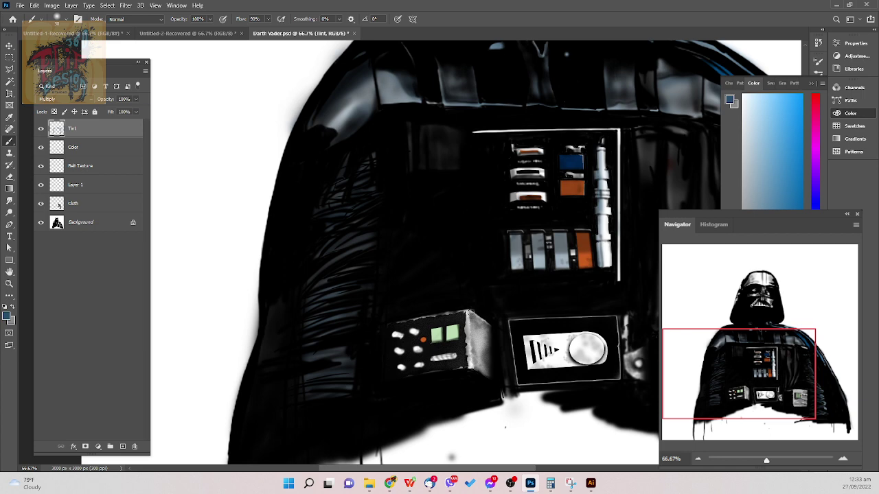
- Tint the gray side face of the left belt box muted blue, undoing unwanted strokes and repainting its upper edge
{"action": "mouse_move", "coordinate": [468, 312]}
{"action": "left_mouse_down"}
{"action": "mouse_move", "coordinate": [475, 366]}
{"action": "mouse_move", "coordinate": [475, 330]}
{"action": "mouse_move", "coordinate": [477, 359]}
{"action": "mouse_move", "coordinate": [484, 362]}
{"action": "mouse_move", "coordinate": [490, 329]}
{"action": "left_mouse_up"}
{"action": "key", "text": "ctrl+z"}
{"action": "key", "text": "ctrl+z"}
{"action": "key", "text": "ctrl+z"}
{"action": "key", "text": "ctrl+z"}
{"action": "key", "text": "ctrl+z"}
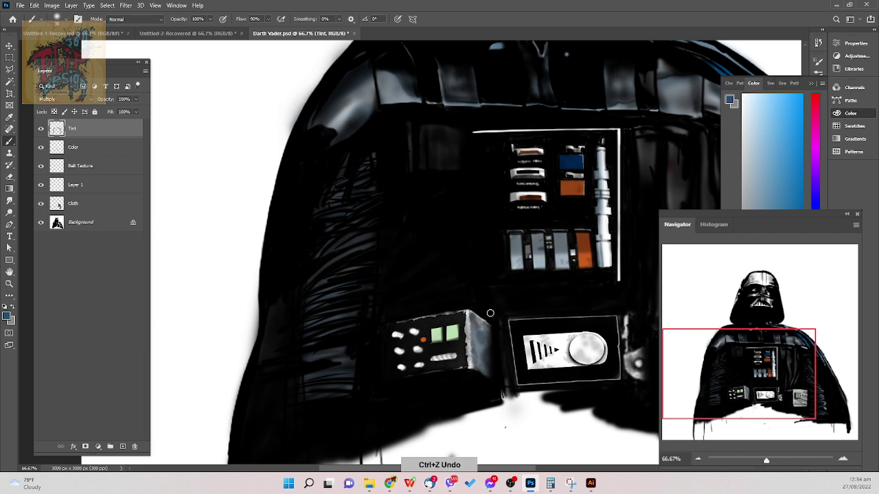
{"action": "mouse_move", "coordinate": [471, 314]}
{"action": "left_mouse_down"}
{"action": "mouse_move", "coordinate": [484, 376]}
{"action": "mouse_move", "coordinate": [487, 330]}
{"action": "mouse_move", "coordinate": [475, 321]}
{"action": "mouse_move", "coordinate": [487, 328]}
{"action": "mouse_move", "coordinate": [479, 322]}
{"action": "mouse_move", "coordinate": [484, 352]}
{"action": "left_mouse_up"}
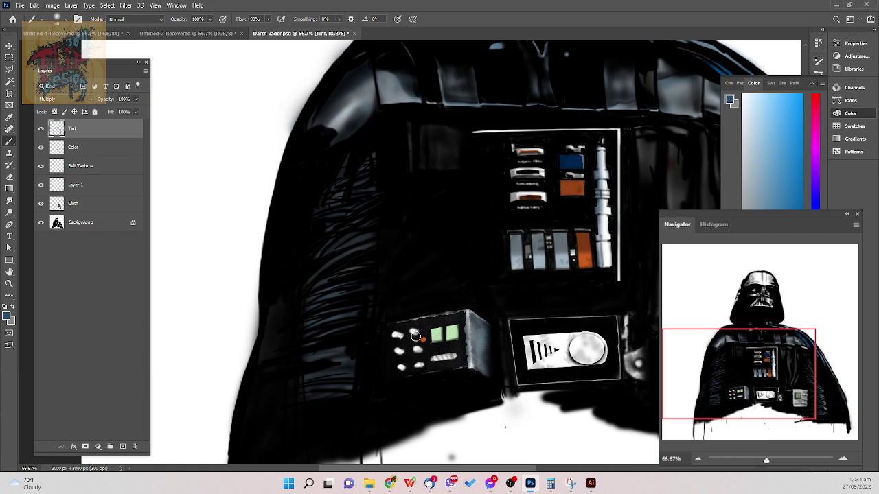
- Tint the left belt box's white knobs and the chest panel's white frame lines muted blue
{"action": "key", "text": "bracketleft"}
{"action": "key", "text": "bracketright"}
{"action": "mouse_move", "coordinate": [477, 132]}
{"action": "left_mouse_down"}
{"action": "mouse_move", "coordinate": [628, 121]}
{"action": "mouse_move", "coordinate": [634, 134]}
{"action": "mouse_move", "coordinate": [618, 139]}
{"action": "mouse_move", "coordinate": [619, 186]}
{"action": "left_mouse_up"}
{"action": "key", "text": "bracketright"}
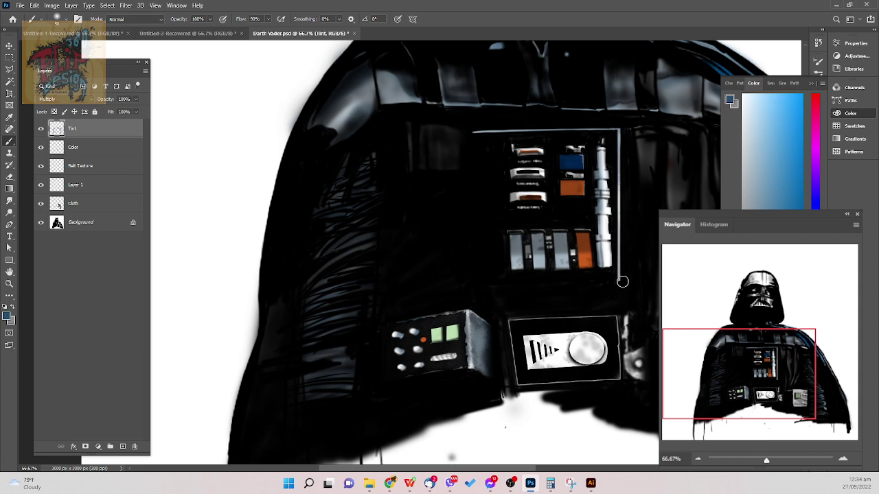
- Enlarge the brush and tint the gray belt fitting between the buckle and the right belt box muted blue
{"action": "key", "text": "space"}
{"action": "mouse_move", "coordinate": [569, 207]}
{"action": "left_mouse_down"}
{"action": "mouse_move", "coordinate": [567, 329]}
{"action": "mouse_move", "coordinate": [567, 61]}
{"action": "mouse_move", "coordinate": [522, 103]}
{"action": "mouse_move", "coordinate": [529, 114]}
{"action": "left_mouse_up"}
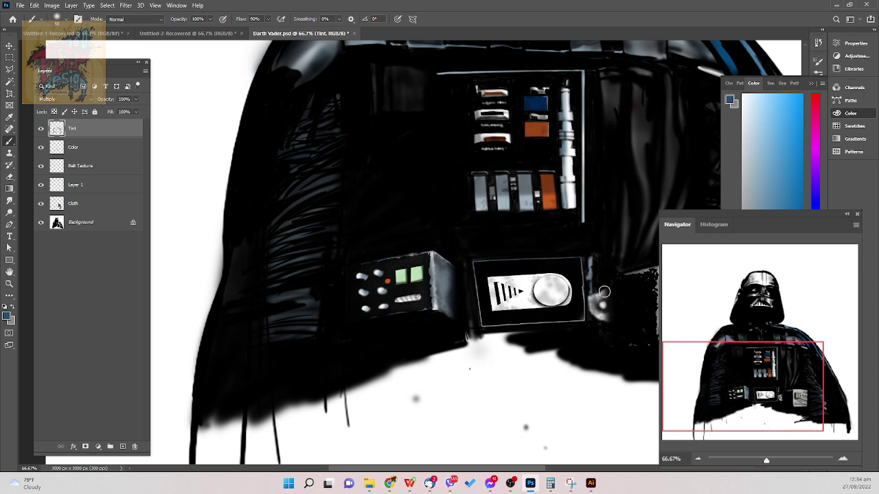
{"action": "key", "text": "bracketright"}
{"action": "left_click_drag", "start_coordinate": [606, 291], "coordinate": [609, 328]}
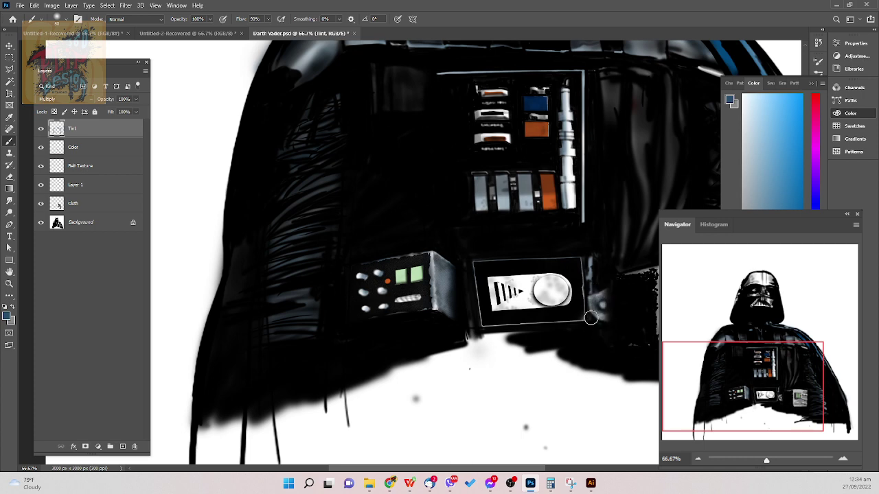
{"action": "key", "text": "bracketleft"}
{"action": "key", "text": "bracketright"}
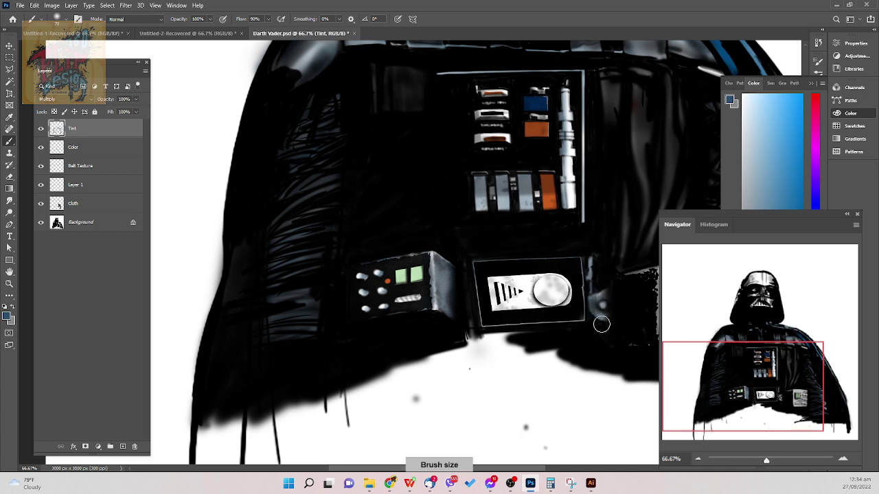
- Reduce the brush to 40 px for tinting the belt buckle's silver plate
{"action": "key", "text": "bracketleft"}
{"action": "key", "text": "bracketleft"}
{"action": "key", "text": "bracketleft"}
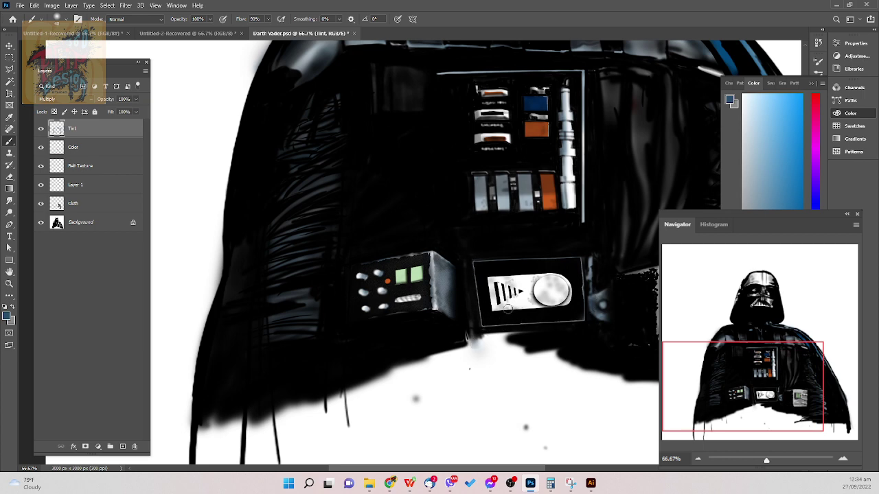
- Paint dark blue tint over the centre belt buckle's plate and round knob on the Tint layer, reducing the brush for the edges
{"action": "mouse_move", "coordinate": [491, 306]}
{"action": "left_mouse_down"}
{"action": "mouse_move", "coordinate": [567, 306]}
{"action": "mouse_move", "coordinate": [511, 301]}
{"action": "mouse_move", "coordinate": [569, 291]}
{"action": "mouse_move", "coordinate": [491, 292]}
{"action": "mouse_move", "coordinate": [566, 278]}
{"action": "mouse_move", "coordinate": [489, 278]}
{"action": "left_mouse_up"}
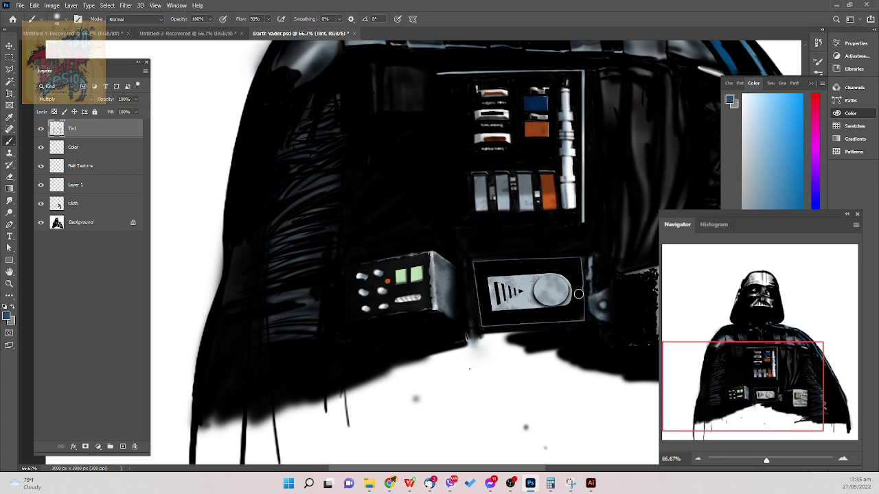
{"action": "key", "text": "bracketleft"}
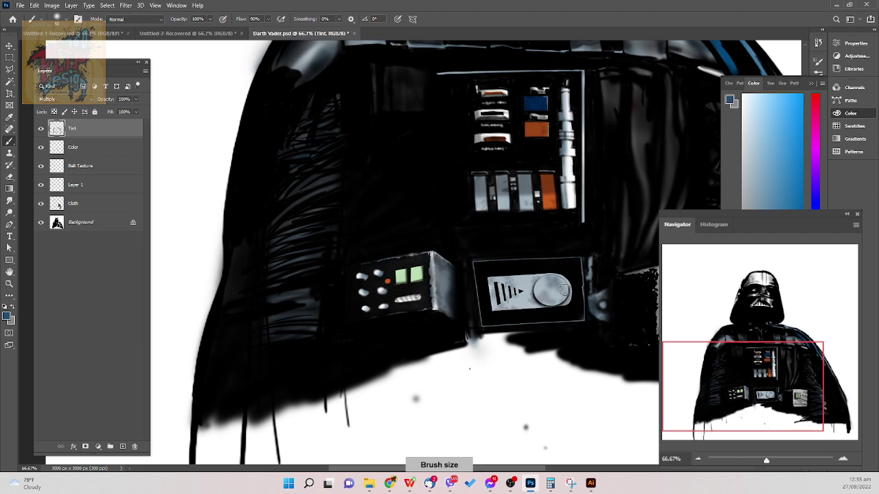
{"action": "key", "text": "bracketleft"}
{"action": "key", "text": "bracketleft"}
{"action": "key", "text": "ctrl+z"}
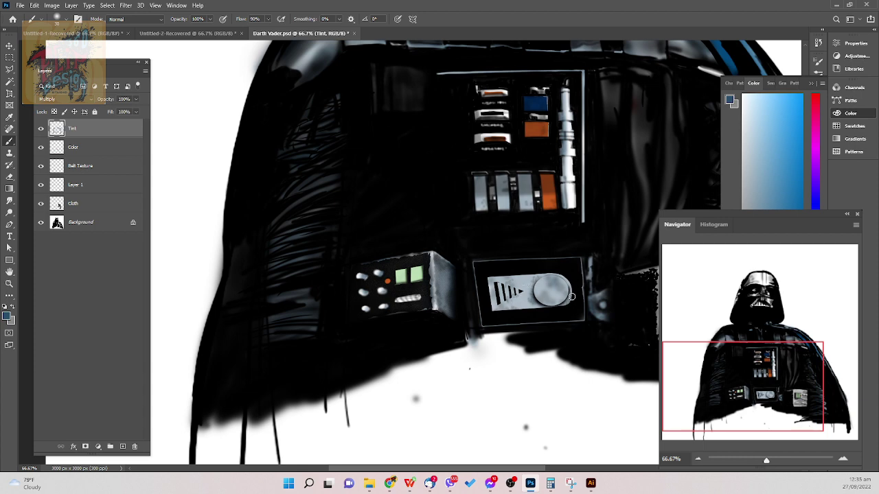
- Save the Darth Vader.psd document
{"action": "key", "text": "space"}
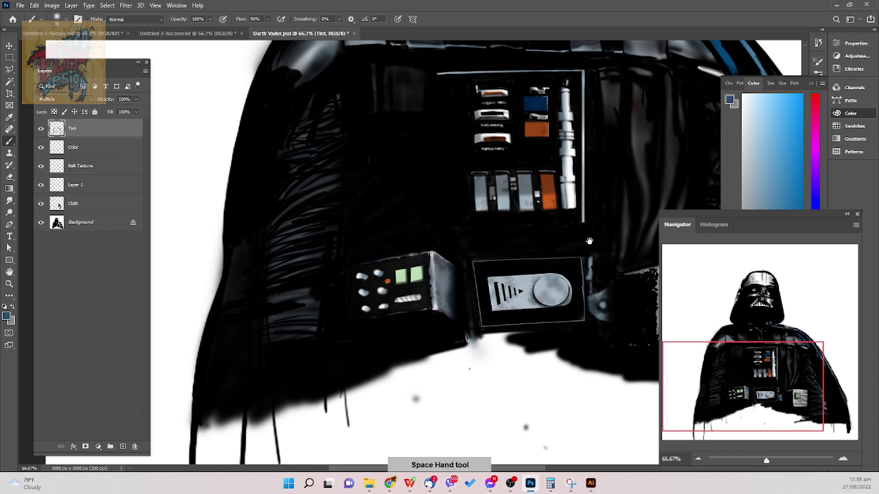
{"action": "left_click_drag", "start_coordinate": [590, 243], "coordinate": [579, 330]}
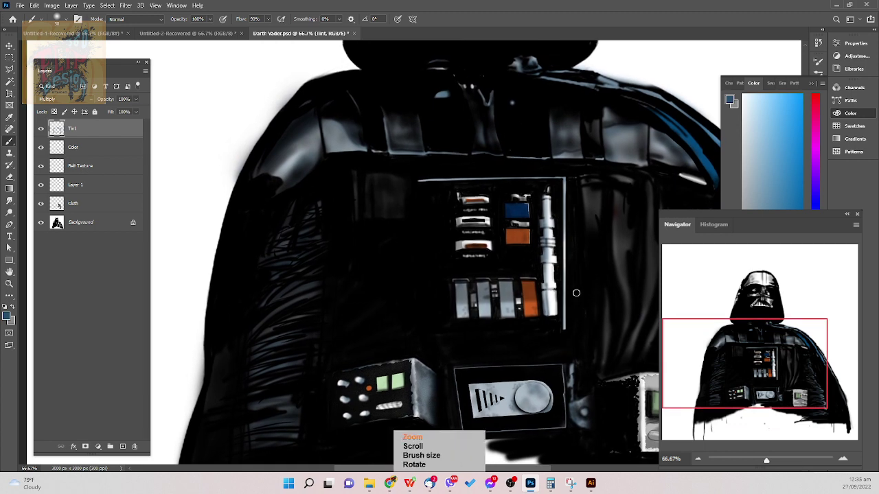
{"action": "key", "text": "ctrl+minus"}
{"action": "key", "text": "ctrl+plus"}
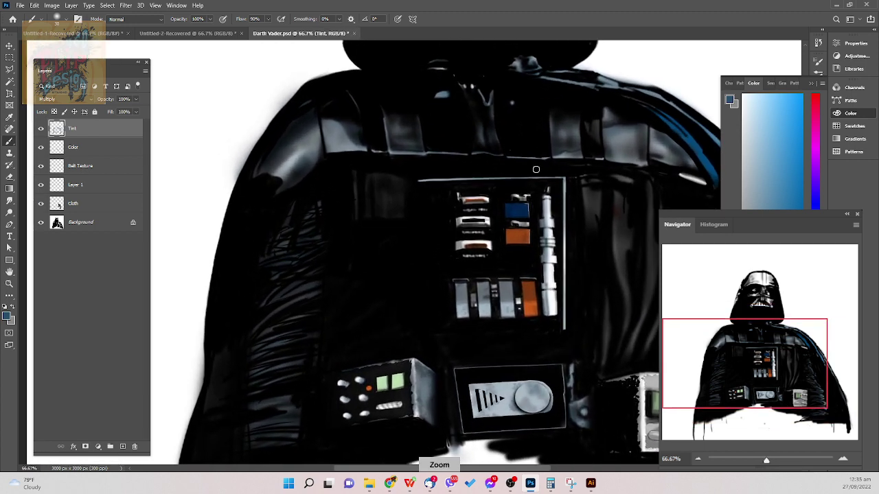
{"action": "key", "text": "space"}
{"action": "left_click_drag", "start_coordinate": [514, 176], "coordinate": [496, 388]}
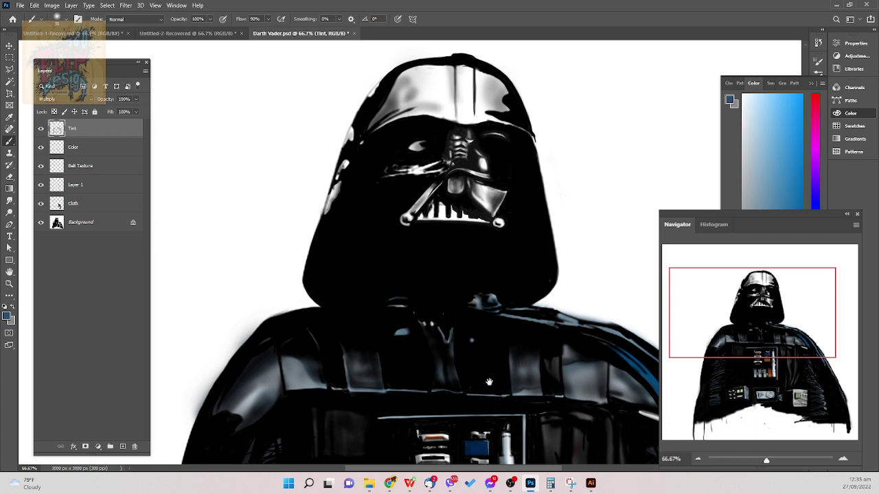
{"action": "key", "text": "ctrl+s"}
- Brush blue tint over the highlights of the cape and the shoulder armour panels on the figure's right-hand side
{"action": "left_click_drag", "start_coordinate": [620, 337], "coordinate": [574, 322]}
{"action": "mouse_move", "coordinate": [614, 371]}
{"action": "left_mouse_down"}
{"action": "mouse_move", "coordinate": [513, 312]}
{"action": "mouse_move", "coordinate": [426, 222]}
{"action": "mouse_move", "coordinate": [377, 208]}
{"action": "mouse_move", "coordinate": [512, 310]}
{"action": "mouse_move", "coordinate": [568, 412]}
{"action": "left_mouse_up"}
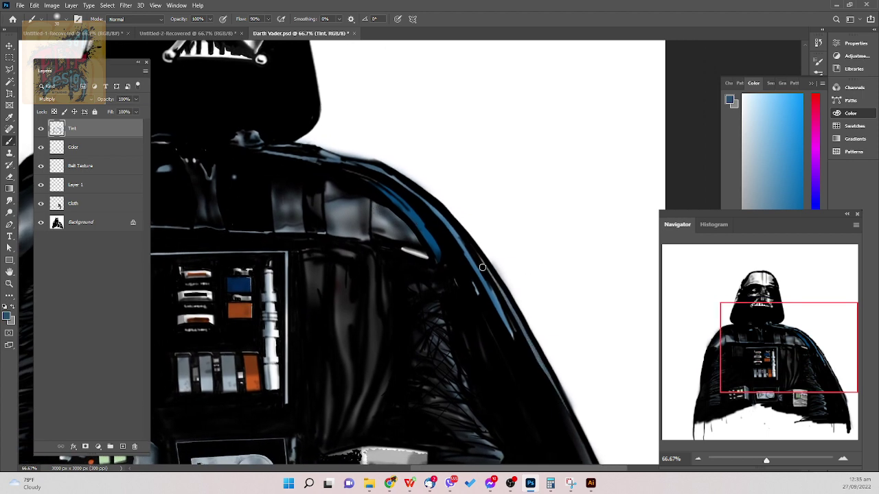
{"action": "left_click_drag", "start_coordinate": [403, 258], "coordinate": [587, 262]}
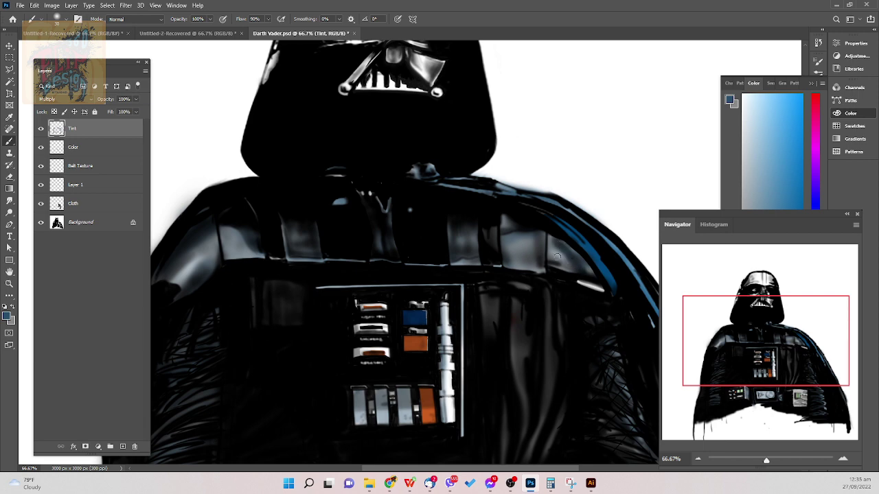
{"action": "left_click_drag", "start_coordinate": [552, 238], "coordinate": [546, 273]}
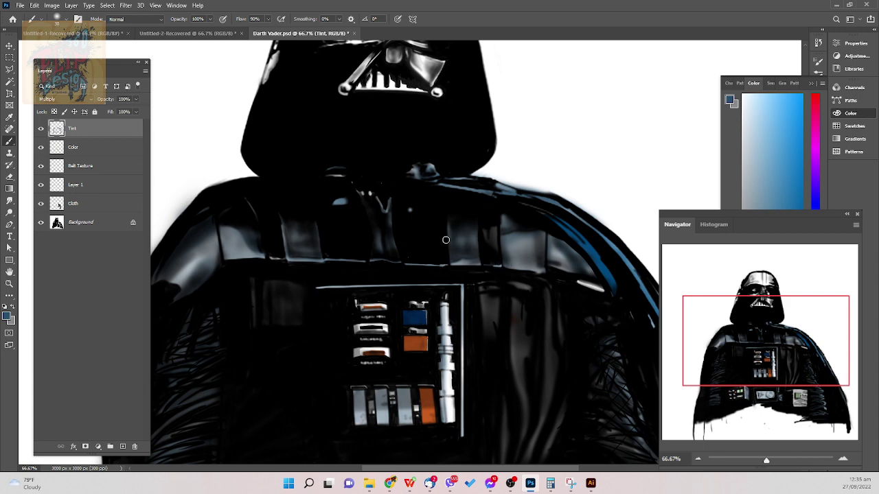
- Paint blue tint across the whole forehead area of the helmet, enlarging the brush to 70 px
{"action": "scroll", "coordinate": [426, 237], "scroll_direction": "up", "scroll_amount": 5}
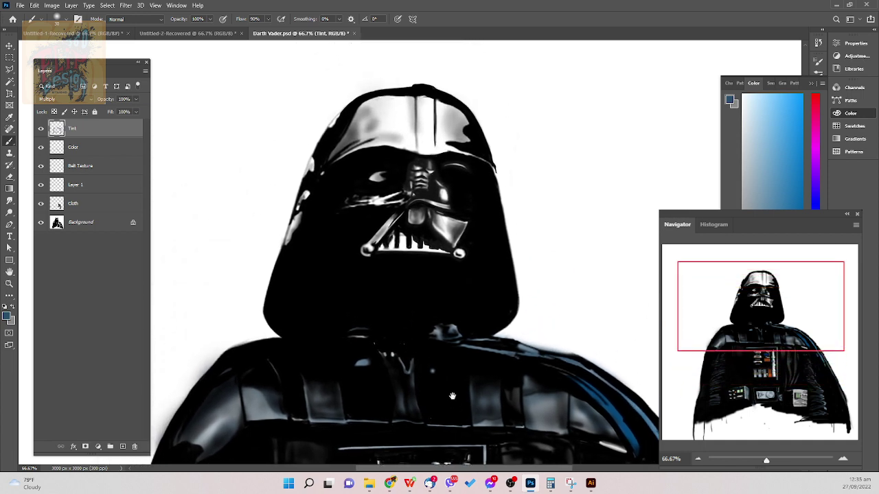
{"action": "scroll", "coordinate": [418, 118], "scroll_direction": "up", "scroll_amount": 5}
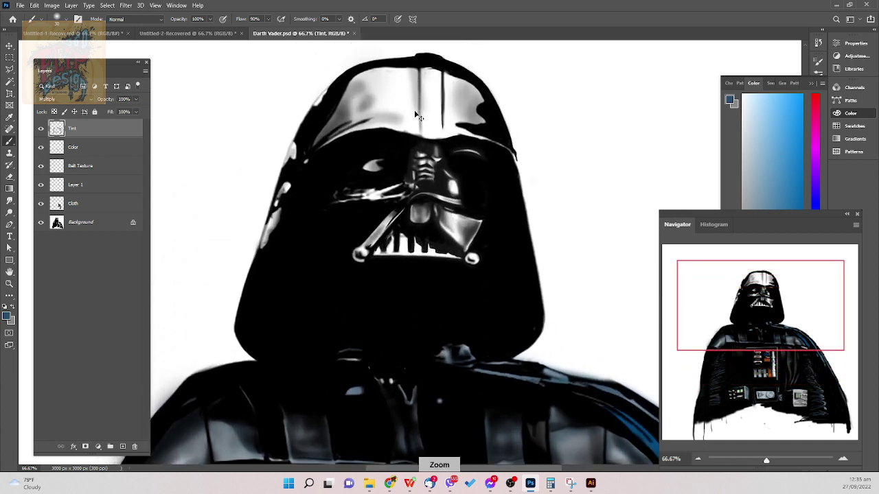
{"action": "scroll", "coordinate": [426, 109], "scroll_direction": "down", "scroll_amount": 5}
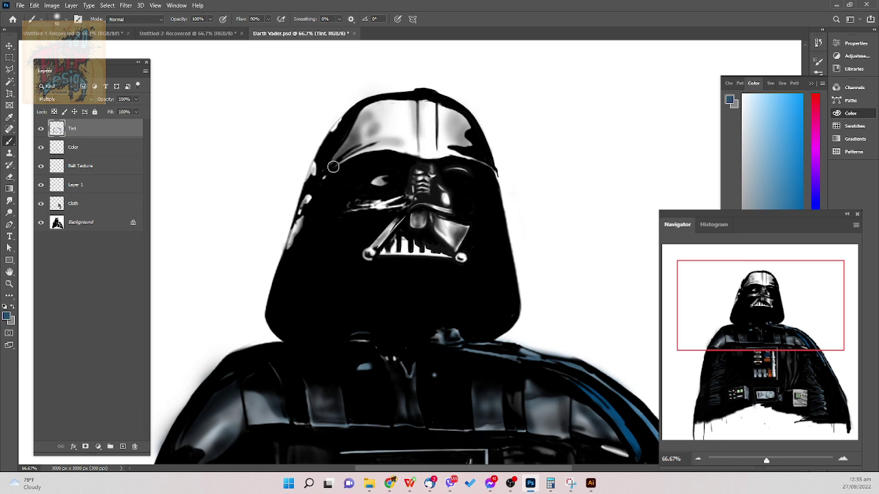
{"action": "mouse_move", "coordinate": [333, 167]}
{"action": "left_mouse_down"}
{"action": "mouse_move", "coordinate": [388, 142]}
{"action": "mouse_move", "coordinate": [339, 163]}
{"action": "mouse_move", "coordinate": [398, 143]}
{"action": "mouse_move", "coordinate": [475, 150]}
{"action": "mouse_move", "coordinate": [488, 165]}
{"action": "mouse_move", "coordinate": [425, 151]}
{"action": "mouse_move", "coordinate": [467, 132]}
{"action": "mouse_move", "coordinate": [422, 119]}
{"action": "mouse_move", "coordinate": [443, 117]}
{"action": "mouse_move", "coordinate": [368, 134]}
{"action": "mouse_move", "coordinate": [440, 104]}
{"action": "mouse_move", "coordinate": [360, 117]}
{"action": "mouse_move", "coordinate": [382, 103]}
{"action": "mouse_move", "coordinate": [350, 156]}
{"action": "mouse_move", "coordinate": [419, 155]}
{"action": "left_mouse_up"}
{"action": "key", "text": "]"}
{"action": "key", "text": "]"}
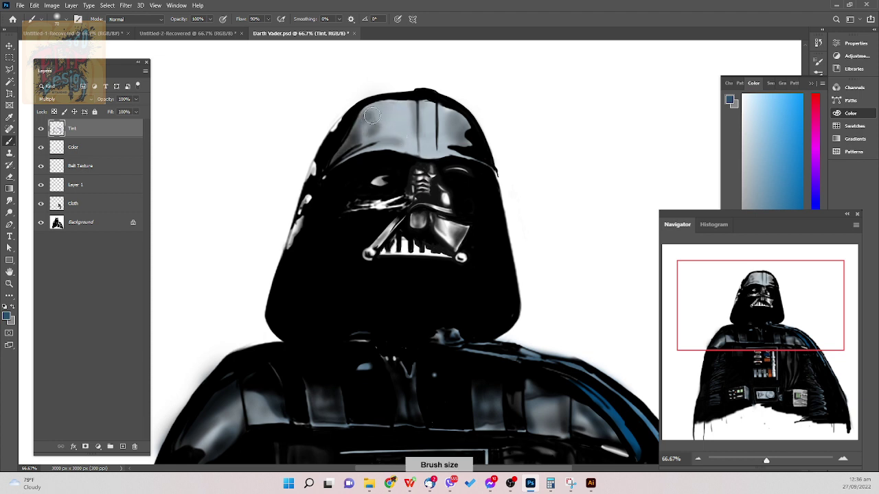
{"action": "mouse_move", "coordinate": [382, 109]}
{"action": "left_mouse_down"}
{"action": "mouse_move", "coordinate": [352, 134]}
{"action": "mouse_move", "coordinate": [378, 122]}
{"action": "mouse_move", "coordinate": [373, 131]}
{"action": "mouse_move", "coordinate": [327, 166]}
{"action": "mouse_move", "coordinate": [370, 140]}
{"action": "mouse_move", "coordinate": [356, 156]}
{"action": "mouse_move", "coordinate": [386, 158]}
{"action": "mouse_move", "coordinate": [398, 141]}
{"action": "mouse_move", "coordinate": [388, 170]}
{"action": "mouse_move", "coordinate": [480, 127]}
{"action": "mouse_move", "coordinate": [462, 124]}
{"action": "mouse_move", "coordinate": [440, 139]}
{"action": "mouse_move", "coordinate": [455, 110]}
{"action": "mouse_move", "coordinate": [470, 132]}
{"action": "mouse_move", "coordinate": [455, 113]}
{"action": "mouse_move", "coordinate": [469, 162]}
{"action": "left_mouse_up"}
- Tint the helmet's central ridge blue with a smaller 45 px brush
{"action": "key", "text": "bracketleft"}
{"action": "key", "text": "bracketleft"}
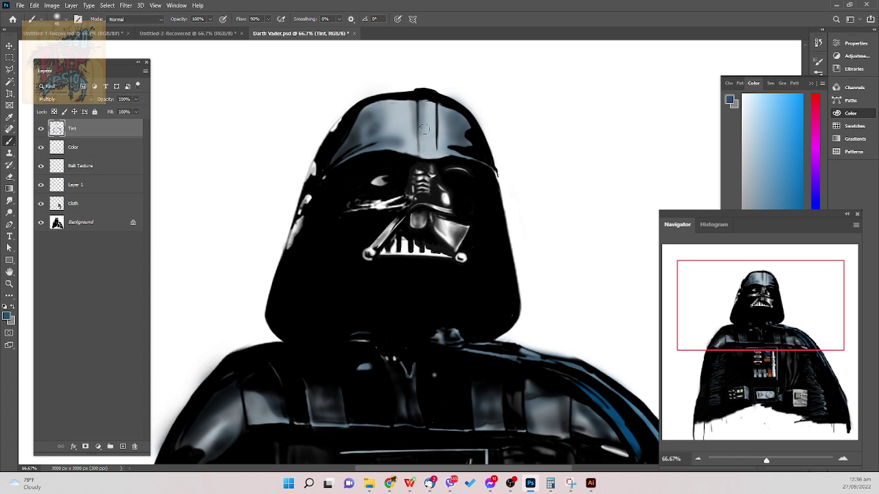
{"action": "left_click_drag", "start_coordinate": [427, 95], "coordinate": [429, 157]}
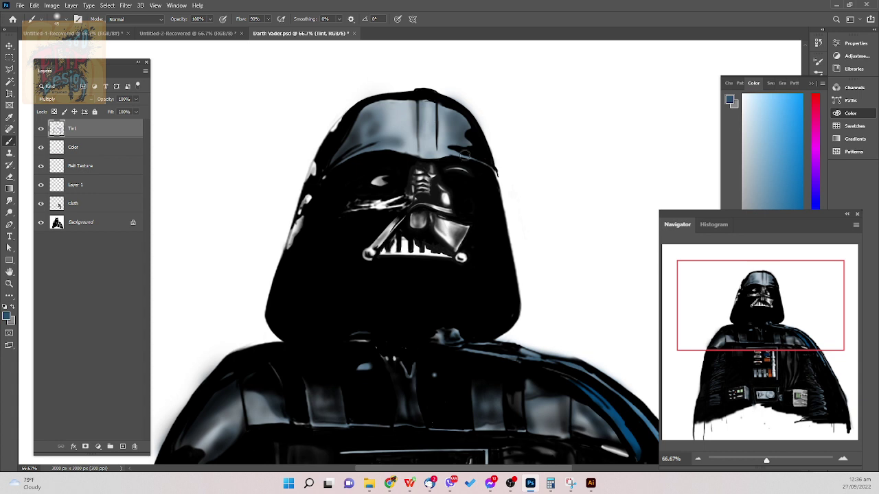
- Brighten the tint around the helmet's central ridge using the Dodge tool at 150 px, Midtones range and 50% exposure
{"action": "key", "text": "o"}
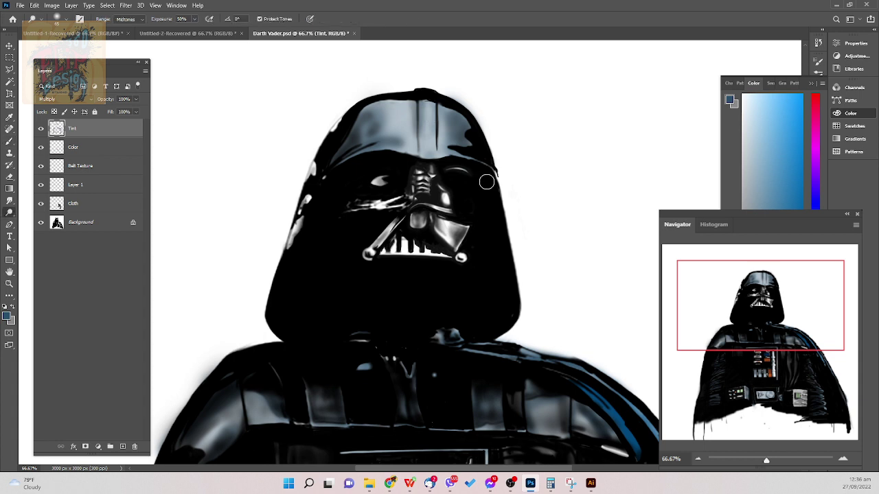
{"action": "key", "text": "bracketright"}
{"action": "key", "text": "bracketright"}
{"action": "key", "text": "bracketright"}
{"action": "key", "text": "bracketright"}
{"action": "key", "text": "bracketright"}
{"action": "key", "text": "bracketright"}
{"action": "key", "text": "bracketright"}
{"action": "key", "text": "bracketright"}
{"action": "key", "text": "bracketright"}
{"action": "mouse_move", "coordinate": [405, 118]}
{"action": "left_mouse_down"}
{"action": "mouse_move", "coordinate": [401, 129]}
{"action": "mouse_move", "coordinate": [428, 103]}
{"action": "mouse_move", "coordinate": [432, 122]}
{"action": "mouse_move", "coordinate": [405, 135]}
{"action": "mouse_move", "coordinate": [412, 111]}
{"action": "mouse_move", "coordinate": [447, 102]}
{"action": "mouse_move", "coordinate": [453, 125]}
{"action": "mouse_move", "coordinate": [442, 125]}
{"action": "mouse_move", "coordinate": [445, 137]}
{"action": "mouse_move", "coordinate": [446, 113]}
{"action": "mouse_move", "coordinate": [430, 122]}
{"action": "left_mouse_up"}
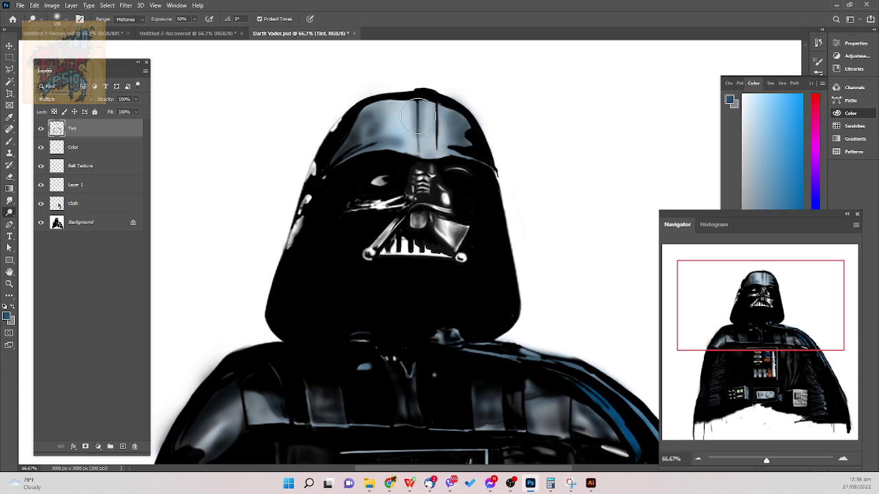
- Tint the highlights beneath the eye and the diagonal strut beside the mouth with a small brush
{"action": "key", "text": "b"}
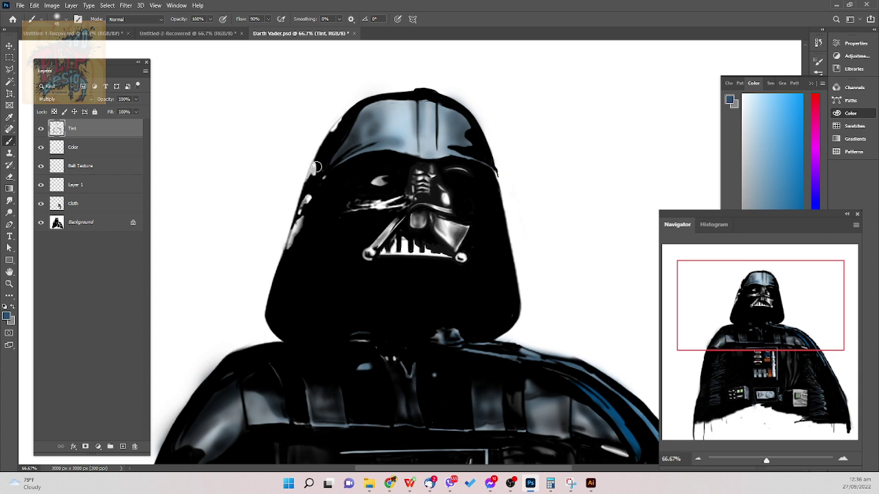
{"action": "key", "text": "bracketleft"}
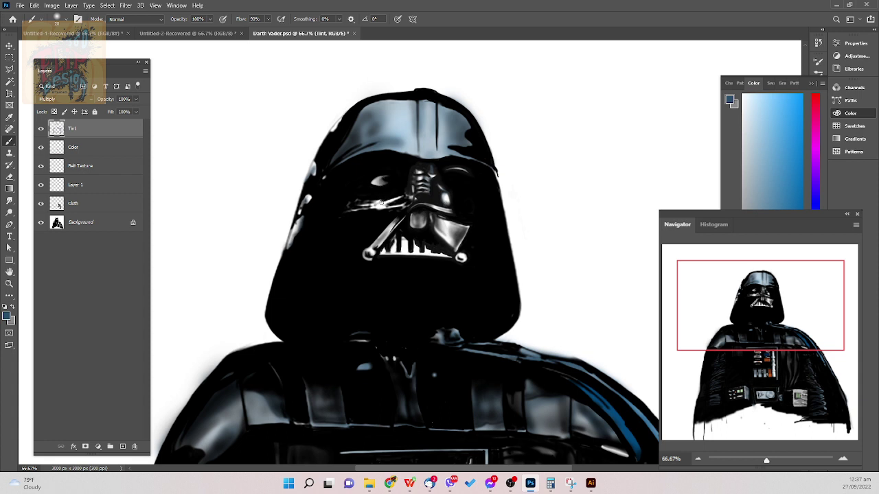
{"action": "left_click_drag", "start_coordinate": [384, 204], "coordinate": [399, 197]}
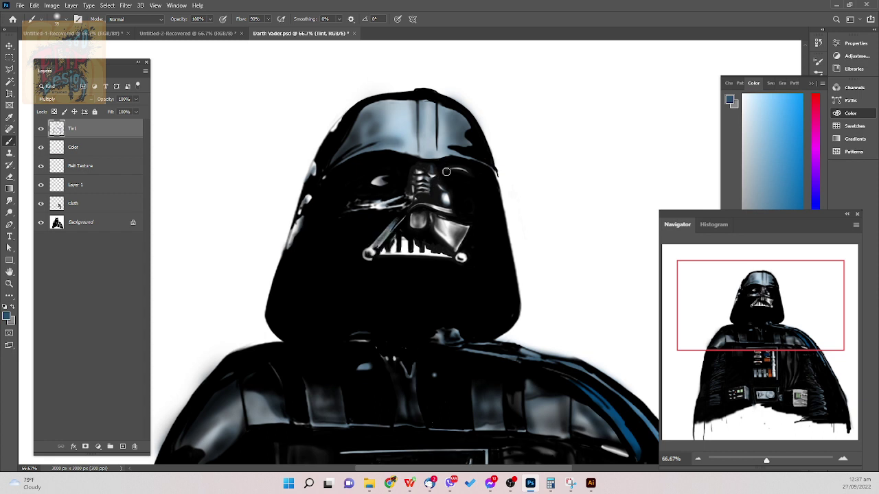
- Erase tint with a large soft eraser beside the helmet's central ridge to bring out a bright forehead highlight
{"action": "key", "text": "e"}
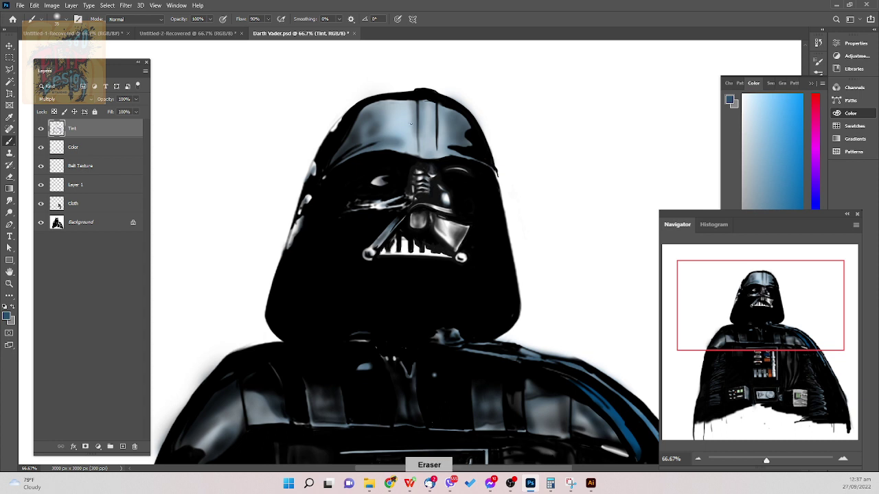
{"action": "key", "text": "bracketright"}
{"action": "key", "text": "bracketright"}
{"action": "key", "text": "bracketright"}
{"action": "key", "text": "bracketright"}
{"action": "key", "text": "bracketright"}
{"action": "key", "text": "bracketright"}
{"action": "key", "text": "bracketright"}
{"action": "key", "text": "bracketright"}
{"action": "key", "text": "bracketright"}
{"action": "key", "text": "bracketright"}
{"action": "key", "text": "bracketright"}
{"action": "key", "text": "bracketright"}
{"action": "key", "text": "bracketright"}
{"action": "key", "text": "bracketright"}
{"action": "key", "text": "bracketright"}
{"action": "key", "text": "bracketright"}
{"action": "key", "text": "bracketright"}
{"action": "key", "text": "bracketright"}
{"action": "key", "text": "bracketright"}
{"action": "key", "text": "bracketright"}
{"action": "key", "text": "bracketleft"}
{"action": "key", "text": "bracketleft"}
{"action": "key", "text": "bracketleft"}
{"action": "key", "text": "bracketleft"}
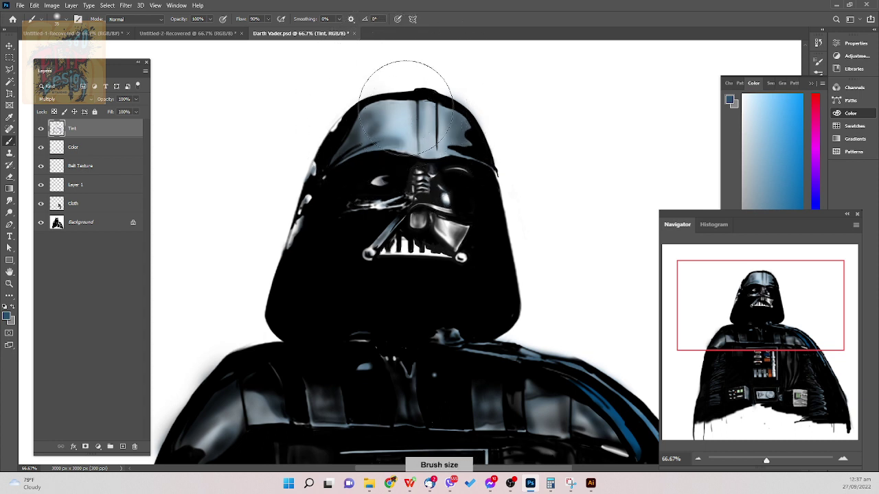
{"action": "key", "text": "bracketleft"}
{"action": "key", "text": "bracketleft"}
{"action": "key", "text": "bracketleft"}
{"action": "key", "text": "bracketleft"}
{"action": "key", "text": "bracketleft"}
{"action": "mouse_move", "coordinate": [401, 103]}
{"action": "left_mouse_down"}
{"action": "mouse_move", "coordinate": [409, 131]}
{"action": "mouse_move", "coordinate": [416, 128]}
{"action": "mouse_move", "coordinate": [400, 111]}
{"action": "mouse_move", "coordinate": [405, 126]}
{"action": "mouse_move", "coordinate": [399, 105]}
{"action": "mouse_move", "coordinate": [403, 125]}
{"action": "mouse_move", "coordinate": [447, 108]}
{"action": "mouse_move", "coordinate": [425, 142]}
{"action": "left_mouse_up"}
{"action": "key", "text": "ctrl+z"}
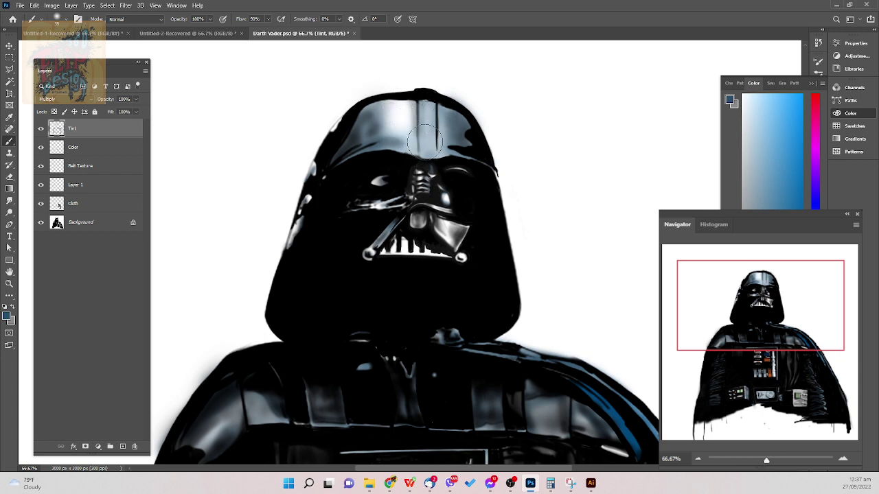
- Erase tint along the helmet's central ridge and its right-hand edge with a smaller eraser to form narrow vertical highlights
{"action": "key", "text": "bracketleft"}
{"action": "key", "text": "bracketleft"}
{"action": "key", "text": "bracketleft"}
{"action": "key", "text": "bracketleft"}
{"action": "left_click_drag", "start_coordinate": [430, 103], "coordinate": [429, 146]}
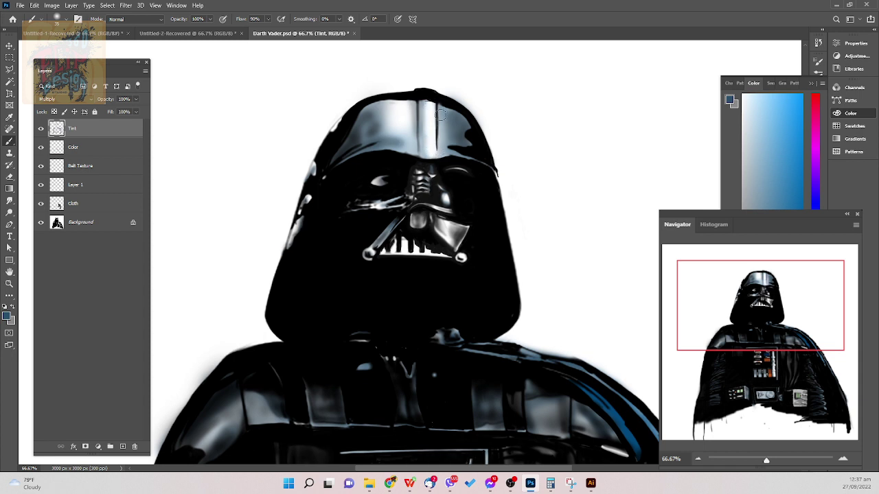
{"action": "key", "text": "bracketright"}
{"action": "left_click_drag", "start_coordinate": [440, 105], "coordinate": [440, 157]}
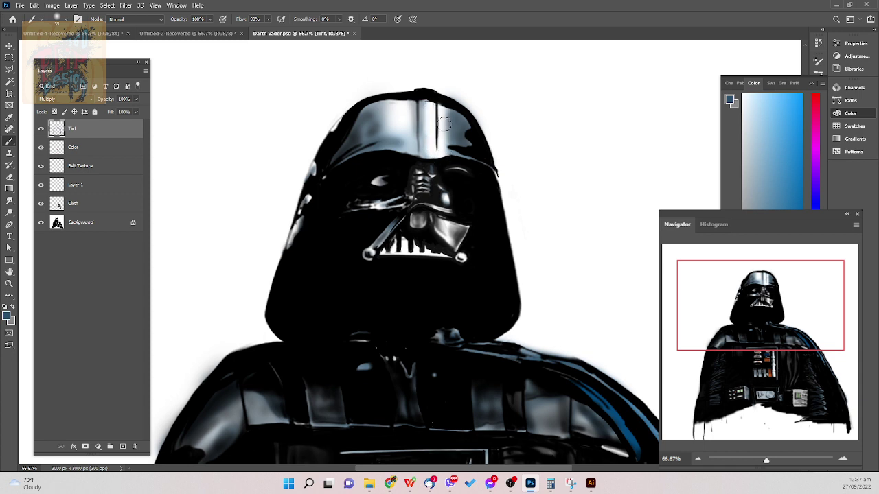
- Soften the forehead highlights by brushing tint back around the central ridge and upper forehead with a 90 to 100 px brush
{"action": "key", "text": "bracketright"}
{"action": "left_click_drag", "start_coordinate": [444, 107], "coordinate": [450, 157]}
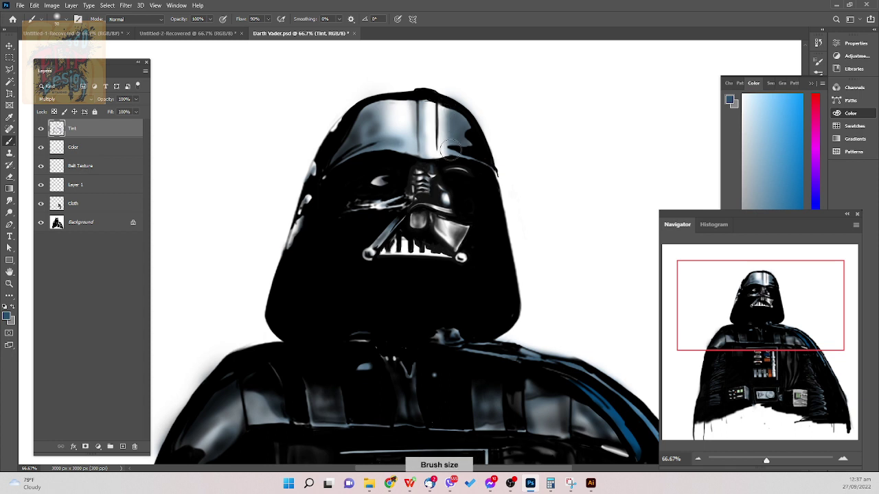
{"action": "left_click_drag", "start_coordinate": [427, 100], "coordinate": [424, 157]}
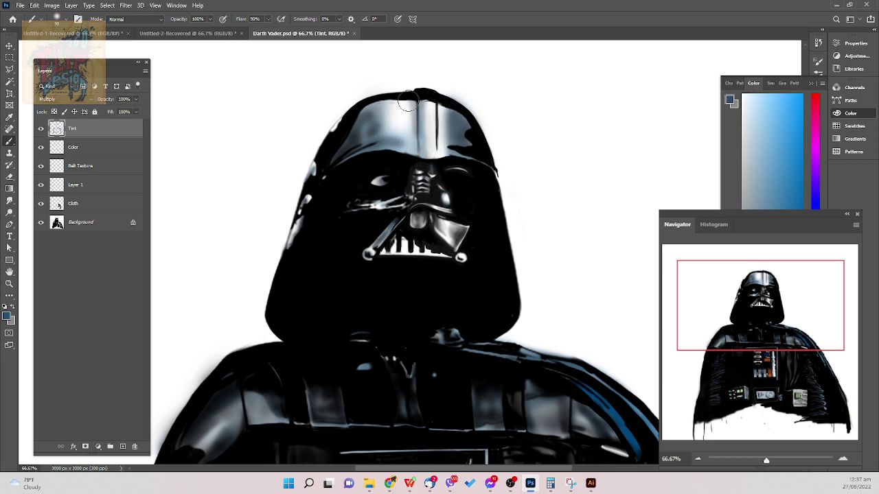
{"action": "key", "text": "bracketright"}
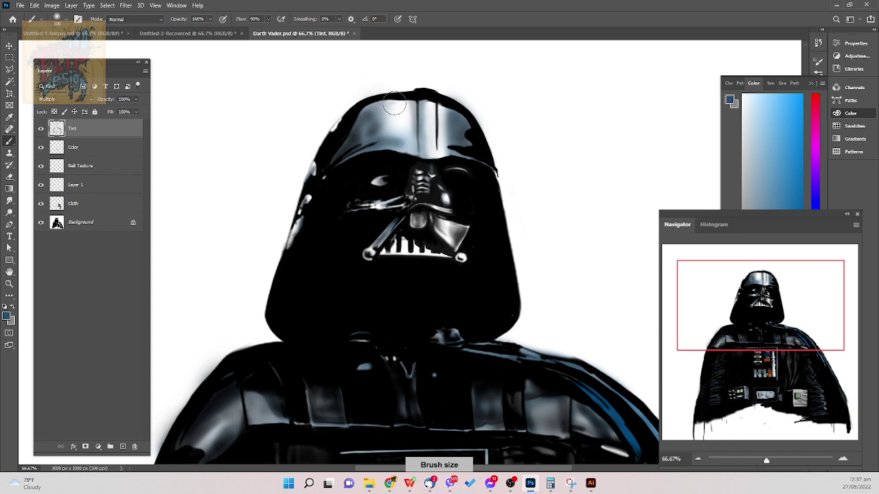
{"action": "left_click_drag", "start_coordinate": [386, 102], "coordinate": [400, 133]}
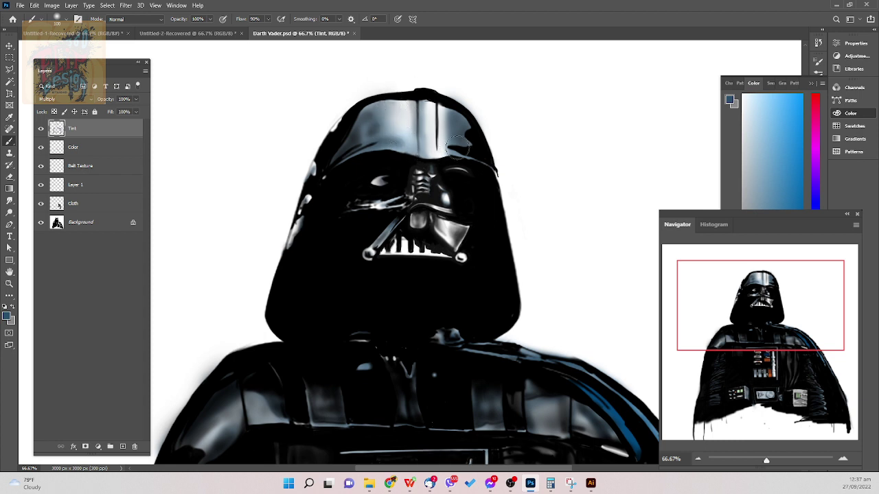
{"action": "key", "text": "bracketleft"}
{"action": "key", "text": "bracketleft"}
{"action": "key", "text": "bracketleft"}
{"action": "key", "text": "bracketleft"}
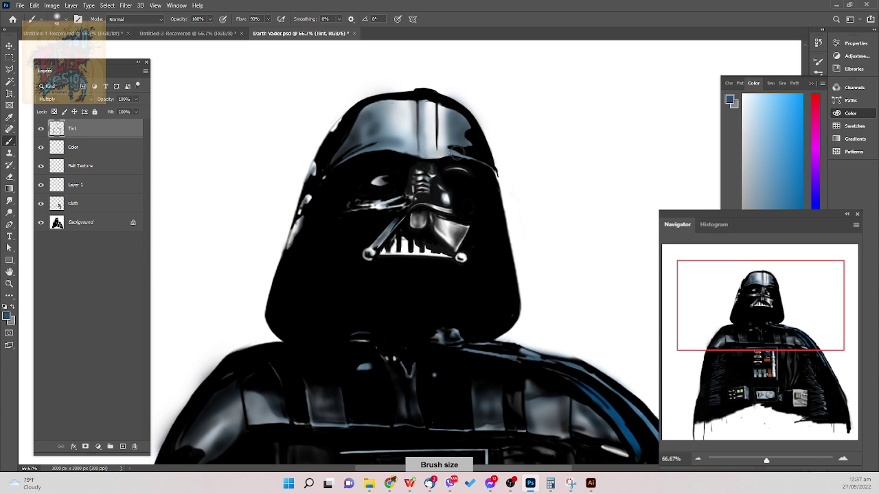
- Paint blue tint over the mask's triangular cheek panel to the right of the mouth grille
{"action": "key", "text": "bracketleft"}
{"action": "key", "text": "bracketleft"}
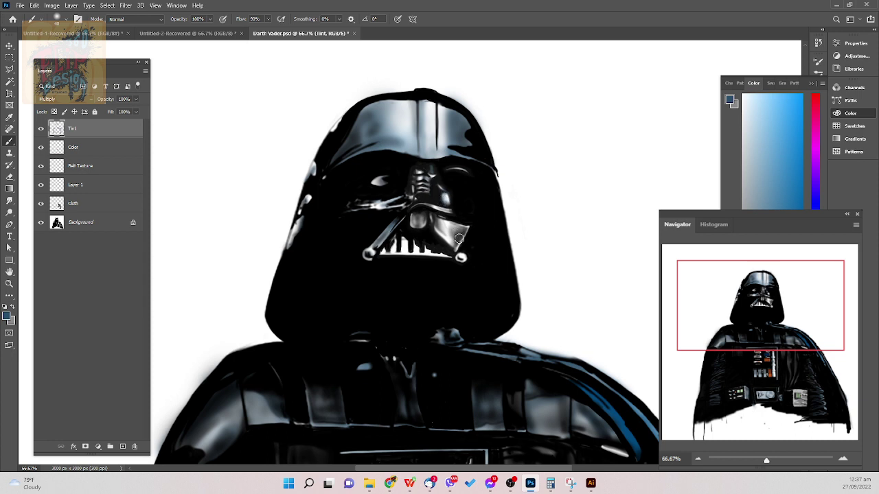
{"action": "key", "text": "bracketright"}
{"action": "key", "text": "bracketright"}
{"action": "key", "text": "bracketright"}
{"action": "left_click_drag", "start_coordinate": [448, 239], "coordinate": [447, 240]}
{"action": "key", "text": "bracketleft"}
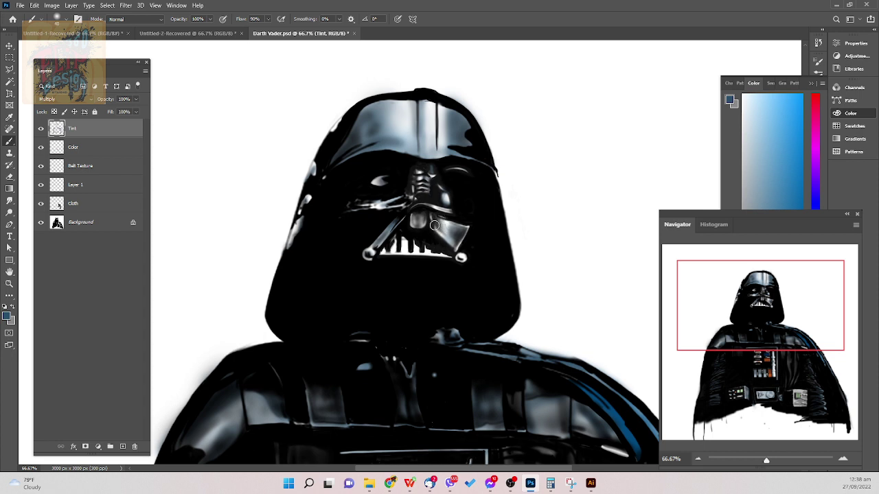
- Tint the mouth grille's teeth and surrounding mask highlights blue, varying the small brush size
{"action": "key", "text": "bracketleft"}
{"action": "key", "text": "bracketleft"}
{"action": "left_click_drag", "start_coordinate": [400, 236], "coordinate": [449, 252]}
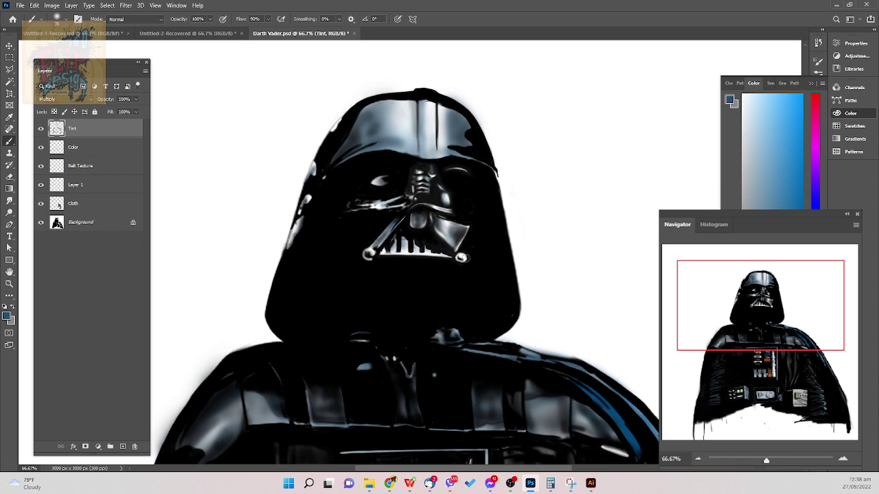
{"action": "key", "text": "bracketleft"}
{"action": "key", "text": "bracketleft"}
{"action": "key", "text": "bracketright"}
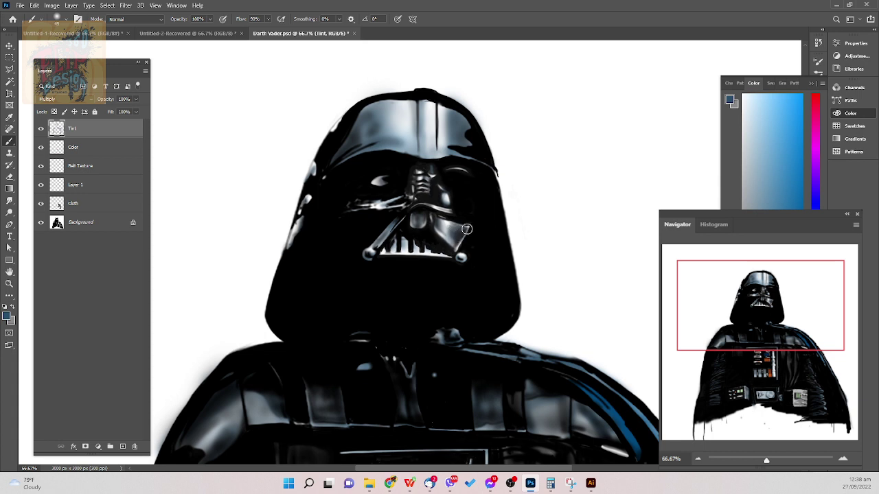
- Try to tone down the blue tint along the cape's outer right-hand edge with the Sponge tool set to desaturate
{"action": "key", "text": "["}
{"action": "scroll", "coordinate": [604, 276], "scroll_direction": "down", "scroll_amount": 3}
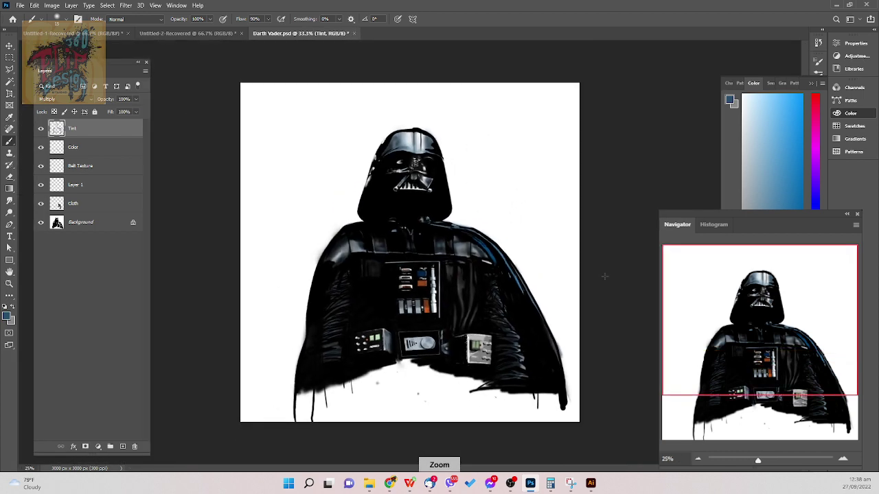
{"action": "scroll", "coordinate": [604, 276], "scroll_direction": "down", "scroll_amount": 1}
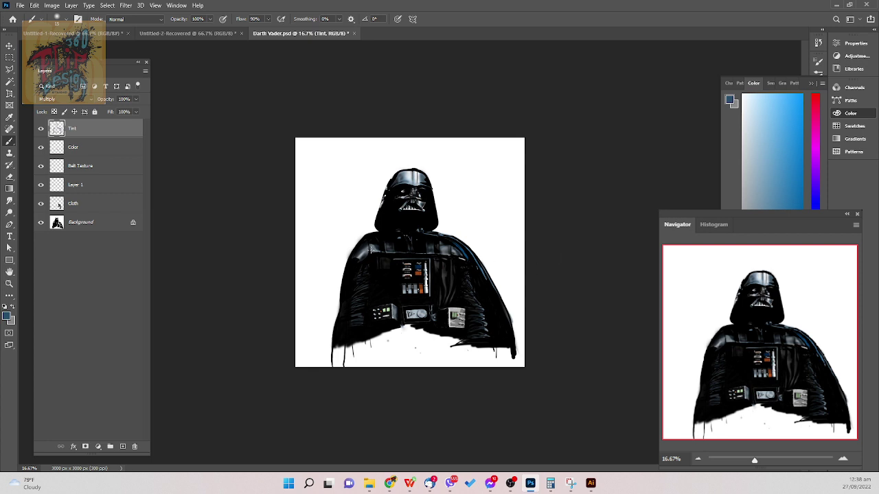
{"action": "scroll", "coordinate": [370, 250], "scroll_direction": "up", "scroll_amount": 2}
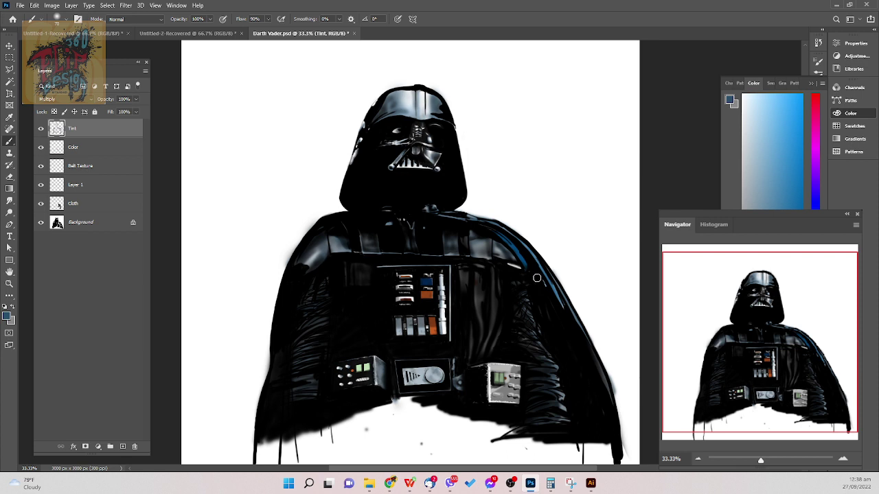
{"action": "key", "text": "e"}
{"action": "key", "text": "bracketright"}
{"action": "key", "text": "bracketright"}
{"action": "key", "text": "bracketright"}
{"action": "key", "text": "bracketright"}
{"action": "key", "text": "bracketright"}
{"action": "mouse_move", "coordinate": [499, 234]}
{"action": "left_mouse_down"}
{"action": "mouse_move", "coordinate": [527, 266]}
{"action": "mouse_move", "coordinate": [535, 259]}
{"action": "mouse_move", "coordinate": [526, 232]}
{"action": "mouse_move", "coordinate": [462, 215]}
{"action": "left_mouse_up"}
{"action": "key", "text": "o"}
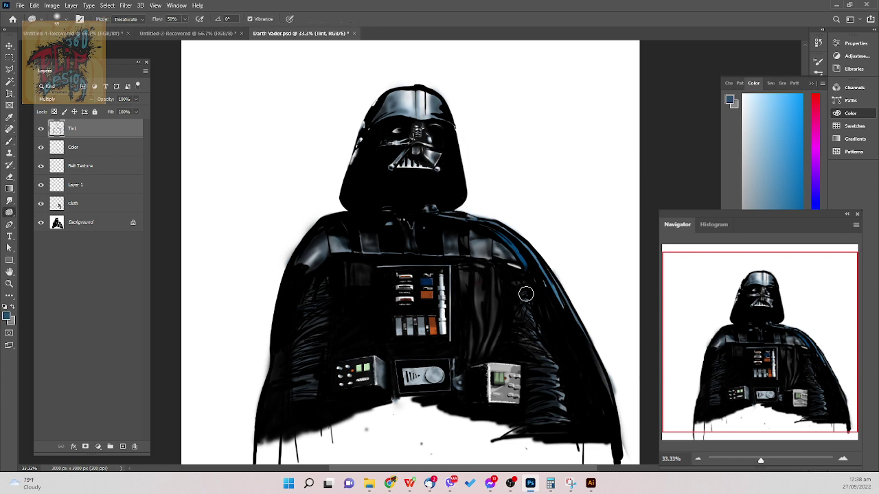
{"action": "mouse_move", "coordinate": [551, 290]}
{"action": "left_mouse_down"}
{"action": "mouse_move", "coordinate": [543, 272]}
{"action": "mouse_move", "coordinate": [557, 300]}
{"action": "left_mouse_up"}
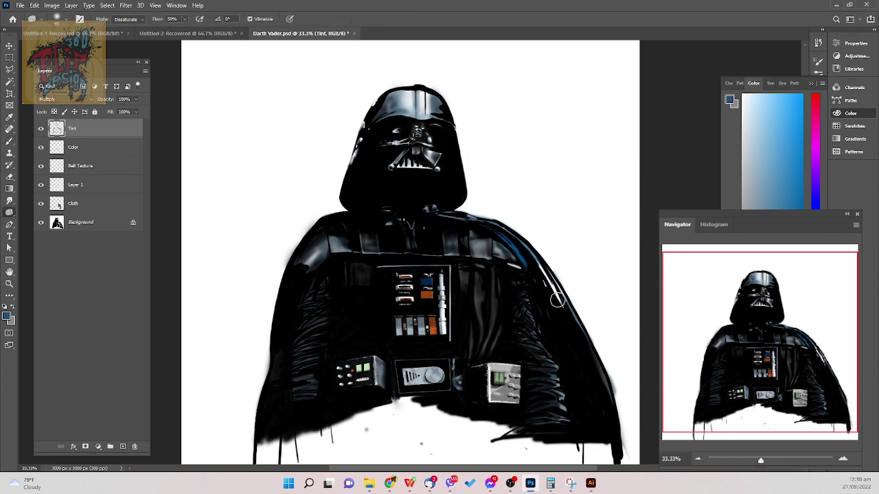
{"action": "key", "text": "ctrl+z"}
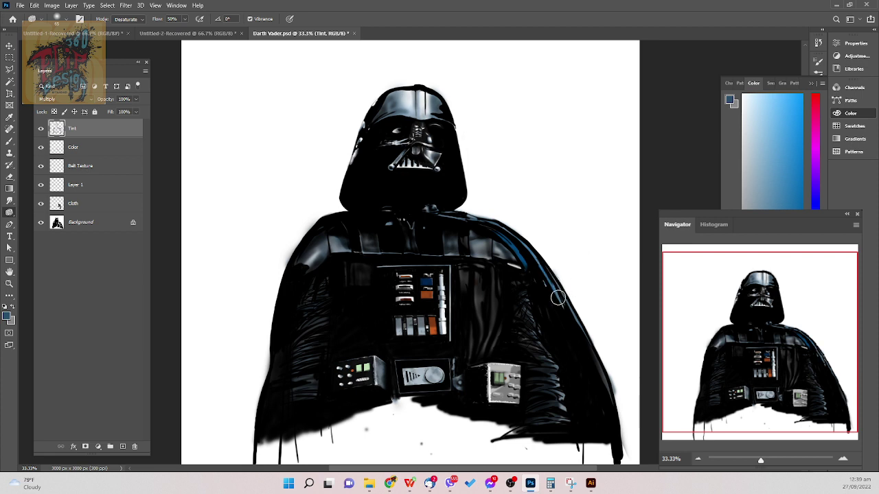
- Try to remove the blue tint from the inner stripe over the right-hand shoulder, and undo it
{"action": "key", "text": "e"}
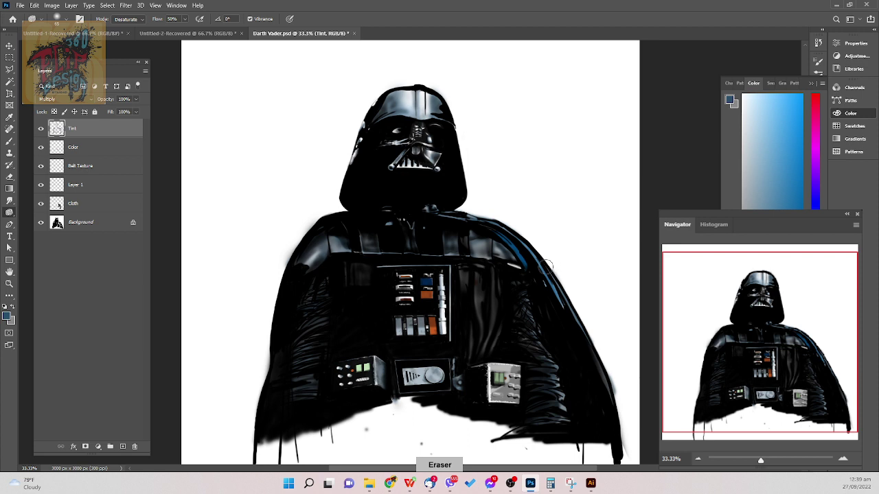
{"action": "left_click_drag", "start_coordinate": [498, 233], "coordinate": [527, 267]}
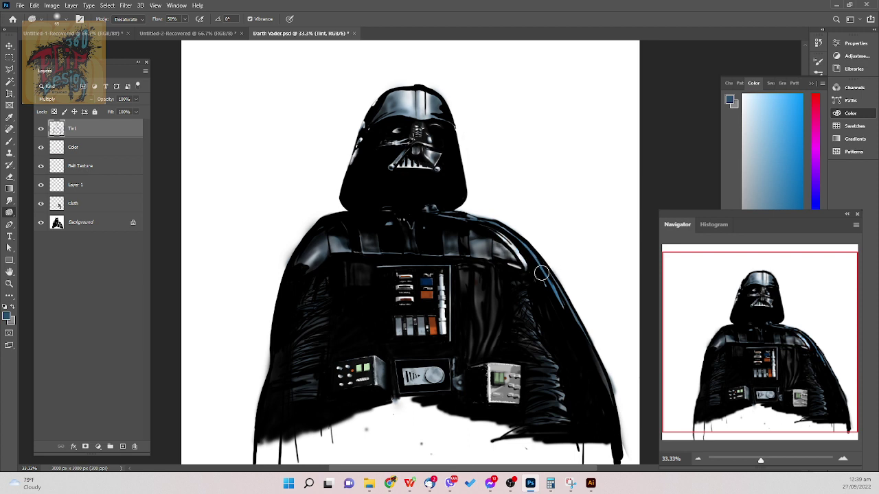
{"action": "key", "text": "ctrl+z"}
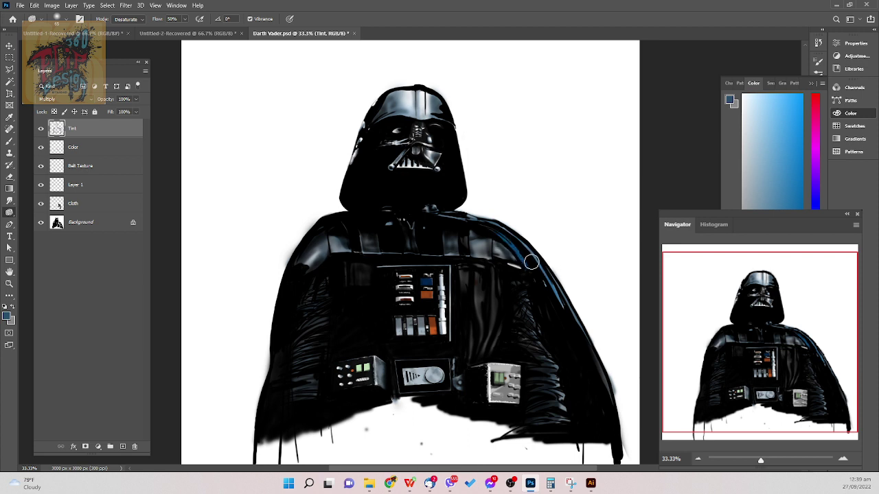
- Strip the strong blue from the cape's outer right-hand edge, and brush a softer blue tint back over it
{"action": "key", "text": "p"}
{"action": "mouse_move", "coordinate": [488, 219]}
{"action": "left_mouse_down"}
{"action": "mouse_move", "coordinate": [562, 286]}
{"action": "mouse_move", "coordinate": [563, 313]}
{"action": "mouse_move", "coordinate": [541, 270]}
{"action": "left_mouse_up"}
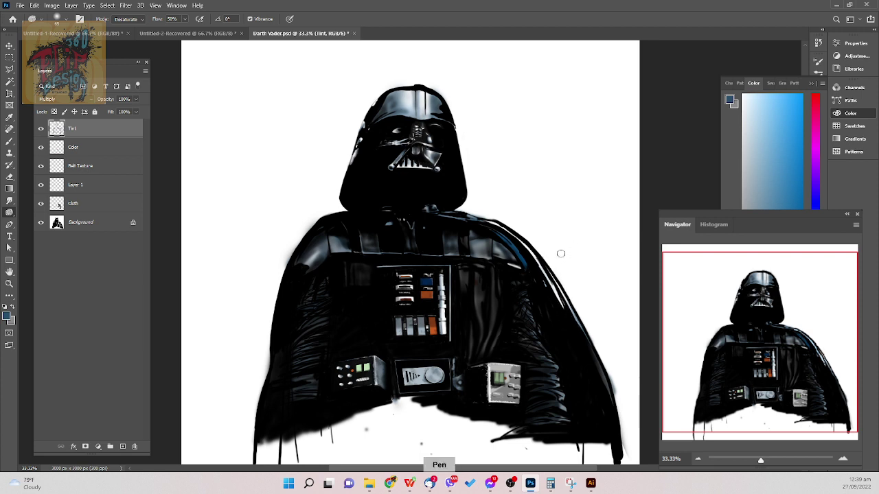
{"action": "key", "text": "b"}
{"action": "left_click_drag", "start_coordinate": [493, 221], "coordinate": [532, 254]}
{"action": "key", "text": "ctrl+z"}
{"action": "mouse_move", "coordinate": [489, 223]}
{"action": "left_mouse_down"}
{"action": "mouse_move", "coordinate": [530, 254]}
{"action": "mouse_move", "coordinate": [560, 307]}
{"action": "left_mouse_up"}
{"action": "left_click_drag", "start_coordinate": [547, 275], "coordinate": [564, 306]}
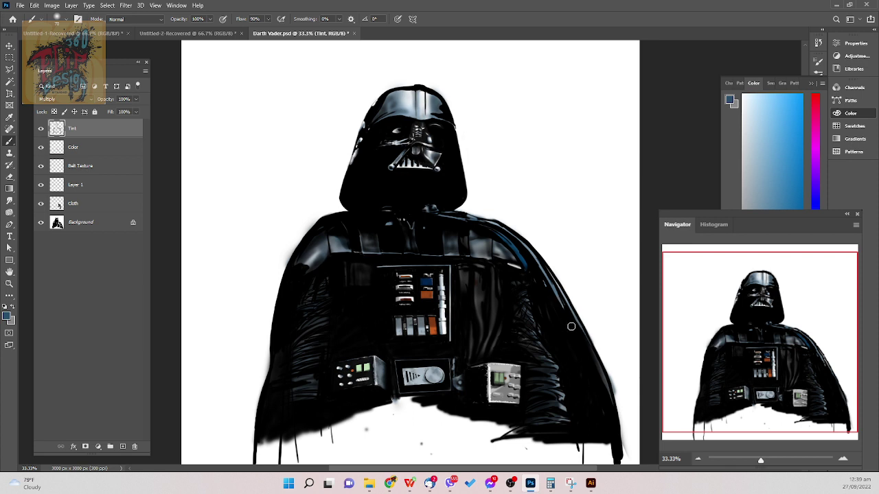
- Touch up the remaining light spots on the cape's right-hand edge with blue tint using a smaller brush
{"action": "key", "text": "bracketleft"}
{"action": "key", "text": "bracketleft"}
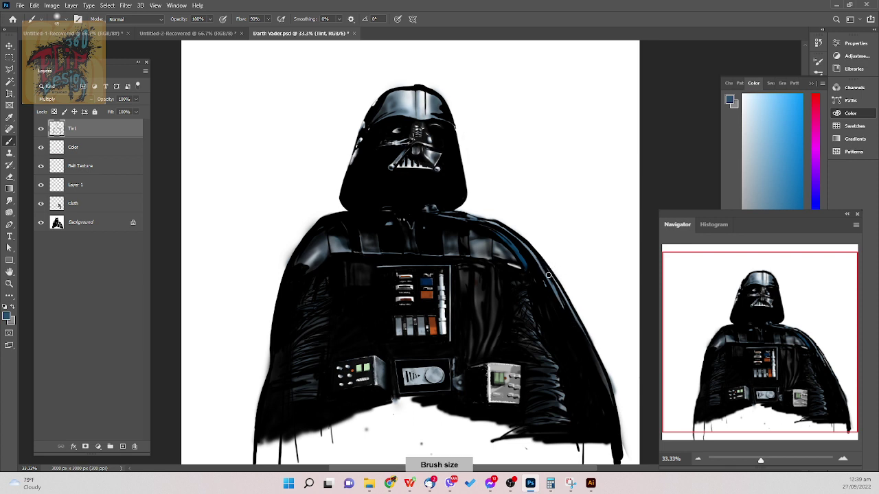
{"action": "left_click_drag", "start_coordinate": [548, 275], "coordinate": [565, 301]}
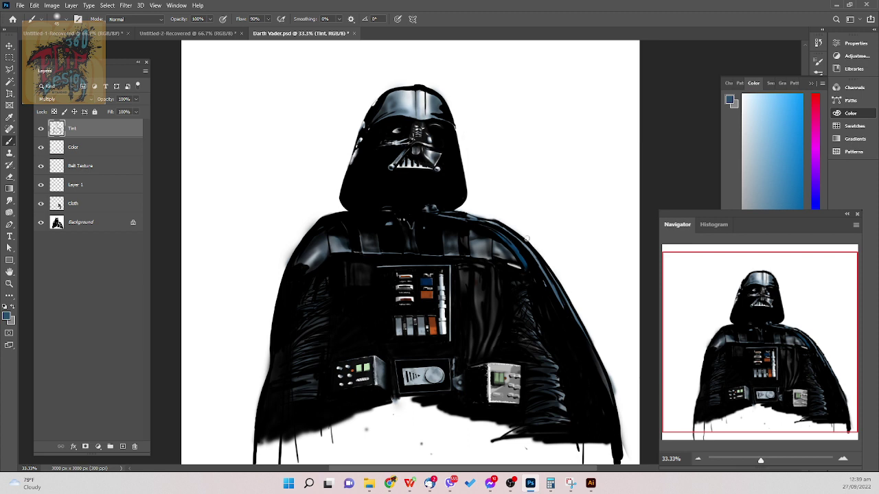
{"action": "key", "text": "ctrl+z"}
{"action": "key", "text": "bracketleft"}
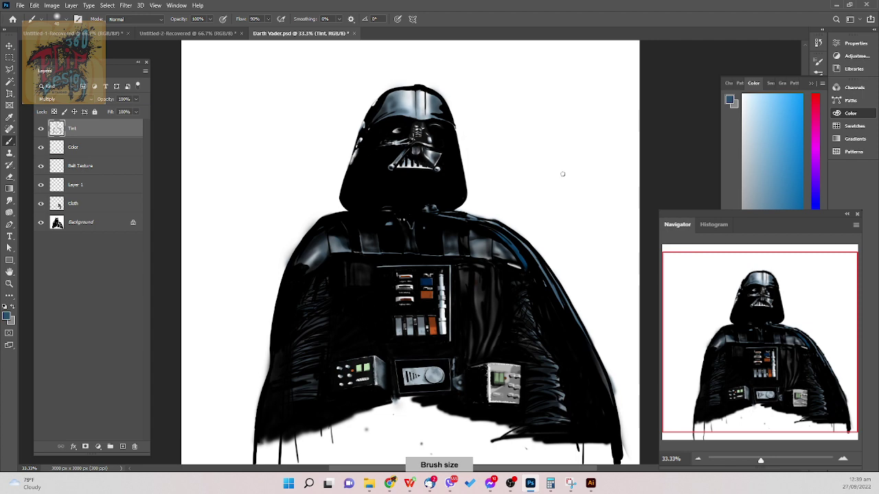
- Duplicate the Background layer and group the copy with all the layers above it
{"action": "key", "text": "ctrl+minus"}
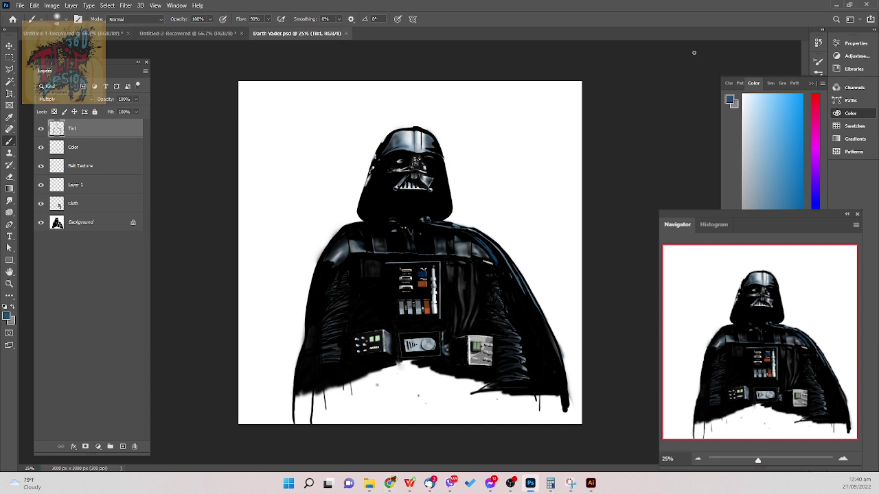
{"action": "left_click", "coordinate": [130, 222]}
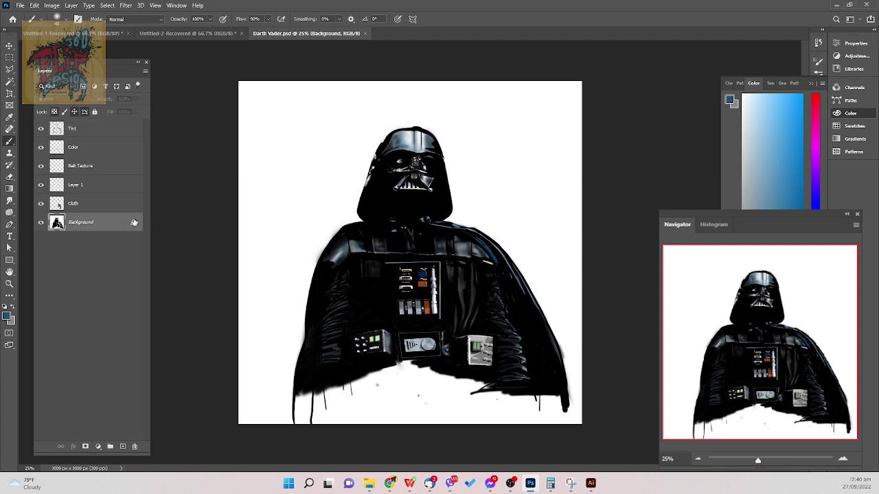
{"action": "key", "text": "ctrl+j"}
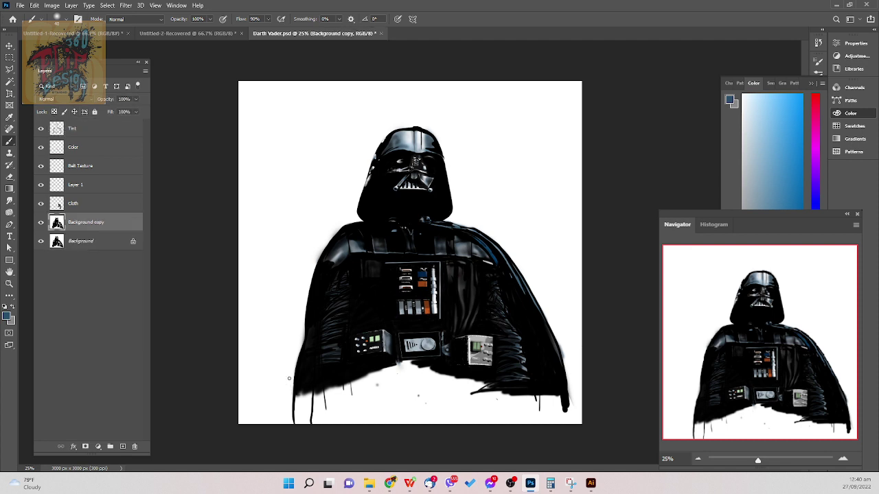
{"action": "left_click", "coordinate": [129, 129]}
{"action": "left_click", "coordinate": [134, 222]}
{"action": "left_click", "coordinate": [136, 128], "text": "shift"}
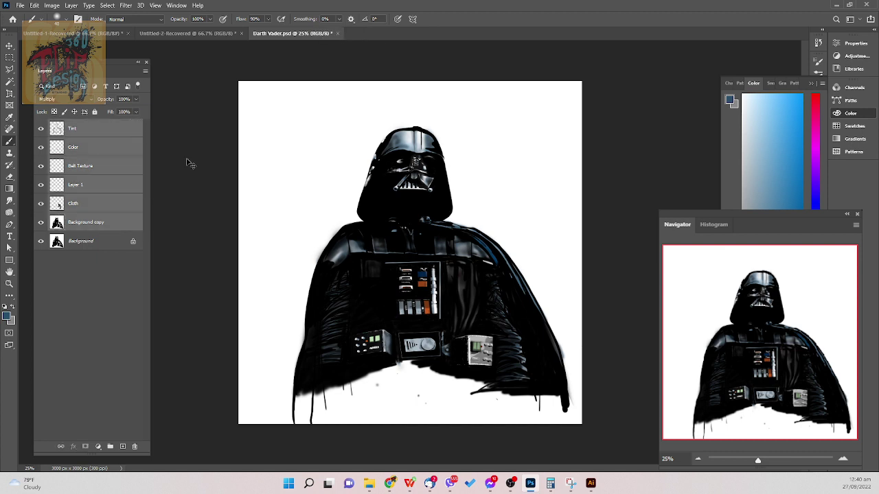
{"action": "key", "text": "ctrl+g"}
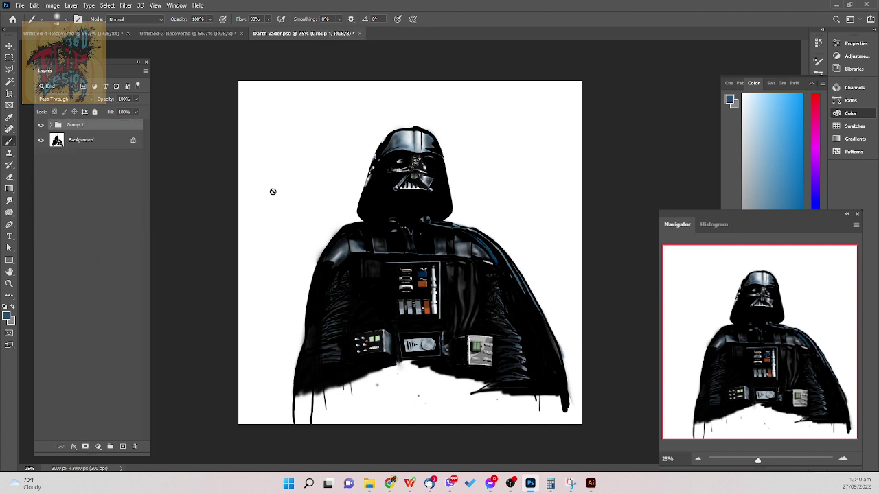
- Crop the canvas to about 2680 x 2647 px with Delete Cropped Pixels off, trimming the dripping cape ends and both sides
{"action": "left_click", "coordinate": [120, 144]}
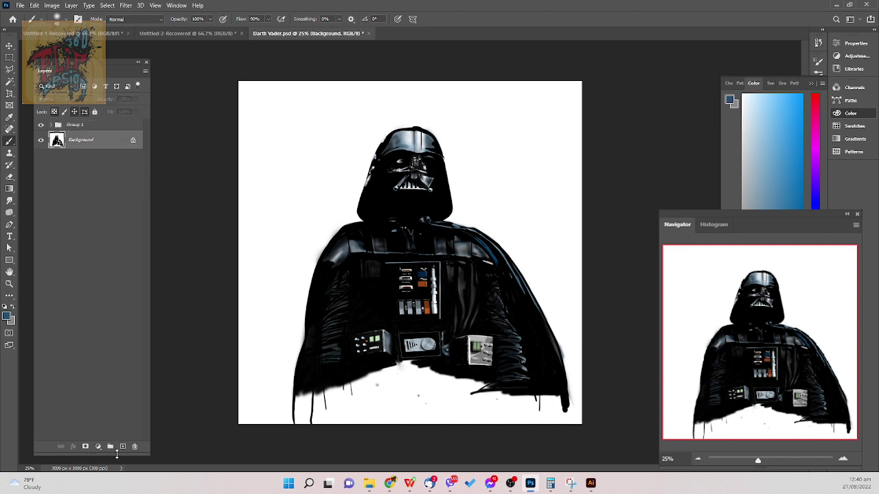
{"action": "key", "text": "c"}
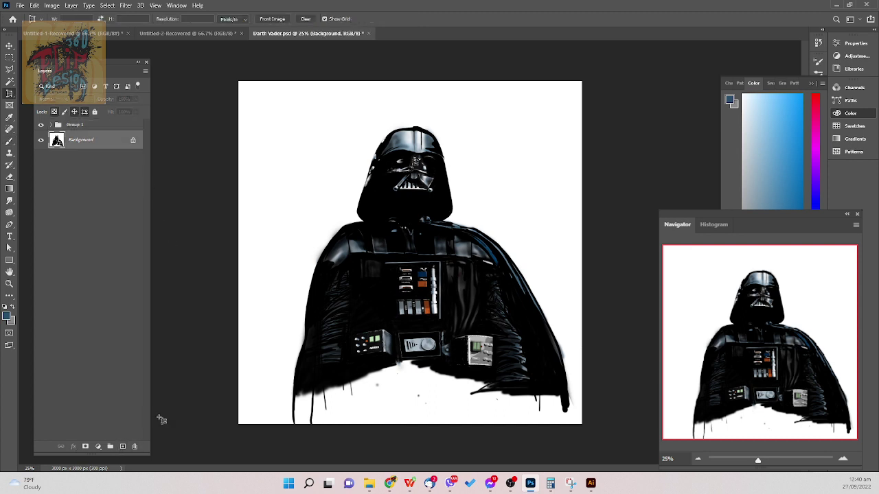
{"action": "key", "text": "shift+c"}
{"action": "key", "text": "shift+c"}
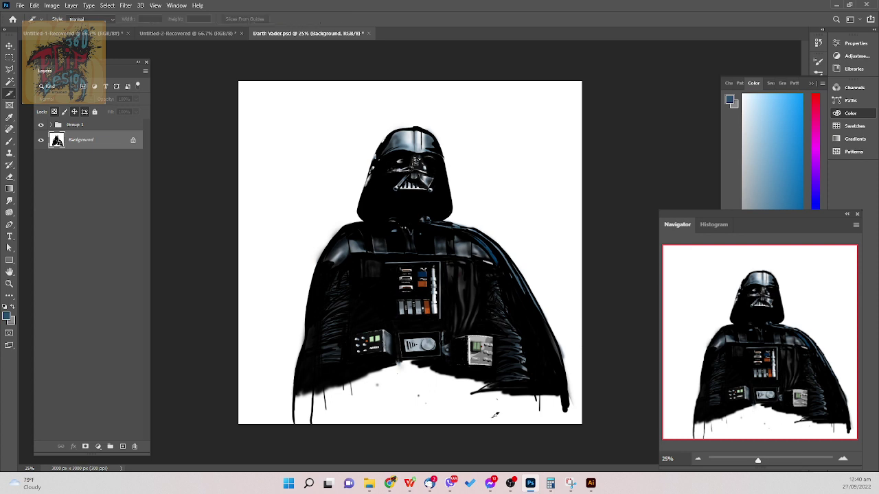
{"action": "key", "text": "shift+c"}
{"action": "key", "text": "shift+c"}
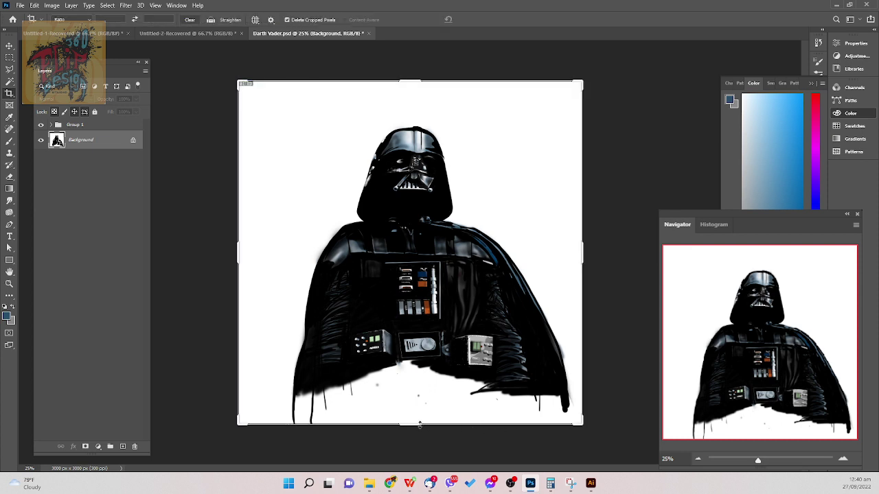
{"action": "left_click_drag", "start_coordinate": [421, 424], "coordinate": [431, 410]}
{"action": "left_click", "coordinate": [321, 20]}
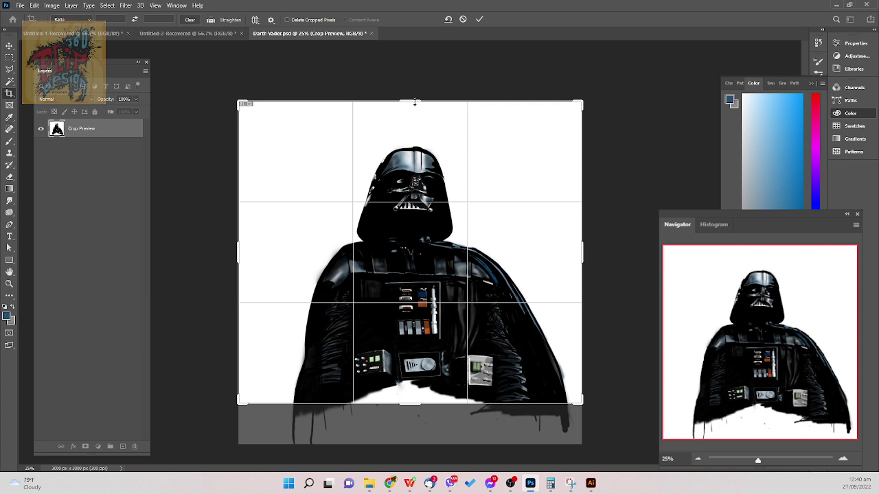
{"action": "mouse_move", "coordinate": [245, 259]}
{"action": "left_mouse_down"}
{"action": "mouse_move", "coordinate": [239, 254]}
{"action": "mouse_move", "coordinate": [254, 254]}
{"action": "left_mouse_up"}
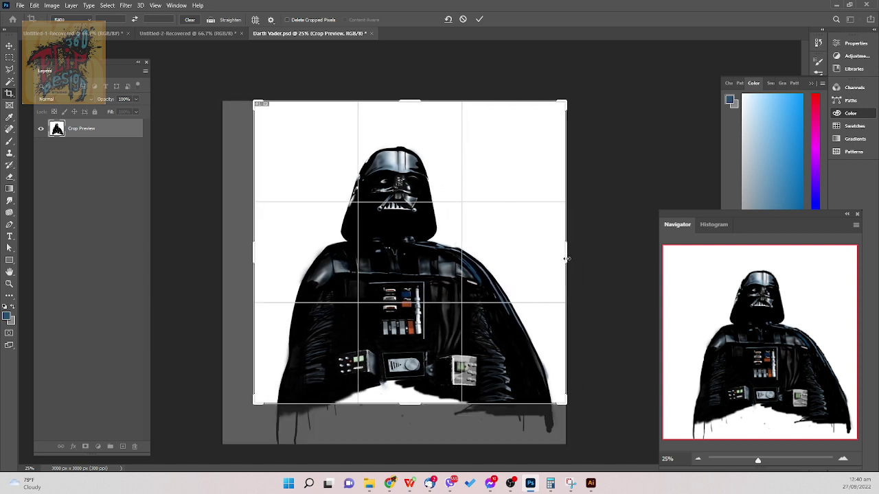
{"action": "left_click_drag", "start_coordinate": [566, 259], "coordinate": [563, 260]}
{"action": "key", "text": "Return"}
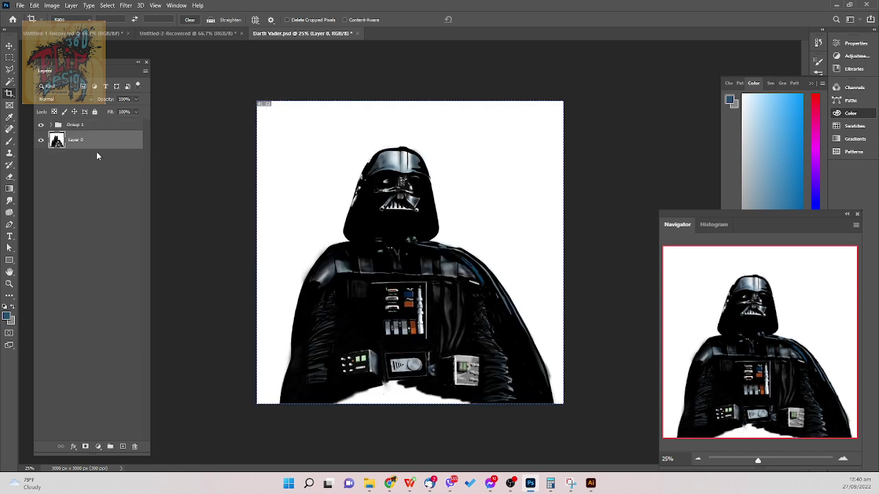
- Select the Background copy layer inside Group 1 and set up a black 150 px Soft Round Pressure Size brush
{"action": "left_click", "coordinate": [50, 125]}
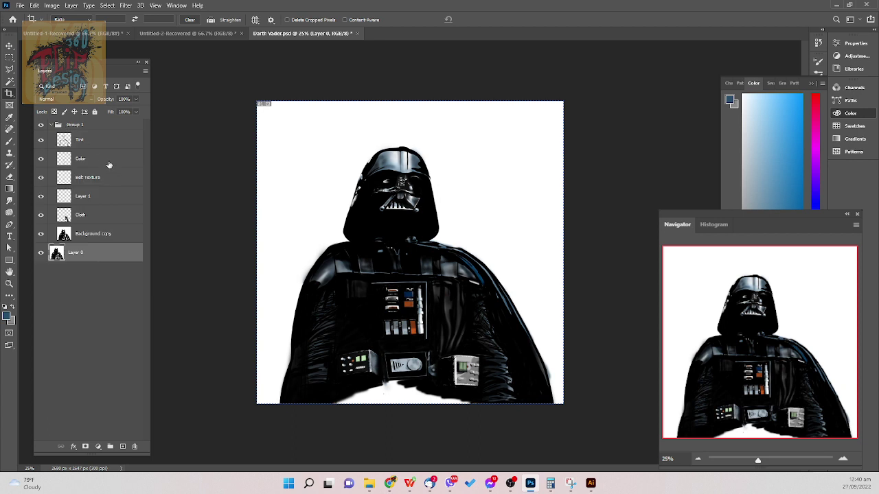
{"action": "left_click", "coordinate": [99, 236]}
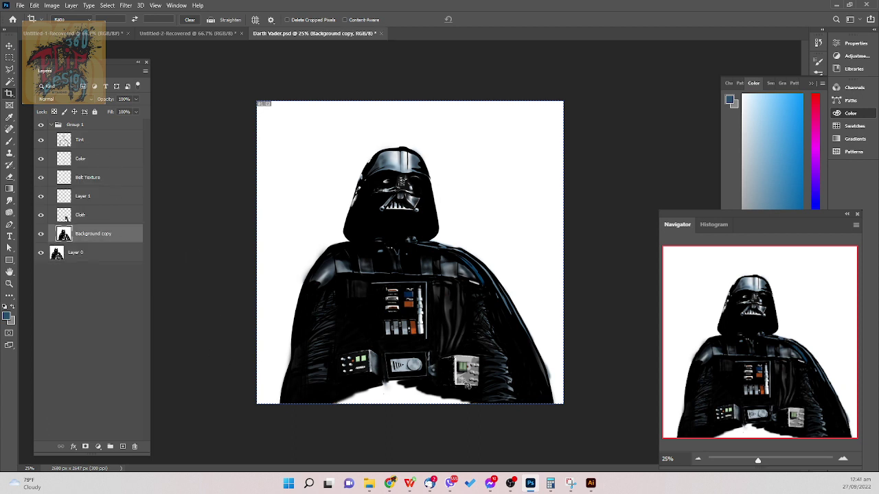
{"action": "key", "text": "b"}
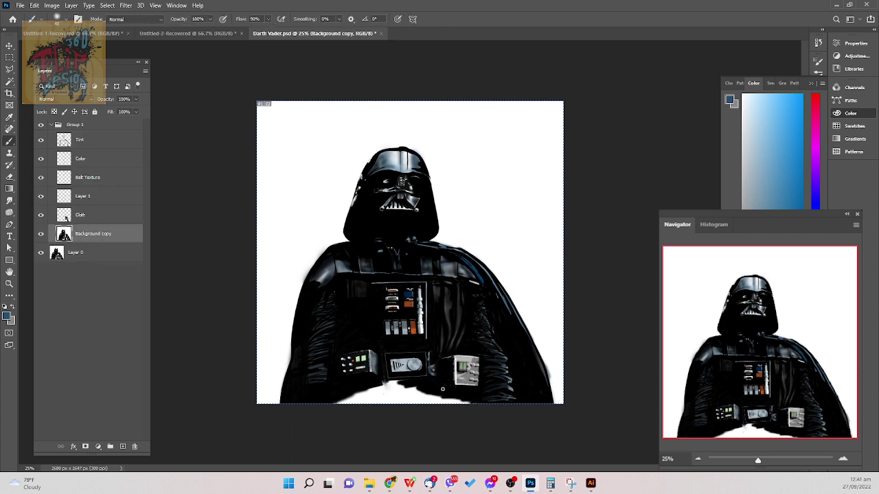
{"action": "key", "text": "d"}
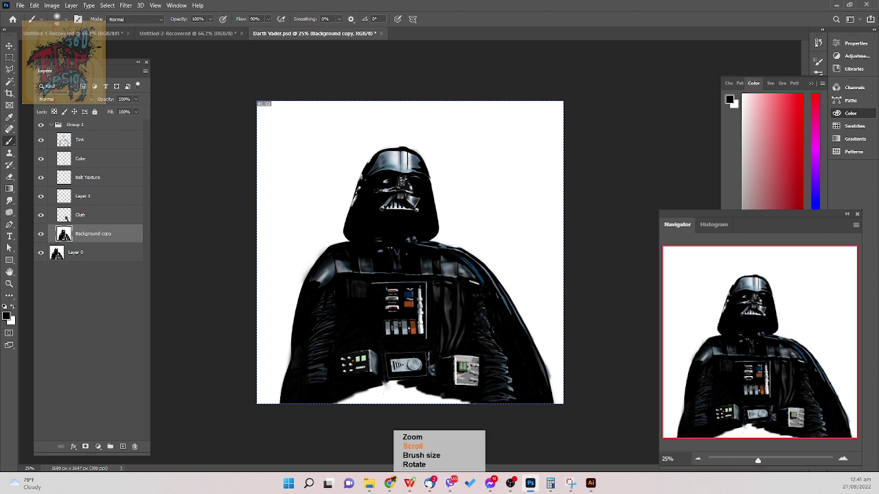
{"action": "key", "text": "bracketright"}
{"action": "key", "text": "bracketright"}
{"action": "left_click_drag", "start_coordinate": [462, 403], "coordinate": [424, 398]}
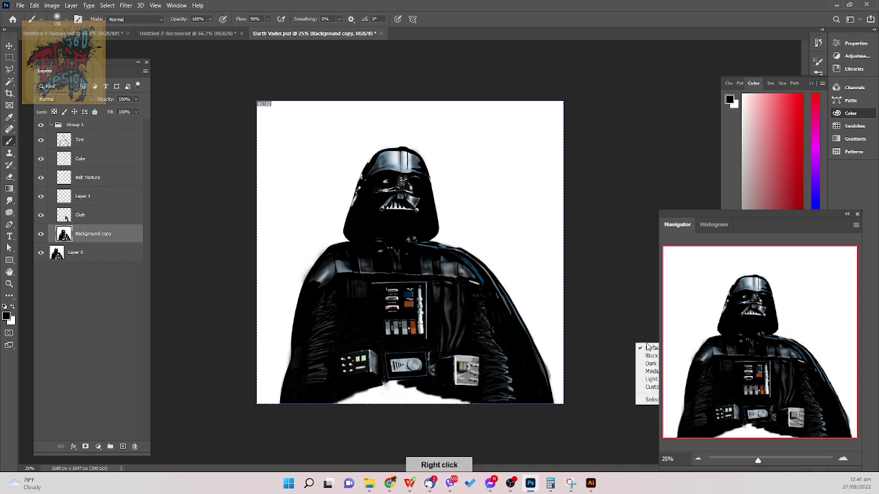
{"action": "right_click", "coordinate": [522, 328]}
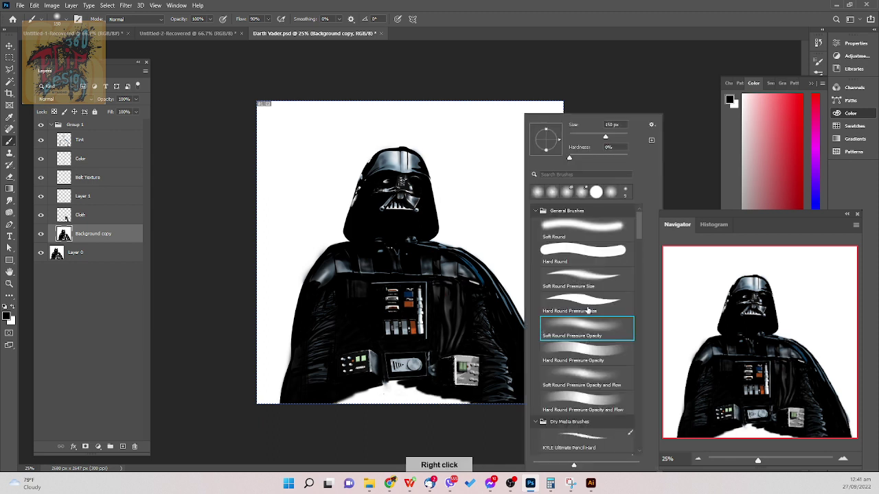
{"action": "double_click", "coordinate": [589, 274]}
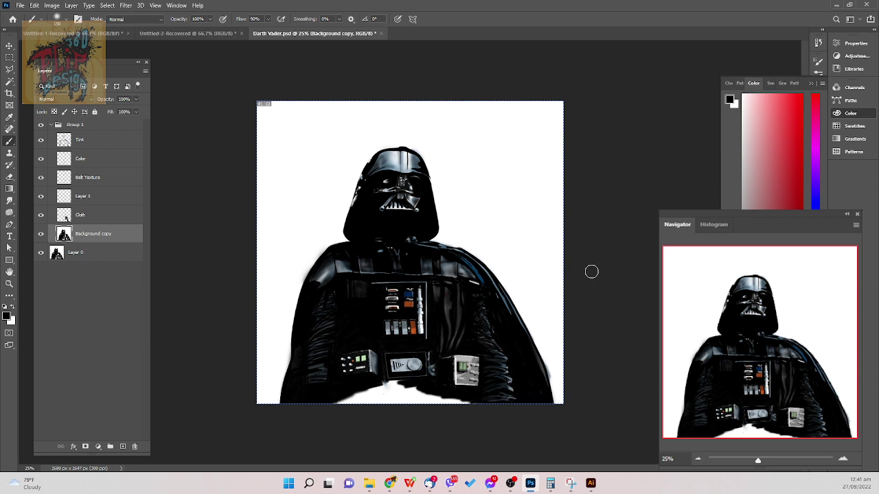
- Paint the white gap below the belt solid black, reducing the brush to 100 px for the leftover spots
{"action": "mouse_move", "coordinate": [453, 395]}
{"action": "left_mouse_down"}
{"action": "mouse_move", "coordinate": [410, 406]}
{"action": "mouse_move", "coordinate": [462, 400]}
{"action": "mouse_move", "coordinate": [329, 405]}
{"action": "mouse_move", "coordinate": [413, 399]}
{"action": "mouse_move", "coordinate": [373, 396]}
{"action": "mouse_move", "coordinate": [394, 389]}
{"action": "mouse_move", "coordinate": [381, 390]}
{"action": "left_mouse_up"}
{"action": "key", "text": "bracketleft"}
{"action": "key", "text": "bracketleft"}
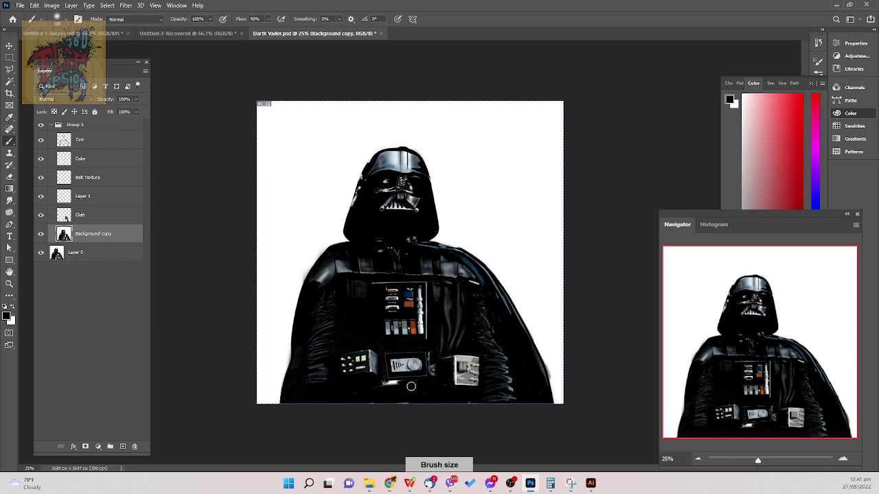
{"action": "left_click_drag", "start_coordinate": [398, 382], "coordinate": [391, 386]}
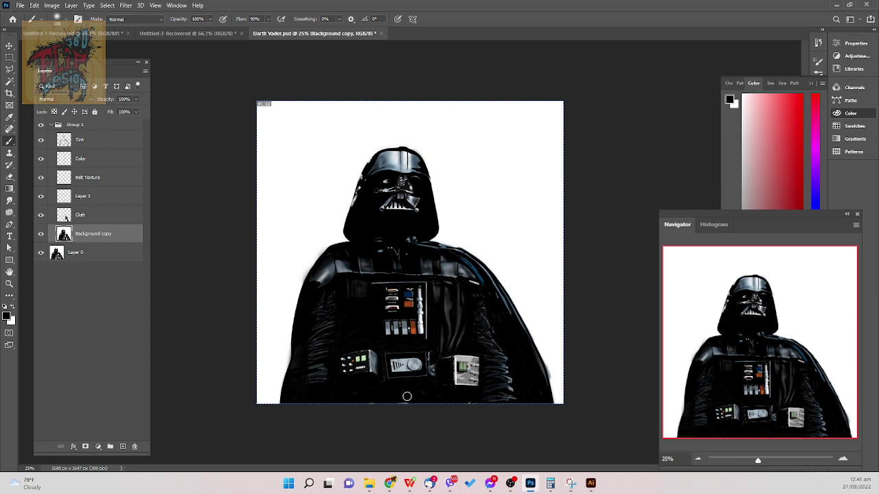
- Add a white (ffffff) Solid Color fill layer above Layer 0, place an empty layer over it and reselect the fill layer
{"action": "left_click", "coordinate": [112, 254]}
{"action": "left_click", "coordinate": [122, 446]}
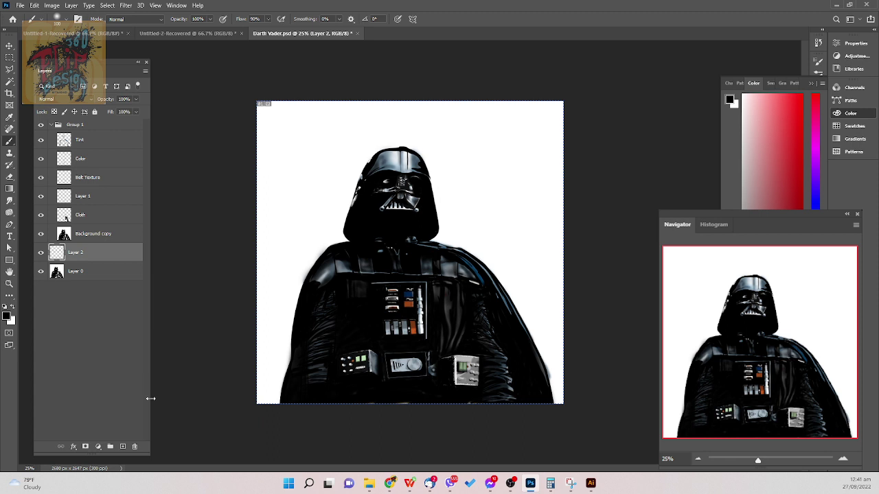
{"action": "key", "text": "ctrl+z"}
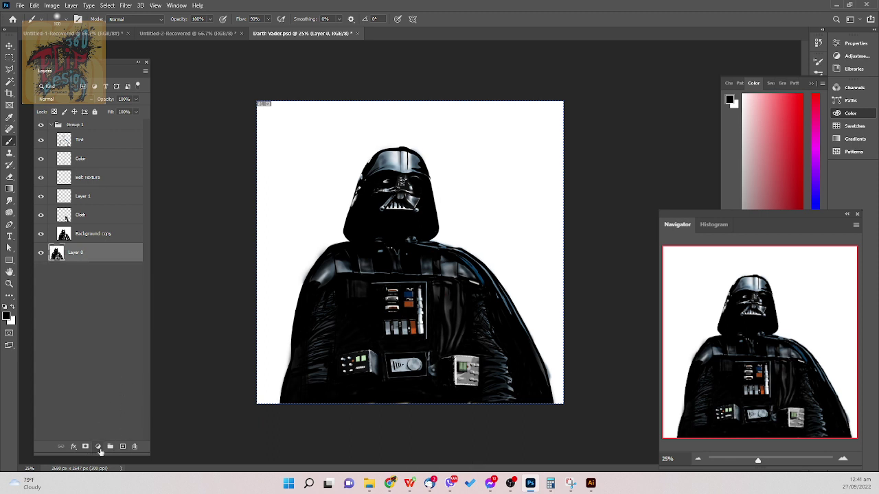
{"action": "left_click", "coordinate": [98, 447]}
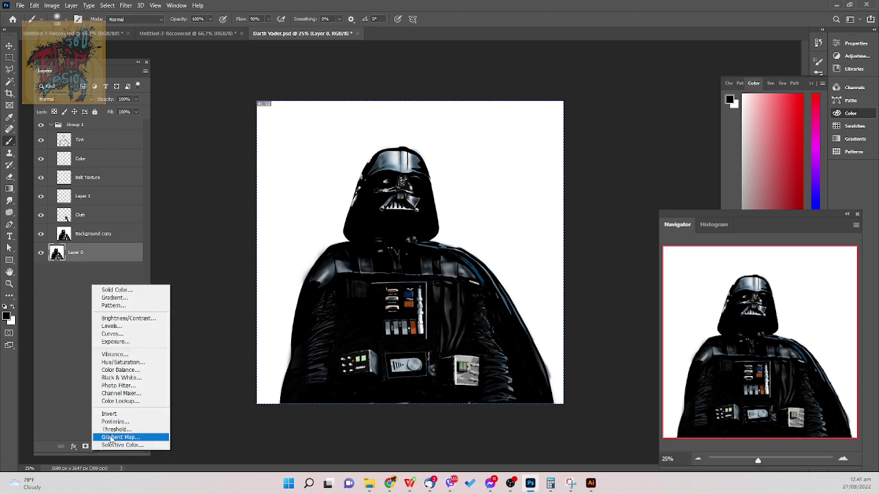
{"action": "left_click", "coordinate": [141, 294]}
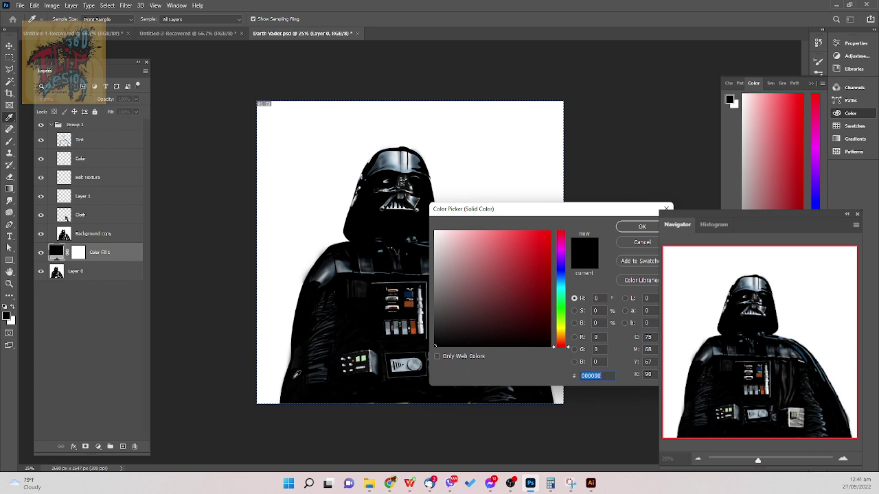
{"action": "type", "text": "ffffff"}
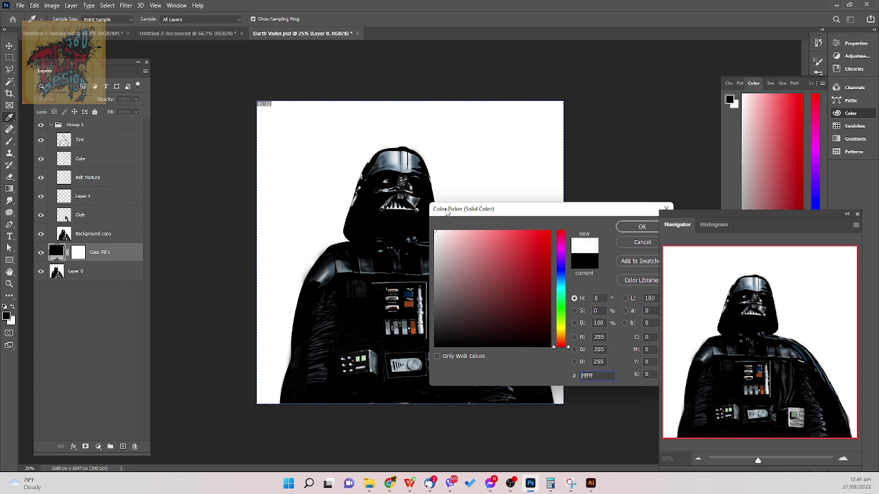
{"action": "left_click", "coordinate": [642, 228]}
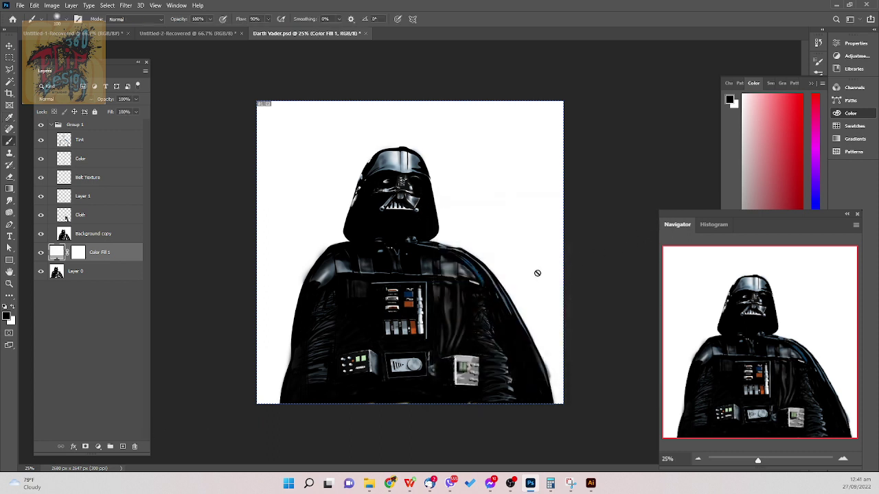
{"action": "left_click", "coordinate": [123, 447]}
{"action": "left_click", "coordinate": [120, 278]}
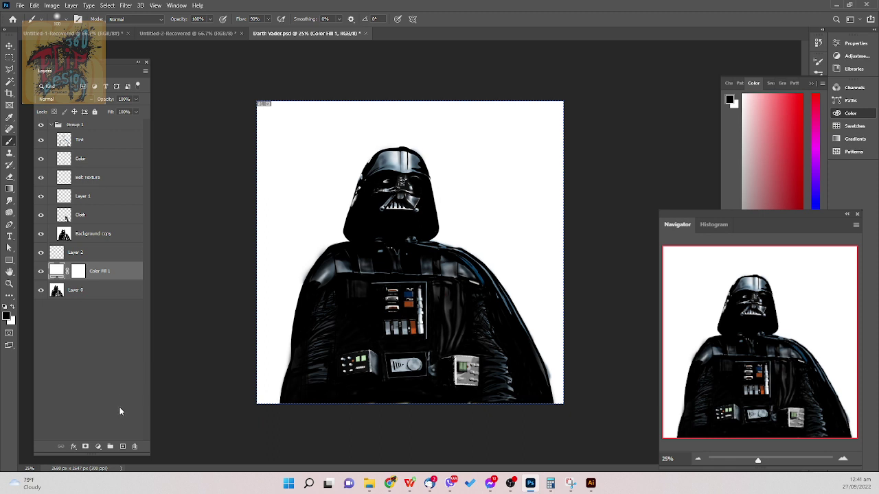
- Try a radial Gradient Fill layer with a light-to-dark blue preset from the Blues set above the white fill, and delete it
{"action": "left_click", "coordinate": [99, 447]}
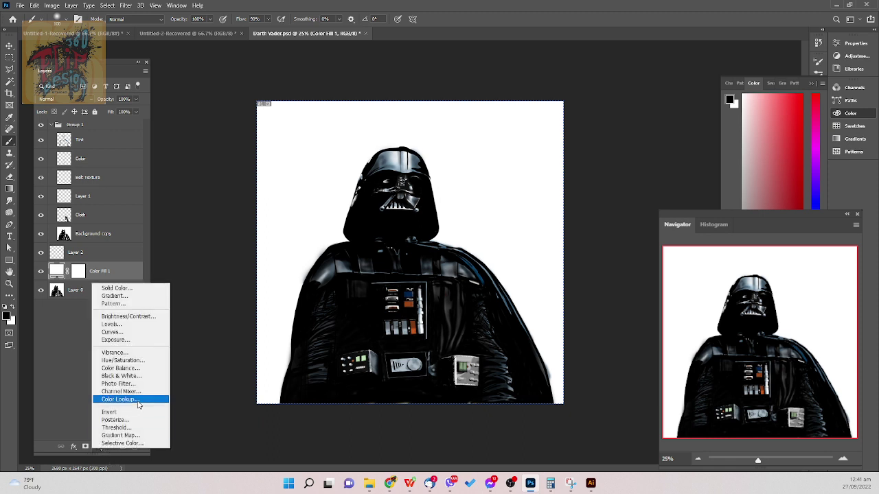
{"action": "left_click", "coordinate": [115, 296]}
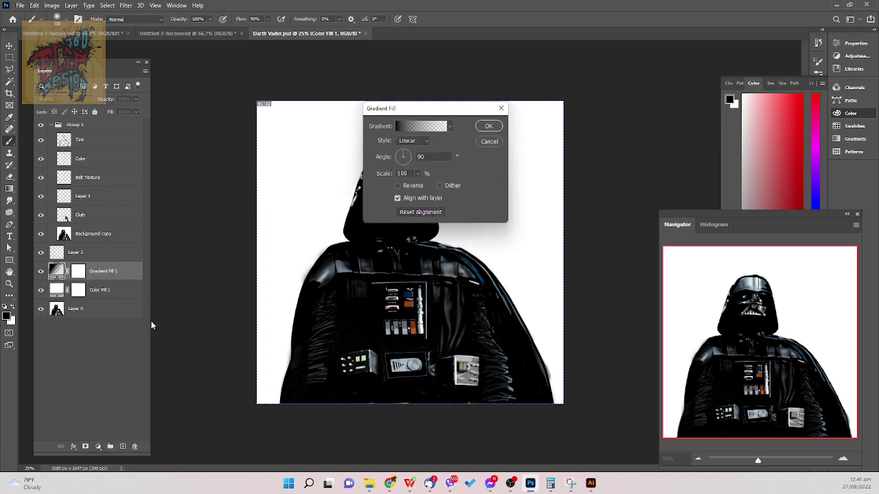
{"action": "left_click", "coordinate": [450, 128]}
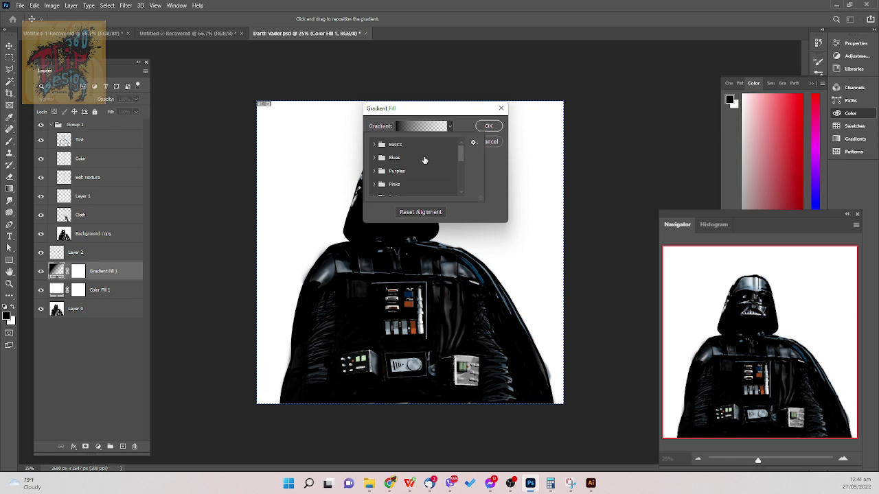
{"action": "mouse_move", "coordinate": [461, 153]}
{"action": "left_mouse_down"}
{"action": "mouse_move", "coordinate": [460, 167]}
{"action": "mouse_move", "coordinate": [455, 146]}
{"action": "left_mouse_up"}
{"action": "left_click", "coordinate": [463, 127]}
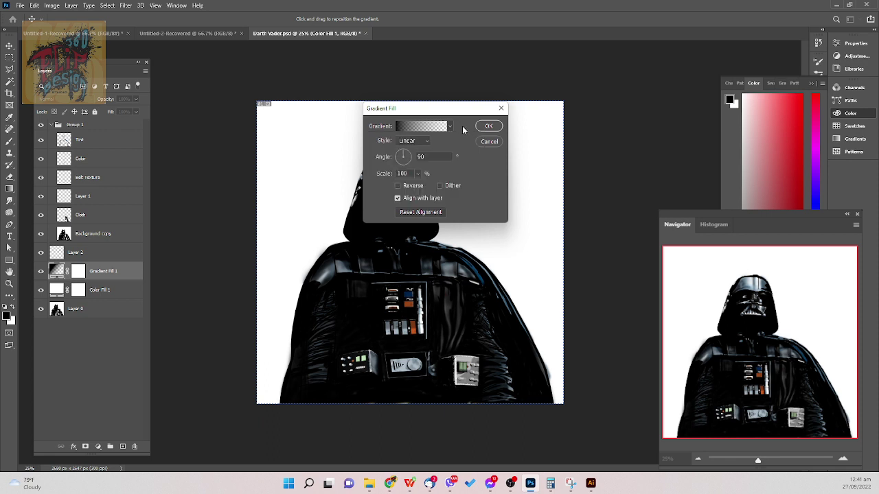
{"action": "left_click", "coordinate": [414, 141]}
{"action": "left_click", "coordinate": [427, 151]}
{"action": "left_click", "coordinate": [450, 128]}
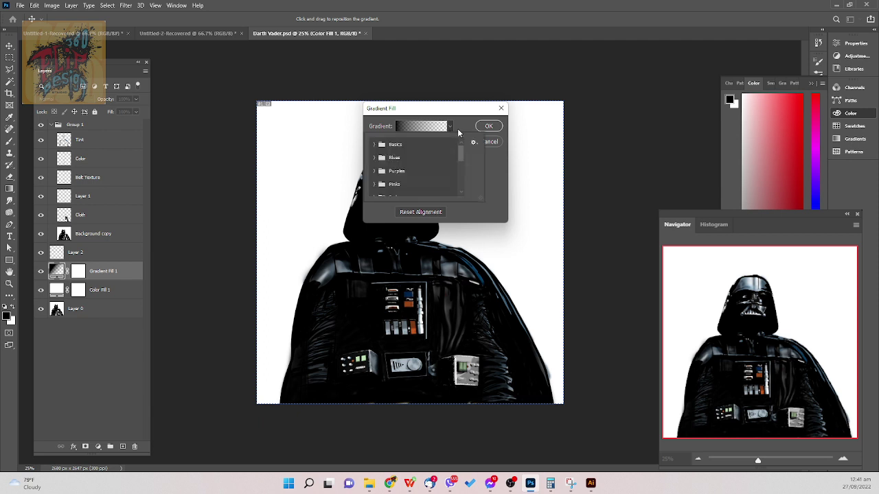
{"action": "left_click", "coordinate": [378, 157]}
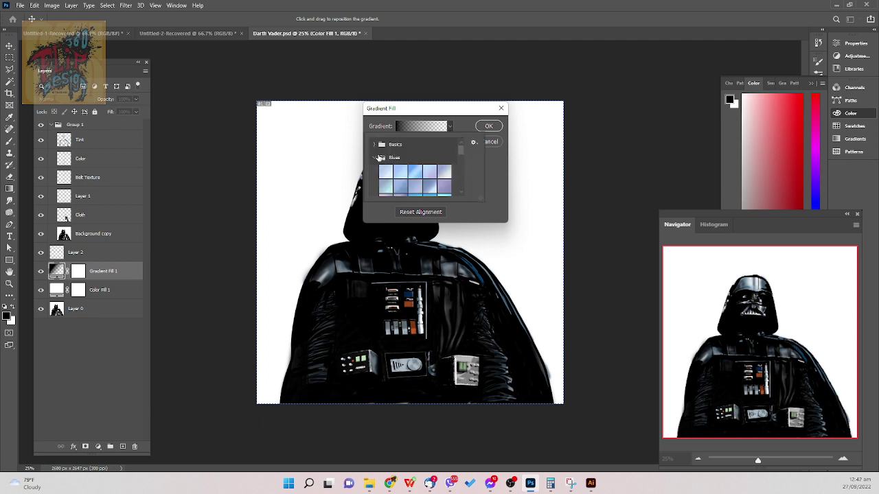
{"action": "scroll", "coordinate": [461, 160], "scroll_direction": "down", "scroll_amount": 5}
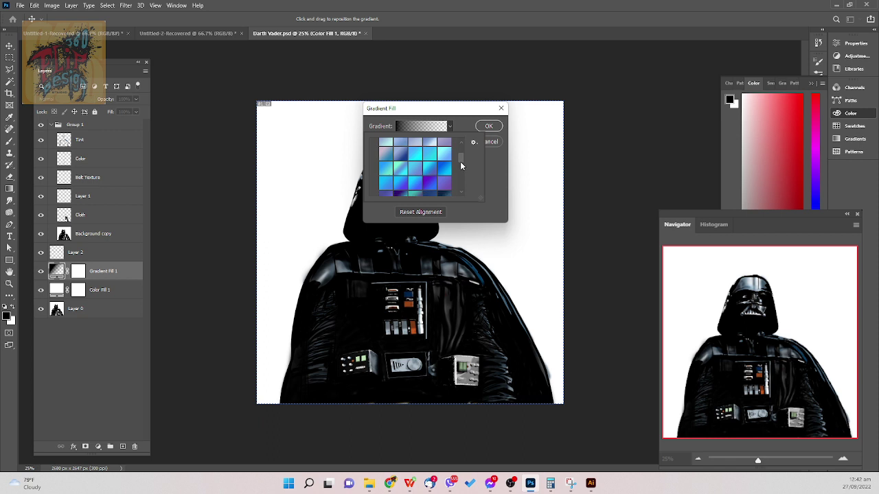
{"action": "left_click", "coordinate": [405, 152]}
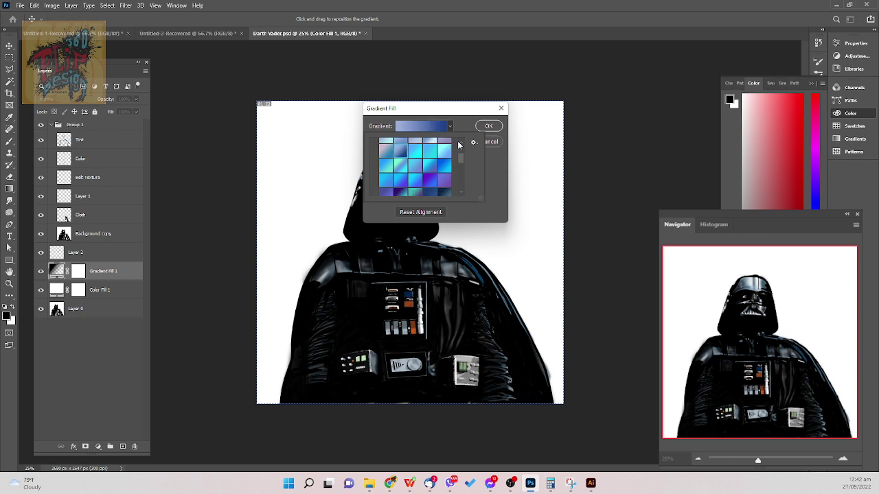
{"action": "left_click", "coordinate": [489, 127]}
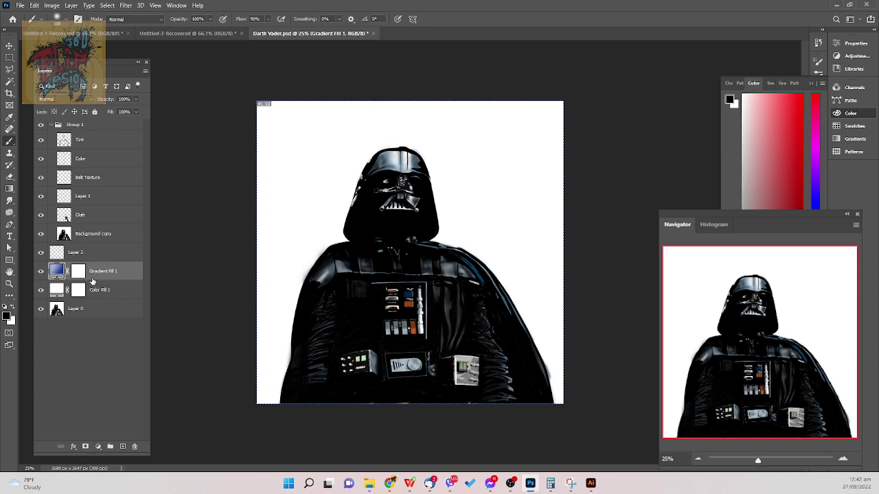
{"action": "left_click", "coordinate": [135, 446]}
{"action": "left_click", "coordinate": [407, 180]}
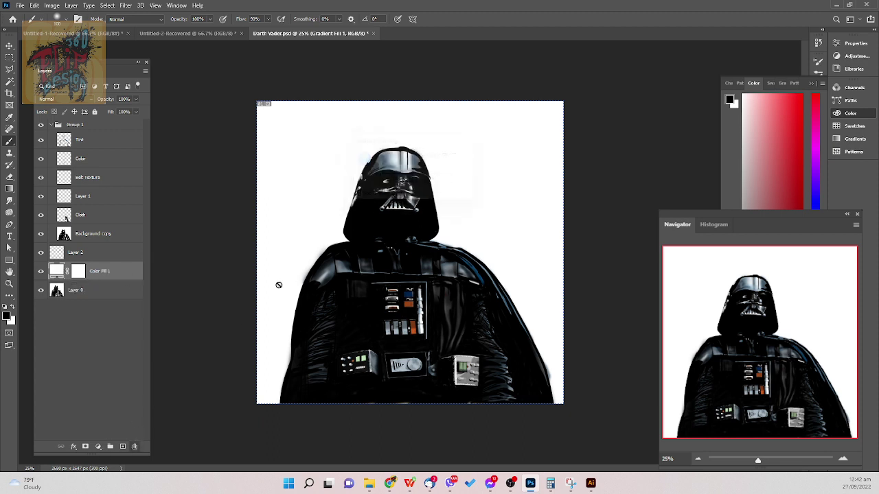
- Add a radial Gradient Fill layer above the white fill layer, using the light-to-dark blue preset from the Blues gradients
{"action": "left_click", "coordinate": [98, 446]}
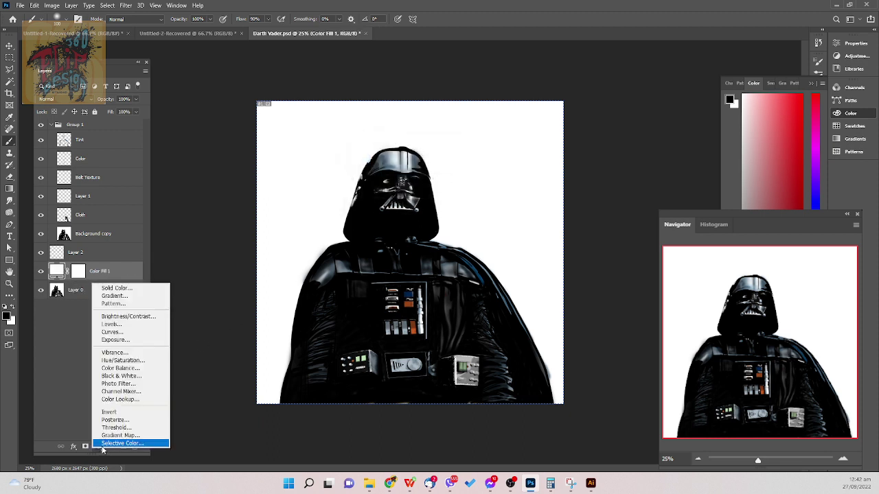
{"action": "left_click", "coordinate": [137, 295]}
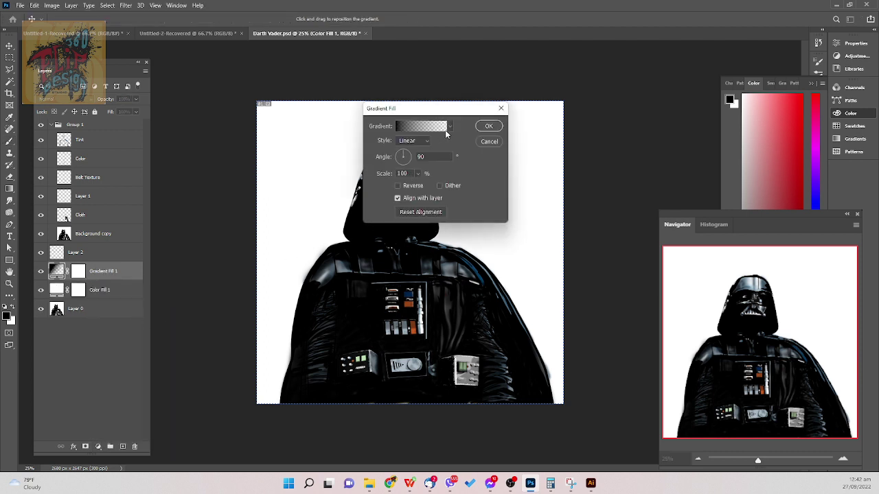
{"action": "left_click", "coordinate": [415, 141]}
{"action": "left_click", "coordinate": [416, 150]}
{"action": "left_click", "coordinate": [450, 128]}
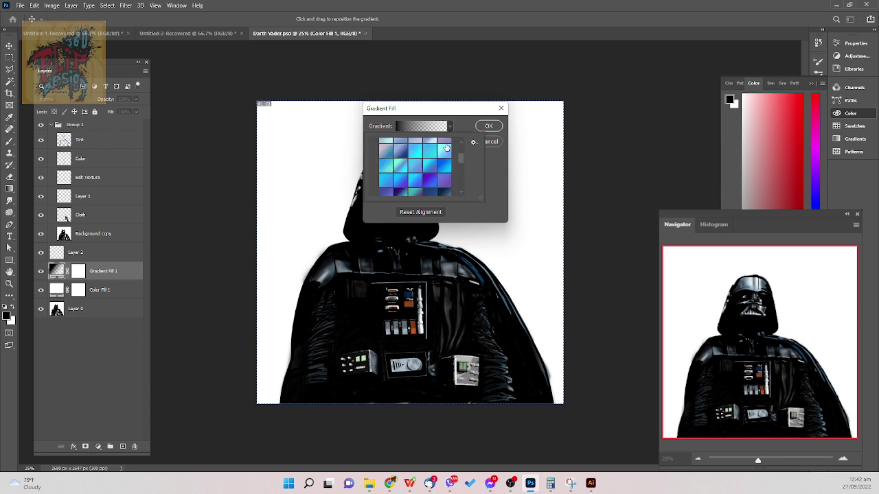
{"action": "left_click", "coordinate": [410, 156]}
{"action": "left_click", "coordinate": [484, 133]}
{"action": "left_click", "coordinate": [488, 126]}
{"action": "key", "text": "b"}
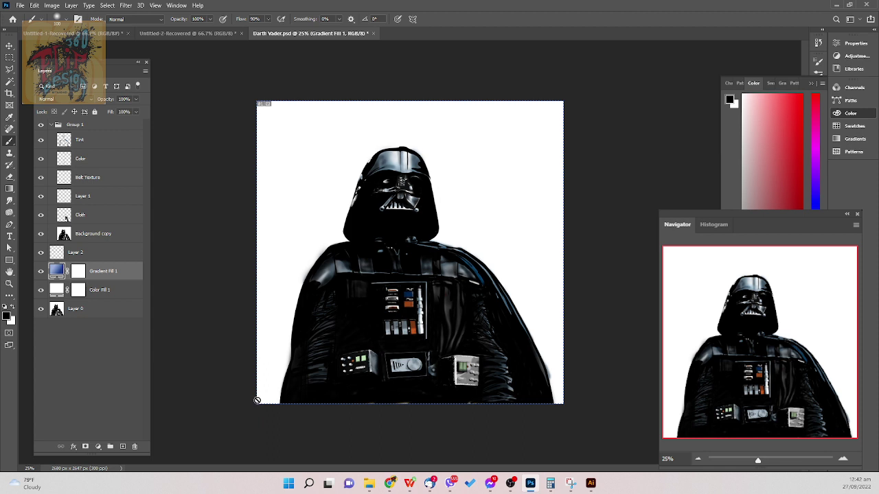
- Delete the blue gradient fill layer and add a black (000000) Solid Color fill layer in its place
{"action": "left_click", "coordinate": [135, 446]}
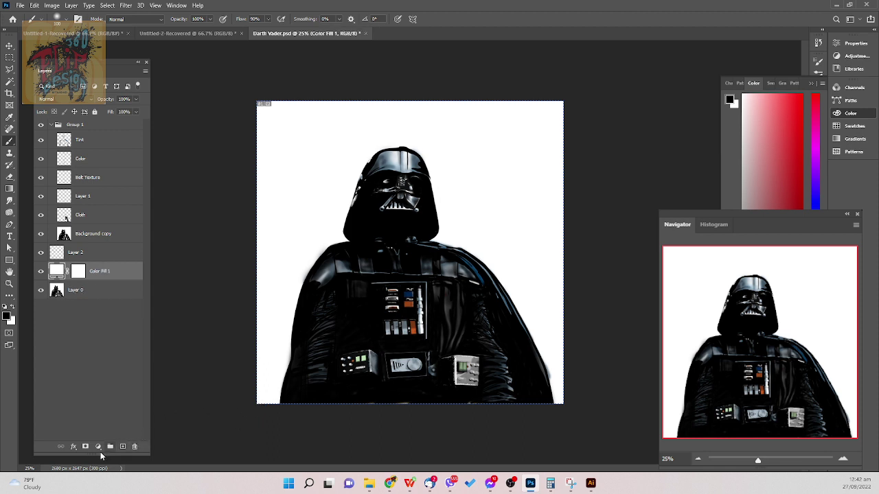
{"action": "left_click", "coordinate": [97, 447]}
{"action": "left_click", "coordinate": [123, 292]}
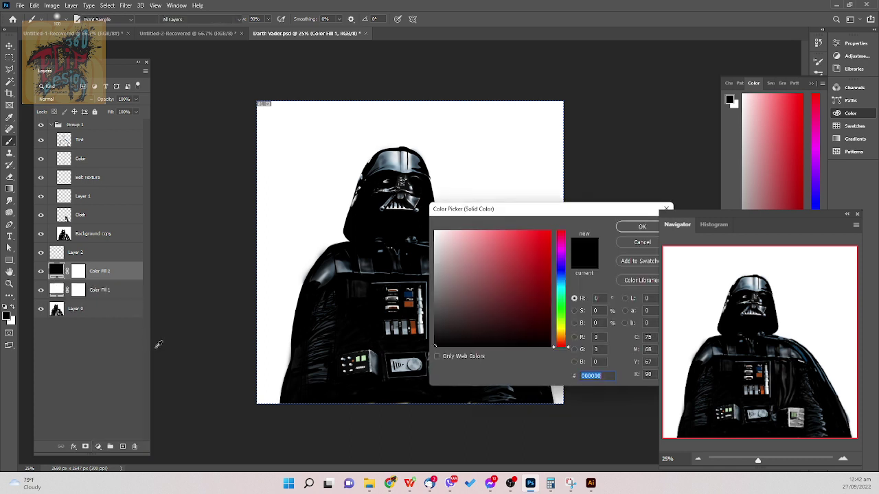
{"action": "left_click", "coordinate": [642, 226]}
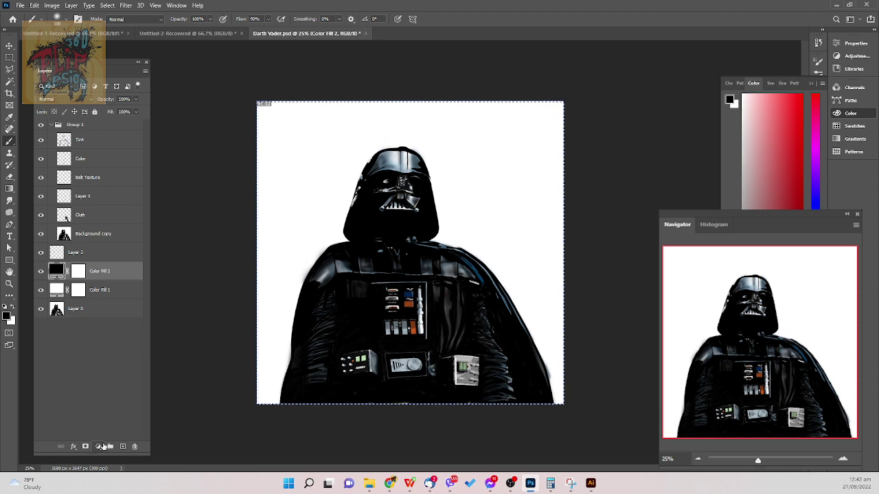
- Try a radial Gradient Overlay on the black fill layer, cancel it and undo back to the blue gradient fill layer
{"action": "key", "text": "g"}
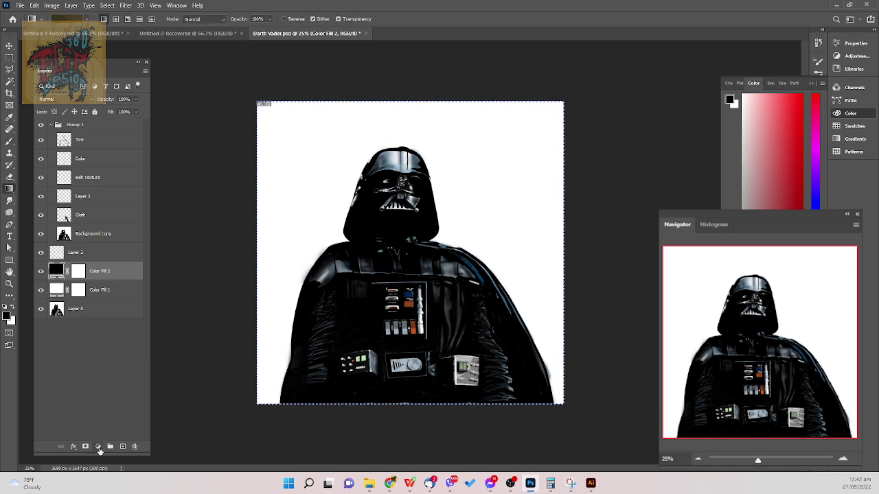
{"action": "left_click", "coordinate": [99, 449]}
{"action": "left_click", "coordinate": [86, 448]}
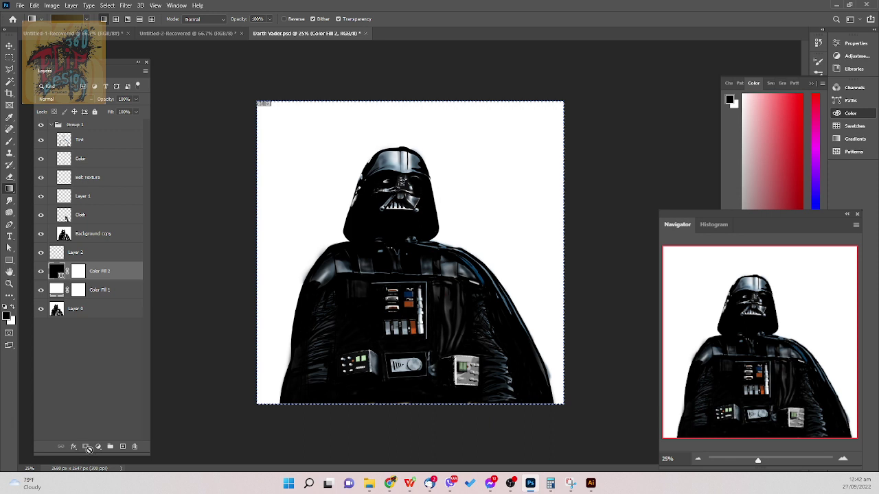
{"action": "left_click", "coordinate": [74, 447]}
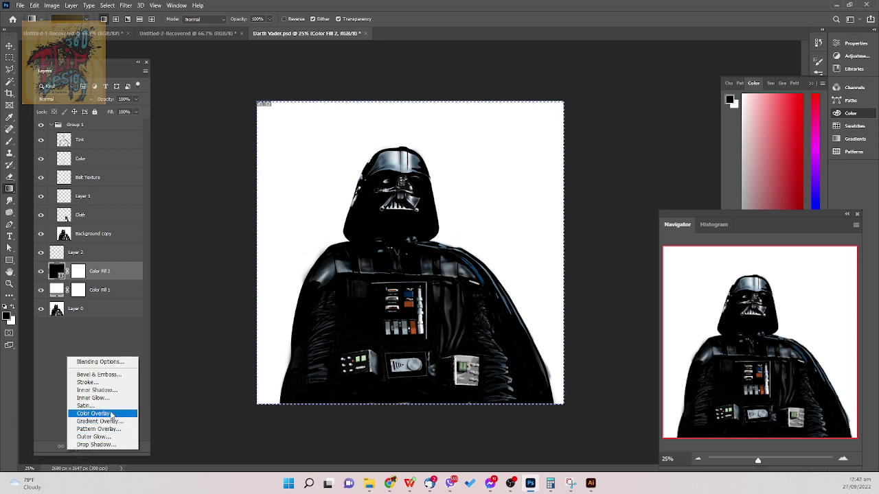
{"action": "left_click", "coordinate": [110, 422]}
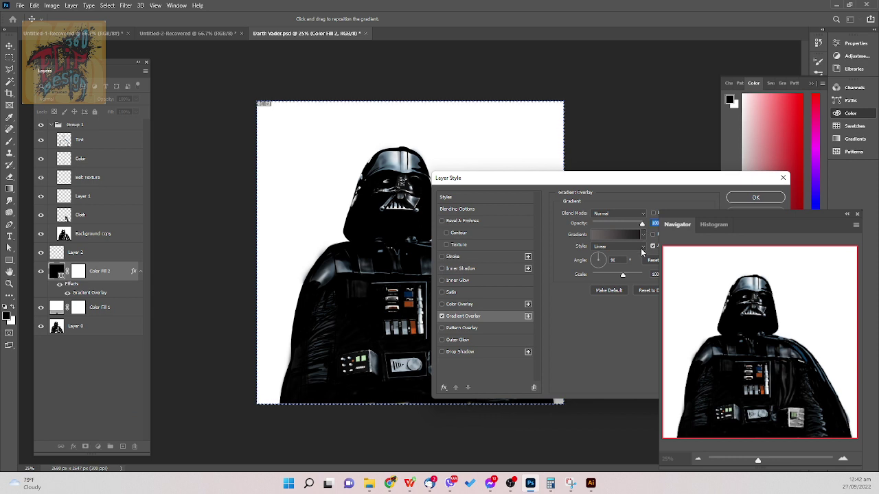
{"action": "left_click", "coordinate": [641, 247]}
{"action": "left_click", "coordinate": [636, 261]}
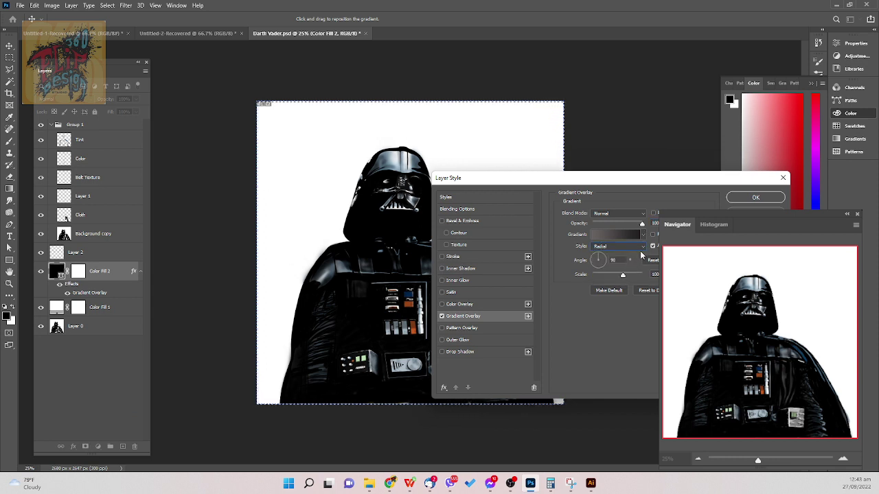
{"action": "key", "text": "Escape"}
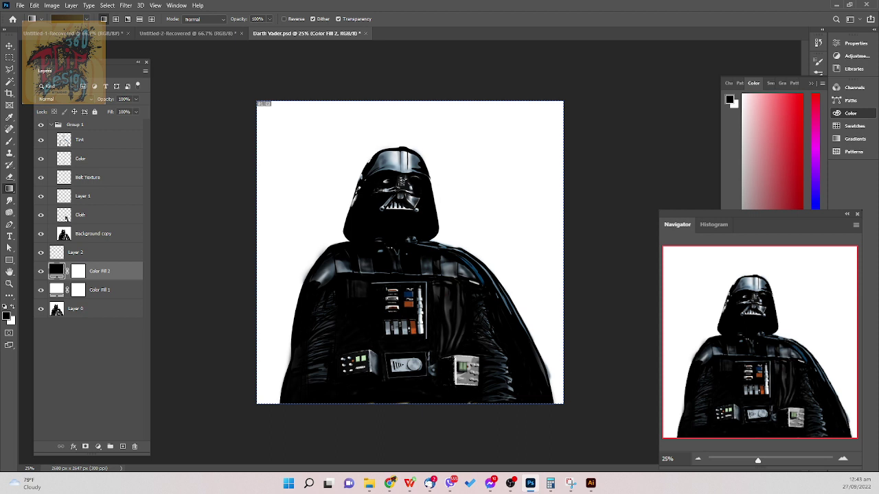
{"action": "key", "text": "ctrl+z"}
{"action": "key", "text": "ctrl+z"}
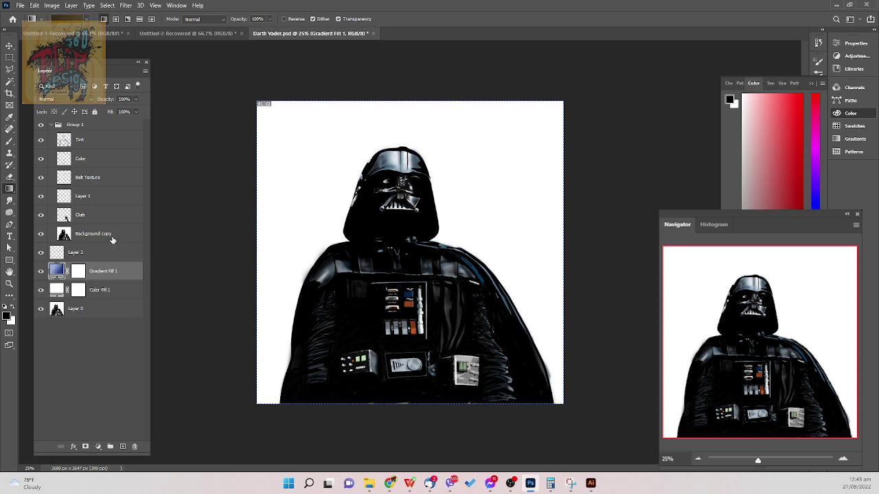
- On the Background copy layer, subtract the white backdrop from the selection with the Magic Wand and mask the layer to the figure
{"action": "left_click", "coordinate": [115, 238]}
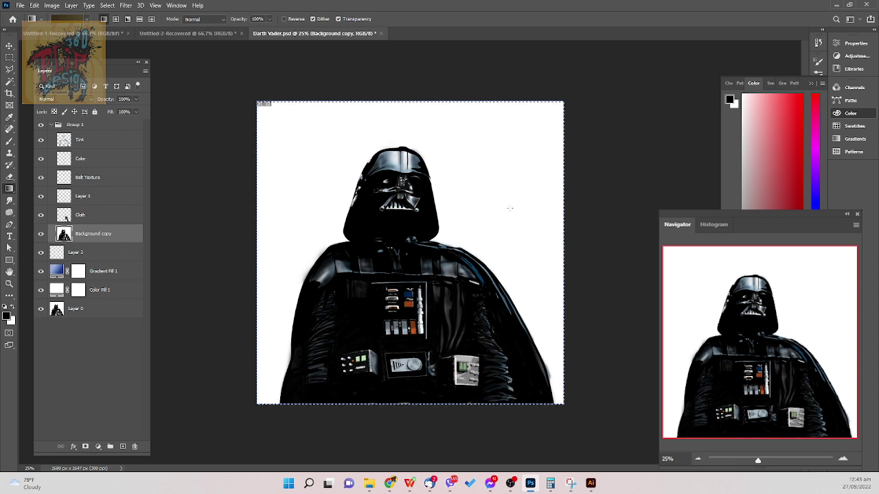
{"action": "key", "text": "b"}
{"action": "key", "text": "x"}
{"action": "key", "text": "w"}
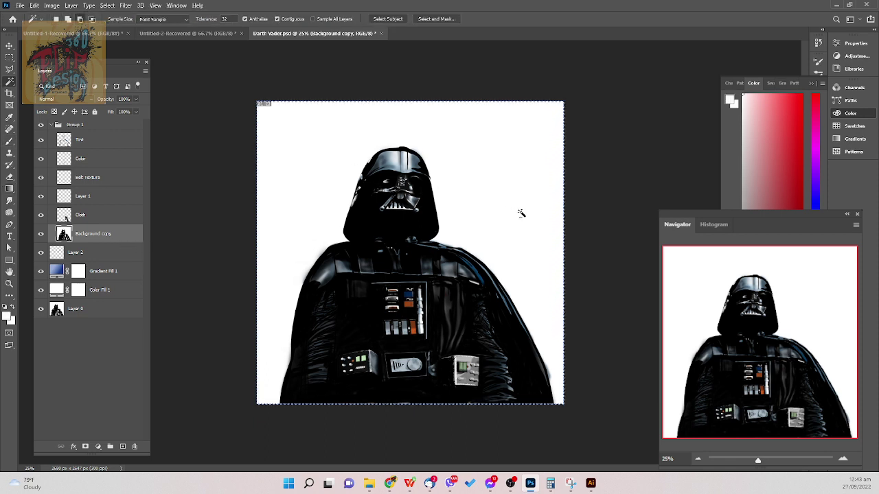
{"action": "left_click", "coordinate": [520, 211], "text": "alt"}
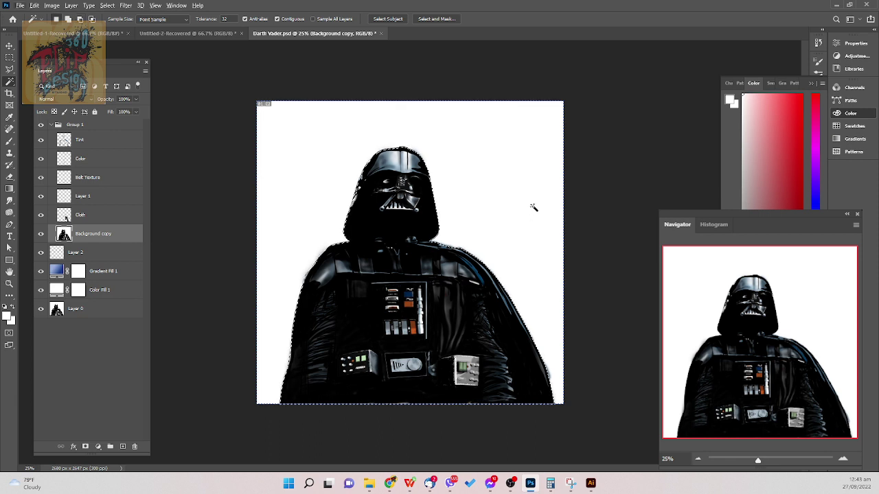
{"action": "left_click", "coordinate": [85, 447]}
{"action": "key", "text": "v"}
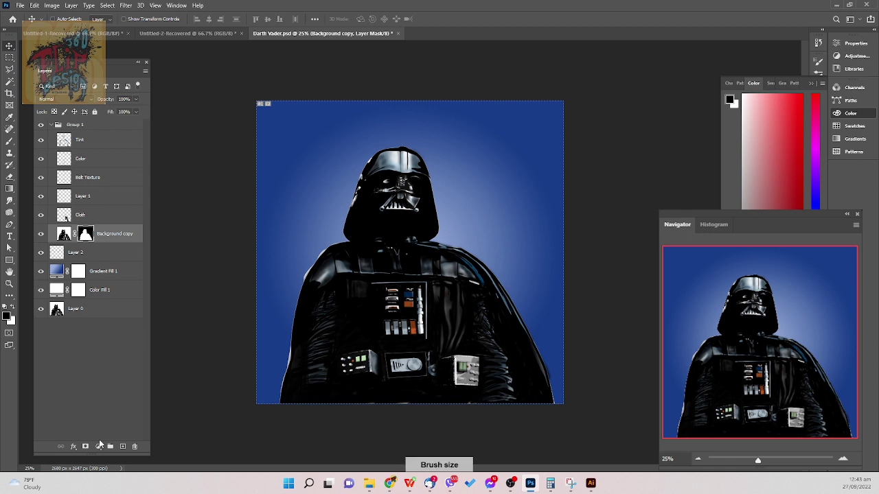
- Undo the Background copy layer's mask and mask the layer to the restored figure selection again
{"action": "key", "text": "ctrl+z"}
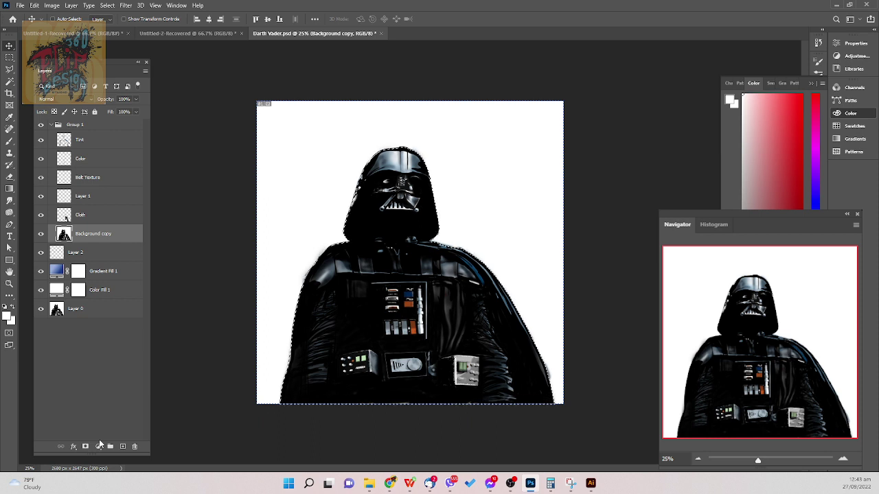
{"action": "left_click", "coordinate": [124, 6]}
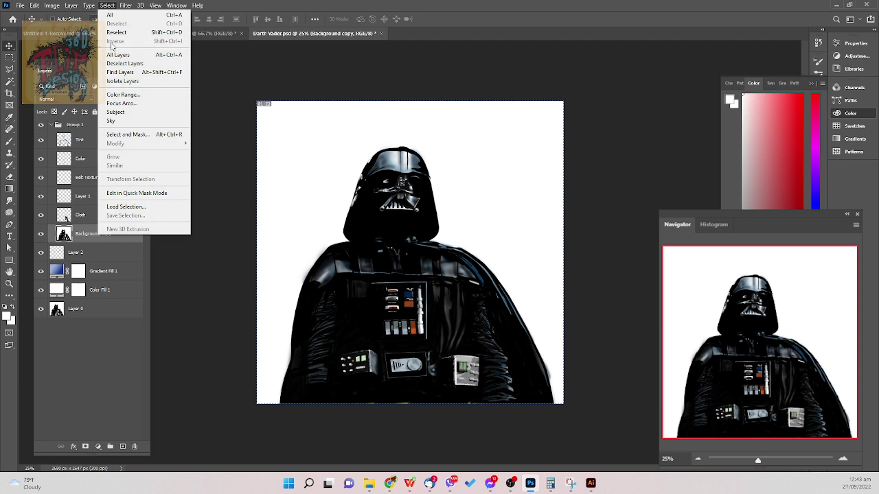
{"action": "left_click", "coordinate": [134, 112]}
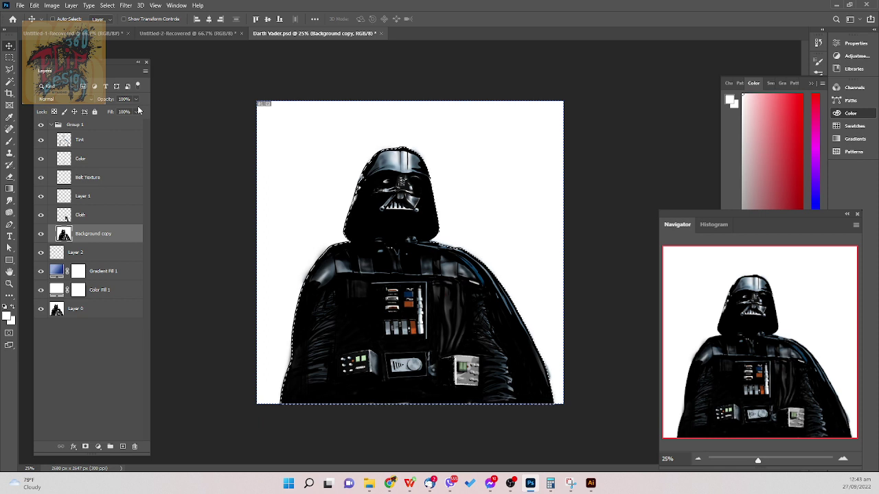
{"action": "left_click", "coordinate": [85, 447]}
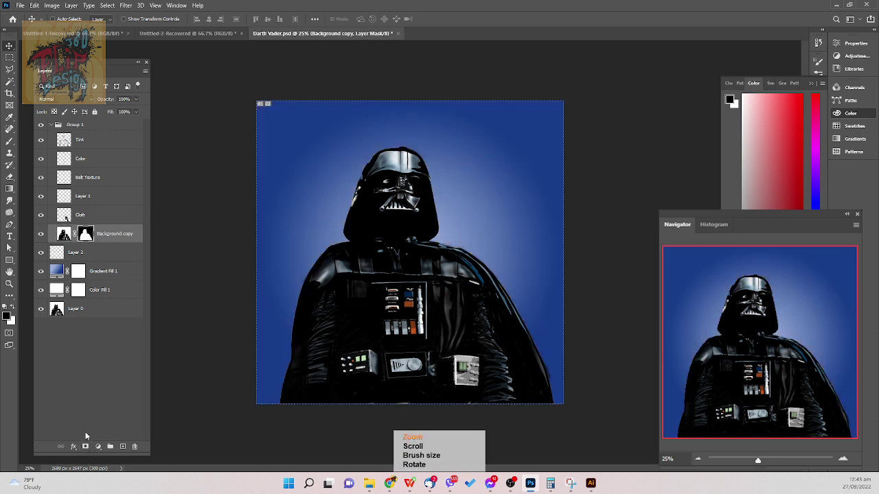
- Try a white Brush stroke across the backdrop on Layer 2 and undo it
{"action": "key", "text": "ctrl+plus"}
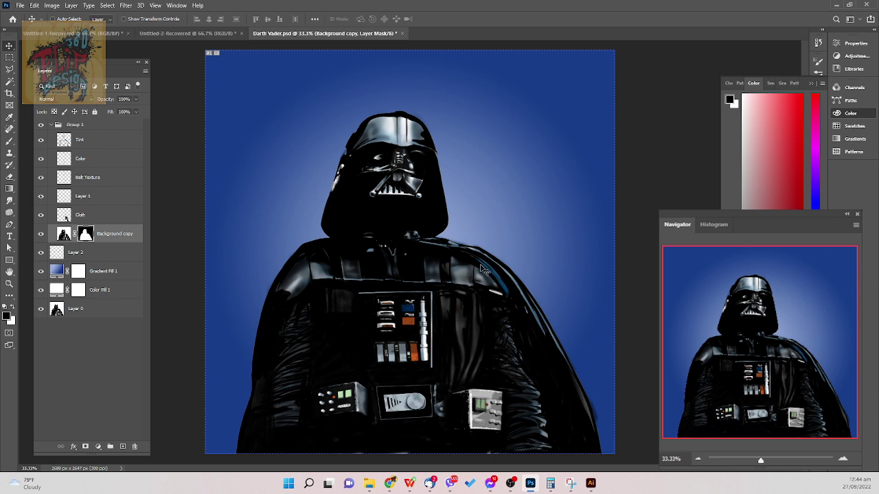
{"action": "left_click", "coordinate": [122, 254]}
{"action": "key", "text": "b"}
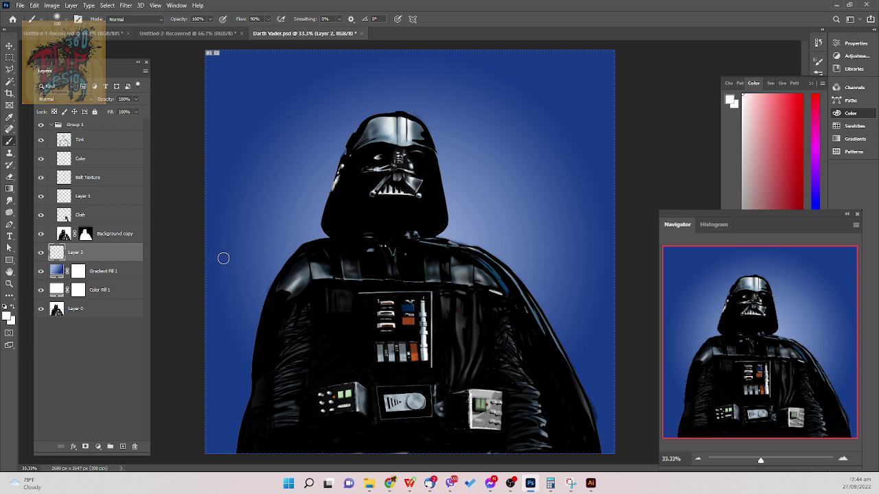
{"action": "mouse_move", "coordinate": [202, 269]}
{"action": "left_mouse_down"}
{"action": "mouse_move", "coordinate": [487, 249]}
{"action": "mouse_move", "coordinate": [598, 225]}
{"action": "left_mouse_up"}
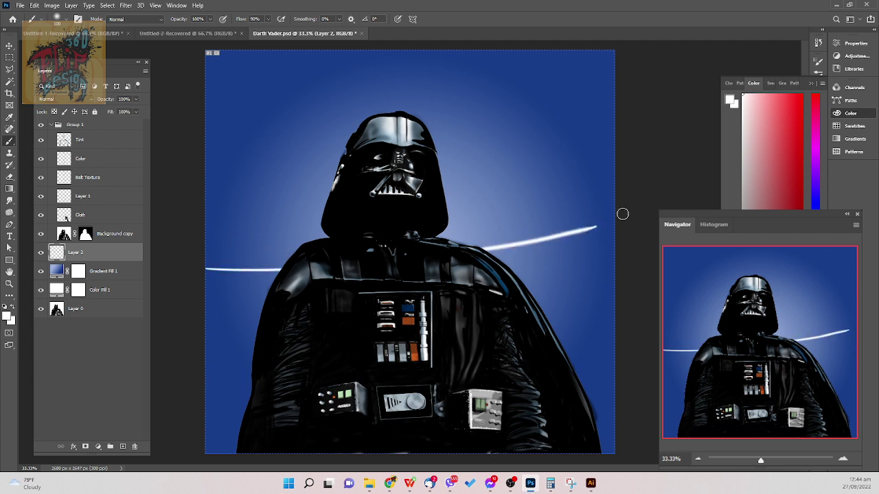
{"action": "key", "text": "ctrl+z"}
{"action": "key", "text": "ctrl+z"}
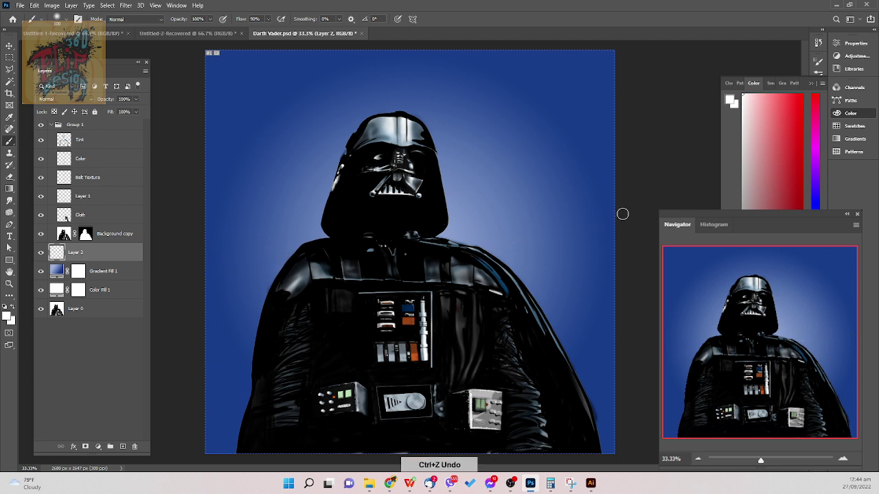
- Try curved black Brush strokes across the backdrop behind the head and shoulders, and undo them
{"action": "key", "text": "x"}
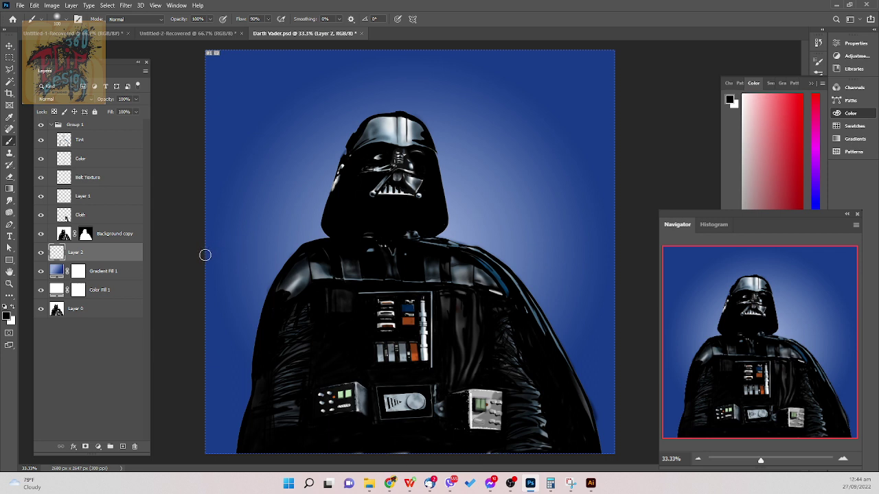
{"action": "mouse_move", "coordinate": [201, 255]}
{"action": "left_mouse_down"}
{"action": "mouse_move", "coordinate": [364, 251]}
{"action": "mouse_move", "coordinate": [572, 228]}
{"action": "mouse_move", "coordinate": [646, 191]}
{"action": "left_mouse_up"}
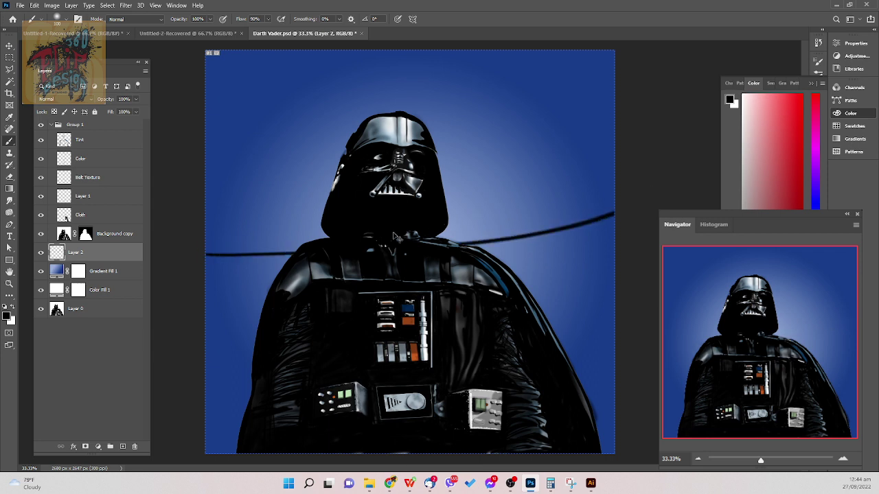
{"action": "key", "text": "ctrl+z"}
{"action": "left_click_drag", "start_coordinate": [209, 253], "coordinate": [614, 248]}
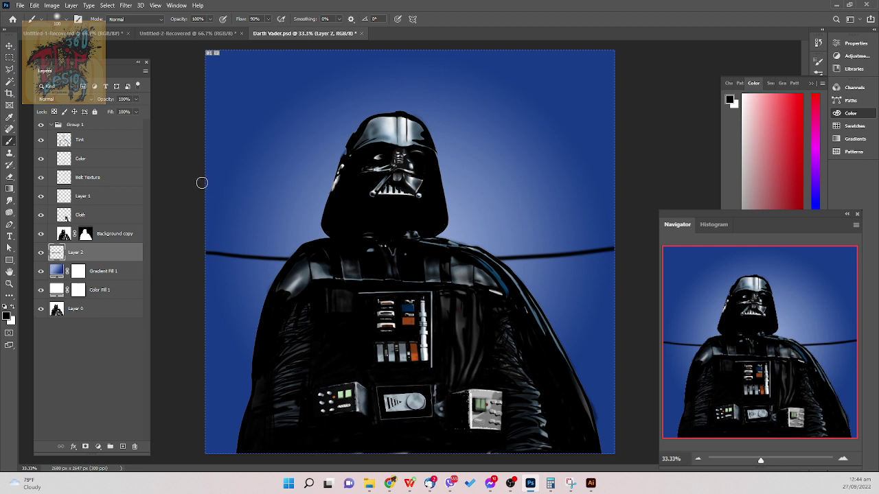
{"action": "mouse_move", "coordinate": [199, 193]}
{"action": "left_mouse_down"}
{"action": "mouse_move", "coordinate": [319, 202]}
{"action": "mouse_move", "coordinate": [618, 184]}
{"action": "left_mouse_up"}
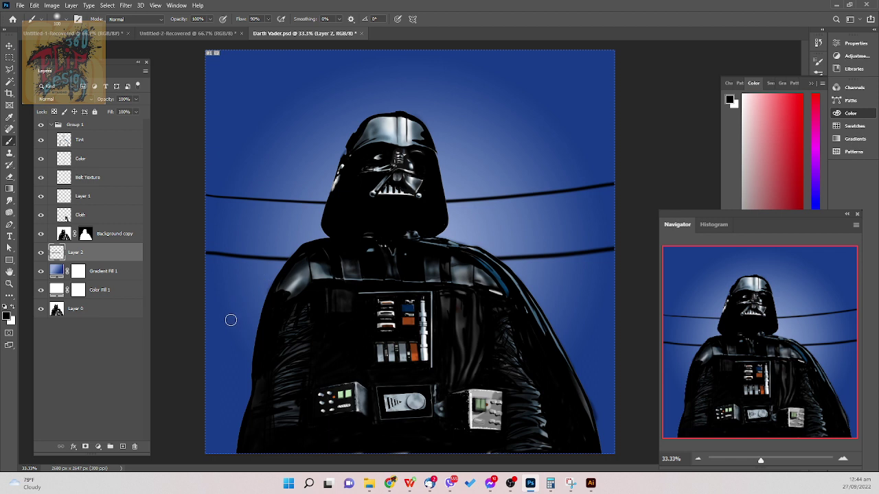
{"action": "key", "text": "ctrl+z"}
{"action": "key", "text": "ctrl+z"}
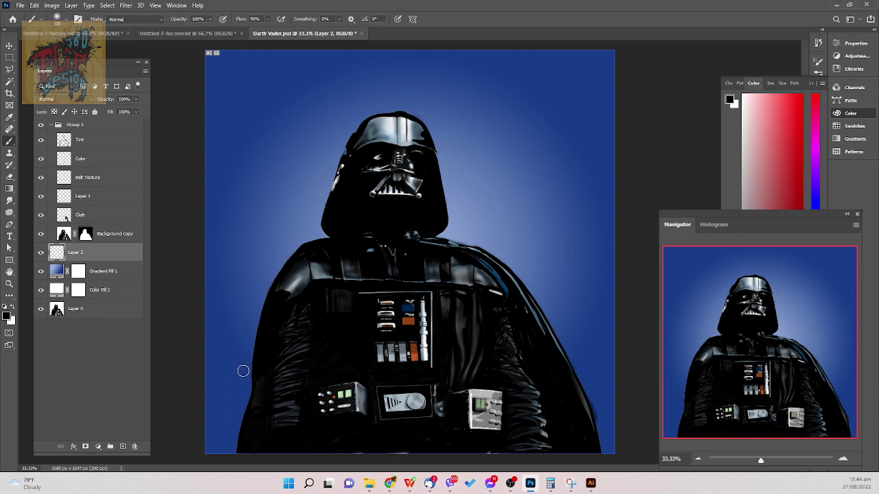
- Pick a dark gray swatch and brush a curved line across Layer 2 behind the figure's shoulders, undoing unsuitable strokes
{"action": "left_click", "coordinate": [762, 83]}
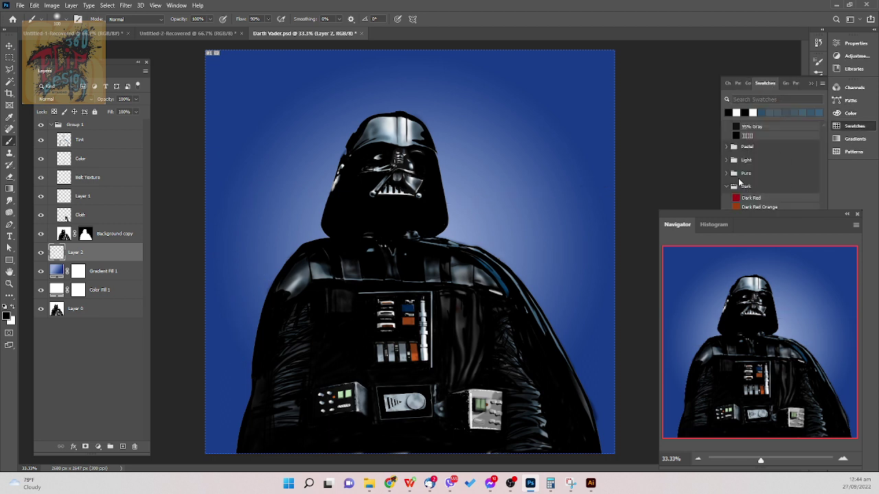
{"action": "scroll", "coordinate": [760, 178], "scroll_direction": "up", "scroll_amount": 5}
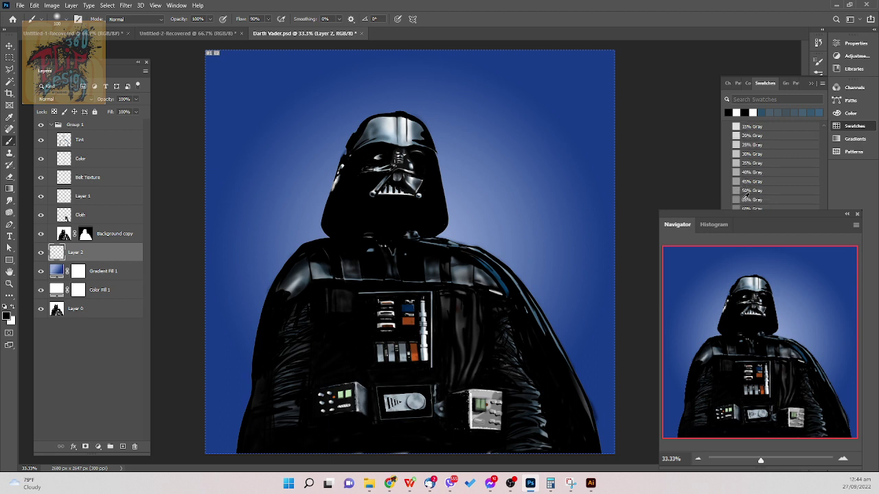
{"action": "left_click", "coordinate": [740, 198]}
{"action": "mouse_move", "coordinate": [204, 248]}
{"action": "left_mouse_down"}
{"action": "mouse_move", "coordinate": [355, 252]}
{"action": "mouse_move", "coordinate": [614, 217]}
{"action": "left_mouse_up"}
{"action": "key", "text": "ctrl+z"}
{"action": "left_click", "coordinate": [356, 271], "text": "alt"}
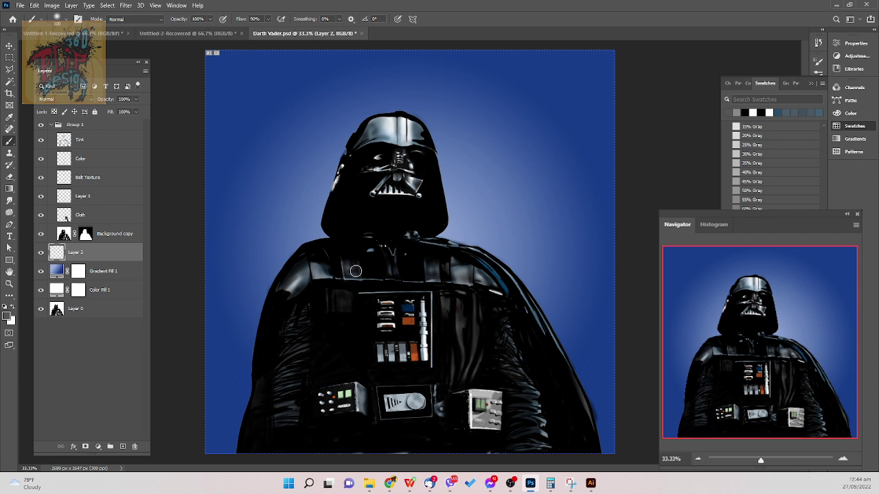
{"action": "mouse_move", "coordinate": [244, 258]}
{"action": "left_mouse_down"}
{"action": "mouse_move", "coordinate": [312, 265]}
{"action": "mouse_move", "coordinate": [625, 257]}
{"action": "left_mouse_up"}
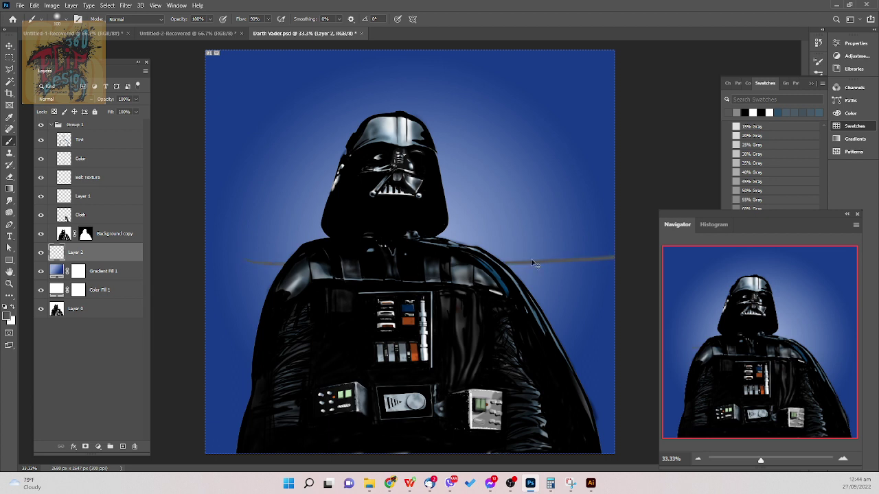
{"action": "key", "text": "ctrl+z"}
{"action": "left_click", "coordinate": [184, 272]}
{"action": "left_click", "coordinate": [364, 276], "text": "shift"}
{"action": "left_click", "coordinate": [583, 265], "text": "shift"}
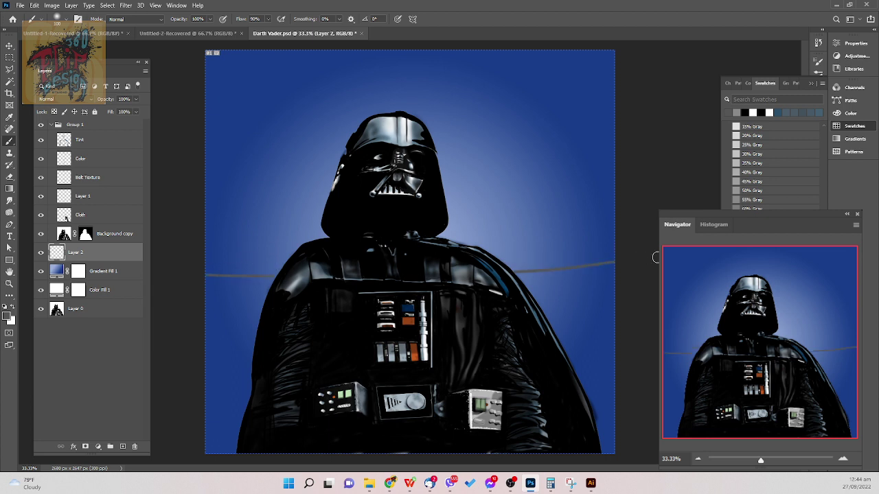
- Set Layer 2's blend mode to Multiply and paint a solid dark curved band across the backdrop behind the neck and shoulders
{"action": "left_click", "coordinate": [83, 100]}
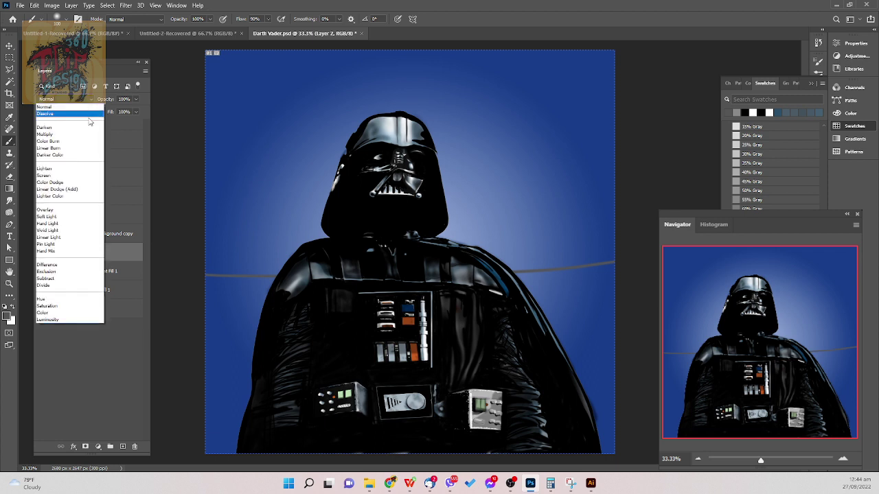
{"action": "left_click", "coordinate": [81, 141]}
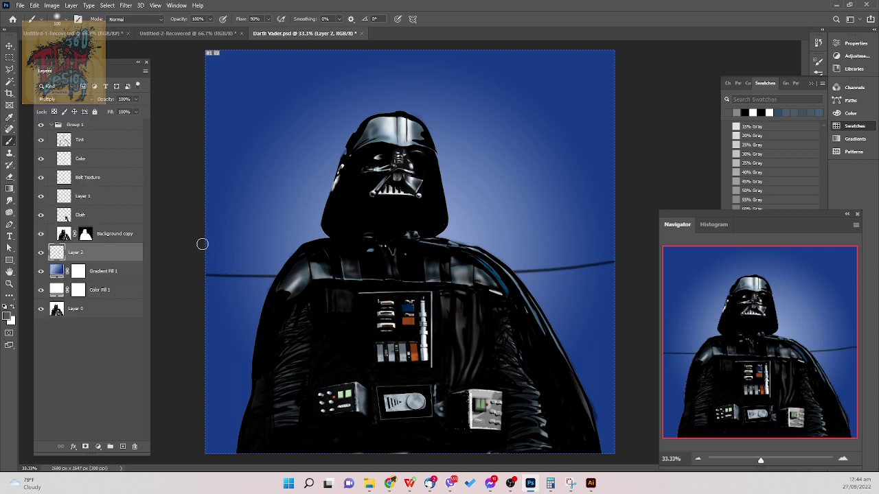
{"action": "mouse_move", "coordinate": [214, 226]}
{"action": "left_mouse_down"}
{"action": "mouse_move", "coordinate": [449, 222]}
{"action": "mouse_move", "coordinate": [576, 209]}
{"action": "mouse_move", "coordinate": [645, 187]}
{"action": "left_mouse_up"}
{"action": "mouse_move", "coordinate": [445, 225]}
{"action": "left_mouse_down"}
{"action": "mouse_move", "coordinate": [501, 225]}
{"action": "mouse_move", "coordinate": [480, 230]}
{"action": "mouse_move", "coordinate": [457, 232]}
{"action": "mouse_move", "coordinate": [611, 206]}
{"action": "mouse_move", "coordinate": [504, 230]}
{"action": "mouse_move", "coordinate": [588, 210]}
{"action": "mouse_move", "coordinate": [485, 223]}
{"action": "mouse_move", "coordinate": [598, 208]}
{"action": "mouse_move", "coordinate": [497, 229]}
{"action": "mouse_move", "coordinate": [550, 219]}
{"action": "mouse_move", "coordinate": [532, 232]}
{"action": "mouse_move", "coordinate": [425, 239]}
{"action": "mouse_move", "coordinate": [438, 250]}
{"action": "mouse_move", "coordinate": [501, 242]}
{"action": "mouse_move", "coordinate": [420, 248]}
{"action": "mouse_move", "coordinate": [436, 266]}
{"action": "mouse_move", "coordinate": [479, 265]}
{"action": "mouse_move", "coordinate": [471, 269]}
{"action": "mouse_move", "coordinate": [617, 261]}
{"action": "mouse_move", "coordinate": [475, 269]}
{"action": "mouse_move", "coordinate": [615, 261]}
{"action": "mouse_move", "coordinate": [492, 268]}
{"action": "mouse_move", "coordinate": [619, 254]}
{"action": "mouse_move", "coordinate": [496, 259]}
{"action": "mouse_move", "coordinate": [545, 239]}
{"action": "mouse_move", "coordinate": [490, 247]}
{"action": "mouse_move", "coordinate": [594, 239]}
{"action": "mouse_move", "coordinate": [554, 249]}
{"action": "mouse_move", "coordinate": [619, 231]}
{"action": "mouse_move", "coordinate": [536, 239]}
{"action": "mouse_move", "coordinate": [598, 225]}
{"action": "mouse_move", "coordinate": [609, 257]}
{"action": "mouse_move", "coordinate": [625, 255]}
{"action": "mouse_move", "coordinate": [605, 253]}
{"action": "mouse_move", "coordinate": [611, 232]}
{"action": "mouse_move", "coordinate": [593, 235]}
{"action": "mouse_move", "coordinate": [621, 204]}
{"action": "mouse_move", "coordinate": [574, 236]}
{"action": "left_mouse_up"}
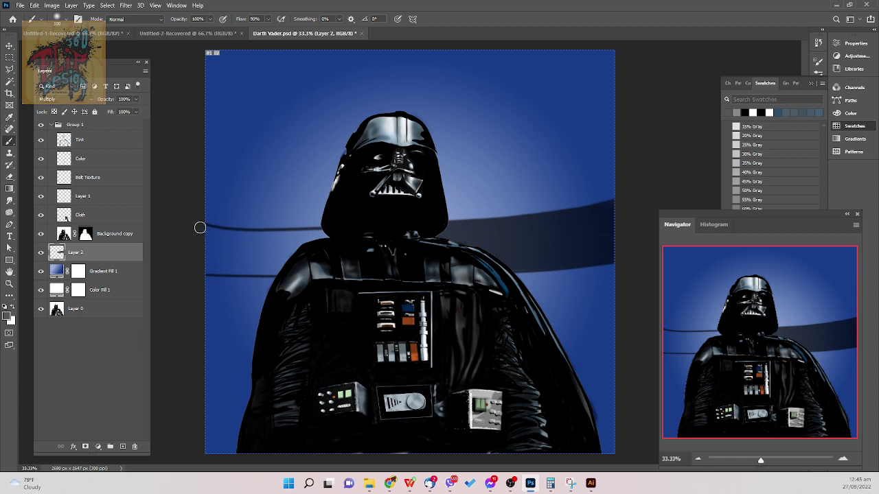
{"action": "mouse_move", "coordinate": [237, 228]}
{"action": "left_mouse_down"}
{"action": "mouse_move", "coordinate": [328, 232]}
{"action": "mouse_move", "coordinate": [240, 239]}
{"action": "mouse_move", "coordinate": [247, 243]}
{"action": "mouse_move", "coordinate": [265, 236]}
{"action": "mouse_move", "coordinate": [183, 231]}
{"action": "mouse_move", "coordinate": [277, 234]}
{"action": "mouse_move", "coordinate": [189, 232]}
{"action": "mouse_move", "coordinate": [294, 244]}
{"action": "mouse_move", "coordinate": [197, 248]}
{"action": "mouse_move", "coordinate": [284, 254]}
{"action": "mouse_move", "coordinate": [217, 252]}
{"action": "mouse_move", "coordinate": [226, 244]}
{"action": "mouse_move", "coordinate": [208, 239]}
{"action": "mouse_move", "coordinate": [220, 251]}
{"action": "mouse_move", "coordinate": [289, 259]}
{"action": "mouse_move", "coordinate": [199, 263]}
{"action": "mouse_move", "coordinate": [299, 262]}
{"action": "mouse_move", "coordinate": [199, 263]}
{"action": "mouse_move", "coordinate": [283, 271]}
{"action": "mouse_move", "coordinate": [197, 269]}
{"action": "mouse_move", "coordinate": [289, 273]}
{"action": "left_mouse_up"}
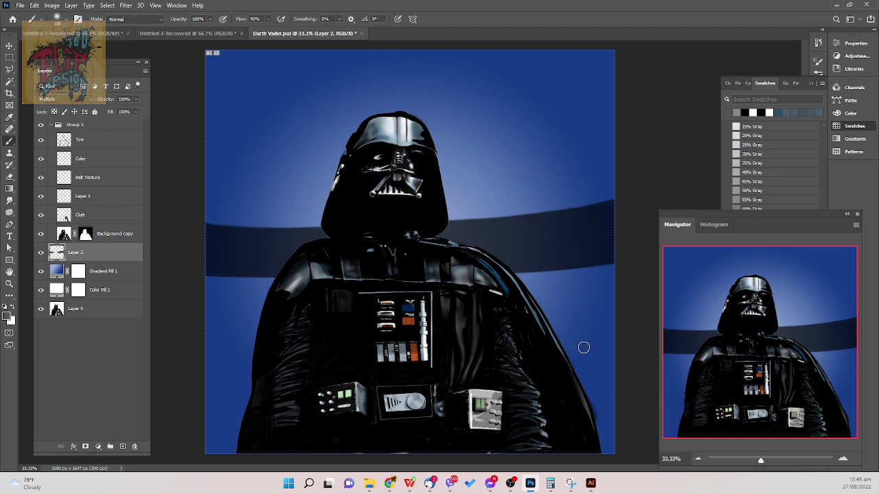
- Paint a second dark curved band below the first on both sides of the figure, leaving a thin blue gap between them
{"action": "key", "text": "ctrl+minus"}
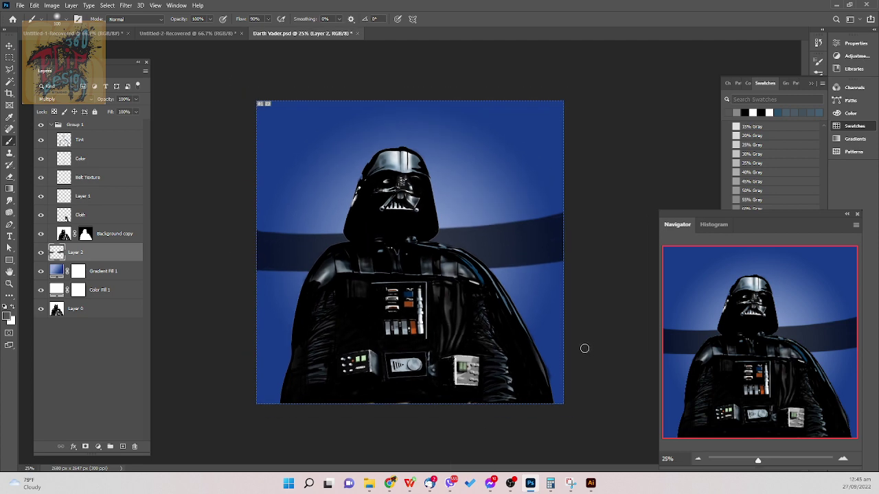
{"action": "scroll", "coordinate": [585, 349], "scroll_direction": "up", "scroll_amount": 7}
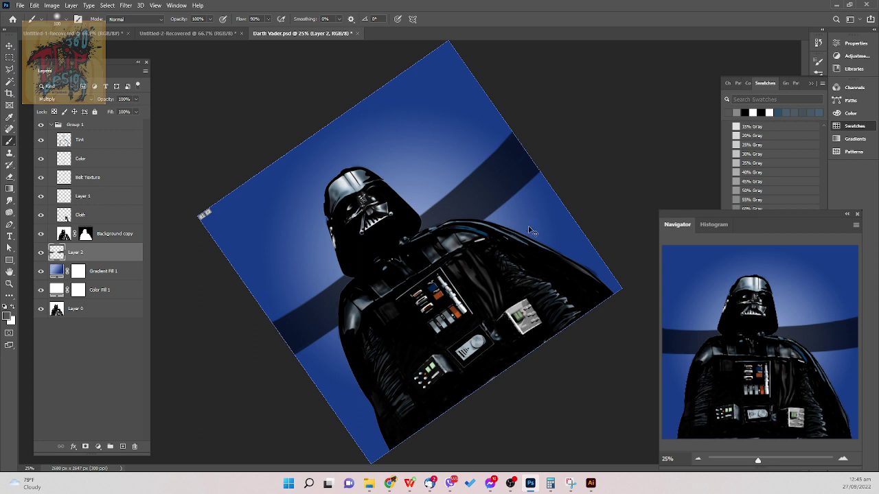
{"action": "key", "text": "ctrl+minus"}
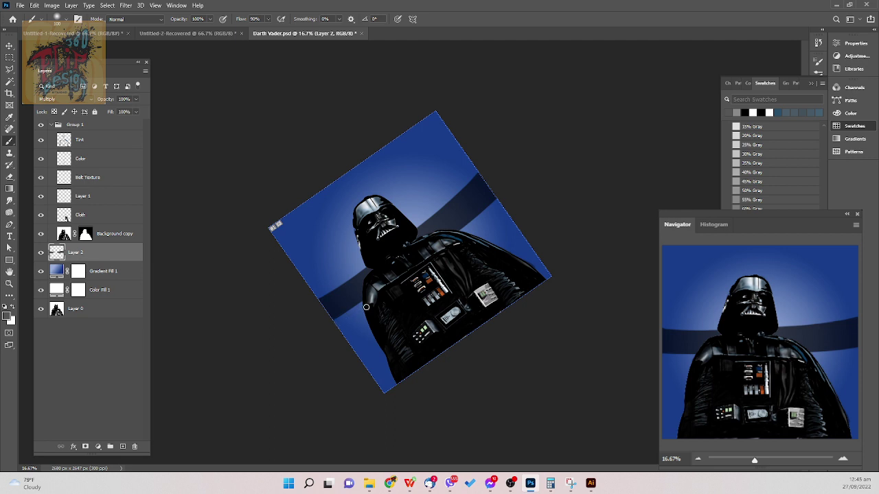
{"action": "mouse_move", "coordinate": [336, 327]}
{"action": "left_mouse_down"}
{"action": "mouse_move", "coordinate": [367, 304]}
{"action": "mouse_move", "coordinate": [325, 334]}
{"action": "mouse_move", "coordinate": [376, 293]}
{"action": "left_mouse_up"}
{"action": "mouse_move", "coordinate": [493, 209]}
{"action": "left_mouse_down"}
{"action": "mouse_move", "coordinate": [455, 238]}
{"action": "mouse_move", "coordinate": [503, 200]}
{"action": "mouse_move", "coordinate": [450, 240]}
{"action": "mouse_move", "coordinate": [502, 200]}
{"action": "mouse_move", "coordinate": [456, 235]}
{"action": "mouse_move", "coordinate": [495, 210]}
{"action": "mouse_move", "coordinate": [484, 236]}
{"action": "left_mouse_up"}
{"action": "key", "text": "ctrl+z"}
{"action": "key", "text": "ctrl+z"}
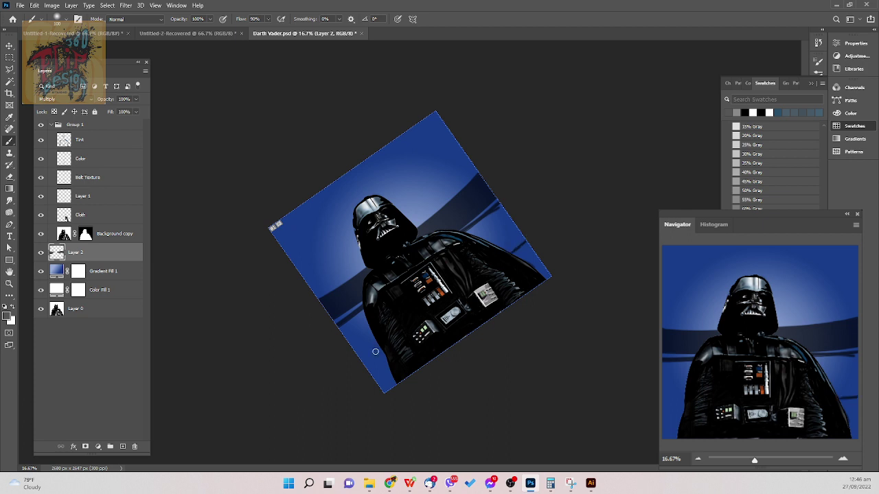
{"action": "mouse_move", "coordinate": [381, 348]}
{"action": "left_mouse_down"}
{"action": "mouse_move", "coordinate": [350, 366]}
{"action": "mouse_move", "coordinate": [374, 349]}
{"action": "mouse_move", "coordinate": [335, 352]}
{"action": "mouse_move", "coordinate": [372, 308]}
{"action": "mouse_move", "coordinate": [355, 314]}
{"action": "left_mouse_up"}
{"action": "mouse_move", "coordinate": [494, 208]}
{"action": "left_mouse_down"}
{"action": "mouse_move", "coordinate": [469, 232]}
{"action": "mouse_move", "coordinate": [507, 208]}
{"action": "mouse_move", "coordinate": [498, 221]}
{"action": "mouse_move", "coordinate": [511, 217]}
{"action": "mouse_move", "coordinate": [493, 234]}
{"action": "mouse_move", "coordinate": [513, 219]}
{"action": "mouse_move", "coordinate": [475, 244]}
{"action": "mouse_move", "coordinate": [523, 217]}
{"action": "mouse_move", "coordinate": [483, 251]}
{"action": "mouse_move", "coordinate": [519, 224]}
{"action": "mouse_move", "coordinate": [492, 253]}
{"action": "mouse_move", "coordinate": [516, 242]}
{"action": "left_mouse_up"}
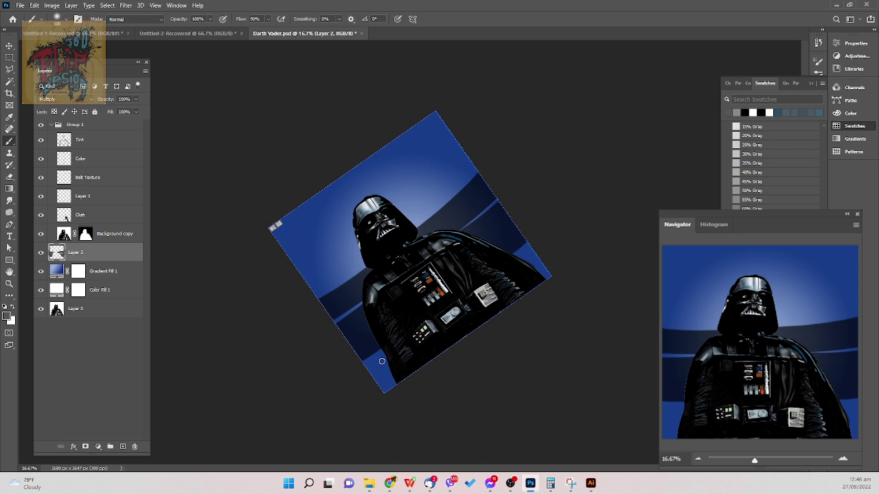
- Paint further dark bands down to the lower corners of the backdrop on both sides of the figure, separated by thin blue gaps
{"action": "left_click_drag", "start_coordinate": [372, 362], "coordinate": [383, 352]}
{"action": "mouse_move", "coordinate": [386, 362]}
{"action": "left_mouse_down"}
{"action": "mouse_move", "coordinate": [363, 376]}
{"action": "mouse_move", "coordinate": [389, 350]}
{"action": "left_mouse_up"}
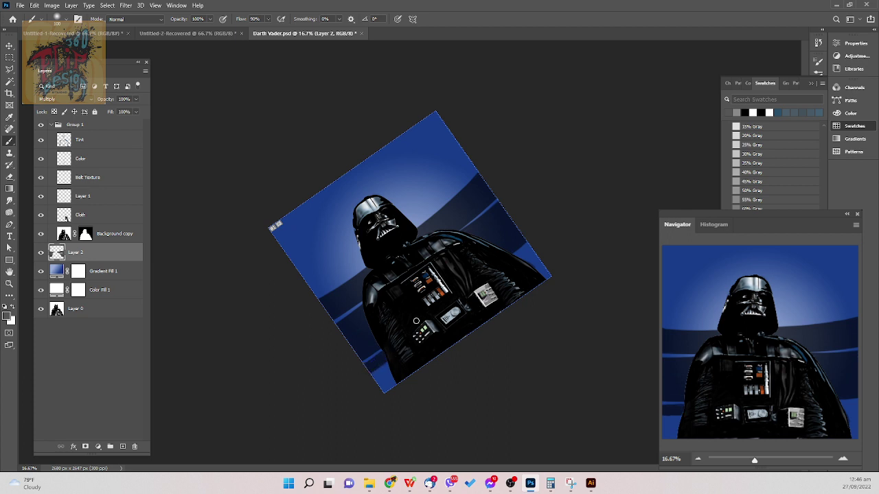
{"action": "left_click_drag", "start_coordinate": [514, 259], "coordinate": [533, 241]}
{"action": "left_click_drag", "start_coordinate": [514, 257], "coordinate": [539, 243]}
{"action": "mouse_move", "coordinate": [391, 368]}
{"action": "left_mouse_down"}
{"action": "mouse_move", "coordinate": [373, 370]}
{"action": "mouse_move", "coordinate": [393, 362]}
{"action": "mouse_move", "coordinate": [388, 379]}
{"action": "mouse_move", "coordinate": [398, 380]}
{"action": "left_mouse_up"}
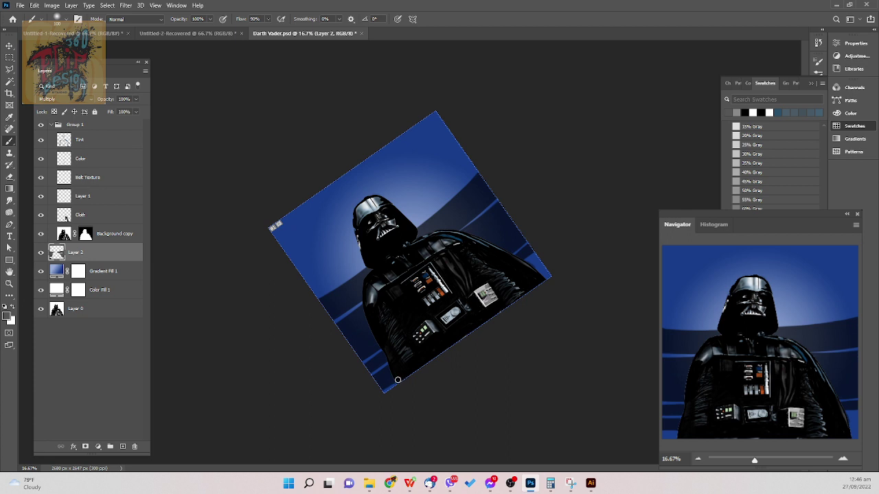
{"action": "left_click", "coordinate": [393, 386]}
{"action": "left_click", "coordinate": [545, 278]}
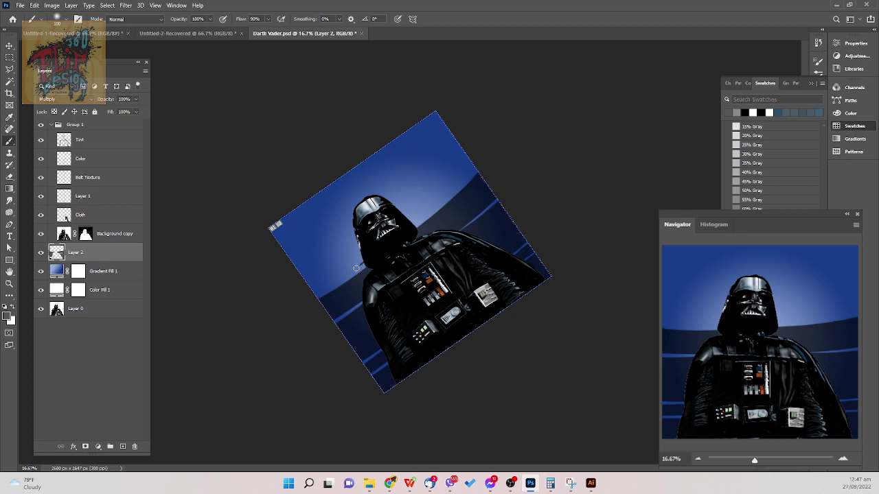
- Extend the upper edge of the topmost dark band upward on both sides of the figure
{"action": "left_click_drag", "start_coordinate": [355, 268], "coordinate": [297, 288]}
{"action": "key", "text": "ctrl+z"}
{"action": "left_click_drag", "start_coordinate": [474, 166], "coordinate": [405, 234]}
{"action": "left_click_drag", "start_coordinate": [439, 203], "coordinate": [475, 166]}
{"action": "mouse_move", "coordinate": [418, 226]}
{"action": "left_mouse_down"}
{"action": "mouse_move", "coordinate": [472, 176]}
{"action": "mouse_move", "coordinate": [446, 202]}
{"action": "left_mouse_up"}
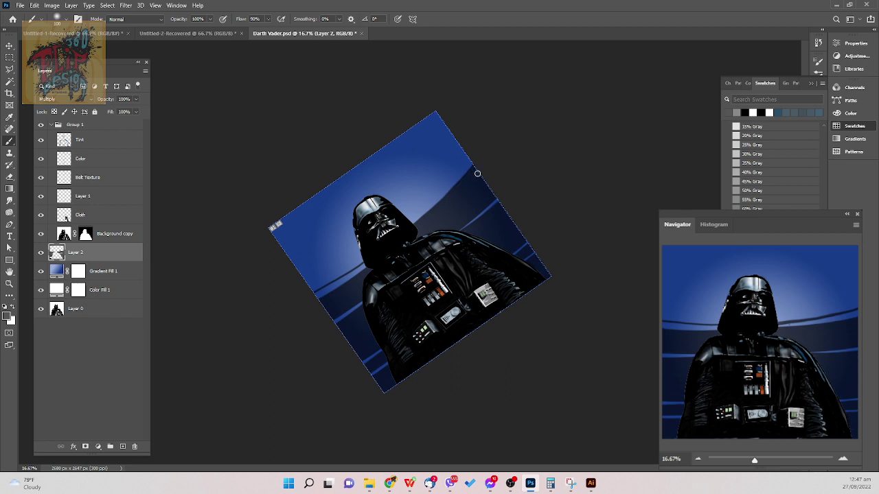
{"action": "left_click_drag", "start_coordinate": [360, 272], "coordinate": [314, 300]}
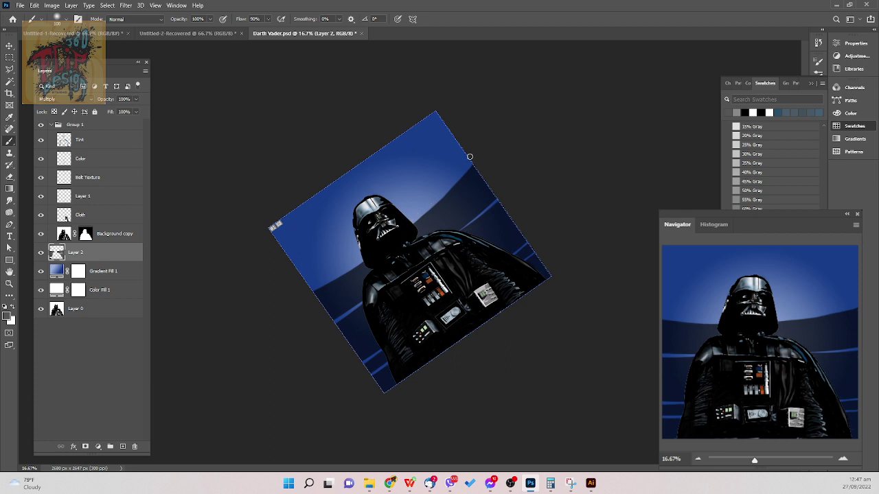
- Paint the edges of new dark curved bands above the existing ones on both sides of the helmet
{"action": "mouse_move", "coordinate": [469, 156]}
{"action": "left_mouse_down"}
{"action": "mouse_move", "coordinate": [402, 227]}
{"action": "mouse_move", "coordinate": [474, 158]}
{"action": "left_mouse_up"}
{"action": "key", "text": "ctrl+z"}
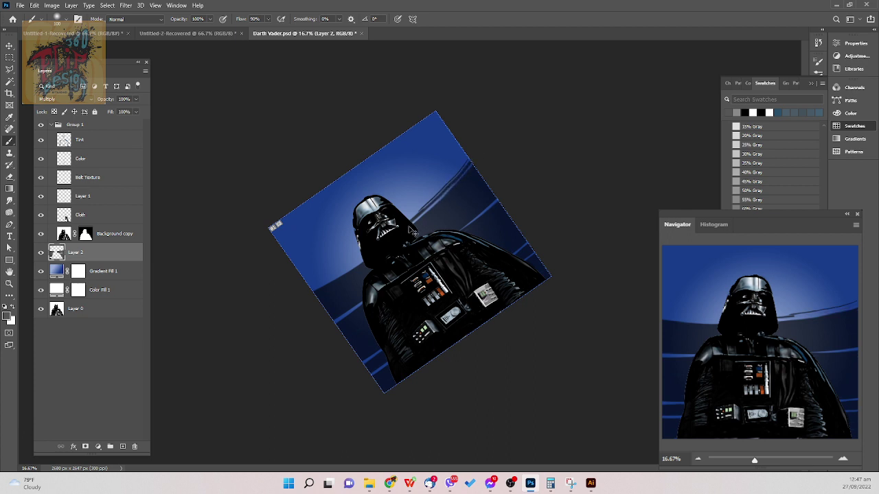
{"action": "left_click_drag", "start_coordinate": [409, 221], "coordinate": [425, 206]}
{"action": "left_click_drag", "start_coordinate": [471, 160], "coordinate": [430, 196]}
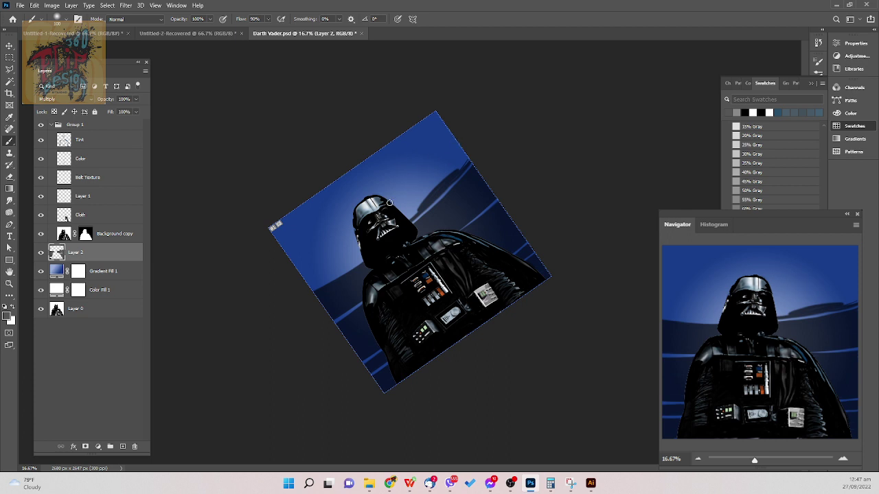
{"action": "left_click_drag", "start_coordinate": [390, 203], "coordinate": [469, 117]}
{"action": "left_click_drag", "start_coordinate": [359, 226], "coordinate": [285, 264]}
{"action": "mouse_move", "coordinate": [333, 246]}
{"action": "left_mouse_down"}
{"action": "mouse_move", "coordinate": [289, 256]}
{"action": "mouse_move", "coordinate": [323, 254]}
{"action": "mouse_move", "coordinate": [301, 274]}
{"action": "left_mouse_up"}
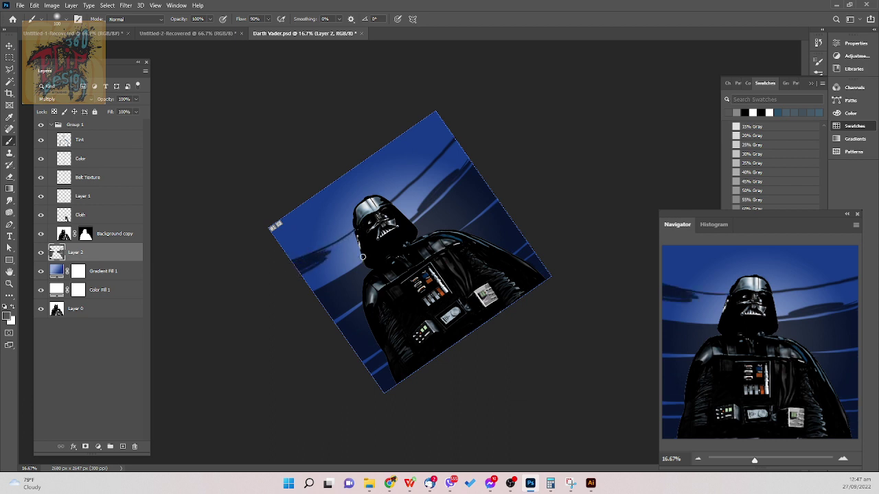
- Fill the new upper dark bands solid on both sides of the helmet, leaving a thin curved blue gap between them
{"action": "mouse_move", "coordinate": [362, 257]}
{"action": "left_mouse_down"}
{"action": "mouse_move", "coordinate": [297, 293]}
{"action": "mouse_move", "coordinate": [364, 256]}
{"action": "left_mouse_up"}
{"action": "key", "text": "ctrl+z"}
{"action": "mouse_move", "coordinate": [300, 291]}
{"action": "left_mouse_down"}
{"action": "mouse_move", "coordinate": [368, 253]}
{"action": "mouse_move", "coordinate": [305, 287]}
{"action": "left_mouse_up"}
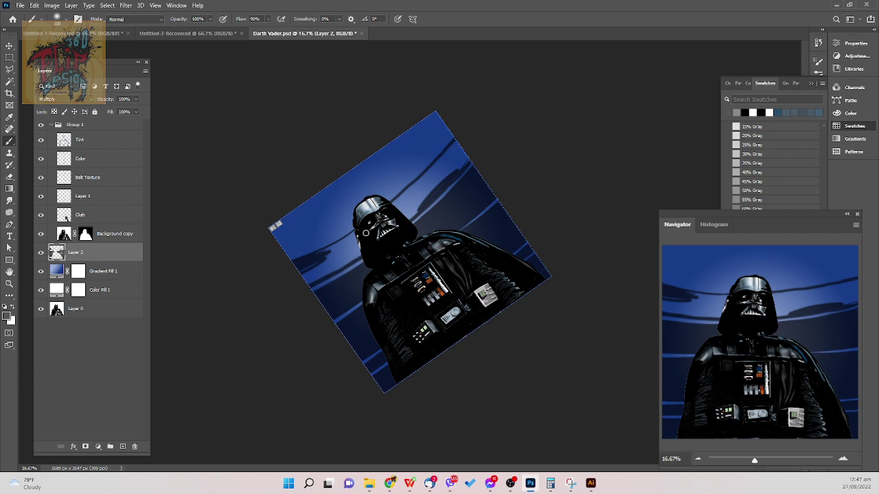
{"action": "mouse_move", "coordinate": [364, 254]}
{"action": "left_mouse_down"}
{"action": "mouse_move", "coordinate": [327, 274]}
{"action": "mouse_move", "coordinate": [362, 254]}
{"action": "mouse_move", "coordinate": [354, 252]}
{"action": "mouse_move", "coordinate": [309, 285]}
{"action": "mouse_move", "coordinate": [341, 252]}
{"action": "mouse_move", "coordinate": [313, 255]}
{"action": "mouse_move", "coordinate": [353, 235]}
{"action": "mouse_move", "coordinate": [324, 253]}
{"action": "mouse_move", "coordinate": [354, 237]}
{"action": "mouse_move", "coordinate": [349, 252]}
{"action": "mouse_move", "coordinate": [421, 203]}
{"action": "left_mouse_up"}
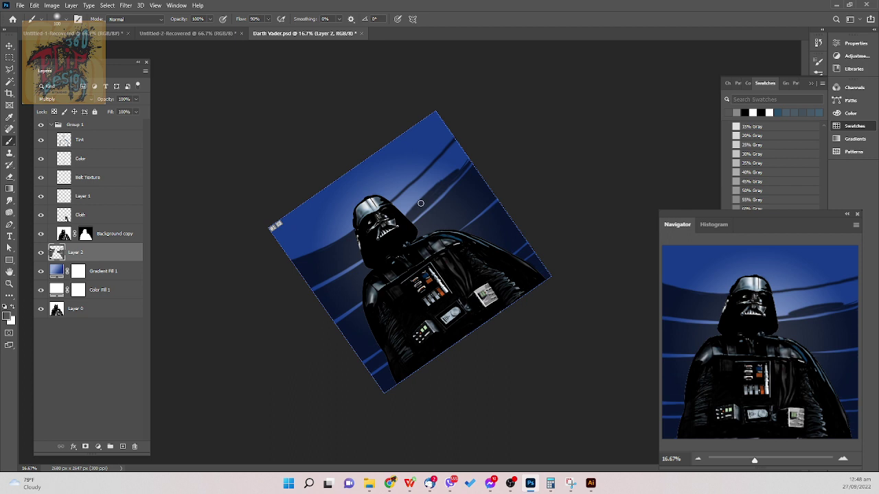
{"action": "mouse_move", "coordinate": [450, 177]}
{"action": "left_mouse_down"}
{"action": "mouse_move", "coordinate": [399, 220]}
{"action": "mouse_move", "coordinate": [427, 186]}
{"action": "mouse_move", "coordinate": [396, 218]}
{"action": "mouse_move", "coordinate": [422, 184]}
{"action": "mouse_move", "coordinate": [385, 215]}
{"action": "mouse_move", "coordinate": [456, 133]}
{"action": "mouse_move", "coordinate": [432, 175]}
{"action": "mouse_move", "coordinate": [459, 151]}
{"action": "mouse_move", "coordinate": [433, 189]}
{"action": "left_mouse_up"}
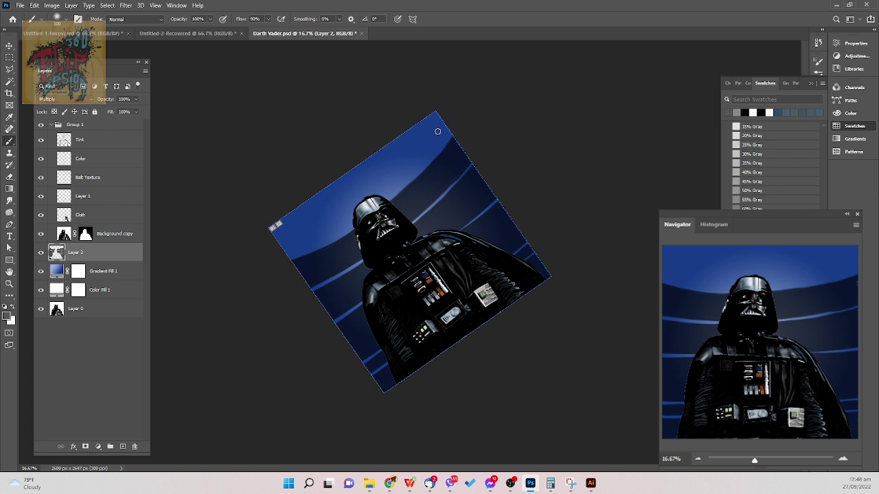
{"action": "scroll", "coordinate": [442, 128], "scroll_direction": "down", "scroll_amount": 2}
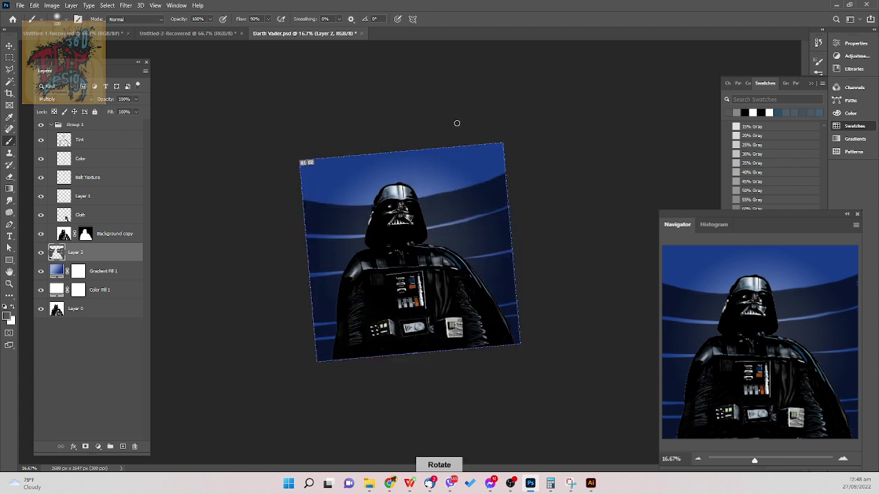
{"action": "scroll", "coordinate": [460, 123], "scroll_direction": "down", "scroll_amount": 1}
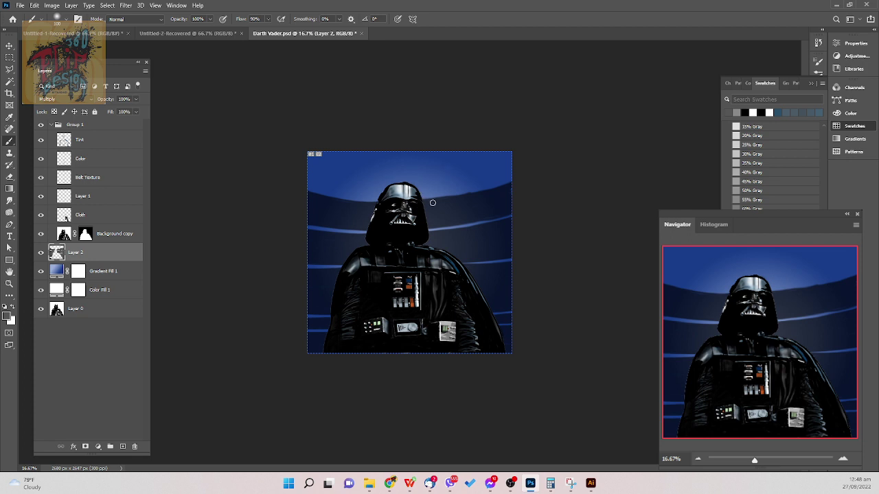
{"action": "key", "text": "e"}
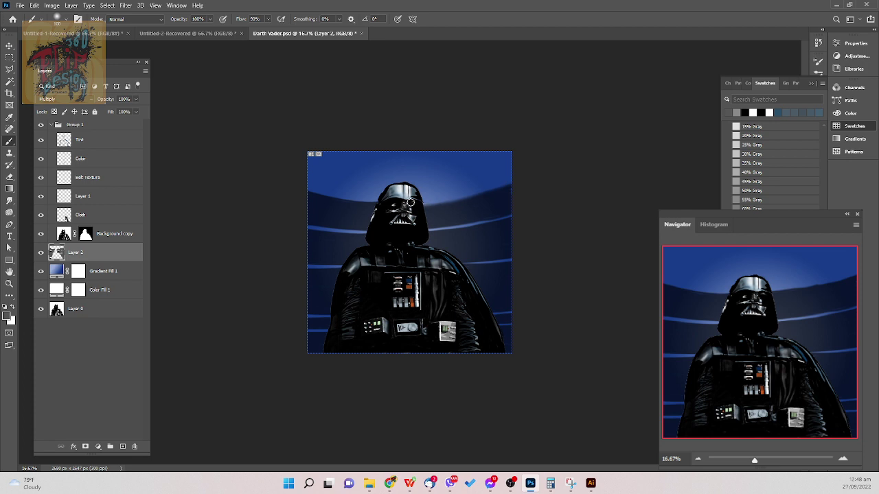
{"action": "key", "text": "p"}
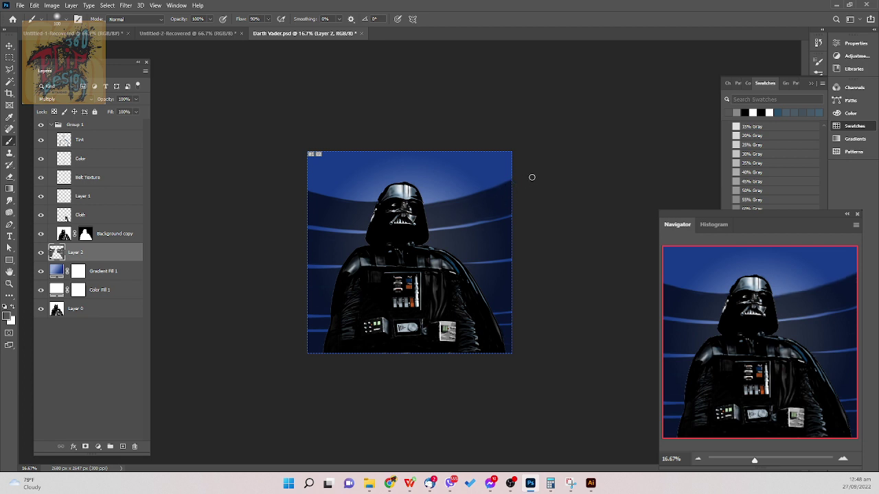
{"action": "key", "text": "r"}
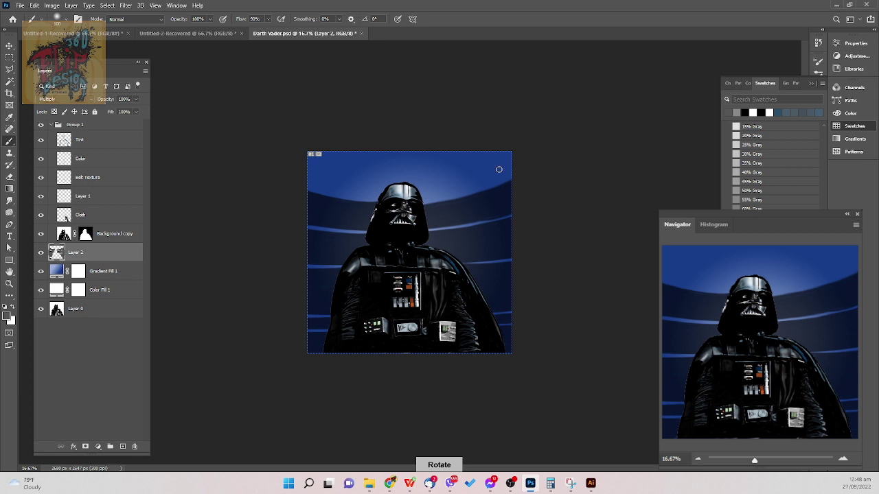
{"action": "left_click_drag", "start_coordinate": [498, 171], "coordinate": [535, 183]}
{"action": "key", "text": "Escape"}
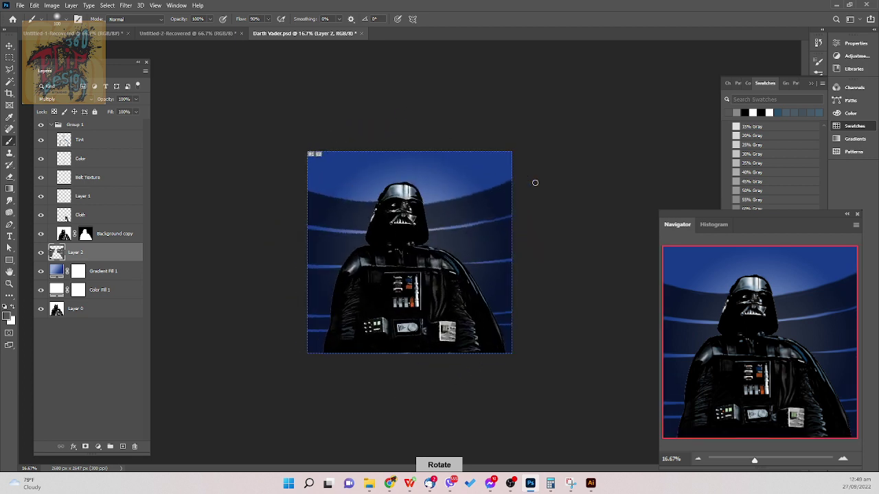
- Enlarge the brush to 800 px and try a dark stroke along the upper edge of the backdrop
{"action": "key", "text": "bracketright"}
{"action": "key", "text": "bracketright"}
{"action": "key", "text": "bracketright"}
{"action": "key", "text": "bracketright"}
{"action": "key", "text": "bracketright"}
{"action": "key", "text": "bracketright"}
{"action": "key", "text": "bracketright"}
{"action": "key", "text": "bracketright"}
{"action": "key", "text": "bracketright"}
{"action": "key", "text": "bracketright"}
{"action": "key", "text": "bracketright"}
{"action": "key", "text": "bracketright"}
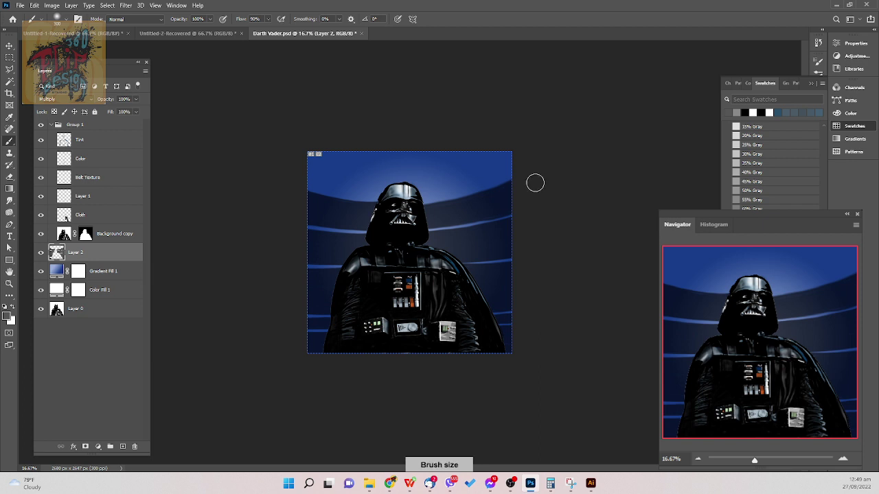
{"action": "left_click_drag", "start_coordinate": [304, 153], "coordinate": [383, 165]}
{"action": "key", "text": "ctrl+z"}
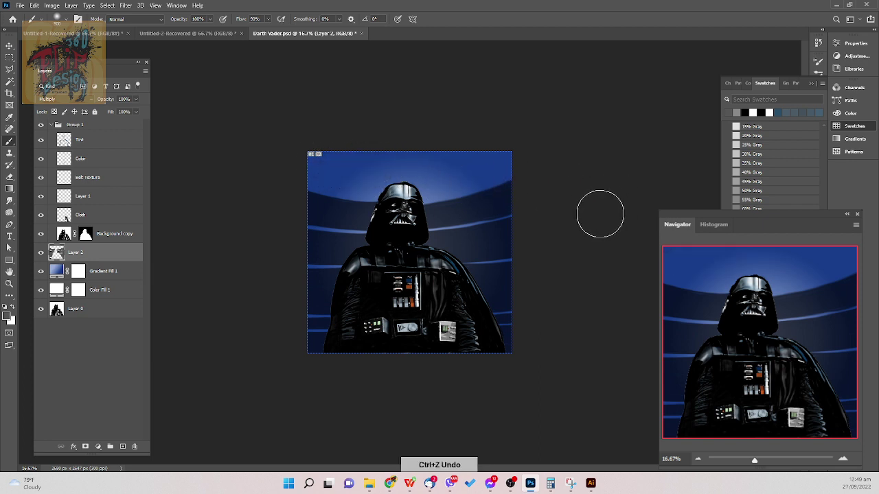
- Choose the Soft Round Pressure Opacity brush and softly darken the plain blue area along the top of the backdrop at 800 px
{"action": "right_click", "coordinate": [601, 220]}
{"action": "right_click", "coordinate": [567, 261]}
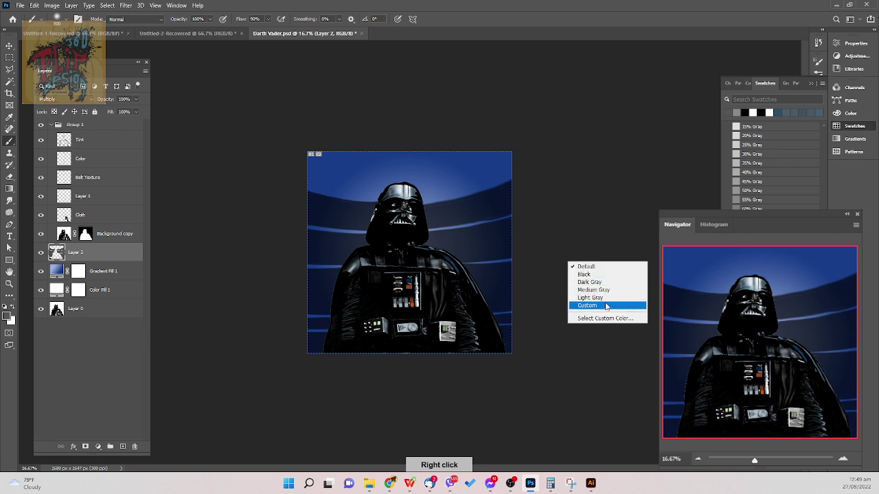
{"action": "right_click", "coordinate": [547, 329]}
{"action": "right_click", "coordinate": [501, 299]}
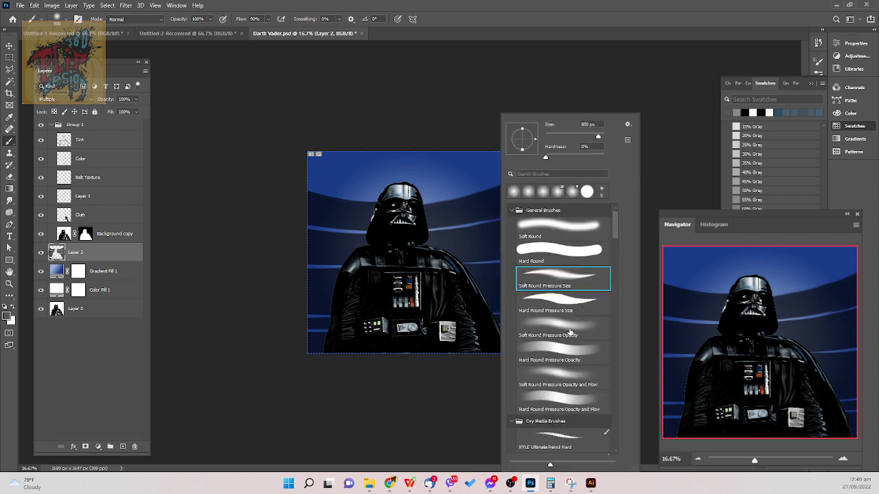
{"action": "double_click", "coordinate": [571, 330]}
{"action": "key", "text": "bracketright"}
{"action": "key", "text": "bracketright"}
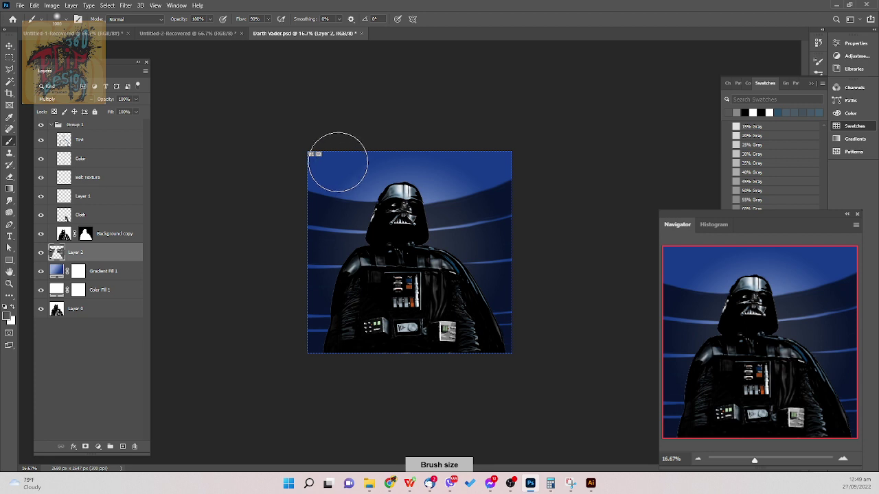
{"action": "key", "text": "bracketleft"}
{"action": "key", "text": "bracketleft"}
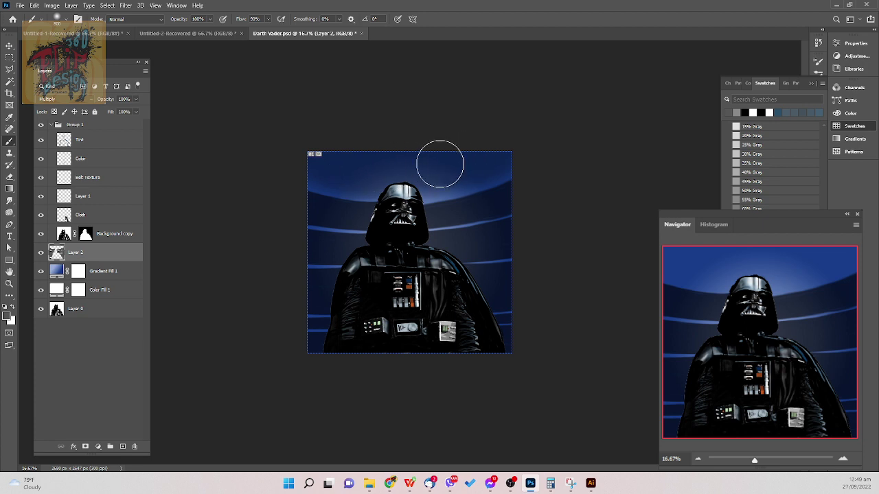
{"action": "left_click_drag", "start_coordinate": [306, 158], "coordinate": [498, 135]}
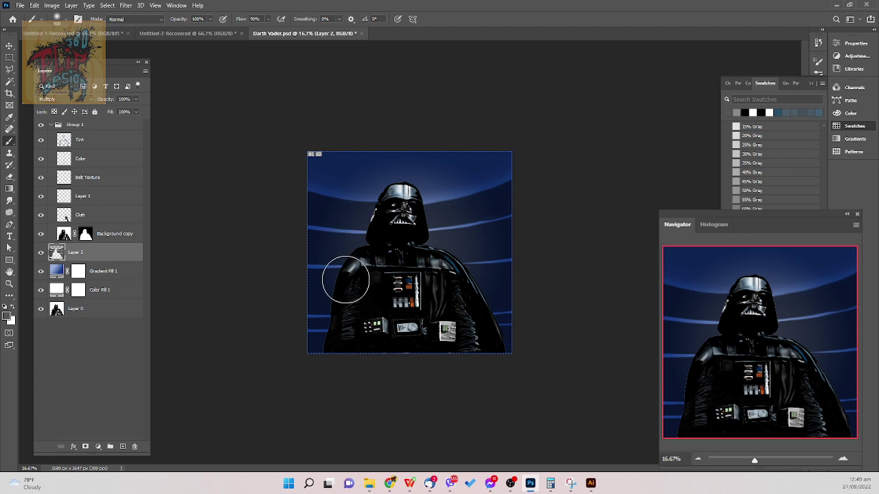
- Choose the Hard Round Pressure Size brush and erase thin vertical lines through the lower dark bands on both sides of the figure
{"action": "key", "text": "e"}
{"action": "right_click", "coordinate": [396, 209]}
{"action": "left_click", "coordinate": [489, 284]}
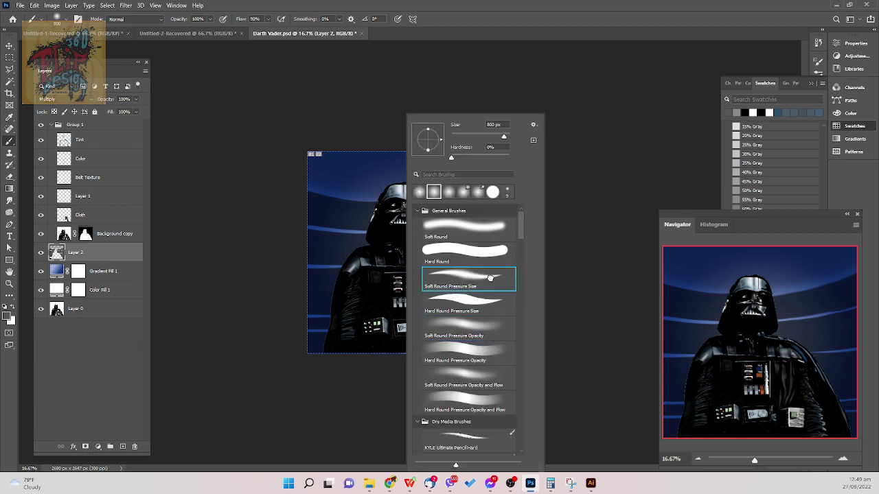
{"action": "left_click", "coordinate": [487, 304]}
{"action": "left_click", "coordinate": [487, 305]}
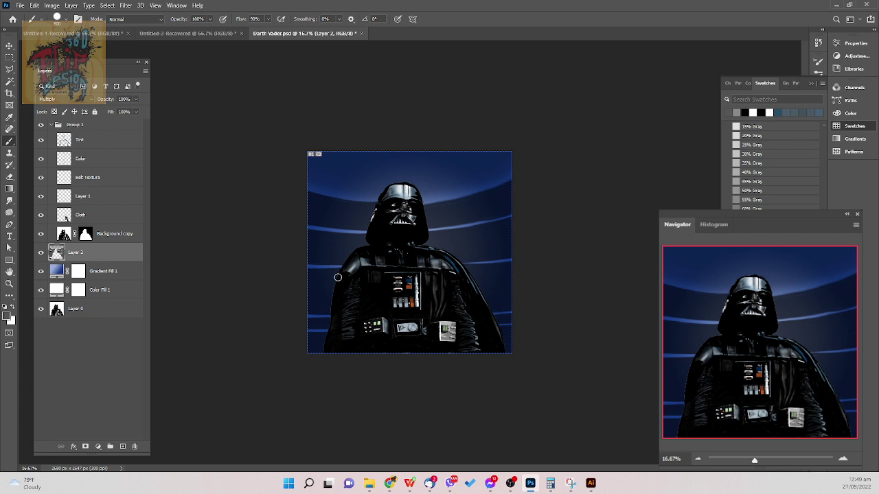
{"action": "key", "text": "bracketleft"}
{"action": "key", "text": "ctrl+z"}
{"action": "key", "text": "ctrl+z"}
{"action": "key", "text": "ctrl+z"}
{"action": "key", "text": "ctrl+z"}
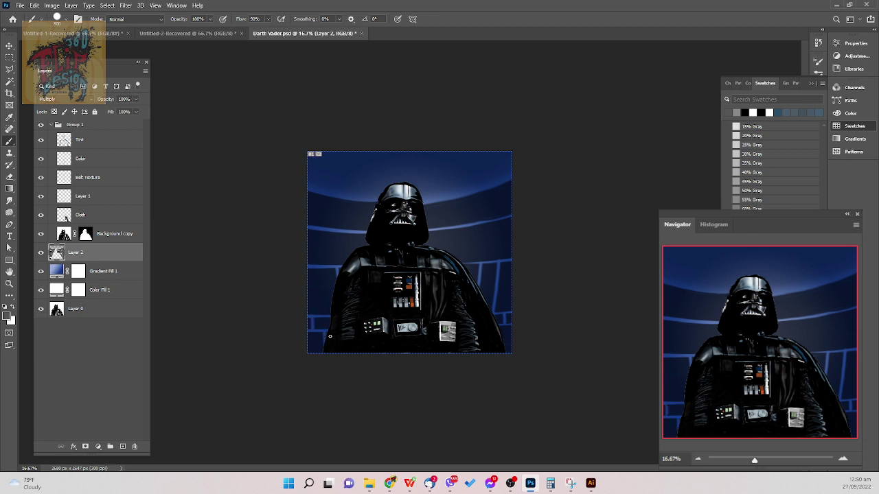
- Undo the latest vertical lines, keeping only the first one beside the figure's shoulder on the left of the painting
{"action": "left_click", "coordinate": [329, 337]}
{"action": "key", "text": "ctrl+z"}
{"action": "key", "text": "ctrl+z"}
{"action": "key", "text": "ctrl+z"}
{"action": "key", "text": "ctrl+z"}
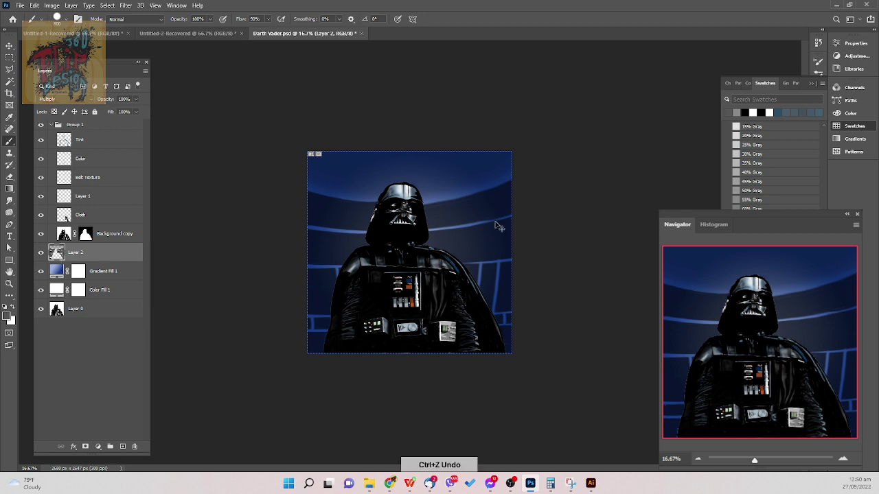
{"action": "key", "text": "ctrl+z"}
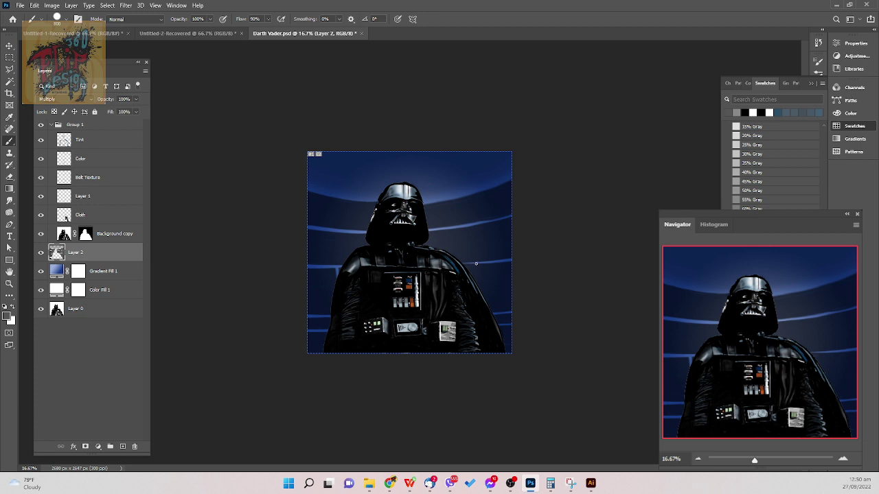
- Erase a thin vertical line through the dark band beside the cape's shoulder on the right of the painting, redoing unsatisfactory strokes
{"action": "left_click_drag", "start_coordinate": [476, 264], "coordinate": [481, 293]}
{"action": "key", "text": "ctrl+z"}
{"action": "key", "text": "ctrl+z"}
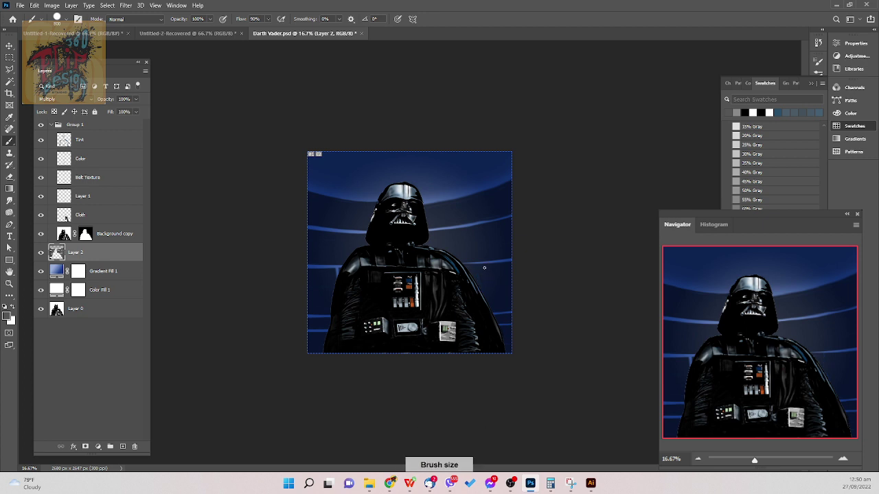
{"action": "left_click_drag", "start_coordinate": [476, 262], "coordinate": [480, 285]}
{"action": "key", "text": "ctrl+z"}
{"action": "key", "text": "ctrl+z"}
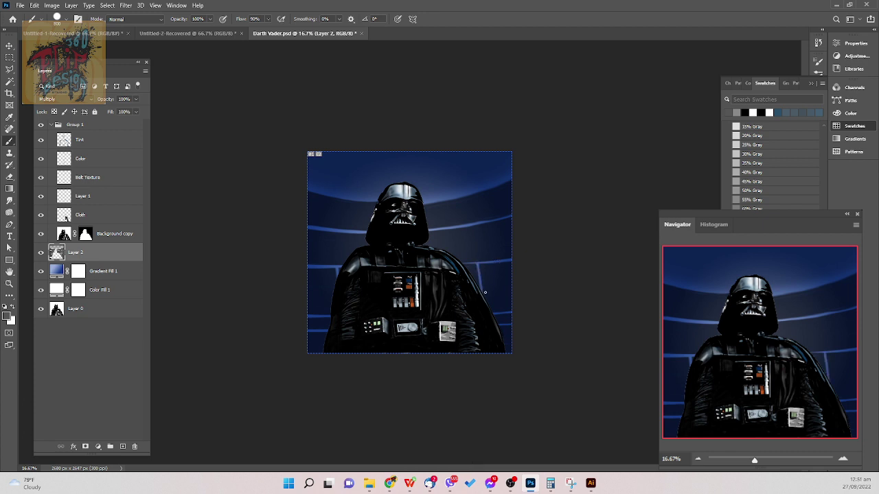
- Erase more short vertical lines through the lower bands on both sides of the figure to form a brick pattern, and save the document
{"action": "left_click_drag", "start_coordinate": [499, 263], "coordinate": [508, 314]}
{"action": "left_click_drag", "start_coordinate": [311, 317], "coordinate": [311, 329]}
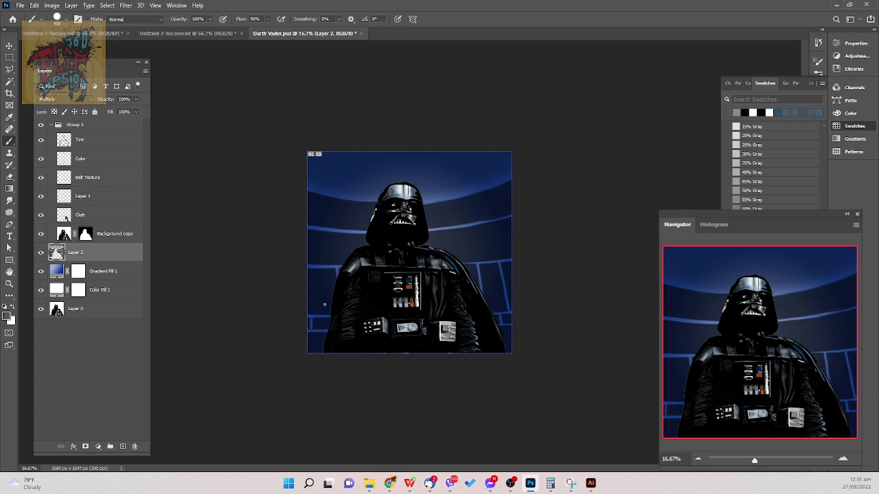
{"action": "key", "text": "bracketright"}
{"action": "key", "text": "bracketright"}
{"action": "key", "text": "bracketright"}
{"action": "key", "text": "bracketright"}
{"action": "key", "text": "bracketright"}
{"action": "left_click_drag", "start_coordinate": [323, 333], "coordinate": [324, 346]}
{"action": "key", "text": "ctrl+s"}
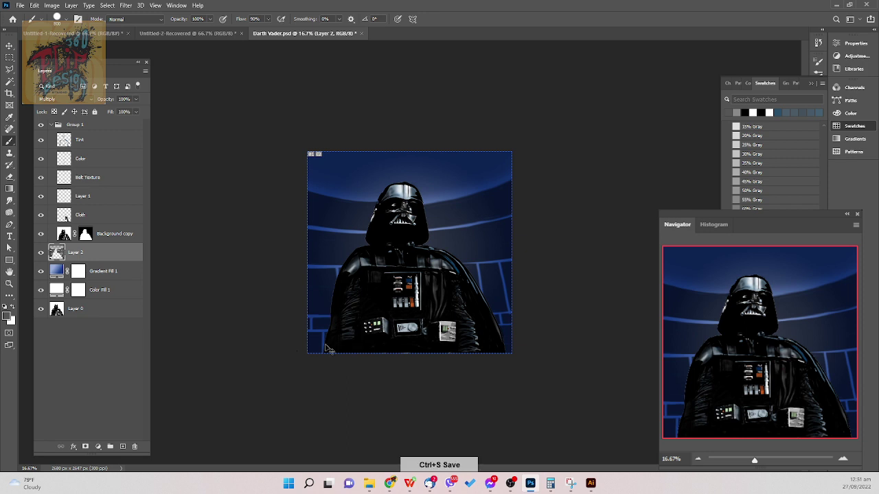
- Add a new layer above Layer 2 and switch to a soft 800 px brush with 0% hardness
{"action": "left_click", "coordinate": [122, 448]}
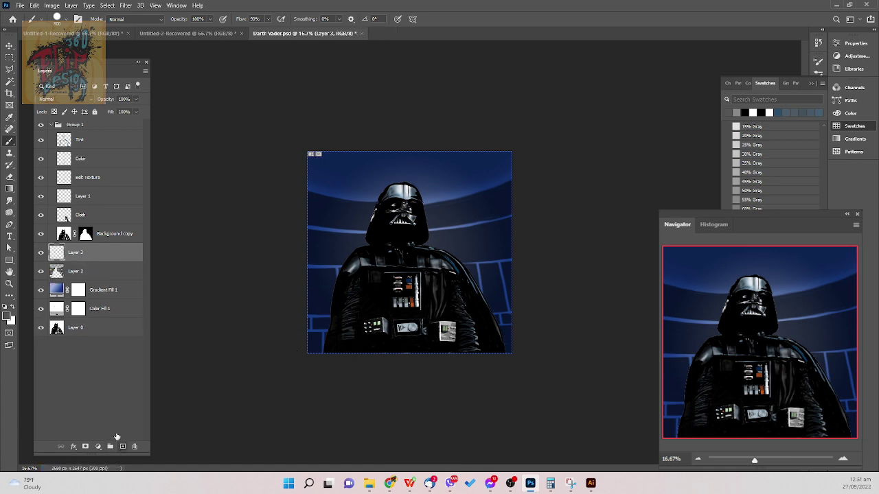
{"action": "key", "text": "ctrl+plus"}
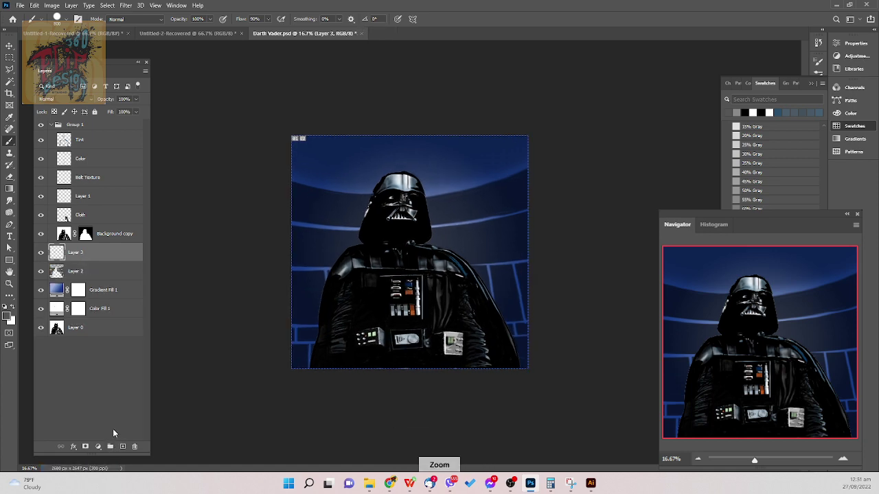
{"action": "scroll", "coordinate": [114, 433], "scroll_direction": "up", "scroll_amount": 2}
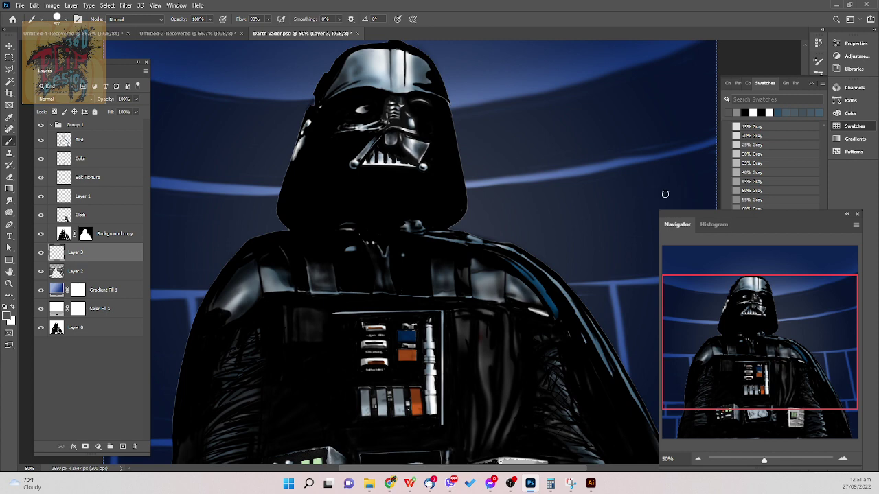
{"action": "key", "text": "b"}
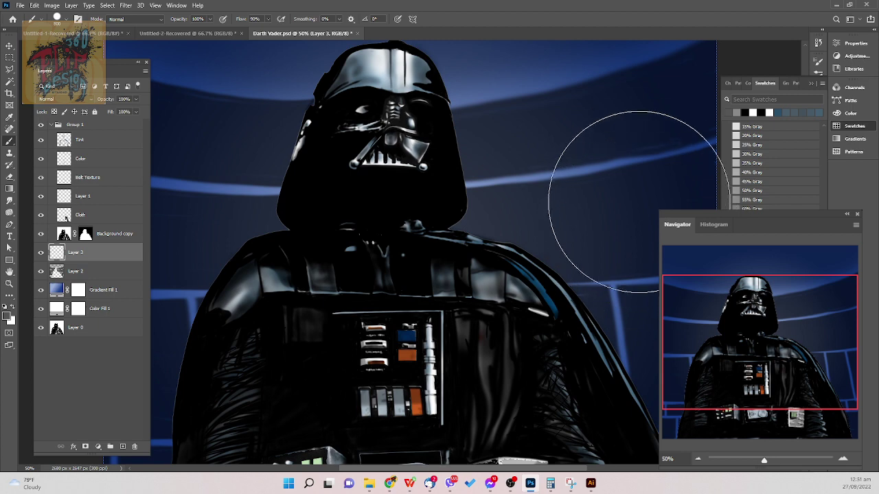
{"action": "right_click", "coordinate": [645, 168]}
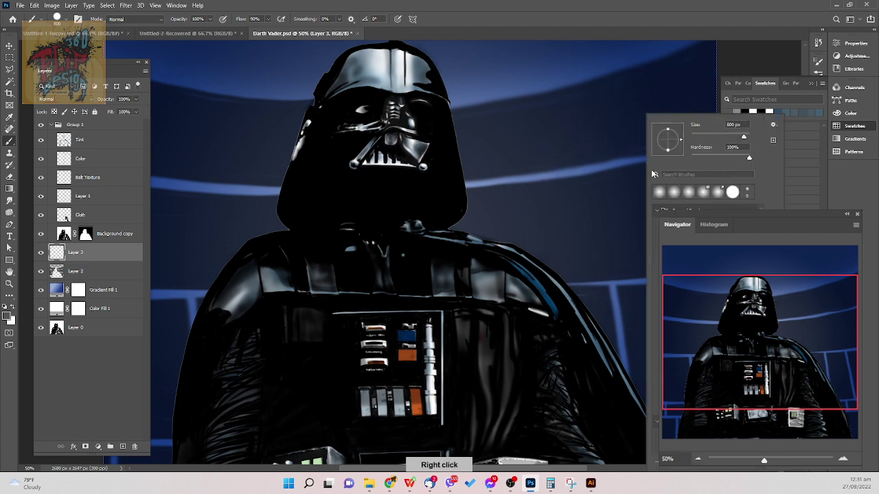
{"action": "left_click", "coordinate": [689, 192]}
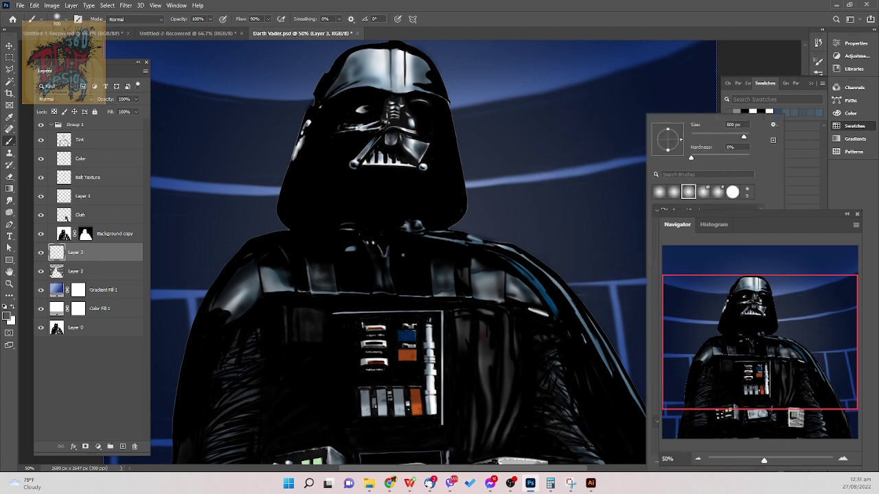
{"action": "key", "text": "Return"}
{"action": "key", "text": "ctrl+minus"}
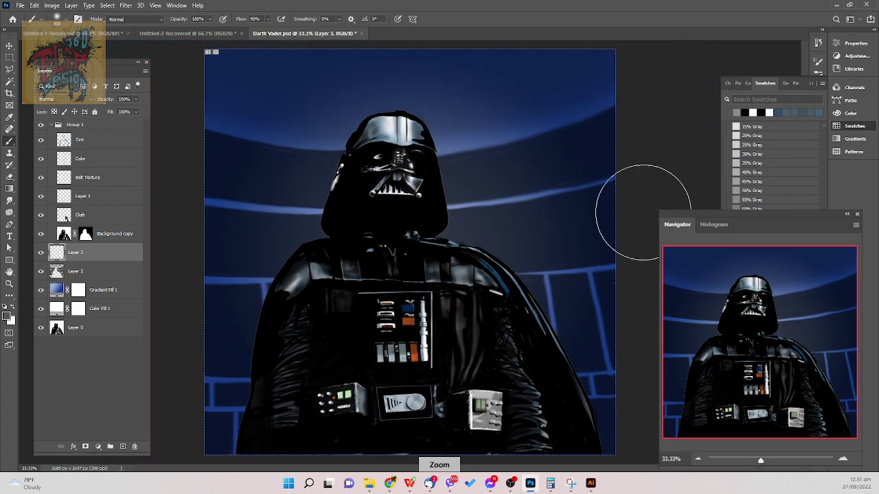
- Reduce the soft brush to 60 px and try a short grey dash above the middle curved line, undoing the stroke
{"action": "key", "text": "ctrl+plus"}
{"action": "key", "text": "bracketleft"}
{"action": "key", "text": "bracketleft"}
{"action": "key", "text": "bracketleft"}
{"action": "key", "text": "bracketleft"}
{"action": "key", "text": "bracketleft"}
{"action": "key", "text": "bracketleft"}
{"action": "key", "text": "bracketleft"}
{"action": "key", "text": "bracketleft"}
{"action": "key", "text": "bracketleft"}
{"action": "key", "text": "bracketleft"}
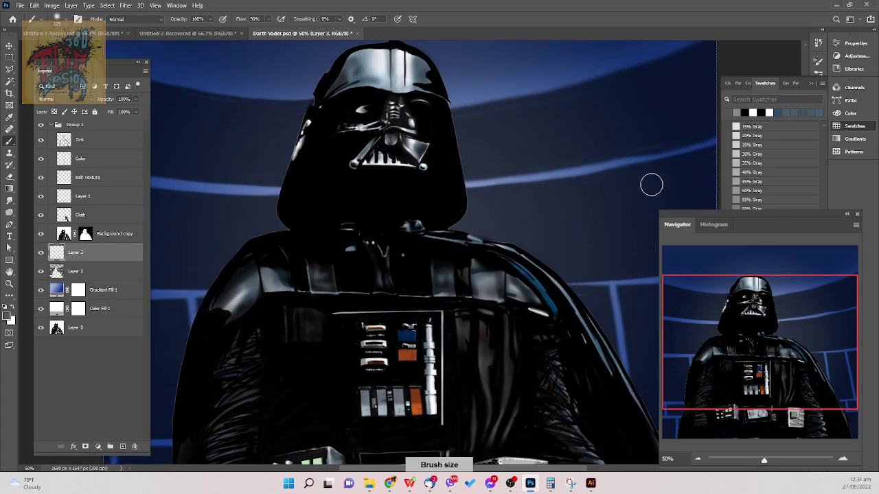
{"action": "mouse_move", "coordinate": [686, 135]}
{"action": "left_mouse_down"}
{"action": "mouse_move", "coordinate": [624, 152]}
{"action": "mouse_move", "coordinate": [687, 136]}
{"action": "left_mouse_up"}
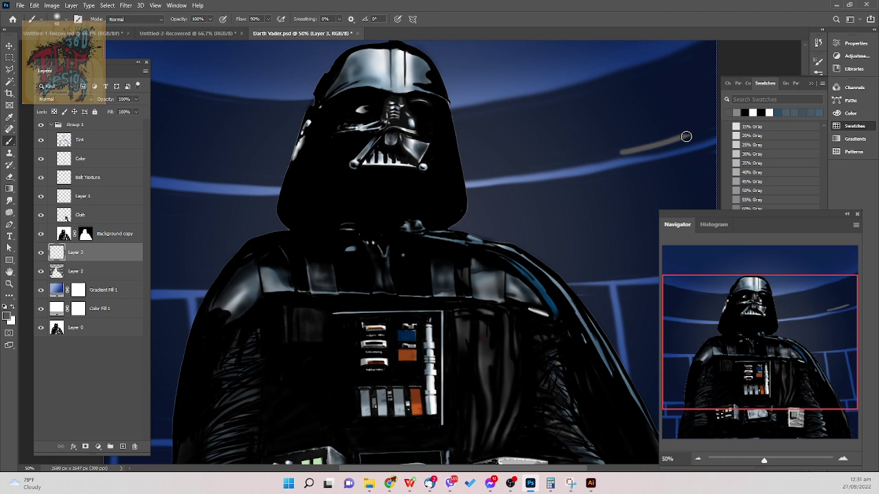
{"action": "key", "text": "ctrl+z"}
- Erase more on Layer 2 along the right end of the middle blue curved line to brighten it, and save the document
{"action": "key", "text": "alt+bracketleft"}
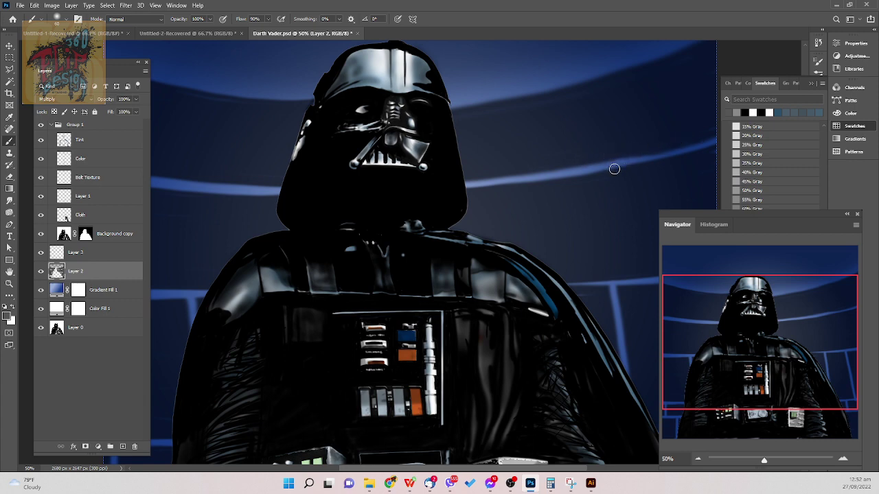
{"action": "left_click_drag", "start_coordinate": [607, 173], "coordinate": [467, 236]}
{"action": "key", "text": "e"}
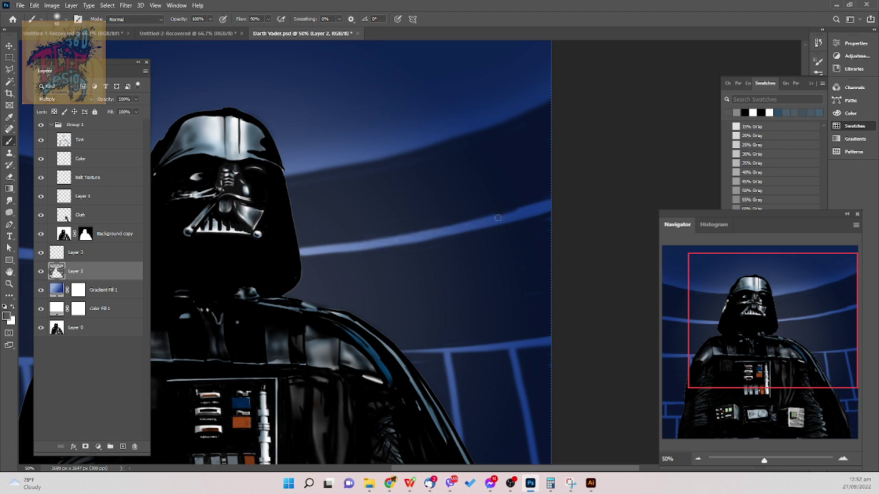
{"action": "right_click", "coordinate": [556, 194]}
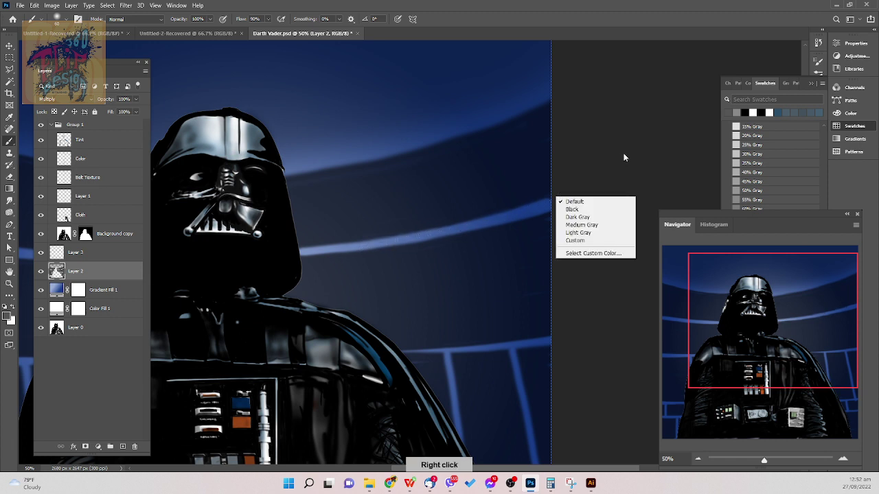
{"action": "key", "text": "Escape"}
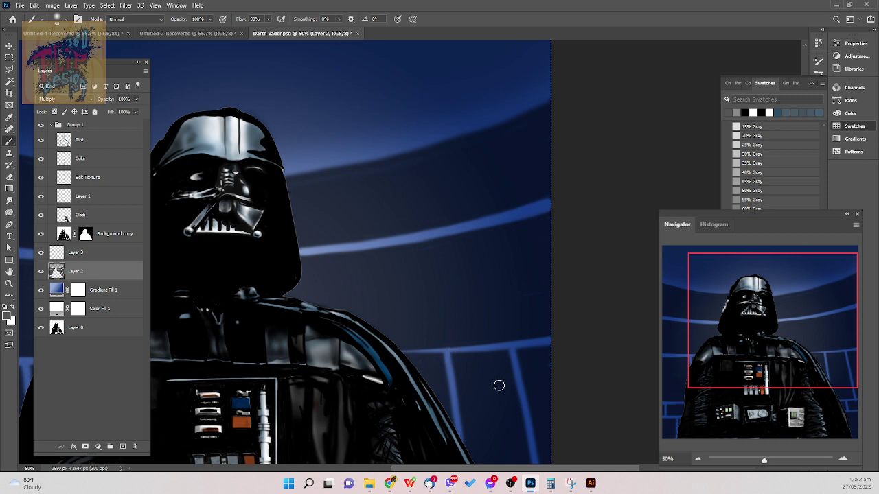
{"action": "key", "text": "ctrl+s"}
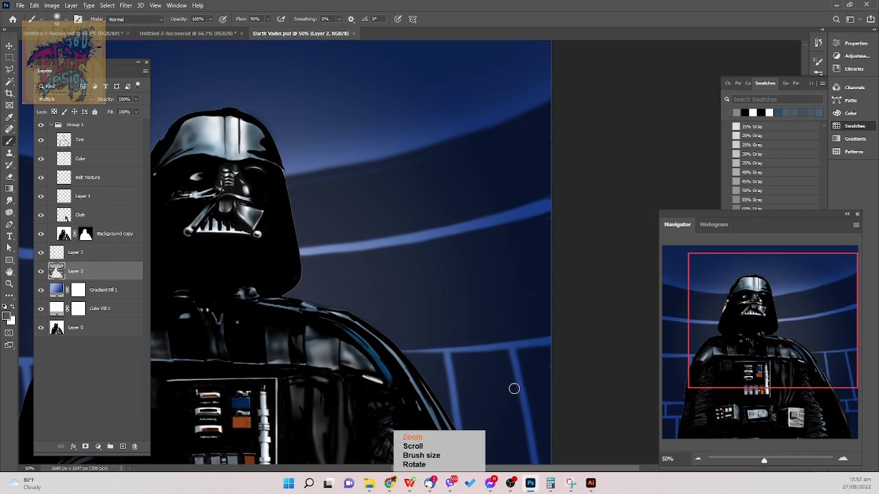
- Make Layer 3 active and reduce the soft brush to 9 px
{"action": "scroll", "coordinate": [511, 389], "scroll_direction": "down", "scroll_amount": 1}
{"action": "scroll", "coordinate": [515, 389], "scroll_direction": "up", "scroll_amount": 2}
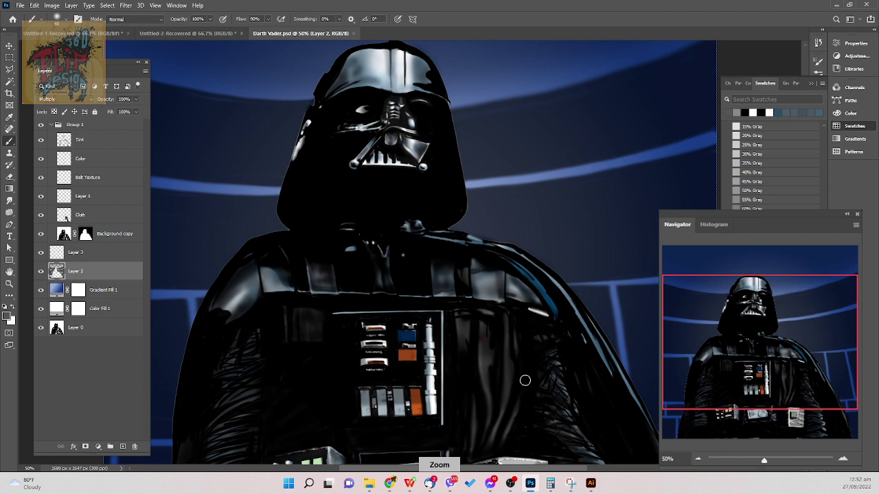
{"action": "scroll", "coordinate": [474, 359], "scroll_direction": "up", "scroll_amount": 1}
{"action": "left_click", "coordinate": [135, 249]}
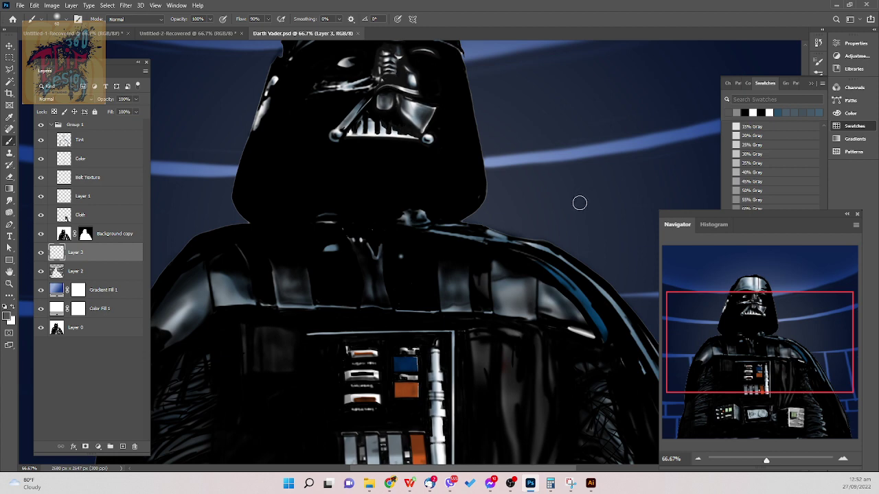
{"action": "right_click", "coordinate": [586, 181]}
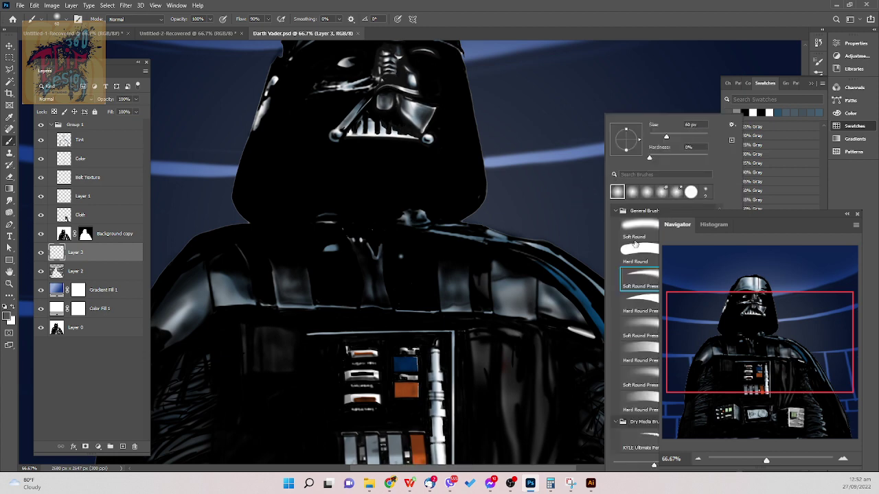
{"action": "left_click", "coordinate": [558, 185]}
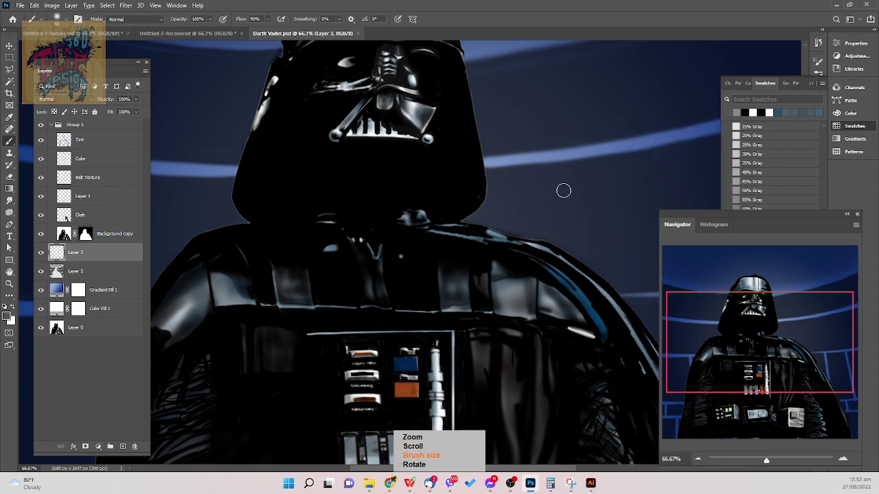
{"action": "key", "text": "["}
{"action": "key", "text": "["}
{"action": "key", "text": "["}
{"action": "key", "text": "["}
{"action": "key", "text": "["}
{"action": "key", "text": "["}
{"action": "key", "text": "["}
{"action": "key", "text": "["}
{"action": "key", "text": "bracketleft"}
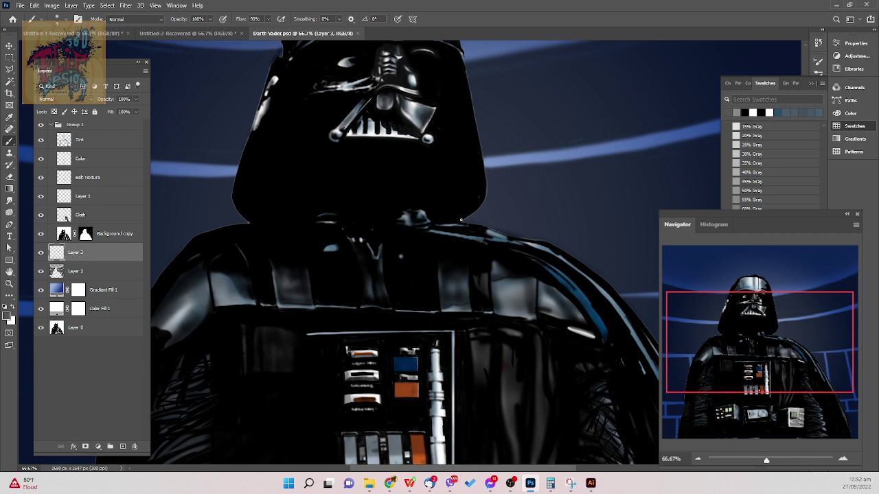
{"action": "left_click_drag", "start_coordinate": [488, 216], "coordinate": [468, 220]}
{"action": "mouse_move", "coordinate": [489, 218]}
{"action": "left_mouse_down"}
{"action": "mouse_move", "coordinate": [469, 221]}
{"action": "mouse_move", "coordinate": [477, 221]}
{"action": "left_mouse_up"}
{"action": "key", "text": "ctrl+z"}
{"action": "key", "text": "ctrl+z"}
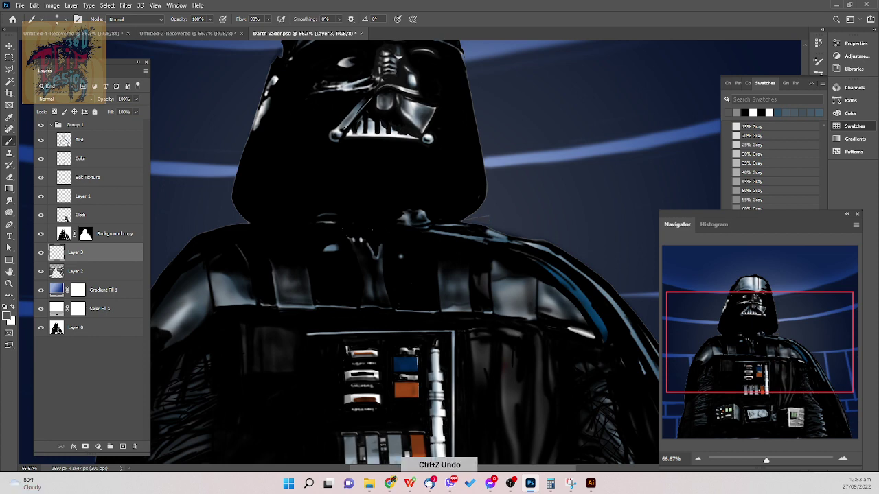
- Sample the orange from the chest panel and adjust its hue and shade to a pale peach painting colour
{"action": "left_click", "coordinate": [405, 390], "text": "alt"}
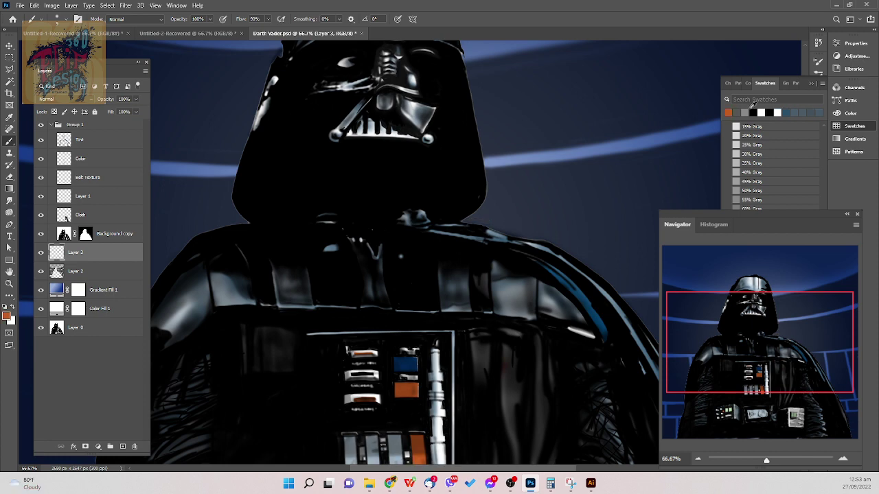
{"action": "left_click", "coordinate": [748, 83]}
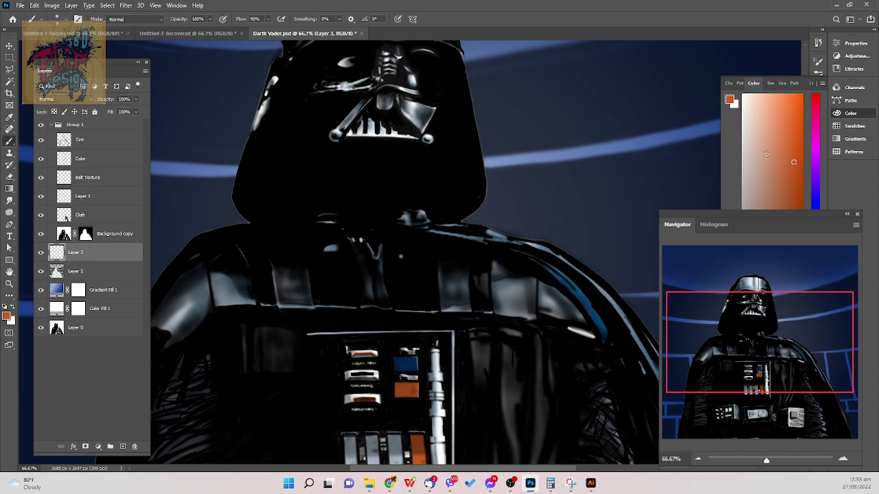
{"action": "left_click_drag", "start_coordinate": [768, 154], "coordinate": [756, 134]}
{"action": "left_click_drag", "start_coordinate": [815, 385], "coordinate": [815, 375]}
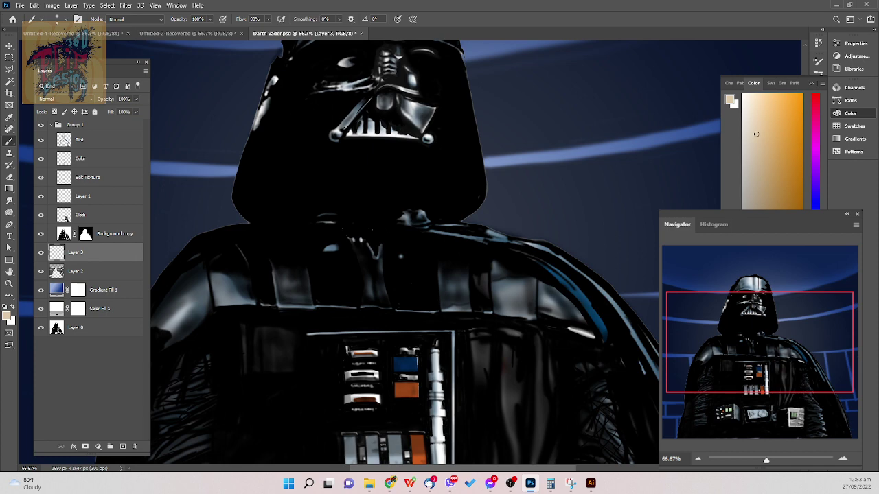
{"action": "left_click", "coordinate": [757, 127]}
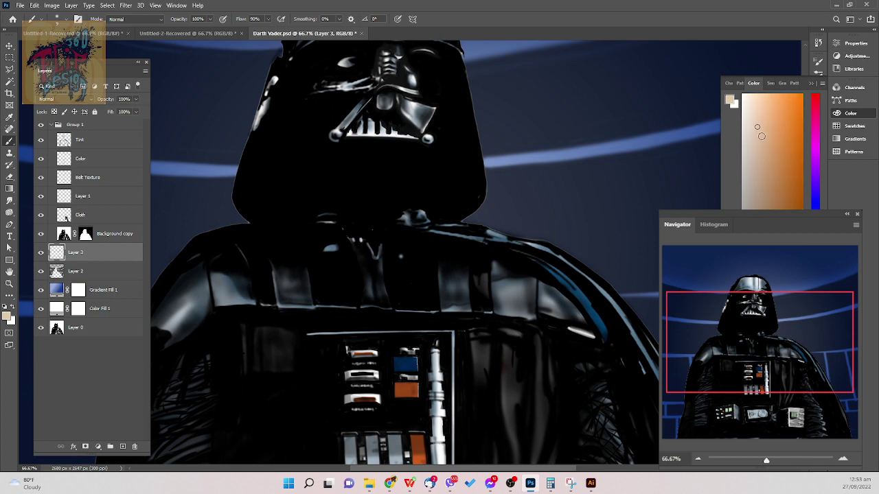
- Paint a short pale peach dash between the helmet's lower edge and the shoulder on the right of the painting
{"action": "left_click_drag", "start_coordinate": [501, 190], "coordinate": [568, 184]}
{"action": "key", "text": "ctrl+z"}
{"action": "mouse_move", "coordinate": [463, 221]}
{"action": "left_mouse_down"}
{"action": "mouse_move", "coordinate": [494, 217]}
{"action": "mouse_move", "coordinate": [462, 220]}
{"action": "mouse_move", "coordinate": [493, 215]}
{"action": "mouse_move", "coordinate": [475, 221]}
{"action": "mouse_move", "coordinate": [485, 219]}
{"action": "left_mouse_up"}
- Outline and fill a slanted peach dash in the dark band above the cape's right shoulder, enlarging the brush to 20 px
{"action": "key", "text": "space"}
{"action": "left_click_drag", "start_coordinate": [564, 272], "coordinate": [292, 317]}
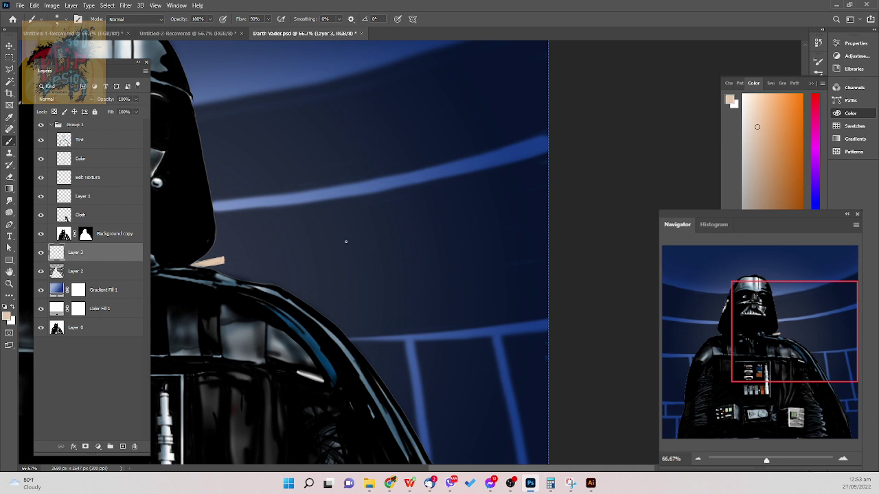
{"action": "mouse_move", "coordinate": [346, 242]}
{"action": "left_mouse_down"}
{"action": "mouse_move", "coordinate": [387, 232]}
{"action": "mouse_move", "coordinate": [340, 243]}
{"action": "mouse_move", "coordinate": [343, 252]}
{"action": "mouse_move", "coordinate": [397, 239]}
{"action": "left_mouse_up"}
{"action": "left_click_drag", "start_coordinate": [340, 245], "coordinate": [390, 241]}
{"action": "mouse_move", "coordinate": [356, 241]}
{"action": "left_mouse_down"}
{"action": "mouse_move", "coordinate": [394, 239]}
{"action": "mouse_move", "coordinate": [349, 245]}
{"action": "left_mouse_up"}
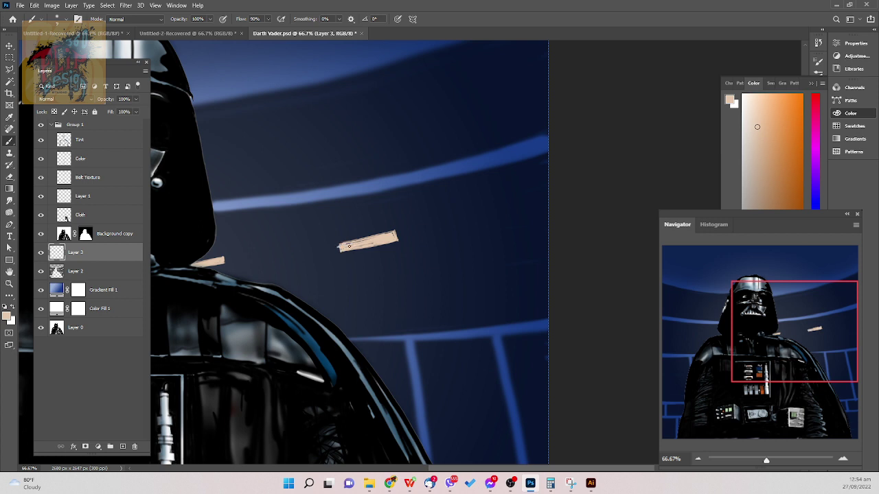
{"action": "key", "text": "ctrl+z"}
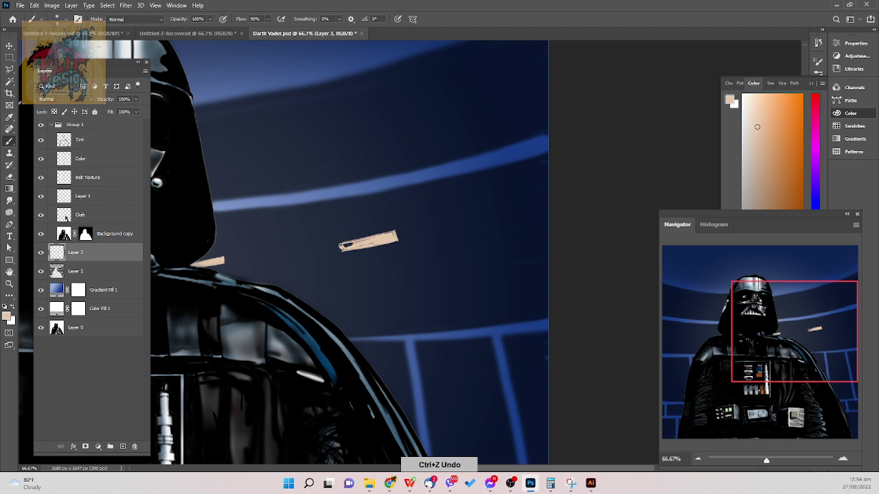
{"action": "mouse_move", "coordinate": [352, 246]}
{"action": "left_mouse_down"}
{"action": "mouse_move", "coordinate": [343, 246]}
{"action": "mouse_move", "coordinate": [393, 234]}
{"action": "mouse_move", "coordinate": [342, 249]}
{"action": "mouse_move", "coordinate": [365, 245]}
{"action": "left_mouse_up"}
{"action": "key", "text": "bracketright"}
{"action": "key", "text": "bracketright"}
{"action": "key", "text": "bracketright"}
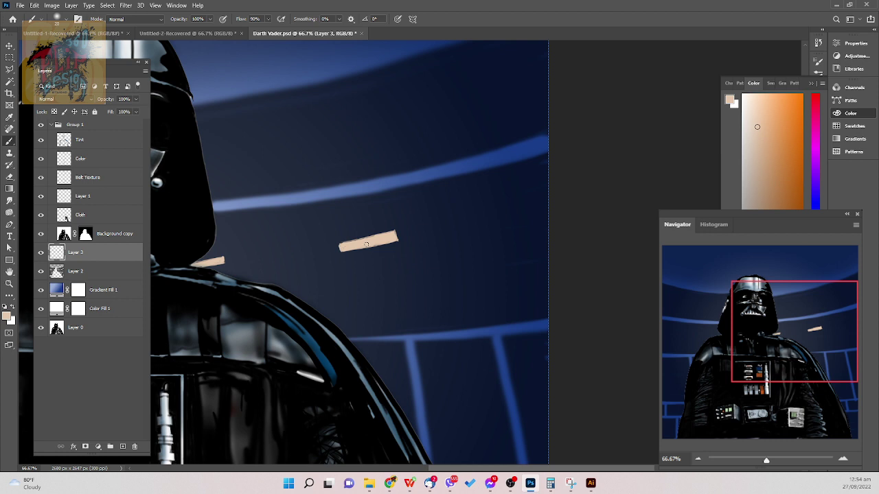
- Paint another slanted peach dash at the right edge of the painting, below the middle curved line
{"action": "key", "text": "space"}
{"action": "left_click_drag", "start_coordinate": [506, 237], "coordinate": [411, 228]}
{"action": "key", "text": "["}
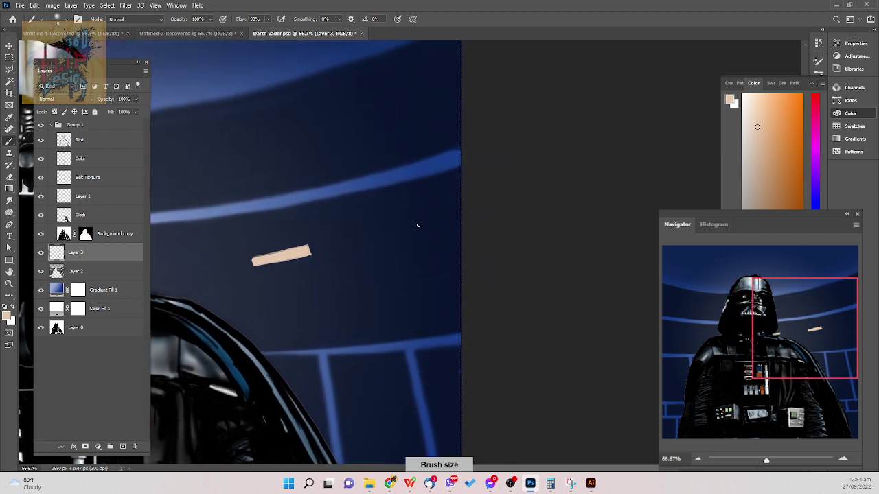
{"action": "key", "text": "]"}
{"action": "left_click_drag", "start_coordinate": [425, 220], "coordinate": [464, 214]}
- Paint a short peach dash beside the helmet's lower edge on the left of the painting
{"action": "key", "text": "space"}
{"action": "left_click_drag", "start_coordinate": [247, 326], "coordinate": [514, 338]}
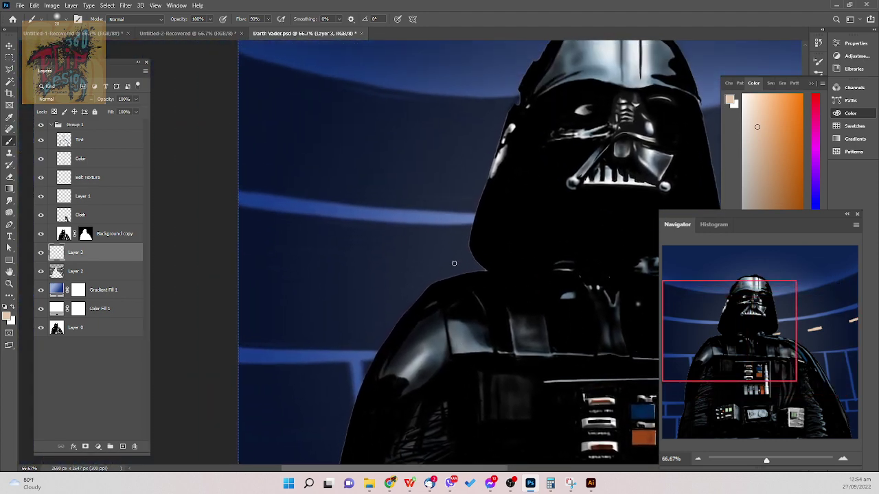
{"action": "mouse_move", "coordinate": [463, 263]}
{"action": "left_mouse_down"}
{"action": "mouse_move", "coordinate": [481, 263]}
{"action": "mouse_move", "coordinate": [453, 268]}
{"action": "mouse_move", "coordinate": [484, 266]}
{"action": "left_mouse_up"}
- Paint two more peach dashes in the left dark band, one midway and one at the painting's edge, undoing a faulty stroke
{"action": "key", "text": "space"}
{"action": "left_click_drag", "start_coordinate": [369, 288], "coordinate": [524, 341]}
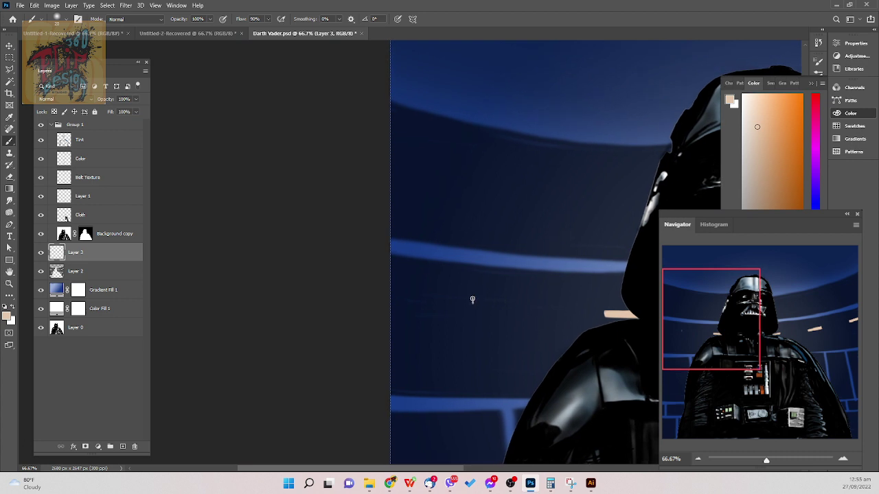
{"action": "mouse_move", "coordinate": [473, 299]}
{"action": "left_mouse_down"}
{"action": "mouse_move", "coordinate": [519, 303]}
{"action": "mouse_move", "coordinate": [520, 310]}
{"action": "mouse_move", "coordinate": [473, 304]}
{"action": "mouse_move", "coordinate": [508, 304]}
{"action": "left_mouse_up"}
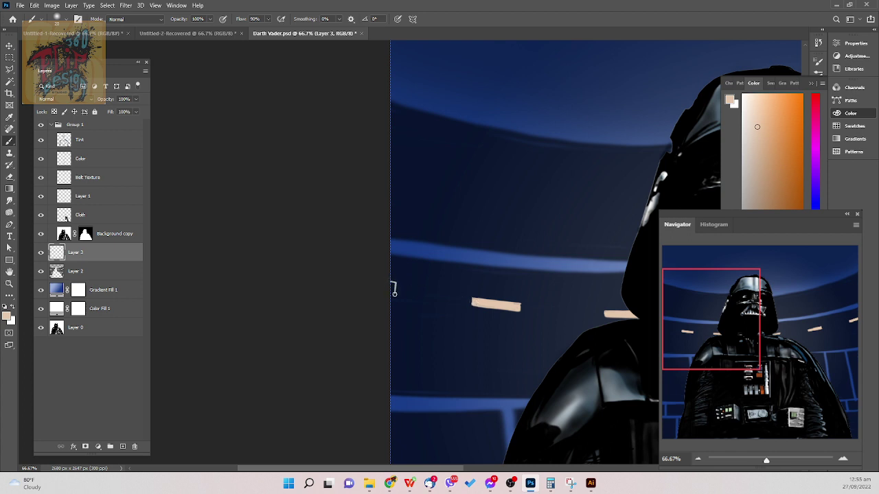
{"action": "key", "text": "ctrl+z"}
- Erase thin vertical lines on Layer 2 through the upper dark band right of the helmet, with a closely spaced set beside the helmet
{"action": "key", "text": "ctrl+minus"}
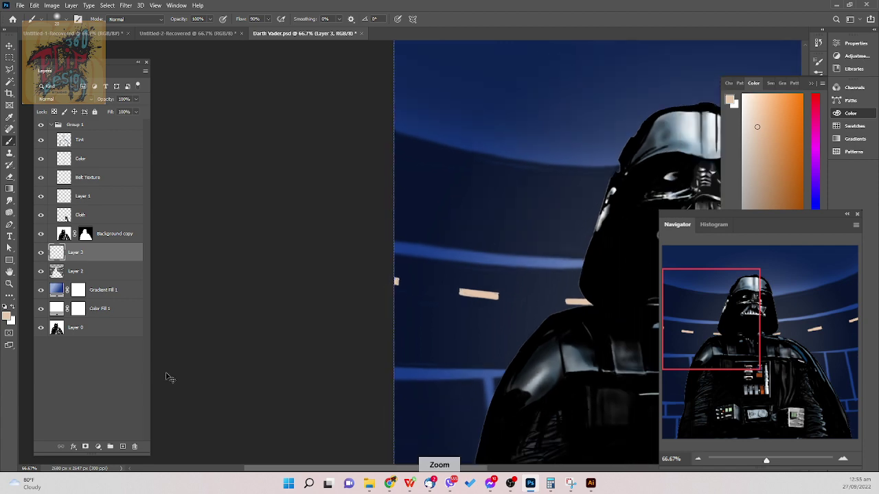
{"action": "scroll", "coordinate": [165, 377], "scroll_direction": "down", "scroll_amount": 3}
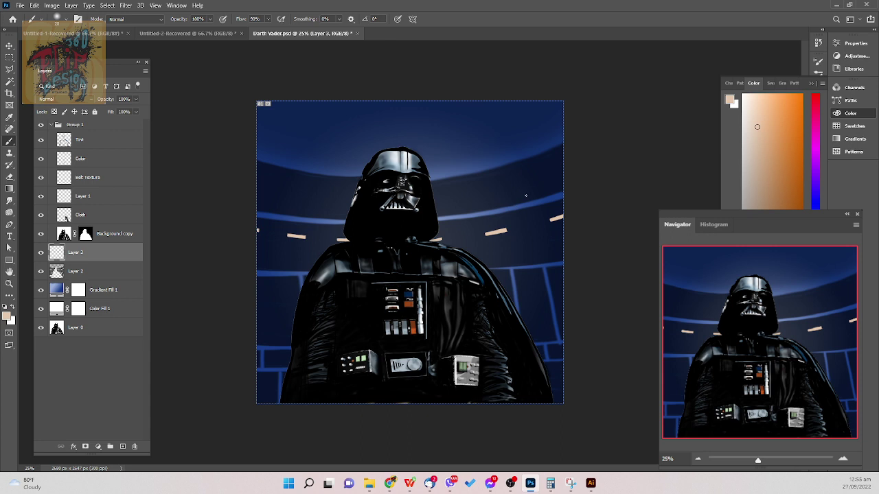
{"action": "key", "text": "e"}
{"action": "key", "text": "alt+bracketleft"}
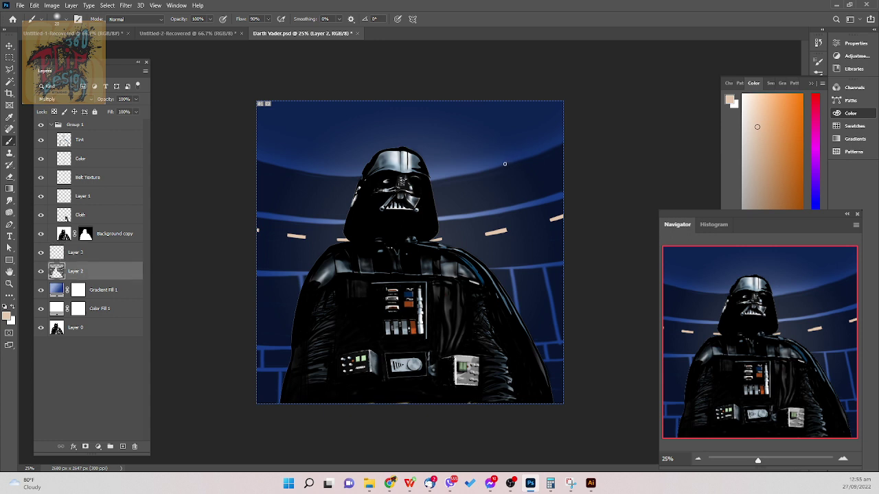
{"action": "left_click_drag", "start_coordinate": [505, 162], "coordinate": [516, 205]}
{"action": "key", "text": "ctrl+z"}
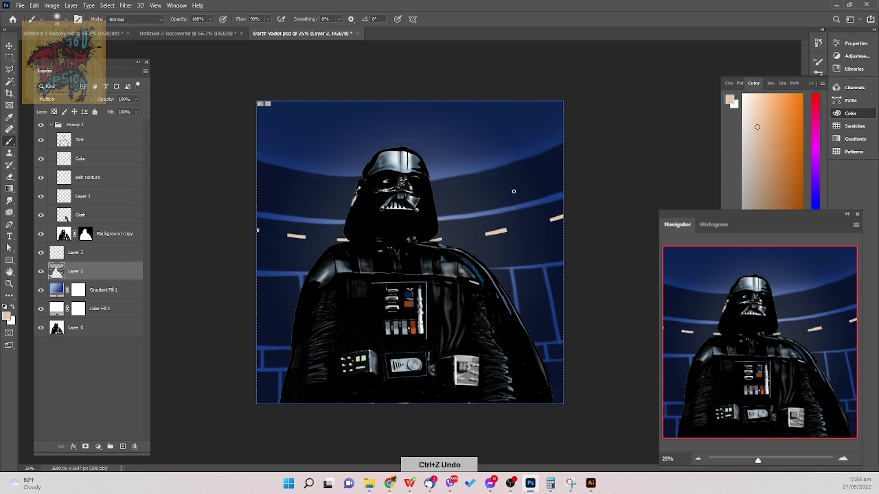
{"action": "scroll", "coordinate": [516, 193], "scroll_direction": "down", "scroll_amount": 1}
{"action": "scroll", "coordinate": [514, 188], "scroll_direction": "up", "scroll_amount": 1}
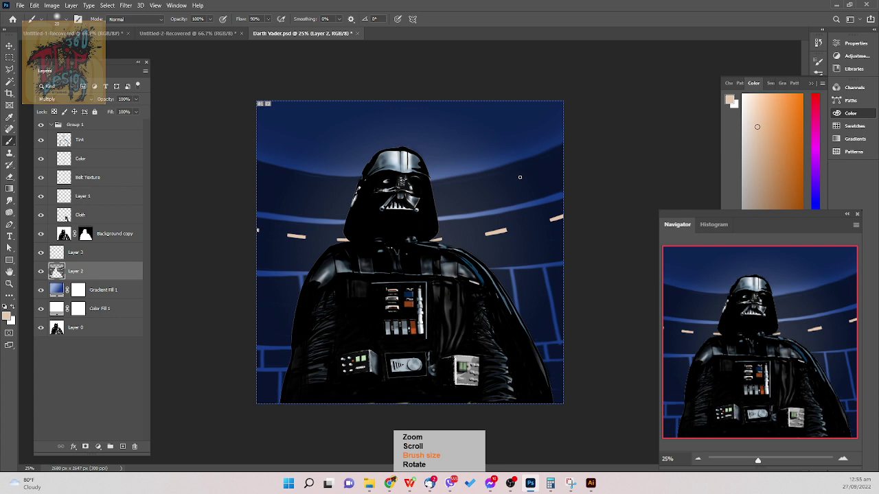
{"action": "key", "text": "["}
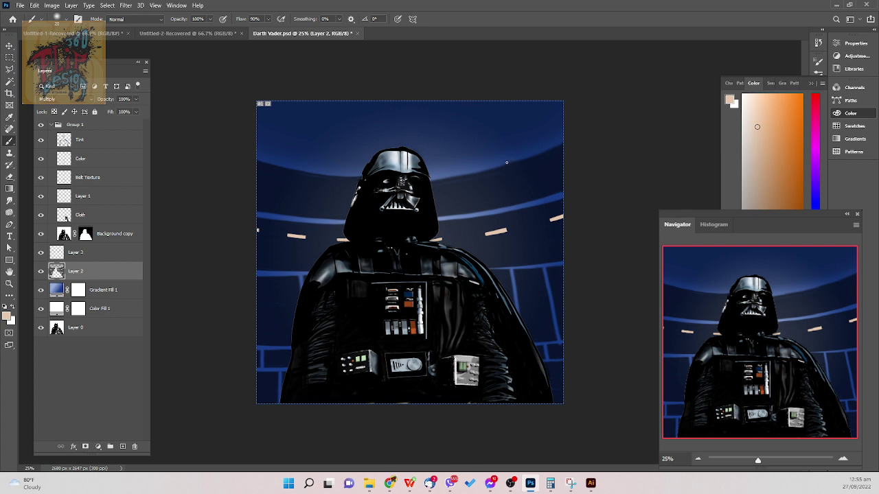
{"action": "left_click_drag", "start_coordinate": [509, 162], "coordinate": [518, 204]}
{"action": "left_click_drag", "start_coordinate": [467, 173], "coordinate": [476, 213]}
{"action": "left_click_drag", "start_coordinate": [440, 177], "coordinate": [446, 217]}
{"action": "left_click_drag", "start_coordinate": [444, 175], "coordinate": [451, 218]}
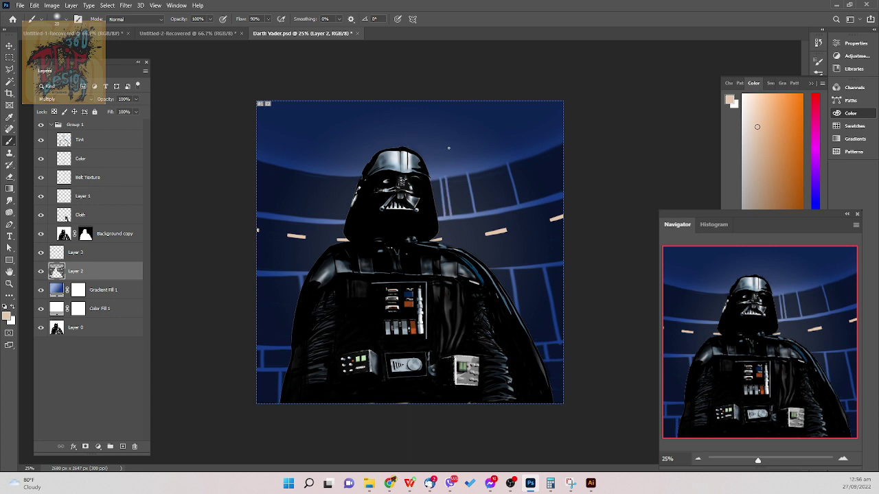
- Erase a single thin vertical line through the upper dark band left of the helmet, undoing the closely spaced attempts
{"action": "left_click_drag", "start_coordinate": [354, 175], "coordinate": [351, 209]}
{"action": "left_click_drag", "start_coordinate": [320, 173], "coordinate": [315, 219]}
{"action": "left_click_drag", "start_coordinate": [314, 179], "coordinate": [310, 217]}
{"action": "left_click_drag", "start_coordinate": [309, 169], "coordinate": [302, 218]}
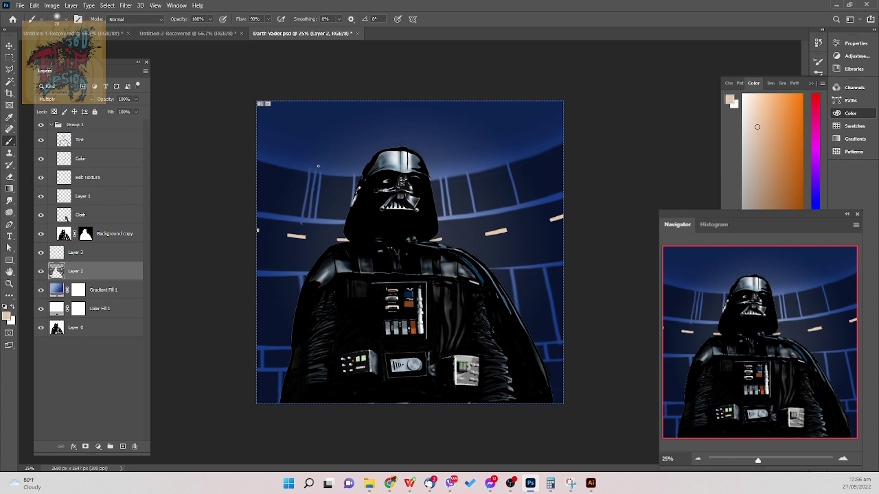
{"action": "key", "text": "ctrl+z"}
{"action": "left_click_drag", "start_coordinate": [309, 171], "coordinate": [302, 223]}
{"action": "key", "text": "ctrl+z"}
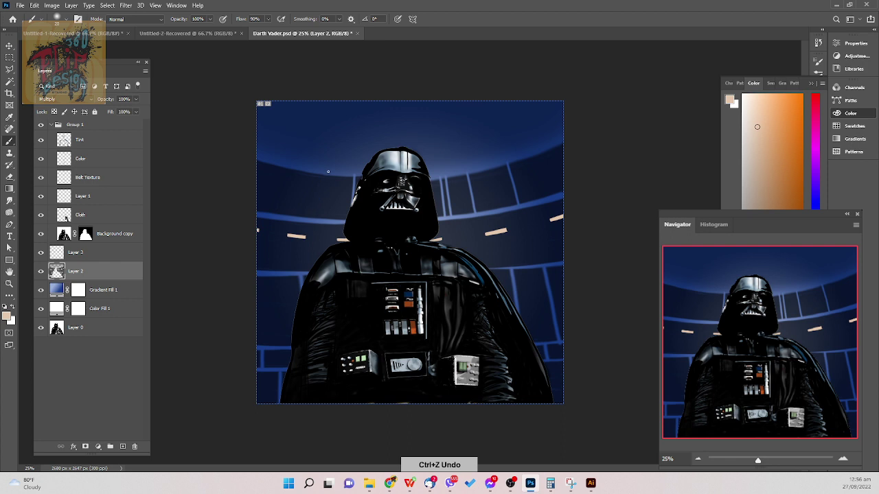
{"action": "left_click_drag", "start_coordinate": [322, 177], "coordinate": [319, 221]}
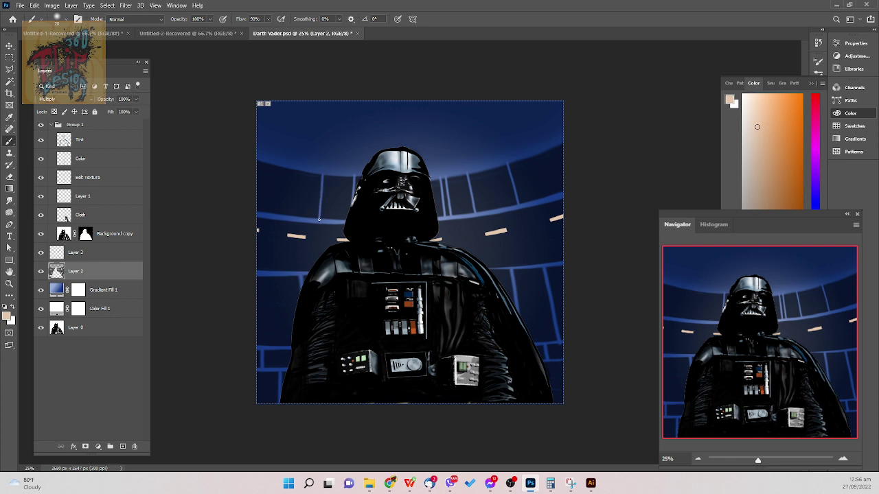
- Erase a closely spaced set of thin vertical lines through the upper dark band left of the helmet, undoing misplaced strokes
{"action": "key", "text": "ctrl+z"}
{"action": "left_click_drag", "start_coordinate": [313, 174], "coordinate": [306, 219]}
{"action": "key", "text": "ctrl+z"}
{"action": "left_click_drag", "start_coordinate": [314, 173], "coordinate": [306, 224]}
{"action": "left_click_drag", "start_coordinate": [308, 171], "coordinate": [302, 220]}
{"action": "key", "text": "ctrl+z"}
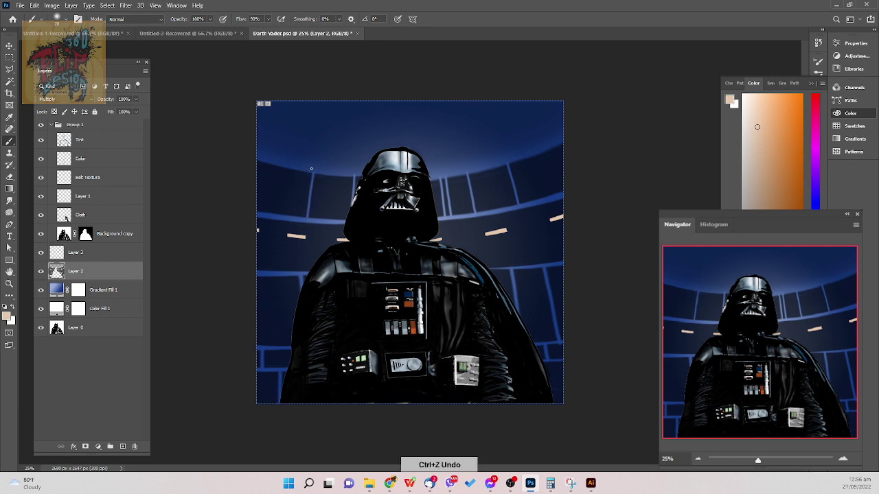
{"action": "left_click_drag", "start_coordinate": [307, 172], "coordinate": [302, 221]}
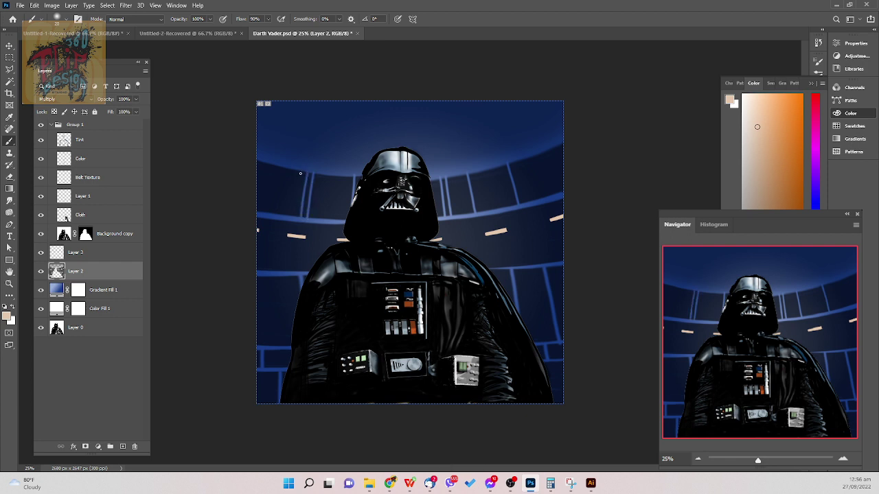
{"action": "key", "text": "ctrl+z"}
{"action": "left_click_drag", "start_coordinate": [308, 173], "coordinate": [300, 220]}
{"action": "key", "text": "ctrl+z"}
{"action": "left_click_drag", "start_coordinate": [307, 171], "coordinate": [302, 218]}
- Erase two thin vertical lines through the upper dark band at the painting's left edge, undoing the faulty first stroke
{"action": "left_click_drag", "start_coordinate": [299, 169], "coordinate": [290, 219]}
{"action": "key", "text": "ctrl+z"}
{"action": "left_click_drag", "start_coordinate": [267, 163], "coordinate": [257, 211]}
{"action": "left_click_drag", "start_coordinate": [260, 161], "coordinate": [260, 175]}
- Paint tiny vertical peach light marks on Layer 3 in the upper dark band near the painting's right edge, undoing faulty marks
{"action": "left_click", "coordinate": [129, 253]}
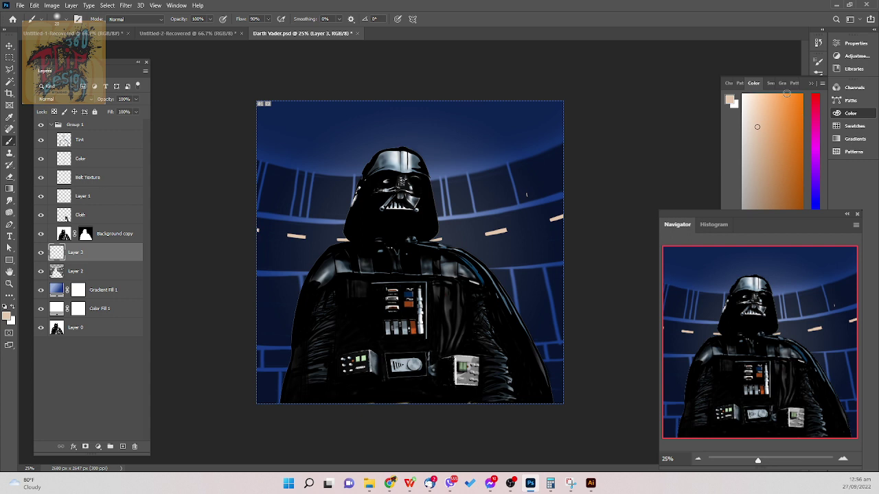
{"action": "left_click", "coordinate": [771, 83]}
{"action": "left_click", "coordinate": [771, 162]}
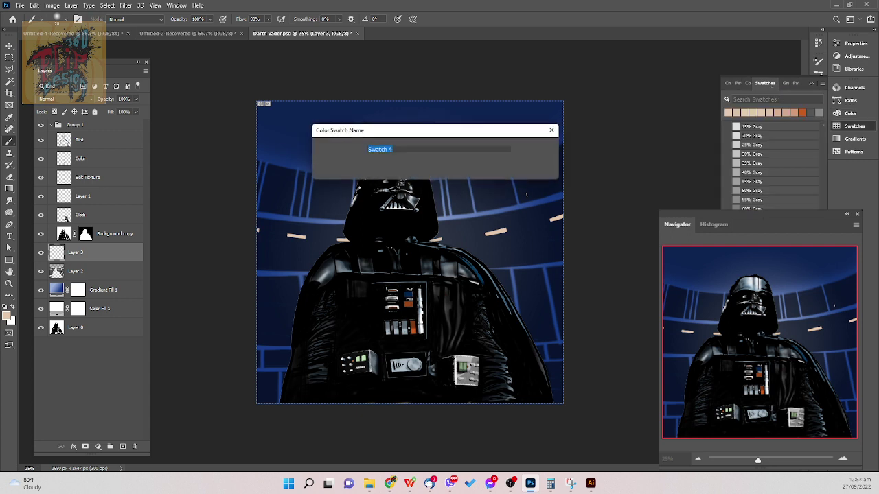
{"action": "left_click", "coordinate": [540, 150]}
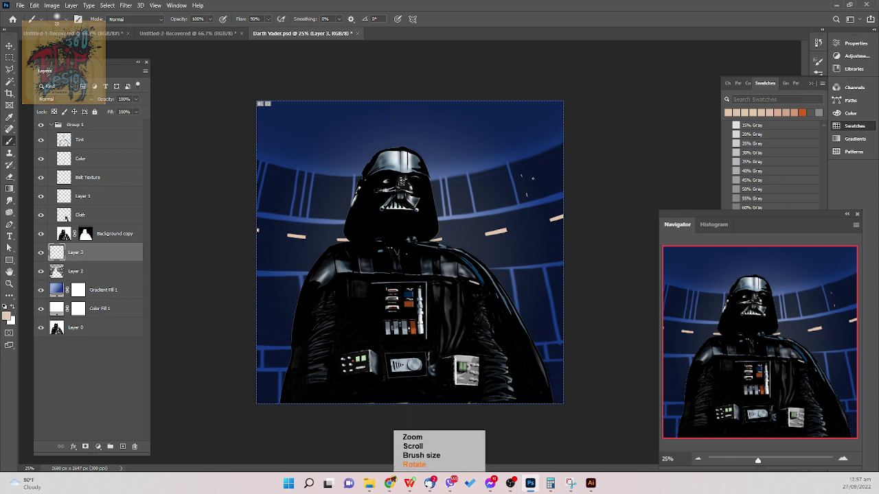
{"action": "key", "text": "]"}
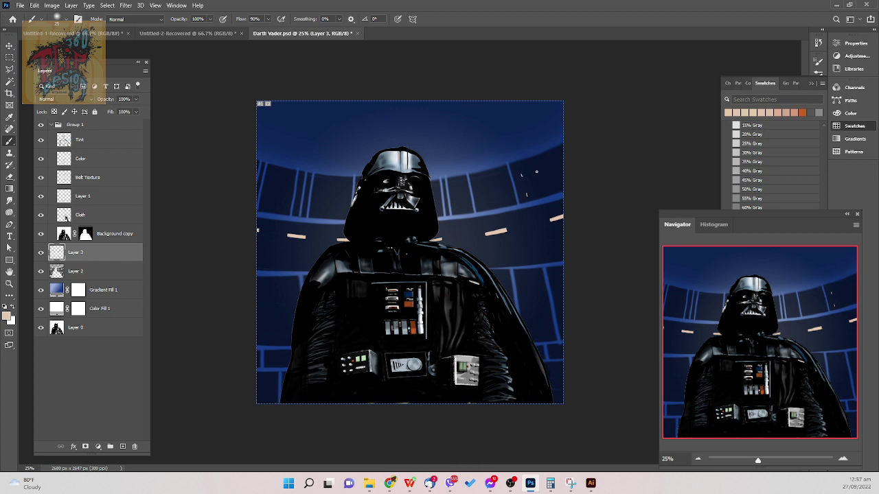
{"action": "key", "text": "ctrl+z"}
{"action": "key", "text": "ctrl+z"}
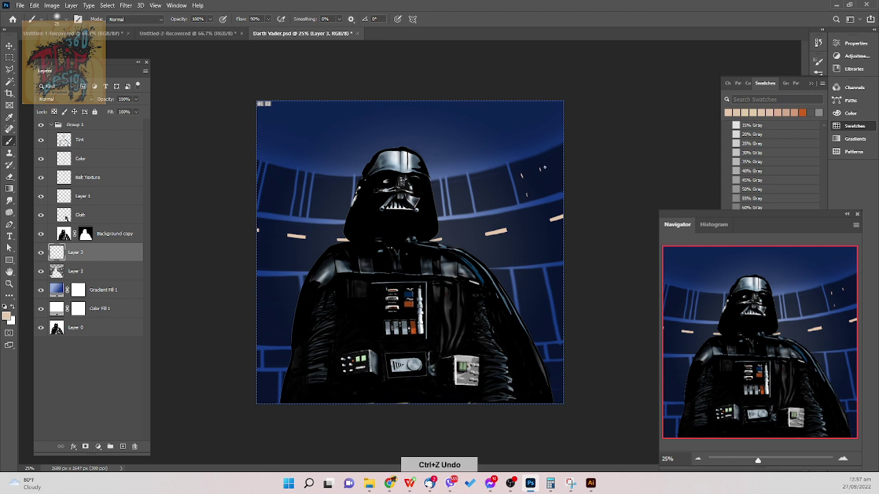
{"action": "left_click", "coordinate": [544, 168]}
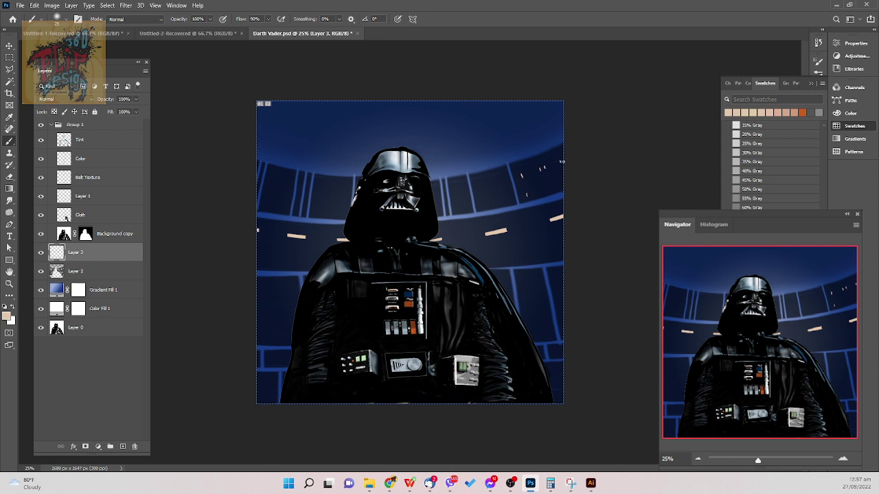
- Paint more tiny peach light marks along the upper dark band on both sides of the helmet and in the lower wall panels
{"action": "left_click", "coordinate": [473, 184]}
{"action": "left_click", "coordinate": [481, 184]}
{"action": "left_click", "coordinate": [501, 181]}
{"action": "left_click", "coordinate": [455, 186]}
{"action": "left_click", "coordinate": [460, 187]}
{"action": "left_click", "coordinate": [437, 191]}
{"action": "left_click_drag", "start_coordinate": [332, 187], "coordinate": [334, 195]}
{"action": "left_click", "coordinate": [284, 302]}
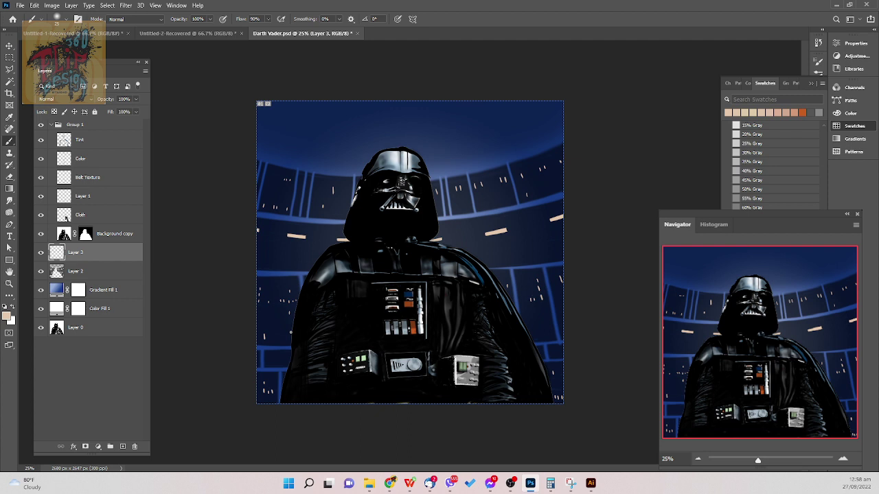
- Pick the 20% Gray swatch, enlarge the brush to 50 px and try a short dash in the upper band near the painting's right edge
{"action": "left_click", "coordinate": [741, 134]}
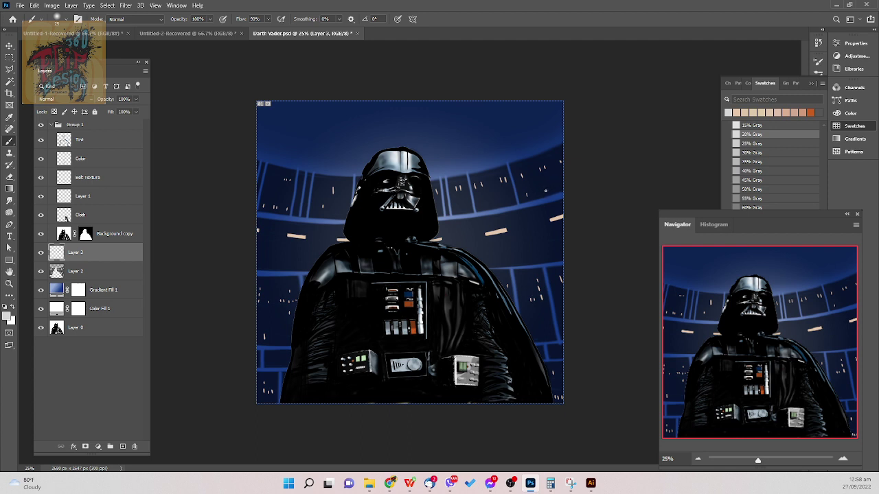
{"action": "key", "text": "]"}
{"action": "key", "text": "]"}
{"action": "key", "text": "]"}
{"action": "key", "text": "]"}
{"action": "key", "text": "]"}
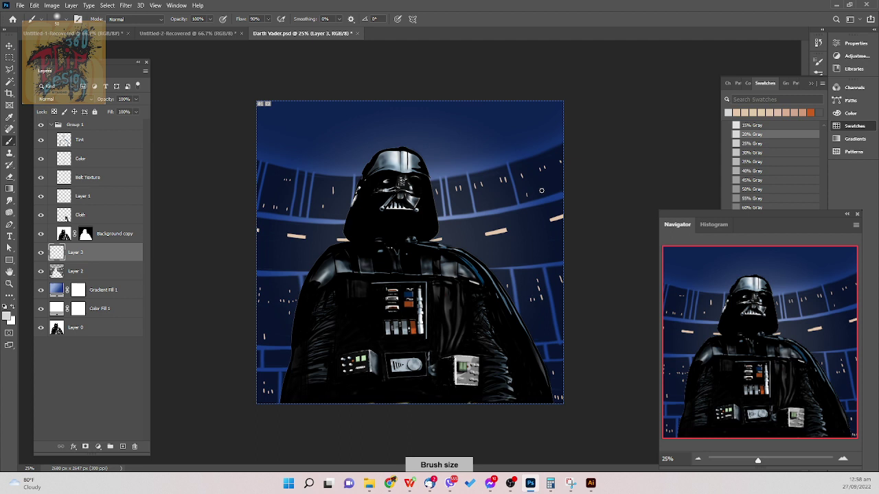
{"action": "left_click_drag", "start_coordinate": [540, 191], "coordinate": [554, 185]}
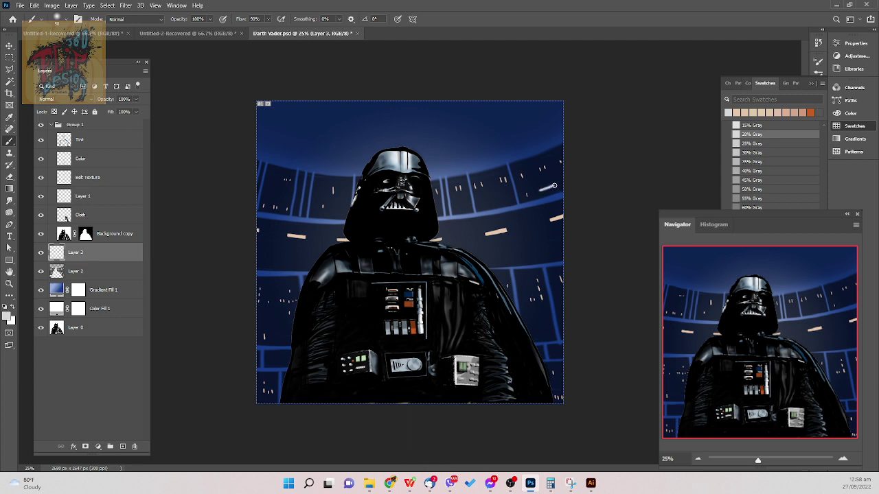
{"action": "key", "text": "ctrl+z"}
- Choose the Hard Round Pressure Size brush, set its tip angle to 37° and try a gray dash right of the shoulder
{"action": "right_click", "coordinate": [552, 195]}
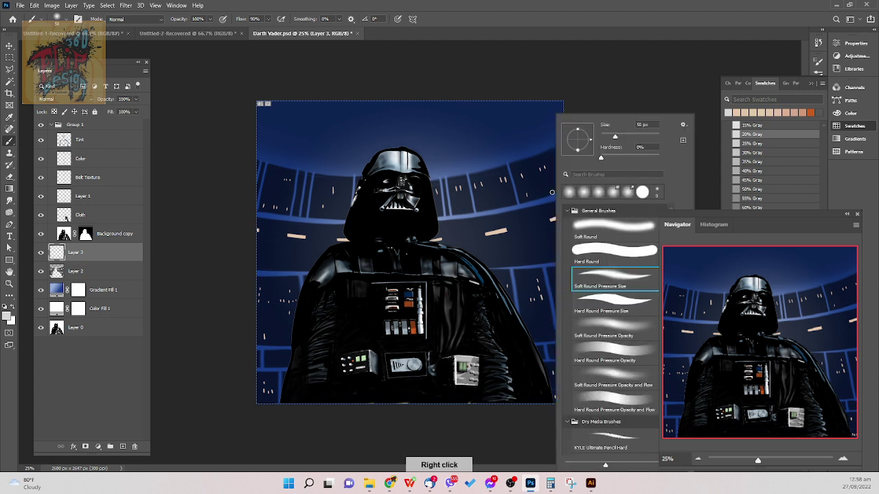
{"action": "left_click", "coordinate": [626, 302]}
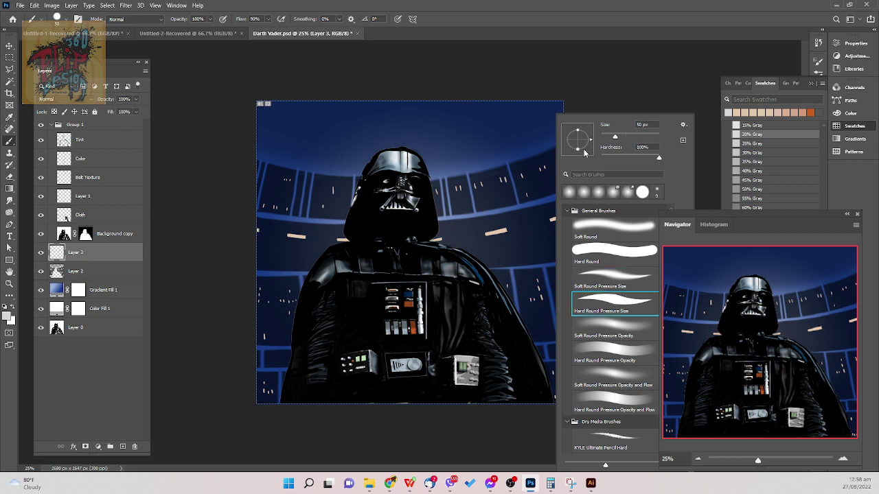
{"action": "left_click_drag", "start_coordinate": [586, 155], "coordinate": [591, 134]}
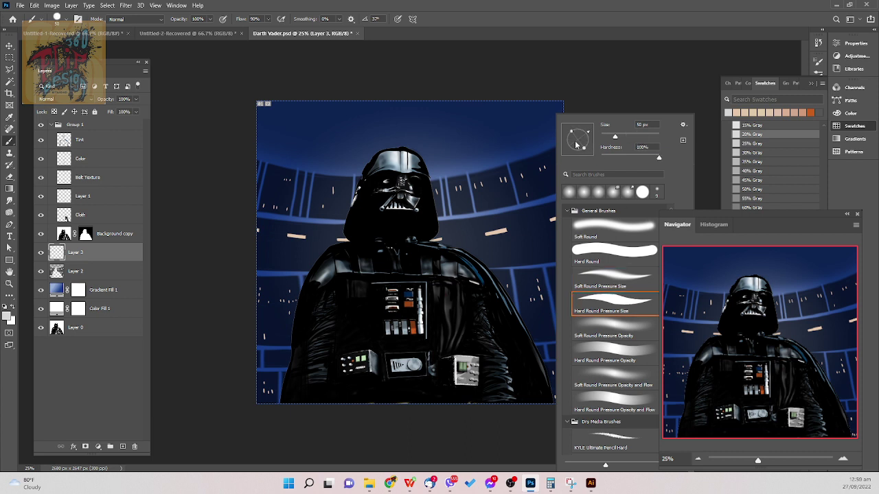
{"action": "left_click_drag", "start_coordinate": [501, 252], "coordinate": [530, 246]}
{"action": "key", "text": "ctrl+z"}
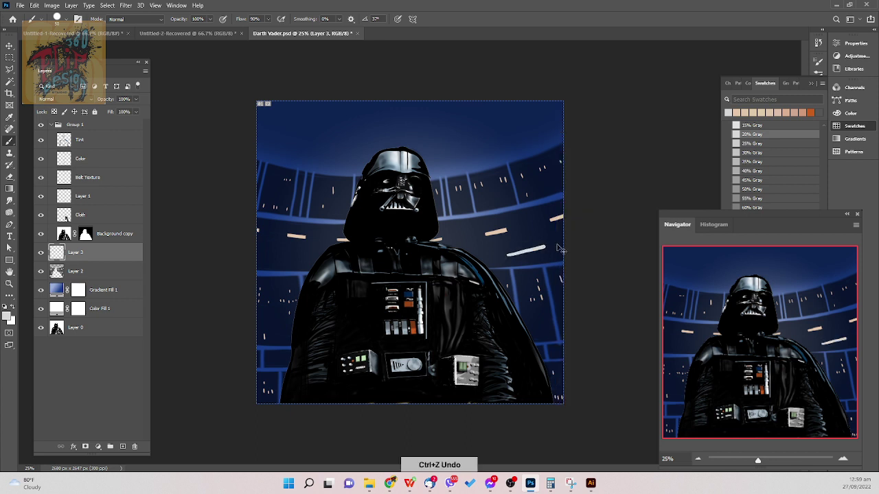
- Set the brush angle to -68° and size to 53 px, trying gray dashes right of the figure and undoing them
{"action": "right_click", "coordinate": [563, 235]}
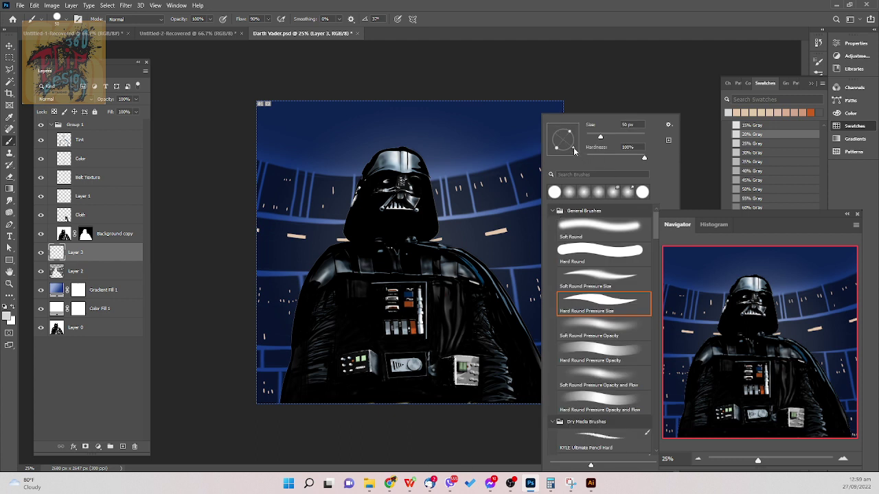
{"action": "left_click_drag", "start_coordinate": [576, 152], "coordinate": [570, 157]}
{"action": "mouse_move", "coordinate": [600, 136]}
{"action": "left_mouse_down"}
{"action": "mouse_move", "coordinate": [610, 140]}
{"action": "mouse_move", "coordinate": [602, 140]}
{"action": "left_mouse_up"}
{"action": "left_click_drag", "start_coordinate": [492, 252], "coordinate": [521, 249]}
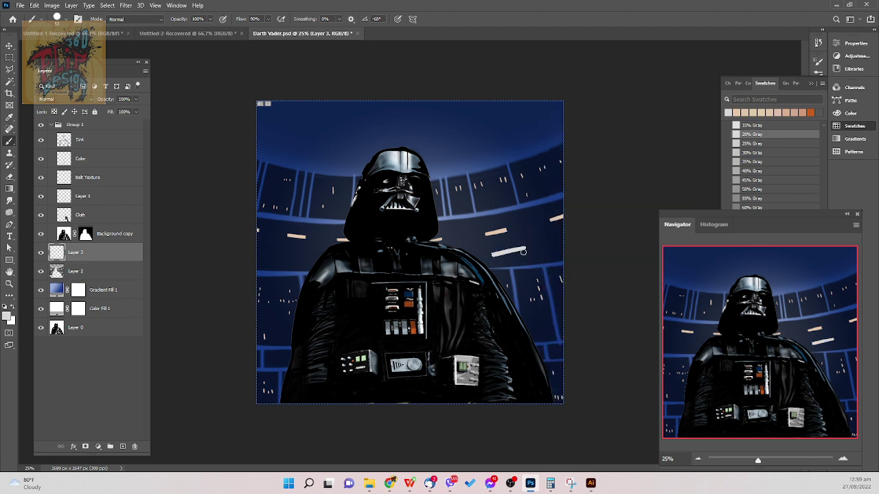
{"action": "key", "text": "ctrl+z"}
{"action": "left_click_drag", "start_coordinate": [537, 193], "coordinate": [561, 186]}
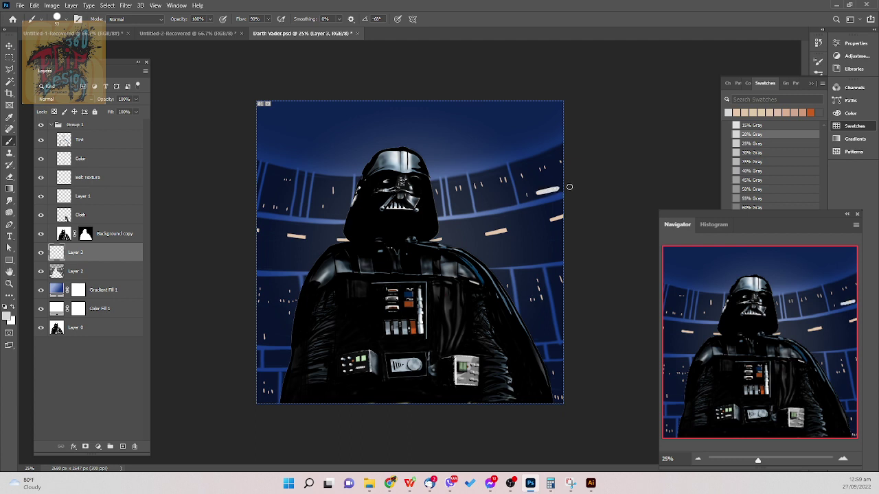
{"action": "key", "text": "ctrl+z"}
{"action": "key", "text": "ctrl+z"}
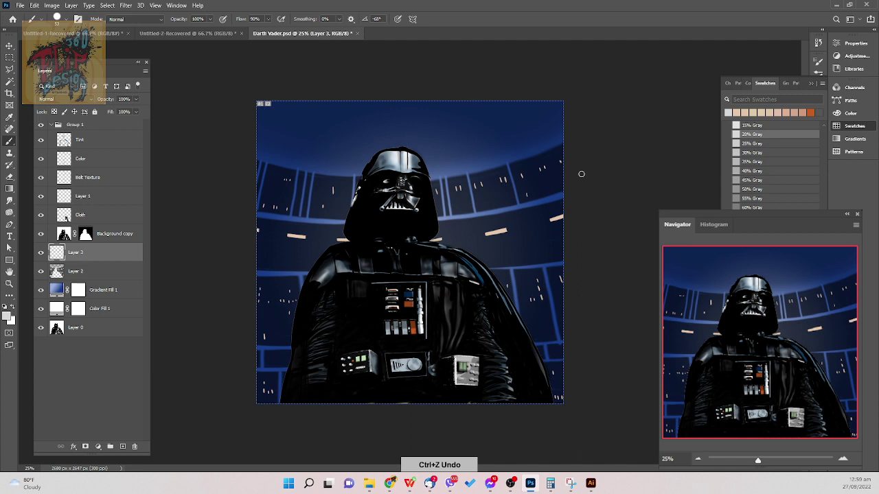
{"action": "right_click", "coordinate": [542, 242]}
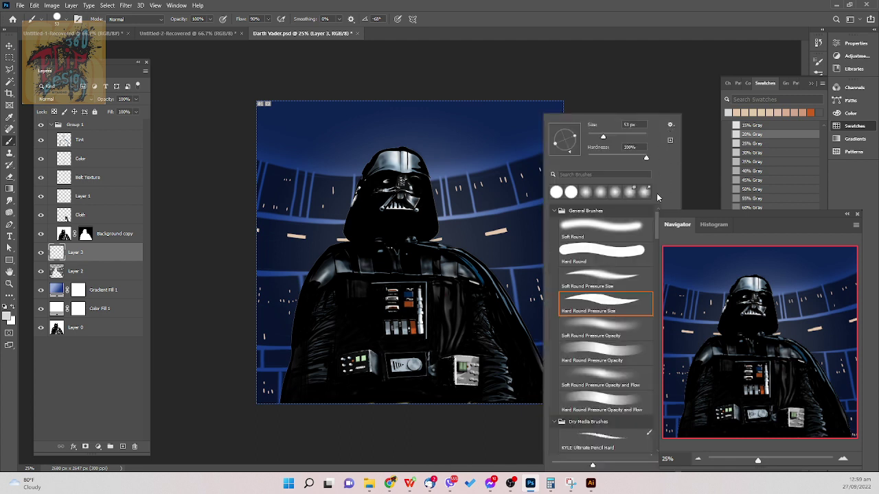
{"action": "left_click", "coordinate": [671, 125]}
{"action": "left_click", "coordinate": [683, 133]}
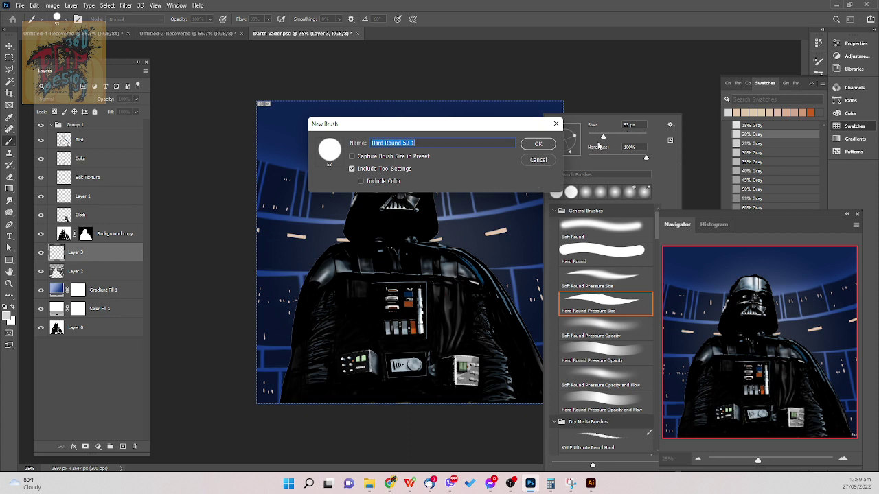
{"action": "left_click", "coordinate": [542, 161]}
{"action": "left_click", "coordinate": [670, 125]}
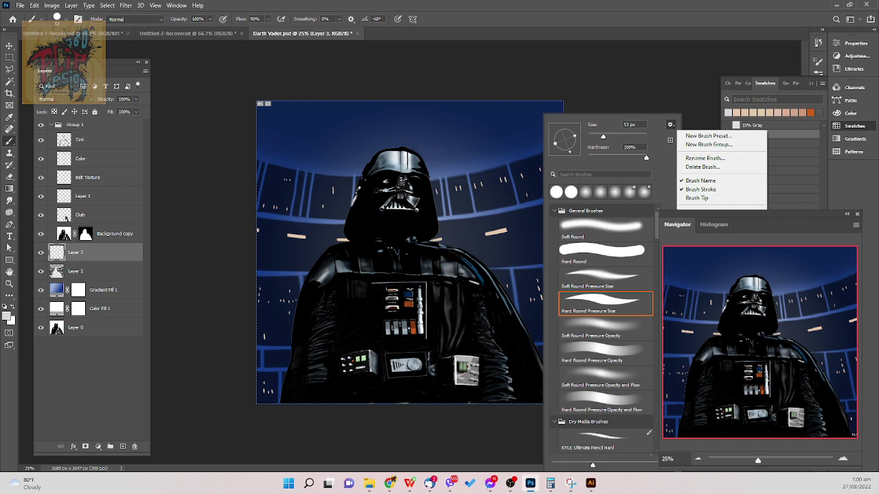
{"action": "left_click", "coordinate": [709, 248]}
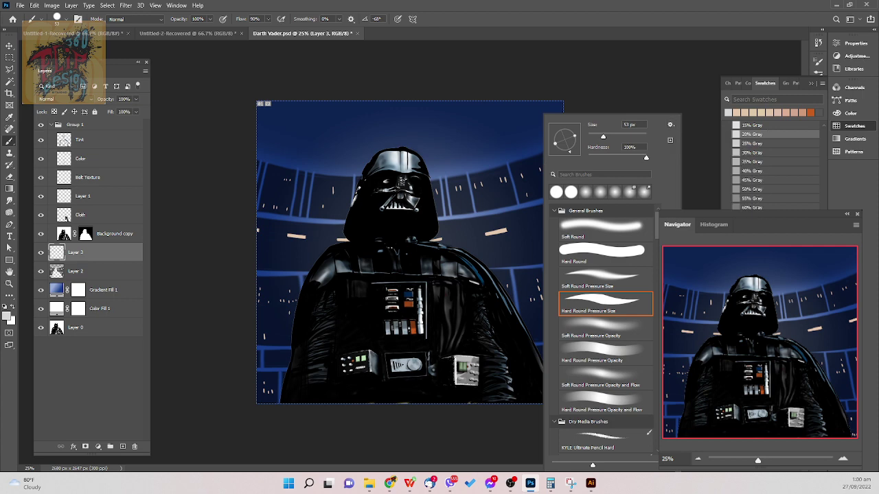
- Save the current brush with its tool settings as a new preset named Hard Round 53 1
{"action": "left_click", "coordinate": [177, 6]}
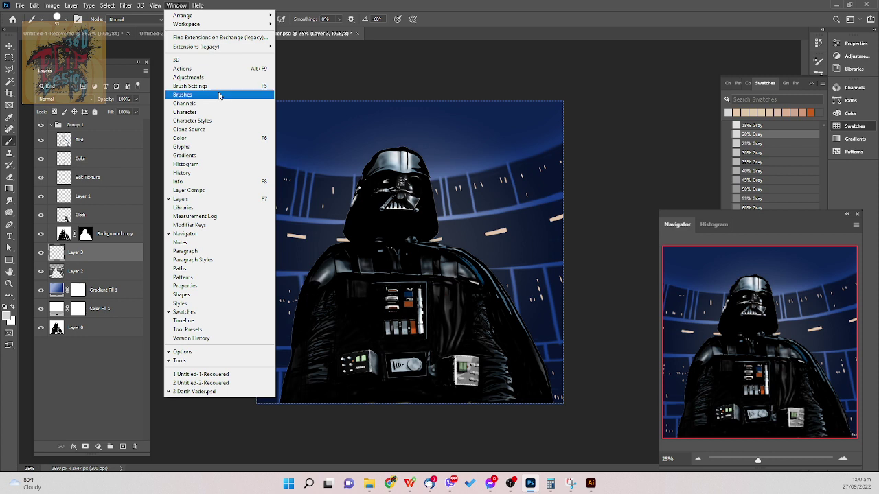
{"action": "left_click", "coordinate": [227, 95]}
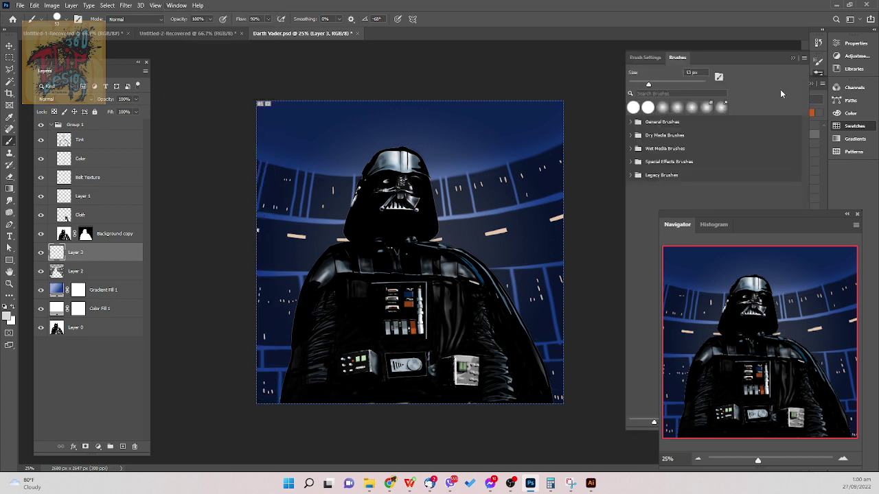
{"action": "left_click", "coordinate": [804, 58]}
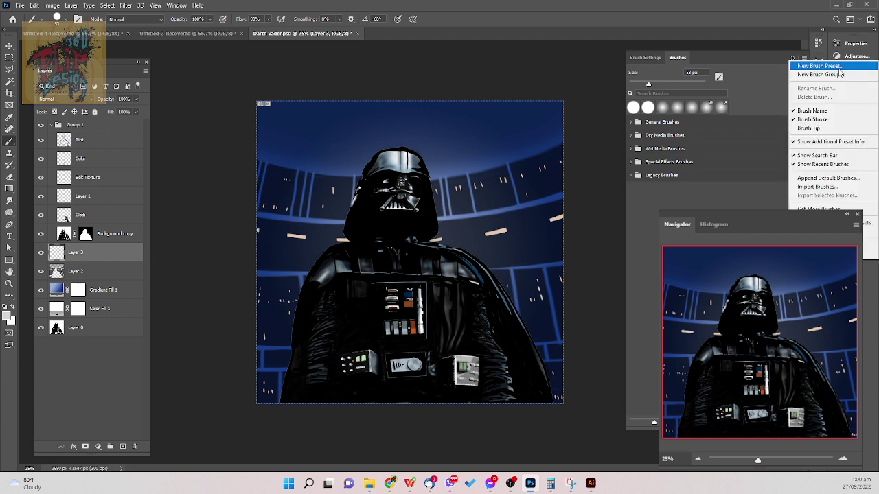
{"action": "left_click", "coordinate": [837, 68]}
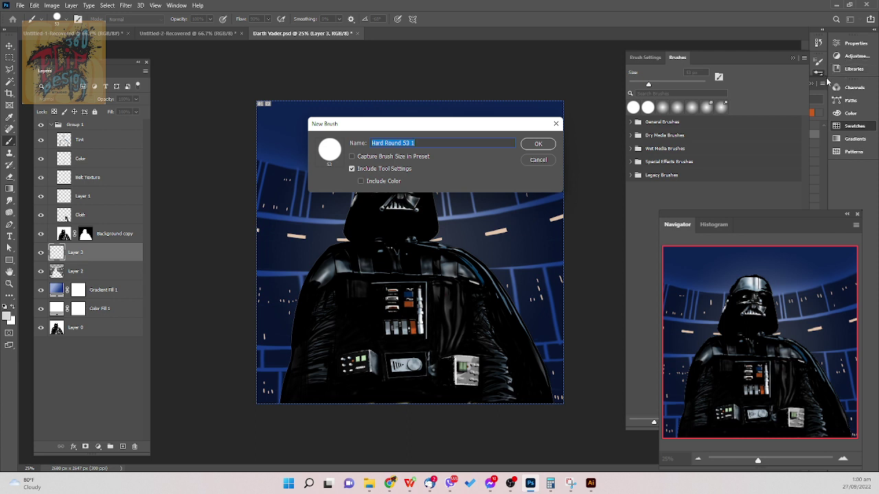
{"action": "left_click", "coordinate": [538, 144]}
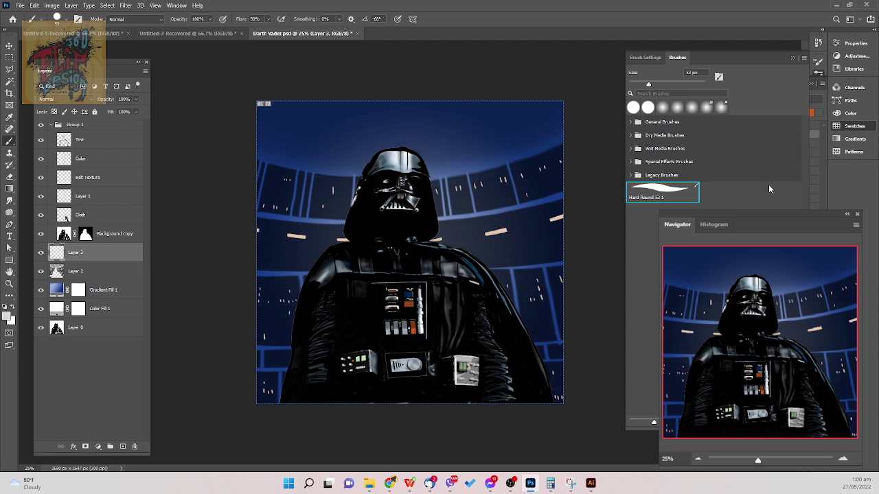
{"action": "right_click", "coordinate": [675, 191]}
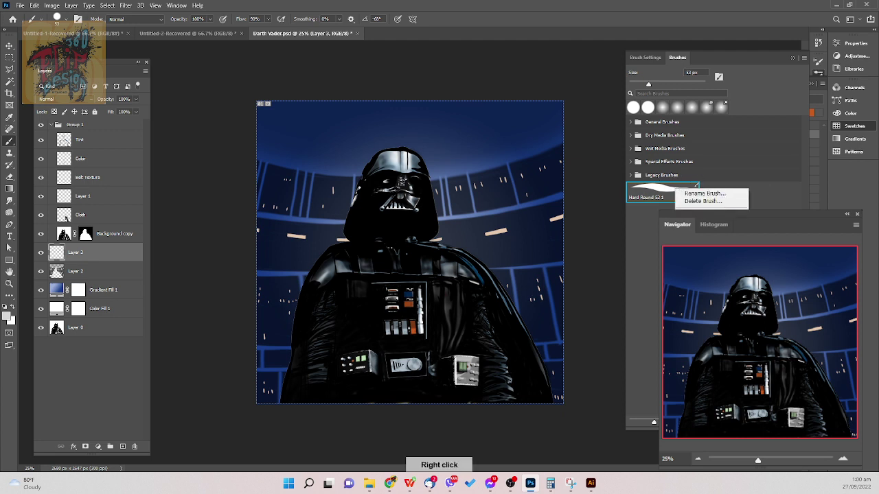
{"action": "left_click", "coordinate": [762, 196]}
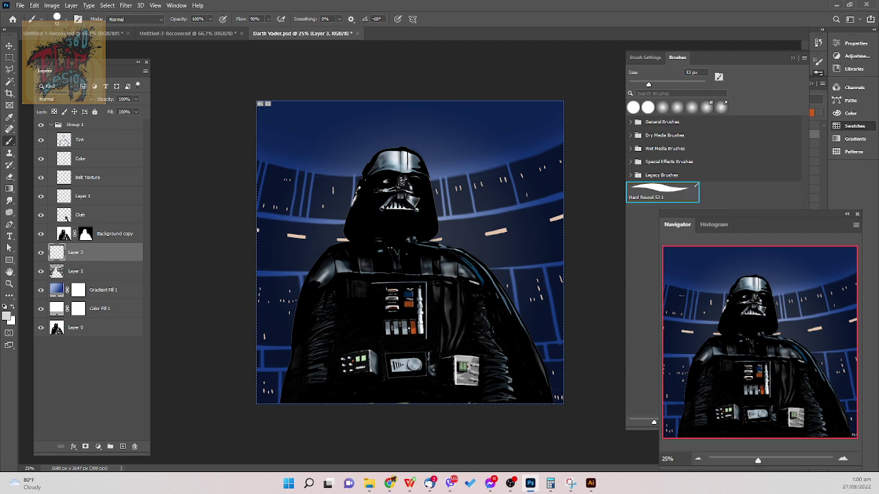
{"action": "left_click", "coordinate": [668, 199]}
{"action": "left_click", "coordinate": [804, 59]}
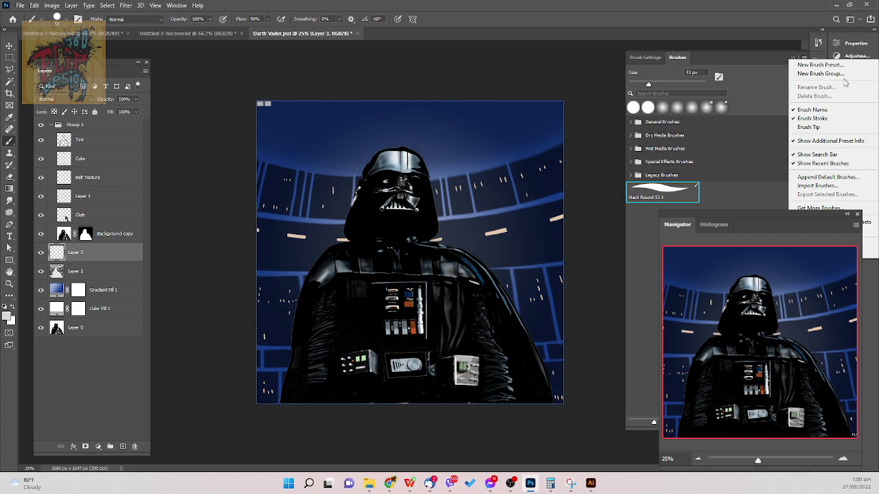
{"action": "left_click", "coordinate": [711, 78]}
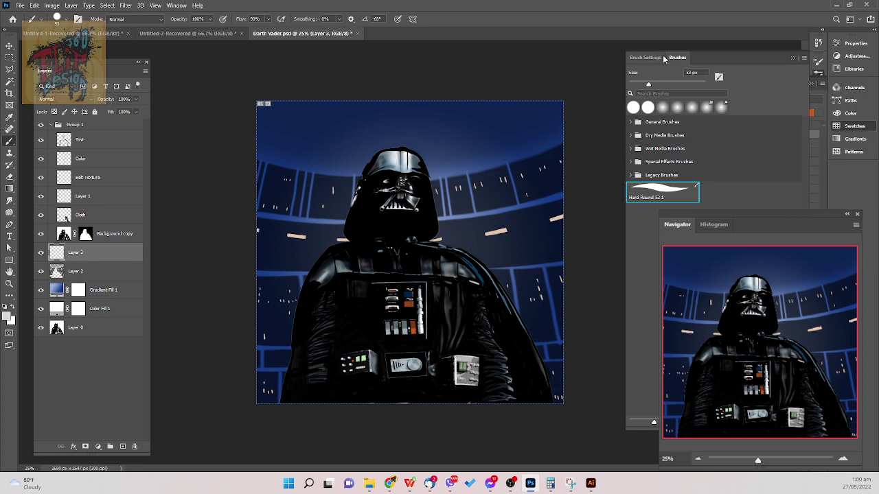
- Try gray dashes right of the shoulder with the angled brush and undo them
{"action": "left_click", "coordinate": [653, 56]}
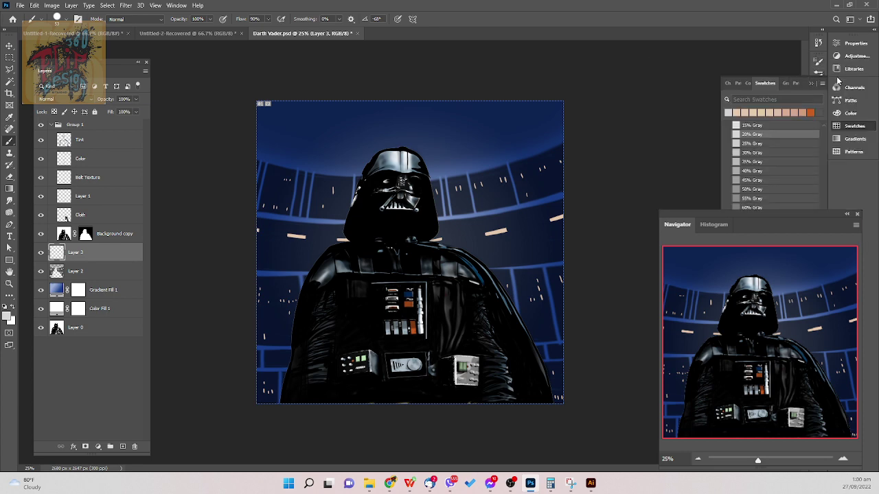
{"action": "left_click", "coordinate": [818, 62]}
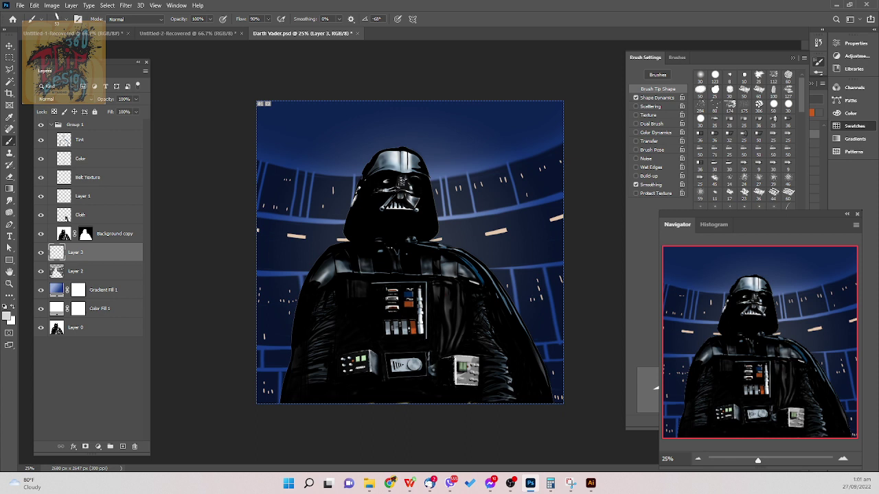
{"action": "mouse_move", "coordinate": [510, 255]}
{"action": "left_mouse_down"}
{"action": "mouse_move", "coordinate": [533, 249]}
{"action": "mouse_move", "coordinate": [502, 260]}
{"action": "mouse_move", "coordinate": [547, 254]}
{"action": "left_mouse_up"}
{"action": "key", "text": "ctrl+z"}
{"action": "key", "text": "ctrl+z"}
{"action": "key", "text": "ctrl+z"}
{"action": "key", "text": "ctrl+z"}
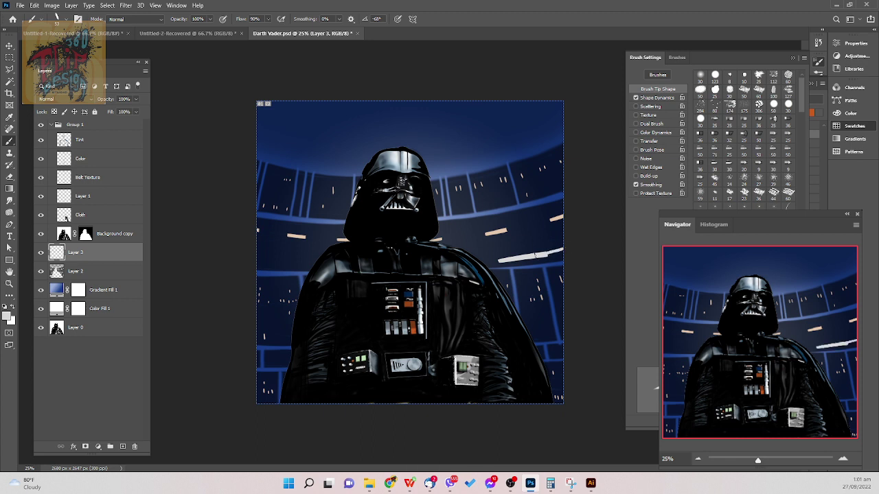
{"action": "key", "text": "ctrl+z"}
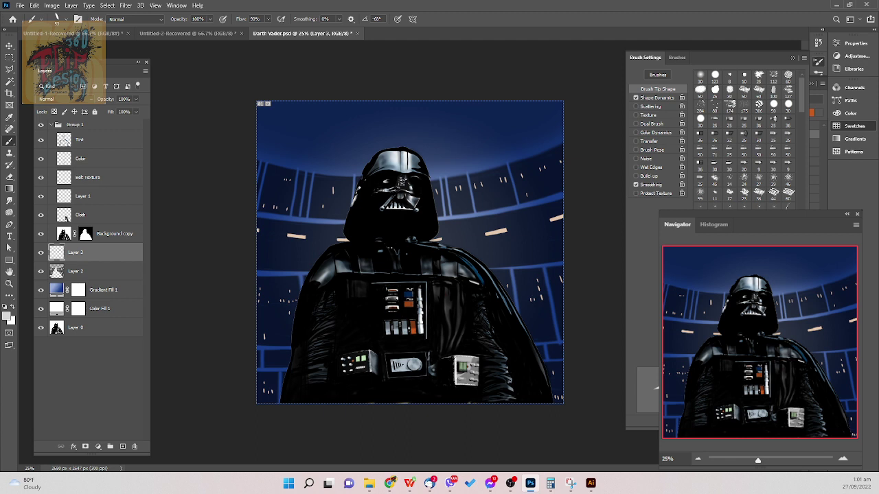
- Set the size jitter control to Off in the brush's Shape Dynamics and test a gray stroke right of the shoulder, undoing it
{"action": "left_click", "coordinate": [671, 100]}
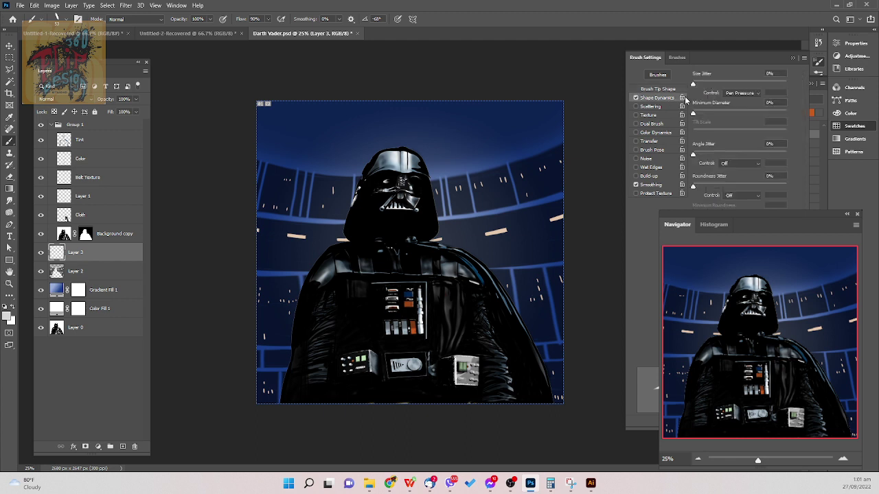
{"action": "left_click", "coordinate": [758, 94]}
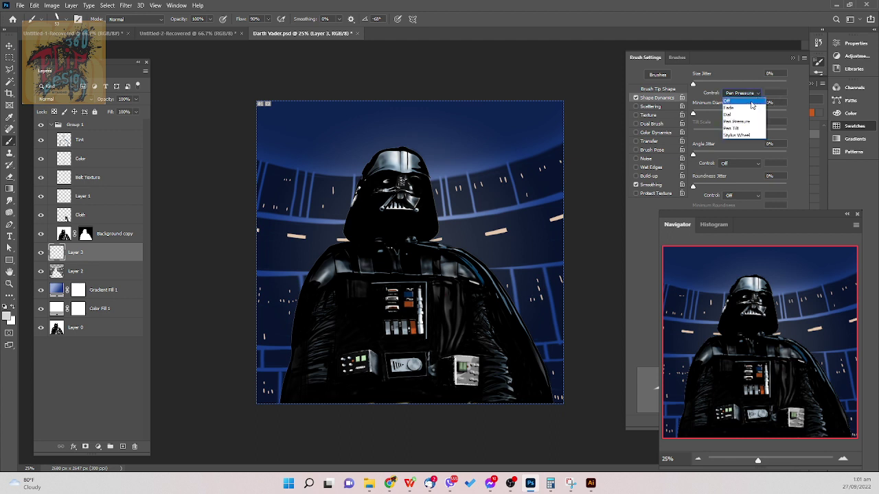
{"action": "left_click", "coordinate": [751, 101]}
{"action": "left_click_drag", "start_coordinate": [493, 249], "coordinate": [535, 236]}
{"action": "key", "text": "ctrl+z"}
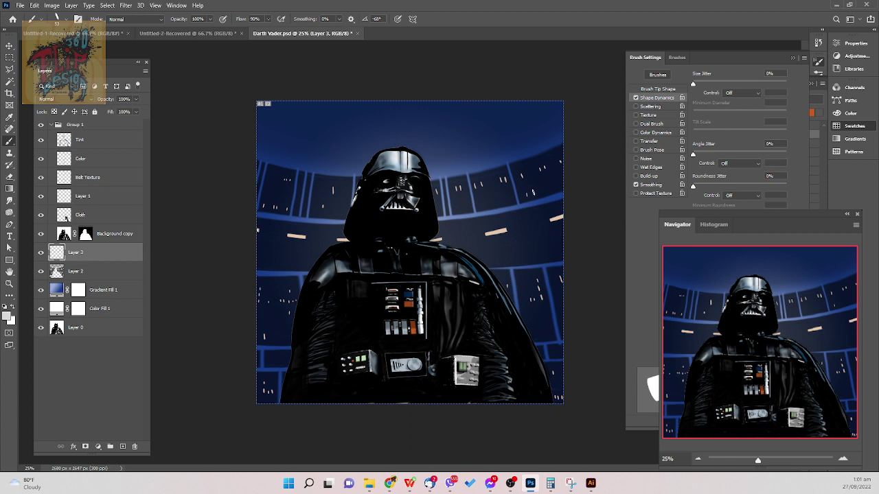
- Reduce the brush to 40 px and try gray dashes in the upper band and beside the right shoulder, undoing each one
{"action": "key", "text": "bracketleft"}
{"action": "key", "text": "bracketleft"}
{"action": "key", "text": "bracketleft"}
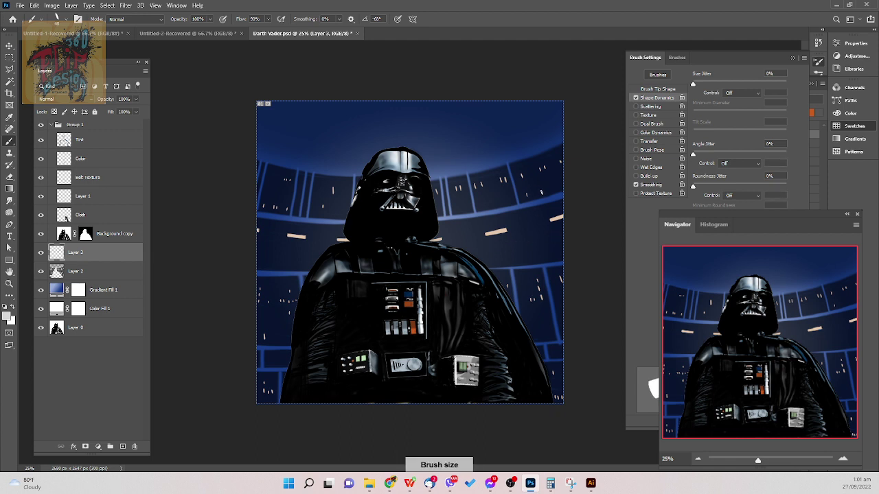
{"action": "left_click_drag", "start_coordinate": [538, 192], "coordinate": [565, 184]}
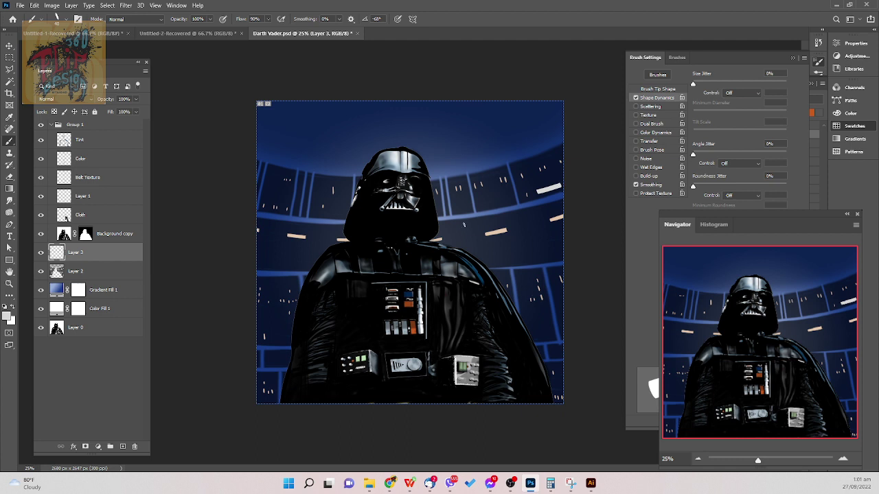
{"action": "left_click", "coordinate": [663, 89]}
{"action": "key", "text": "ctrl+z"}
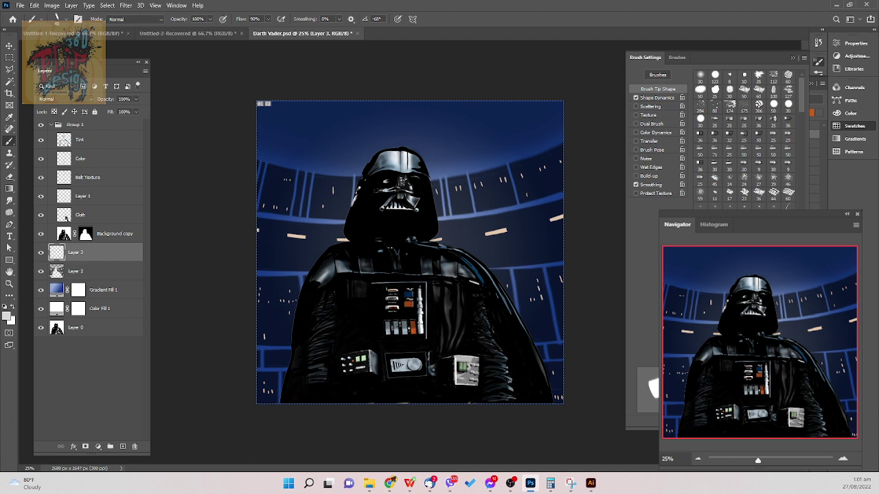
{"action": "left_click_drag", "start_coordinate": [535, 248], "coordinate": [558, 243]}
{"action": "key", "text": "ctrl+z"}
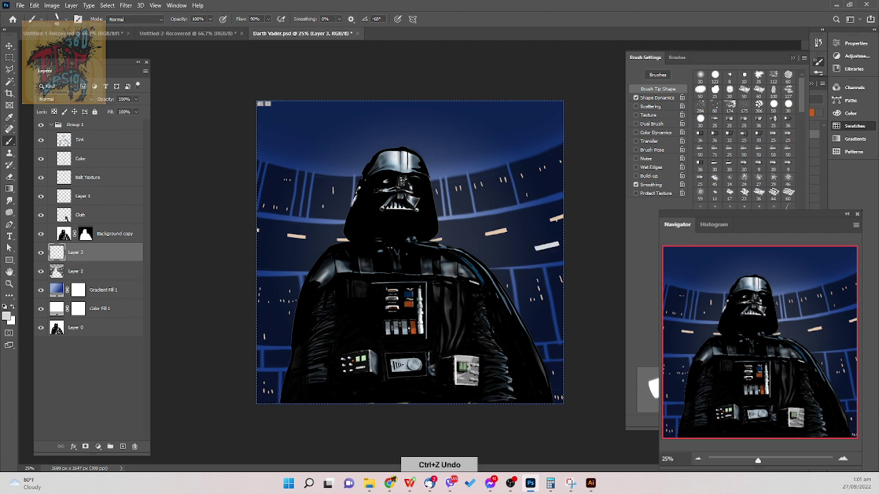
{"action": "left_click_drag", "start_coordinate": [540, 191], "coordinate": [562, 184]}
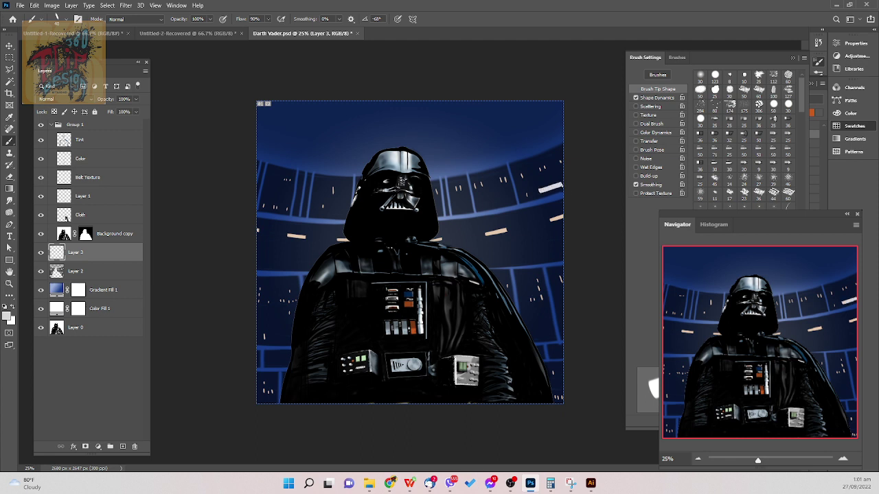
{"action": "key", "text": "ctrl+z"}
- Reduce the brush to 30 px and paint short slanted gray light dashes across the upper band right of the helmet
{"action": "key", "text": "["}
{"action": "key", "text": "["}
{"action": "left_click_drag", "start_coordinate": [536, 193], "coordinate": [559, 184]}
{"action": "left_click_drag", "start_coordinate": [484, 208], "coordinate": [505, 201]}
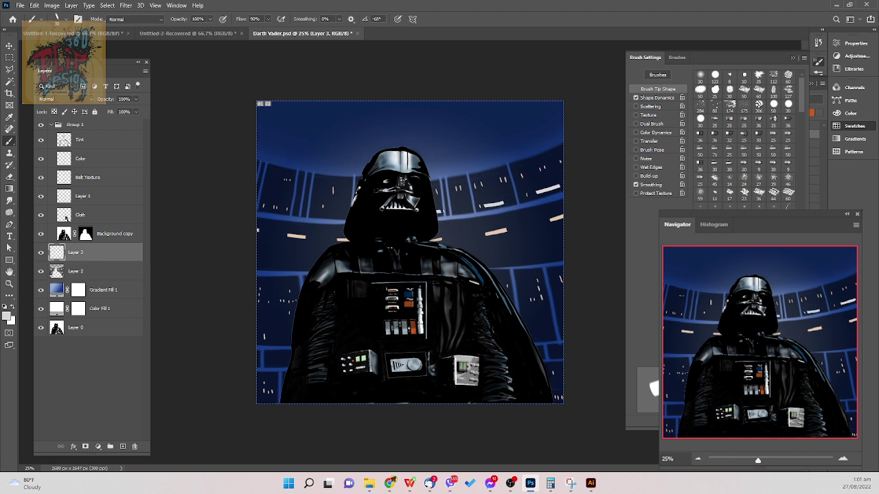
{"action": "left_click_drag", "start_coordinate": [456, 180], "coordinate": [490, 173]}
{"action": "key", "text": "ctrl+z"}
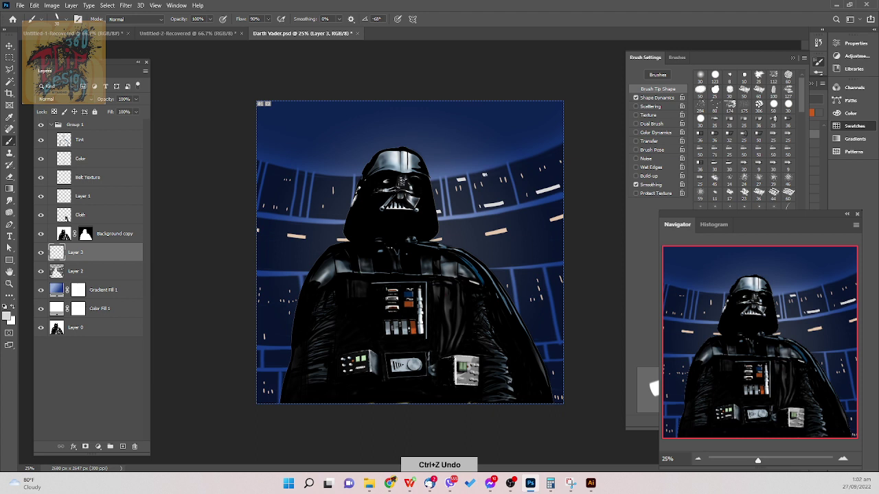
{"action": "key", "text": "ctrl+z"}
{"action": "left_click_drag", "start_coordinate": [489, 174], "coordinate": [562, 151]}
{"action": "key", "text": "ctrl+z"}
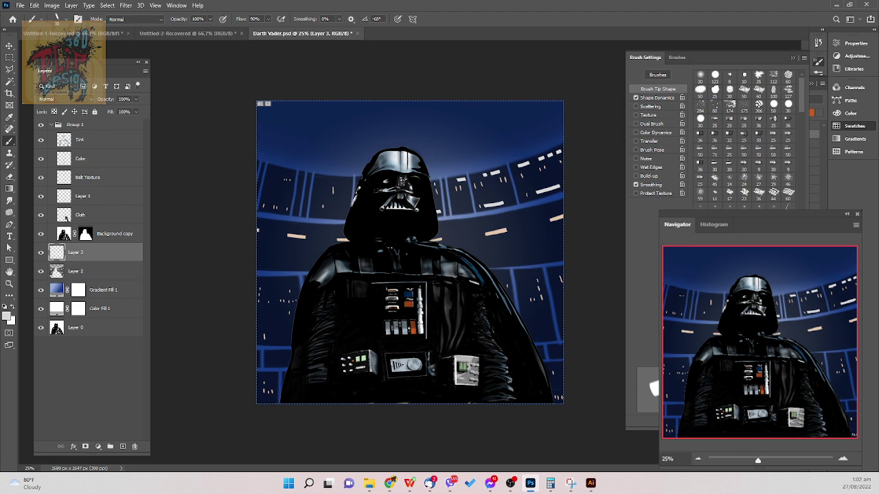
- Paint short gray light dashes beside the helmet and across the upper band to its left
{"action": "left_click_drag", "start_coordinate": [431, 186], "coordinate": [438, 182]}
{"action": "left_click_drag", "start_coordinate": [317, 183], "coordinate": [354, 189]}
{"action": "left_click_drag", "start_coordinate": [314, 217], "coordinate": [334, 216]}
{"action": "left_click_drag", "start_coordinate": [270, 172], "coordinate": [288, 172]}
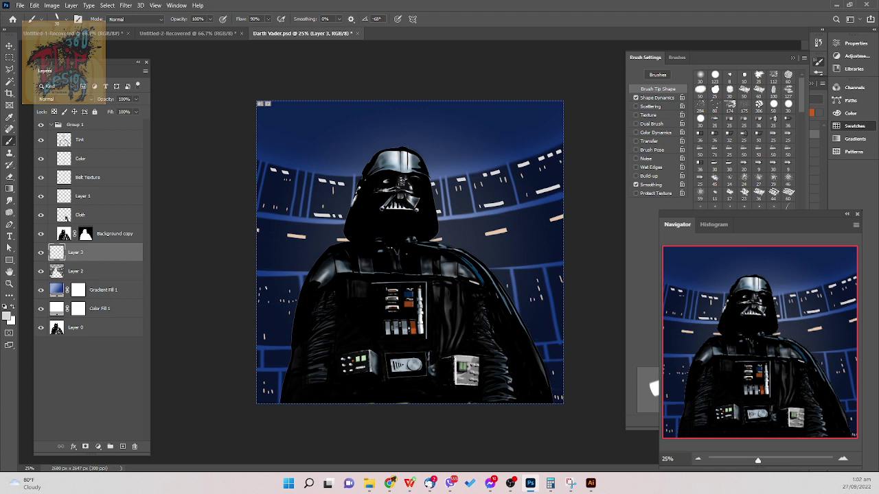
- Paint small gray light dashes in the lower wall panels on both sides of the figure, undoing any misplaced stroke
{"action": "left_click_drag", "start_coordinate": [259, 285], "coordinate": [275, 284]}
{"action": "left_click_drag", "start_coordinate": [255, 283], "coordinate": [292, 281]}
{"action": "key", "text": "ctrl+z"}
{"action": "left_click_drag", "start_coordinate": [271, 341], "coordinate": [278, 341]}
{"action": "left_click", "coordinate": [534, 337]}
{"action": "left_click", "coordinate": [547, 335]}
{"action": "left_click_drag", "start_coordinate": [536, 333], "coordinate": [546, 332]}
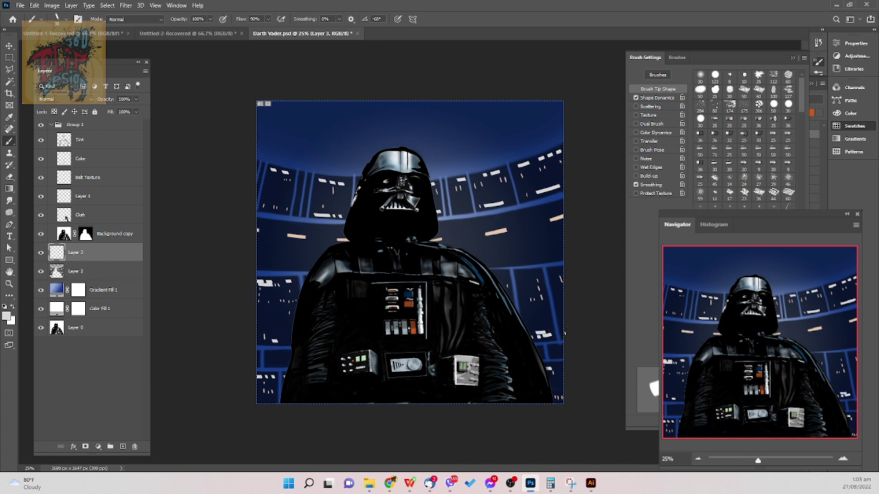
{"action": "left_click", "coordinate": [522, 278]}
{"action": "left_click", "coordinate": [529, 276]}
{"action": "left_click", "coordinate": [526, 274]}
{"action": "left_click", "coordinate": [288, 341]}
- Hide and show Layer 3 to compare the backdrop with and without the painted lights
{"action": "left_click", "coordinate": [41, 254]}
{"action": "left_click", "coordinate": [41, 253]}
{"action": "key", "text": "alt+Tab"}
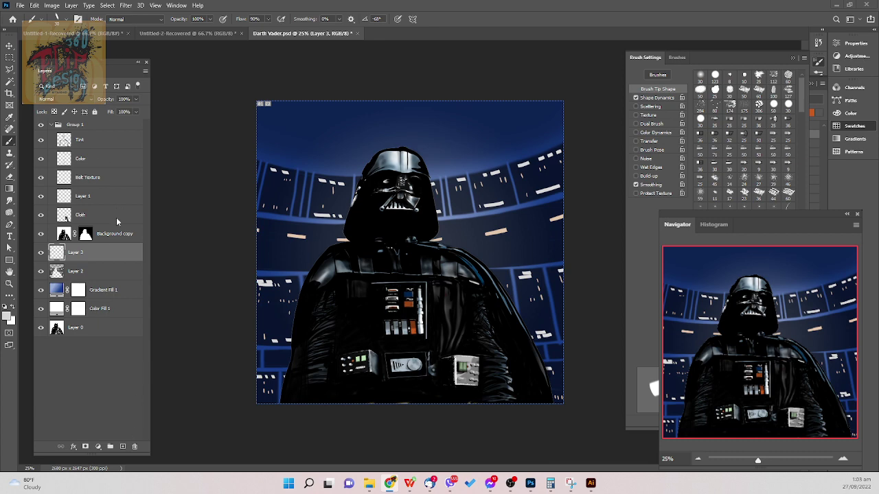
- Convert Layer 3 to a smart object and apply a slight Gaussian Blur to the lights
{"action": "right_click", "coordinate": [125, 260]}
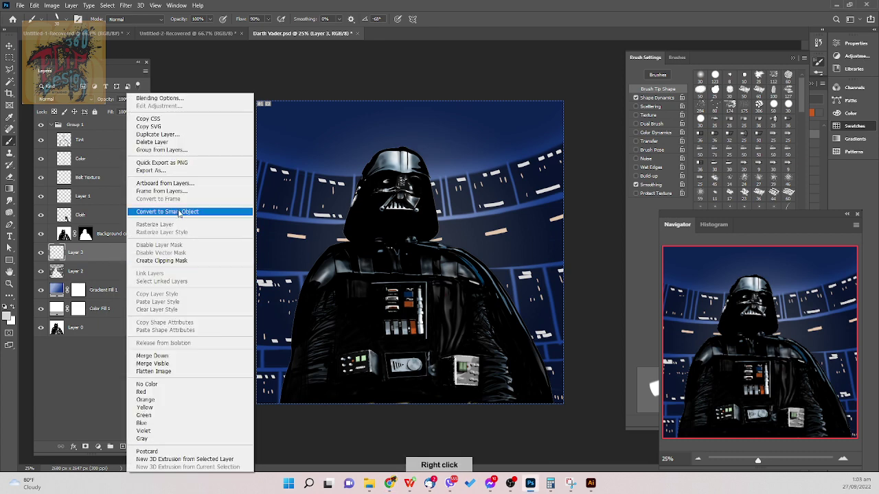
{"action": "left_click", "coordinate": [178, 212]}
{"action": "left_click", "coordinate": [140, 5]}
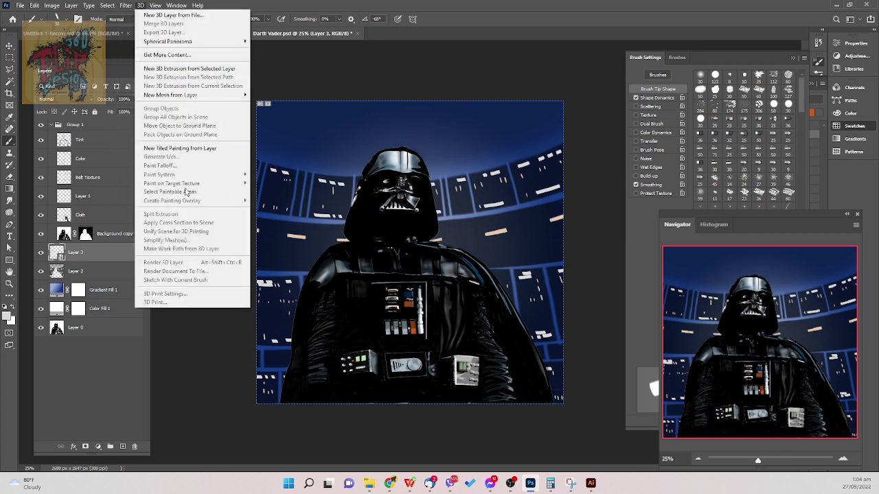
{"action": "mouse_move", "coordinate": [126, 6]}
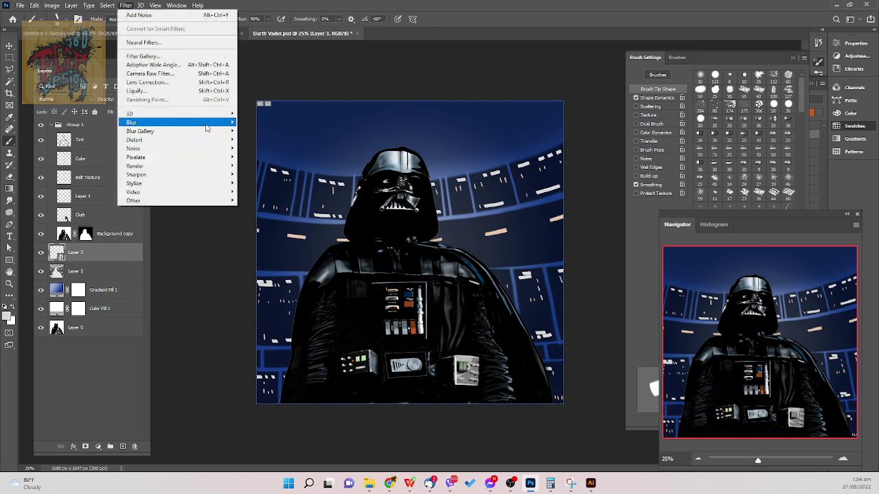
{"action": "mouse_move", "coordinate": [206, 125]}
{"action": "left_click", "coordinate": [269, 157]}
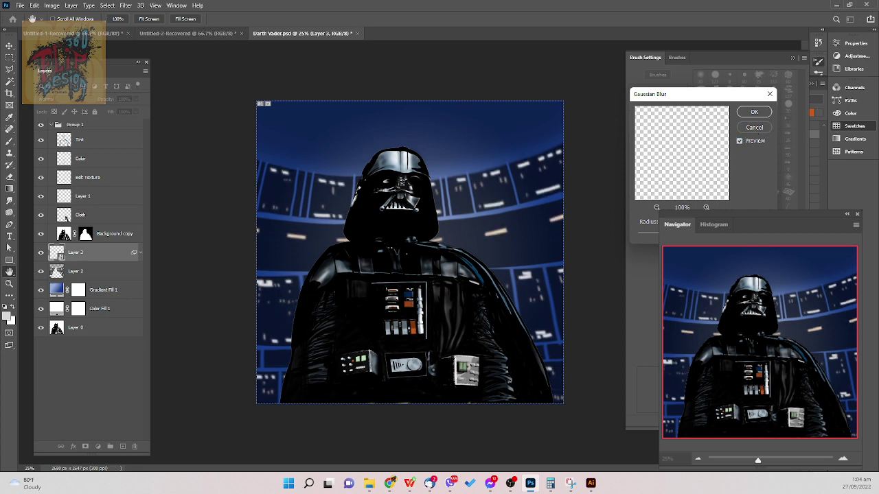
{"action": "left_click", "coordinate": [759, 113]}
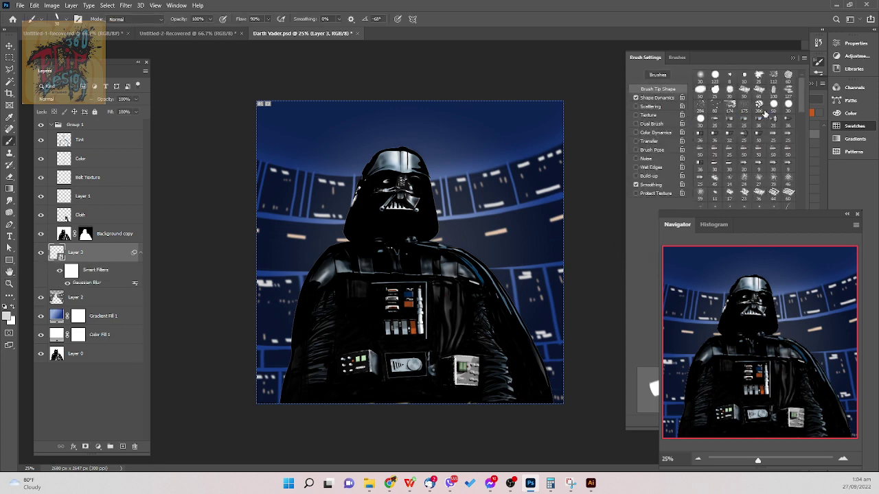
- Convert Layer 2 to a smart object and apply a Gaussian Blur to soften the dark backdrop panels
{"action": "left_click", "coordinate": [110, 297]}
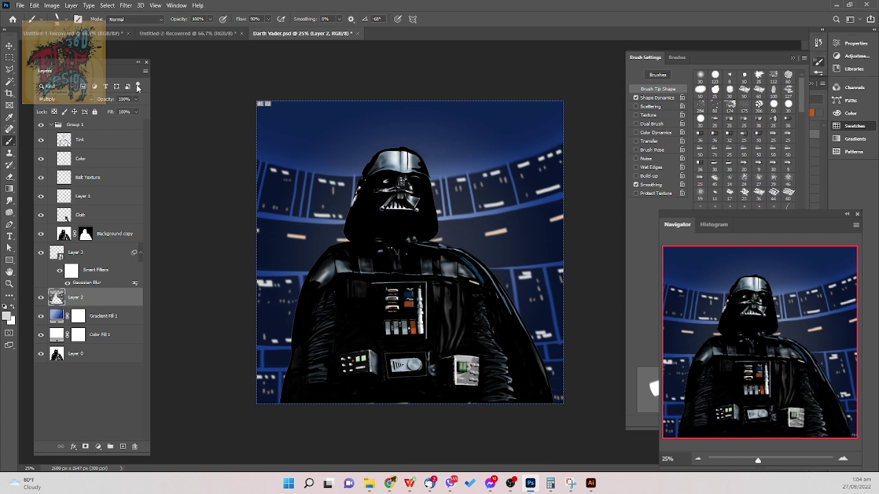
{"action": "right_click", "coordinate": [118, 305]}
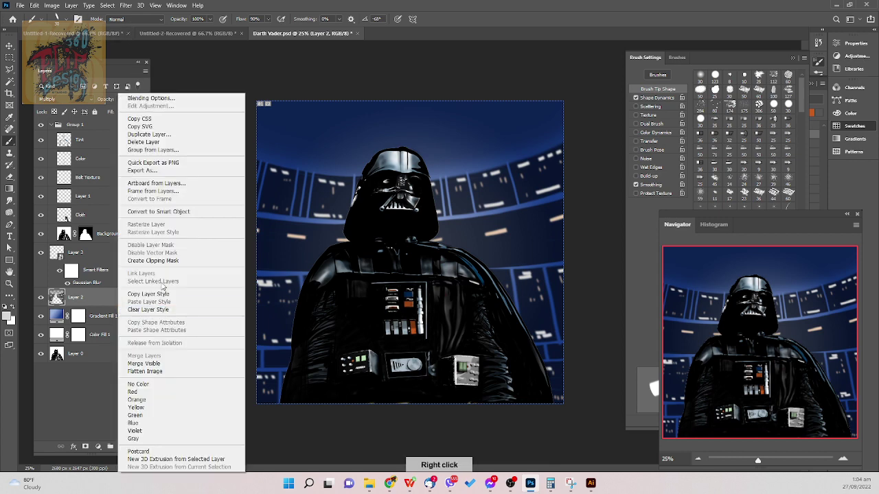
{"action": "left_click", "coordinate": [178, 213]}
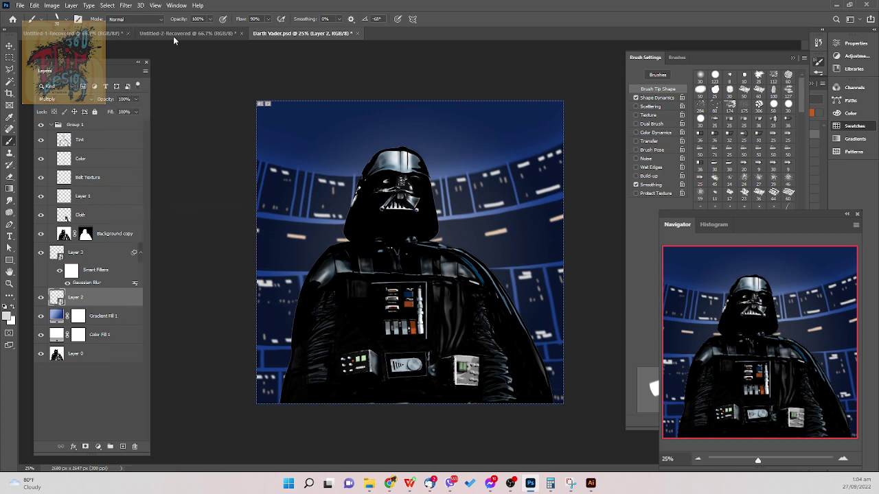
{"action": "left_click", "coordinate": [125, 4]}
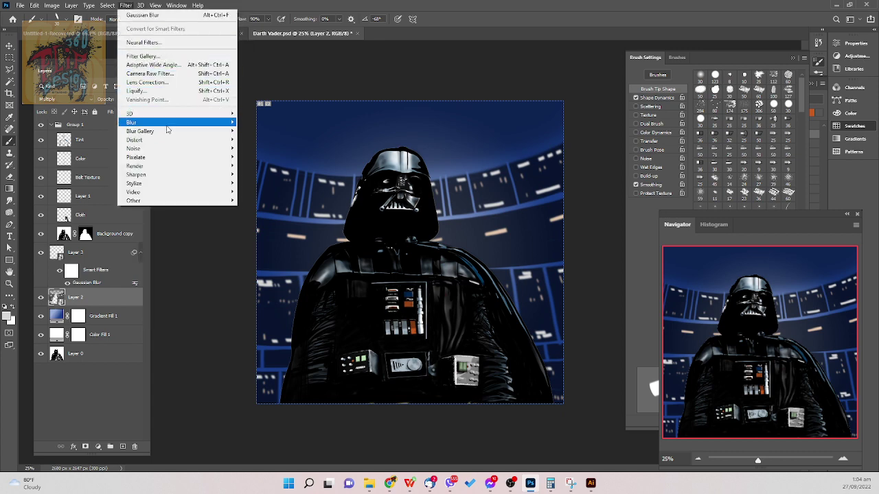
{"action": "mouse_move", "coordinate": [165, 124]}
{"action": "left_click", "coordinate": [271, 157]}
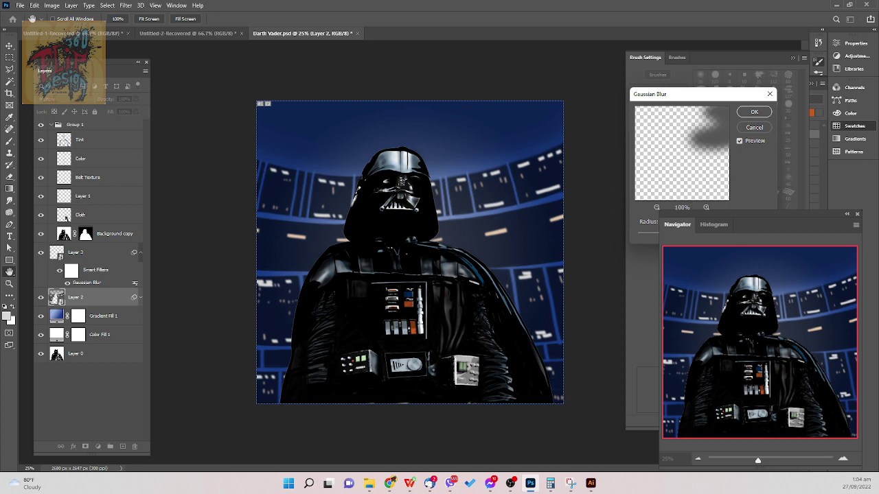
{"action": "left_click", "coordinate": [755, 115]}
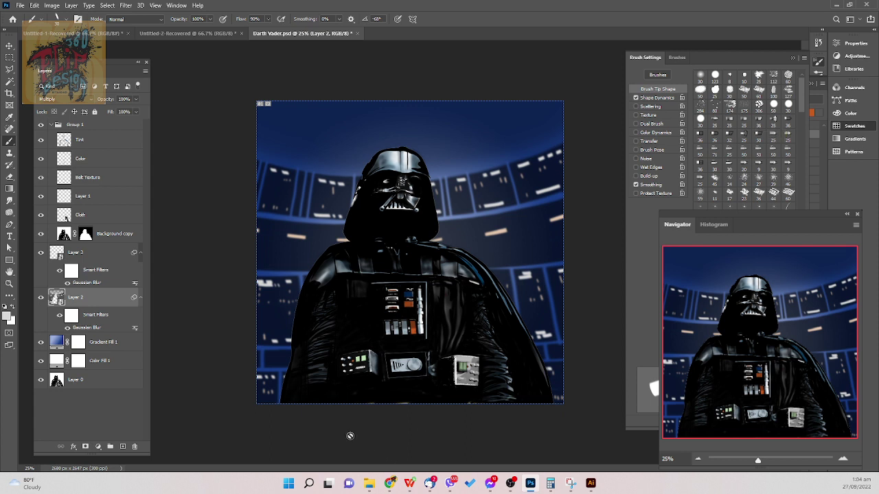
- Collapse Group 1 and add a new empty layer above it
{"action": "left_click", "coordinate": [131, 260]}
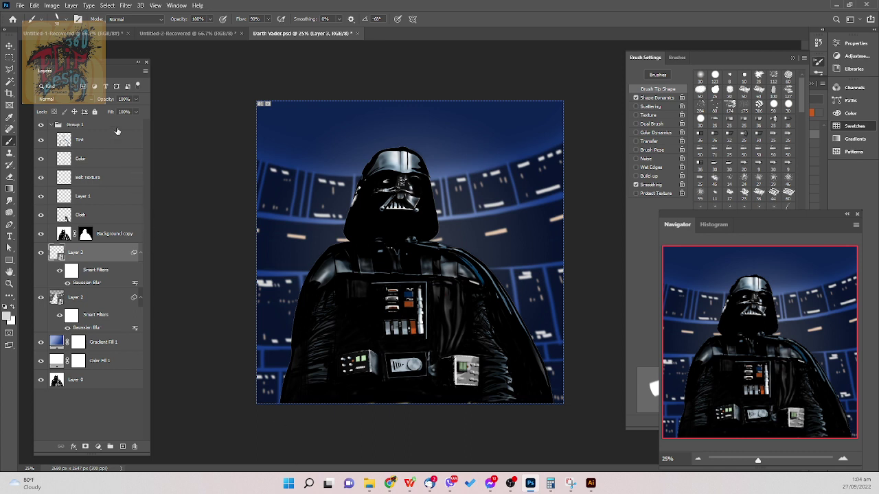
{"action": "left_click", "coordinate": [51, 125]}
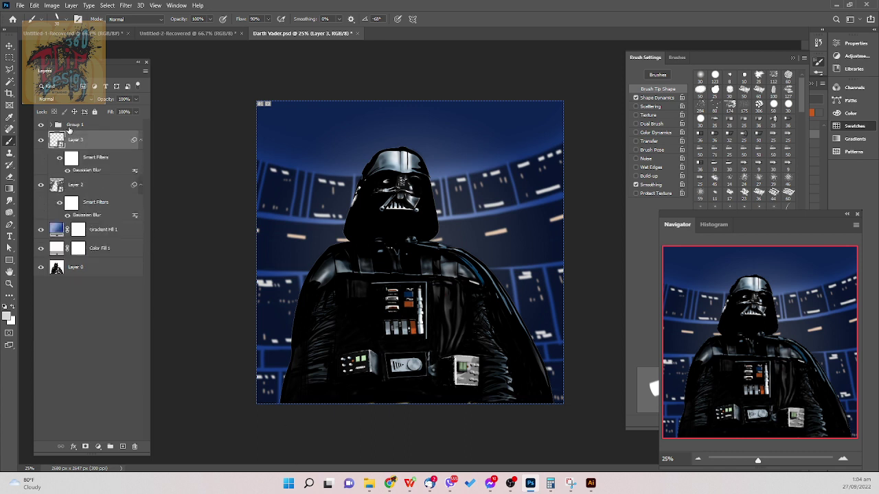
{"action": "left_click", "coordinate": [111, 130]}
{"action": "left_click", "coordinate": [123, 446]}
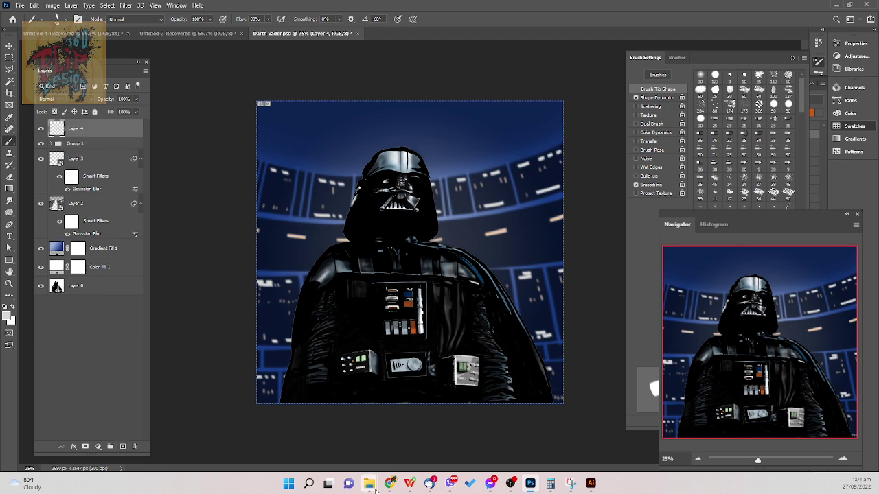
- Save the Darth Vader document and bring up the 217 - brand40 - Counselors Soccer folder in File Explorer
{"action": "mouse_move", "coordinate": [377, 490]}
{"action": "key", "text": "ctrl+s"}
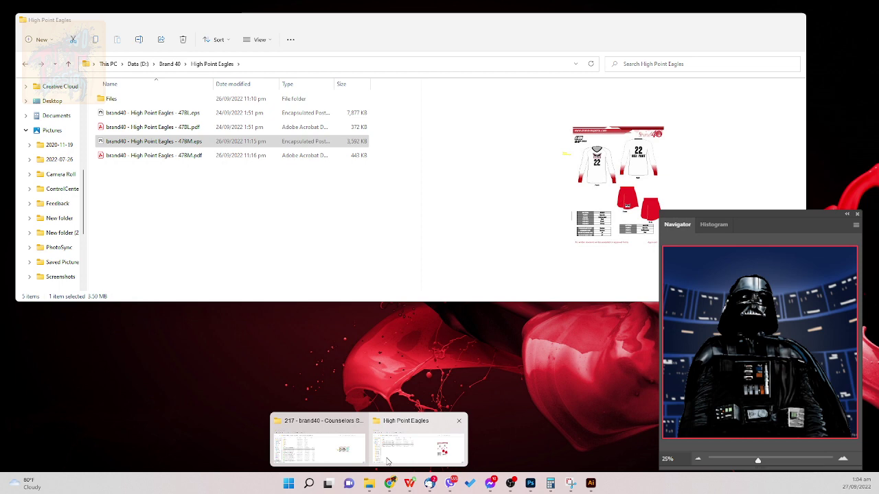
{"action": "left_click", "coordinate": [354, 462]}
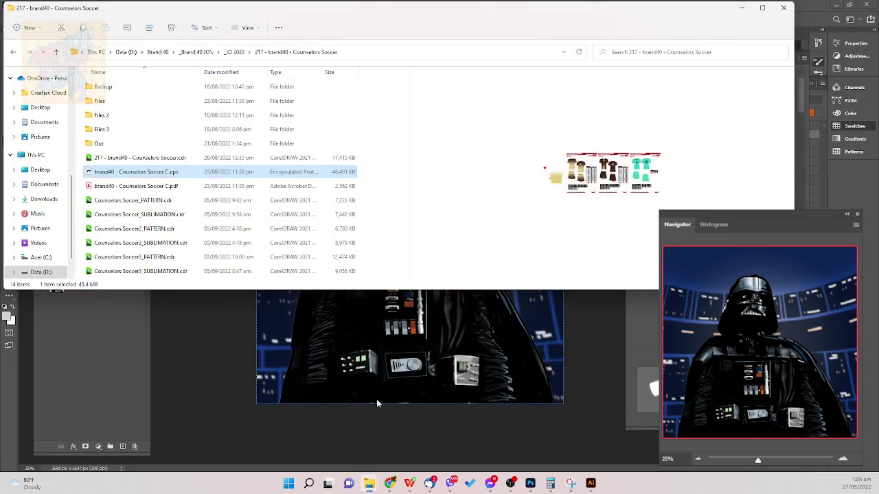
{"action": "left_click_drag", "start_coordinate": [105, 9], "coordinate": [0, 117]}
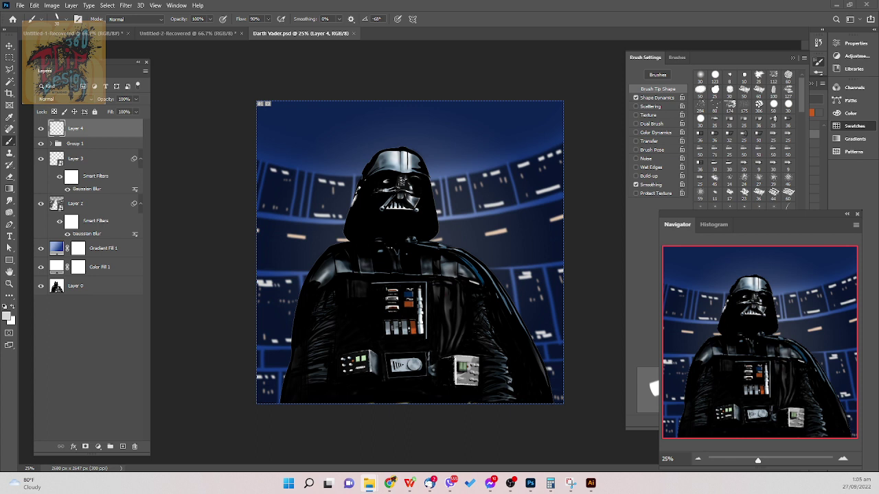
- Place the Particles creative-deals_com 60 image above Group 1, scaled to cover the whole canvas, and blend it with Linear Dodge (Add)
{"action": "left_click_drag", "start_coordinate": [526, 217], "coordinate": [366, 258]}
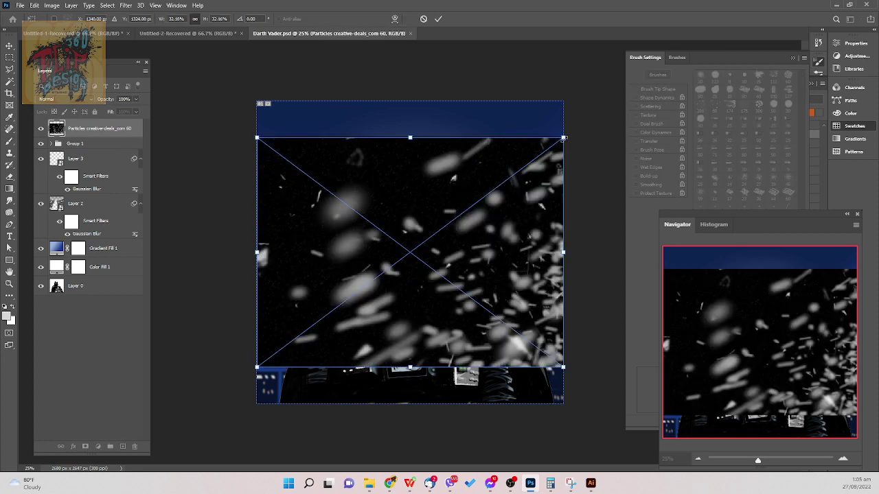
{"action": "left_click_drag", "start_coordinate": [563, 138], "coordinate": [599, 100]}
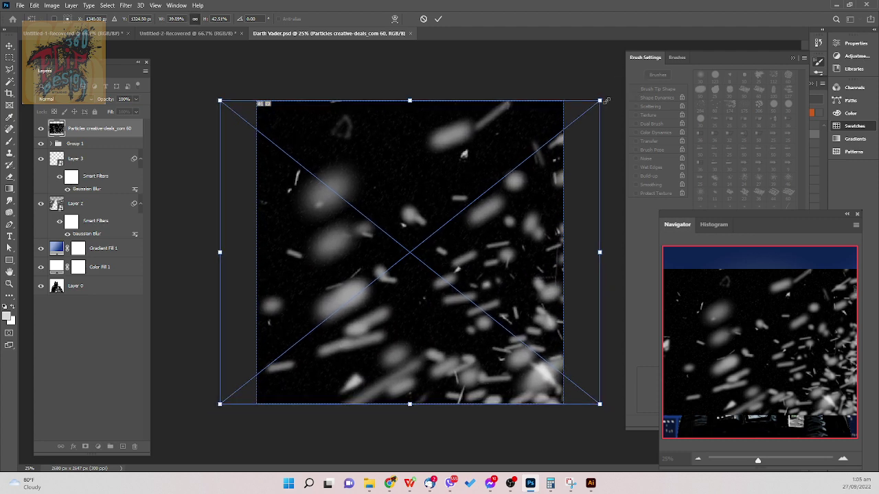
{"action": "key", "text": "Return"}
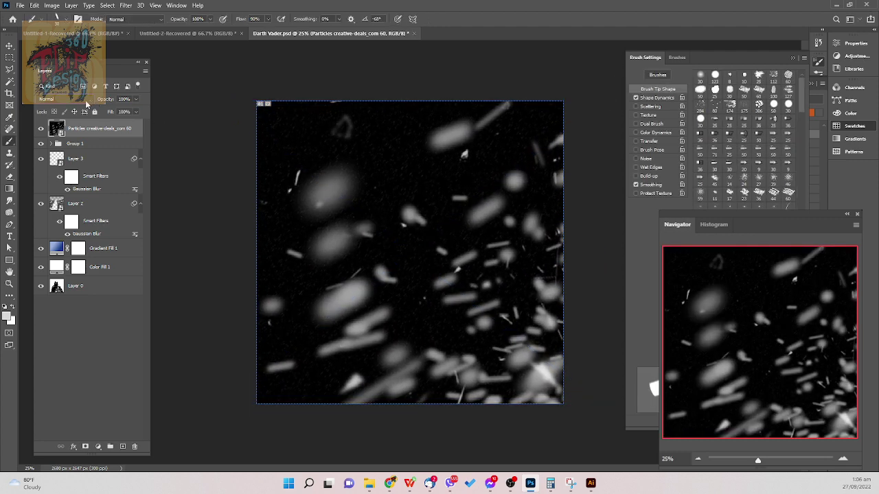
{"action": "left_click", "coordinate": [83, 100]}
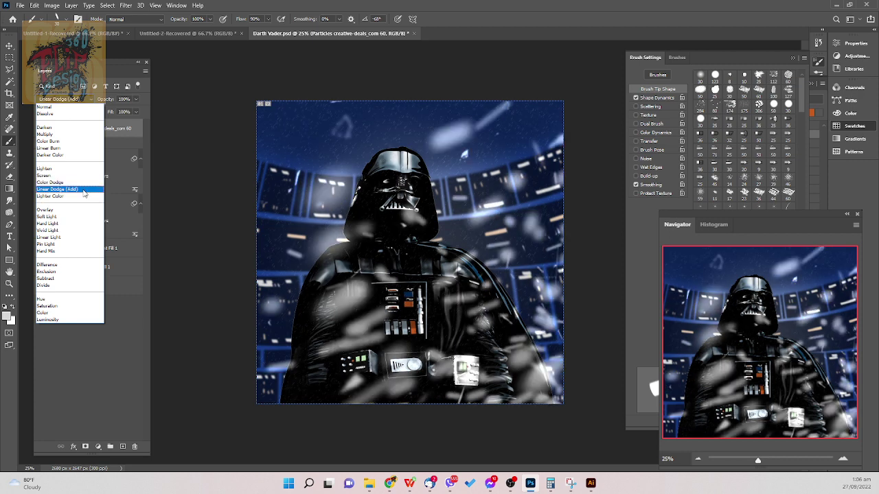
{"action": "left_click", "coordinate": [83, 190]}
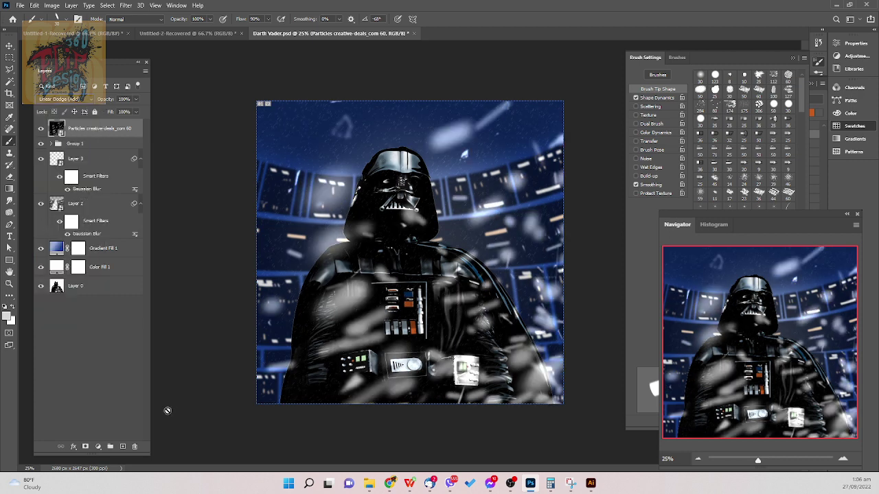
{"action": "left_click", "coordinate": [100, 450]}
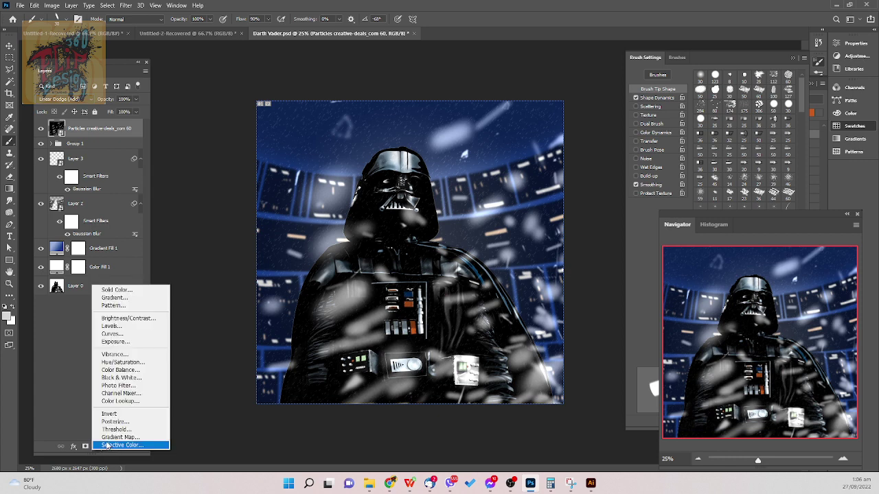
{"action": "left_click", "coordinate": [73, 446]}
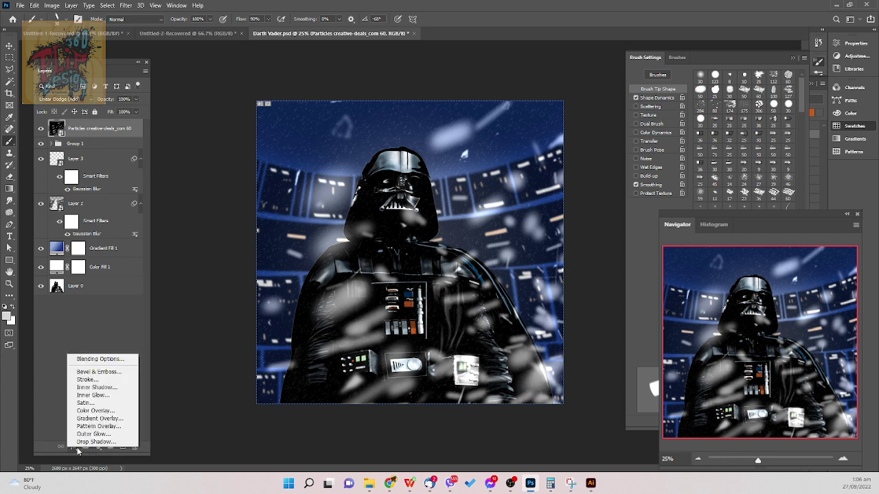
{"action": "left_click", "coordinate": [110, 418]}
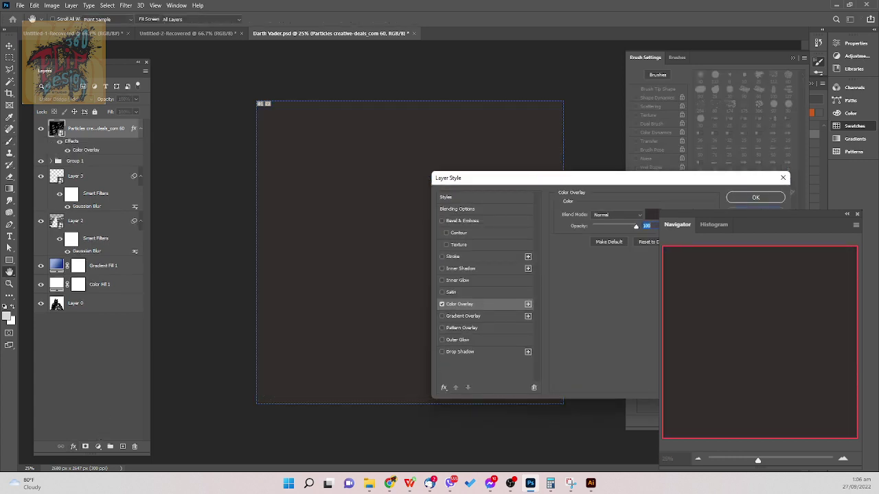
{"action": "key", "text": "Escape"}
- Try a Color Overlay on the particles layer, blended with Multiply and recolored to bright red
{"action": "left_click", "coordinate": [75, 447]}
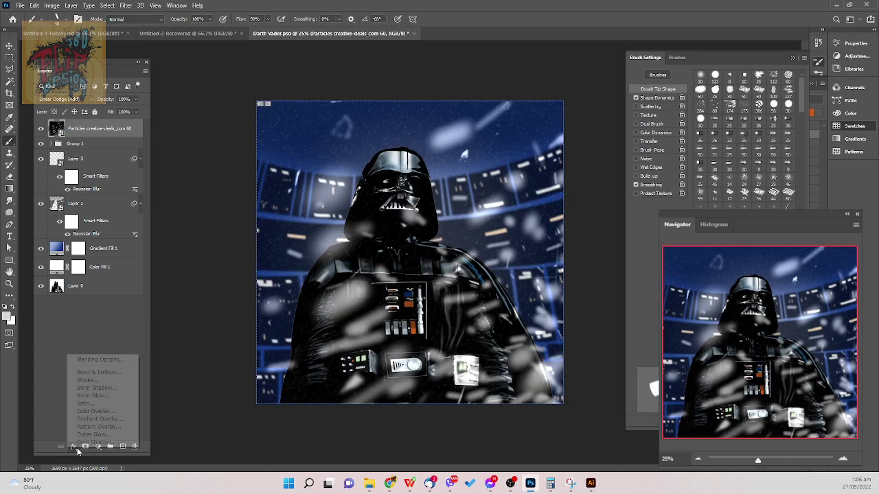
{"action": "left_click", "coordinate": [108, 411]}
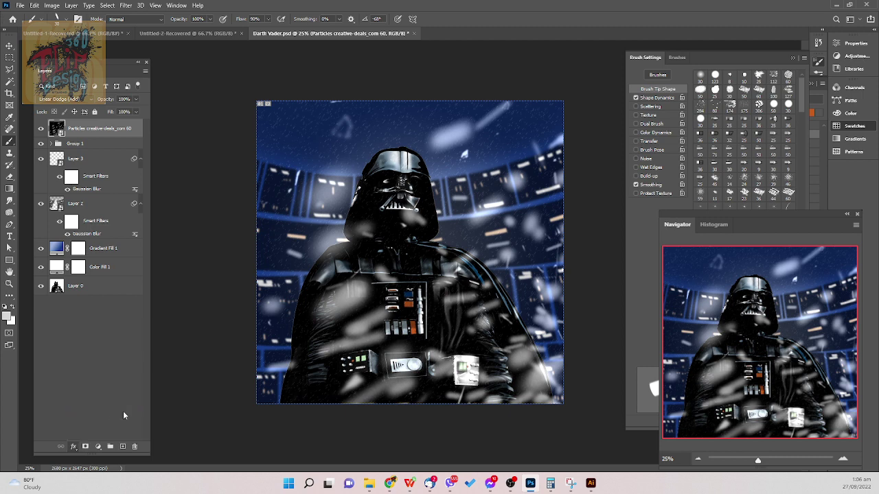
{"action": "left_click", "coordinate": [639, 216]}
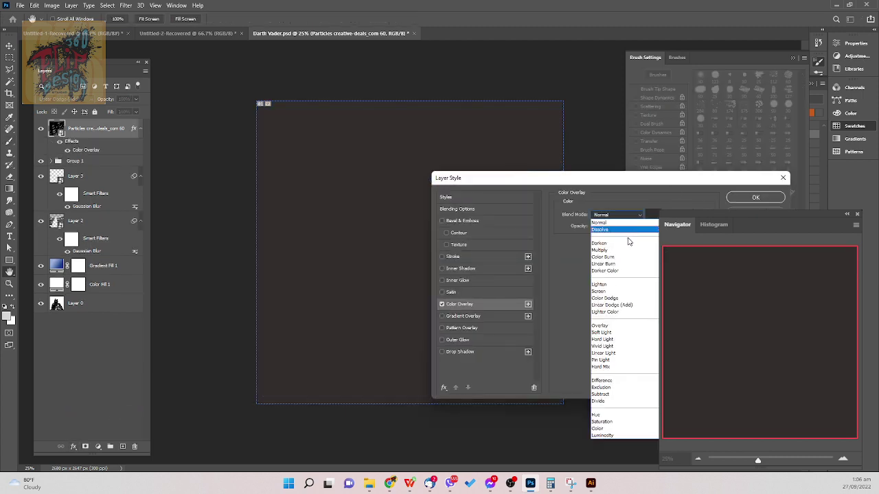
{"action": "left_click", "coordinate": [624, 249]}
{"action": "left_click", "coordinate": [621, 216]}
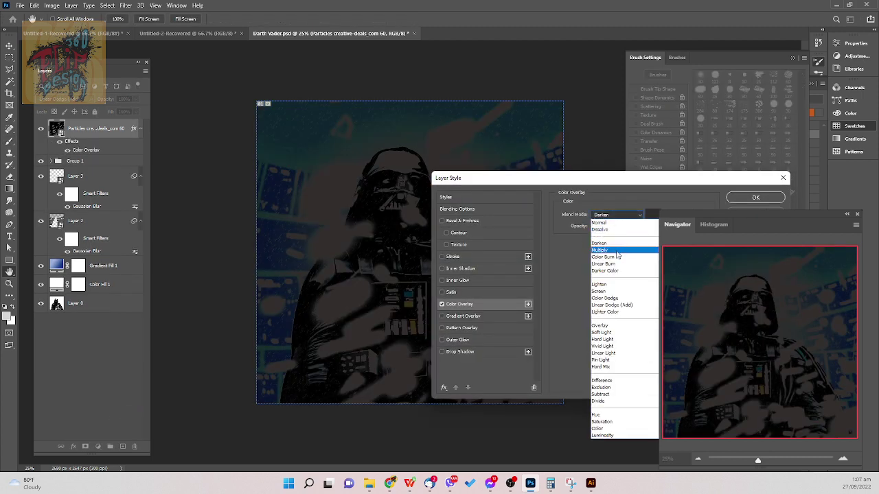
{"action": "left_click", "coordinate": [626, 226]}
{"action": "left_click", "coordinate": [650, 215]}
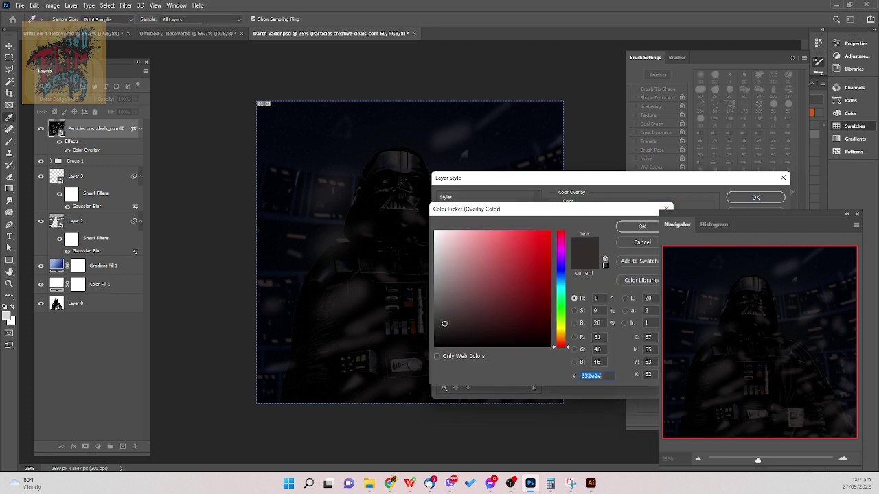
{"action": "left_click", "coordinate": [642, 226]}
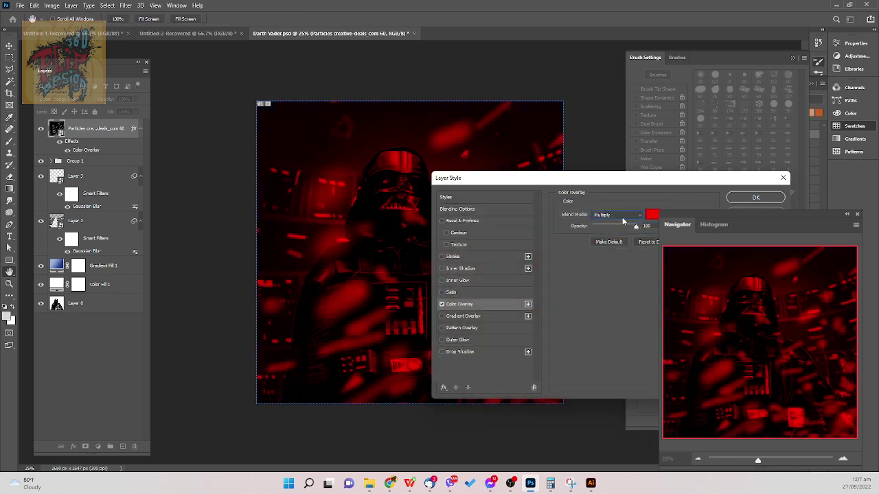
- Try the Screen, Overlay and Normal blend modes for the particles layer's red color overlay
{"action": "left_click", "coordinate": [621, 215]}
{"action": "left_click", "coordinate": [603, 291]}
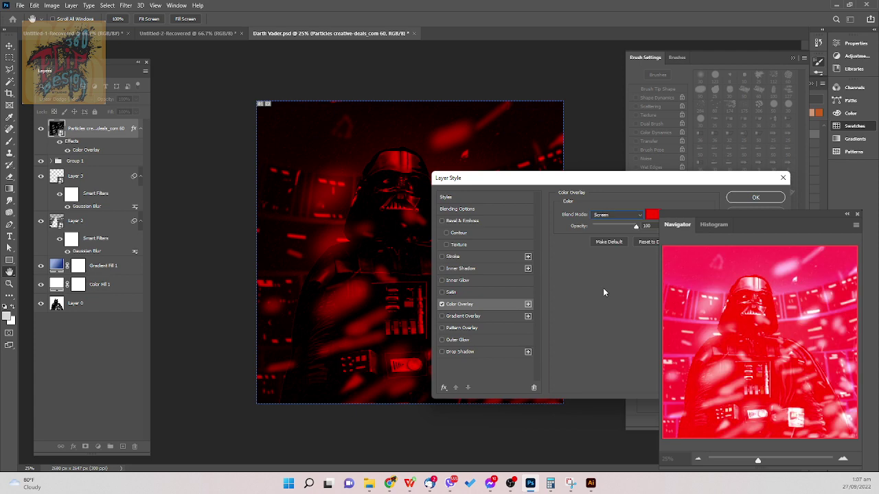
{"action": "left_click", "coordinate": [620, 215]}
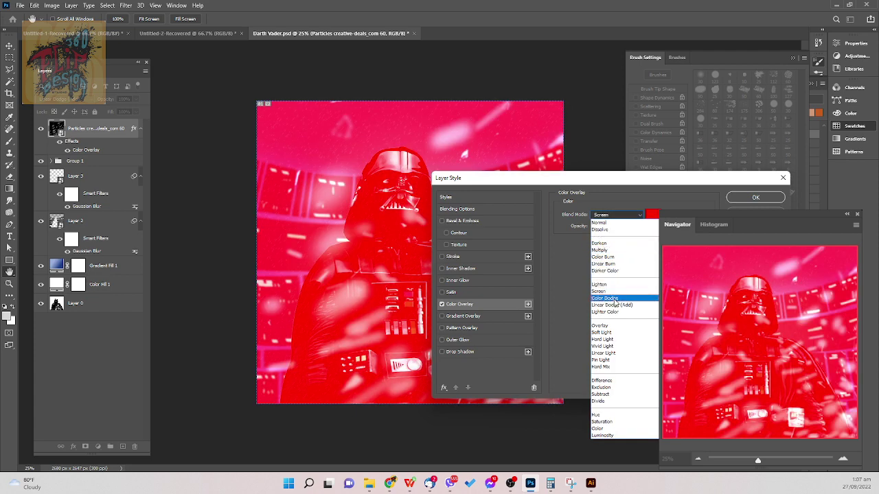
{"action": "left_click", "coordinate": [621, 326]}
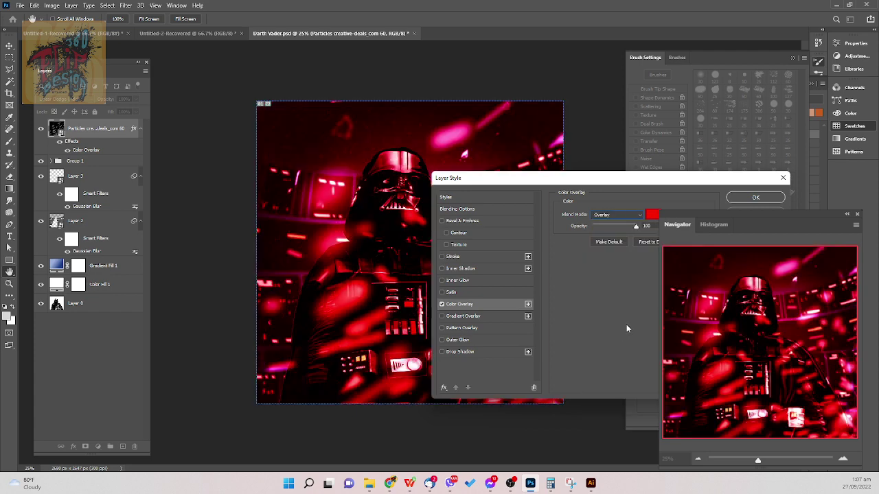
{"action": "left_click", "coordinate": [631, 216]}
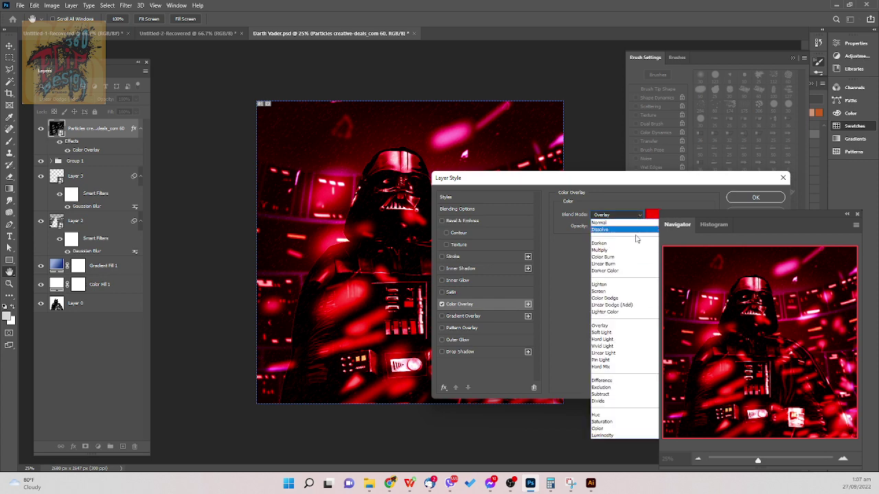
{"action": "left_click", "coordinate": [635, 215]}
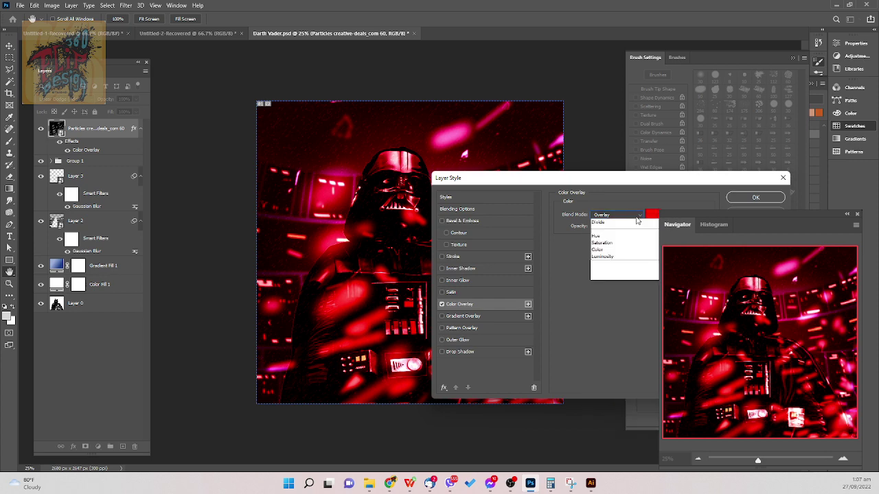
{"action": "left_click", "coordinate": [624, 222]}
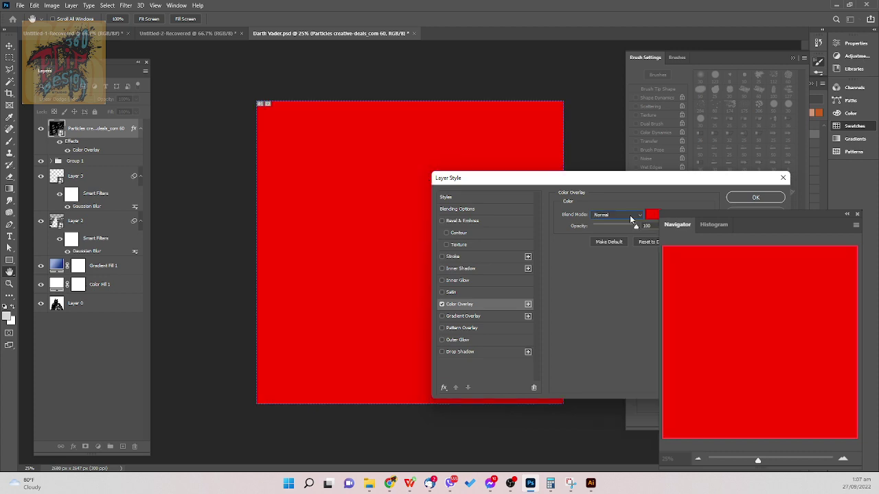
- Try the remaining blend modes from Darken through Luminosity on the red color overlay and discard the layer style
{"action": "scroll", "coordinate": [629, 214], "scroll_direction": "down", "scroll_amount": 1}
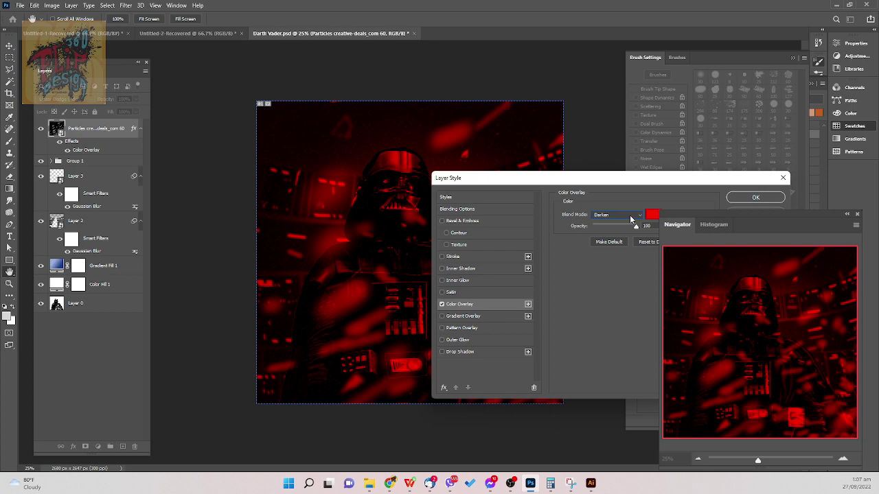
{"action": "scroll", "coordinate": [630, 215], "scroll_direction": "down", "scroll_amount": 1}
{"action": "scroll", "coordinate": [629, 214], "scroll_direction": "down", "scroll_amount": 3}
{"action": "scroll", "coordinate": [630, 215], "scroll_direction": "down", "scroll_amount": 3}
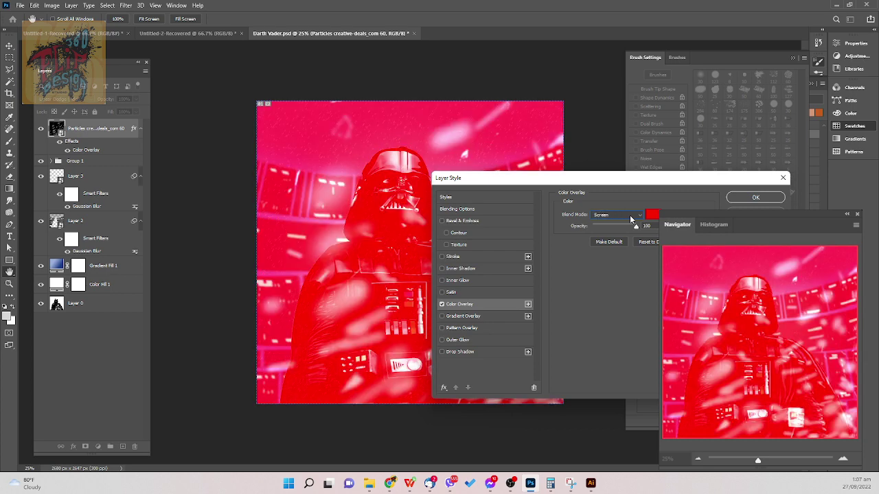
{"action": "scroll", "coordinate": [629, 215], "scroll_direction": "down", "scroll_amount": 4}
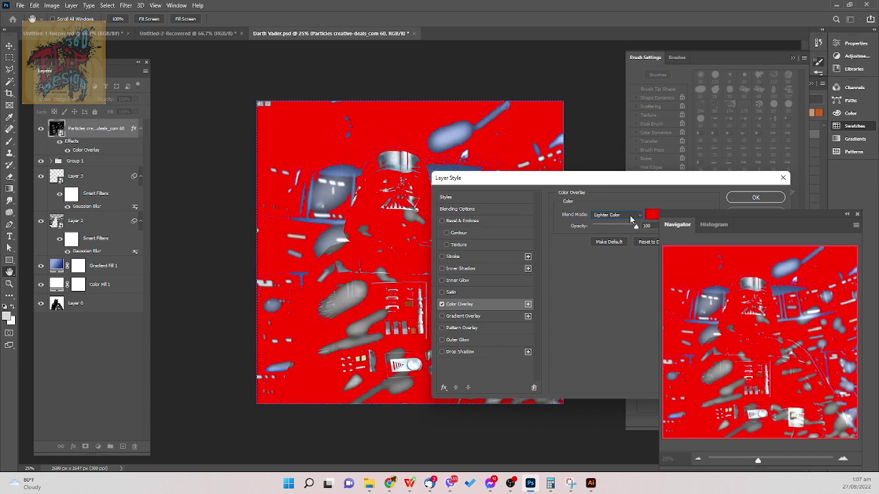
{"action": "scroll", "coordinate": [629, 215], "scroll_direction": "down", "scroll_amount": 5}
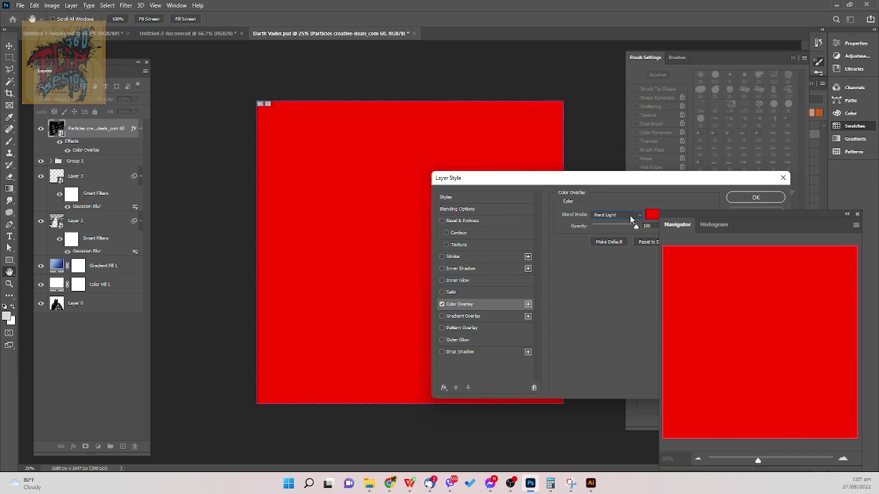
{"action": "scroll", "coordinate": [629, 215], "scroll_direction": "up", "scroll_amount": 5}
{"action": "scroll", "coordinate": [630, 215], "scroll_direction": "down", "scroll_amount": 2}
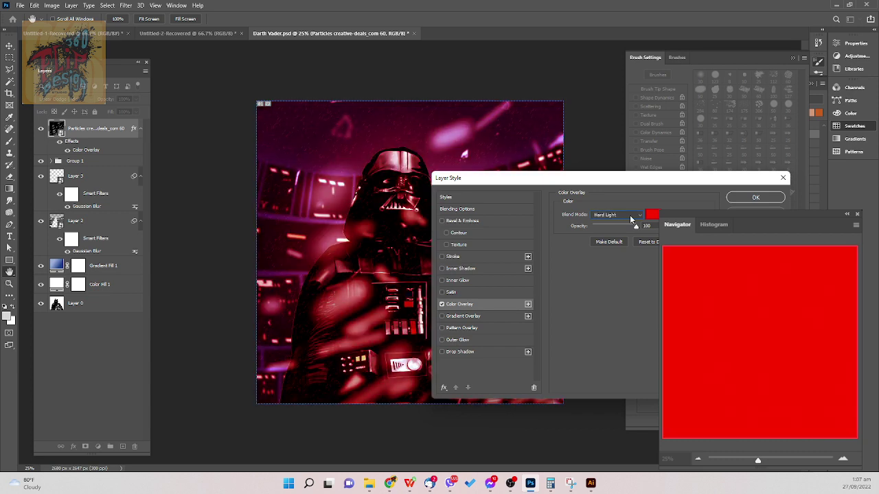
{"action": "scroll", "coordinate": [629, 214], "scroll_direction": "down", "scroll_amount": 5}
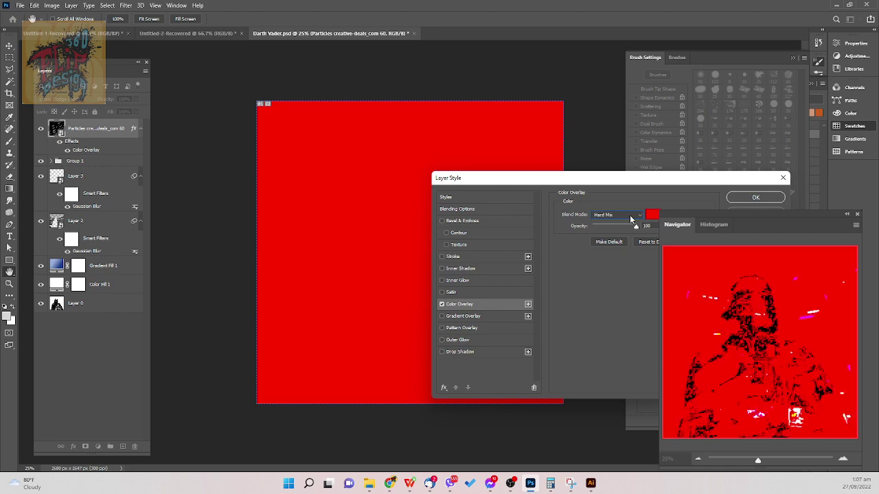
{"action": "scroll", "coordinate": [629, 215], "scroll_direction": "down", "scroll_amount": 2}
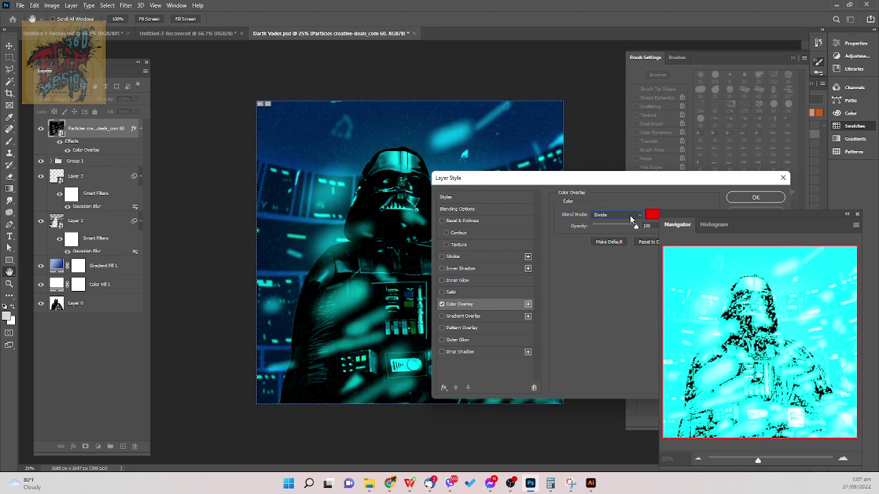
{"action": "scroll", "coordinate": [630, 215], "scroll_direction": "up", "scroll_amount": 1}
{"action": "scroll", "coordinate": [630, 215], "scroll_direction": "down", "scroll_amount": 3}
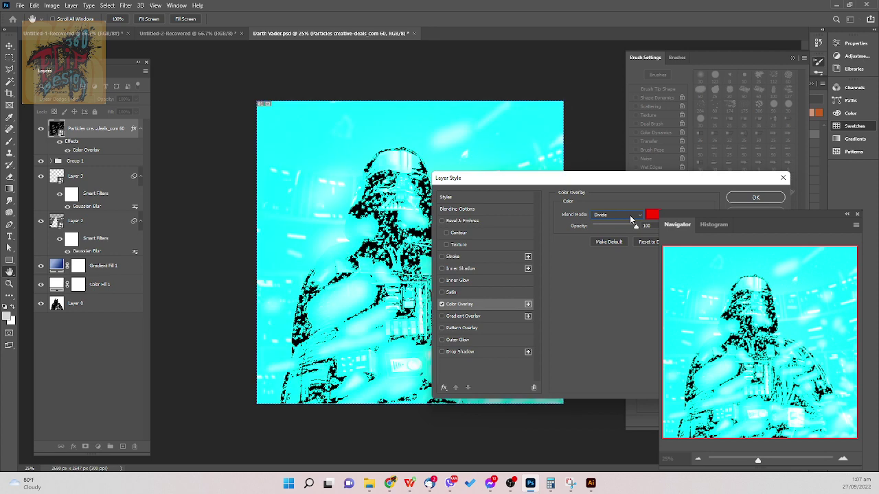
{"action": "scroll", "coordinate": [629, 215], "scroll_direction": "down", "scroll_amount": 2}
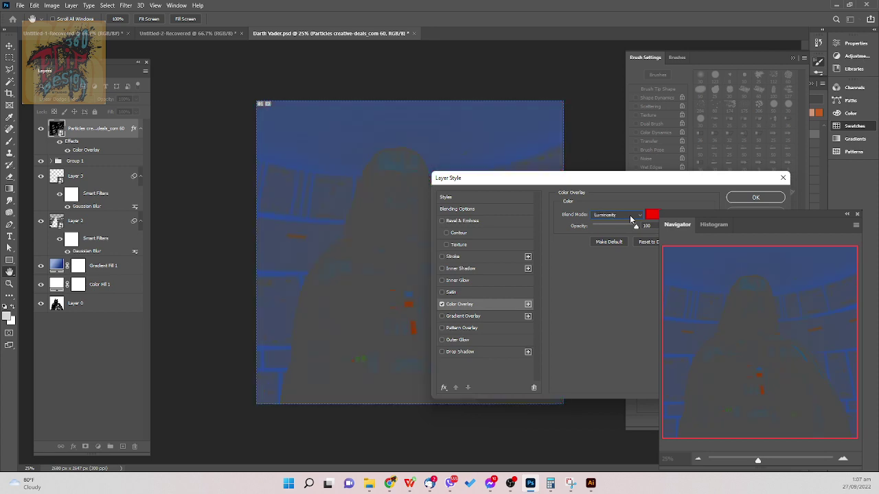
{"action": "key", "text": "Escape"}
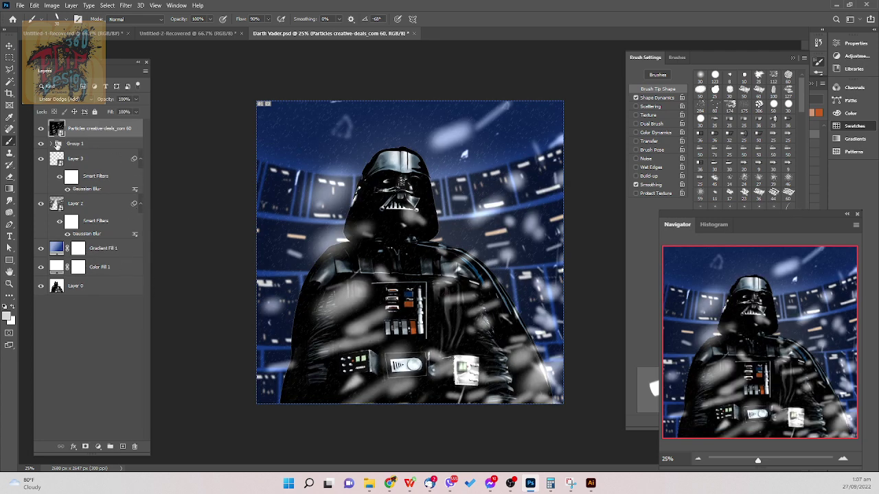
- Reduce the particles layer's opacity to 29% and compare the painting with that layer hidden and shown
{"action": "left_click_drag", "start_coordinate": [108, 103], "coordinate": [73, 108]}
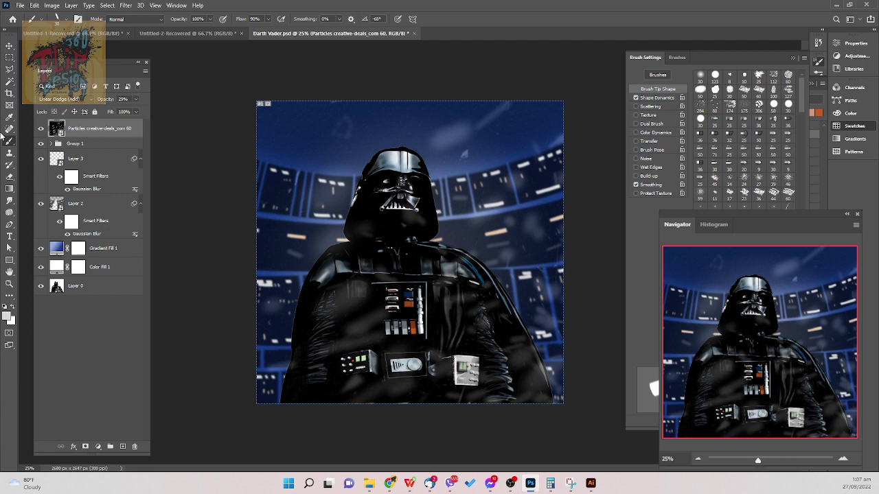
{"action": "left_click", "coordinate": [40, 129]}
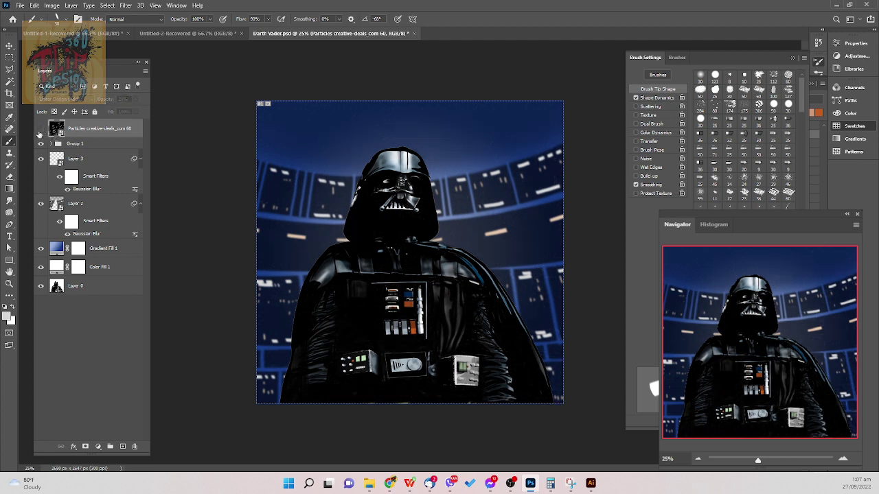
{"action": "left_click", "coordinate": [40, 130]}
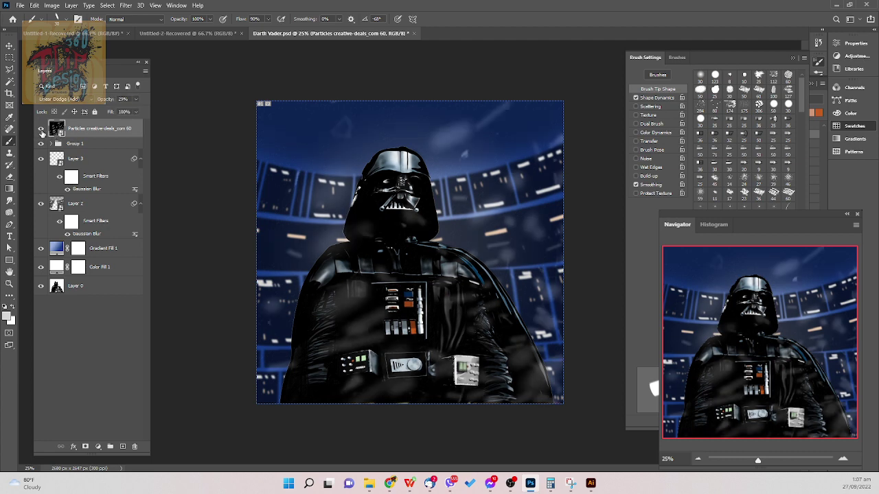
{"action": "left_click", "coordinate": [40, 131]}
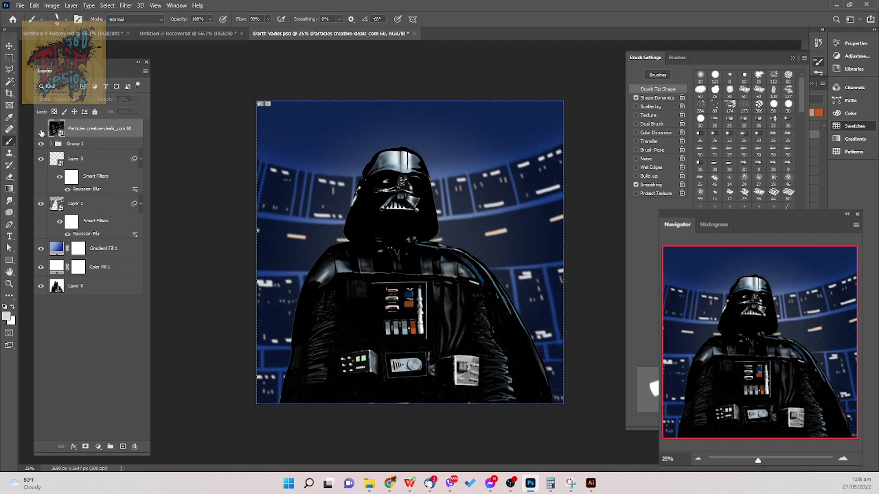
{"action": "left_click", "coordinate": [41, 130]}
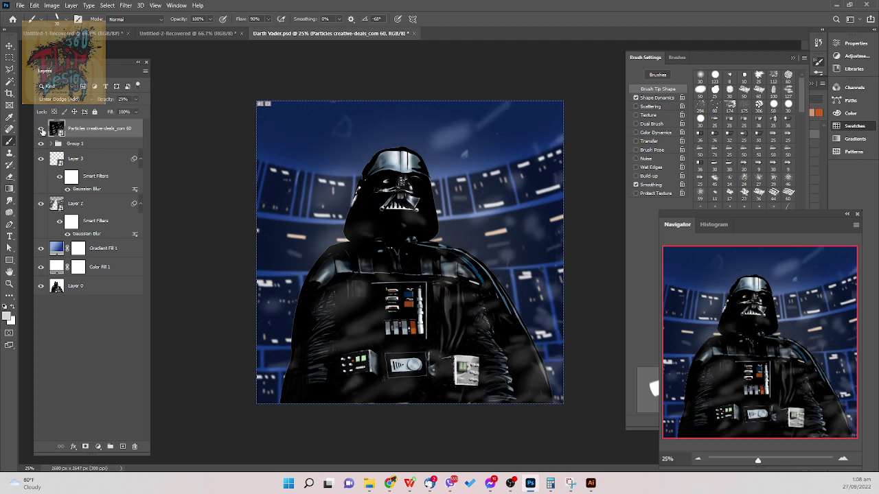
- Shift the particles layer slightly, scale it up to about 45% wide and 48% high, and compare it hidden and shown
{"action": "left_click", "coordinate": [41, 130]}
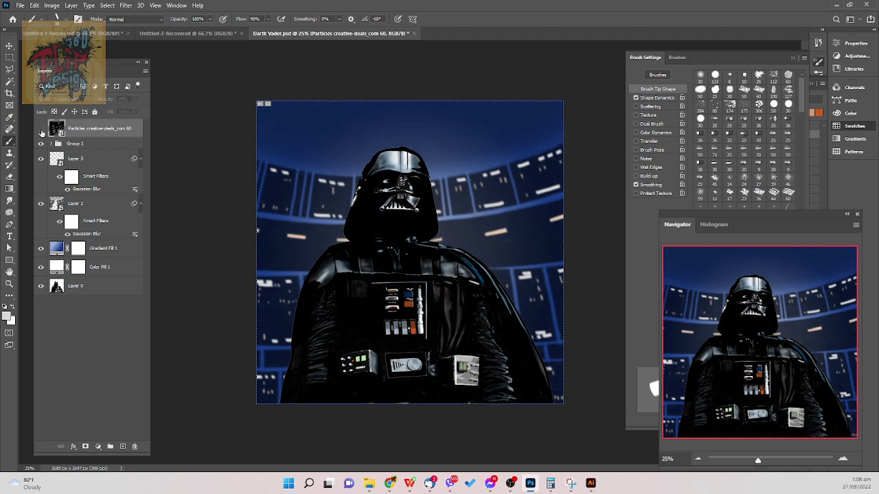
{"action": "left_click", "coordinate": [40, 130]}
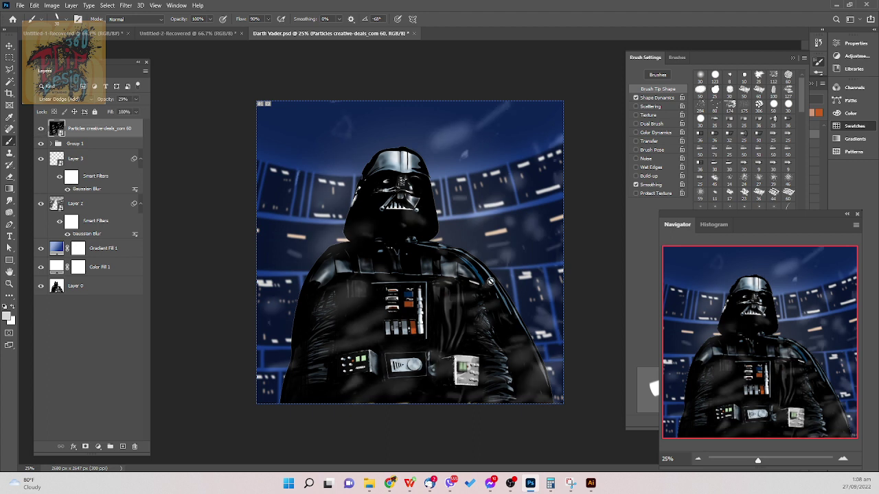
{"action": "key", "text": "v"}
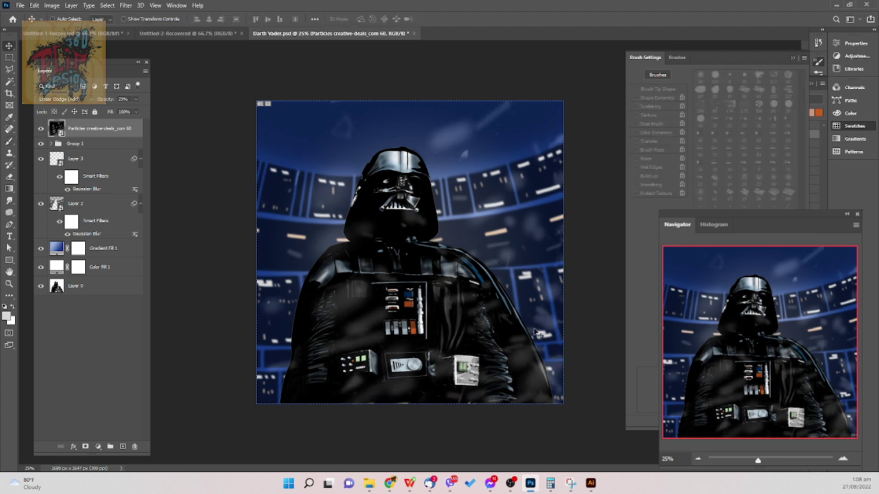
{"action": "mouse_move", "coordinate": [533, 333]}
{"action": "left_mouse_down"}
{"action": "mouse_move", "coordinate": [542, 323]}
{"action": "mouse_move", "coordinate": [471, 311]}
{"action": "mouse_move", "coordinate": [521, 327]}
{"action": "mouse_move", "coordinate": [525, 333]}
{"action": "mouse_move", "coordinate": [512, 336]}
{"action": "mouse_move", "coordinate": [523, 342]}
{"action": "left_mouse_up"}
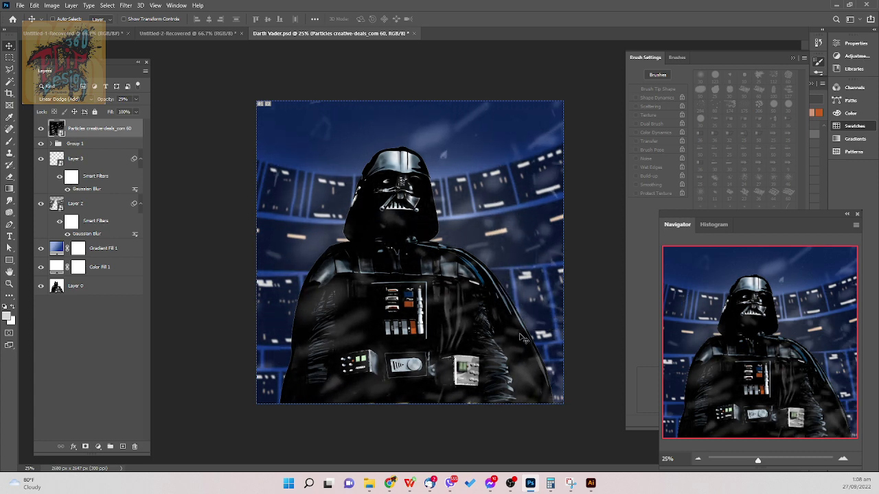
{"action": "key", "text": "ctrl+t"}
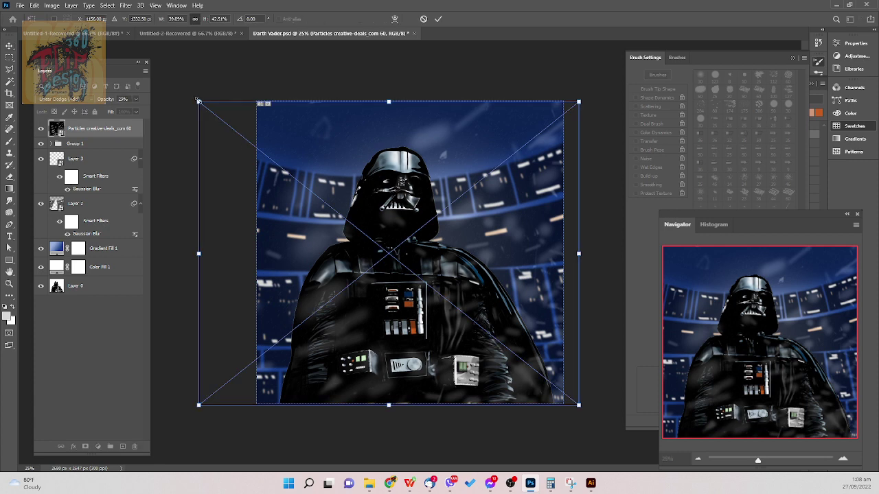
{"action": "left_click_drag", "start_coordinate": [199, 103], "coordinate": [145, 65]}
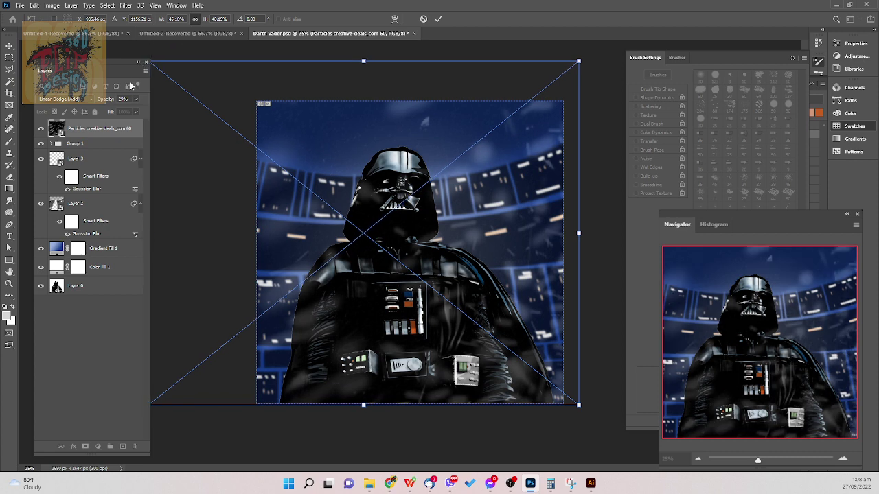
{"action": "key", "text": "Return"}
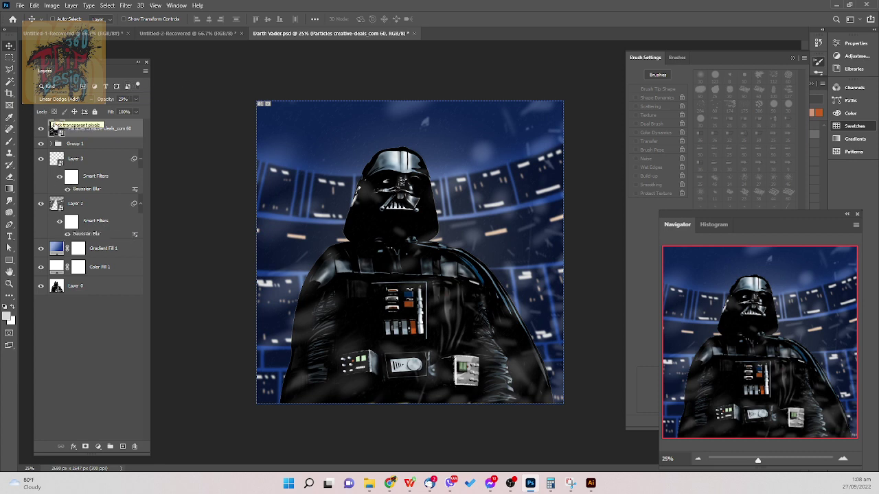
{"action": "left_click", "coordinate": [41, 128]}
{"action": "left_click", "coordinate": [40, 129]}
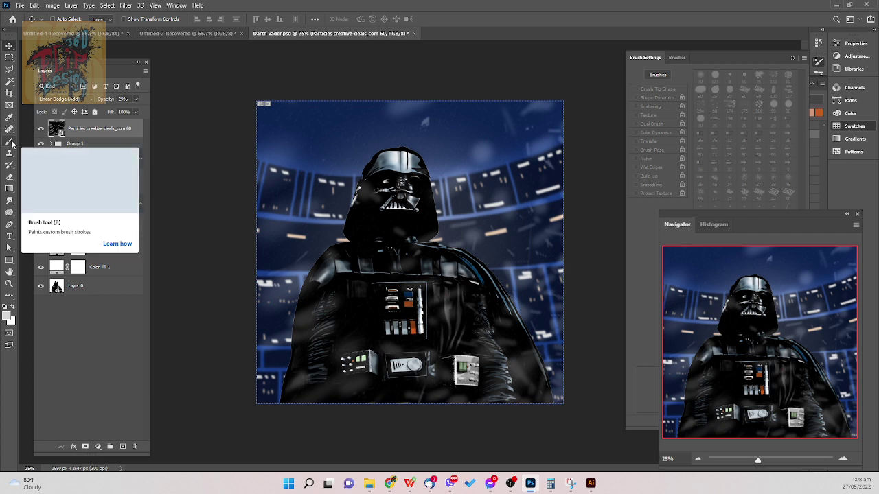
- Add a Photo Filter adjustment layer above the particles with 50% density and compare the painting with it hidden and shown
{"action": "left_click", "coordinate": [102, 447]}
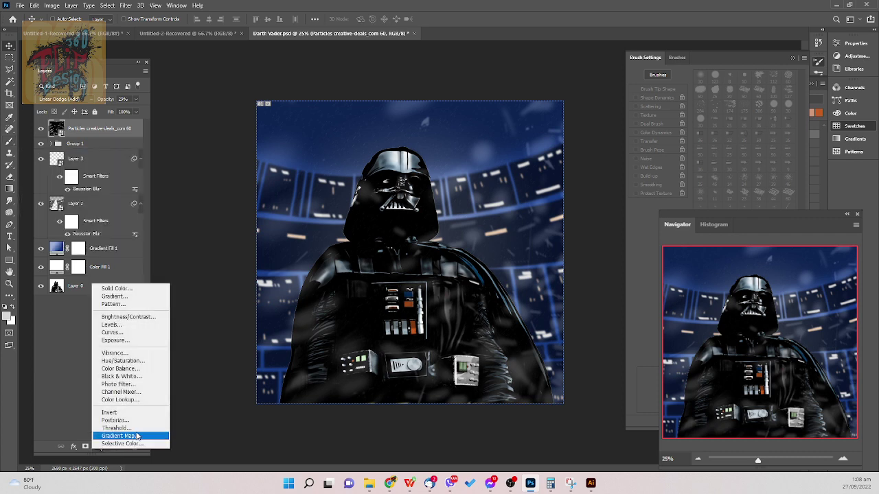
{"action": "left_click", "coordinate": [141, 384]}
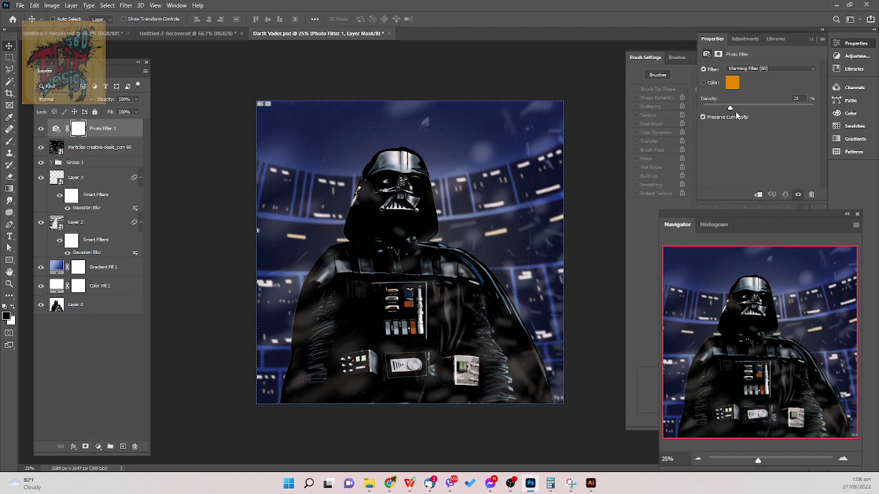
{"action": "left_click_drag", "start_coordinate": [732, 110], "coordinate": [756, 110]}
{"action": "left_click", "coordinate": [41, 129]}
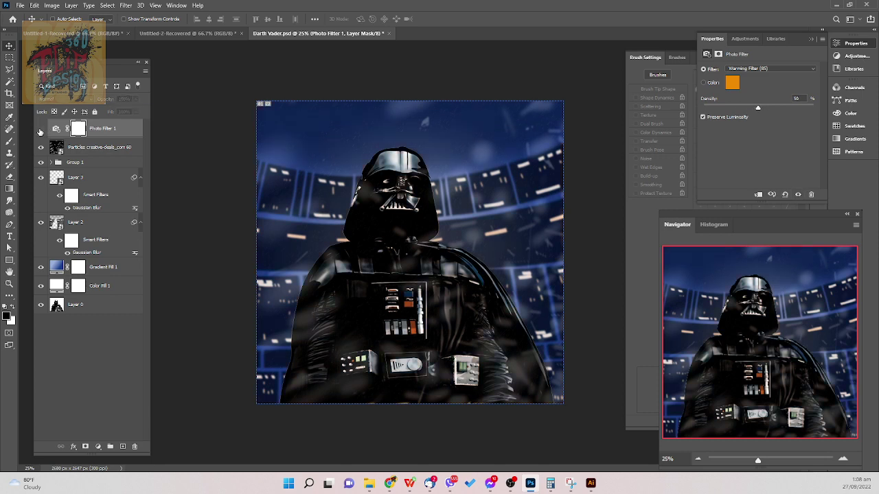
{"action": "left_click", "coordinate": [40, 129]}
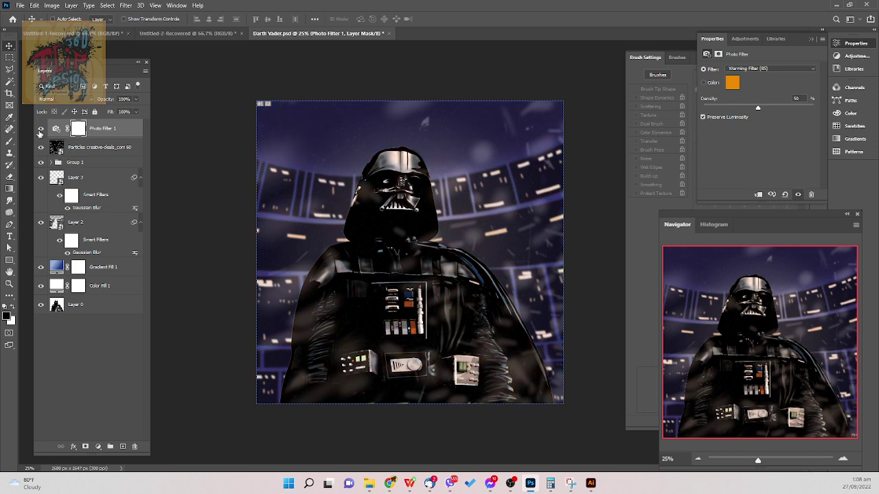
- Try the Warming Filter (LBA) and Warming Filter (81) presets, restore Warming Filter (85), and fine-tune the photo filter's density
{"action": "left_click", "coordinate": [786, 69]}
{"action": "left_click", "coordinate": [779, 86]}
{"action": "left_click", "coordinate": [783, 69]}
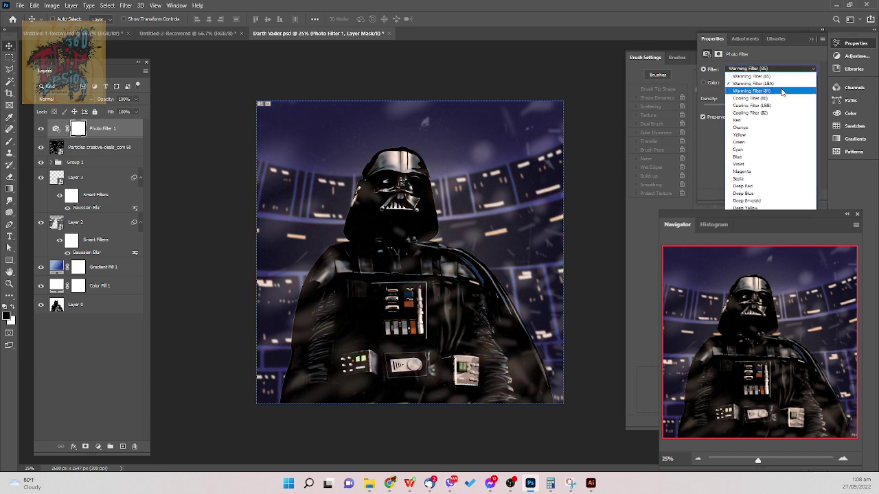
{"action": "left_click", "coordinate": [780, 91]}
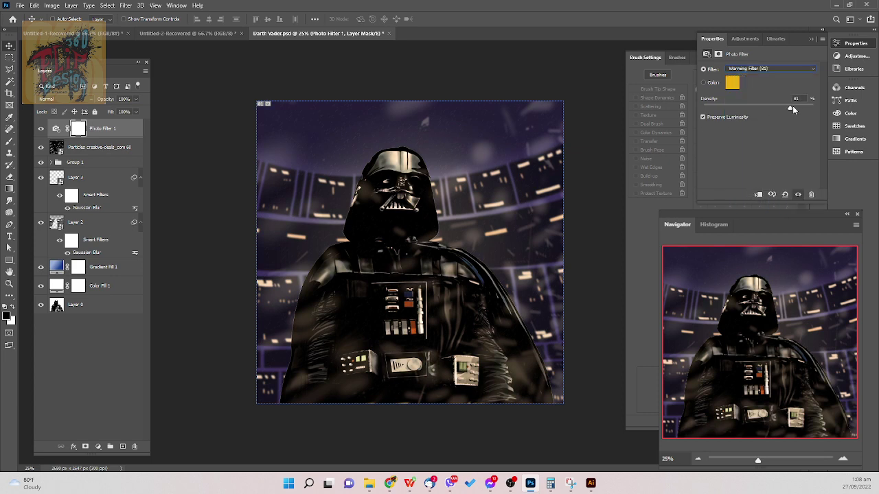
{"action": "left_click_drag", "start_coordinate": [792, 108], "coordinate": [759, 112]}
{"action": "left_click", "coordinate": [776, 70]}
{"action": "left_click", "coordinate": [766, 78]}
{"action": "mouse_move", "coordinate": [777, 108]}
{"action": "left_mouse_down"}
{"action": "mouse_move", "coordinate": [808, 112]}
{"action": "mouse_move", "coordinate": [748, 109]}
{"action": "mouse_move", "coordinate": [768, 112]}
{"action": "left_mouse_up"}
{"action": "left_click_drag", "start_coordinate": [773, 111], "coordinate": [775, 111]}
- Compare the painting with Group 1 and the photo filter hidden and shown, and add an Outer Glow effect to Group 1
{"action": "left_click", "coordinate": [103, 165]}
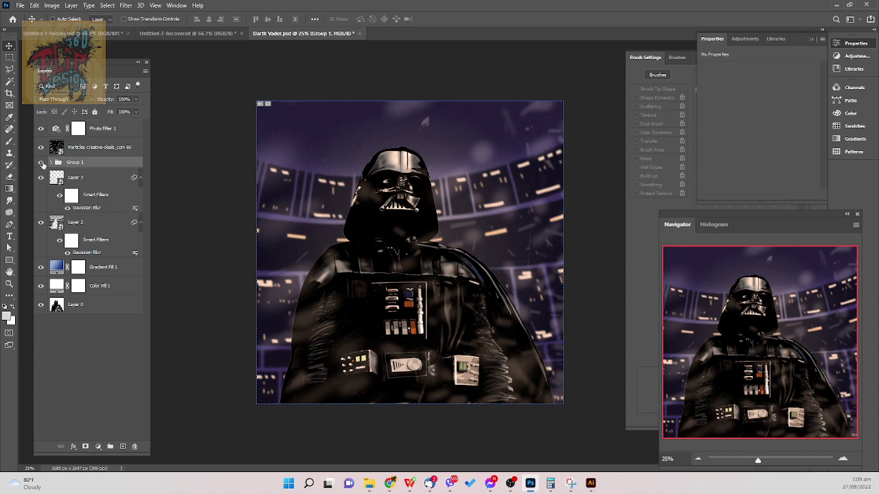
{"action": "left_click", "coordinate": [40, 163]}
{"action": "left_click", "coordinate": [41, 163]}
{"action": "left_click", "coordinate": [41, 129]}
{"action": "left_click", "coordinate": [73, 447]}
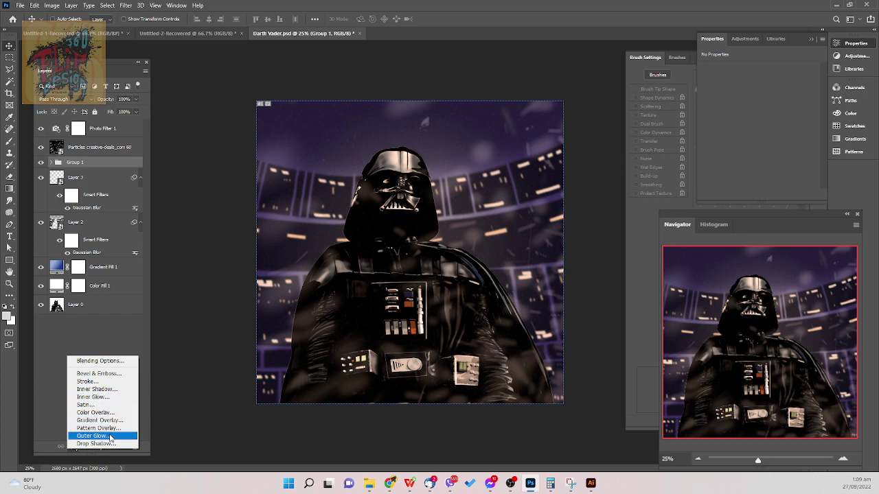
{"action": "left_click", "coordinate": [109, 436]}
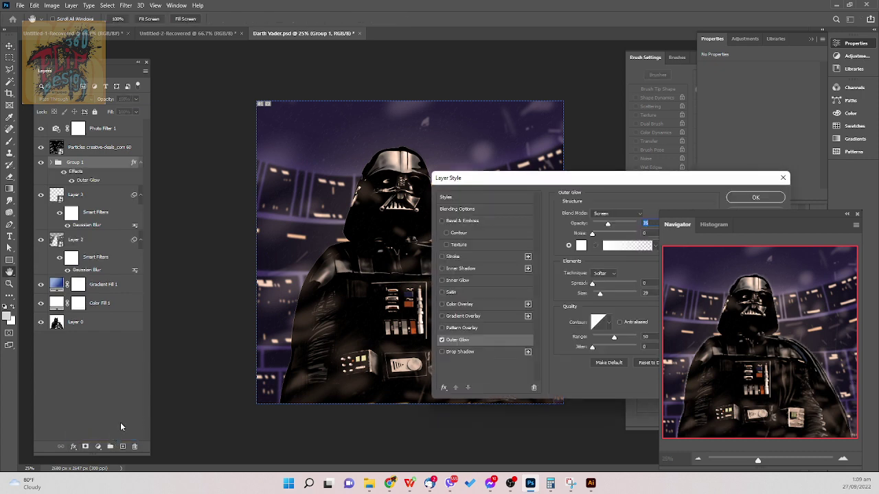
- Try the Dissolve blend mode on Group 1's outer glow and inspect its color and gradient settings
{"action": "left_click", "coordinate": [622, 213]}
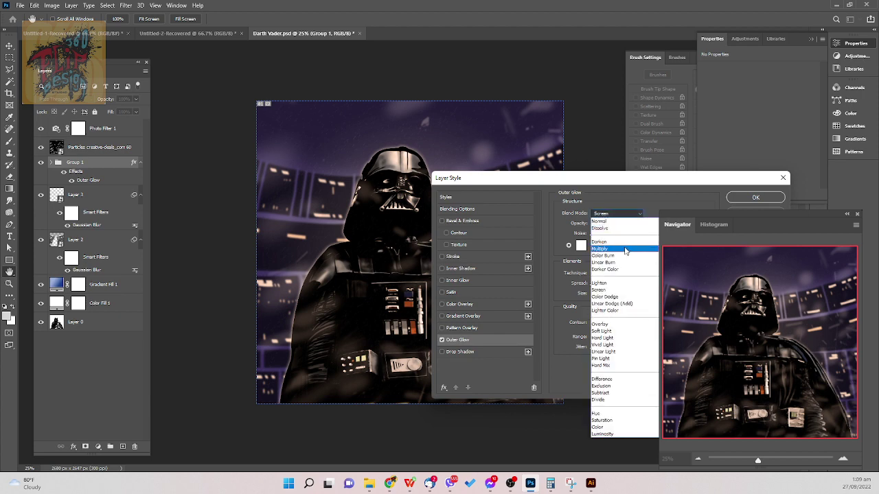
{"action": "left_click", "coordinate": [611, 228]}
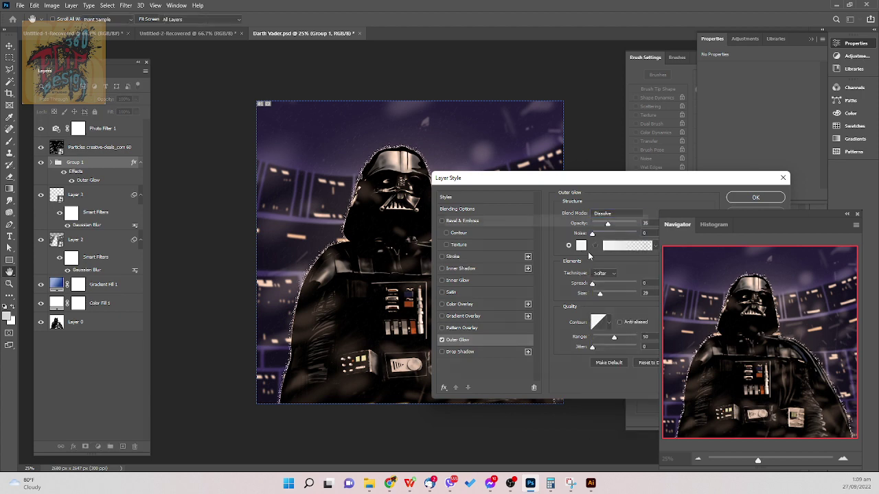
{"action": "left_click", "coordinate": [580, 245]}
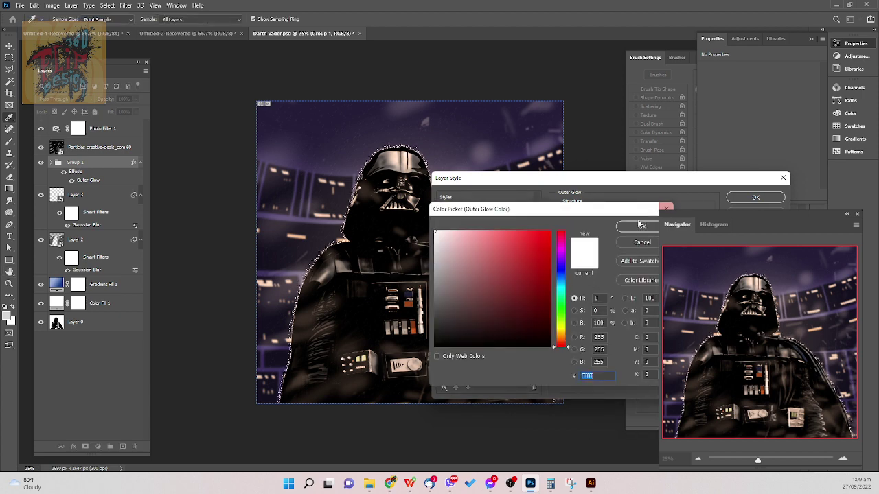
{"action": "left_click", "coordinate": [652, 240]}
{"action": "left_click", "coordinate": [652, 241]}
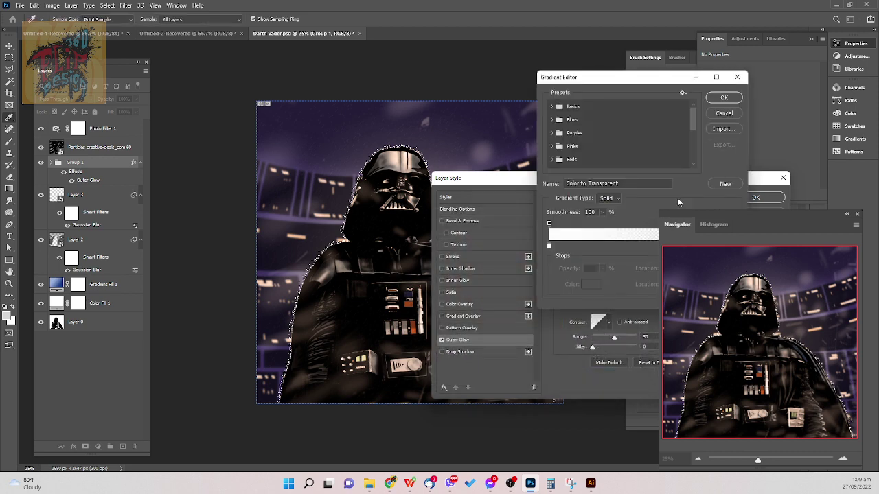
{"action": "left_click", "coordinate": [724, 113]}
- Set the outer glow's blend mode to Normal and its color to black
{"action": "left_click", "coordinate": [632, 216]}
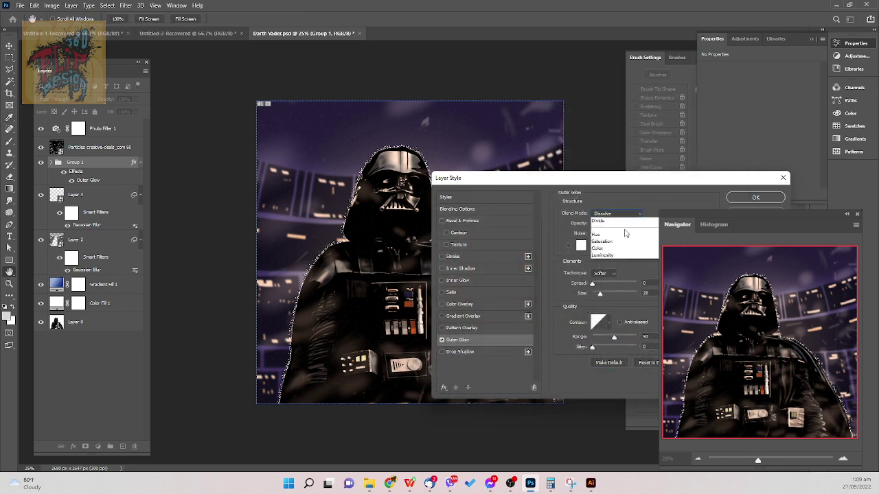
{"action": "left_click", "coordinate": [618, 222]}
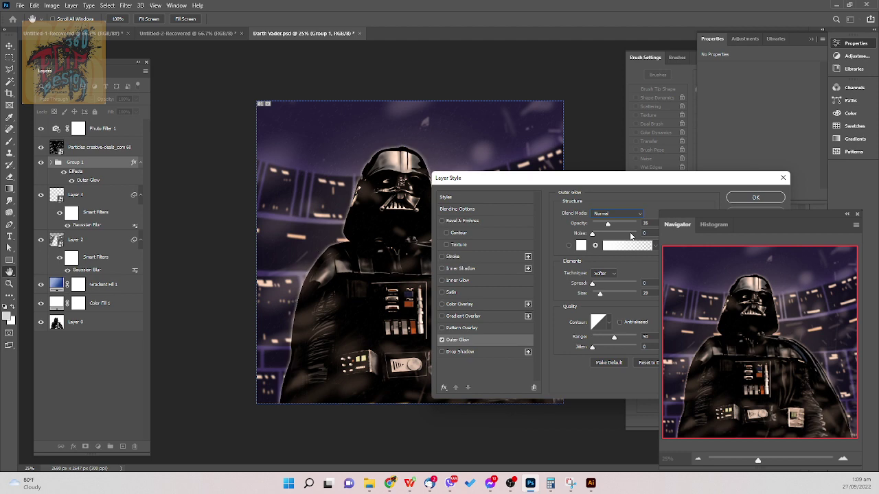
{"action": "left_click", "coordinate": [580, 245]}
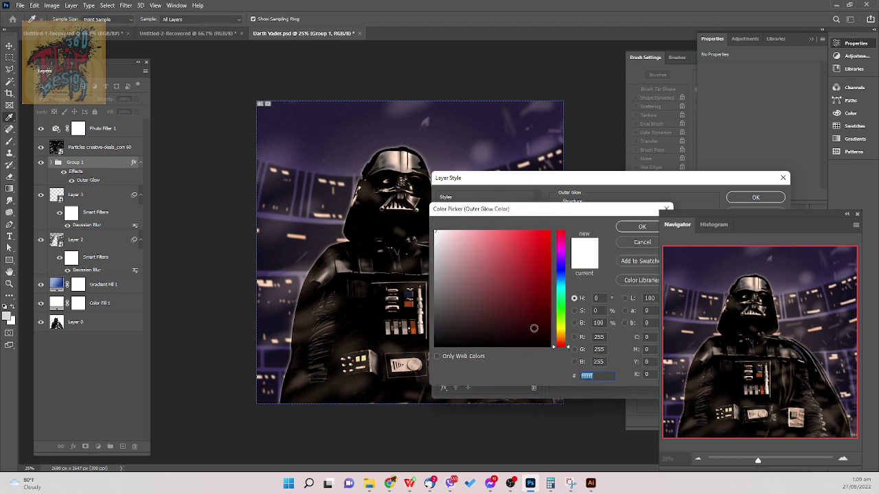
{"action": "left_click", "coordinate": [551, 347]}
{"action": "left_click", "coordinate": [642, 226]}
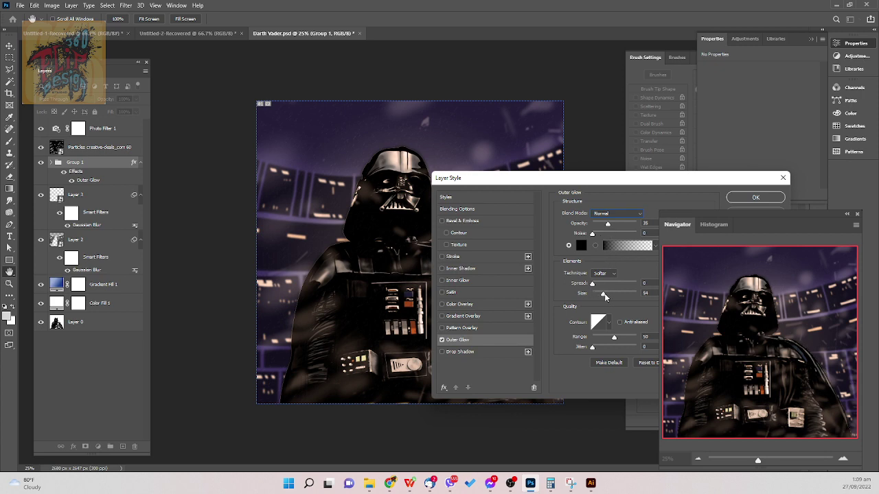
- Keep the outer glow's Softer technique and set its opacity to 100% and its size to 21
{"action": "left_click", "coordinate": [609, 274]}
{"action": "left_click", "coordinate": [628, 274]}
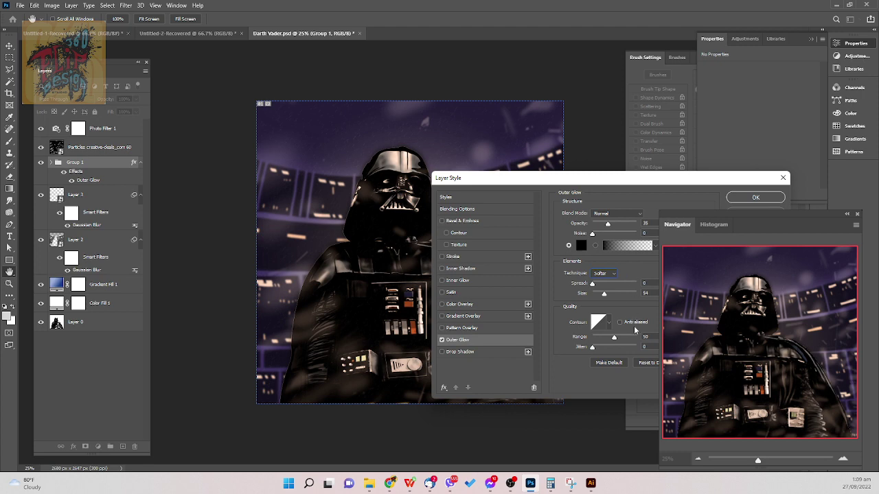
{"action": "left_click_drag", "start_coordinate": [614, 225], "coordinate": [642, 227]}
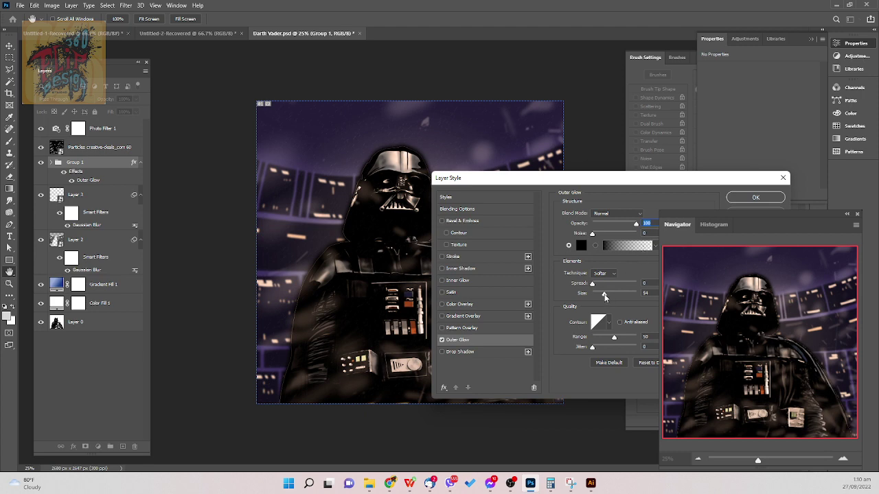
{"action": "left_click_drag", "start_coordinate": [602, 293], "coordinate": [599, 294]}
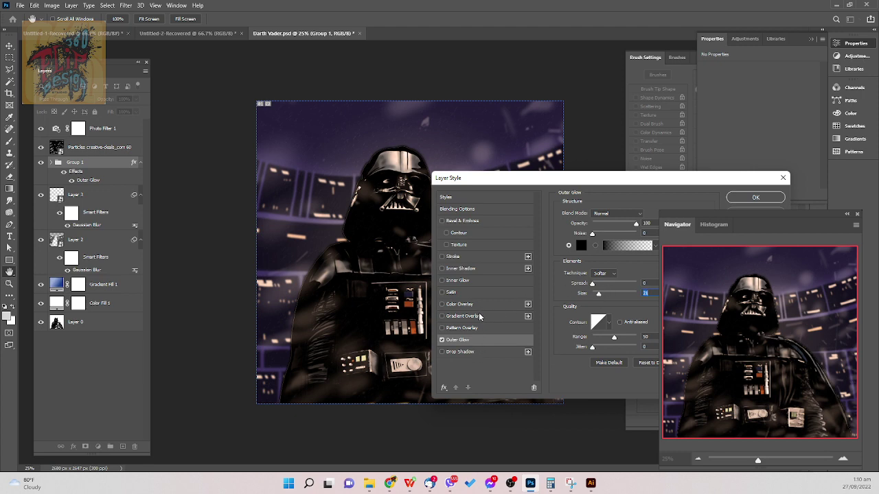
- Add an Inner Glow to Group 1 with Normal blending, color 000000 and 100% opacity, and apply the layer style
{"action": "left_click", "coordinate": [472, 280]}
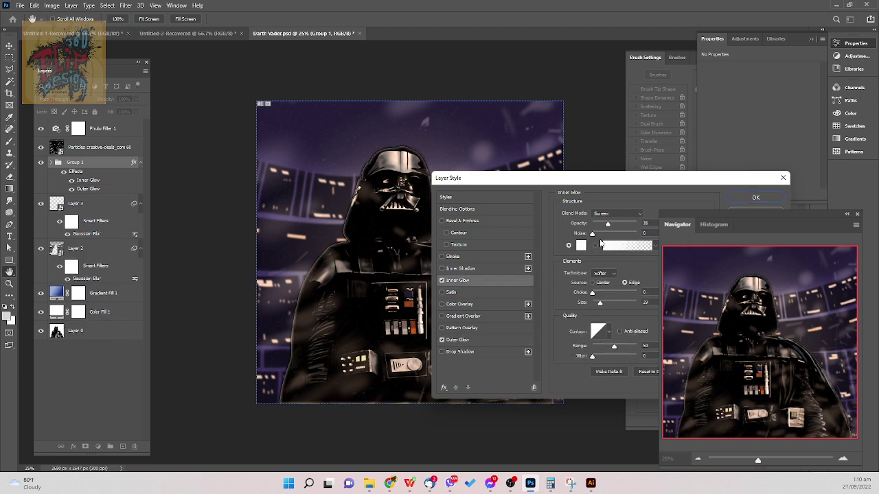
{"action": "left_click", "coordinate": [616, 214]}
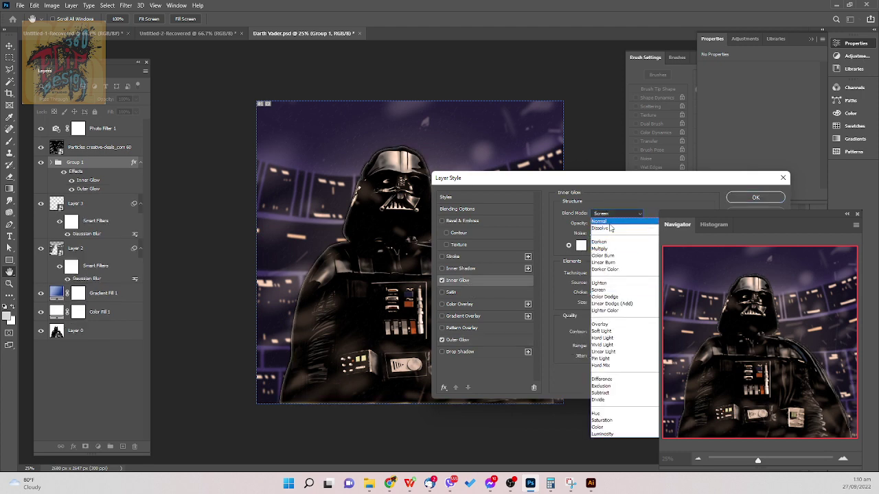
{"action": "left_click", "coordinate": [609, 223]}
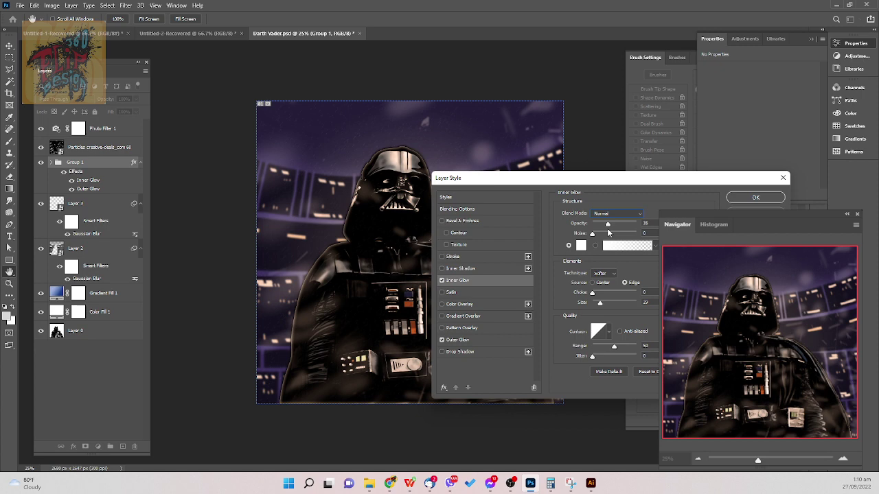
{"action": "left_click", "coordinate": [581, 246]}
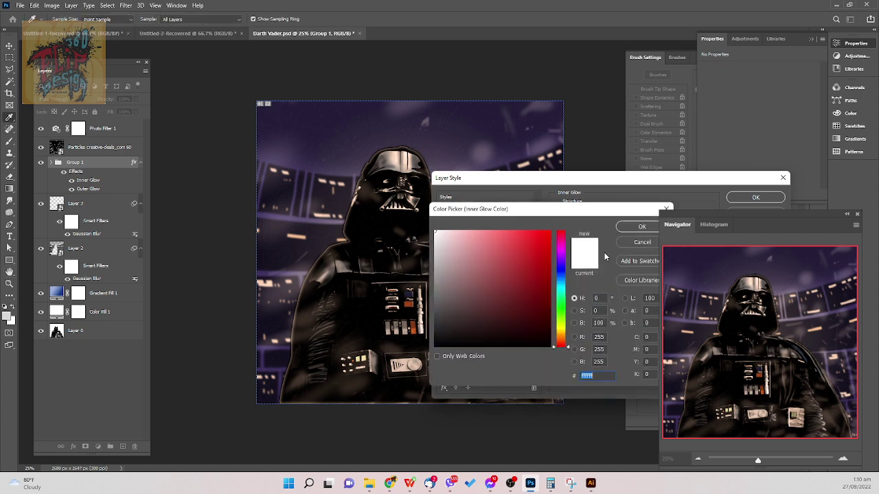
{"action": "type", "text": "000000"}
{"action": "left_click", "coordinate": [642, 227]}
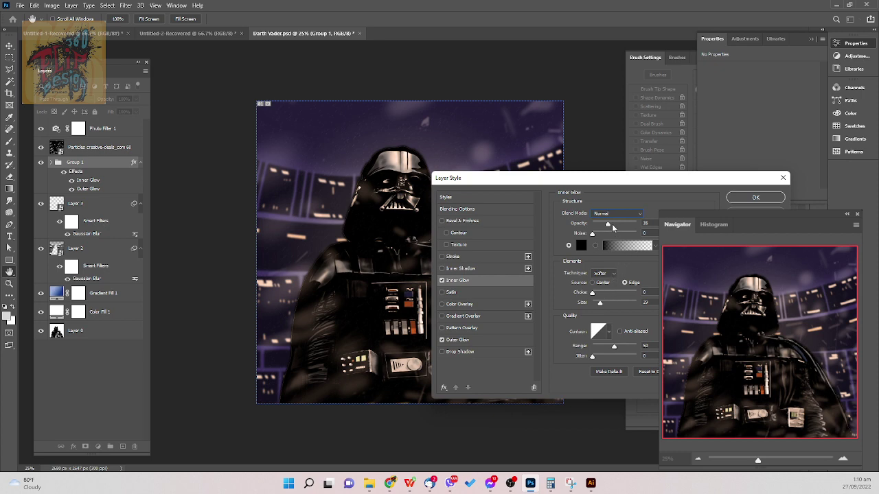
{"action": "left_click_drag", "start_coordinate": [612, 224], "coordinate": [654, 234]}
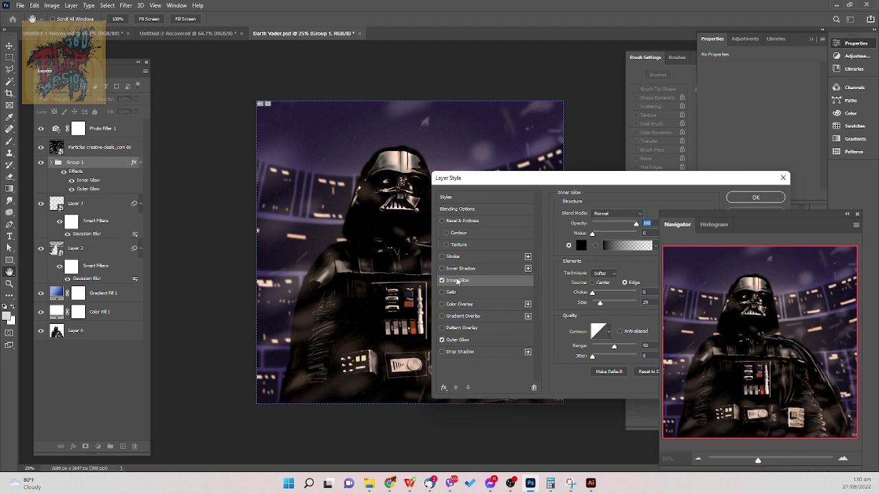
{"action": "left_click", "coordinate": [745, 198]}
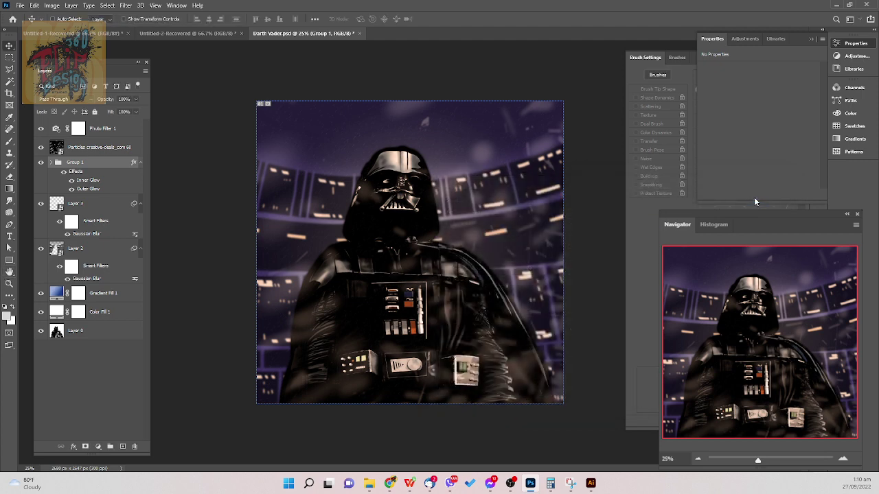
- Save the Darth Vader.psd document with the glow effects applied to Group 1
{"action": "left_click", "coordinate": [64, 173]}
{"action": "key", "text": "ctrl+s"}
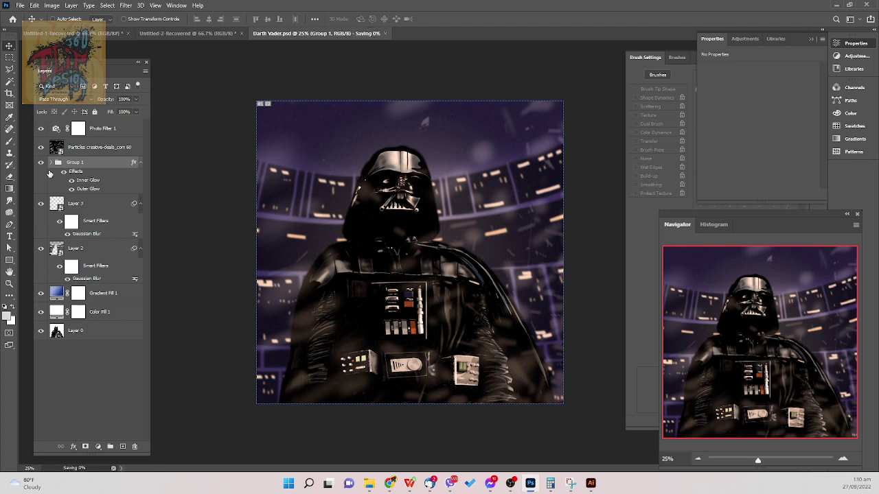
- Review the whole painting in full screen mode on a black surround, fitted to the screen with all panels hidden
{"action": "key", "text": "Tab"}
{"action": "key", "text": "ctrl+plus"}
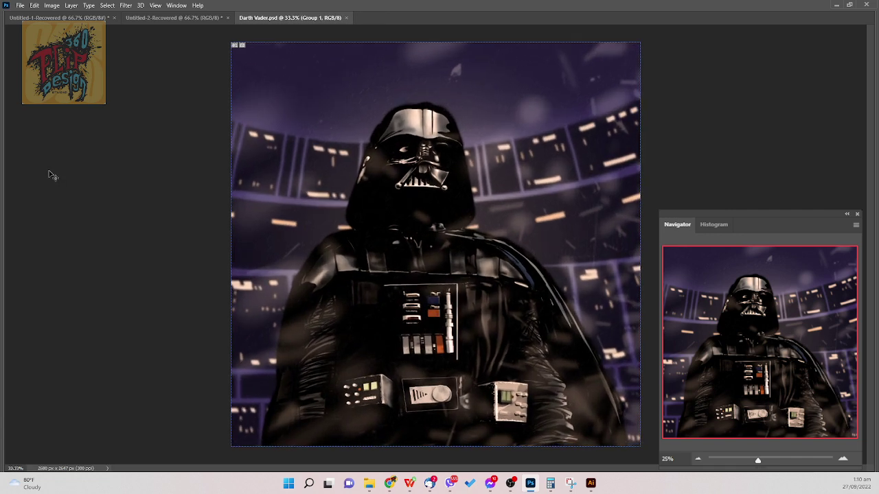
{"action": "key", "text": "ctrl+semicolon"}
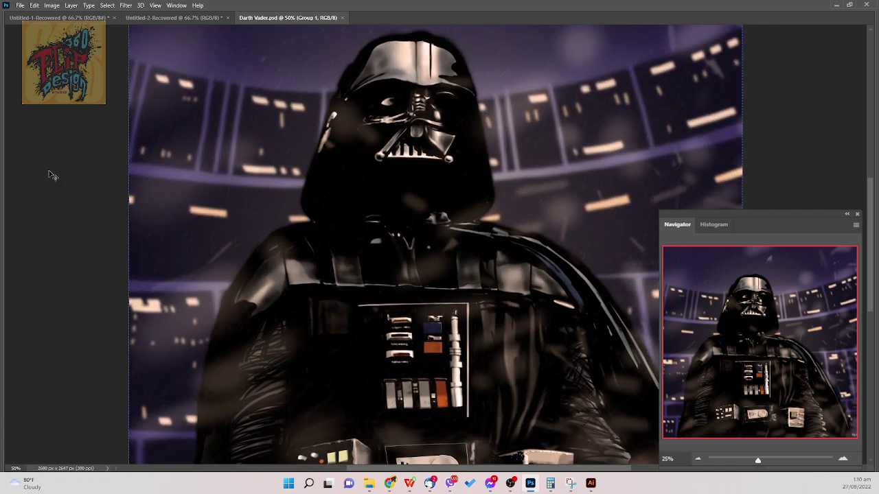
{"action": "key", "text": "ctrl+minus"}
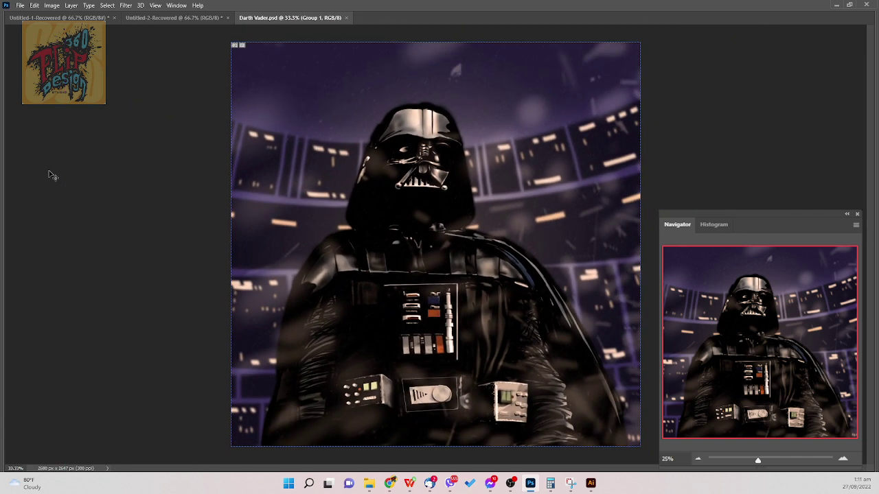
{"action": "key", "text": "f"}
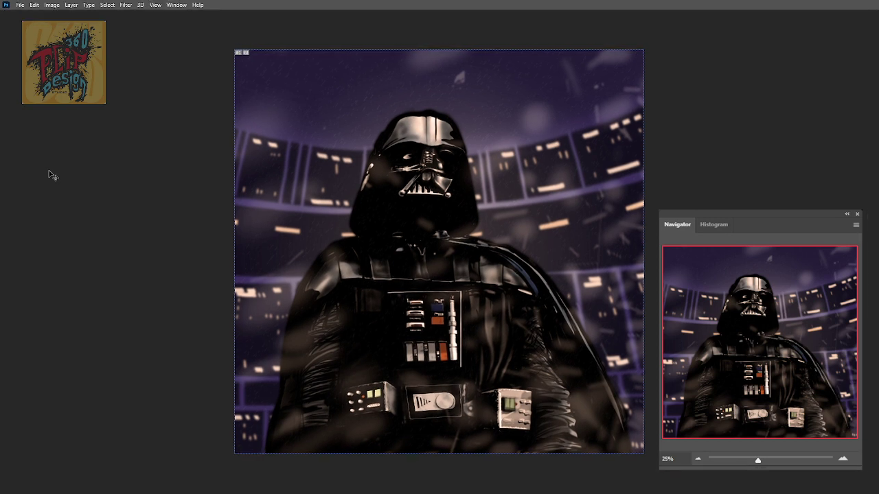
{"action": "key", "text": "f"}
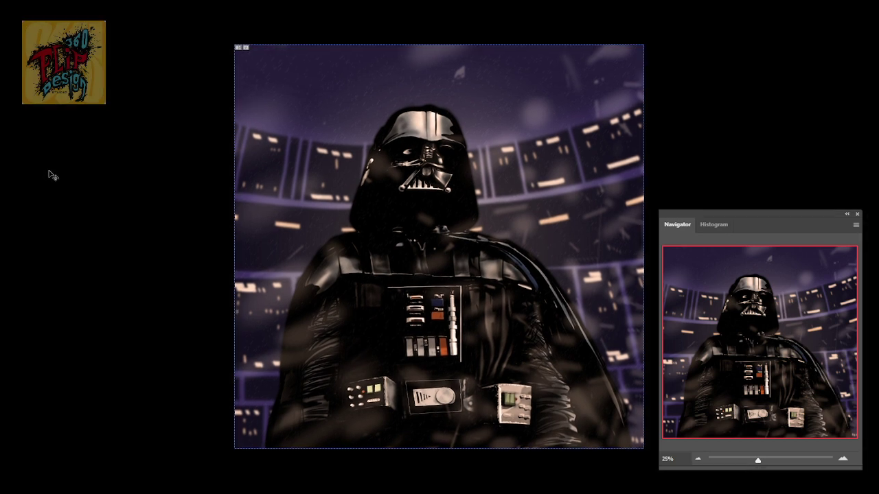
{"action": "key", "text": "ctrl+0"}
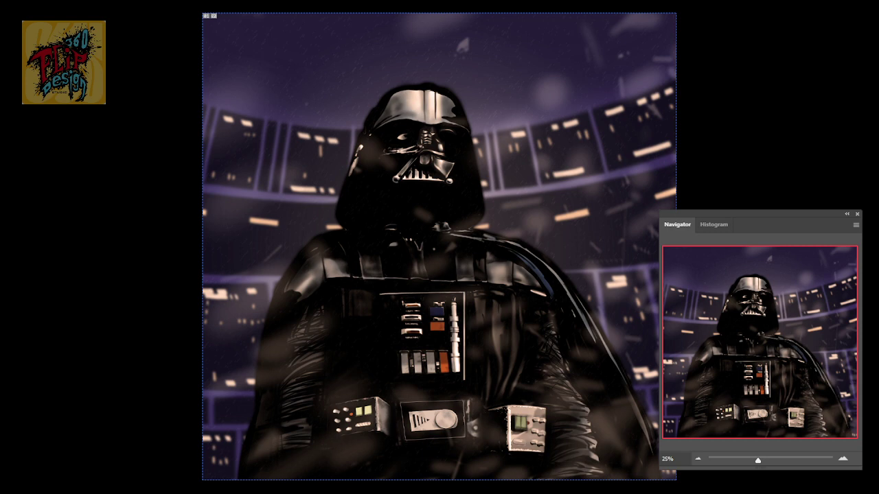
{"action": "key", "text": "Tab"}
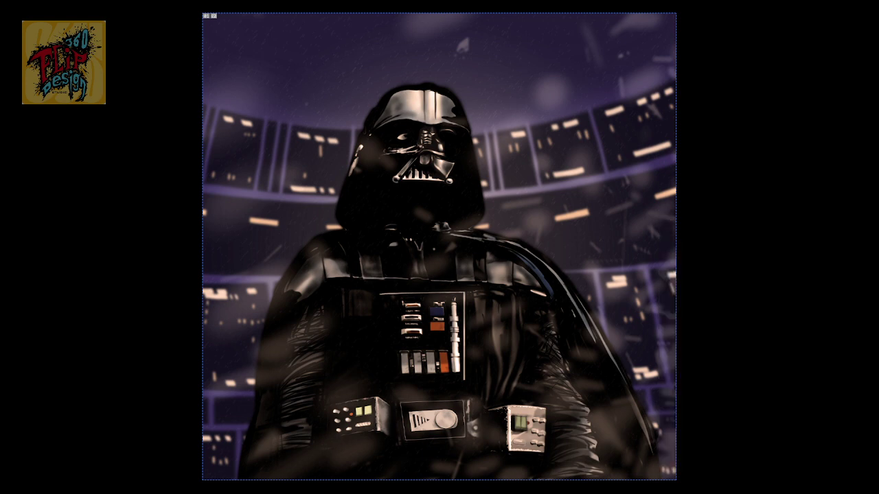